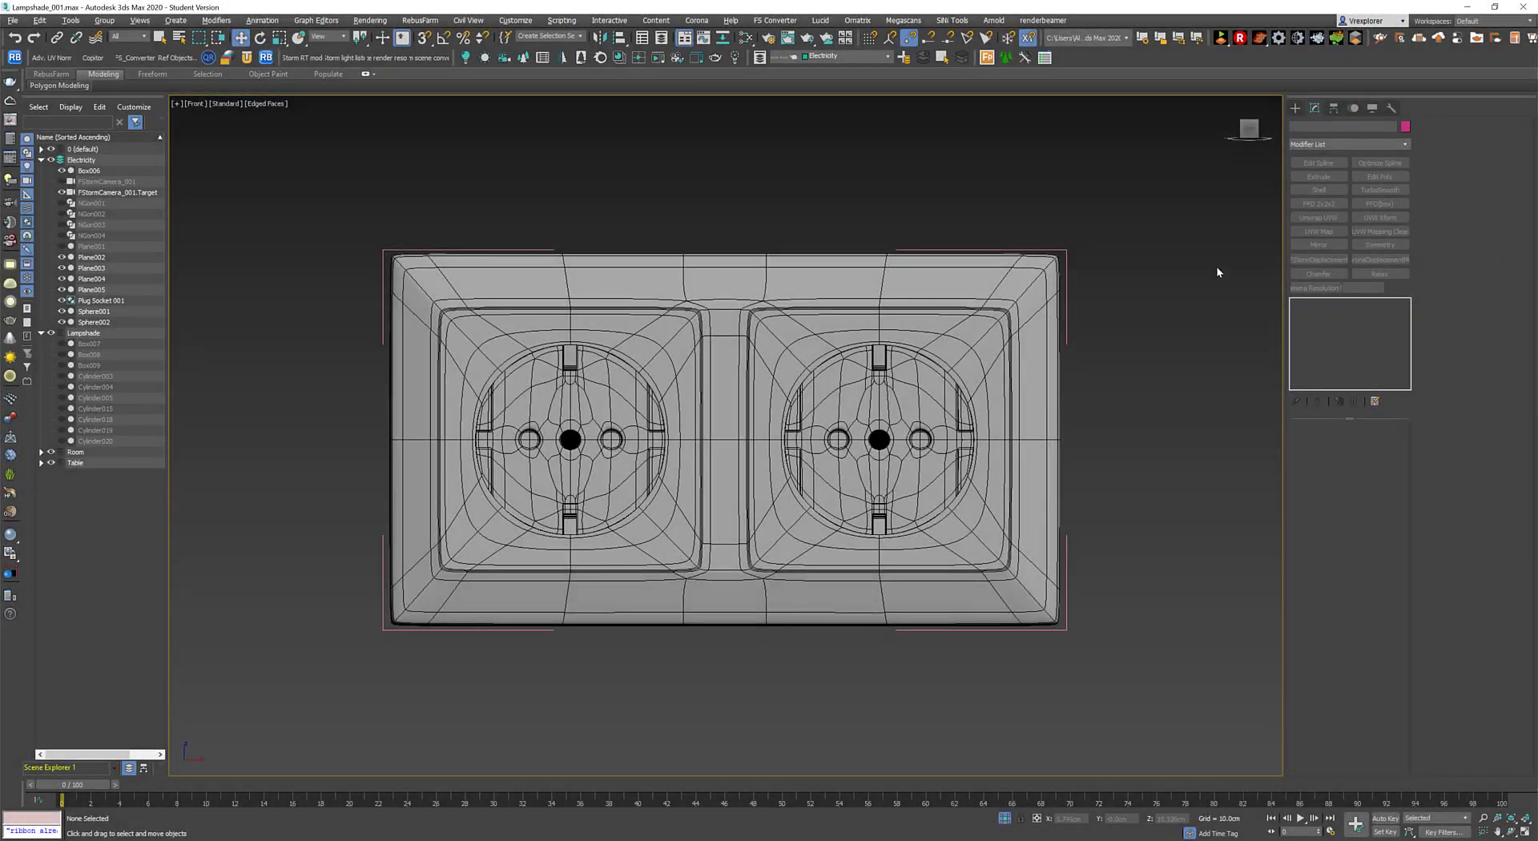
Draw a new box primitive below the socket plate in wireframe Top view.
{"action": "left_click", "coordinate": [1324, 180]}
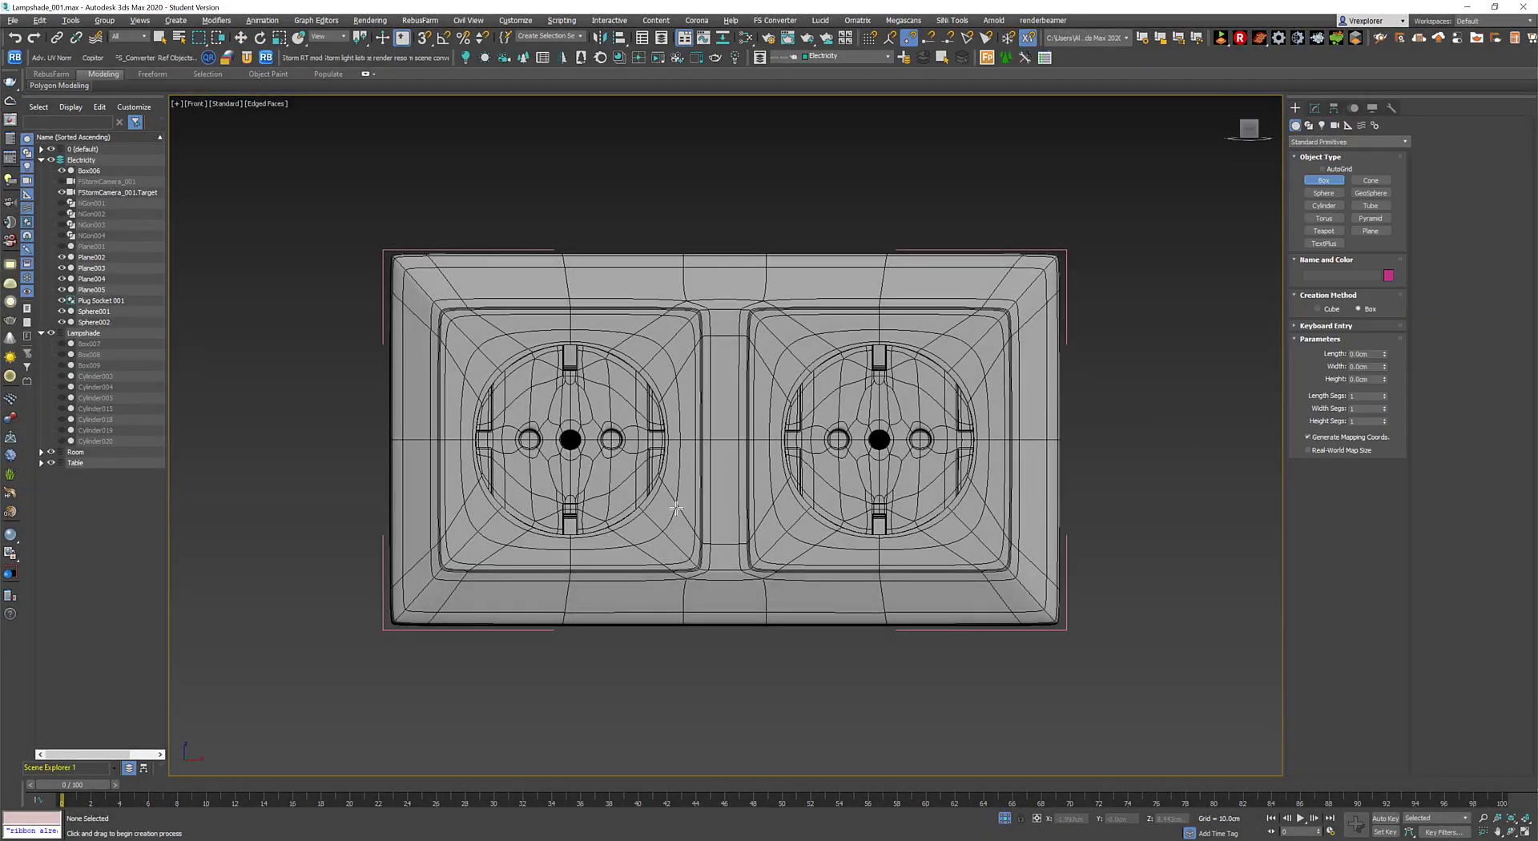
{"action": "key", "text": "t"}
{"action": "key", "text": "F3"}
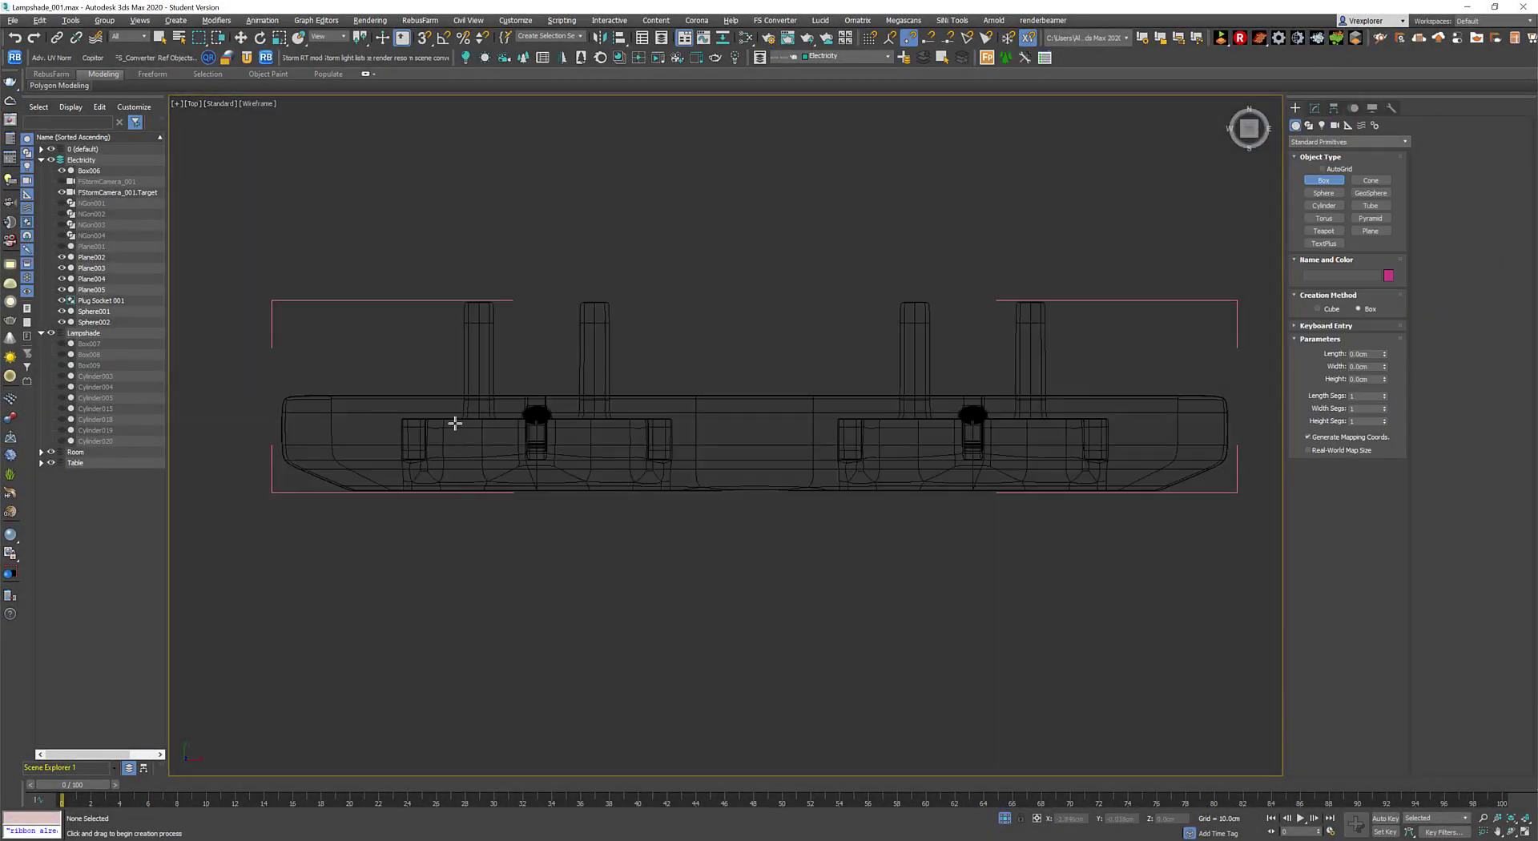
{"action": "middle_click_drag", "start_coordinate": [458, 489], "coordinate": [456, 433]}
Move the box in Front view so it sits centred on the left socket.
{"action": "key", "text": "w"}
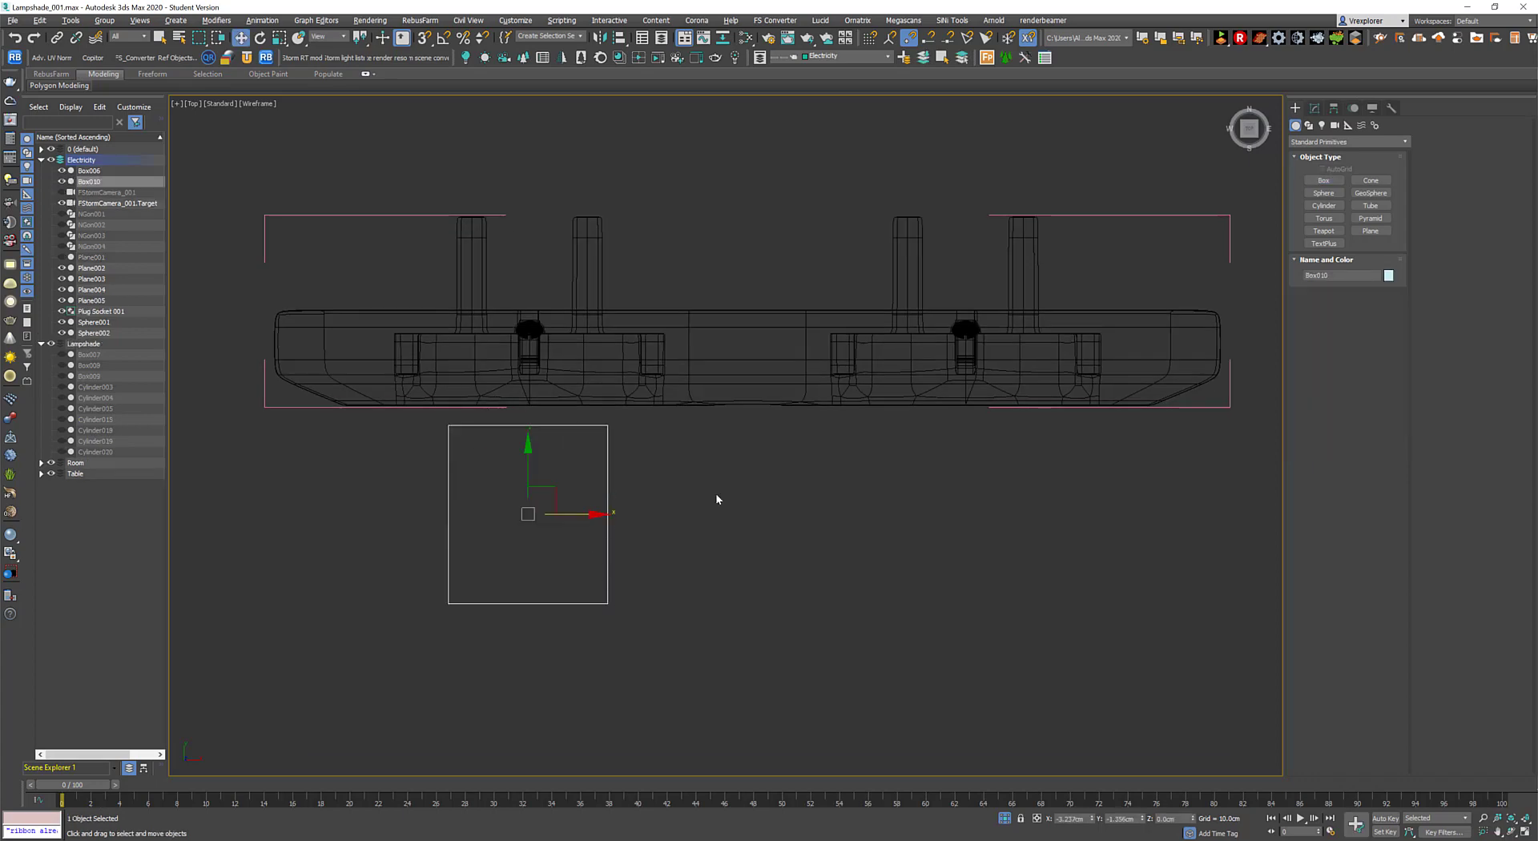
{"action": "key", "text": "f"}
{"action": "scroll", "coordinate": [736, 440], "scroll_direction": "up", "scroll_amount": 3}
{"action": "middle_click_drag", "start_coordinate": [736, 440], "coordinate": [660, 440]}
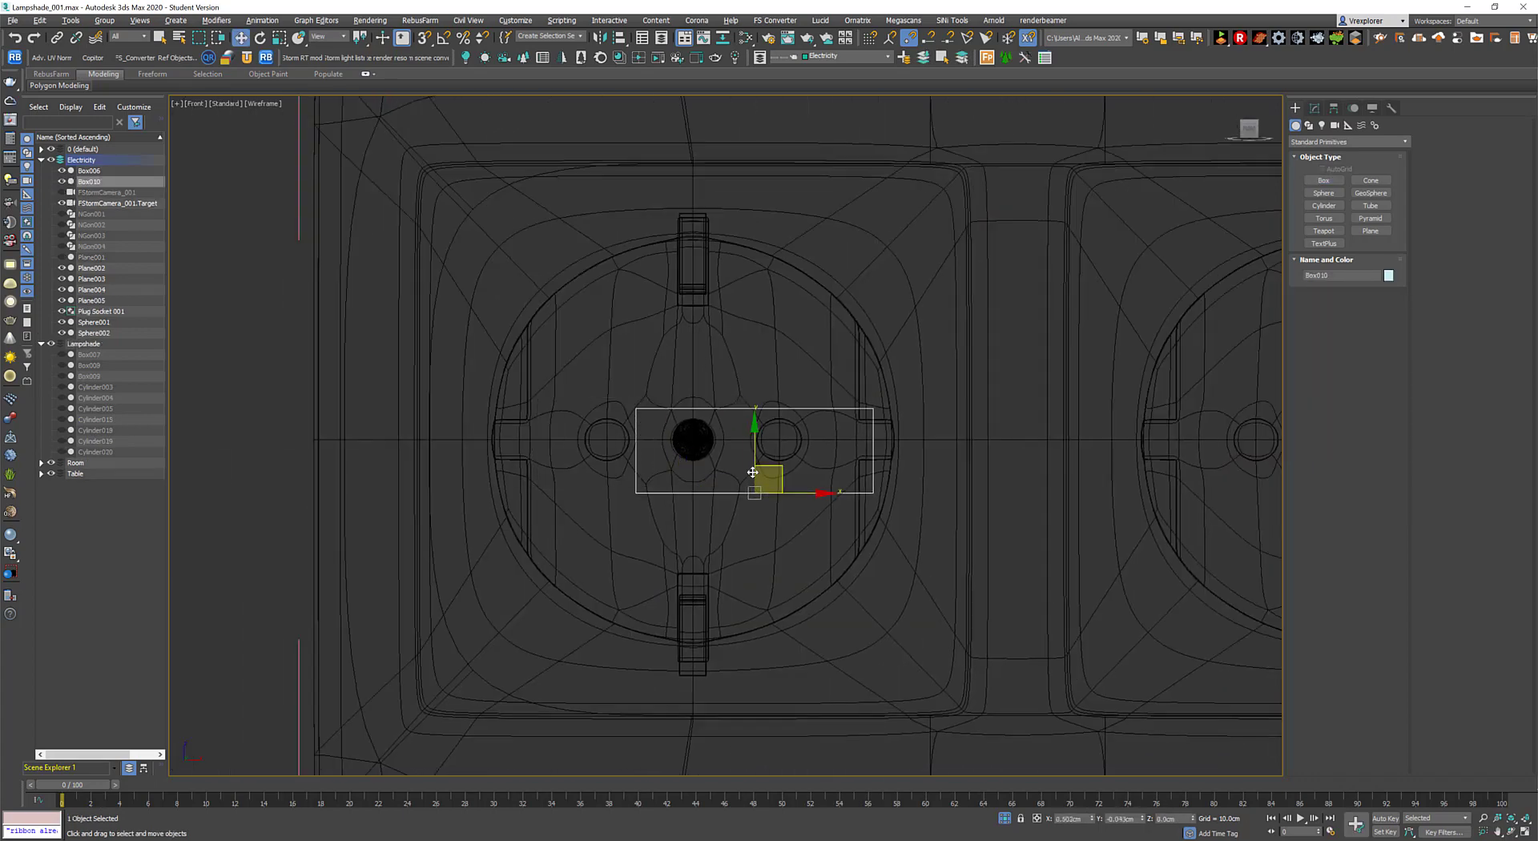
{"action": "left_click_drag", "start_coordinate": [665, 449], "coordinate": [699, 449]}
{"action": "left_click", "coordinate": [1315, 107]}
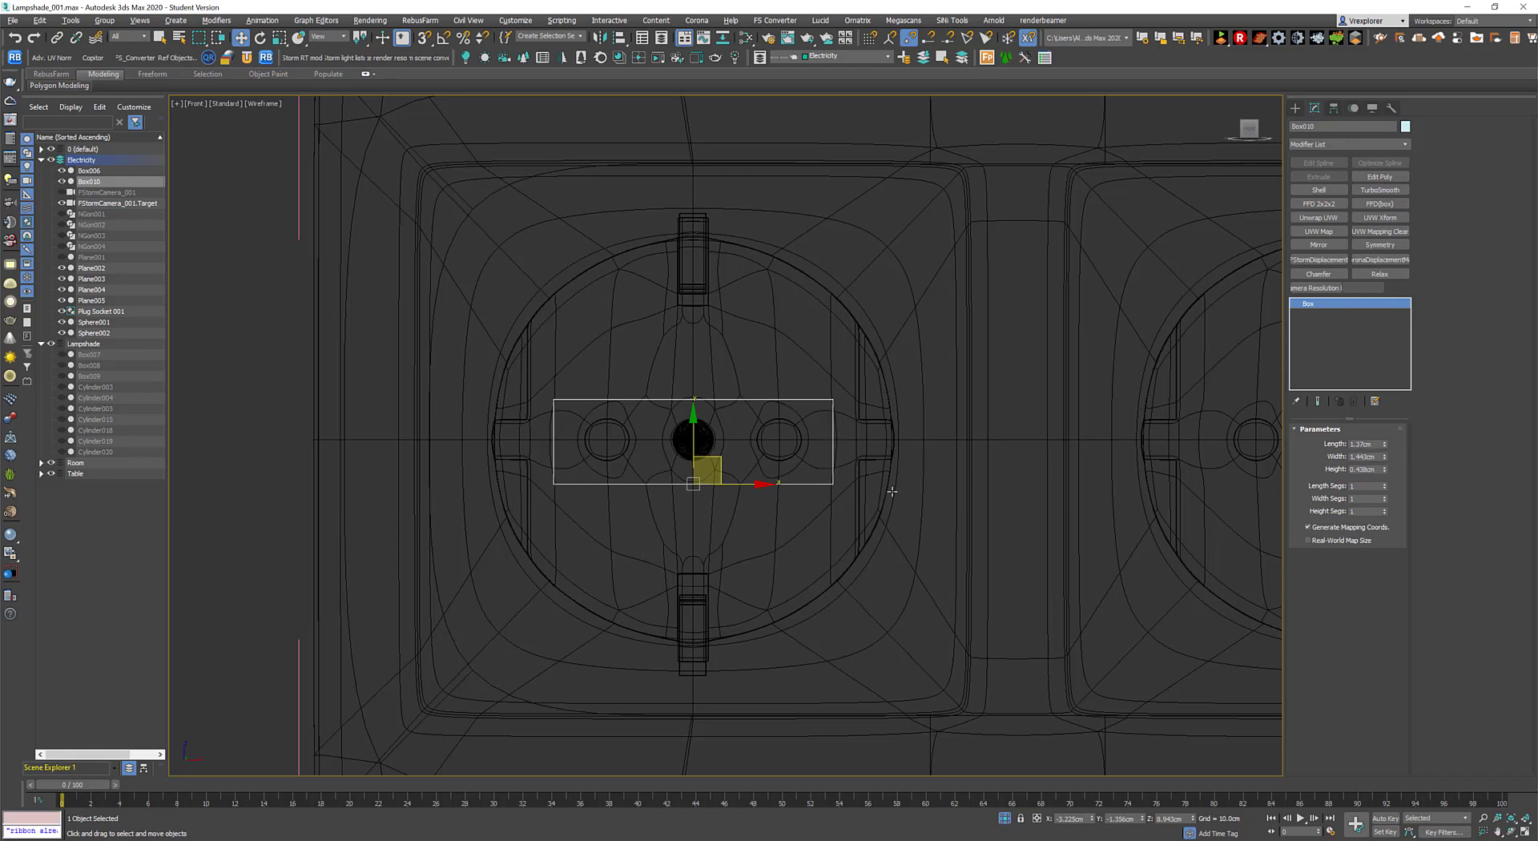
Lengthen Box010 to about 1.946cm and give it 2 length, width and height segments.
{"action": "middle_click_drag", "start_coordinate": [783, 482], "coordinate": [1433, 454], "text": "alt"}
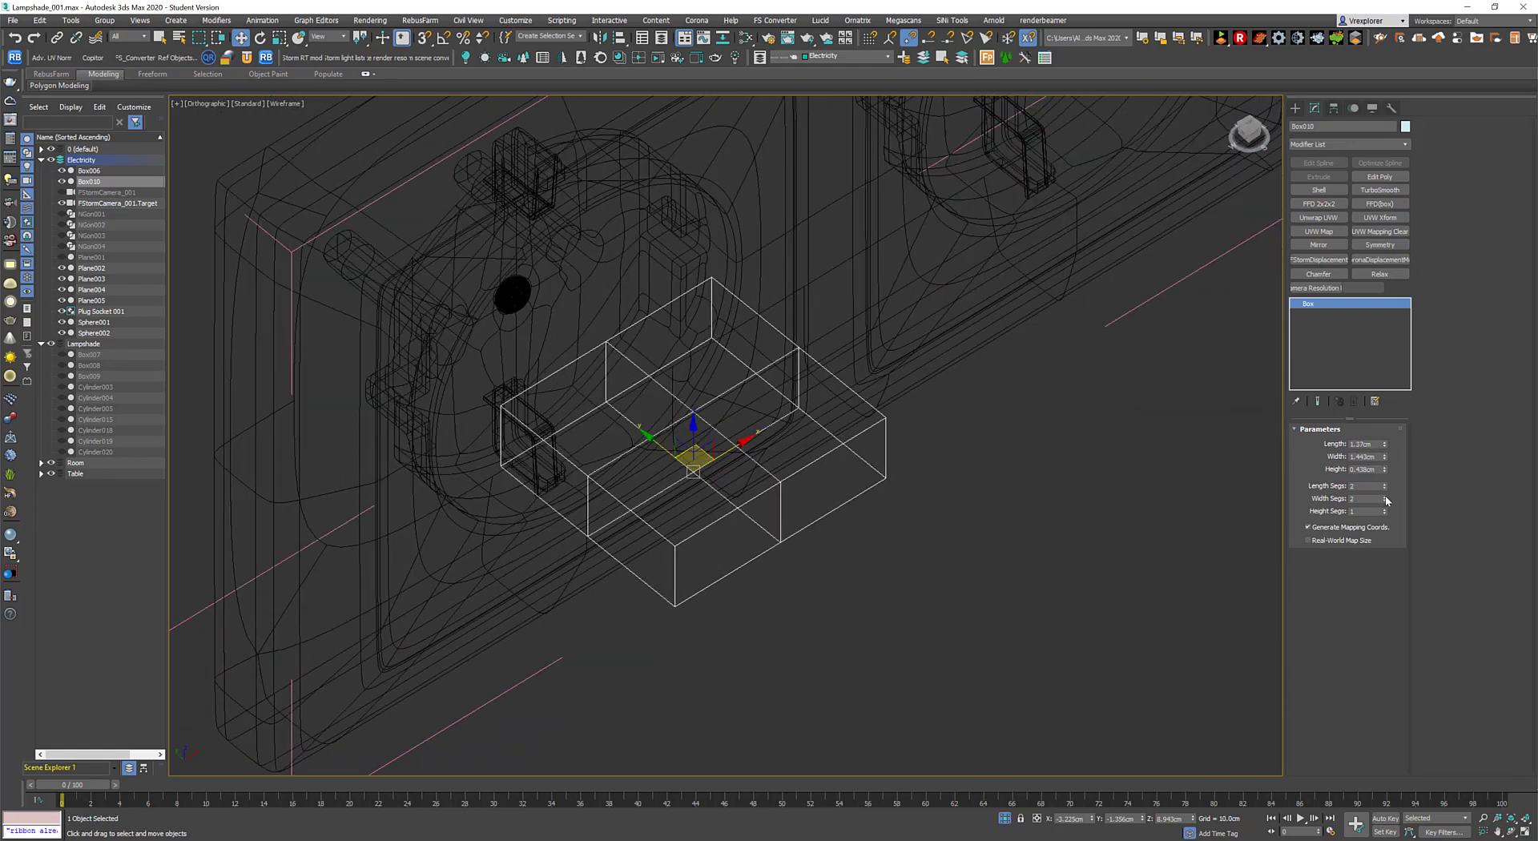
{"action": "left_click_drag", "start_coordinate": [1385, 447], "coordinate": [1385, 425]}
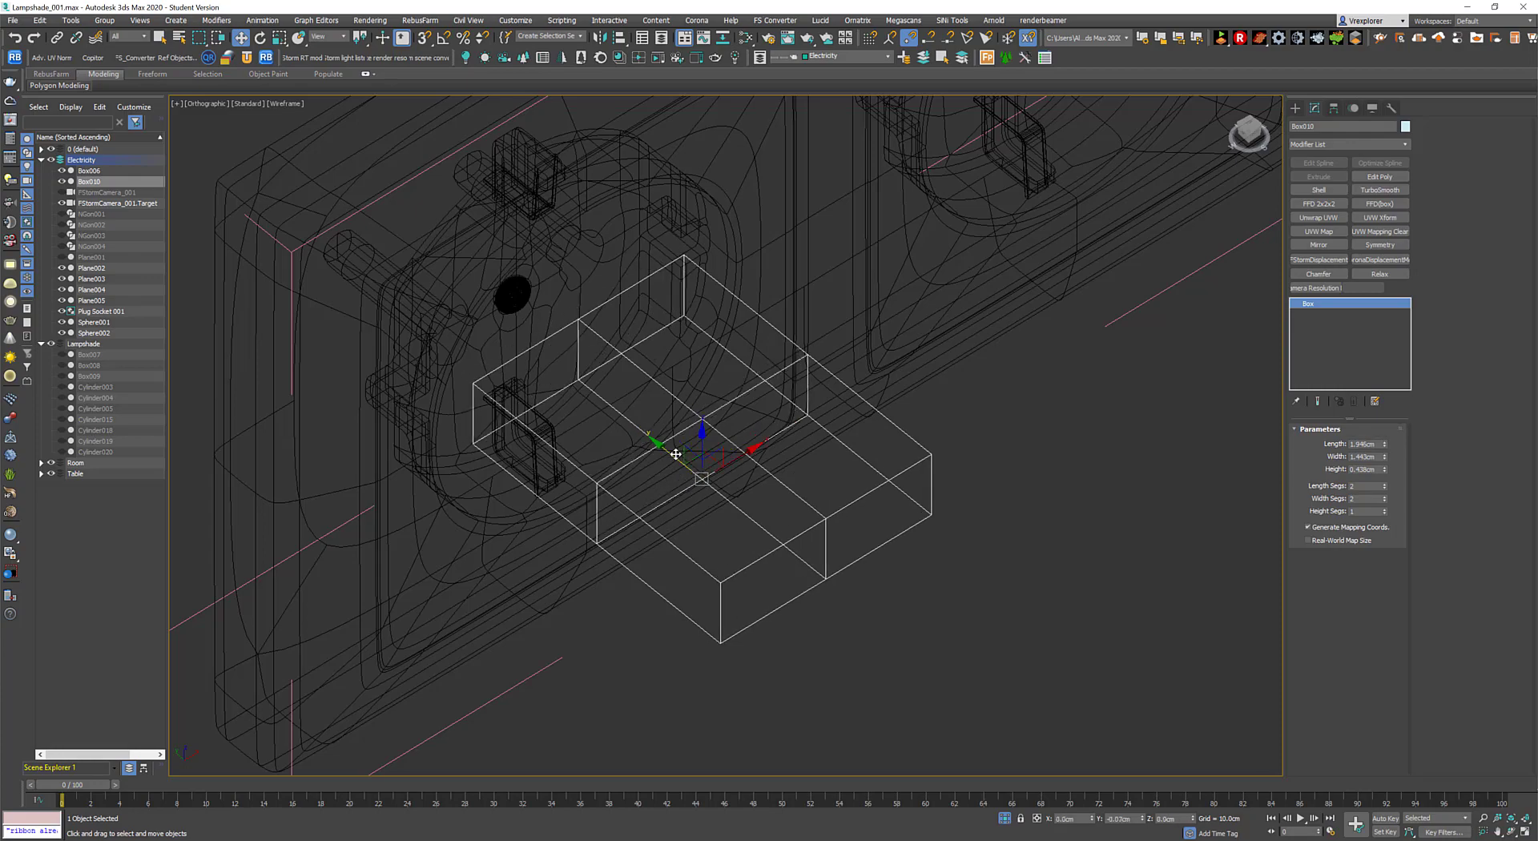
{"action": "middle_click_drag", "start_coordinate": [802, 480], "coordinate": [1167, 503], "text": "alt"}
{"action": "left_click", "coordinate": [1384, 509]}
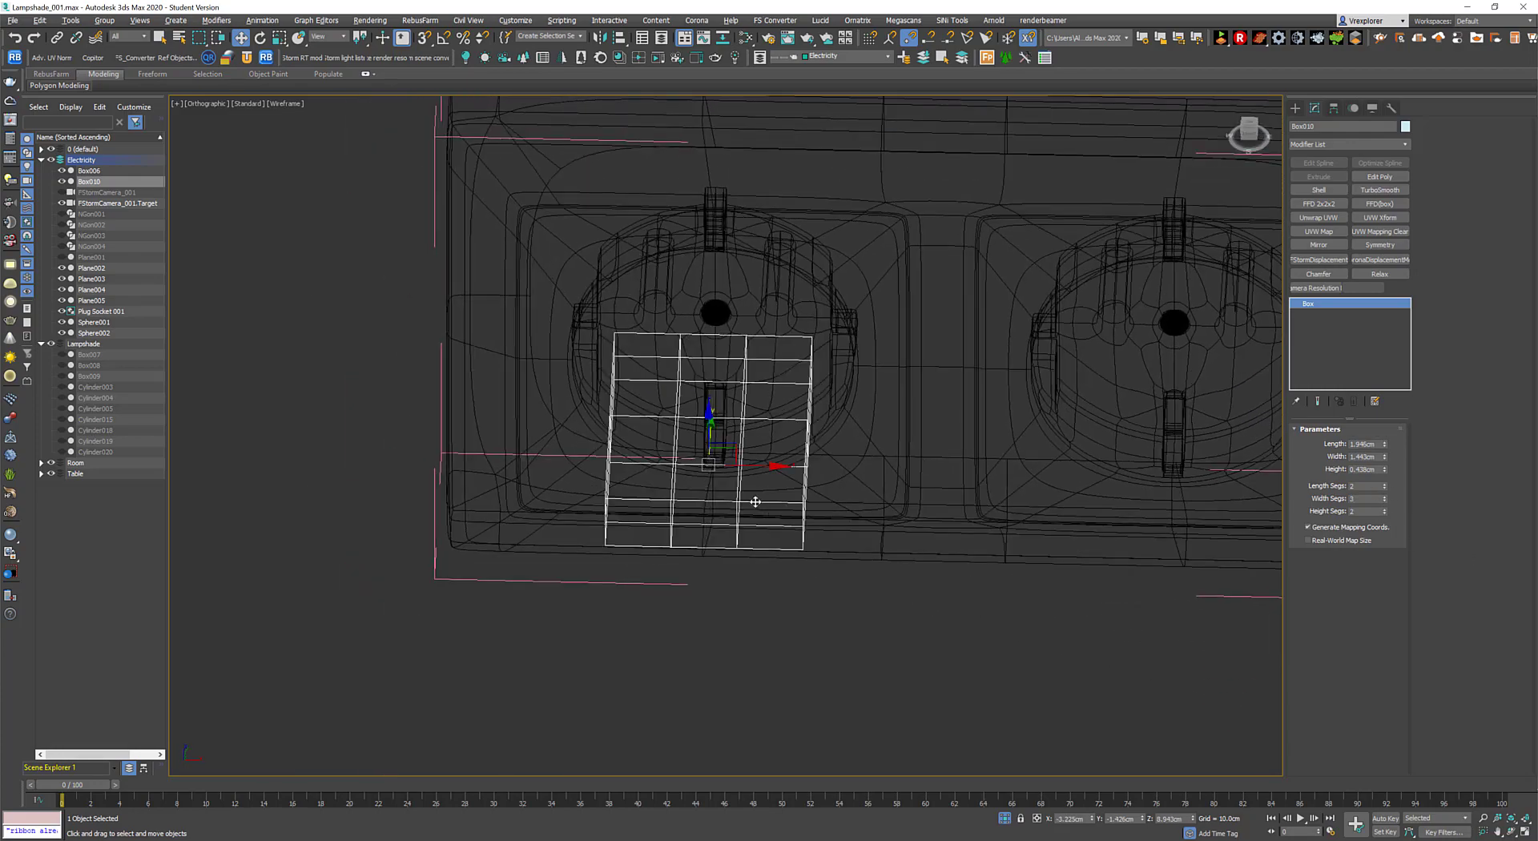
{"action": "middle_click_drag", "start_coordinate": [756, 501], "coordinate": [792, 491], "text": "alt"}
{"action": "right_click", "coordinate": [870, 401]}
Convert the box to Editable Poly and scale its selected side edges to taper it.
{"action": "left_click", "coordinate": [1042, 553]}
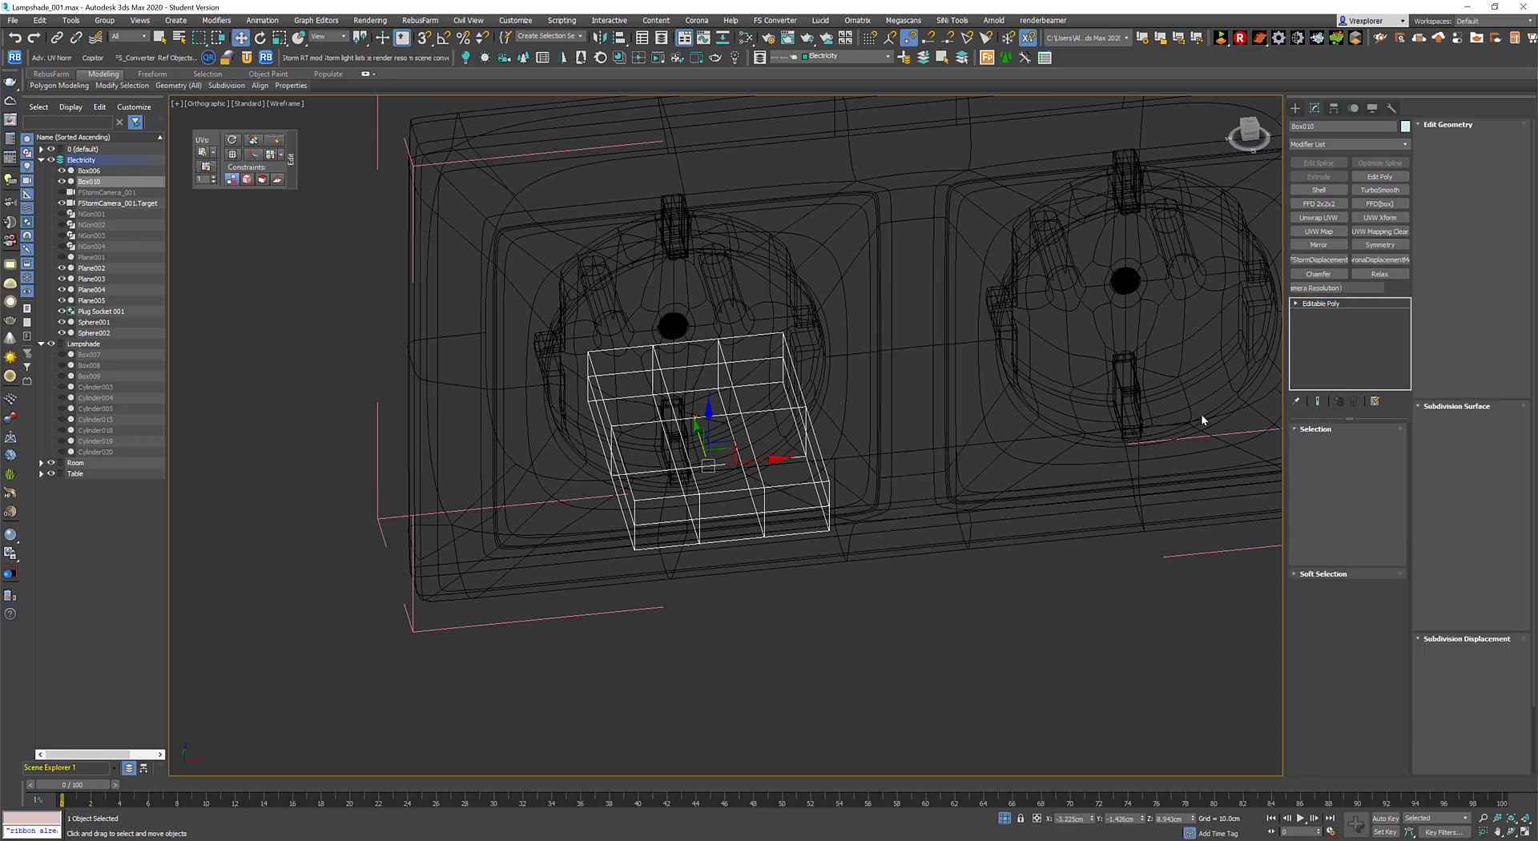
{"action": "key", "text": "2"}
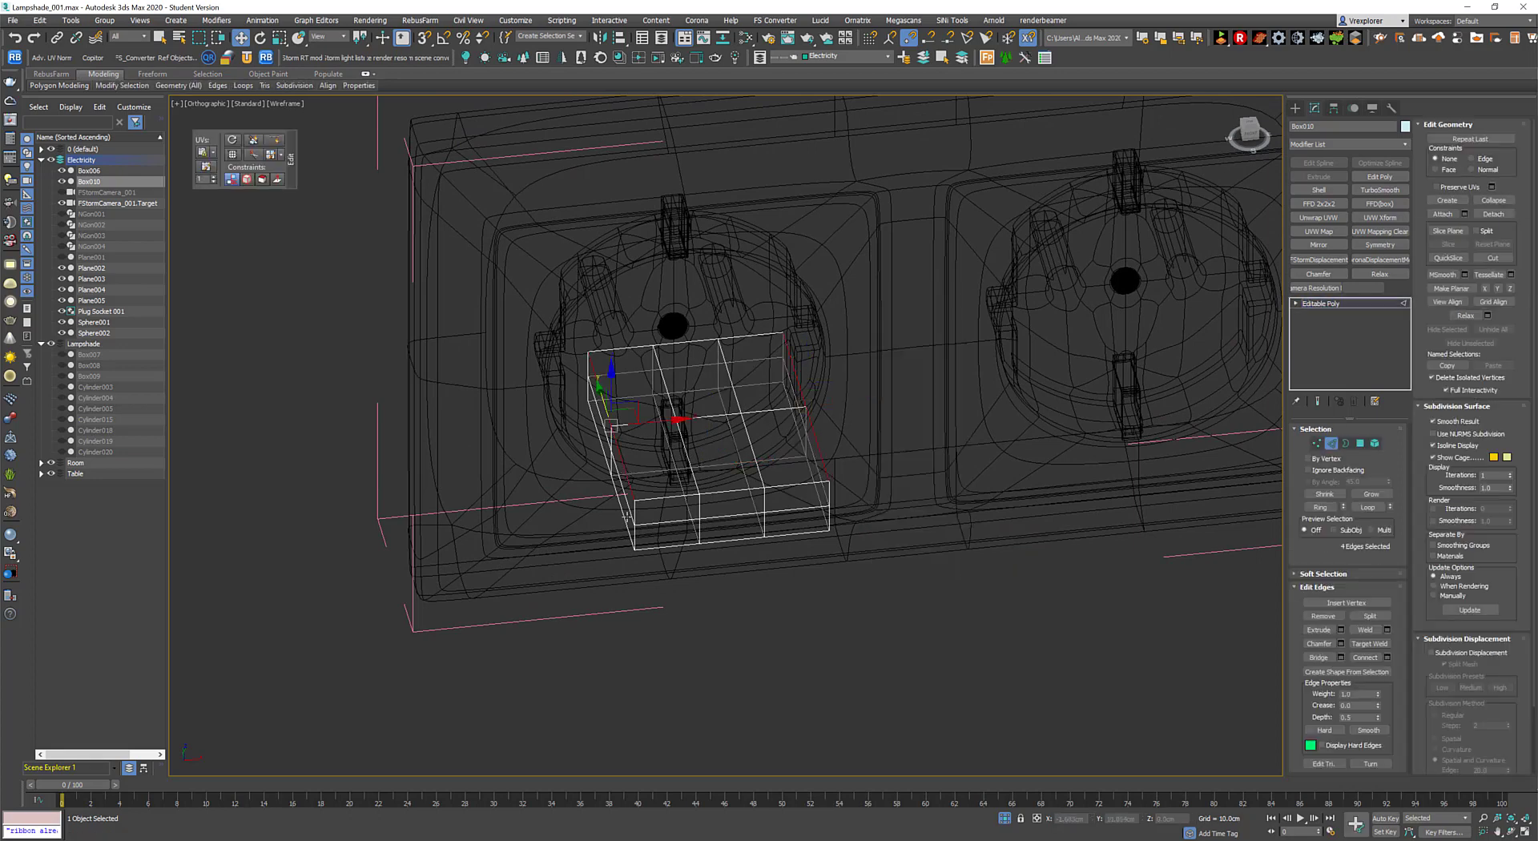
{"action": "middle_click_drag", "start_coordinate": [838, 506], "coordinate": [877, 469], "text": "alt"}
{"action": "right_click", "coordinate": [878, 469]}
{"action": "left_click", "coordinate": [918, 487]}
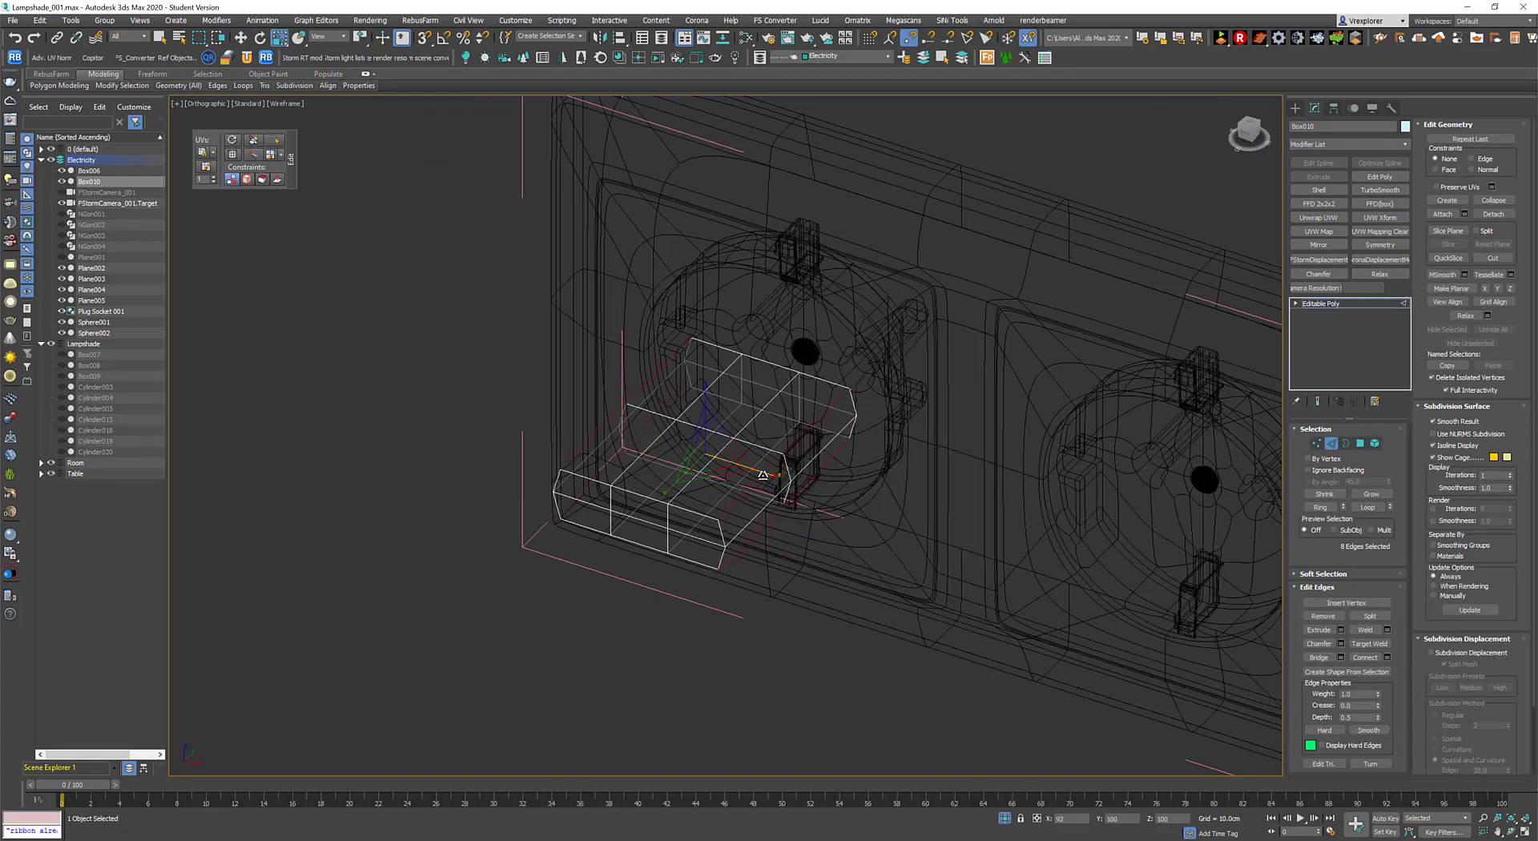
{"action": "middle_click_drag", "start_coordinate": [817, 540], "coordinate": [830, 561], "text": "alt"}
Bevel the end-cap polygons with about 0.3cm height and zero outline.
{"action": "key", "text": "4"}
{"action": "left_click_drag", "start_coordinate": [913, 345], "coordinate": [831, 561]}
{"action": "mouse_move", "coordinate": [831, 560]}
{"action": "middle_mouse_down", "text": "alt"}
{"action": "mouse_move", "coordinate": [821, 593]}
{"action": "mouse_move", "coordinate": [953, 480]}
{"action": "middle_mouse_up", "text": "alt"}
{"action": "right_click", "coordinate": [953, 481]}
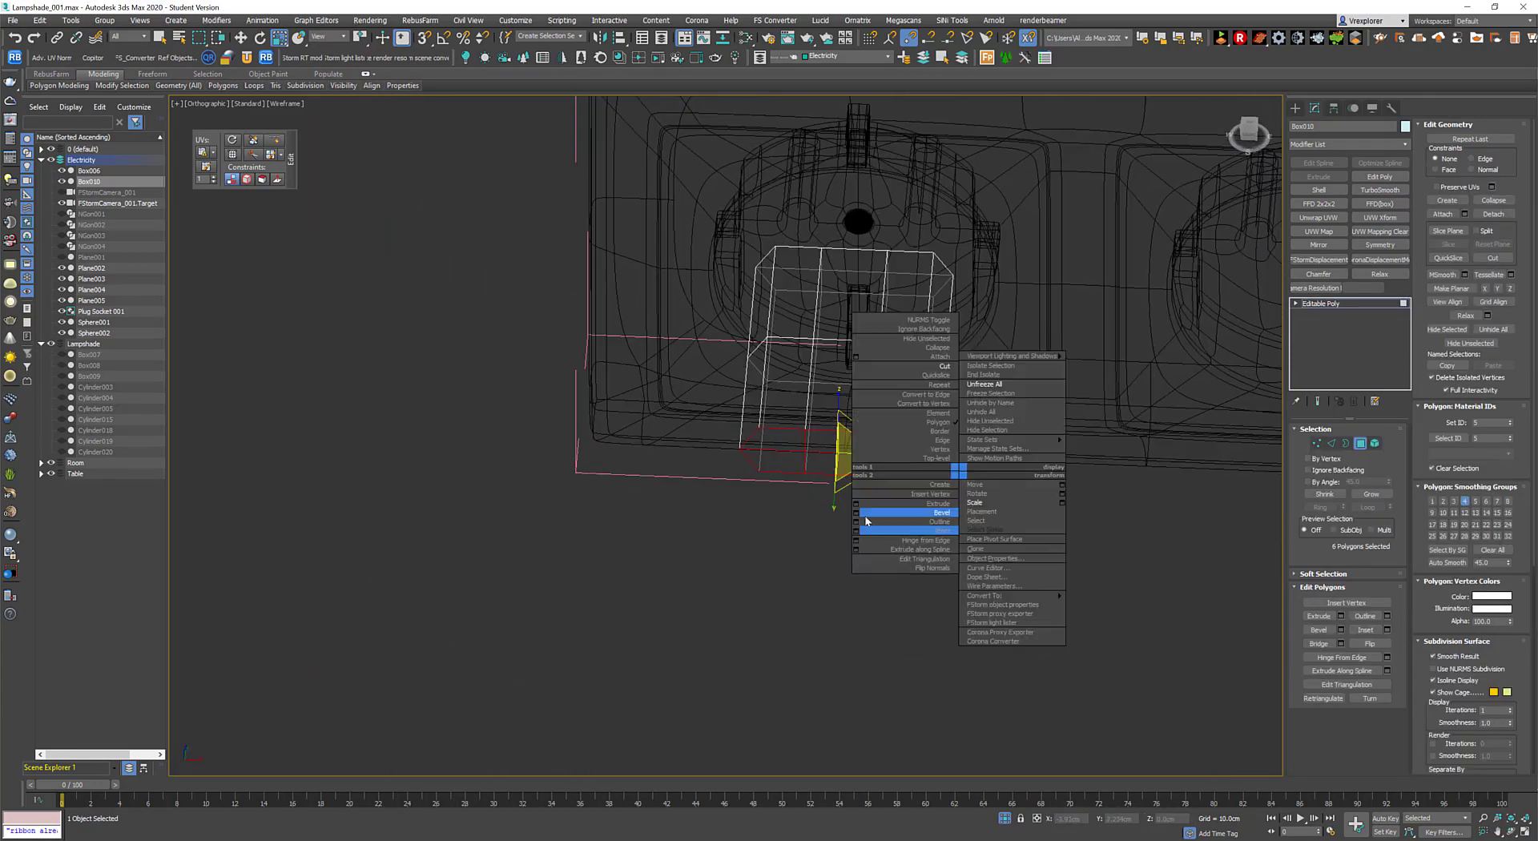
{"action": "left_click", "coordinate": [945, 516]}
{"action": "right_click", "coordinate": [1059, 475]}
{"action": "left_click_drag", "start_coordinate": [1059, 457], "coordinate": [1067, 412]}
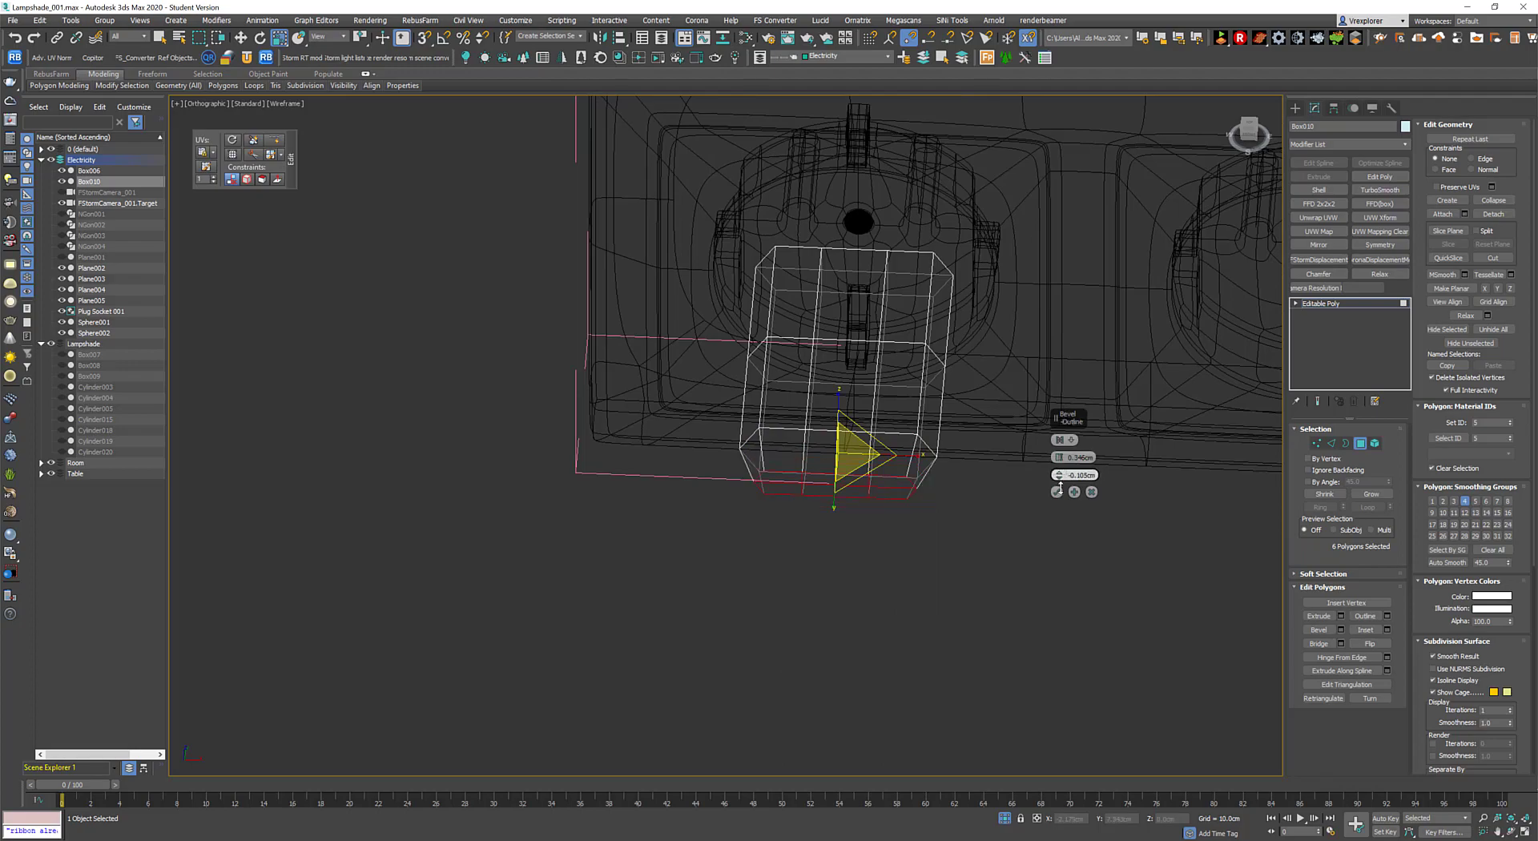
{"action": "middle_click_drag", "start_coordinate": [1060, 481], "coordinate": [801, 520], "text": "alt"}
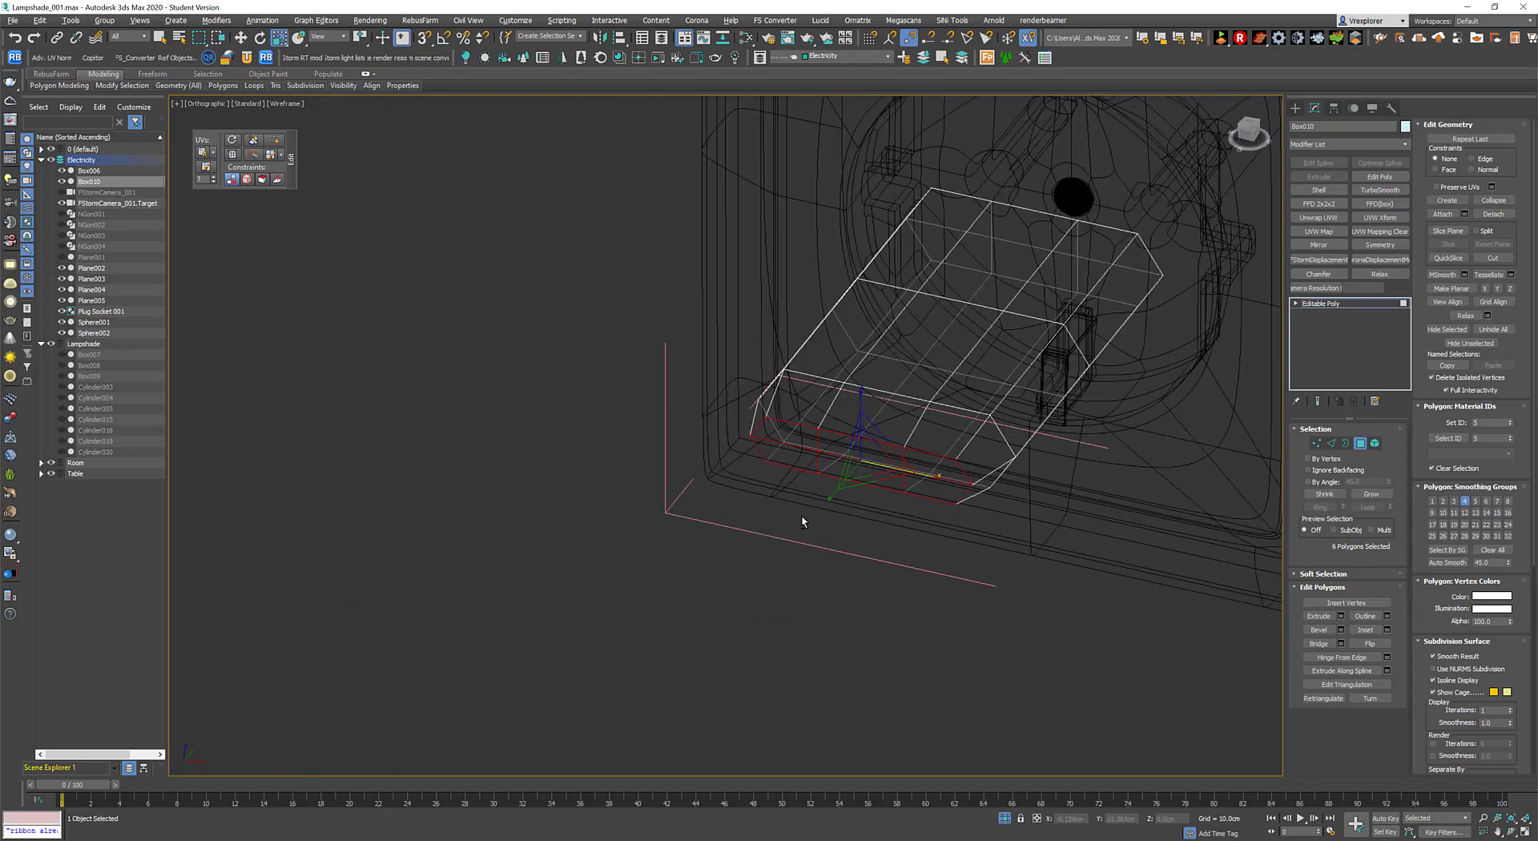
Orbit around the bevelled plug box to inspect its outer end.
{"action": "mouse_move", "coordinate": [914, 477]}
{"action": "middle_mouse_down", "text": "alt"}
{"action": "mouse_move", "coordinate": [934, 498]}
{"action": "mouse_move", "coordinate": [959, 491]}
{"action": "mouse_move", "coordinate": [945, 513]}
{"action": "middle_mouse_up", "text": "alt"}
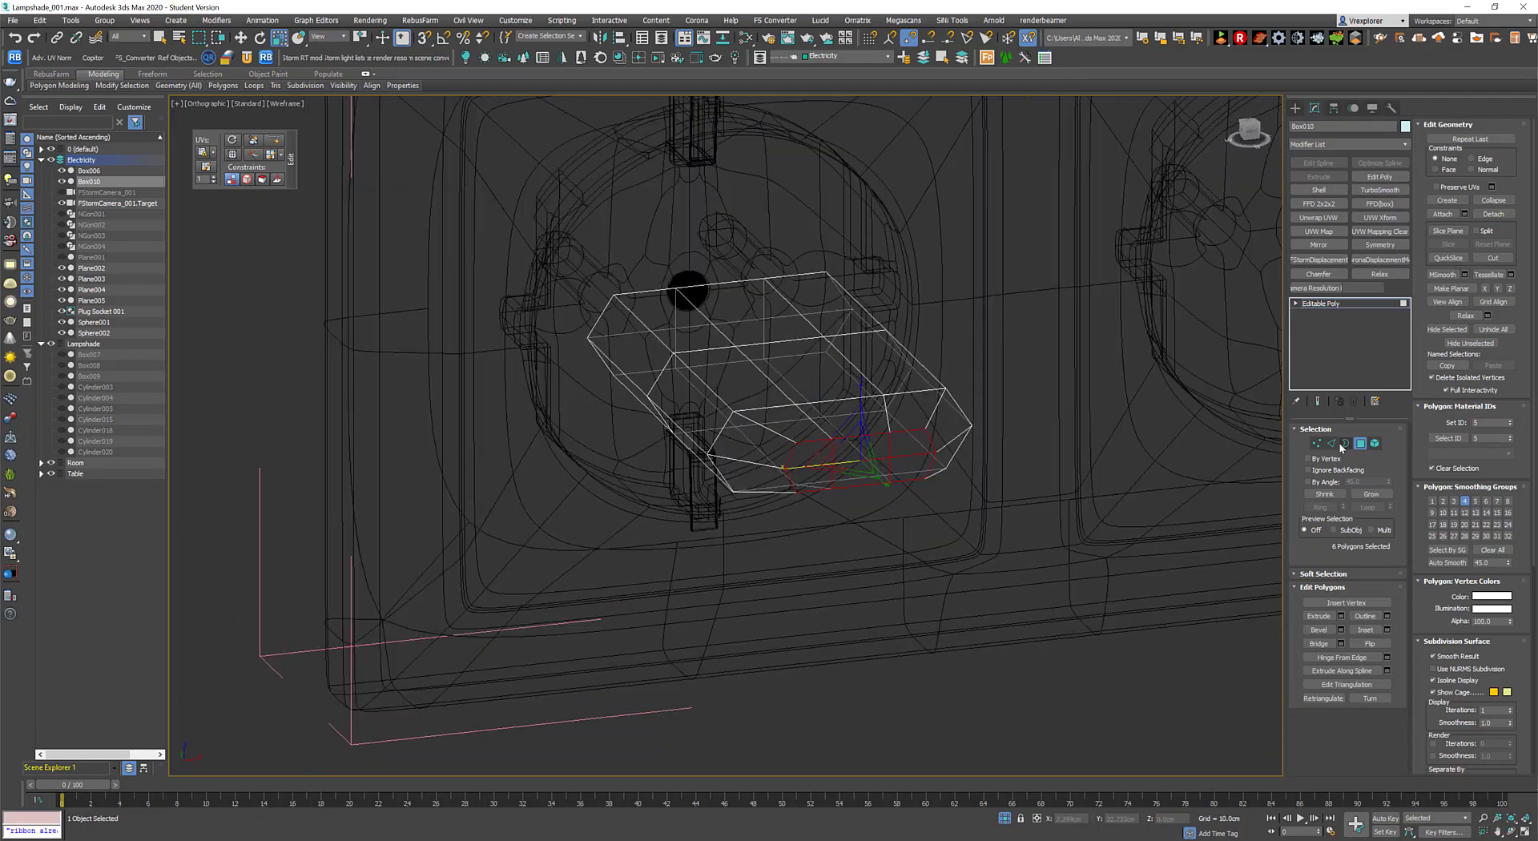
{"action": "scroll", "coordinate": [873, 545], "scroll_direction": "up", "scroll_amount": 3}
{"action": "middle_click_drag", "start_coordinate": [872, 545], "coordinate": [833, 387], "text": "alt"}
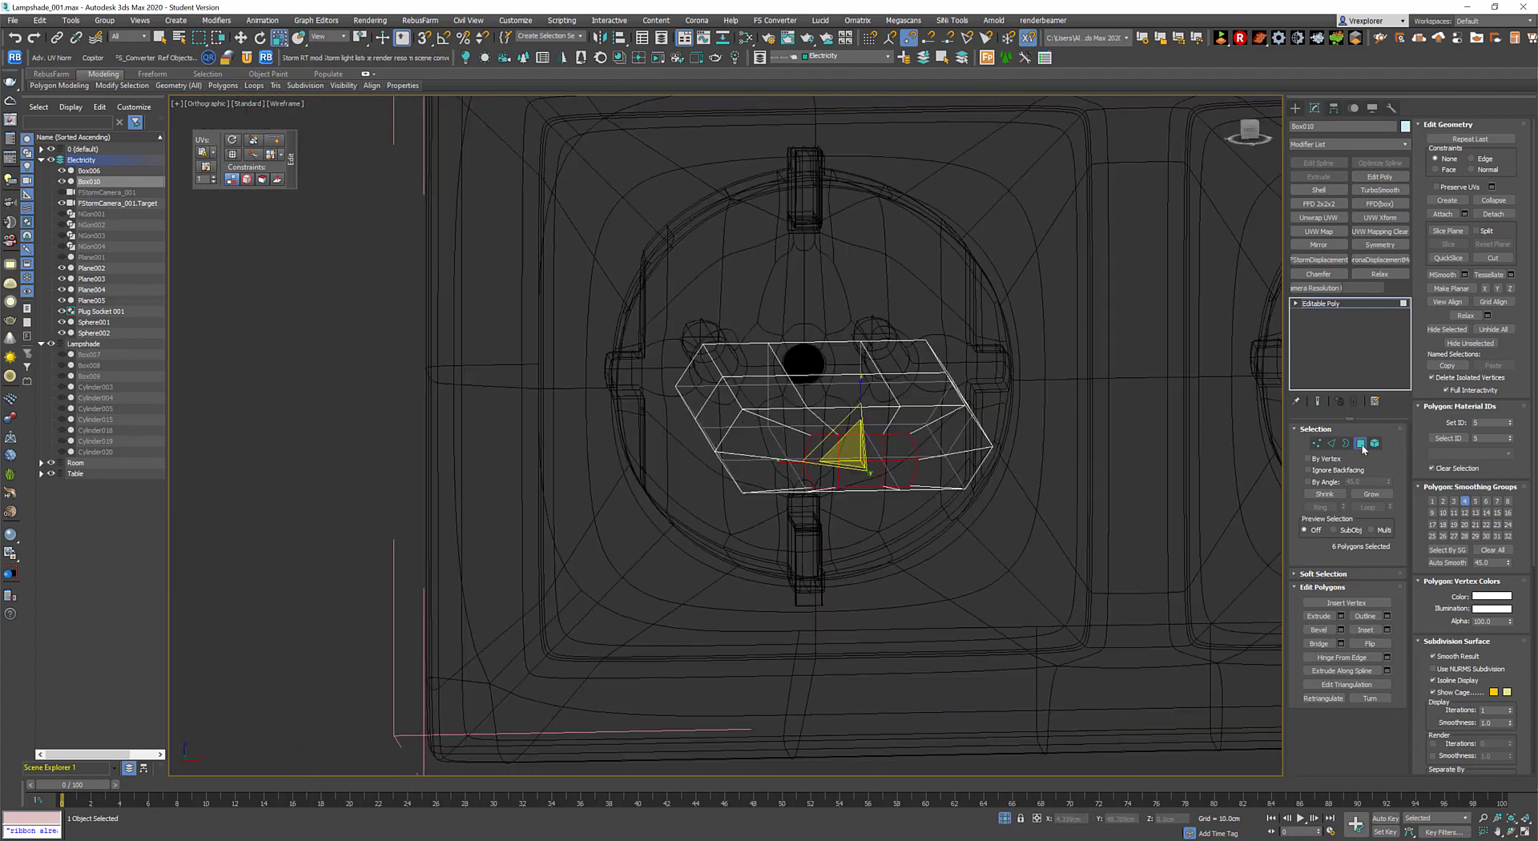
{"action": "key", "text": "4"}
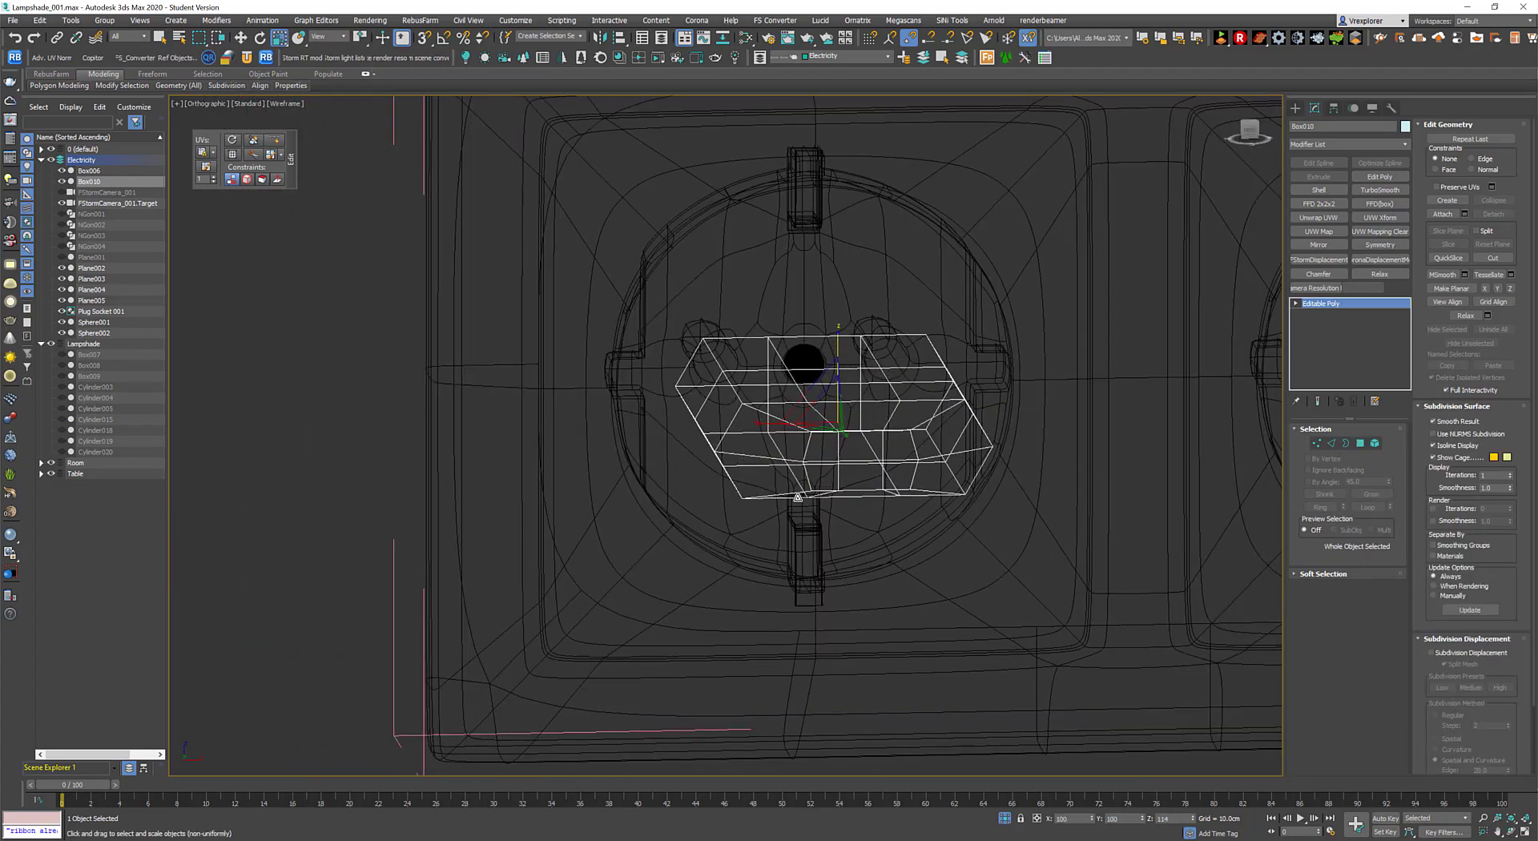
{"action": "middle_click_drag", "start_coordinate": [939, 478], "coordinate": [891, 522], "text": "alt"}
Select and move the outer-end vertices in Top view to reshape the plug's end.
{"action": "key", "text": "t"}
{"action": "left_click", "coordinate": [1331, 444]}
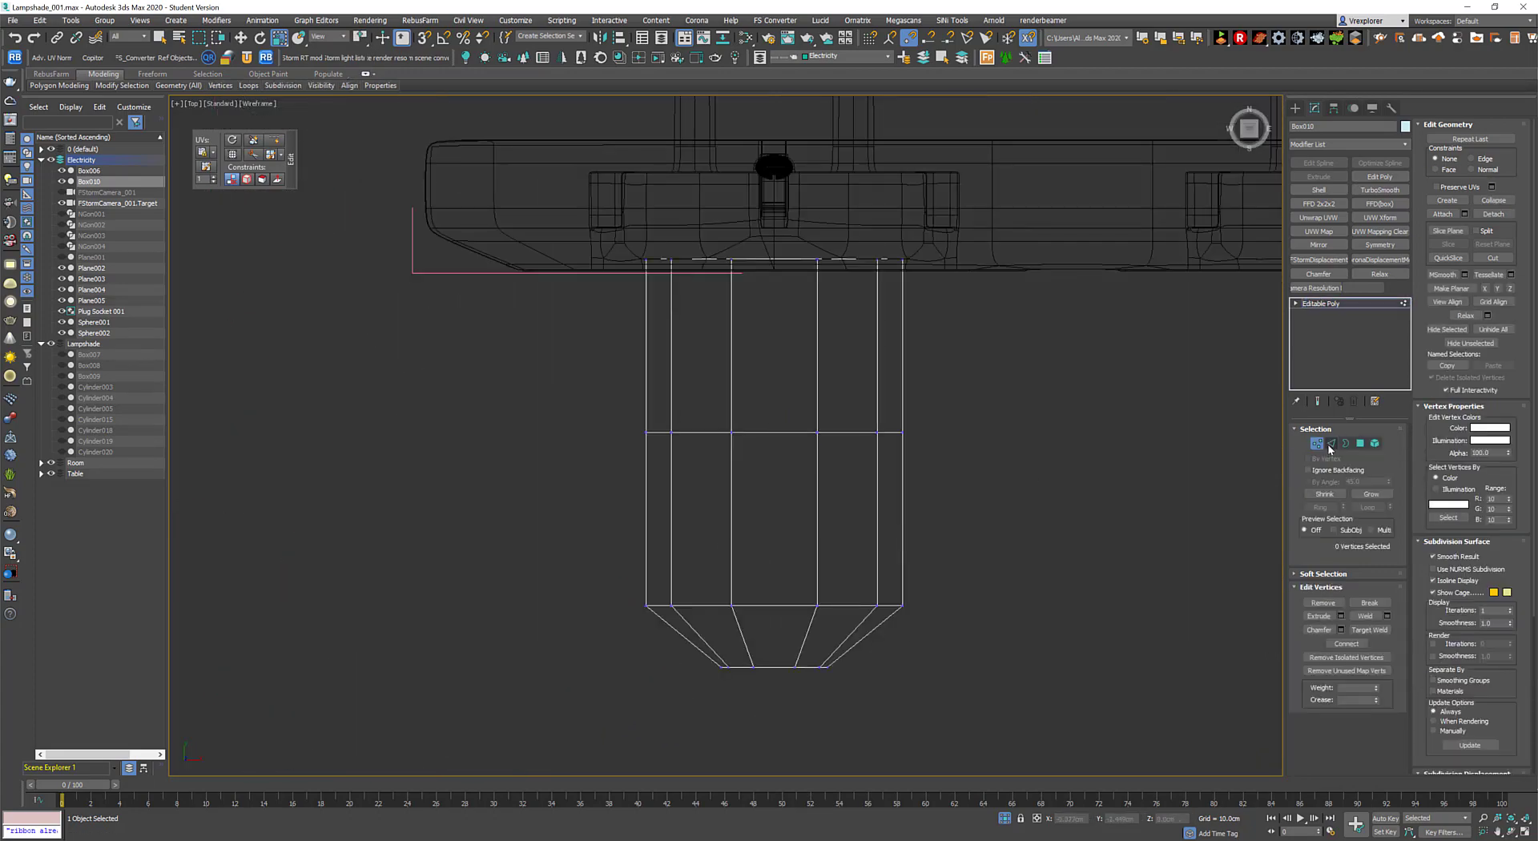
{"action": "key", "text": "1"}
{"action": "left_click_drag", "start_coordinate": [921, 681], "coordinate": [625, 533]}
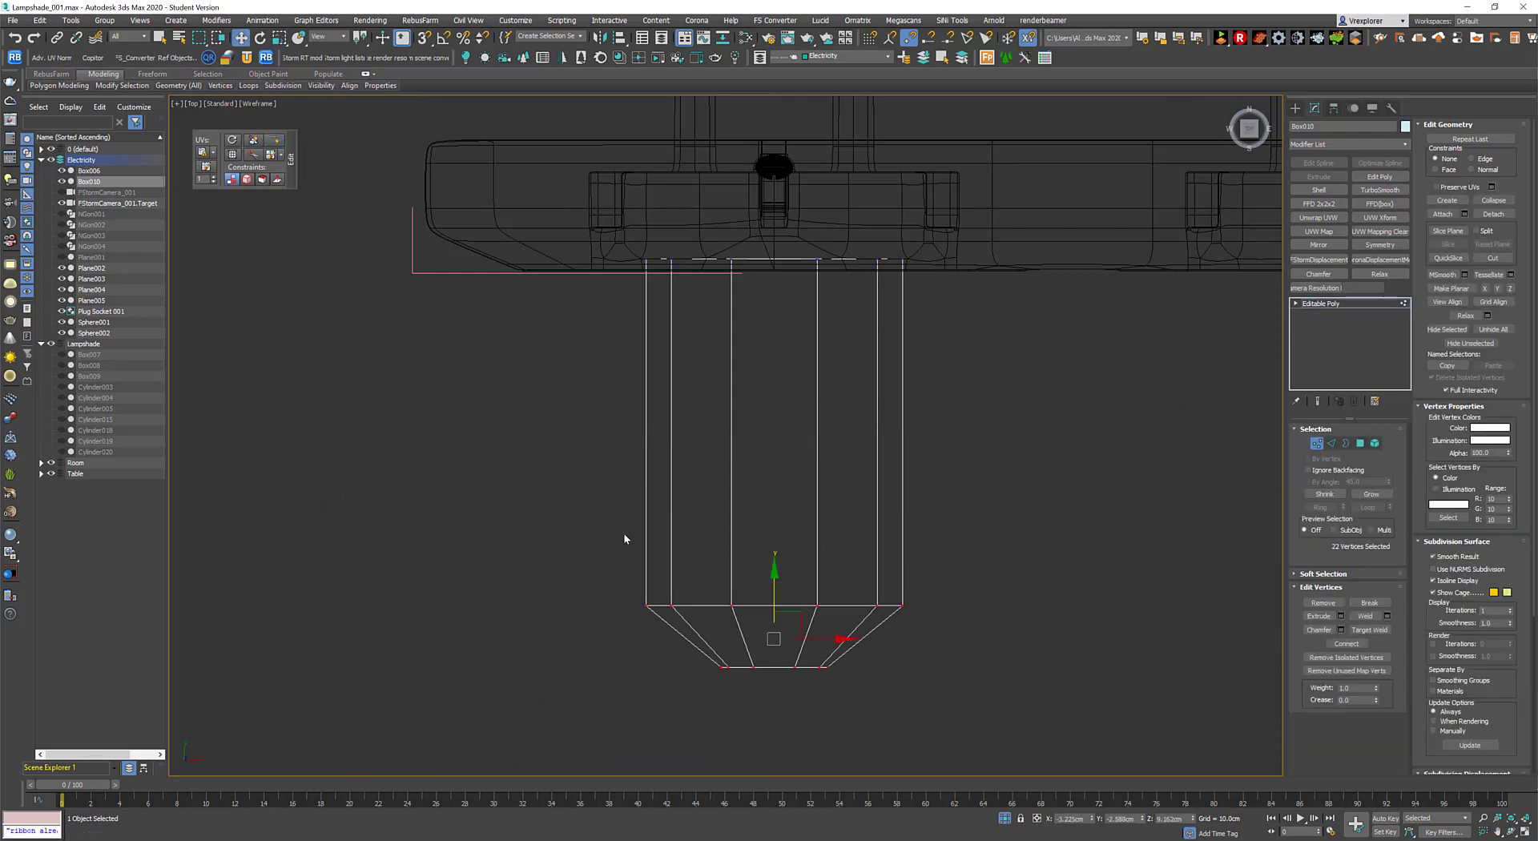
{"action": "left_click_drag", "start_coordinate": [775, 577], "coordinate": [808, 491]}
{"action": "middle_click_drag", "start_coordinate": [807, 491], "coordinate": [880, 498], "text": "alt"}
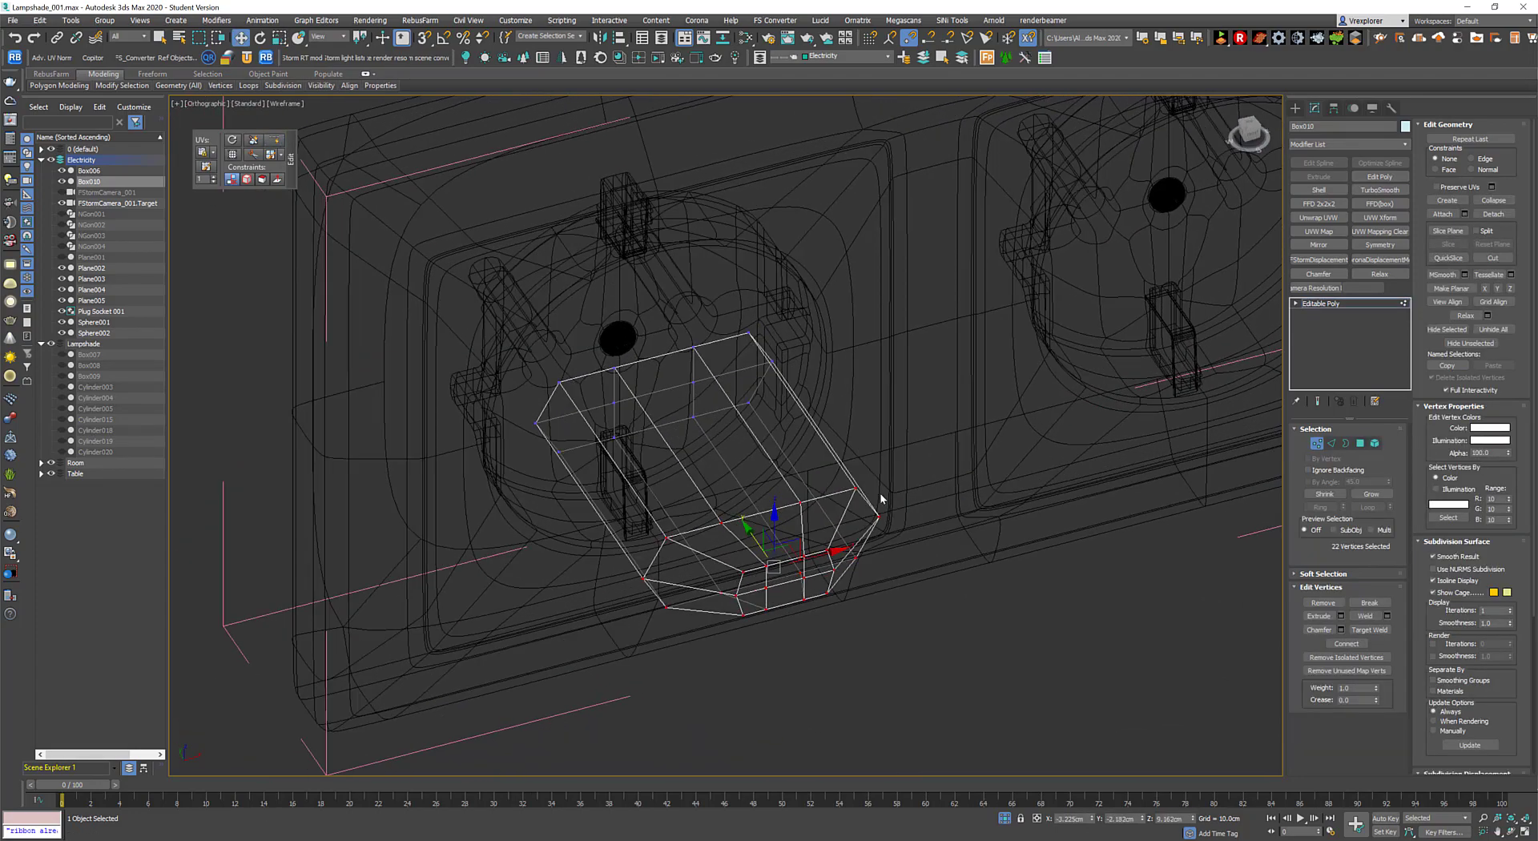
{"action": "left_click", "coordinate": [1360, 443]}
{"action": "middle_click_drag", "start_coordinate": [752, 617], "coordinate": [710, 406], "text": "alt"}
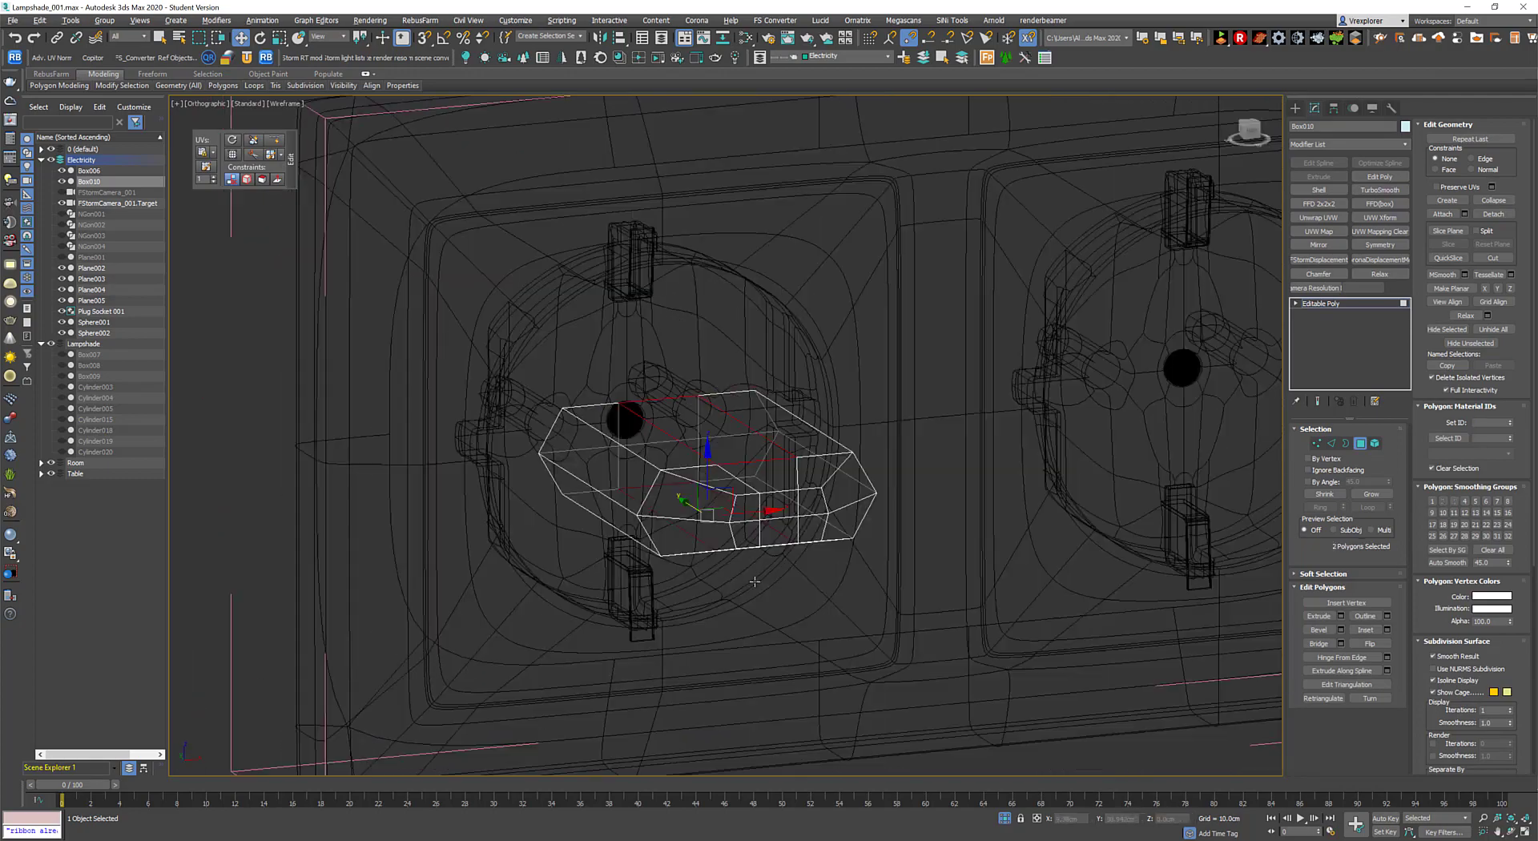
{"action": "middle_click_drag", "start_coordinate": [762, 529], "coordinate": [979, 473], "text": "alt"}
Add TurboSmooth with 2 iterations, then return to Editable Poly polygon level.
{"action": "key", "text": "ctrl+t"}
{"action": "key", "text": "F3"}
{"action": "mouse_move", "coordinate": [827, 480]}
{"action": "middle_mouse_down", "text": "alt"}
{"action": "mouse_move", "coordinate": [852, 518]}
{"action": "mouse_move", "coordinate": [826, 473]}
{"action": "mouse_move", "coordinate": [955, 589]}
{"action": "mouse_move", "coordinate": [880, 540]}
{"action": "middle_mouse_up", "text": "alt"}
{"action": "left_click", "coordinate": [1387, 451]}
{"action": "left_click", "coordinate": [1298, 317]}
{"action": "key", "text": "4"}
{"action": "scroll", "coordinate": [956, 561], "scroll_direction": "up", "scroll_amount": 5}
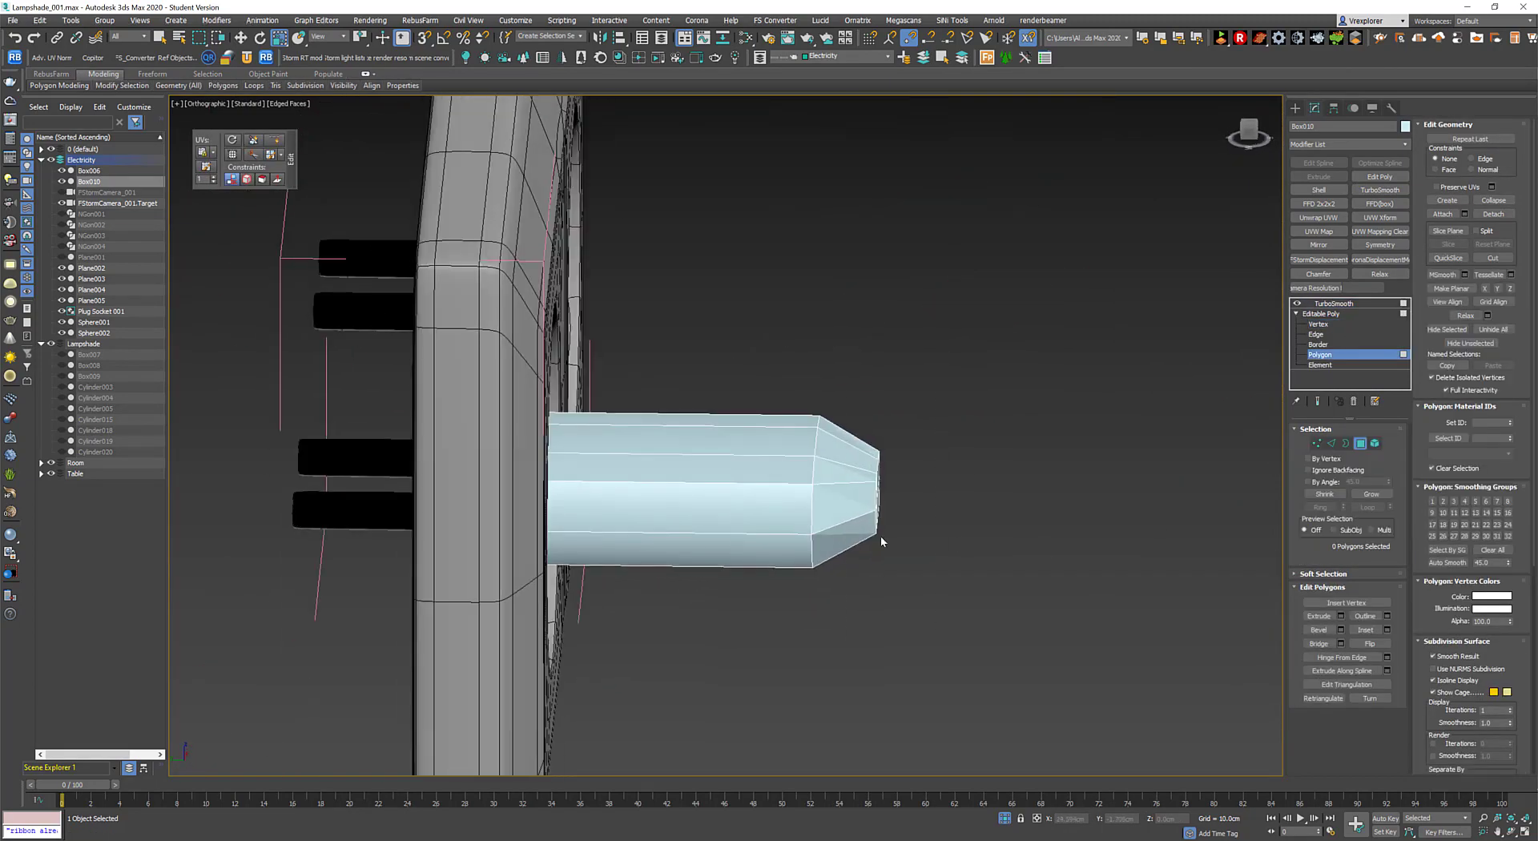
Bevel and then extrude the end polygons outward to form the plug's neck.
{"action": "middle_click_drag", "start_coordinate": [872, 600], "coordinate": [885, 521], "text": "alt"}
{"action": "right_click", "coordinate": [885, 520]}
{"action": "left_click", "coordinate": [896, 525]}
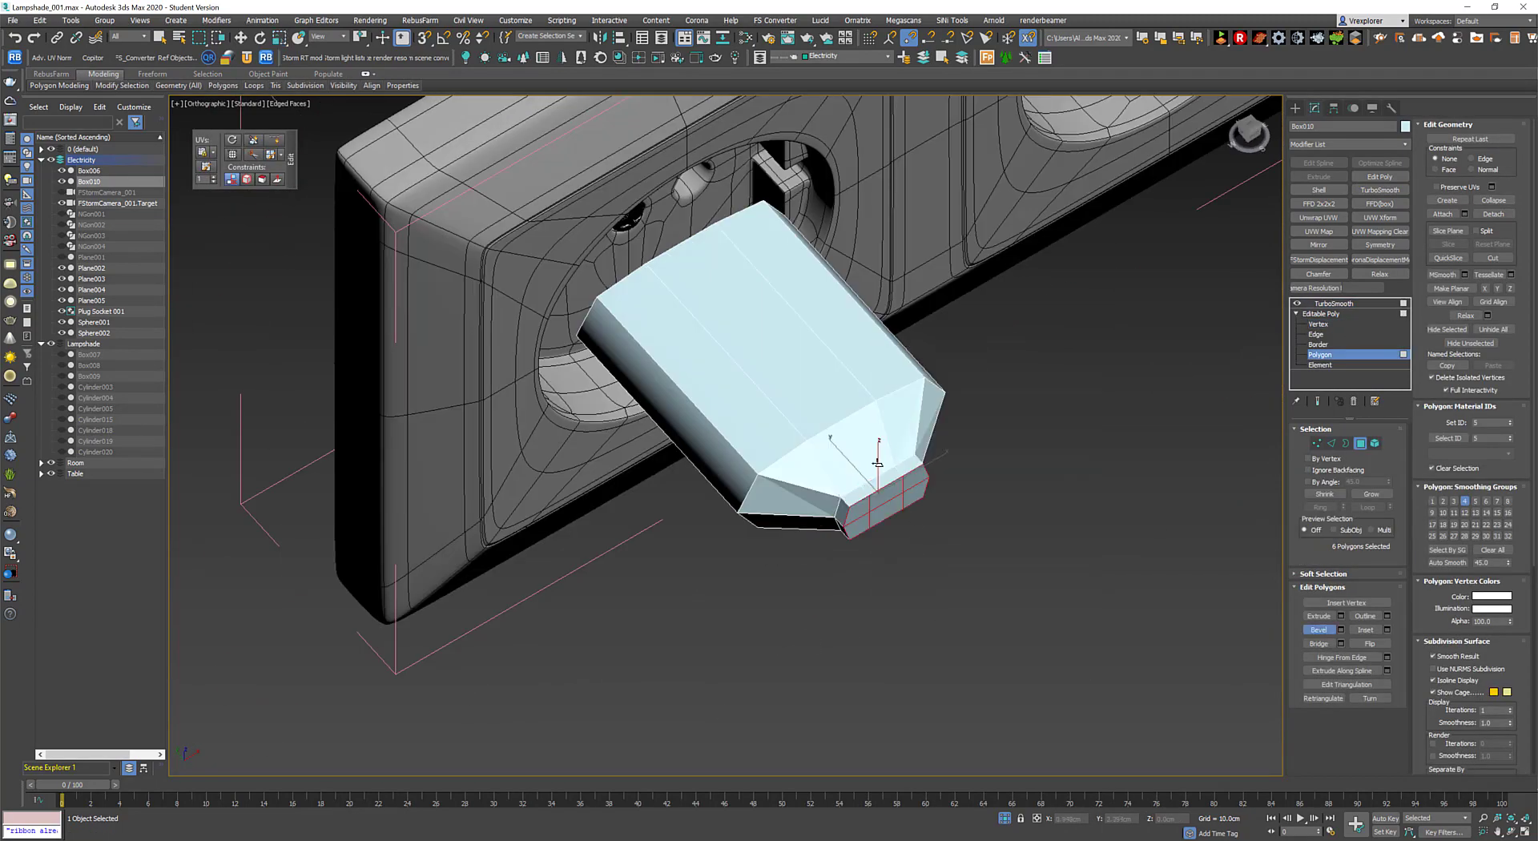
{"action": "left_click_drag", "start_coordinate": [878, 463], "coordinate": [852, 423]}
{"action": "right_click", "coordinate": [1034, 481]}
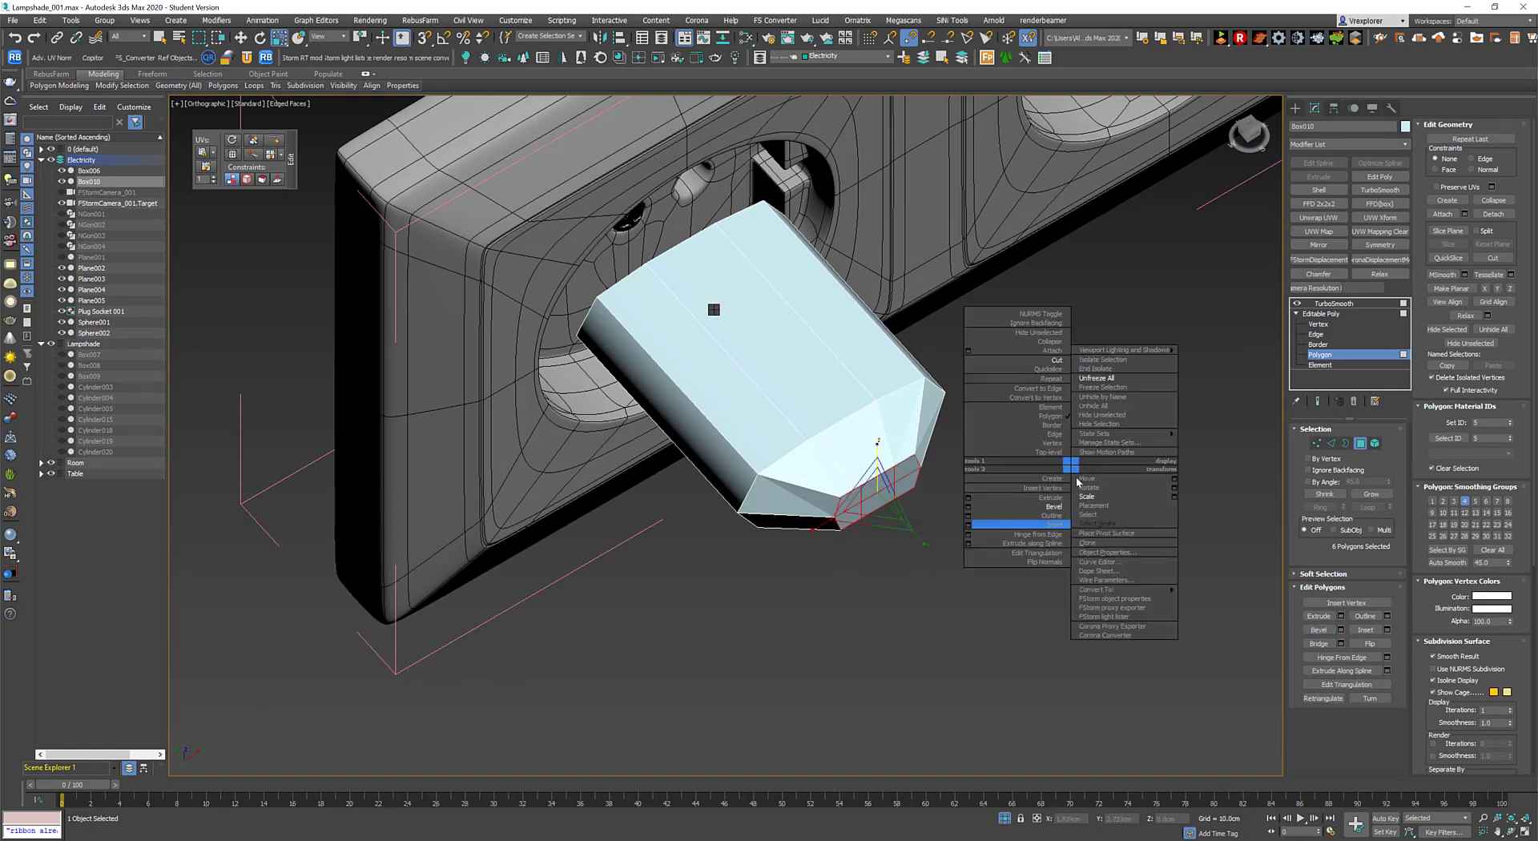
{"action": "left_click", "coordinate": [970, 491]}
{"action": "left_click_drag", "start_coordinate": [963, 490], "coordinate": [925, 411]}
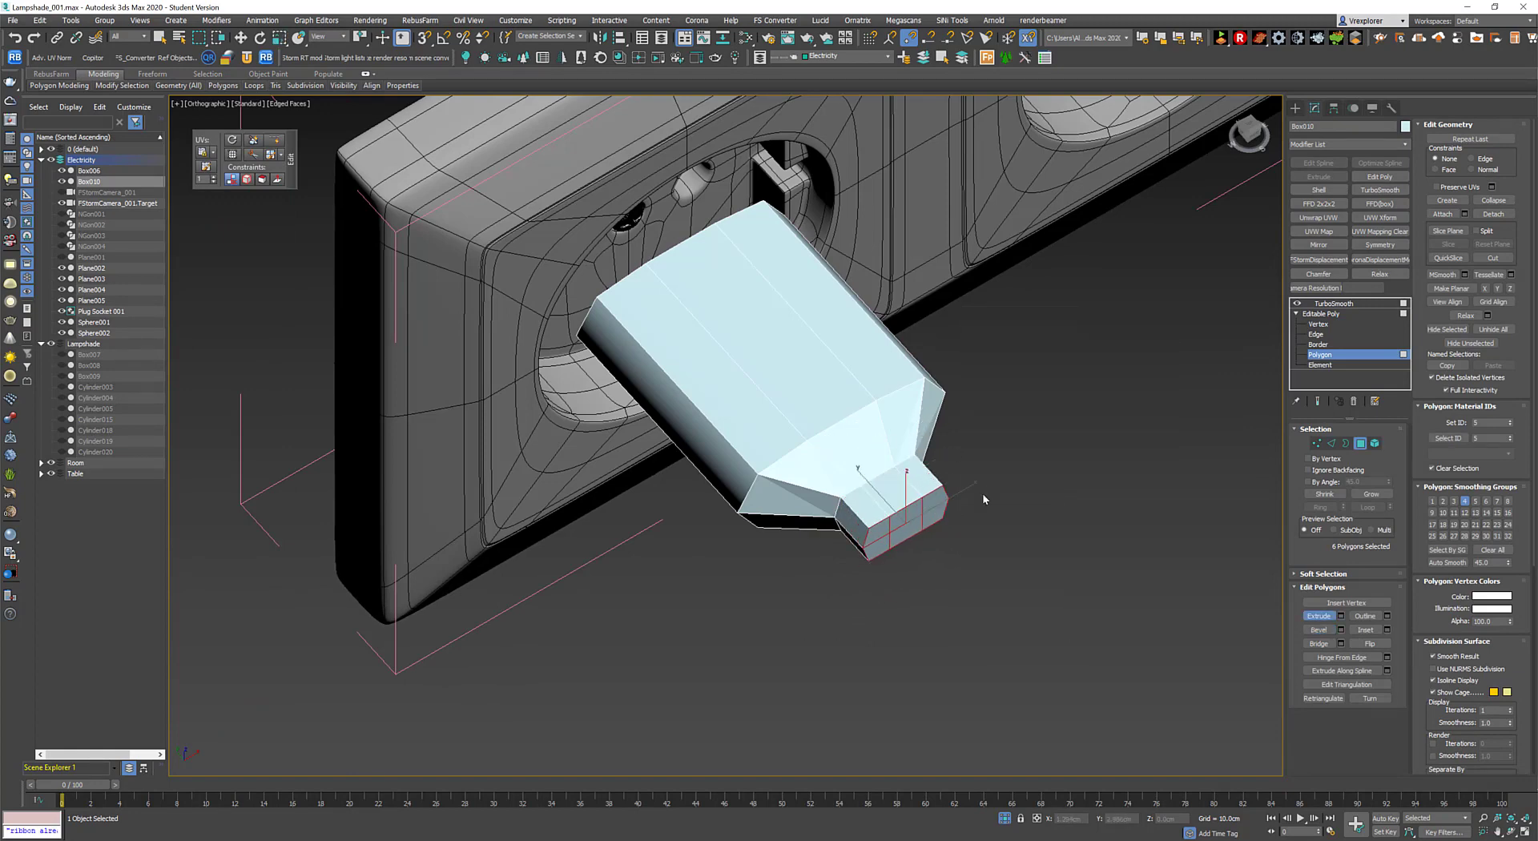
{"action": "left_click_drag", "start_coordinate": [945, 505], "coordinate": [949, 476]}
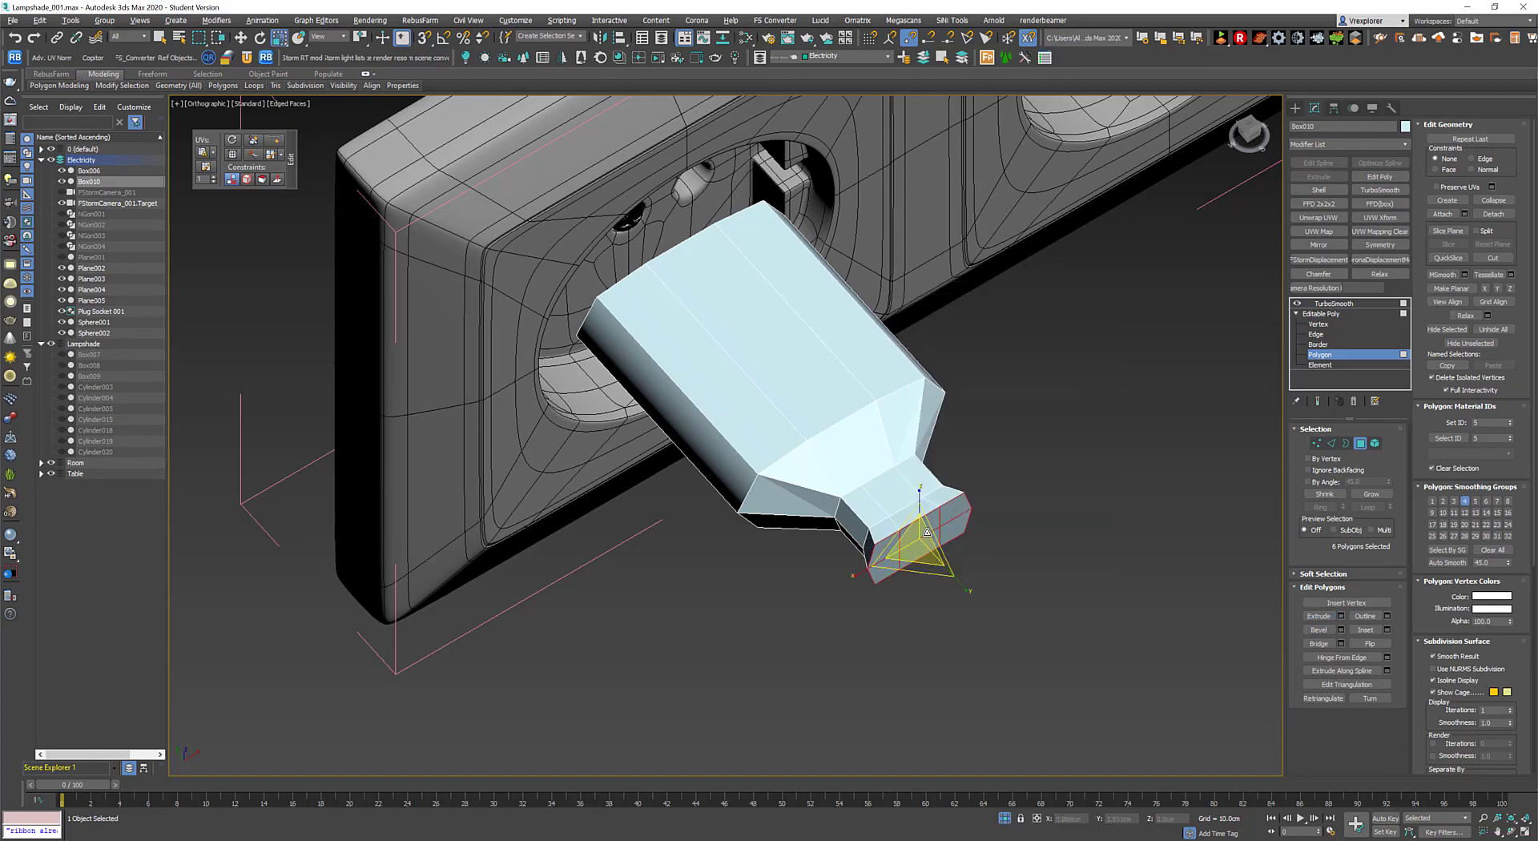
View the neck from the side and select the plug's end-cap polygons.
{"action": "middle_click_drag", "start_coordinate": [927, 532], "coordinate": [1201, 469], "text": "alt"}
{"action": "key", "text": "1"}
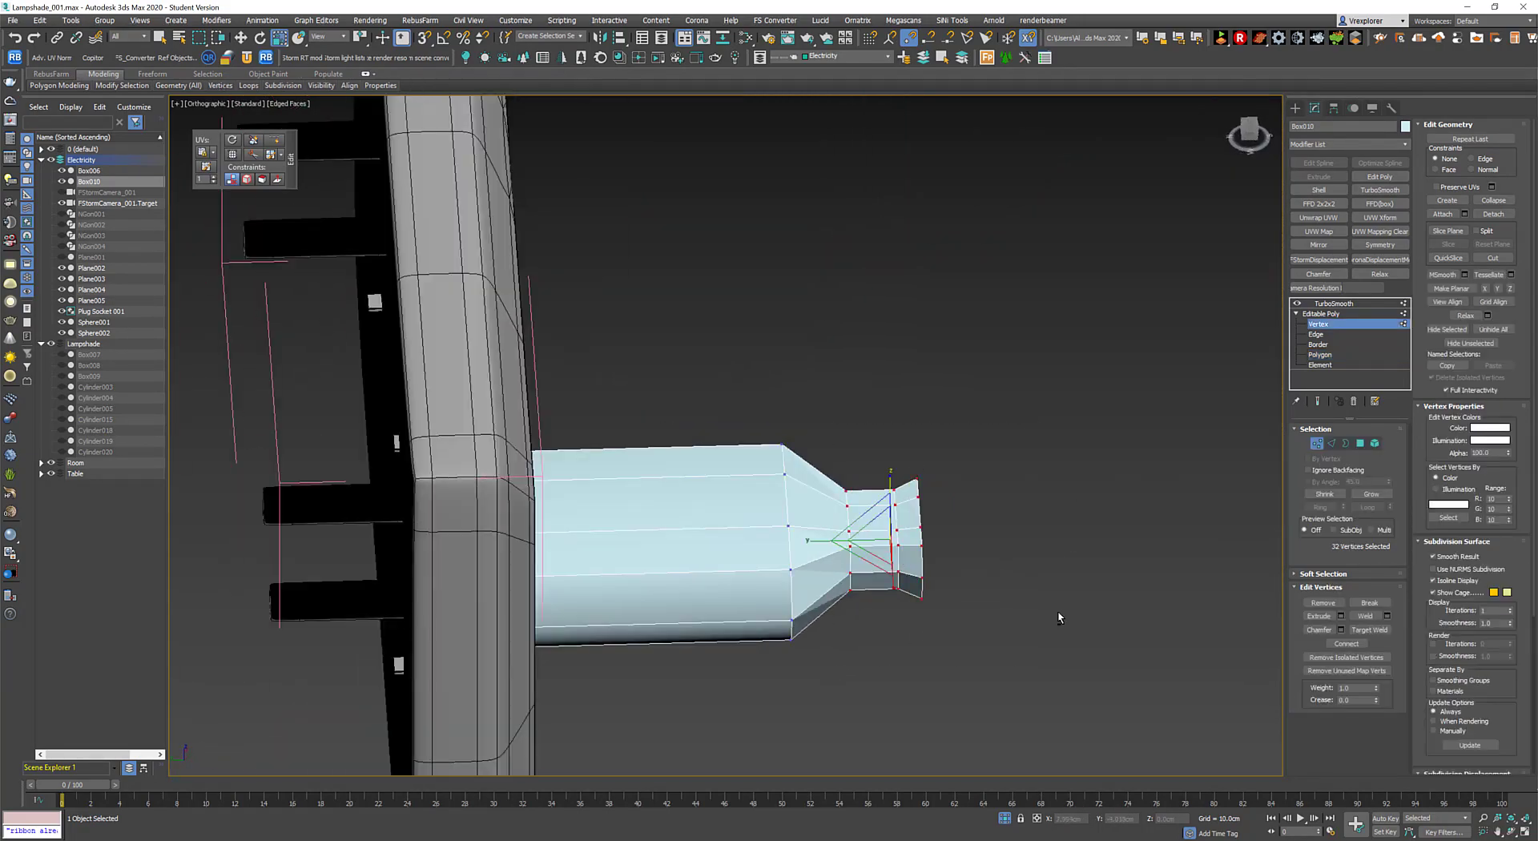
{"action": "mouse_move", "coordinate": [1059, 617]}
{"action": "middle_mouse_down", "text": "alt"}
{"action": "mouse_move", "coordinate": [823, 548]}
{"action": "mouse_move", "coordinate": [849, 560]}
{"action": "mouse_move", "coordinate": [828, 613]}
{"action": "mouse_move", "coordinate": [1030, 558]}
{"action": "middle_mouse_up", "text": "alt"}
{"action": "left_click", "coordinate": [1029, 558]}
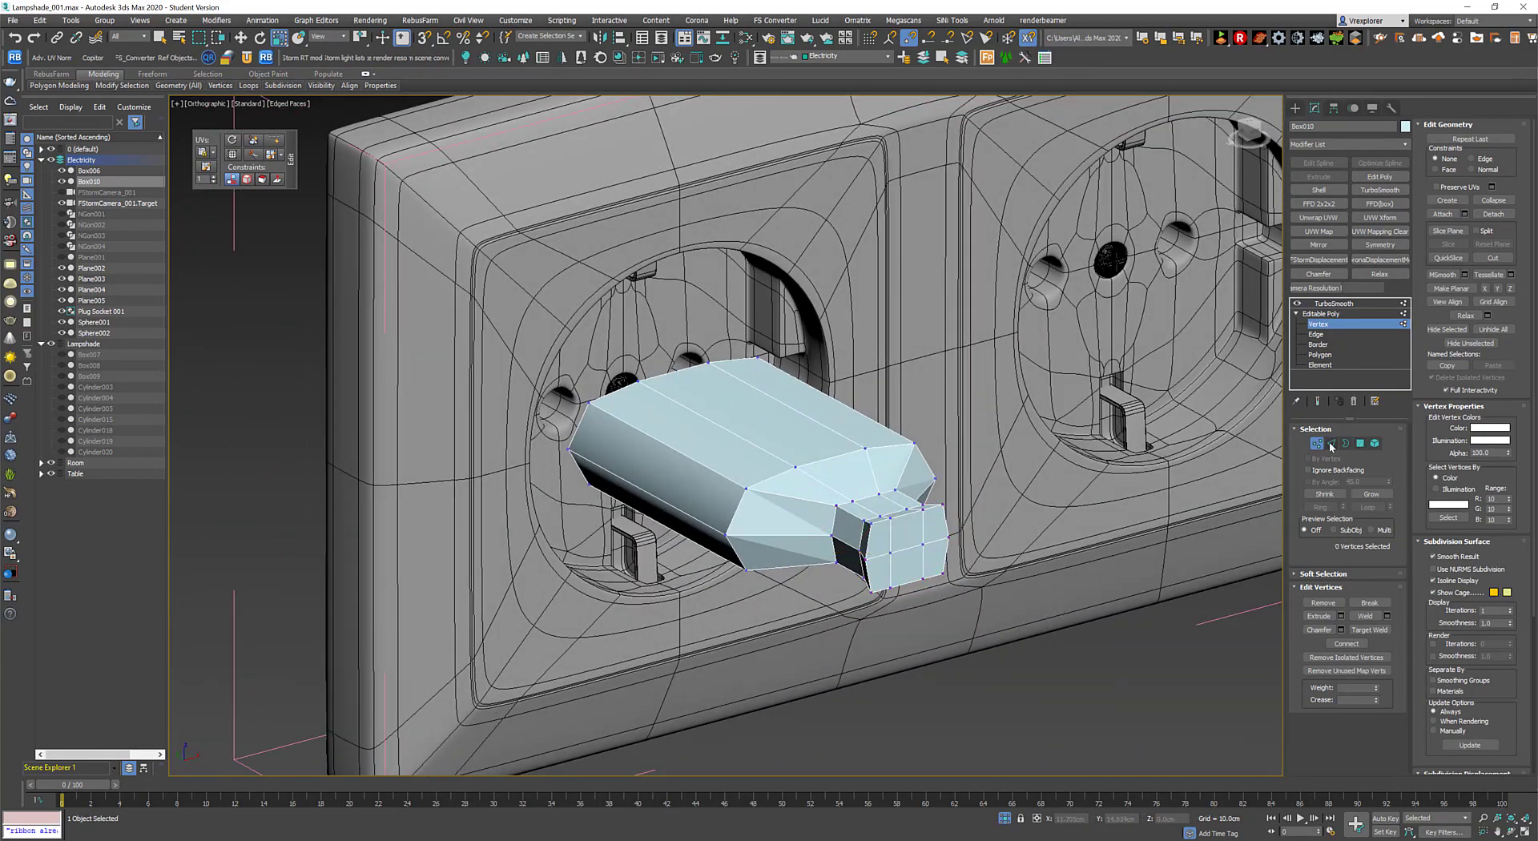
{"action": "left_click", "coordinate": [1331, 445]}
{"action": "mouse_move", "coordinate": [885, 572]}
{"action": "middle_mouse_down", "text": "alt"}
{"action": "mouse_move", "coordinate": [1055, 548]}
{"action": "mouse_move", "coordinate": [961, 449]}
{"action": "mouse_move", "coordinate": [1025, 511]}
{"action": "middle_mouse_up", "text": "alt"}
{"action": "key", "text": "4"}
{"action": "left_click", "coordinate": [930, 561]}
{"action": "left_click", "coordinate": [1023, 555]}
Adjust the neck vertices with Move, toggling Show End Result to check the smoothing.
{"action": "left_click", "coordinate": [1318, 401]}
{"action": "left_click", "coordinate": [1318, 401]}
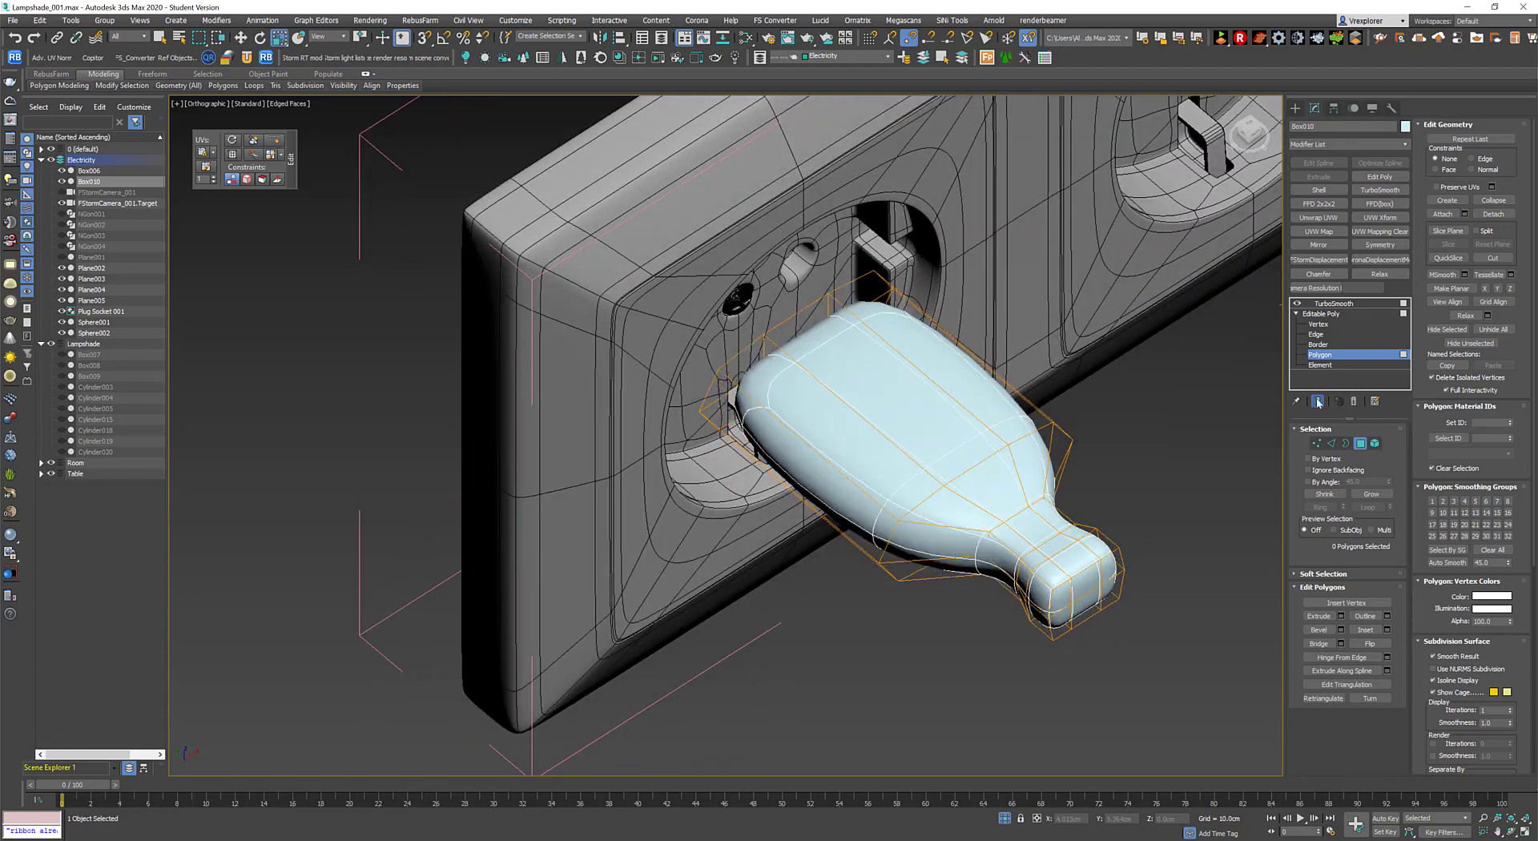
{"action": "key", "text": "1"}
{"action": "mouse_move", "coordinate": [814, 551]}
{"action": "middle_mouse_down", "text": "alt"}
{"action": "mouse_move", "coordinate": [599, 761]}
{"action": "mouse_move", "coordinate": [802, 483]}
{"action": "mouse_move", "coordinate": [930, 562]}
{"action": "mouse_move", "coordinate": [1013, 531]}
{"action": "middle_mouse_up", "text": "alt"}
{"action": "right_click", "coordinate": [802, 483]}
{"action": "left_click", "coordinate": [821, 500]}
{"action": "left_click", "coordinate": [1013, 531]}
{"action": "left_click", "coordinate": [1324, 402]}
Inset the six end-cap polygons of the plug's neck.
{"action": "left_click", "coordinate": [1325, 402]}
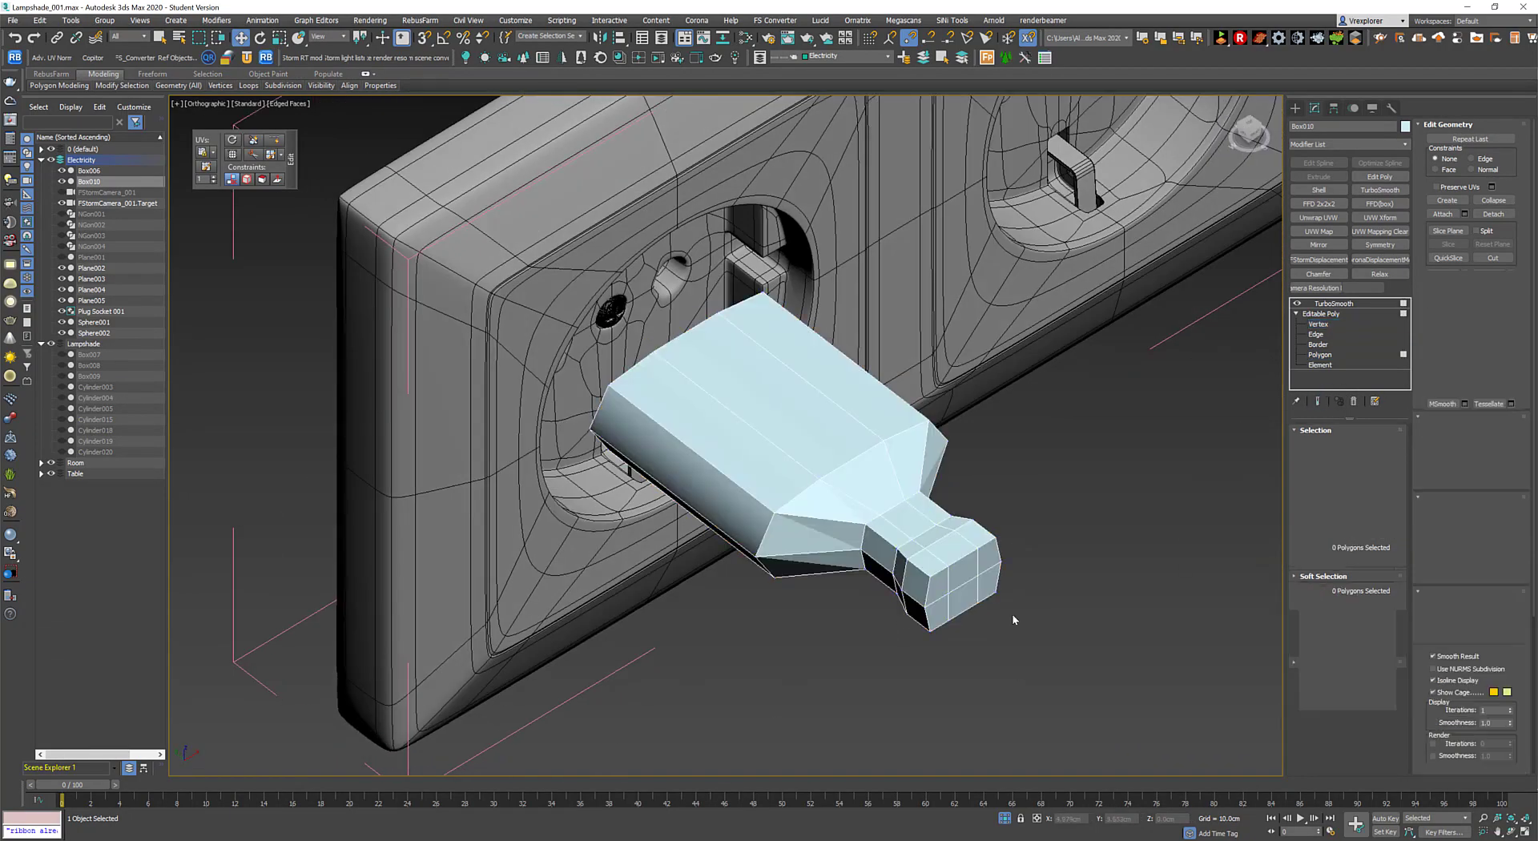
{"action": "key", "text": "4"}
{"action": "scroll", "coordinate": [938, 591], "scroll_direction": "up", "scroll_amount": 3}
{"action": "middle_click_drag", "start_coordinate": [937, 592], "coordinate": [1048, 482], "text": "alt"}
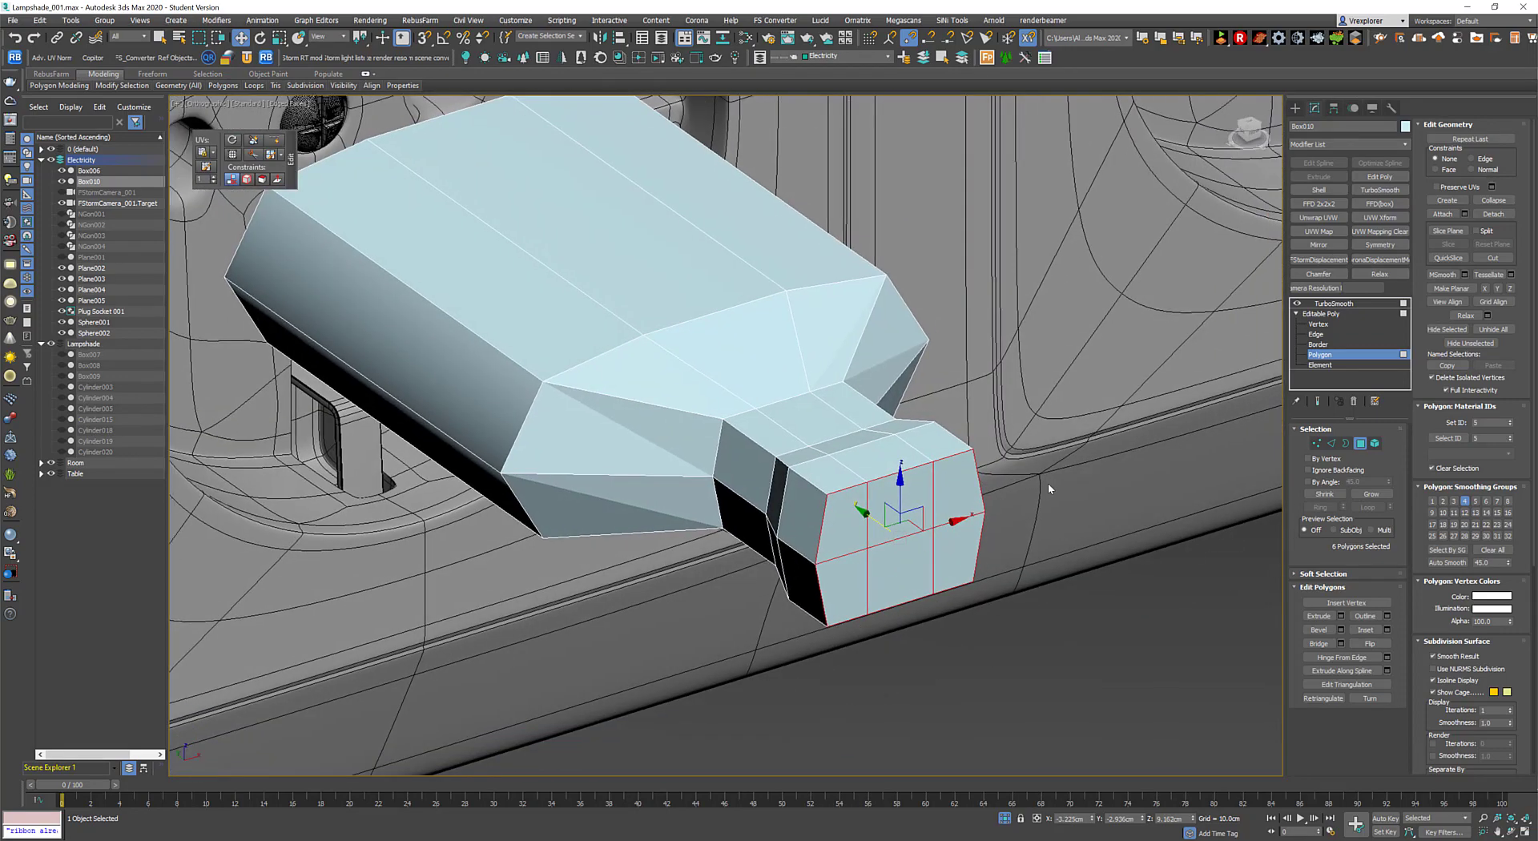
{"action": "right_click", "coordinate": [1048, 482]}
{"action": "left_click", "coordinate": [1066, 464]}
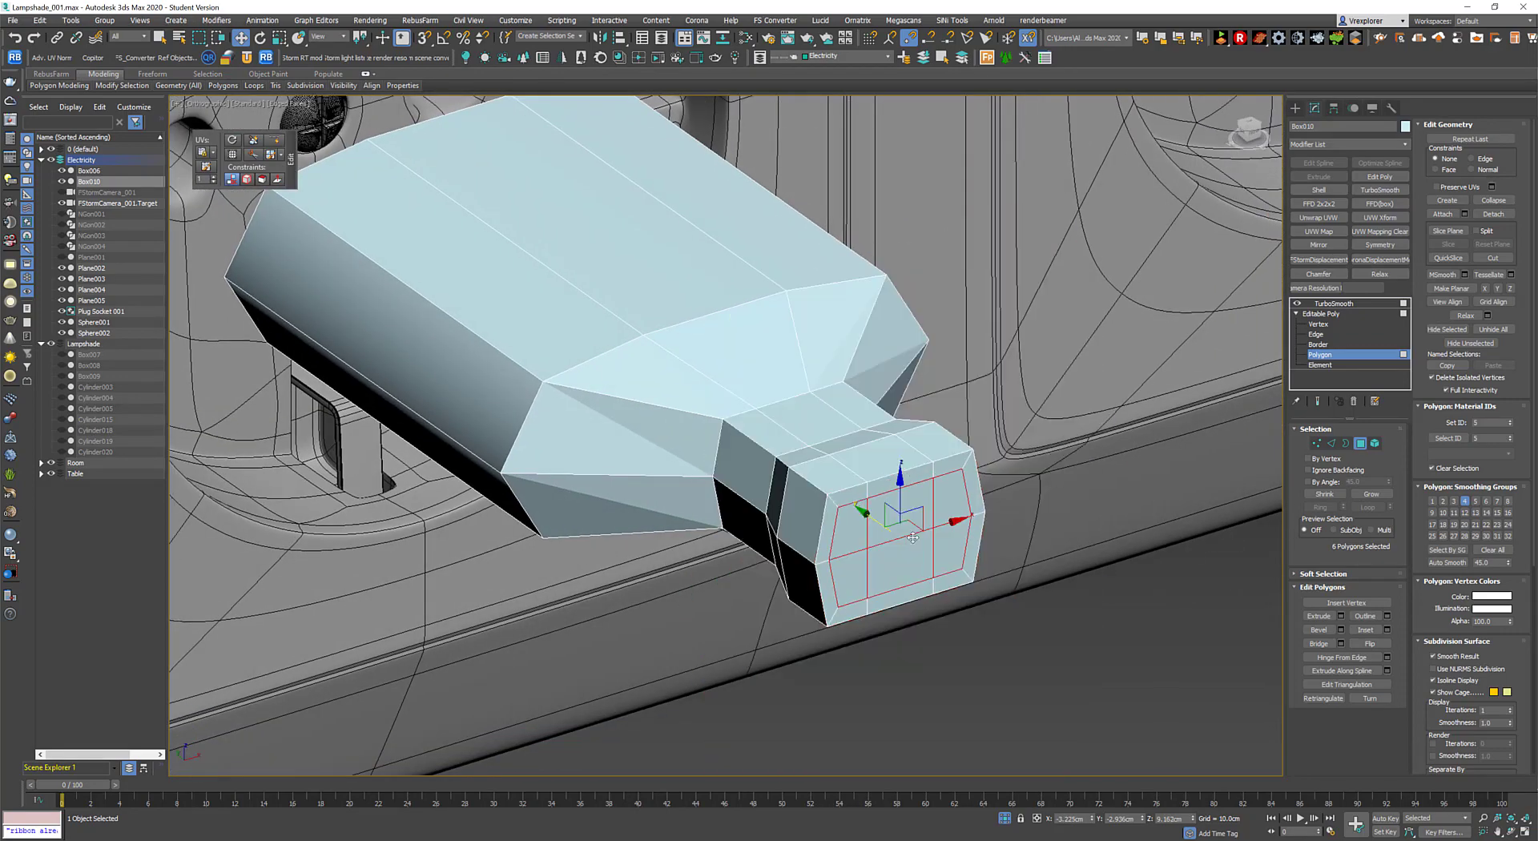
{"action": "key", "text": "r"}
Inspect the new edge loops from below at Edge level, then return to object level.
{"action": "left_click", "coordinate": [1333, 444]}
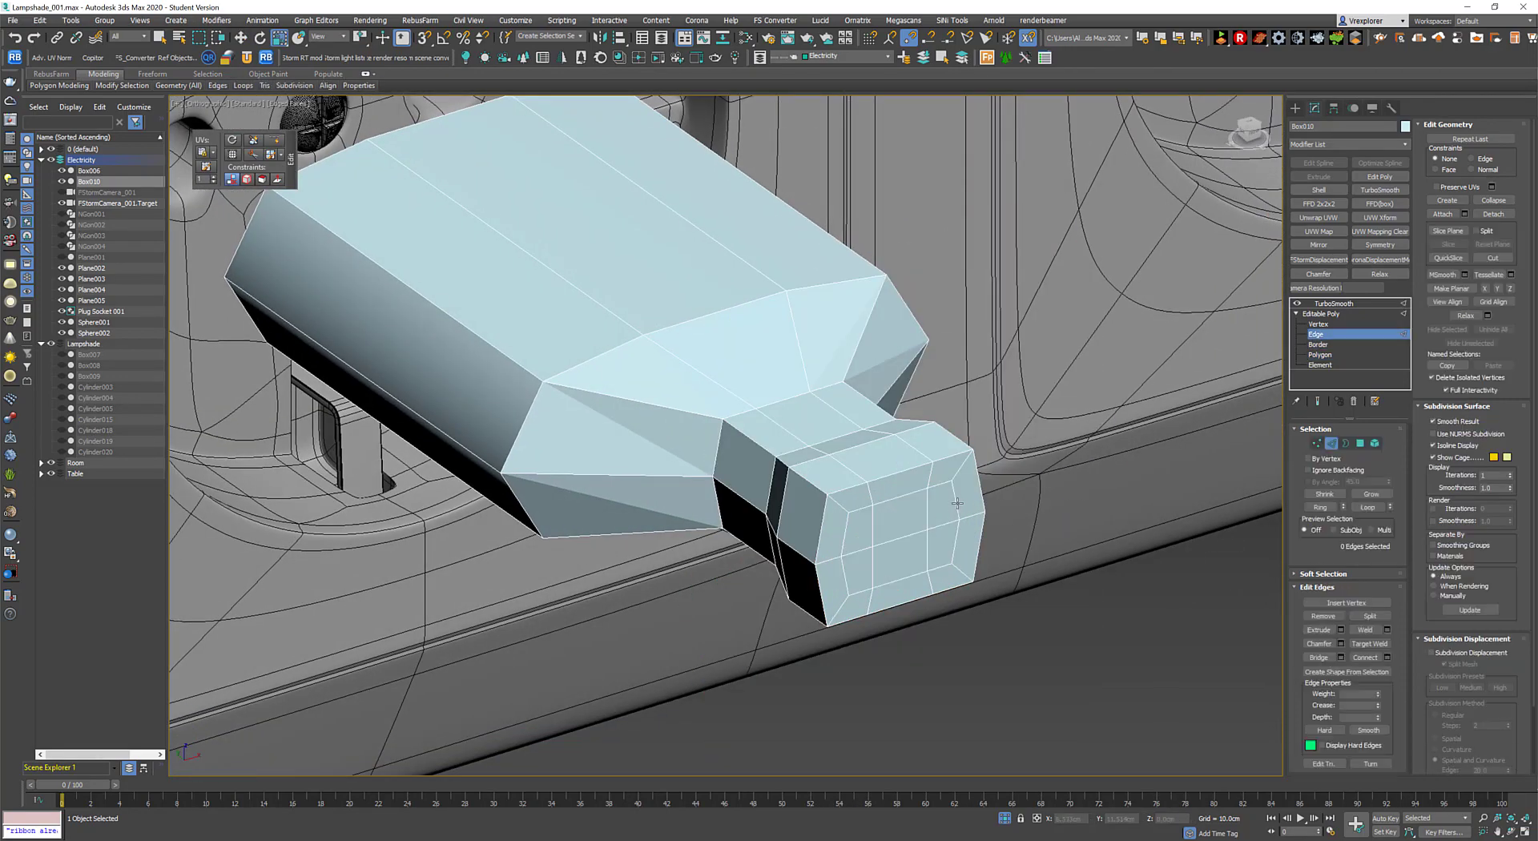
{"action": "scroll", "coordinate": [926, 569], "scroll_direction": "down", "scroll_amount": 3}
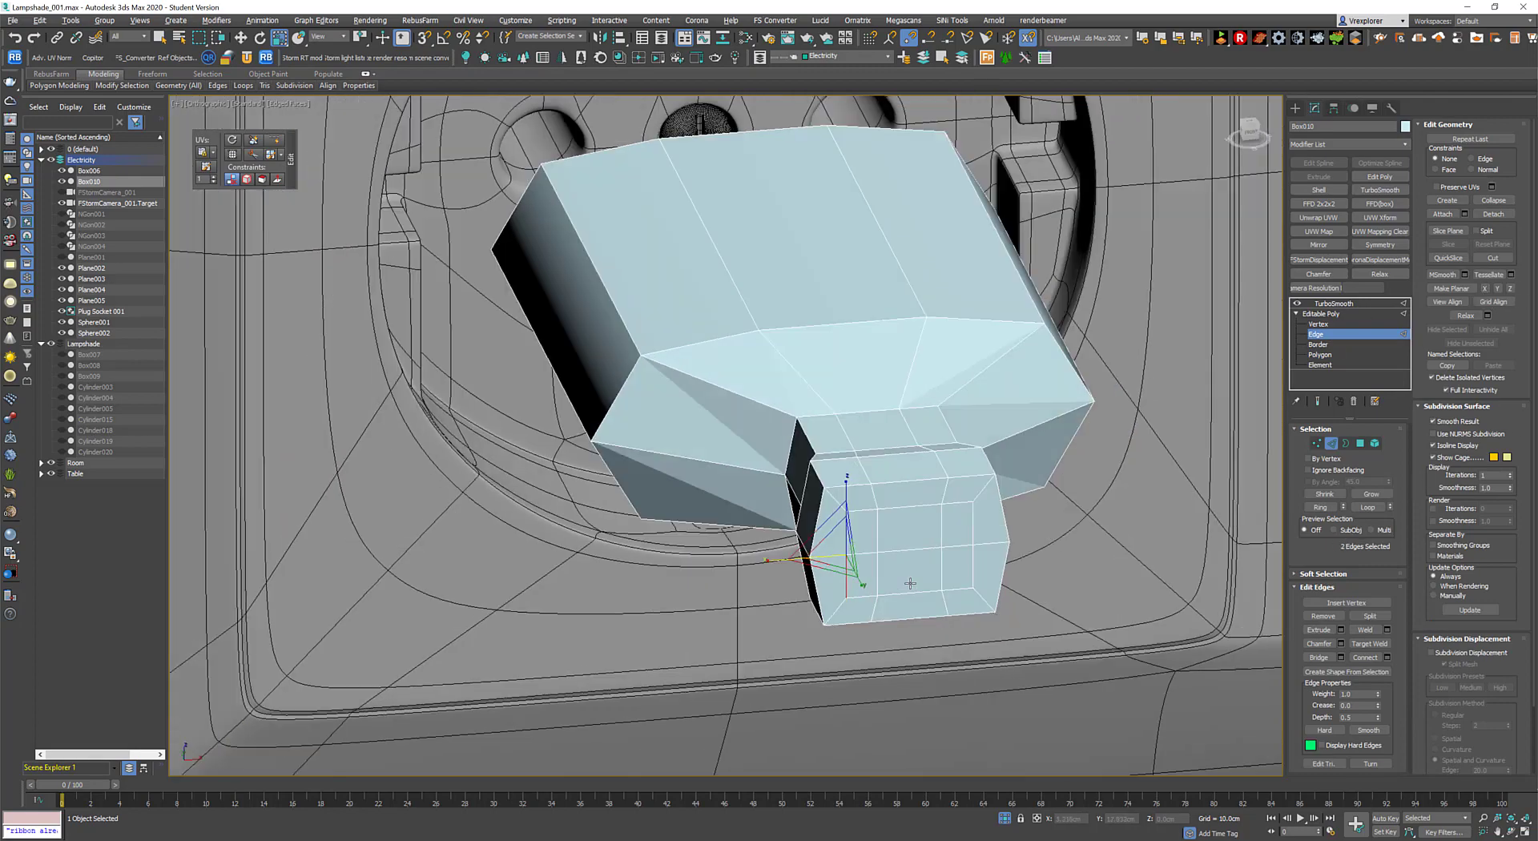
{"action": "scroll", "coordinate": [926, 569], "scroll_direction": "up", "scroll_amount": 3}
{"action": "middle_click_drag", "start_coordinate": [928, 534], "coordinate": [837, 550], "text": "alt"}
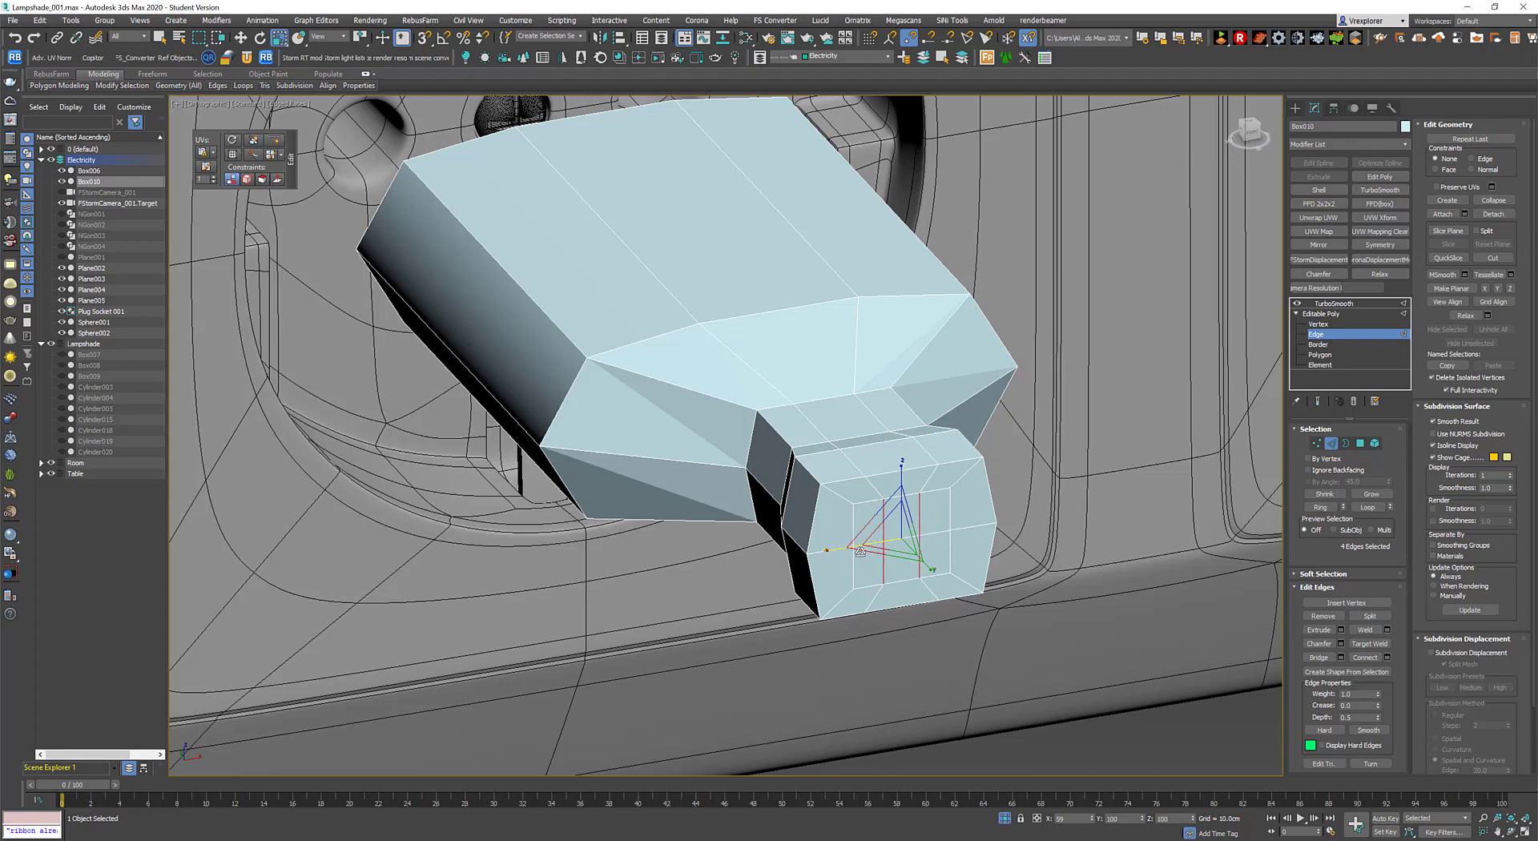
{"action": "mouse_move", "coordinate": [859, 551]}
{"action": "middle_mouse_down", "text": "alt"}
{"action": "mouse_move", "coordinate": [879, 583]}
{"action": "mouse_move", "coordinate": [250, 133]}
{"action": "middle_mouse_up", "text": "alt"}
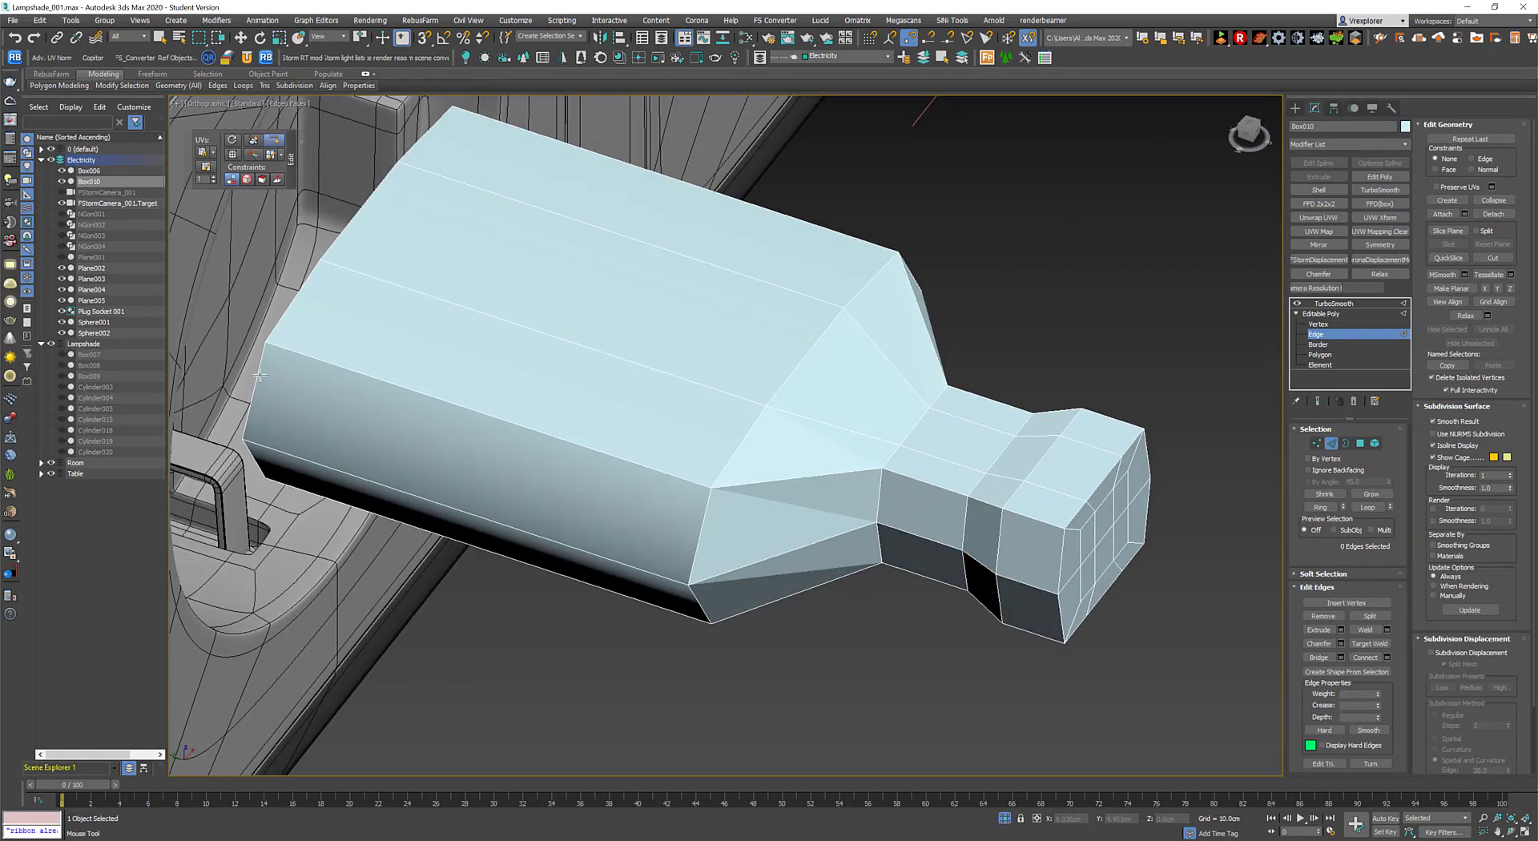
{"action": "right_click", "coordinate": [710, 394]}
{"action": "left_click", "coordinate": [657, 361]}
{"action": "scroll", "coordinate": [759, 371], "scroll_direction": "down", "scroll_amount": 4}
{"action": "scroll", "coordinate": [758, 371], "scroll_direction": "down", "scroll_amount": 3}
{"action": "middle_click_drag", "start_coordinate": [759, 371], "coordinate": [609, 481], "text": "alt"}
Select the six polygons of the plug's wide end and inset them.
{"action": "key", "text": "4"}
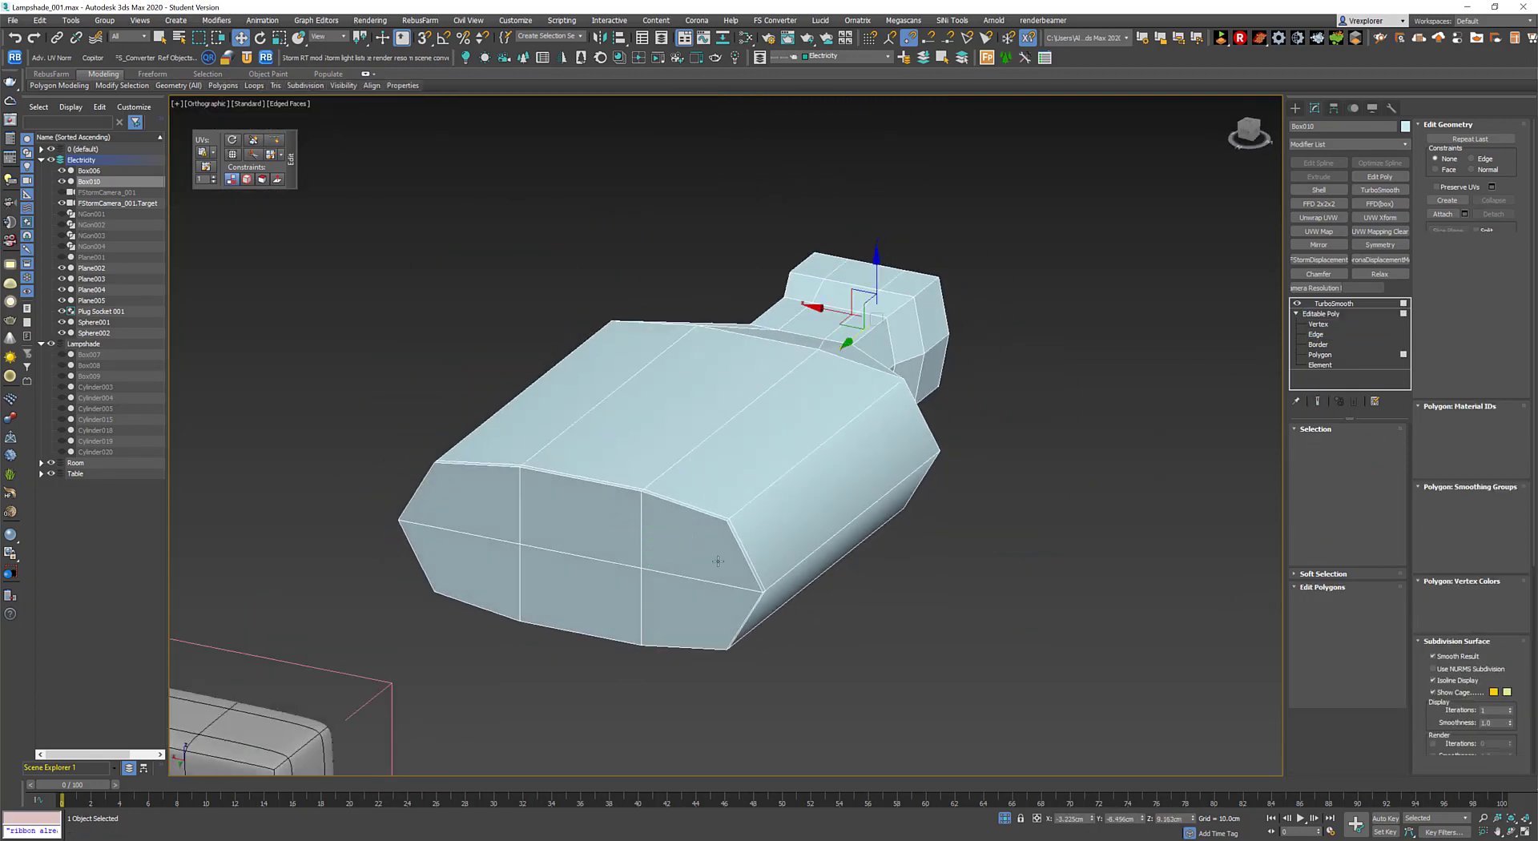
{"action": "left_click", "coordinate": [697, 521]}
{"action": "left_click", "coordinate": [577, 513], "text": "ctrl"}
{"action": "left_click", "coordinate": [473, 545], "text": "ctrl"}
{"action": "left_click_drag", "start_coordinate": [473, 544], "coordinate": [721, 609], "text": "ctrl"}
{"action": "right_click", "coordinate": [950, 505]}
{"action": "left_click", "coordinate": [857, 557]}
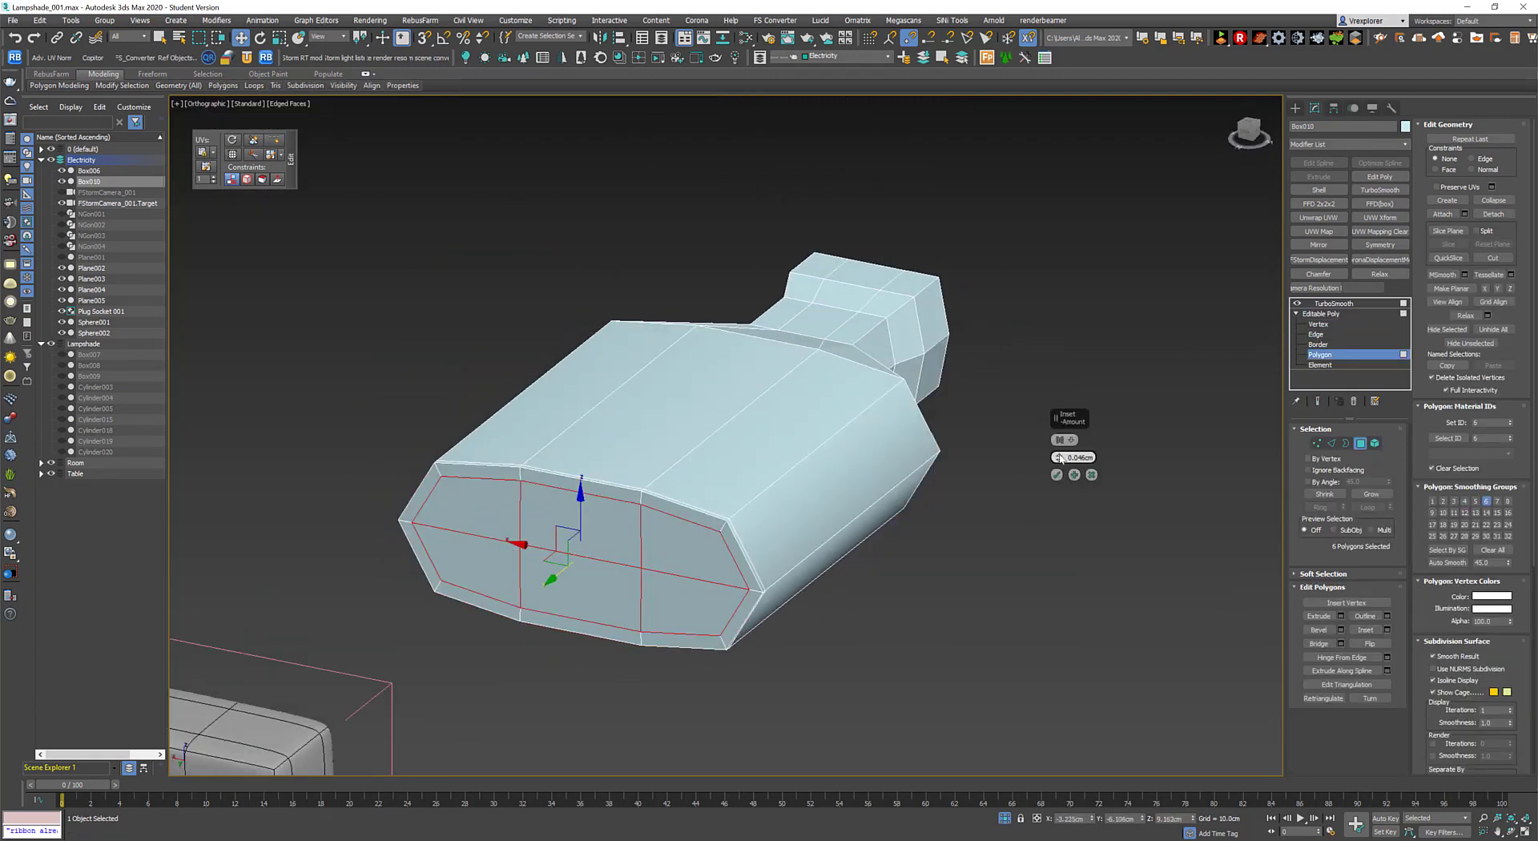
{"action": "left_click", "coordinate": [1057, 475]}
Slide the wide end's vertex ring toward the body, checking the smoothed result.
{"action": "mouse_move", "coordinate": [629, 515]}
{"action": "middle_mouse_down", "text": "alt"}
{"action": "mouse_move", "coordinate": [801, 481]}
{"action": "mouse_move", "coordinate": [673, 481]}
{"action": "middle_mouse_up", "text": "alt"}
{"action": "left_click", "coordinate": [1334, 302]}
{"action": "scroll", "coordinate": [730, 490], "scroll_direction": "up", "scroll_amount": 3}
{"action": "left_click", "coordinate": [1318, 324]}
{"action": "mouse_move", "coordinate": [561, 384]}
{"action": "middle_mouse_down", "text": "alt"}
{"action": "mouse_move", "coordinate": [609, 240]}
{"action": "mouse_move", "coordinate": [721, 337]}
{"action": "mouse_move", "coordinate": [620, 291]}
{"action": "middle_mouse_up", "text": "alt"}
{"action": "left_click", "coordinate": [1318, 401]}
{"action": "left_click", "coordinate": [1318, 401]}
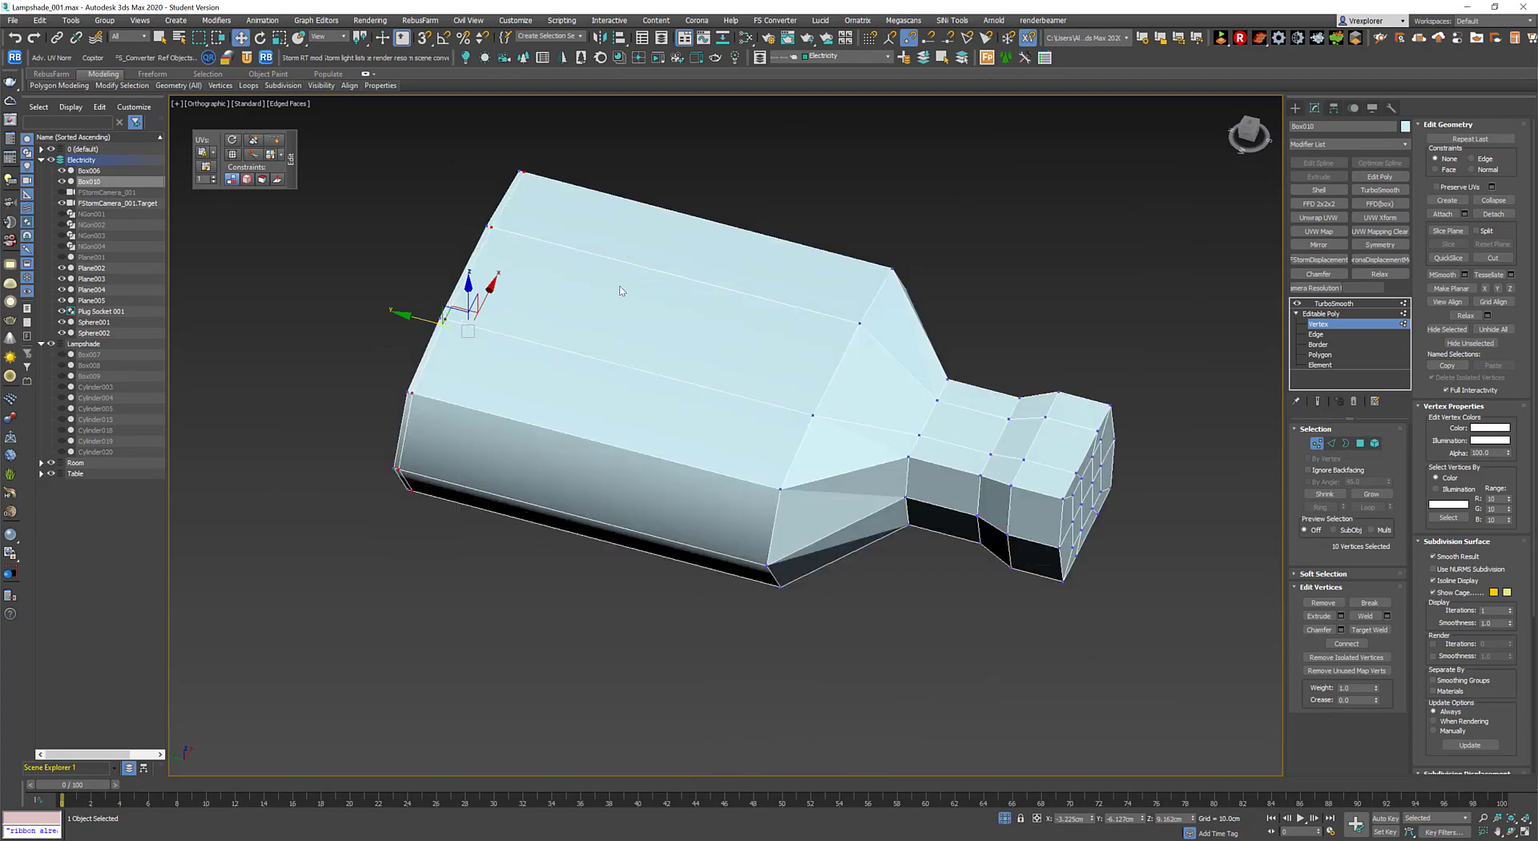
{"action": "left_click", "coordinate": [1318, 401]}
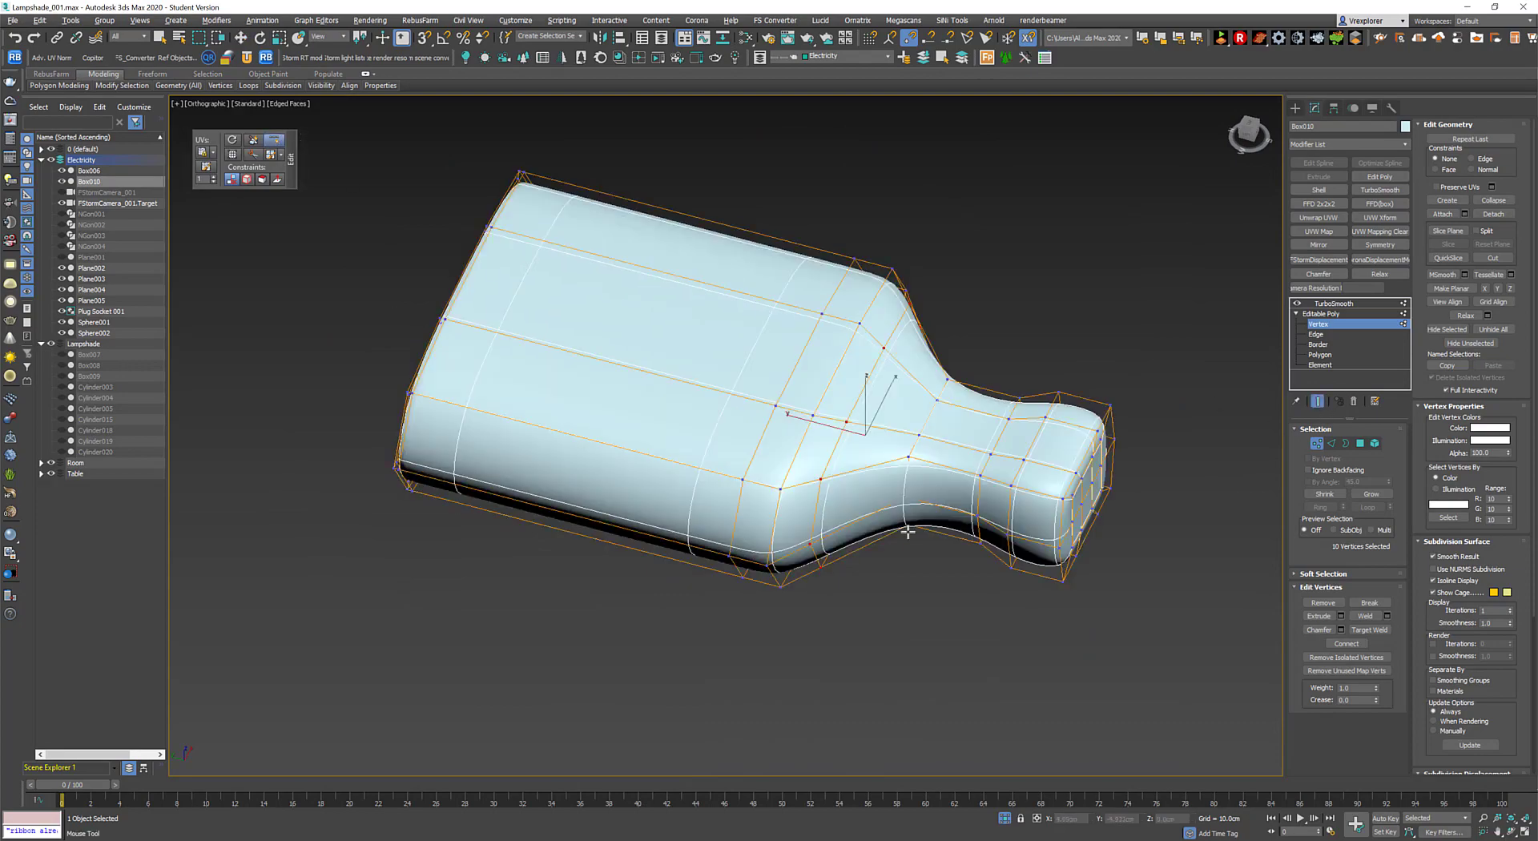
{"action": "middle_click_drag", "start_coordinate": [801, 449], "coordinate": [935, 537], "text": "alt"}
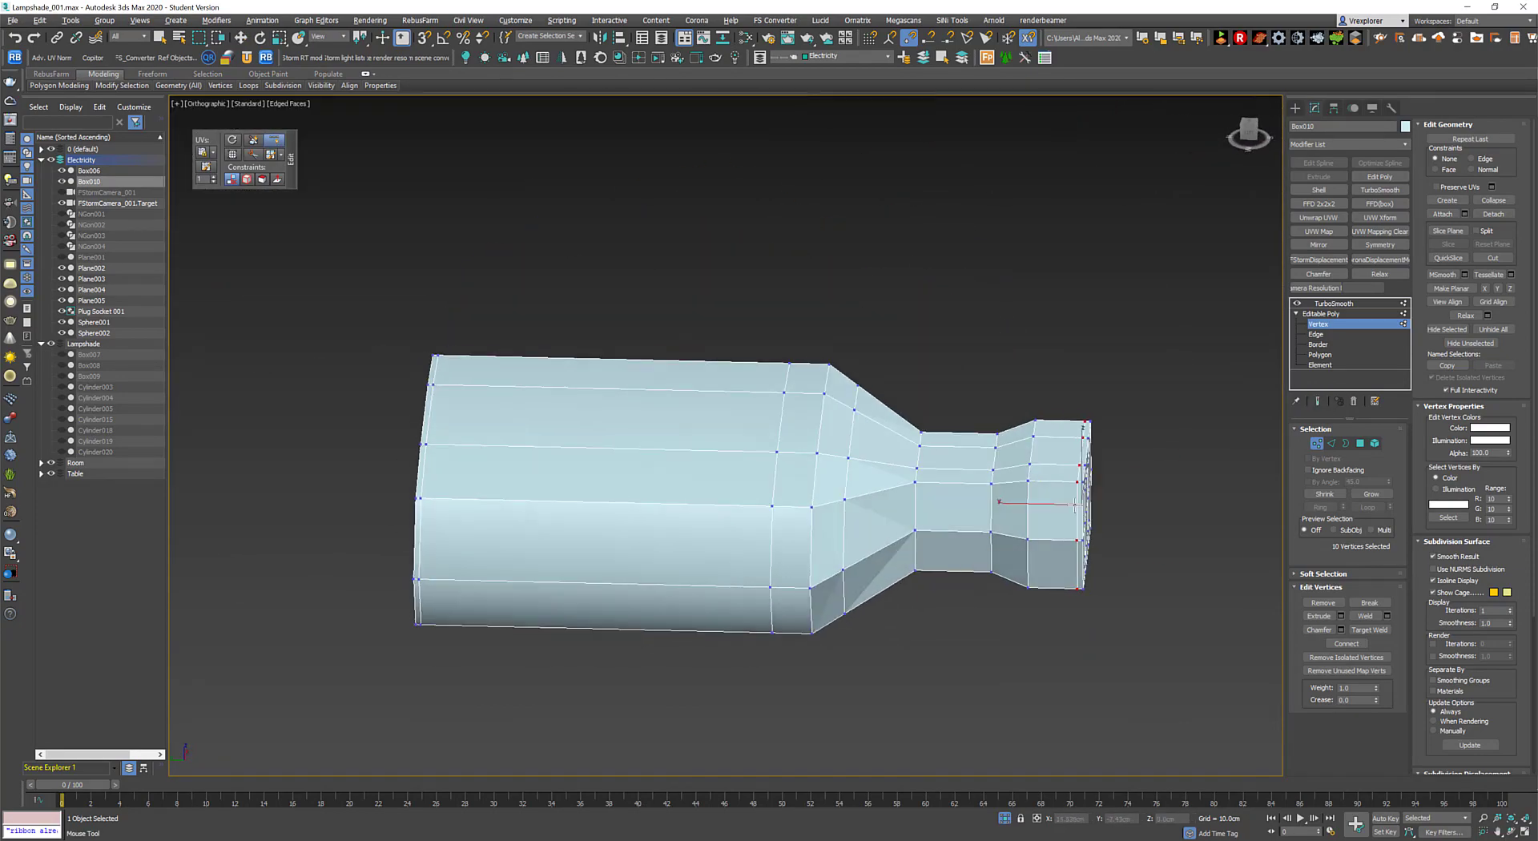
{"action": "left_click_drag", "start_coordinate": [1031, 513], "coordinate": [996, 514]}
{"action": "left_click", "coordinate": [1318, 401]}
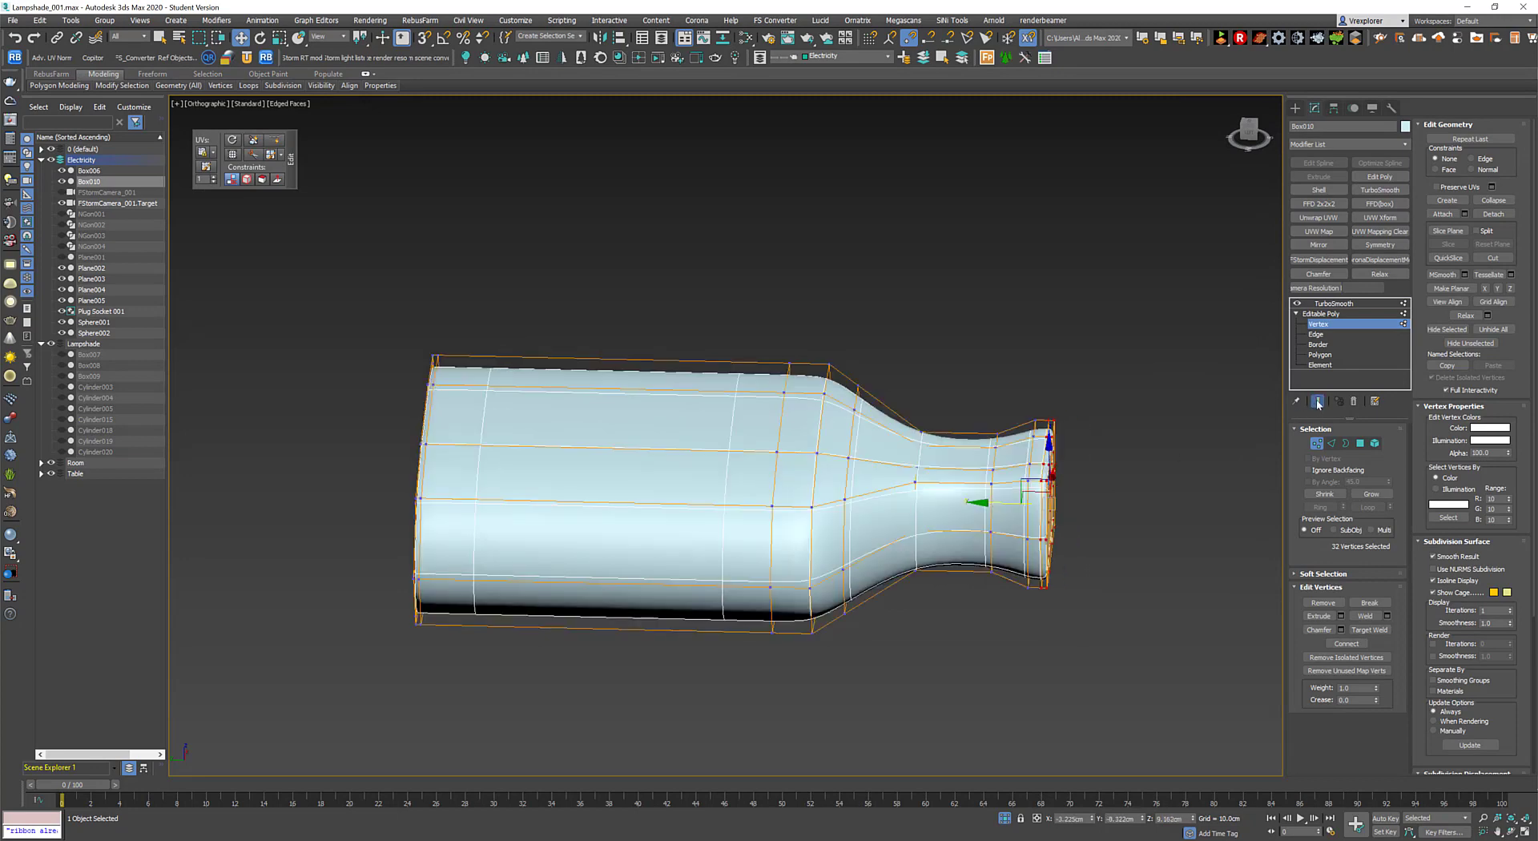
{"action": "left_click", "coordinate": [1318, 400]}
Select the end-cap vertex ring in Top view and scale it.
{"action": "double_click", "coordinate": [1022, 480]}
{"action": "scroll", "coordinate": [1022, 490], "scroll_direction": "up", "scroll_amount": 3}
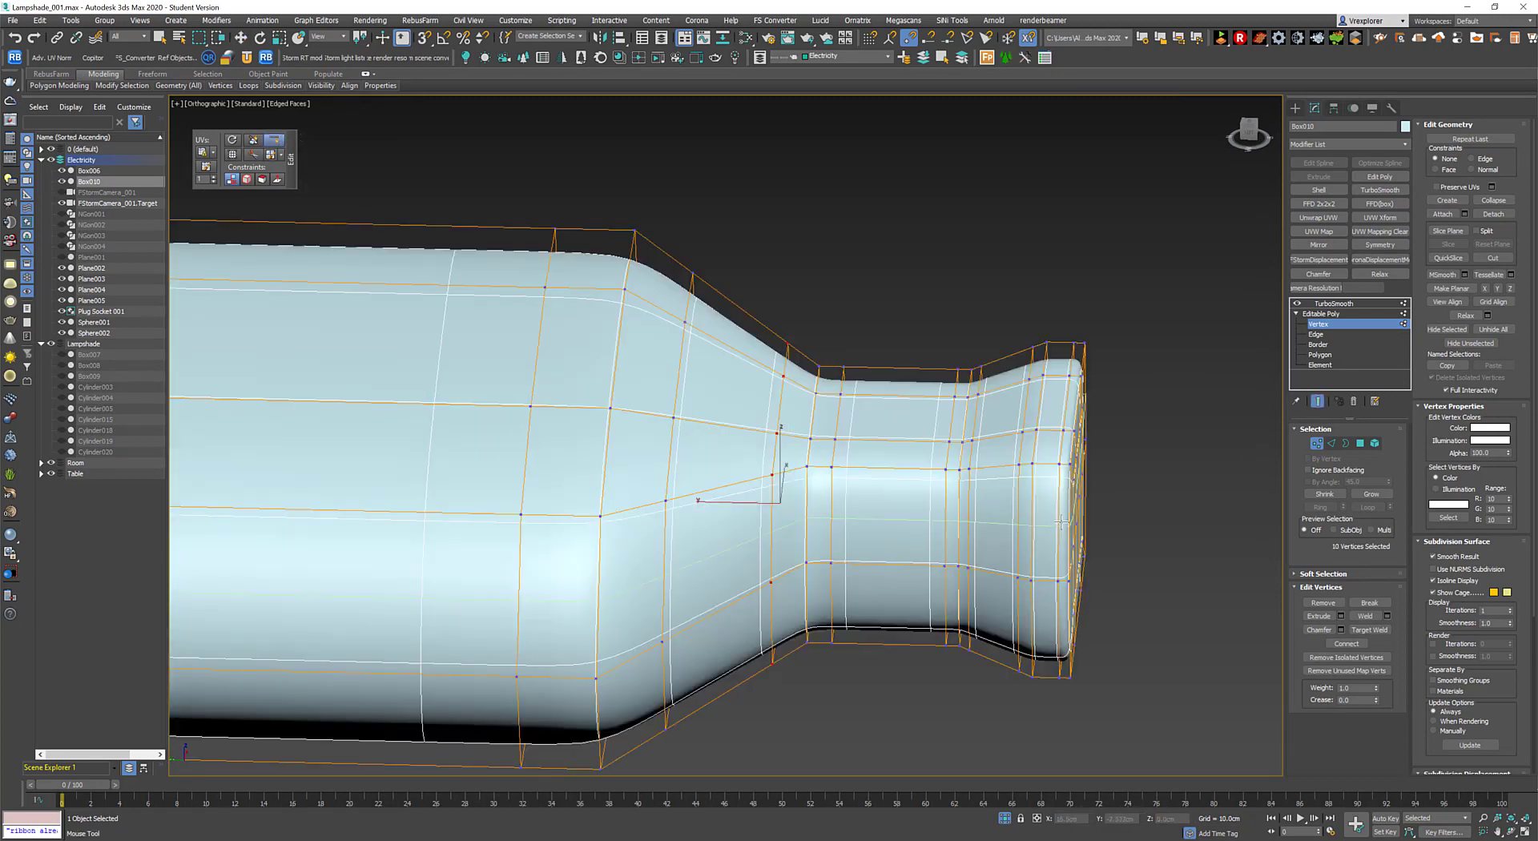
{"action": "middle_click_drag", "start_coordinate": [764, 468], "coordinate": [840, 529], "text": "alt"}
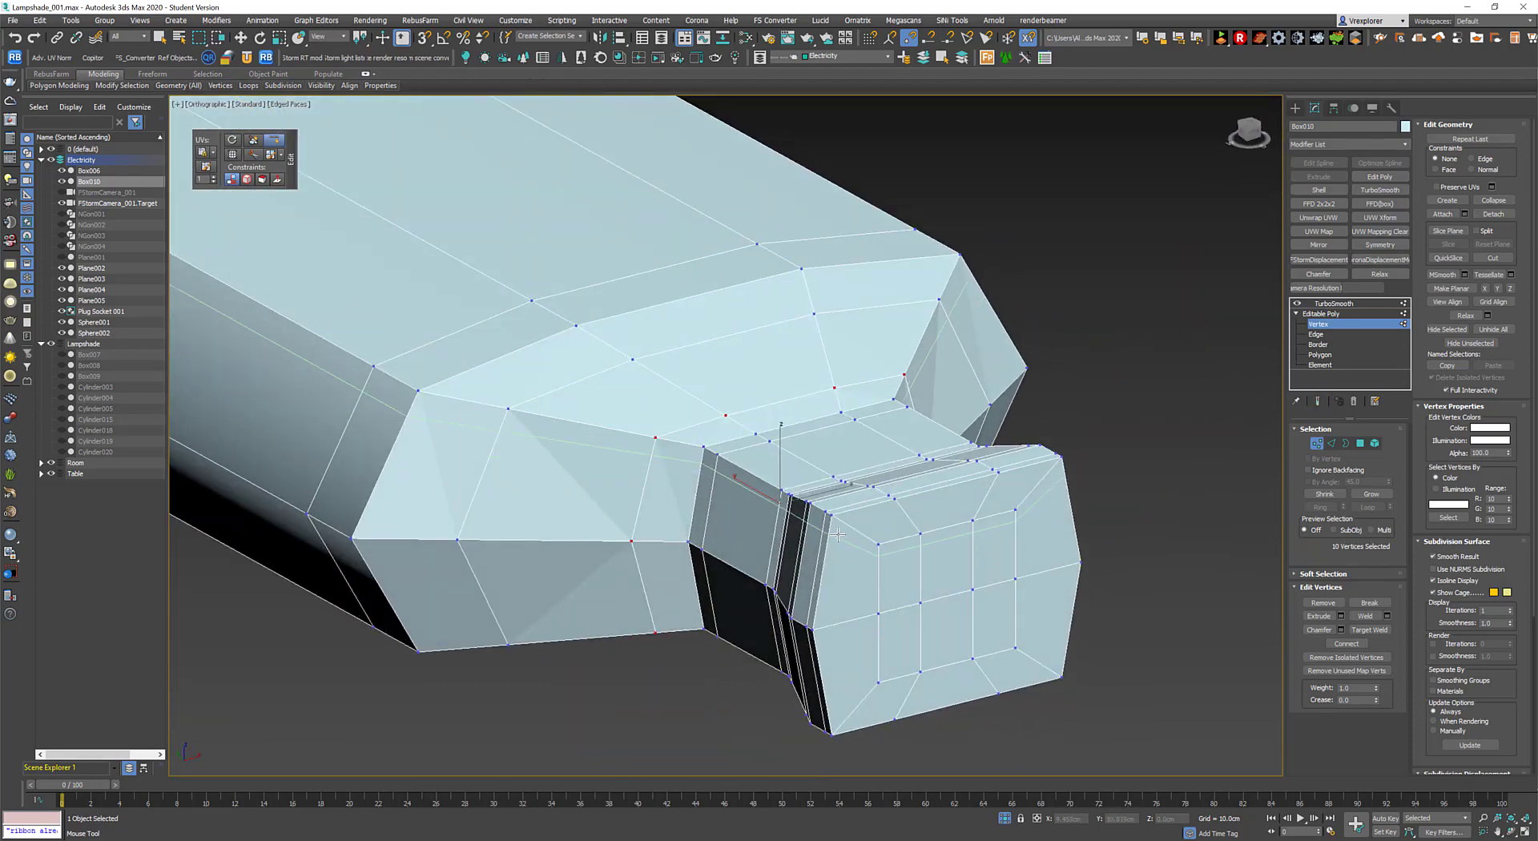
{"action": "key", "text": "t"}
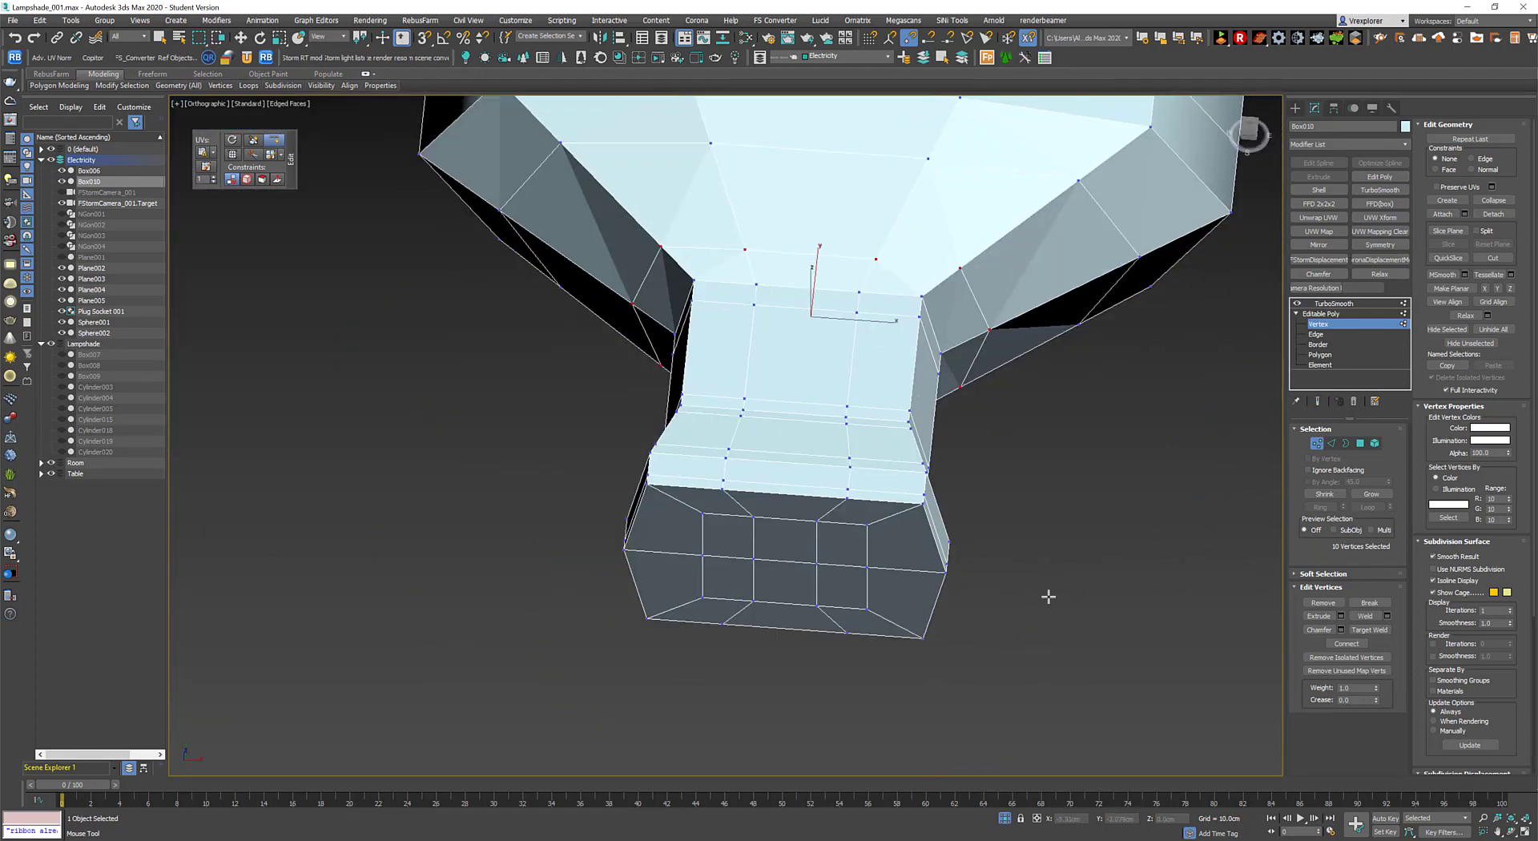
{"action": "key", "text": "w"}
{"action": "middle_click_drag", "start_coordinate": [956, 505], "coordinate": [1012, 491], "text": "alt"}
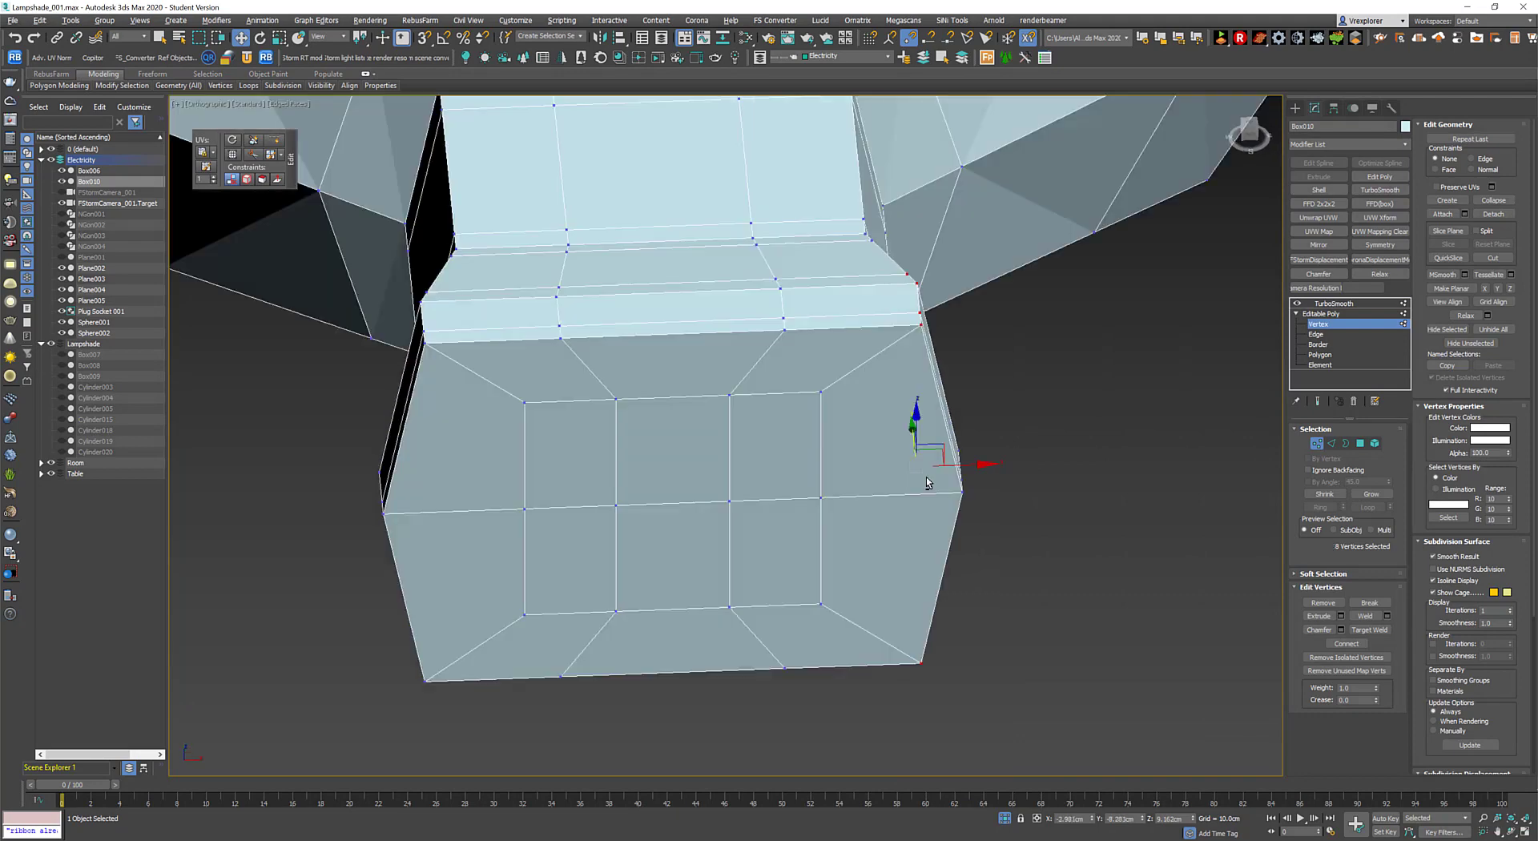
{"action": "key", "text": "t"}
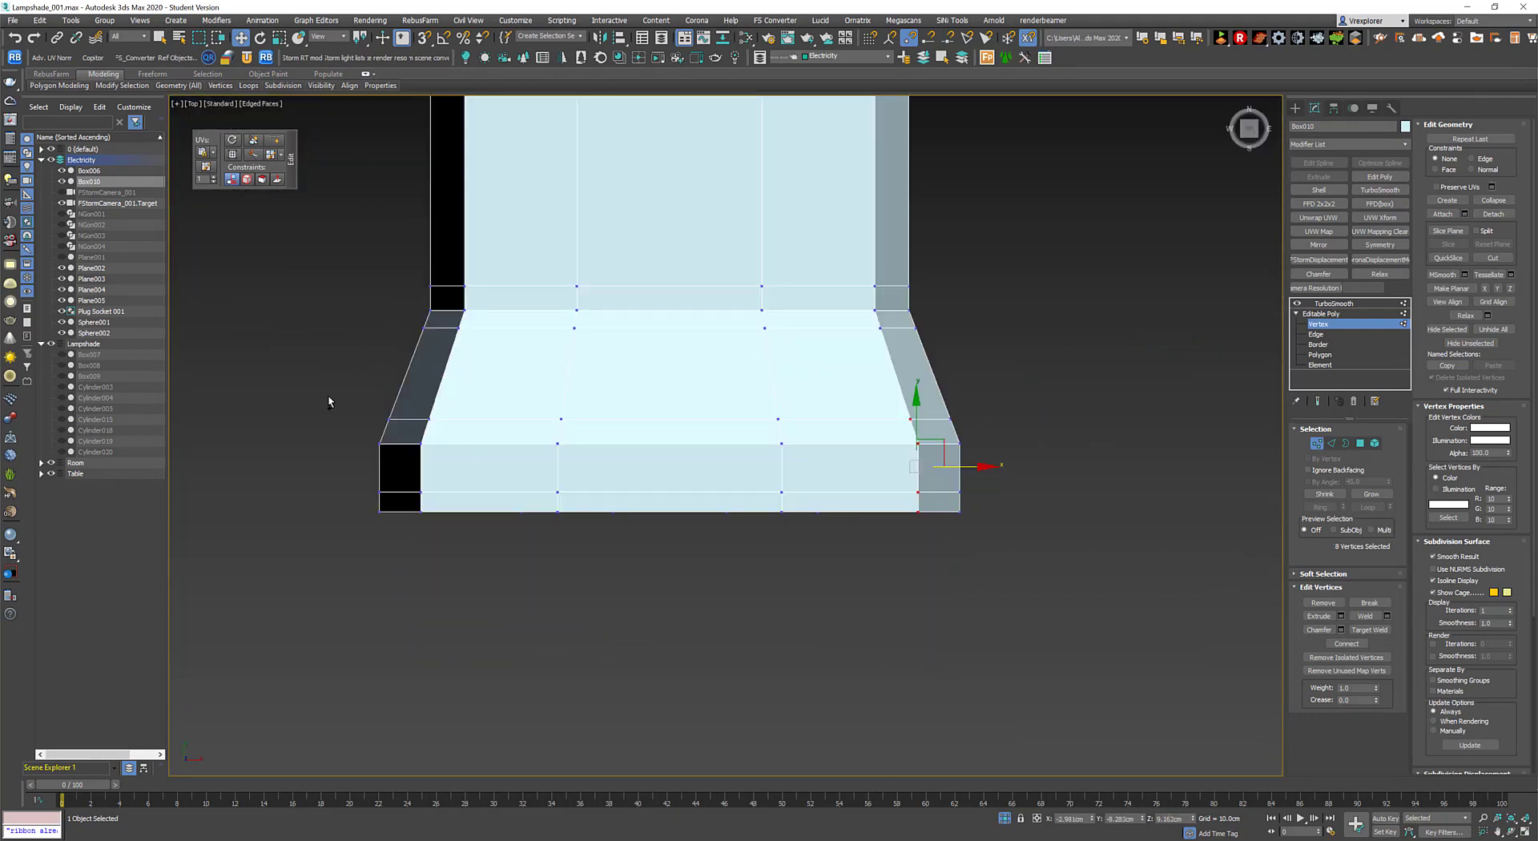
{"action": "left_click_drag", "start_coordinate": [413, 548], "coordinate": [414, 548], "text": "ctrl"}
{"action": "middle_click_drag", "start_coordinate": [414, 548], "coordinate": [797, 422], "text": "alt"}
{"action": "right_click", "coordinate": [797, 422]}
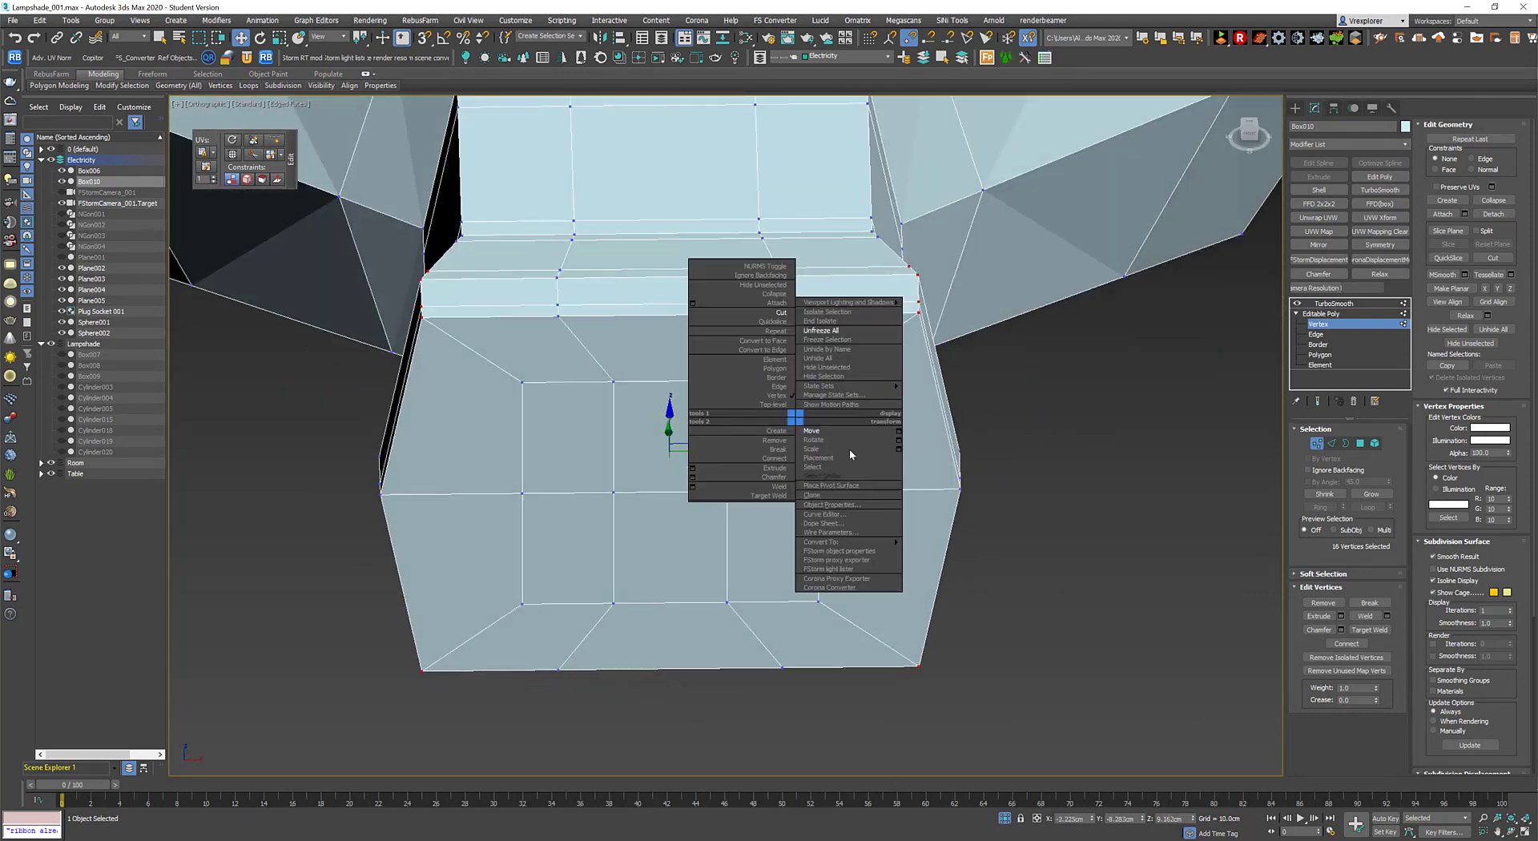
{"action": "left_click", "coordinate": [853, 447]}
{"action": "mouse_move", "coordinate": [590, 464]}
{"action": "middle_mouse_down", "text": "alt"}
{"action": "mouse_move", "coordinate": [869, 528]}
{"action": "mouse_move", "coordinate": [814, 540]}
{"action": "mouse_move", "coordinate": [746, 467]}
{"action": "mouse_move", "coordinate": [790, 515]}
{"action": "middle_mouse_up", "text": "alt"}
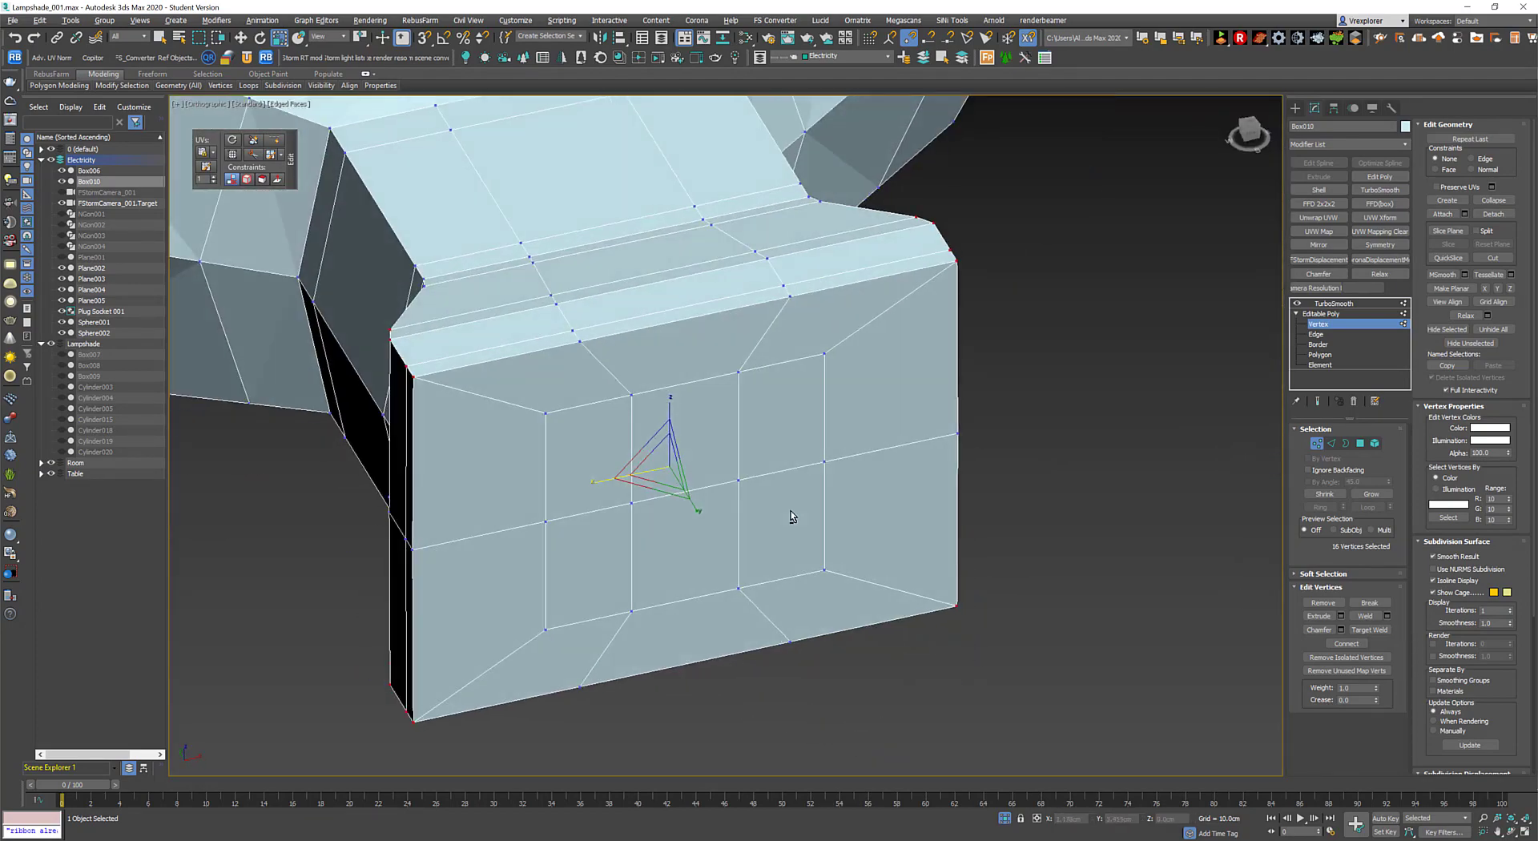
{"action": "scroll", "coordinate": [790, 516], "scroll_direction": "down", "scroll_amount": 3}
Frame the plug in Top view and select the vertices of its lower box section.
{"action": "key", "text": "4"}
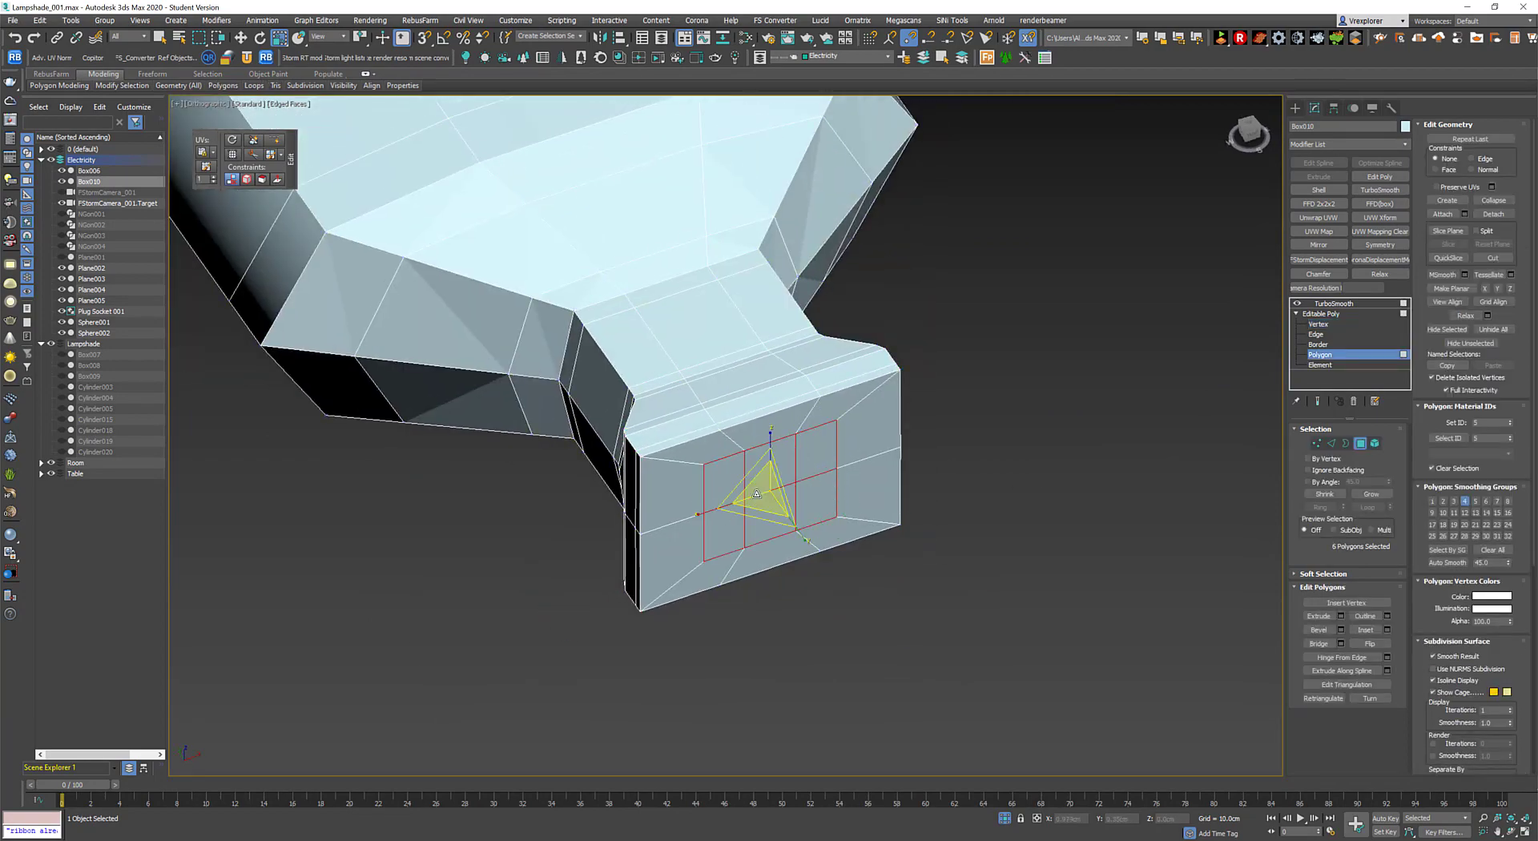
{"action": "mouse_move", "coordinate": [774, 485]}
{"action": "middle_mouse_down", "text": "alt"}
{"action": "mouse_move", "coordinate": [977, 472]}
{"action": "mouse_move", "coordinate": [880, 425]}
{"action": "middle_mouse_up", "text": "alt"}
{"action": "left_click", "coordinate": [978, 472]}
{"action": "key", "text": "1"}
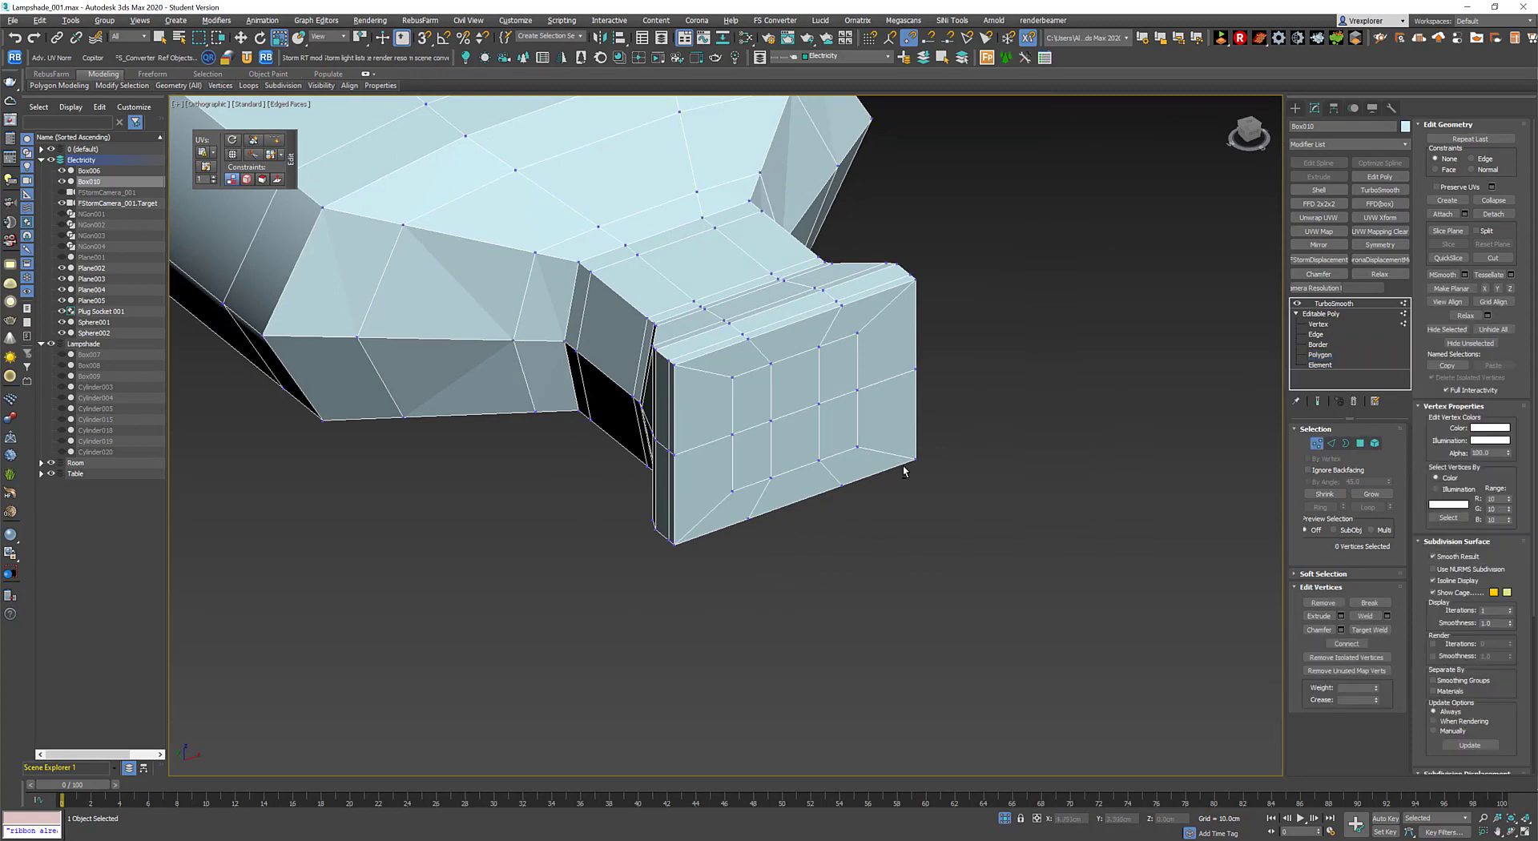
{"action": "key", "text": "t"}
{"action": "key", "text": "z"}
{"action": "left_click_drag", "start_coordinate": [593, 601], "coordinate": [593, 601], "text": "ctrl"}
{"action": "middle_click_drag", "start_coordinate": [593, 601], "coordinate": [725, 597], "text": "alt"}
{"action": "scroll", "coordinate": [644, 592], "scroll_direction": "down", "scroll_amount": 5}
{"action": "key", "text": "t"}
{"action": "scroll", "coordinate": [733, 571], "scroll_direction": "up", "scroll_amount": 3}
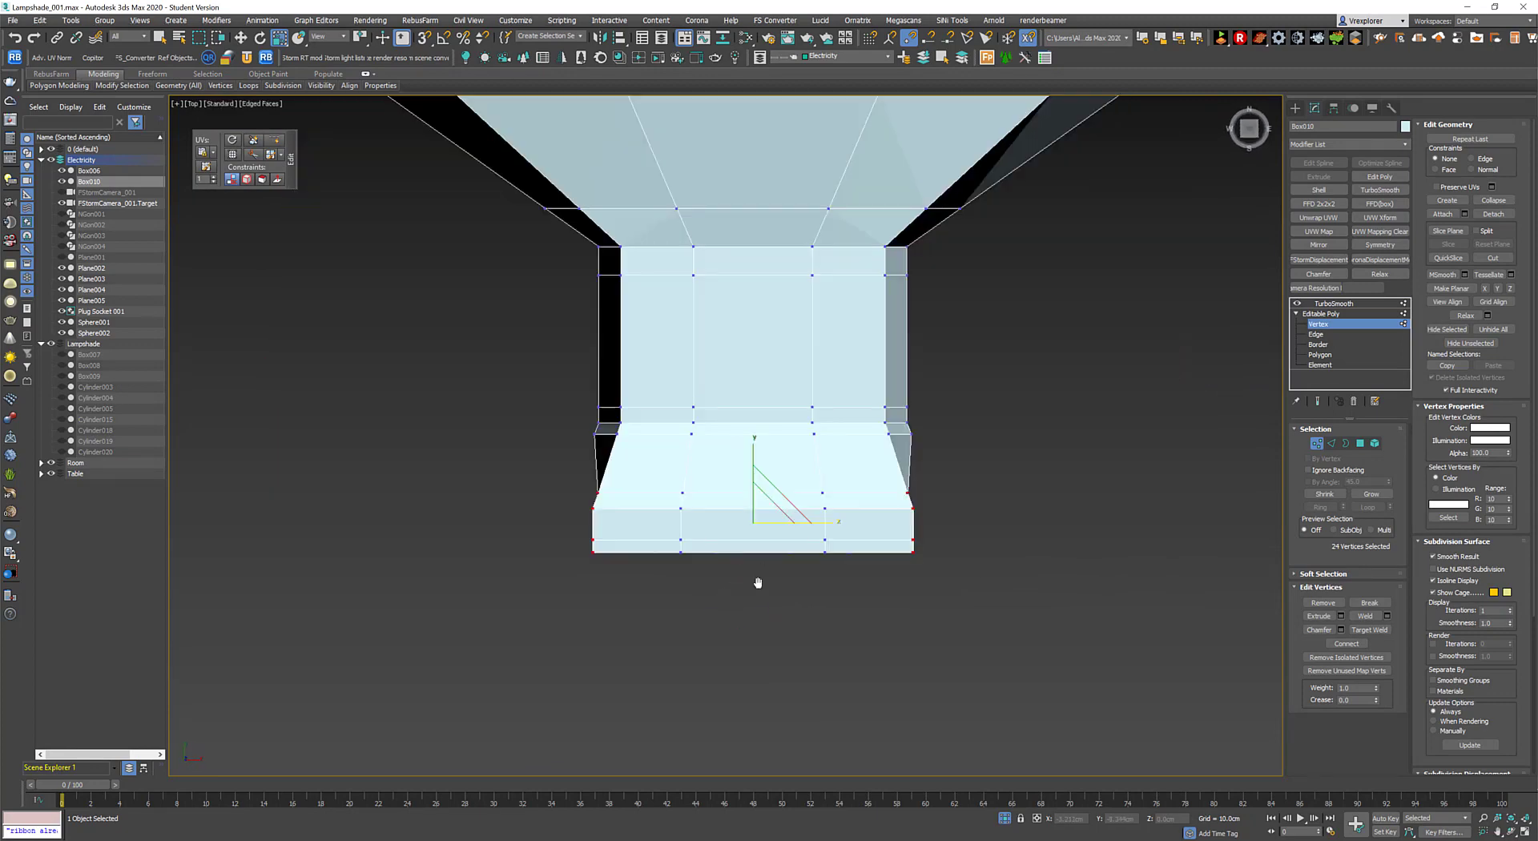
{"action": "scroll", "coordinate": [759, 580], "scroll_direction": "up", "scroll_amount": 3}
{"action": "left_click_drag", "start_coordinate": [517, 530], "coordinate": [517, 531]}
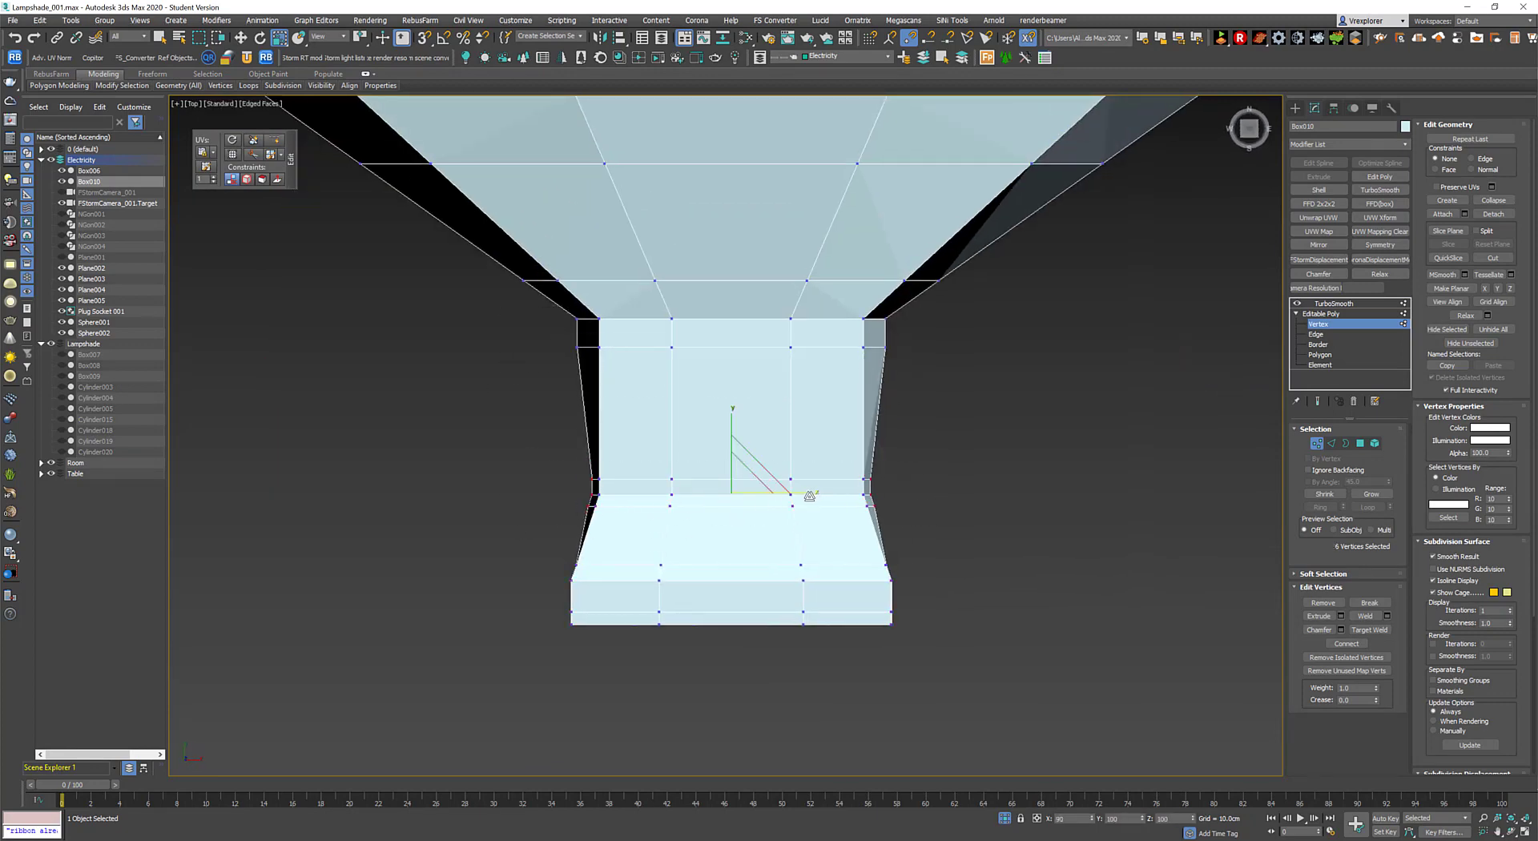
{"action": "scroll", "coordinate": [810, 496], "scroll_direction": "down", "scroll_amount": 3}
{"action": "mouse_move", "coordinate": [1234, 443]}
{"action": "middle_mouse_down", "text": "alt"}
{"action": "mouse_move", "coordinate": [954, 545]}
{"action": "mouse_move", "coordinate": [992, 524]}
{"action": "middle_mouse_up", "text": "alt"}
{"action": "scroll", "coordinate": [992, 525], "scroll_direction": "up", "scroll_amount": 3}
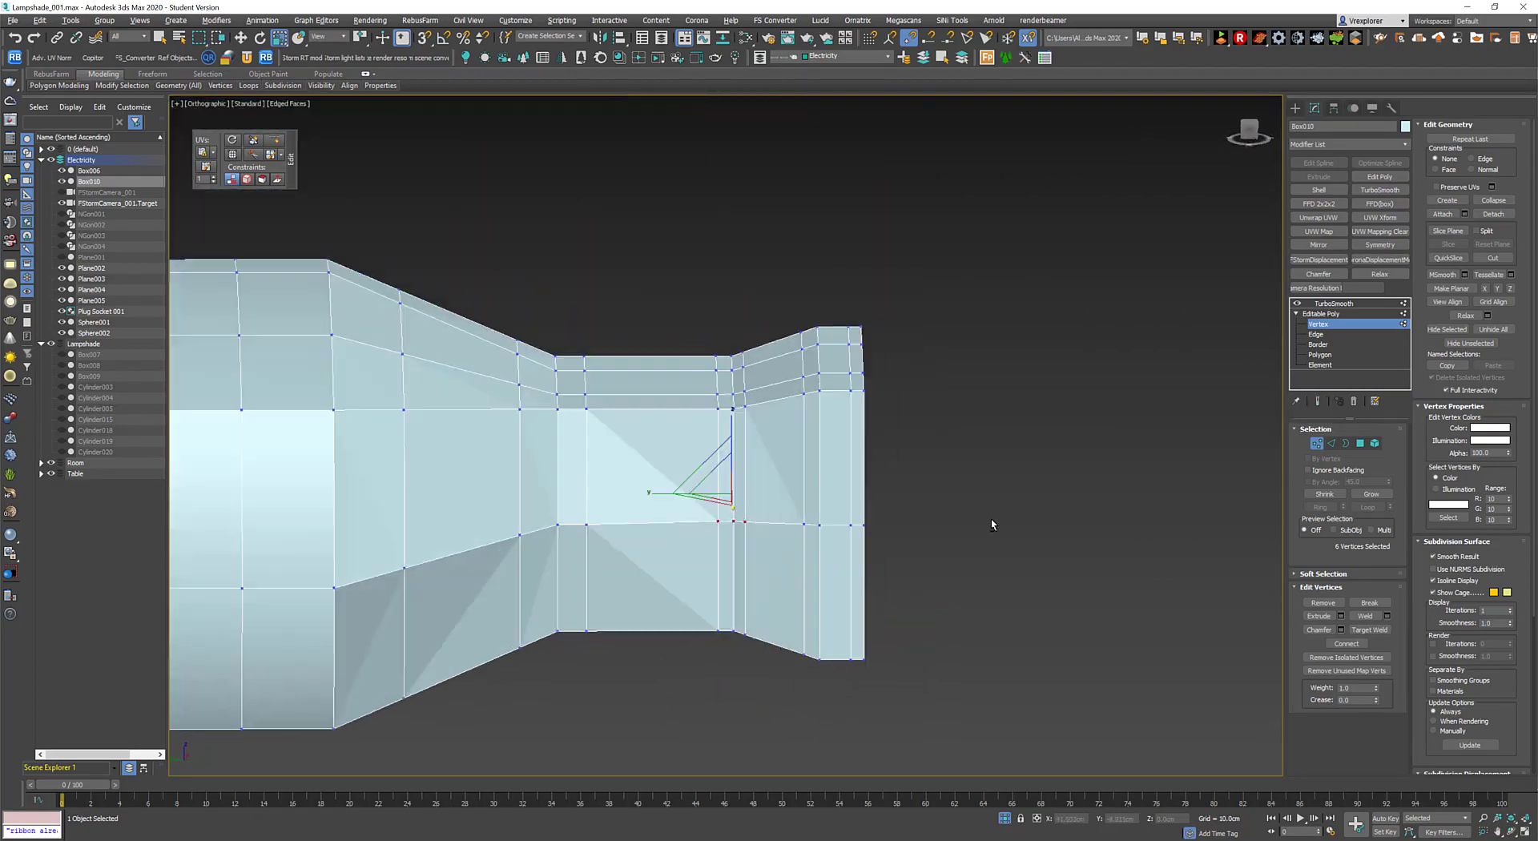
{"action": "middle_click_drag", "start_coordinate": [877, 573], "coordinate": [1147, 445], "text": "alt"}
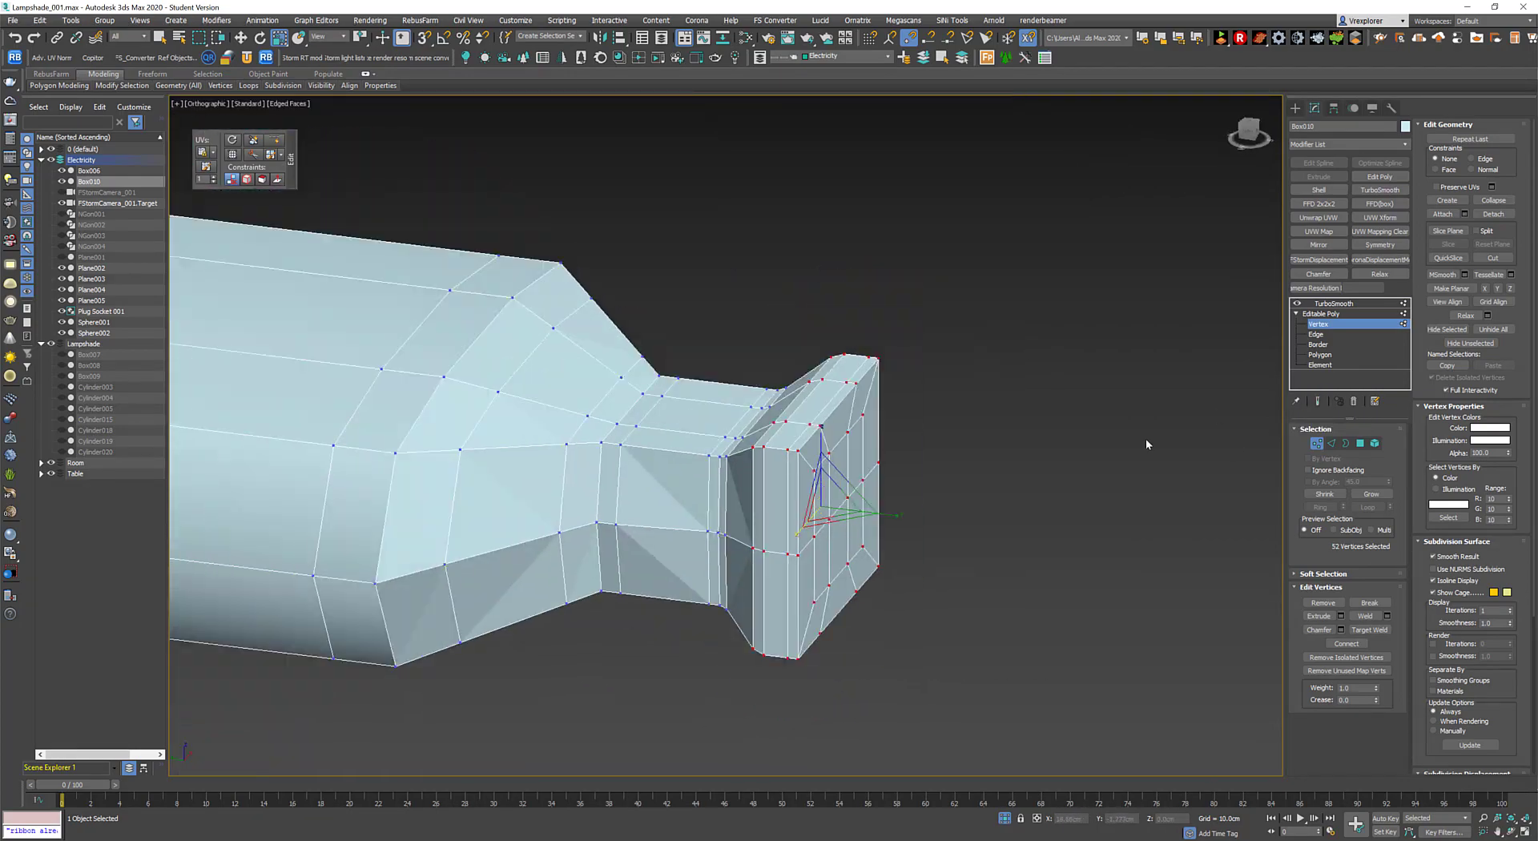
{"action": "left_click", "coordinate": [1318, 400]}
{"action": "mouse_move", "coordinate": [882, 481]}
{"action": "middle_mouse_down", "text": "alt"}
{"action": "mouse_move", "coordinate": [785, 519]}
{"action": "mouse_move", "coordinate": [710, 511]}
{"action": "middle_mouse_up", "text": "alt"}
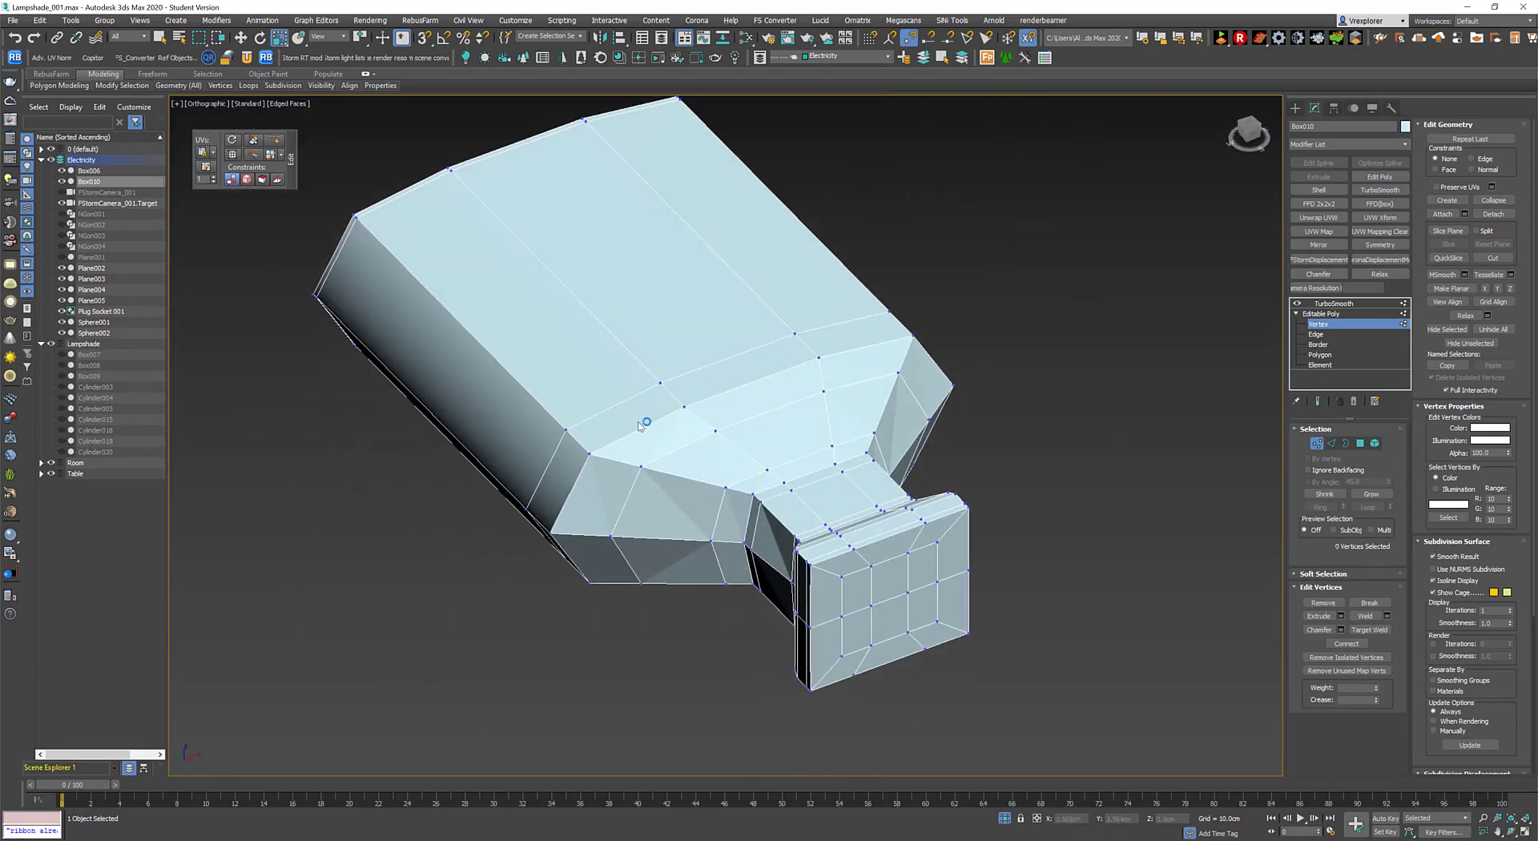
{"action": "mouse_move", "coordinate": [641, 425]}
{"action": "middle_mouse_down", "text": "alt"}
{"action": "mouse_move", "coordinate": [783, 440]}
{"action": "mouse_move", "coordinate": [716, 470]}
{"action": "mouse_move", "coordinate": [781, 433]}
{"action": "mouse_move", "coordinate": [1282, 459]}
{"action": "middle_mouse_up", "text": "alt"}
{"action": "left_click", "coordinate": [1361, 443]}
{"action": "left_click", "coordinate": [815, 325]}
{"action": "mouse_move", "coordinate": [814, 325]}
{"action": "middle_mouse_down", "text": "alt"}
{"action": "mouse_move", "coordinate": [867, 457]}
{"action": "mouse_move", "coordinate": [801, 337]}
{"action": "mouse_move", "coordinate": [561, 422]}
{"action": "mouse_move", "coordinate": [554, 475]}
{"action": "mouse_move", "coordinate": [659, 405]}
{"action": "mouse_move", "coordinate": [925, 389]}
{"action": "mouse_move", "coordinate": [927, 481]}
{"action": "mouse_move", "coordinate": [1185, 381]}
{"action": "middle_mouse_up", "text": "alt"}
{"action": "left_click", "coordinate": [769, 308], "text": "ctrl"}
{"action": "left_click", "coordinate": [560, 423], "text": "ctrl"}
{"action": "left_click", "coordinate": [659, 404], "text": "ctrl"}
{"action": "key", "text": "2"}
{"action": "key", "text": "ctrl+d"}
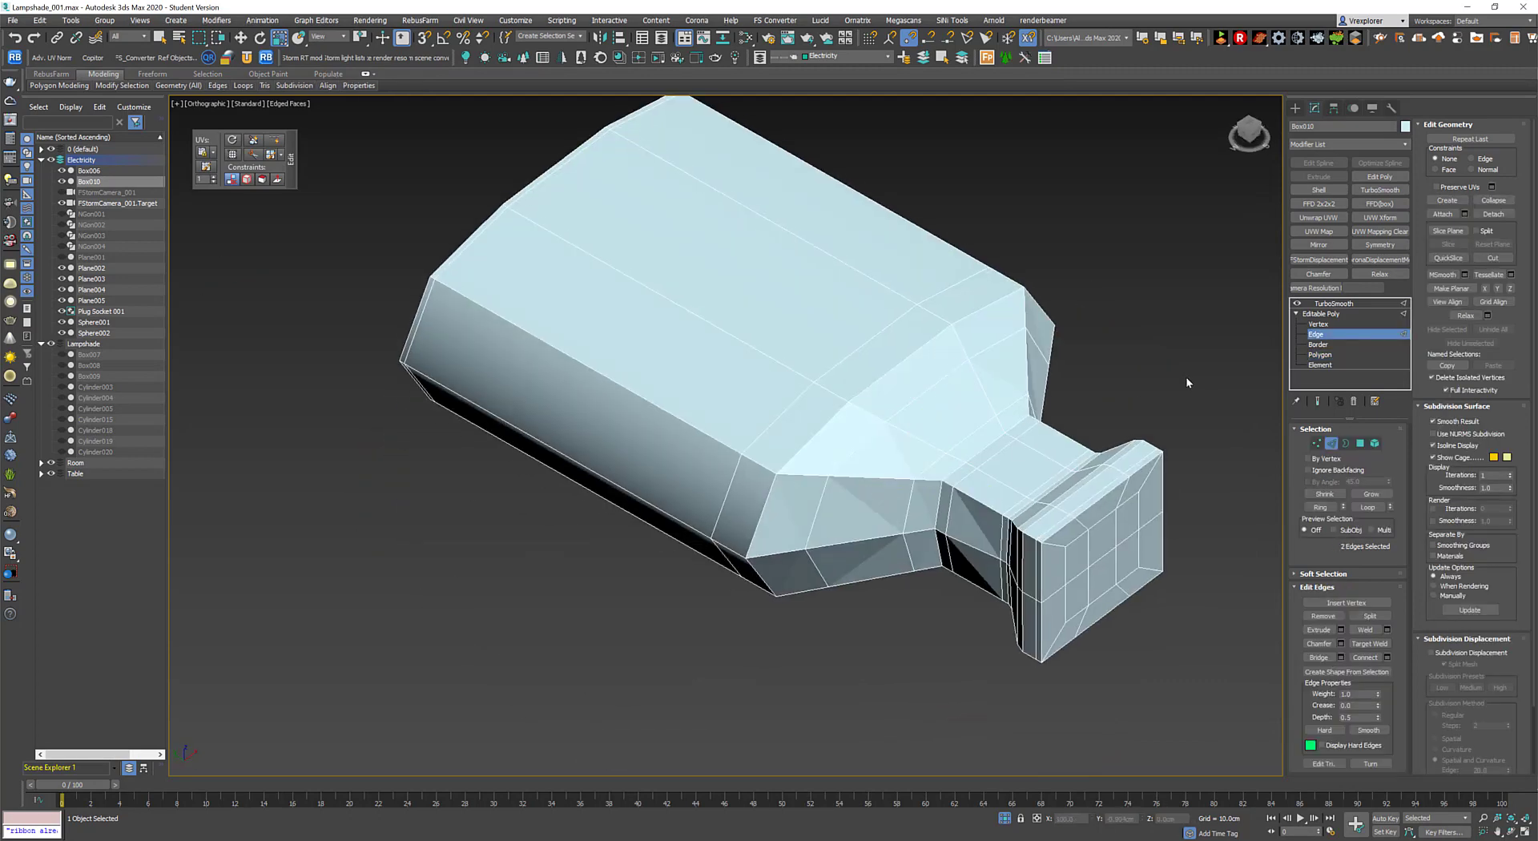
Select all the plug's vertices, orbit it, and toggle the smoothed preview on and off.
{"action": "left_click", "coordinate": [1317, 400]}
{"action": "key", "text": "t"}
{"action": "key", "text": "ctrl+d"}
{"action": "key", "text": "1"}
{"action": "key", "text": "w"}
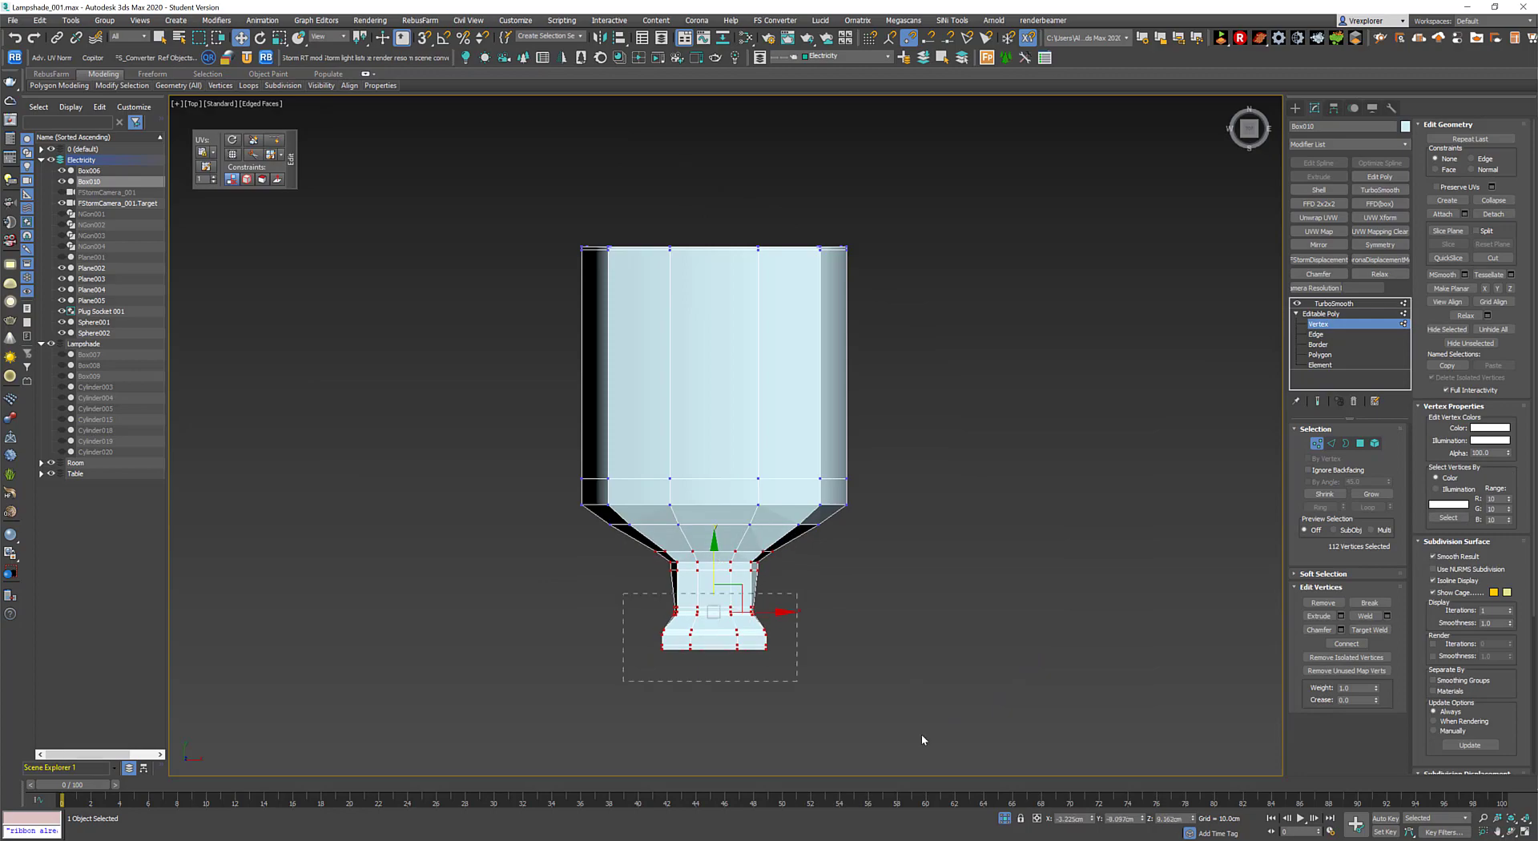
{"action": "left_click", "coordinate": [722, 573]}
{"action": "middle_click_drag", "start_coordinate": [723, 574], "coordinate": [1209, 398], "text": "alt"}
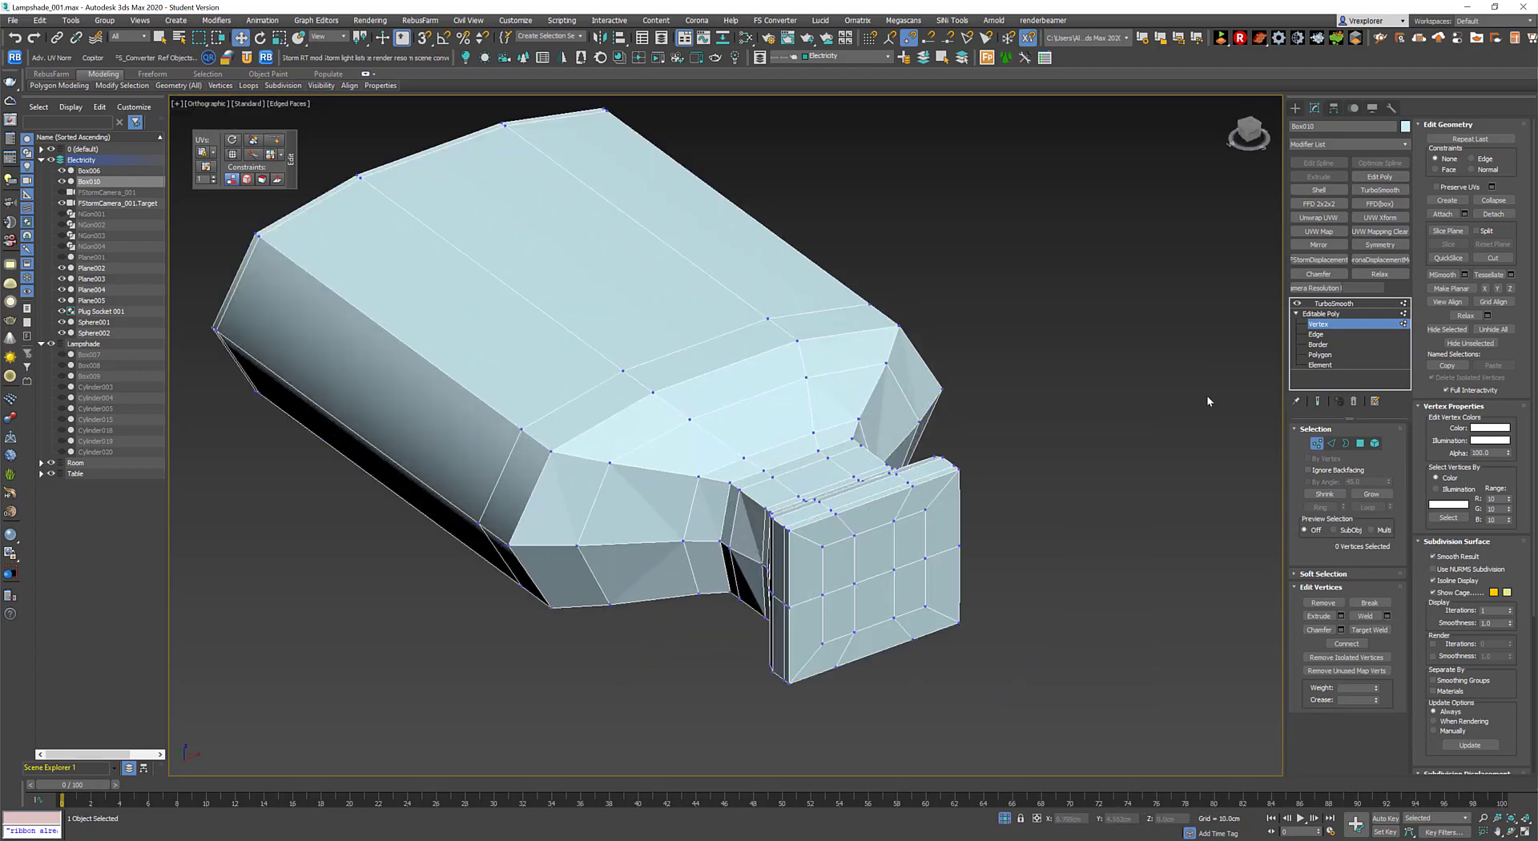
{"action": "key", "text": "ctrl+d"}
{"action": "middle_click_drag", "start_coordinate": [728, 480], "coordinate": [609, 417], "text": "alt"}
{"action": "key", "text": "ctrl+d"}
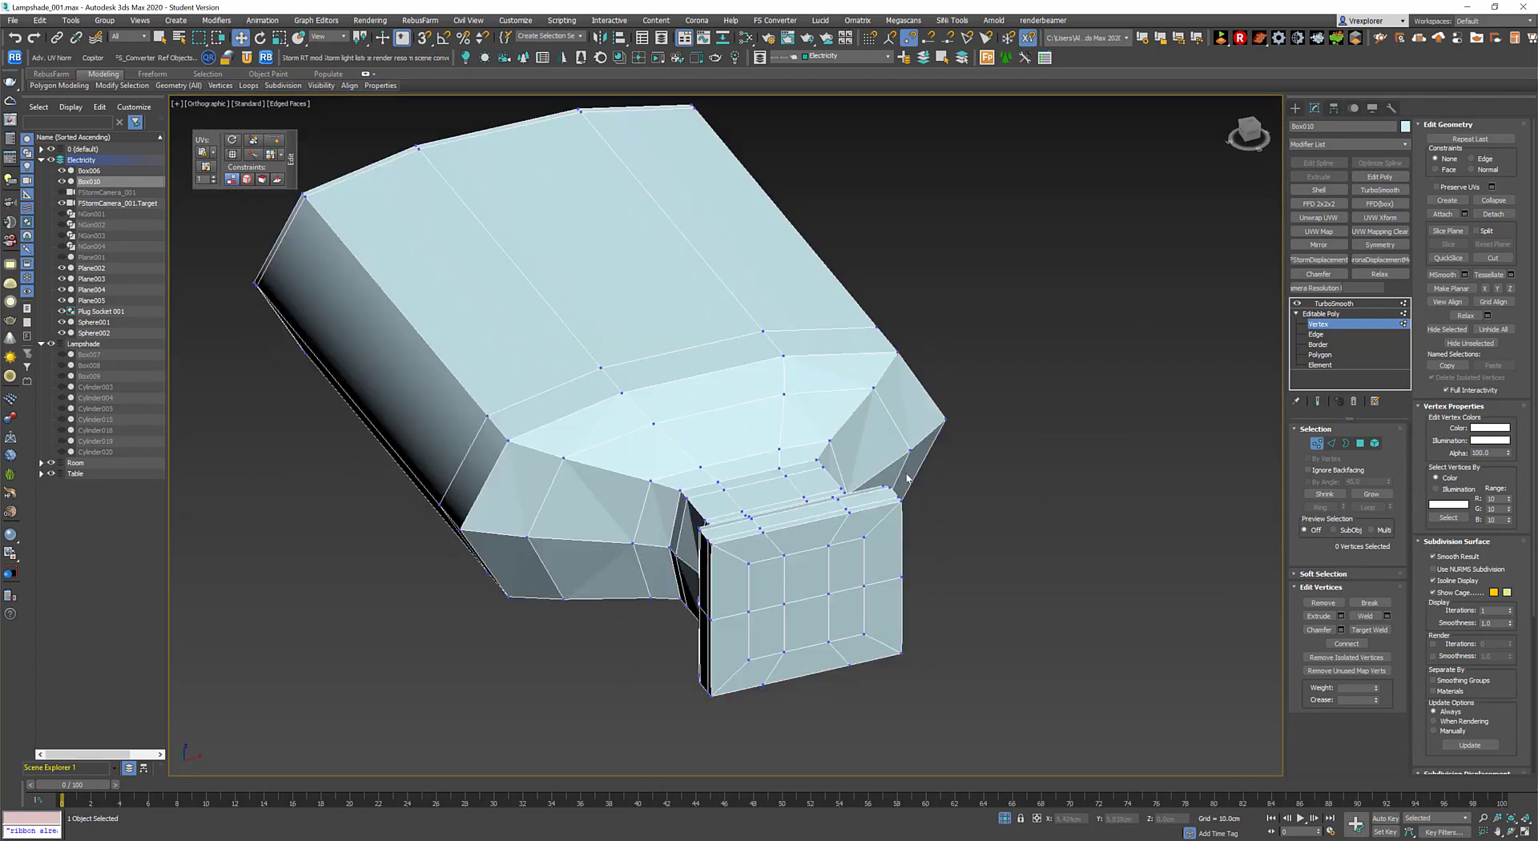
{"action": "key", "text": "2"}
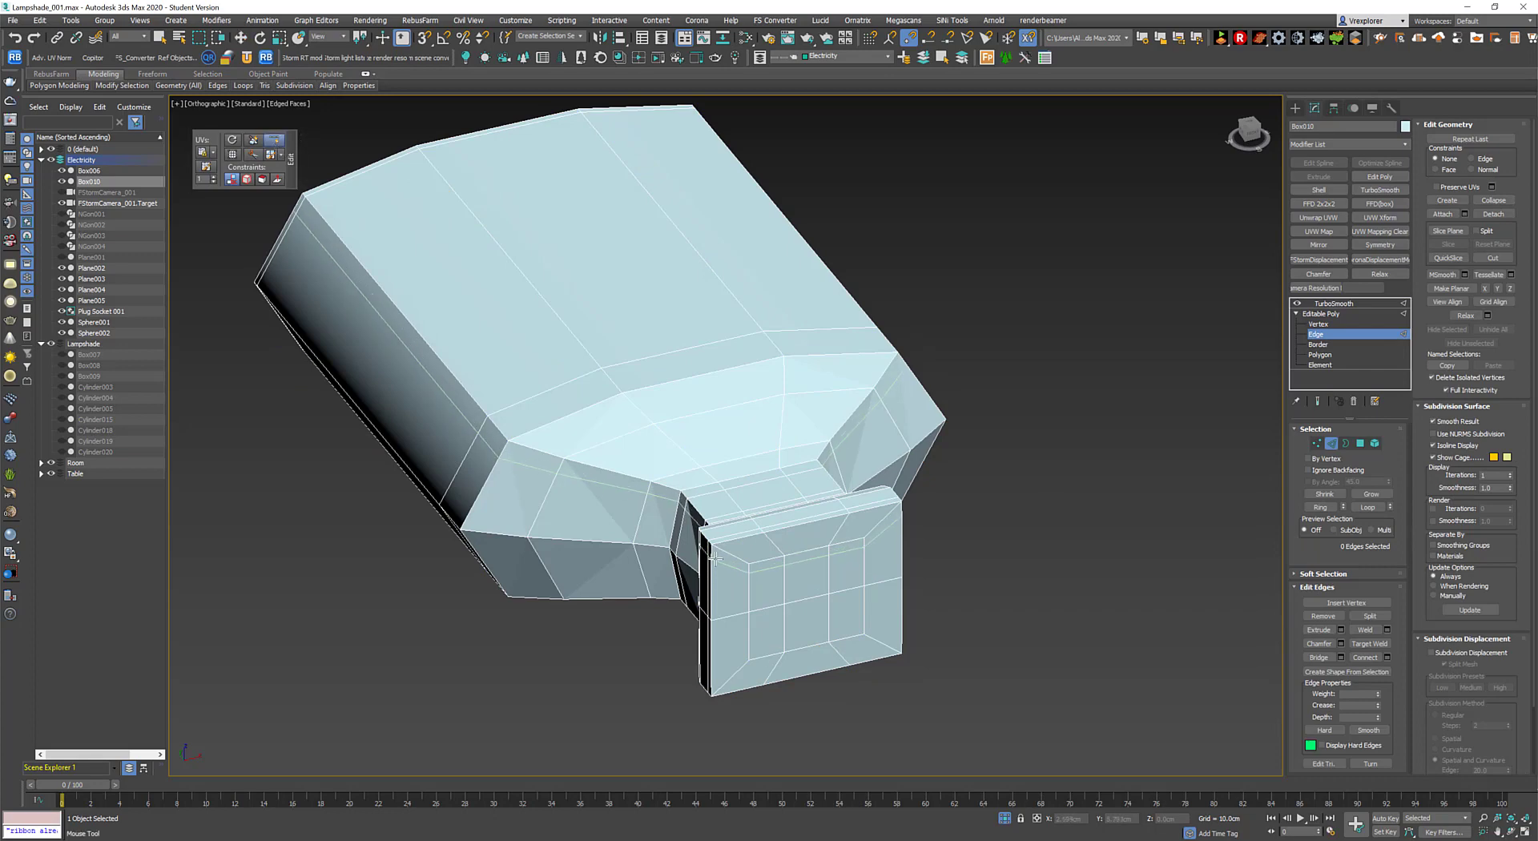
Select edge loops around the plug and lamp body, comparing them against the smoothed preview.
{"action": "double_click", "coordinate": [718, 555]}
{"action": "double_click", "coordinate": [745, 655]}
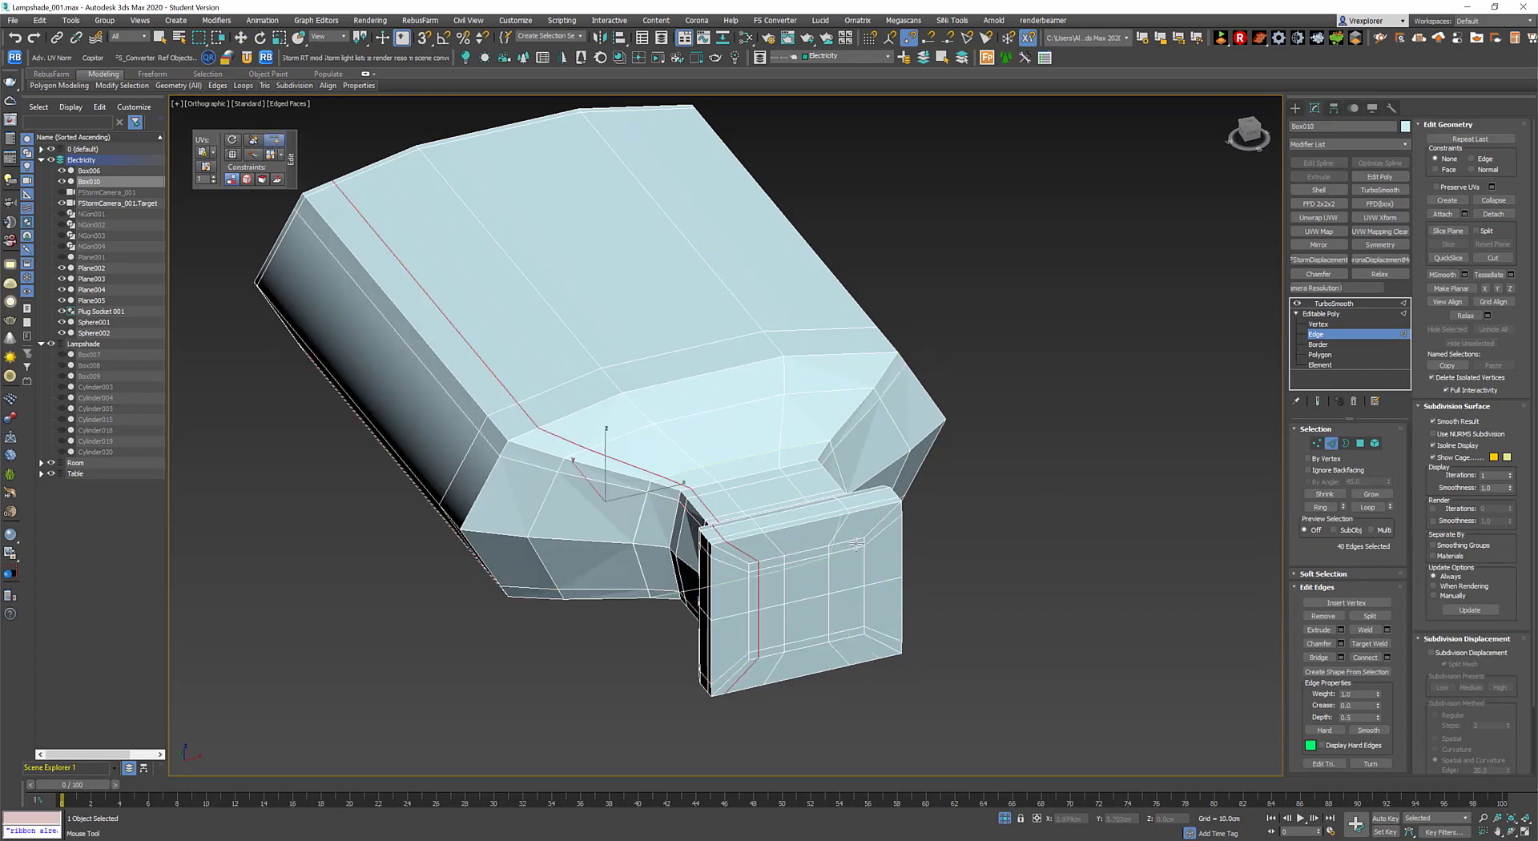
{"action": "left_click", "coordinate": [1328, 405]}
{"action": "left_click", "coordinate": [1328, 404]}
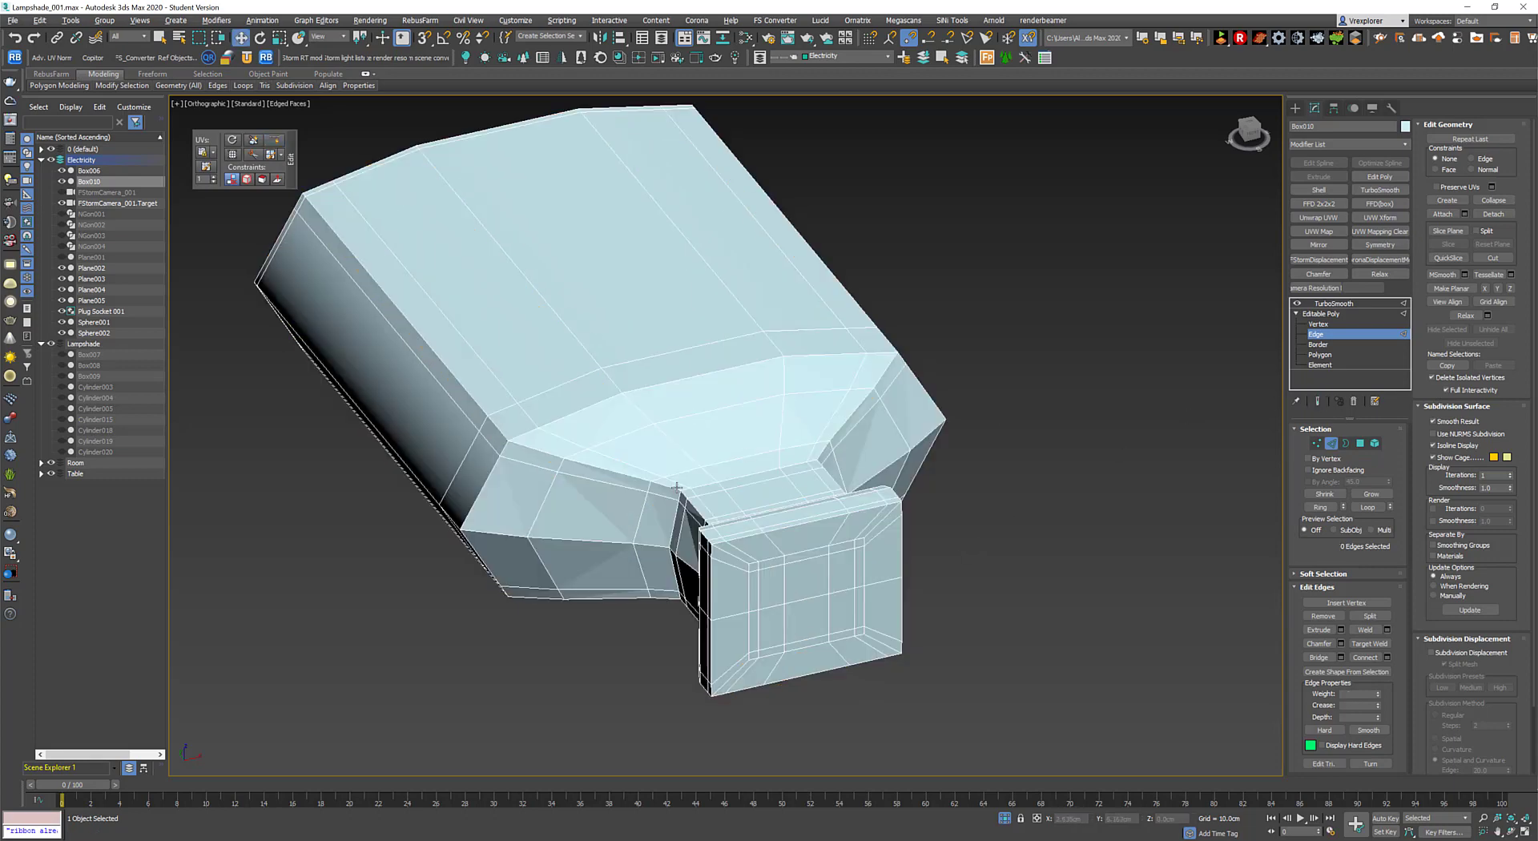
{"action": "middle_click_drag", "start_coordinate": [561, 449], "coordinate": [610, 498], "text": "alt"}
{"action": "double_click", "coordinate": [688, 589]}
{"action": "middle_click_drag", "start_coordinate": [703, 578], "coordinate": [899, 481], "text": "alt"}
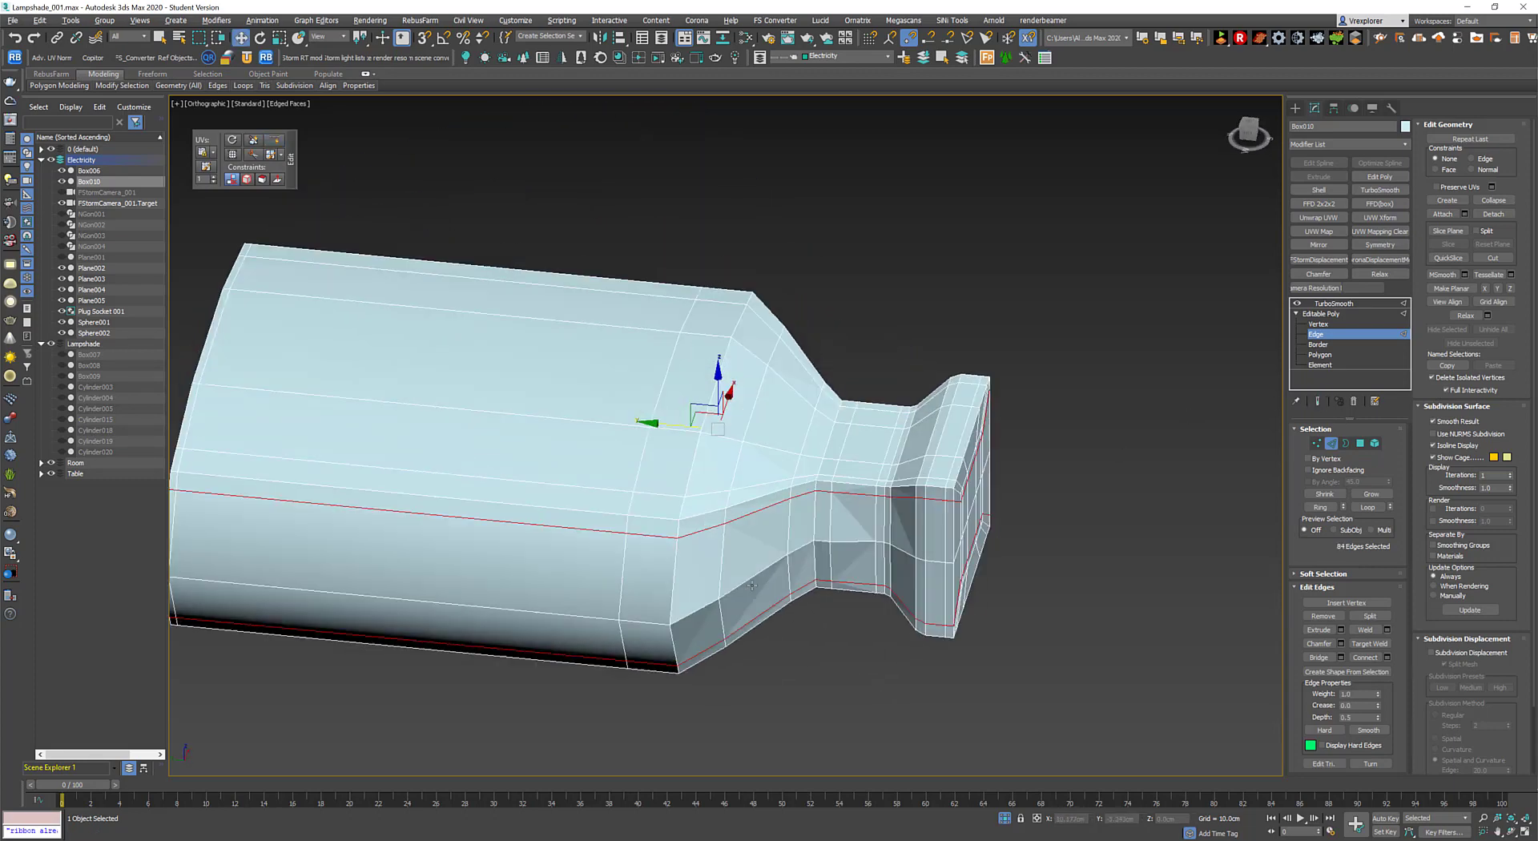
{"action": "mouse_move", "coordinate": [980, 694]}
{"action": "middle_mouse_down", "text": "alt"}
{"action": "mouse_move", "coordinate": [865, 622]}
{"action": "mouse_move", "coordinate": [858, 532]}
{"action": "middle_mouse_up", "text": "alt"}
{"action": "middle_click_drag", "start_coordinate": [499, 279], "coordinate": [649, 411], "text": "alt"}
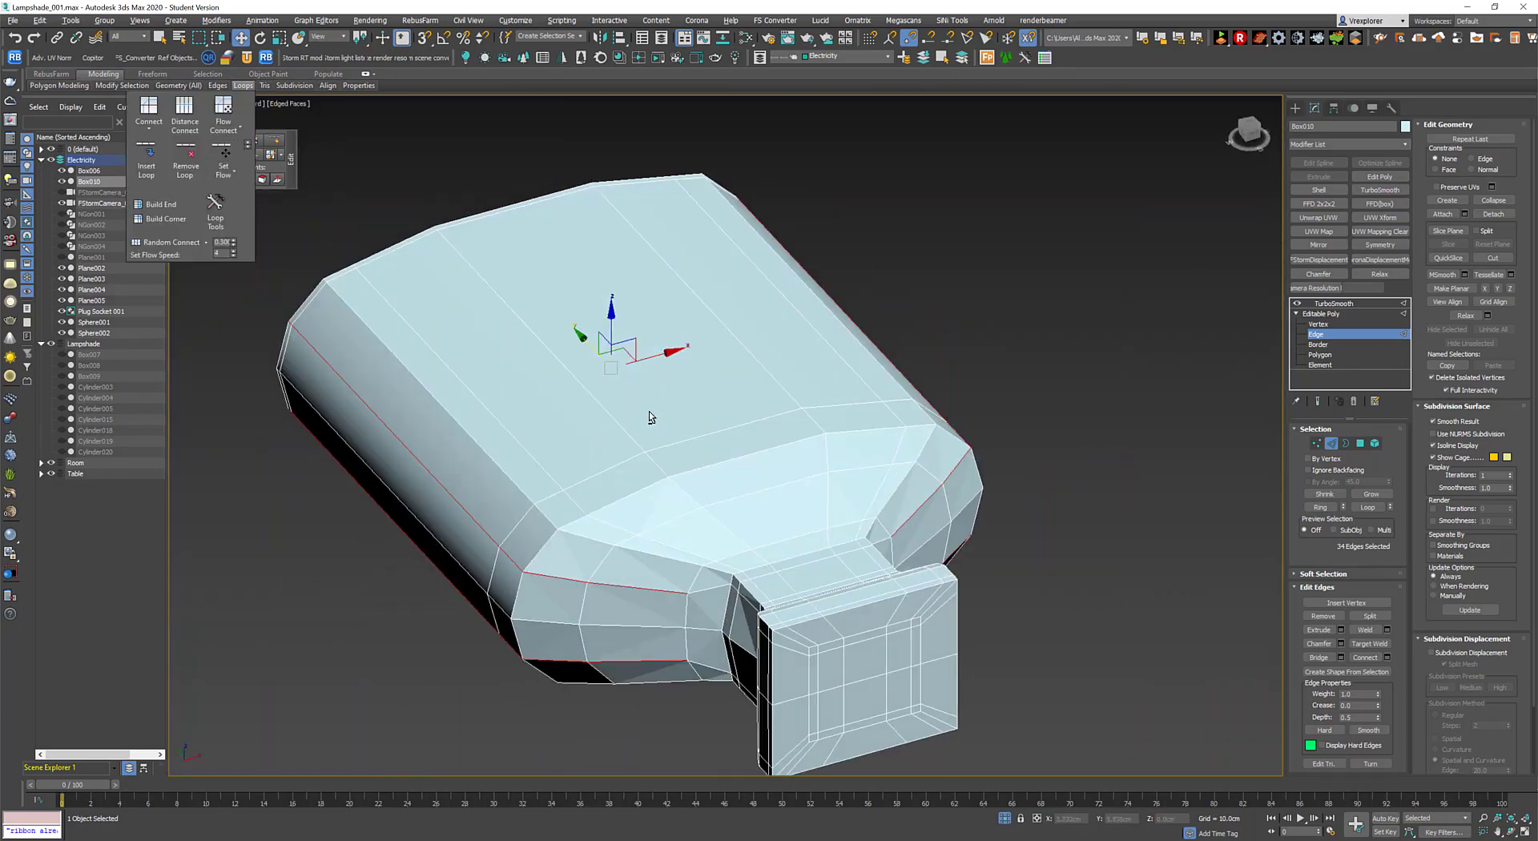
{"action": "left_click", "coordinate": [1317, 401]}
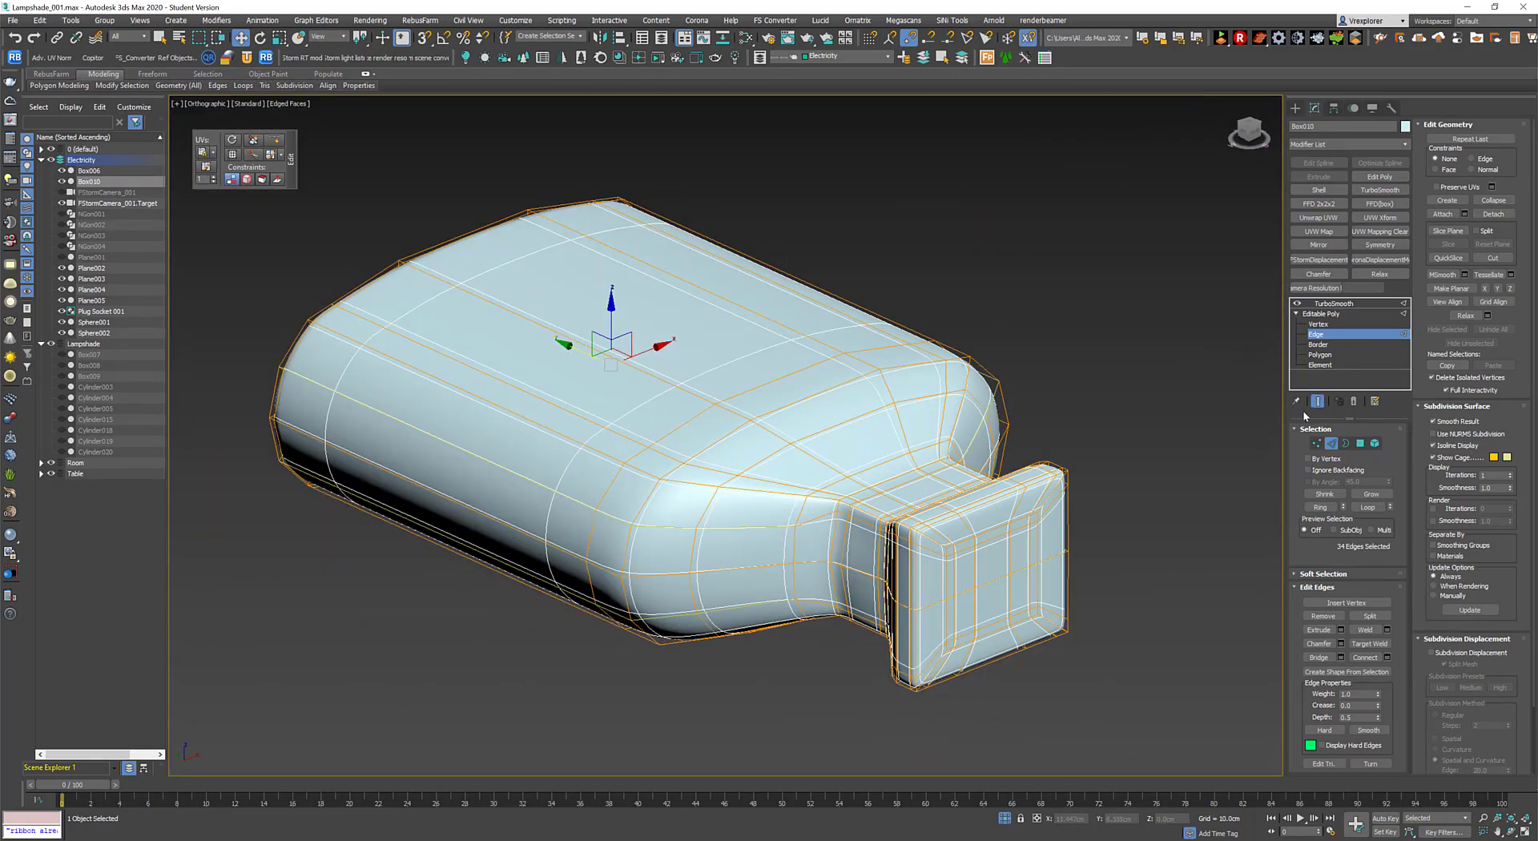
{"action": "left_click", "coordinate": [1317, 401]}
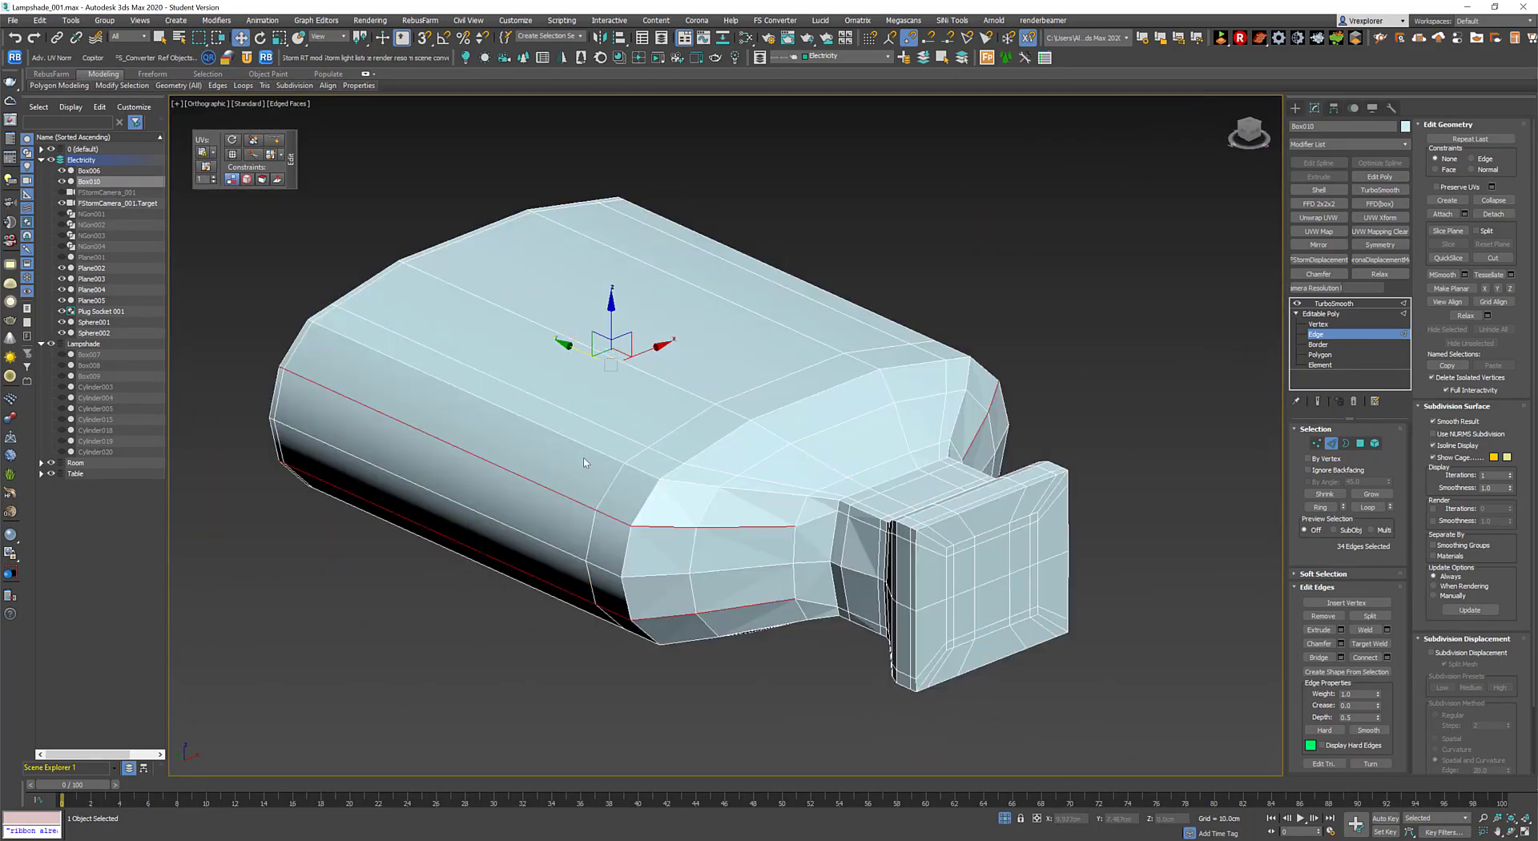
Select the top edge loop plus further body loops, leaving the neck loops deselected.
{"action": "double_click", "coordinate": [583, 458]}
{"action": "mouse_move", "coordinate": [587, 448]}
{"action": "middle_mouse_down", "text": "alt"}
{"action": "mouse_move", "coordinate": [691, 539]}
{"action": "mouse_move", "coordinate": [862, 578]}
{"action": "mouse_move", "coordinate": [816, 630]}
{"action": "middle_mouse_up", "text": "alt"}
{"action": "double_click", "coordinate": [691, 540], "text": "ctrl"}
{"action": "middle_click_drag", "start_coordinate": [824, 548], "coordinate": [899, 576], "text": "alt"}
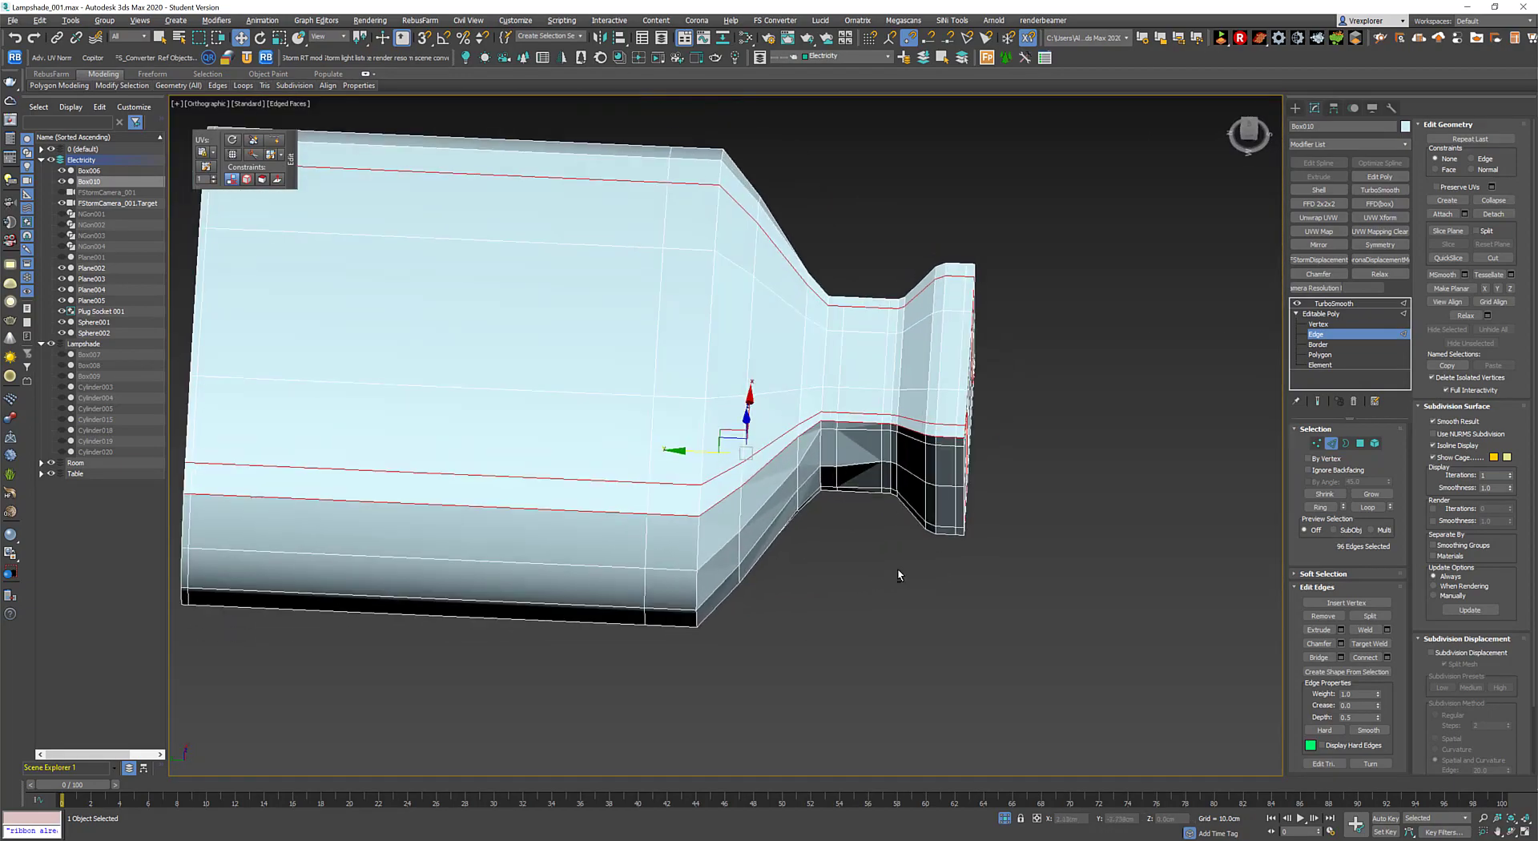
{"action": "left_click_drag", "start_coordinate": [1087, 245], "coordinate": [813, 601], "text": "alt"}
{"action": "mouse_move", "coordinate": [813, 601]}
{"action": "middle_mouse_down", "text": "alt"}
{"action": "mouse_move", "coordinate": [898, 537]}
{"action": "mouse_move", "coordinate": [324, 213]}
{"action": "mouse_move", "coordinate": [641, 391]}
{"action": "mouse_move", "coordinate": [670, 343]}
{"action": "mouse_move", "coordinate": [913, 469]}
{"action": "mouse_move", "coordinate": [684, 611]}
{"action": "mouse_move", "coordinate": [457, 508]}
{"action": "mouse_move", "coordinate": [485, 593]}
{"action": "mouse_move", "coordinate": [650, 617]}
{"action": "mouse_move", "coordinate": [745, 527]}
{"action": "mouse_move", "coordinate": [969, 506]}
{"action": "mouse_move", "coordinate": [810, 481]}
{"action": "mouse_move", "coordinate": [969, 516]}
{"action": "mouse_move", "coordinate": [863, 450]}
{"action": "mouse_move", "coordinate": [865, 490]}
{"action": "middle_mouse_up", "text": "alt"}
{"action": "double_click", "coordinate": [863, 451], "text": "ctrl"}
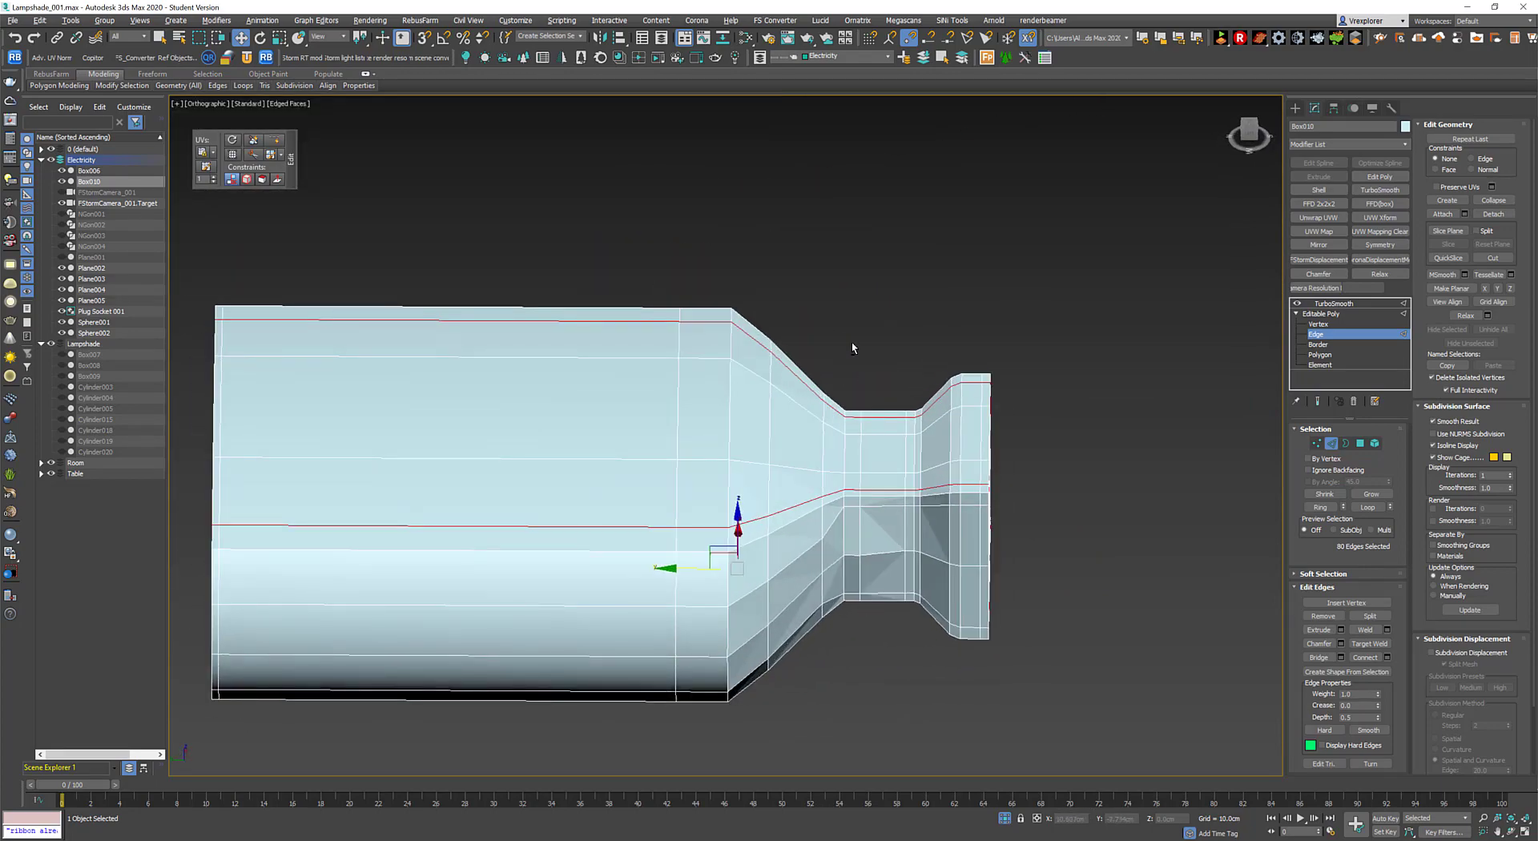
{"action": "left_click_drag", "start_coordinate": [885, 357], "coordinate": [1022, 470], "text": "alt"}
{"action": "mouse_move", "coordinate": [1021, 469]}
{"action": "middle_mouse_down", "text": "alt"}
{"action": "mouse_move", "coordinate": [810, 517]}
{"action": "mouse_move", "coordinate": [849, 481]}
{"action": "mouse_move", "coordinate": [801, 529]}
{"action": "mouse_move", "coordinate": [783, 586]}
{"action": "mouse_move", "coordinate": [857, 404]}
{"action": "middle_mouse_up", "text": "alt"}
Add one more edge, check the smoothed end result, then clear the edge selection.
{"action": "key", "text": "ctrl+e"}
{"action": "key", "text": "ctrl+e"}
{"action": "left_click", "coordinate": [796, 319], "text": "ctrl"}
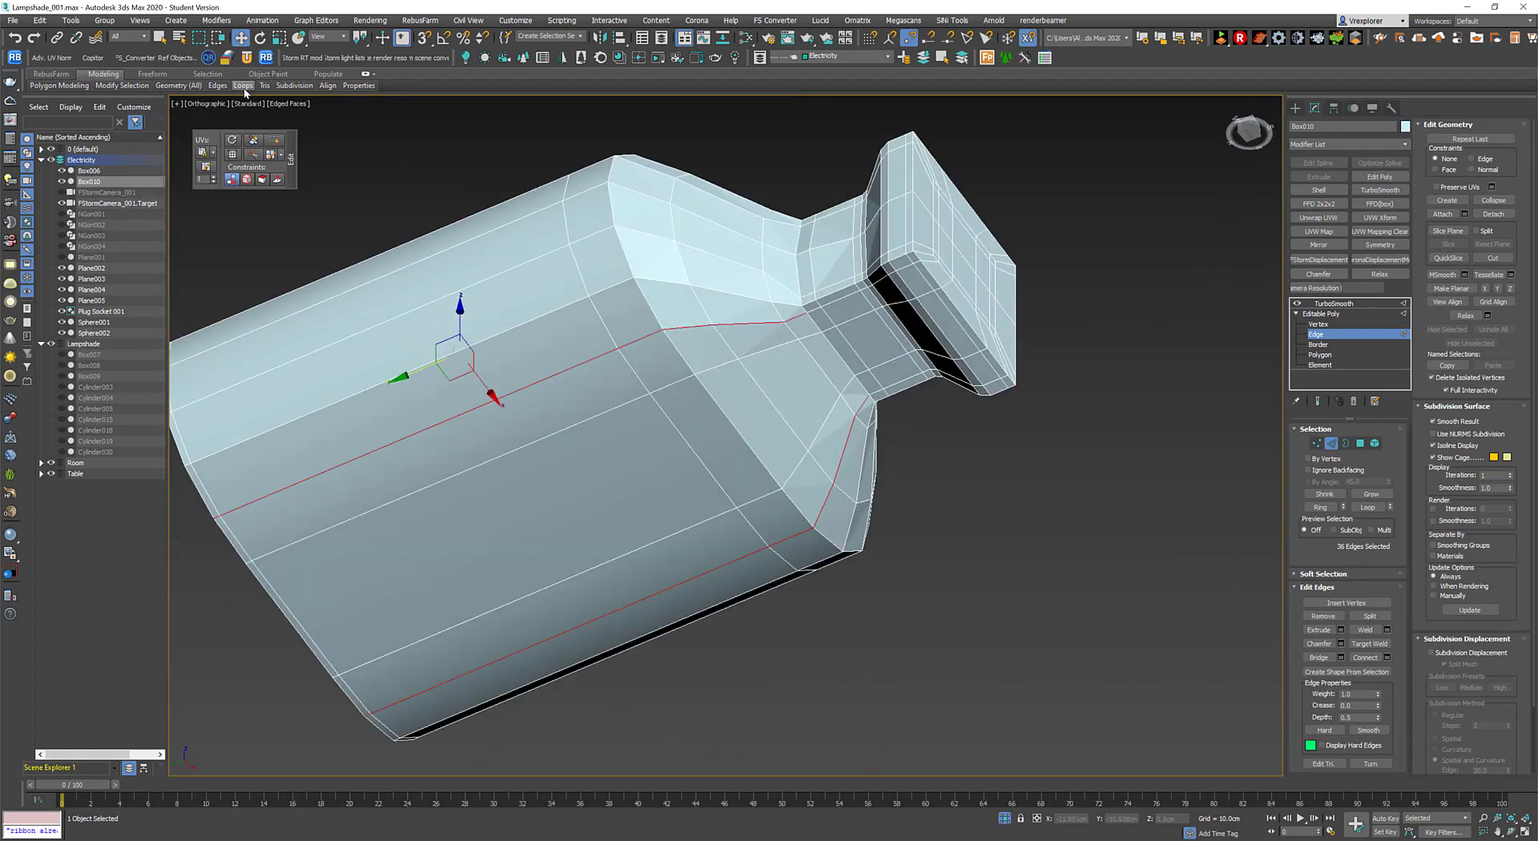
{"action": "key", "text": "ctrl+e"}
{"action": "mouse_move", "coordinate": [796, 318]}
{"action": "middle_mouse_down", "text": "alt"}
{"action": "mouse_move", "coordinate": [765, 627]}
{"action": "mouse_move", "coordinate": [794, 561]}
{"action": "mouse_move", "coordinate": [799, 439]}
{"action": "mouse_move", "coordinate": [860, 562]}
{"action": "middle_mouse_up", "text": "alt"}
{"action": "key", "text": "ctrl+e"}
{"action": "key", "text": "ctrl+d"}
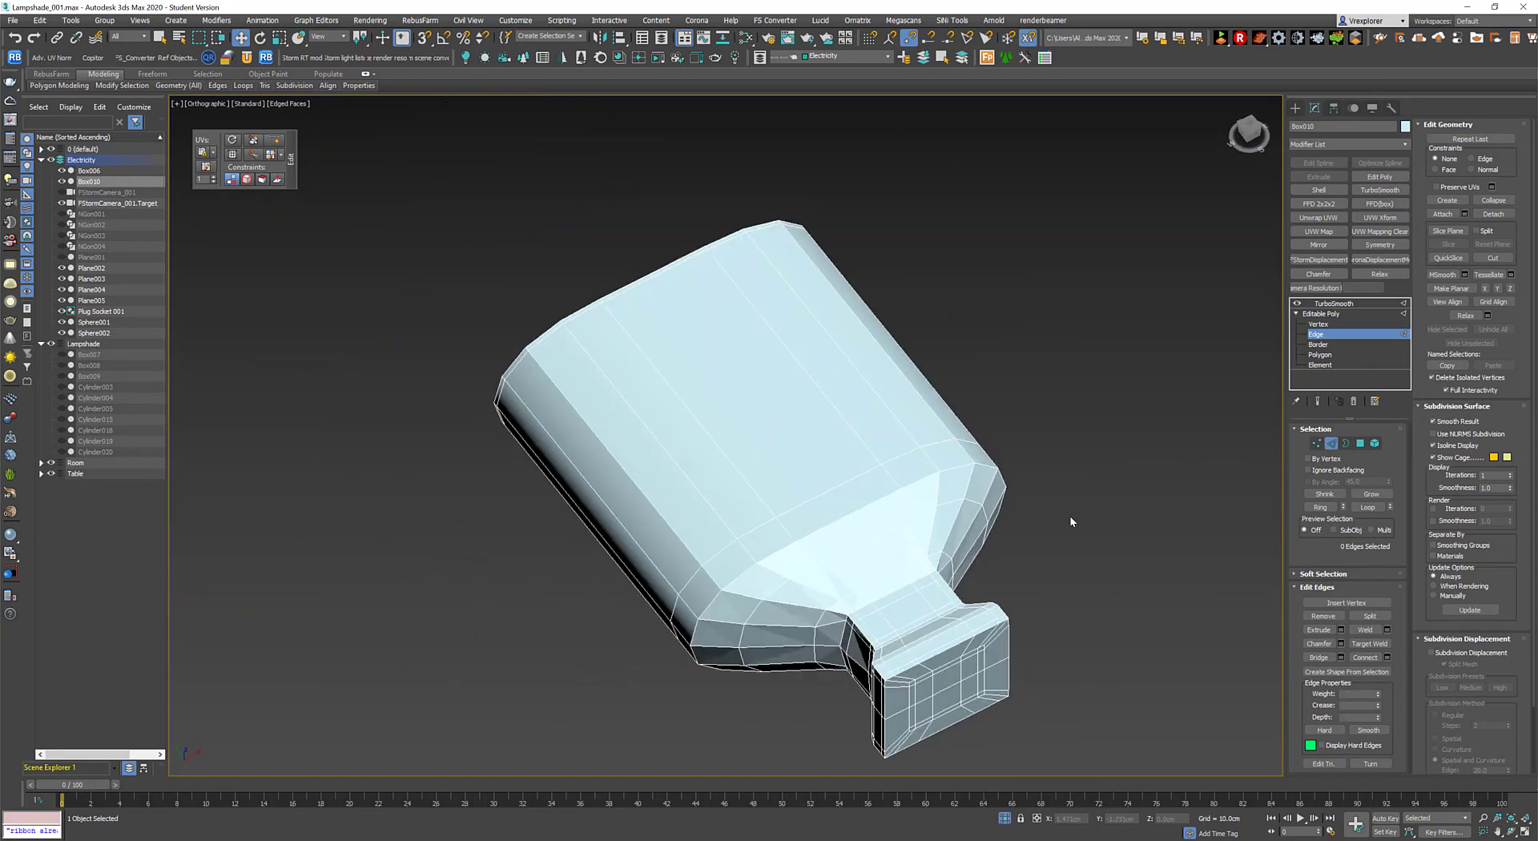
{"action": "middle_click_drag", "start_coordinate": [1013, 492], "coordinate": [977, 472]}
Scale the lamp body's lower ring of vertices slightly narrower along X.
{"action": "key", "text": "2"}
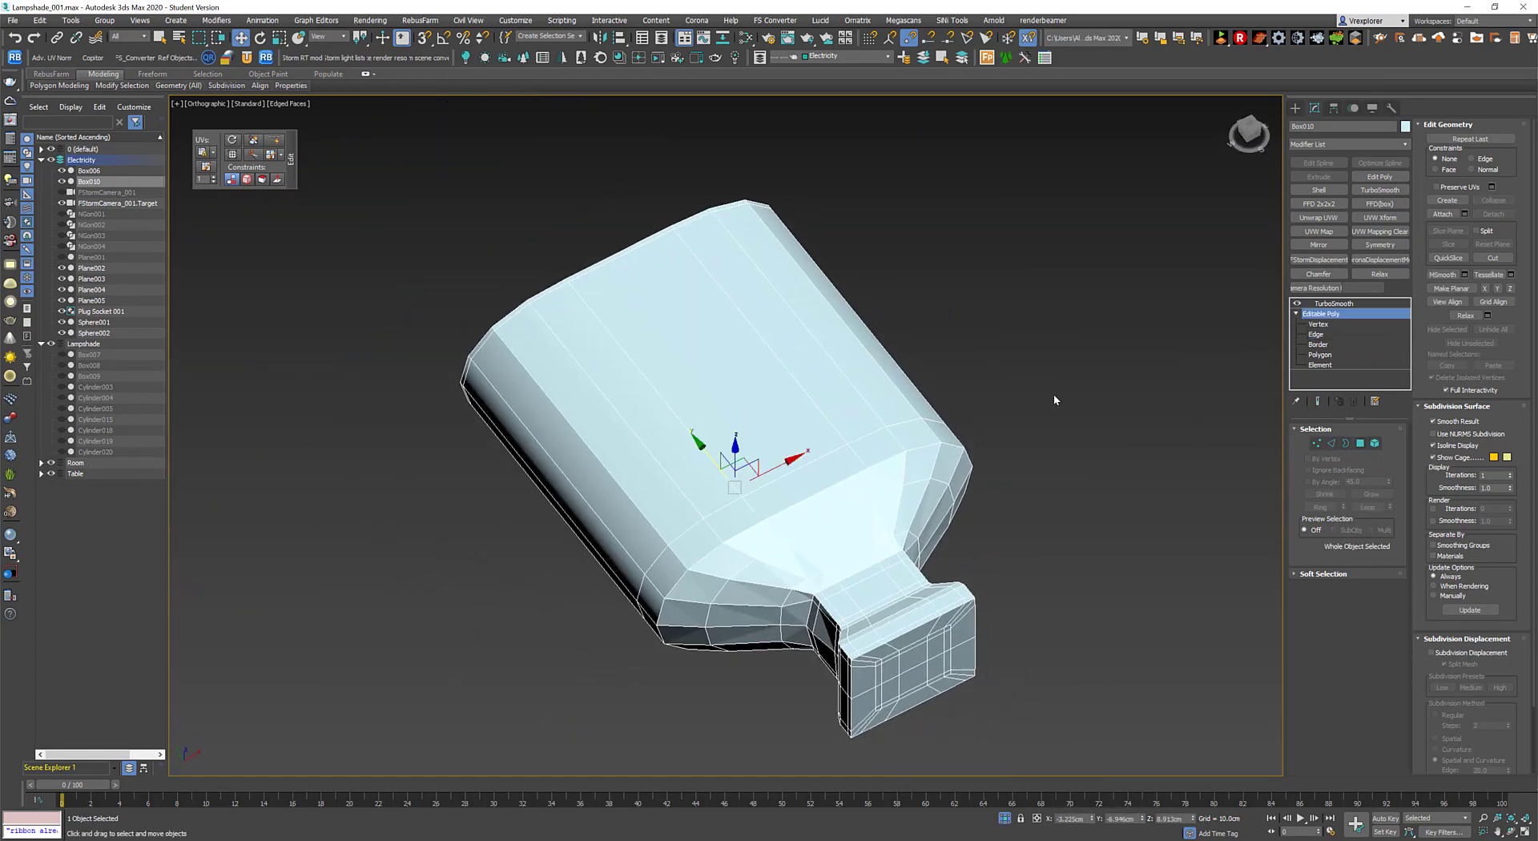
{"action": "key", "text": "t"}
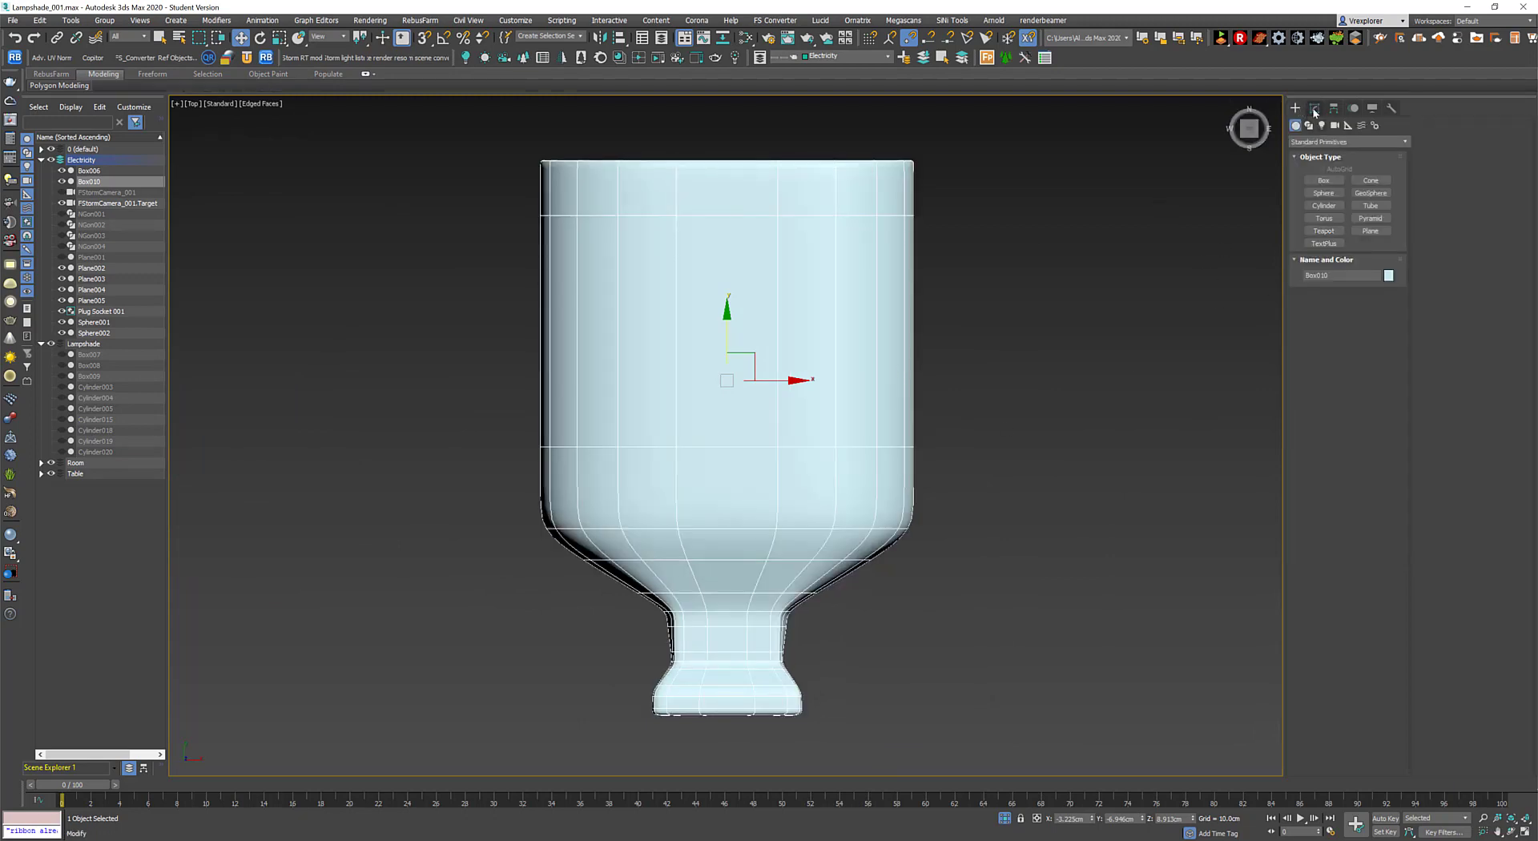
{"action": "left_click", "coordinate": [1315, 109]}
{"action": "key", "text": "1"}
{"action": "key", "text": "r"}
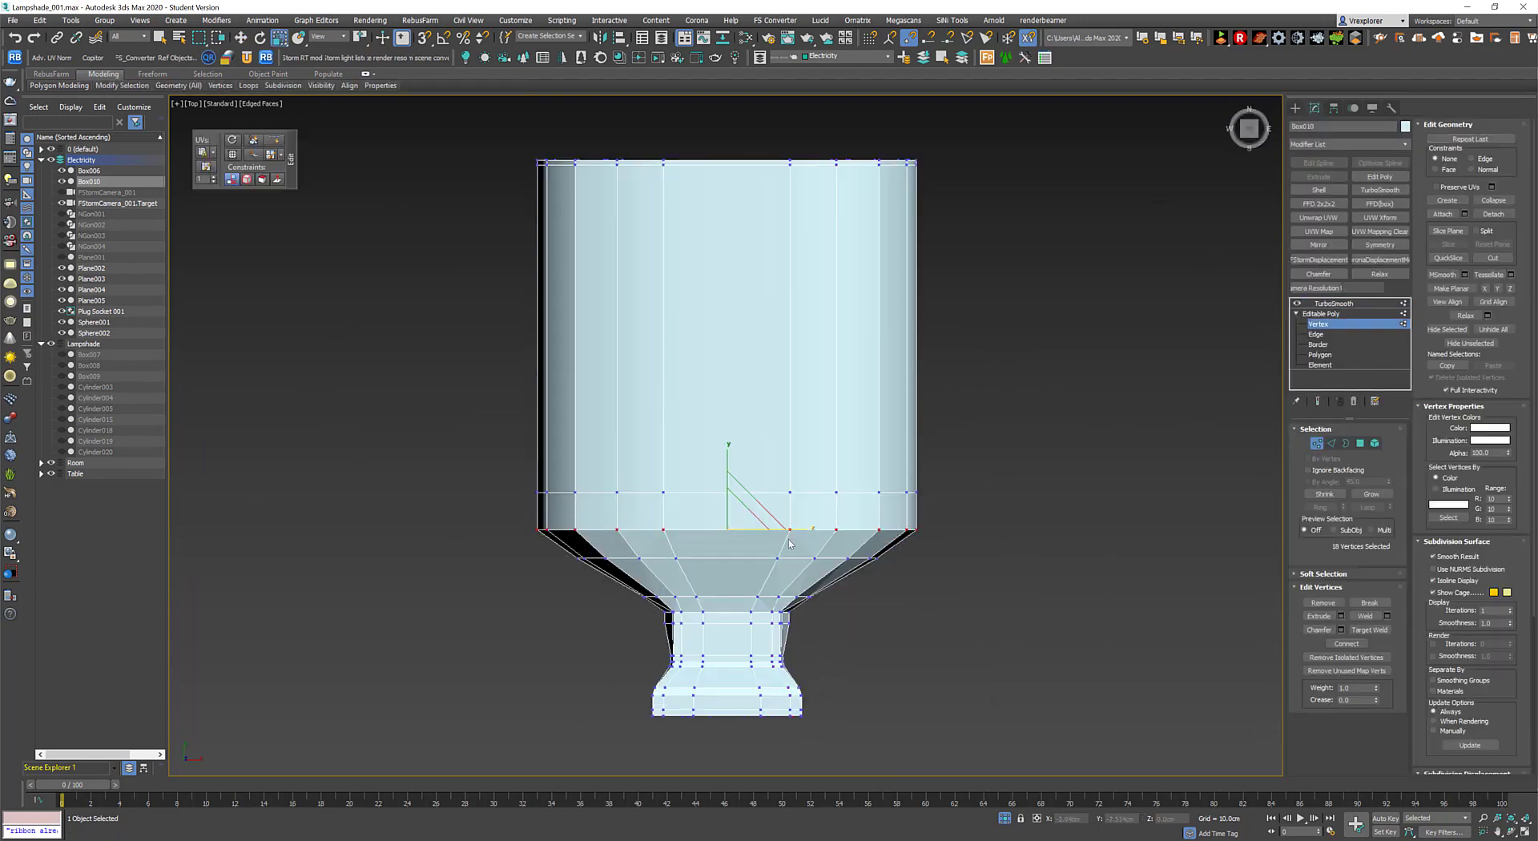
{"action": "left_click_drag", "start_coordinate": [811, 529], "coordinate": [795, 530]}
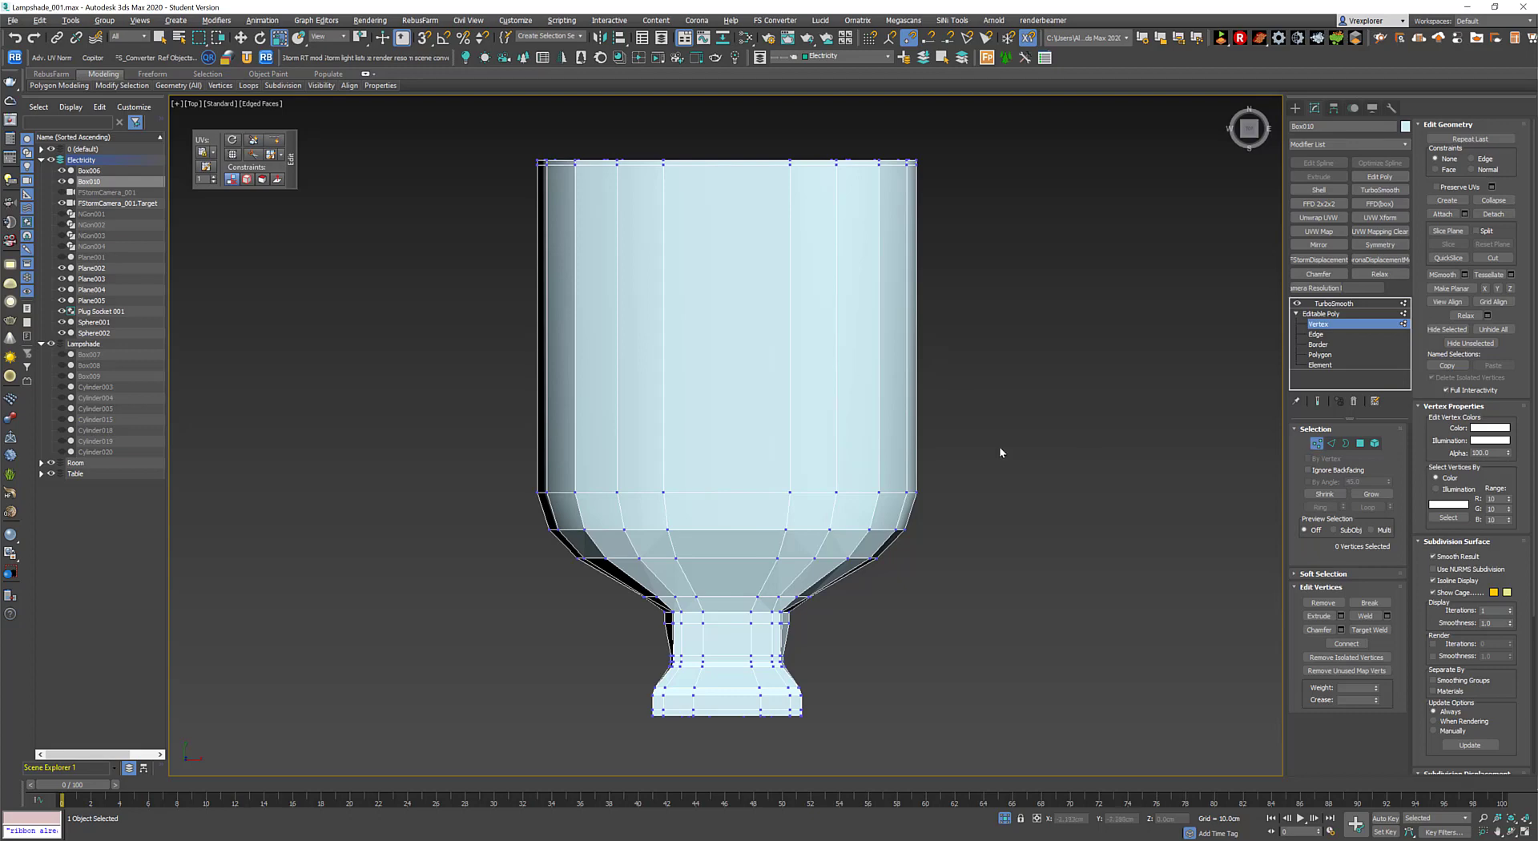
Create a test sphere beside the lamp body and rotate it 35° about X.
{"action": "left_click", "coordinate": [1295, 107]}
{"action": "left_click", "coordinate": [1314, 107]}
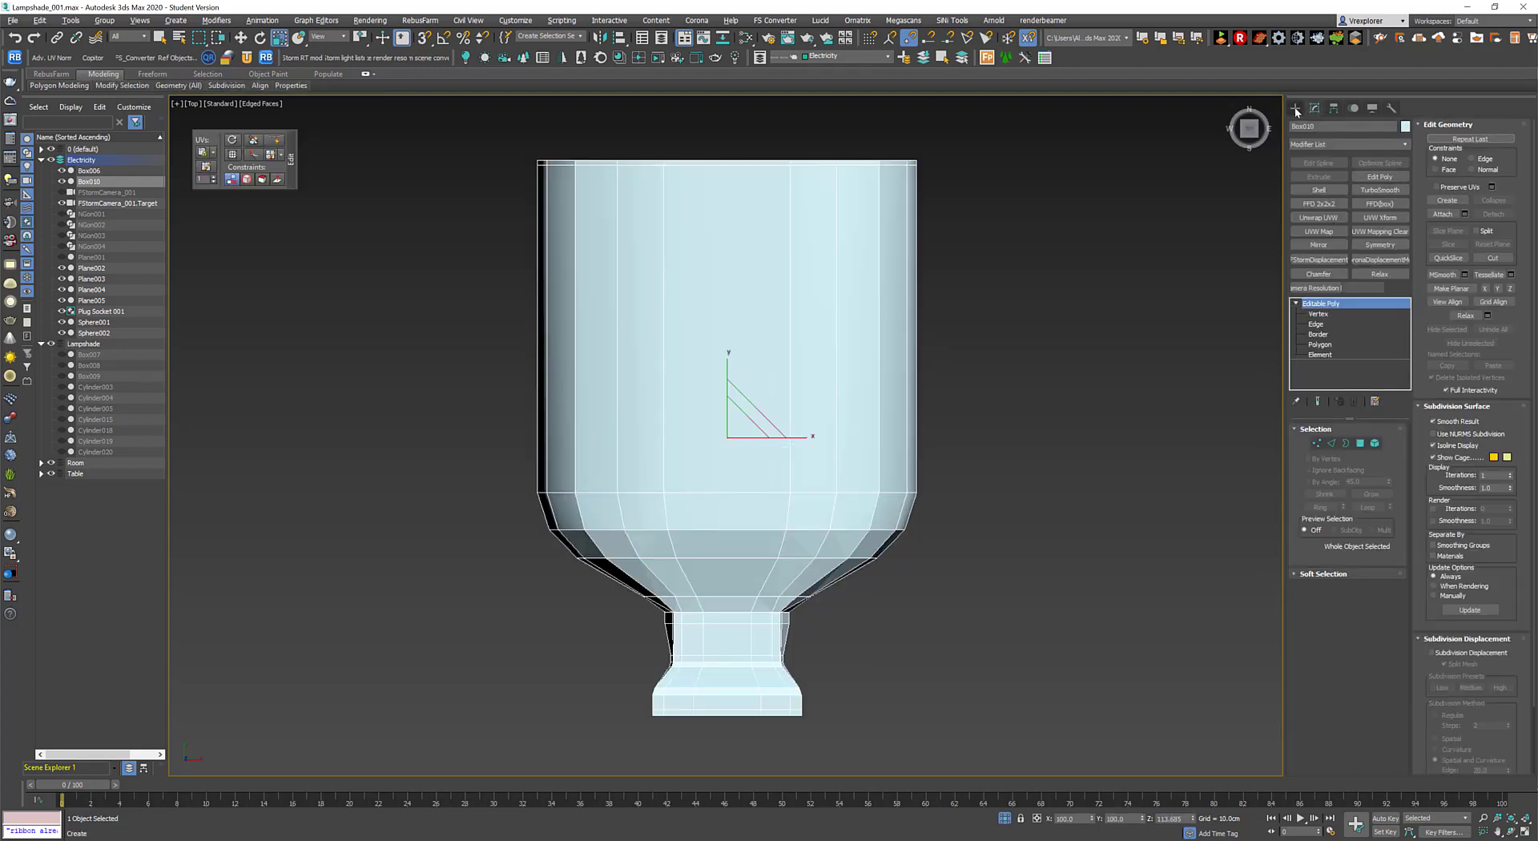
{"action": "left_click", "coordinate": [1296, 108]}
{"action": "left_click", "coordinate": [1324, 193]}
{"action": "middle_click_drag", "start_coordinate": [1021, 429], "coordinate": [921, 434]}
{"action": "mouse_move", "coordinate": [952, 354]}
{"action": "left_mouse_down"}
{"action": "mouse_move", "coordinate": [1036, 354]}
{"action": "mouse_move", "coordinate": [955, 342]}
{"action": "left_mouse_up"}
{"action": "key", "text": "e"}
{"action": "key", "text": "a"}
{"action": "right_click", "coordinate": [1024, 261]}
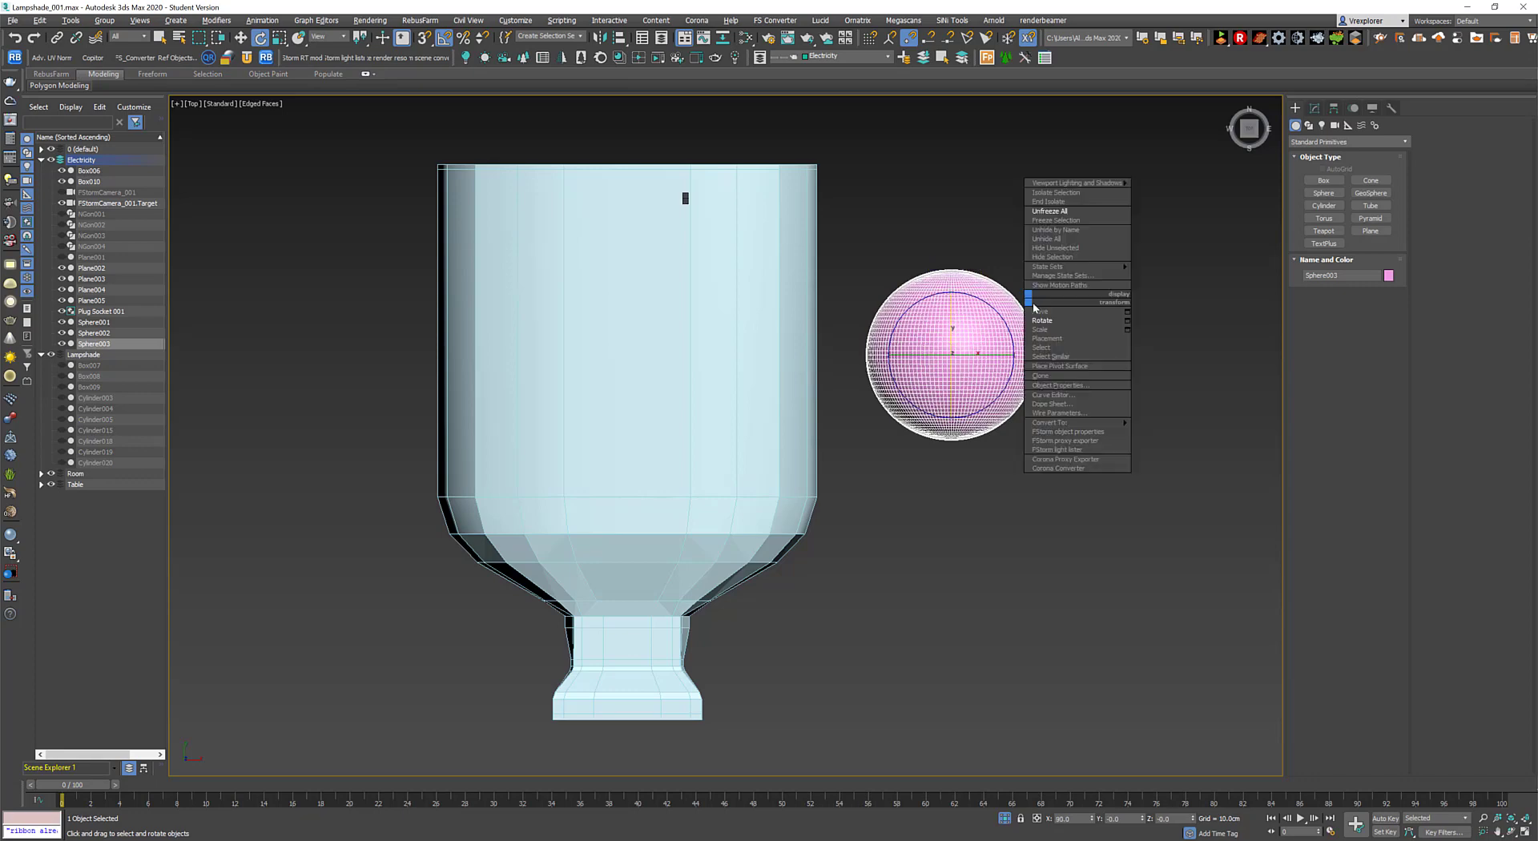
{"action": "left_click", "coordinate": [1042, 270]}
Set the sphere's segments to 8, then delete the sphere and switch to wireframe.
{"action": "left_click", "coordinate": [1315, 107]}
{"action": "double_click", "coordinate": [1362, 459]}
{"action": "type", "text": "8"}
{"action": "key", "text": "Return"}
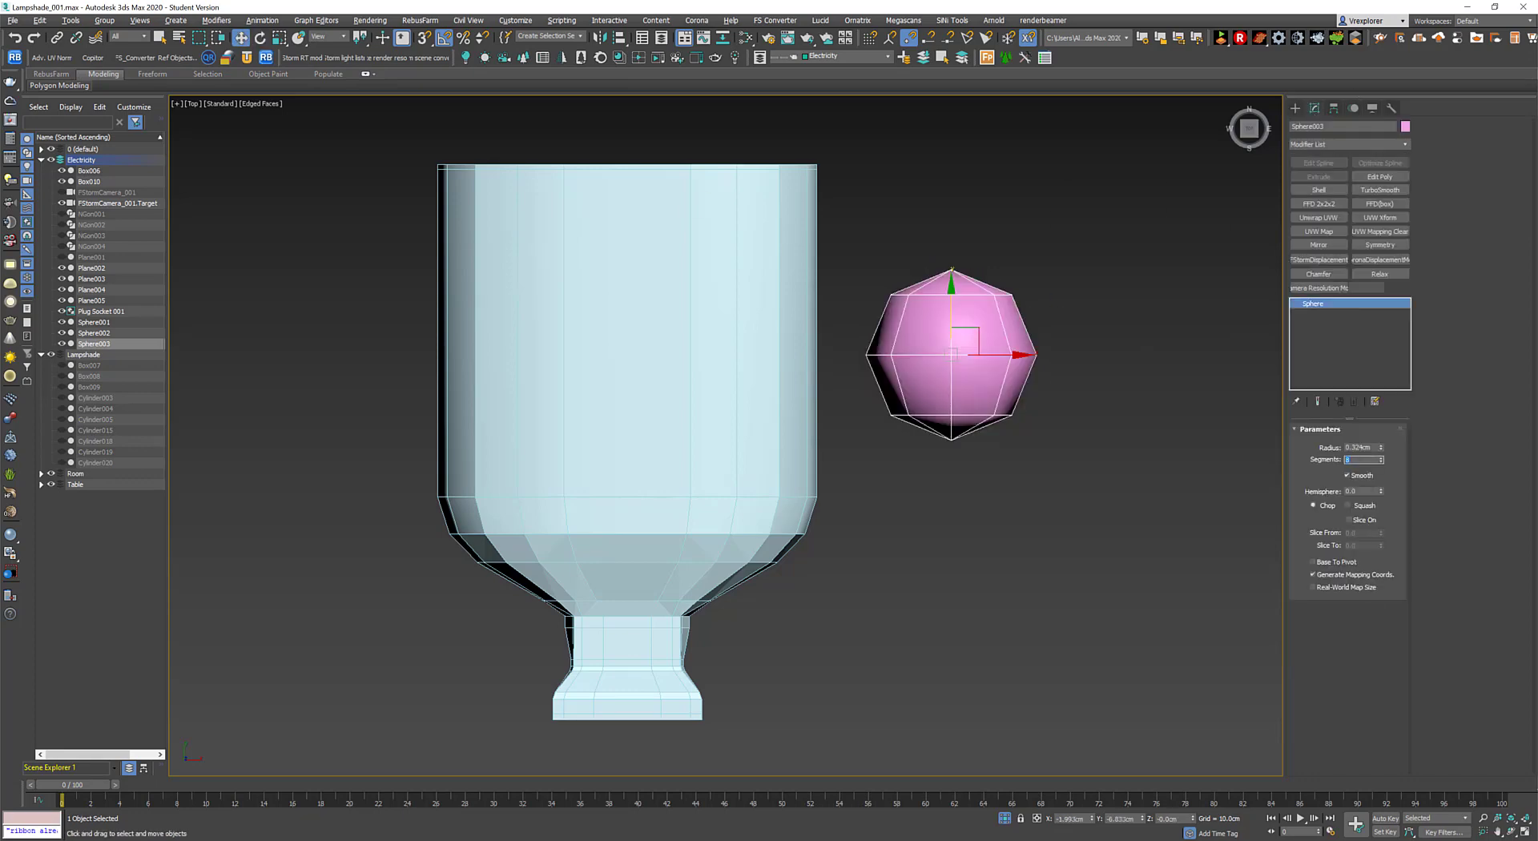
{"action": "type", "text": "16"}
{"action": "key", "text": "Return"}
{"action": "type", "text": "8"}
{"action": "key", "text": "Return"}
{"action": "key", "text": "Delete"}
{"action": "key", "text": "F3"}
{"action": "left_click", "coordinate": [1296, 107]}
Draw an NGon over the lamp body, centre it on Box010, and stretch it into an oval.
{"action": "left_click", "coordinate": [1309, 125]}
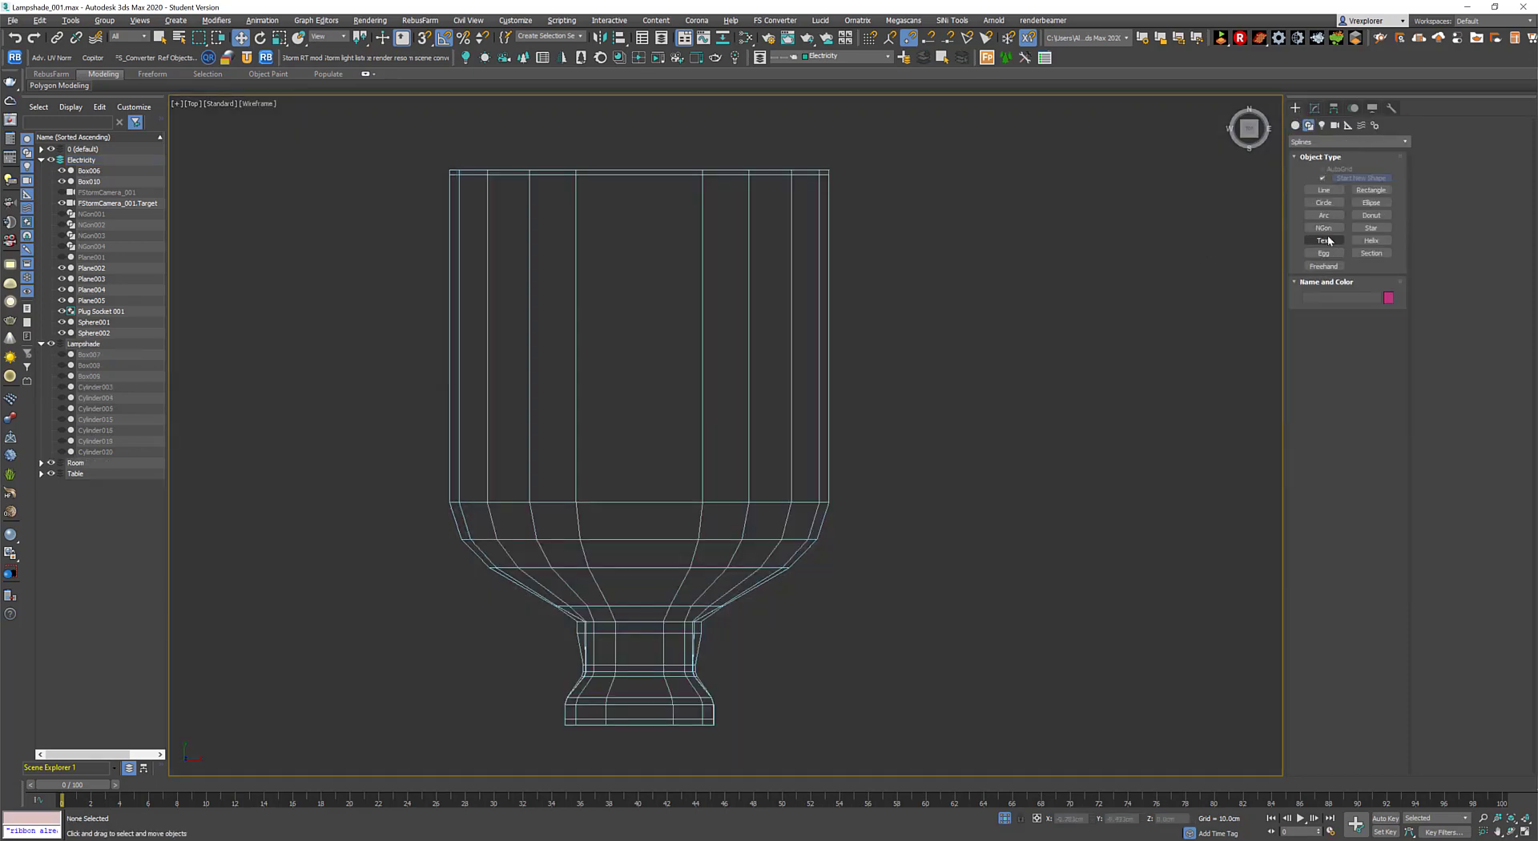
{"action": "left_click", "coordinate": [1324, 227]}
{"action": "left_click_drag", "start_coordinate": [633, 391], "coordinate": [697, 484]}
{"action": "left_click", "coordinate": [749, 337]}
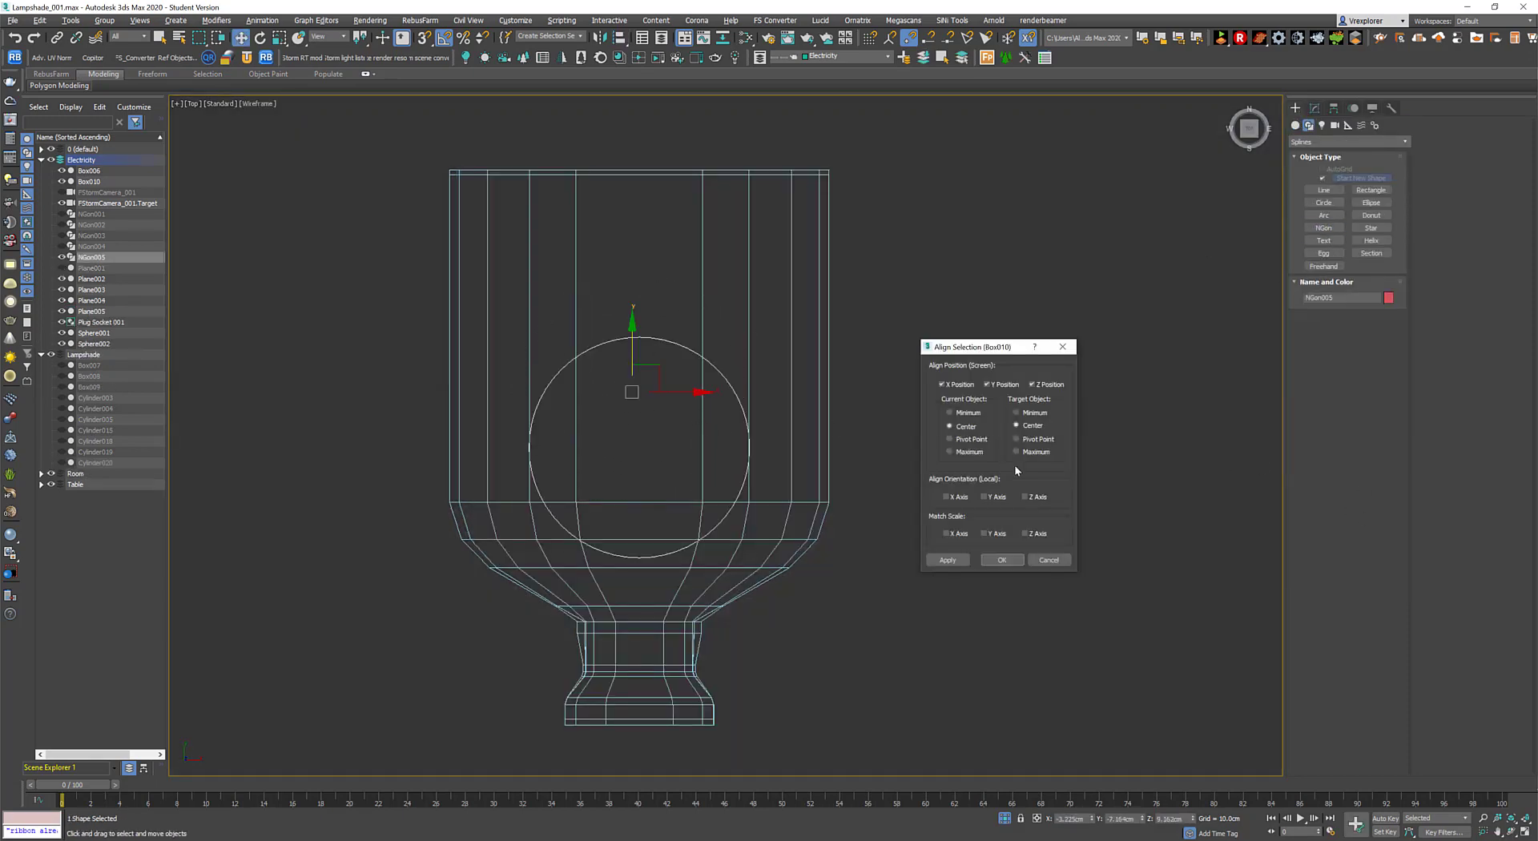
{"action": "left_click", "coordinate": [998, 558]}
{"action": "key", "text": "r"}
{"action": "right_click", "coordinate": [639, 298]}
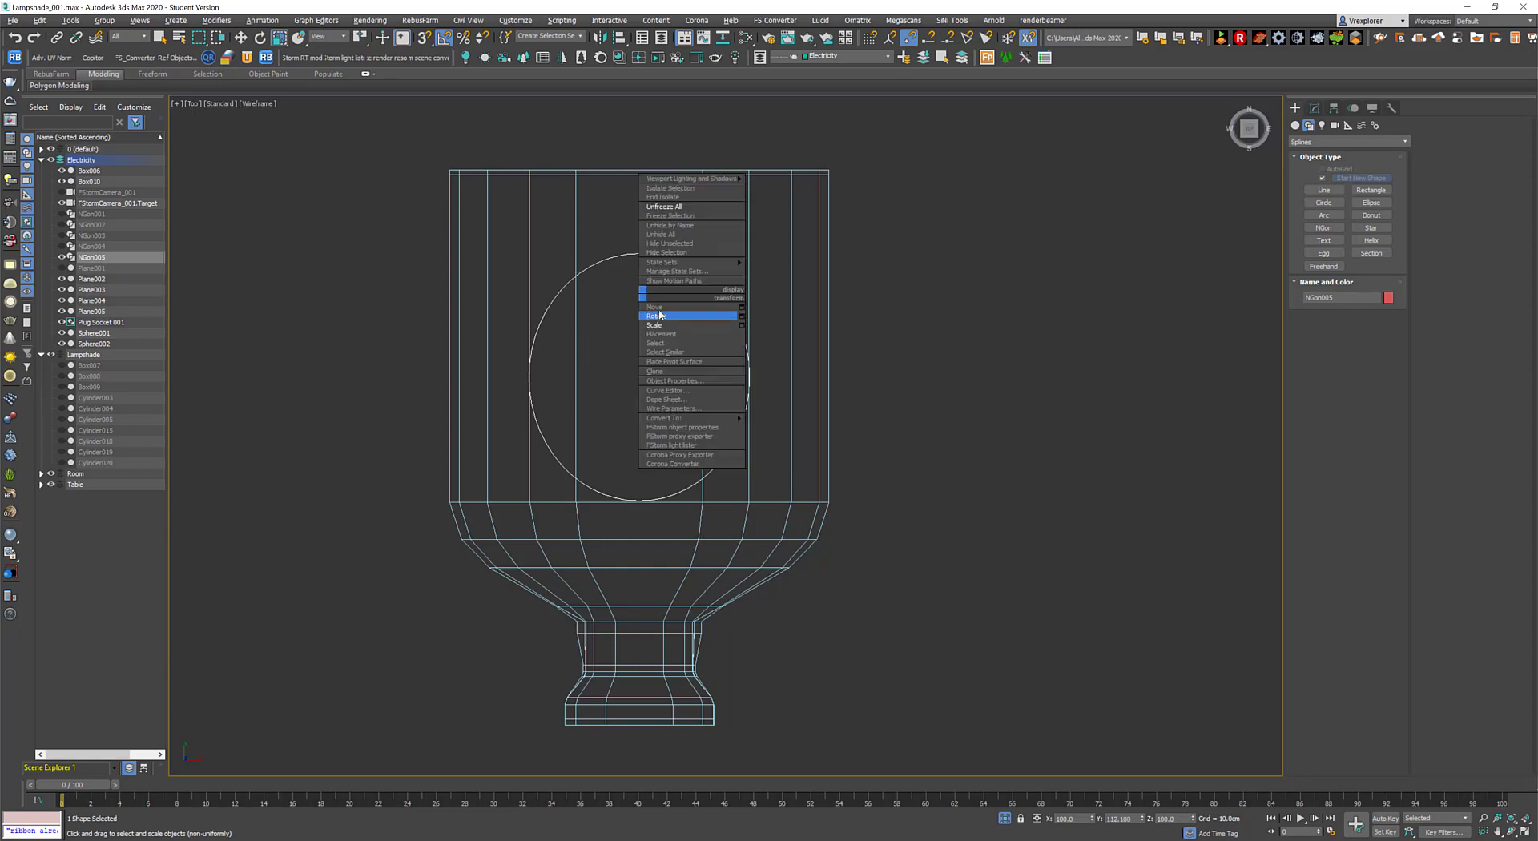
{"action": "left_click", "coordinate": [657, 312]}
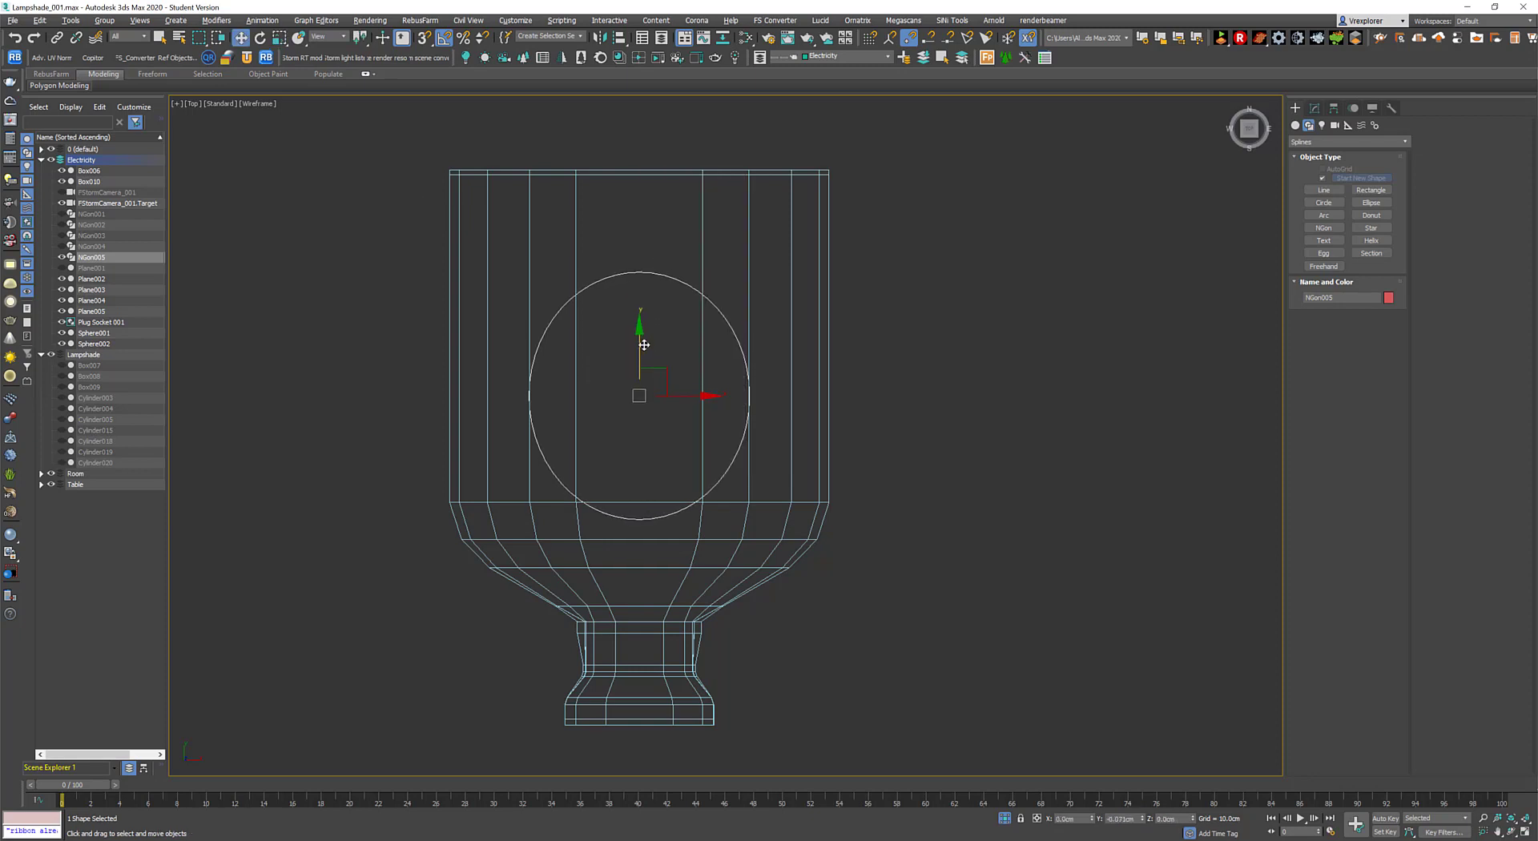
Freeze Box010 through Object Properties and move the oval lower over the body.
{"action": "left_click", "coordinate": [746, 320]}
{"action": "right_click", "coordinate": [1013, 341]}
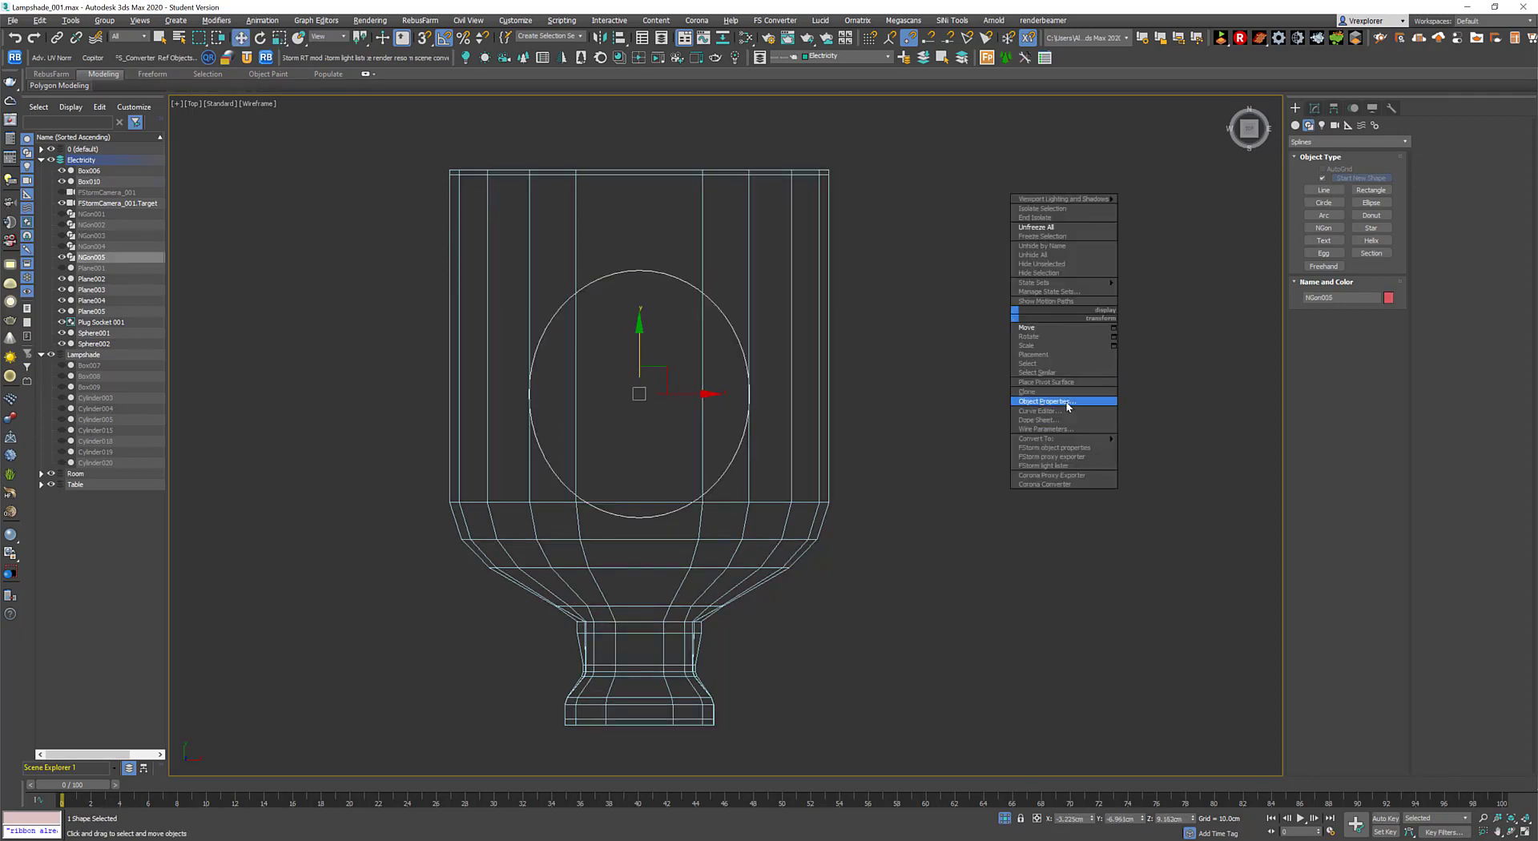
{"action": "left_click", "coordinate": [1065, 403]}
{"action": "left_click", "coordinate": [1058, 554]}
{"action": "left_click", "coordinate": [1185, 672]}
{"action": "left_click", "coordinate": [745, 361]}
{"action": "middle_click_drag", "start_coordinate": [653, 364], "coordinate": [718, 320]}
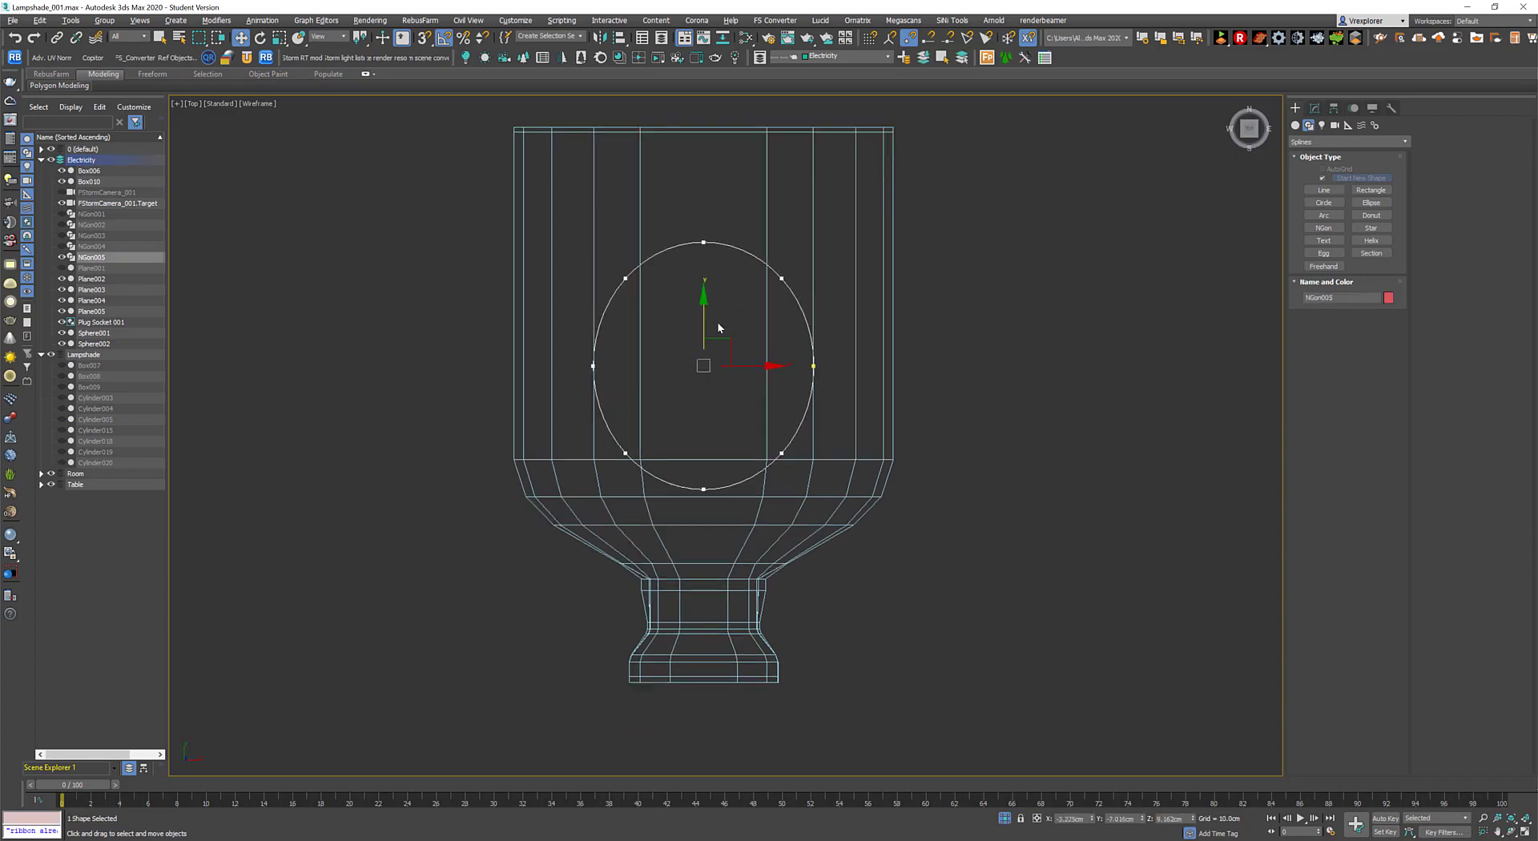
{"action": "left_click_drag", "start_coordinate": [706, 315], "coordinate": [707, 375]}
Scale the neck's top-corner vertices outward along X to widen the base.
{"action": "left_click", "coordinate": [893, 480]}
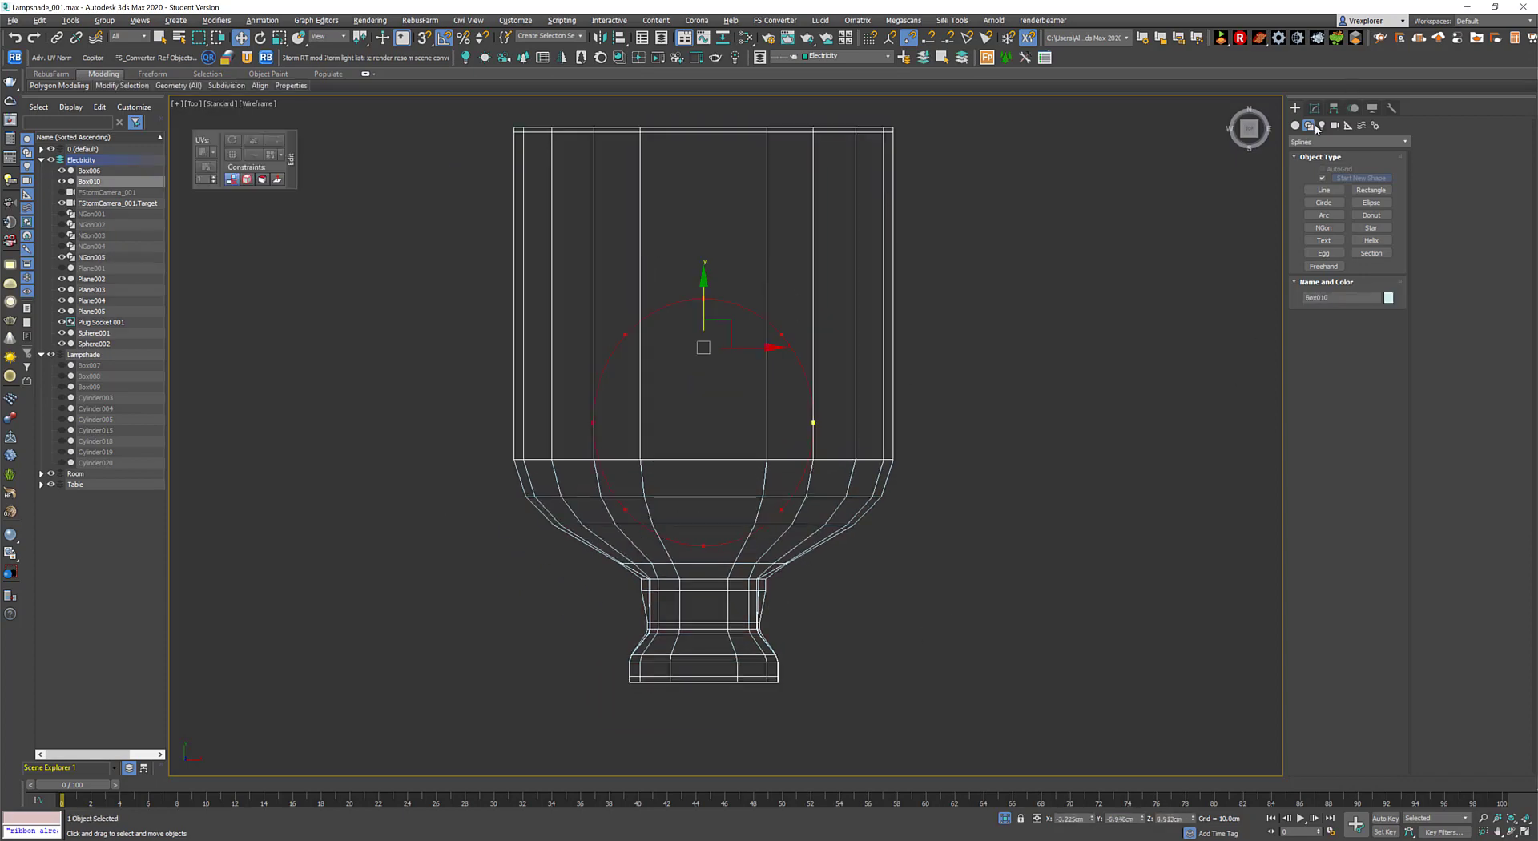
{"action": "left_click", "coordinate": [1315, 107]}
{"action": "key", "text": "1"}
{"action": "scroll", "coordinate": [825, 516], "scroll_direction": "up", "scroll_amount": 3}
{"action": "left_click_drag", "start_coordinate": [533, 517], "coordinate": [578, 553], "text": "ctrl"}
{"action": "right_click", "coordinate": [691, 490]}
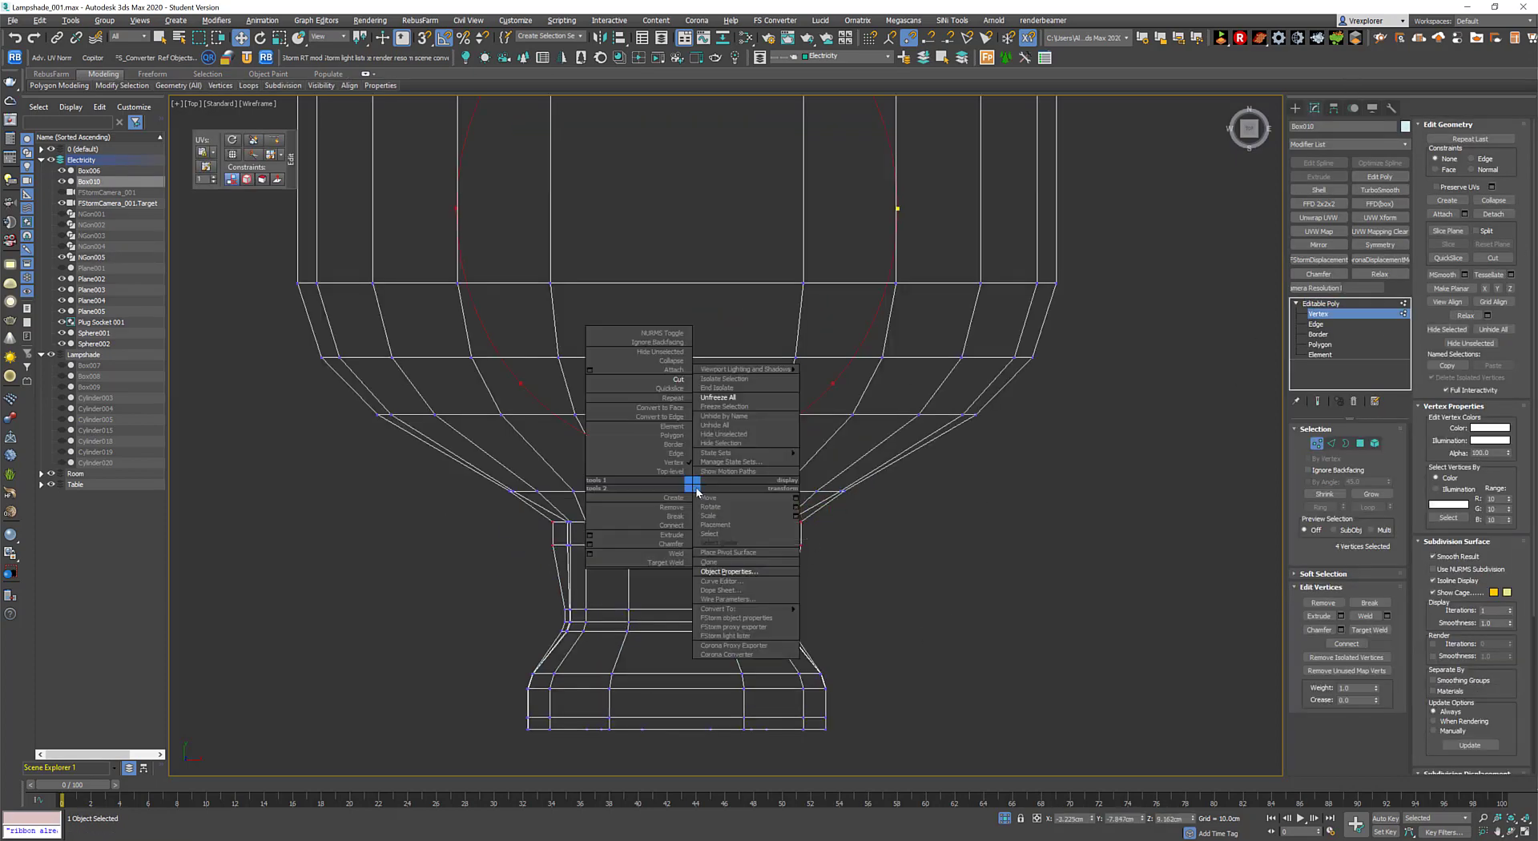
{"action": "left_click", "coordinate": [710, 525]}
{"action": "left_click_drag", "start_coordinate": [725, 533], "coordinate": [762, 522]}
{"action": "scroll", "coordinate": [564, 520], "scroll_direction": "up", "scroll_amount": 3}
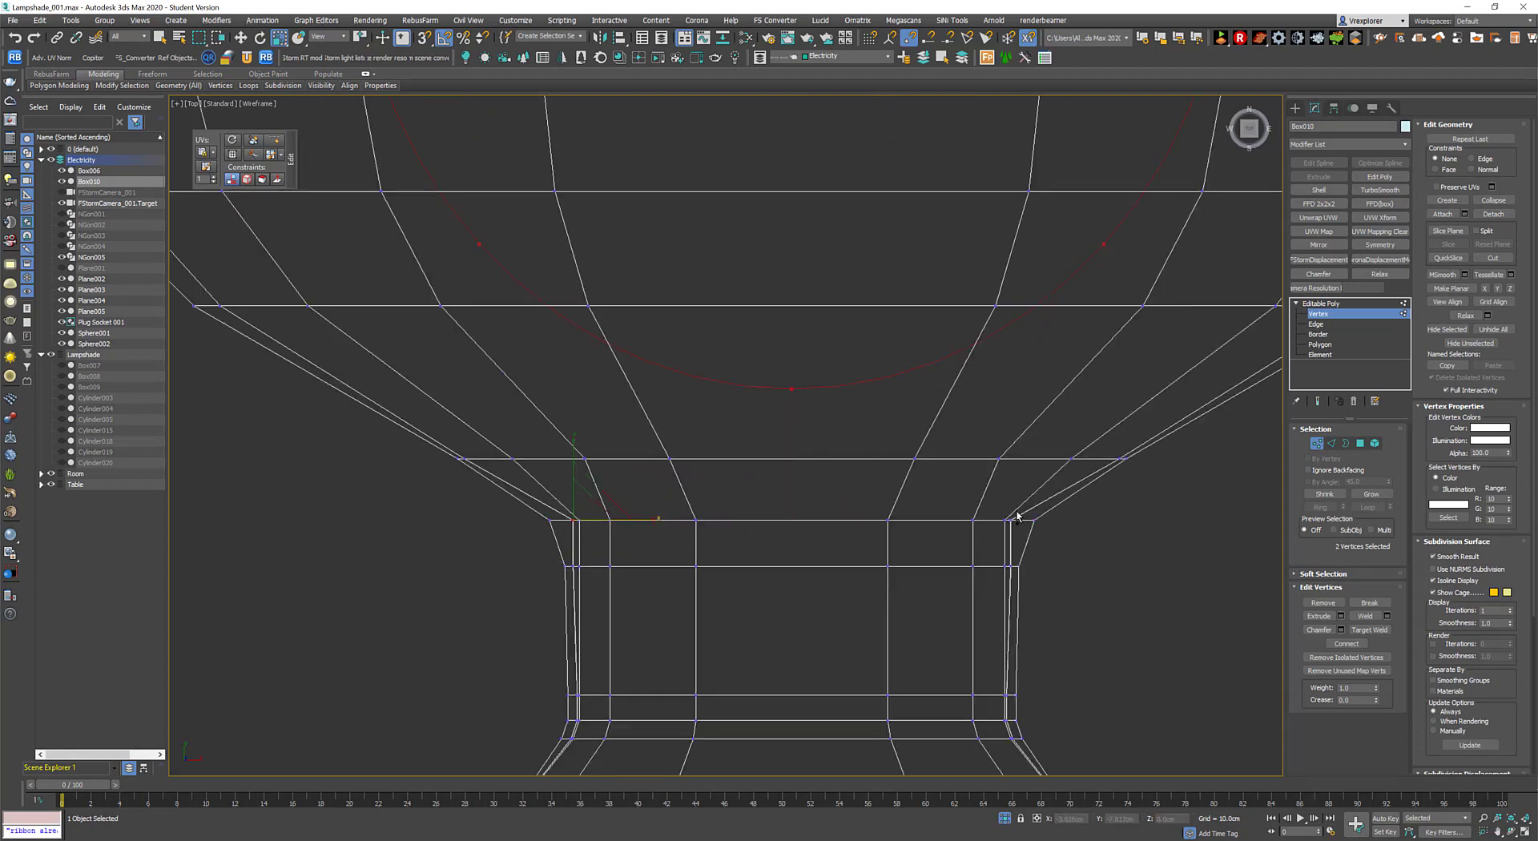
{"action": "left_click_drag", "start_coordinate": [859, 517], "coordinate": [865, 519]}
Check the smoothed body shaded with edges, then select Box010 for edge editing.
{"action": "middle_click_drag", "start_coordinate": [871, 518], "coordinate": [811, 227], "text": "alt"}
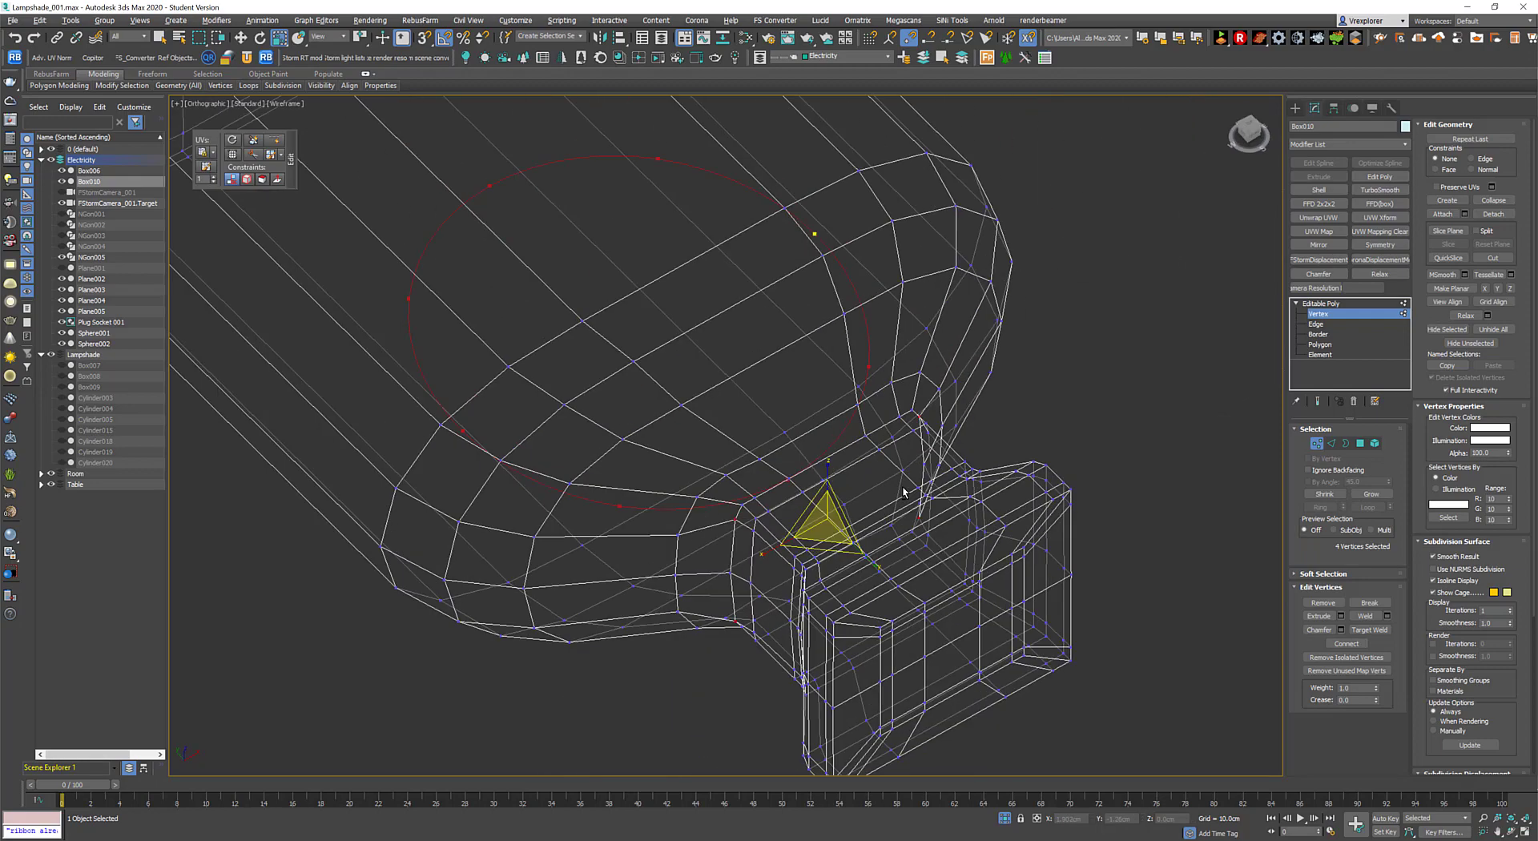
{"action": "key", "text": "F3"}
{"action": "left_click", "coordinate": [1382, 190]}
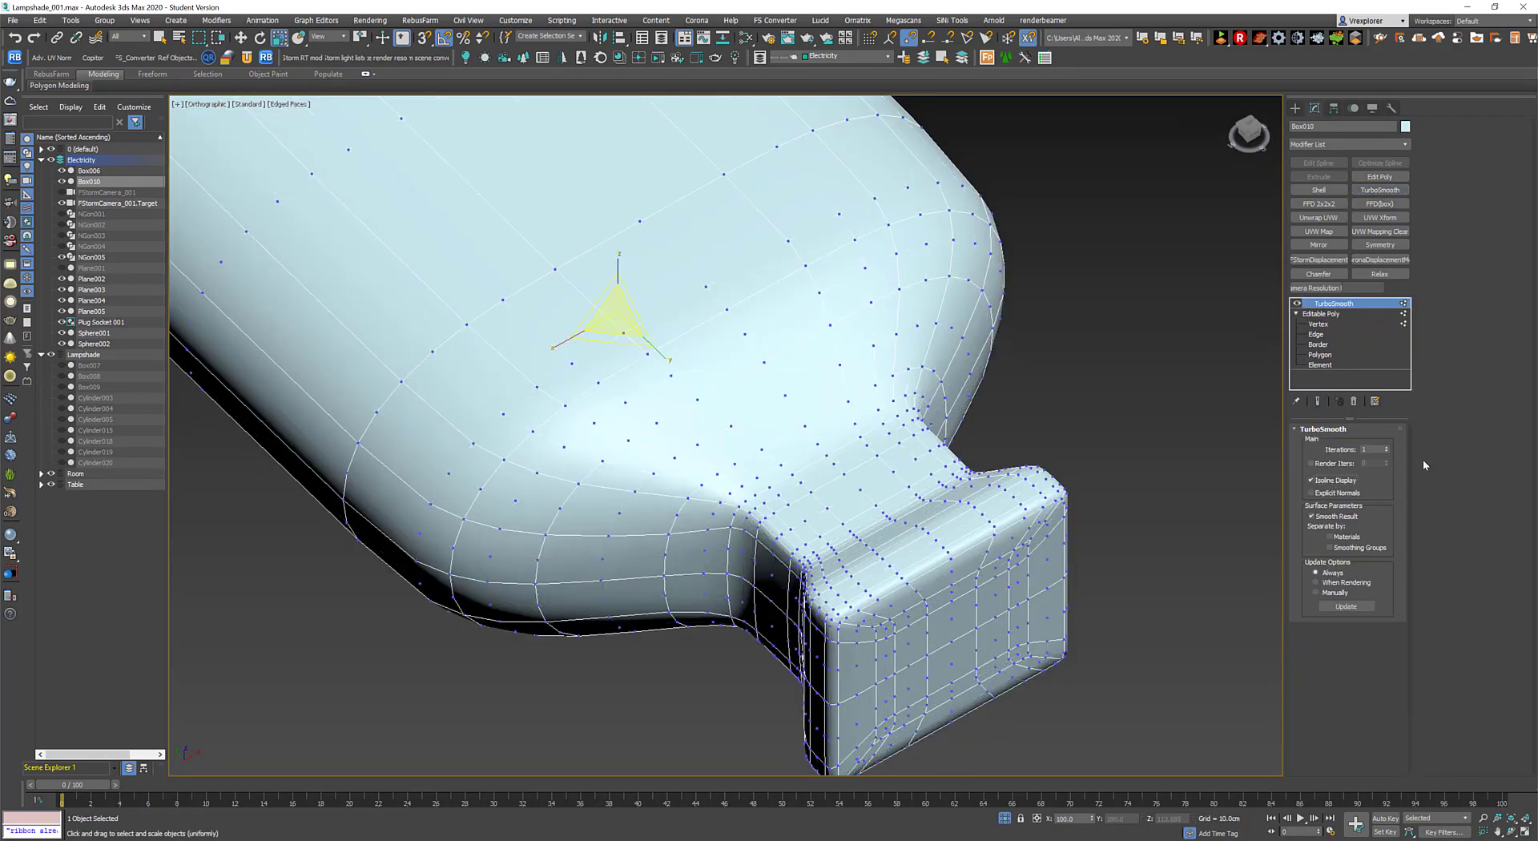
{"action": "left_click", "coordinate": [1137, 485]}
{"action": "left_click", "coordinate": [909, 515]}
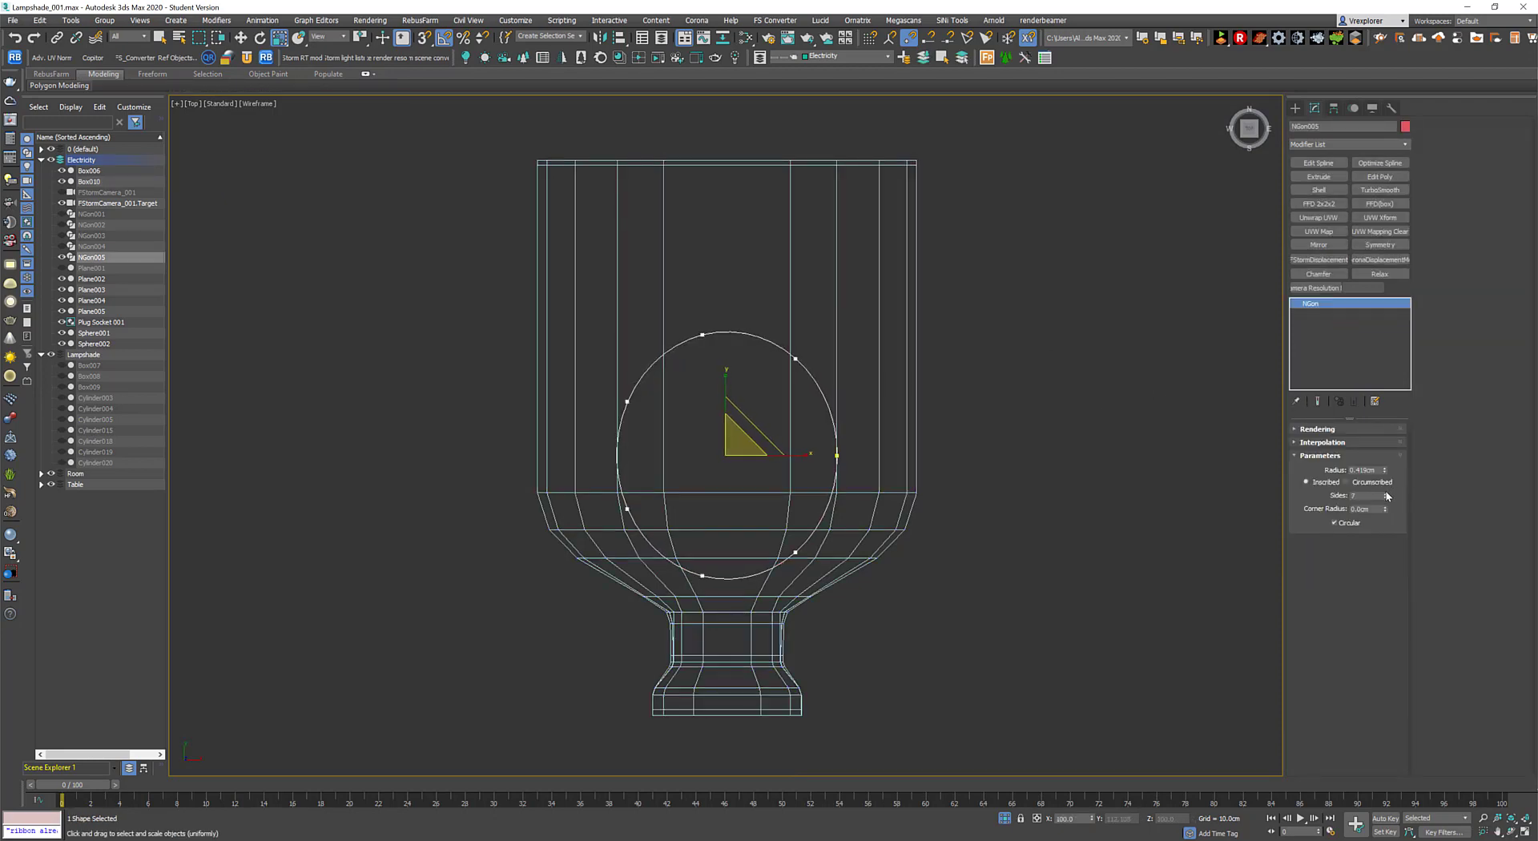
{"action": "left_click", "coordinate": [837, 364]}
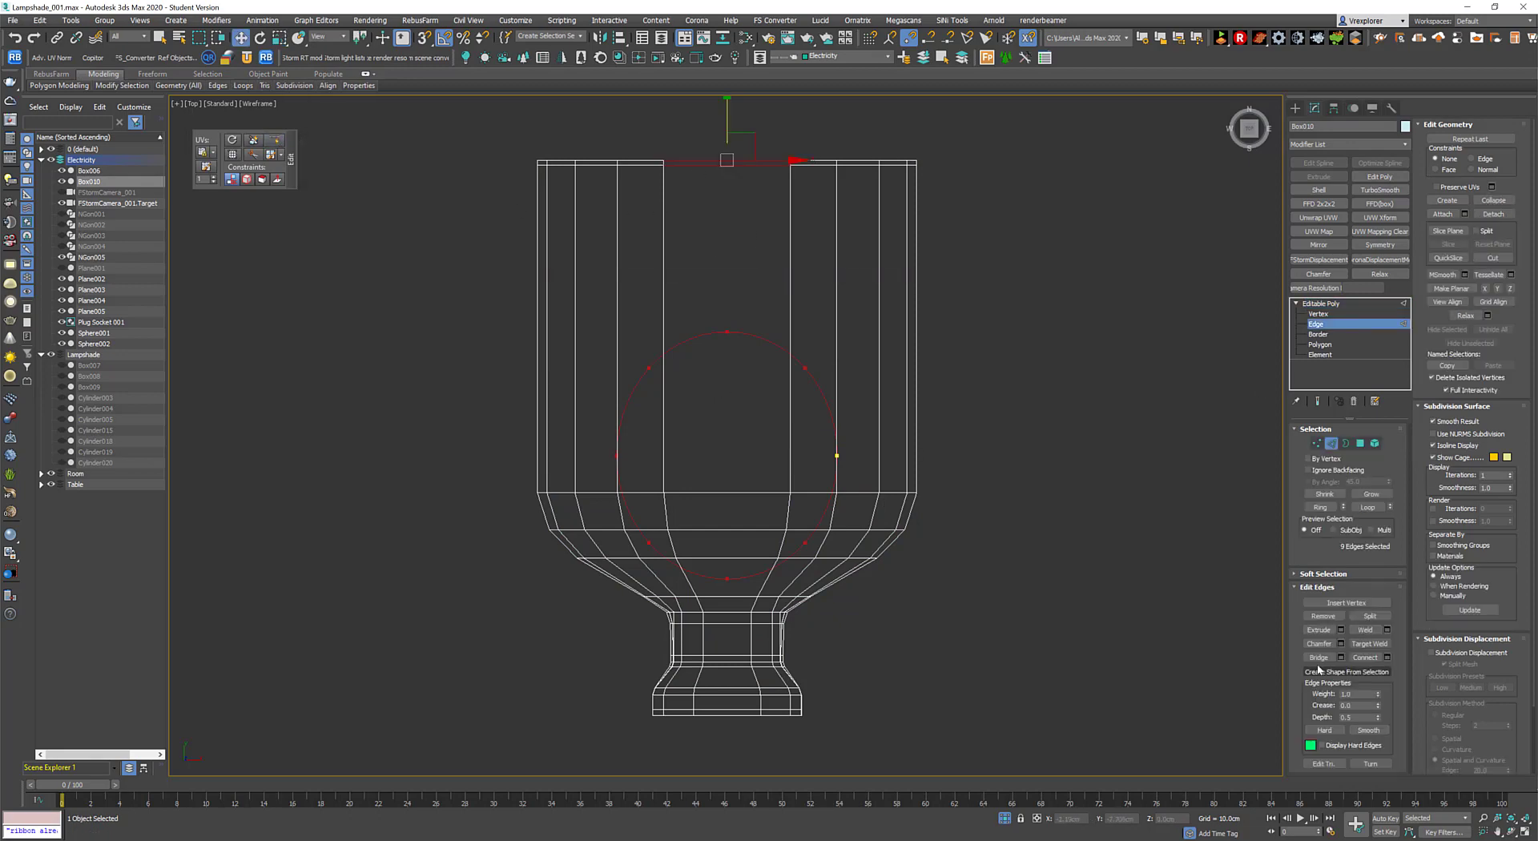
Grow and clear the edge loops, then cut a new edge starting at a vertex on the oval.
{"action": "right_click", "coordinate": [1111, 398]}
{"action": "left_click", "coordinate": [1016, 450]}
{"action": "left_click", "coordinate": [1037, 433]}
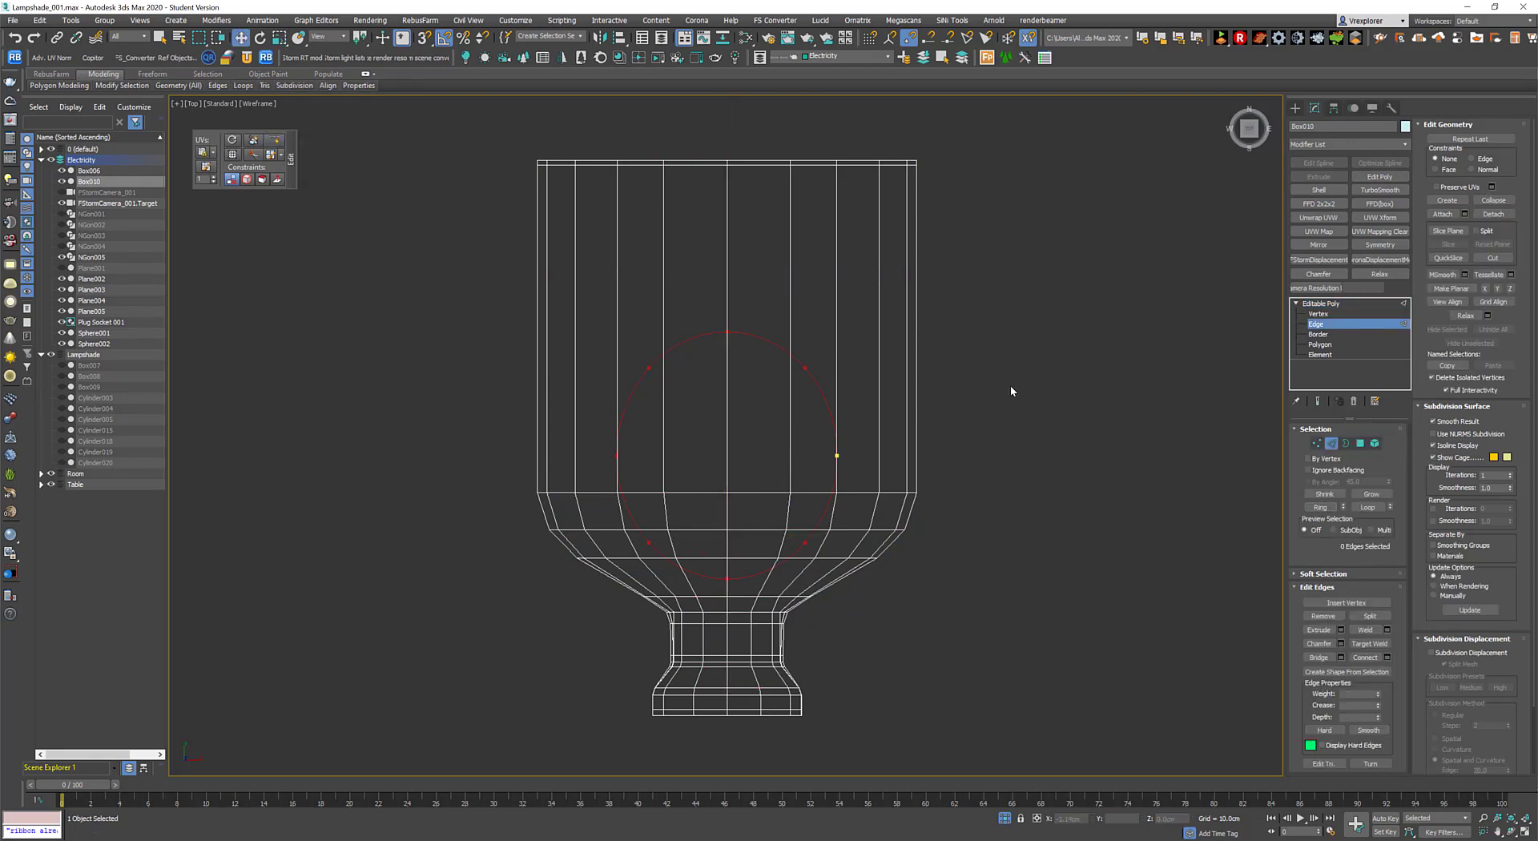
{"action": "scroll", "coordinate": [849, 521], "scroll_direction": "up", "scroll_amount": 2}
{"action": "key", "text": "1"}
{"action": "right_click", "coordinate": [1040, 328]}
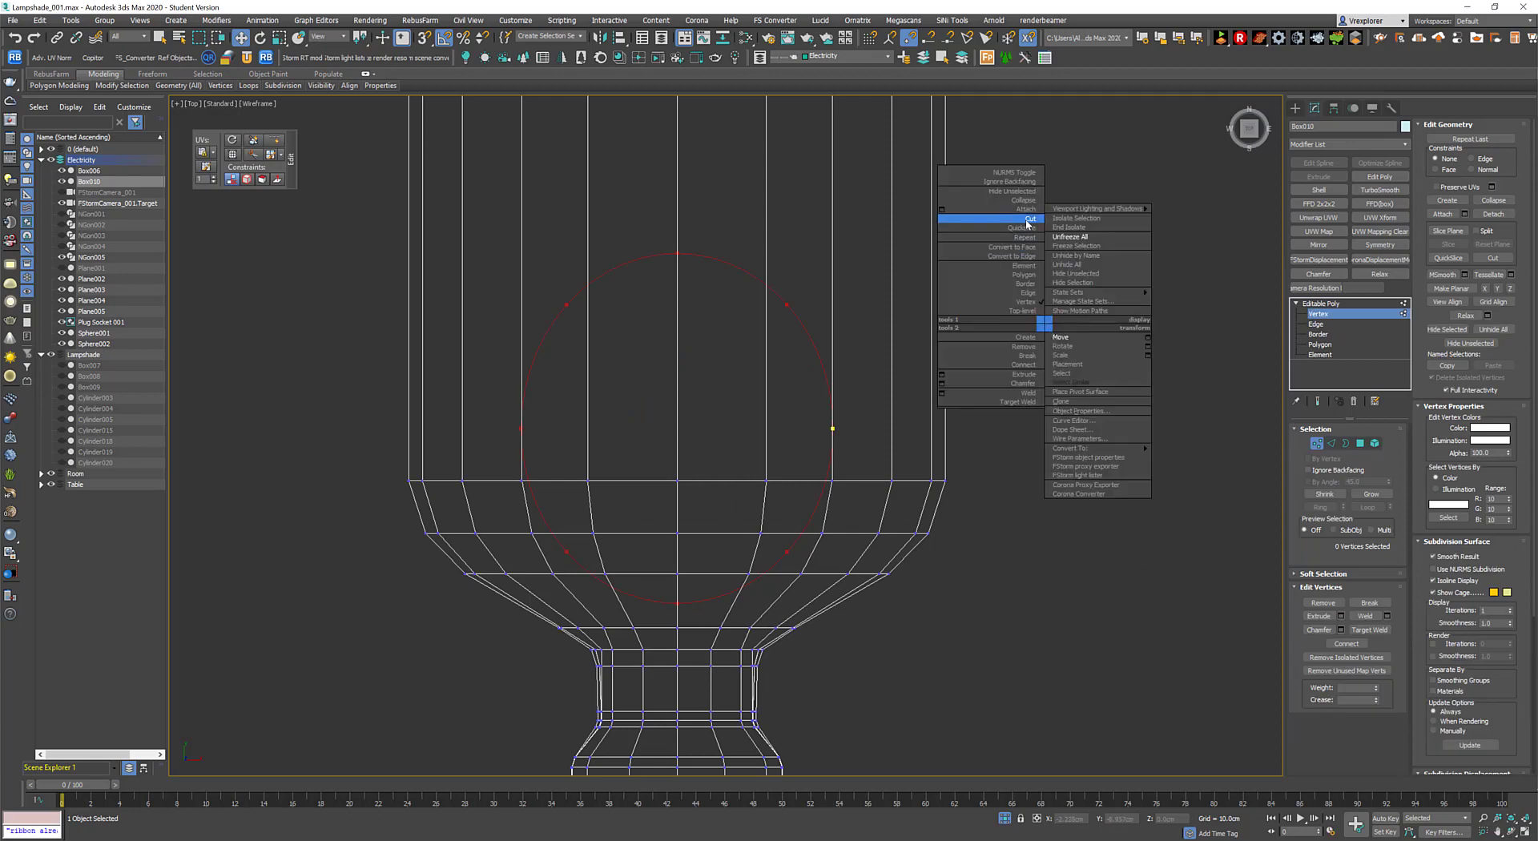
{"action": "left_click", "coordinate": [1026, 222]}
{"action": "left_click", "coordinate": [833, 417]}
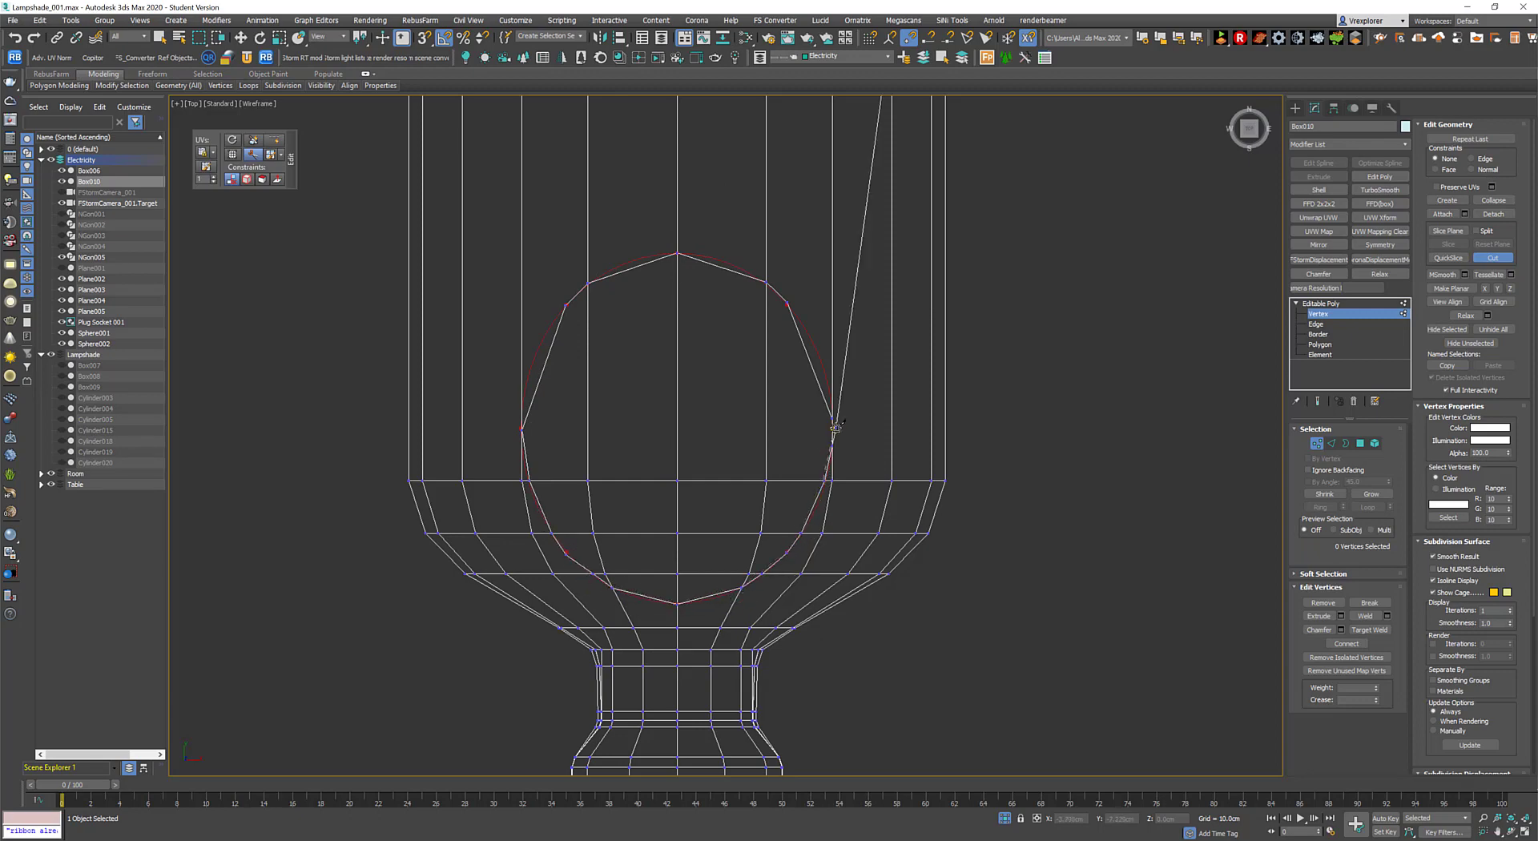
Move a vertex onto the oval outline, then switch to Top view with vertex snapping on.
{"action": "key", "text": "w"}
{"action": "scroll", "coordinate": [954, 465], "scroll_direction": "up", "scroll_amount": 3}
{"action": "right_click", "coordinate": [921, 427]}
{"action": "left_click", "coordinate": [867, 422]}
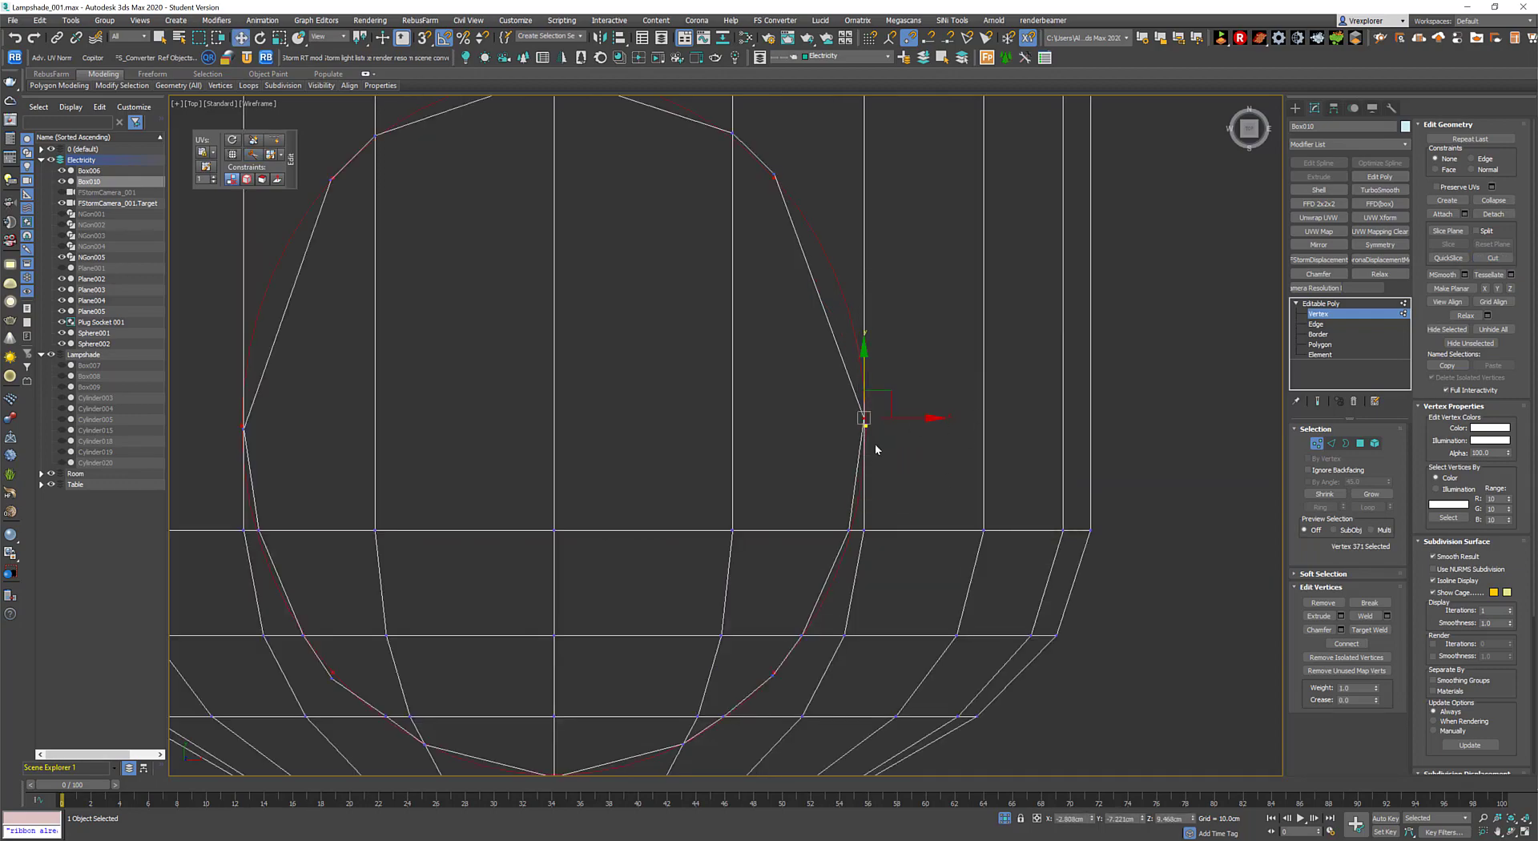
{"action": "middle_click_drag", "start_coordinate": [873, 440], "coordinate": [854, 437], "text": "alt"}
{"action": "key", "text": "t"}
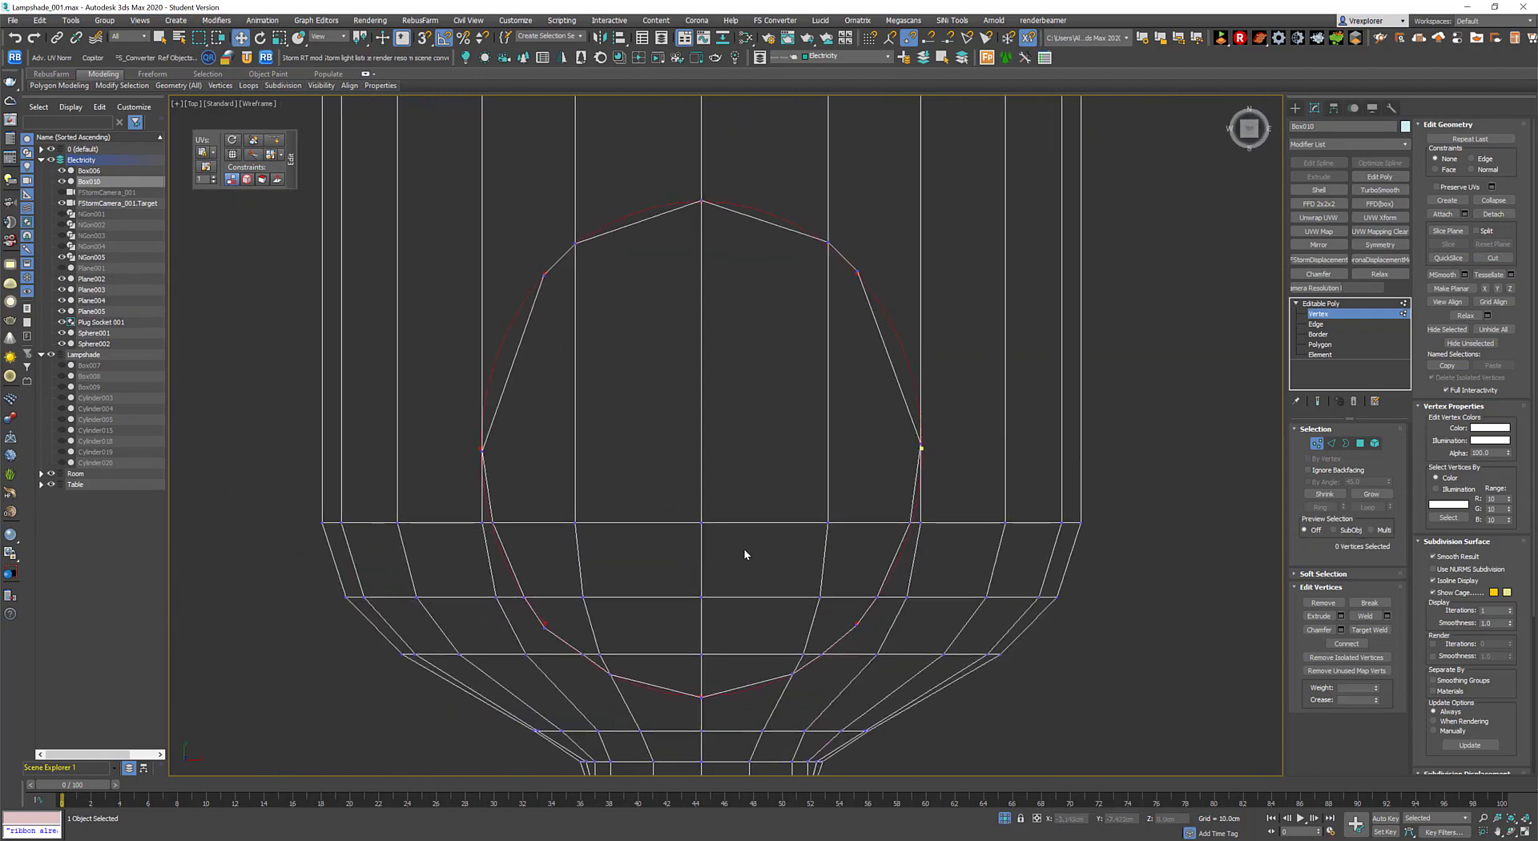
{"action": "left_click_drag", "start_coordinate": [482, 451], "coordinate": [497, 440]}
{"action": "key", "text": "s"}
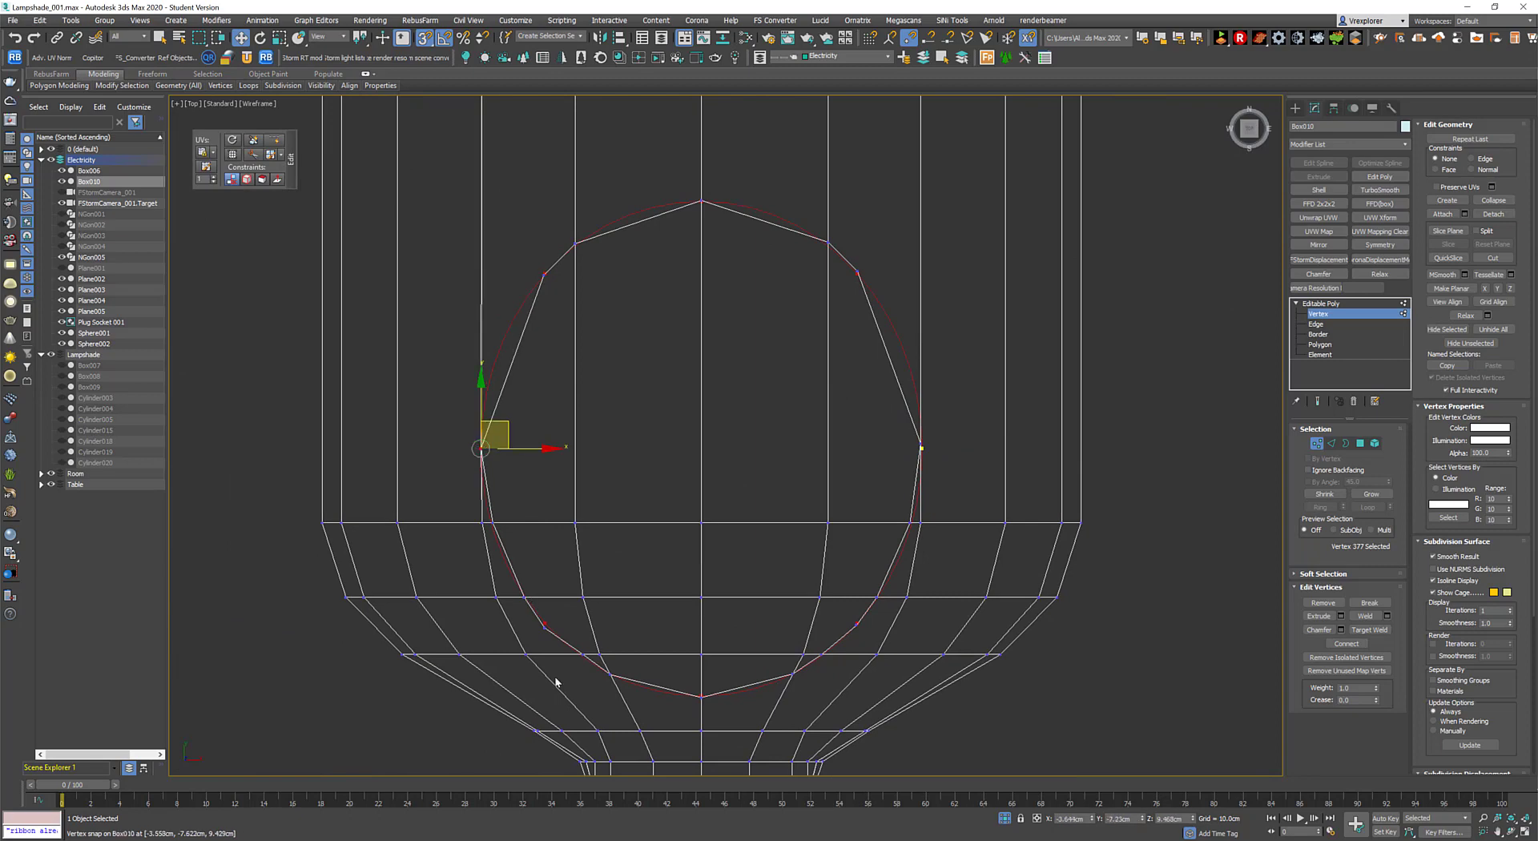
Select the two matching side vertices of the face loop.
{"action": "left_click", "coordinate": [542, 628]}
{"action": "scroll", "coordinate": [697, 549], "scroll_direction": "up", "scroll_amount": 4}
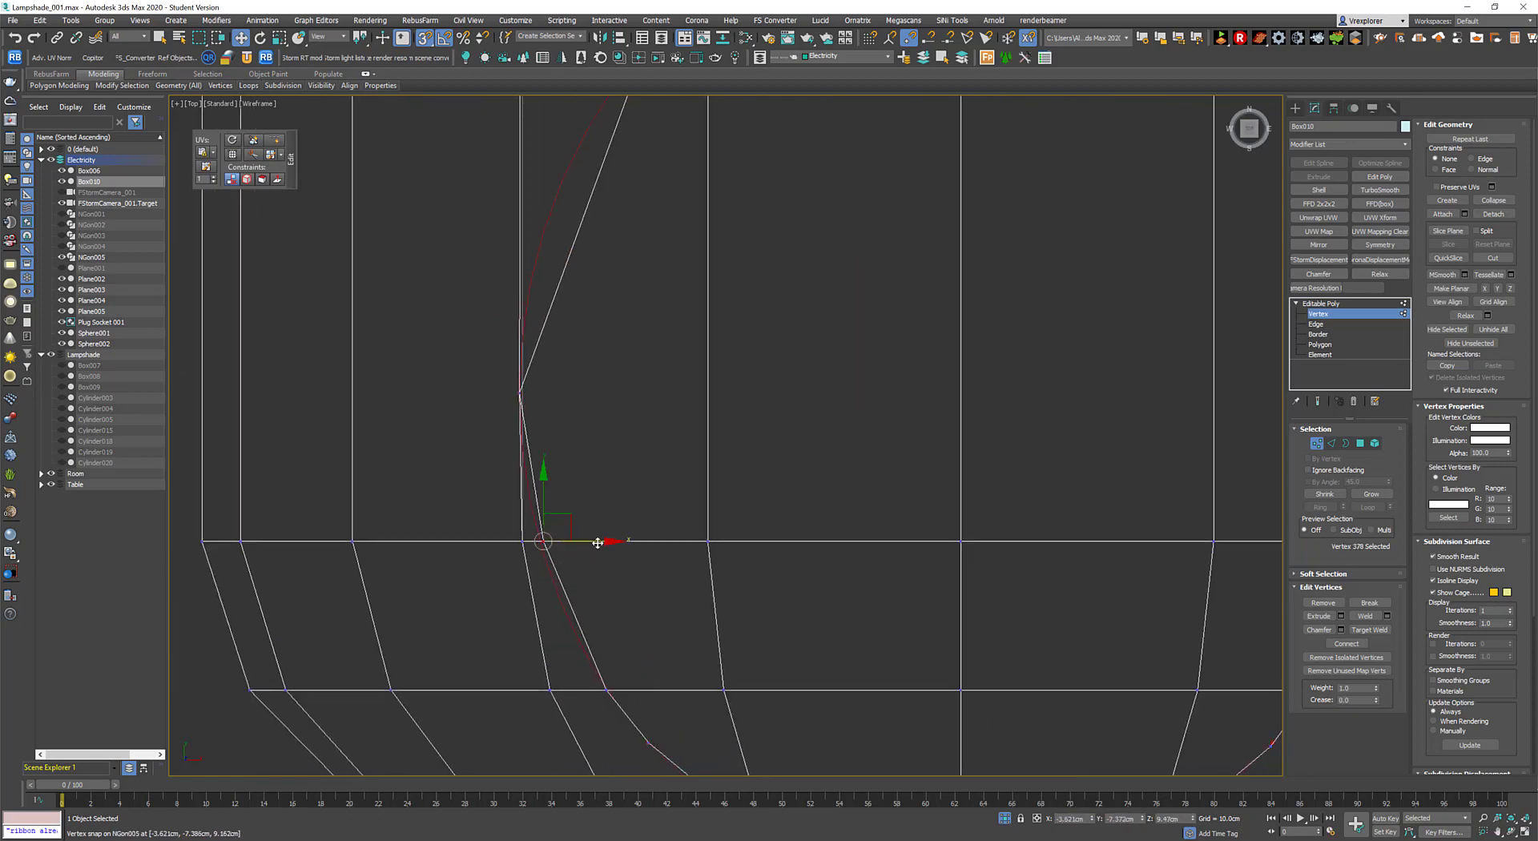
{"action": "scroll", "coordinate": [886, 577], "scroll_direction": "down", "scroll_amount": 3}
{"action": "scroll", "coordinate": [887, 577], "scroll_direction": "up", "scroll_amount": 2}
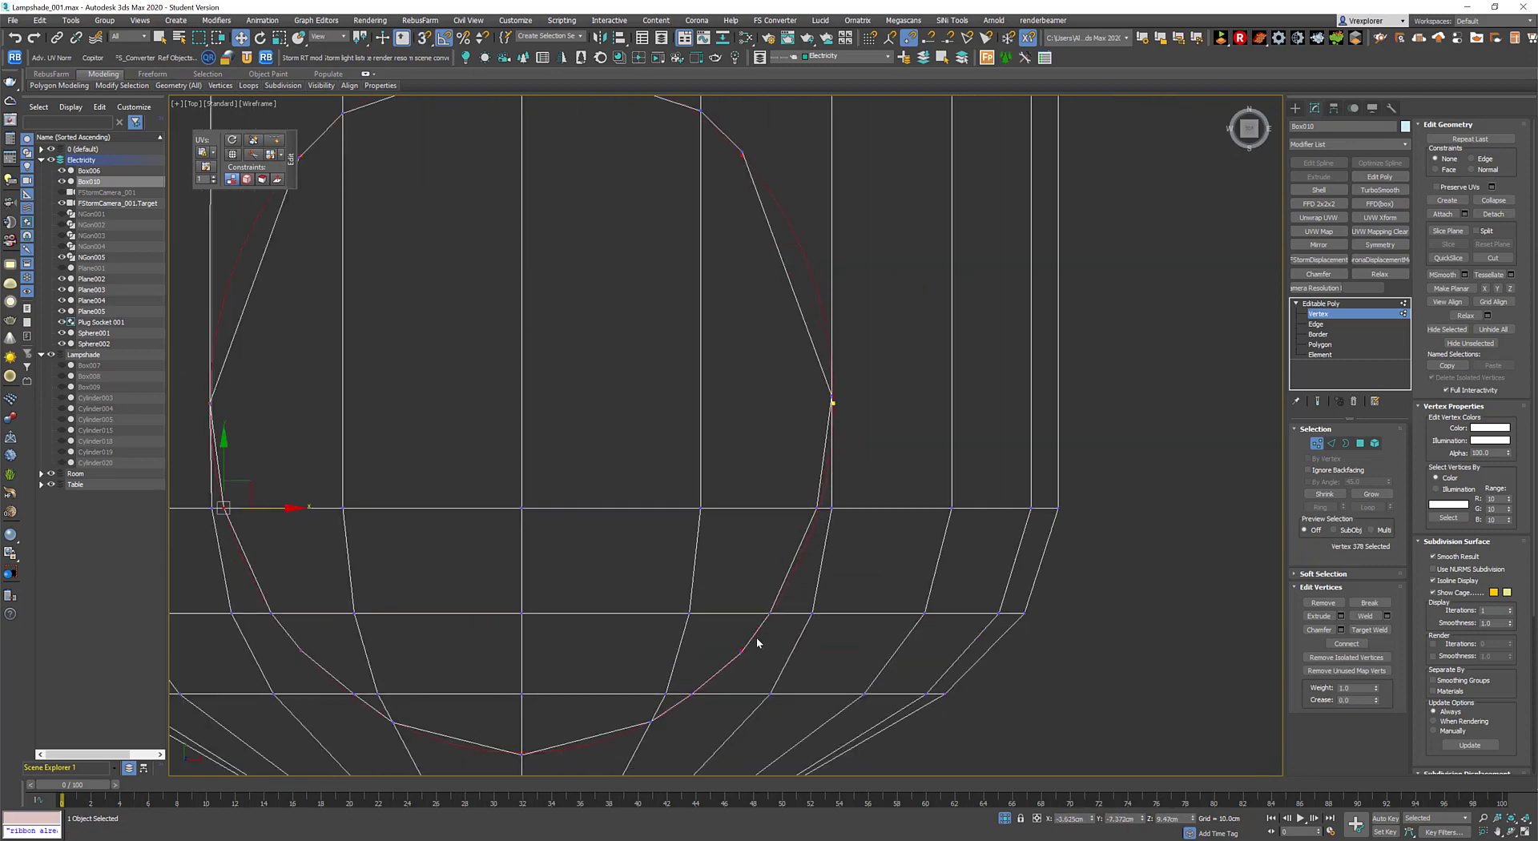
{"action": "scroll", "coordinate": [796, 655], "scroll_direction": "up", "scroll_amount": 1}
{"action": "key", "text": "s"}
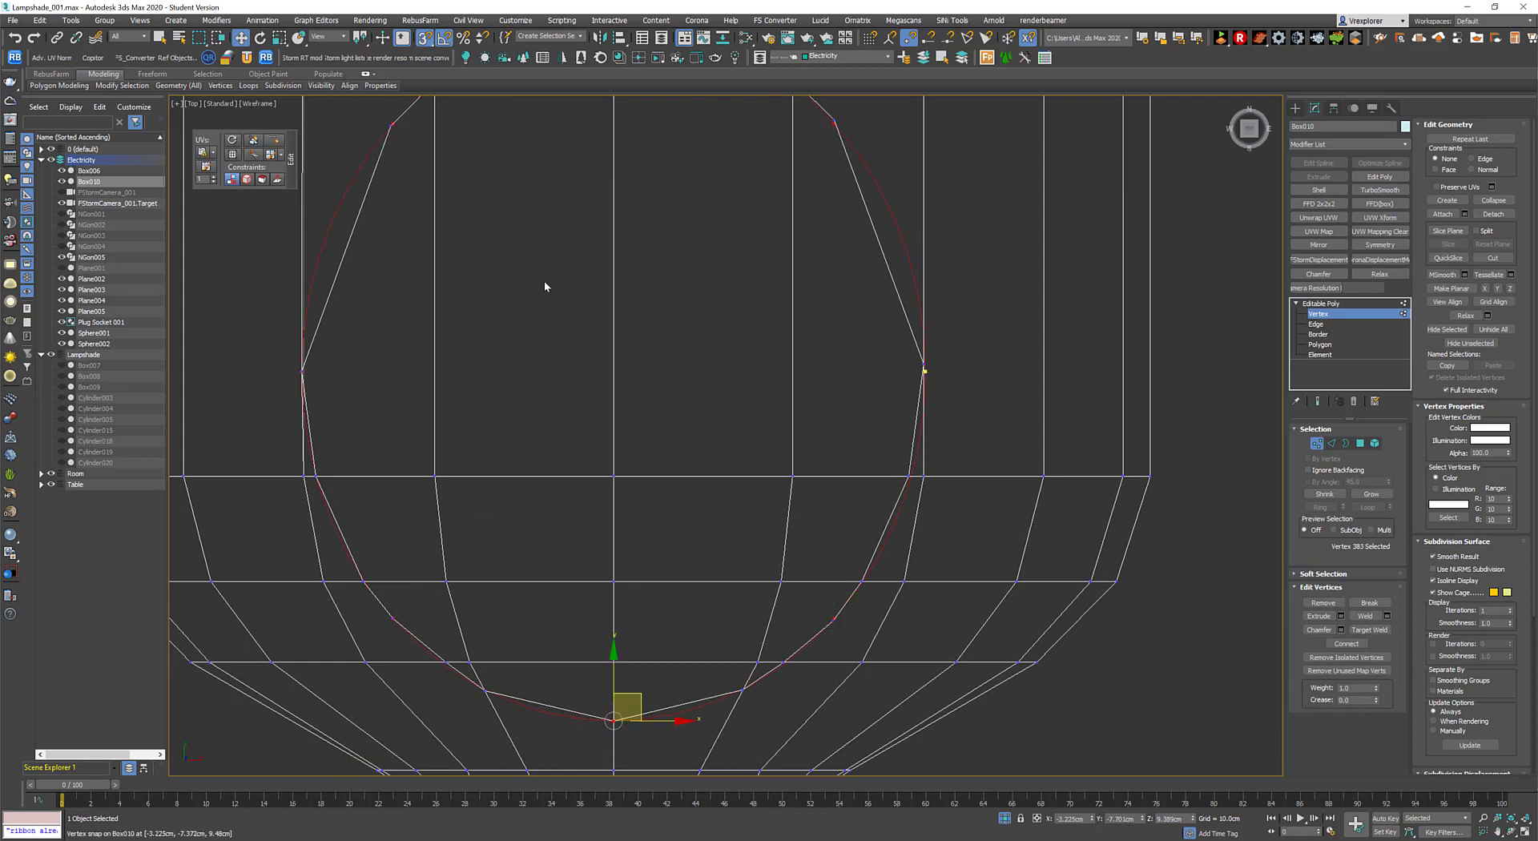
{"action": "scroll", "coordinate": [631, 697], "scroll_direction": "down", "scroll_amount": 2}
{"action": "left_click_drag", "start_coordinate": [840, 202], "coordinate": [754, 308]}
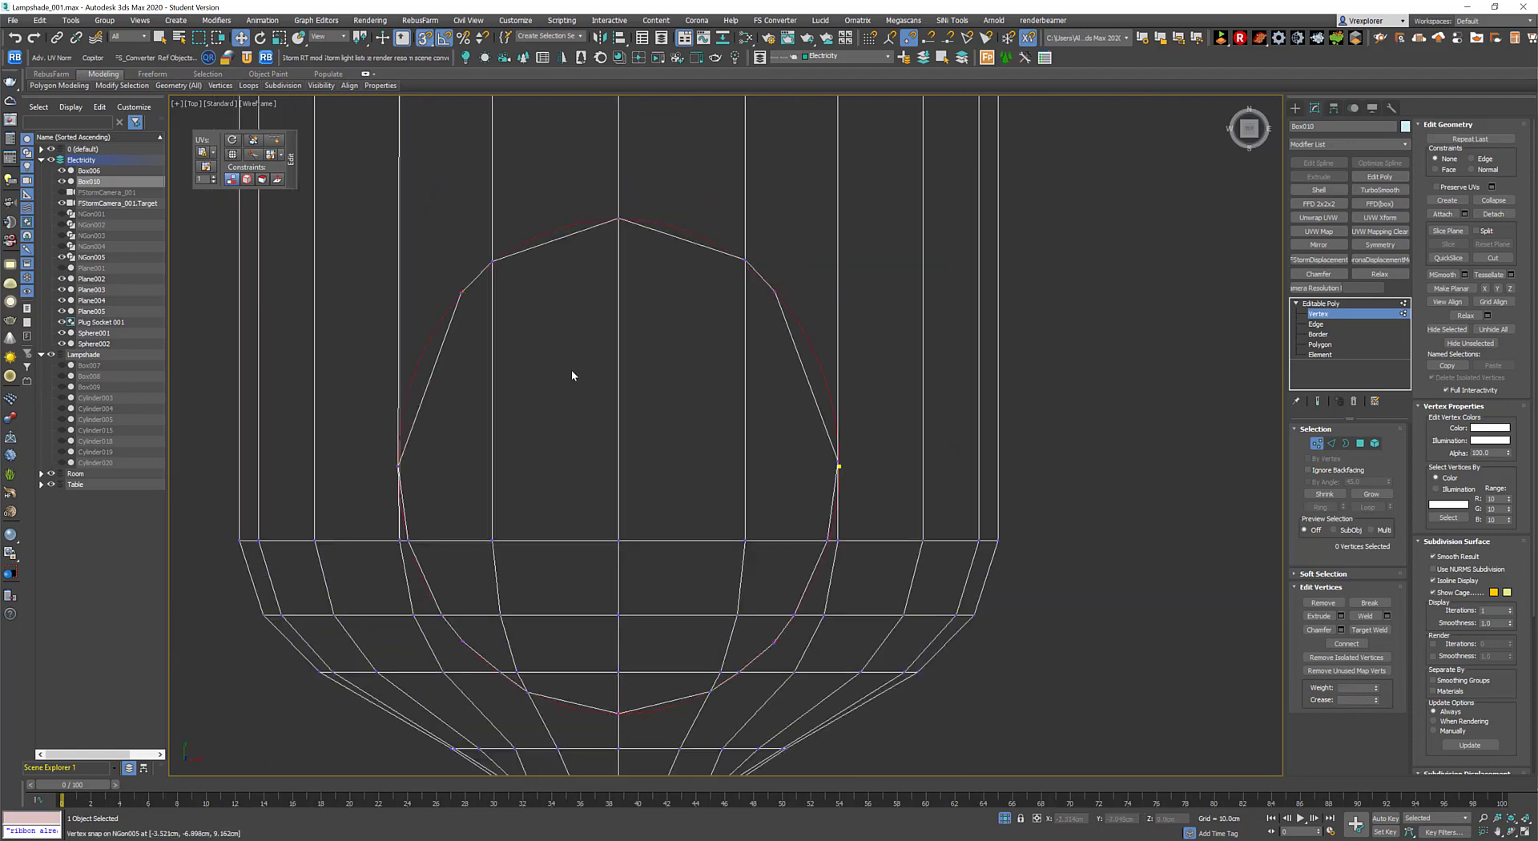
{"action": "left_click_drag", "start_coordinate": [448, 277], "coordinate": [789, 308]}
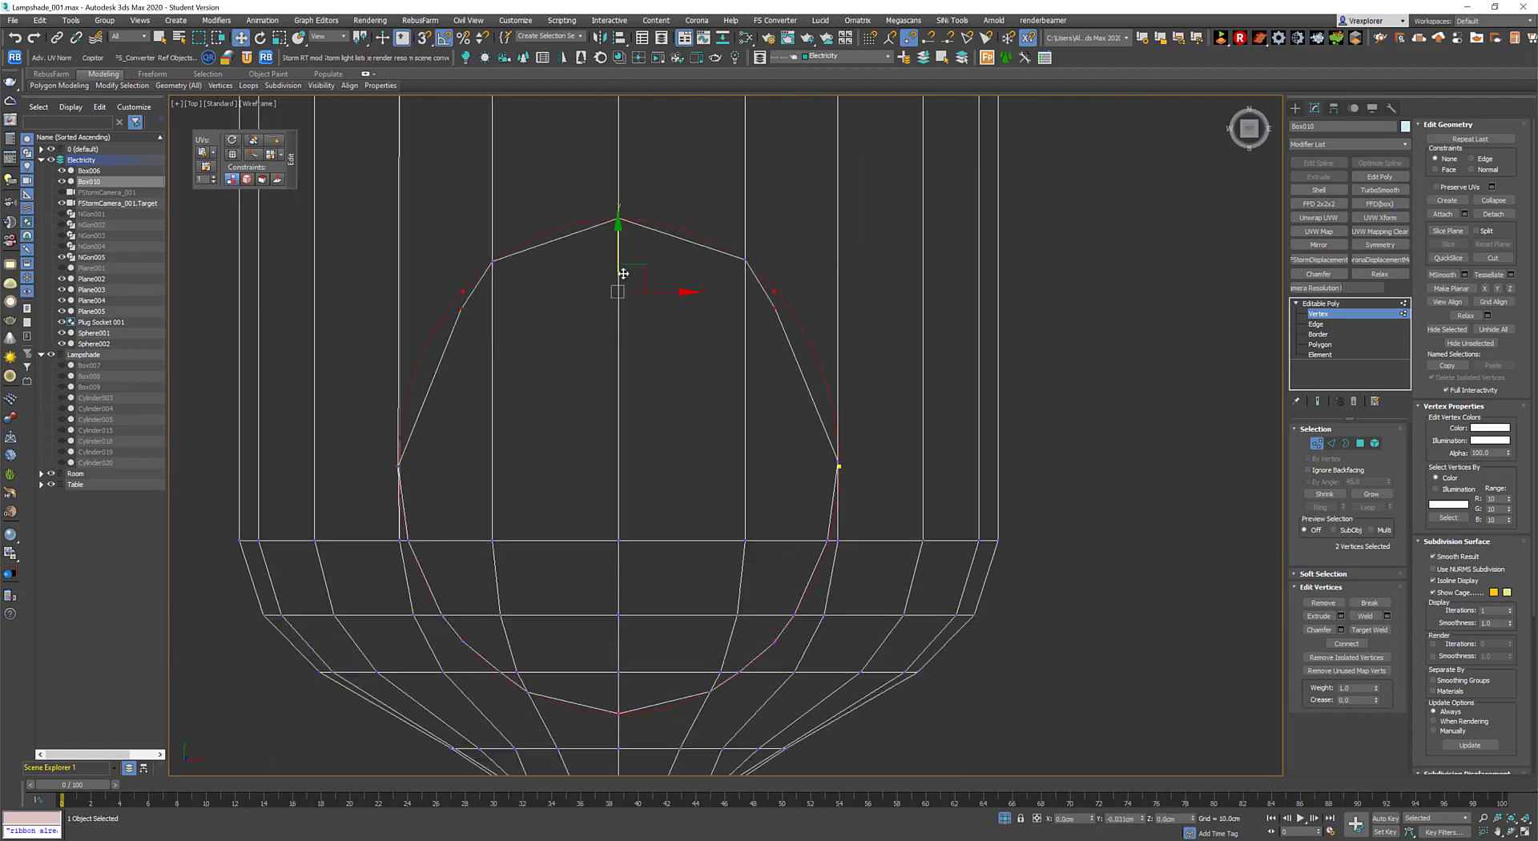
Move the two side vertices down and scale them outward onto the circle, then view shaded.
{"action": "mouse_move", "coordinate": [618, 291]}
{"action": "left_mouse_down"}
{"action": "mouse_move", "coordinate": [618, 353]}
{"action": "mouse_move", "coordinate": [697, 353]}
{"action": "left_mouse_up"}
{"action": "key", "text": "r"}
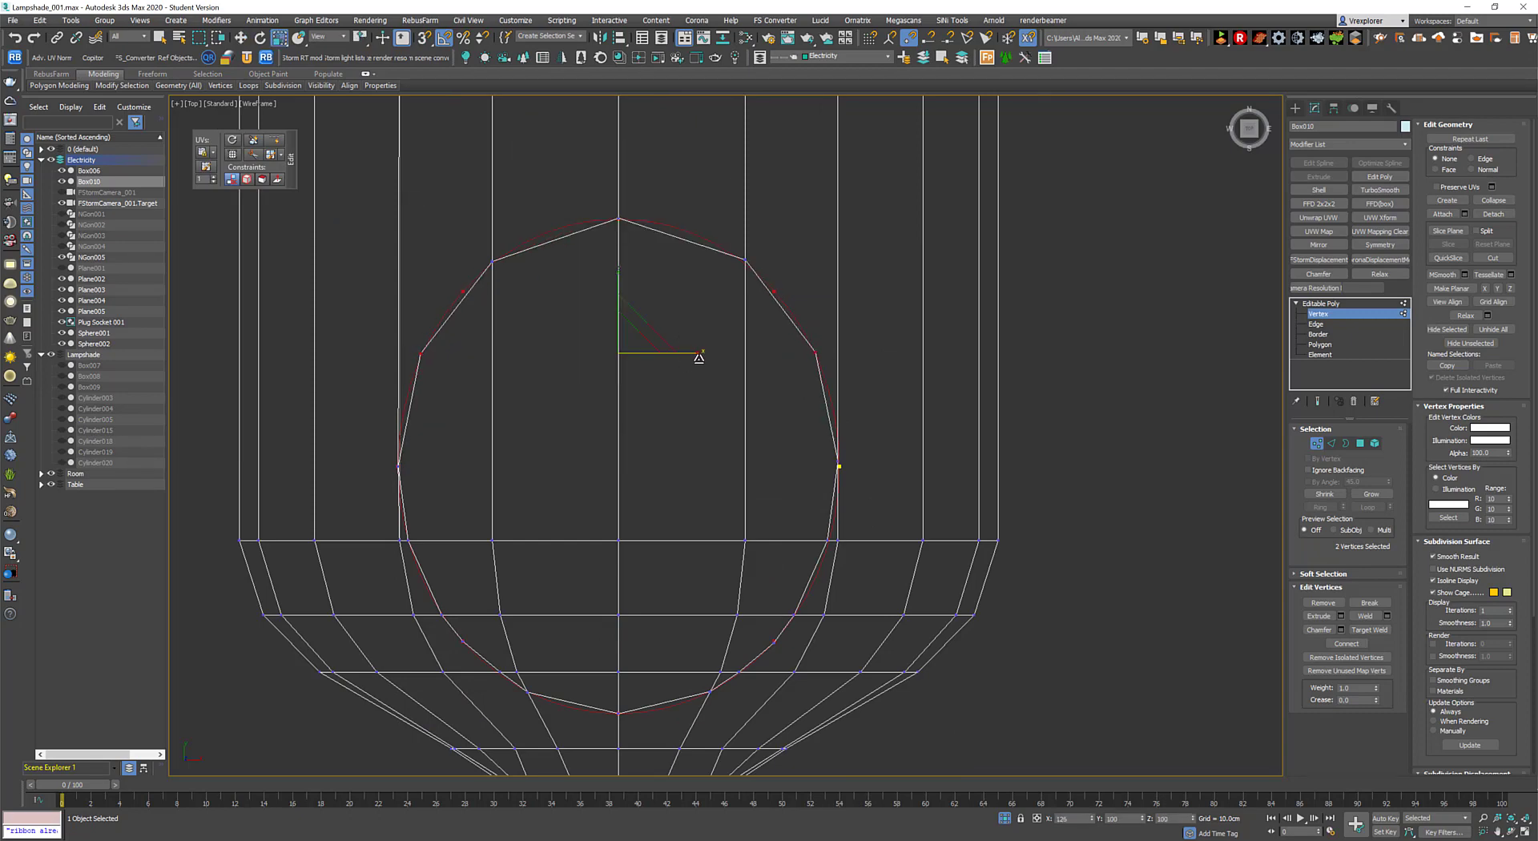
{"action": "middle_click_drag", "start_coordinate": [630, 460], "coordinate": [642, 420]}
{"action": "right_click", "coordinate": [624, 366]}
{"action": "left_click", "coordinate": [626, 367]}
{"action": "scroll", "coordinate": [858, 427], "scroll_direction": "up", "scroll_amount": 5}
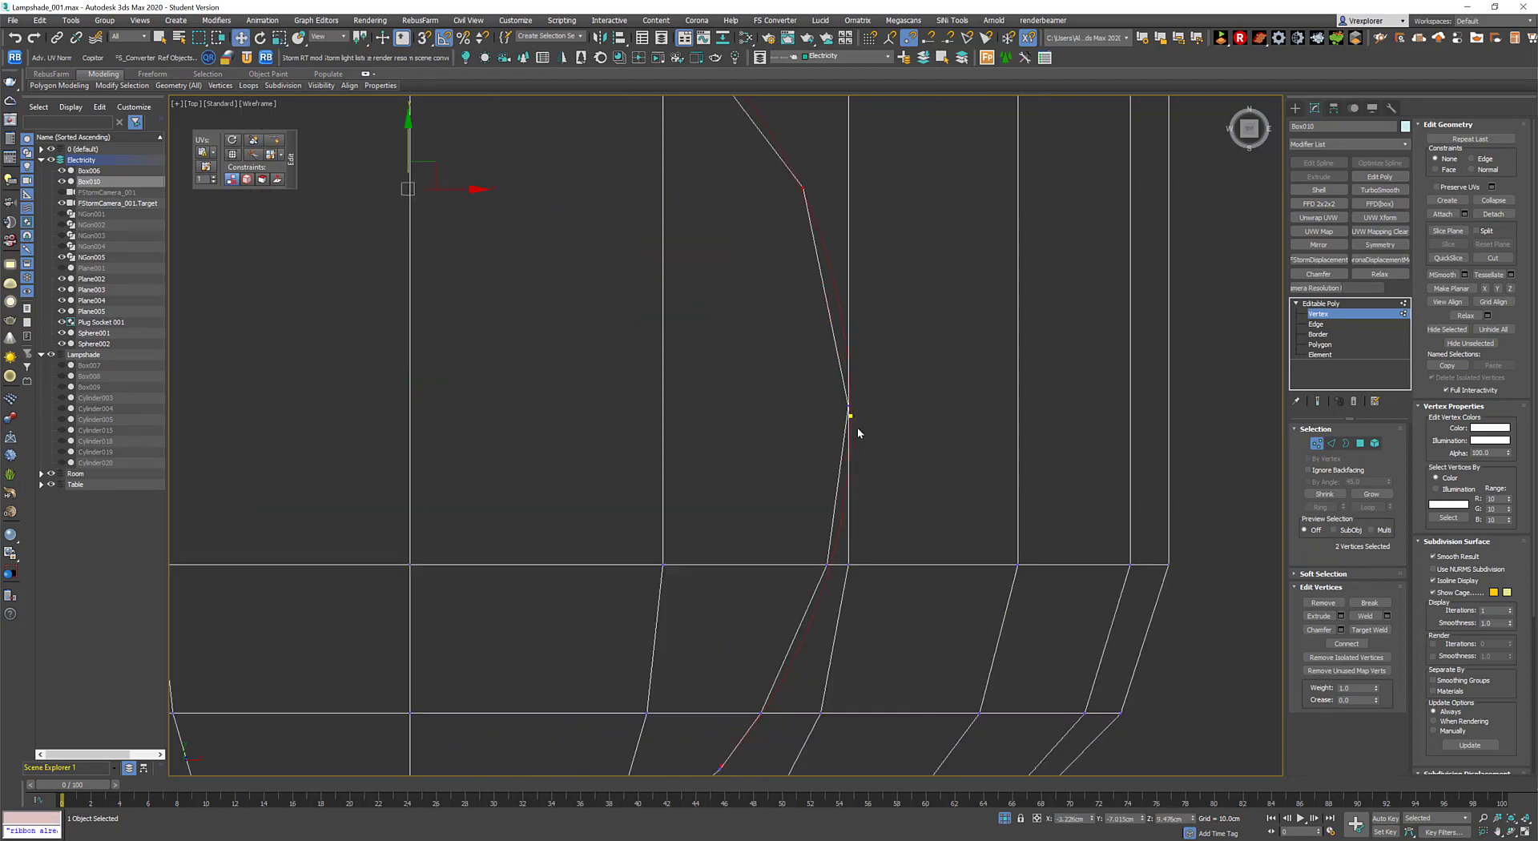
{"action": "scroll", "coordinate": [857, 426], "scroll_direction": "down", "scroll_amount": 5}
{"action": "middle_click_drag", "start_coordinate": [839, 416], "coordinate": [1095, 459], "text": "alt"}
{"action": "key", "text": "F3"}
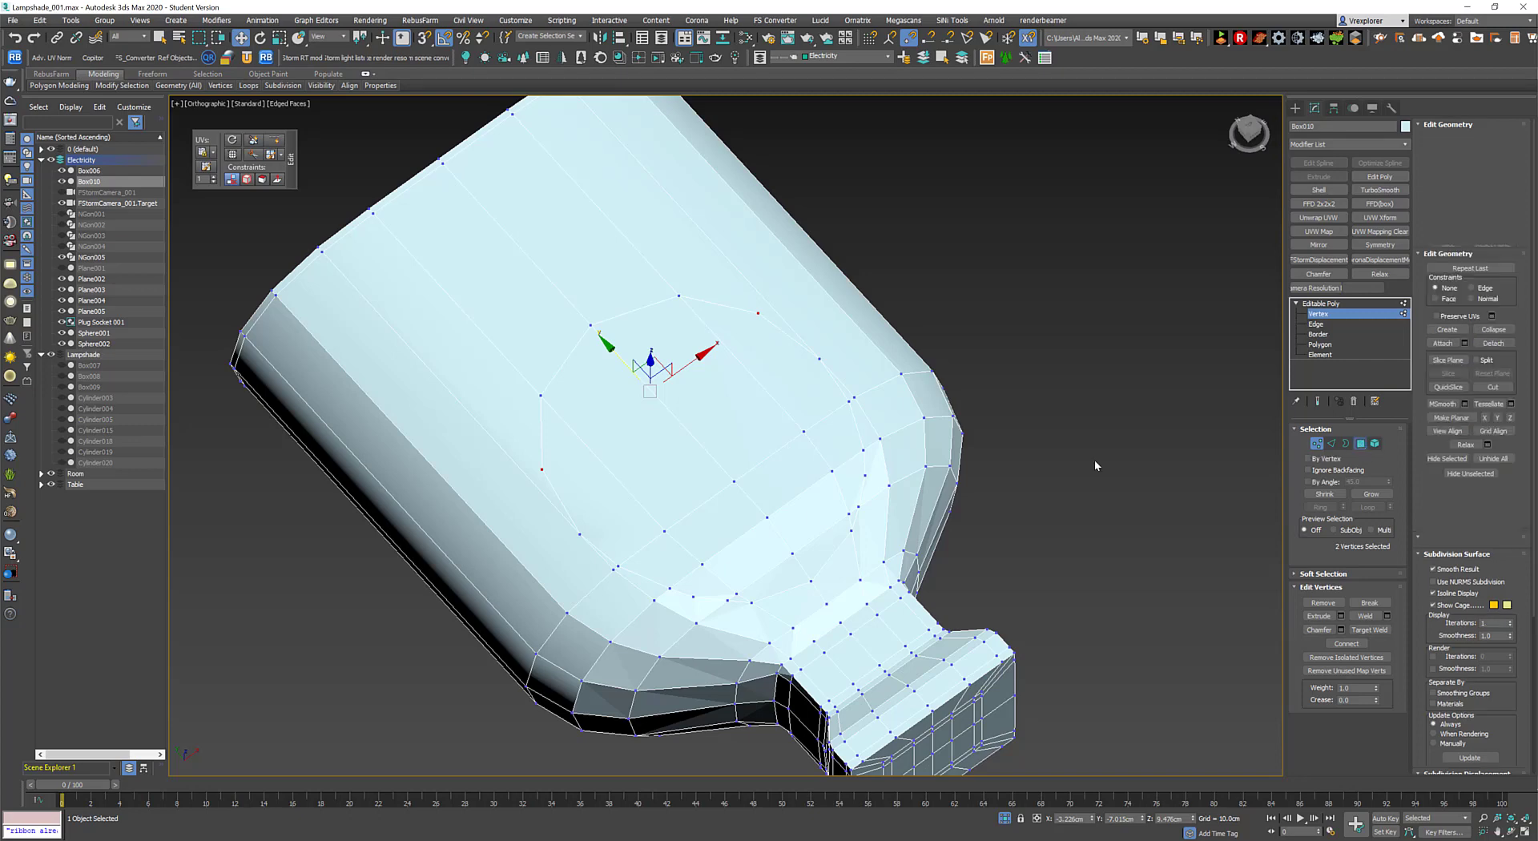
Give the plug body a plain grey display colour.
{"action": "key", "text": "4"}
{"action": "key", "text": "4"}
{"action": "key", "text": "m"}
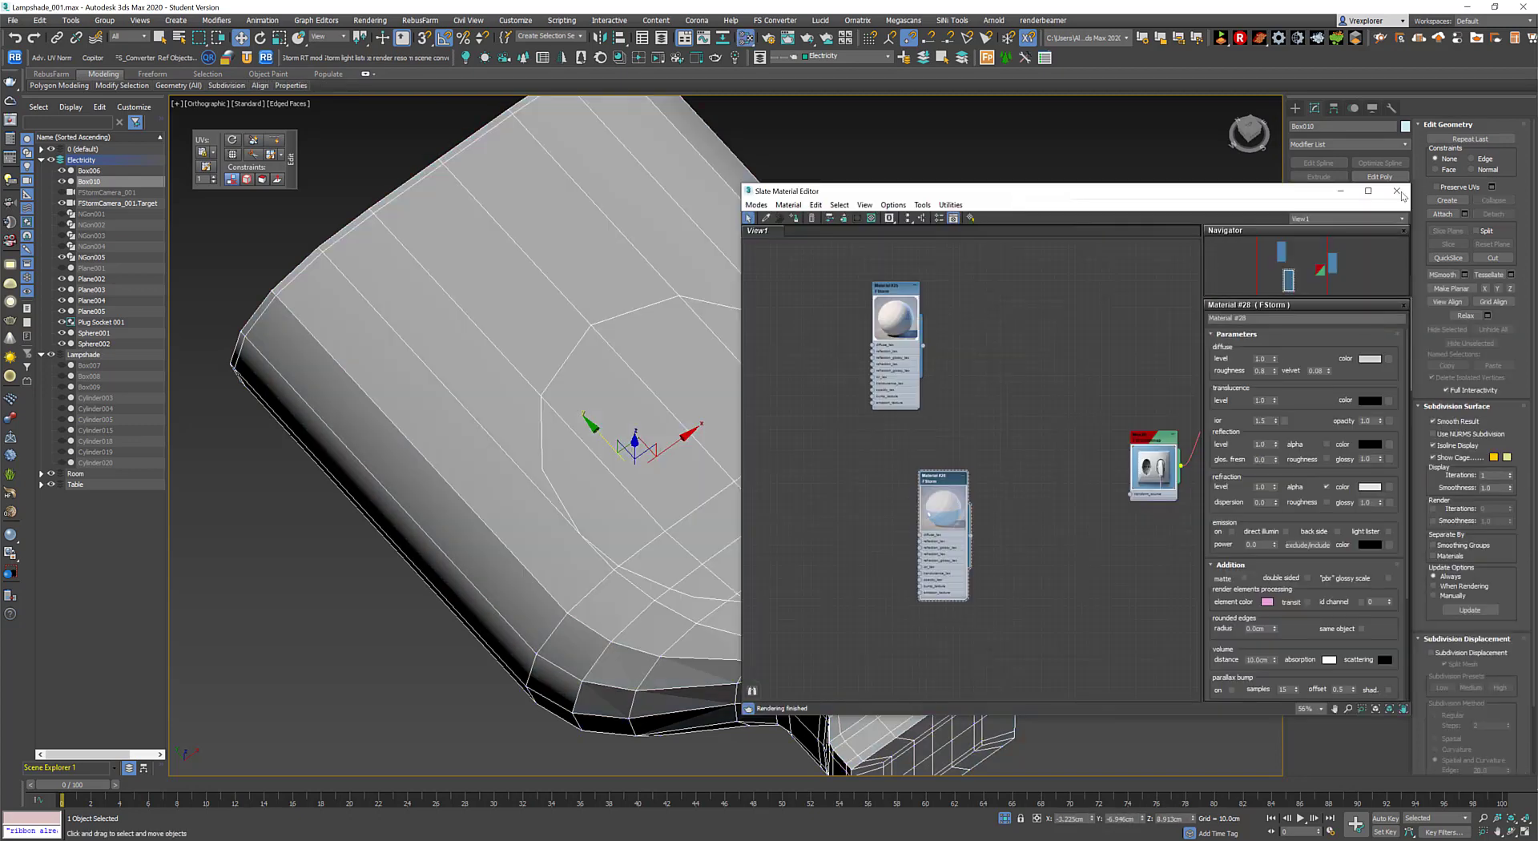
{"action": "left_click", "coordinate": [880, 479]}
{"action": "key", "text": "4"}
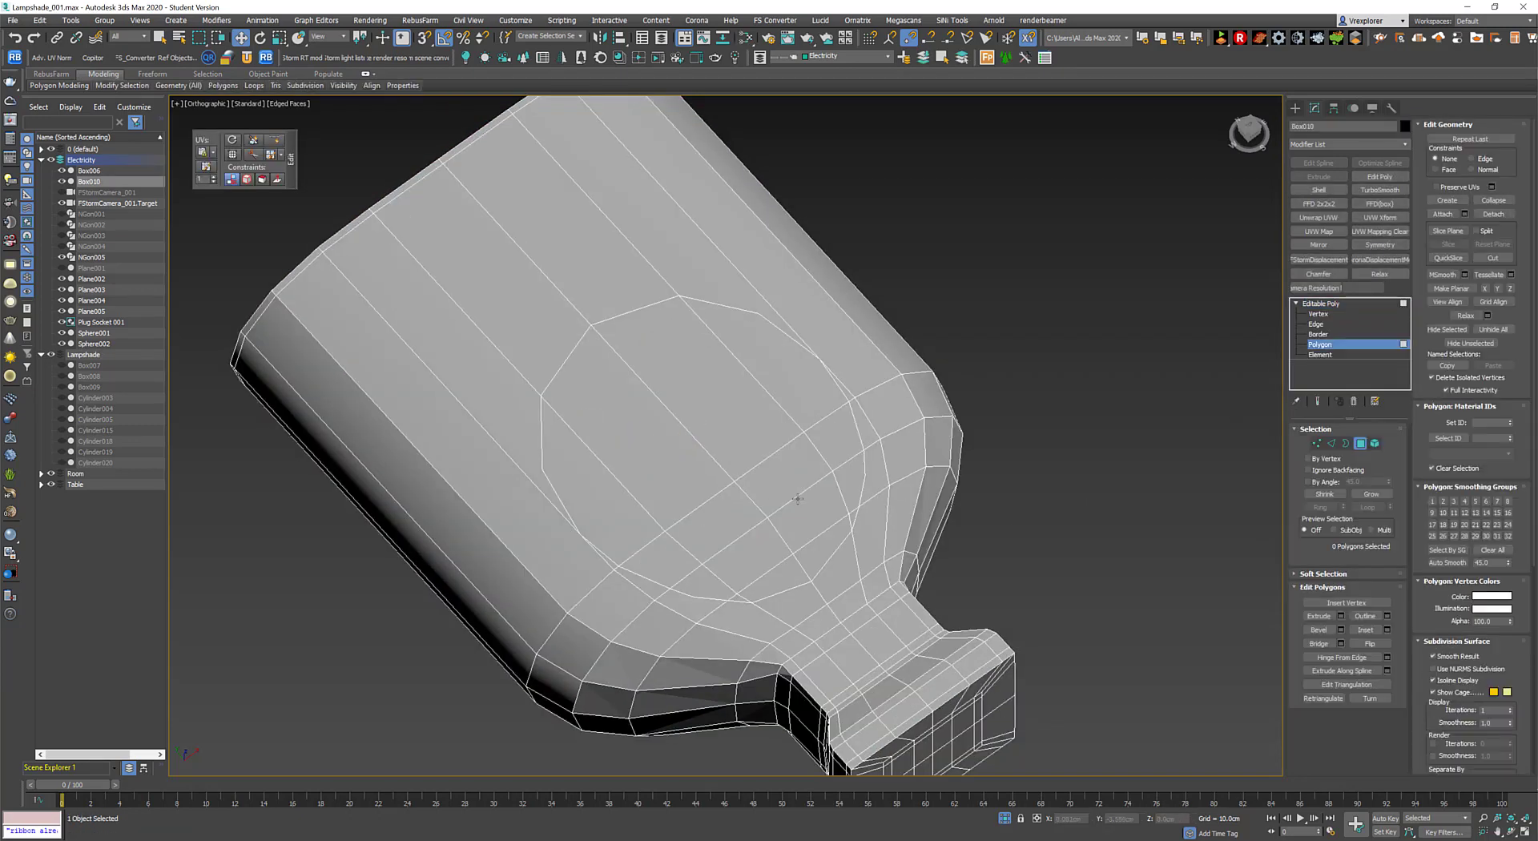
{"action": "scroll", "coordinate": [867, 527], "scroll_direction": "up", "scroll_amount": 3}
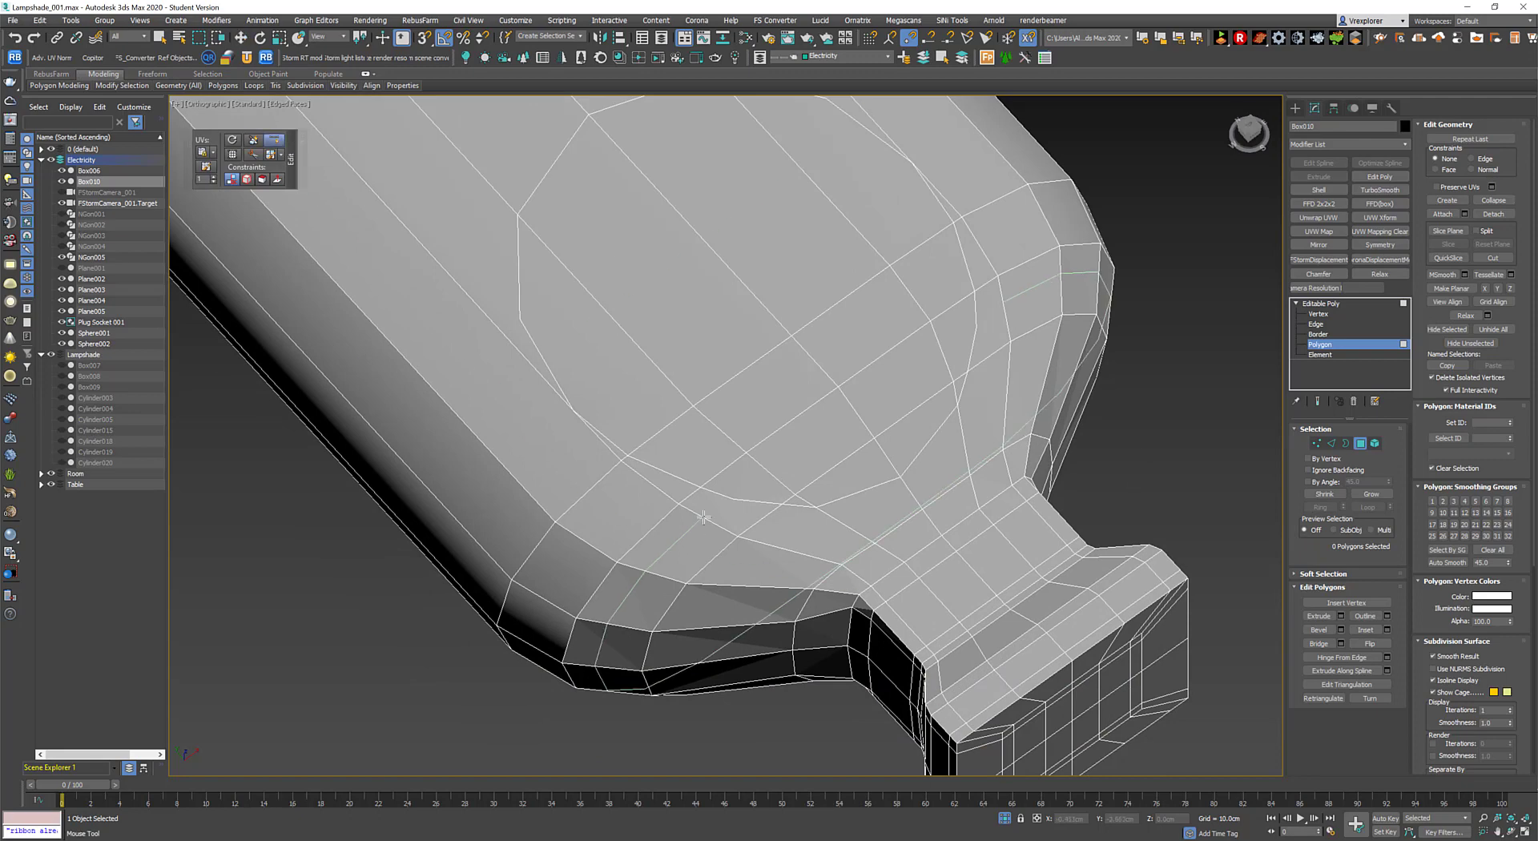
{"action": "scroll", "coordinate": [1109, 481], "scroll_direction": "up", "scroll_amount": 2}
Switch to the Top view with the Cut tool active, centred on the circular loop.
{"action": "right_click", "coordinate": [1113, 421]}
{"action": "left_click", "coordinate": [1094, 316]}
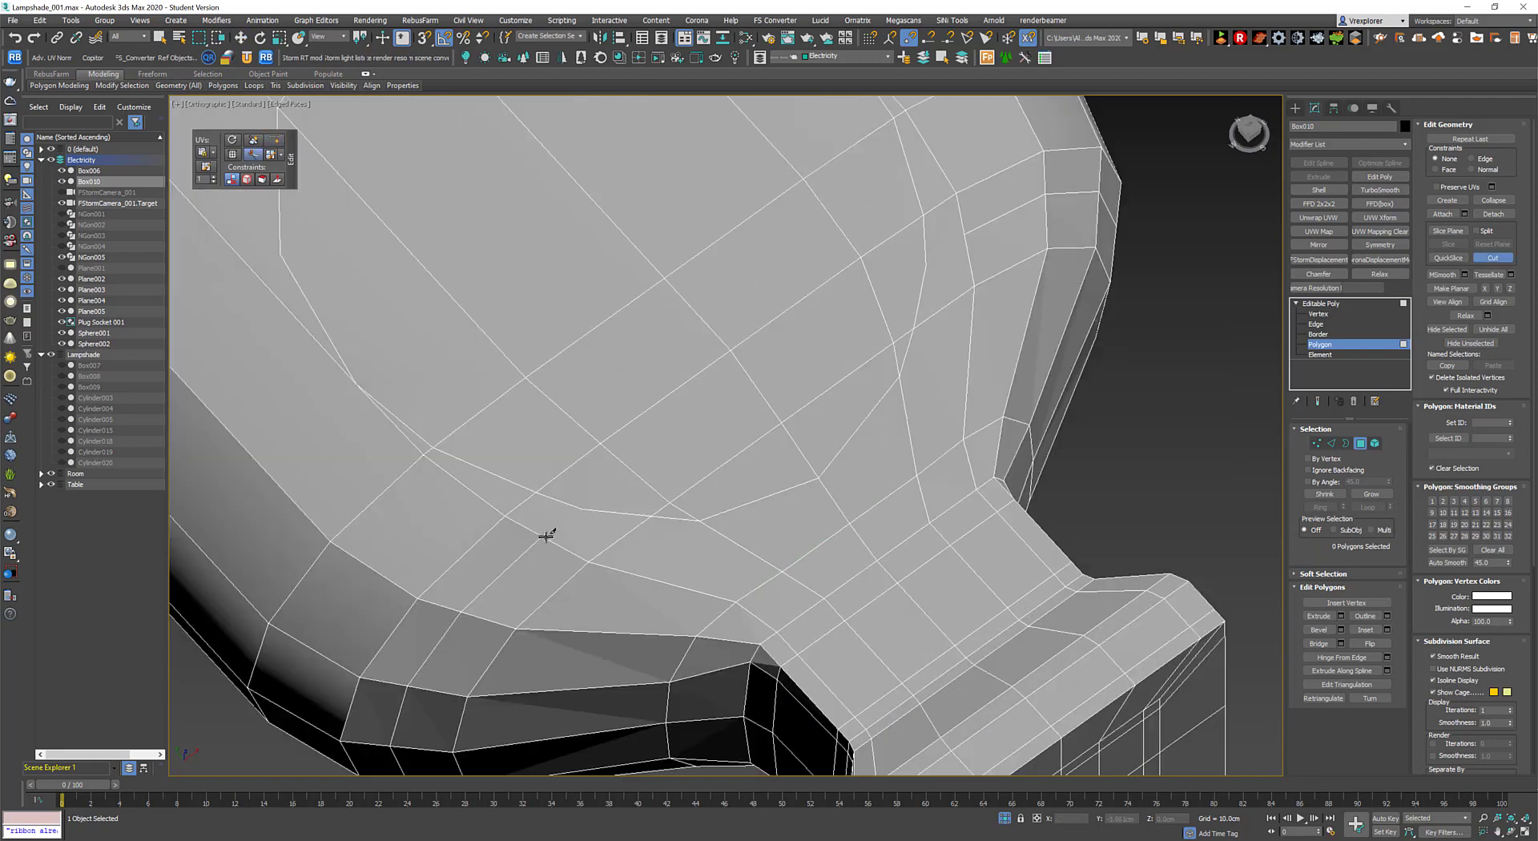
{"action": "scroll", "coordinate": [790, 497], "scroll_direction": "up", "scroll_amount": 1}
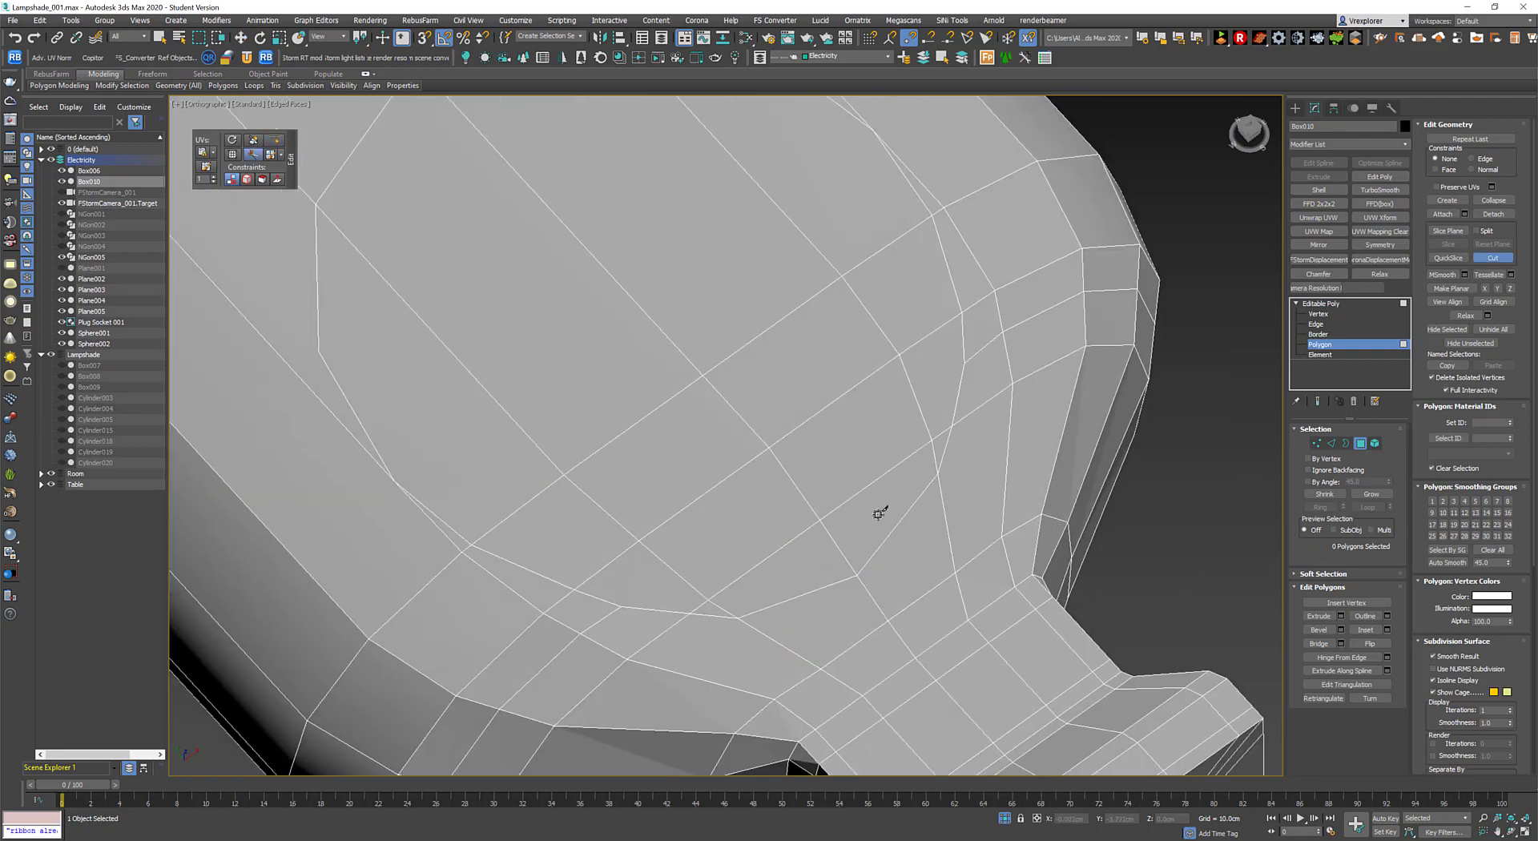
{"action": "scroll", "coordinate": [796, 540], "scroll_direction": "down", "scroll_amount": 3}
{"action": "scroll", "coordinate": [803, 548], "scroll_direction": "up", "scroll_amount": 1}
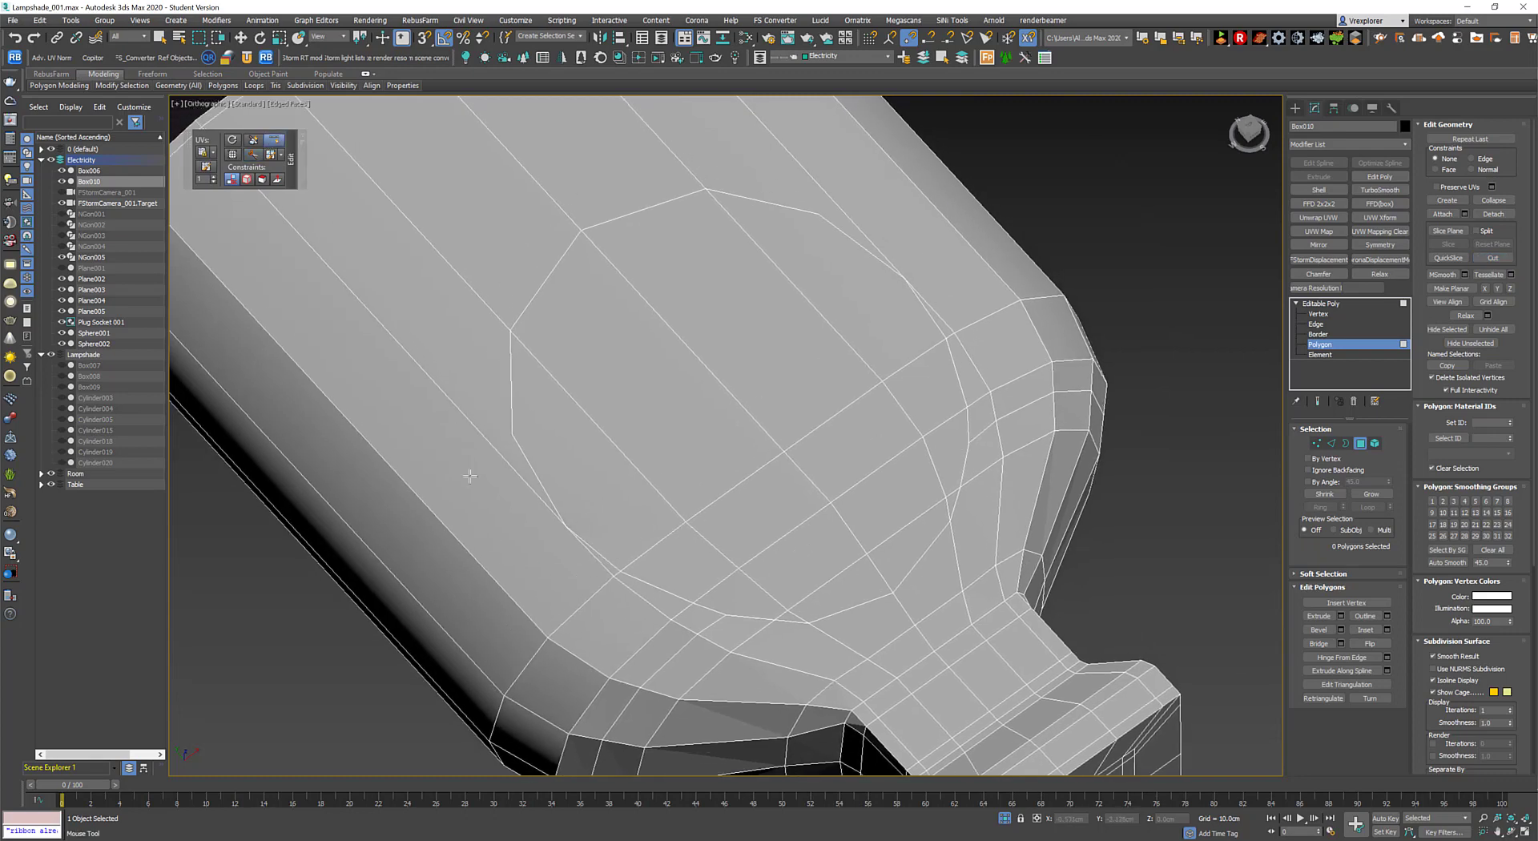
{"action": "key", "text": "t"}
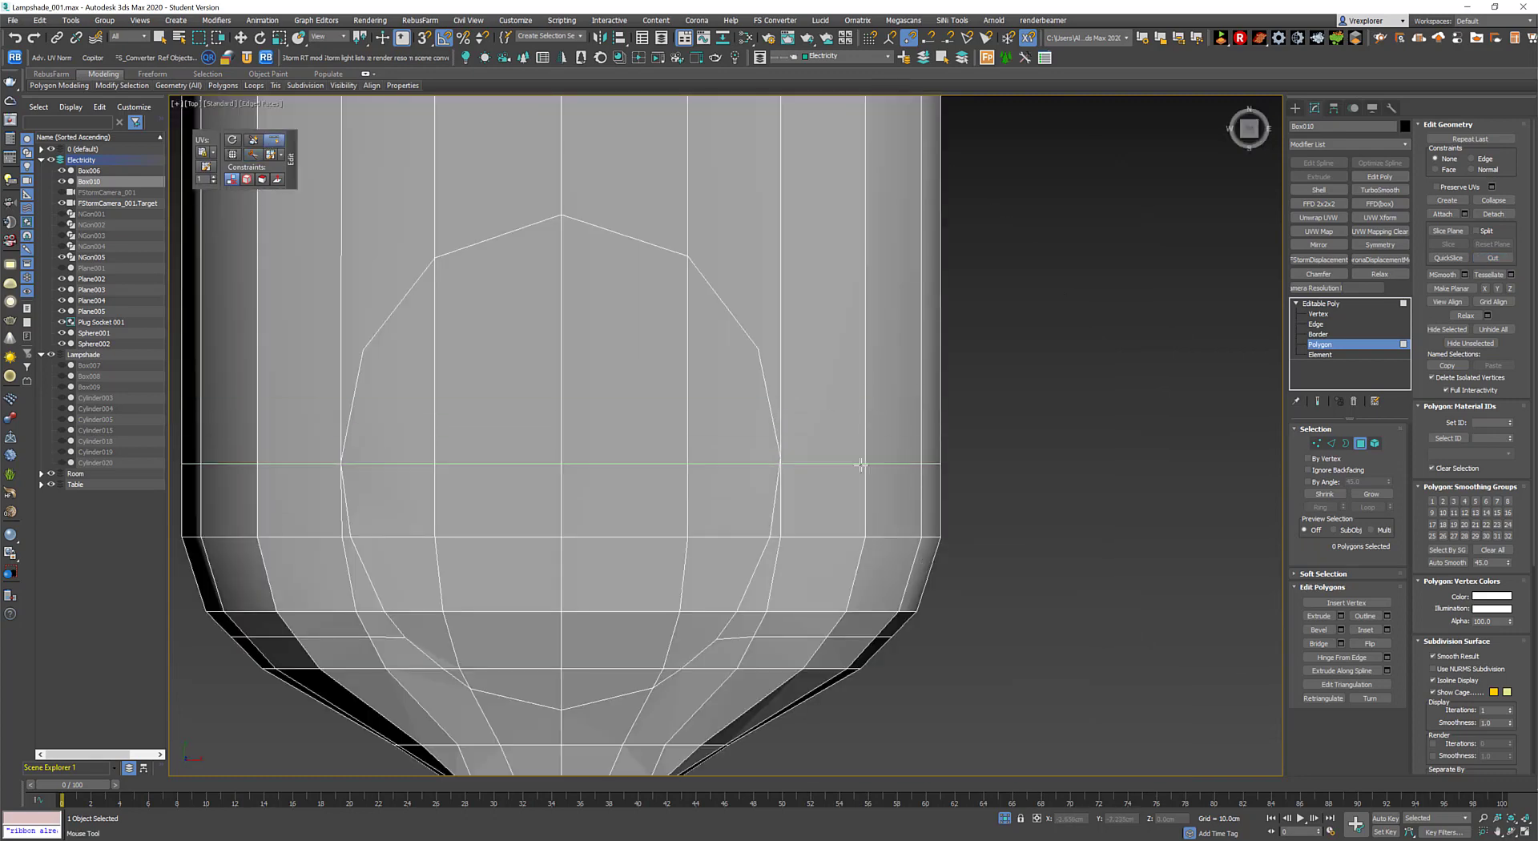
{"action": "middle_click_drag", "start_coordinate": [841, 351], "coordinate": [826, 399]}
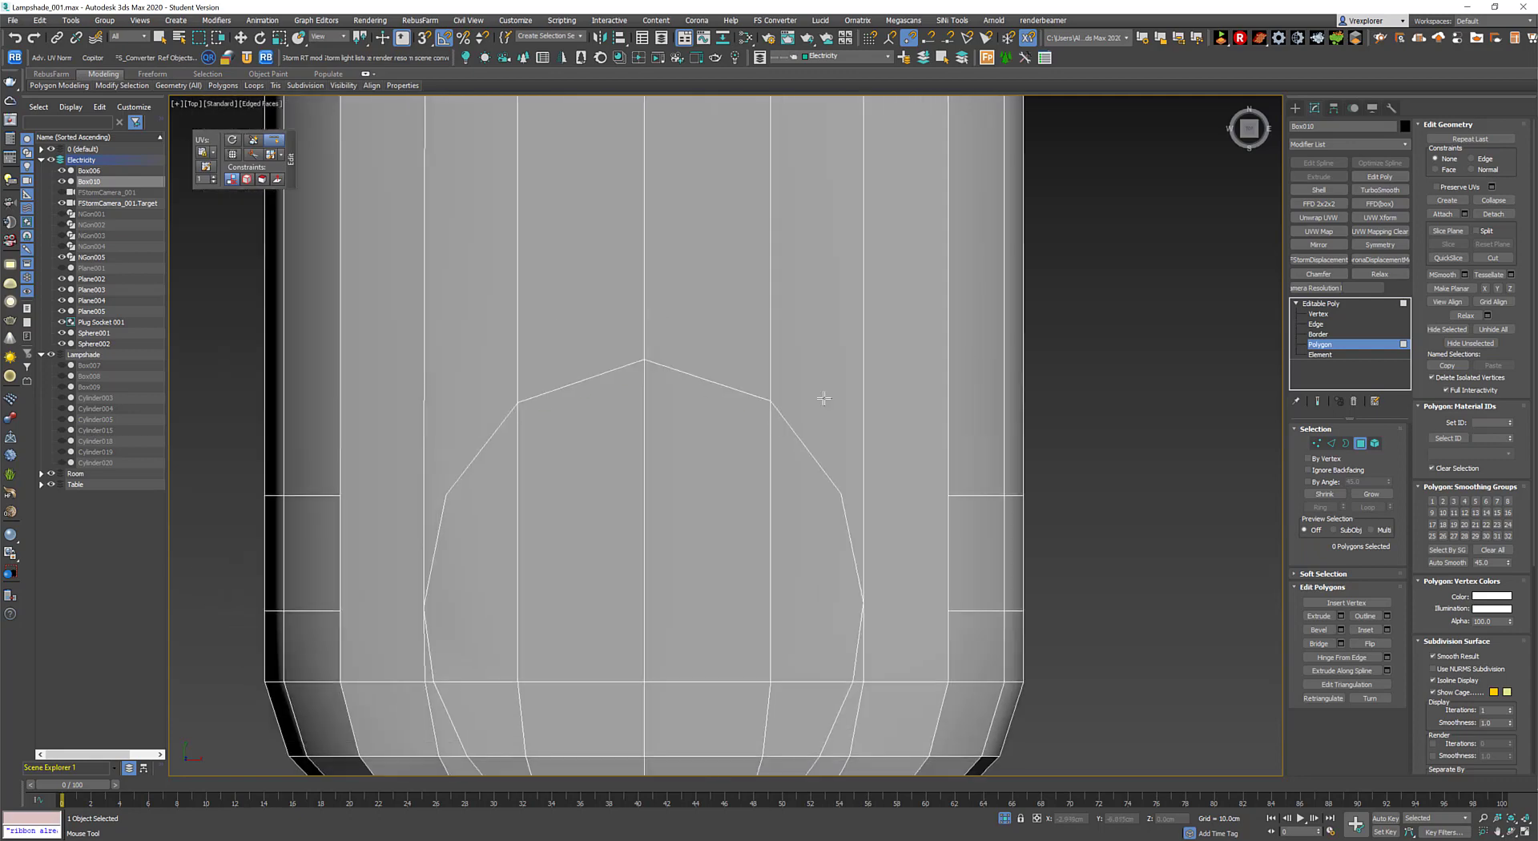
In Vertex mode, cut an edge from a circle vertex to the left grid vertex.
{"action": "right_click", "coordinate": [937, 400]}
{"action": "key", "text": "w"}
{"action": "key", "text": "1"}
{"action": "right_click", "coordinate": [900, 350]}
{"action": "right_click", "coordinate": [870, 350]}
{"action": "left_click", "coordinate": [854, 246]}
{"action": "left_click", "coordinate": [864, 601]}
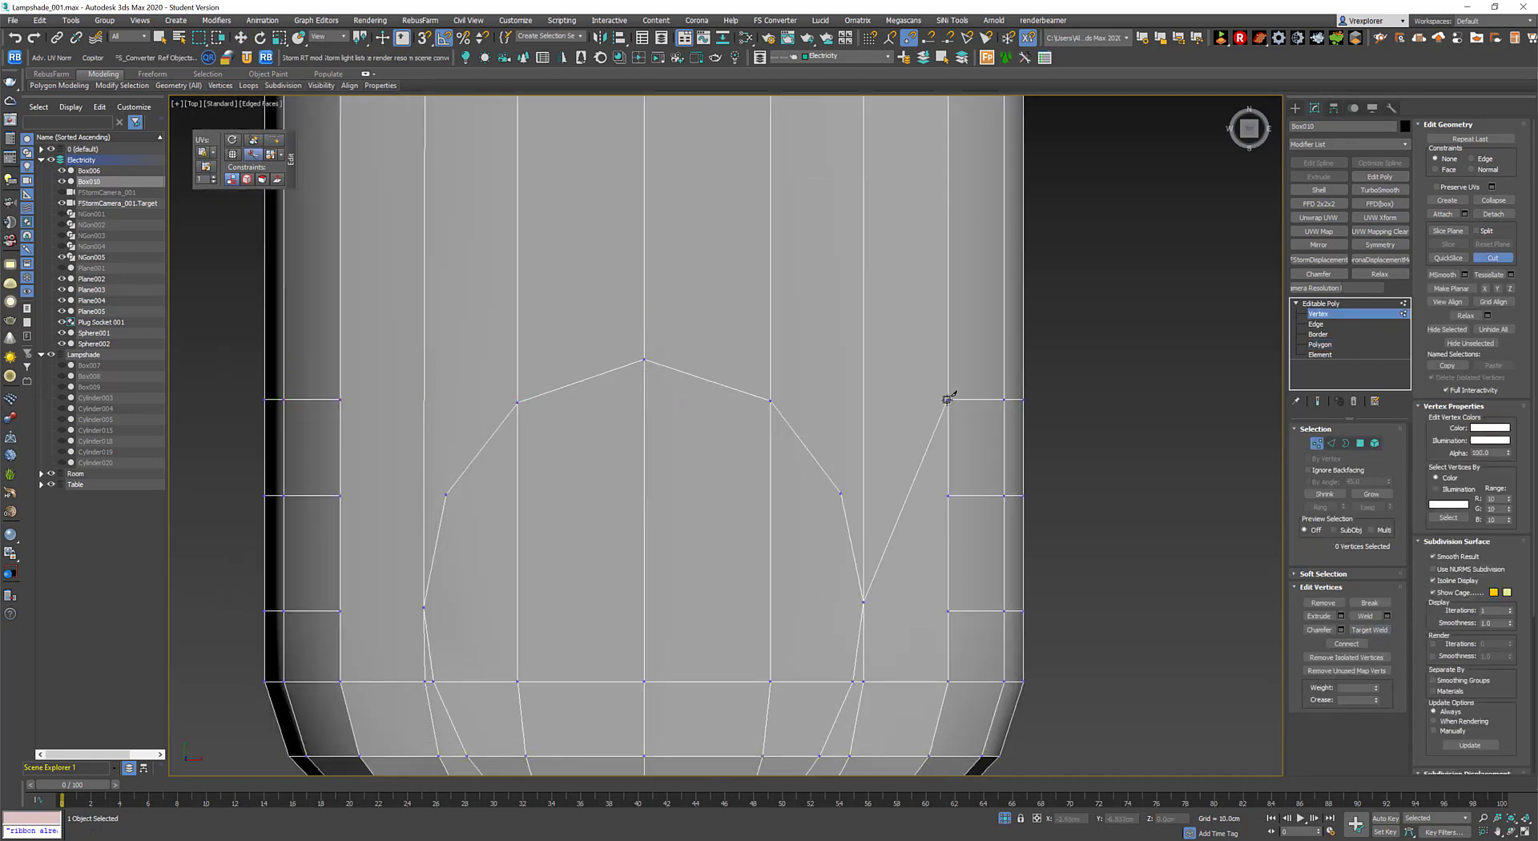
{"action": "left_click", "coordinate": [342, 493]}
{"action": "middle_click_drag", "start_coordinate": [370, 659], "coordinate": [441, 486]}
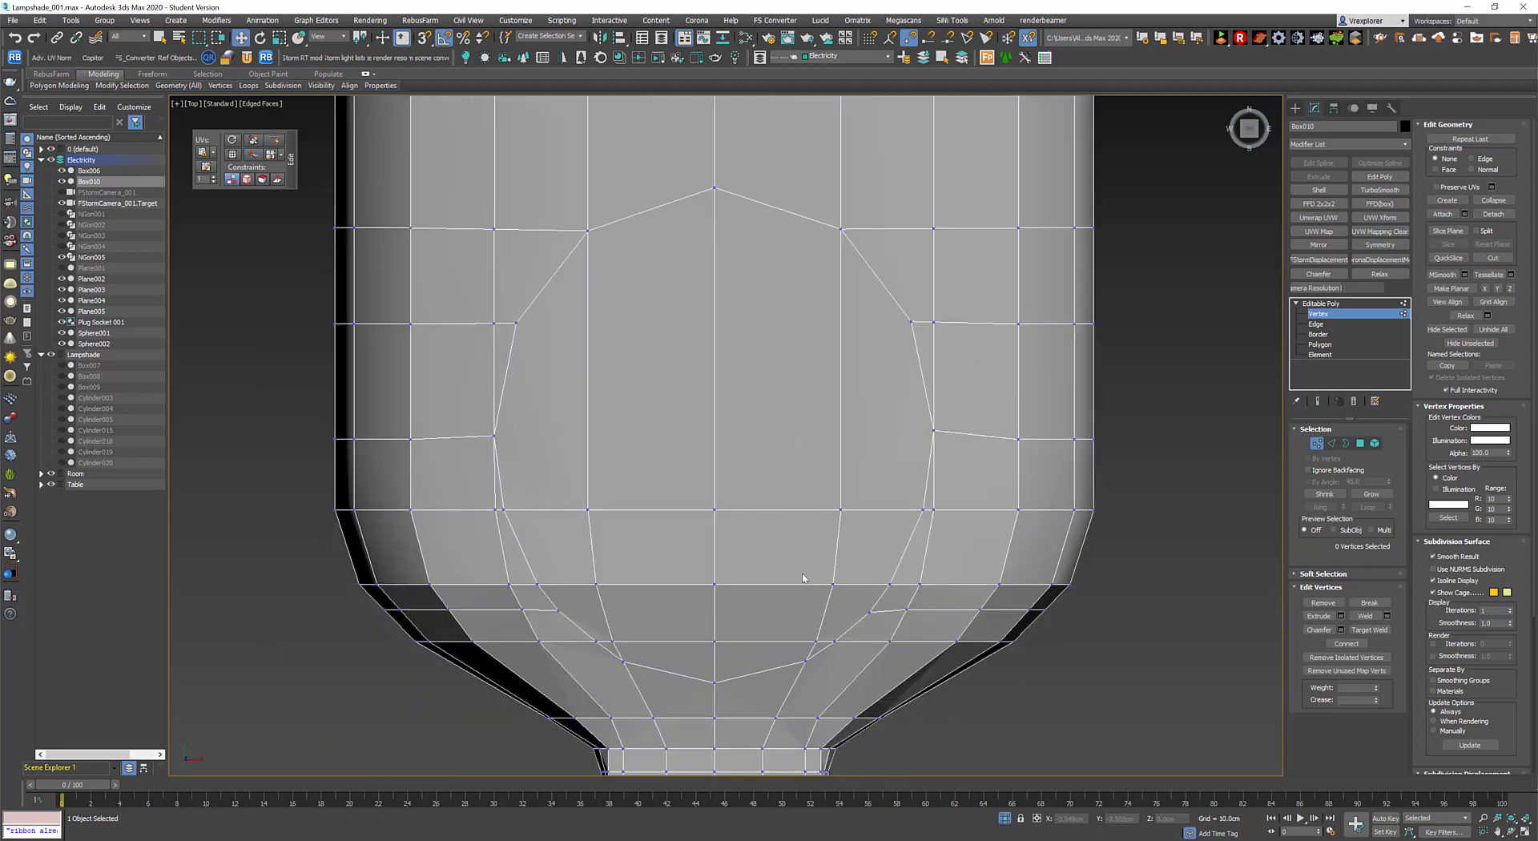
Cut another edge from a circle vertex and Target Weld the stray vertices.
{"action": "right_click", "coordinate": [879, 502]}
{"action": "left_click", "coordinate": [864, 397]}
{"action": "left_click", "coordinate": [870, 612]}
{"action": "middle_click_drag", "start_coordinate": [982, 678], "coordinate": [1000, 633]}
{"action": "right_click", "coordinate": [766, 549]}
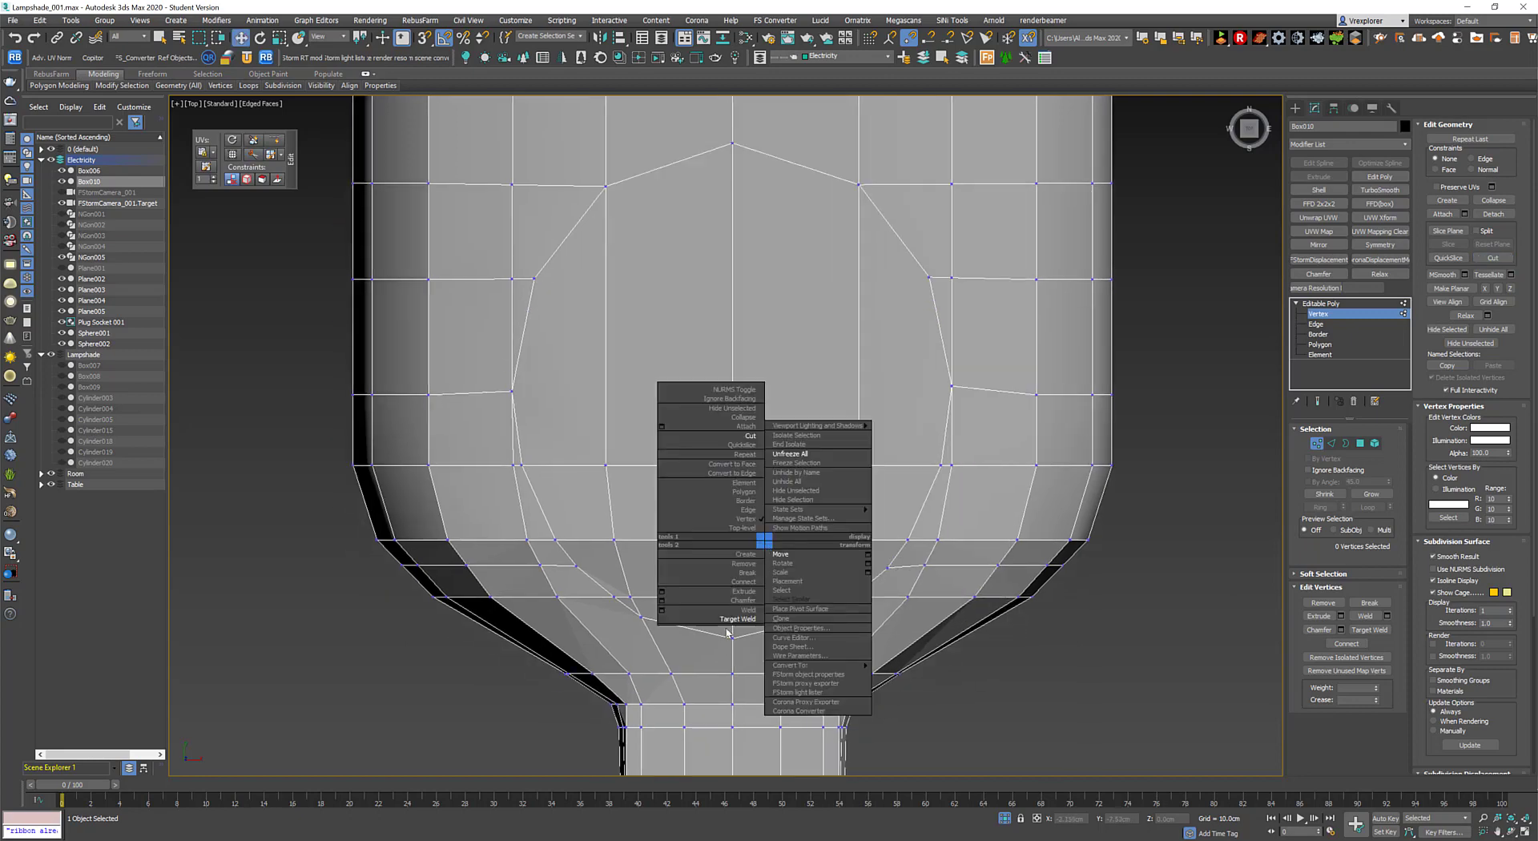
{"action": "right_click", "coordinate": [785, 517]}
{"action": "left_click", "coordinate": [731, 590]}
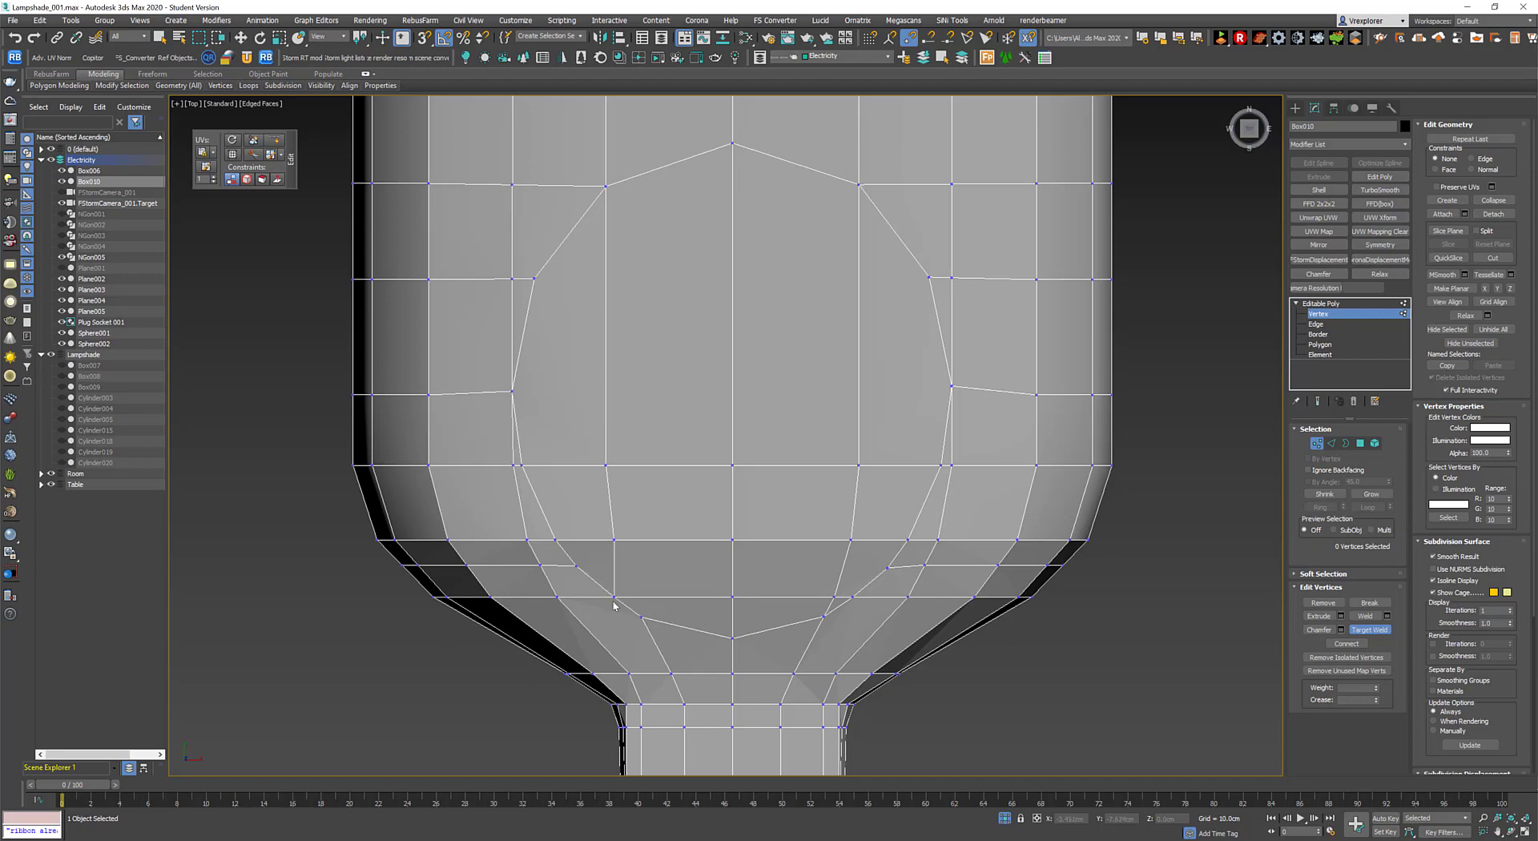
In Polygon mode, begin selecting the polygons inside the circle.
{"action": "left_click", "coordinate": [1362, 446]}
{"action": "left_click", "coordinate": [793, 321]}
{"action": "left_click", "coordinate": [633, 337], "text": "ctrl"}
{"action": "left_click", "coordinate": [665, 569], "text": "ctrl"}
Finish selecting the circle polygons, cutting in one missing edge.
{"action": "left_click", "coordinate": [769, 617], "text": "ctrl"}
{"action": "left_click", "coordinate": [839, 603], "text": "ctrl"}
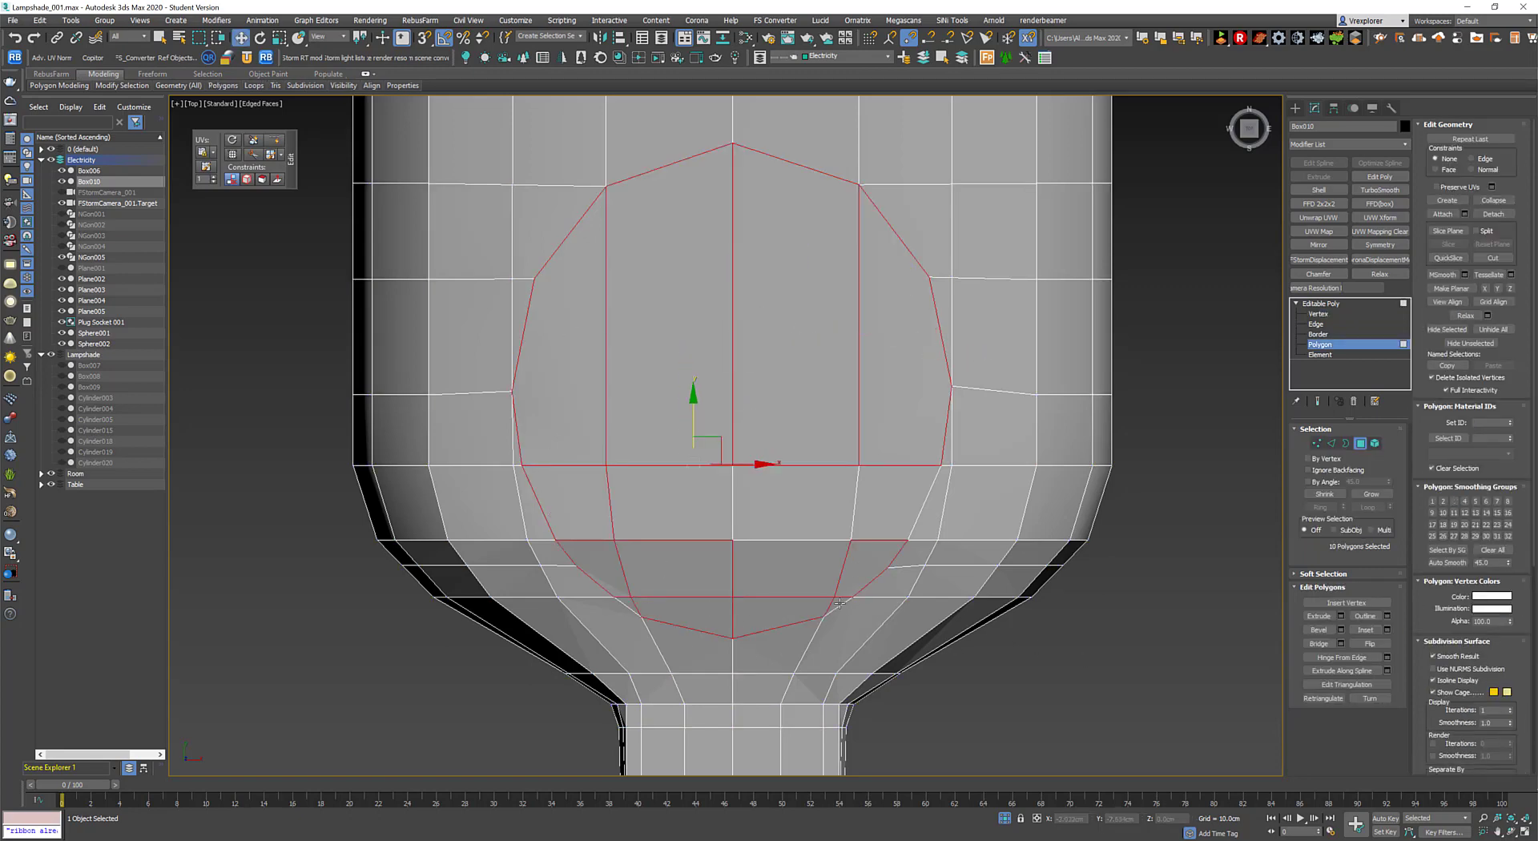
{"action": "left_click", "coordinate": [726, 489], "text": "ctrl"}
{"action": "left_click", "coordinate": [1316, 443]}
{"action": "right_click", "coordinate": [1077, 376]}
{"action": "left_click", "coordinate": [1033, 371]}
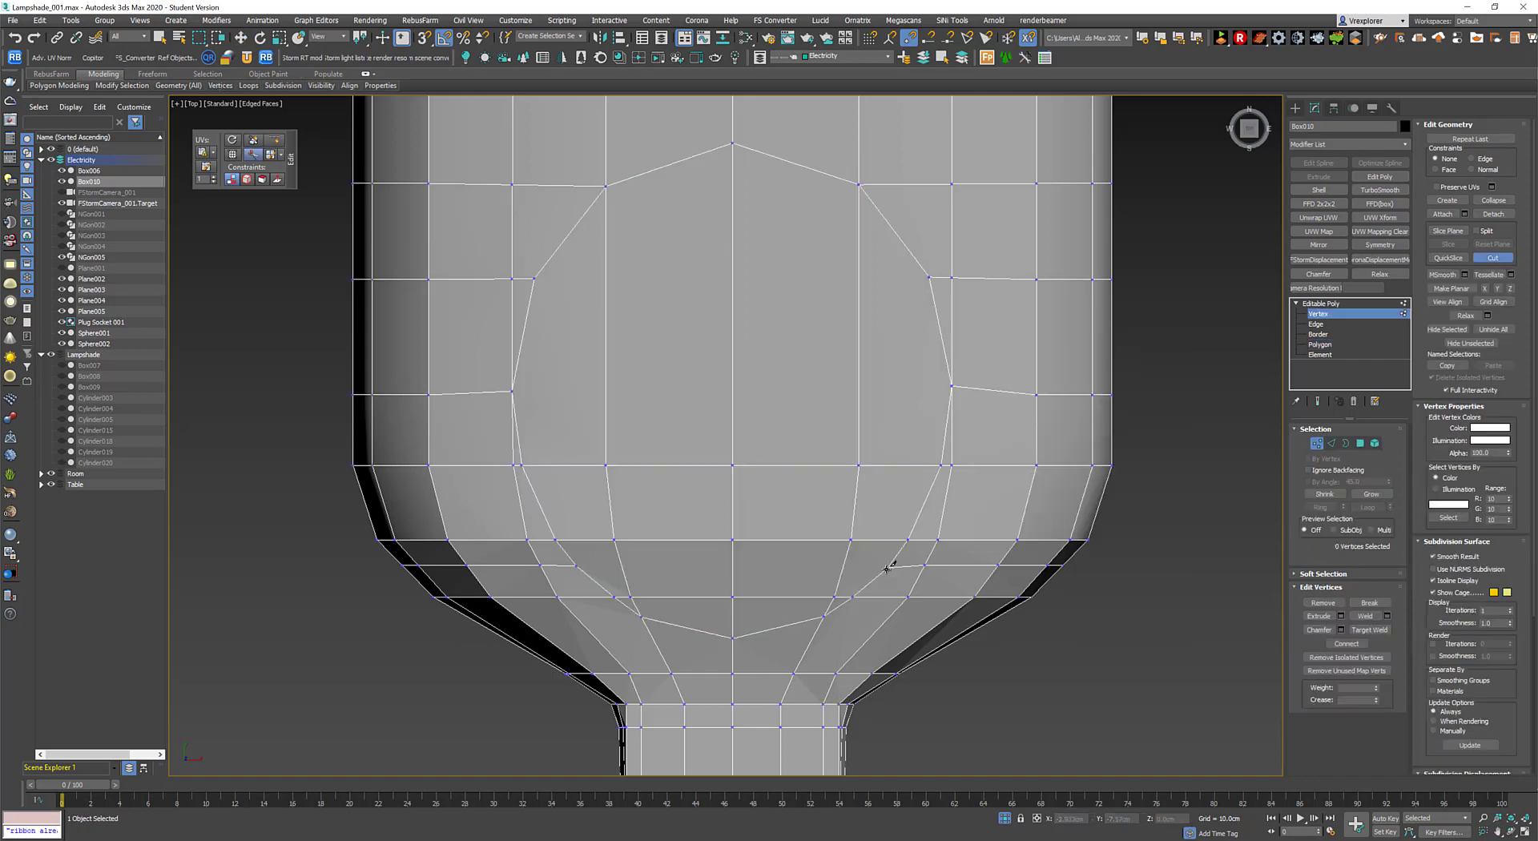
{"action": "left_click", "coordinate": [1361, 443]}
{"action": "key", "text": "shift+z"}
Inset the circle polygons slightly.
{"action": "right_click", "coordinate": [890, 417]}
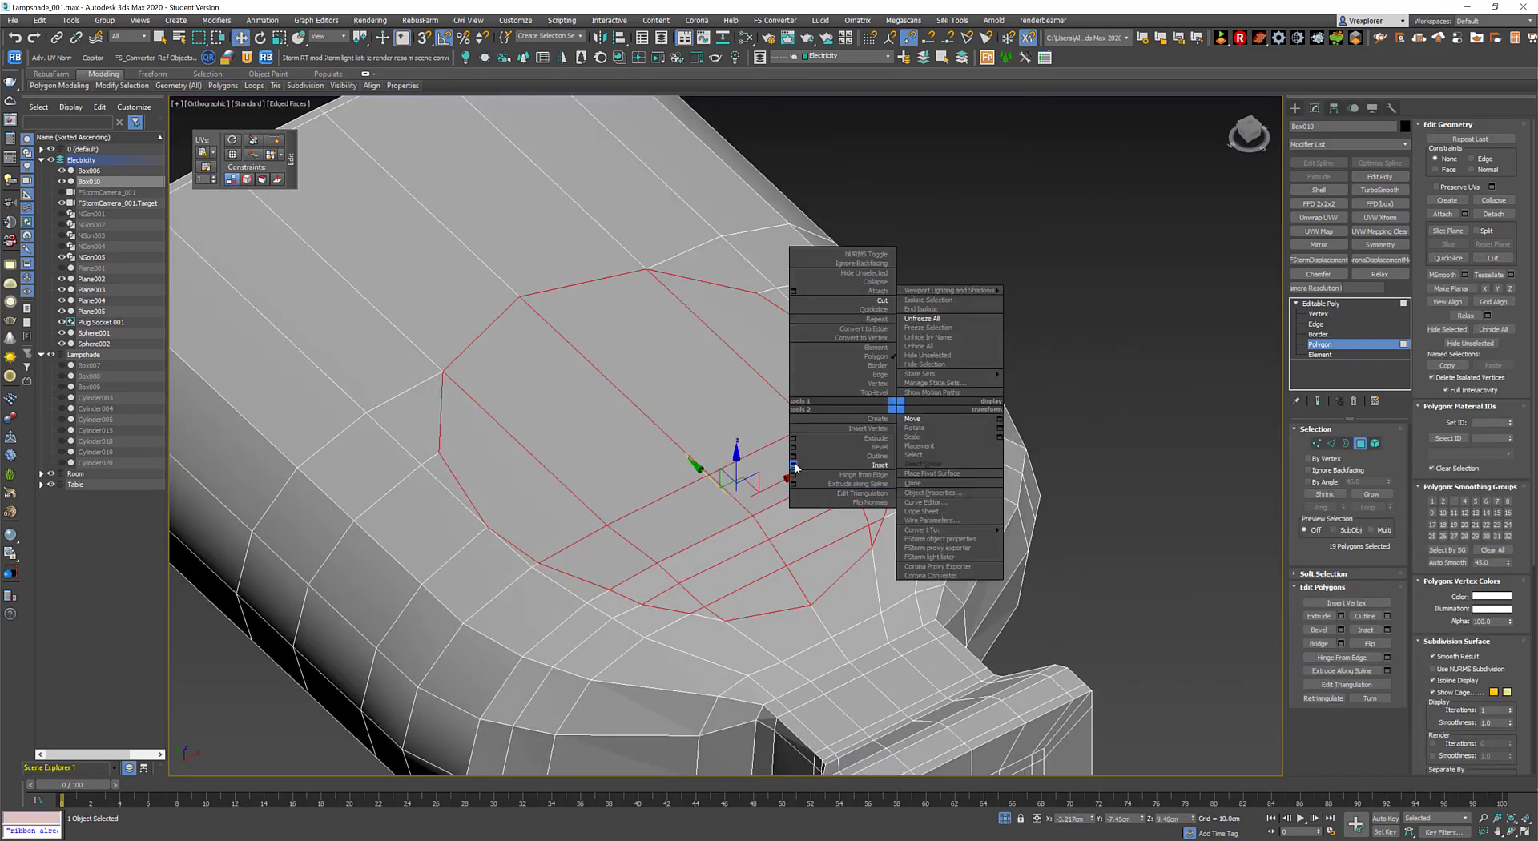
{"action": "left_click", "coordinate": [945, 449]}
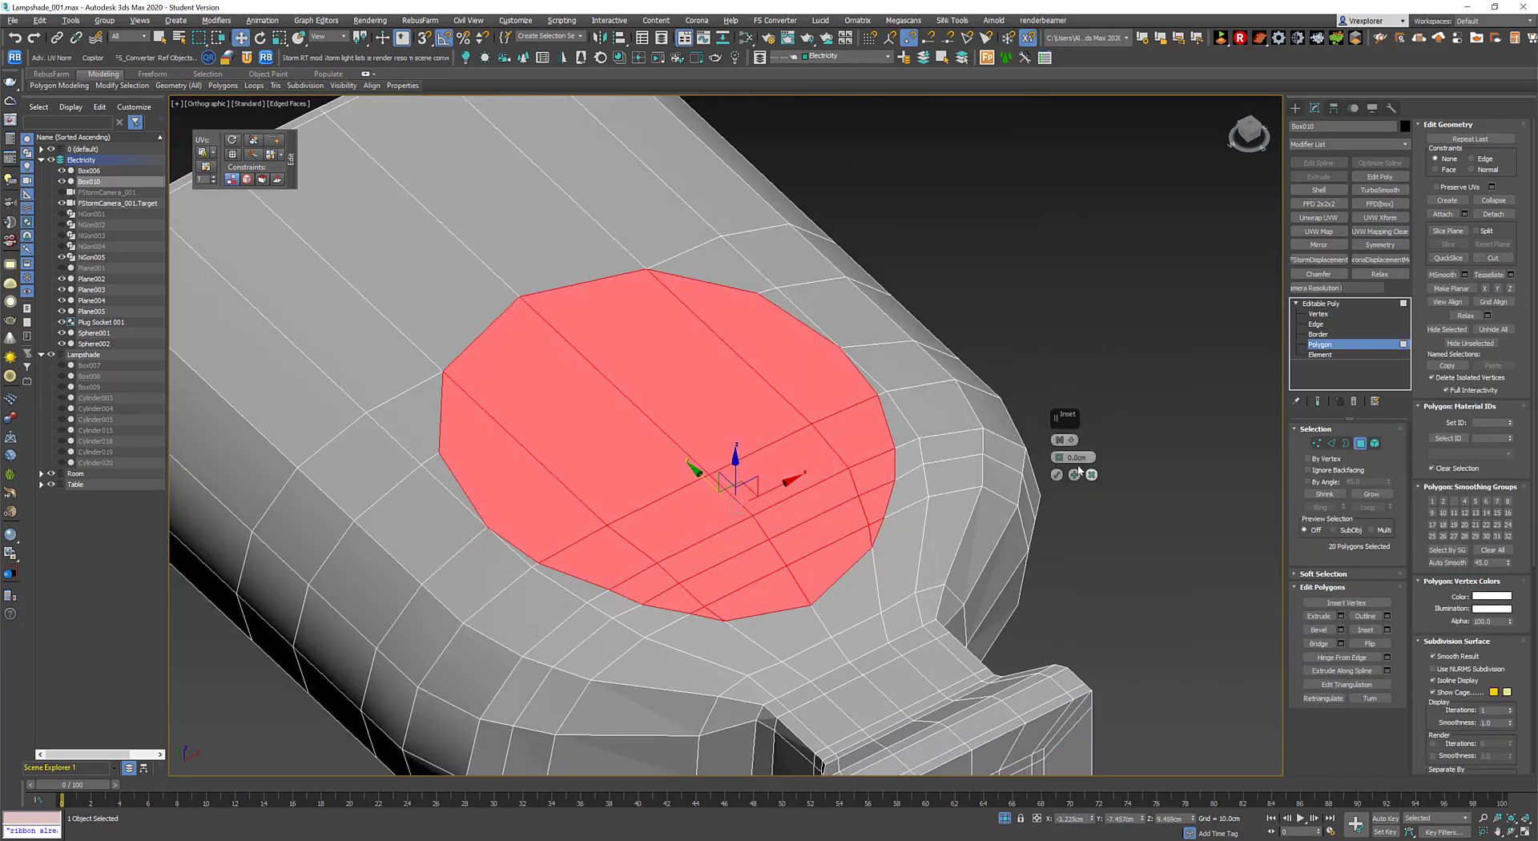
{"action": "left_click_drag", "start_coordinate": [1062, 424], "coordinate": [1063, 421]}
{"action": "left_click", "coordinate": [1057, 475]}
{"action": "middle_click_drag", "start_coordinate": [1057, 481], "coordinate": [987, 401], "text": "alt"}
Bevel the circle polygons inward into a recess.
{"action": "right_click", "coordinate": [987, 399]}
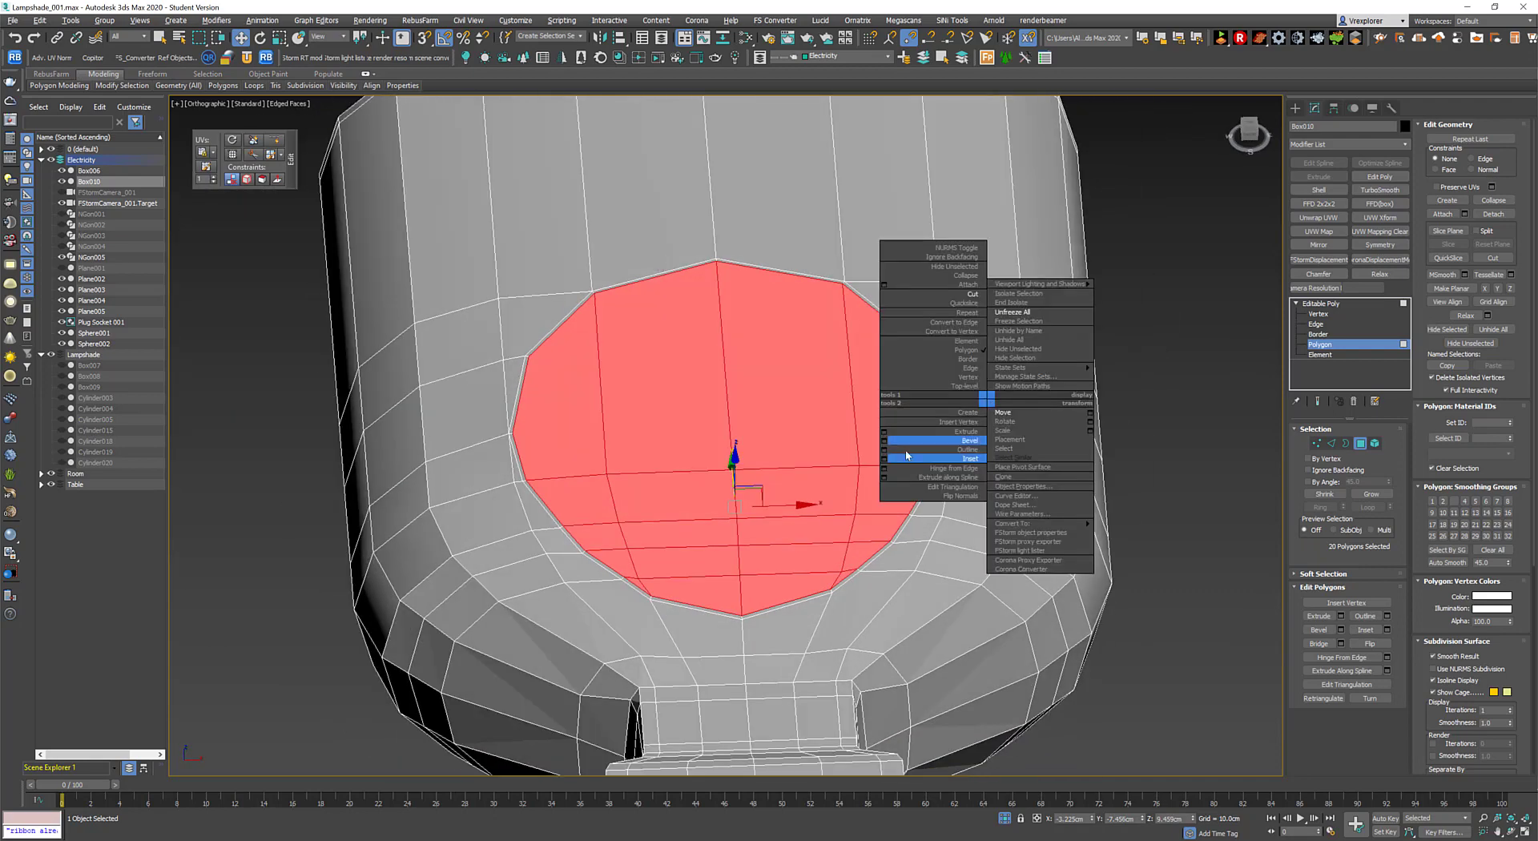
{"action": "left_click", "coordinate": [884, 441]}
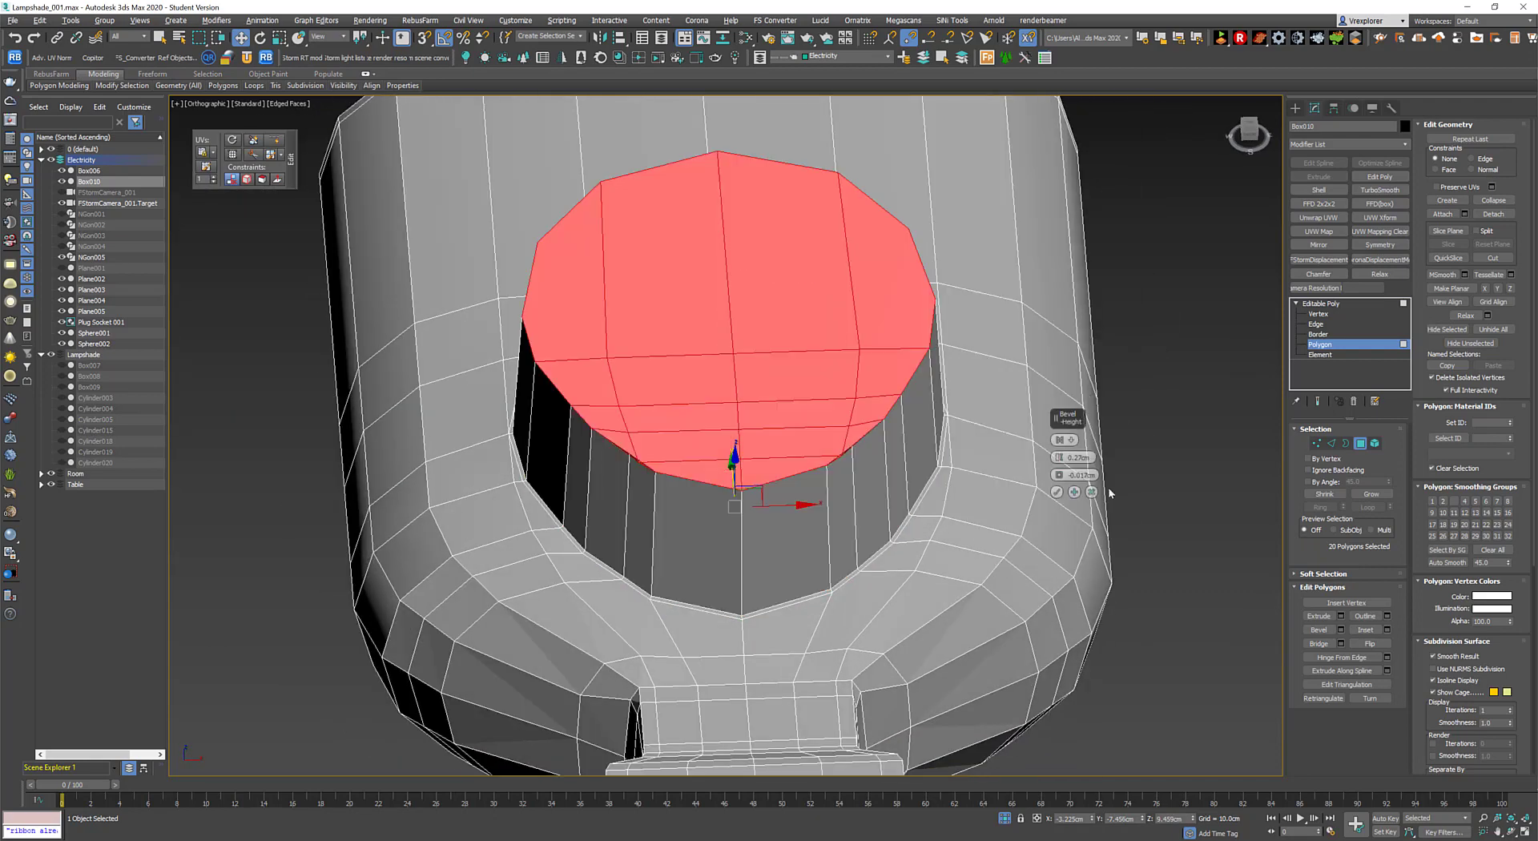
{"action": "left_click_drag", "start_coordinate": [1059, 457], "coordinate": [1068, 490]}
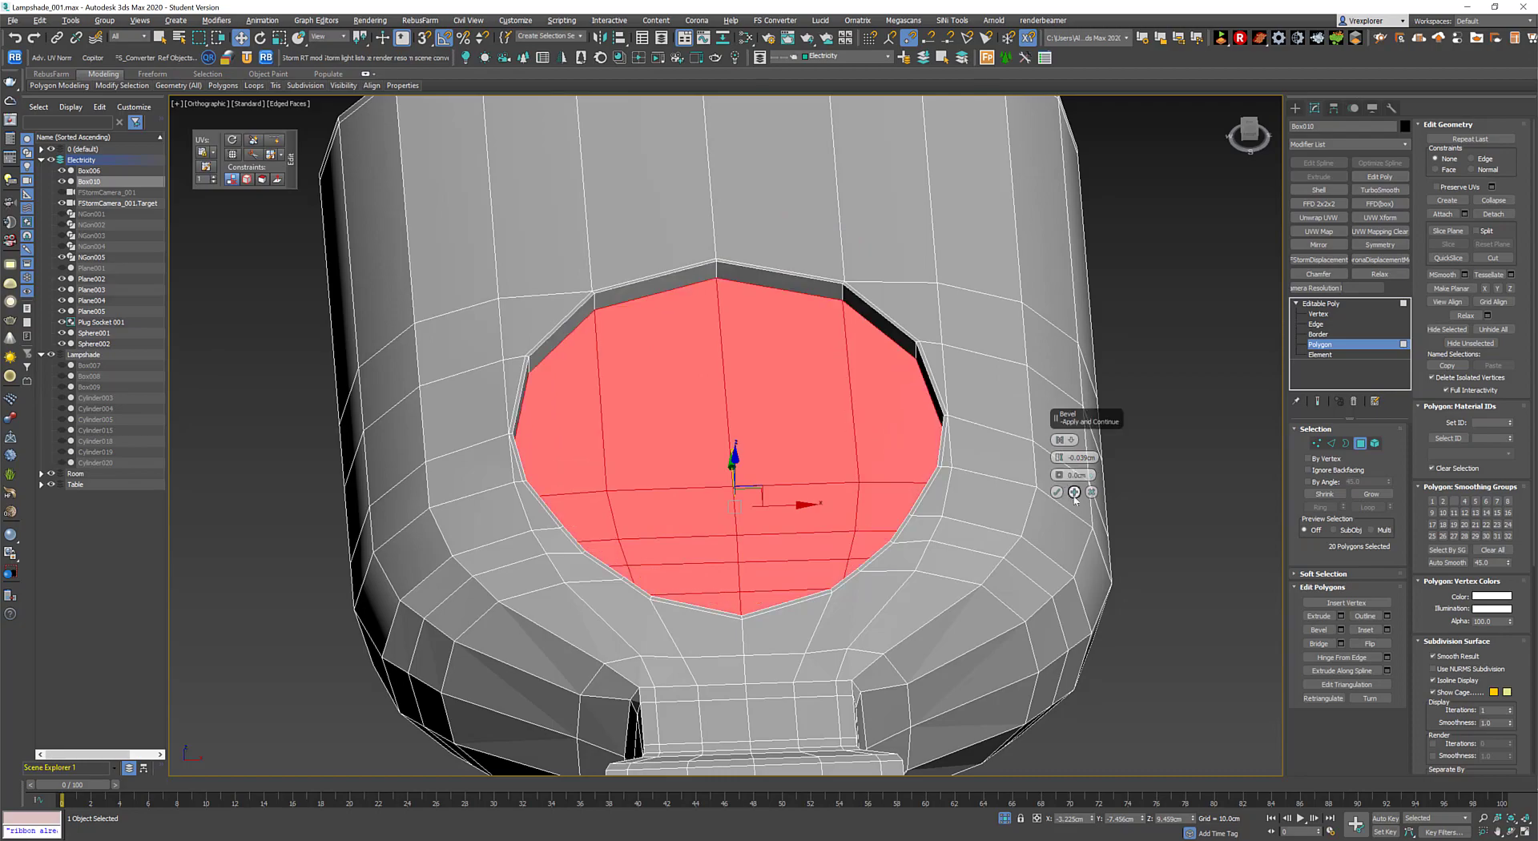
{"action": "left_click", "coordinate": [1057, 492]}
Scale the recessed circle polygons flat.
{"action": "right_click", "coordinate": [738, 377]}
{"action": "left_click", "coordinate": [781, 403]}
{"action": "mouse_move", "coordinate": [781, 403]}
{"action": "middle_mouse_down", "text": "alt"}
{"action": "mouse_move", "coordinate": [776, 484]}
{"action": "mouse_move", "coordinate": [801, 425]}
{"action": "middle_mouse_up", "text": "alt"}
{"action": "right_click", "coordinate": [801, 425]}
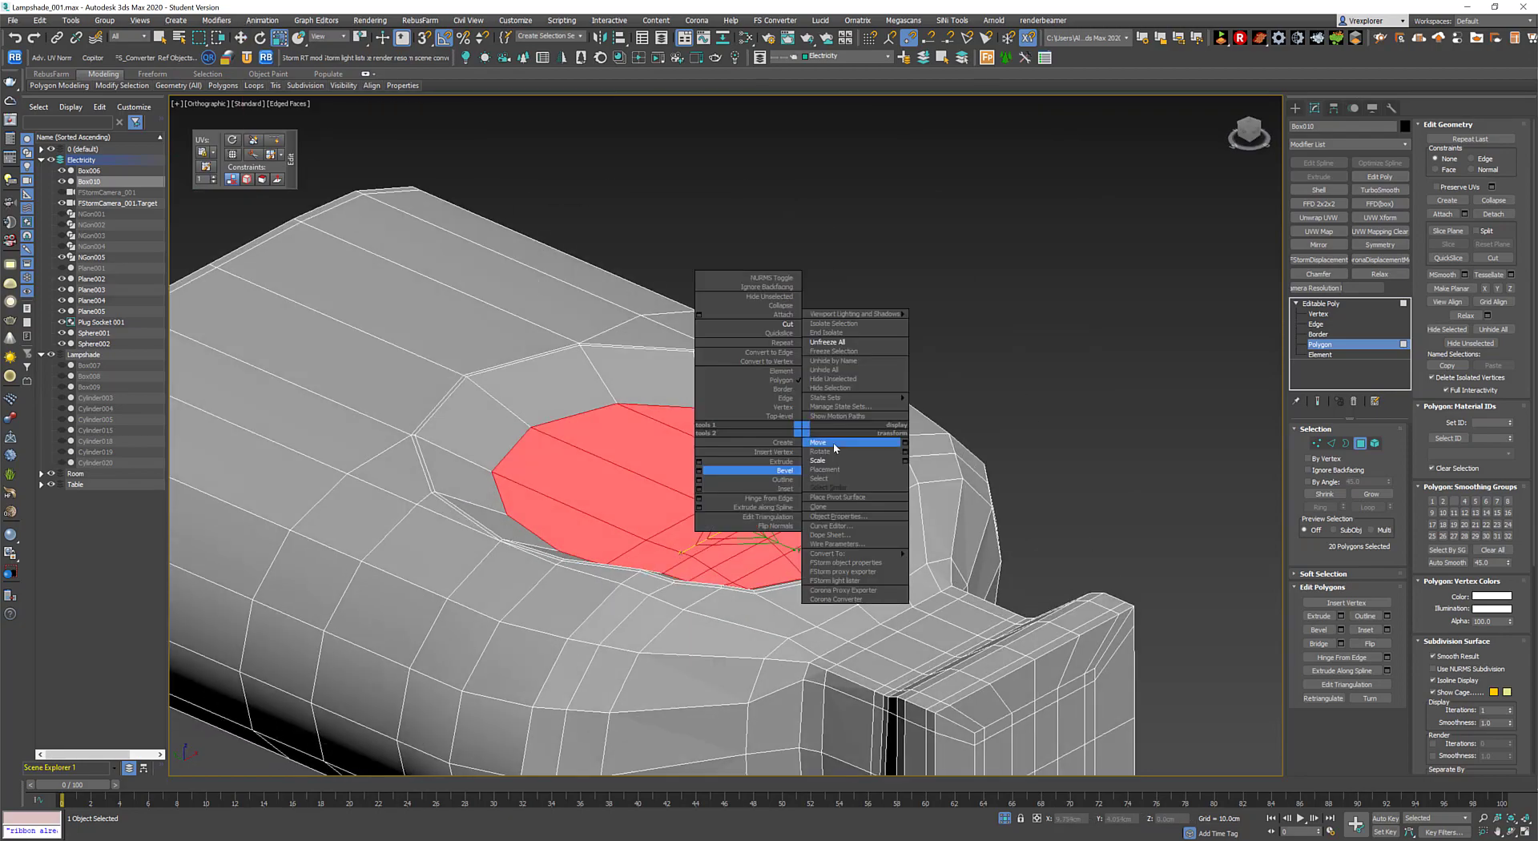
{"action": "left_click", "coordinate": [837, 434]}
{"action": "left_click", "coordinate": [1510, 290]}
{"action": "middle_click_drag", "start_coordinate": [917, 521], "coordinate": [744, 476], "text": "alt"}
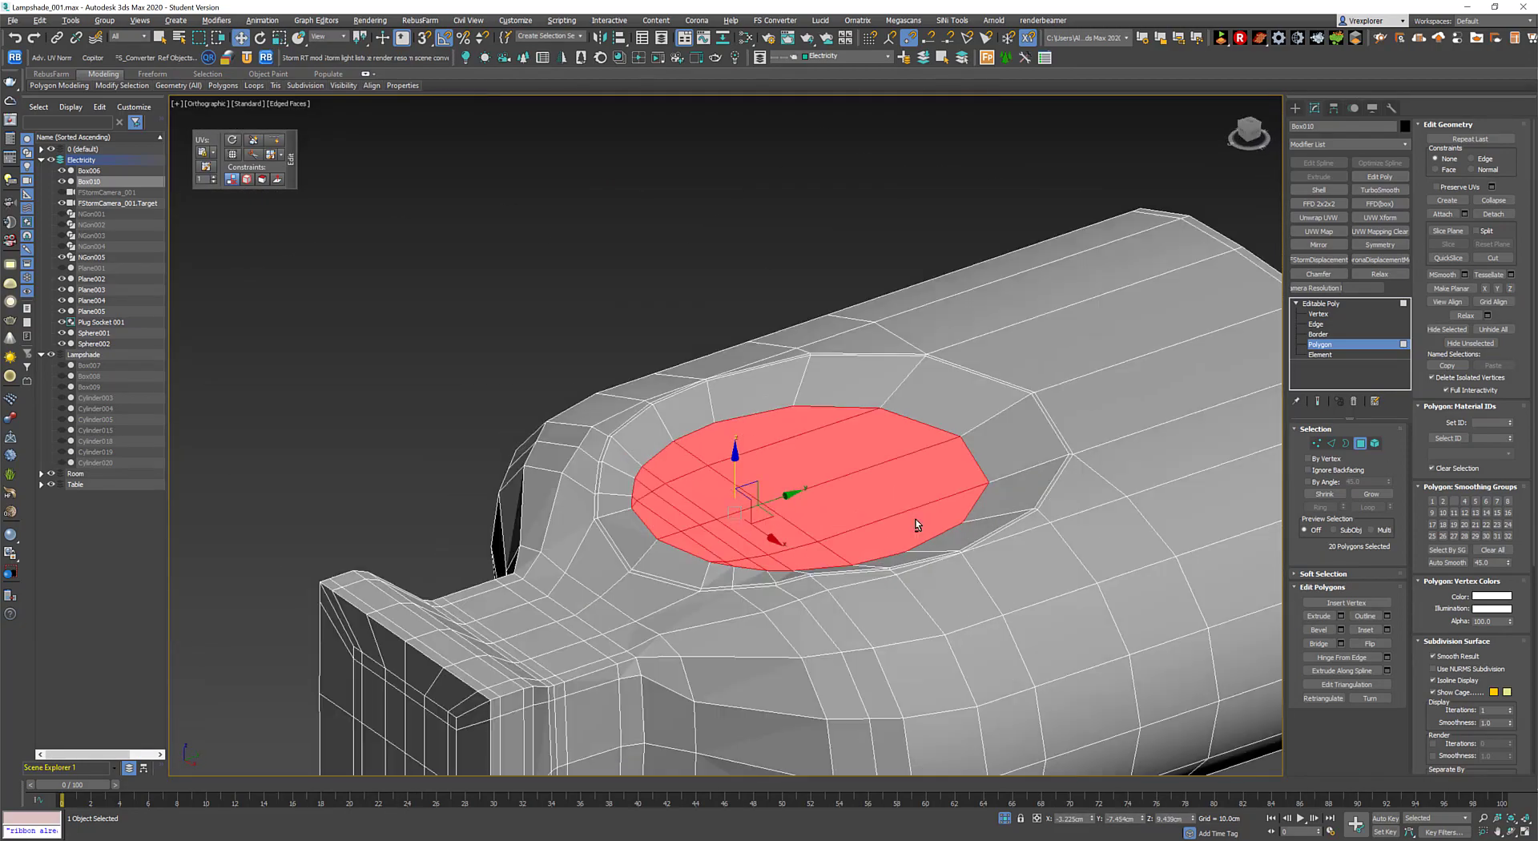
{"action": "scroll", "coordinate": [744, 475], "scroll_direction": "up", "scroll_amount": 2}
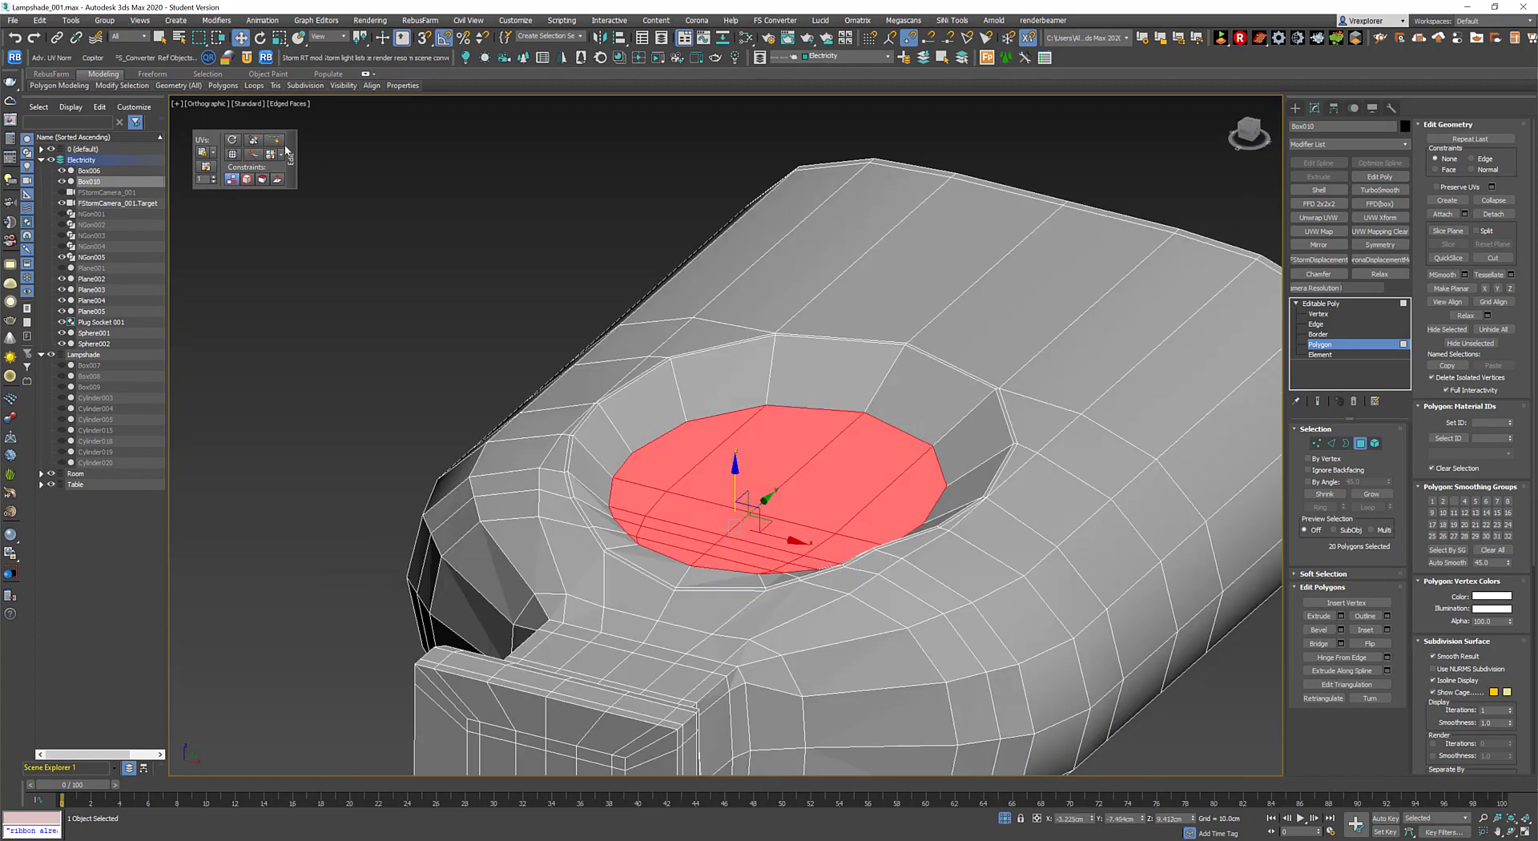
{"action": "key", "text": "q"}
{"action": "scroll", "coordinate": [637, 337], "scroll_direction": "up", "scroll_amount": 2}
{"action": "key", "text": "w"}
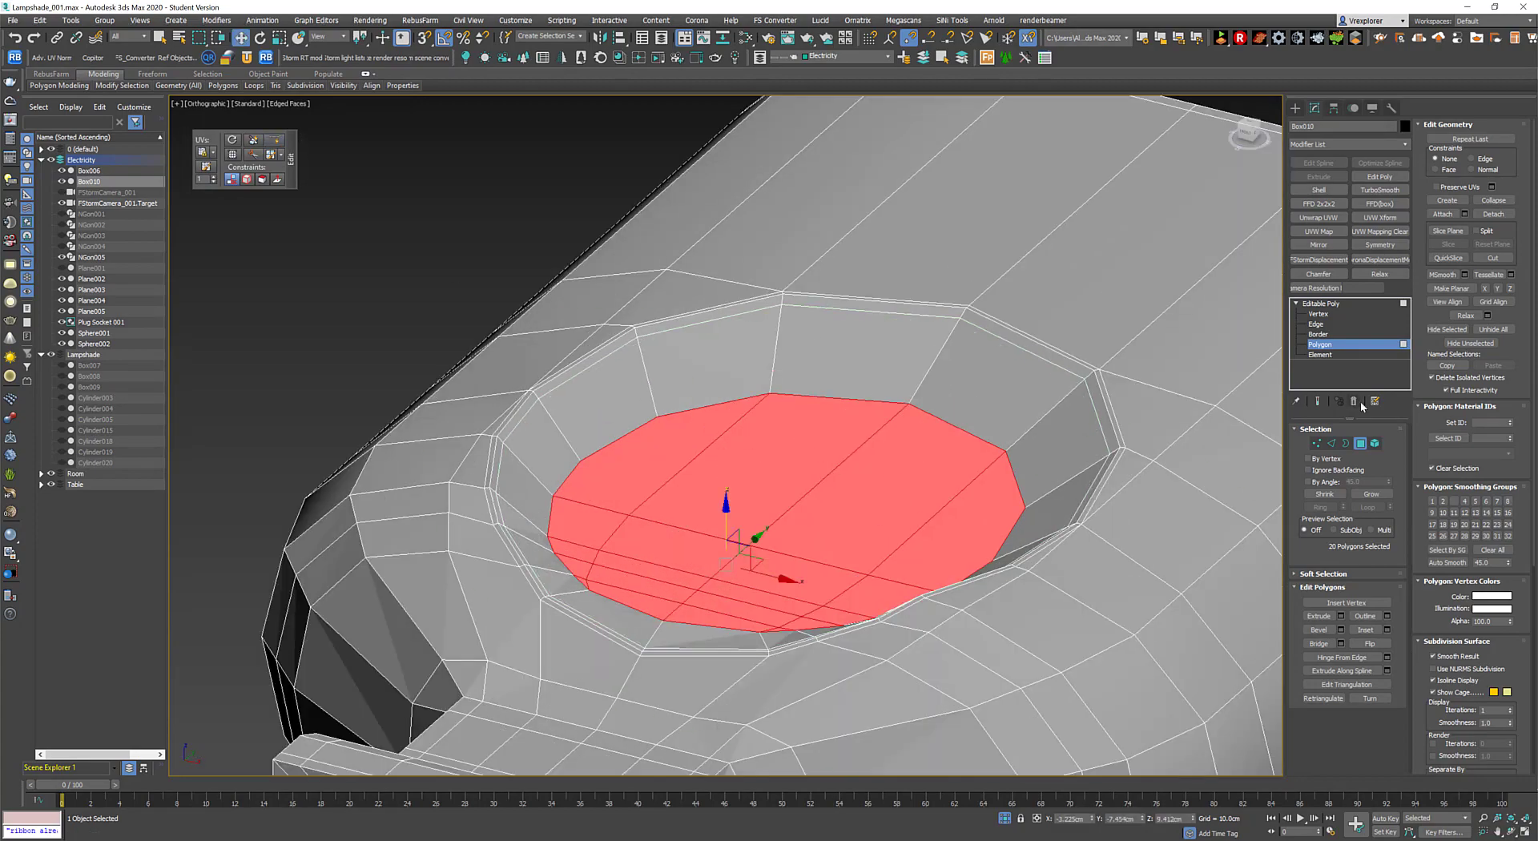
Add a TurboSmooth modifier to smooth the plug body.
{"action": "left_click", "coordinate": [1380, 189]}
{"action": "scroll", "coordinate": [882, 465], "scroll_direction": "down", "scroll_amount": 2}
{"action": "middle_click_drag", "start_coordinate": [881, 465], "coordinate": [1151, 415], "text": "alt"}
{"action": "scroll", "coordinate": [912, 465], "scroll_direction": "up", "scroll_amount": 2}
Set the plug's TurboSmooth Iterations to 2.
{"action": "key", "text": "F4"}
{"action": "scroll", "coordinate": [1015, 480], "scroll_direction": "up", "scroll_amount": 2}
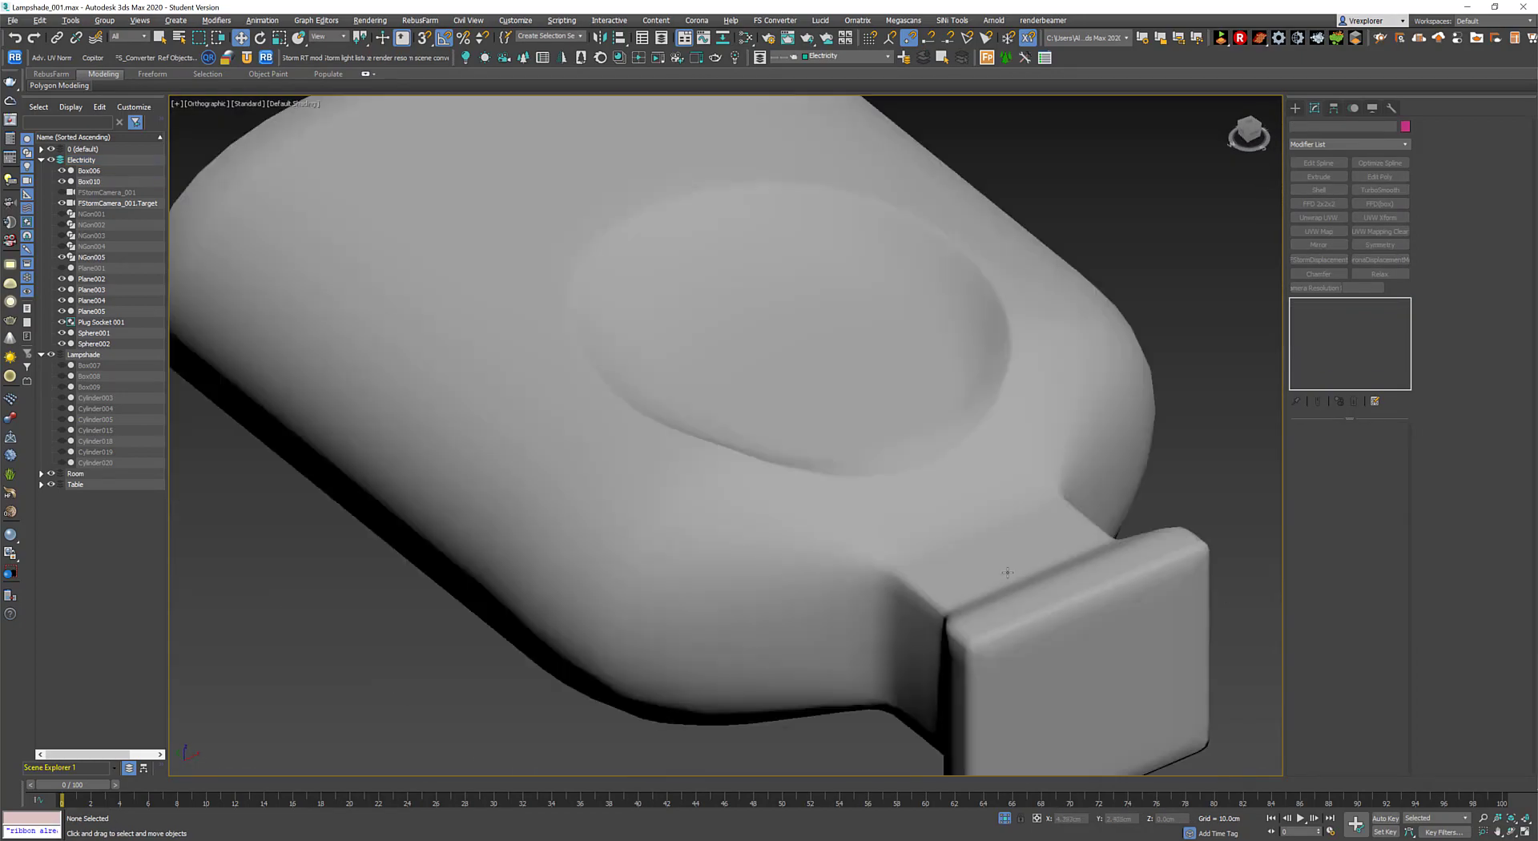
{"action": "key", "text": "p"}
{"action": "middle_click_drag", "start_coordinate": [1015, 481], "coordinate": [1166, 381], "text": "alt"}
{"action": "key", "text": "4"}
{"action": "left_click", "coordinate": [1334, 303]}
{"action": "scroll", "coordinate": [1040, 470], "scroll_direction": "up", "scroll_amount": 3}
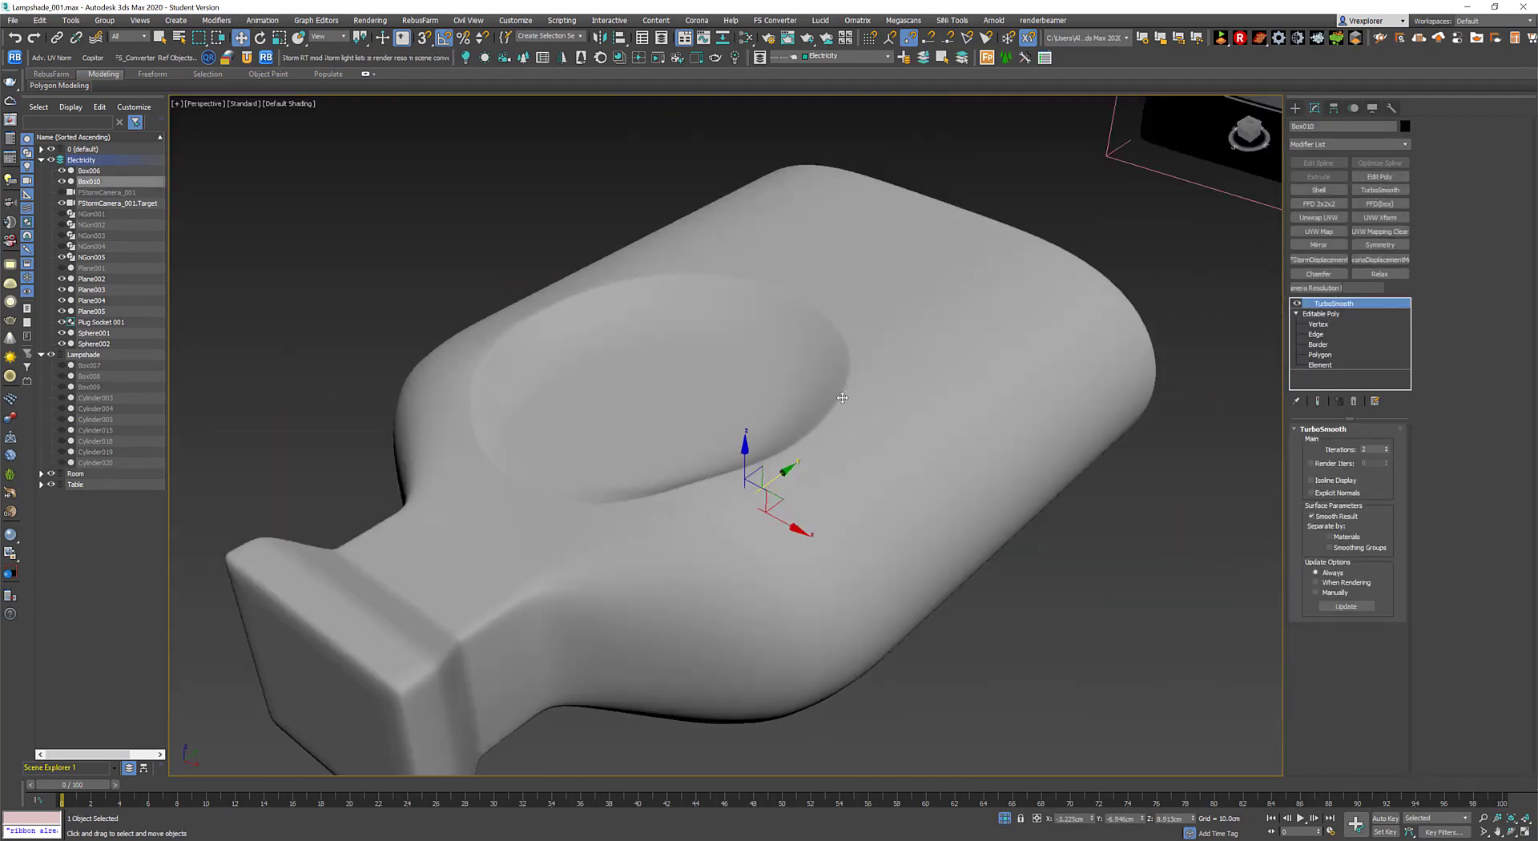
{"action": "key", "text": "F4"}
At the Editable Poly level, select all the polygons of the round recess.
{"action": "left_click", "coordinate": [1320, 354]}
{"action": "left_click", "coordinate": [1334, 303]}
{"action": "left_click", "coordinate": [1320, 354]}
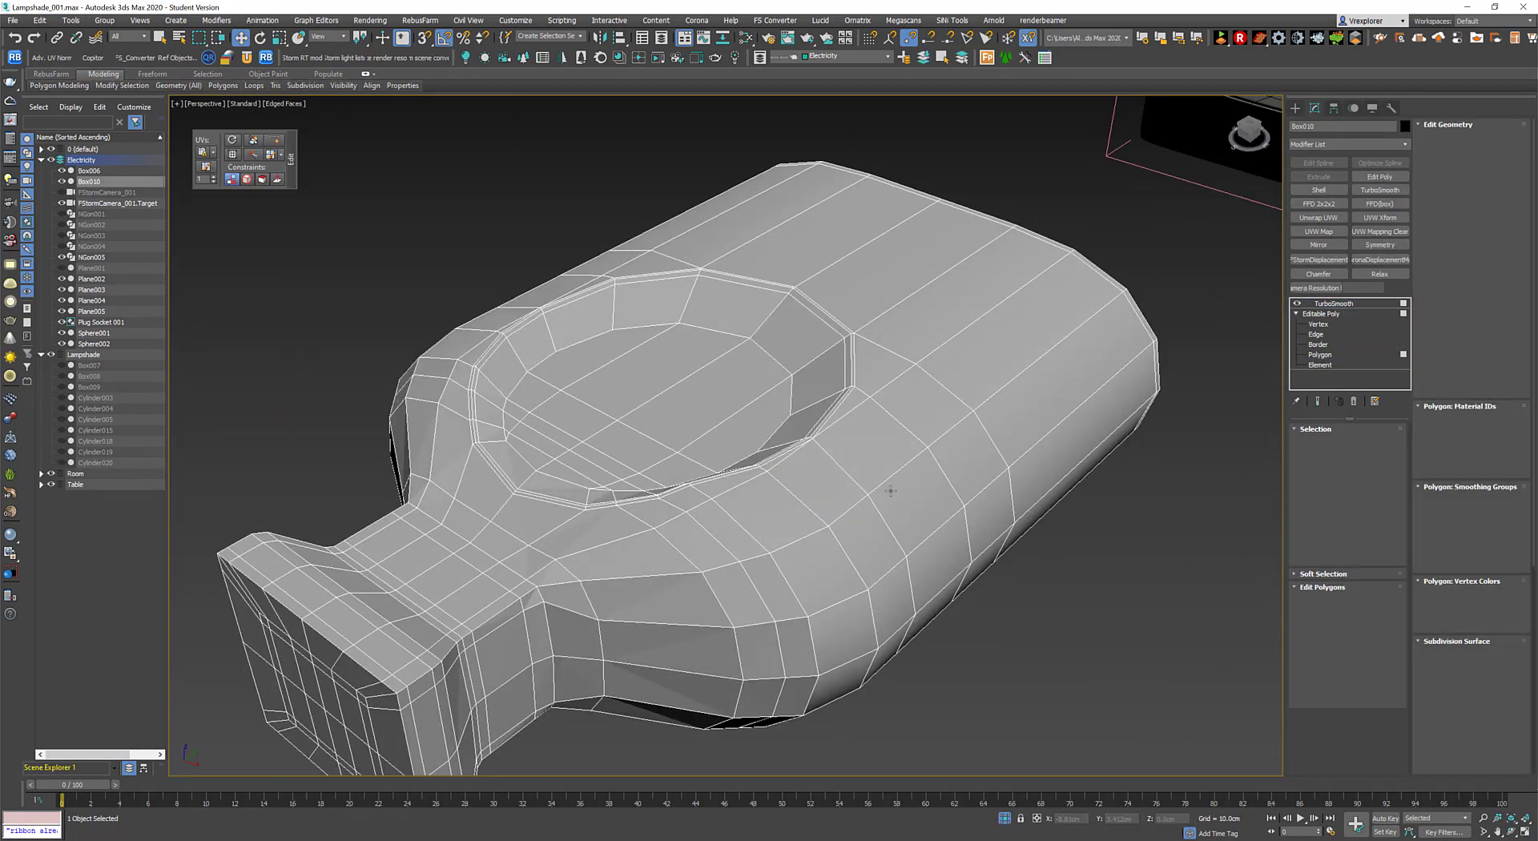
{"action": "mouse_move", "coordinate": [1250, 449]}
{"action": "middle_mouse_down", "text": "alt"}
{"action": "mouse_move", "coordinate": [1290, 461]}
{"action": "mouse_move", "coordinate": [1162, 449]}
{"action": "middle_mouse_up", "text": "alt"}
{"action": "left_click", "coordinate": [725, 384]}
{"action": "left_click", "coordinate": [789, 400], "text": "ctrl"}
{"action": "left_click", "coordinate": [778, 518], "text": "ctrl"}
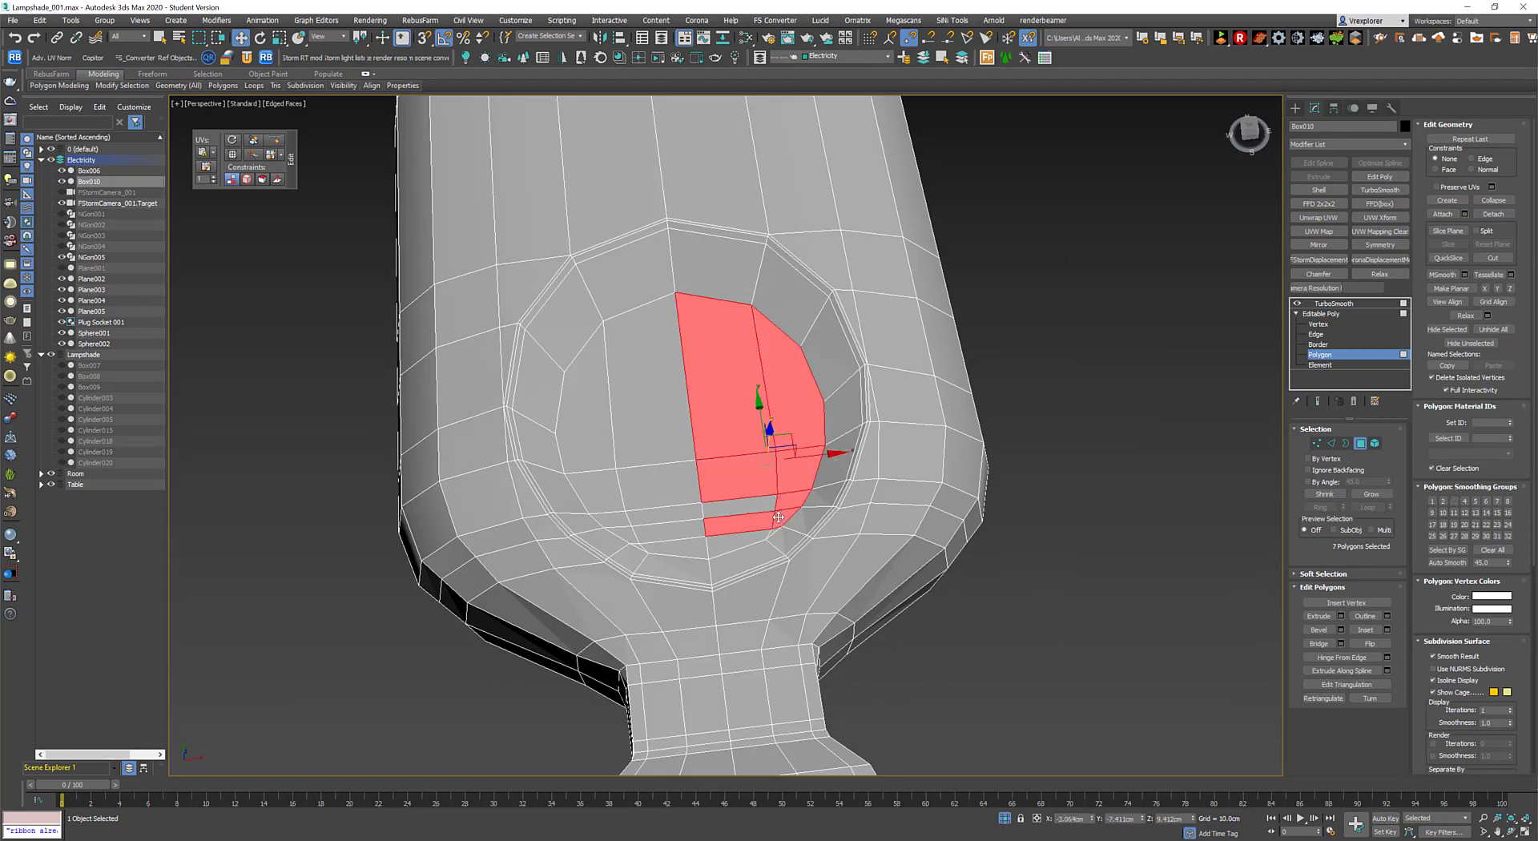
{"action": "left_click", "coordinate": [682, 527], "text": "ctrl"}
{"action": "left_click", "coordinate": [641, 543], "text": "ctrl"}
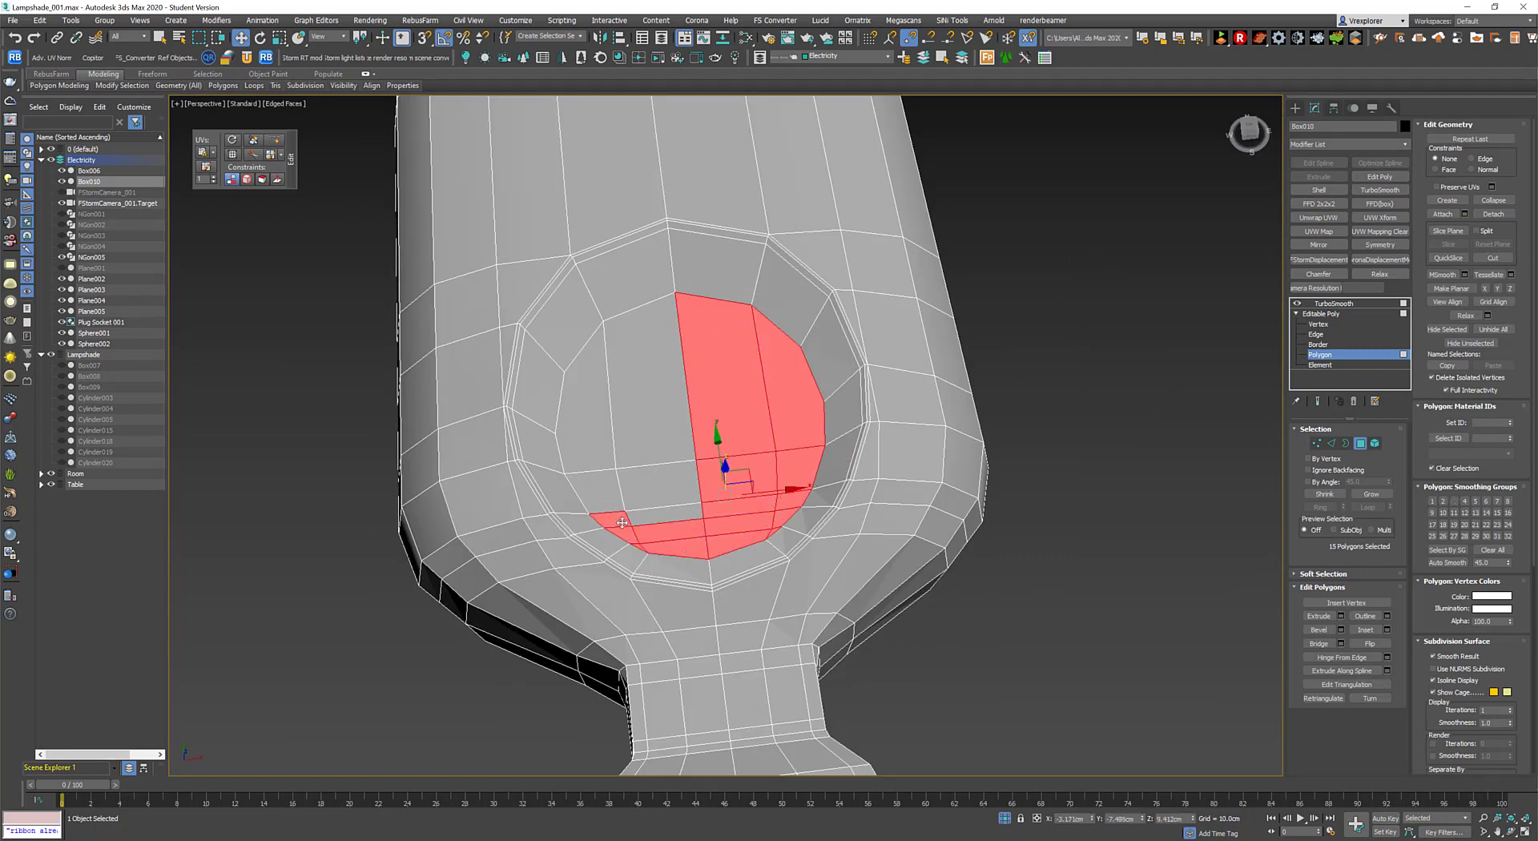
{"action": "left_click", "coordinate": [657, 493], "text": "ctrl"}
{"action": "left_click", "coordinate": [593, 489], "text": "ctrl"}
{"action": "left_click", "coordinate": [625, 361], "text": "ctrl"}
Clear the vertex selection and return to the recess polygon selection.
{"action": "key", "text": "1"}
{"action": "right_click", "coordinate": [1034, 377]}
{"action": "left_click", "coordinate": [978, 269]}
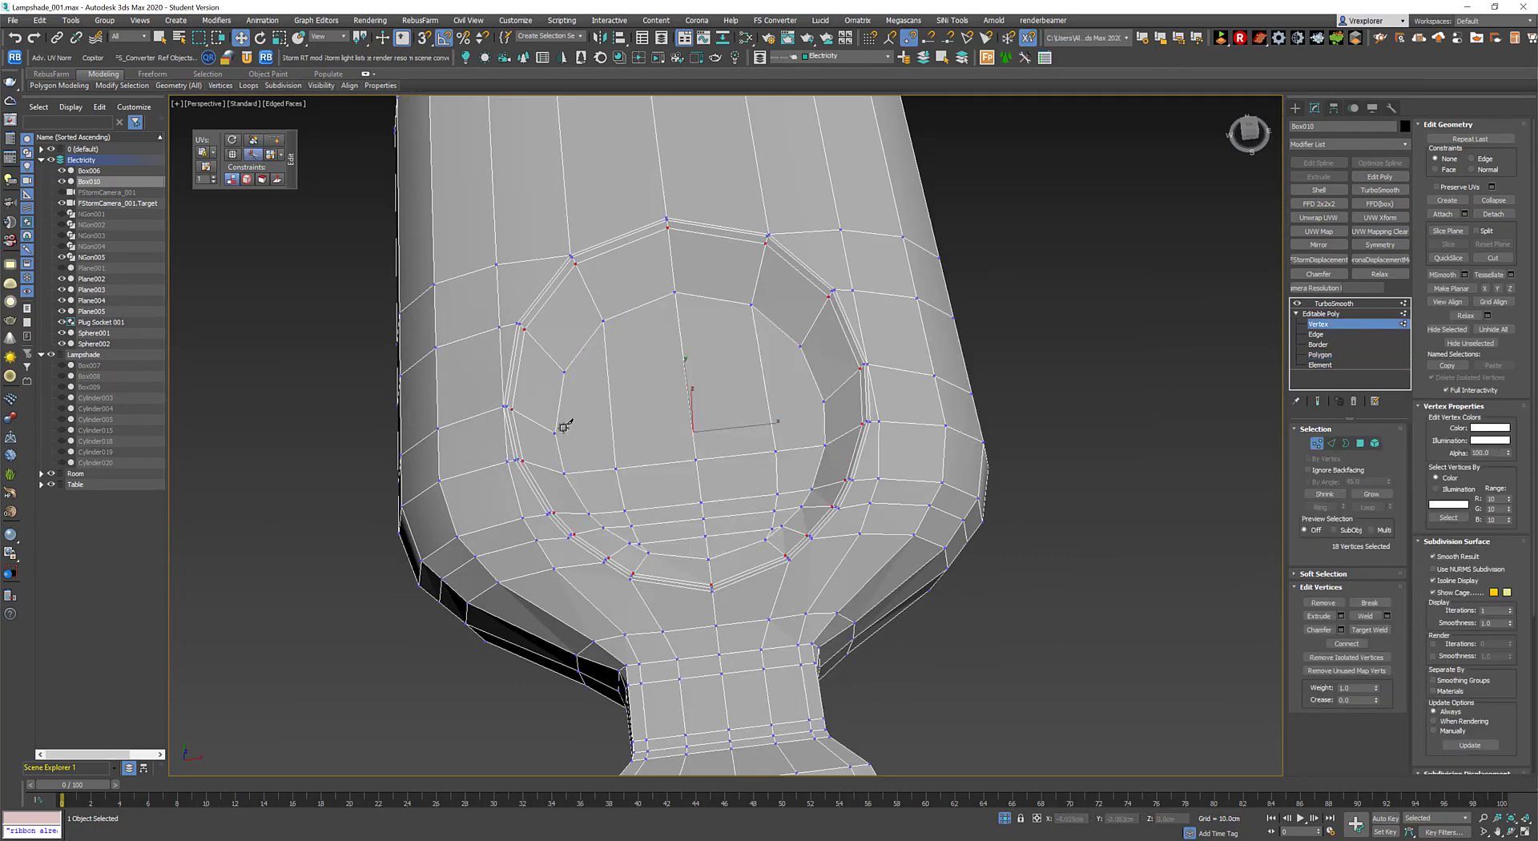
{"action": "key", "text": "w"}
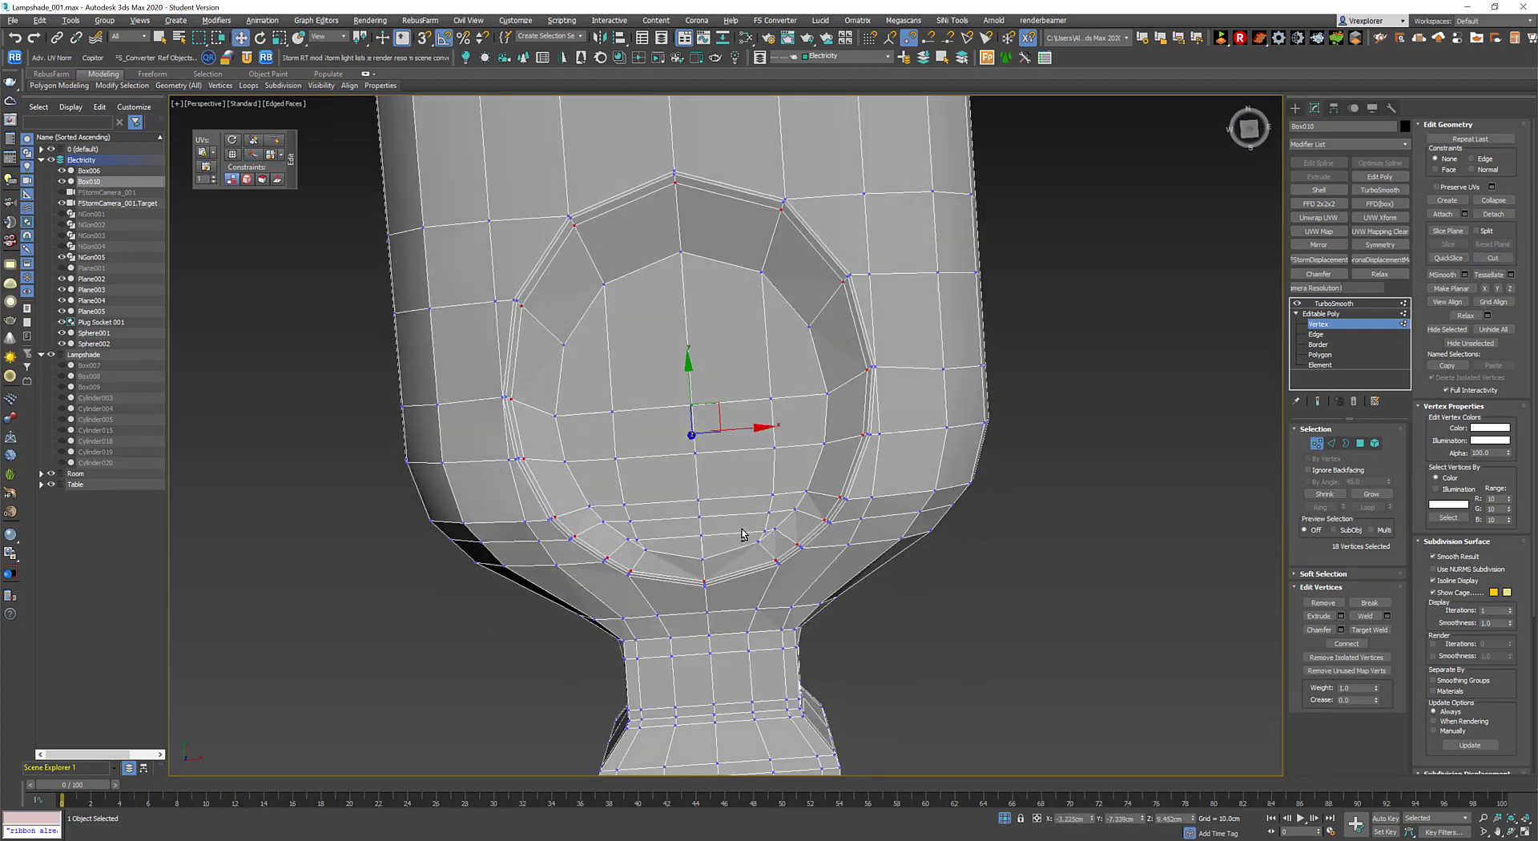
{"action": "middle_click_drag", "start_coordinate": [770, 473], "coordinate": [962, 545], "text": "alt"}
{"action": "left_click", "coordinate": [991, 561]}
{"action": "left_click", "coordinate": [1360, 444]}
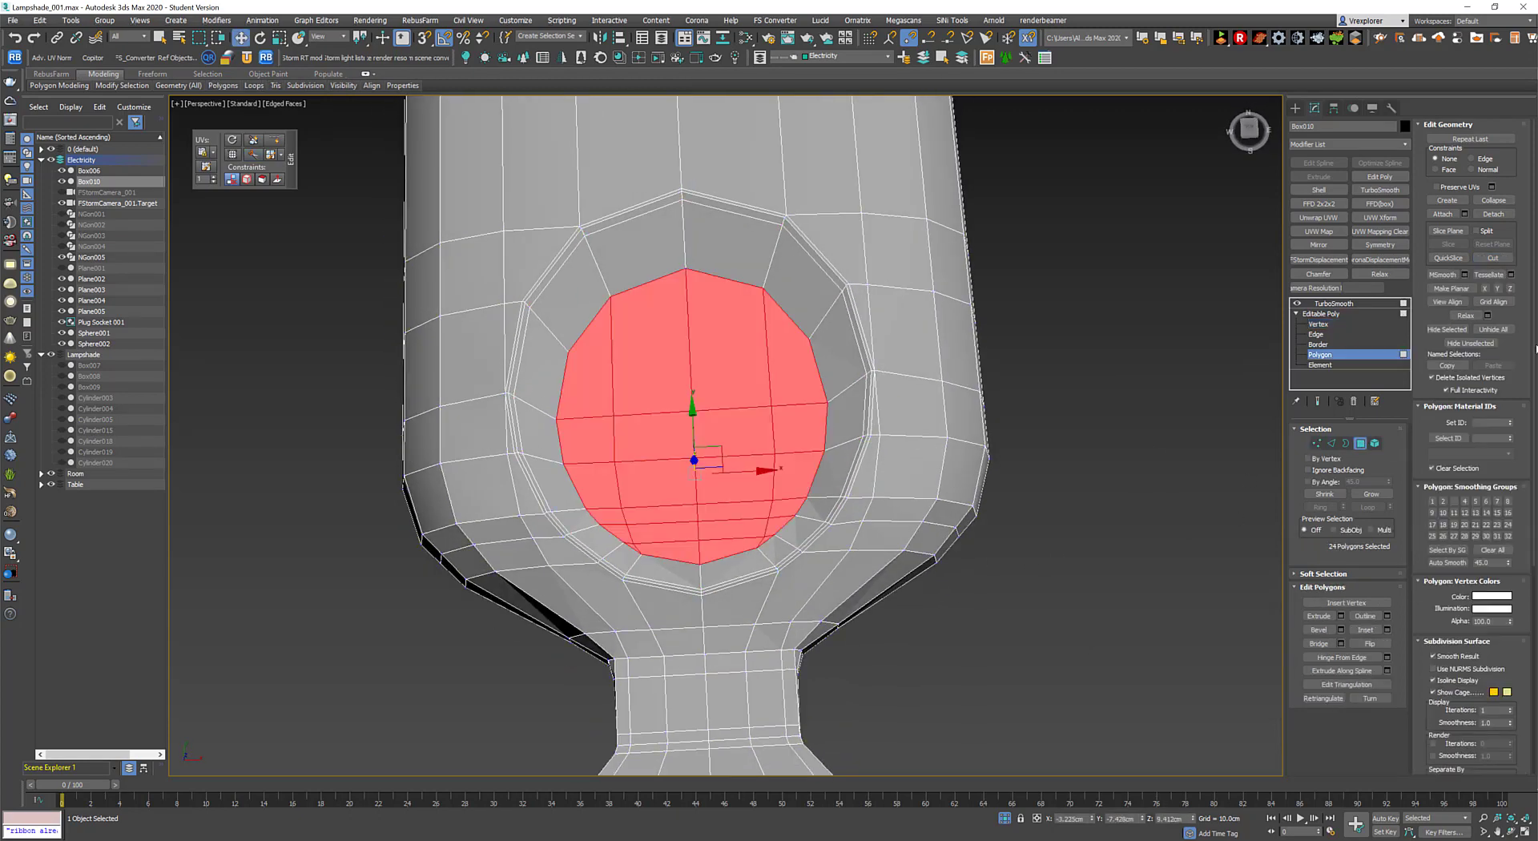
Relax the recess polygons with 8 iterations at 0.5 into an even dip.
{"action": "scroll", "coordinate": [1420, 596], "scroll_direction": "down", "scroll_amount": 1}
{"action": "left_click_drag", "start_coordinate": [1454, 255], "coordinate": [1463, 683]}
{"action": "mouse_move", "coordinate": [1190, 538]}
{"action": "middle_mouse_down", "text": "alt"}
{"action": "mouse_move", "coordinate": [655, 436]}
{"action": "mouse_move", "coordinate": [762, 475]}
{"action": "middle_mouse_up", "text": "alt"}
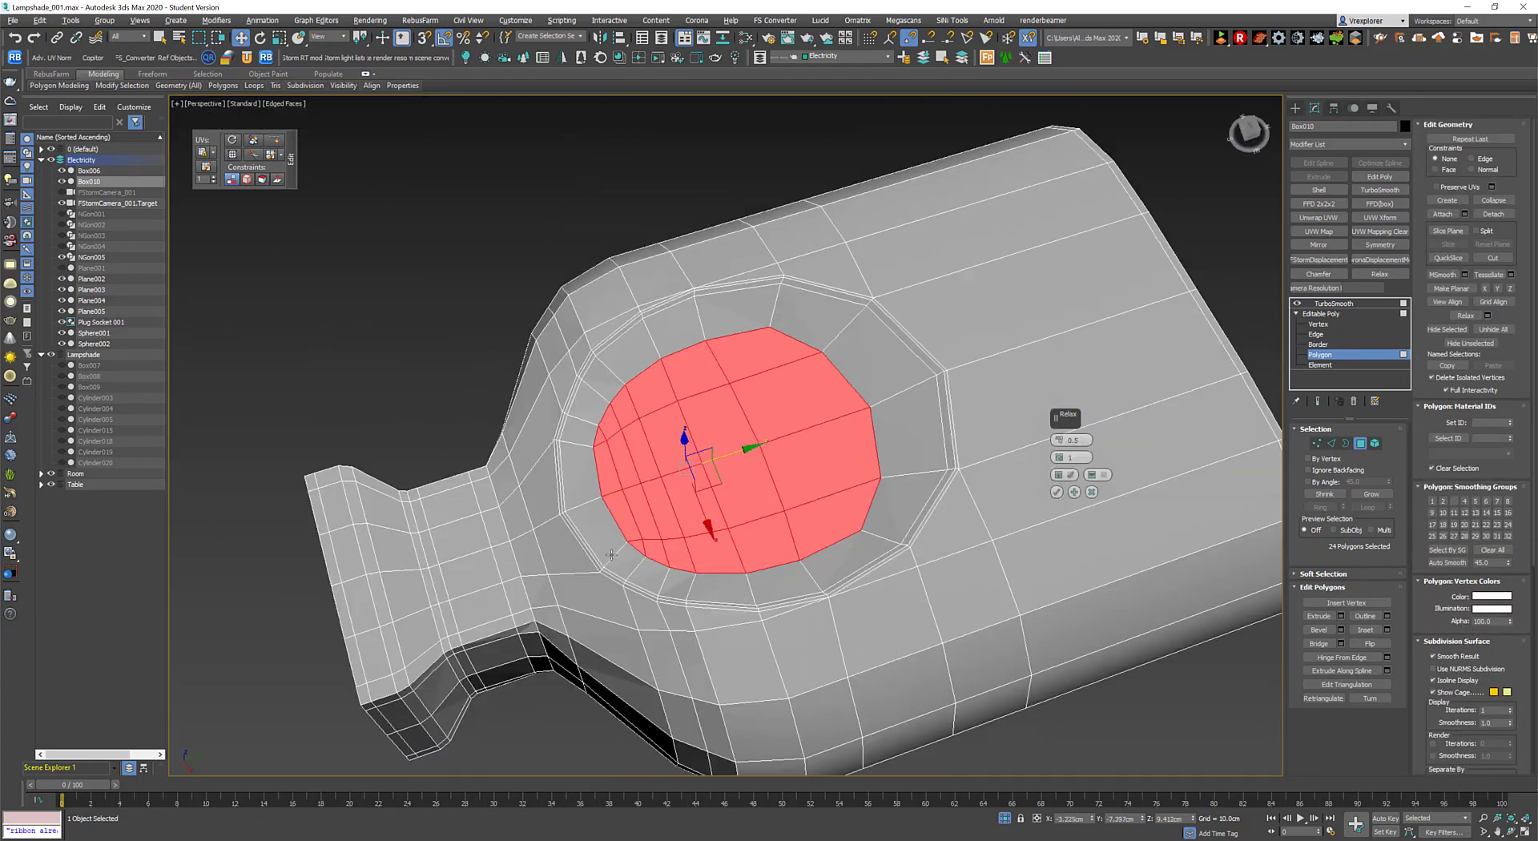
{"action": "left_click_drag", "start_coordinate": [1102, 446], "coordinate": [1102, 417]}
{"action": "mouse_move", "coordinate": [1102, 417]}
{"action": "middle_mouse_down", "text": "alt"}
{"action": "mouse_move", "coordinate": [1023, 487]}
{"action": "mouse_move", "coordinate": [1119, 536]}
{"action": "middle_mouse_up", "text": "alt"}
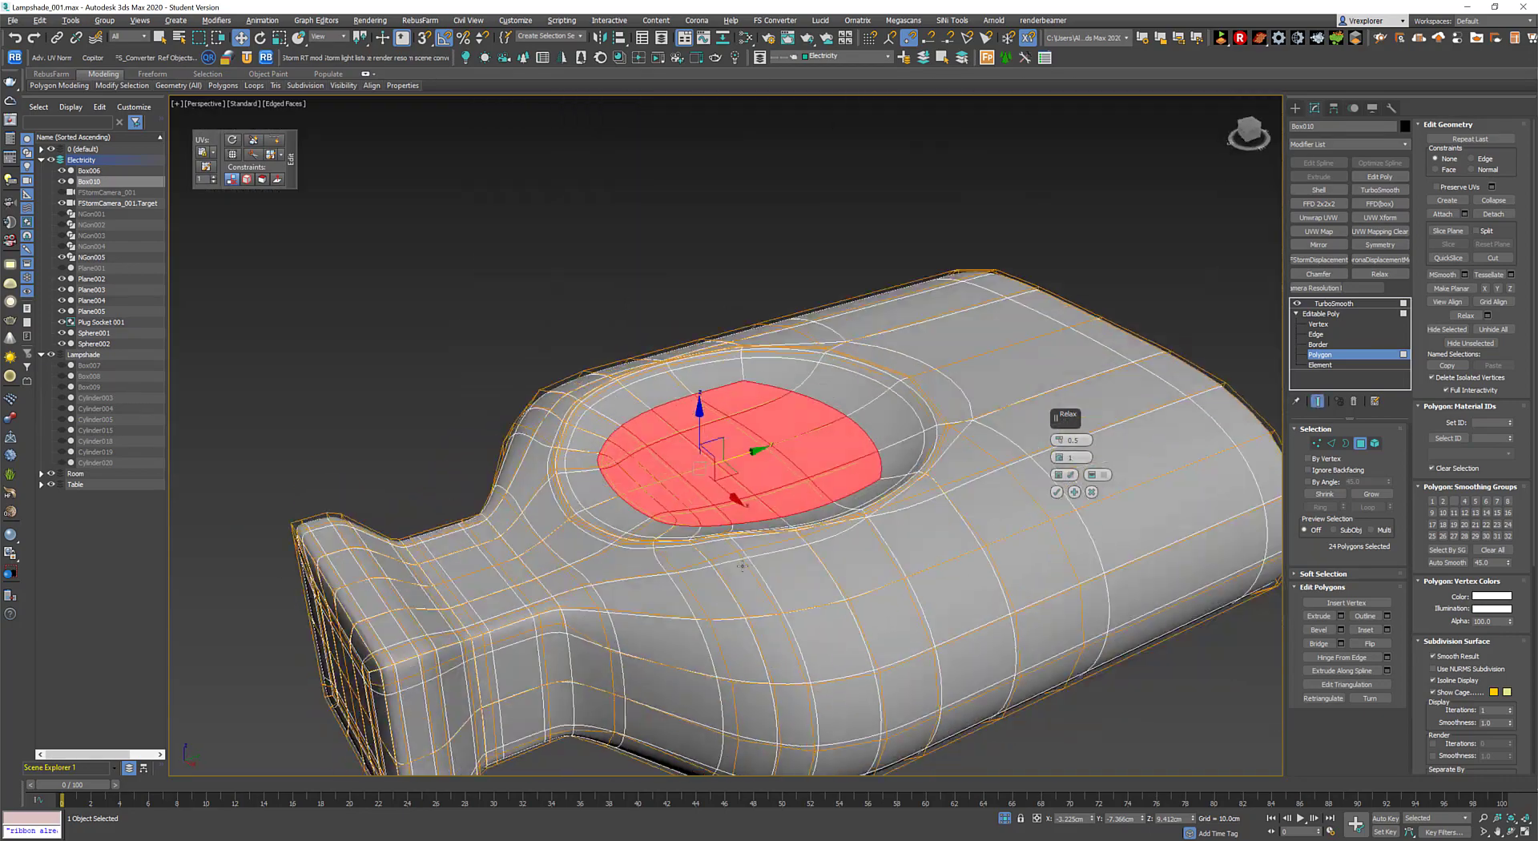
Inspect the smoothed plug with edges shown, then reselect it in Front view.
{"action": "key", "text": "4"}
{"action": "left_click", "coordinate": [1112, 577]}
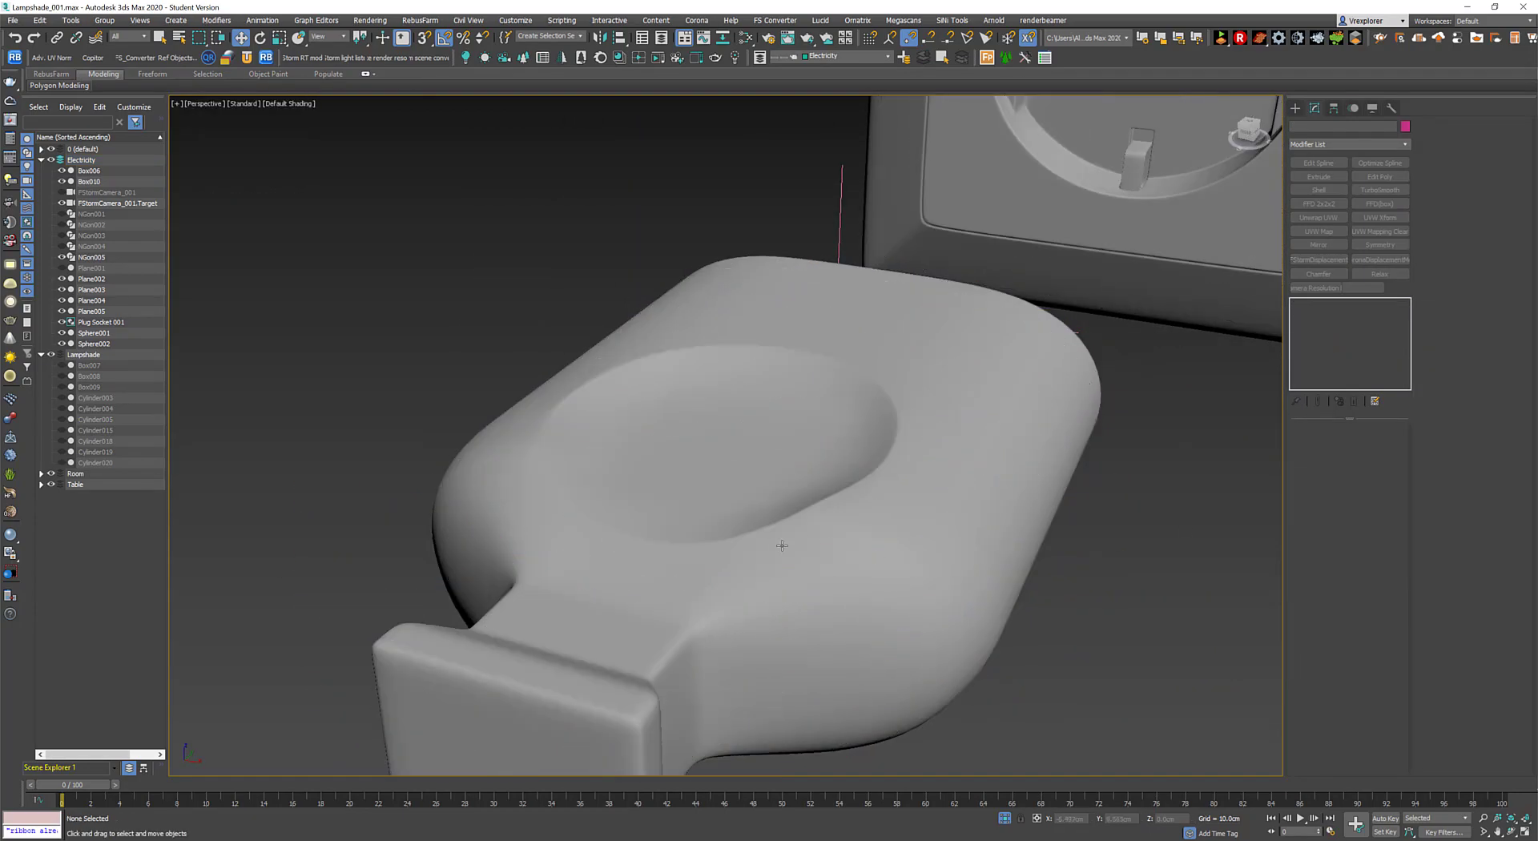
{"action": "mouse_move", "coordinate": [782, 545]}
{"action": "middle_mouse_down", "text": "alt"}
{"action": "mouse_move", "coordinate": [919, 556]}
{"action": "mouse_move", "coordinate": [732, 543]}
{"action": "mouse_move", "coordinate": [865, 560]}
{"action": "mouse_move", "coordinate": [962, 465]}
{"action": "mouse_move", "coordinate": [1054, 428]}
{"action": "middle_mouse_up", "text": "alt"}
{"action": "key", "text": "F4"}
{"action": "left_click", "coordinate": [962, 465]}
{"action": "scroll", "coordinate": [1001, 449], "scroll_direction": "down", "scroll_amount": 5}
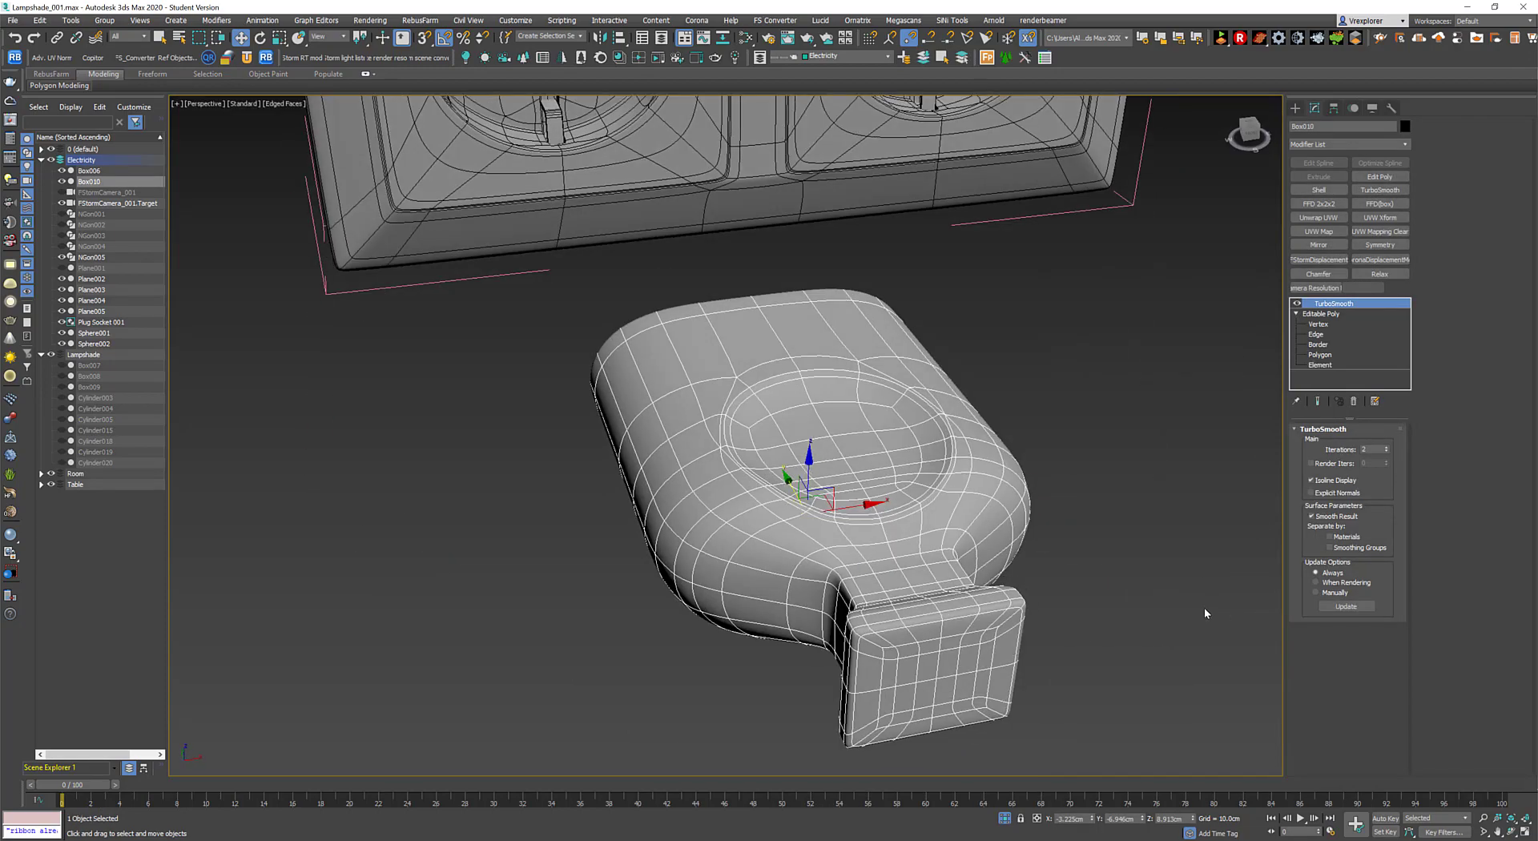
{"action": "middle_click_drag", "start_coordinate": [1205, 614], "coordinate": [941, 421], "text": "alt"}
{"action": "key", "text": "f"}
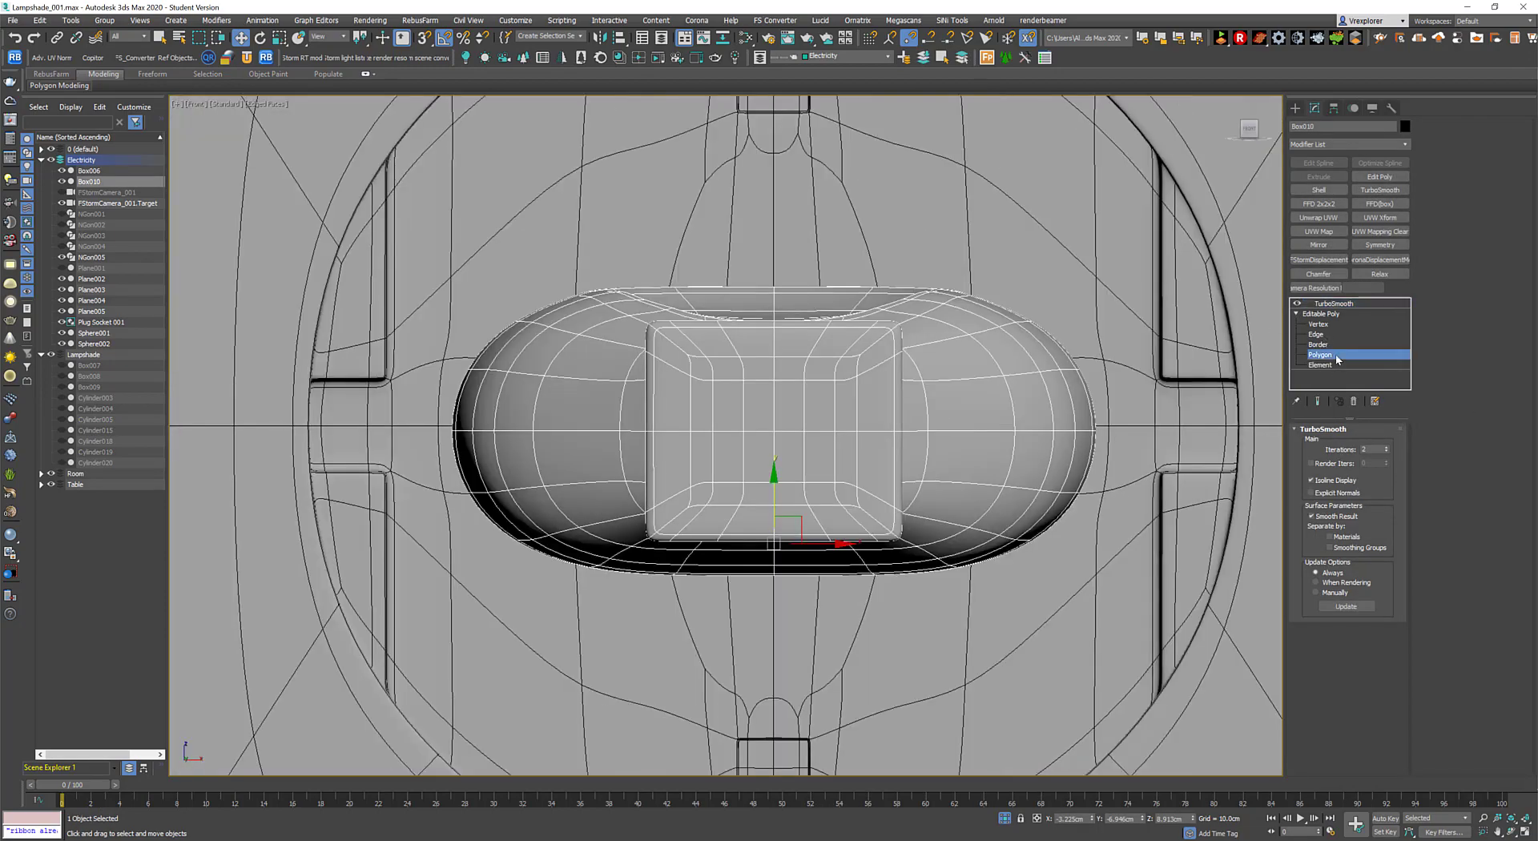
Delete the lower half of the plug body's polygons.
{"action": "left_click_drag", "start_coordinate": [1280, 669], "coordinate": [1280, 670]}
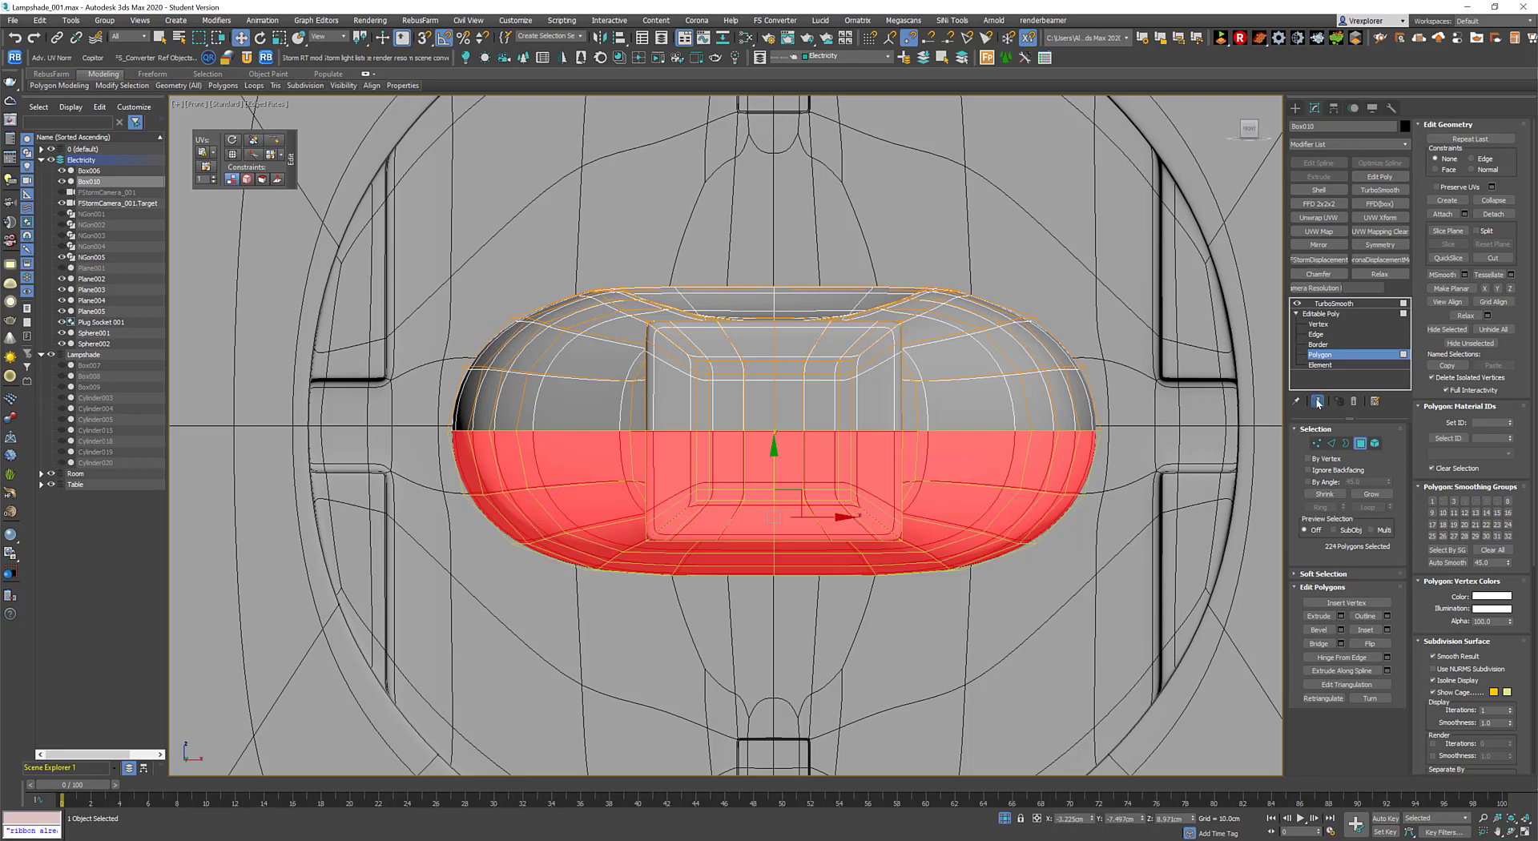
{"action": "key", "text": "Delete"}
{"action": "key", "text": "4"}
{"action": "key", "text": "l"}
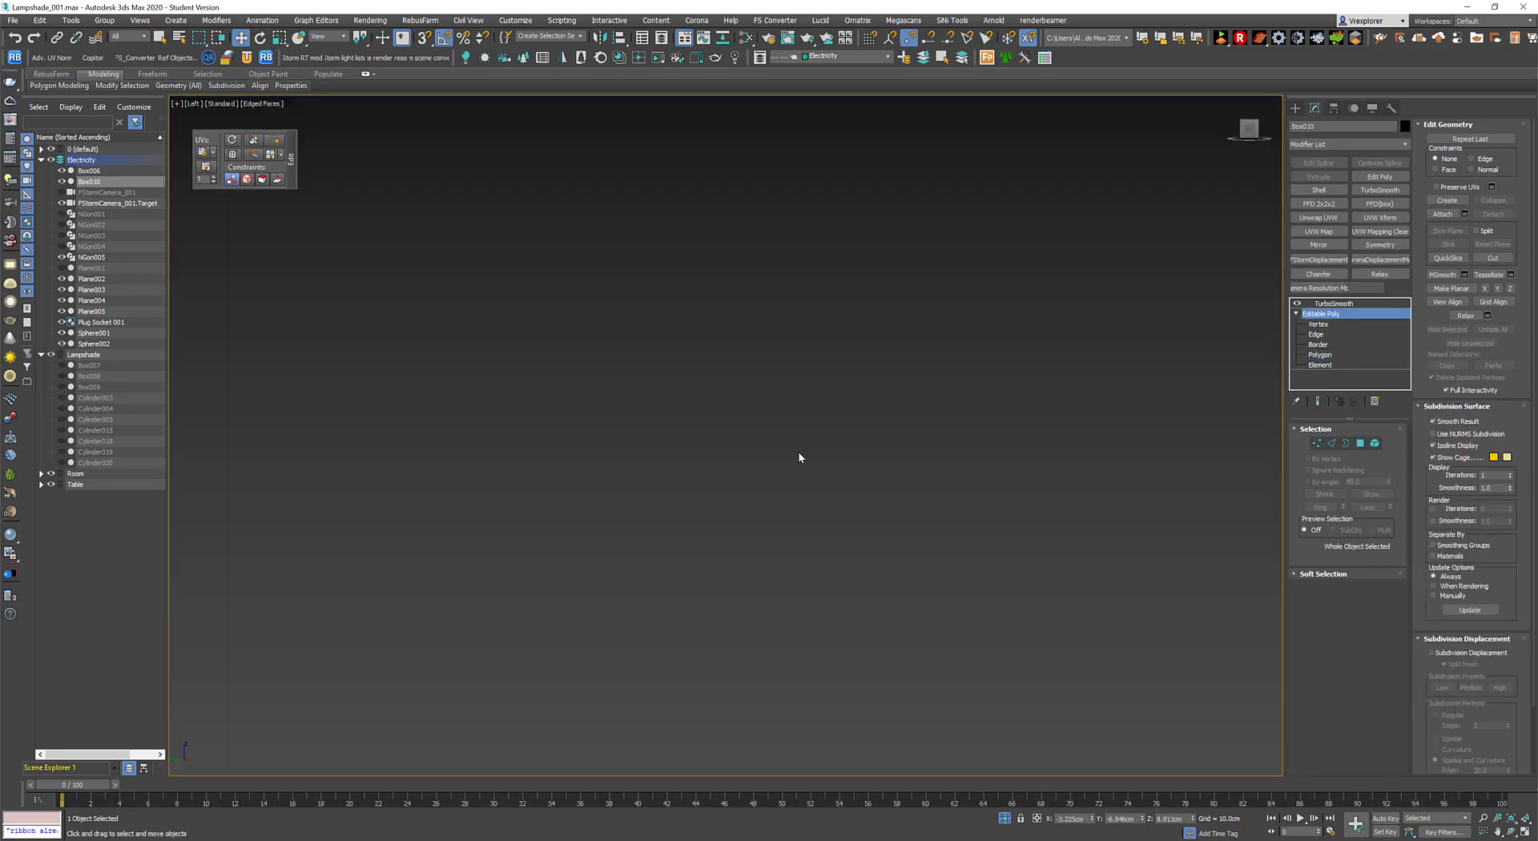
Snap the plug's pivot to its bottom edge.
{"action": "left_click", "coordinate": [1334, 108]}
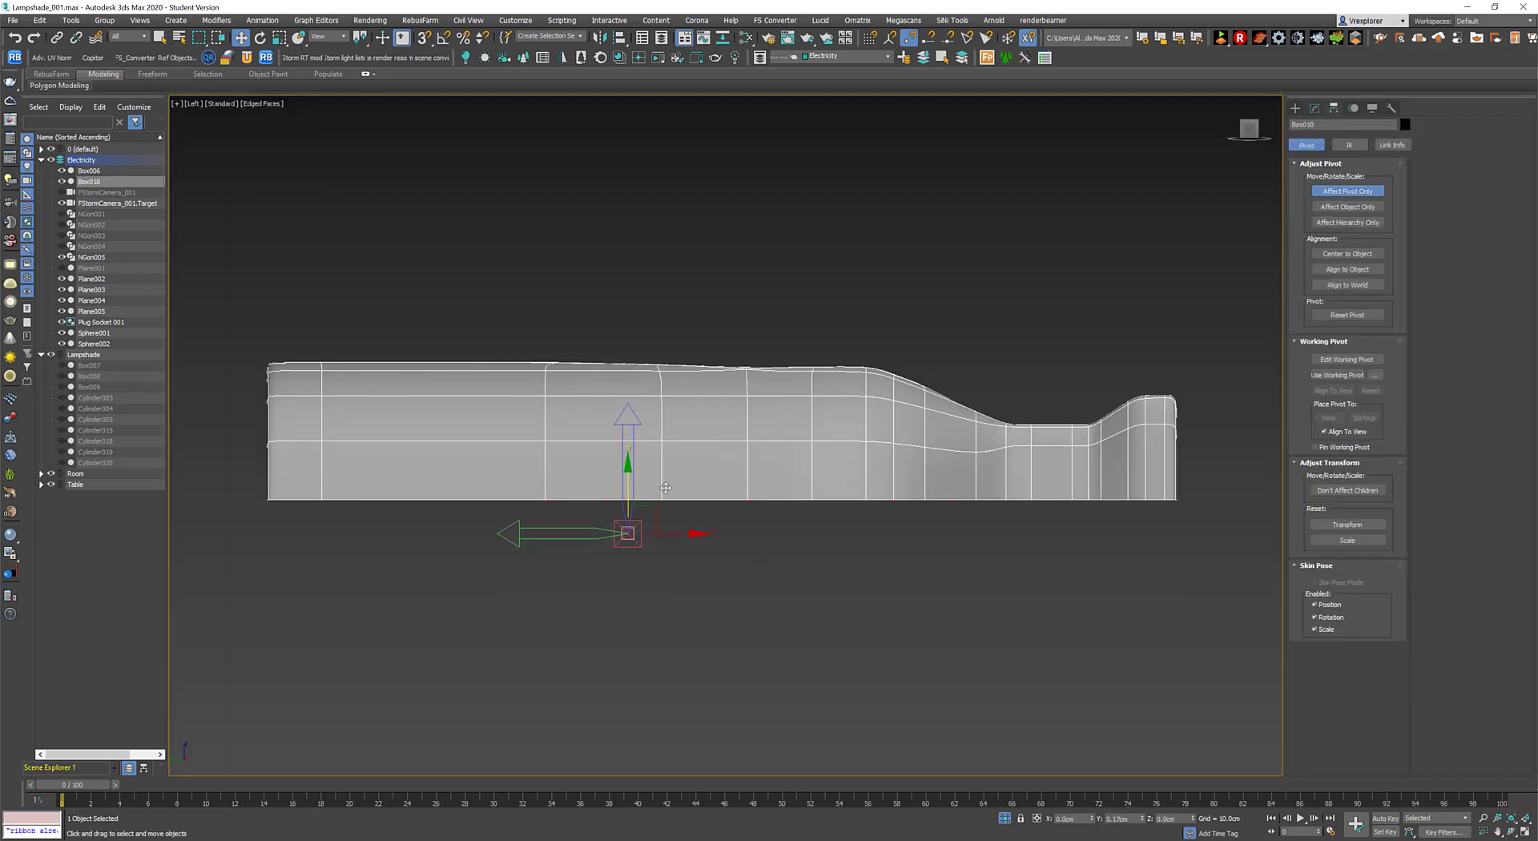
{"action": "key", "text": "s"}
{"action": "left_click_drag", "start_coordinate": [618, 569], "coordinate": [665, 501]}
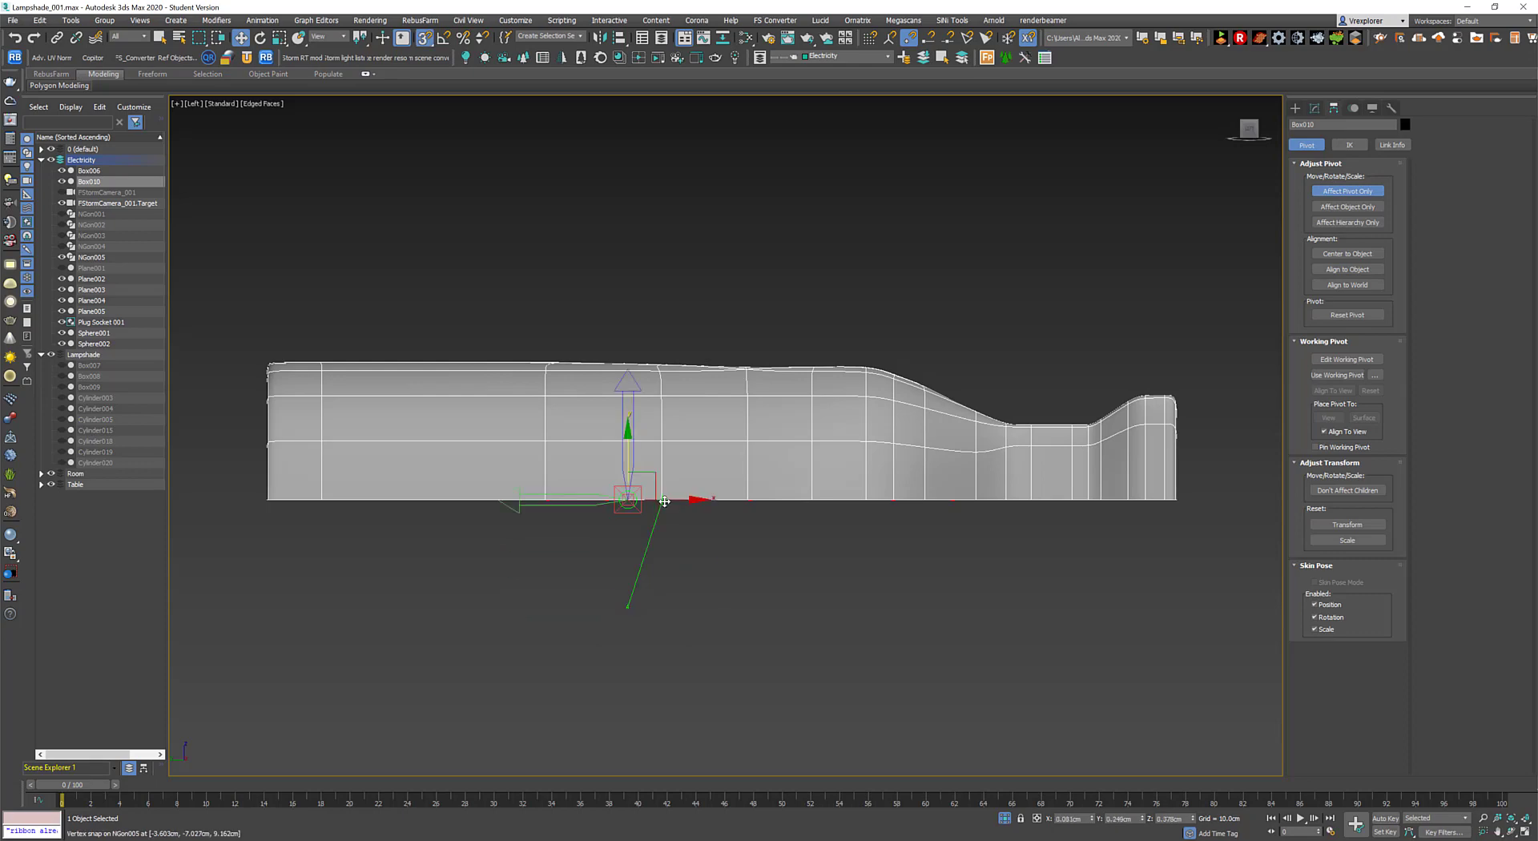
{"action": "left_click", "coordinate": [1315, 107]}
Add a Symmetry modifier mirrored on Z, then an Edit Poly modifier above it.
{"action": "left_click", "coordinate": [1330, 314]}
{"action": "left_click", "coordinate": [1380, 244]}
{"action": "left_click", "coordinate": [1364, 451]}
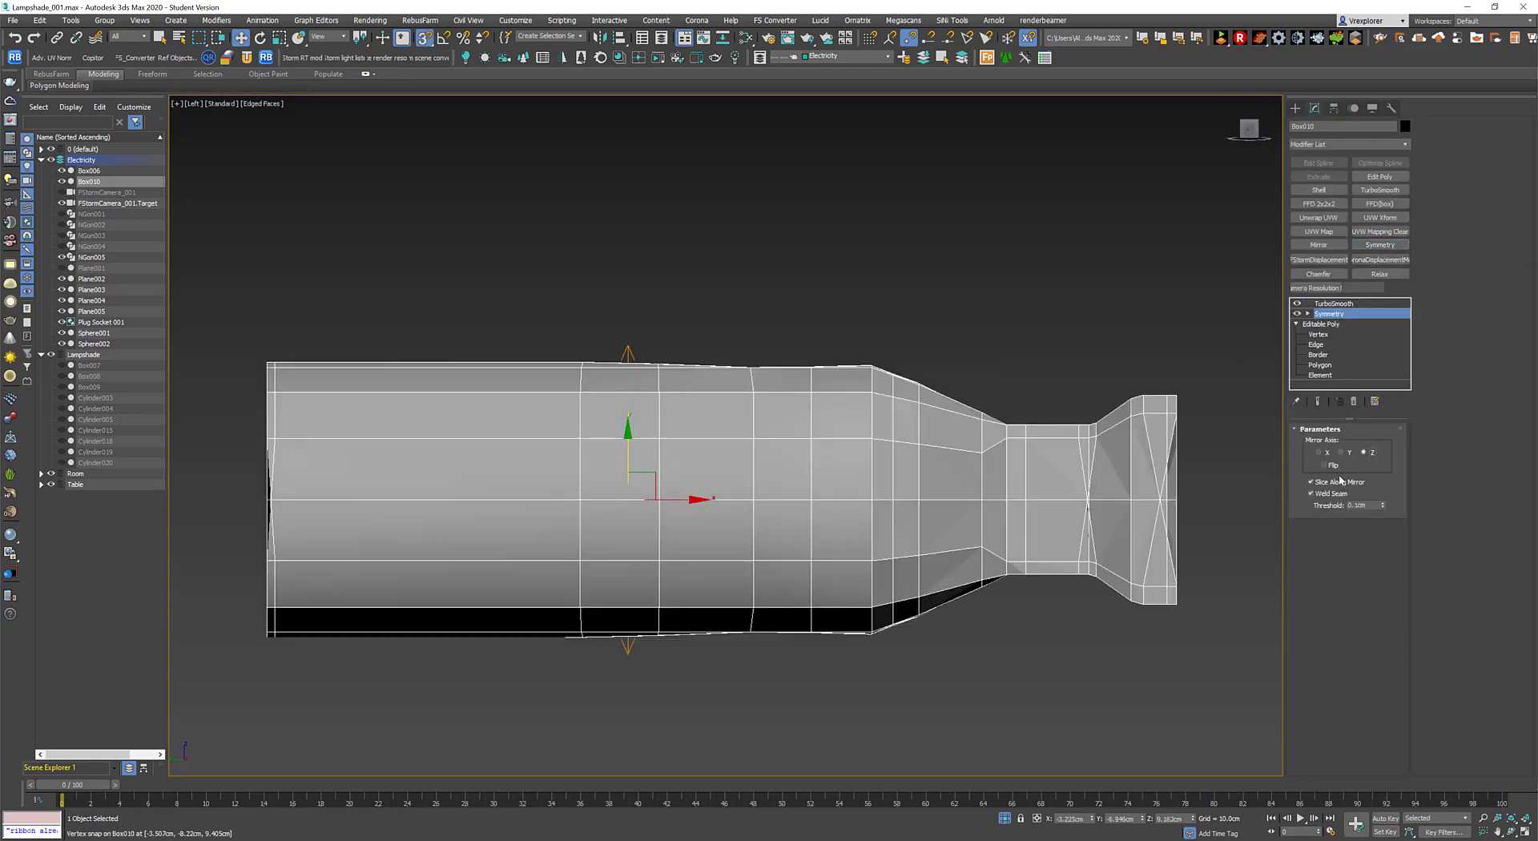
{"action": "middle_click_drag", "start_coordinate": [975, 469], "coordinate": [838, 498], "text": "alt"}
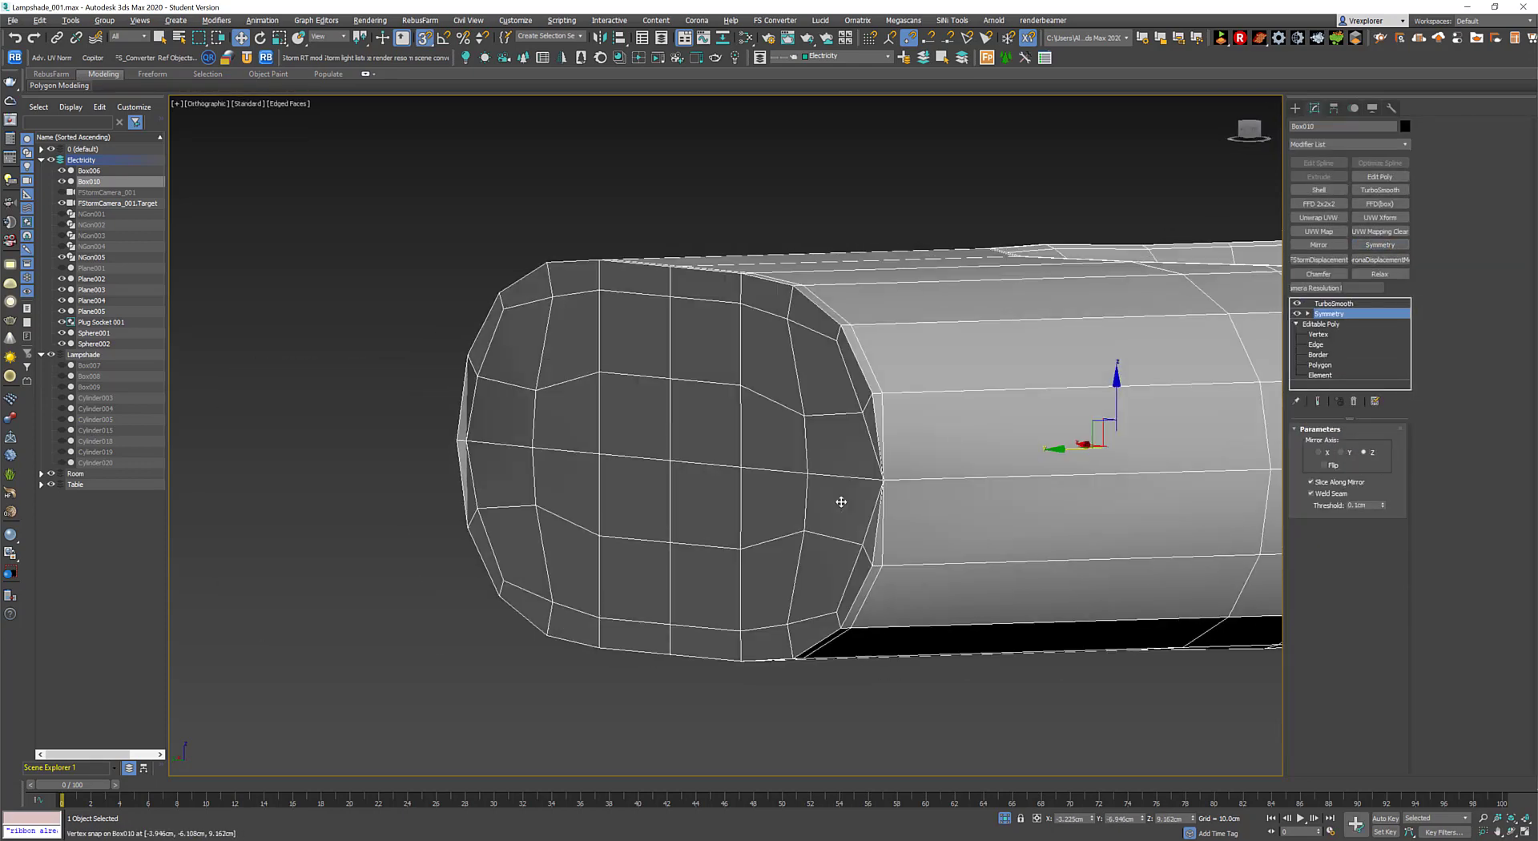
{"action": "middle_click_drag", "start_coordinate": [1280, 534], "coordinate": [1182, 537], "text": "alt"}
{"action": "scroll", "coordinate": [1183, 536], "scroll_direction": "down", "scroll_amount": 5}
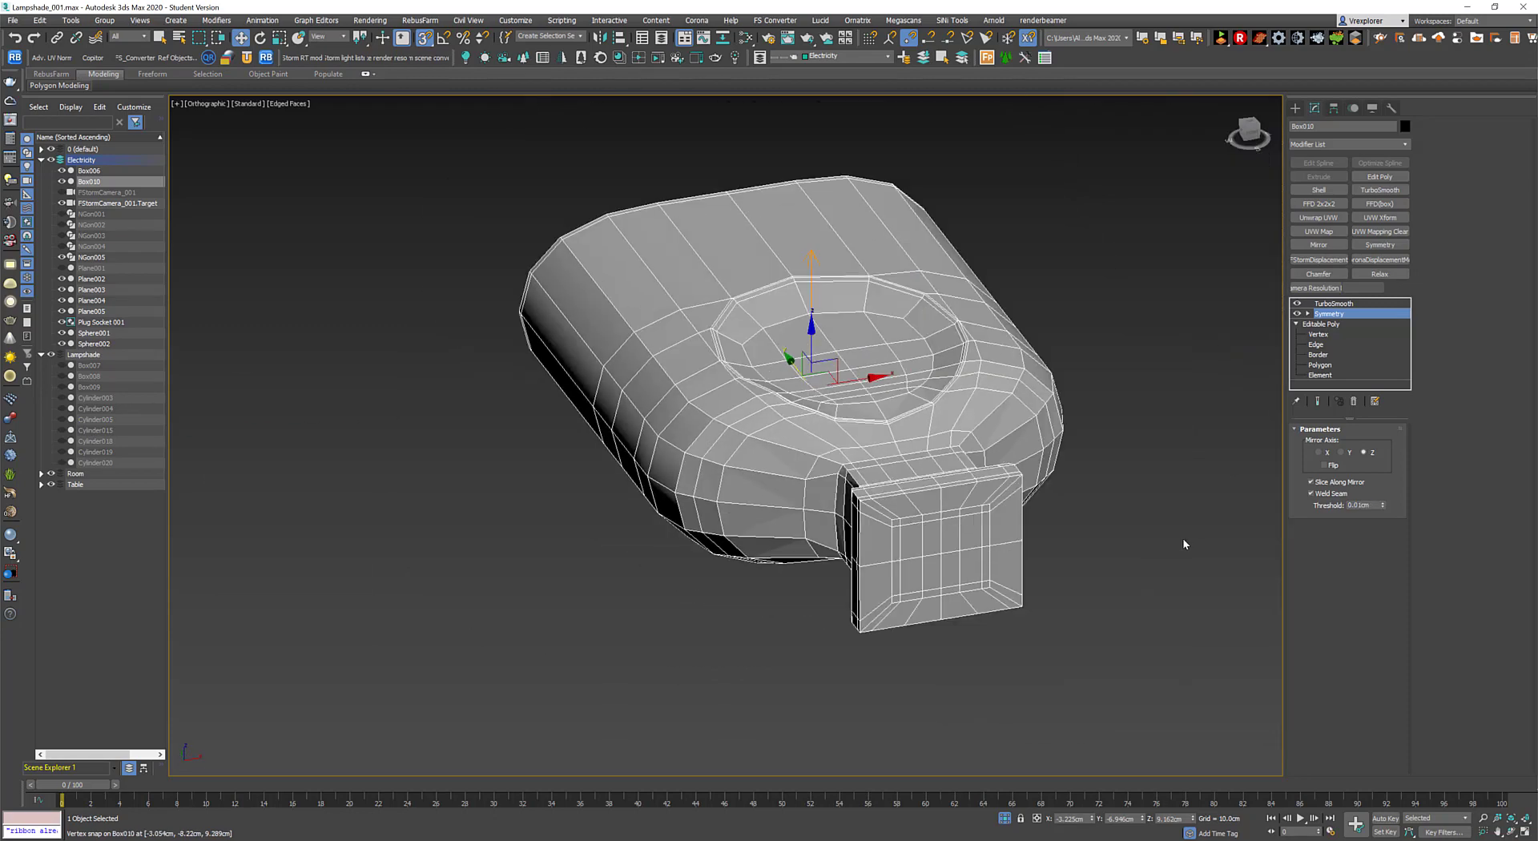
{"action": "left_click", "coordinate": [1380, 177]}
{"action": "scroll", "coordinate": [943, 553], "scroll_direction": "up", "scroll_amount": 5}
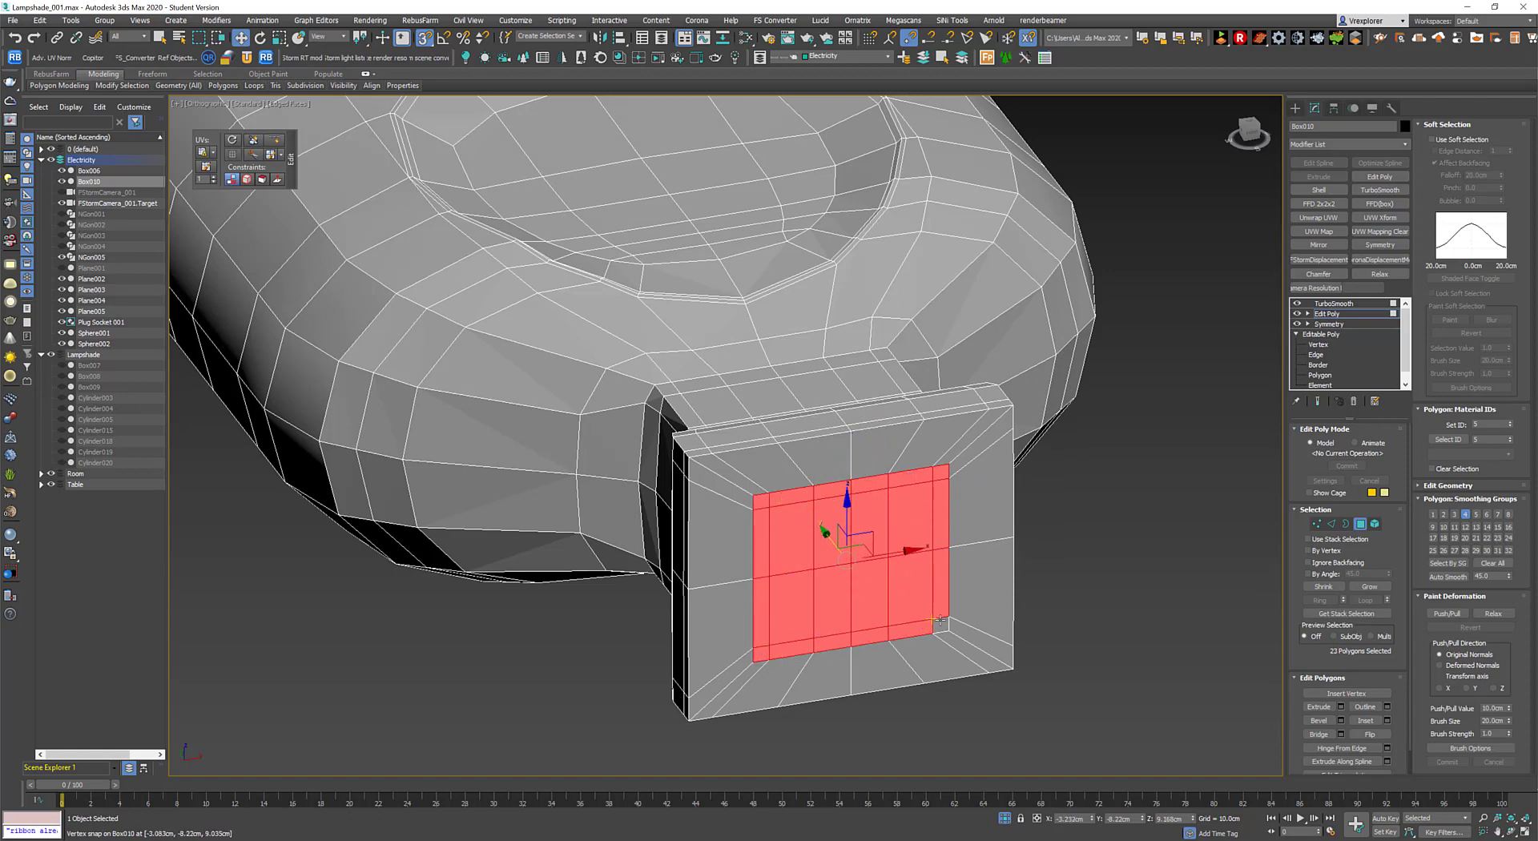
Rescale the selected face polygons on the plug's end block.
{"action": "key", "text": "r"}
{"action": "left_click_drag", "start_coordinate": [858, 560], "coordinate": [870, 542]}
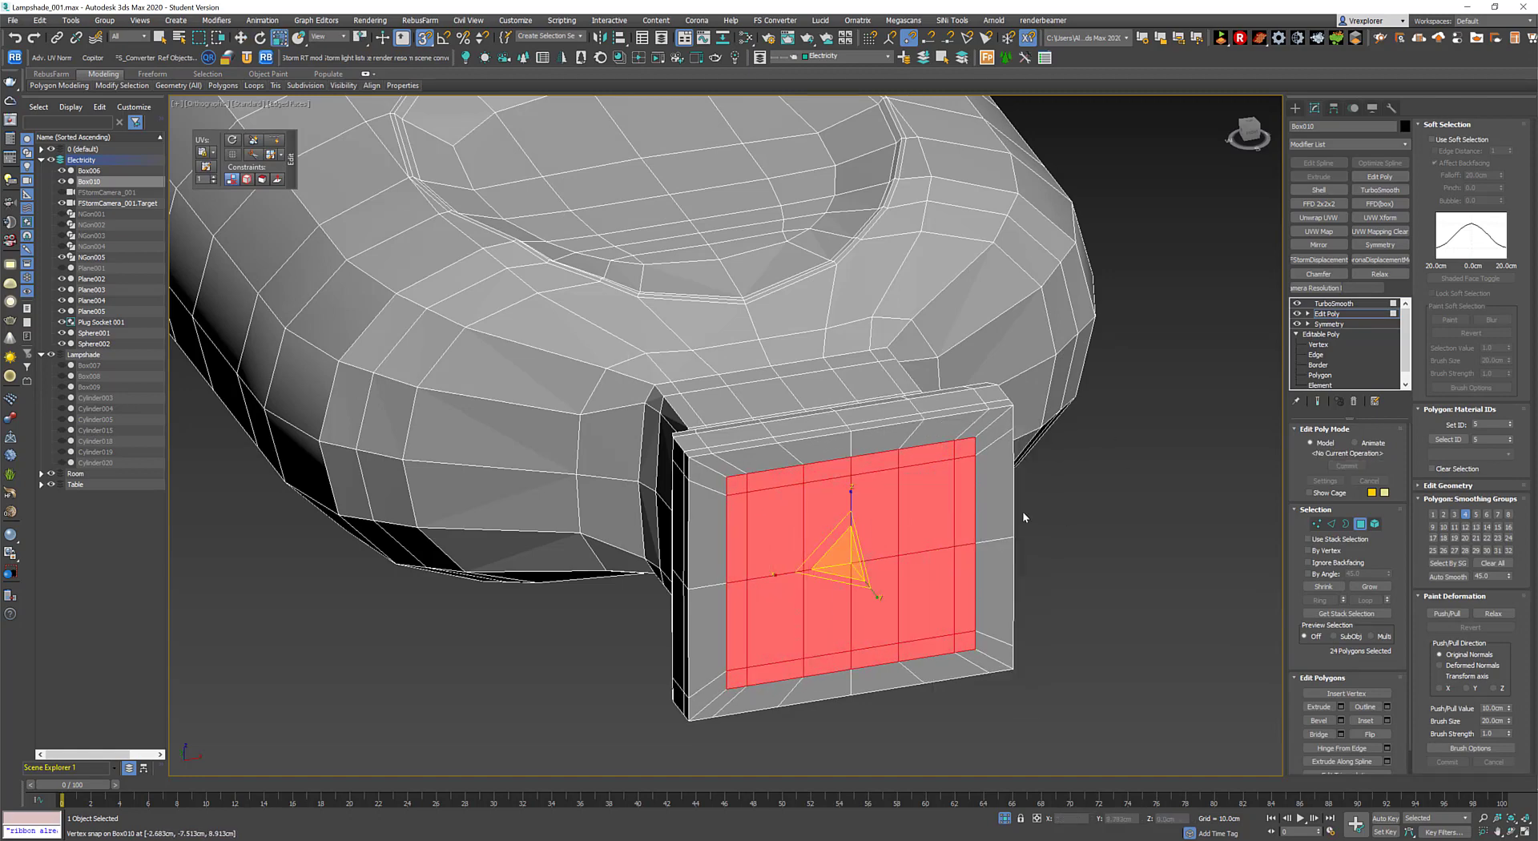
{"action": "middle_click_drag", "start_coordinate": [1022, 517], "coordinate": [921, 521], "text": "alt"}
{"action": "left_click_drag", "start_coordinate": [851, 555], "coordinate": [854, 570]}
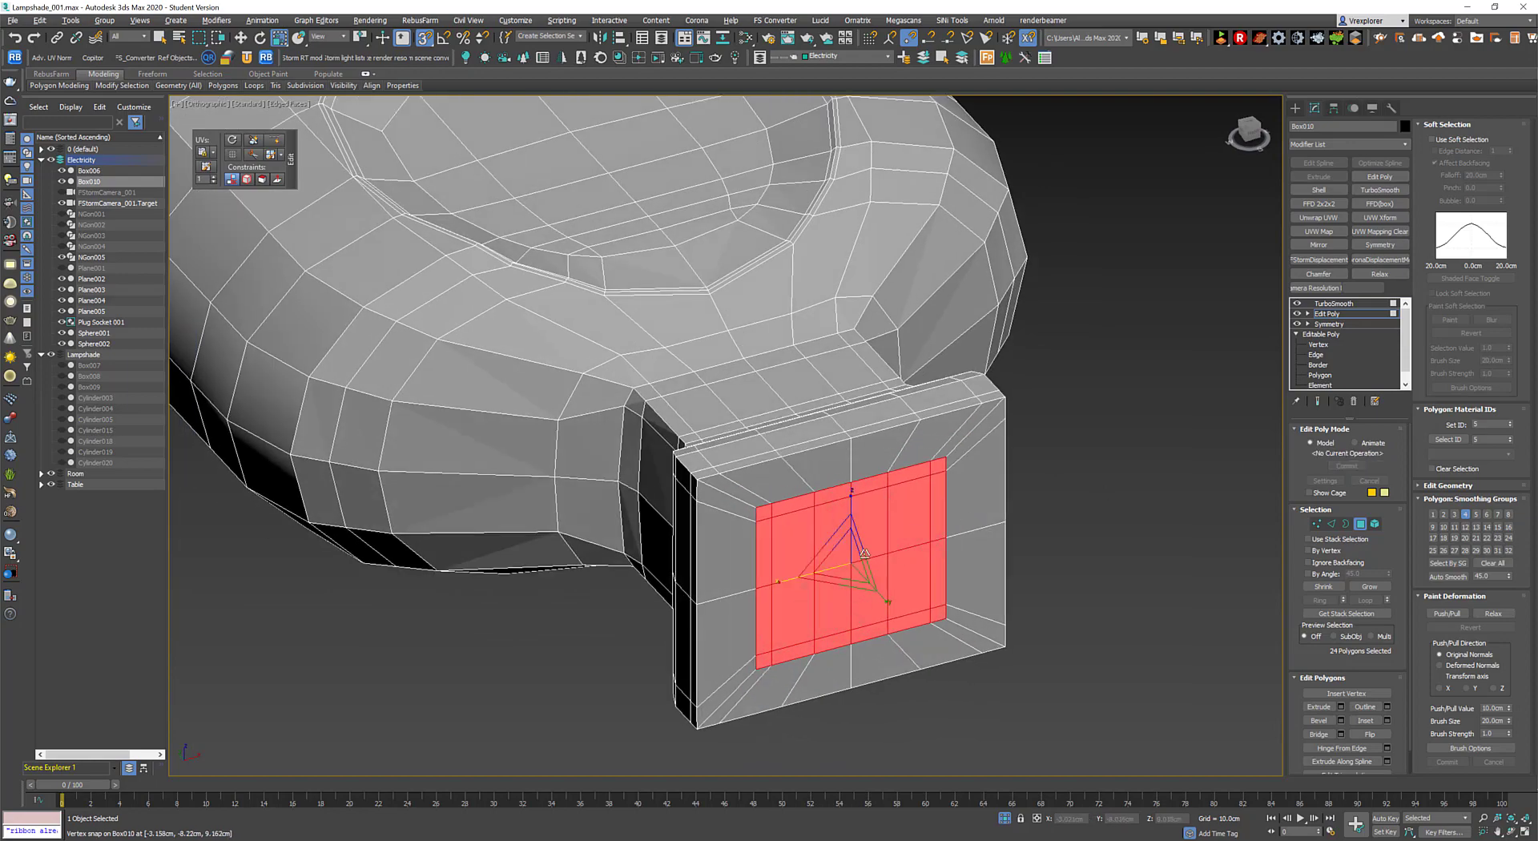
{"action": "right_click", "coordinate": [1057, 512]}
{"action": "middle_click_drag", "start_coordinate": [1058, 511], "coordinate": [1010, 513], "text": "alt"}
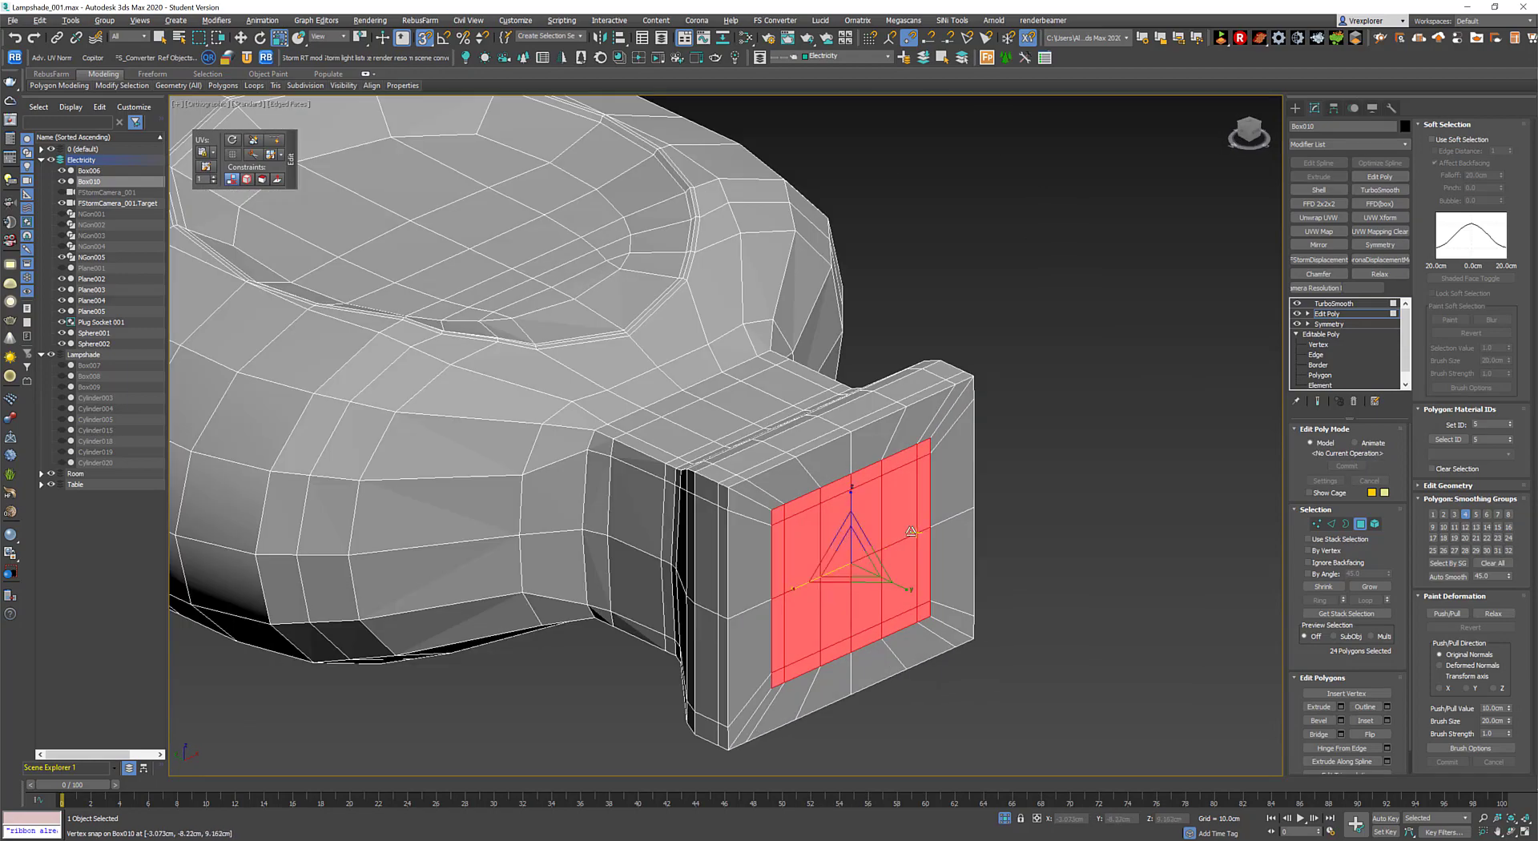
{"action": "middle_click_drag", "start_coordinate": [911, 531], "coordinate": [881, 517], "text": "alt"}
{"action": "left_click_drag", "start_coordinate": [882, 517], "coordinate": [879, 513]}
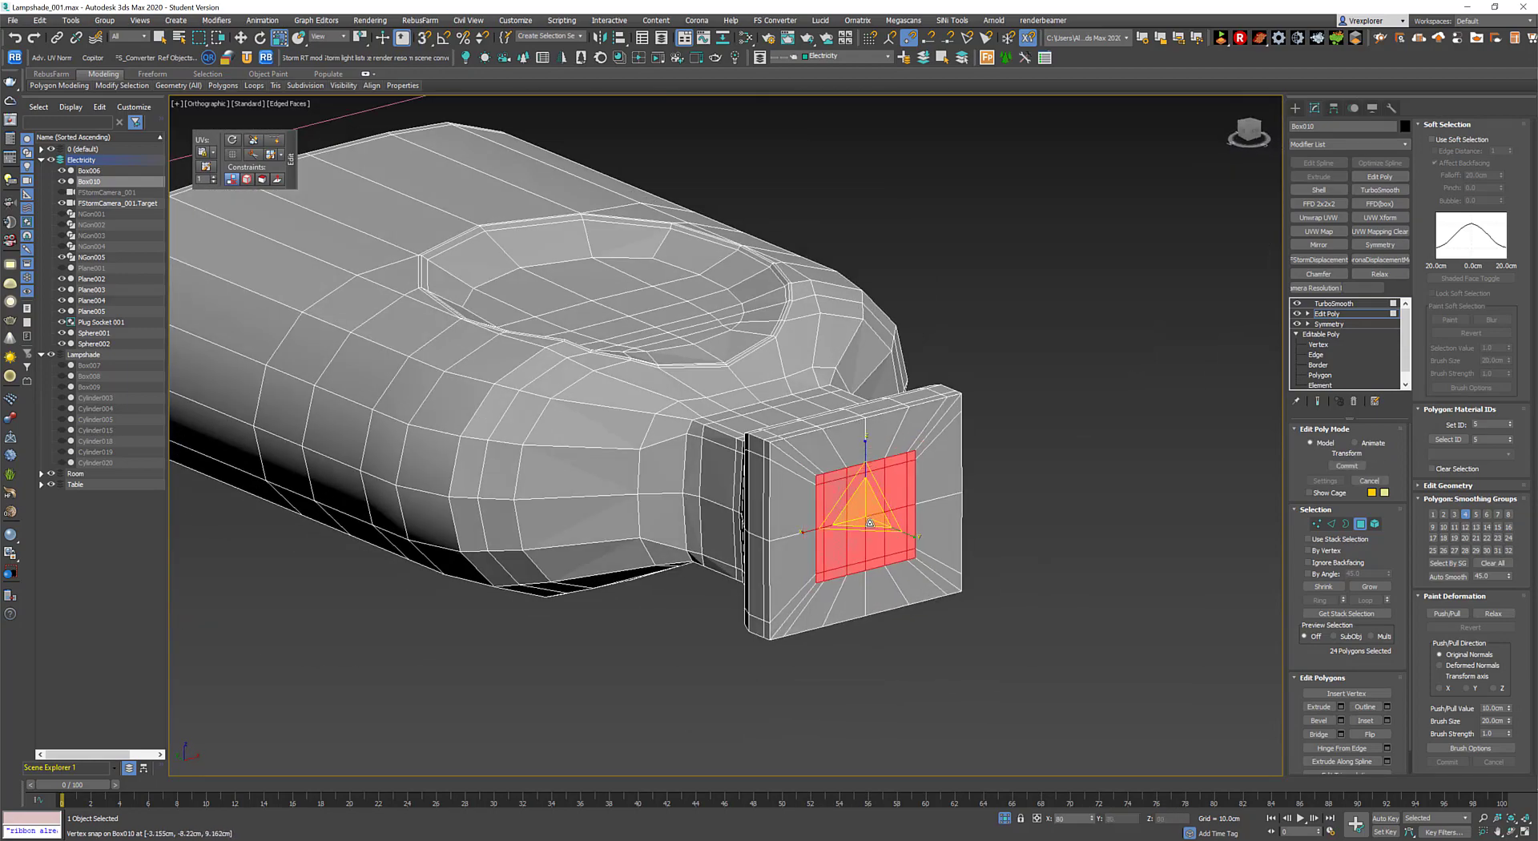
{"action": "middle_click_drag", "start_coordinate": [869, 523], "coordinate": [857, 631], "text": "alt"}
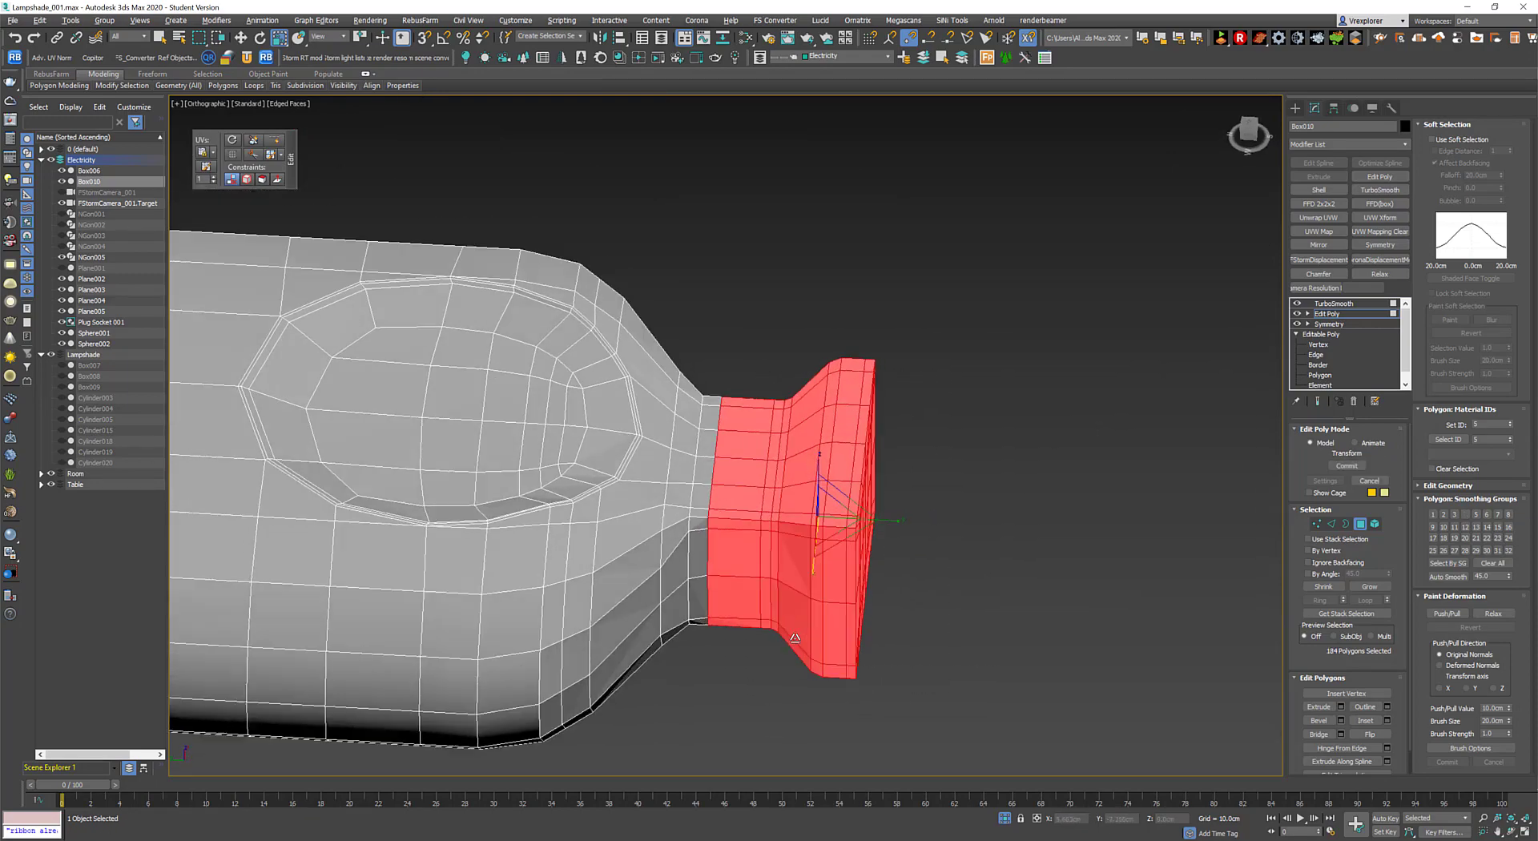
Adjust the block at vertex level, then clear the vertex and polygon selections.
{"action": "key", "text": "1"}
{"action": "right_click", "coordinate": [920, 465]}
{"action": "left_click", "coordinate": [932, 490]}
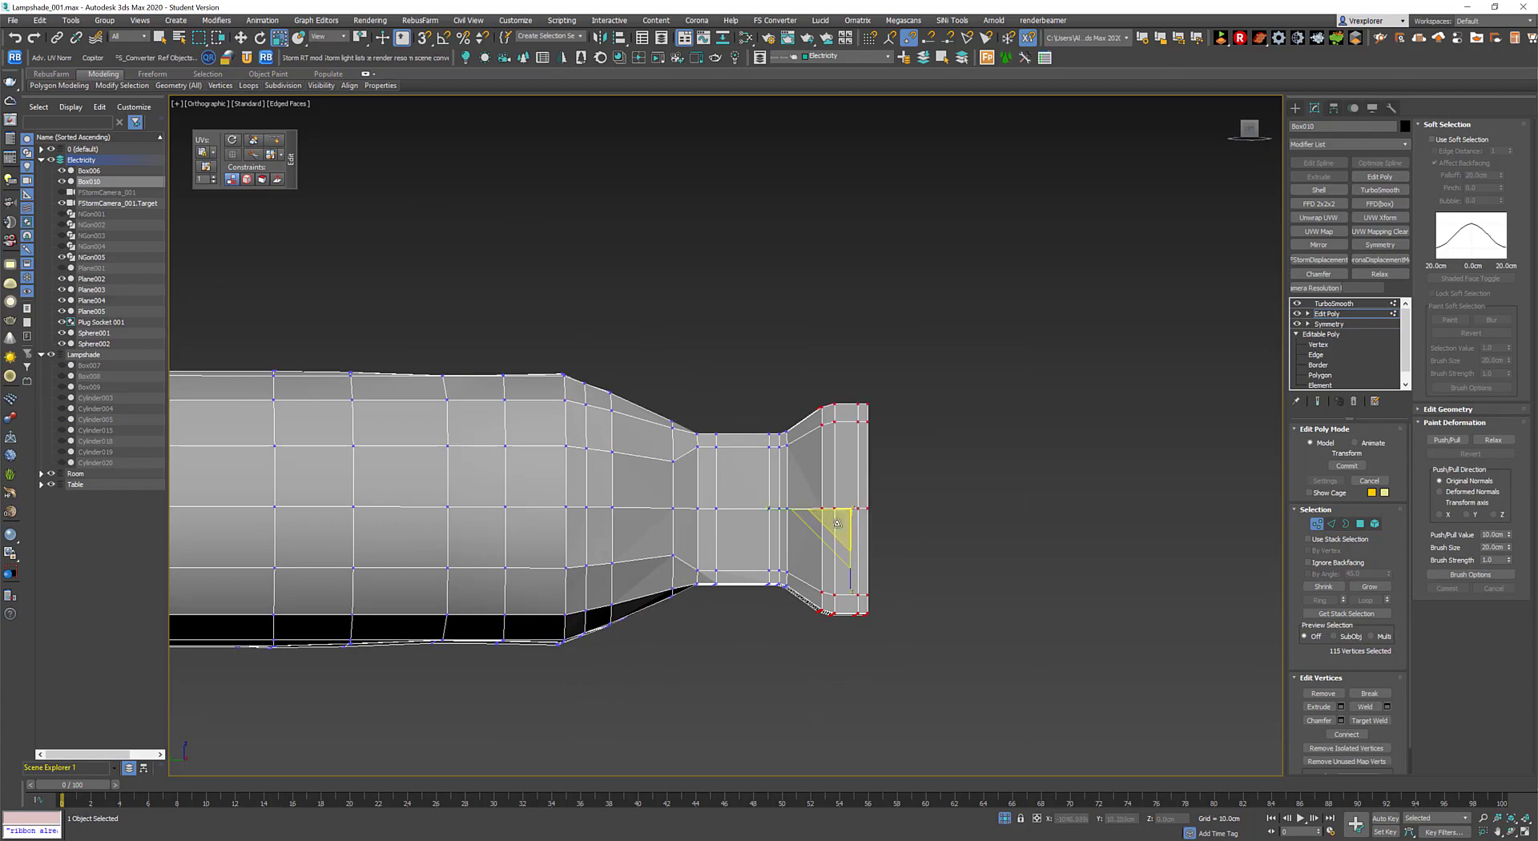
{"action": "mouse_move", "coordinate": [983, 527]}
{"action": "middle_mouse_down", "text": "alt"}
{"action": "mouse_move", "coordinate": [782, 520]}
{"action": "mouse_move", "coordinate": [1366, 553]}
{"action": "middle_mouse_up", "text": "alt"}
{"action": "left_click", "coordinate": [823, 507]}
{"action": "left_click", "coordinate": [1360, 524]}
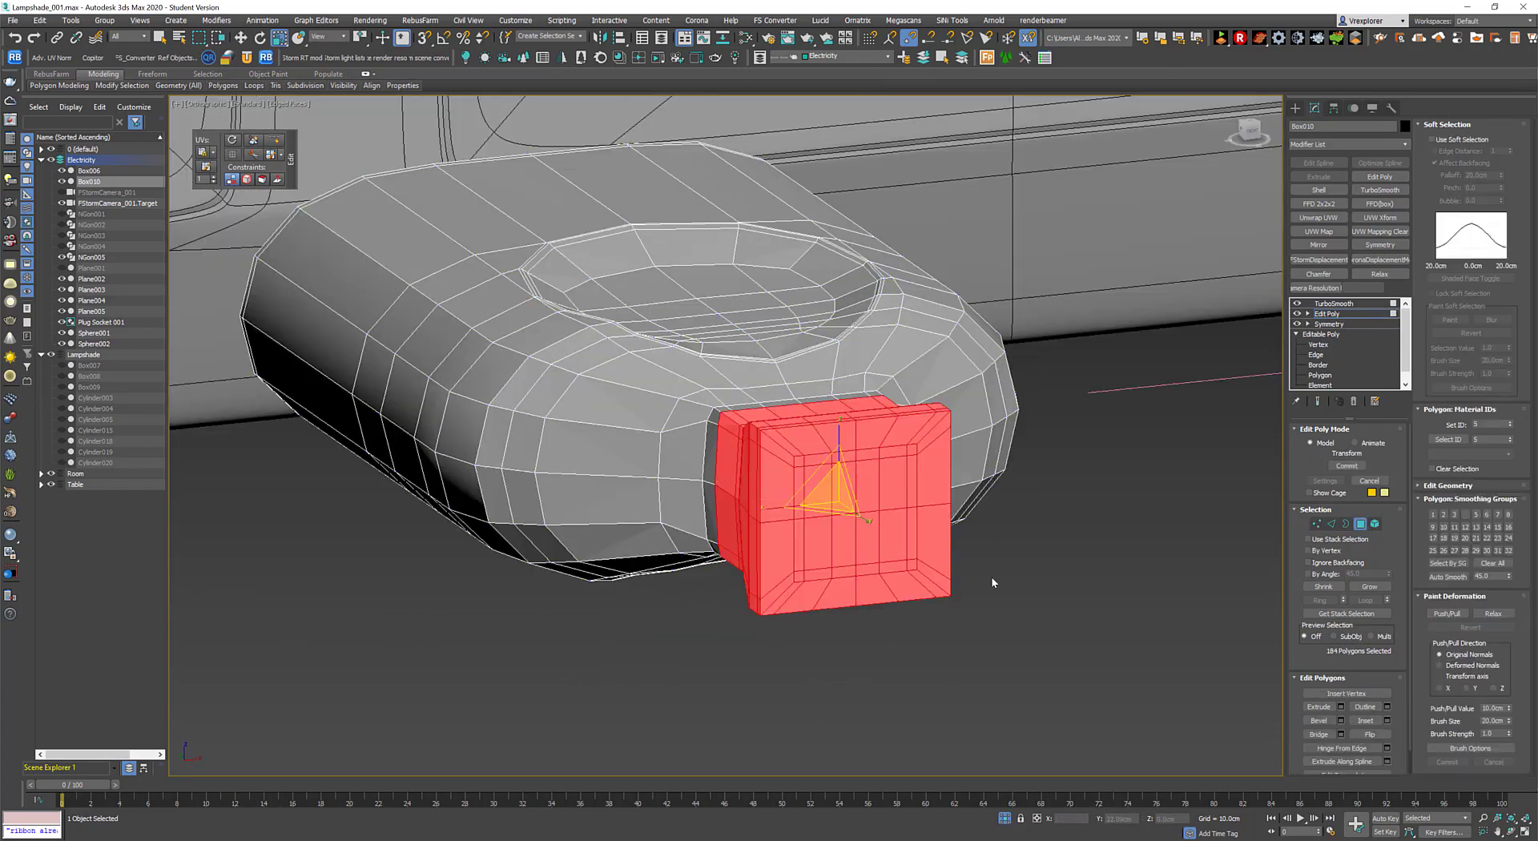
{"action": "left_click", "coordinate": [996, 584]}
{"action": "scroll", "coordinate": [897, 456], "scroll_direction": "up", "scroll_amount": 2}
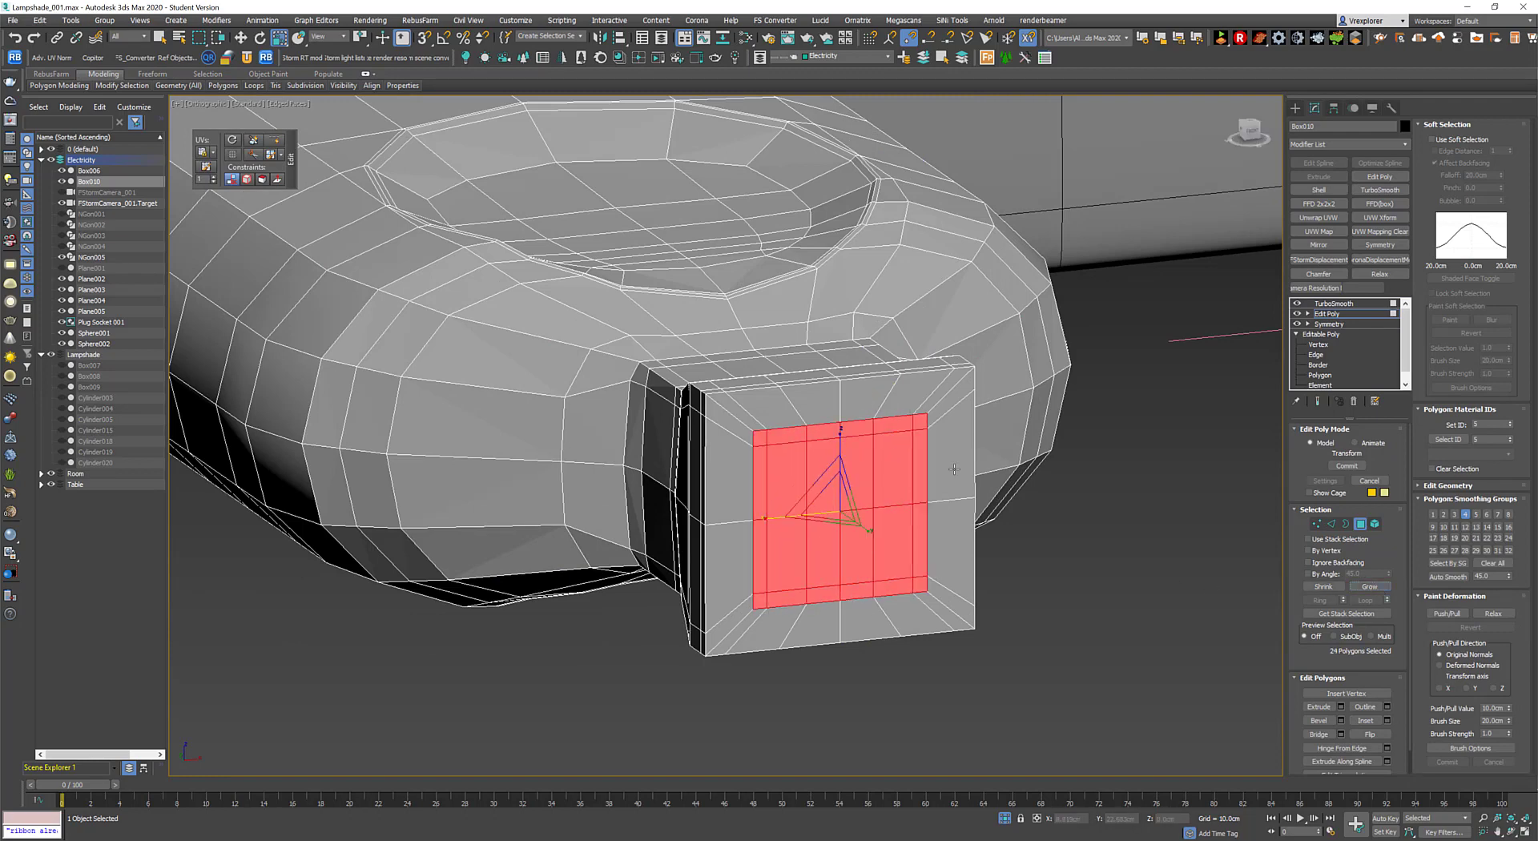
Inset the block's front face, then extrude it inward into a recessed square opening.
{"action": "middle_click_drag", "start_coordinate": [954, 468], "coordinate": [989, 450], "text": "alt"}
{"action": "right_click", "coordinate": [989, 451]}
{"action": "left_click", "coordinate": [884, 510]}
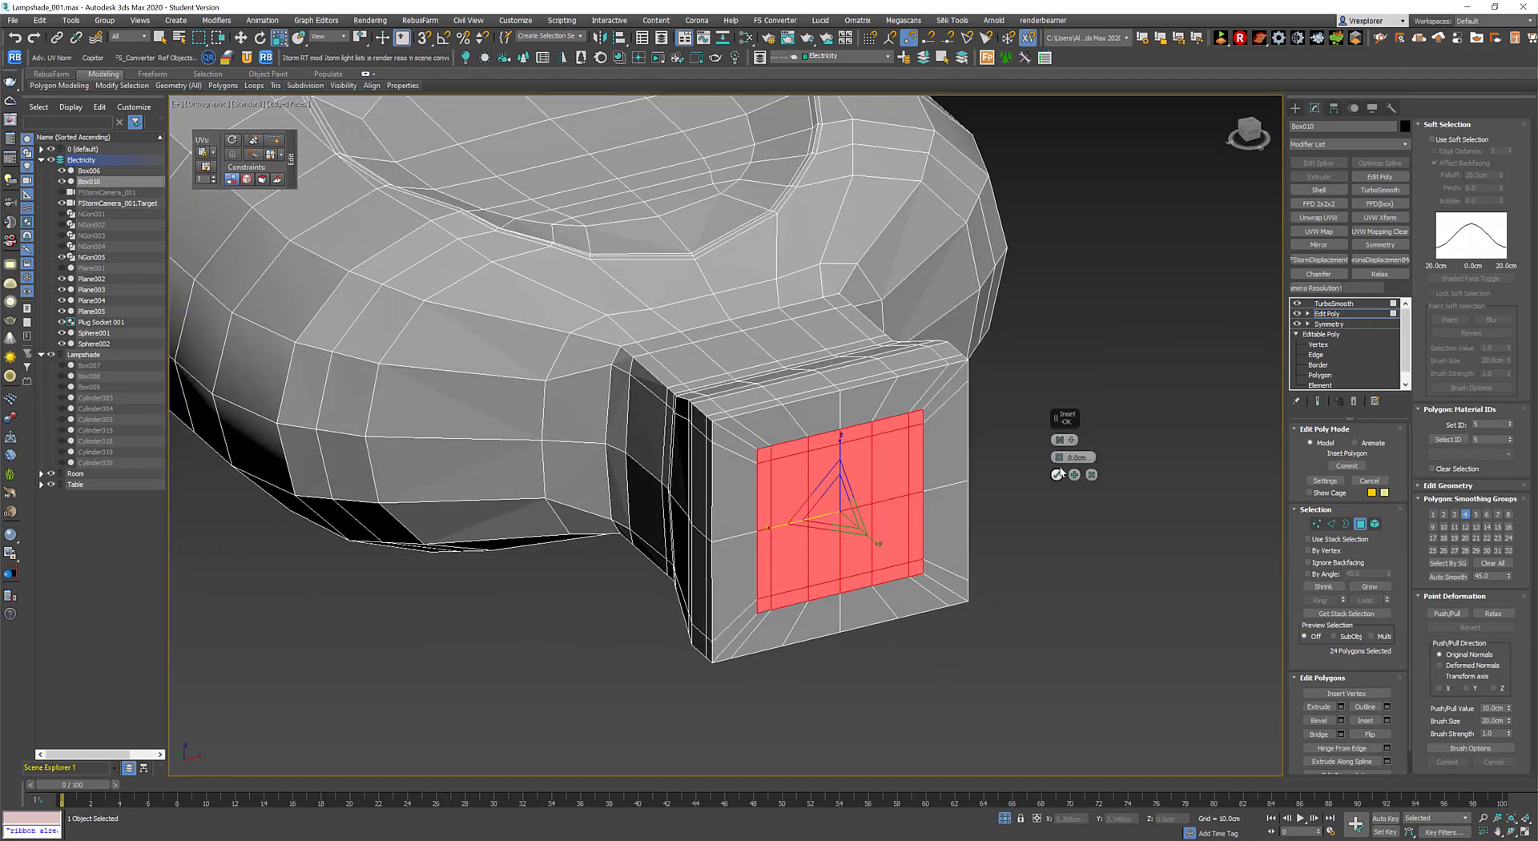
{"action": "left_click", "coordinate": [1057, 476]}
{"action": "middle_click_drag", "start_coordinate": [1057, 475], "coordinate": [968, 531], "text": "alt"}
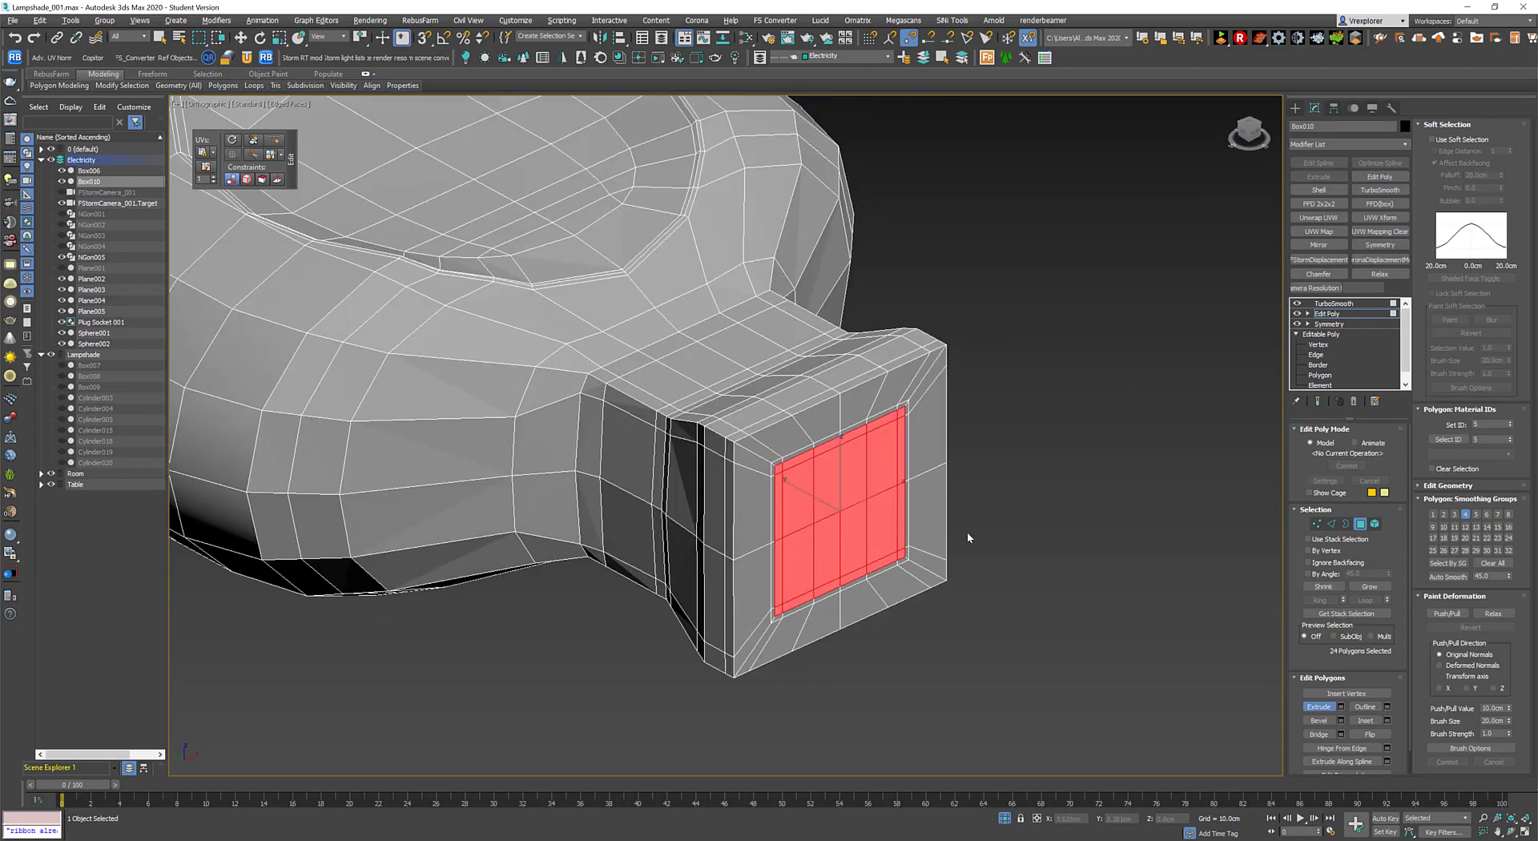
{"action": "key", "text": "shift+e"}
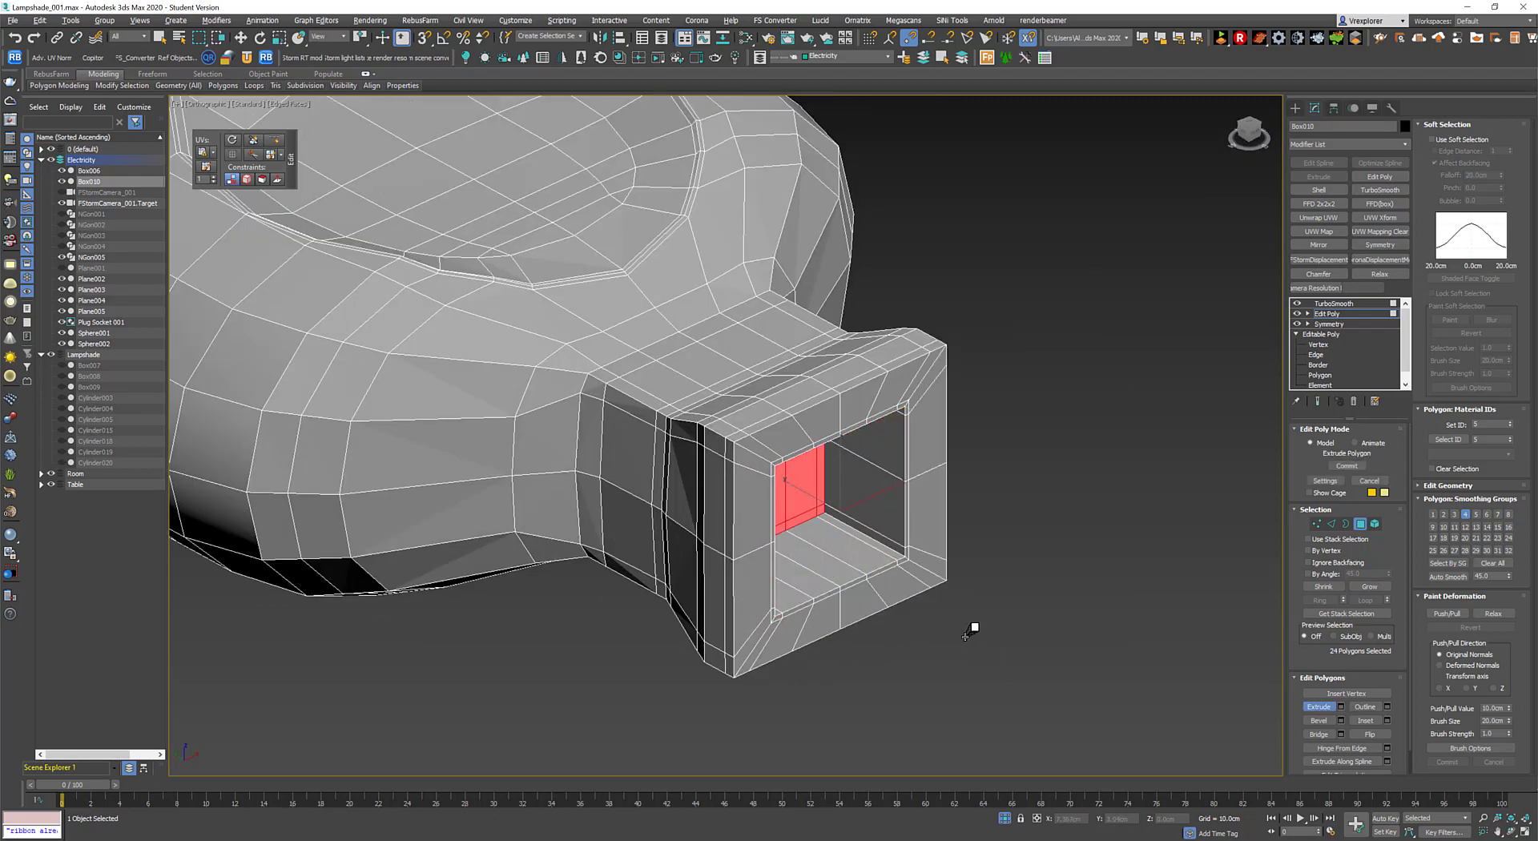
{"action": "middle_click_drag", "start_coordinate": [970, 631], "coordinate": [1042, 481], "text": "alt"}
{"action": "right_click", "coordinate": [1041, 481]}
{"action": "left_click", "coordinate": [978, 531]}
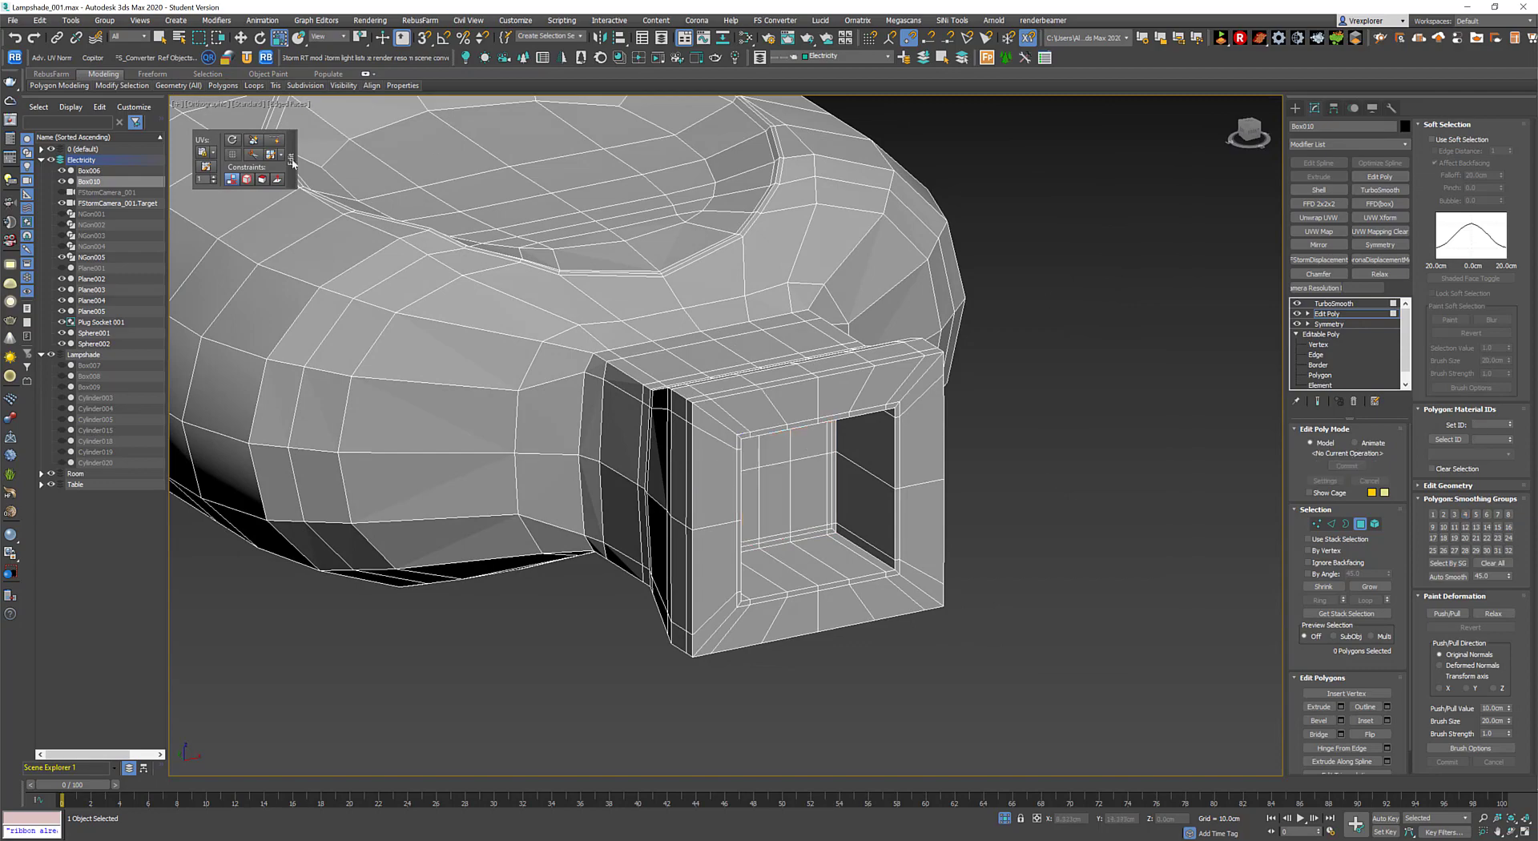
{"action": "scroll", "coordinate": [802, 448], "scroll_direction": "up", "scroll_amount": 3}
{"action": "middle_click_drag", "start_coordinate": [801, 449], "coordinate": [945, 559], "text": "alt"}
Leave sub-object mode and deselect to view the TurboSmoothed plug, then reselect it for edge editing.
{"action": "key", "text": "2"}
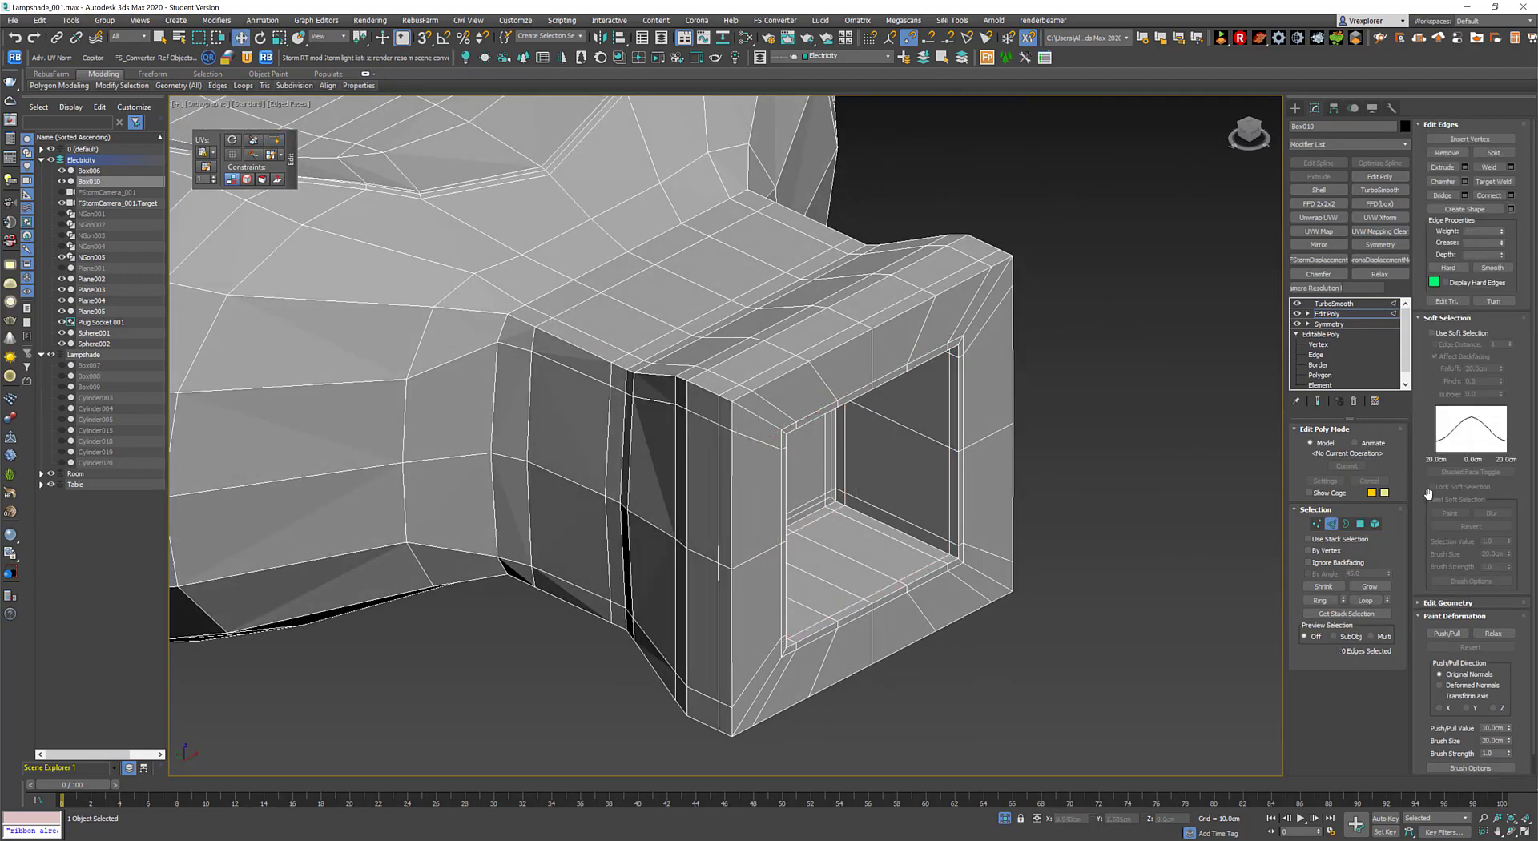
{"action": "key", "text": "2"}
{"action": "key", "text": "ctrl+d"}
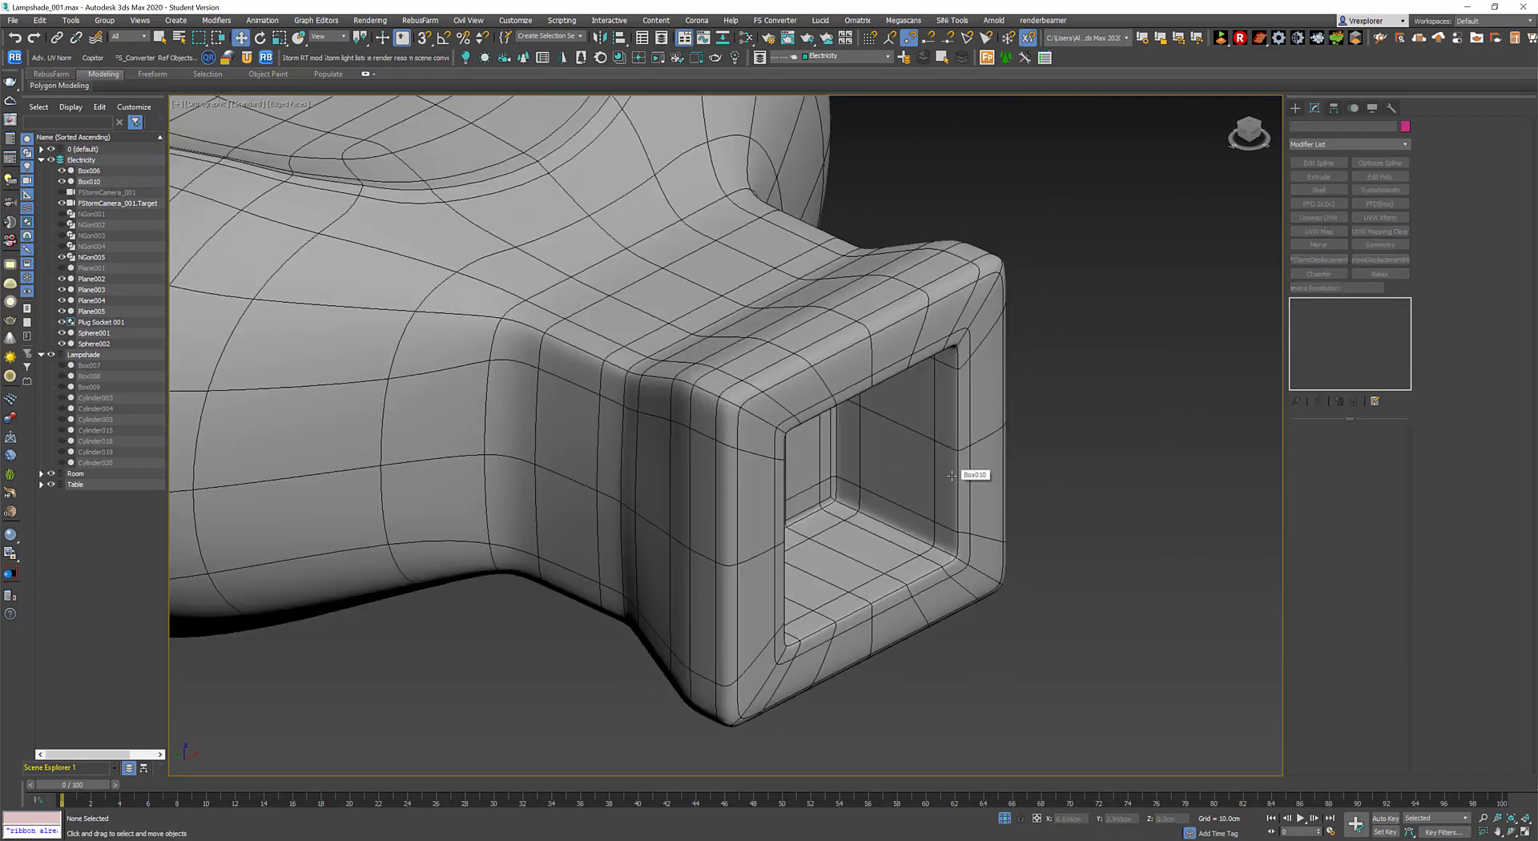
{"action": "left_click", "coordinate": [952, 476]}
{"action": "scroll", "coordinate": [951, 476], "scroll_direction": "down", "scroll_amount": 3}
{"action": "mouse_move", "coordinate": [897, 507]}
{"action": "middle_mouse_down", "text": "alt"}
{"action": "mouse_move", "coordinate": [946, 449]}
{"action": "mouse_move", "coordinate": [877, 447]}
{"action": "middle_mouse_up", "text": "alt"}
{"action": "left_click", "coordinate": [1327, 334]}
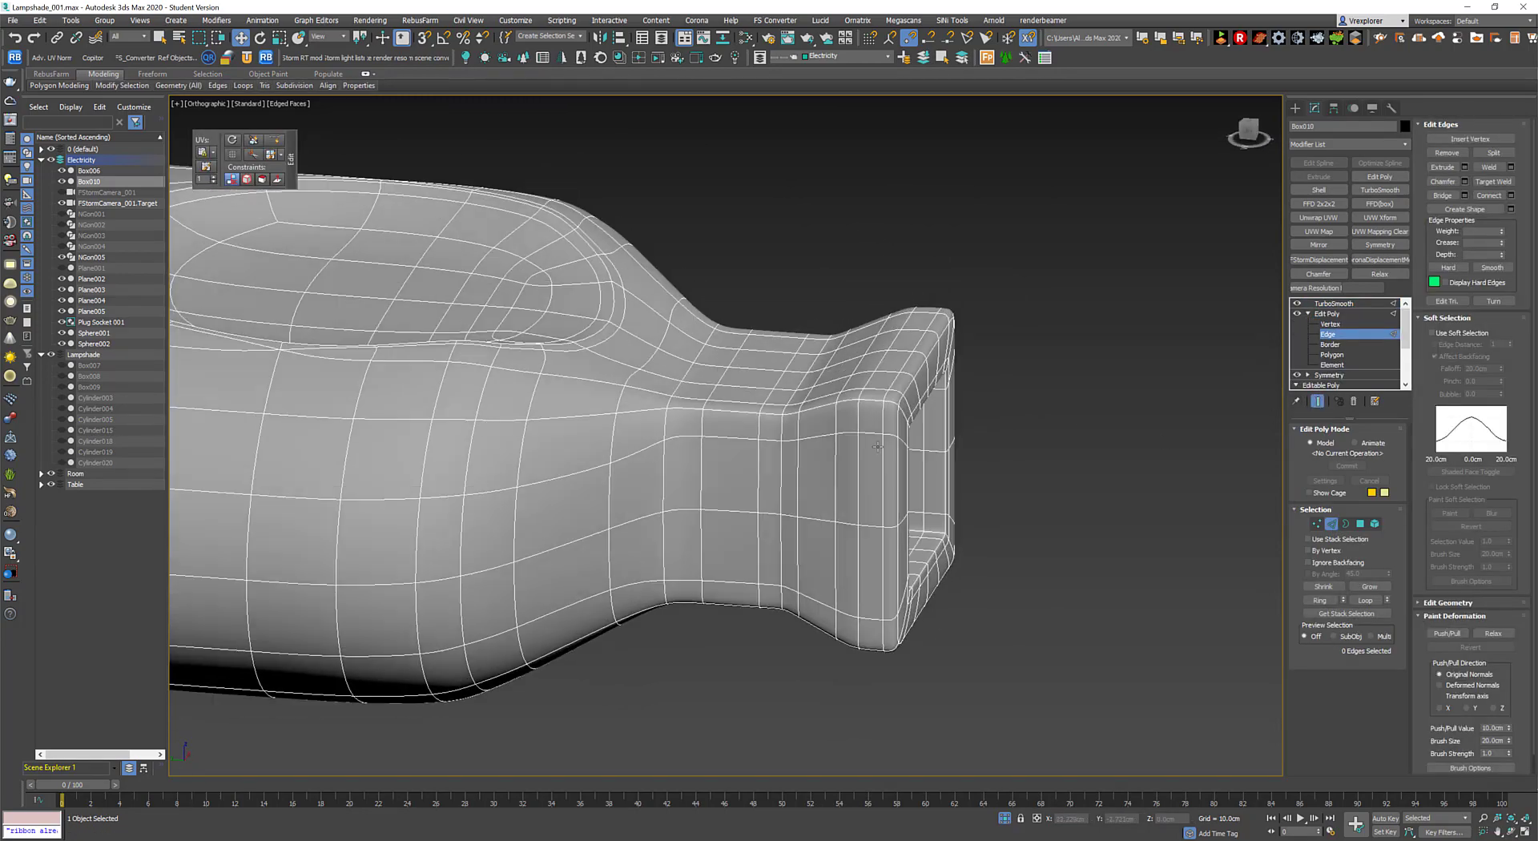
Select the neck edge loop and nudge it slightly with Show End Result on.
{"action": "key", "text": "F4"}
{"action": "key", "text": "F4"}
{"action": "left_click", "coordinate": [1318, 401]}
{"action": "double_click", "coordinate": [785, 481]}
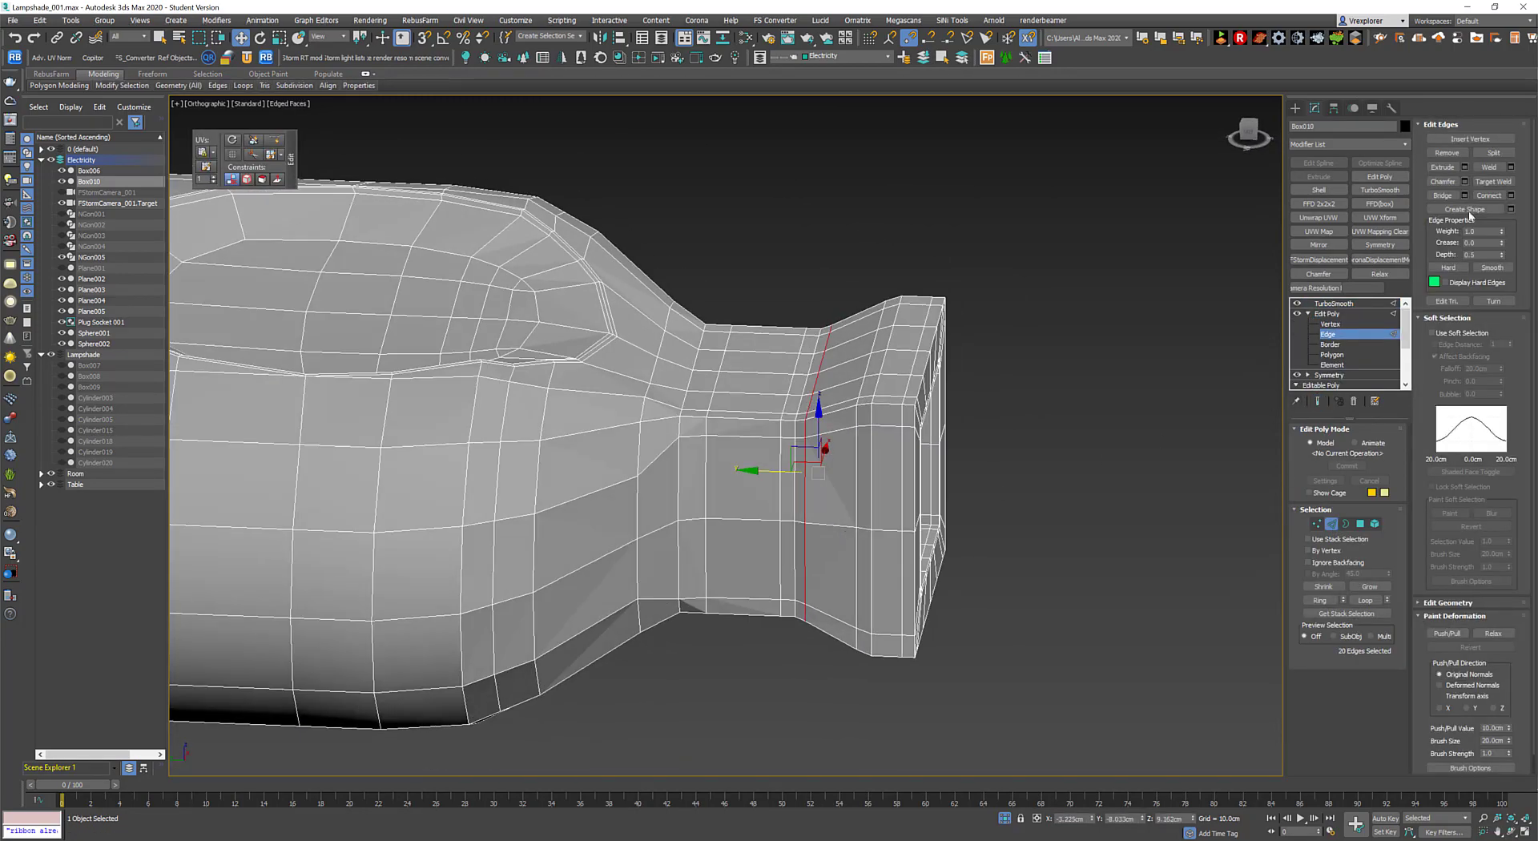
{"action": "left_click", "coordinate": [1450, 317]}
{"action": "left_click", "coordinate": [1451, 331]}
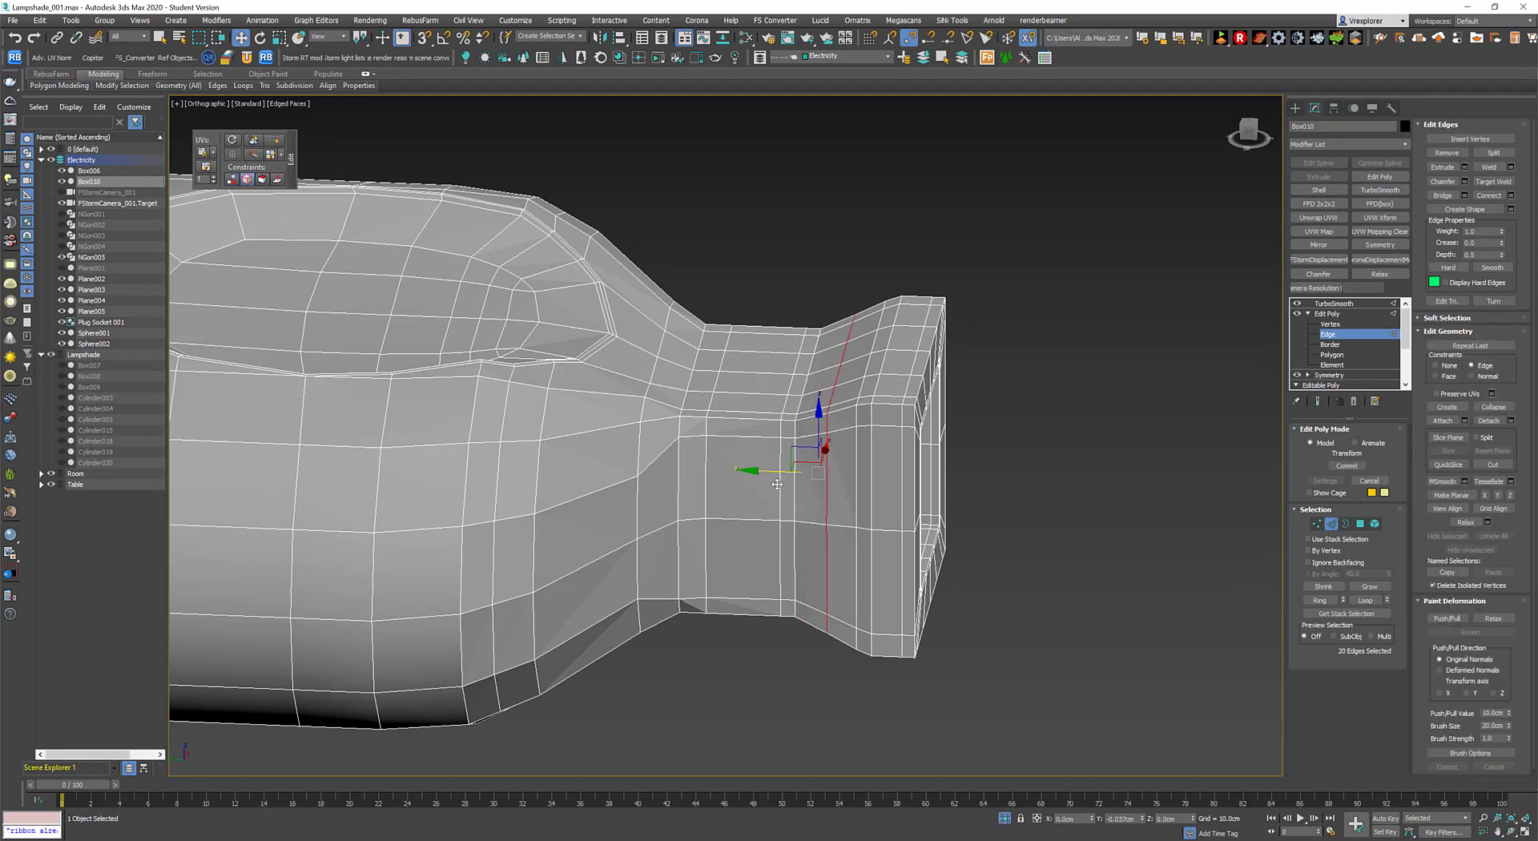
{"action": "left_click", "coordinate": [1319, 402]}
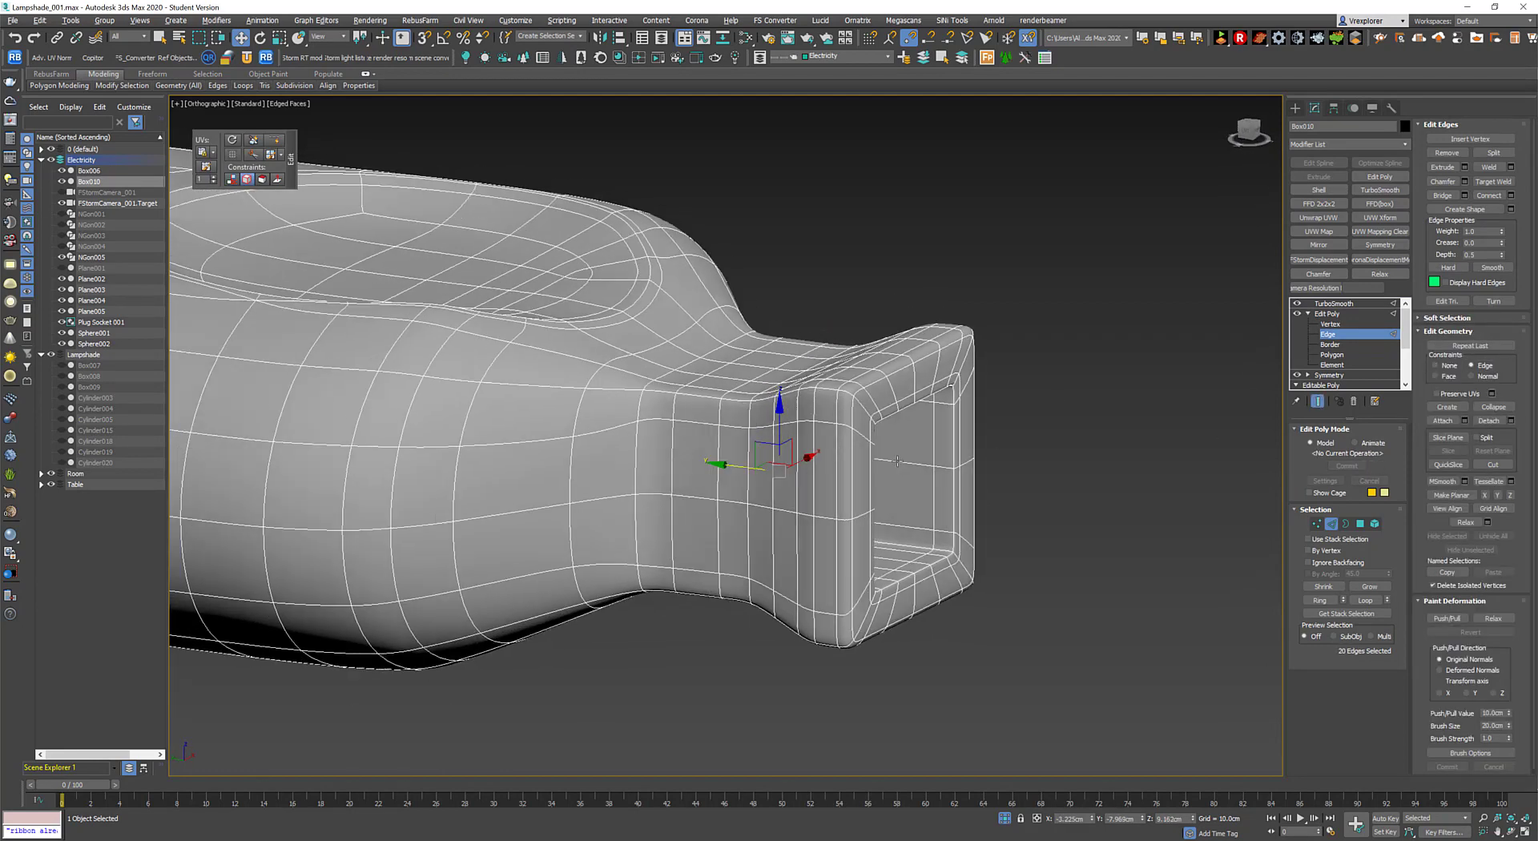
{"action": "left_click_drag", "start_coordinate": [716, 467], "coordinate": [721, 466]}
{"action": "key", "text": "ctrl+e"}
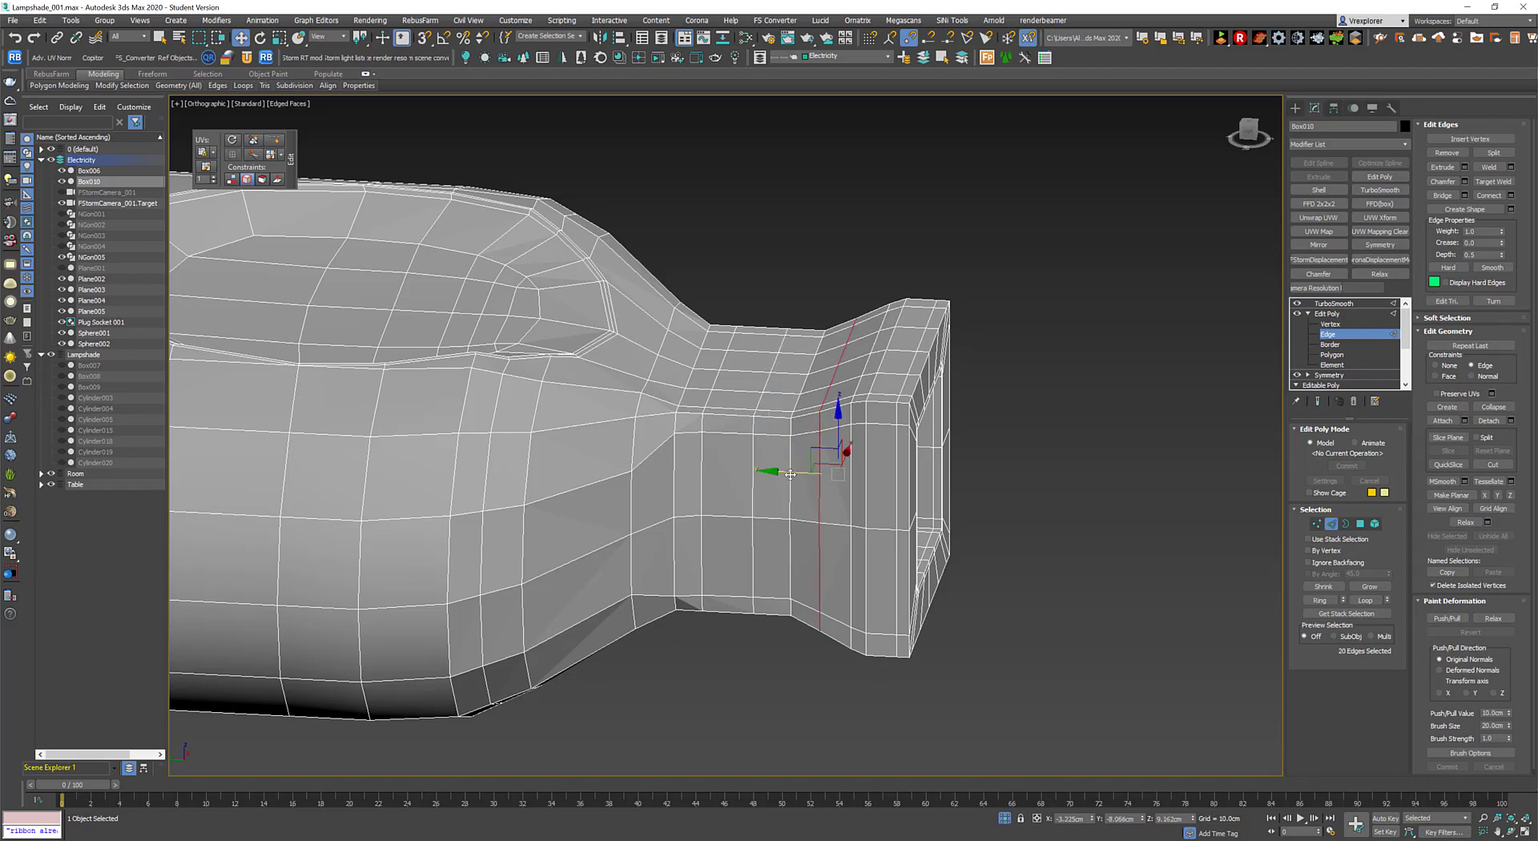
Check the smoothed plug from the top and an angled view with the selection cleared.
{"action": "mouse_move", "coordinate": [846, 510]}
{"action": "middle_mouse_down", "text": "alt"}
{"action": "mouse_move", "coordinate": [865, 436]}
{"action": "mouse_move", "coordinate": [1080, 338]}
{"action": "middle_mouse_up", "text": "alt"}
{"action": "left_click", "coordinate": [1335, 303]}
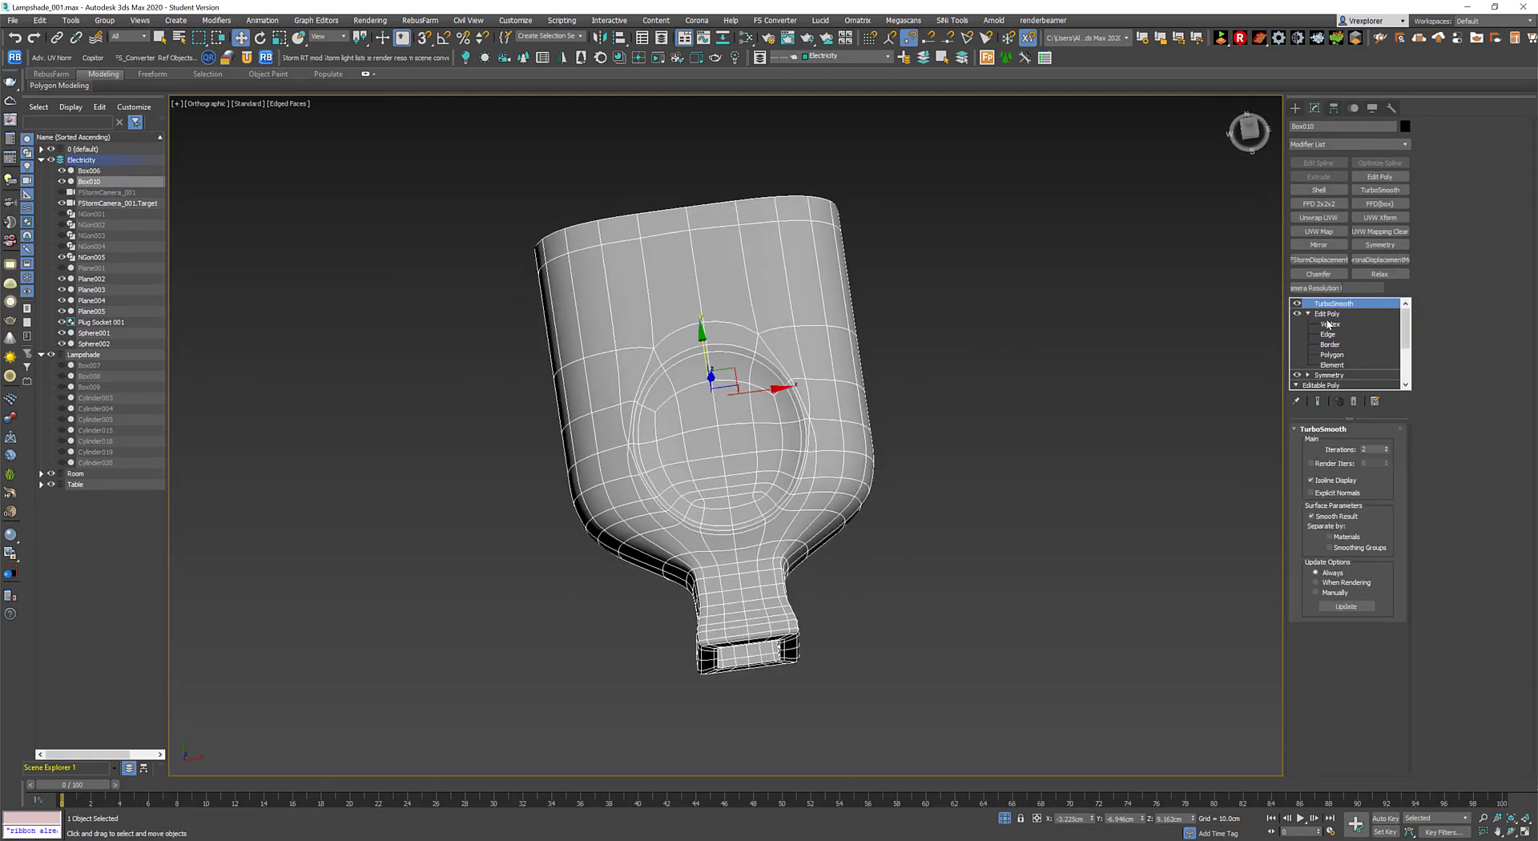
{"action": "key", "text": "1"}
{"action": "left_click", "coordinate": [1080, 333]}
{"action": "key", "text": "t"}
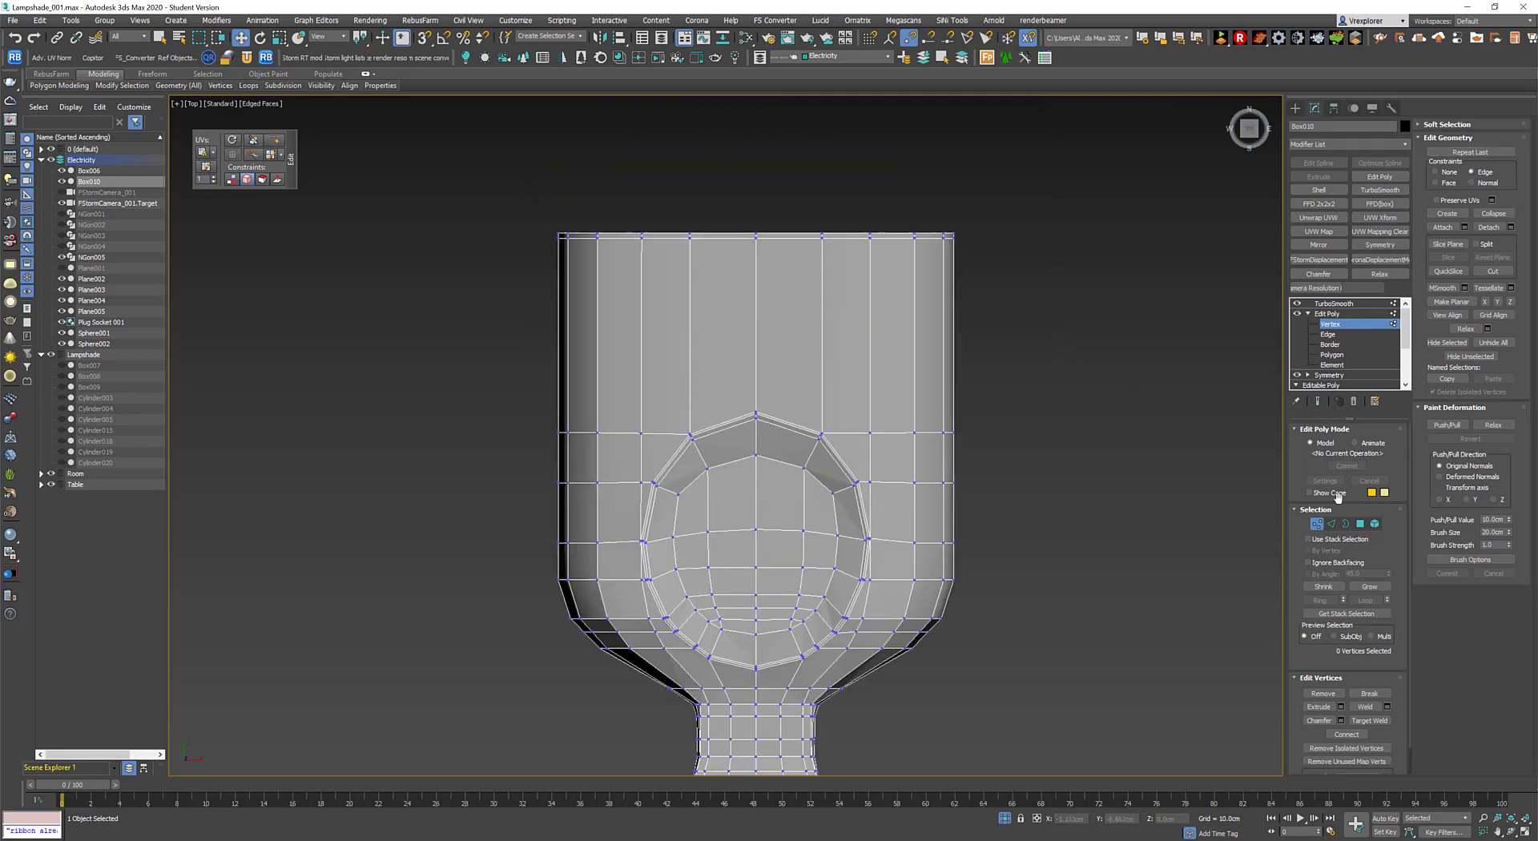
{"action": "key", "text": "2"}
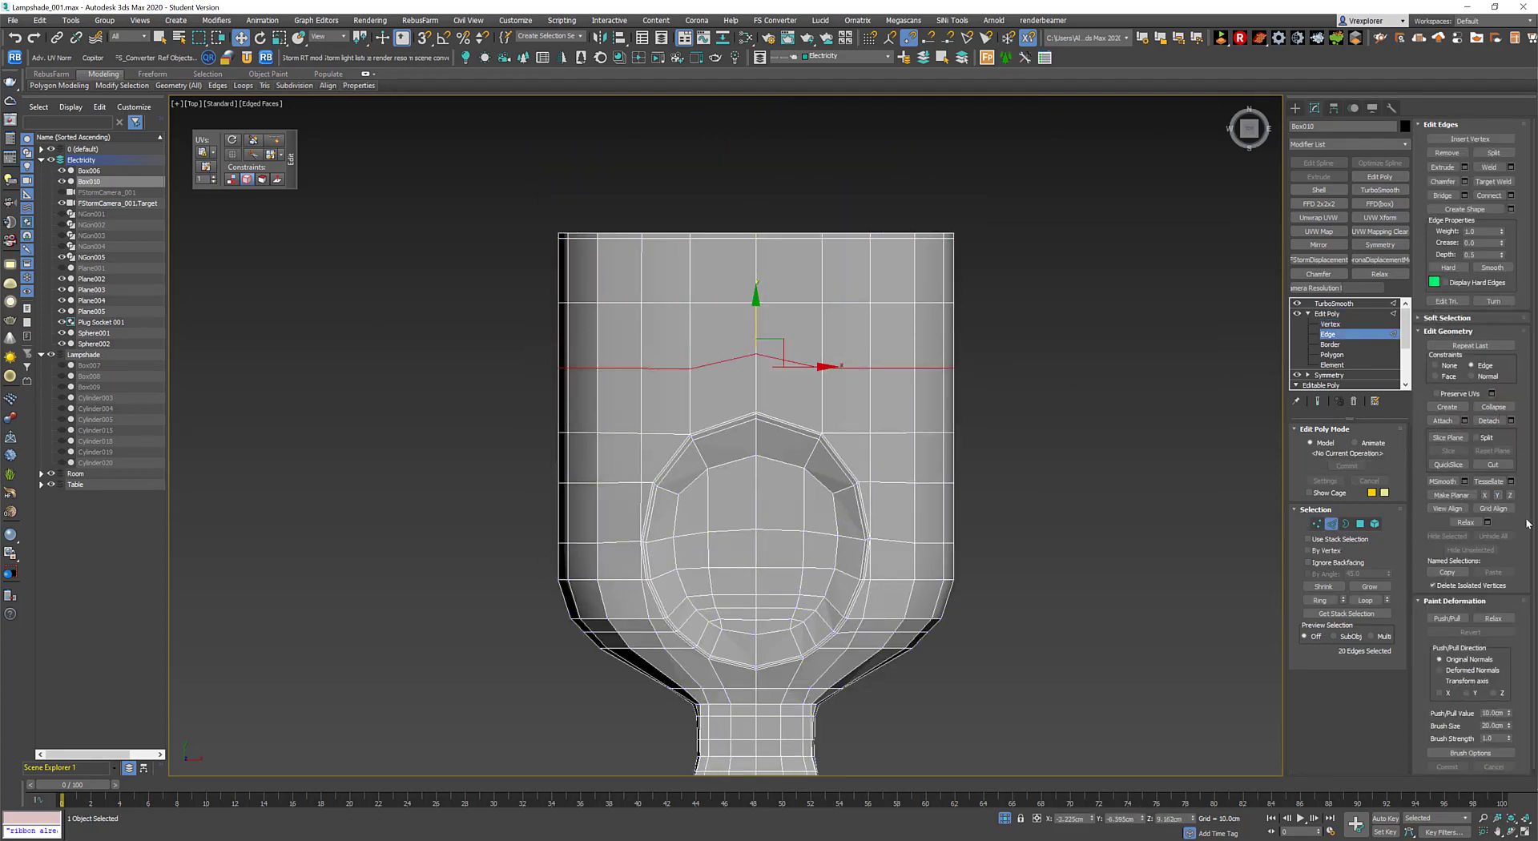
{"action": "left_click", "coordinate": [1042, 401]}
{"action": "middle_click_drag", "start_coordinate": [1042, 401], "coordinate": [968, 480], "text": "alt"}
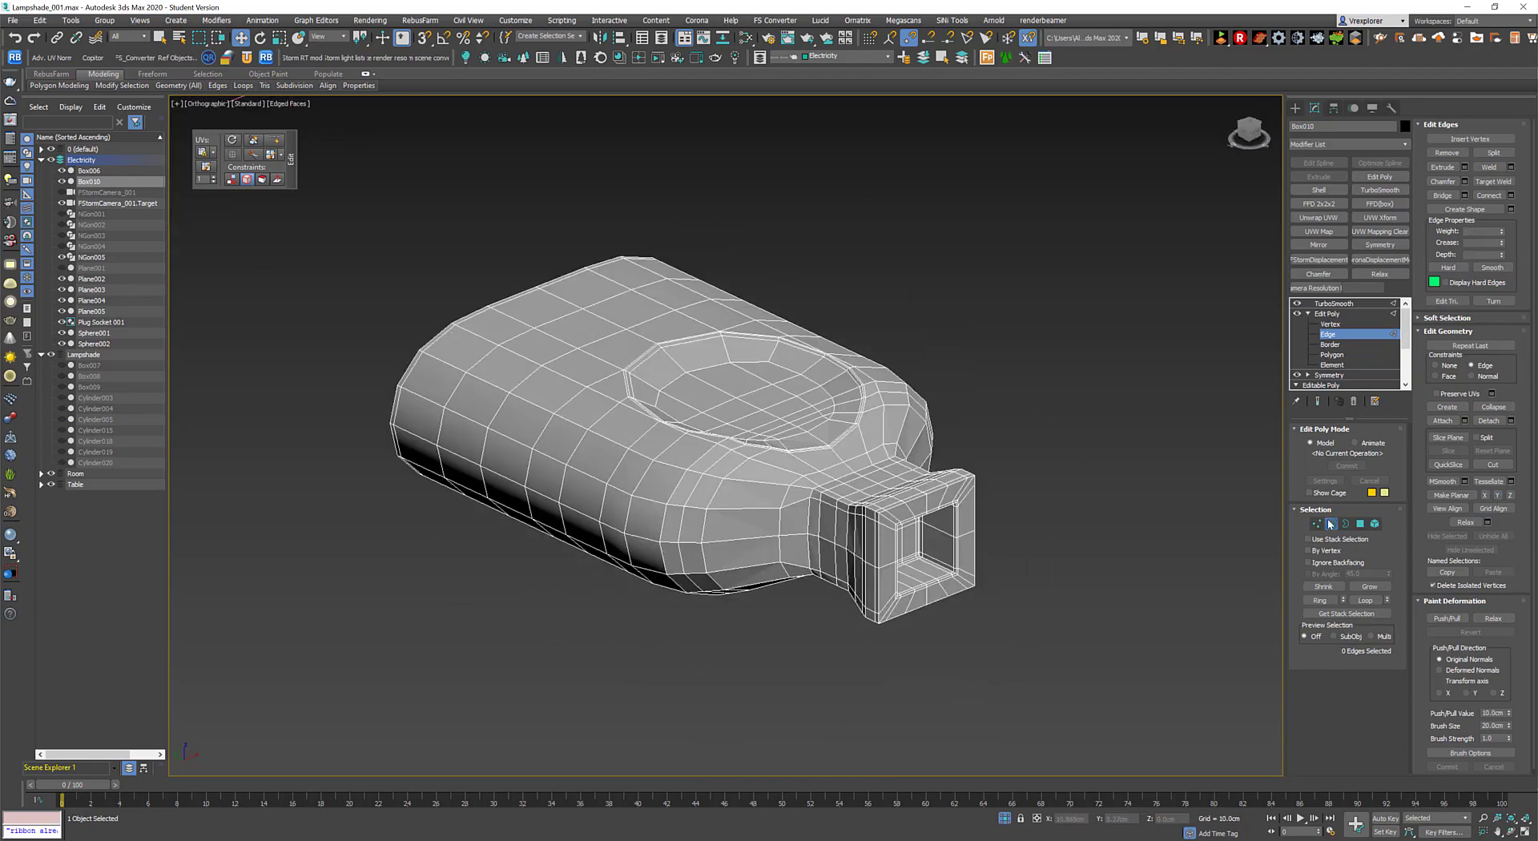
{"action": "left_click", "coordinate": [1335, 303]}
{"action": "scroll", "coordinate": [865, 486], "scroll_direction": "down", "scroll_amount": 5}
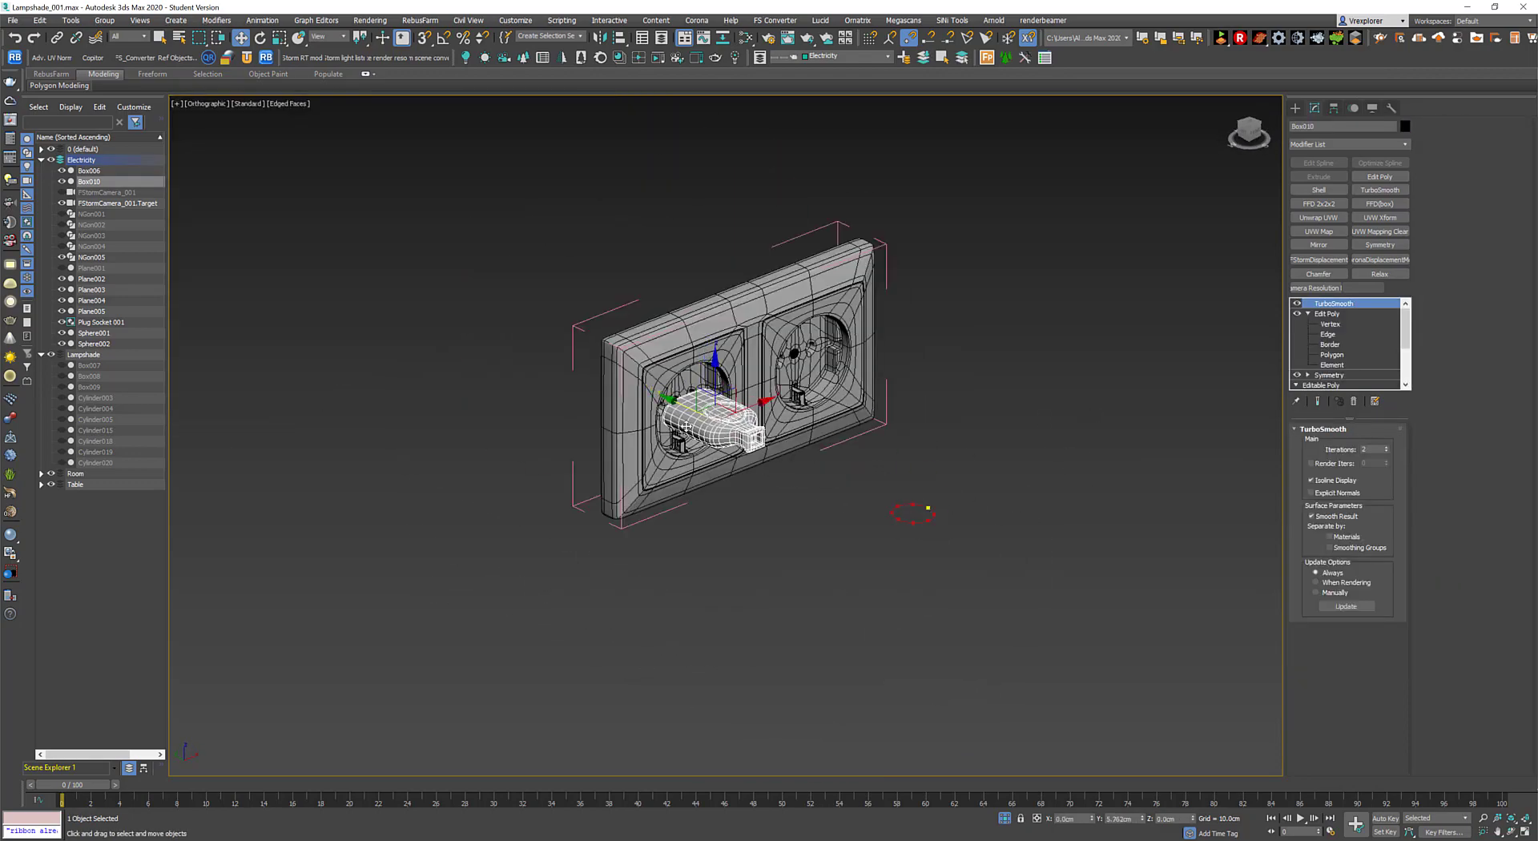
Extrude six side faces of the plug into a prong about 0.269cm long.
{"action": "key", "text": "z"}
{"action": "mouse_move", "coordinate": [702, 395]}
{"action": "middle_mouse_down", "text": "alt"}
{"action": "mouse_move", "coordinate": [854, 450]}
{"action": "mouse_move", "coordinate": [843, 357]}
{"action": "middle_mouse_up", "text": "alt"}
{"action": "scroll", "coordinate": [844, 434], "scroll_direction": "down", "scroll_amount": 3}
{"action": "right_click", "coordinate": [843, 357]}
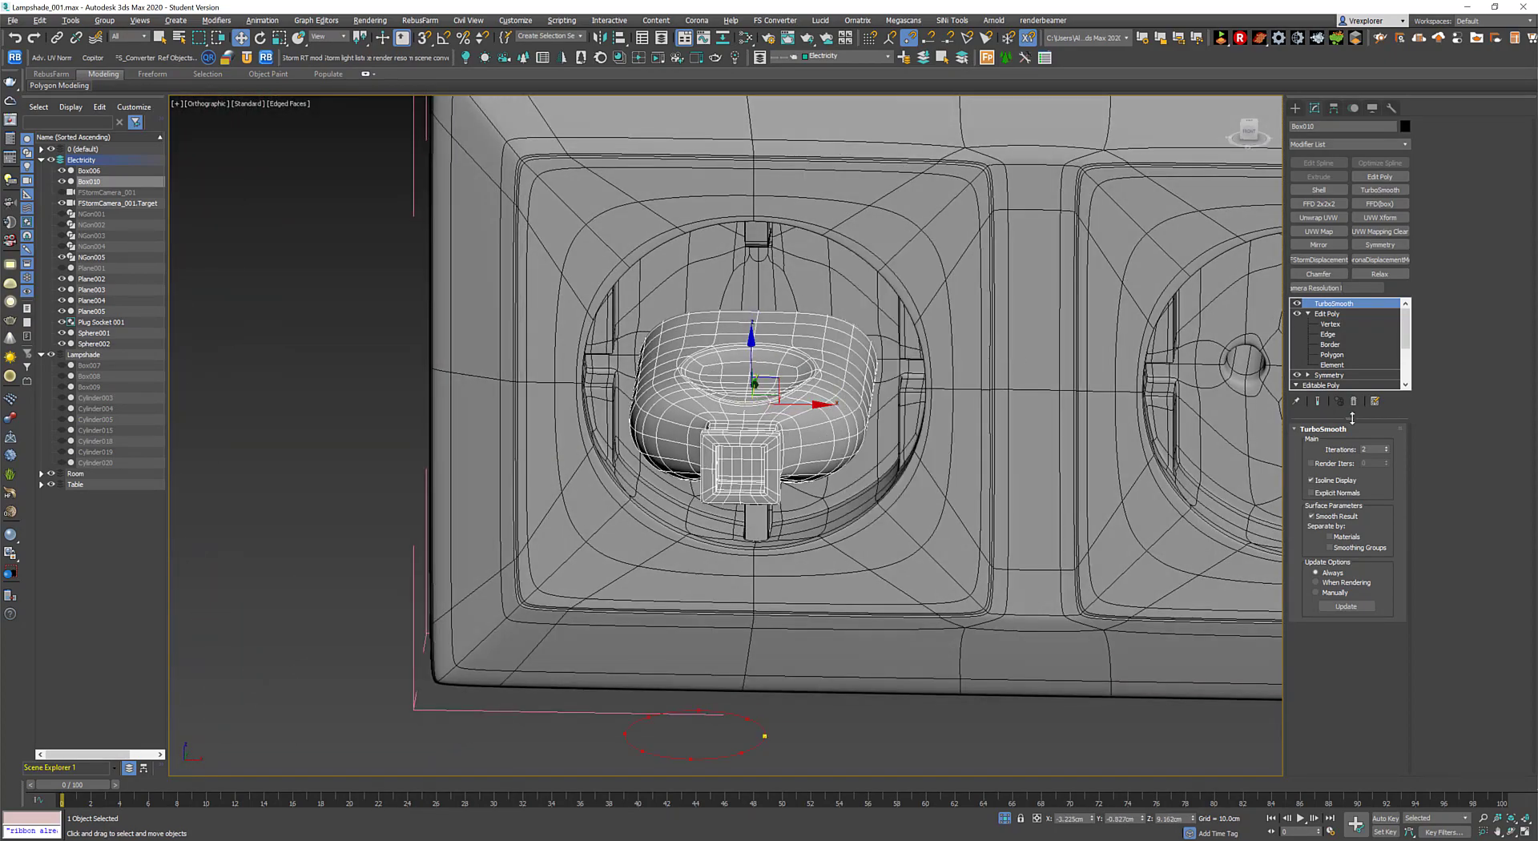
{"action": "left_click", "coordinate": [1333, 354]}
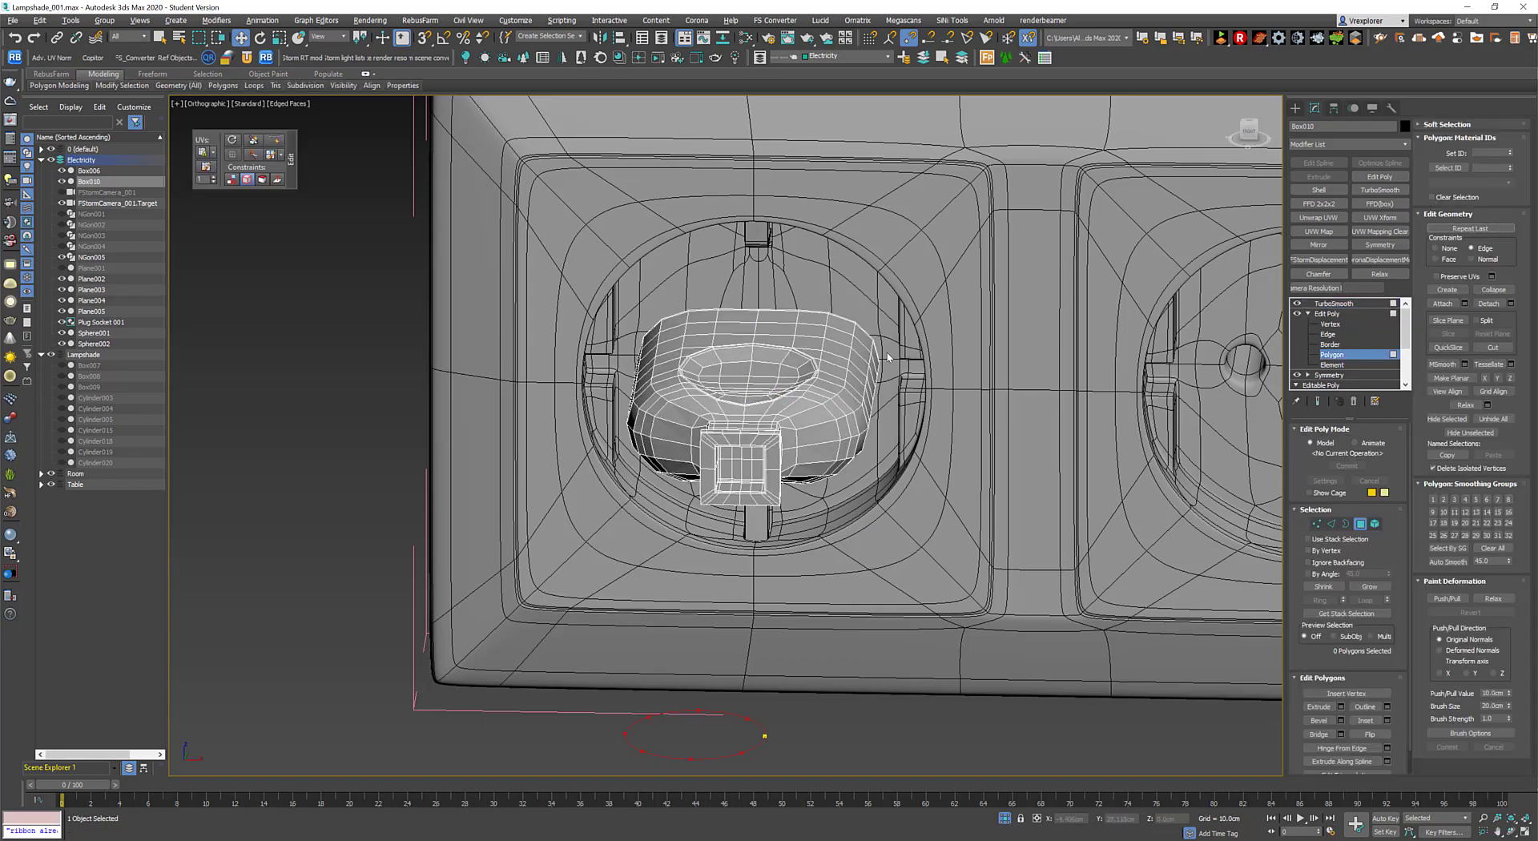
{"action": "mouse_move", "coordinate": [753, 369]}
{"action": "middle_mouse_down", "text": "alt"}
{"action": "mouse_move", "coordinate": [582, 374]}
{"action": "mouse_move", "coordinate": [804, 380]}
{"action": "middle_mouse_up", "text": "alt"}
{"action": "scroll", "coordinate": [581, 374], "scroll_direction": "up", "scroll_amount": 3}
{"action": "left_click", "coordinate": [641, 381], "text": "ctrl"}
{"action": "key", "text": "shift+e"}
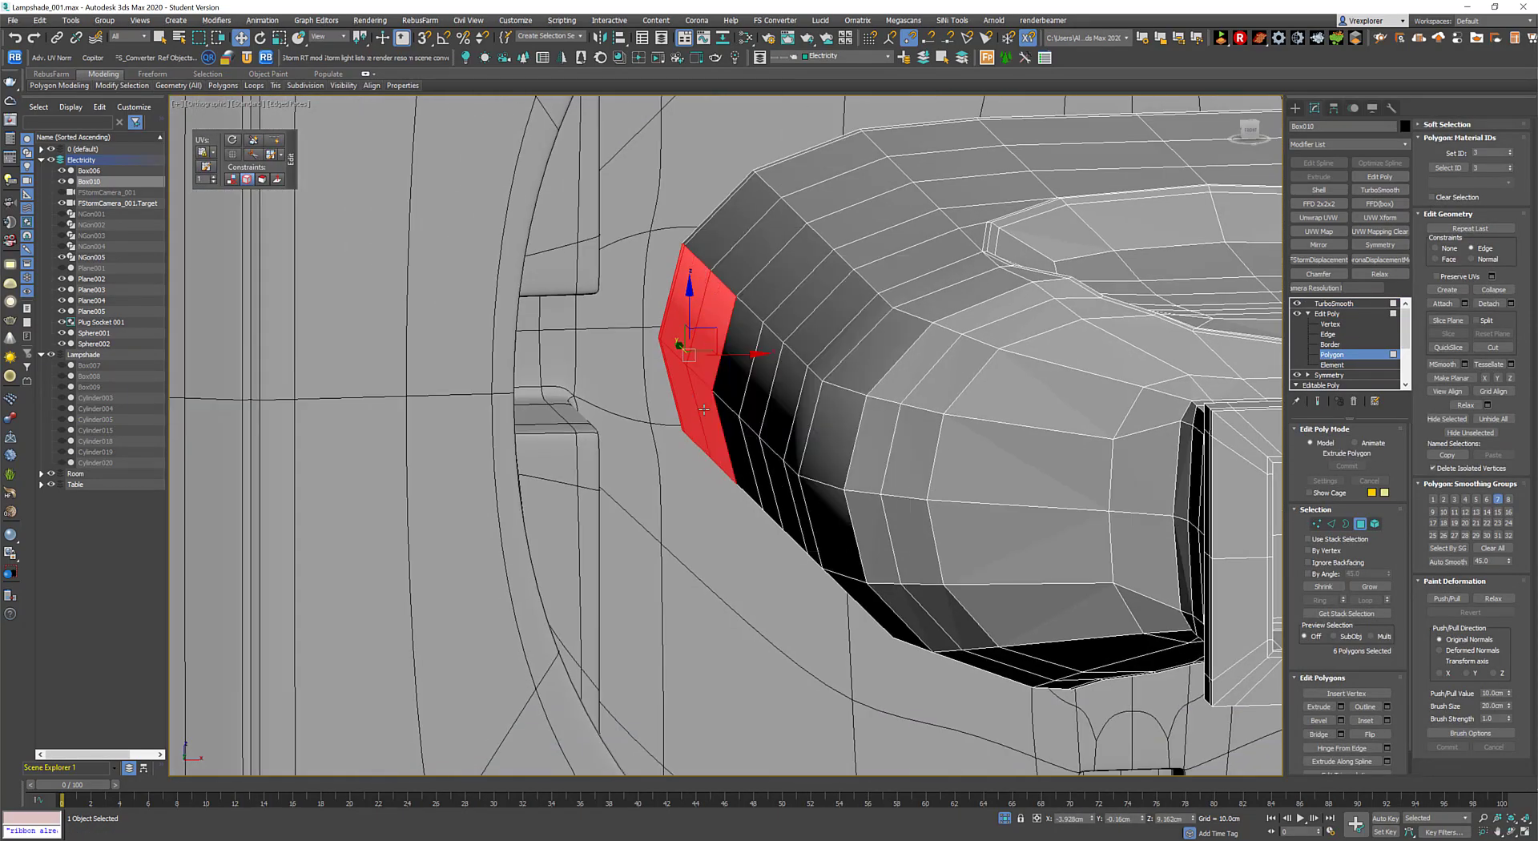
{"action": "middle_click_drag", "start_coordinate": [938, 340], "coordinate": [1078, 501], "text": "alt"}
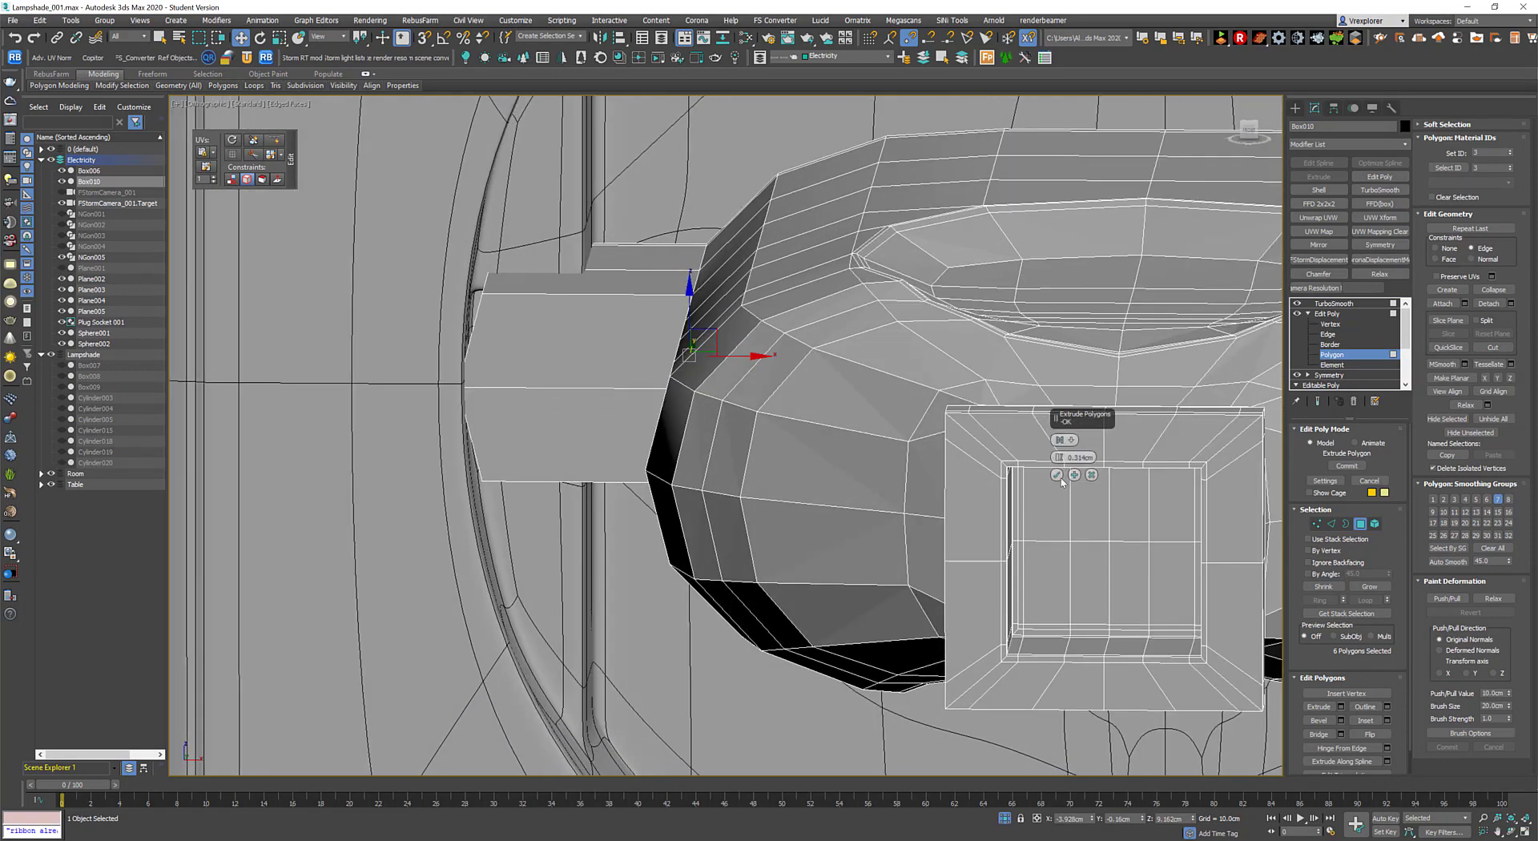
Add a second edge at the prong's end and shorten the prong by moving its end edges.
{"action": "left_click", "coordinate": [1316, 523]}
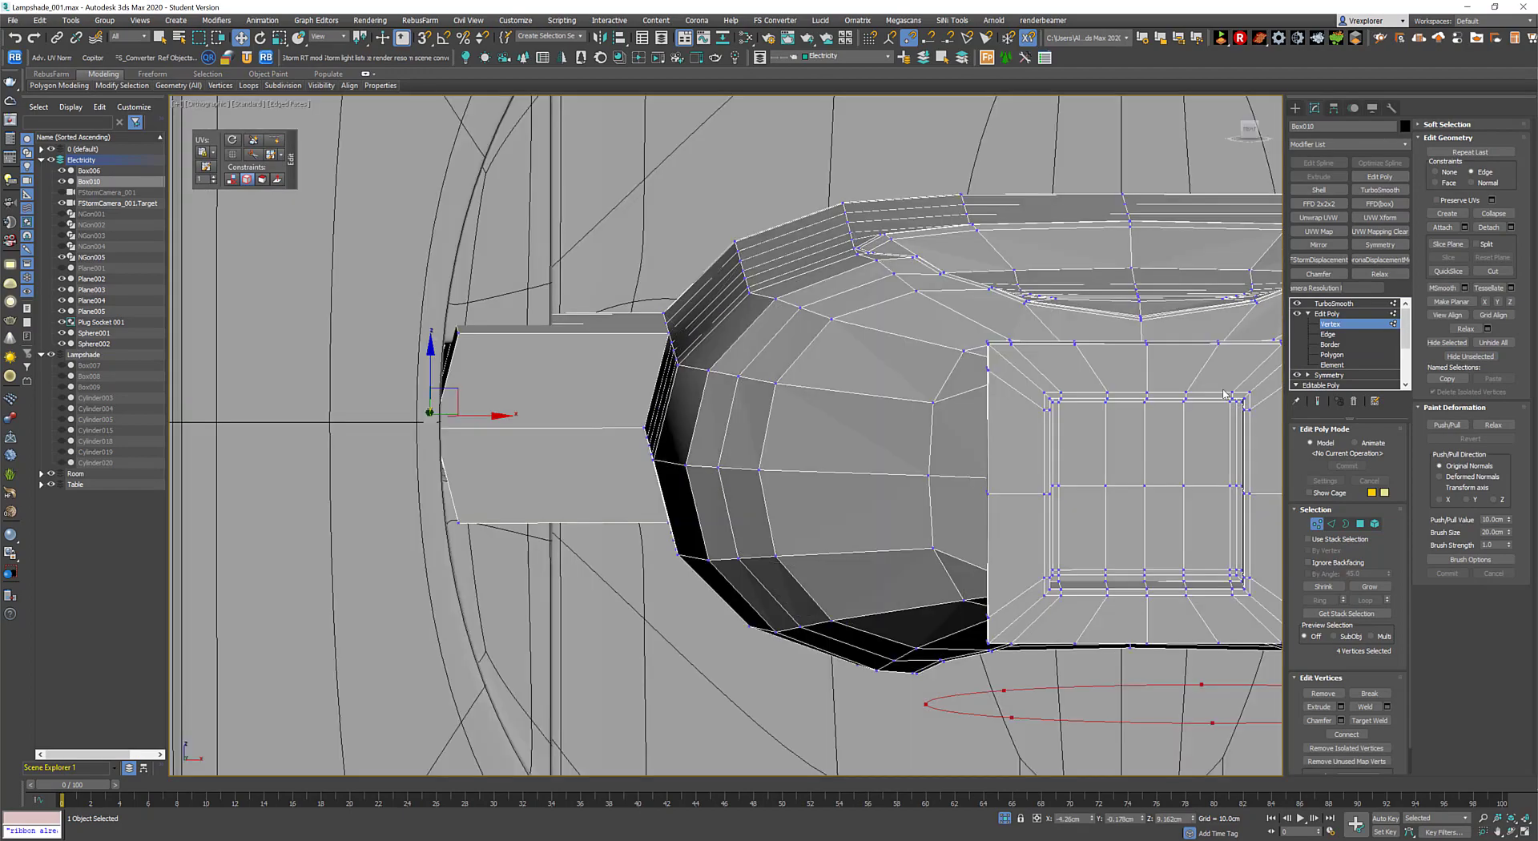
{"action": "left_click", "coordinate": [1318, 401]}
{"action": "middle_click_drag", "start_coordinate": [748, 446], "coordinate": [607, 376], "text": "alt"}
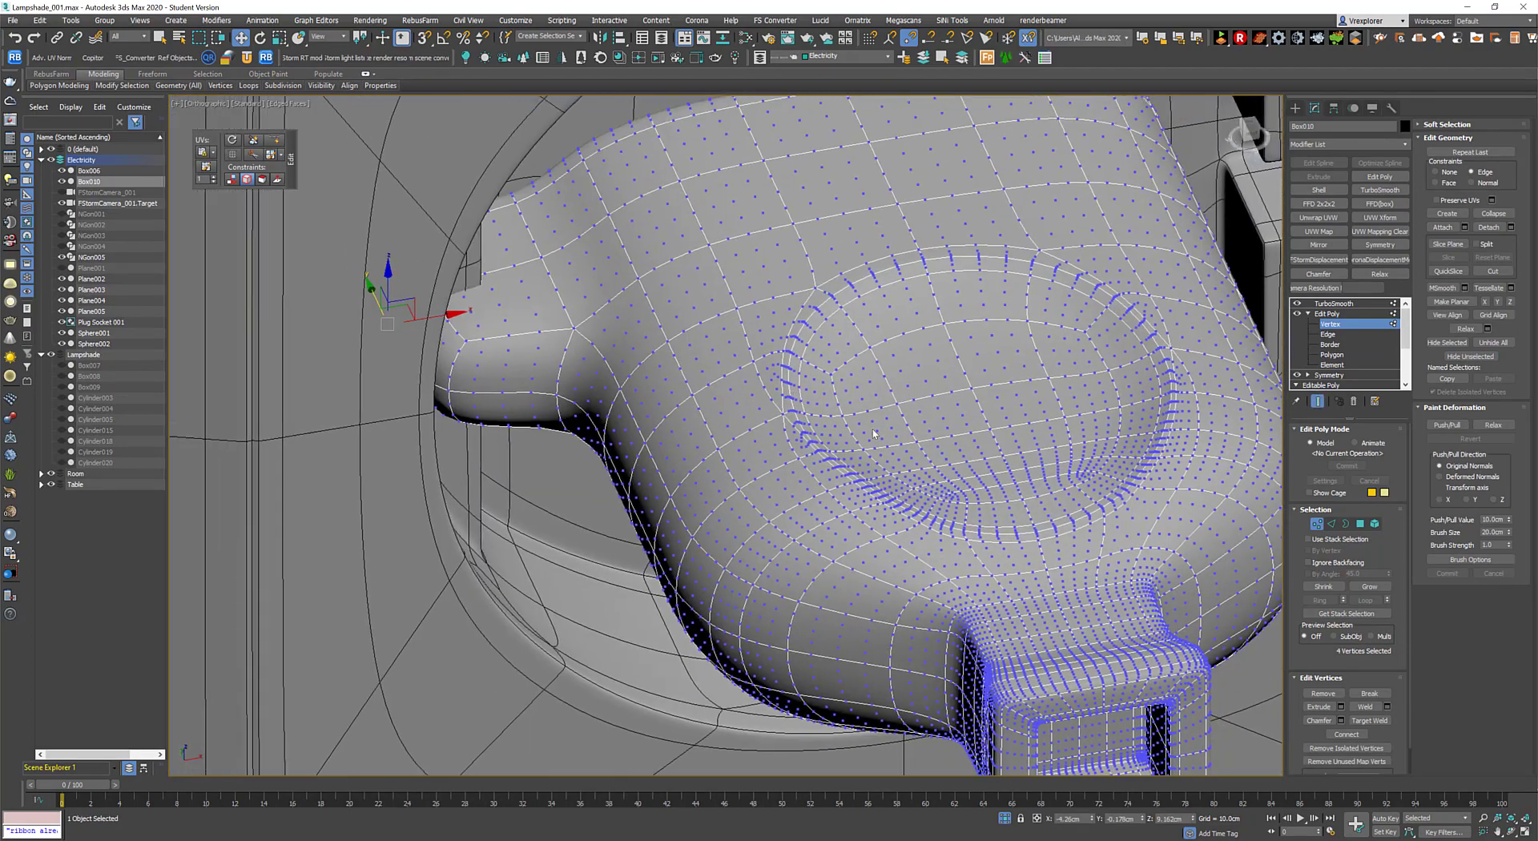
{"action": "scroll", "coordinate": [607, 376], "scroll_direction": "up", "scroll_amount": 3}
{"action": "key", "text": "ctrl+e"}
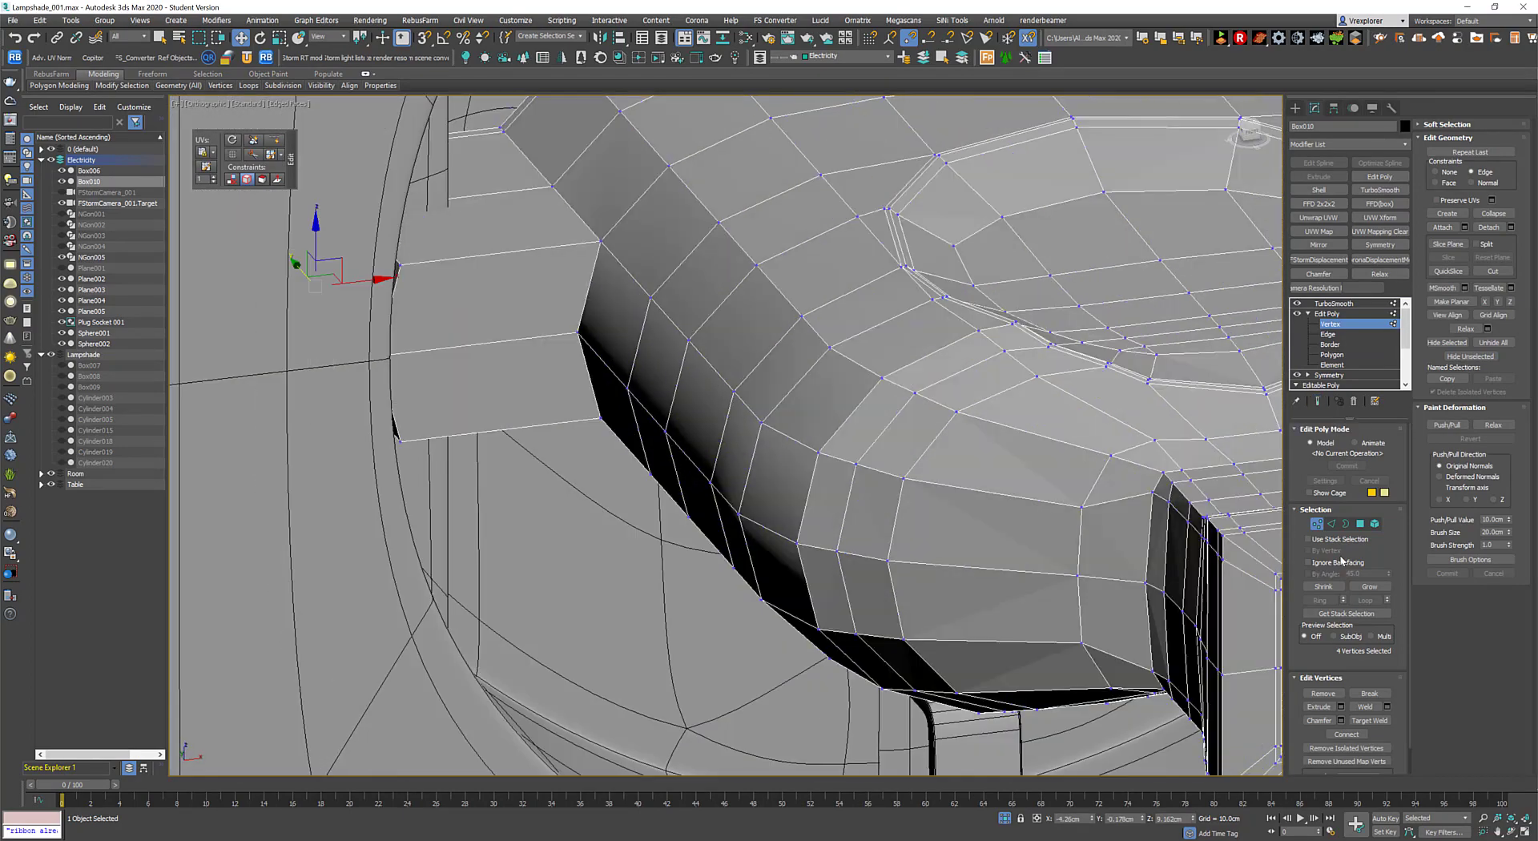
{"action": "left_click", "coordinate": [1332, 523]}
{"action": "middle_click_drag", "start_coordinate": [584, 297], "coordinate": [722, 396], "text": "alt"}
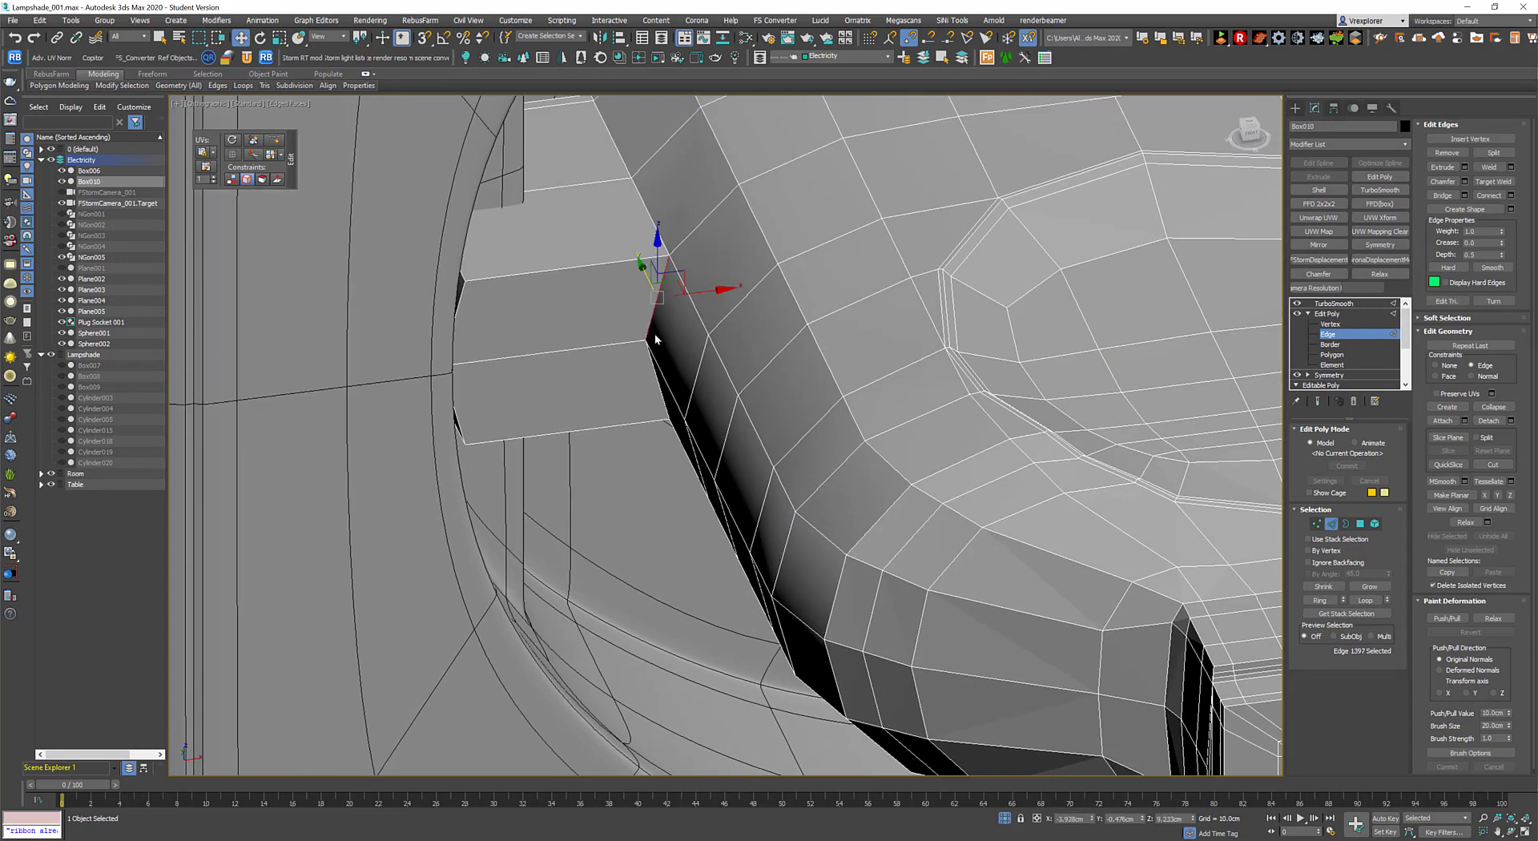
{"action": "left_click", "coordinate": [655, 340], "text": "ctrl"}
{"action": "middle_click_drag", "start_coordinate": [656, 339], "coordinate": [722, 360], "text": "alt"}
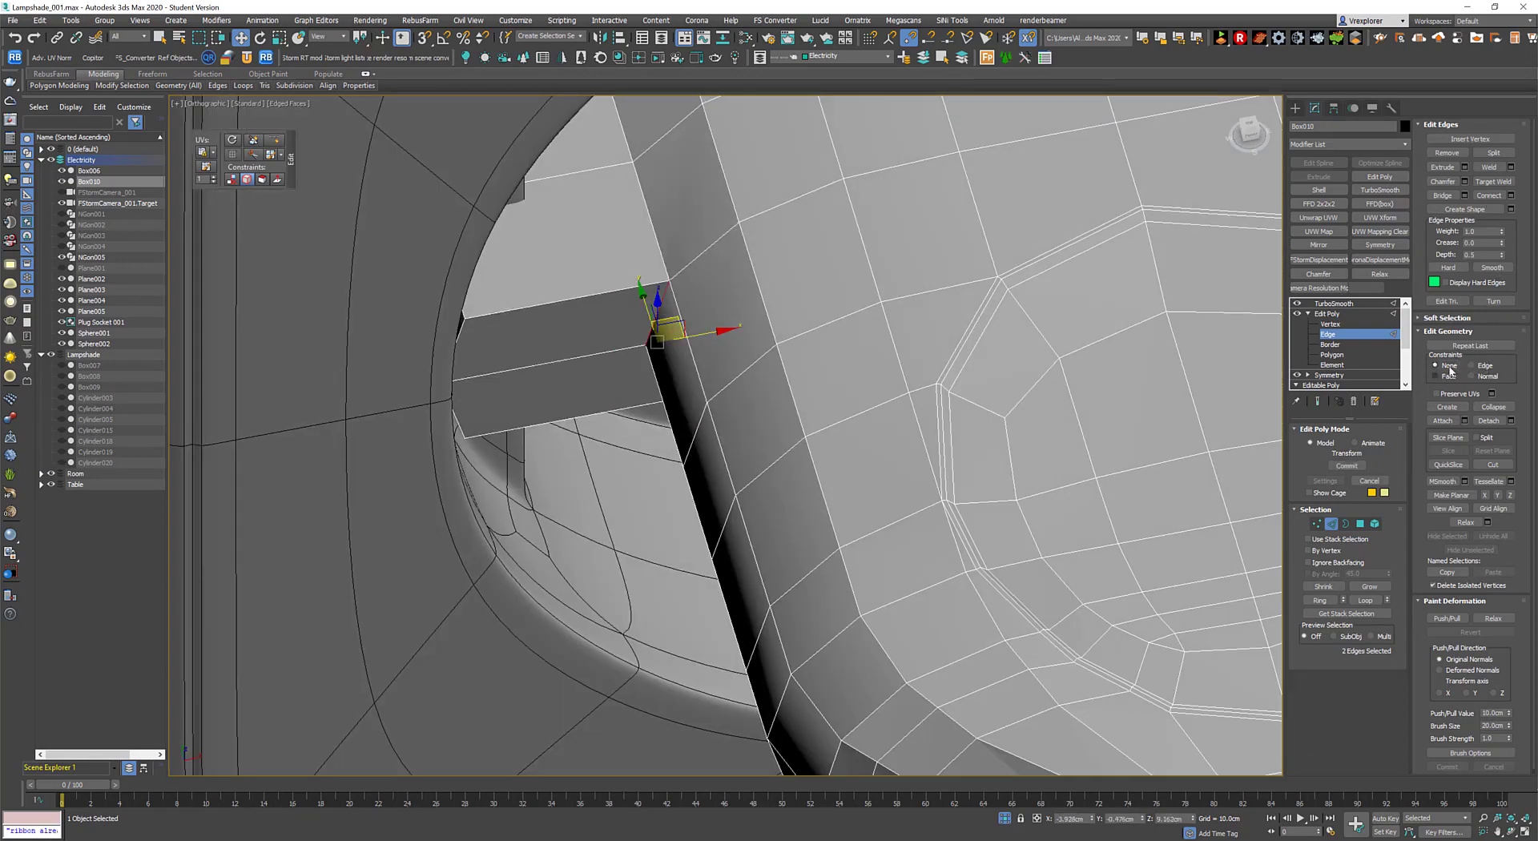
{"action": "left_click_drag", "start_coordinate": [659, 331], "coordinate": [609, 359]}
{"action": "scroll", "coordinate": [609, 361], "scroll_direction": "down", "scroll_amount": 5}
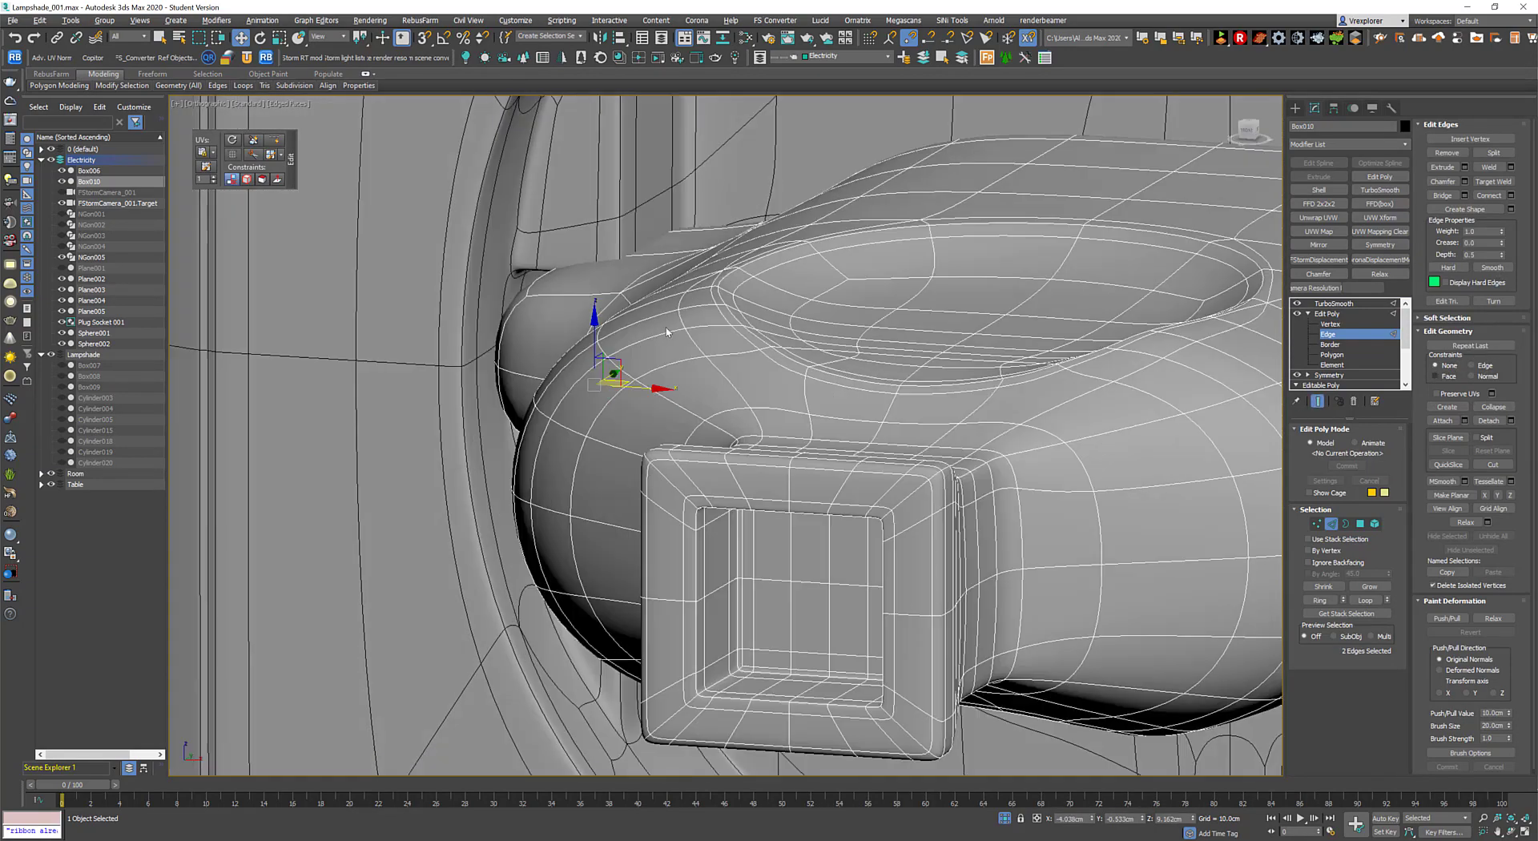
{"action": "middle_click_drag", "start_coordinate": [609, 360], "coordinate": [561, 345], "text": "alt"}
{"action": "scroll", "coordinate": [526, 337], "scroll_direction": "up", "scroll_amount": 5}
Select the prong's end edge loop in wireframe view.
{"action": "left_click", "coordinate": [526, 337]}
{"action": "key", "text": "F3"}
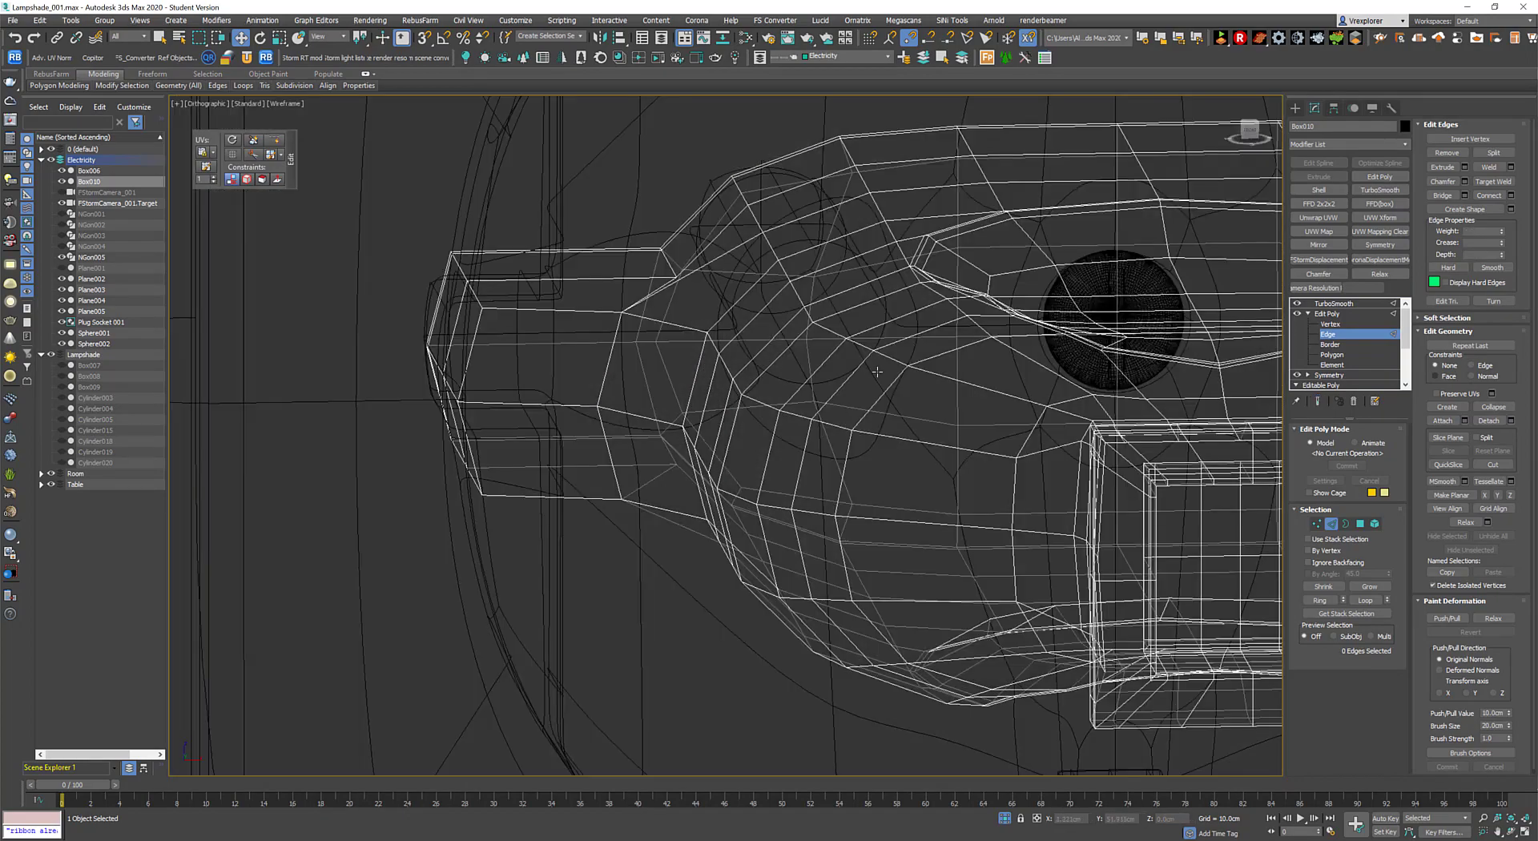
{"action": "double_click", "coordinate": [469, 296]}
{"action": "middle_click_drag", "start_coordinate": [469, 296], "coordinate": [574, 405], "text": "alt"}
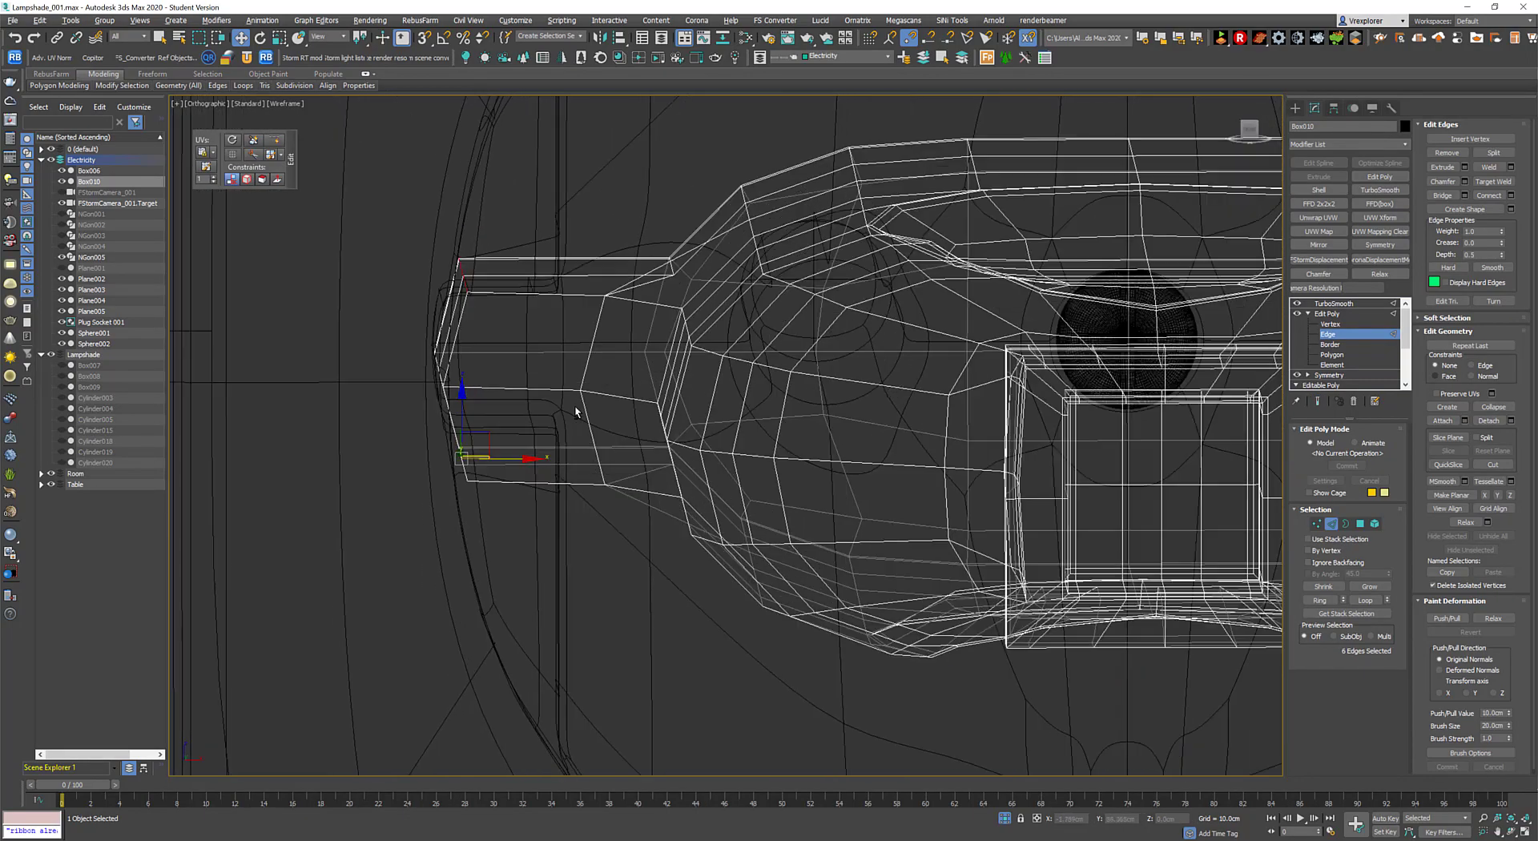
{"action": "key", "text": "F3"}
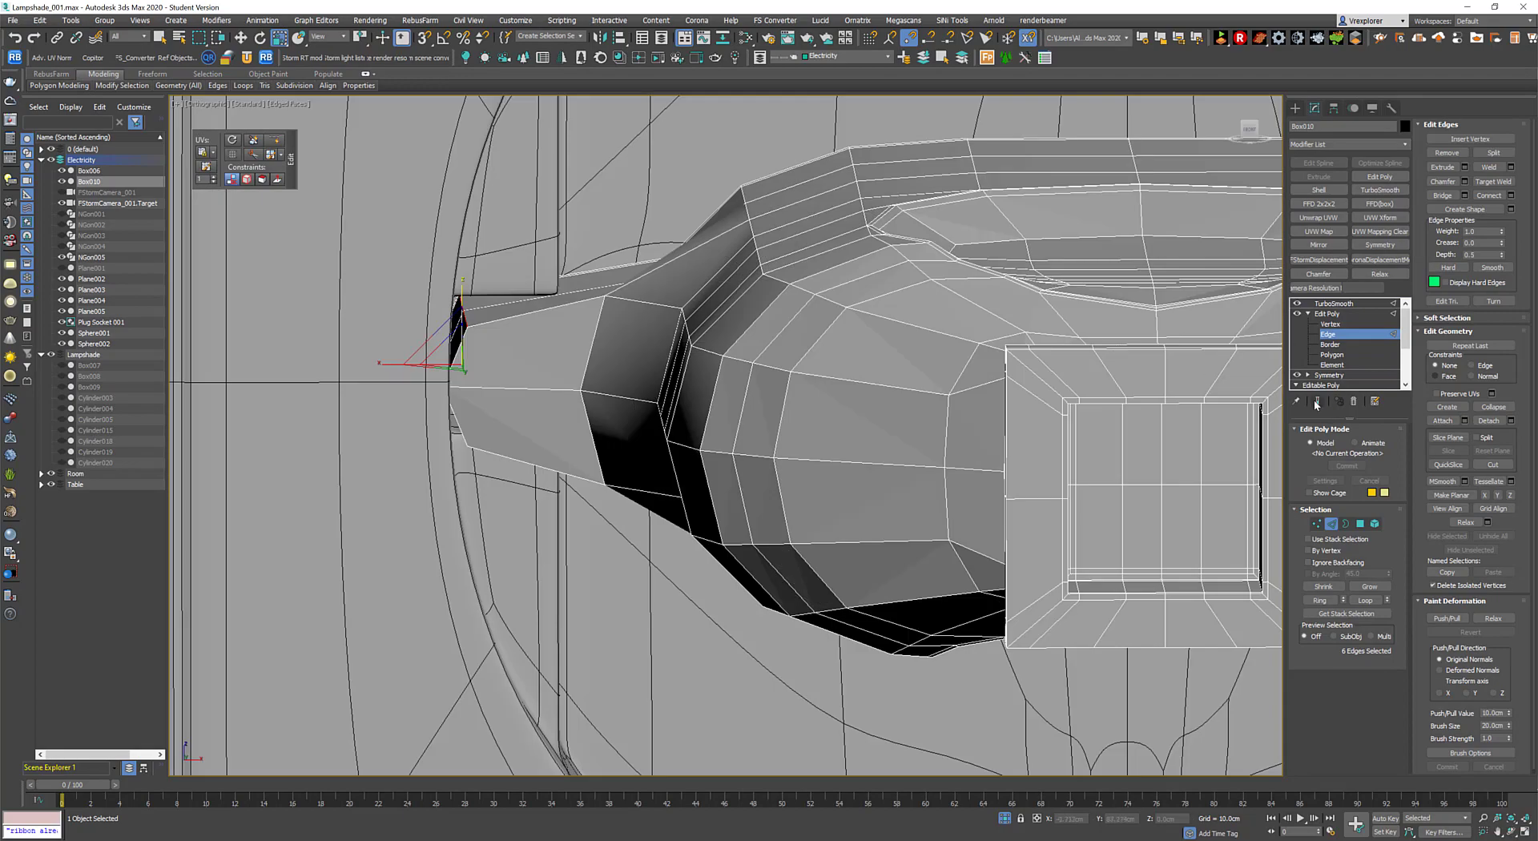
{"action": "mouse_move", "coordinate": [582, 312]}
{"action": "middle_mouse_down", "text": "alt"}
{"action": "mouse_move", "coordinate": [462, 319]}
{"action": "mouse_move", "coordinate": [718, 418]}
{"action": "middle_mouse_up", "text": "alt"}
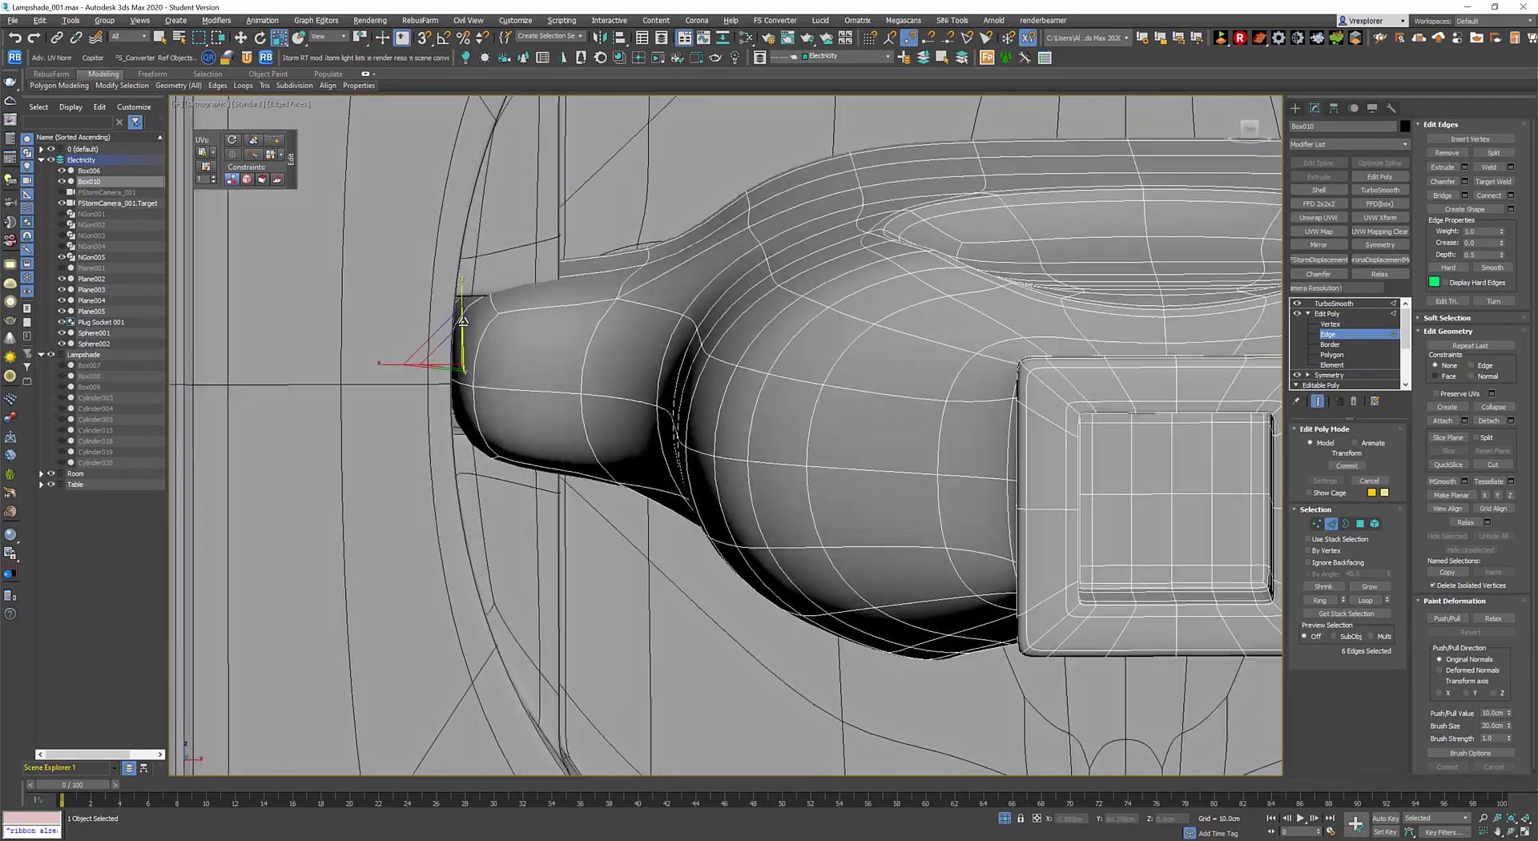
{"action": "scroll", "coordinate": [717, 419], "scroll_direction": "down", "scroll_amount": 3}
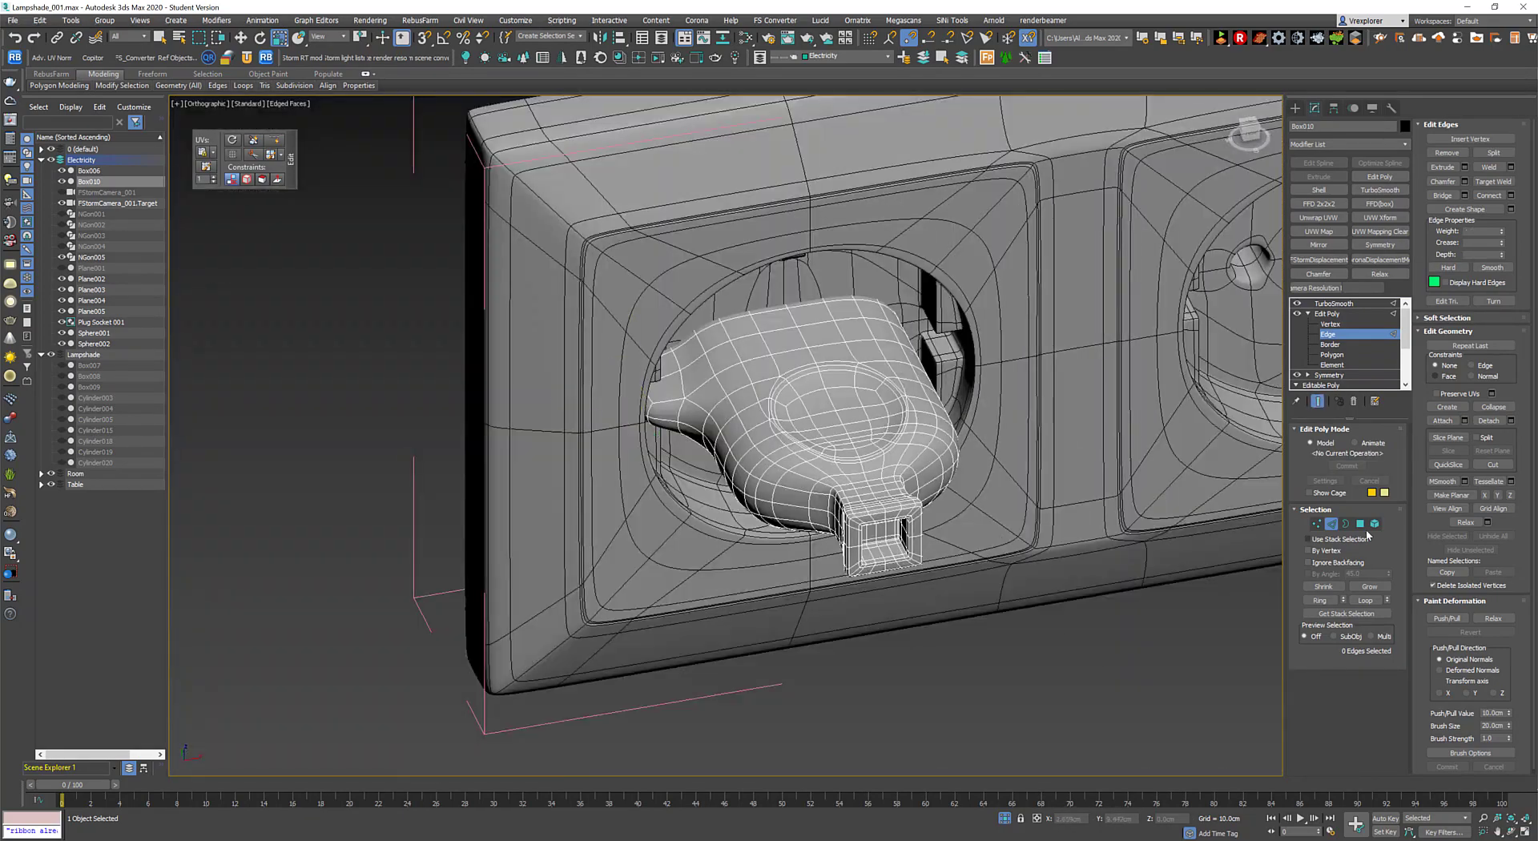
View the plug cage in the socket from above and clear the vertex selection.
{"action": "key", "text": "4"}
{"action": "middle_click_drag", "start_coordinate": [718, 418], "coordinate": [1327, 406], "text": "alt"}
{"action": "left_click", "coordinate": [1318, 402]}
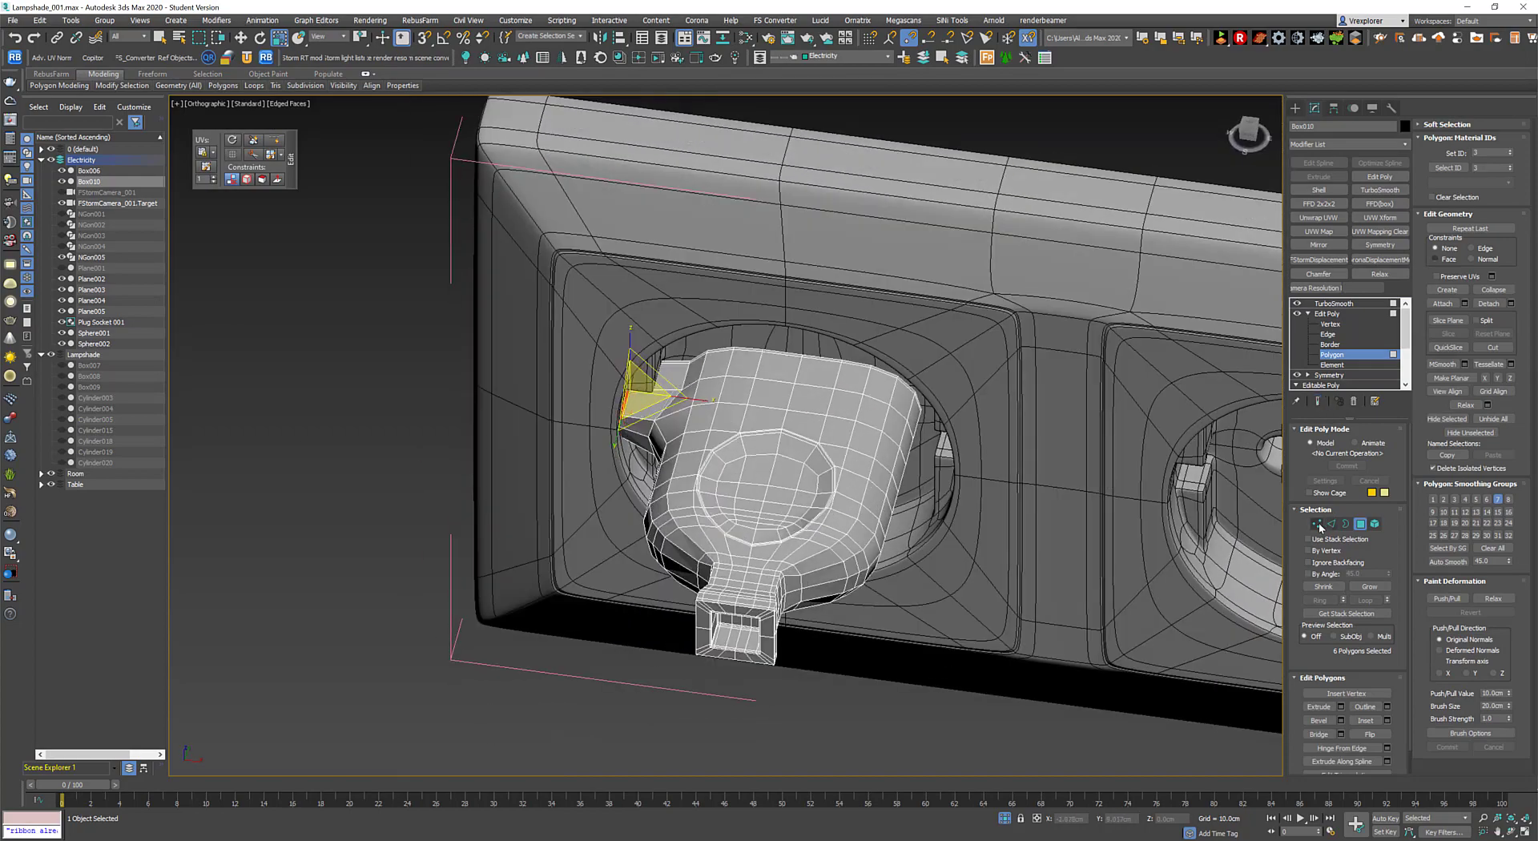
{"action": "key", "text": "1"}
{"action": "scroll", "coordinate": [574, 468], "scroll_direction": "up", "scroll_amount": 5}
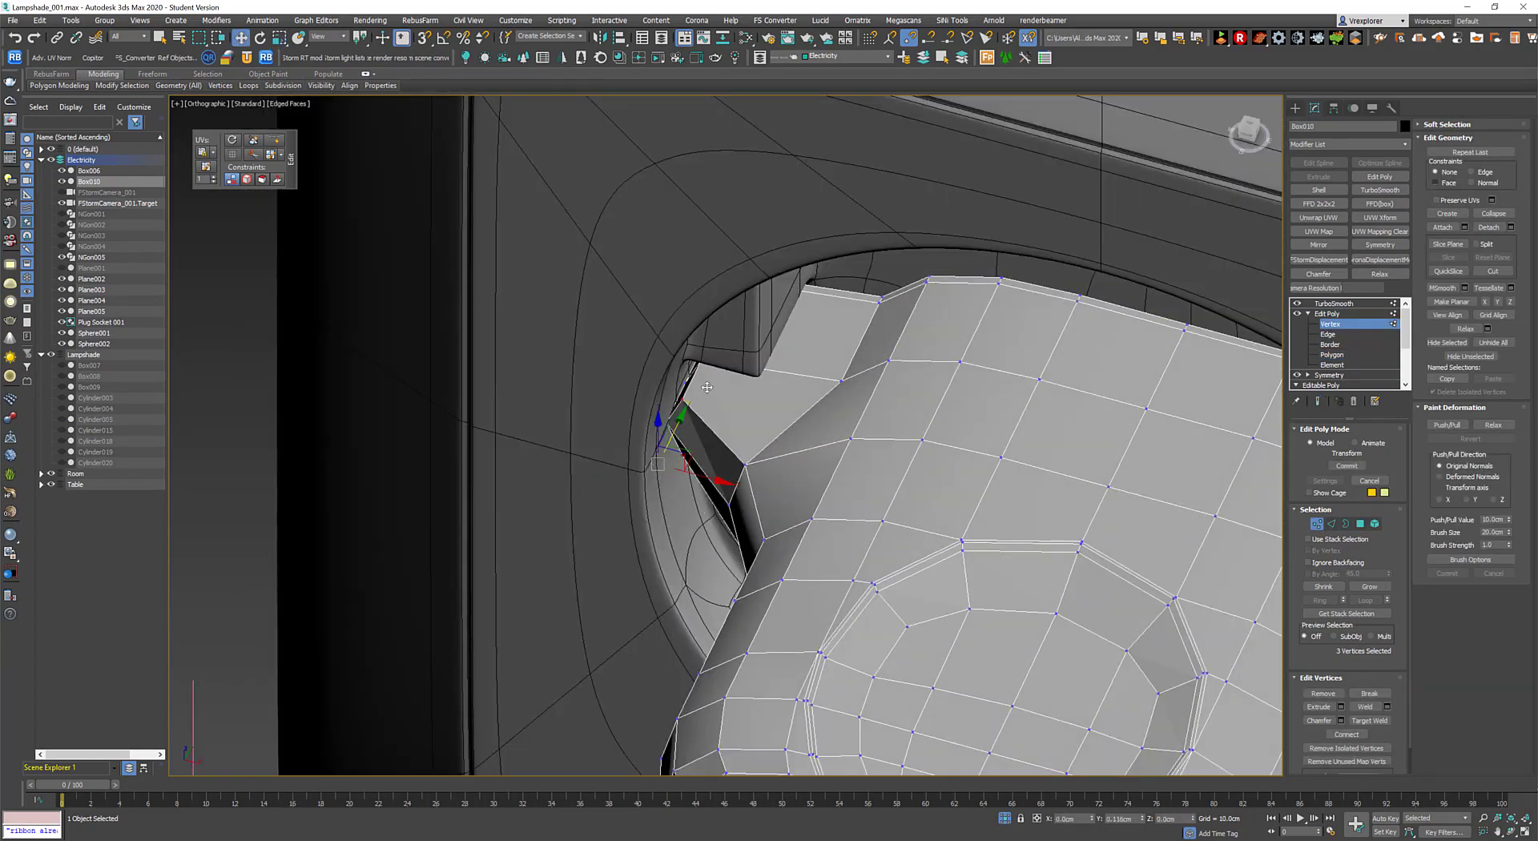
{"action": "scroll", "coordinate": [694, 428], "scroll_direction": "down", "scroll_amount": 5}
{"action": "middle_click_drag", "start_coordinate": [694, 428], "coordinate": [1252, 670], "text": "alt"}
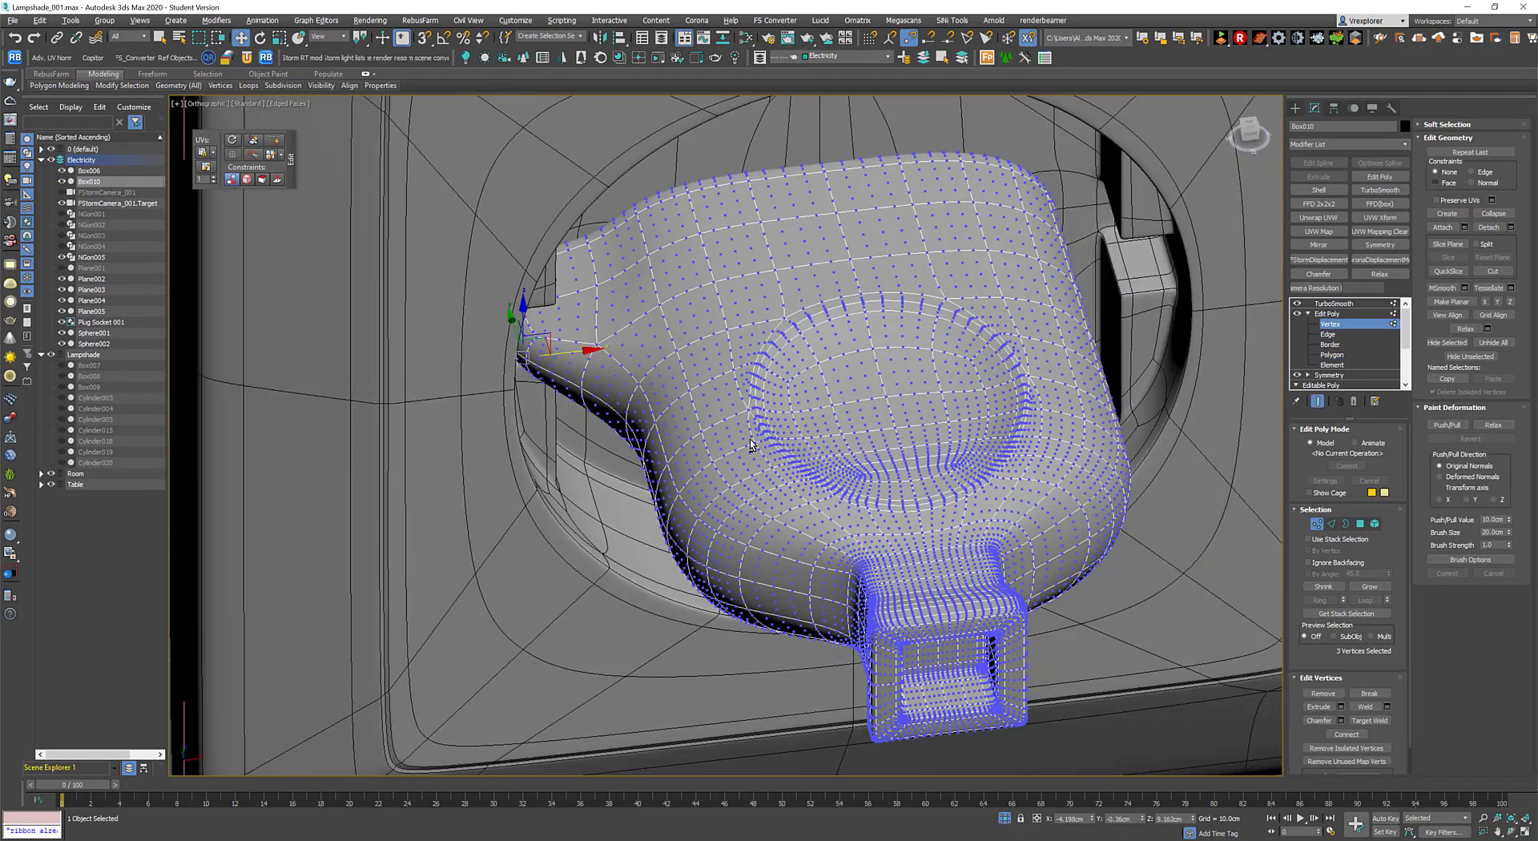
{"action": "left_click", "coordinate": [1252, 670]}
Delete the right-half polygons of the plug in the top wireframe view.
{"action": "left_click", "coordinate": [1360, 525]}
{"action": "key", "text": "t"}
{"action": "key", "text": "F3"}
{"action": "key", "text": "z"}
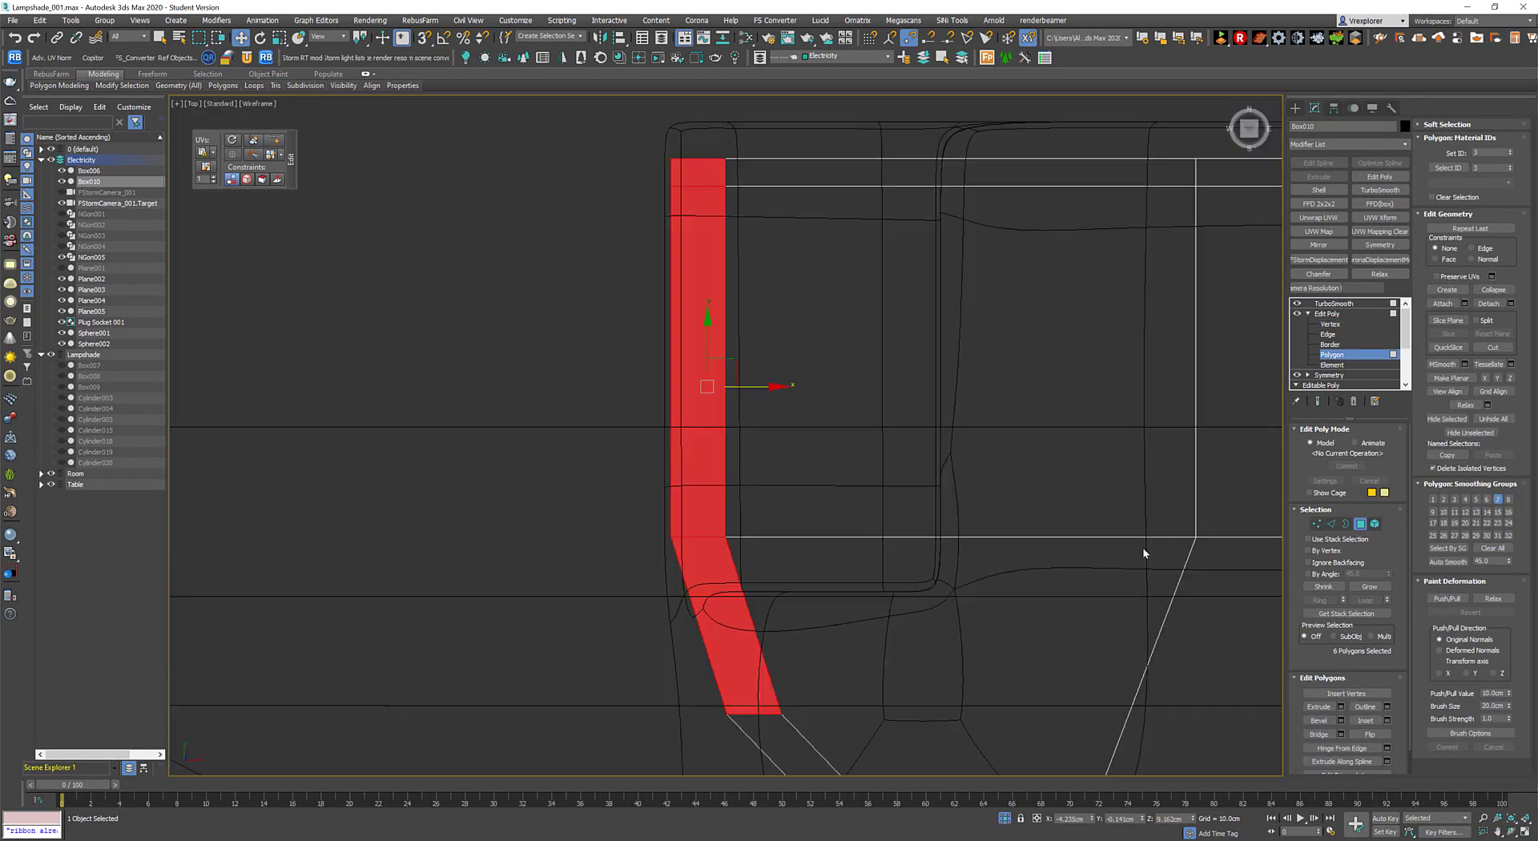
{"action": "scroll", "coordinate": [1143, 547], "scroll_direction": "down", "scroll_amount": 5}
{"action": "left_click", "coordinate": [875, 173]}
{"action": "left_click_drag", "start_coordinate": [875, 174], "coordinate": [677, 632]}
{"action": "key", "text": "Delete"}
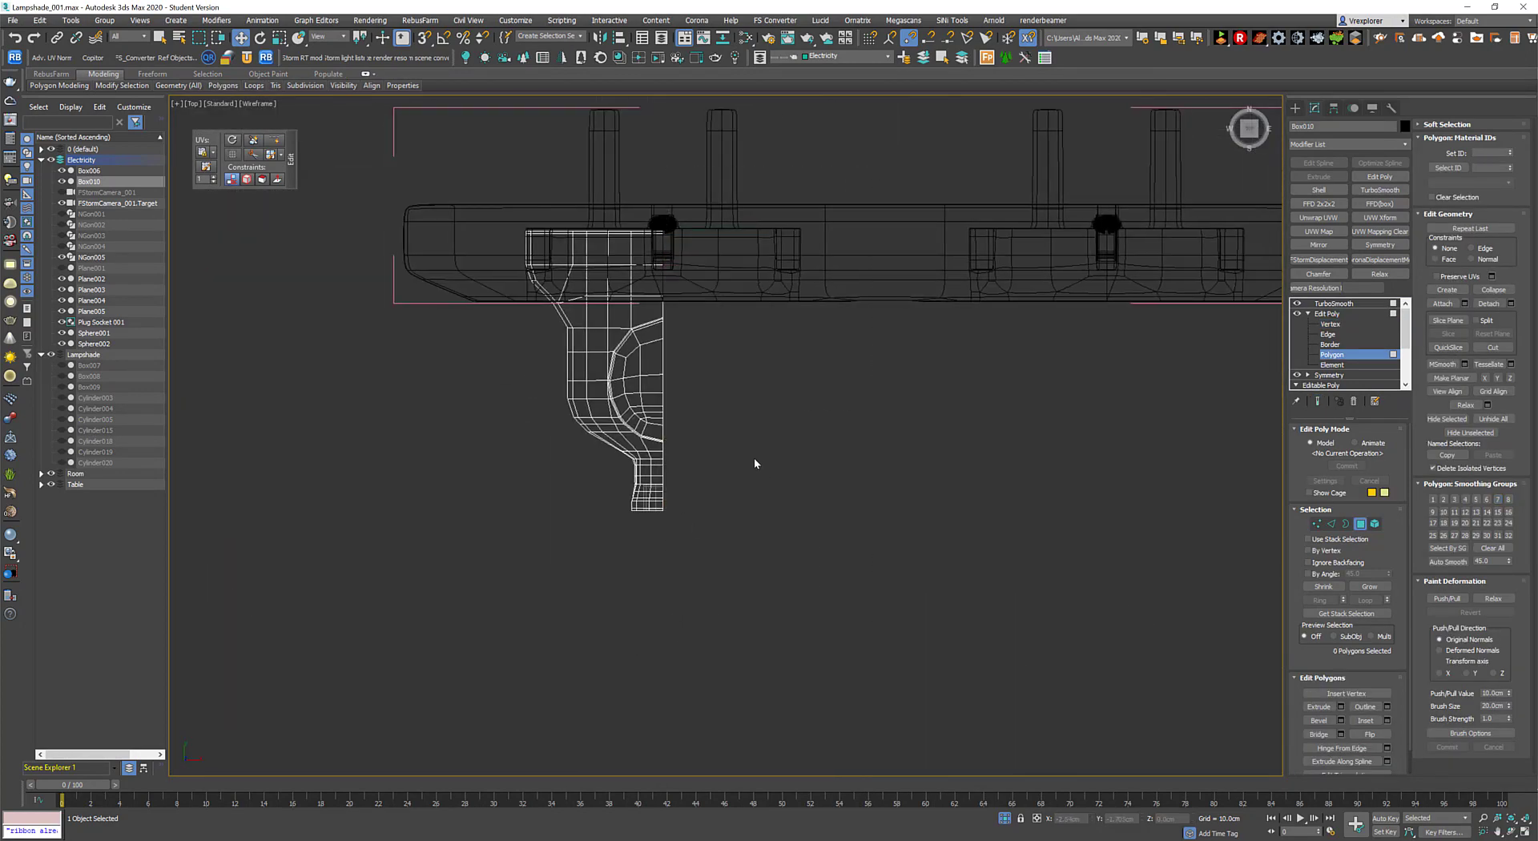
Add a Symmetry modifier to mirror the remaining half and view the smoothed plug.
{"action": "key", "text": "4"}
{"action": "left_click", "coordinate": [1381, 252]}
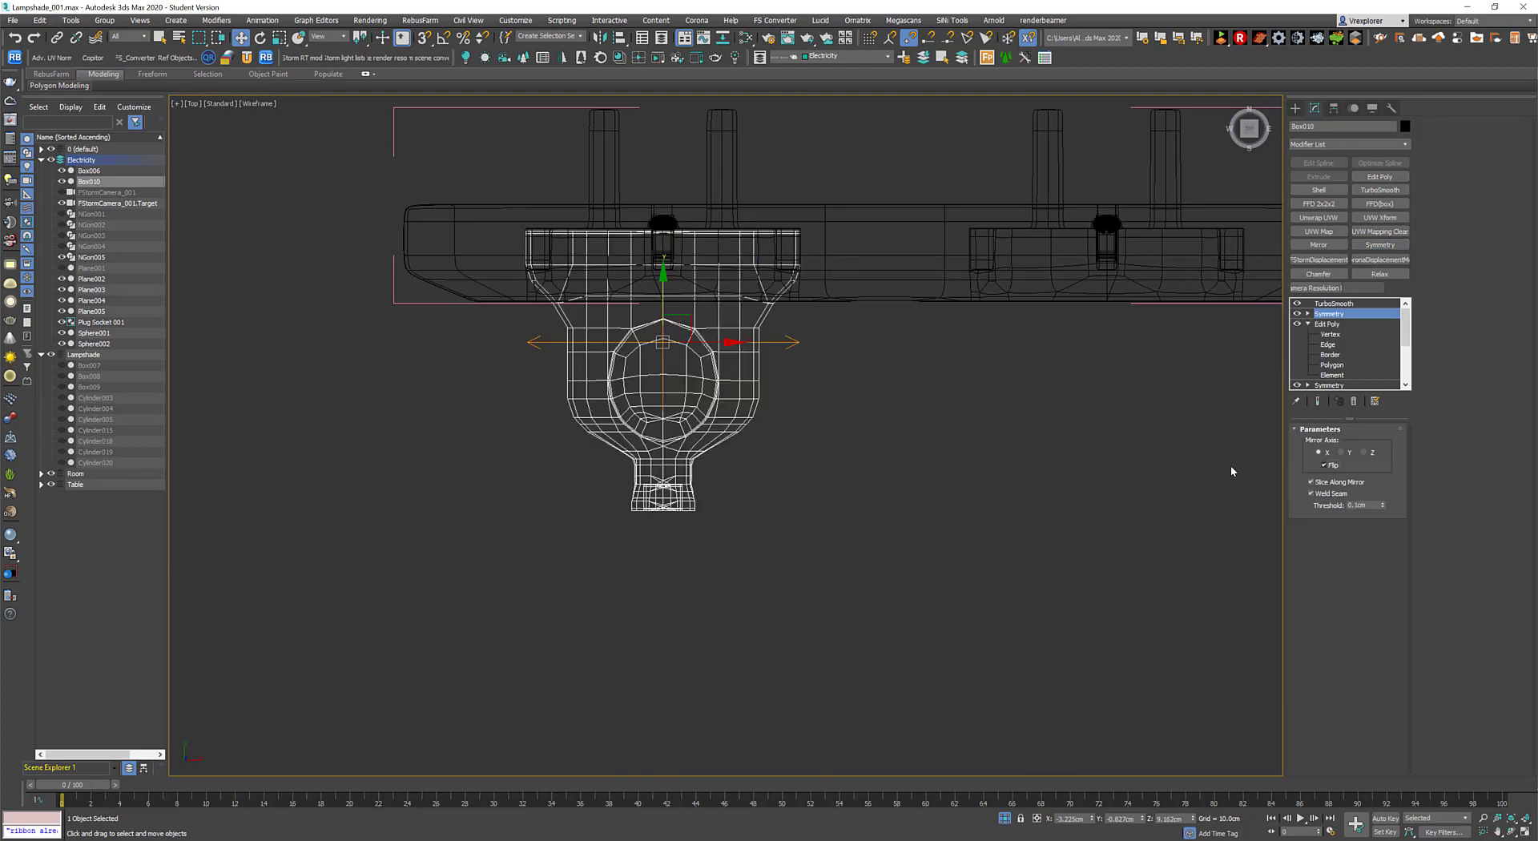
{"action": "key", "text": "F3"}
{"action": "scroll", "coordinate": [738, 404], "scroll_direction": "up", "scroll_amount": 5}
{"action": "mouse_move", "coordinate": [738, 405]}
{"action": "middle_mouse_down", "text": "alt"}
{"action": "mouse_move", "coordinate": [734, 385]}
{"action": "mouse_move", "coordinate": [1282, 365]}
{"action": "middle_mouse_up", "text": "alt"}
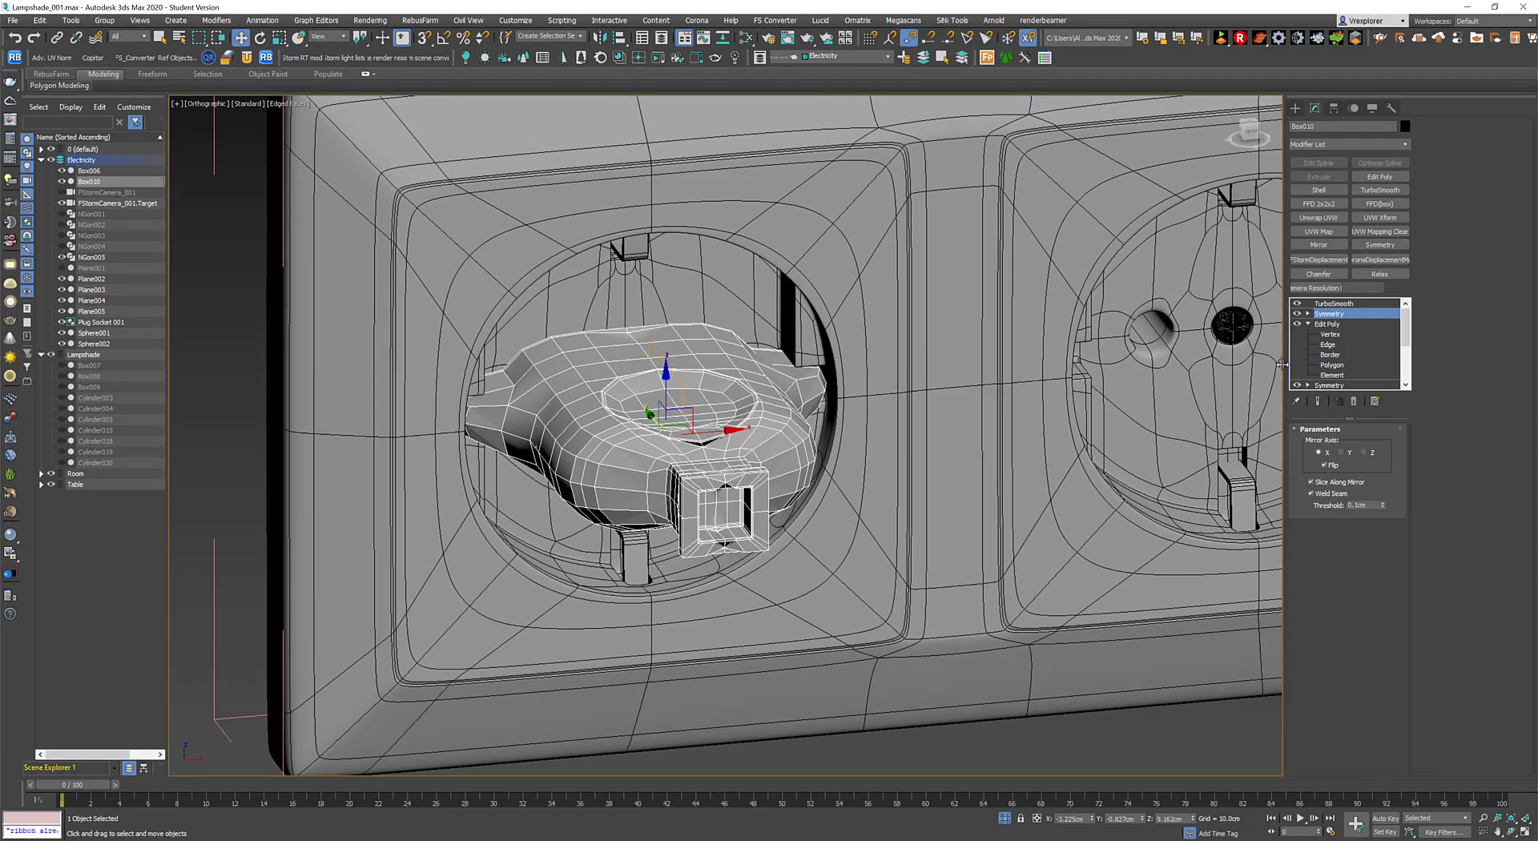
{"action": "left_click", "coordinate": [1334, 303]}
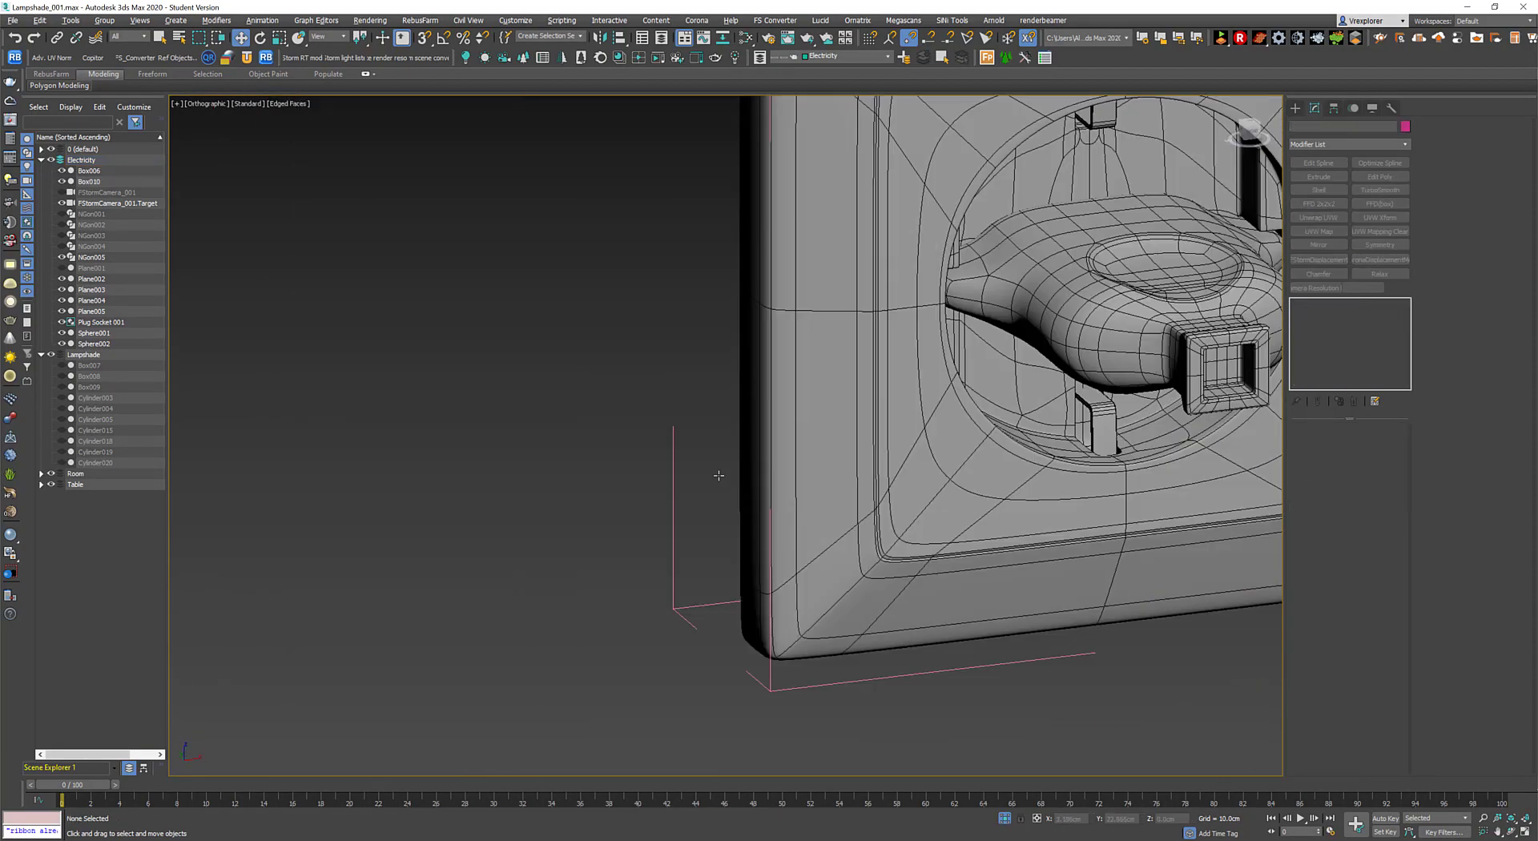
{"action": "mouse_move", "coordinate": [722, 401]}
{"action": "middle_mouse_down", "text": "alt"}
{"action": "mouse_move", "coordinate": [665, 503]}
{"action": "mouse_move", "coordinate": [657, 476]}
{"action": "mouse_move", "coordinate": [1403, 373]}
{"action": "middle_mouse_up", "text": "alt"}
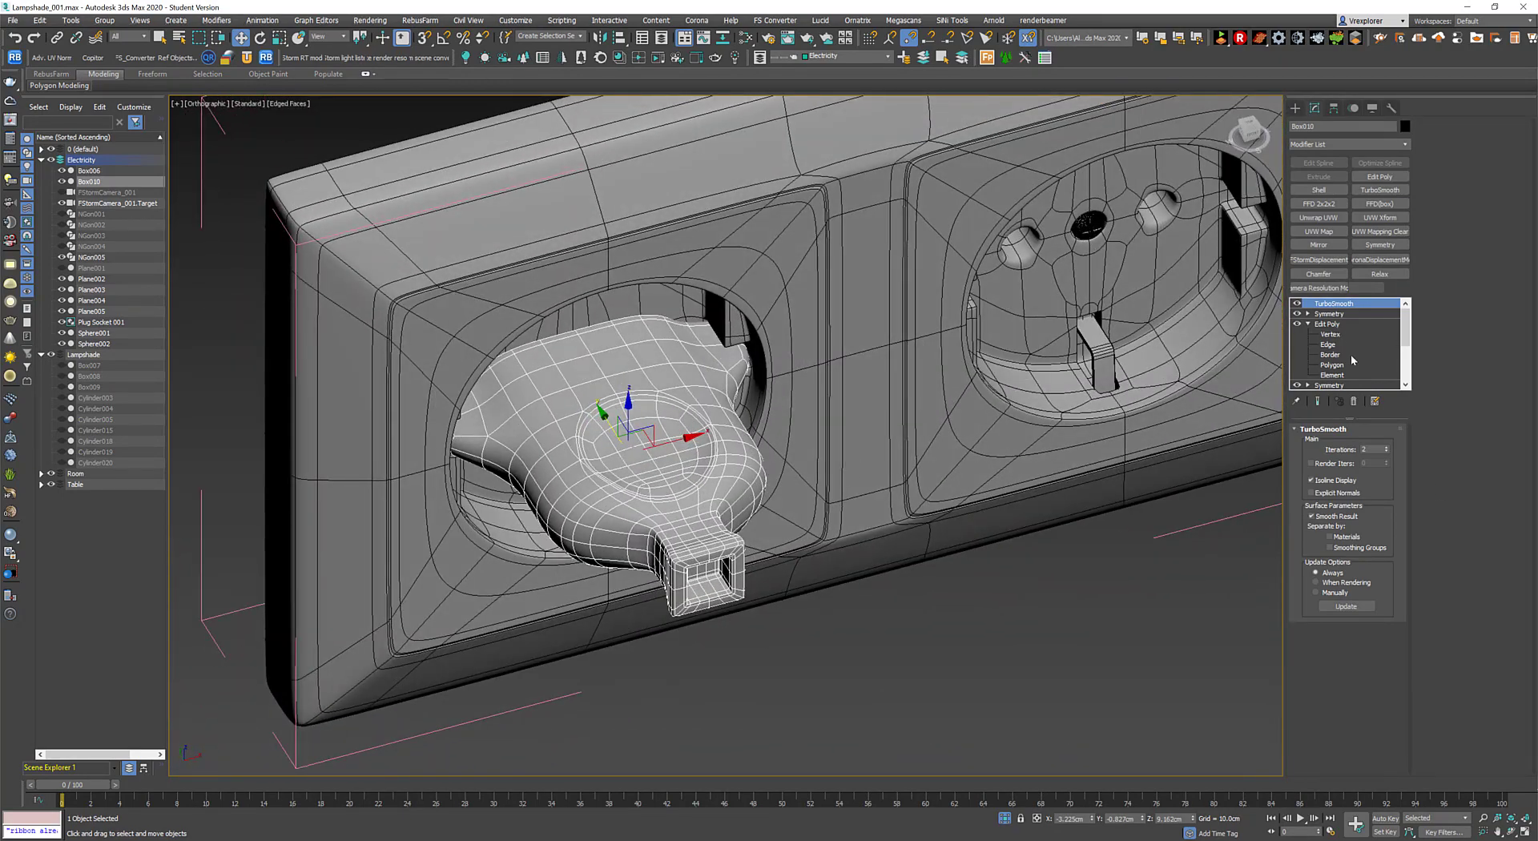
Select plug vertices in Edit Poly to refine its shape.
{"action": "left_click", "coordinate": [1330, 335]}
{"action": "scroll", "coordinate": [609, 449], "scroll_direction": "up", "scroll_amount": 5}
{"action": "mouse_move", "coordinate": [609, 448]}
{"action": "middle_mouse_down", "text": "alt"}
{"action": "mouse_move", "coordinate": [562, 456]}
{"action": "mouse_move", "coordinate": [609, 433]}
{"action": "middle_mouse_up", "text": "alt"}
{"action": "left_click", "coordinate": [560, 521], "text": "ctrl"}
Select the plug's side edge loop and try chamfering it.
{"action": "left_click", "coordinate": [1318, 400]}
{"action": "middle_click_drag", "start_coordinate": [721, 449], "coordinate": [1097, 633], "text": "alt"}
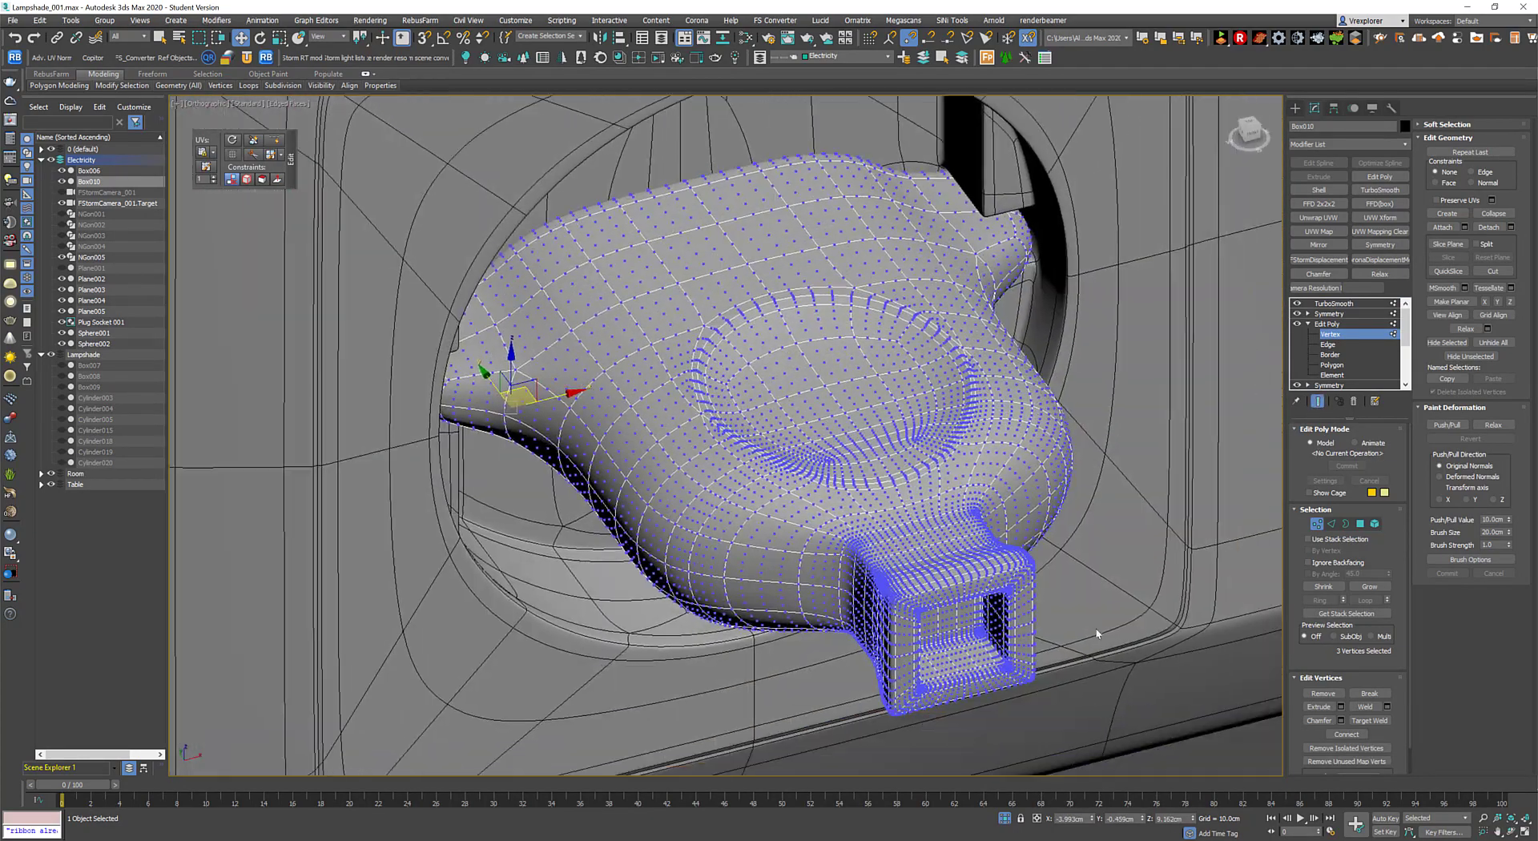
{"action": "left_click", "coordinate": [1318, 401]}
{"action": "key", "text": "2"}
{"action": "right_click", "coordinate": [1027, 500]}
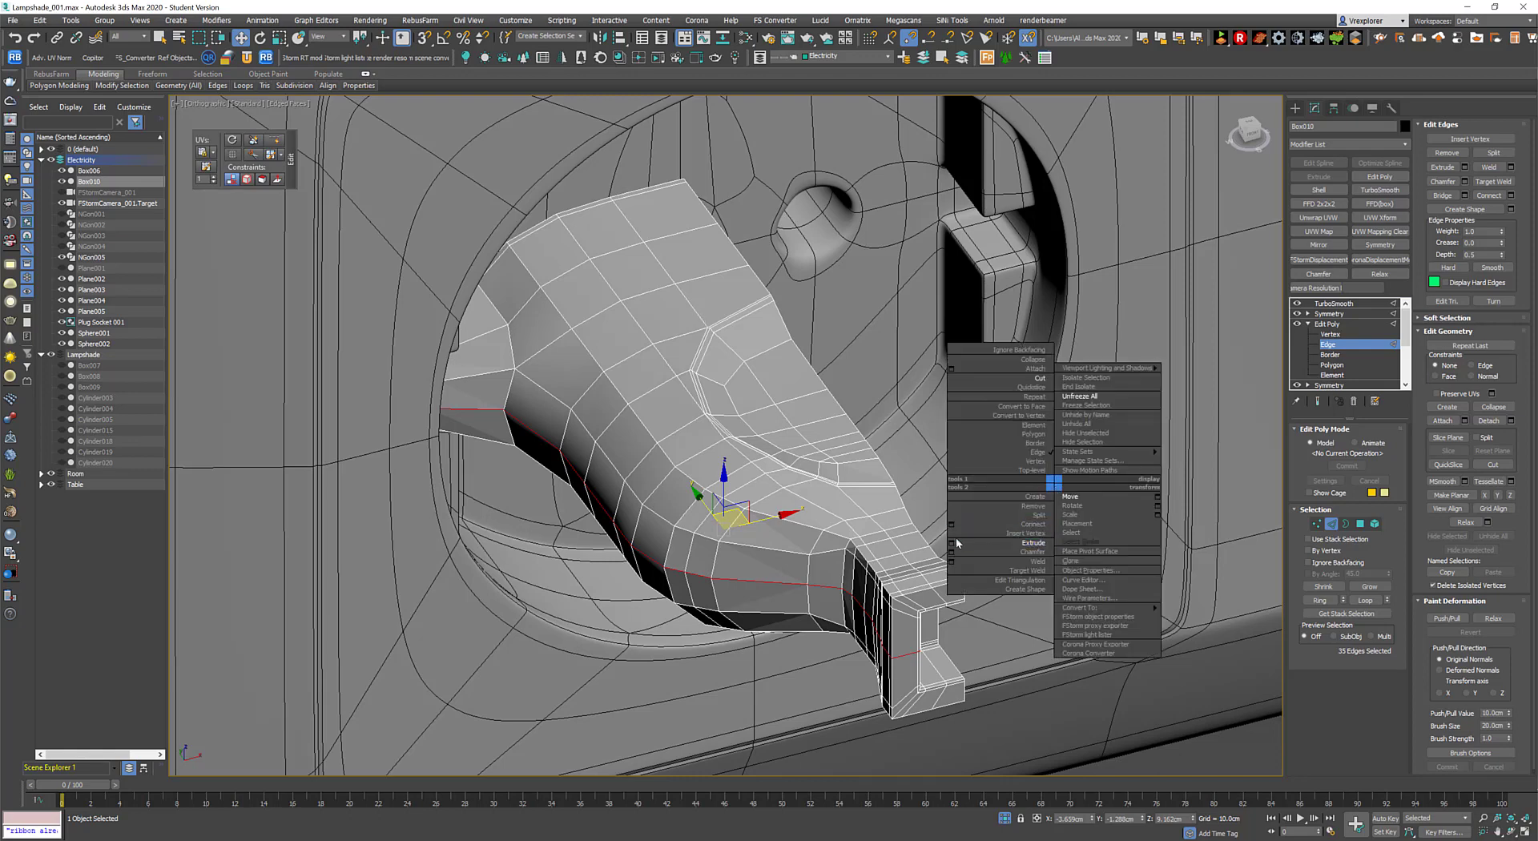
{"action": "left_click", "coordinate": [949, 546]}
{"action": "middle_click_drag", "start_coordinate": [1064, 467], "coordinate": [889, 485], "text": "alt"}
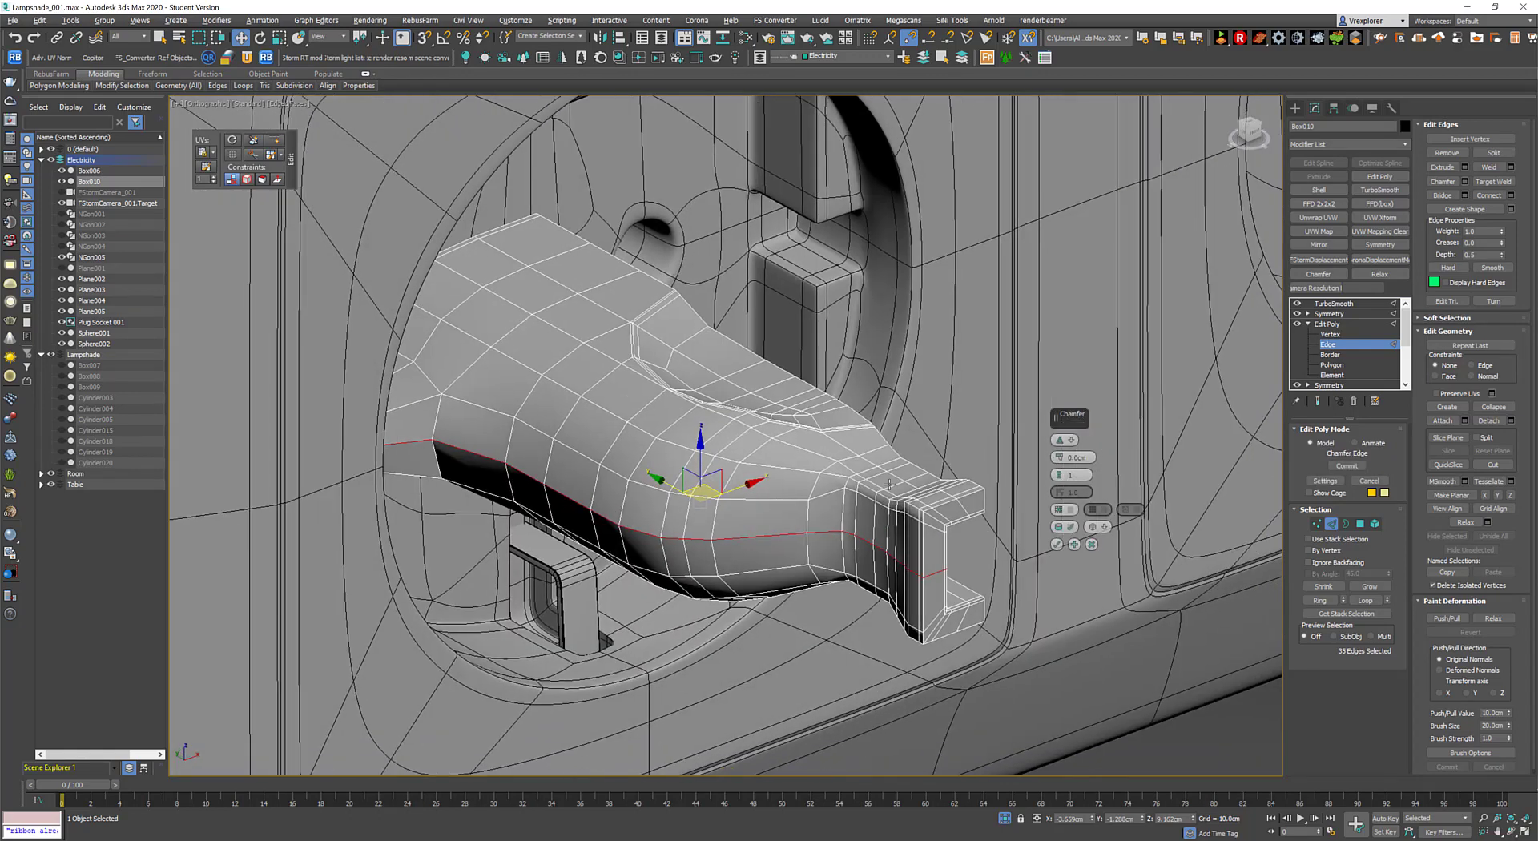
Extrude the side edge loop into a thin groove about 0.007cm deep.
{"action": "right_click", "coordinate": [1092, 545]}
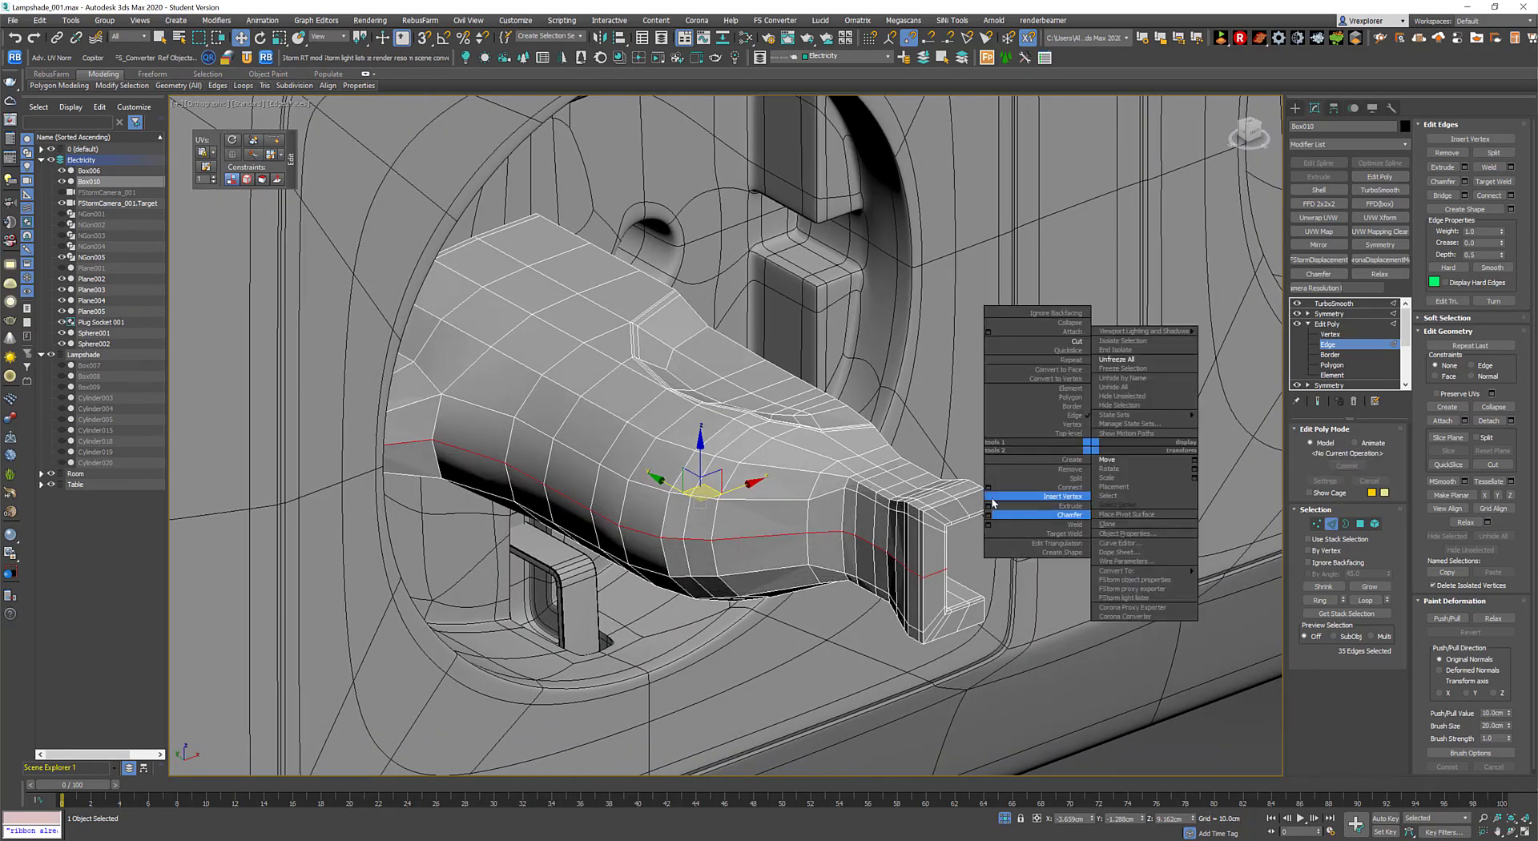
{"action": "left_click", "coordinate": [1082, 505]}
{"action": "scroll", "coordinate": [1014, 476], "scroll_direction": "up", "scroll_amount": 2}
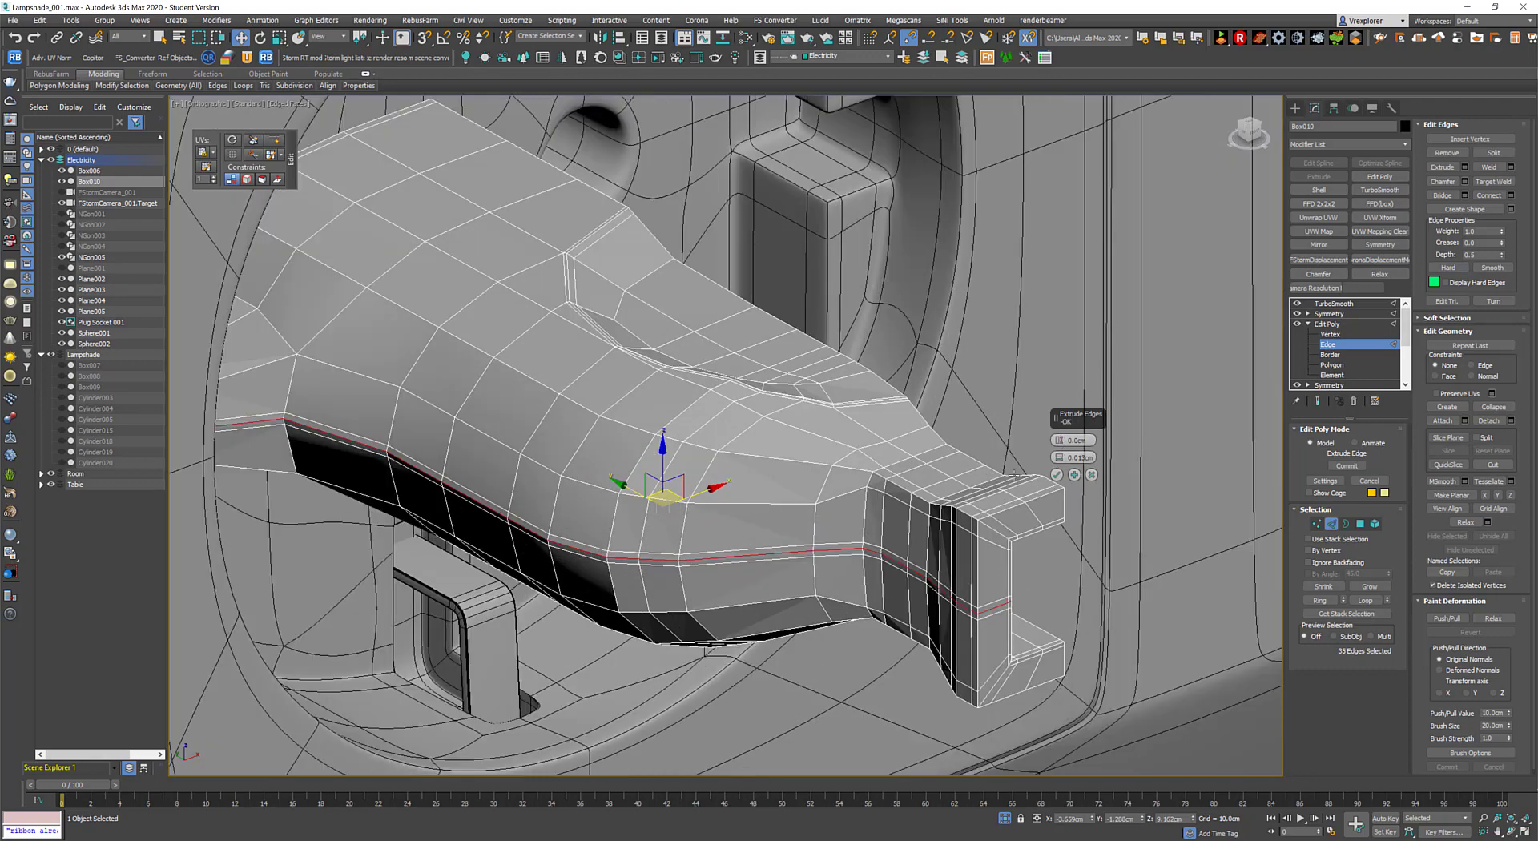
{"action": "scroll", "coordinate": [1060, 462], "scroll_direction": "up", "scroll_amount": 3}
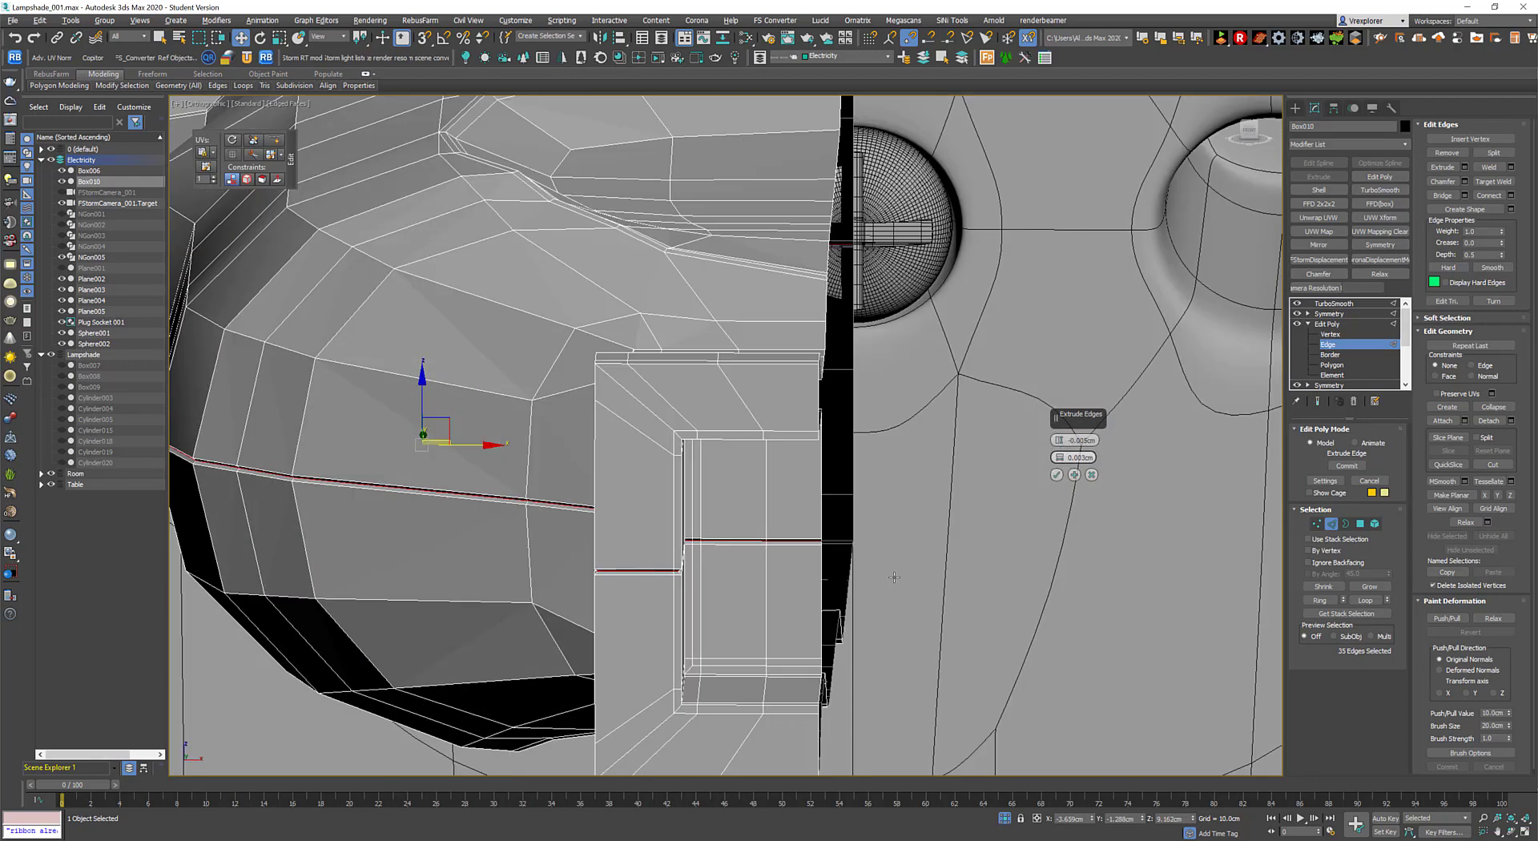
{"action": "mouse_move", "coordinate": [1060, 462]}
{"action": "middle_mouse_down", "text": "alt"}
{"action": "mouse_move", "coordinate": [800, 543]}
{"action": "mouse_move", "coordinate": [1233, 447]}
{"action": "middle_mouse_up", "text": "alt"}
{"action": "left_click", "coordinate": [1317, 401]}
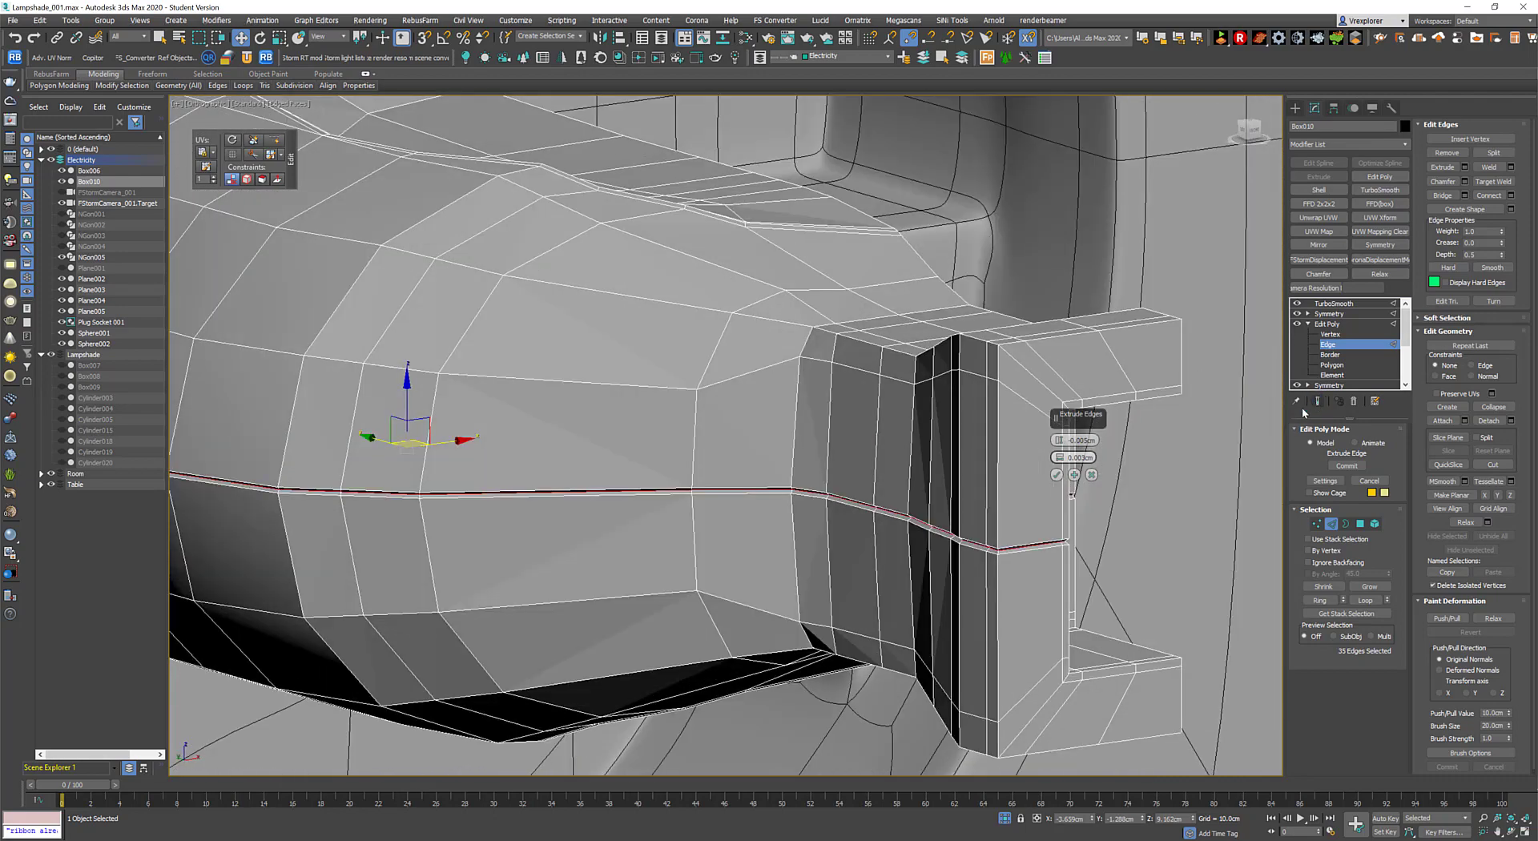
{"action": "left_click_drag", "start_coordinate": [1060, 457], "coordinate": [1061, 452]}
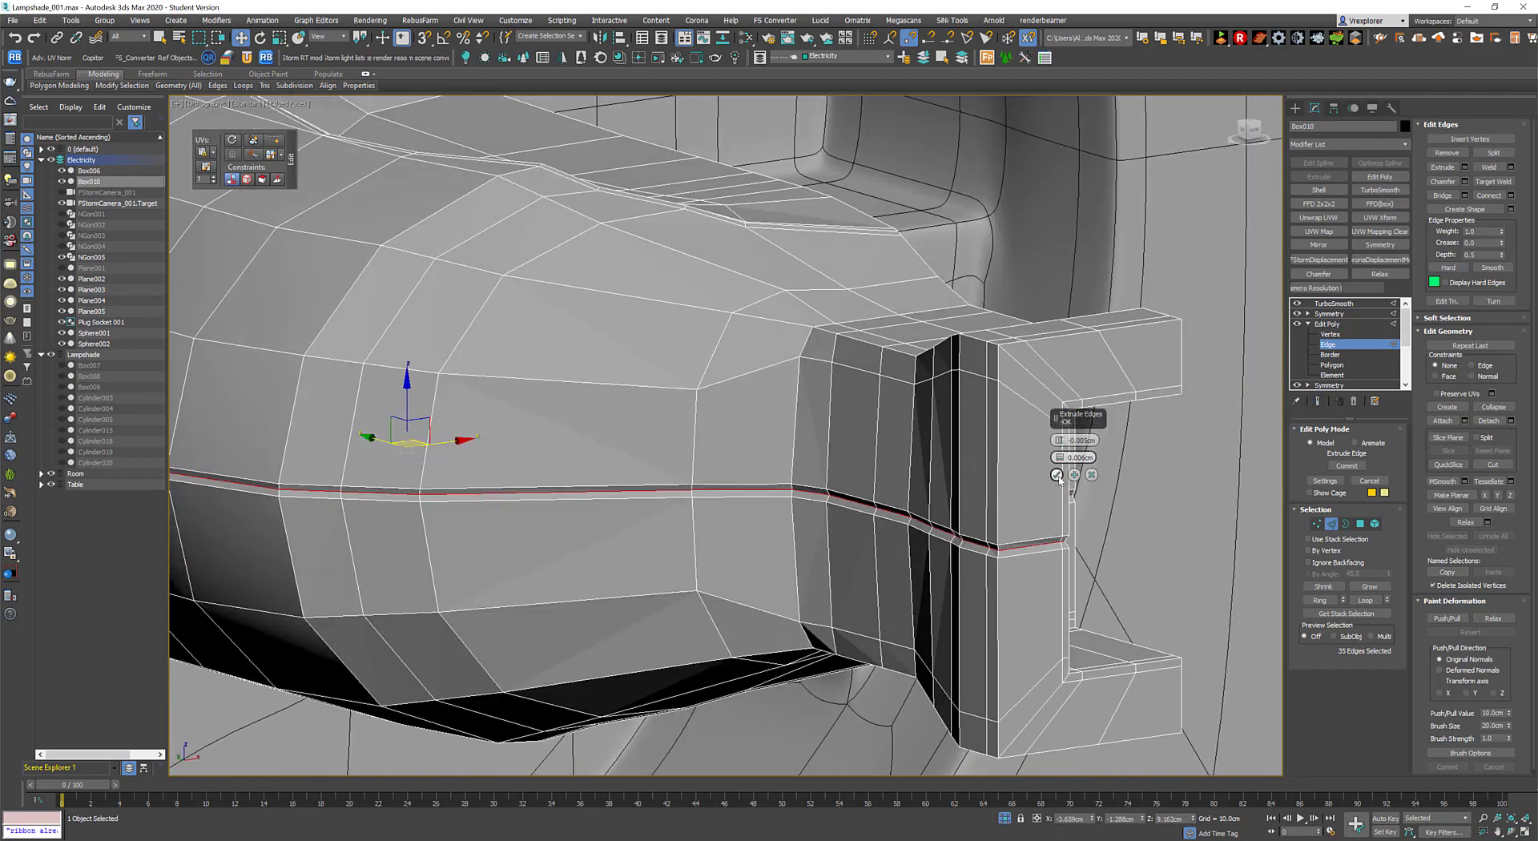
Deselect the edges and inspect the grooved smoothed plug from the front.
{"action": "left_click", "coordinate": [275, 146]}
{"action": "scroll", "coordinate": [958, 507], "scroll_direction": "up", "scroll_amount": 2}
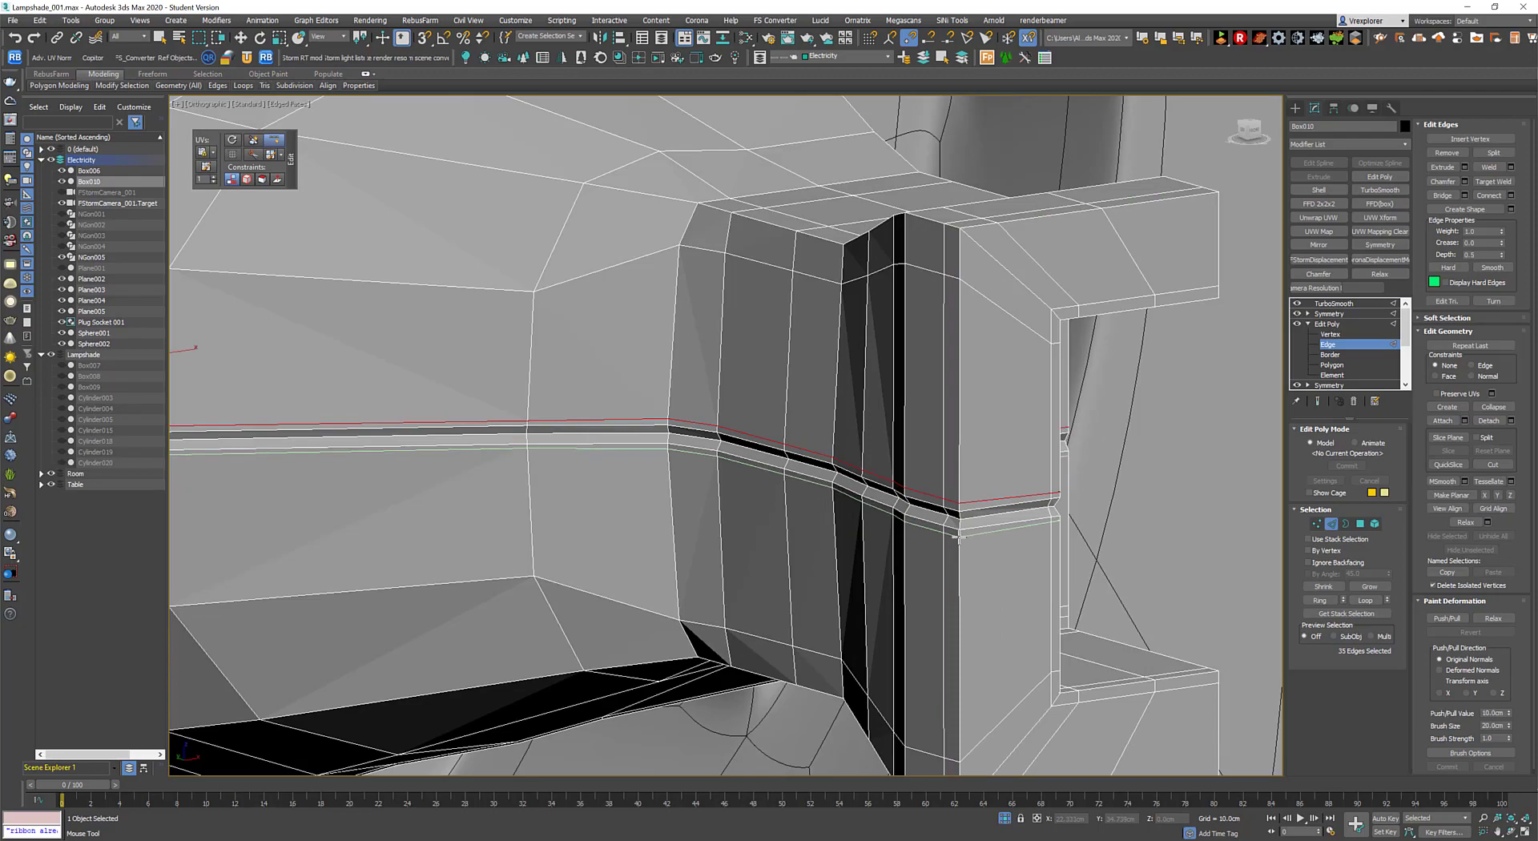
{"action": "scroll", "coordinate": [959, 537], "scroll_direction": "down", "scroll_amount": 5}
{"action": "left_click", "coordinate": [1318, 401]}
{"action": "middle_click_drag", "start_coordinate": [801, 481], "coordinate": [876, 526], "text": "alt"}
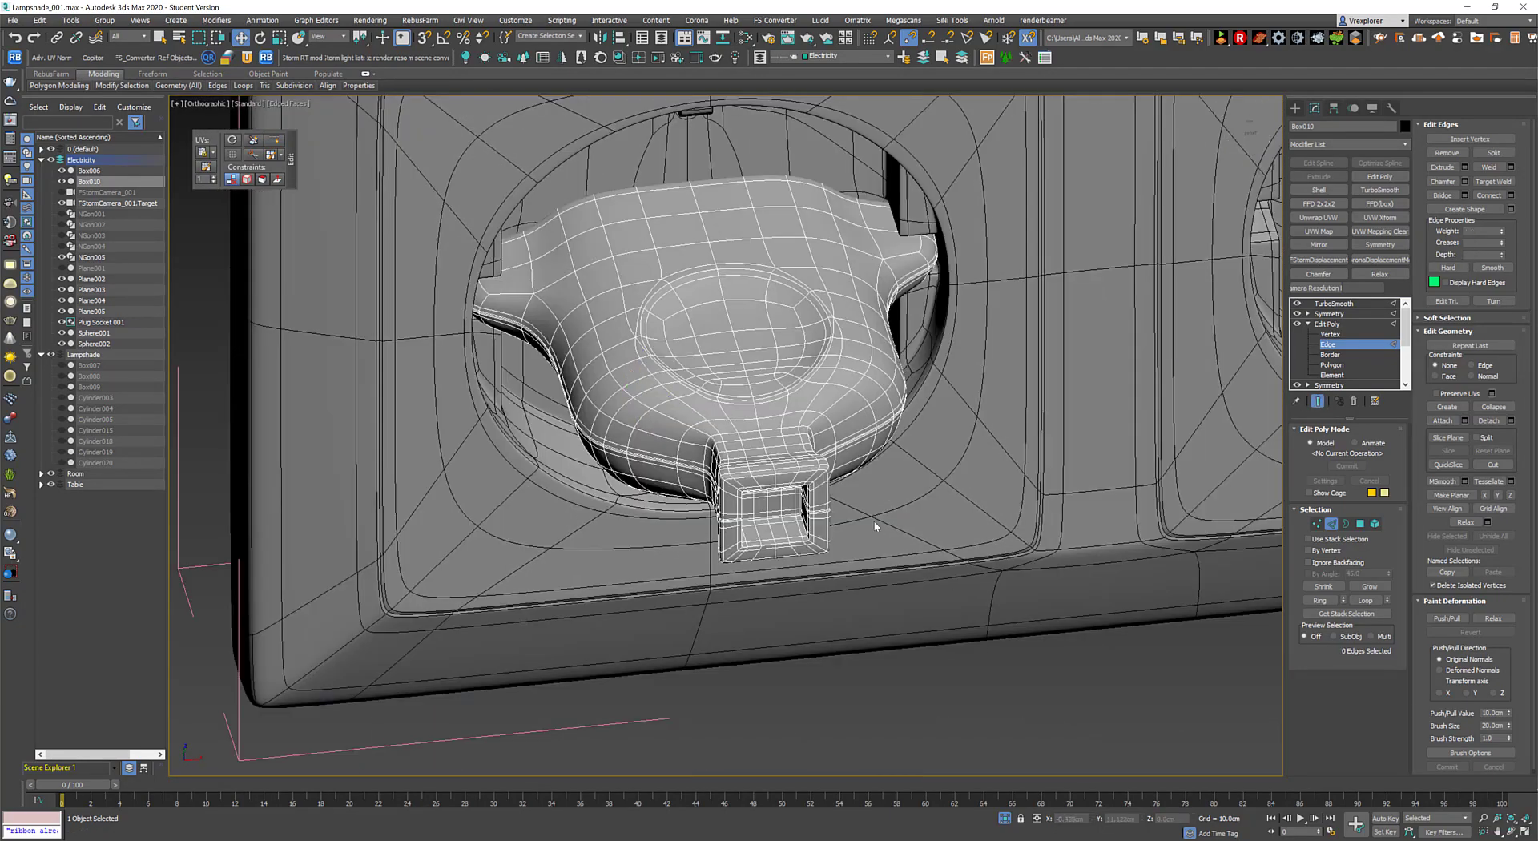
Deselect the plug, turn off edged faces and orbit the perspective view around the socket.
{"action": "key", "text": "ctrl+d"}
{"action": "key", "text": "F4"}
{"action": "key", "text": "p"}
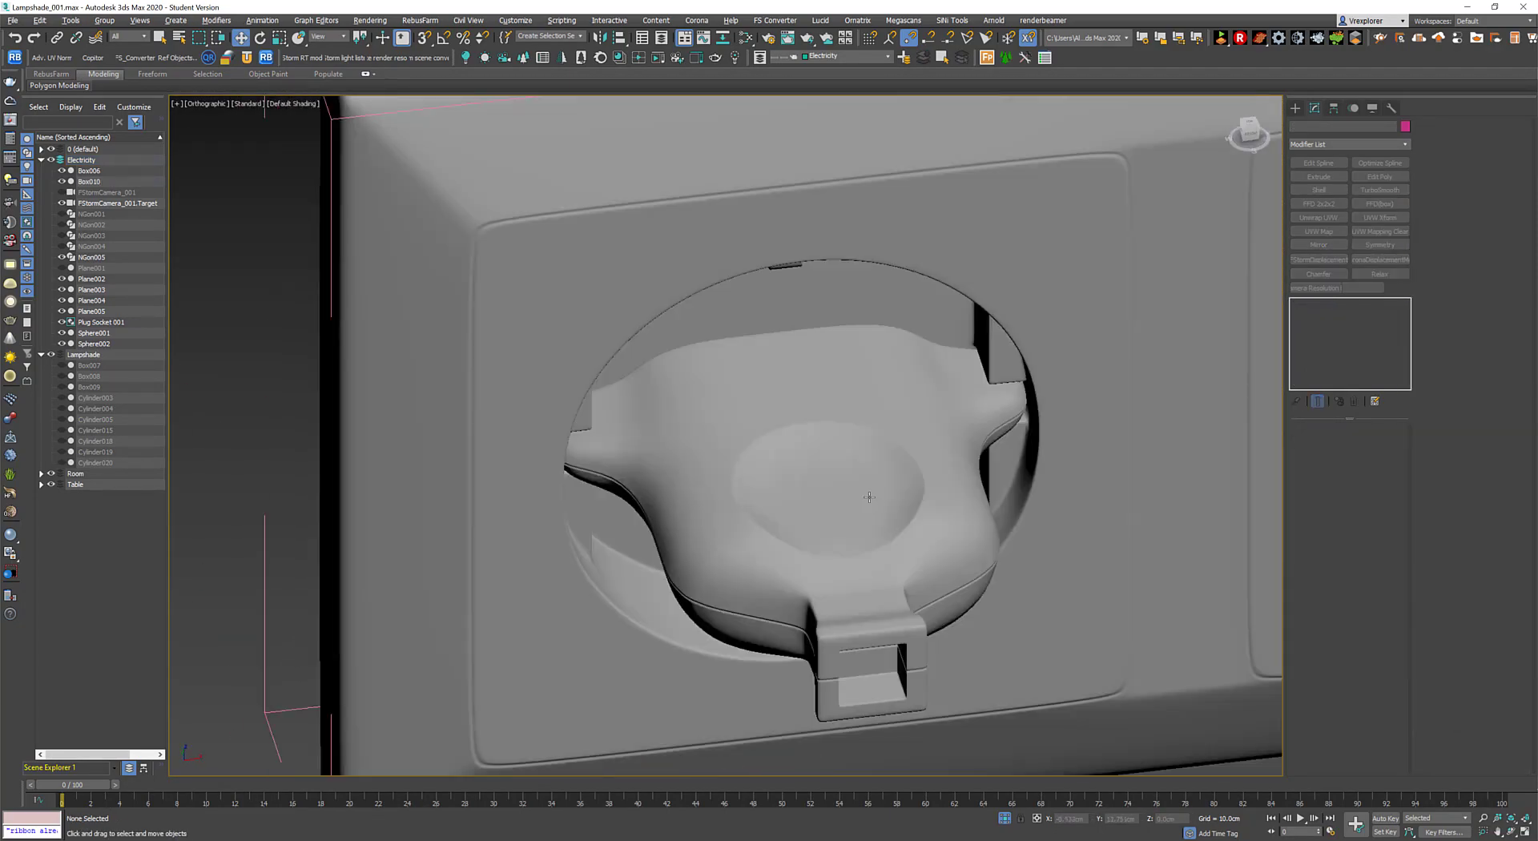
{"action": "scroll", "coordinate": [868, 495], "scroll_direction": "up", "scroll_amount": 3}
{"action": "scroll", "coordinate": [868, 495], "scroll_direction": "down", "scroll_amount": 5}
{"action": "mouse_move", "coordinate": [675, 431]}
{"action": "middle_mouse_down", "text": "alt"}
{"action": "mouse_move", "coordinate": [722, 432]}
{"action": "mouse_move", "coordinate": [641, 433]}
{"action": "mouse_move", "coordinate": [689, 437]}
{"action": "middle_mouse_up", "text": "alt"}
{"action": "scroll", "coordinate": [675, 431], "scroll_direction": "up", "scroll_amount": 4}
{"action": "scroll", "coordinate": [641, 432], "scroll_direction": "down", "scroll_amount": 5}
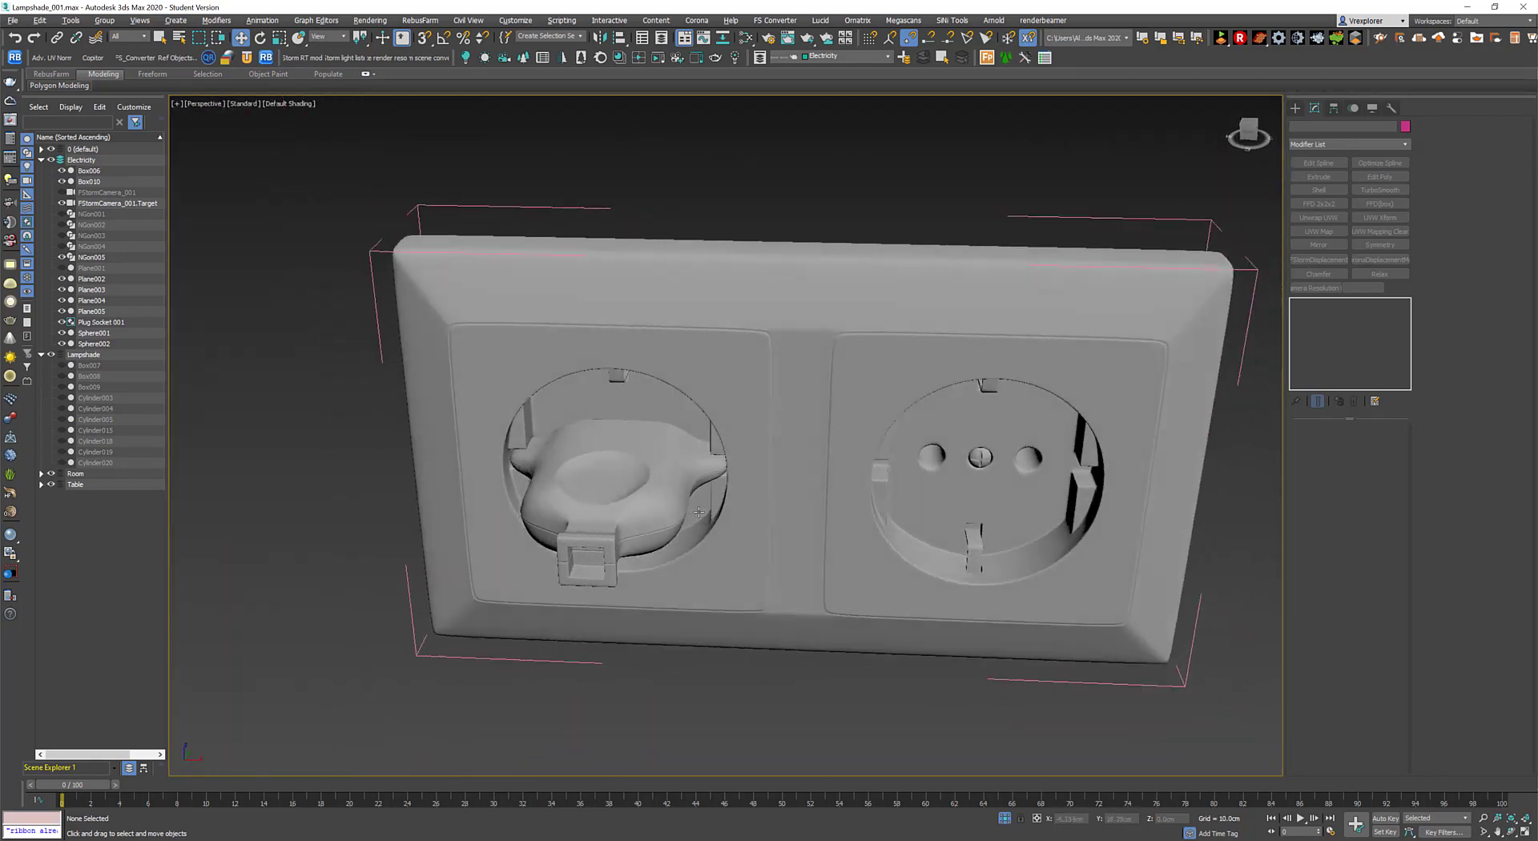
Exit isolation to restore the full scene with edged faces and orbit toward the socket.
{"action": "left_click", "coordinate": [1005, 823]}
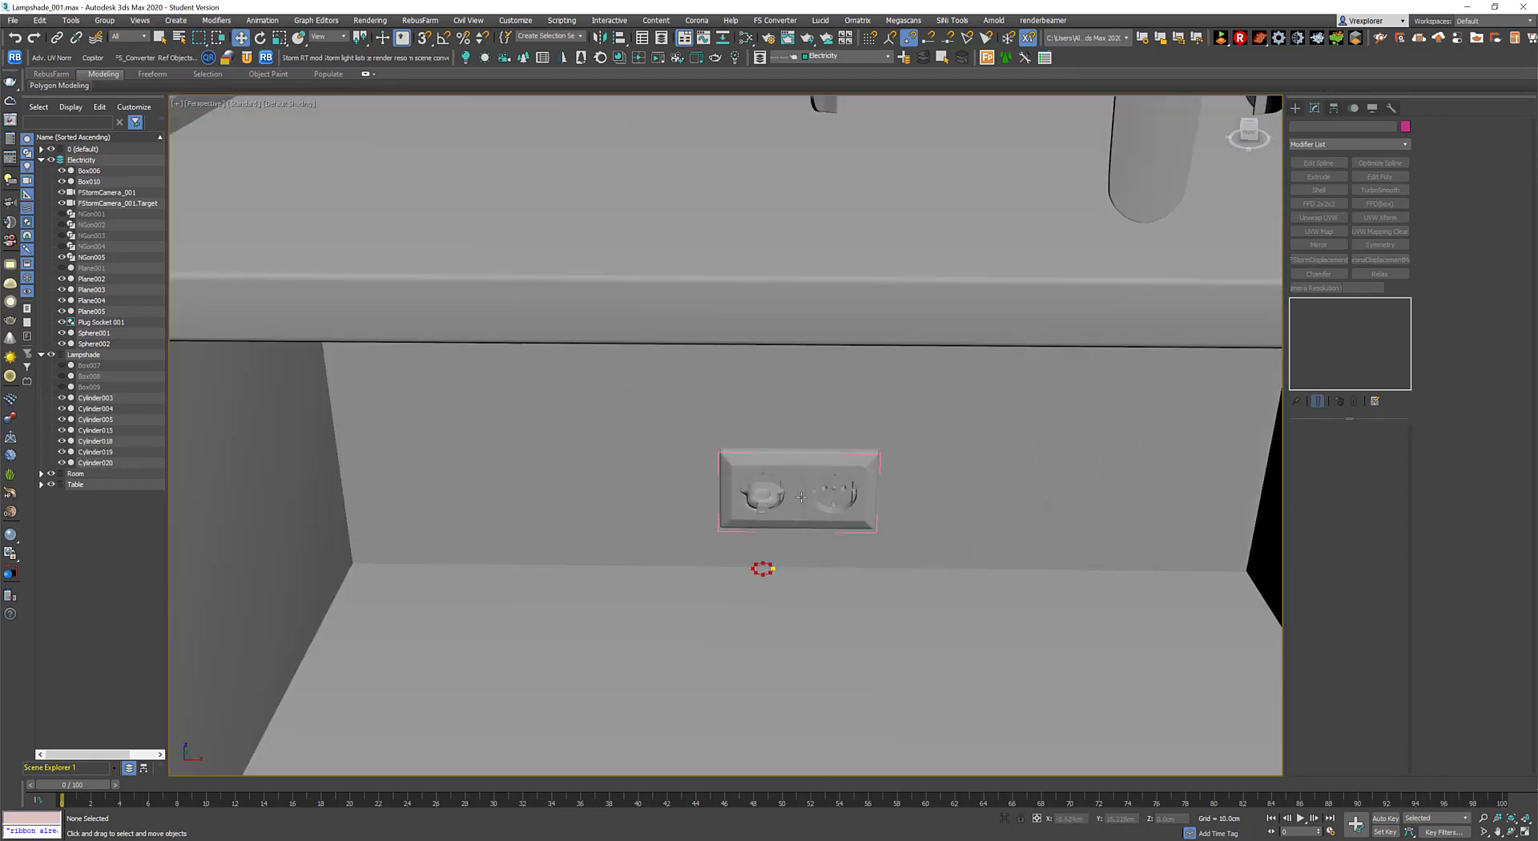
{"action": "key", "text": "F4"}
{"action": "middle_click_drag", "start_coordinate": [761, 561], "coordinate": [722, 545], "text": "alt"}
{"action": "scroll", "coordinate": [793, 522], "scroll_direction": "up", "scroll_amount": 3}
{"action": "left_click", "coordinate": [794, 437]}
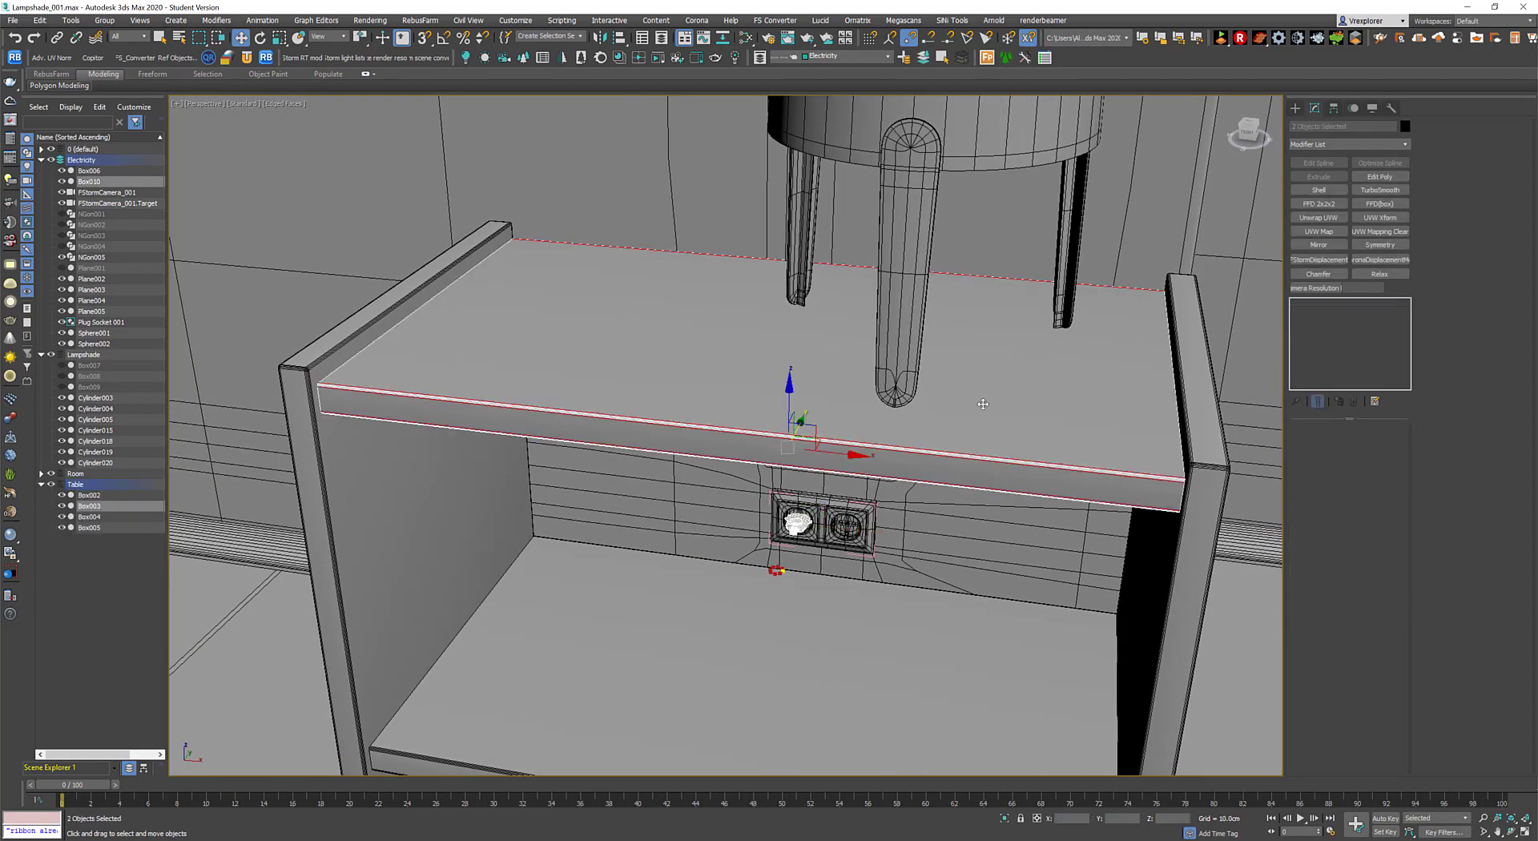
{"action": "scroll", "coordinate": [948, 234], "scroll_direction": "down", "scroll_amount": 2}
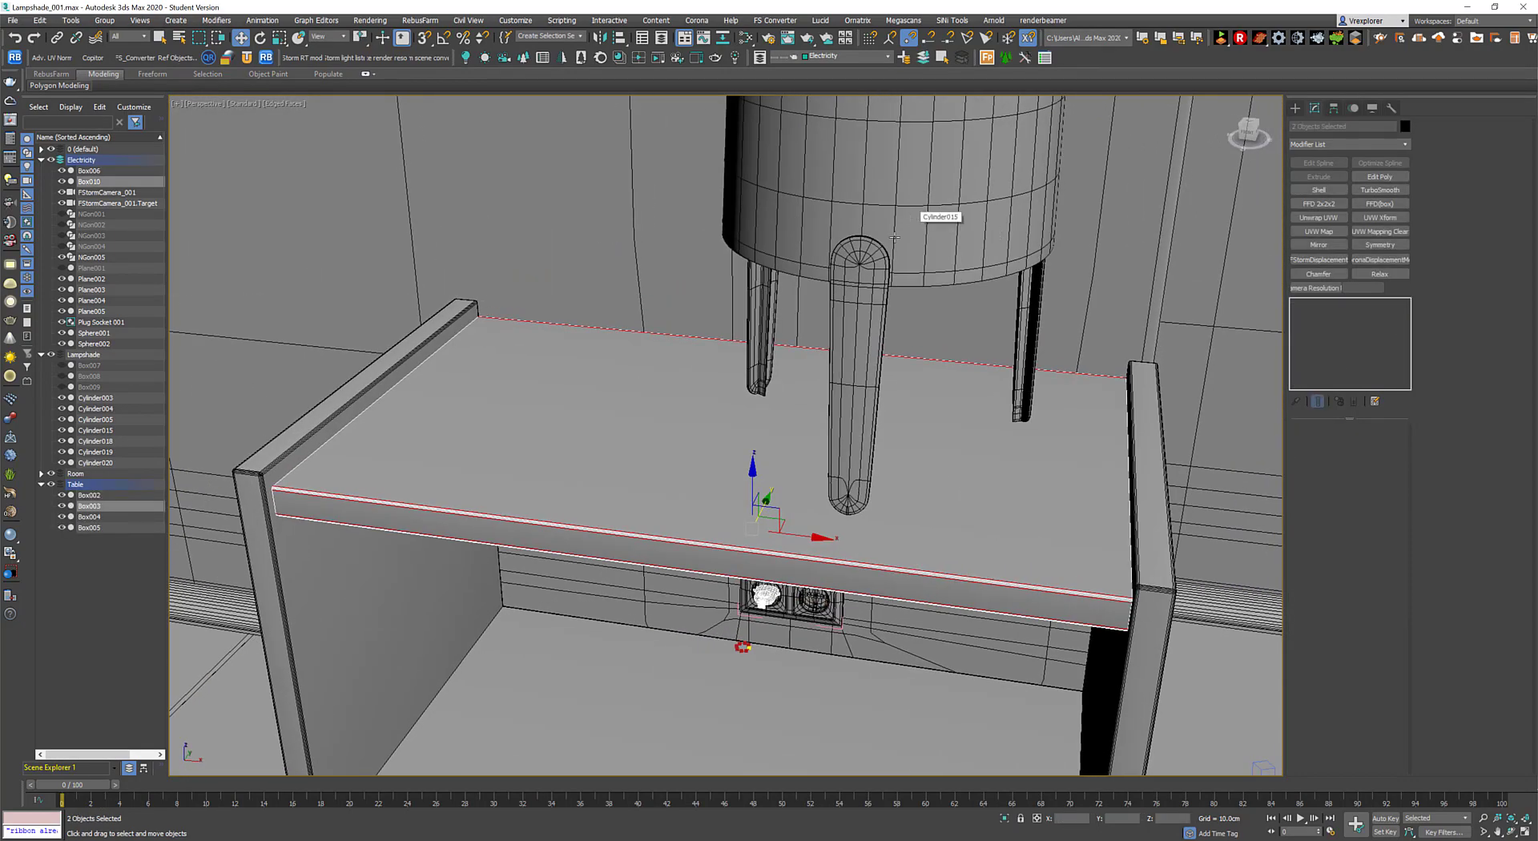
{"action": "scroll", "coordinate": [895, 237], "scroll_direction": "down", "scroll_amount": 2}
{"action": "left_click", "coordinate": [895, 237]}
Collapse the Table layer, nest Electricity under Lampshade, and zoom to the Electricity objects.
{"action": "left_click", "coordinate": [561, 241]}
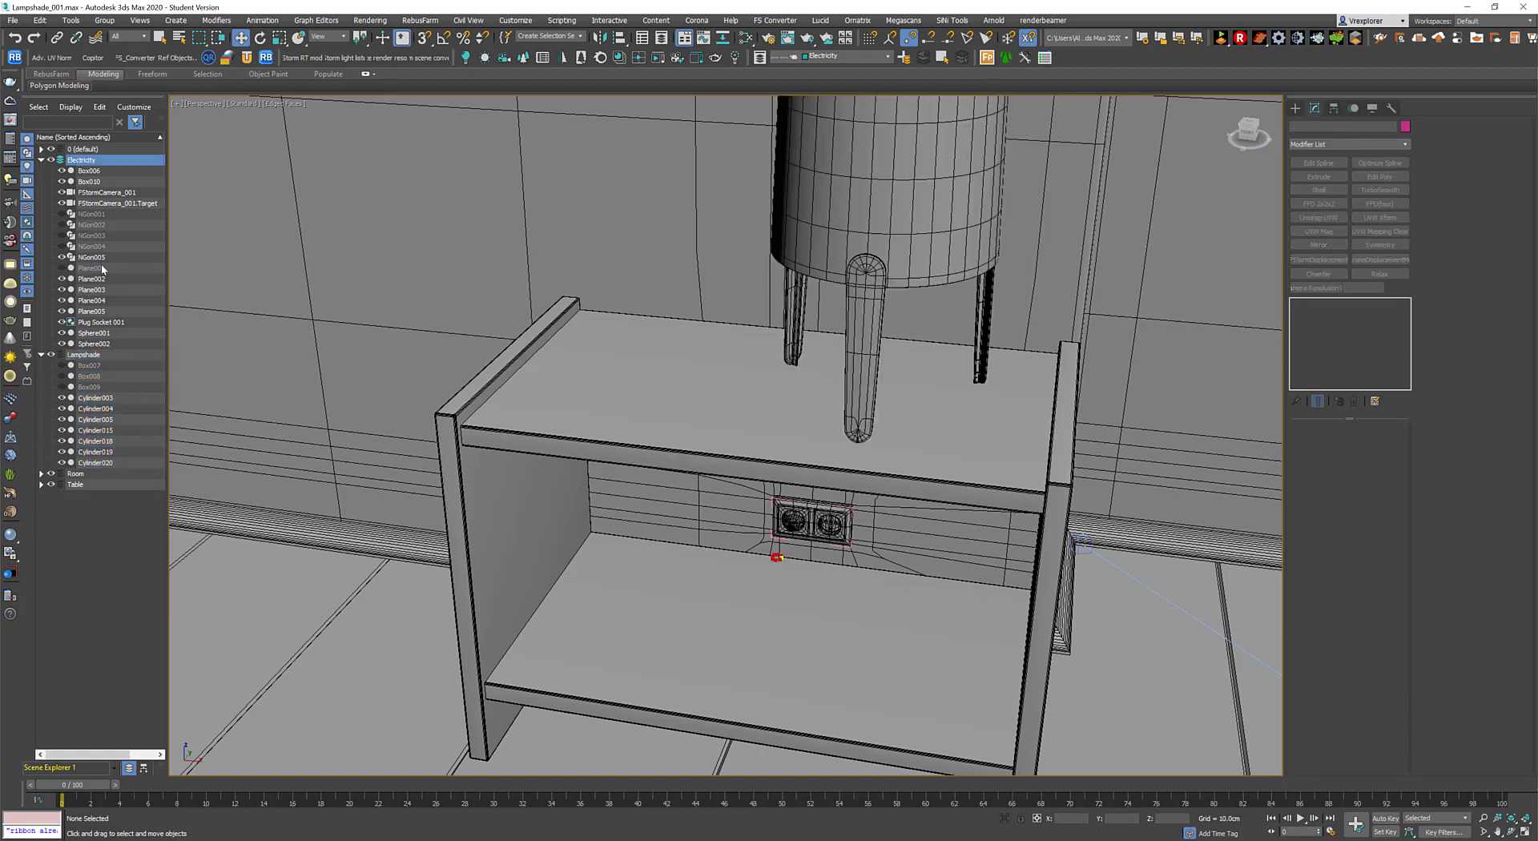
{"action": "left_click_drag", "start_coordinate": [109, 390], "coordinate": [91, 359]}
{"action": "double_click", "coordinate": [92, 171]}
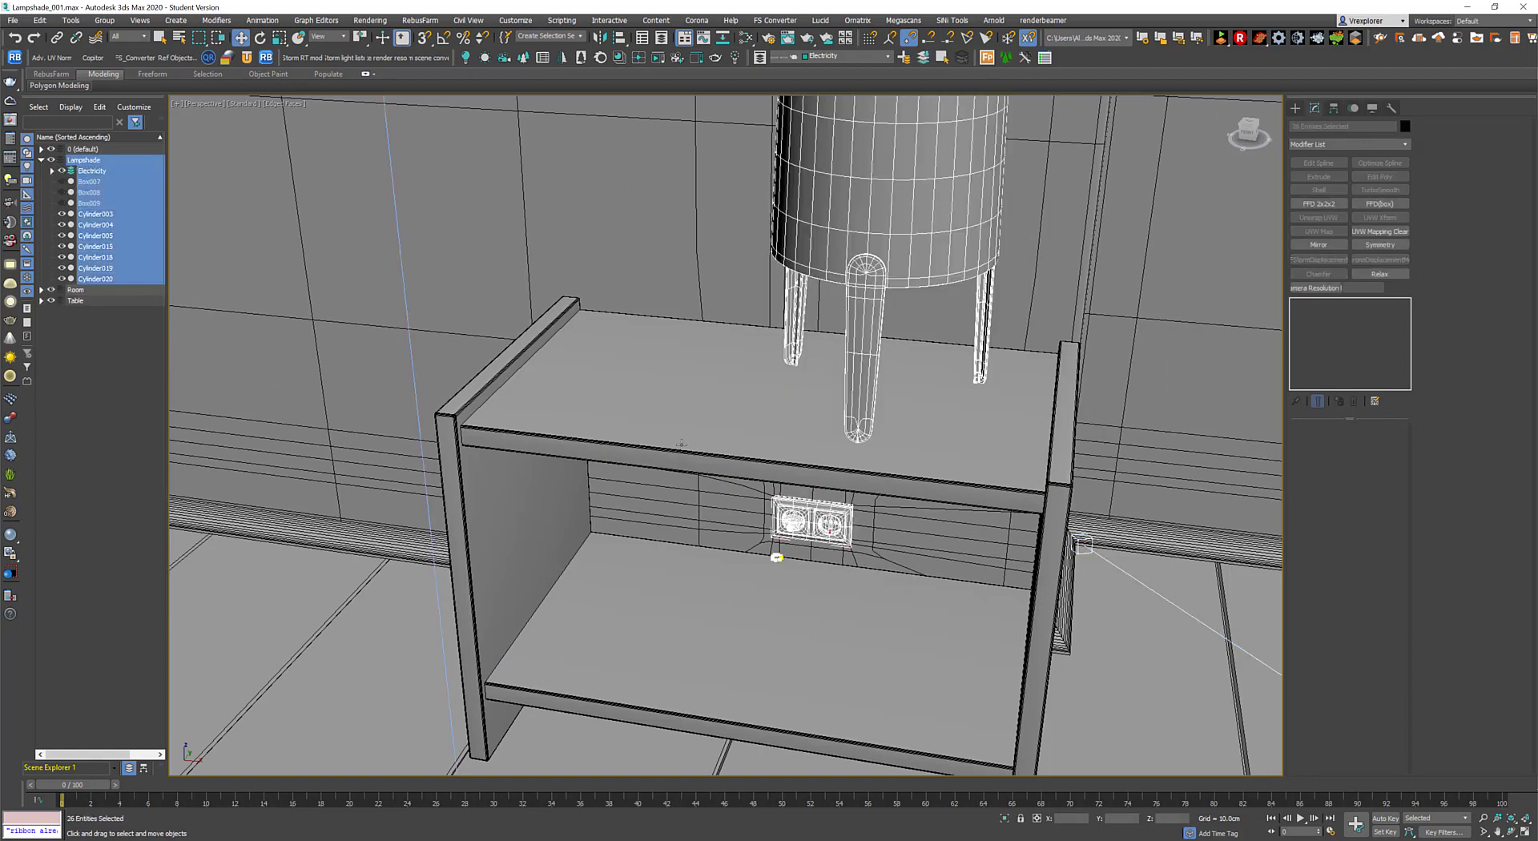
{"action": "key", "text": "z"}
Zoom to the FStormCamera_001 camera and then to the Lampshade layer's objects.
{"action": "left_click", "coordinate": [118, 203]}
{"action": "key", "text": "z"}
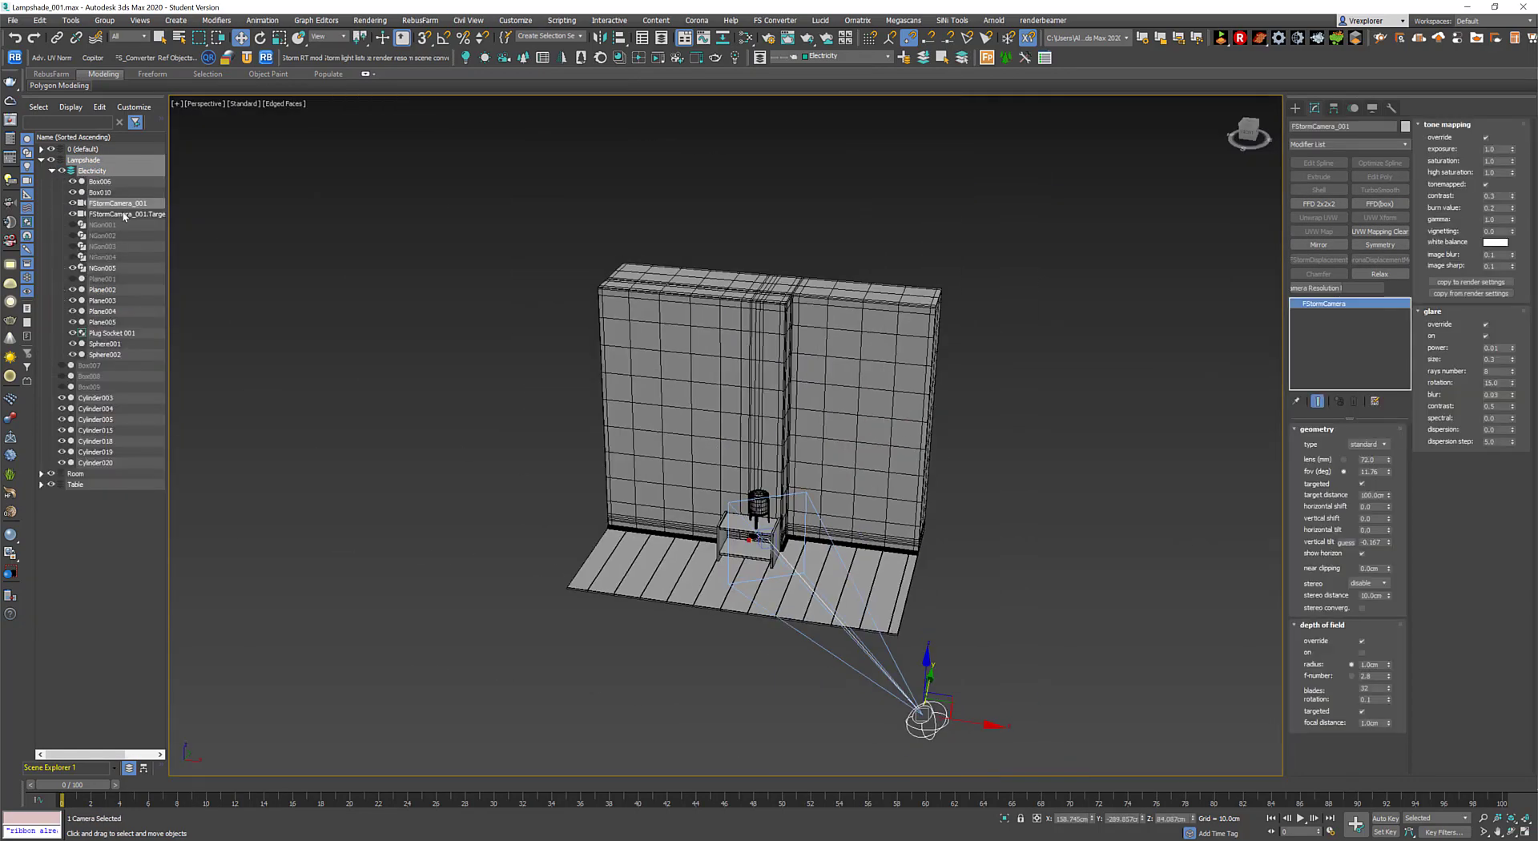
{"action": "left_click", "coordinate": [158, 205]}
{"action": "double_click", "coordinate": [83, 159]}
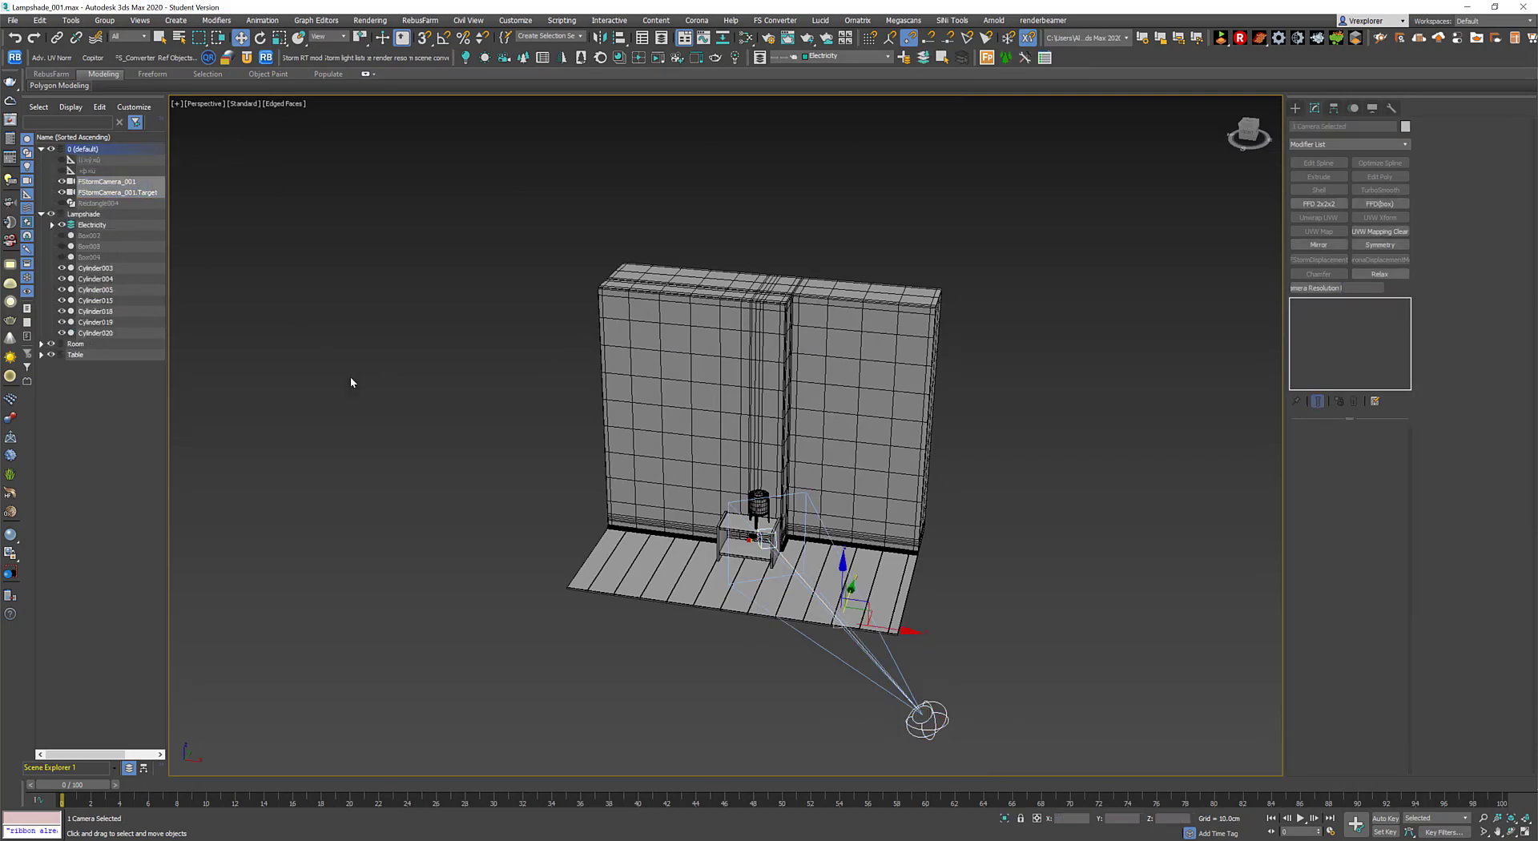
{"action": "key", "text": "z"}
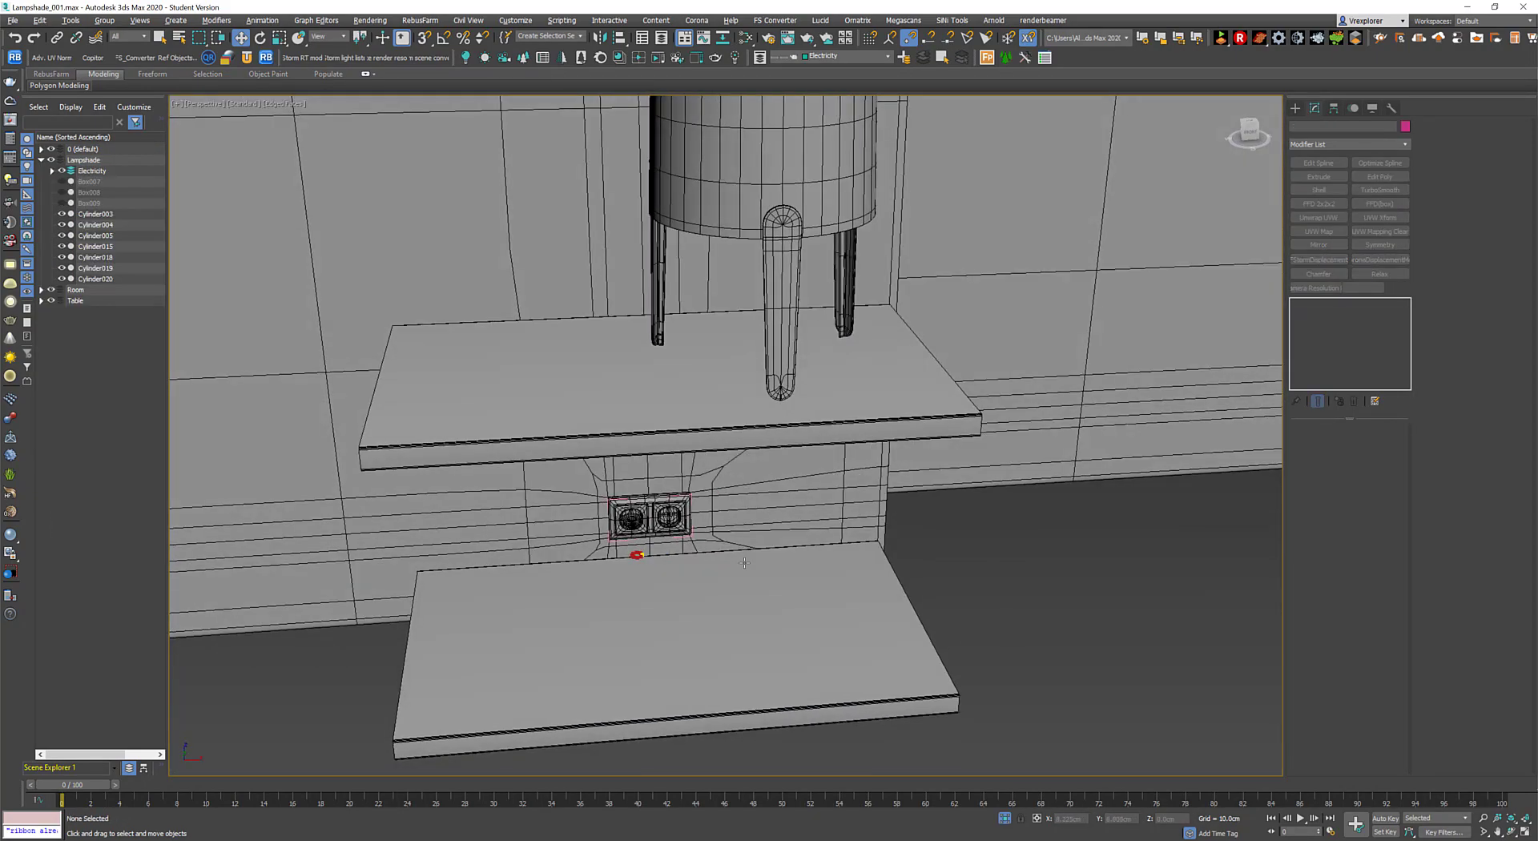
Switch to the Front view and zoom in on the socket beneath the nightstand.
{"action": "key", "text": "f"}
{"action": "scroll", "coordinate": [719, 553], "scroll_direction": "down", "scroll_amount": 3}
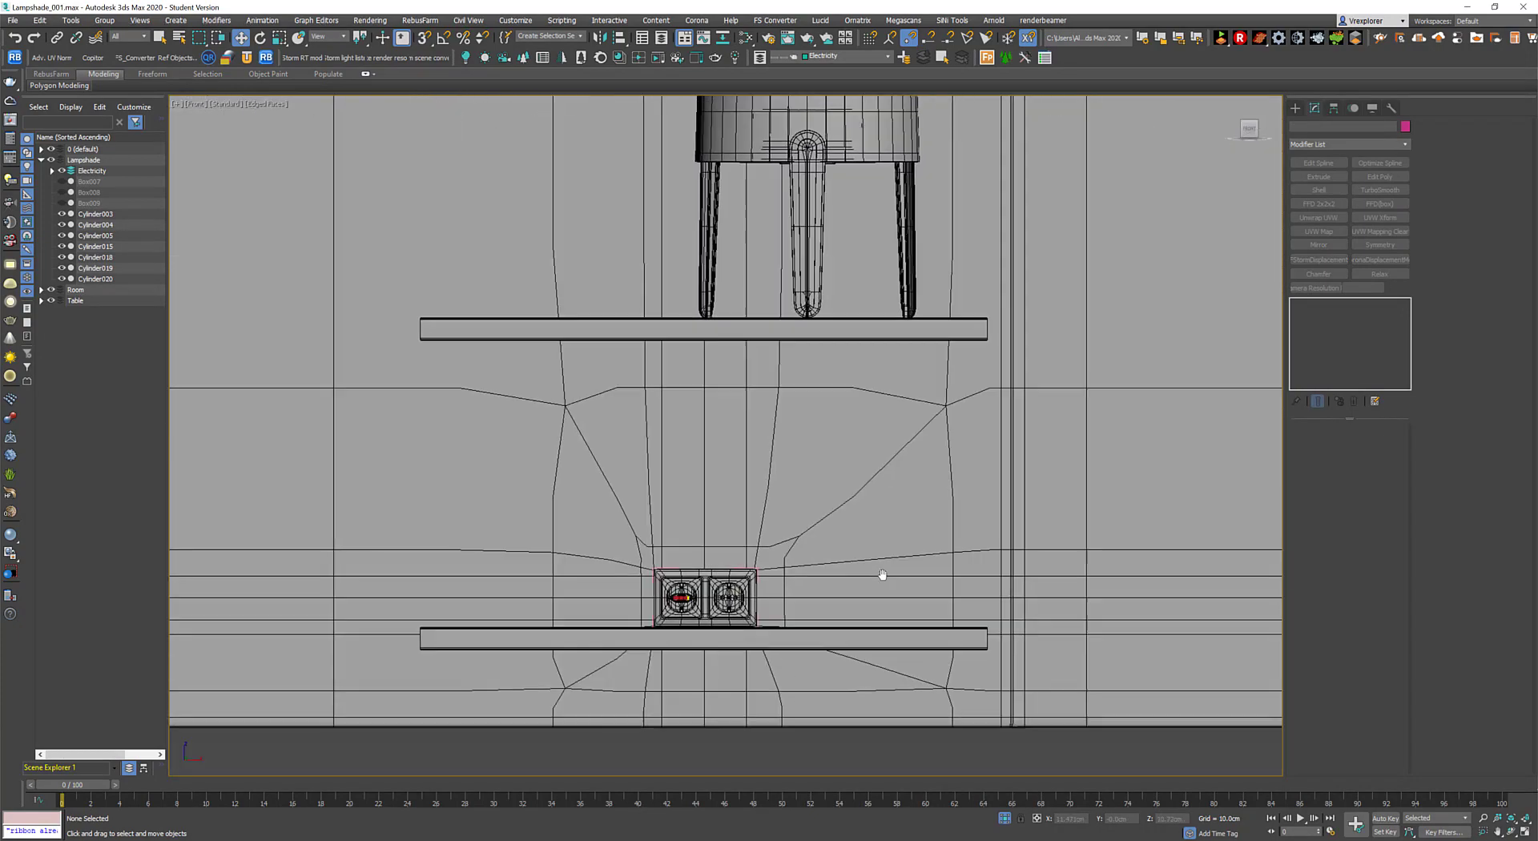
{"action": "scroll", "coordinate": [705, 545], "scroll_direction": "up", "scroll_amount": 5}
{"action": "scroll", "coordinate": [698, 508], "scroll_direction": "up", "scroll_amount": 3}
{"action": "scroll", "coordinate": [641, 506], "scroll_direction": "down", "scroll_amount": 1}
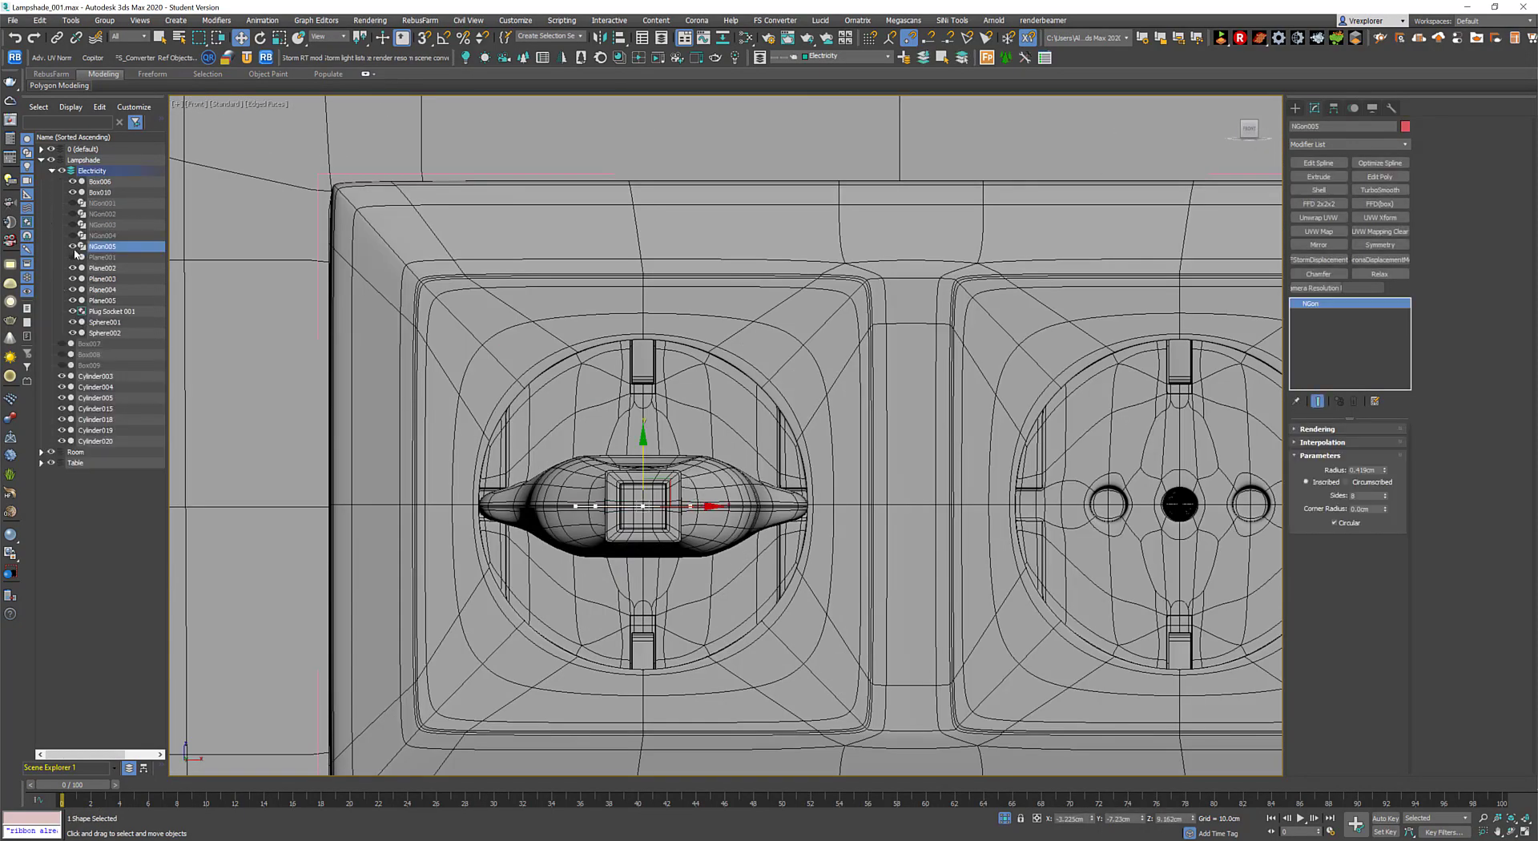
{"action": "scroll", "coordinate": [641, 512], "scroll_direction": "down", "scroll_amount": 2}
{"action": "scroll", "coordinate": [801, 712], "scroll_direction": "down", "scroll_amount": 2}
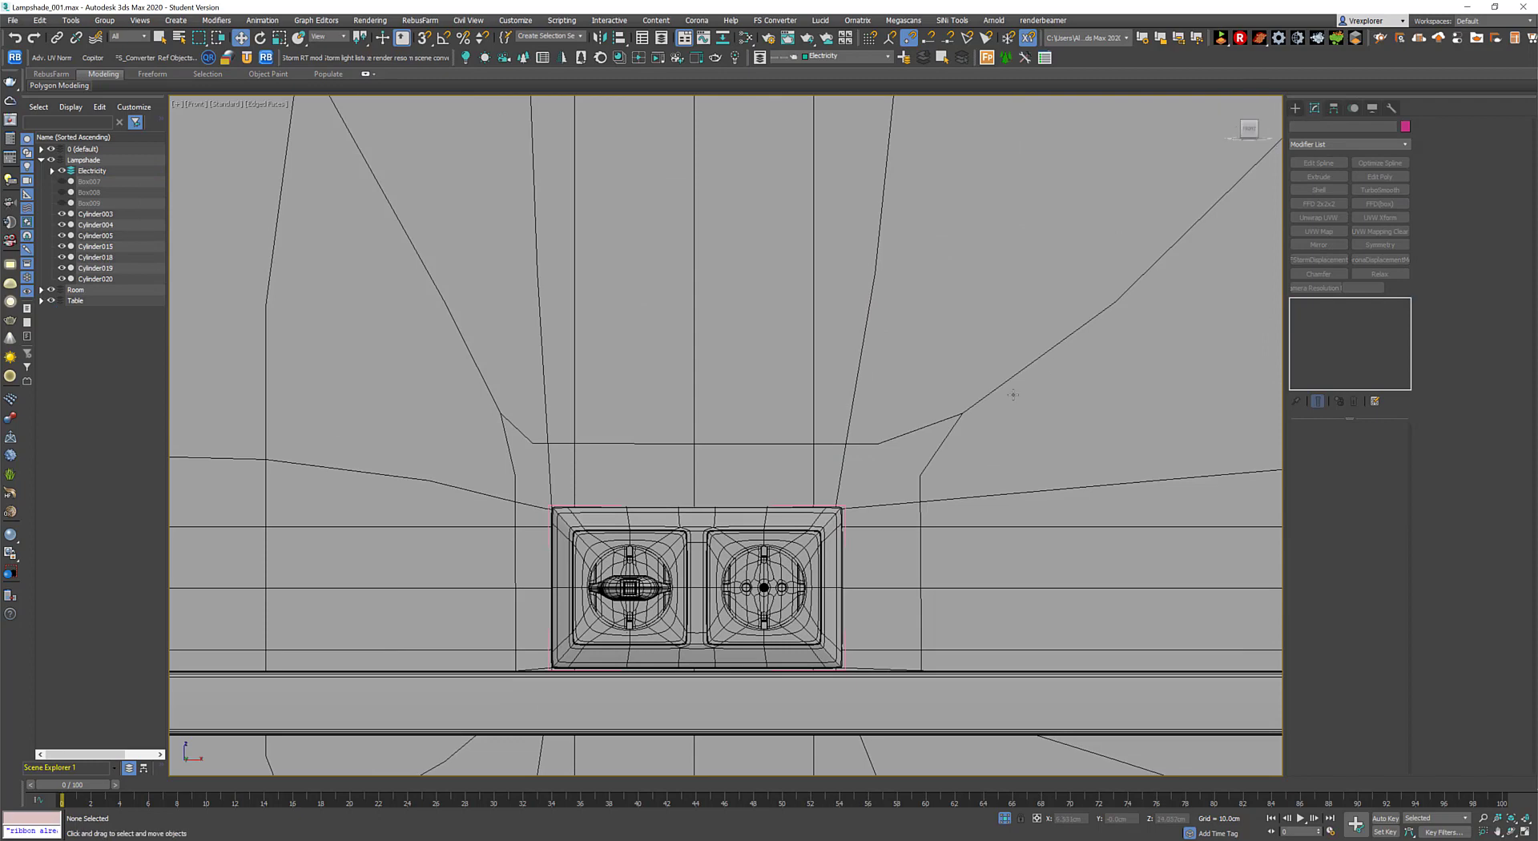
Draw the cable spline Line001 from the plug, below the socket, up to the table lamp.
{"action": "middle_click_drag", "start_coordinate": [694, 655], "coordinate": [619, 489]}
{"action": "left_click", "coordinate": [620, 490]}
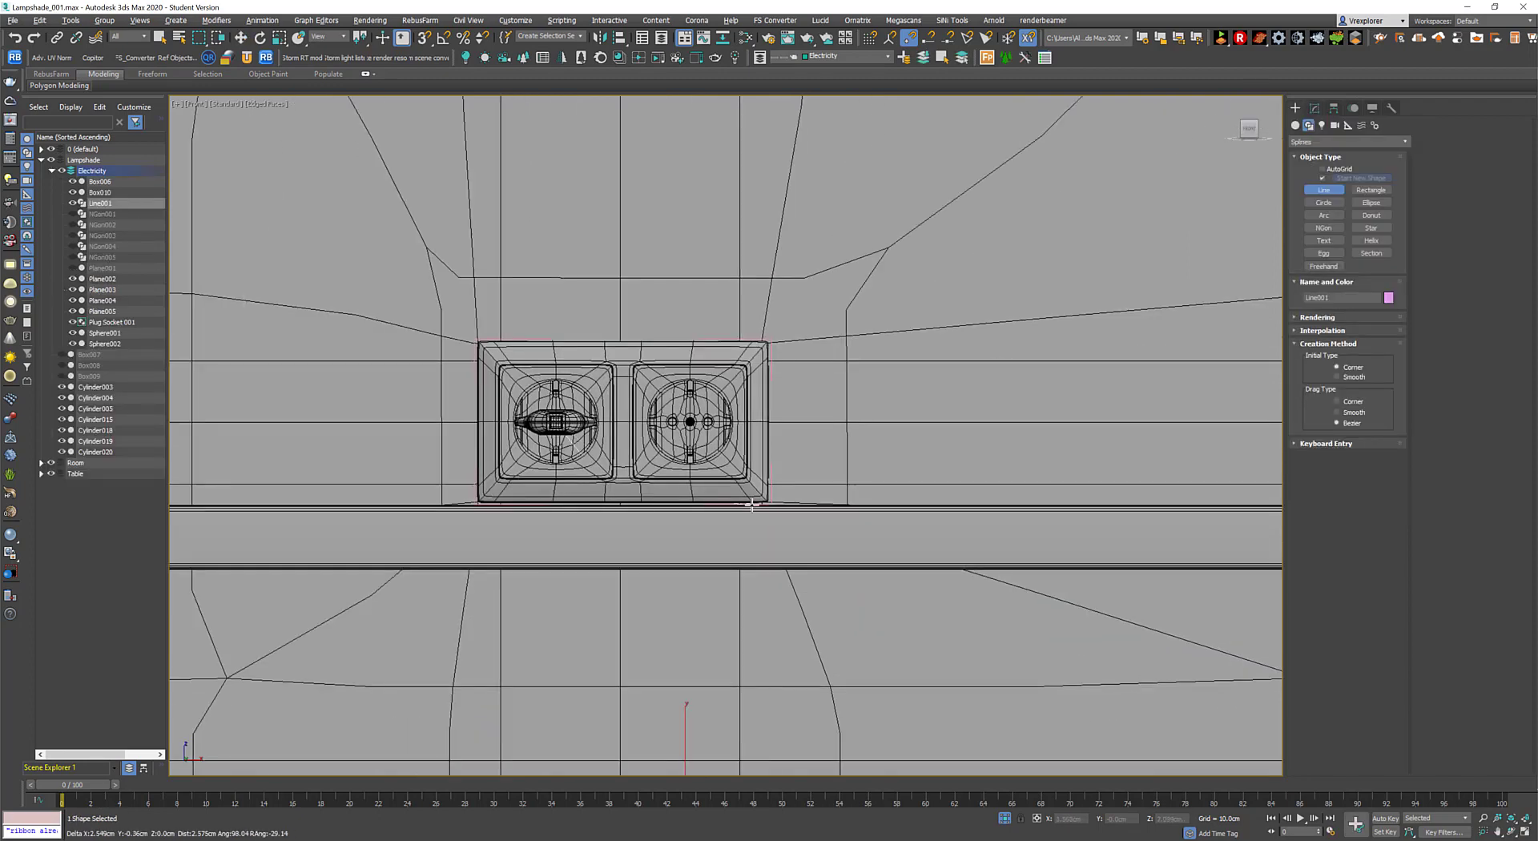
{"action": "scroll", "coordinate": [861, 659], "scroll_direction": "down", "scroll_amount": 2}
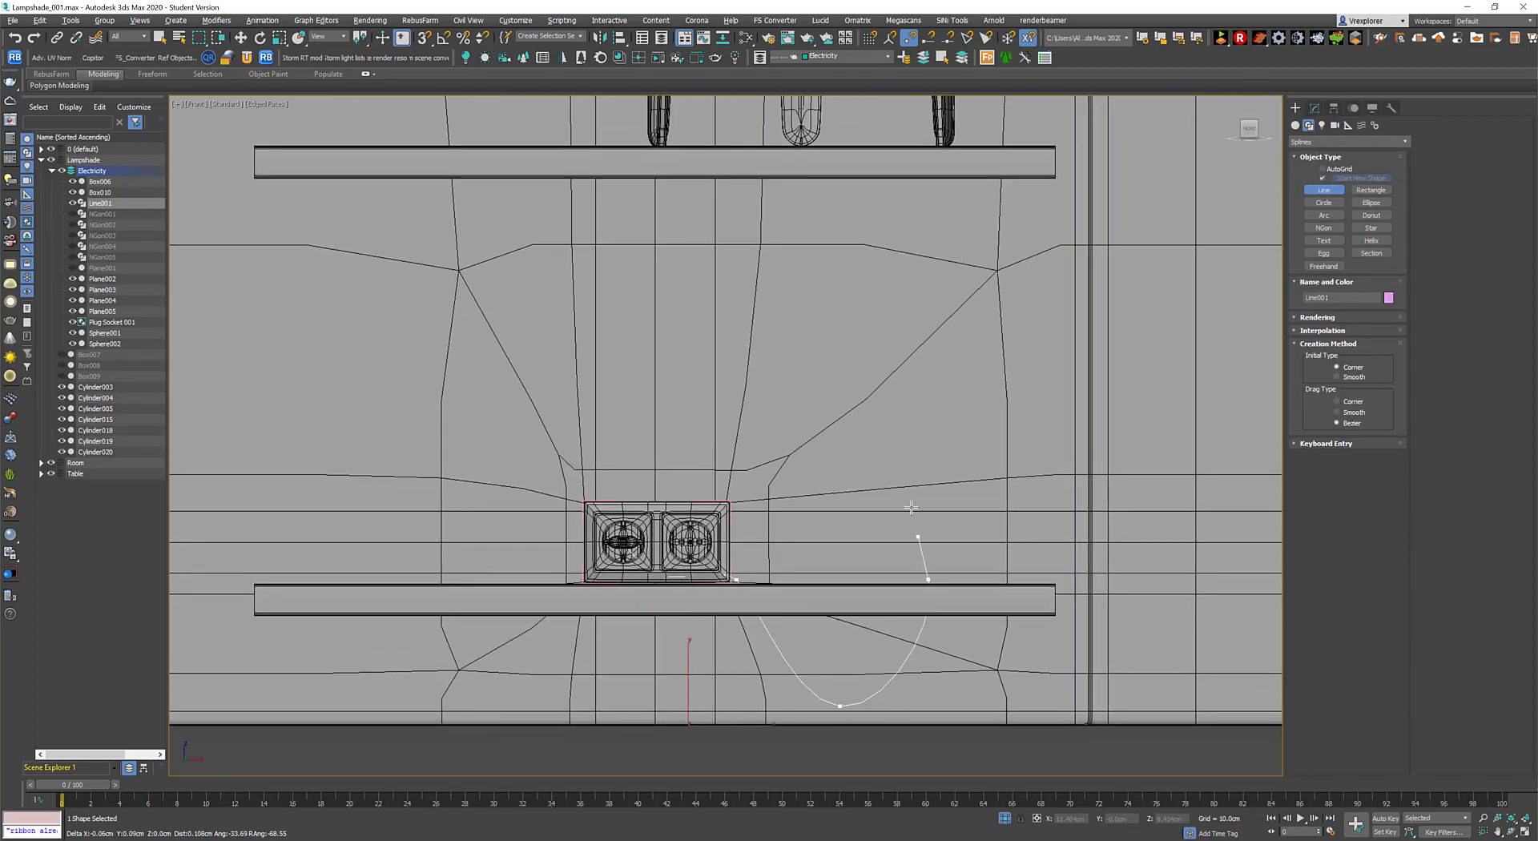
{"action": "middle_click_drag", "start_coordinate": [892, 262], "coordinate": [896, 465]}
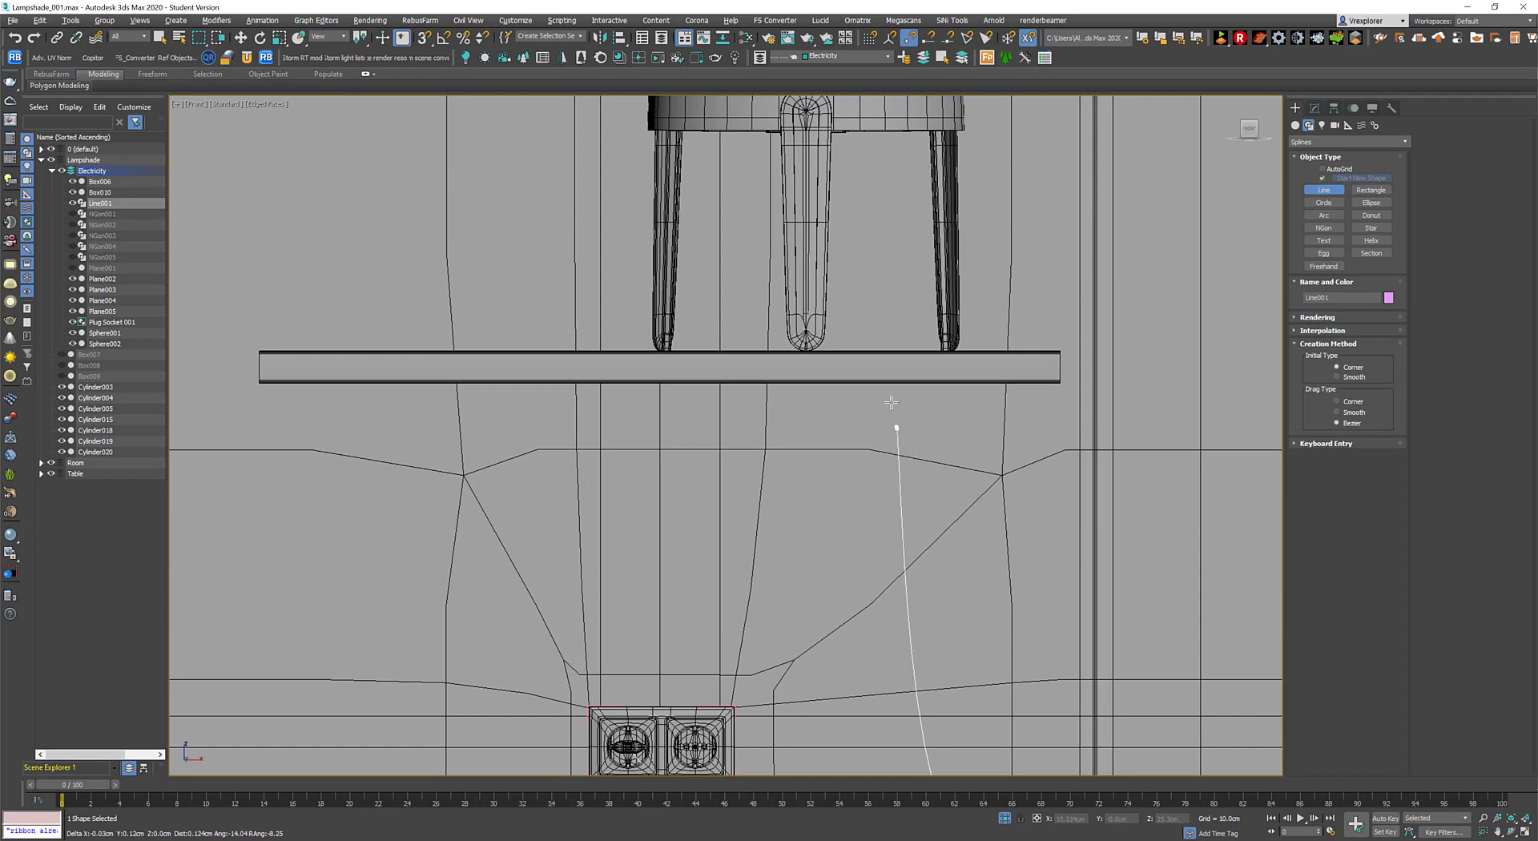
{"action": "middle_click_drag", "start_coordinate": [891, 402], "coordinate": [867, 522]}
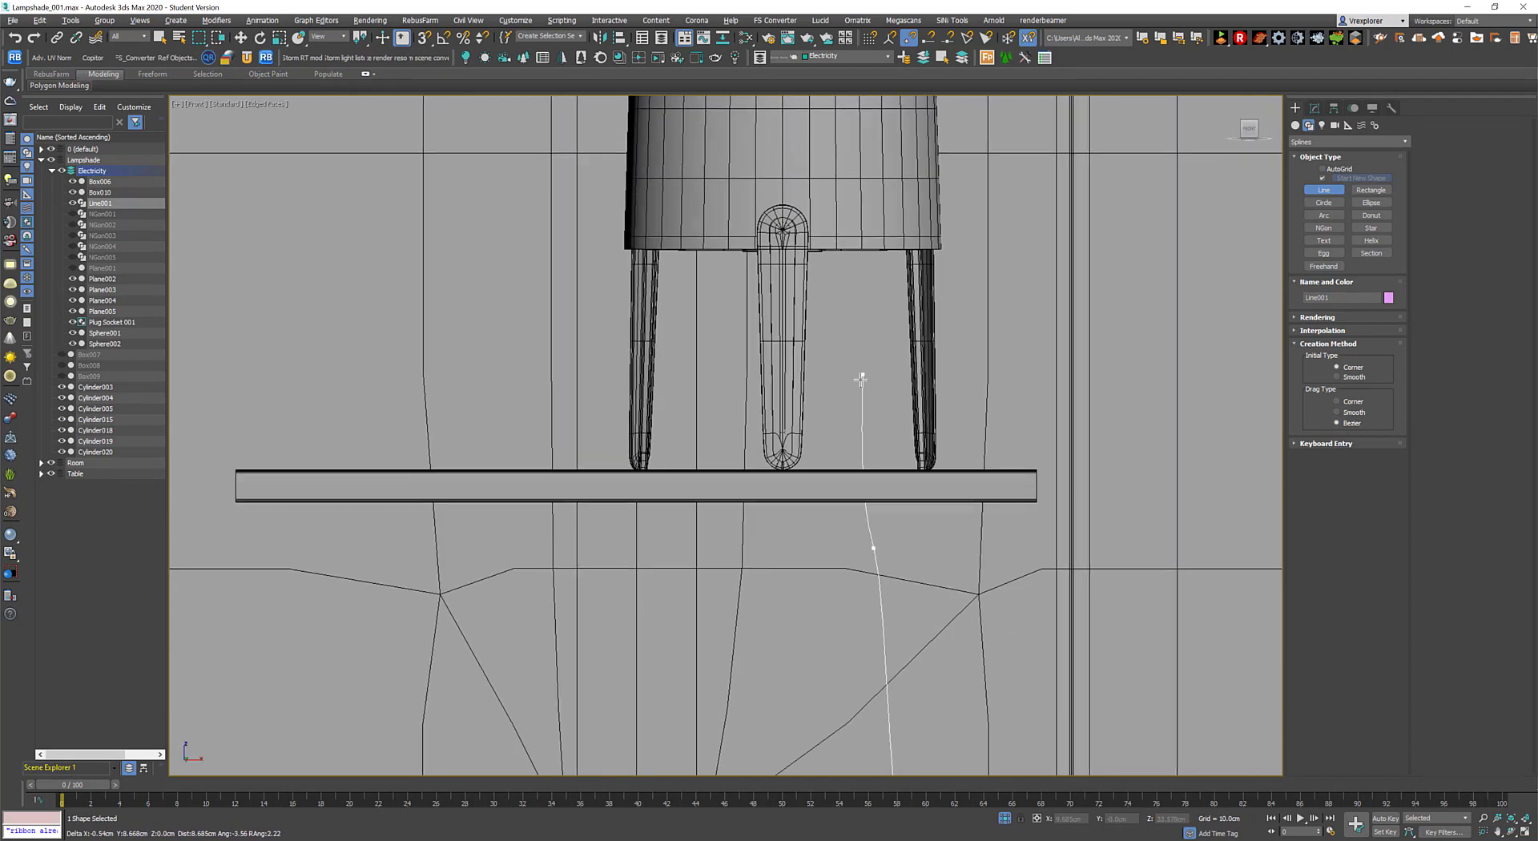
{"action": "right_click", "coordinate": [806, 246]}
Zoom and frame the view on the socket plate.
{"action": "scroll", "coordinate": [806, 246], "scroll_direction": "down", "scroll_amount": 3}
{"action": "scroll", "coordinate": [721, 561], "scroll_direction": "up", "scroll_amount": 3}
{"action": "key", "text": "w"}
{"action": "scroll", "coordinate": [779, 624], "scroll_direction": "up", "scroll_amount": 1}
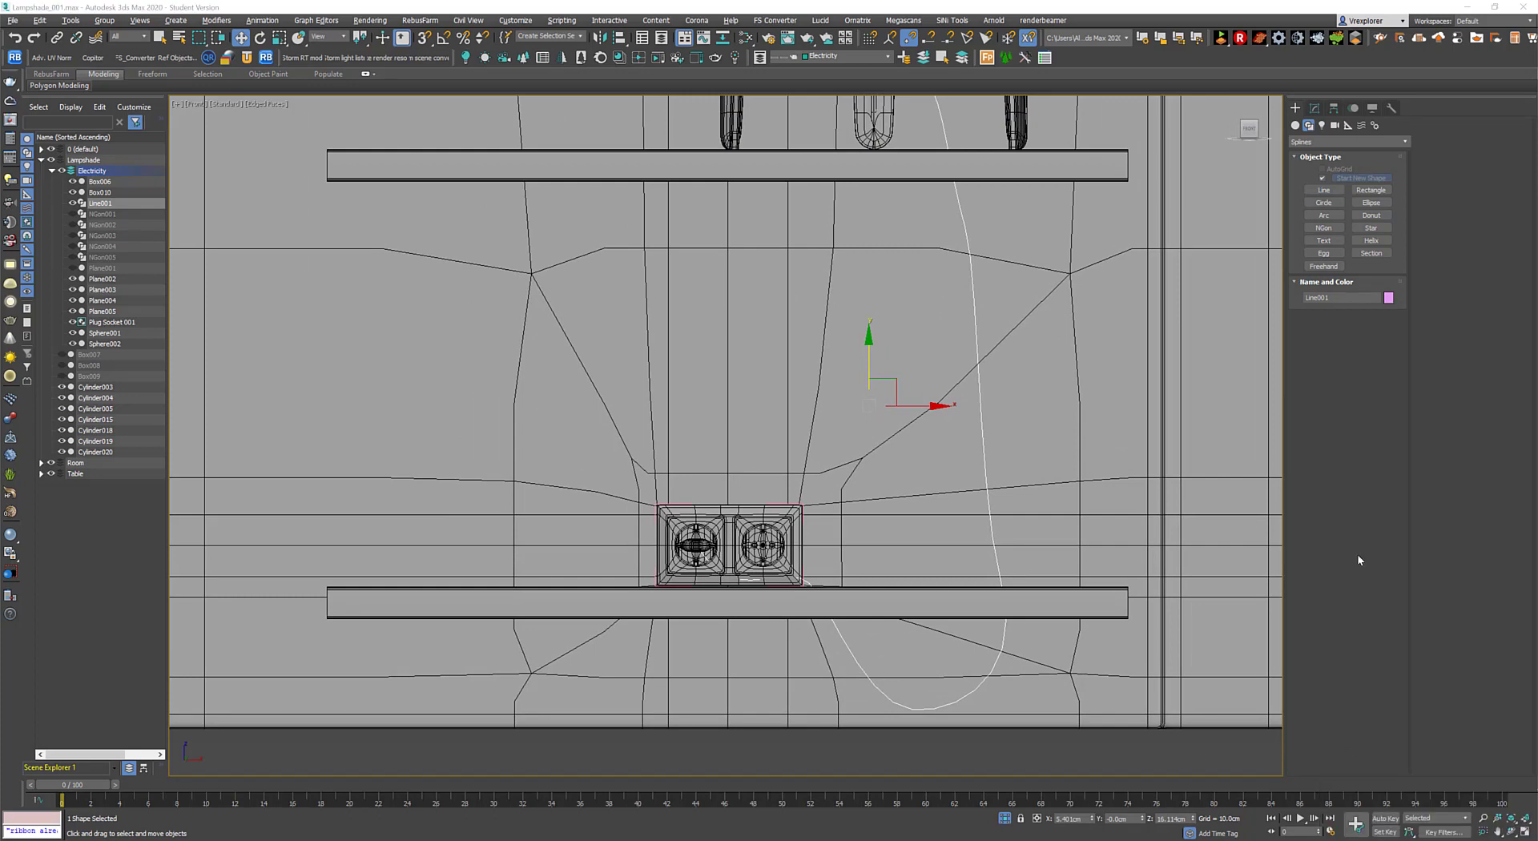
Maximize the camera view and select the wall socket as one whole group.
{"action": "key", "text": "alt+w"}
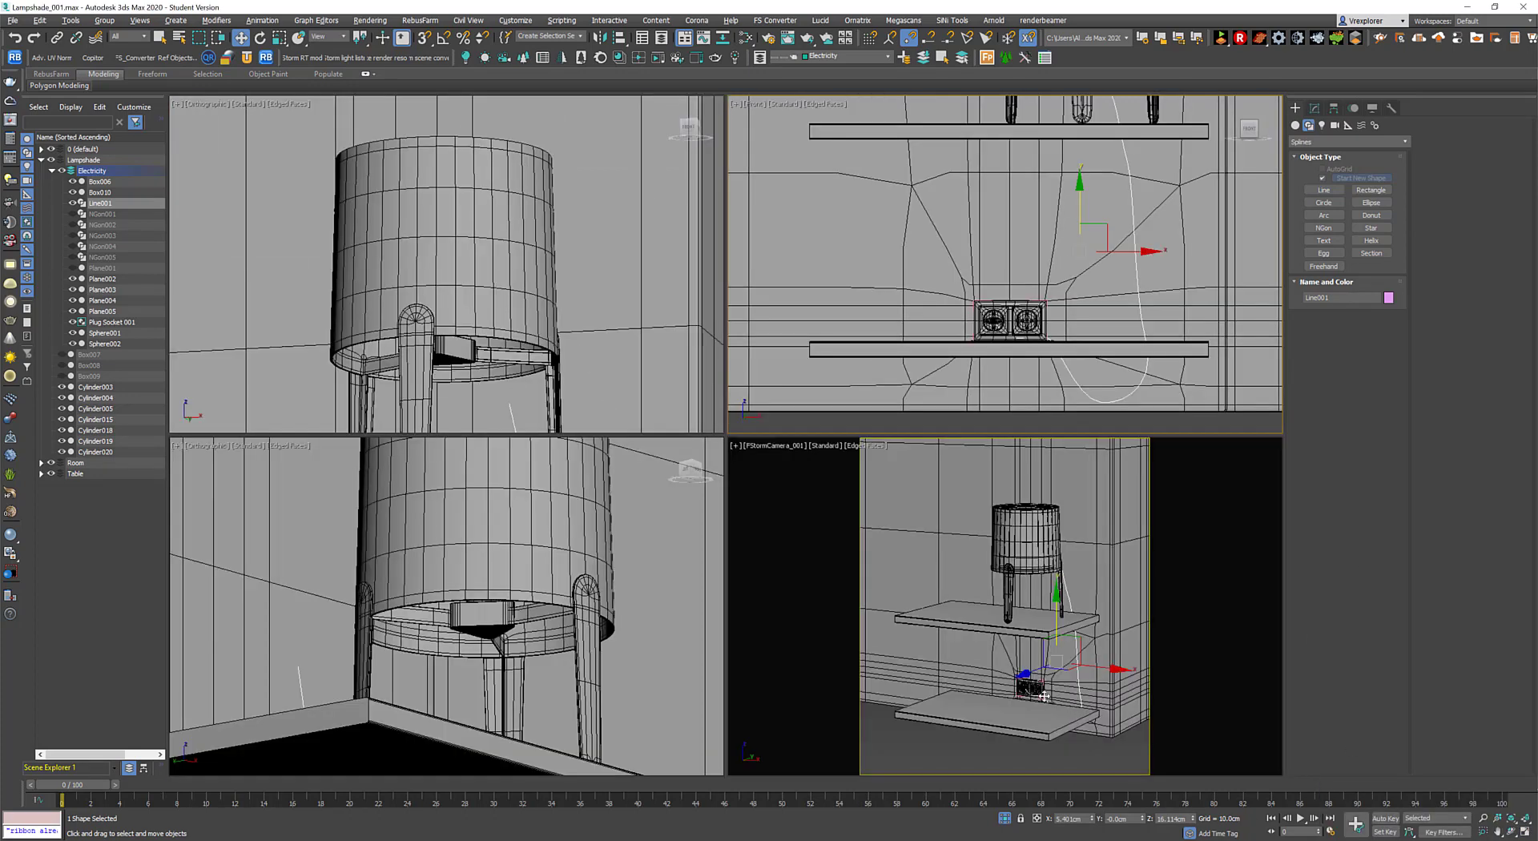
{"action": "right_click", "coordinate": [862, 689]}
{"action": "key", "text": "alt+w"}
{"action": "left_click", "coordinate": [1005, 819]}
{"action": "left_click", "coordinate": [771, 609]}
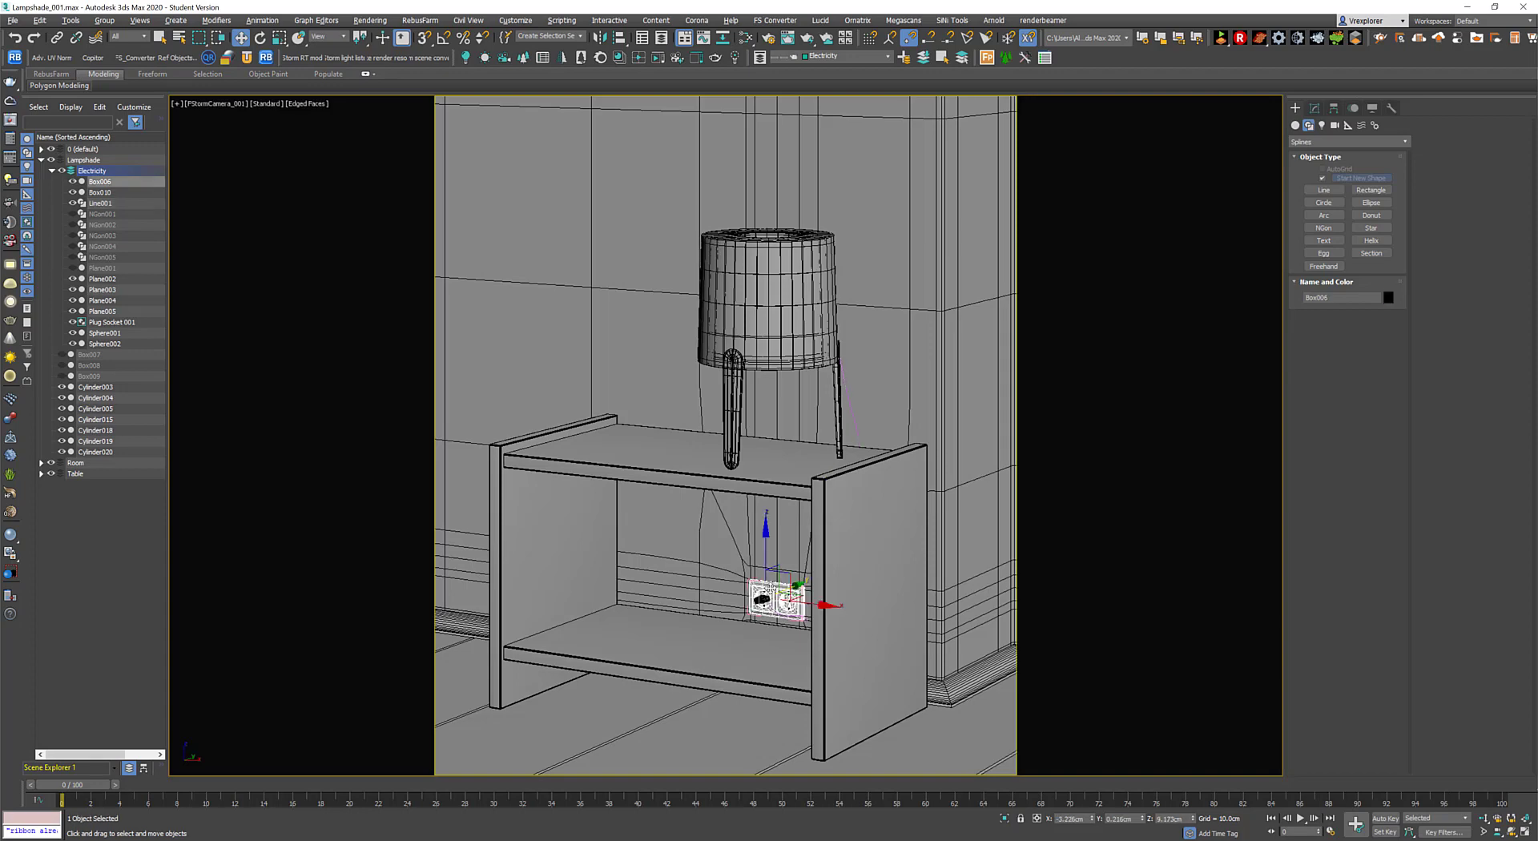
{"action": "key", "text": "alt+w"}
{"action": "left_click", "coordinate": [104, 20]}
{"action": "left_click", "coordinate": [120, 95]}
Reframe the front view on the socket and reselect the Plug Socket 001 group.
{"action": "mouse_move", "coordinate": [1031, 357]}
{"action": "middle_mouse_down"}
{"action": "mouse_move", "coordinate": [1006, 338]}
{"action": "mouse_move", "coordinate": [1001, 305]}
{"action": "middle_mouse_up"}
{"action": "scroll", "coordinate": [994, 224], "scroll_direction": "up", "scroll_amount": 3}
{"action": "left_click", "coordinate": [987, 215]}
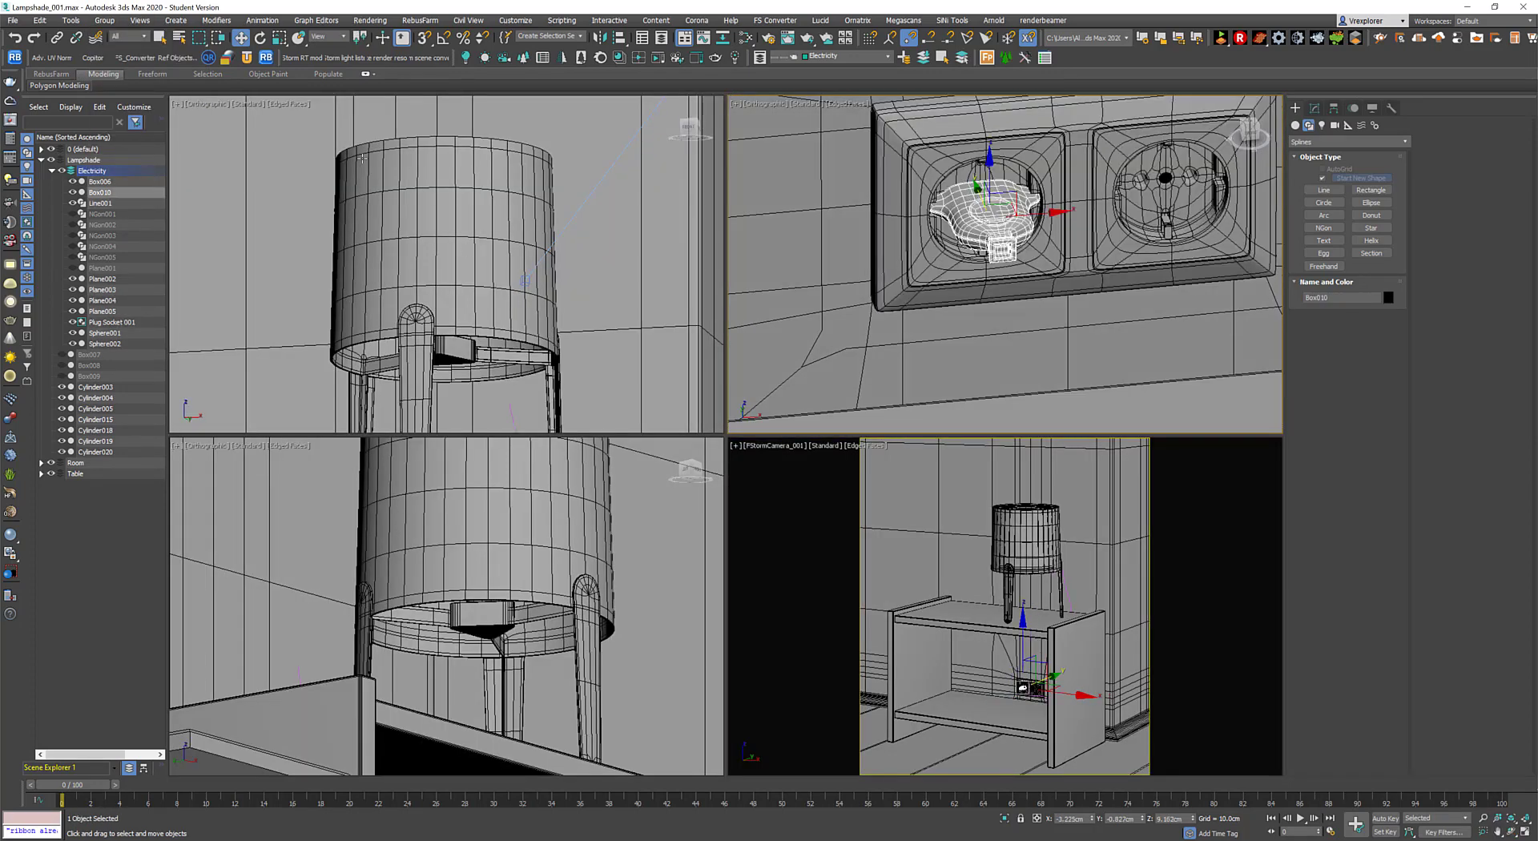
{"action": "left_click", "coordinate": [104, 20]}
{"action": "left_click", "coordinate": [1018, 685]}
{"action": "left_click", "coordinate": [1018, 685]}
{"action": "key", "text": "alt+w"}
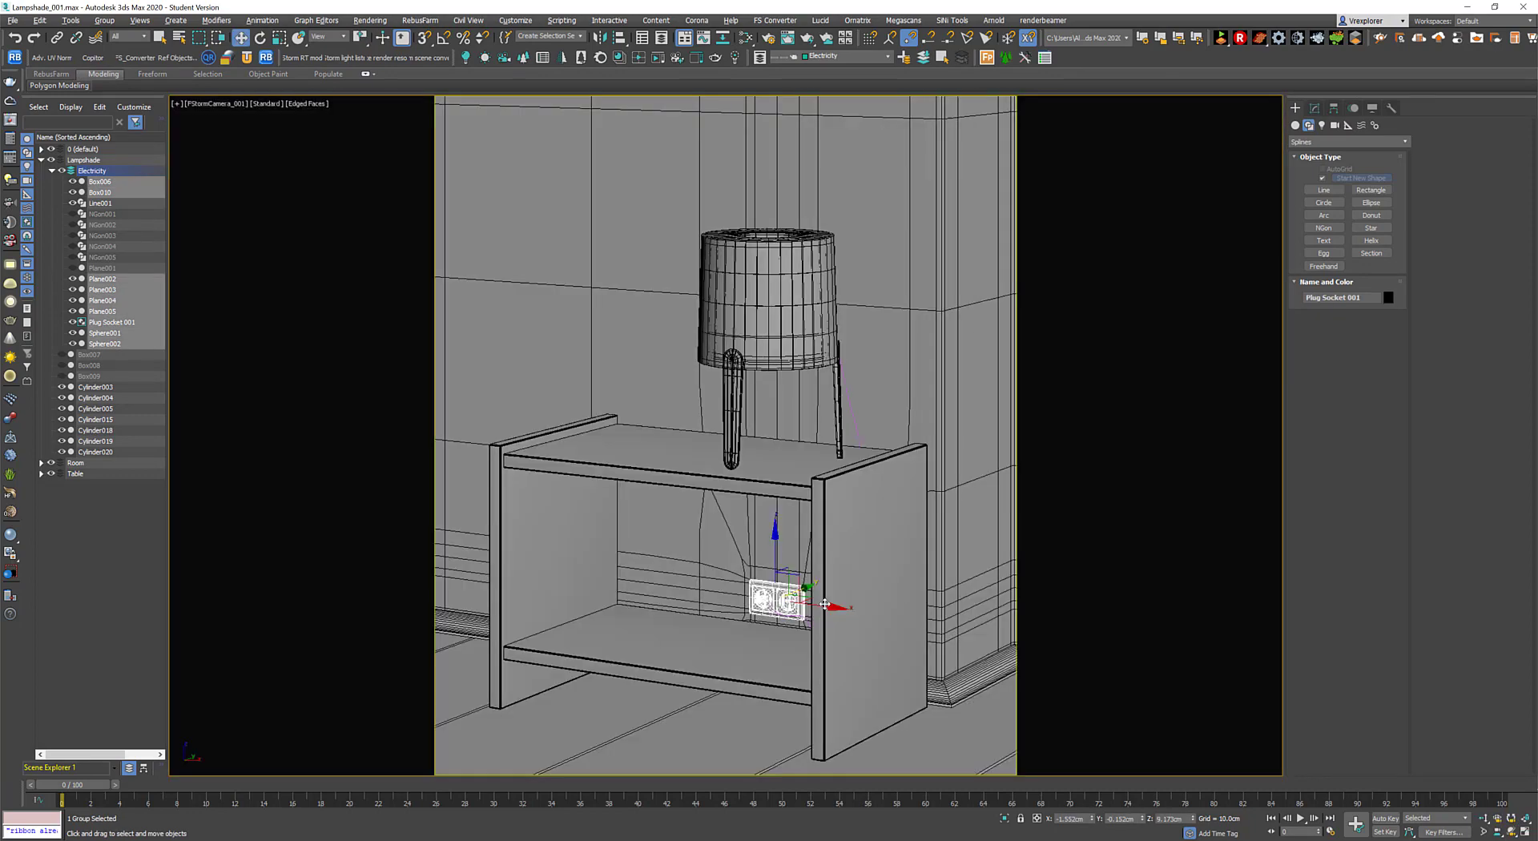
{"action": "key", "text": "alt+w"}
Orbit to view the shelf from above, then deselect and reselect the plug socket.
{"action": "scroll", "coordinate": [1015, 346], "scroll_direction": "down", "scroll_amount": 5}
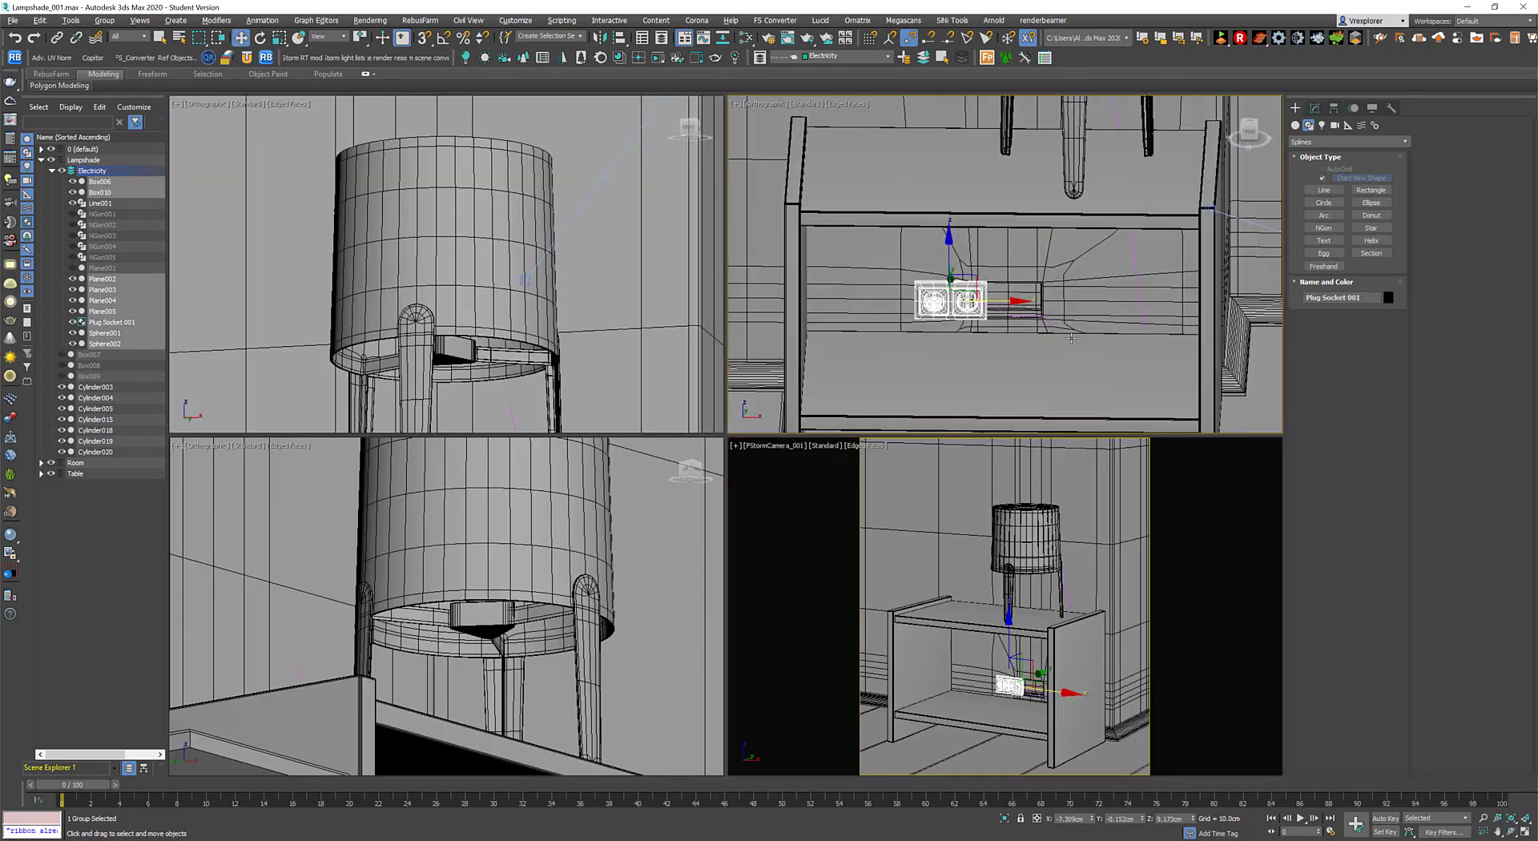
{"action": "scroll", "coordinate": [1015, 346], "scroll_direction": "up", "scroll_amount": 2}
{"action": "middle_click_drag", "start_coordinate": [1014, 346], "coordinate": [1017, 358], "text": "alt"}
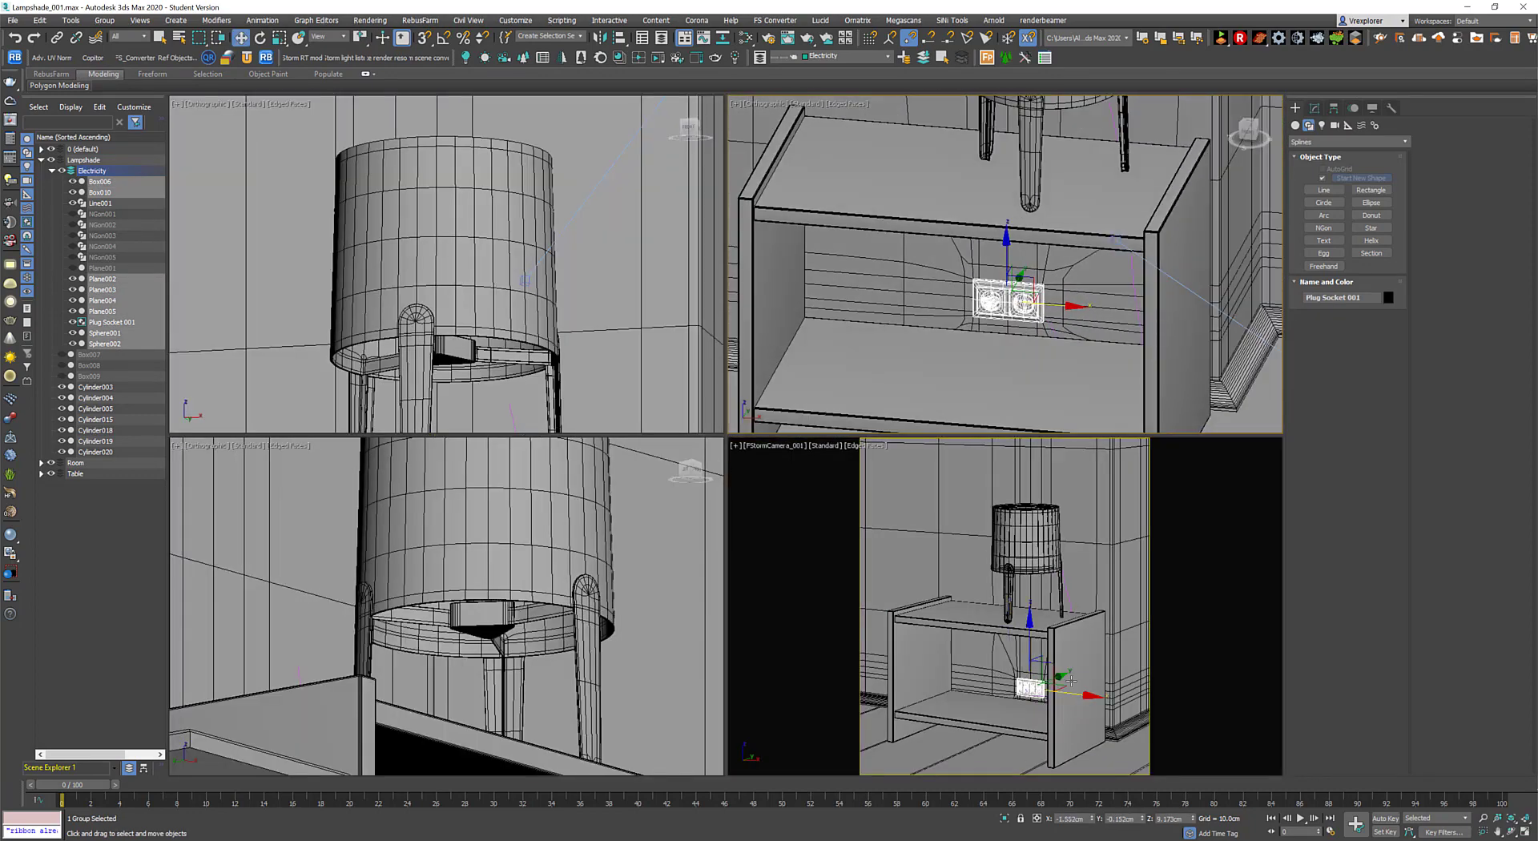
{"action": "key", "text": "alt+w"}
{"action": "left_click", "coordinate": [617, 333]}
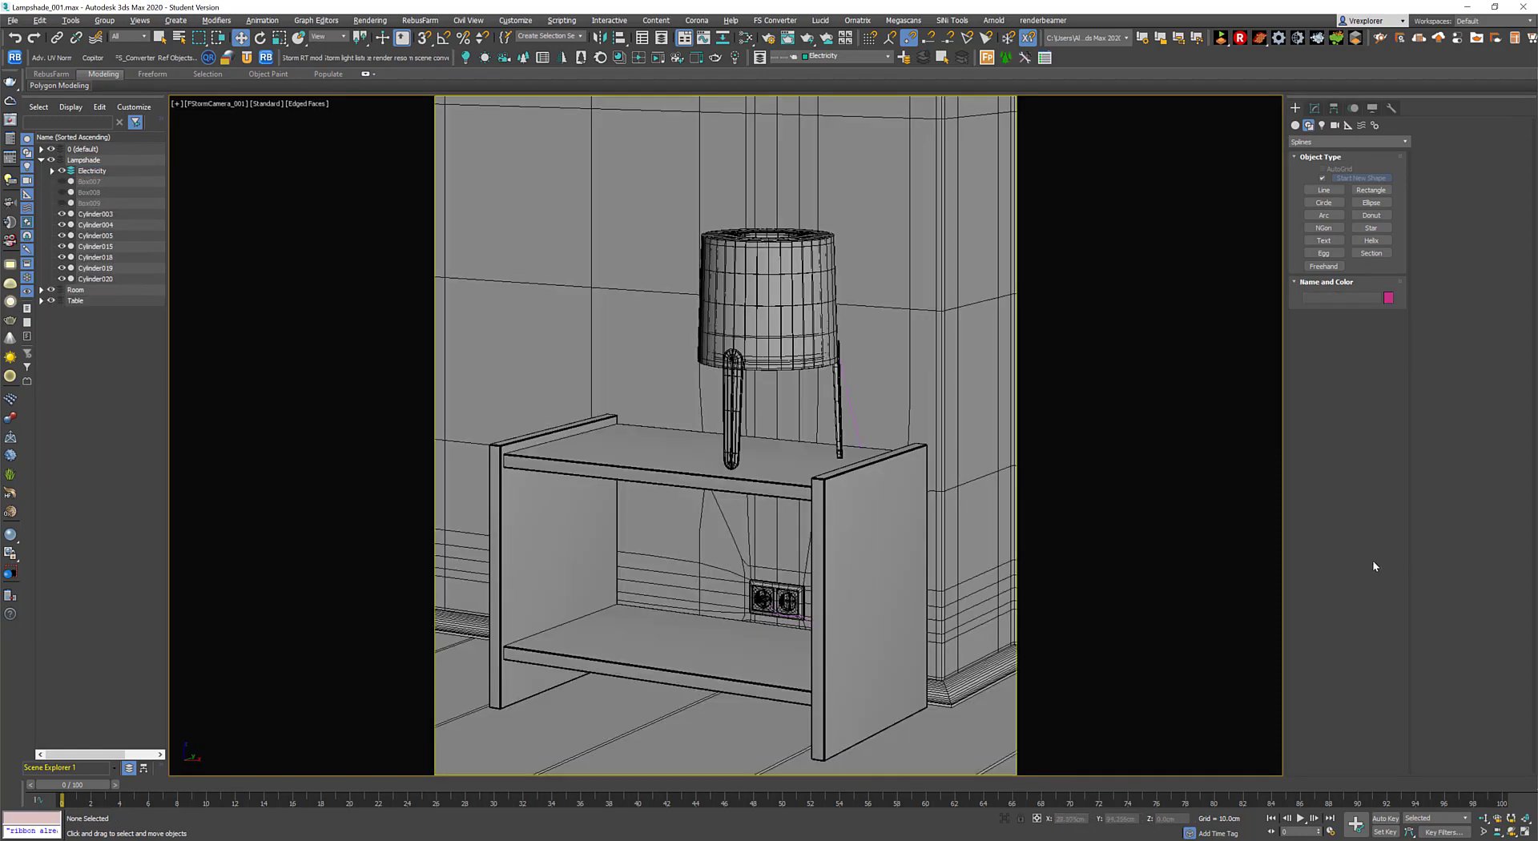
{"action": "key", "text": "alt+w"}
{"action": "key", "text": "alt+w"}
{"action": "left_click", "coordinate": [798, 626]}
{"action": "key", "text": "alt+w"}
{"action": "key", "text": "alt+w"}
{"action": "scroll", "coordinate": [888, 459], "scroll_direction": "down", "scroll_amount": 3}
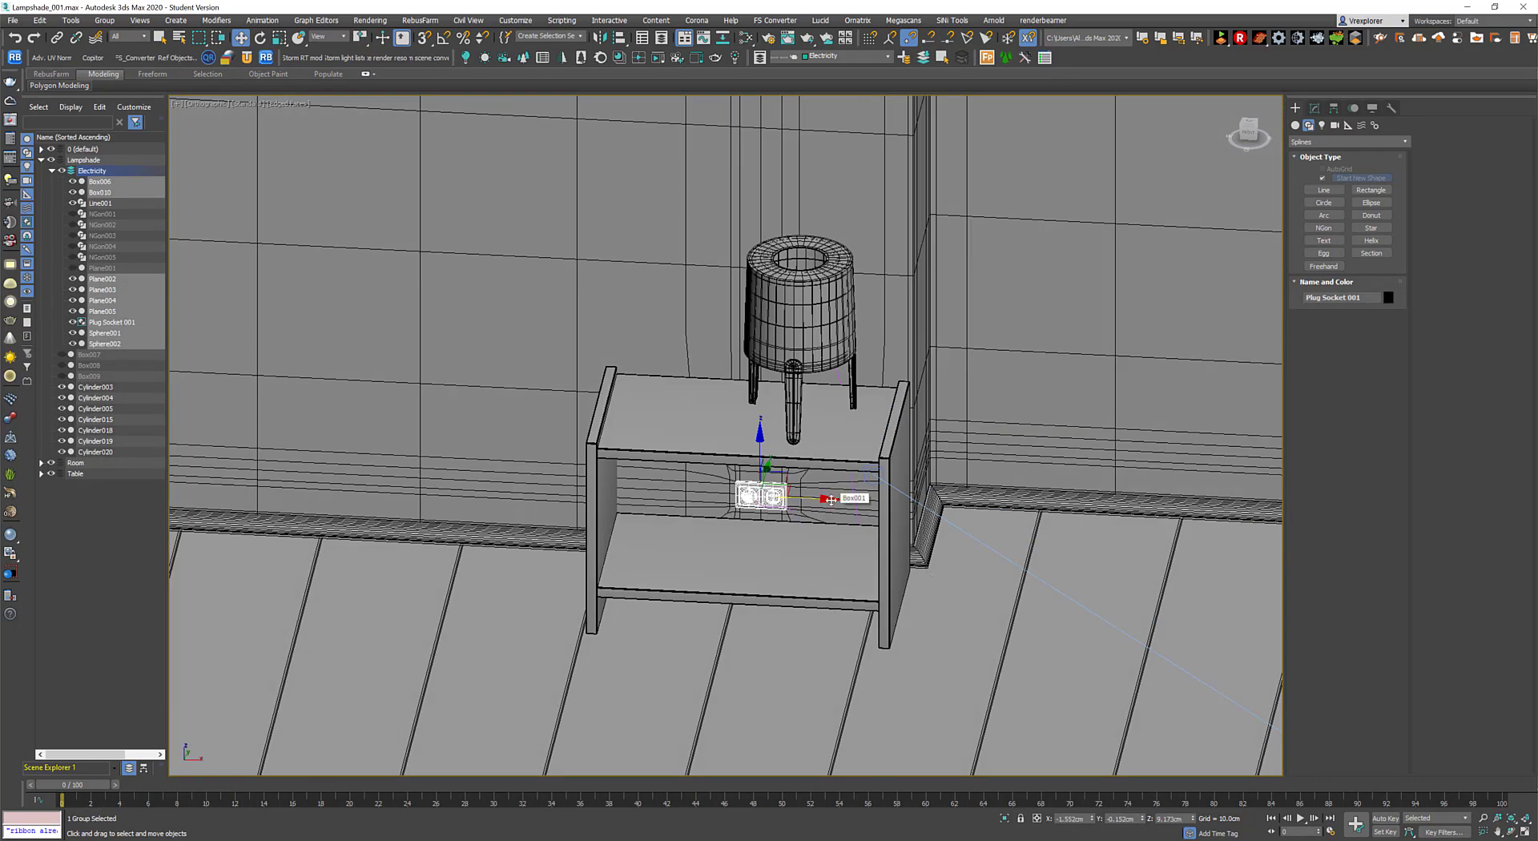
Select the wooden floor and set the FloorGenerator Max Length to 12.0cm.
{"action": "left_click", "coordinate": [528, 653]}
{"action": "left_click", "coordinate": [1315, 107]}
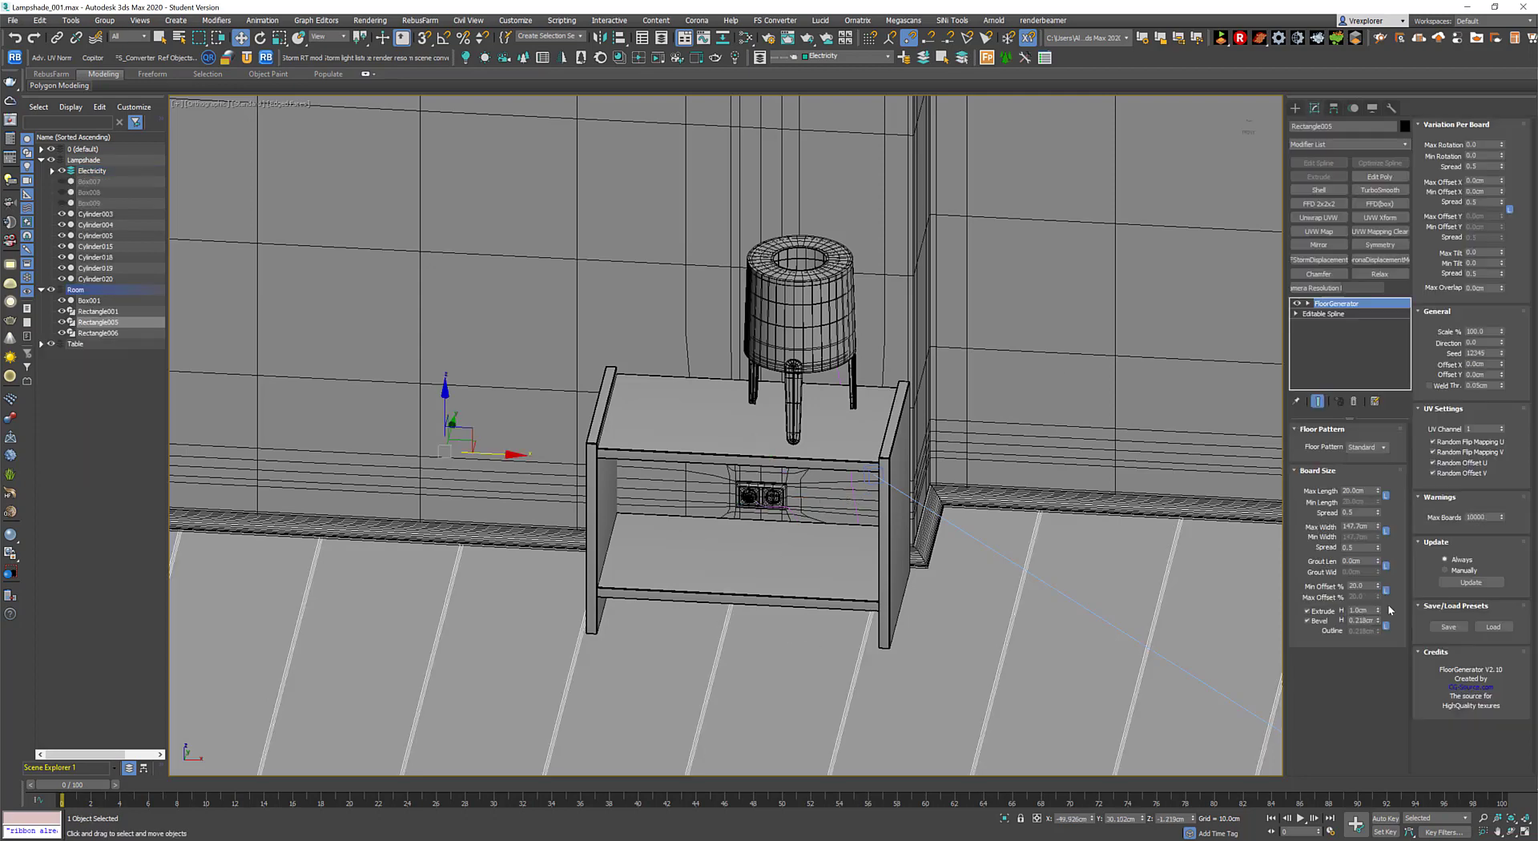
{"action": "left_click_drag", "start_coordinate": [1377, 490], "coordinate": [1367, 505]}
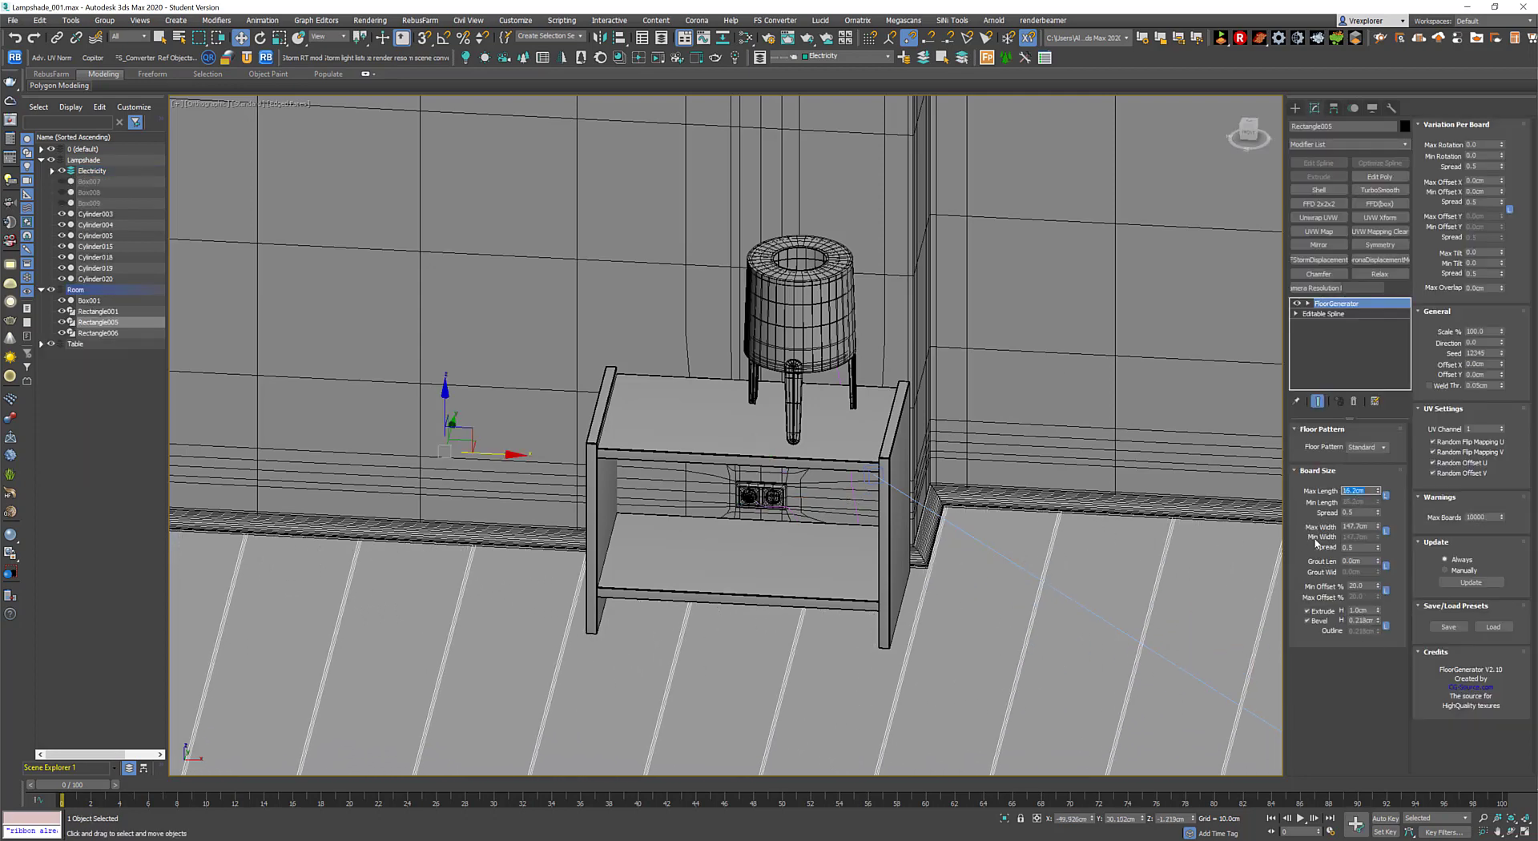
{"action": "type", "text": "2"}
{"action": "key", "text": "Return"}
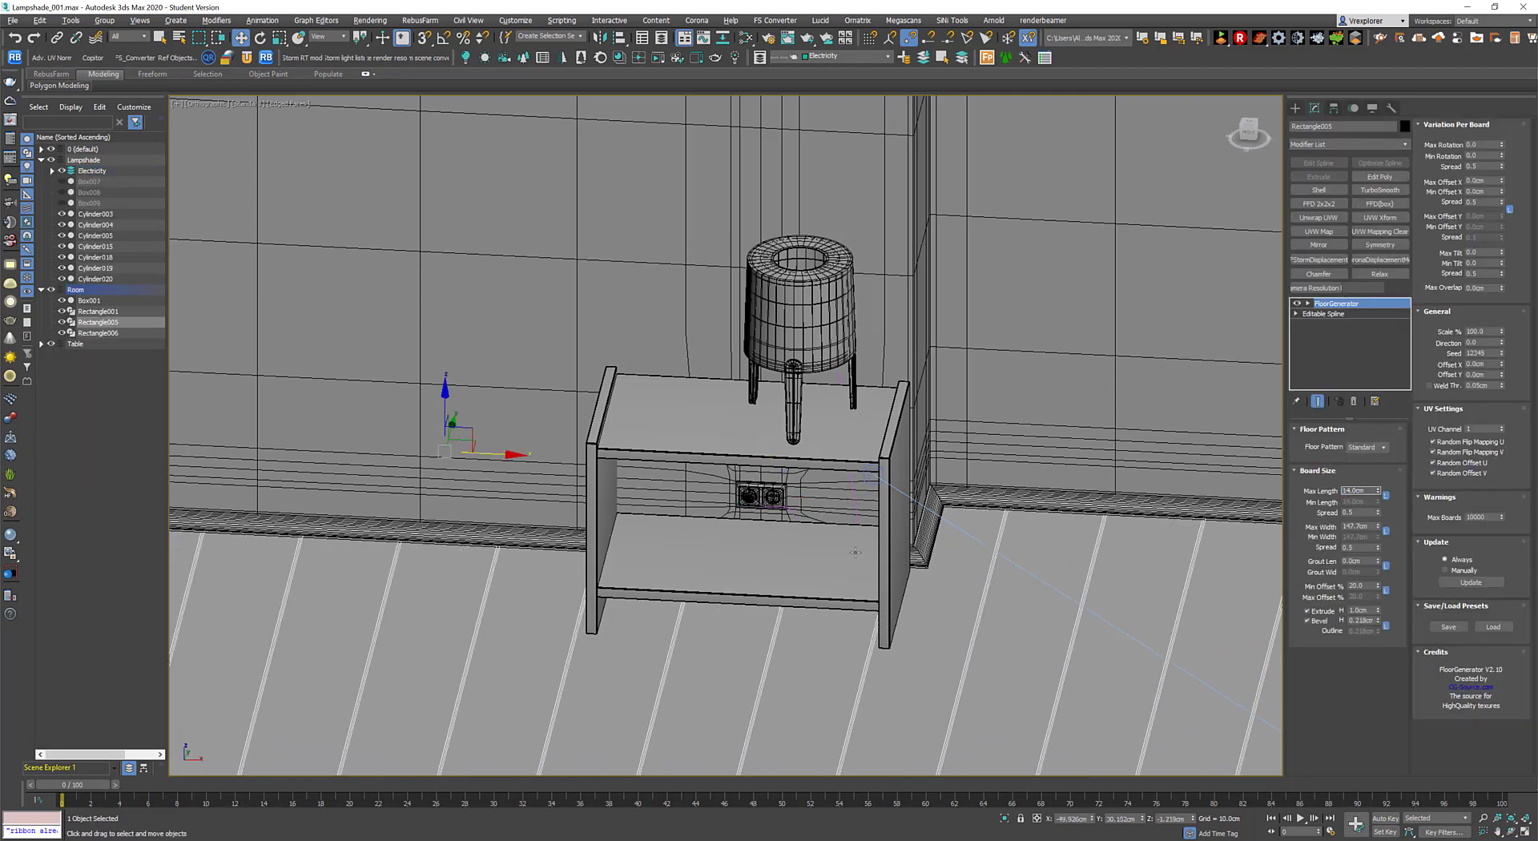
Select the cable spline Line001 and briefly toggle its vertex editing.
{"action": "scroll", "coordinate": [785, 511], "scroll_direction": "up", "scroll_amount": 5}
{"action": "left_click", "coordinate": [841, 509]}
{"action": "scroll", "coordinate": [856, 515], "scroll_direction": "down", "scroll_amount": 2}
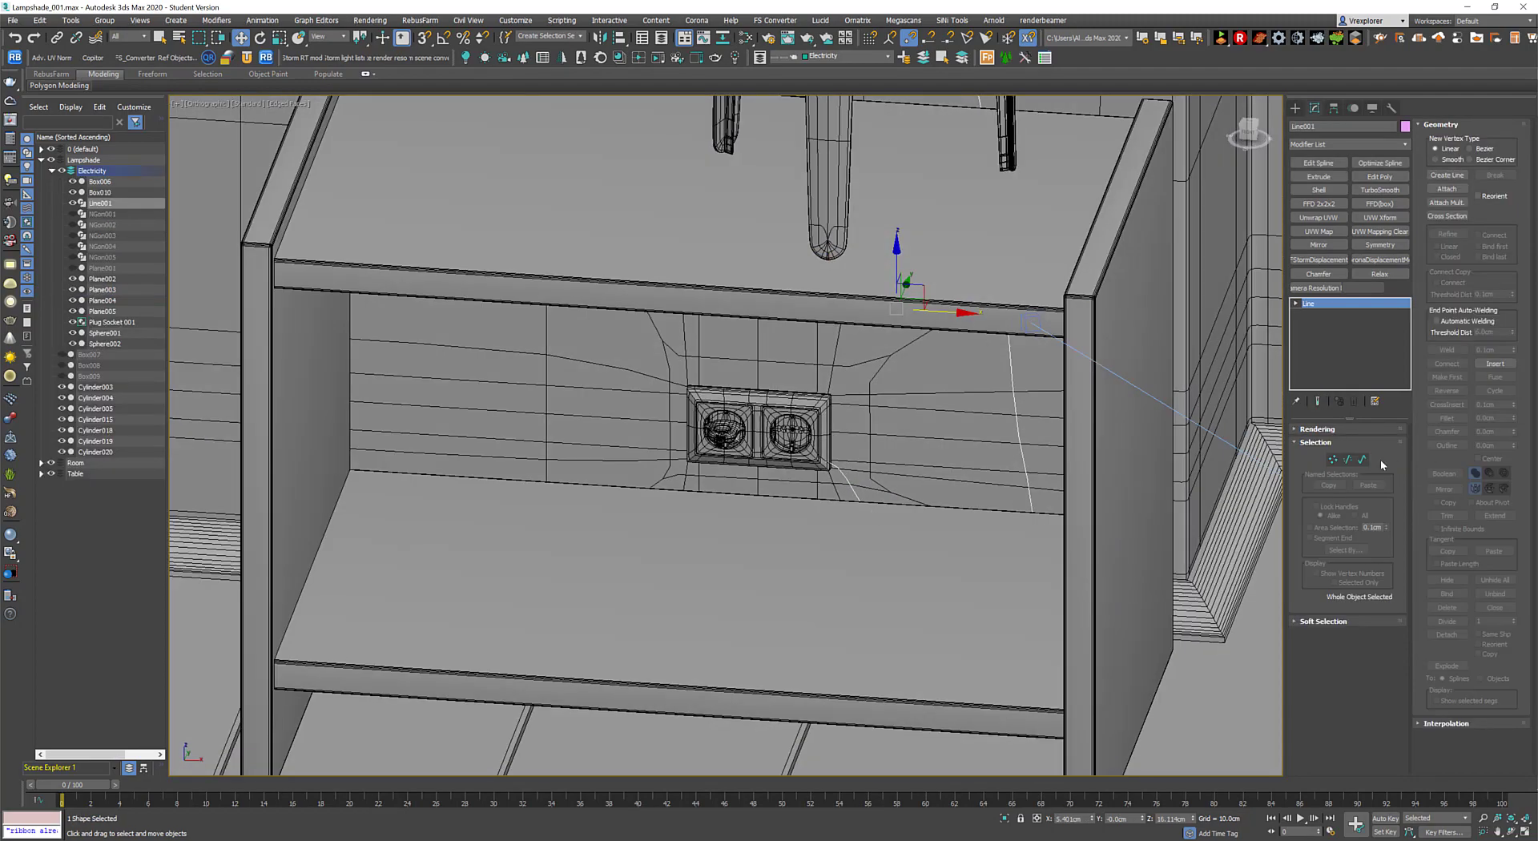
{"action": "key", "text": "1"}
{"action": "scroll", "coordinate": [856, 455], "scroll_direction": "up", "scroll_amount": 3}
{"action": "key", "text": "1"}
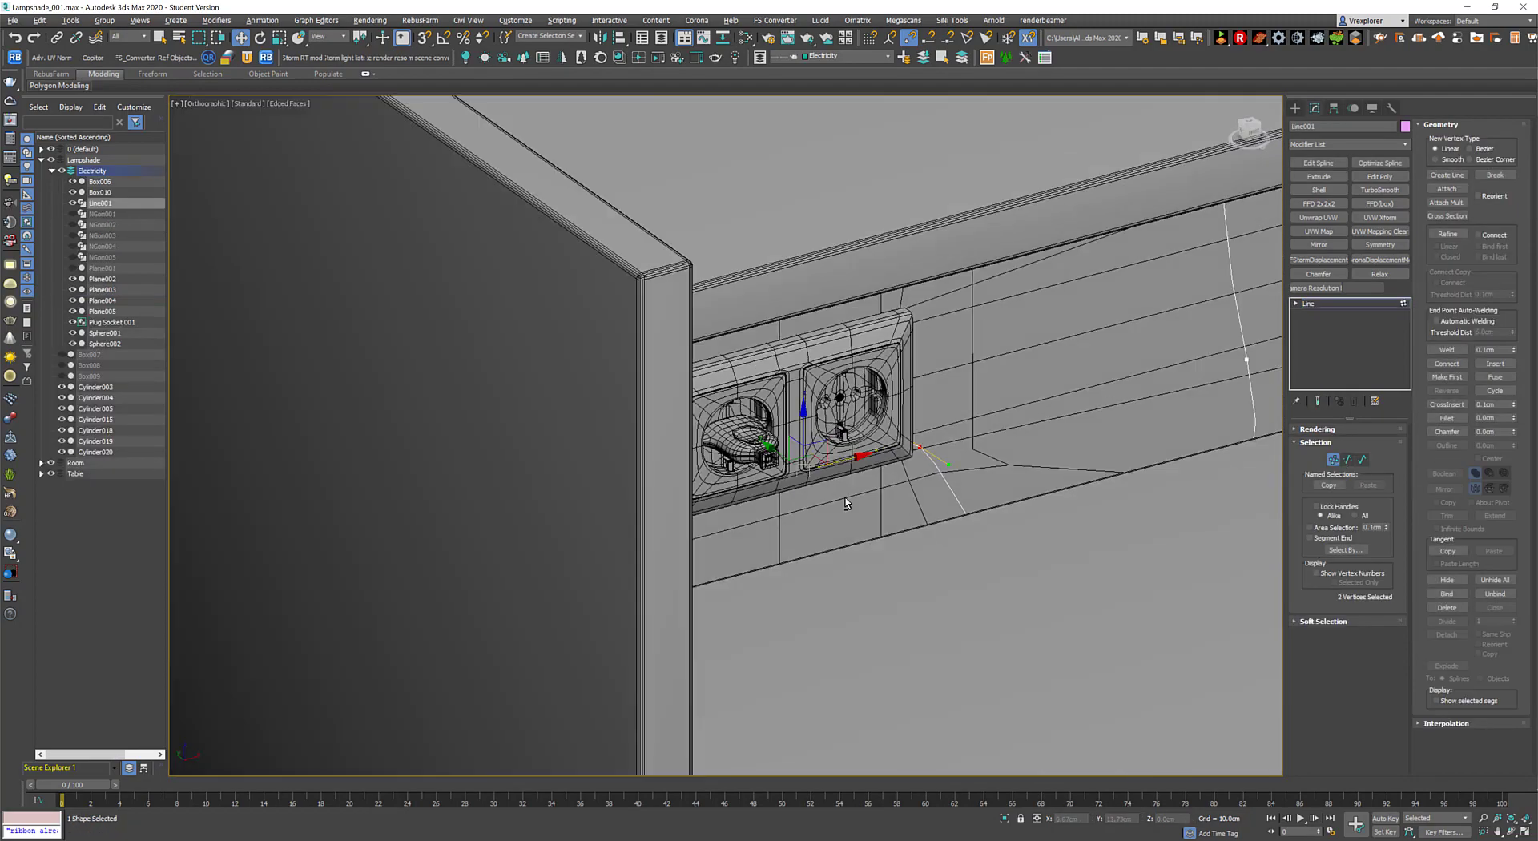
{"action": "scroll", "coordinate": [635, 472], "scroll_direction": "down", "scroll_amount": 4}
Add the table top, lower shelf and lamp legs to the selection.
{"action": "mouse_move", "coordinate": [634, 473]}
{"action": "middle_mouse_down", "text": "alt"}
{"action": "mouse_move", "coordinate": [961, 485]}
{"action": "mouse_move", "coordinate": [855, 285]}
{"action": "middle_mouse_up", "text": "alt"}
{"action": "scroll", "coordinate": [960, 485], "scroll_direction": "up", "scroll_amount": 4}
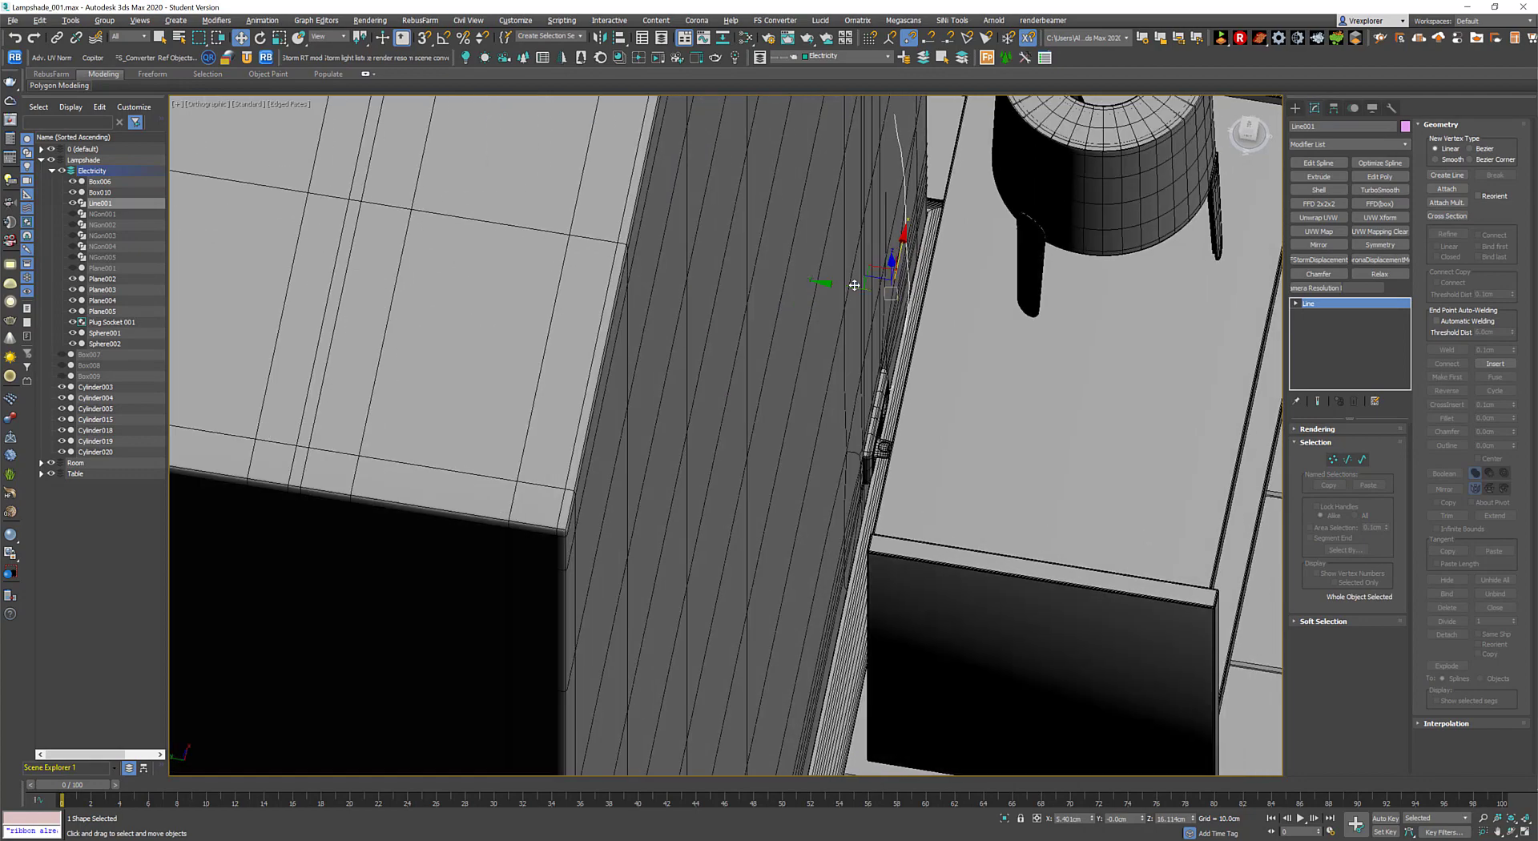
{"action": "scroll", "coordinate": [937, 398], "scroll_direction": "down", "scroll_amount": 3}
{"action": "middle_click_drag", "start_coordinate": [937, 398], "coordinate": [849, 433], "text": "alt"}
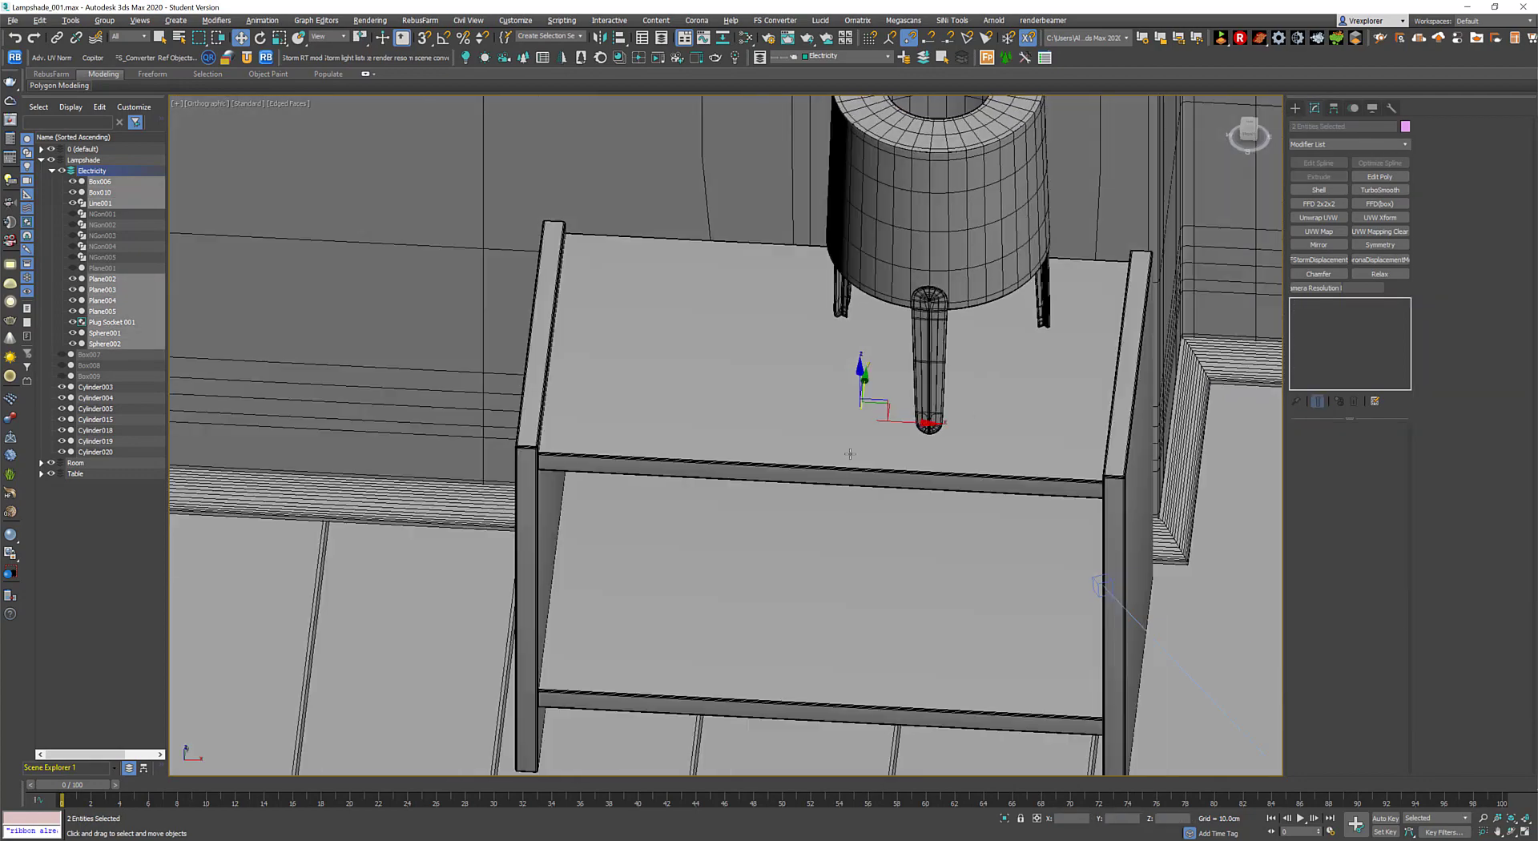
{"action": "left_click", "coordinate": [849, 437], "text": "ctrl"}
{"action": "scroll", "coordinate": [1007, 495], "scroll_direction": "up", "scroll_amount": 2}
{"action": "left_click", "coordinate": [1006, 495], "text": "ctrl"}
{"action": "scroll", "coordinate": [1007, 496], "scroll_direction": "down", "scroll_amount": 3}
{"action": "left_click", "coordinate": [1013, 360], "text": "ctrl"}
{"action": "middle_click_drag", "start_coordinate": [1006, 495], "coordinate": [921, 355], "text": "alt"}
{"action": "scroll", "coordinate": [922, 355], "scroll_direction": "up", "scroll_amount": 3}
Isolate the selected objects and select only the cable spline near the socket.
{"action": "key", "text": "alt+q"}
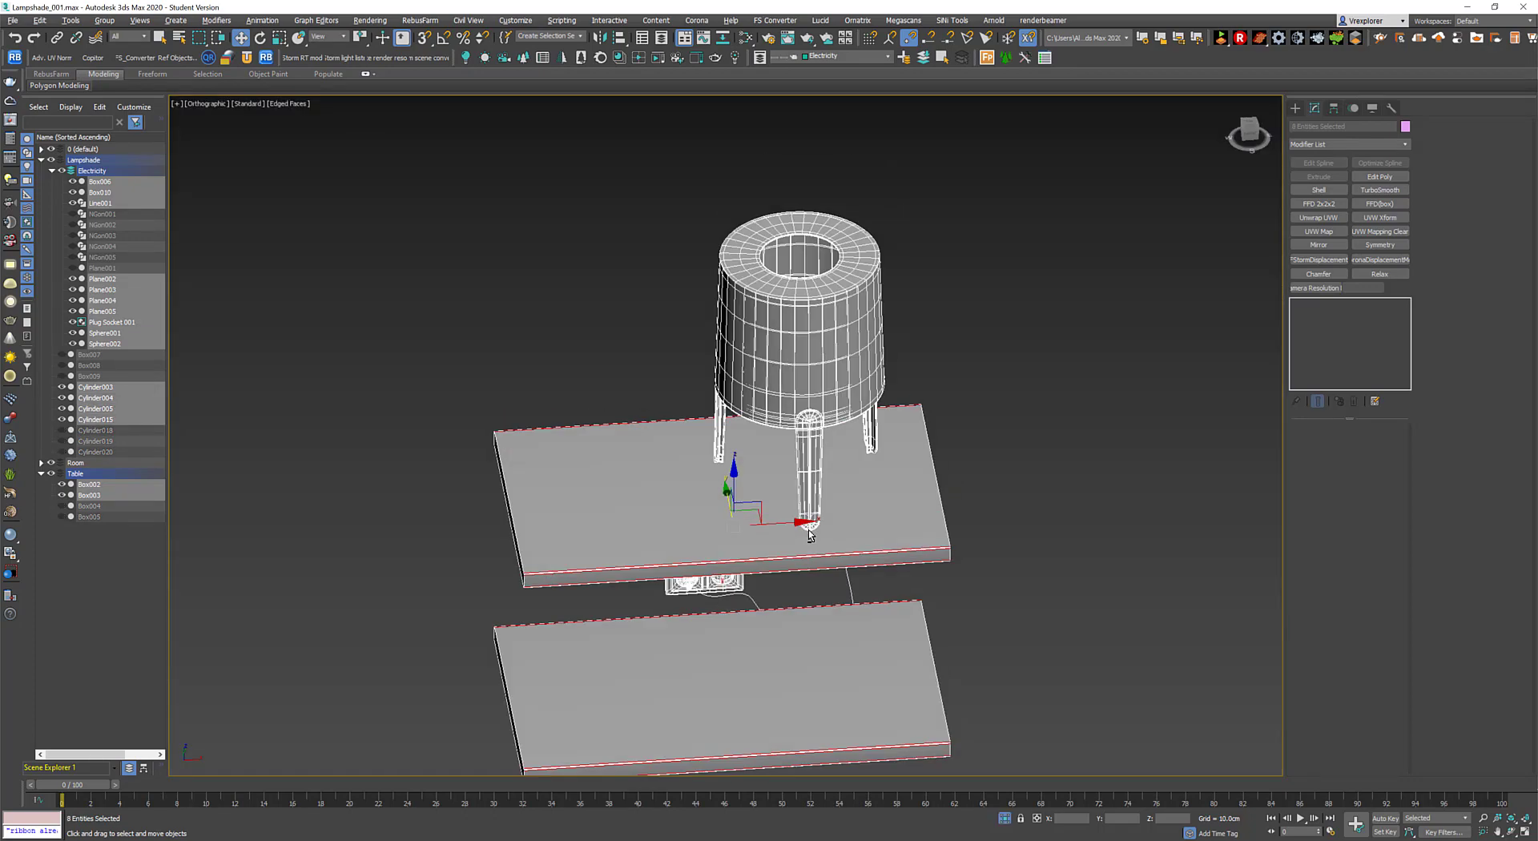
{"action": "middle_click_drag", "start_coordinate": [809, 530], "coordinate": [679, 530], "text": "alt"}
{"action": "left_click", "coordinate": [811, 509]}
{"action": "scroll", "coordinate": [811, 508], "scroll_direction": "up", "scroll_amount": 3}
{"action": "middle_click_drag", "start_coordinate": [812, 513], "coordinate": [772, 521], "text": "alt"}
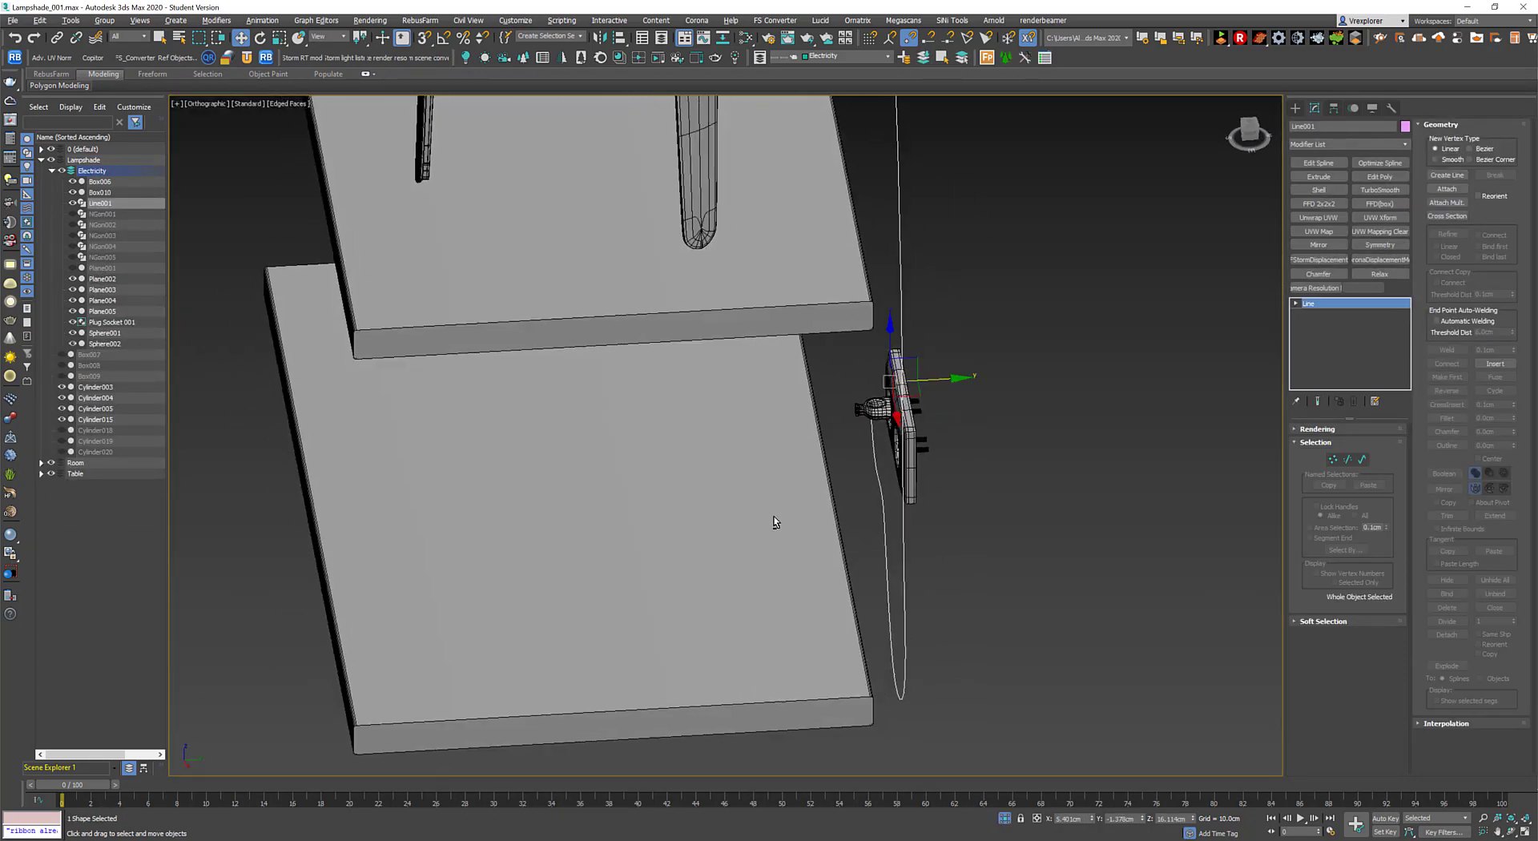
{"action": "scroll", "coordinate": [899, 433], "scroll_direction": "up", "scroll_amount": 4}
In vertex mode, select the cable point next to the plug for moving.
{"action": "key", "text": "1"}
{"action": "left_click", "coordinate": [879, 400]}
{"action": "scroll", "coordinate": [906, 454], "scroll_direction": "down", "scroll_amount": 3}
{"action": "middle_click_drag", "start_coordinate": [907, 454], "coordinate": [983, 396], "text": "alt"}
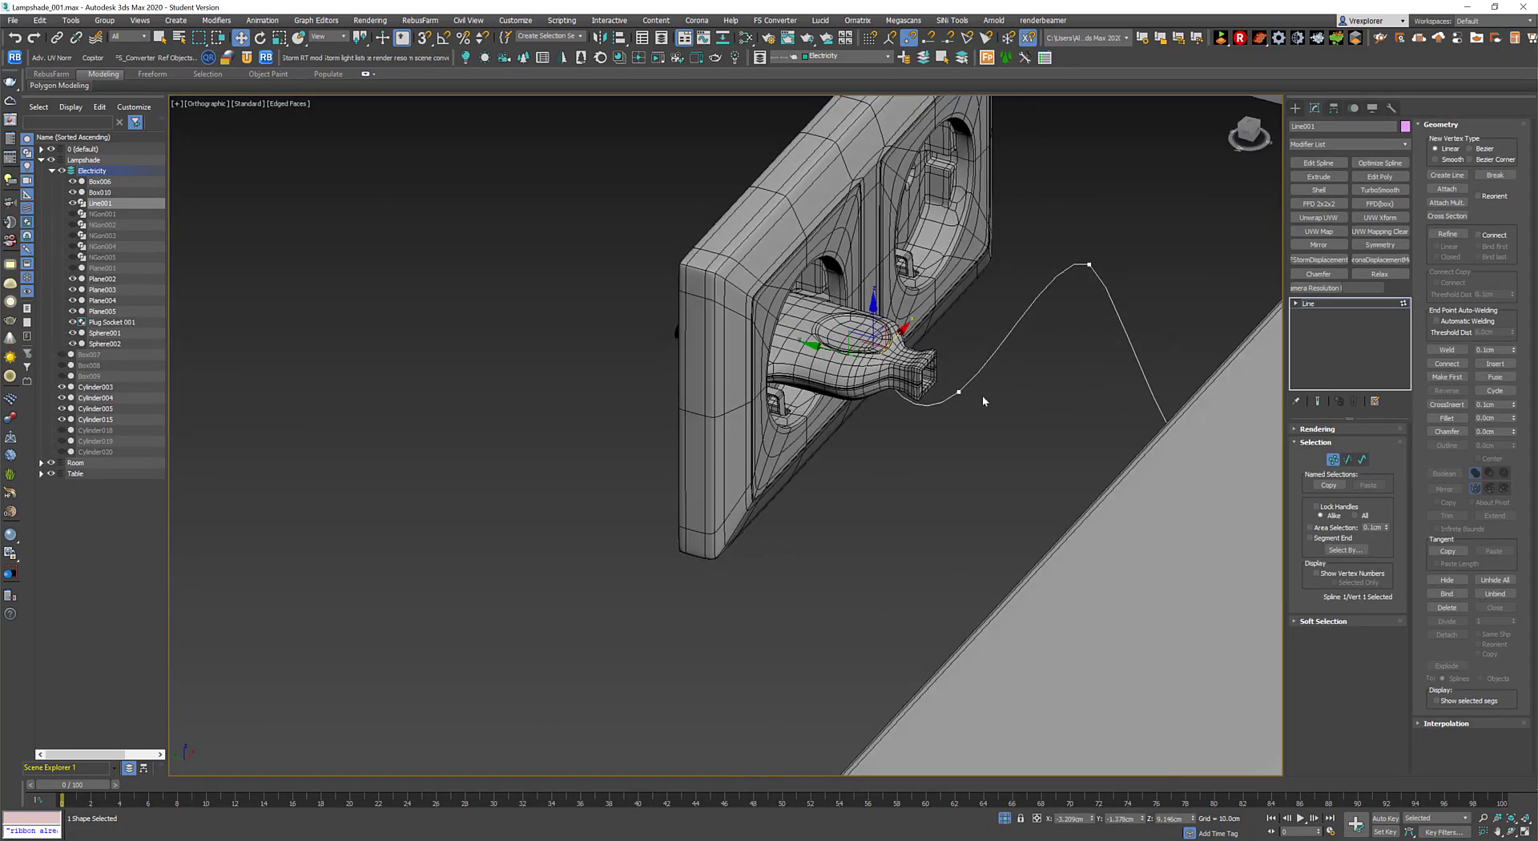
{"action": "key", "text": "z"}
{"action": "scroll", "coordinate": [964, 337], "scroll_direction": "down", "scroll_amount": 4}
Drag that cable point down to the socket's lower edge, then deselect it.
{"action": "middle_click_drag", "start_coordinate": [1004, 268], "coordinate": [900, 330], "text": "alt"}
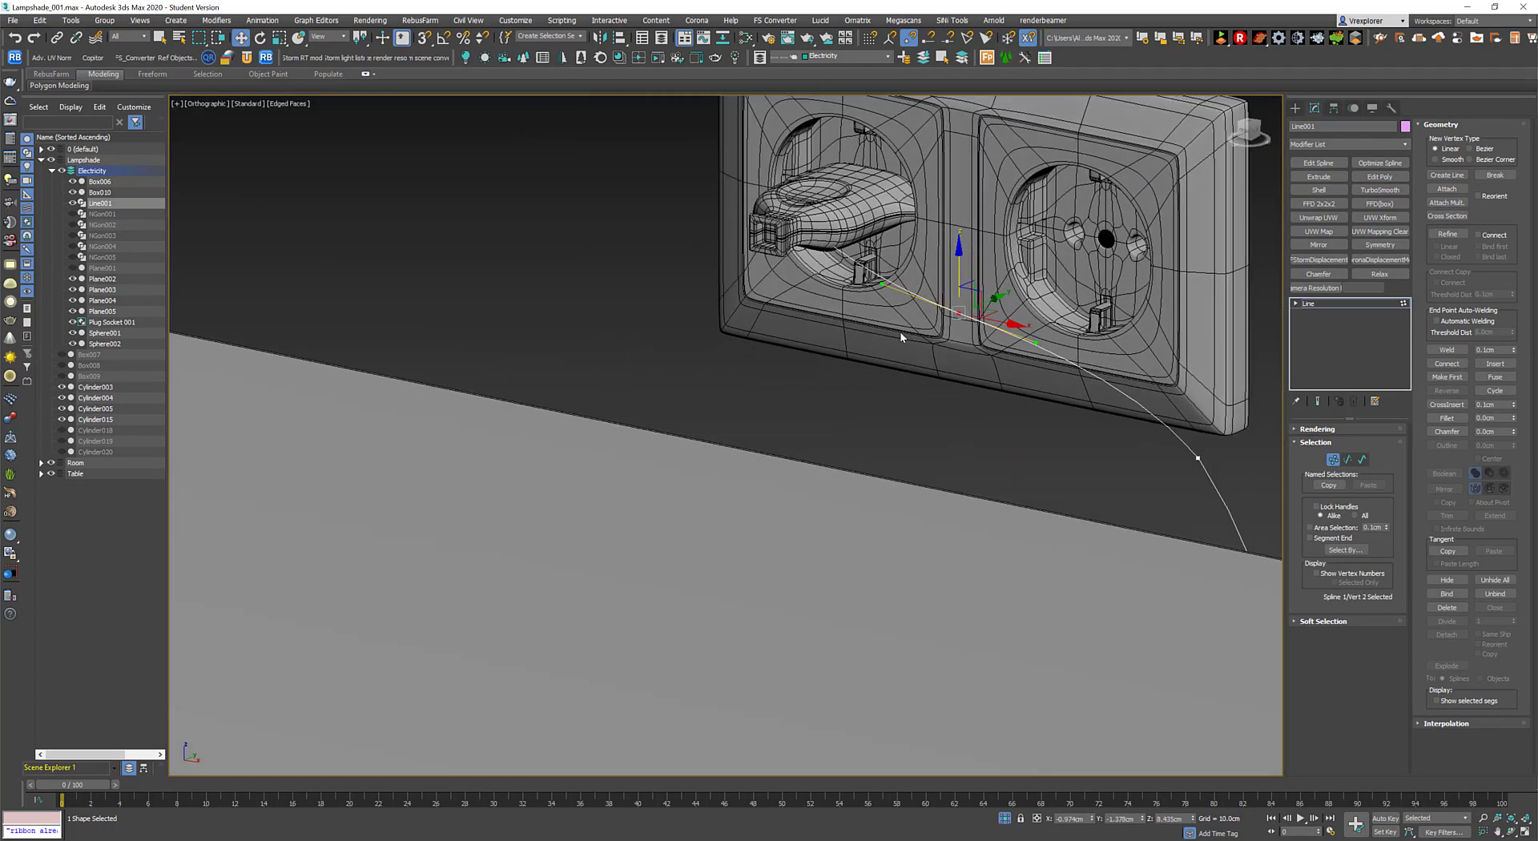
{"action": "left_click_drag", "start_coordinate": [900, 331], "coordinate": [817, 330]}
{"action": "middle_click_drag", "start_coordinate": [818, 330], "coordinate": [792, 453], "text": "alt"}
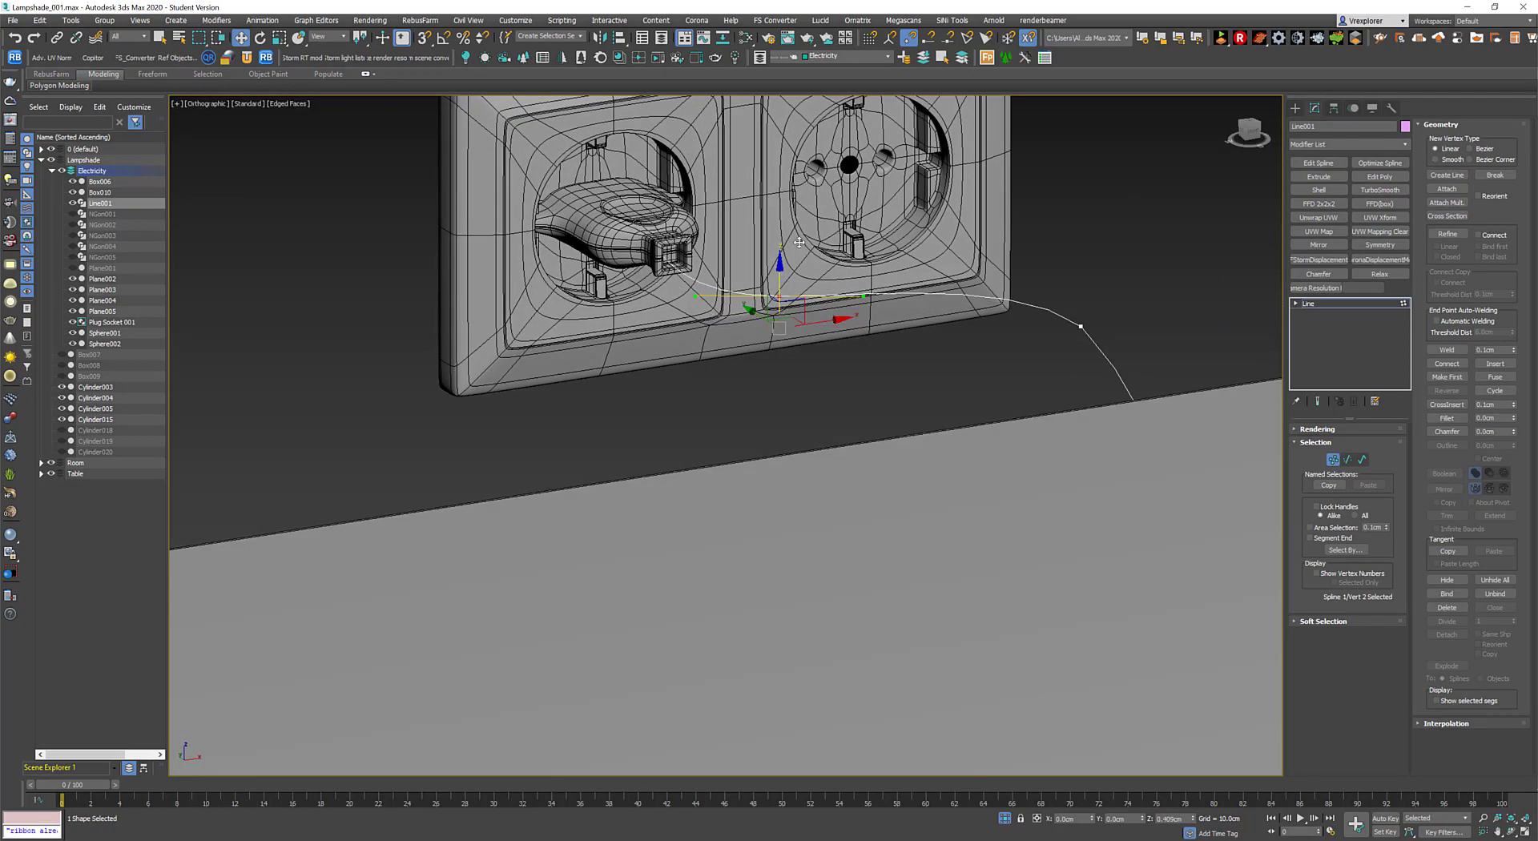
{"action": "scroll", "coordinate": [865, 329], "scroll_direction": "up", "scroll_amount": 1}
{"action": "scroll", "coordinate": [881, 321], "scroll_direction": "up", "scroll_amount": 1}
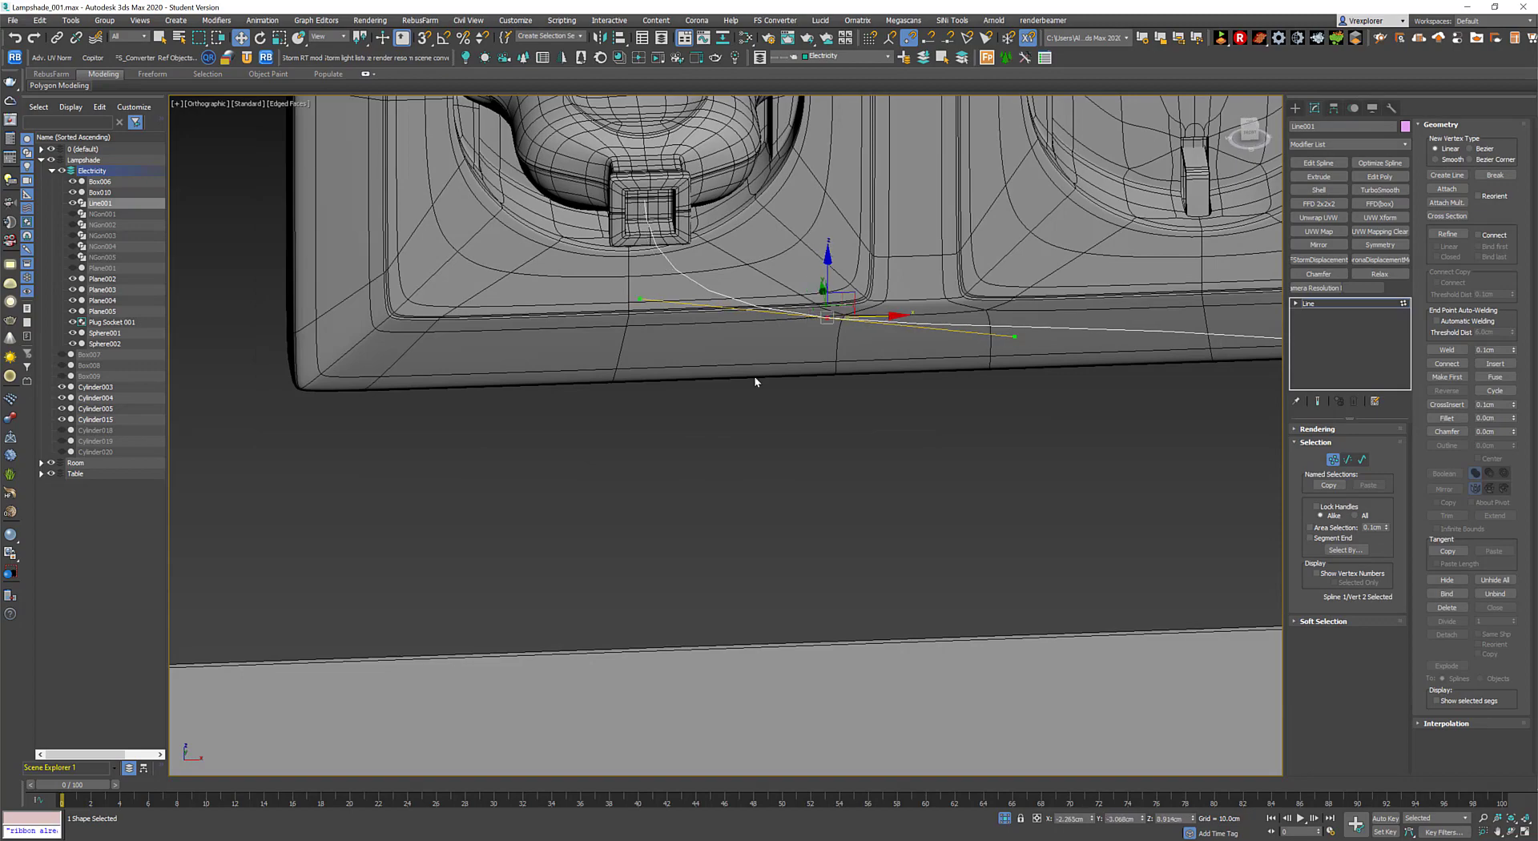
{"action": "middle_click_drag", "start_coordinate": [754, 376], "coordinate": [823, 436], "text": "alt"}
{"action": "scroll", "coordinate": [799, 474], "scroll_direction": "down", "scroll_amount": 5}
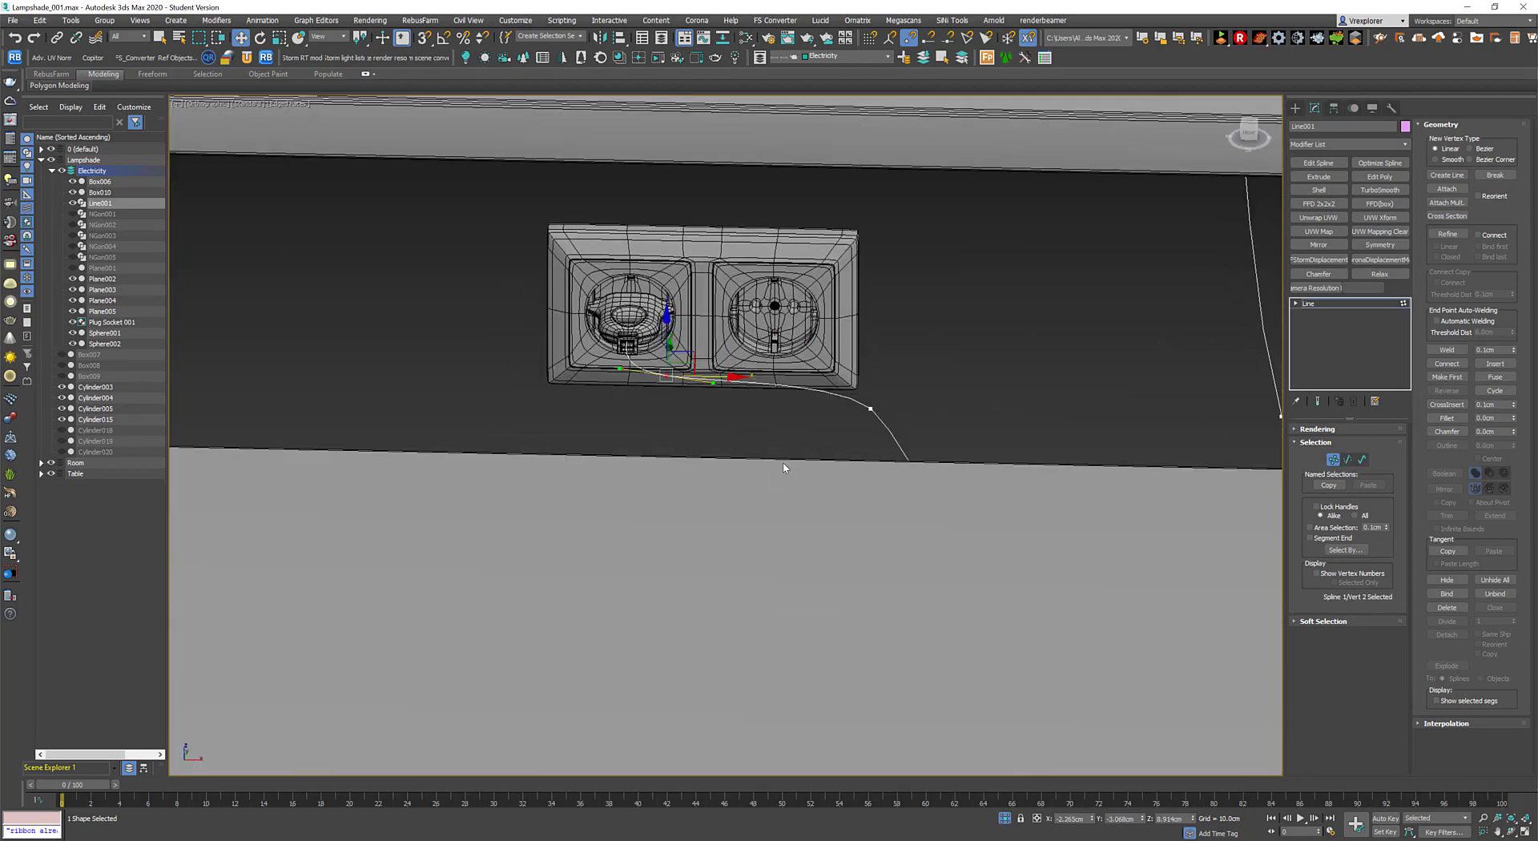
{"action": "left_click", "coordinate": [944, 508]}
{"action": "middle_click_drag", "start_coordinate": [945, 508], "coordinate": [899, 565], "text": "alt"}
In a wireframe Front view, raise the fourth cable point and drop the third below the shelf.
{"action": "left_click_drag", "start_coordinate": [899, 567], "coordinate": [920, 669]}
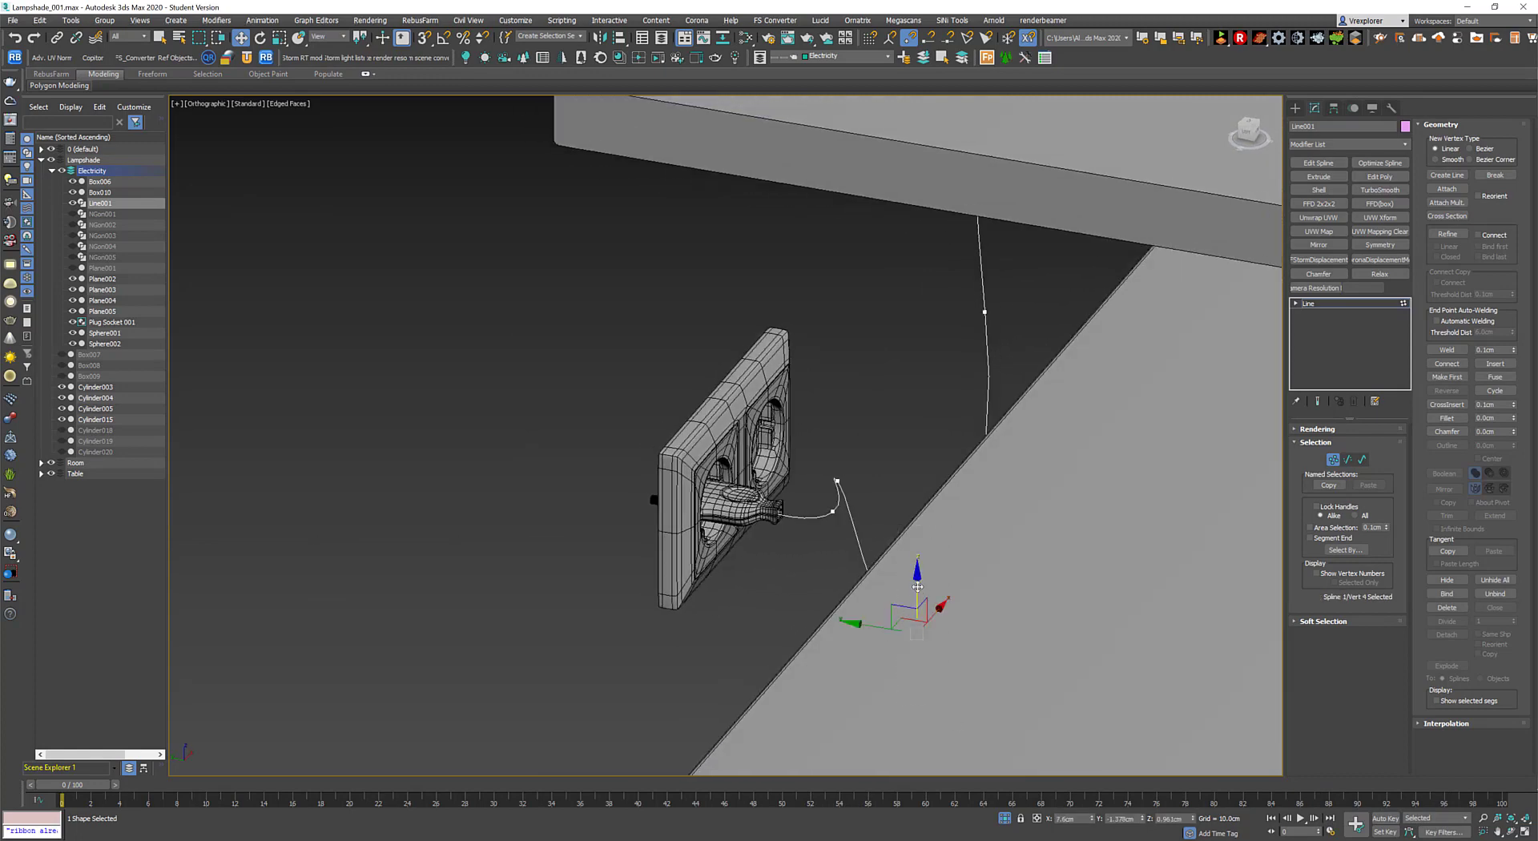
{"action": "key", "text": "f"}
{"action": "key", "text": "F3"}
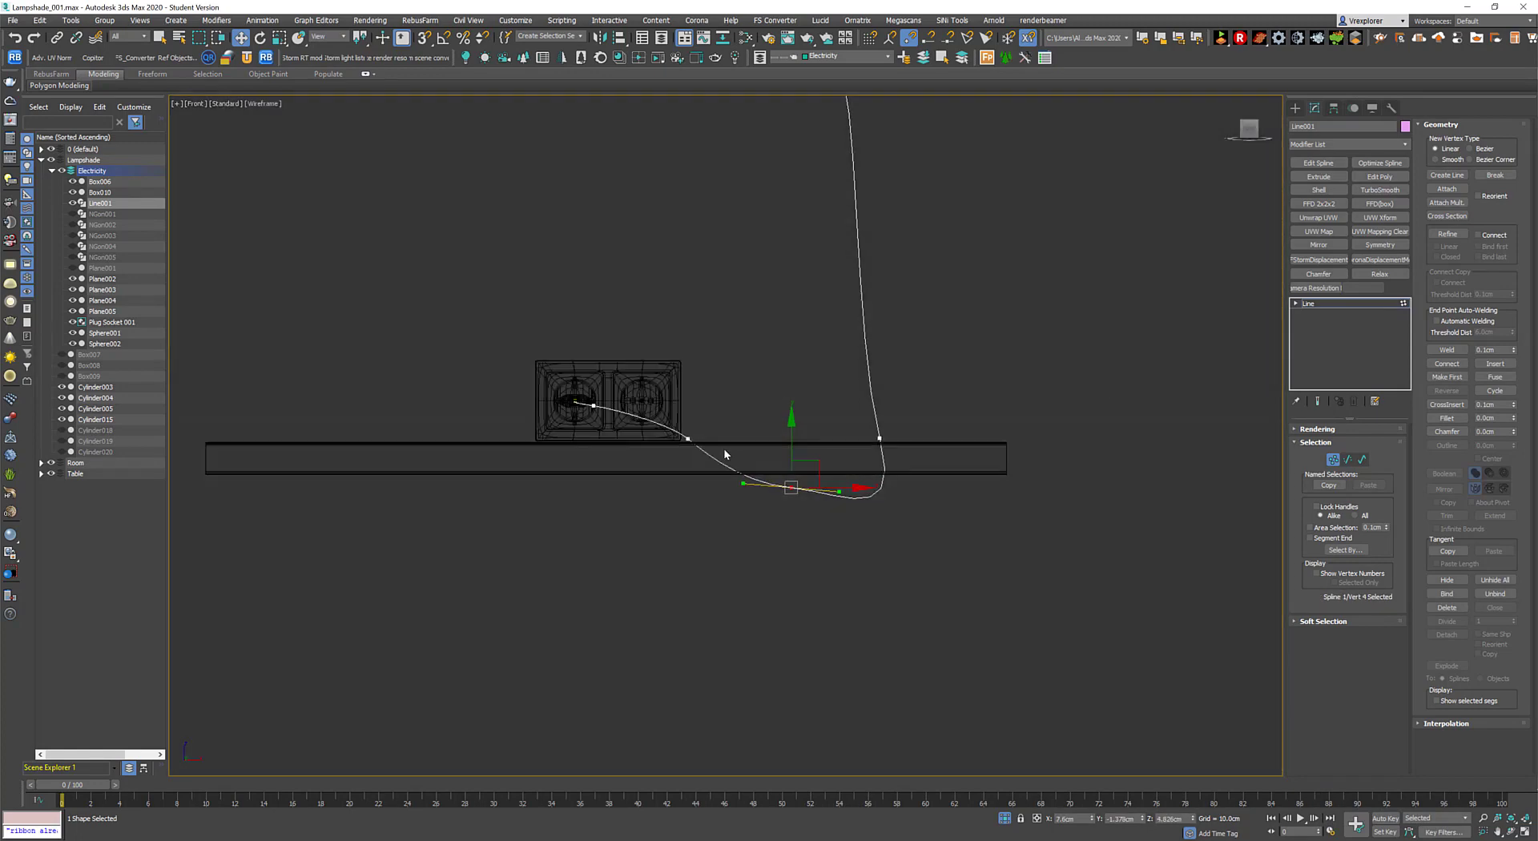
{"action": "left_click_drag", "start_coordinate": [907, 588], "coordinate": [890, 487]}
{"action": "left_click", "coordinate": [1057, 510]}
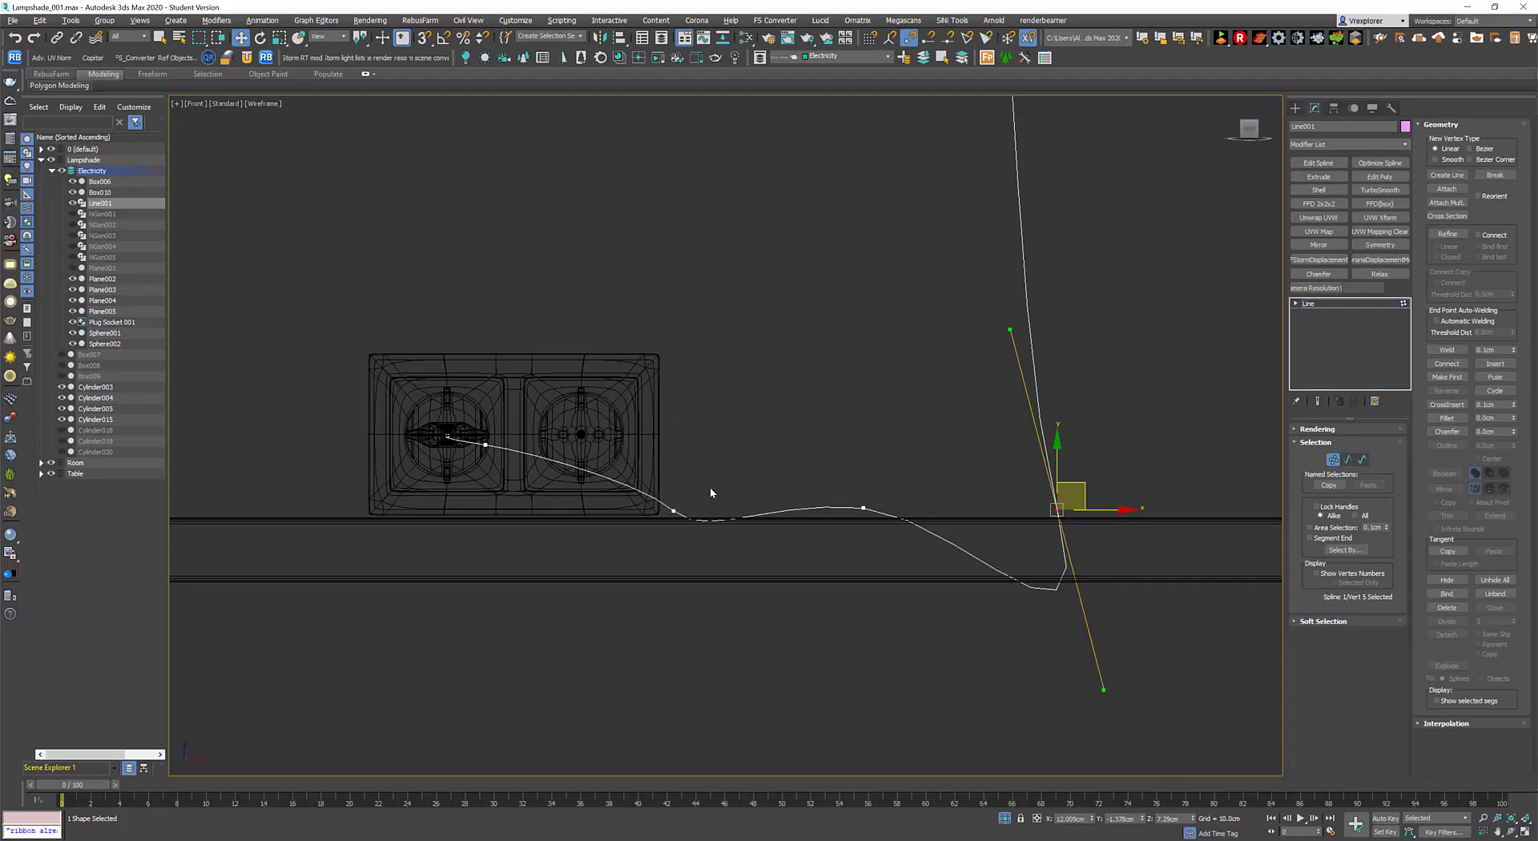
{"action": "left_click_drag", "start_coordinate": [673, 510], "coordinate": [610, 558]}
Move the point by the plug and the third point further down-left.
{"action": "left_click", "coordinate": [485, 444]}
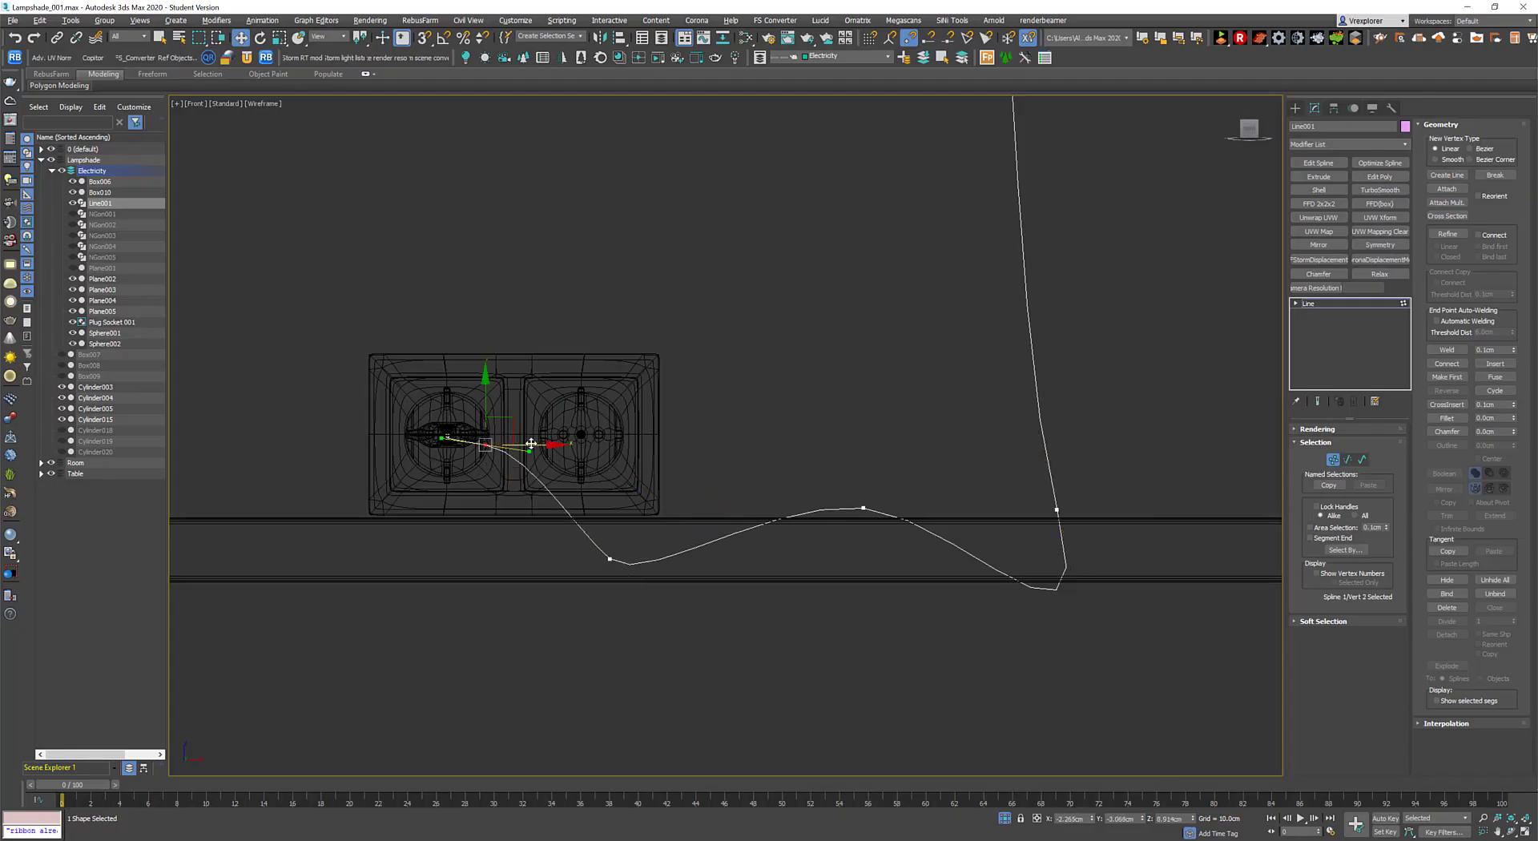
{"action": "mouse_move", "coordinate": [496, 448]}
{"action": "left_mouse_down"}
{"action": "mouse_move", "coordinate": [506, 496]}
{"action": "mouse_move", "coordinate": [490, 473]}
{"action": "left_mouse_up"}
{"action": "left_click", "coordinate": [611, 559]}
{"action": "left_click_drag", "start_coordinate": [623, 547], "coordinate": [579, 608]}
{"action": "key", "text": "alt+w"}
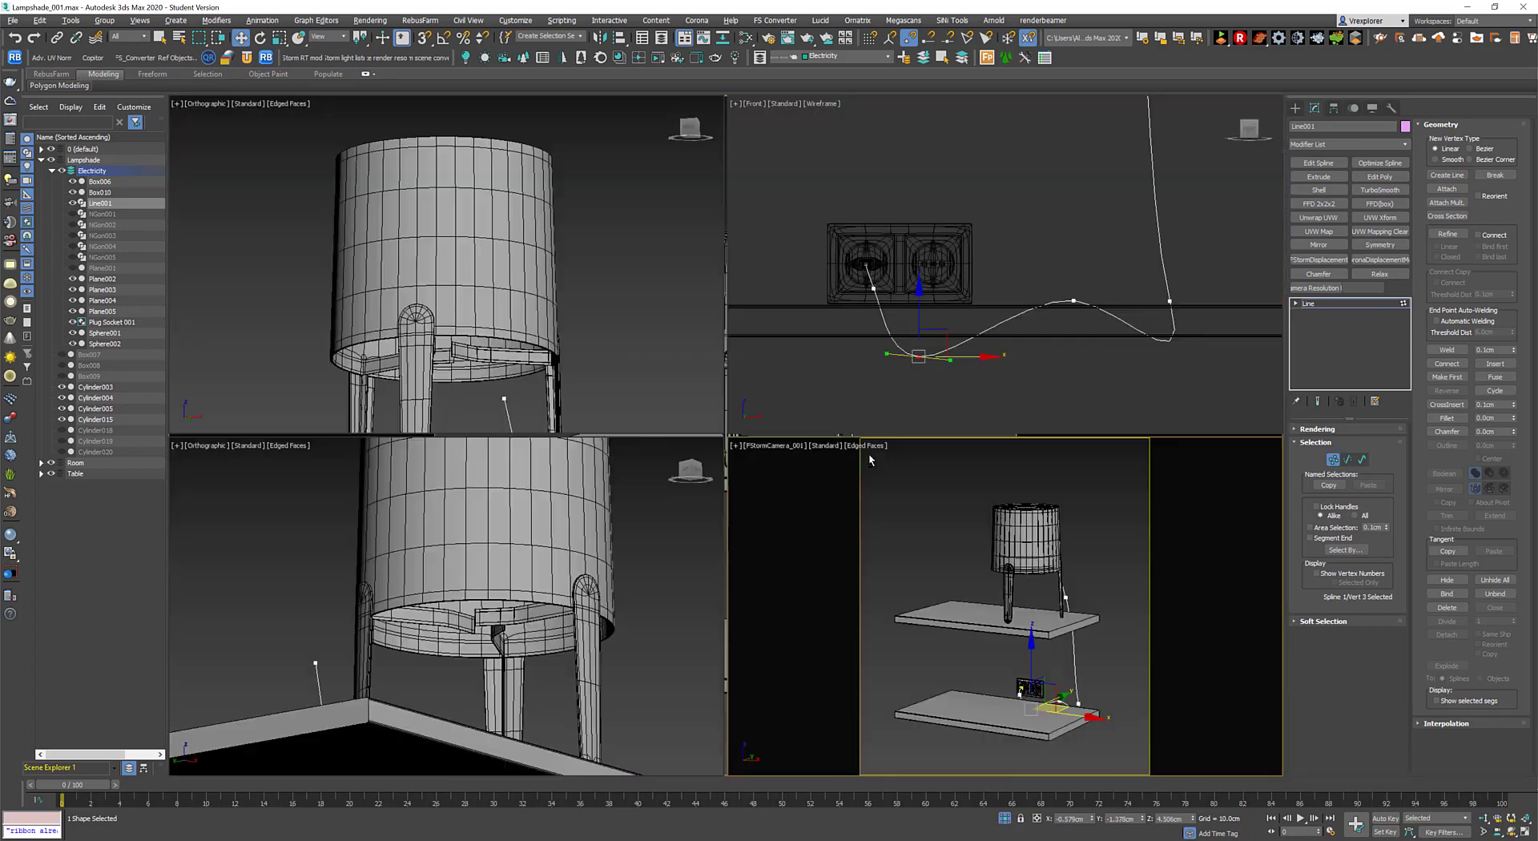
{"action": "key", "text": "alt+w"}
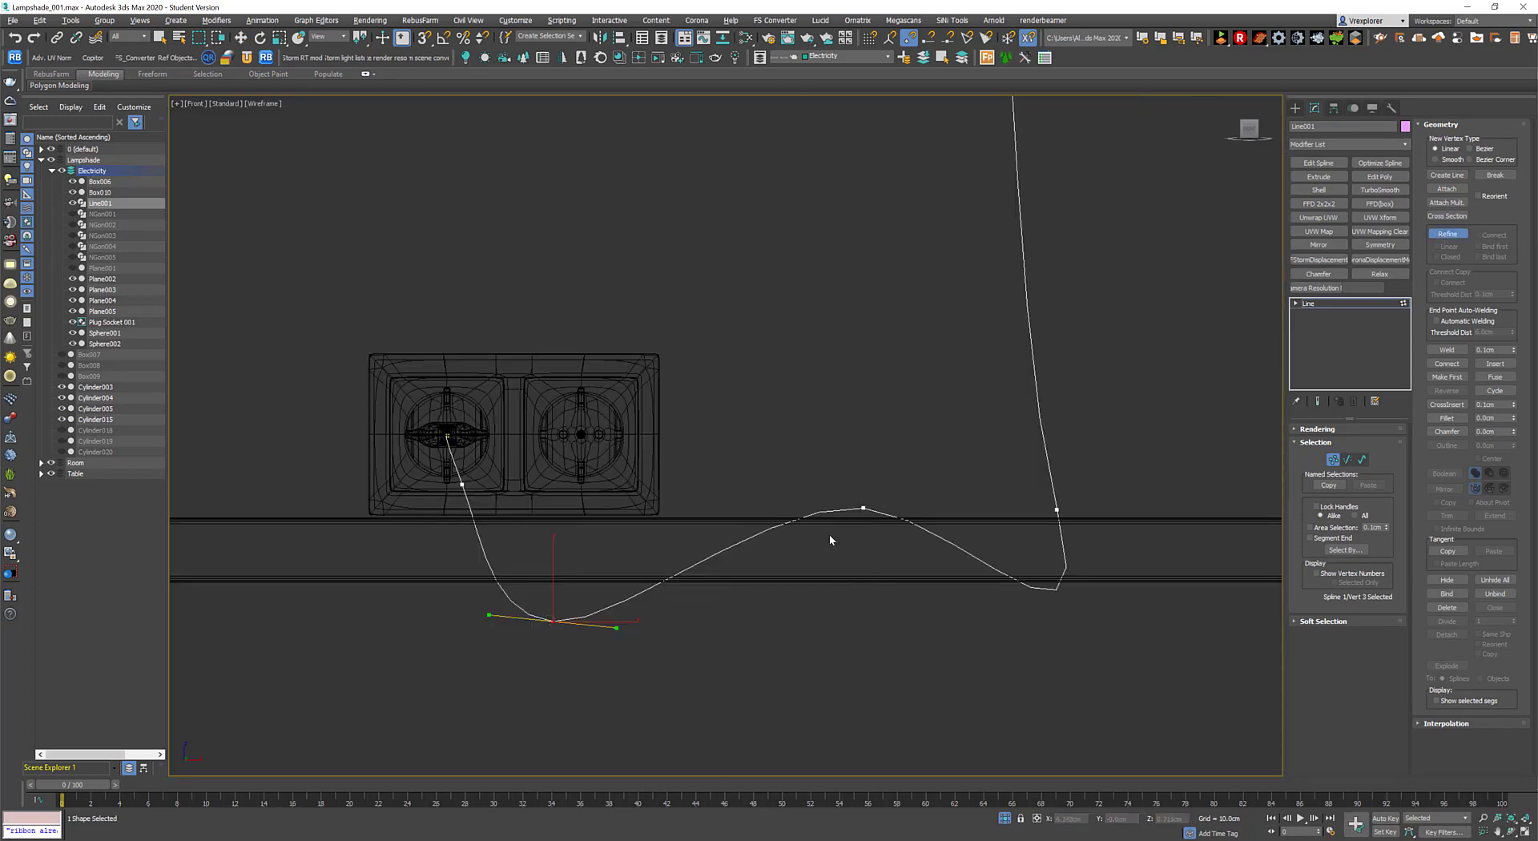
Shift the fourth and sixth cable points to smooth the curve toward the socket.
{"action": "left_click", "coordinate": [797, 520]}
{"action": "left_click_drag", "start_coordinate": [797, 519], "coordinate": [813, 575]}
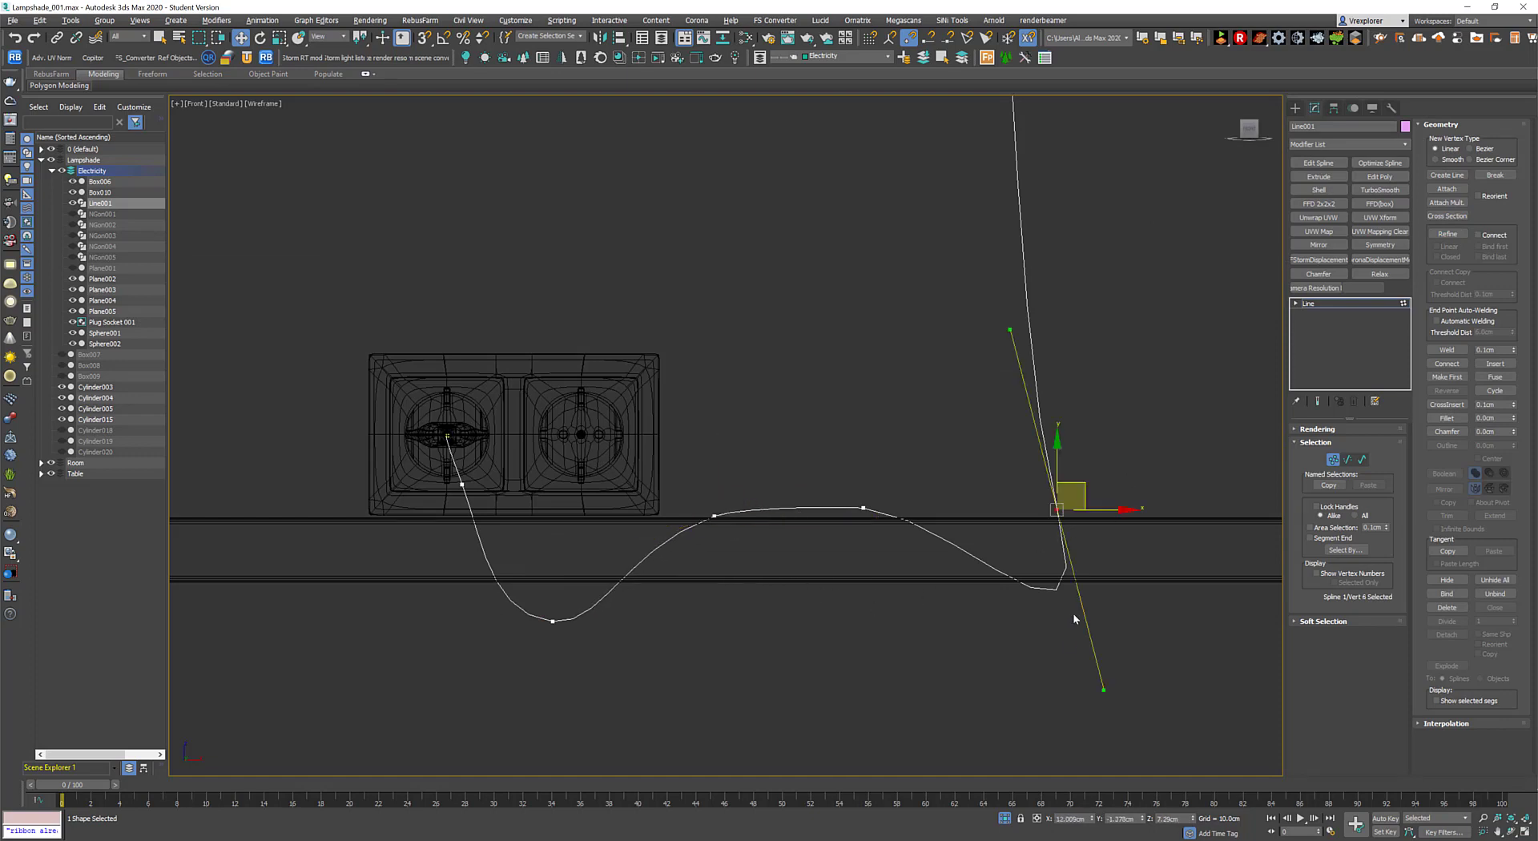
{"action": "left_click_drag", "start_coordinate": [1057, 510], "coordinate": [1041, 455]}
{"action": "right_click", "coordinate": [1069, 437]}
{"action": "left_click", "coordinate": [1098, 482]}
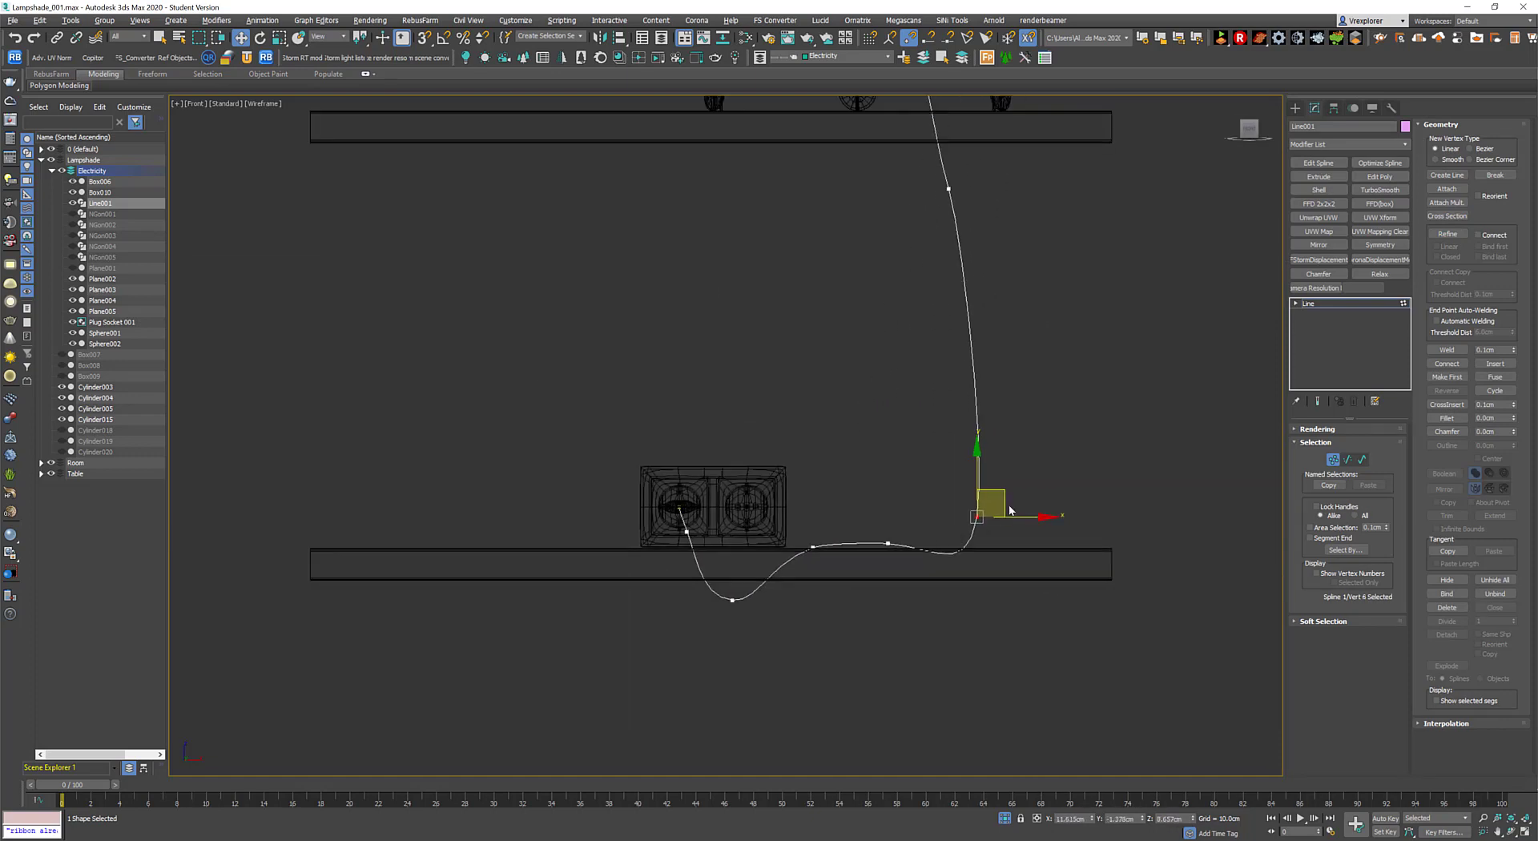
{"action": "scroll", "coordinate": [913, 580], "scroll_direction": "down", "scroll_amount": 3}
{"action": "left_click_drag", "start_coordinate": [1002, 504], "coordinate": [817, 504]}
Move the Interpolation rollout up in the Modify panel.
{"action": "left_click", "coordinate": [1323, 622]}
{"action": "left_click", "coordinate": [1323, 622]}
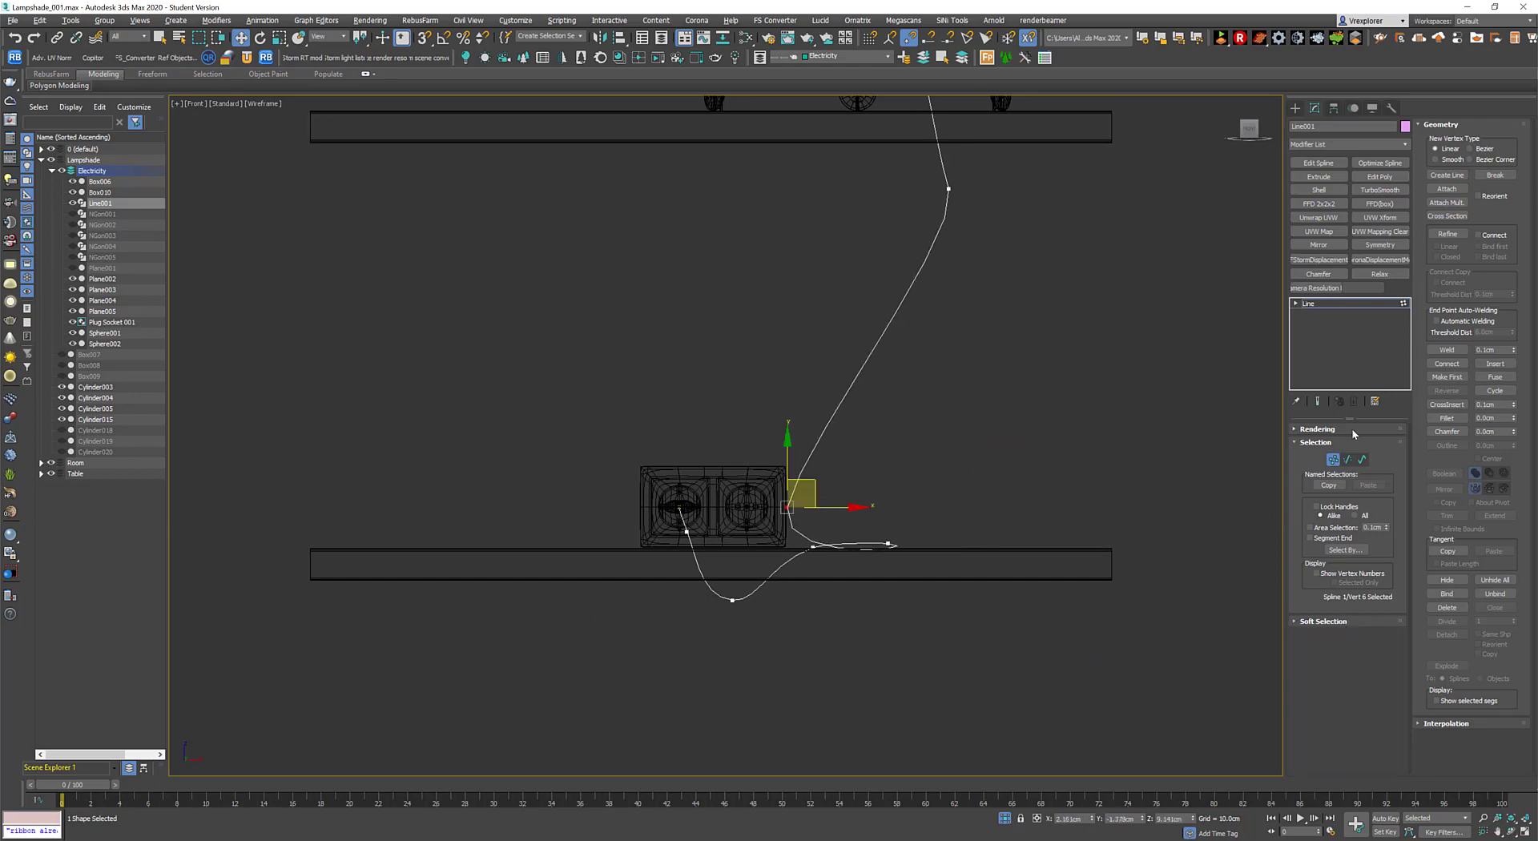
{"action": "left_click", "coordinate": [1324, 622]}
{"action": "left_click", "coordinate": [1324, 622]}
{"action": "left_click_drag", "start_coordinate": [1503, 730], "coordinate": [1355, 478]}
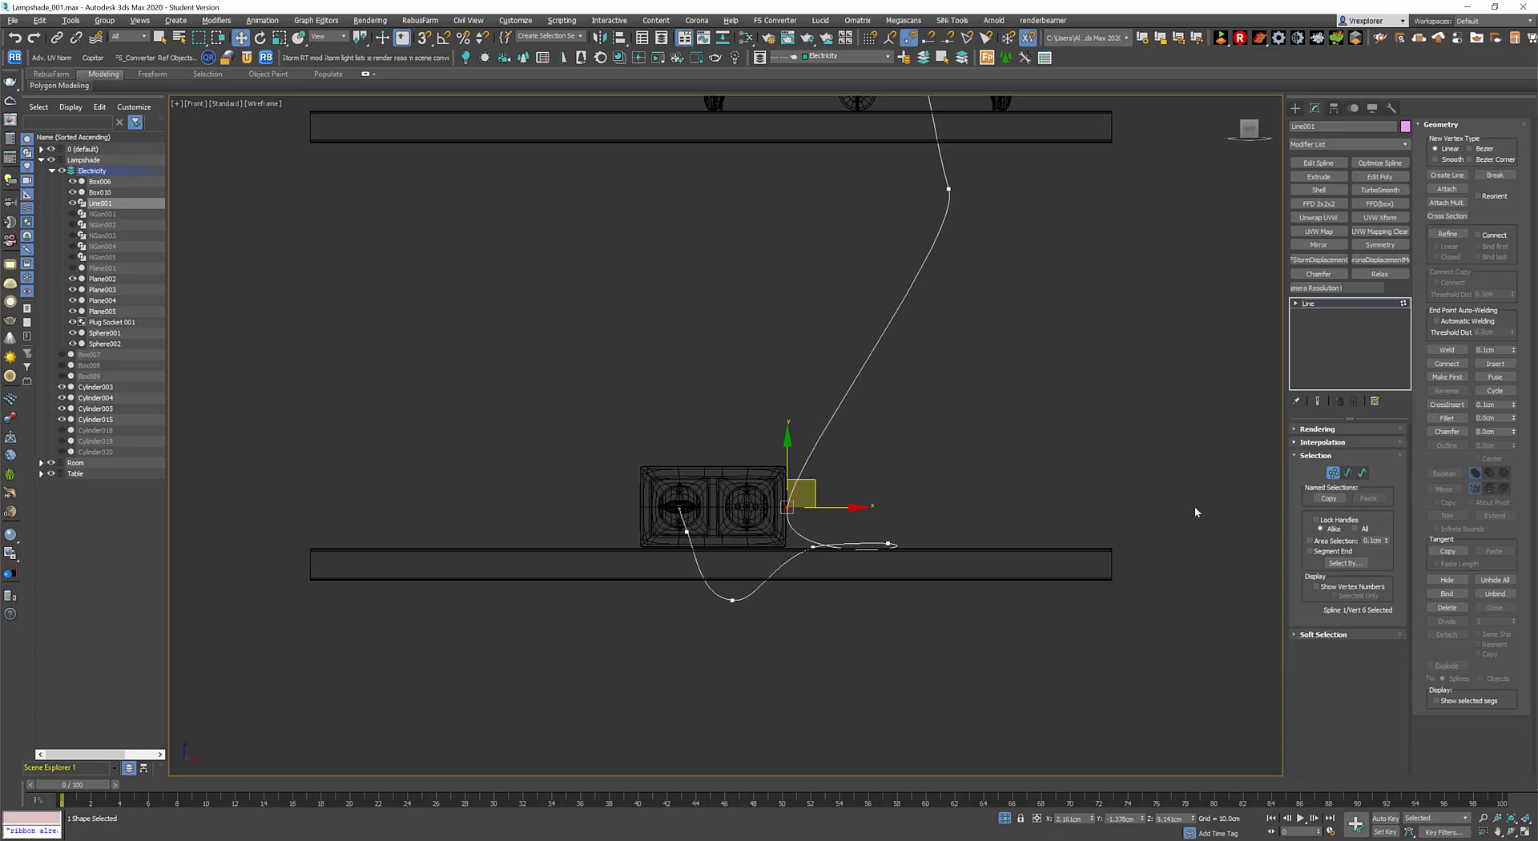
Make the new cable vertex and the upper-bend vertex Smooth, then adjust the upper bend.
{"action": "left_click", "coordinate": [945, 240]}
{"action": "middle_click_drag", "start_coordinate": [945, 241], "coordinate": [936, 457]}
{"action": "right_click", "coordinate": [981, 360]}
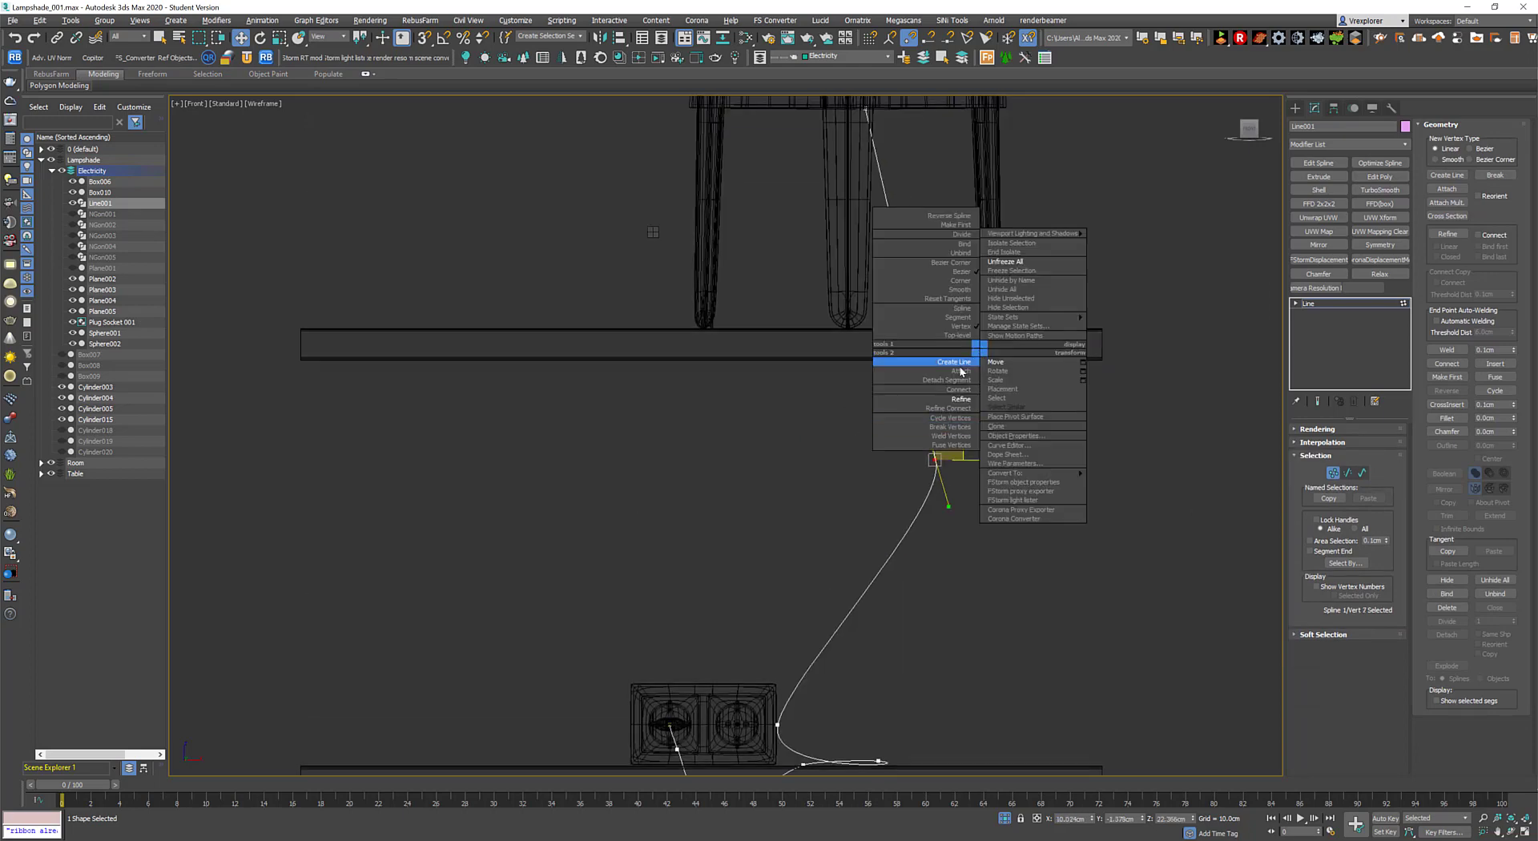
{"action": "left_click", "coordinate": [921, 291]}
{"action": "left_click", "coordinate": [907, 271]}
{"action": "right_click", "coordinate": [1103, 377]}
{"action": "left_click", "coordinate": [1050, 369]}
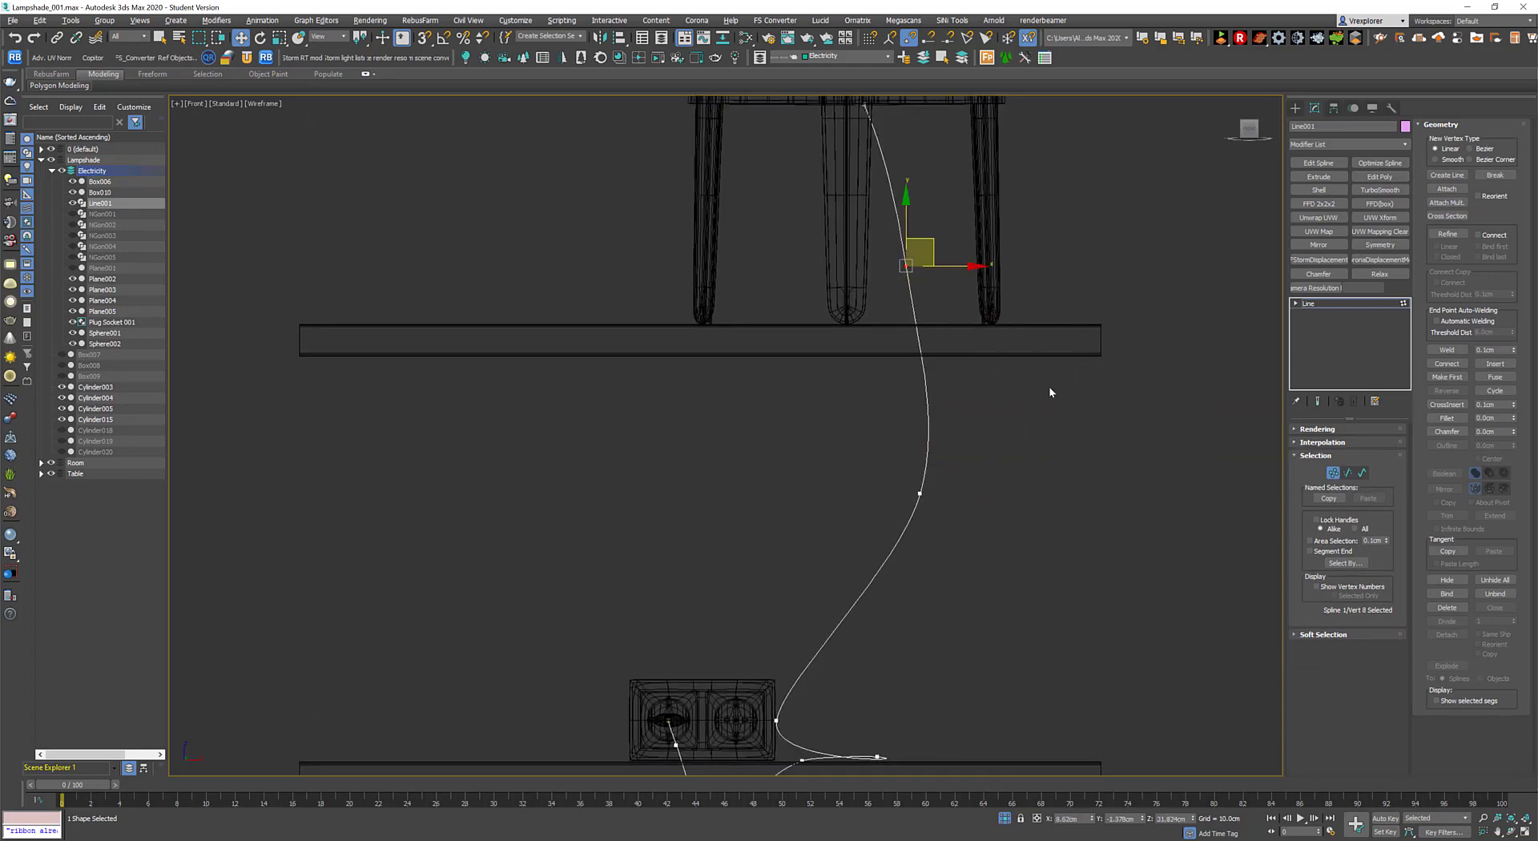
{"action": "mouse_move", "coordinate": [1050, 387]}
{"action": "middle_mouse_down"}
{"action": "mouse_move", "coordinate": [829, 646]}
{"action": "mouse_move", "coordinate": [833, 547]}
{"action": "middle_mouse_up"}
{"action": "left_click", "coordinate": [830, 651]}
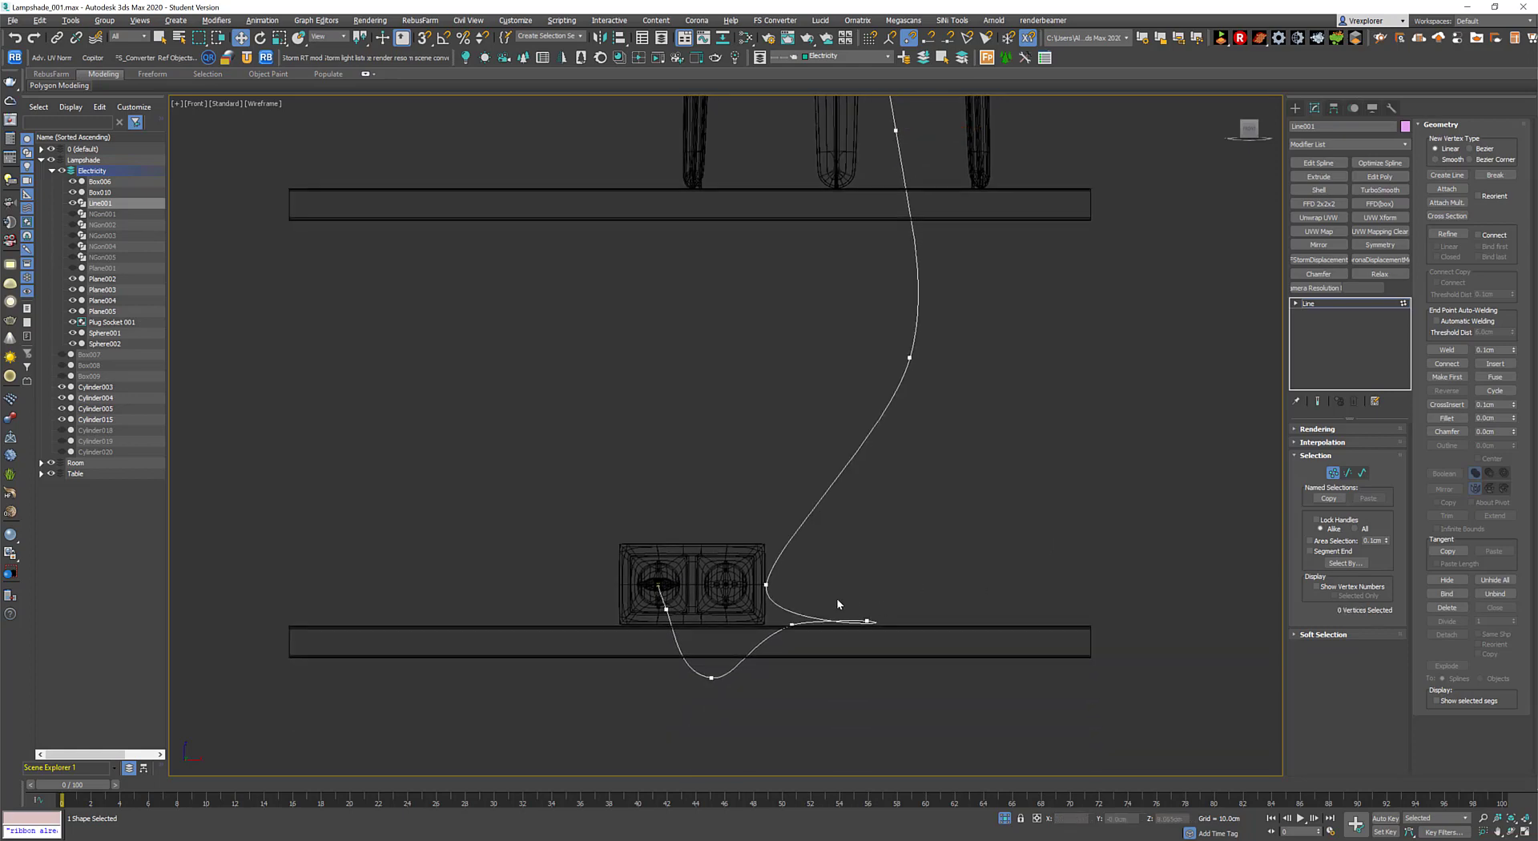
Pull a vertex down and insert new points to run the cable flat across the shelf.
{"action": "left_click_drag", "start_coordinate": [792, 567], "coordinate": [760, 595]}
{"action": "right_click", "coordinate": [841, 635]}
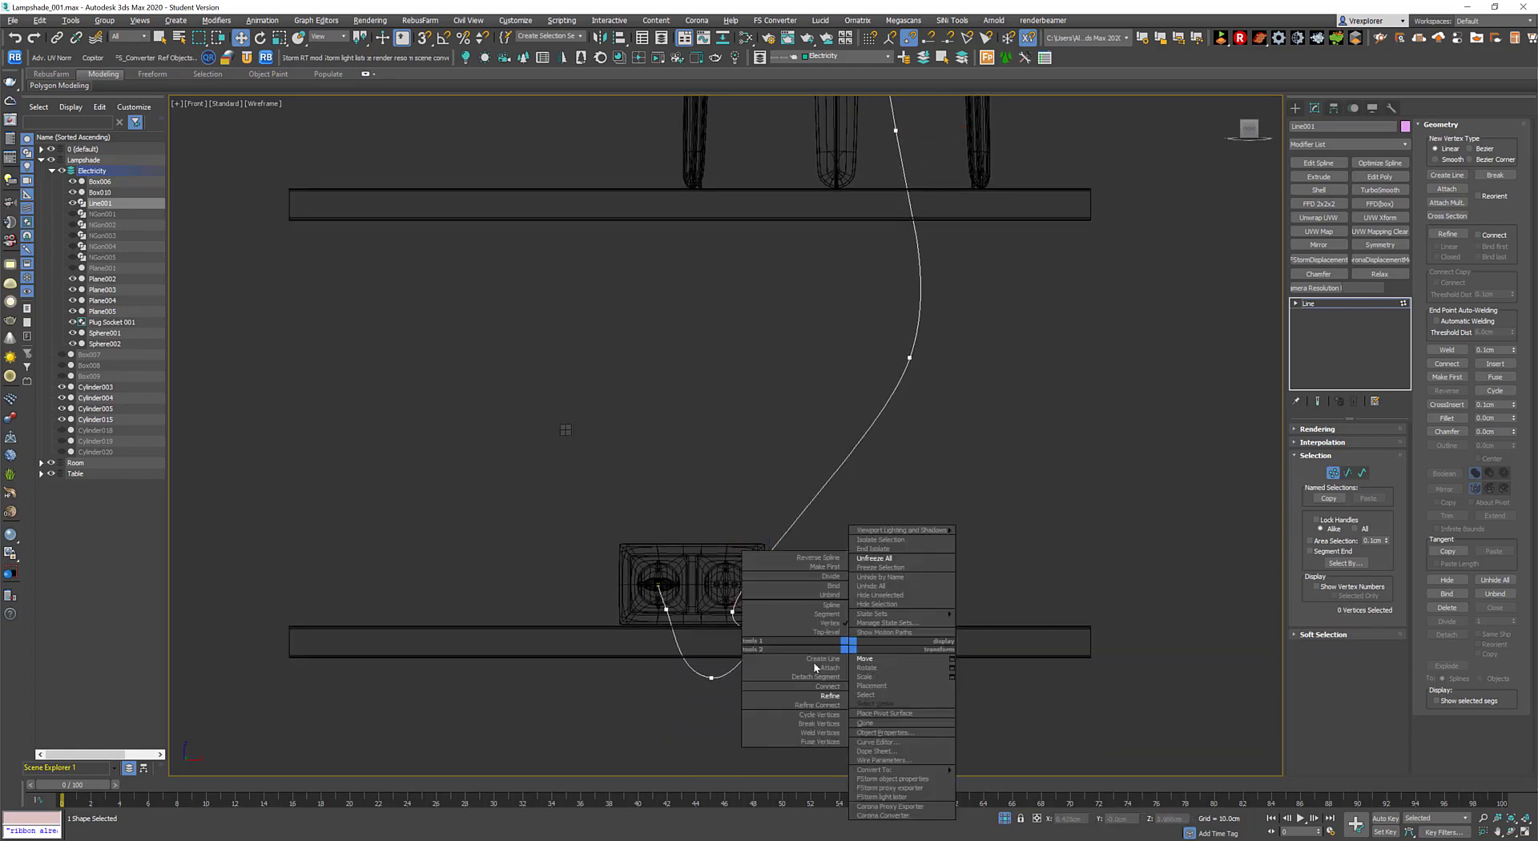
{"action": "left_click", "coordinate": [805, 634]}
{"action": "right_click", "coordinate": [882, 517]}
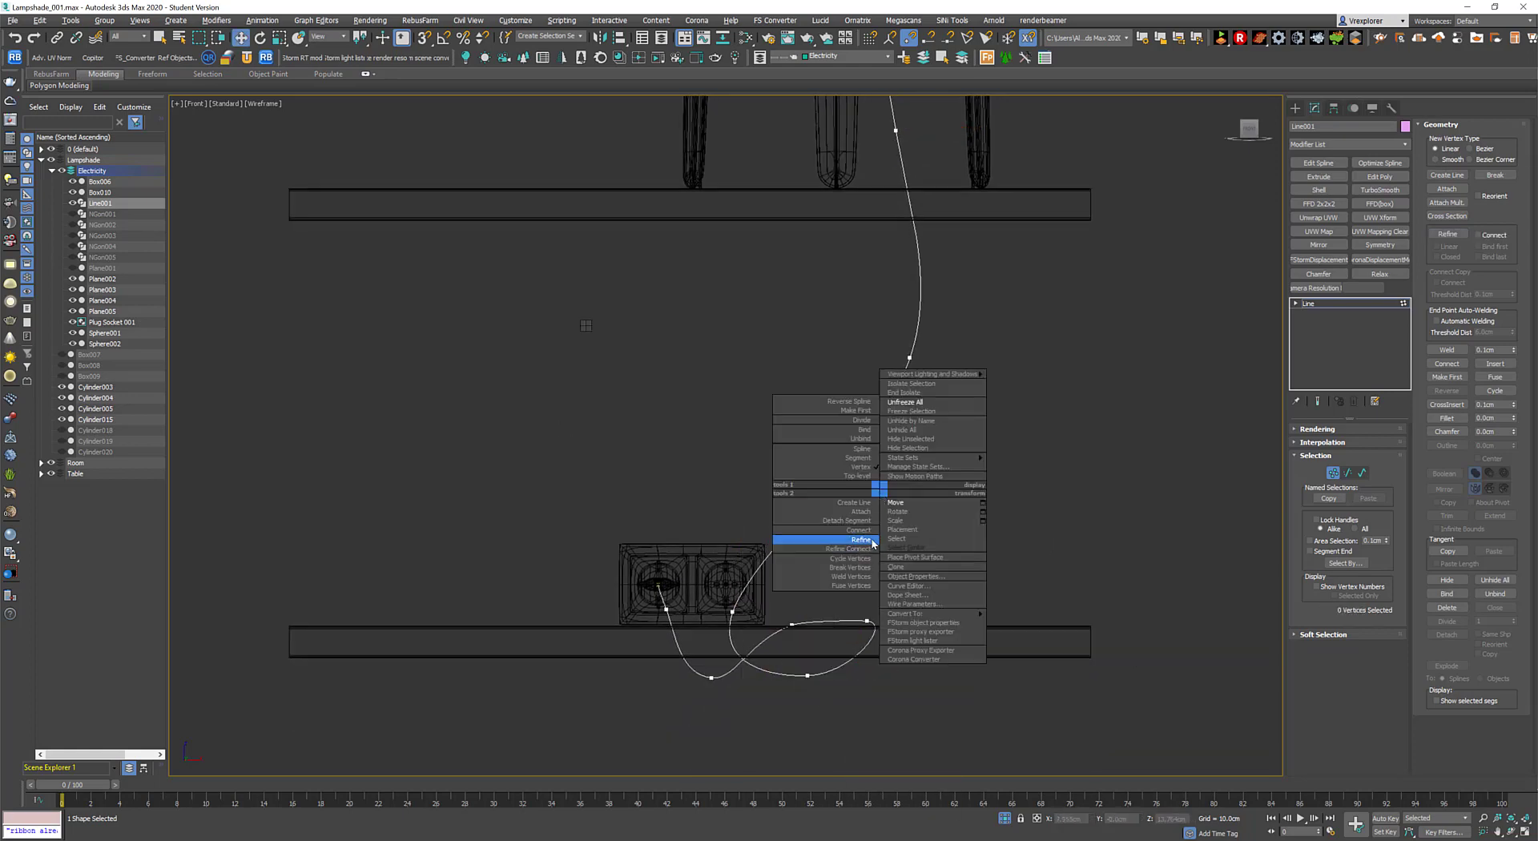
{"action": "left_click", "coordinate": [838, 535]}
{"action": "left_click_drag", "start_coordinate": [838, 527], "coordinate": [887, 605]}
Bulge the cable into a loop lying on the shelf top.
{"action": "mouse_move", "coordinate": [887, 605]}
{"action": "middle_mouse_down", "text": "alt"}
{"action": "mouse_move", "coordinate": [790, 468]}
{"action": "mouse_move", "coordinate": [871, 582]}
{"action": "middle_mouse_up", "text": "alt"}
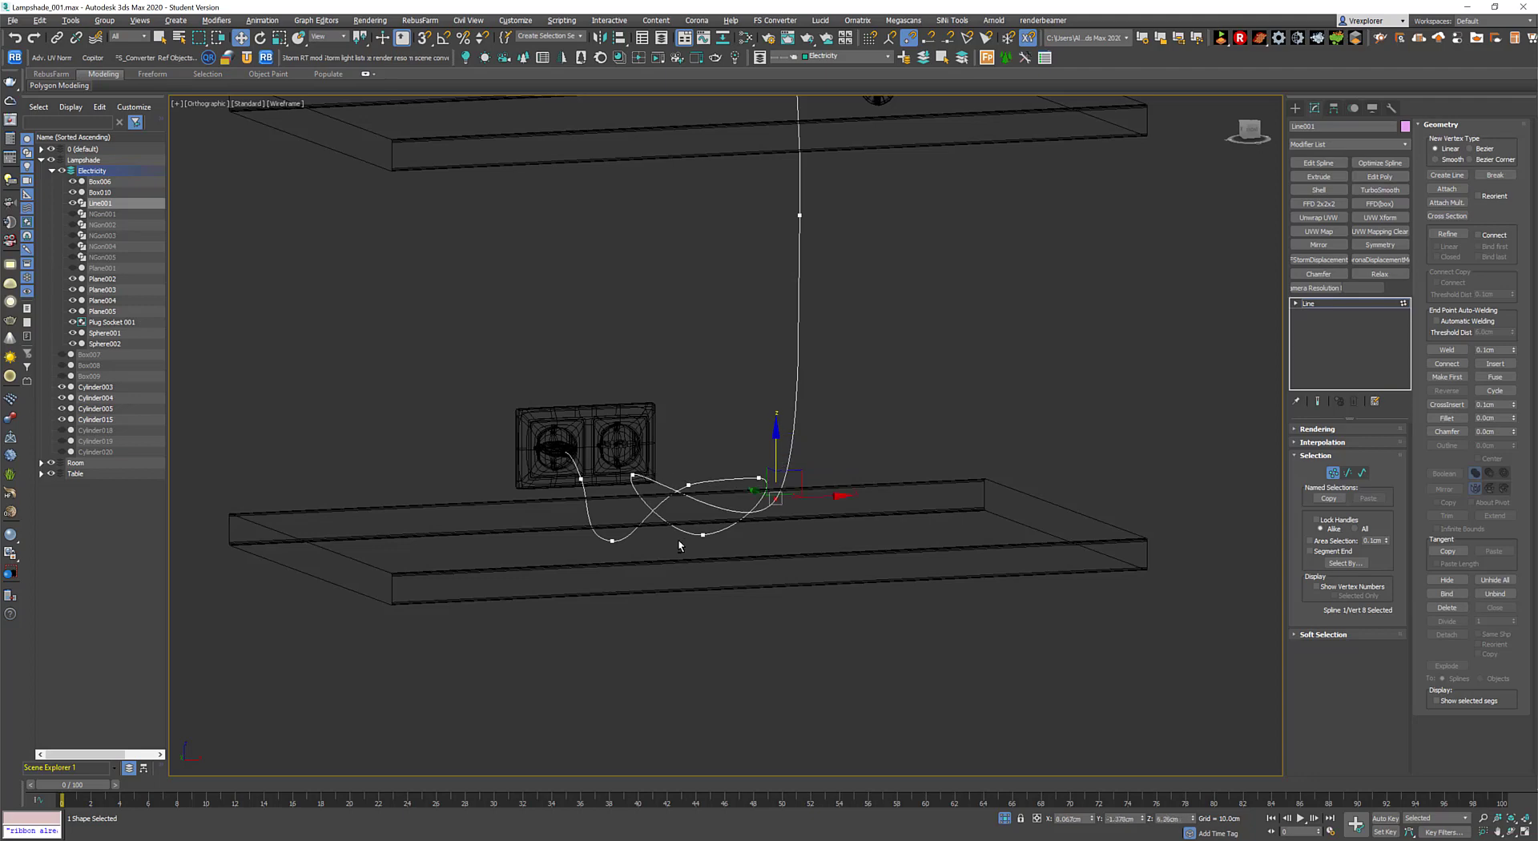
{"action": "middle_click_drag", "start_coordinate": [678, 539], "coordinate": [710, 505], "text": "alt"}
{"action": "key", "text": "f"}
{"action": "mouse_move", "coordinate": [1038, 628]}
{"action": "middle_mouse_down"}
{"action": "mouse_move", "coordinate": [1049, 559]}
{"action": "mouse_move", "coordinate": [956, 511]}
{"action": "mouse_move", "coordinate": [984, 518]}
{"action": "middle_mouse_up"}
{"action": "left_click_drag", "start_coordinate": [735, 656], "coordinate": [755, 584]}
{"action": "mouse_move", "coordinate": [756, 584]}
{"action": "middle_mouse_down", "text": "alt"}
{"action": "mouse_move", "coordinate": [742, 628]}
{"action": "mouse_move", "coordinate": [749, 609]}
{"action": "middle_mouse_up", "text": "alt"}
{"action": "left_click_drag", "start_coordinate": [749, 609], "coordinate": [794, 577]}
{"action": "left_click", "coordinate": [818, 486]}
{"action": "mouse_move", "coordinate": [819, 485]}
{"action": "middle_mouse_down", "text": "alt"}
{"action": "mouse_move", "coordinate": [864, 556]}
{"action": "mouse_move", "coordinate": [793, 573]}
{"action": "mouse_move", "coordinate": [782, 560]}
{"action": "mouse_move", "coordinate": [783, 577]}
{"action": "middle_mouse_up", "text": "alt"}
Reposition the loop's vertices near the socket end to reshape the loop.
{"action": "key", "text": "F3"}
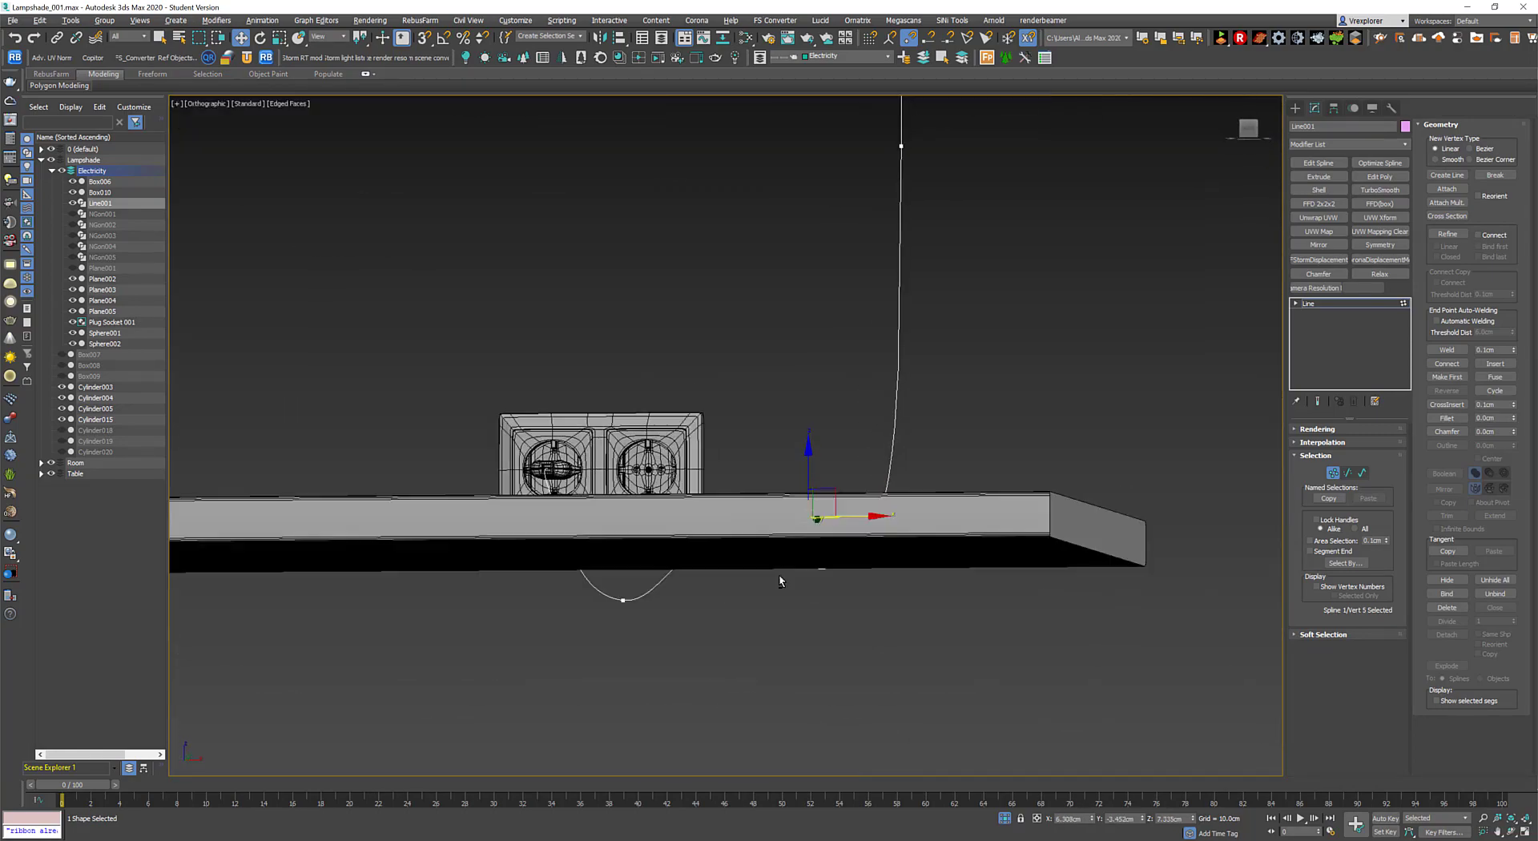
{"action": "left_click", "coordinate": [689, 517]}
{"action": "scroll", "coordinate": [638, 497], "scroll_direction": "up", "scroll_amount": 3}
{"action": "middle_click_drag", "start_coordinate": [637, 515], "coordinate": [613, 367]}
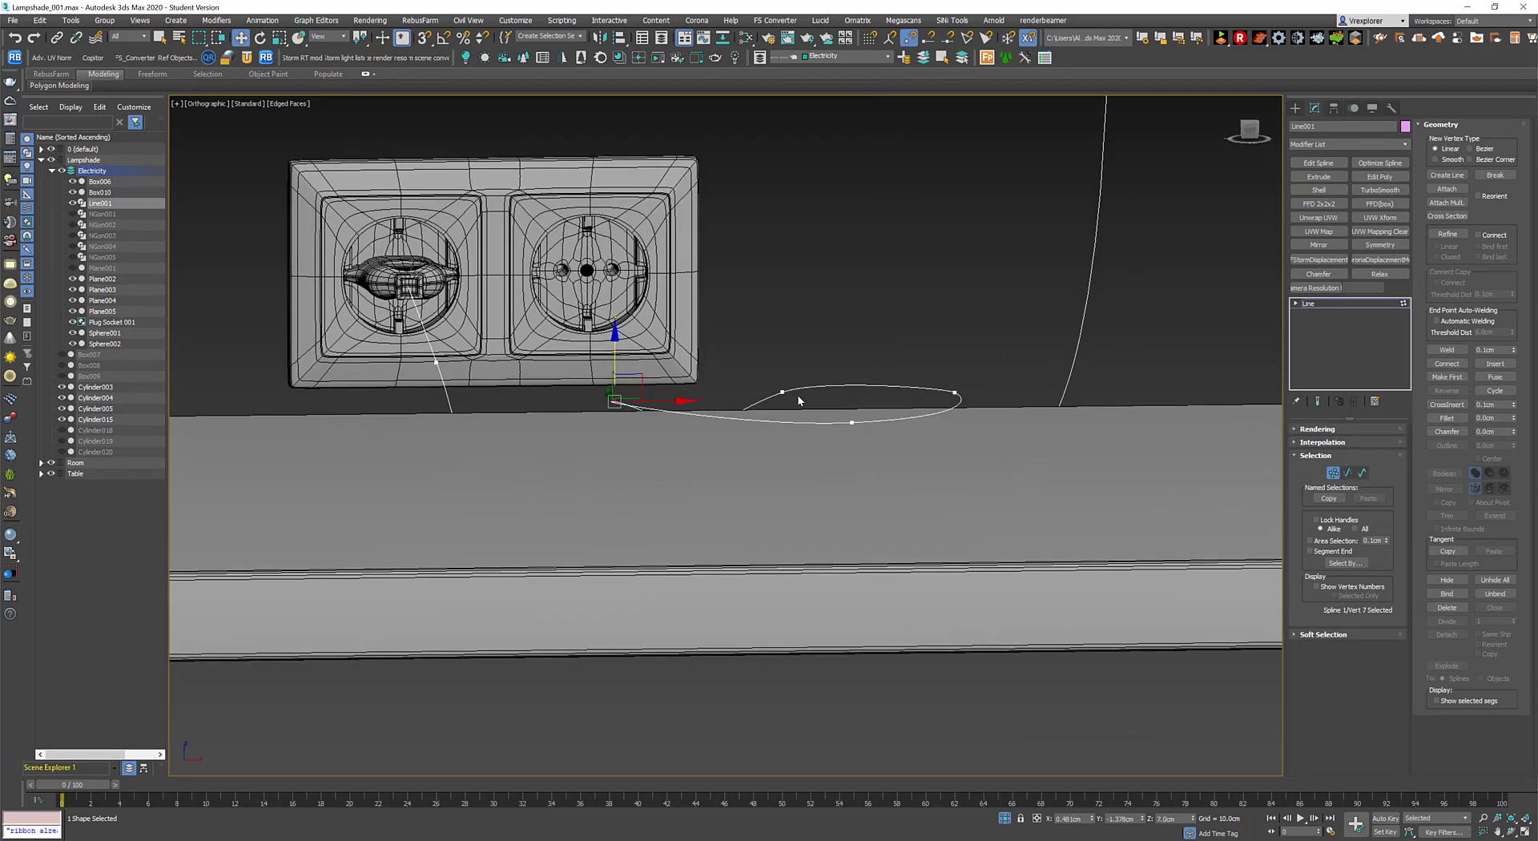
{"action": "left_click", "coordinate": [783, 390]}
{"action": "key", "text": "f"}
{"action": "scroll", "coordinate": [751, 513], "scroll_direction": "down", "scroll_amount": 3}
{"action": "key", "text": "F3"}
{"action": "scroll", "coordinate": [745, 430], "scroll_direction": "up", "scroll_amount": 3}
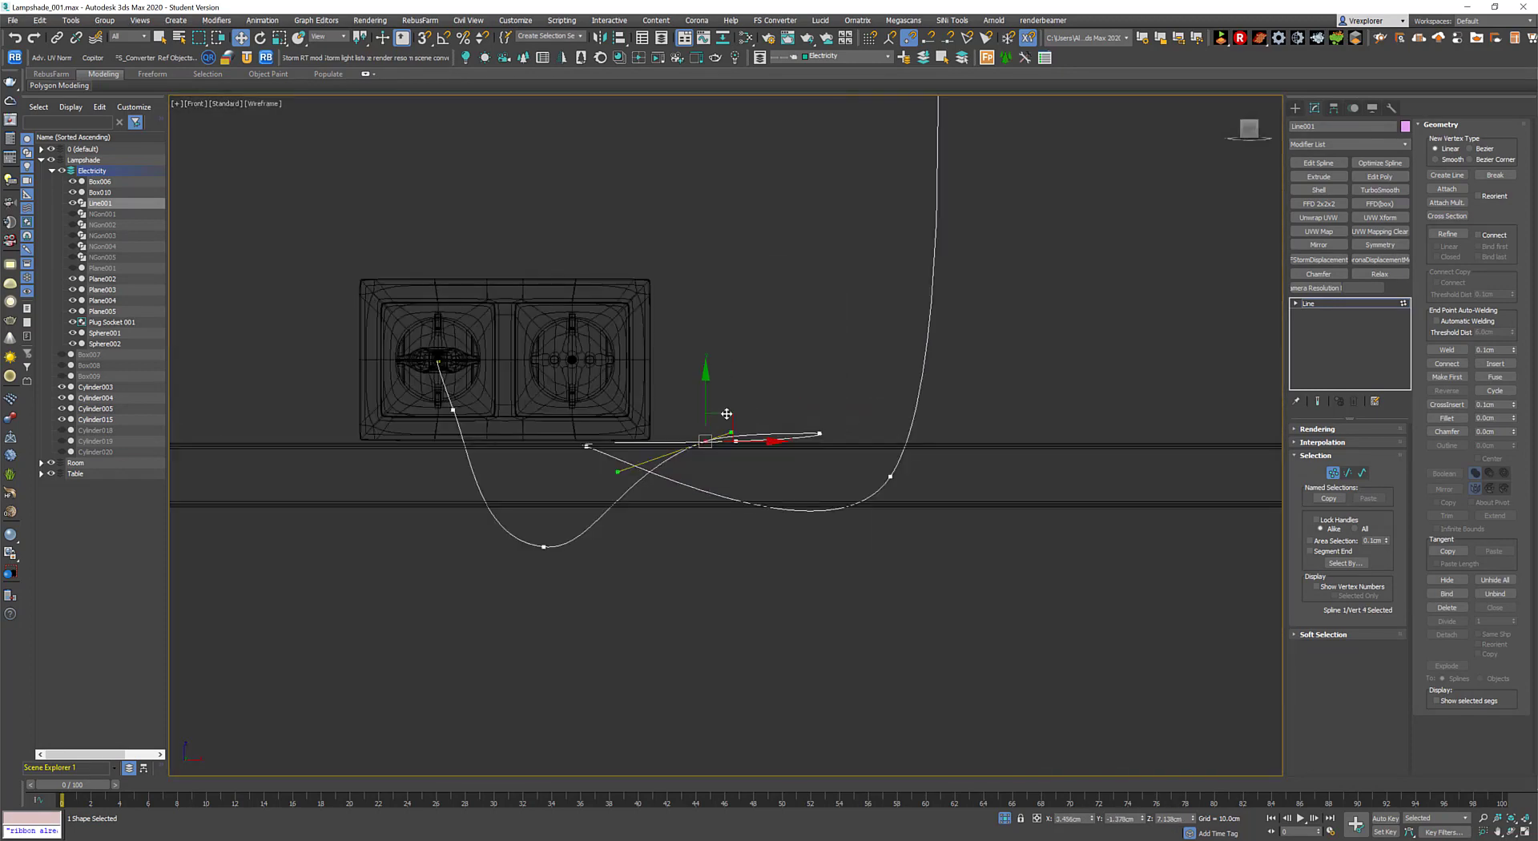
{"action": "left_click_drag", "start_coordinate": [719, 442], "coordinate": [704, 477]}
Widen the loop on the shelf, leave vertex editing, and open the Splines shape list.
{"action": "left_click", "coordinate": [819, 436]}
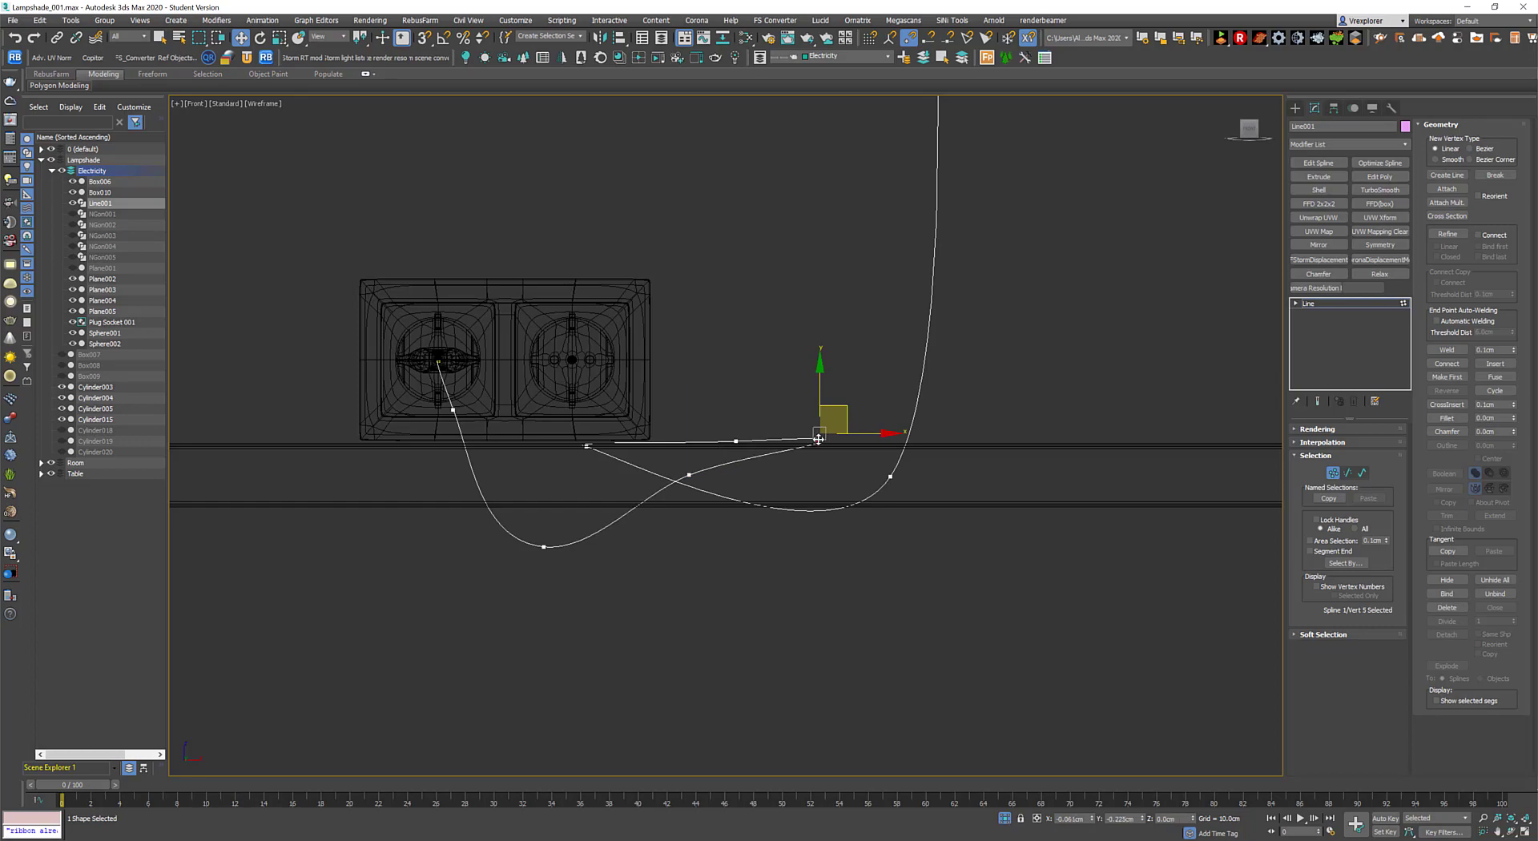
{"action": "middle_click_drag", "start_coordinate": [785, 495], "coordinate": [641, 448], "text": "alt"}
{"action": "left_click_drag", "start_coordinate": [618, 480], "coordinate": [616, 457]}
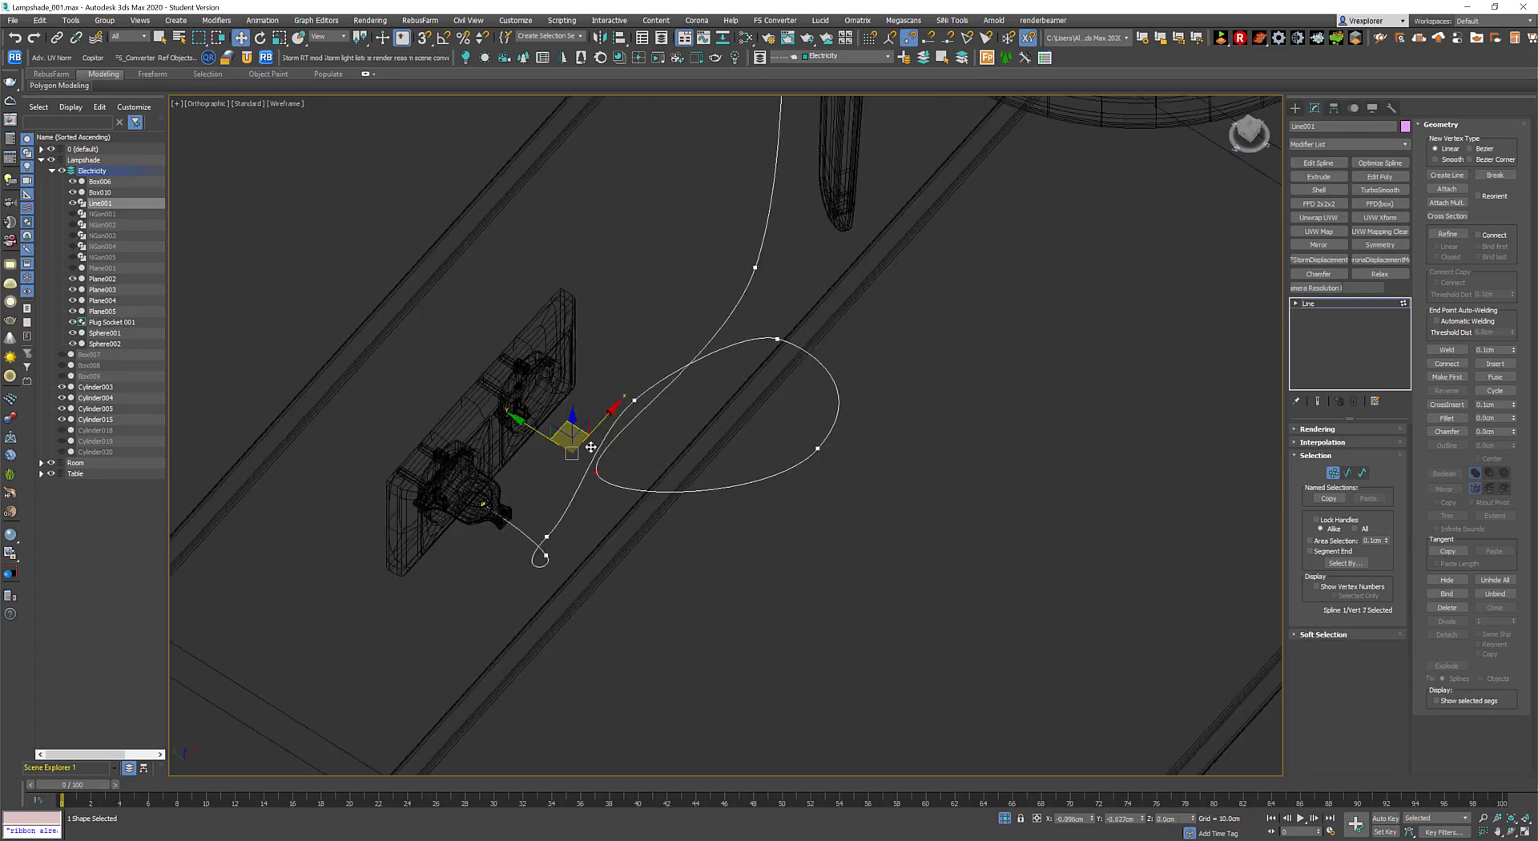
{"action": "middle_click_drag", "start_coordinate": [616, 456], "coordinate": [819, 474], "text": "alt"}
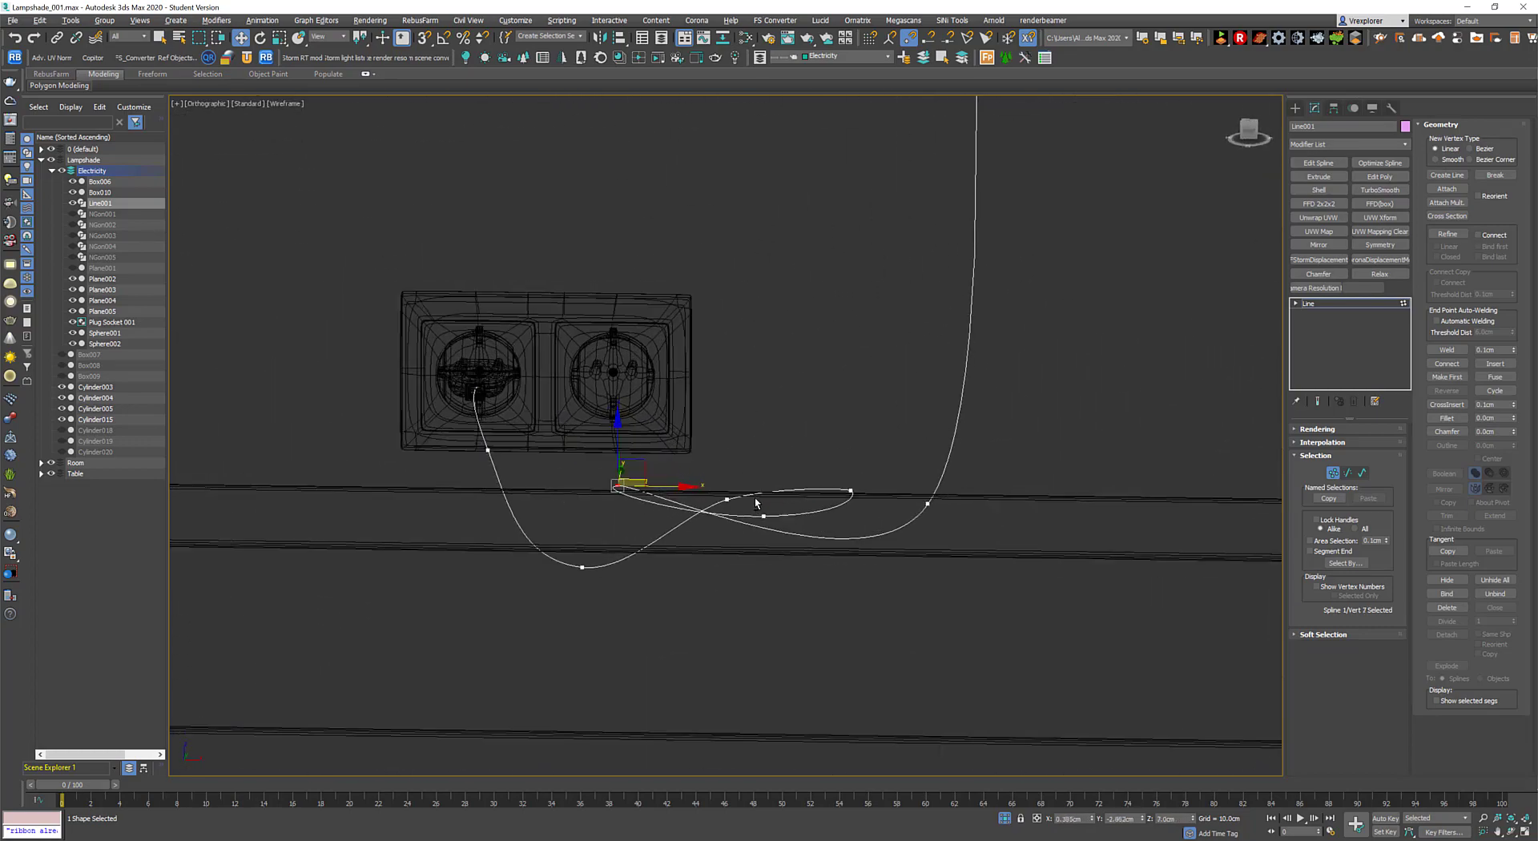
{"action": "key", "text": "shift+z"}
{"action": "scroll", "coordinate": [762, 543], "scroll_direction": "up", "scroll_amount": 3}
{"action": "scroll", "coordinate": [1254, 487], "scroll_direction": "down", "scroll_amount": 3}
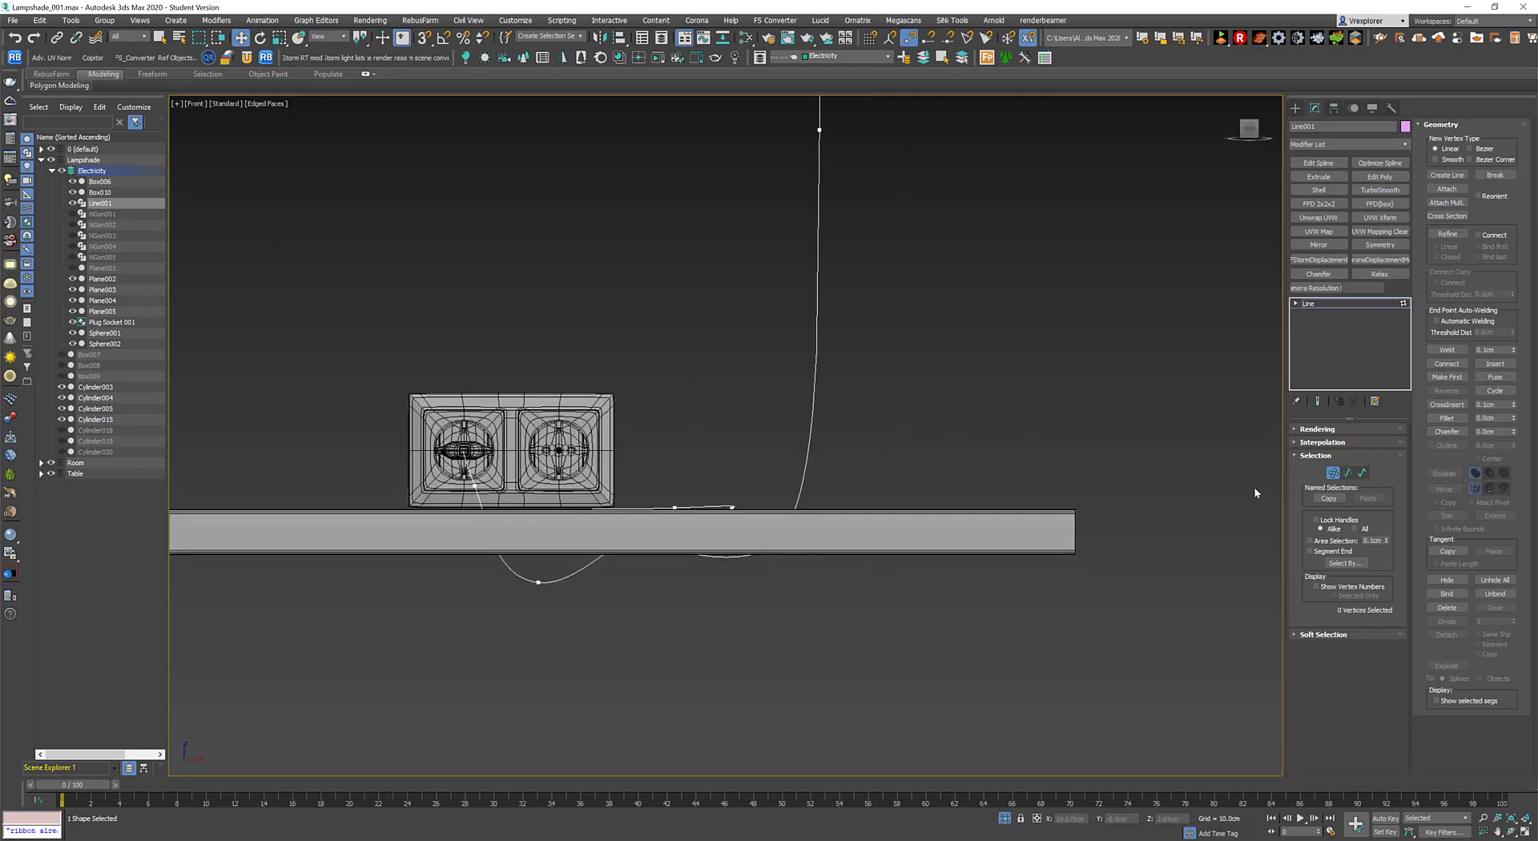
{"action": "left_click", "coordinate": [1308, 303]}
{"action": "left_click", "coordinate": [1296, 107]}
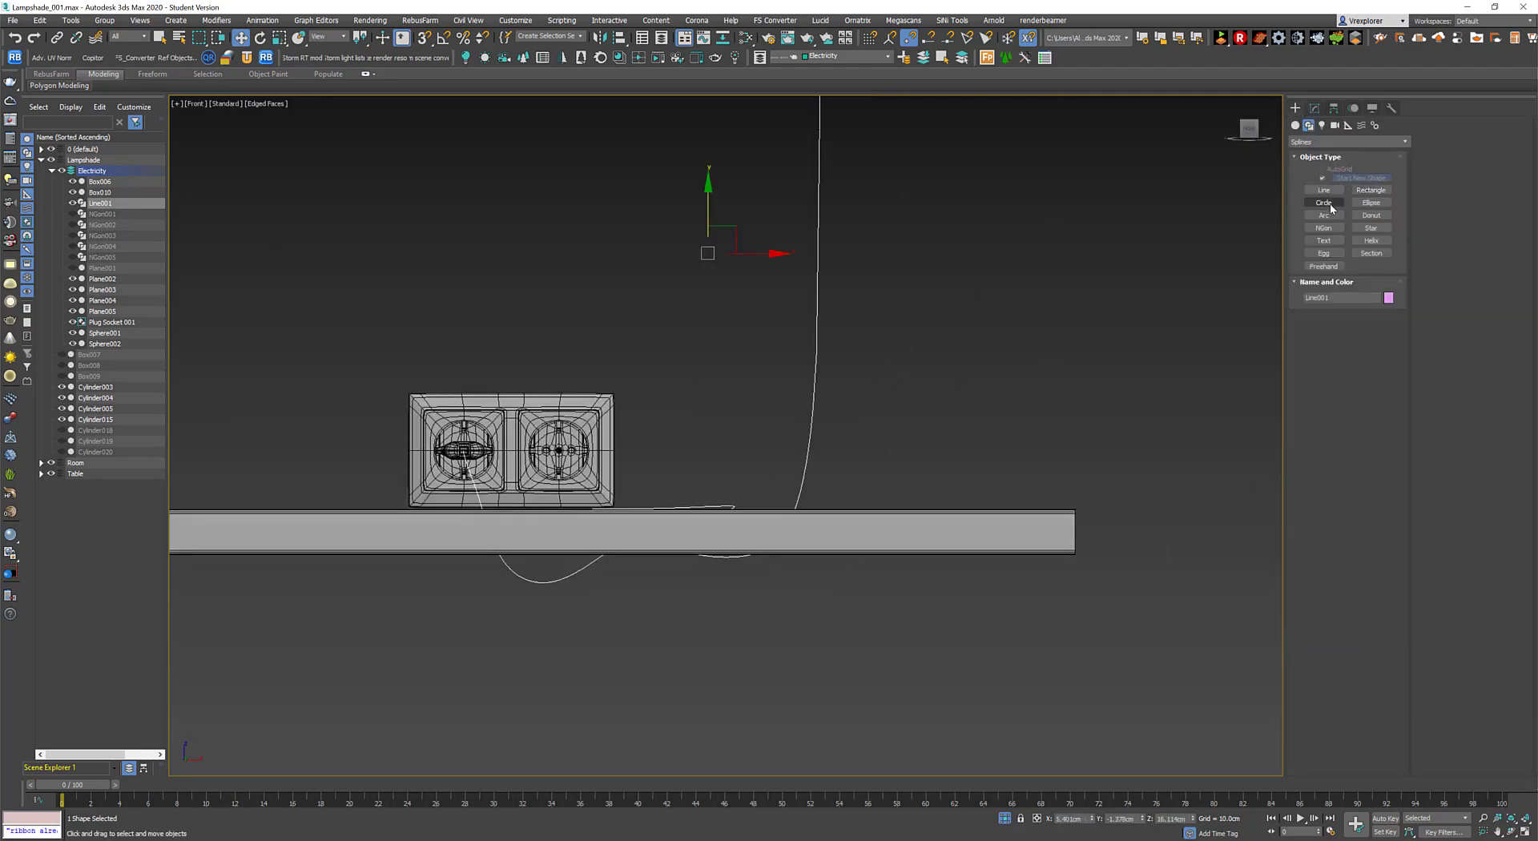
Draw a small rectangle right of the shelf and convert it to an editable spline.
{"action": "left_click", "coordinate": [1371, 189]}
{"action": "middle_click_drag", "start_coordinate": [1179, 503], "coordinate": [1087, 503]}
{"action": "left_click_drag", "start_coordinate": [1044, 465], "coordinate": [1078, 482]}
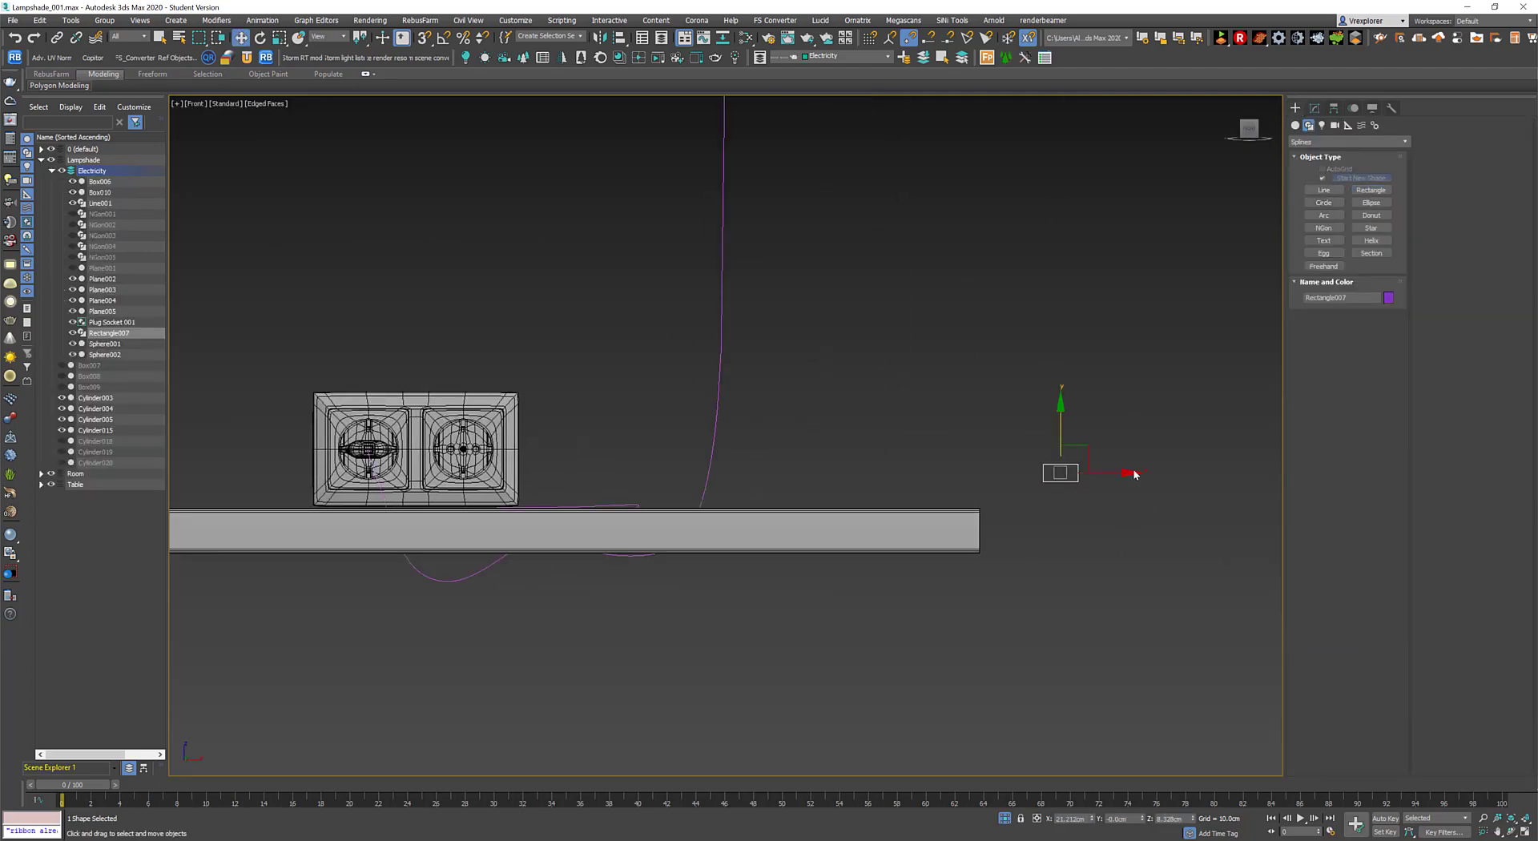
{"action": "right_click", "coordinate": [1135, 474]}
{"action": "right_click", "coordinate": [1132, 509]}
{"action": "left_click", "coordinate": [1174, 626]}
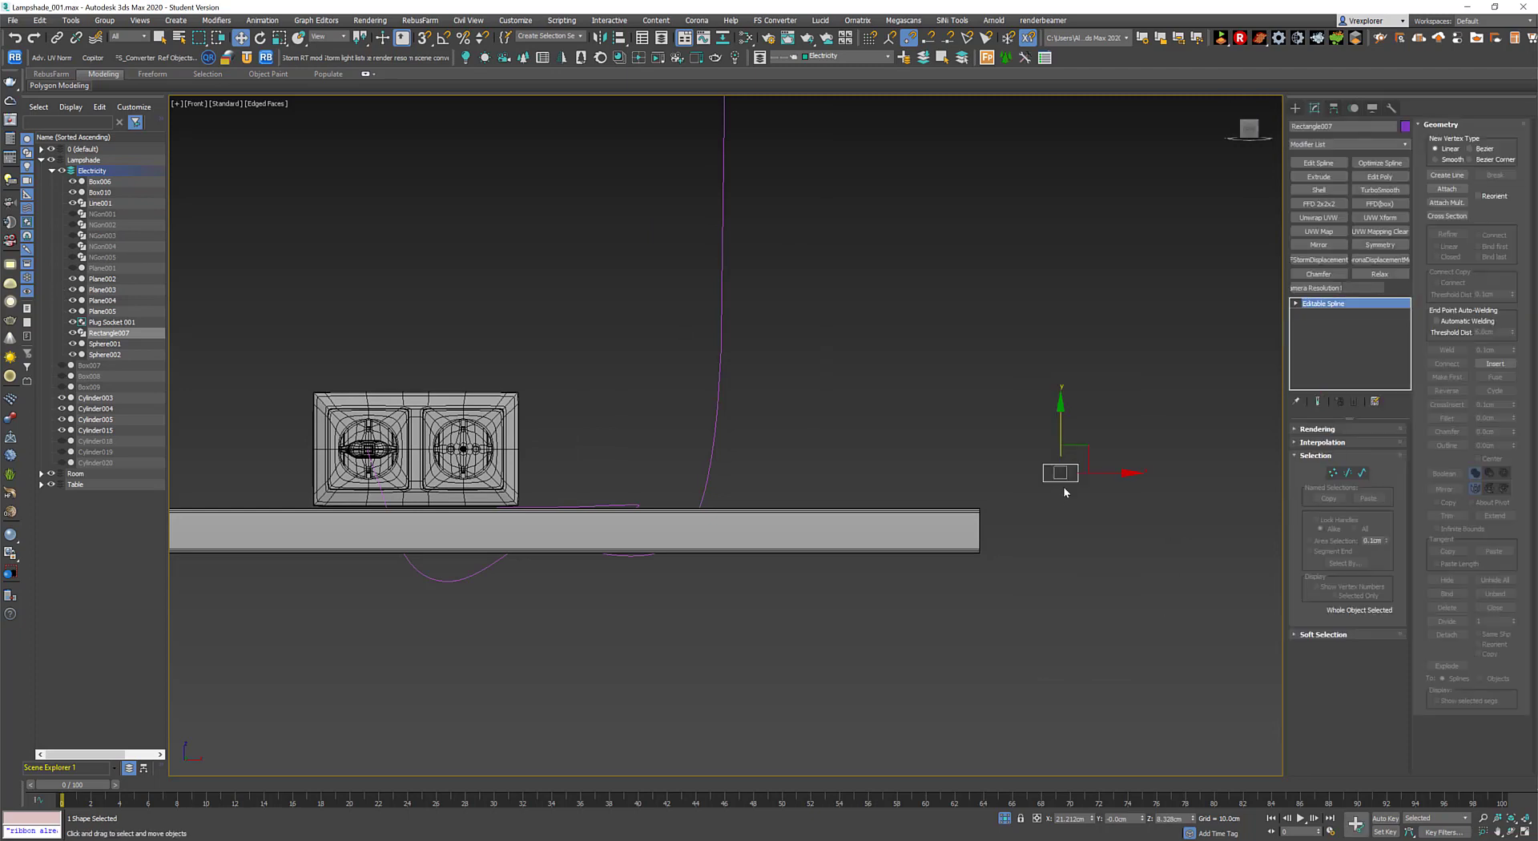
Fillet the rectangle's four corner vertices and divide its long top and bottom segments.
{"action": "scroll", "coordinate": [1064, 487], "scroll_direction": "up", "scroll_amount": 2}
{"action": "scroll", "coordinate": [1023, 513], "scroll_direction": "up", "scroll_amount": 3}
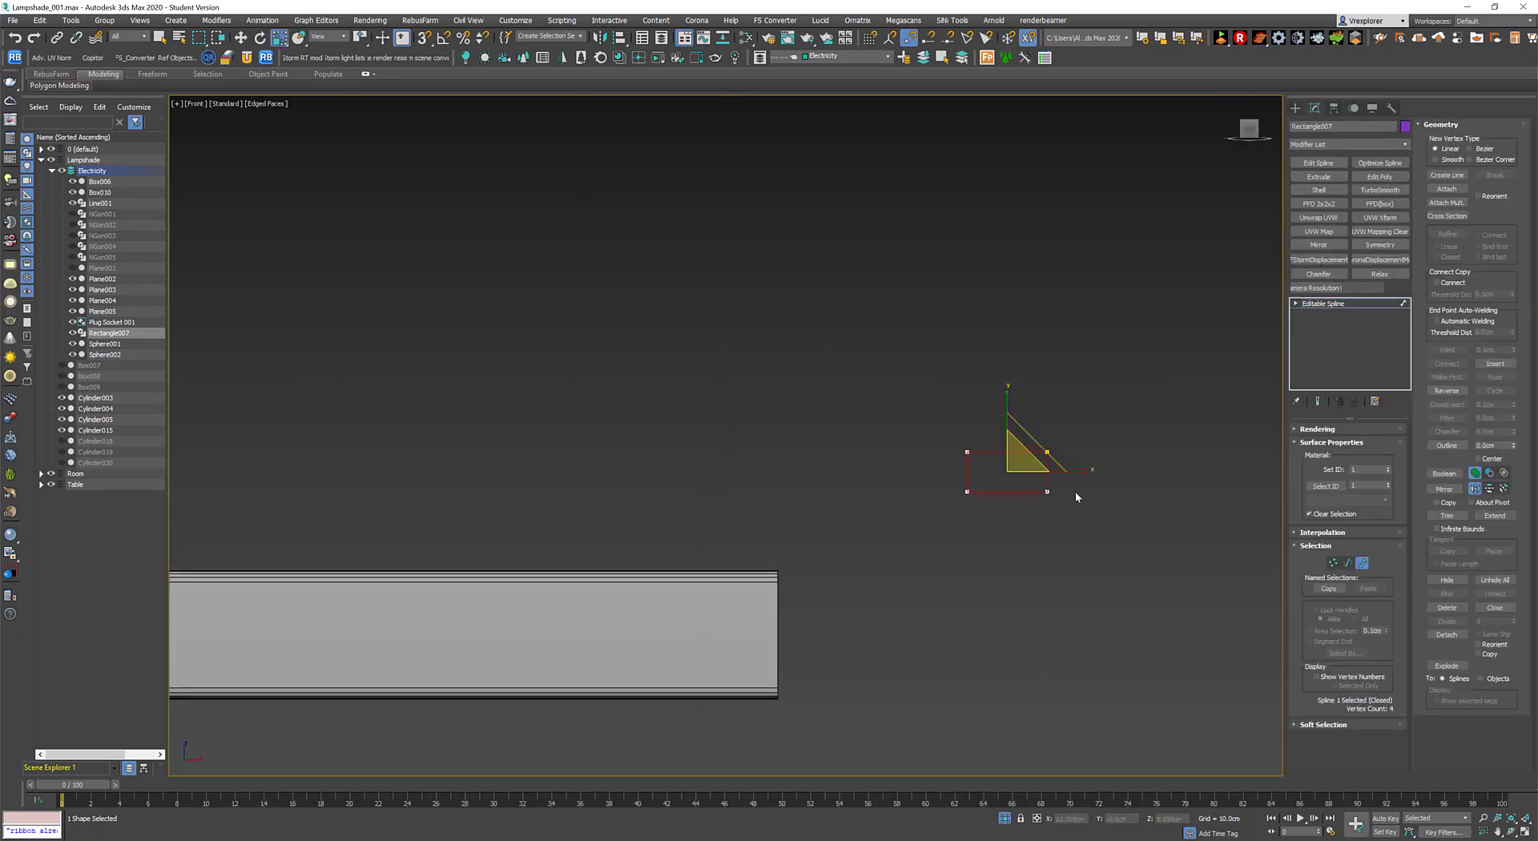
{"action": "scroll", "coordinate": [1075, 492], "scroll_direction": "up", "scroll_amount": 3}
{"action": "key", "text": "1"}
{"action": "key", "text": "ctrl+a"}
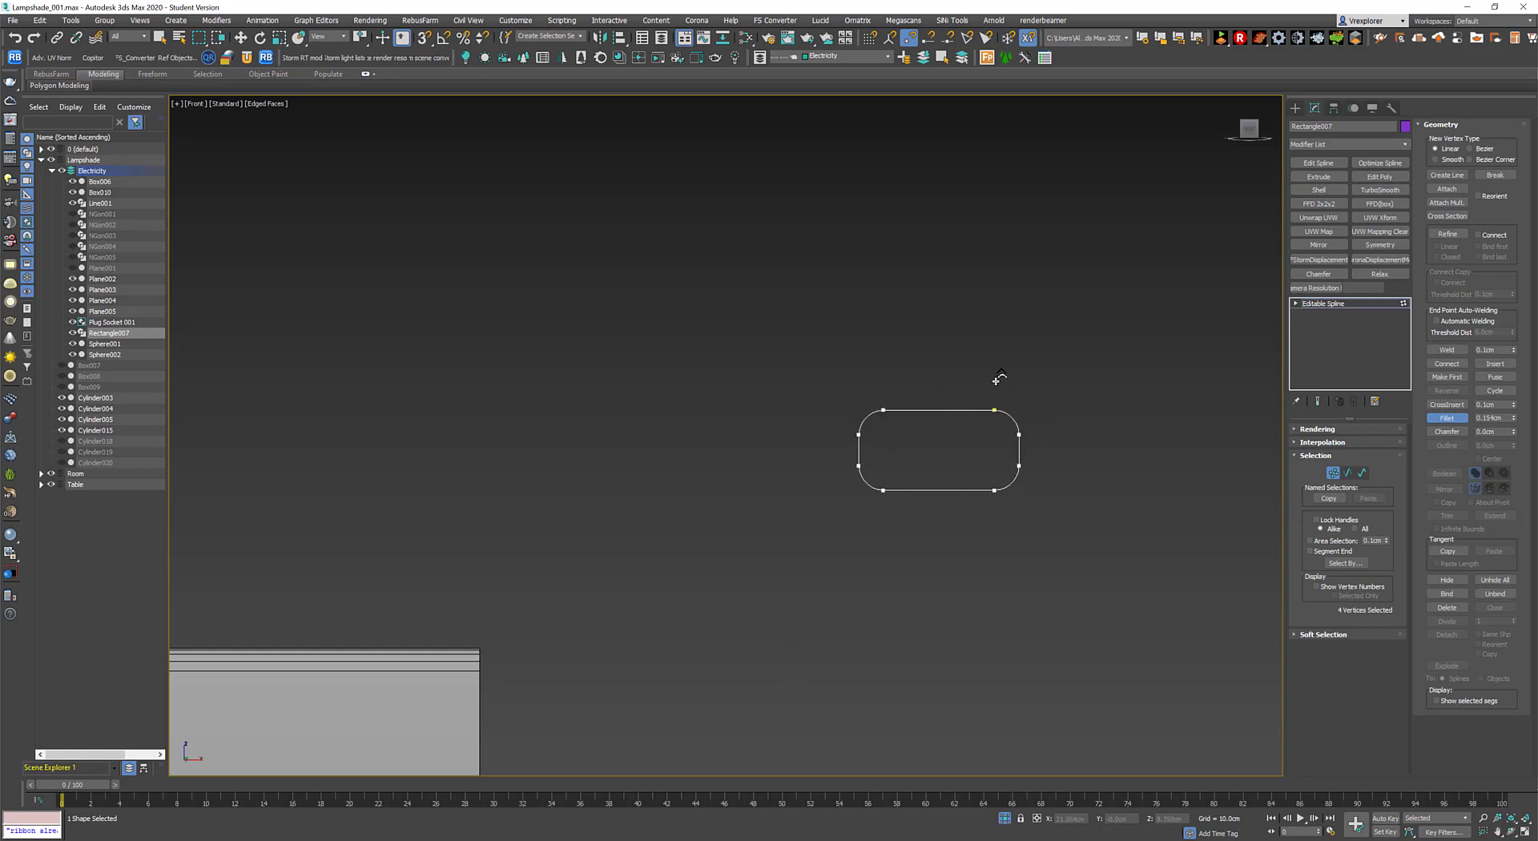
{"action": "key", "text": "2"}
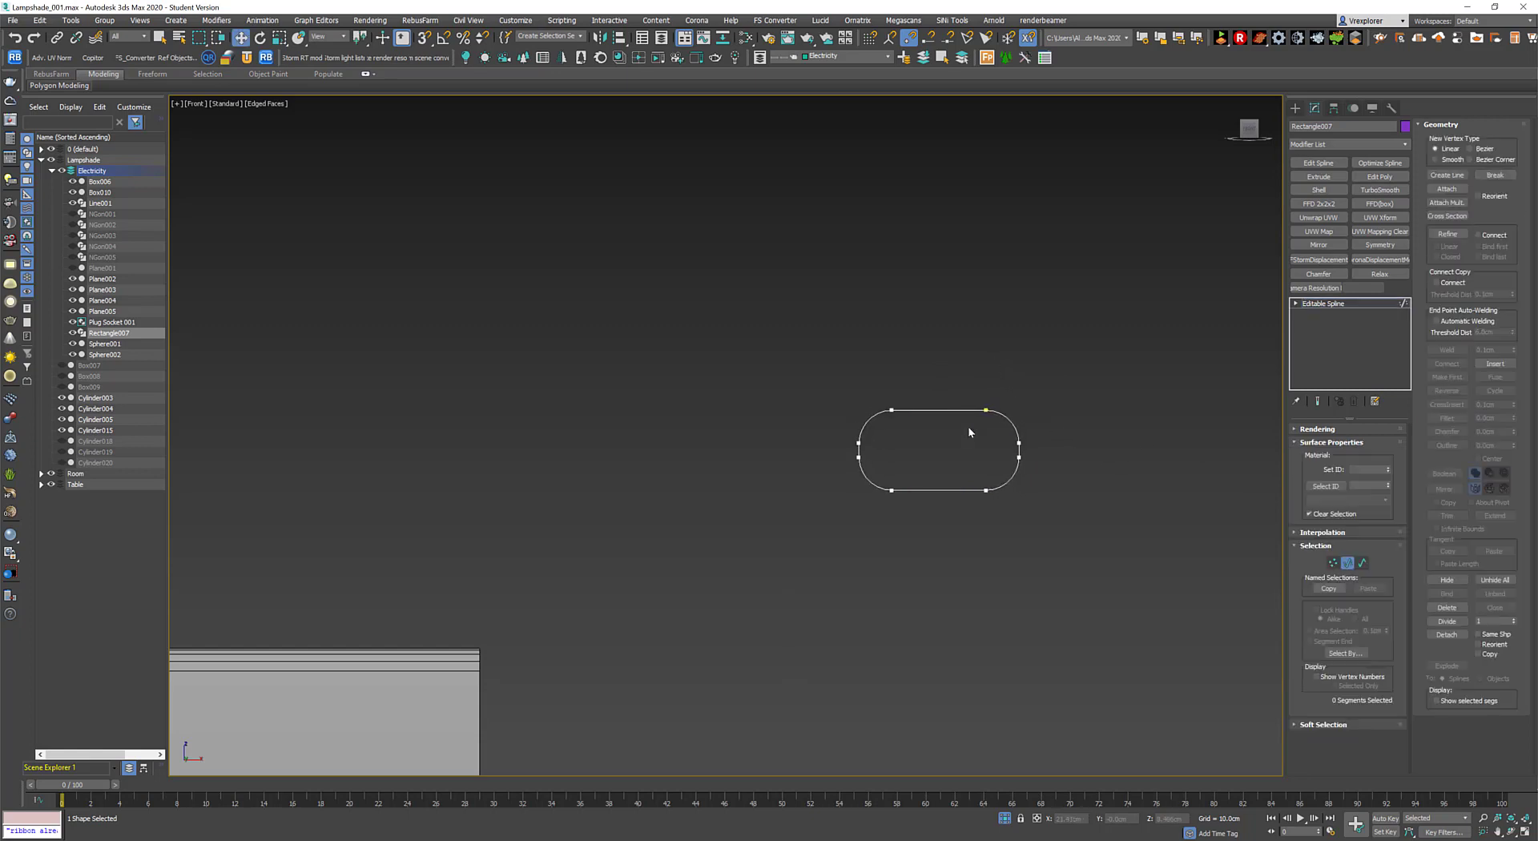
{"action": "left_click_drag", "start_coordinate": [958, 385], "coordinate": [962, 513]}
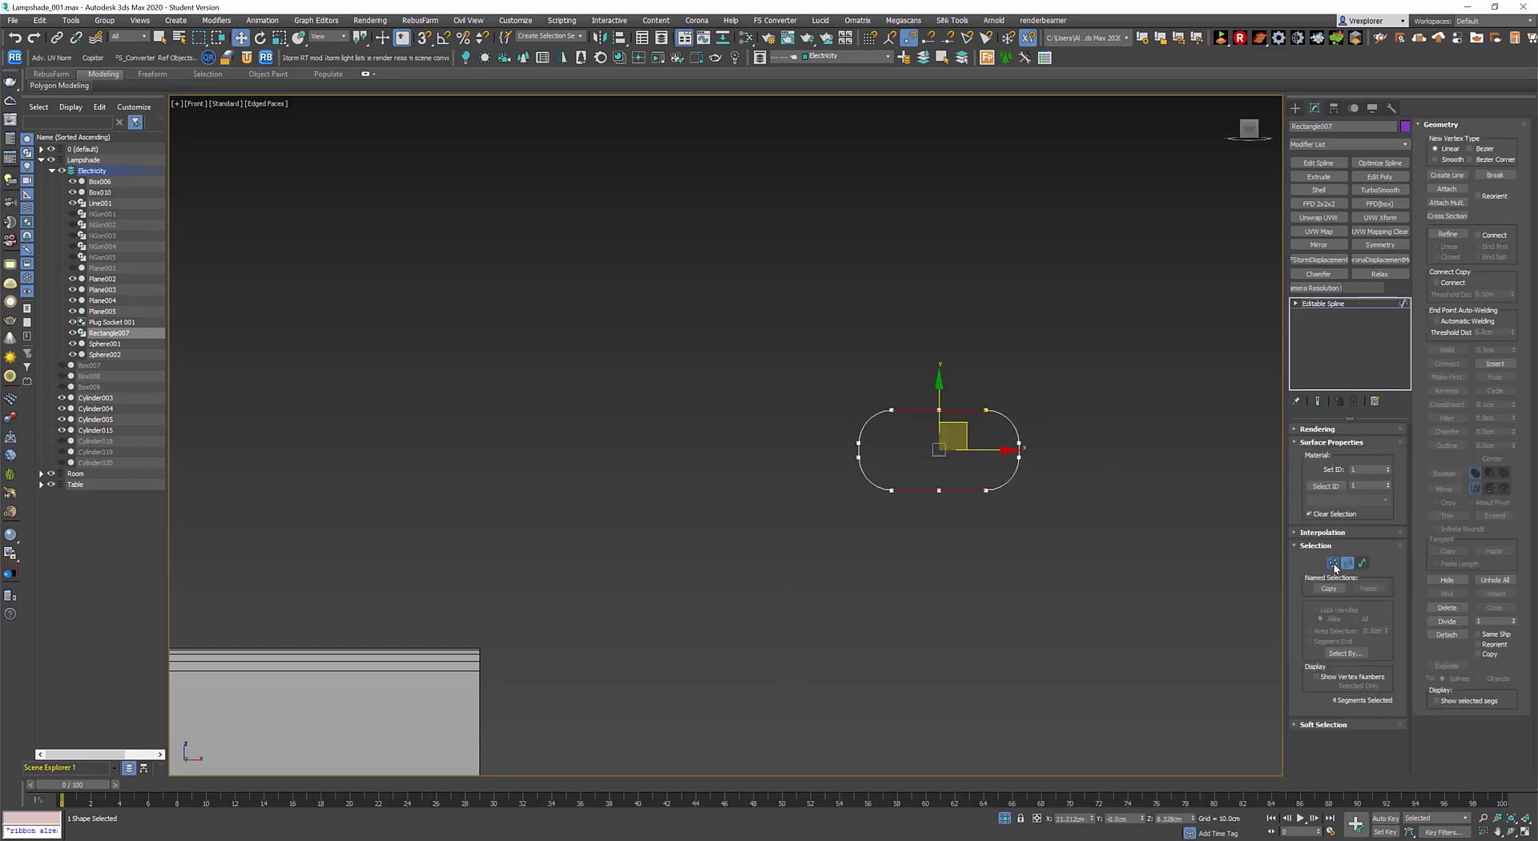
{"action": "right_click", "coordinate": [1016, 450]}
{"action": "left_click", "coordinate": [882, 352]}
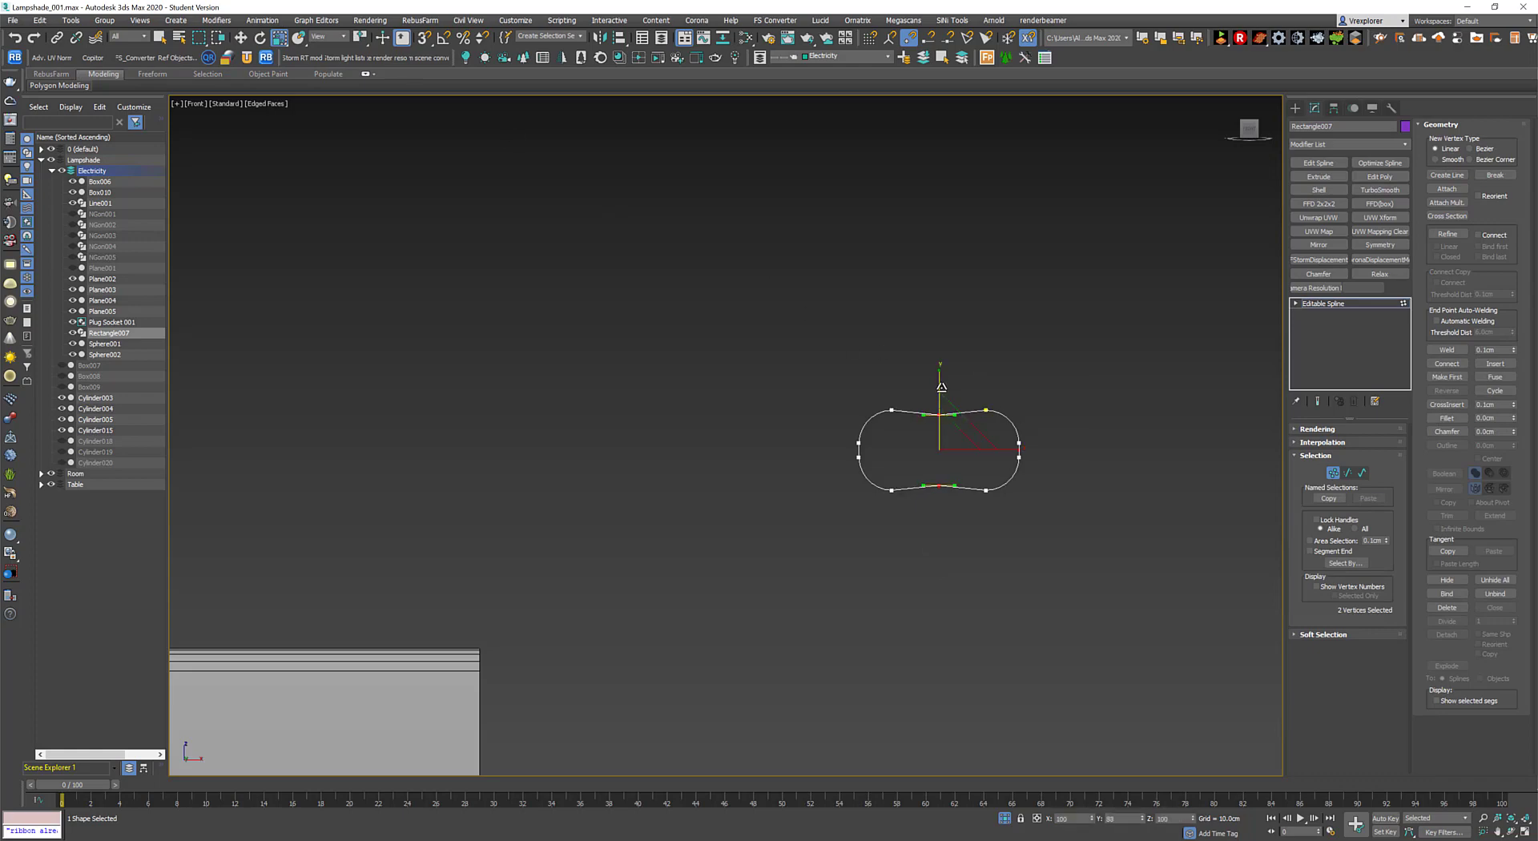
{"action": "scroll", "coordinate": [876, 449], "scroll_direction": "down", "scroll_amount": 5}
{"action": "scroll", "coordinate": [876, 448], "scroll_direction": "down", "scroll_amount": 3}
Exit sub-object mode, convert the shape to an editable spline, and select the rounded profile.
{"action": "key", "text": "1"}
{"action": "key", "text": "w"}
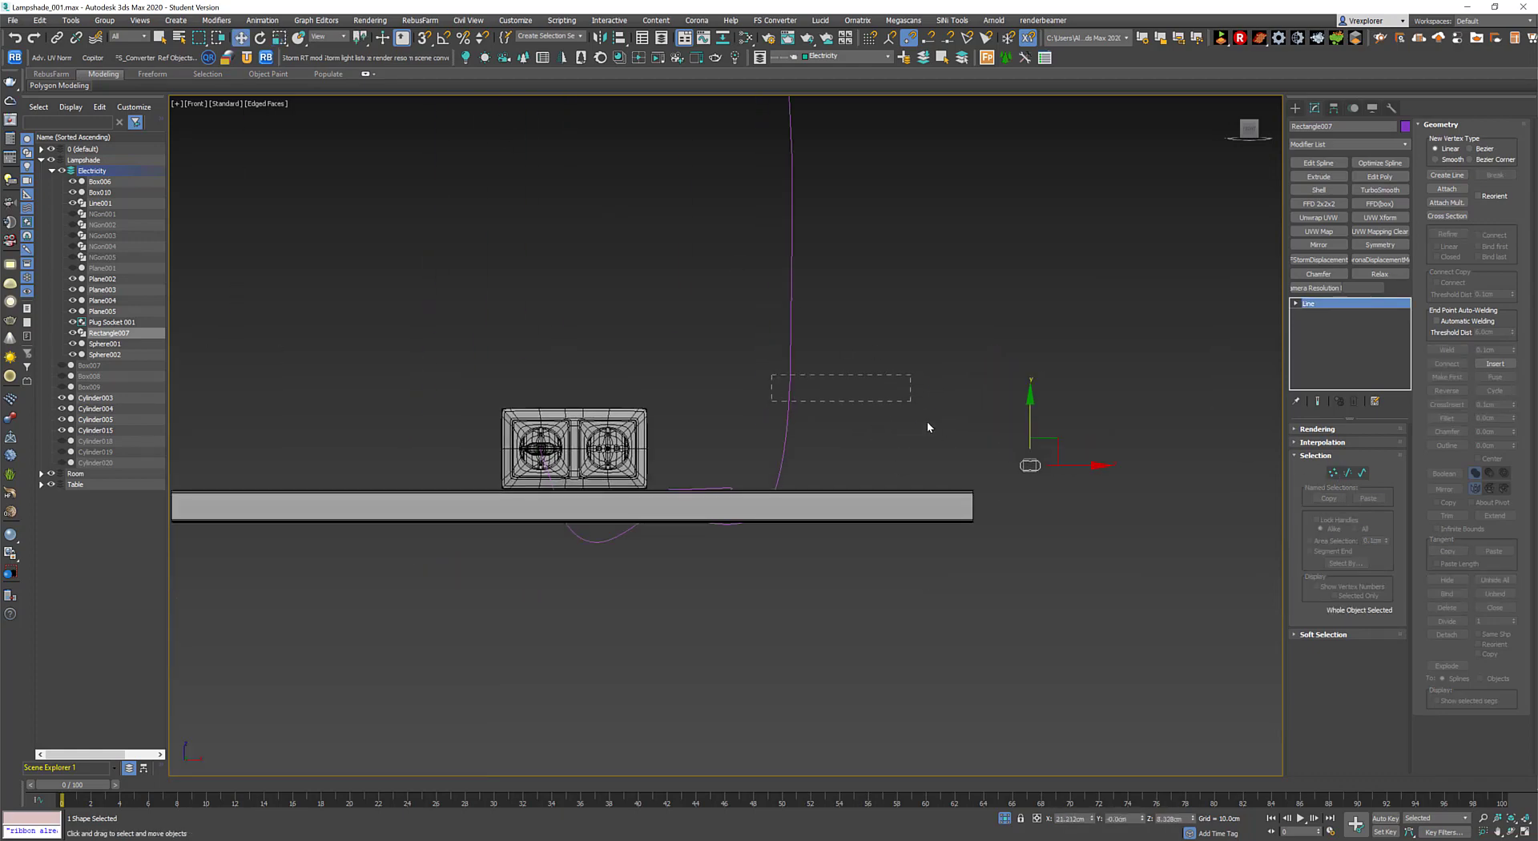
{"action": "right_click", "coordinate": [1314, 303]}
{"action": "left_click", "coordinate": [1309, 359]}
{"action": "scroll", "coordinate": [1029, 466], "scroll_direction": "up", "scroll_amount": 3}
{"action": "left_click", "coordinate": [1044, 455]}
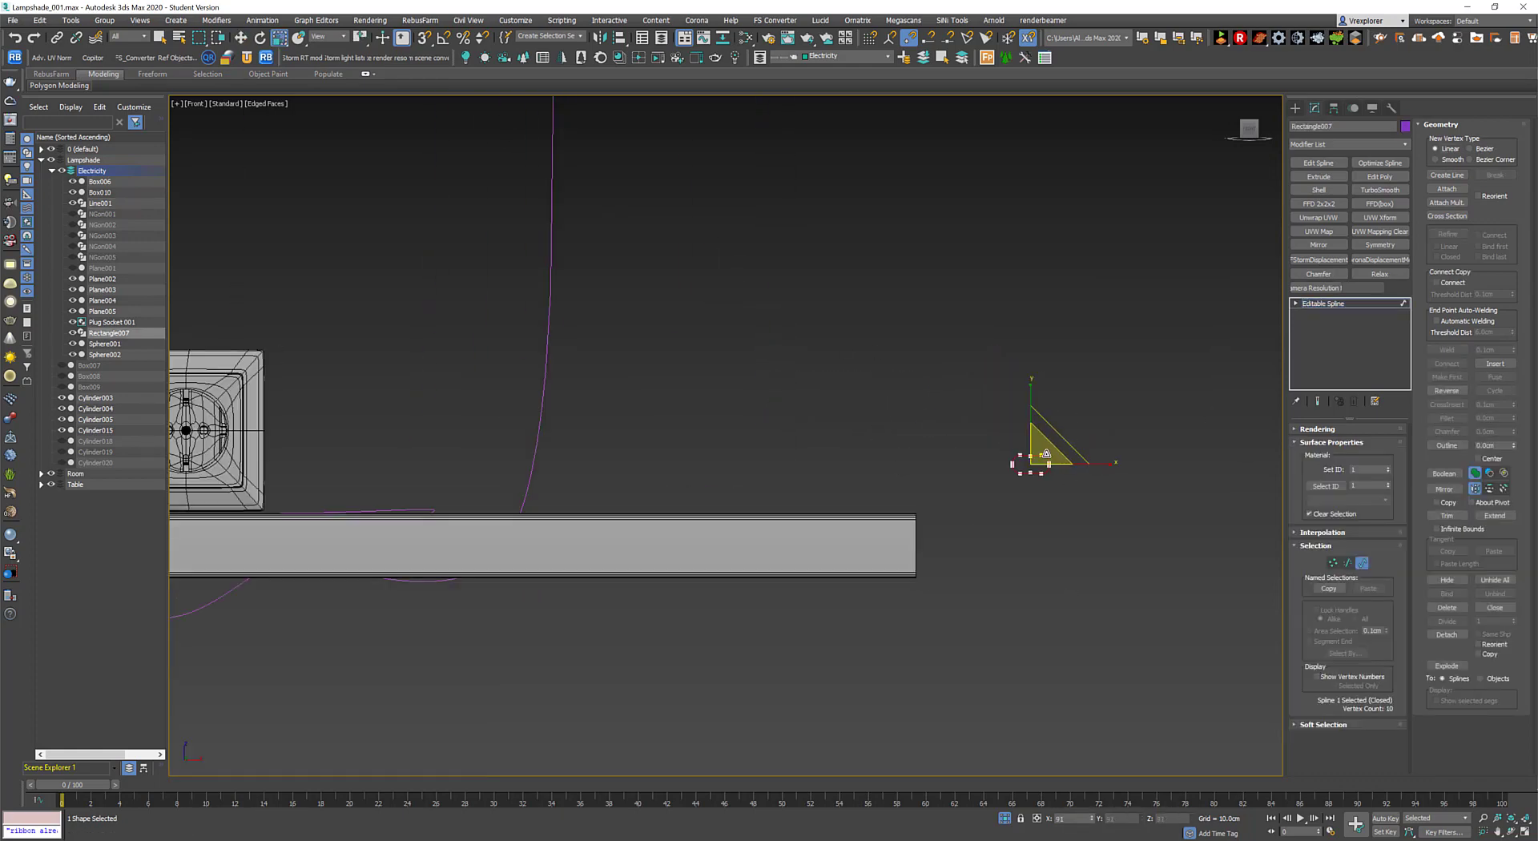
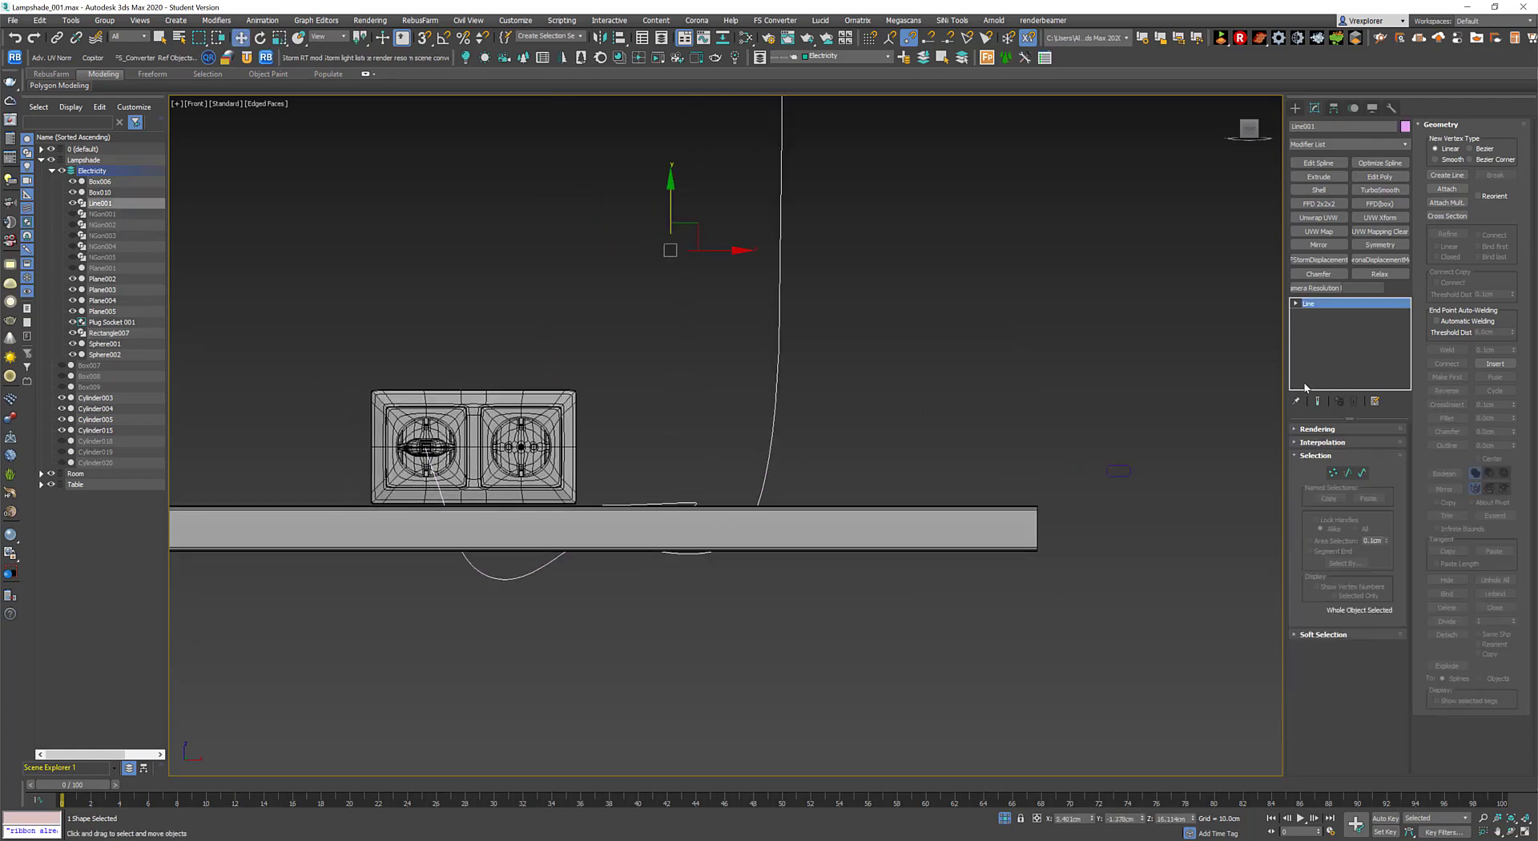
Apply a Sweep modifier to Line001 with Rectangle007 as its custom cross-section.
{"action": "type", "text": "sweep"}
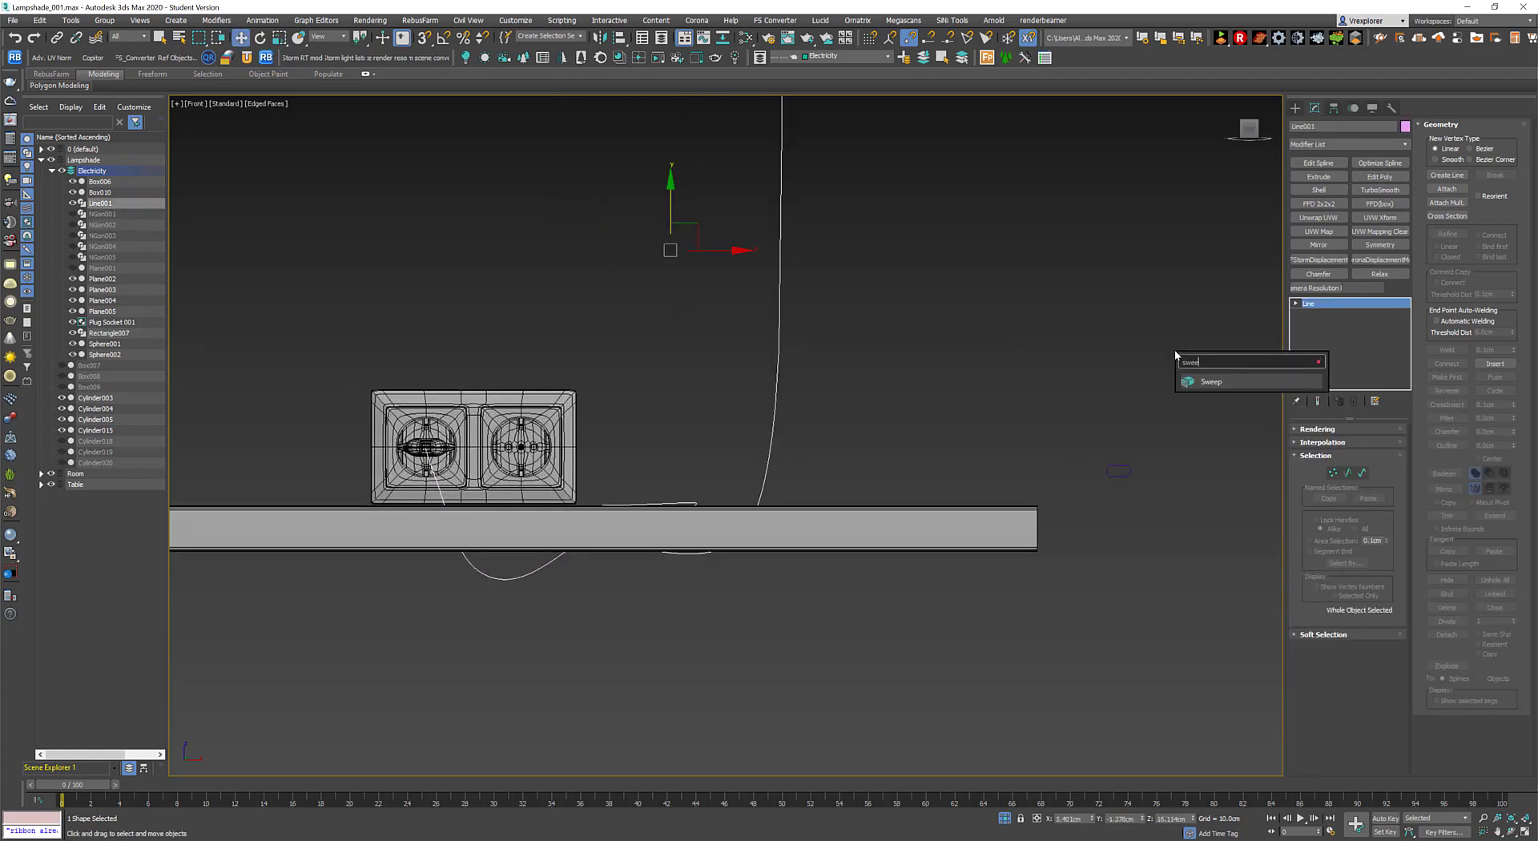
{"action": "key", "text": "Return"}
{"action": "left_click", "coordinate": [1345, 494]}
{"action": "left_click", "coordinate": [1321, 527]}
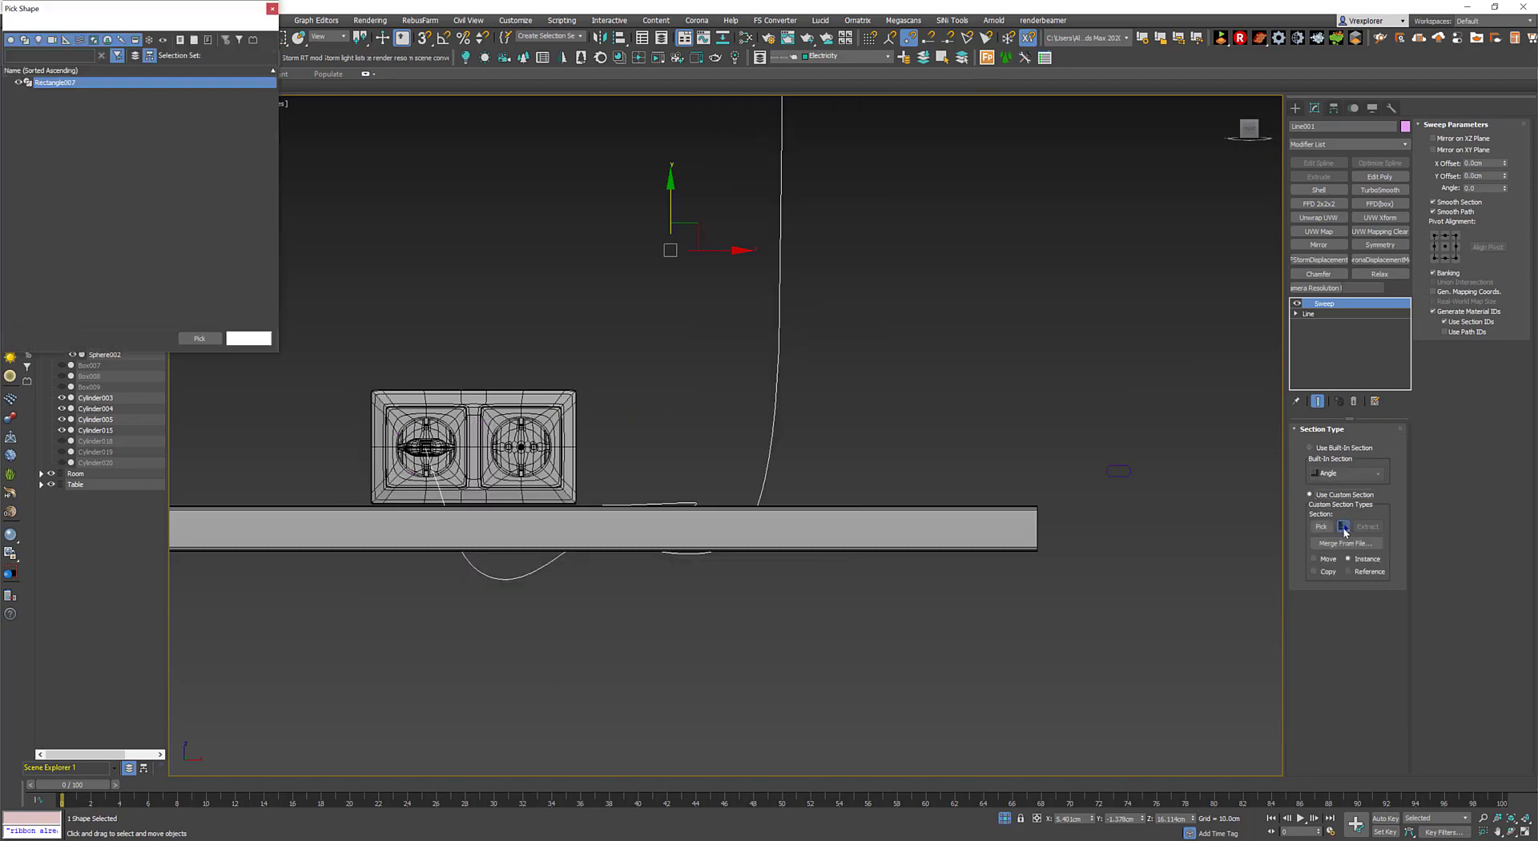
{"action": "left_click", "coordinate": [1126, 475]}
Select the Rectangle007 shape with the Move tool and view the wall socket from the front.
{"action": "right_click", "coordinate": [974, 463]}
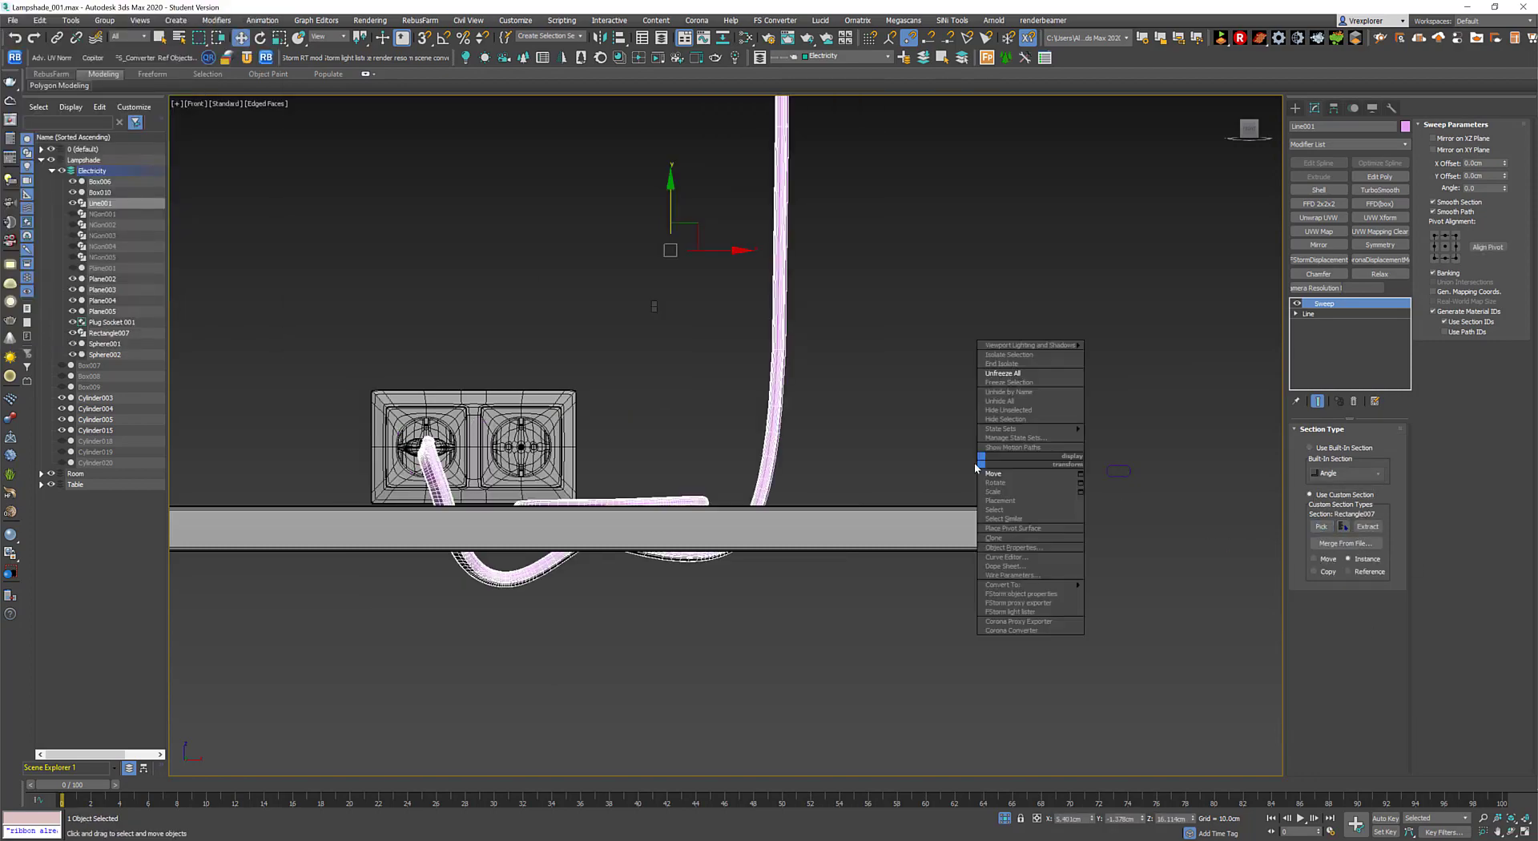
{"action": "left_click", "coordinate": [994, 474]}
{"action": "scroll", "coordinate": [975, 463], "scroll_direction": "down", "scroll_amount": 2}
{"action": "mouse_move", "coordinate": [974, 463]}
{"action": "middle_mouse_down", "text": "alt"}
{"action": "mouse_move", "coordinate": [824, 559]}
{"action": "mouse_move", "coordinate": [976, 337]}
{"action": "middle_mouse_up", "text": "alt"}
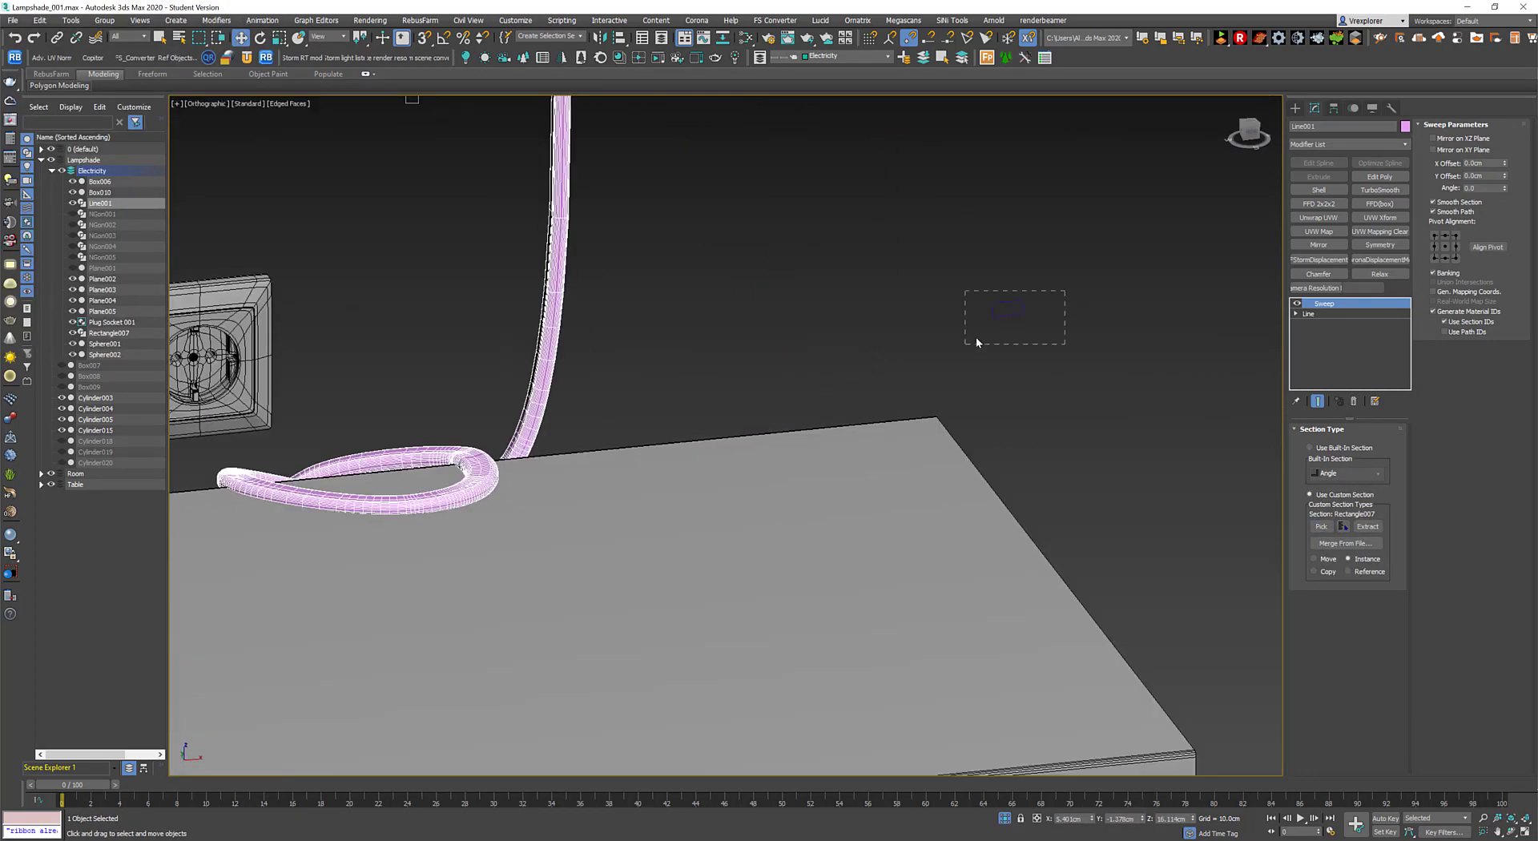
{"action": "left_click_drag", "start_coordinate": [1064, 290], "coordinate": [976, 337]}
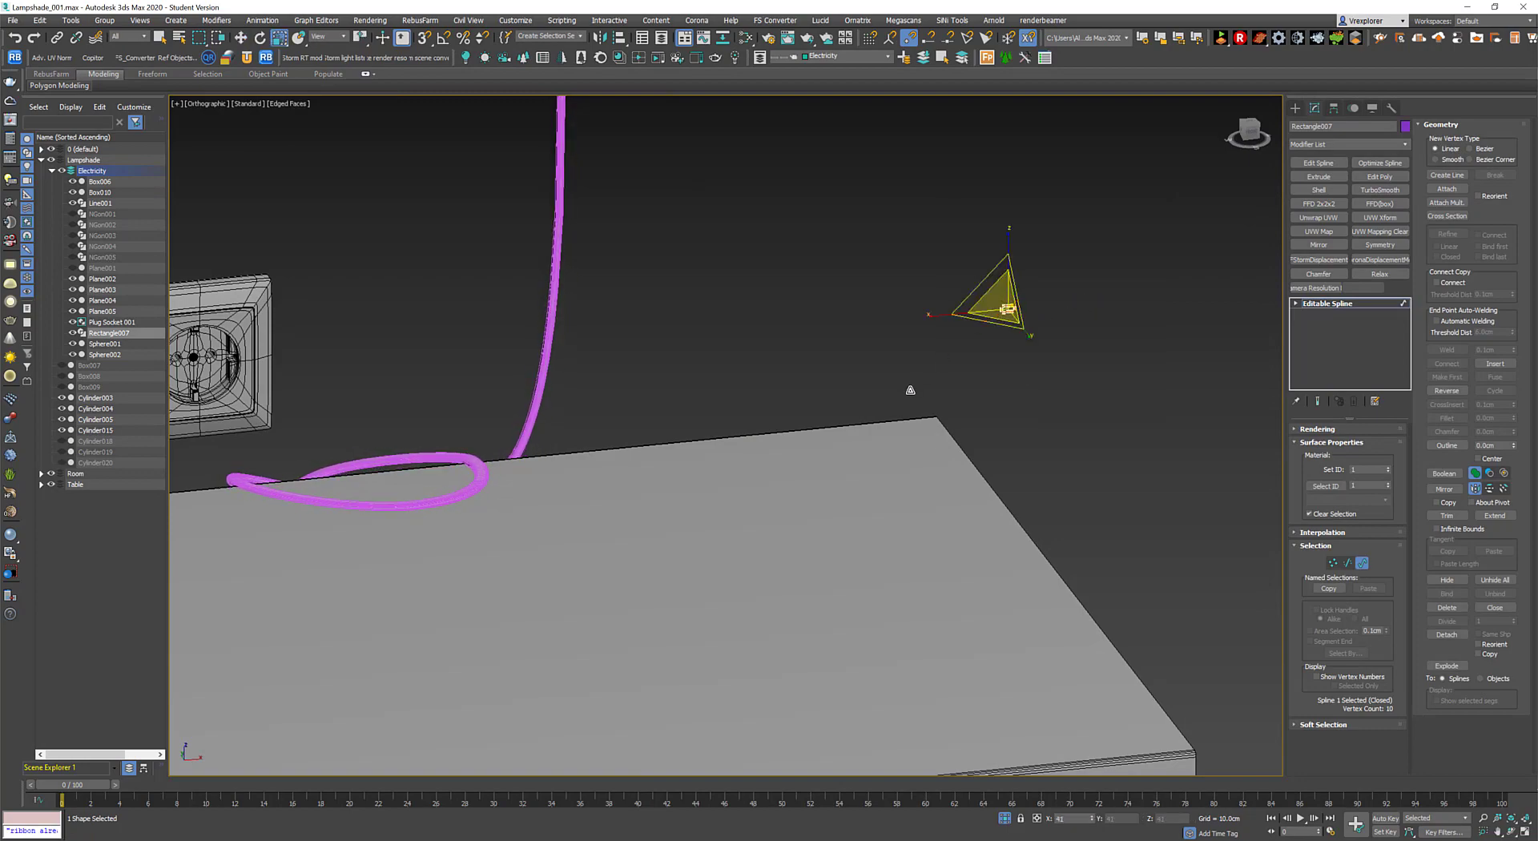
{"action": "middle_click_drag", "start_coordinate": [909, 388], "coordinate": [671, 387], "text": "alt"}
{"action": "scroll", "coordinate": [671, 387], "scroll_direction": "up", "scroll_amount": 5}
{"action": "scroll", "coordinate": [955, 480], "scroll_direction": "down", "scroll_amount": 3}
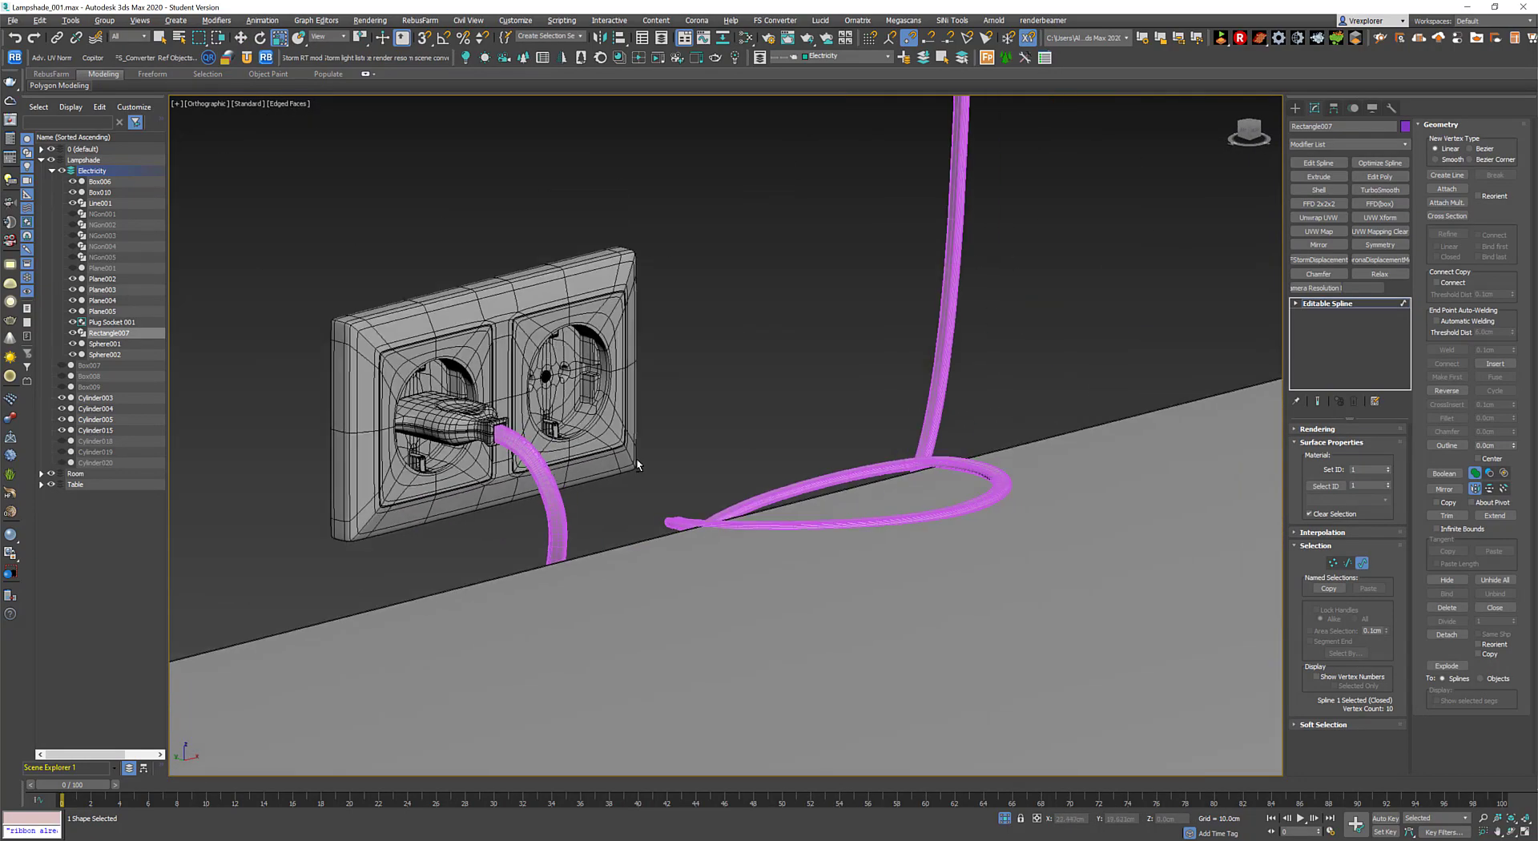
{"action": "middle_click_drag", "start_coordinate": [637, 459], "coordinate": [886, 437], "text": "alt"}
{"action": "scroll", "coordinate": [885, 437], "scroll_direction": "down", "scroll_amount": 2}
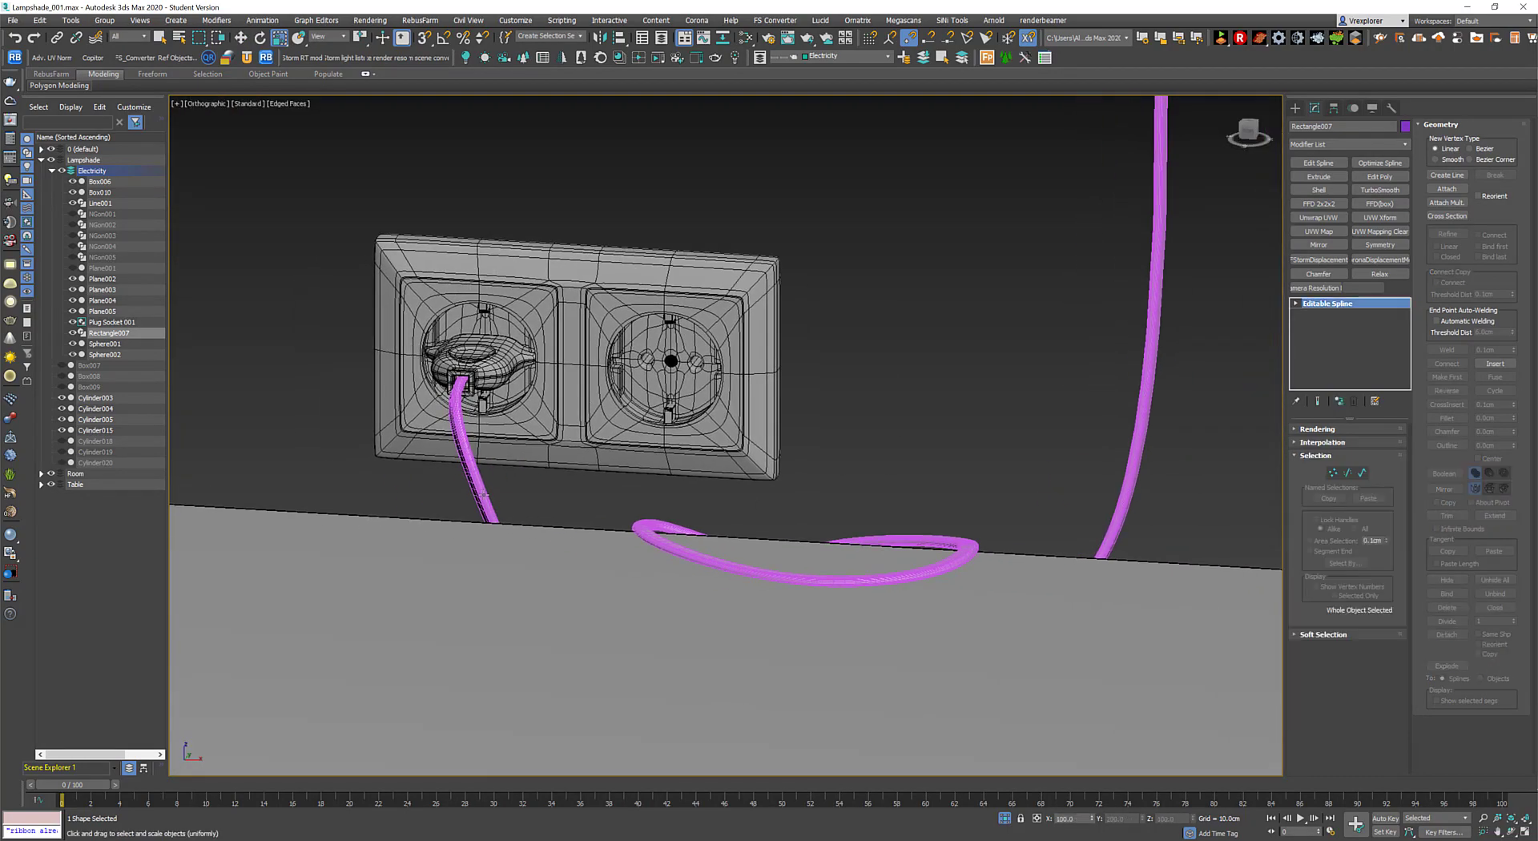
Select the cable's end vertex at the plug in Vertex mode and switch to Rotate.
{"action": "left_click", "coordinate": [973, 553]}
{"action": "key", "text": "1"}
{"action": "scroll", "coordinate": [487, 384], "scroll_direction": "up", "scroll_amount": 3}
{"action": "left_click", "coordinate": [513, 353]}
{"action": "mouse_move", "coordinate": [513, 352]}
{"action": "middle_mouse_down", "text": "alt"}
{"action": "mouse_move", "coordinate": [561, 296]}
{"action": "mouse_move", "coordinate": [550, 285]}
{"action": "middle_mouse_up", "text": "alt"}
{"action": "key", "text": "e"}
{"action": "right_click", "coordinate": [555, 292]}
In wireframe view, shift the cable's end vertex slightly left into the plug.
{"action": "middle_click_drag", "start_coordinate": [647, 403], "coordinate": [617, 365], "text": "alt"}
{"action": "key", "text": "F3"}
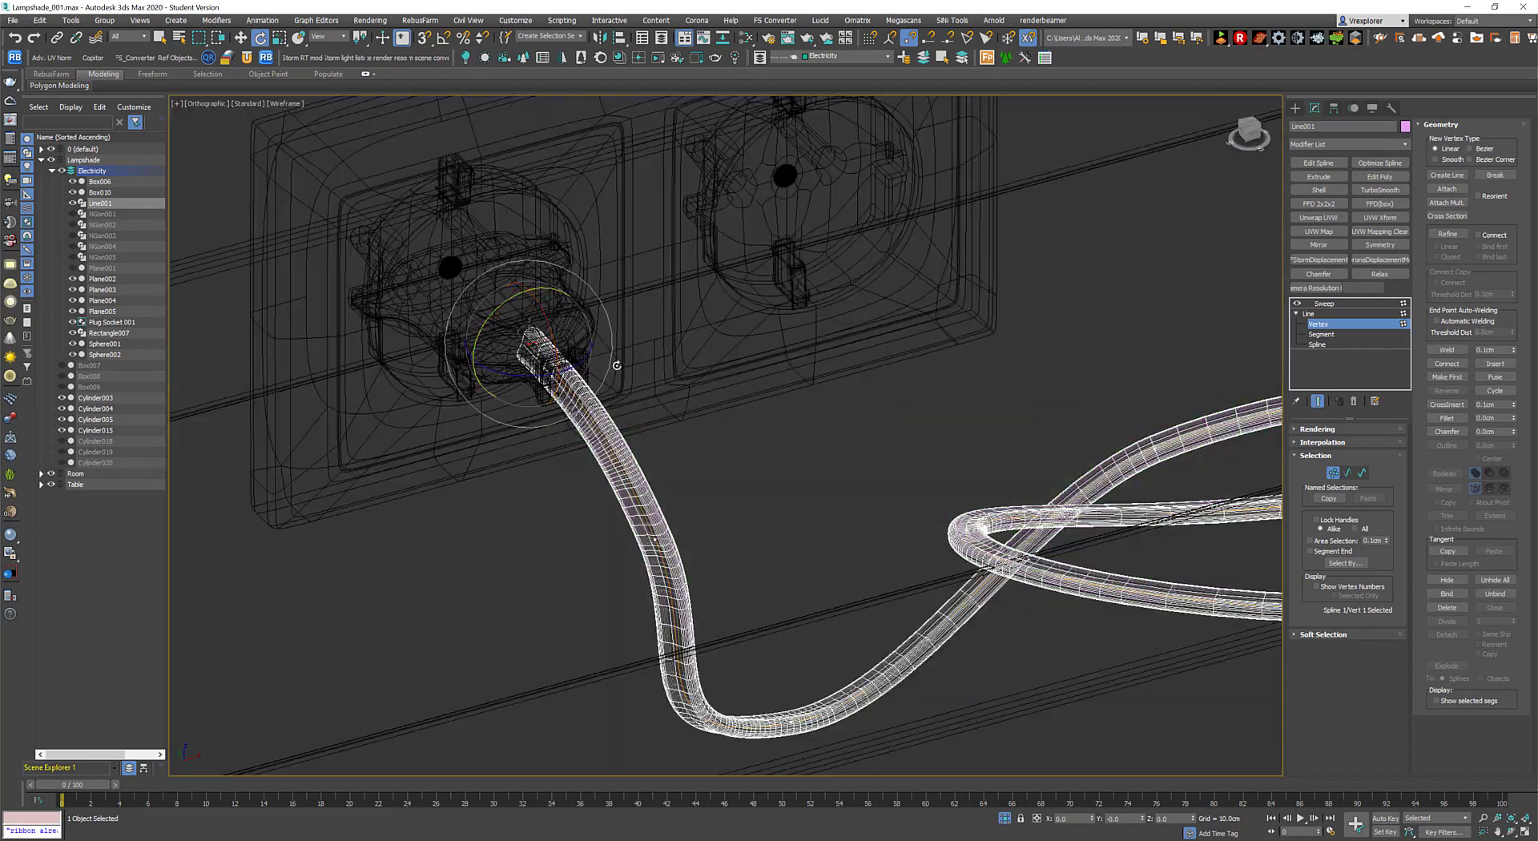
{"action": "key", "text": "w"}
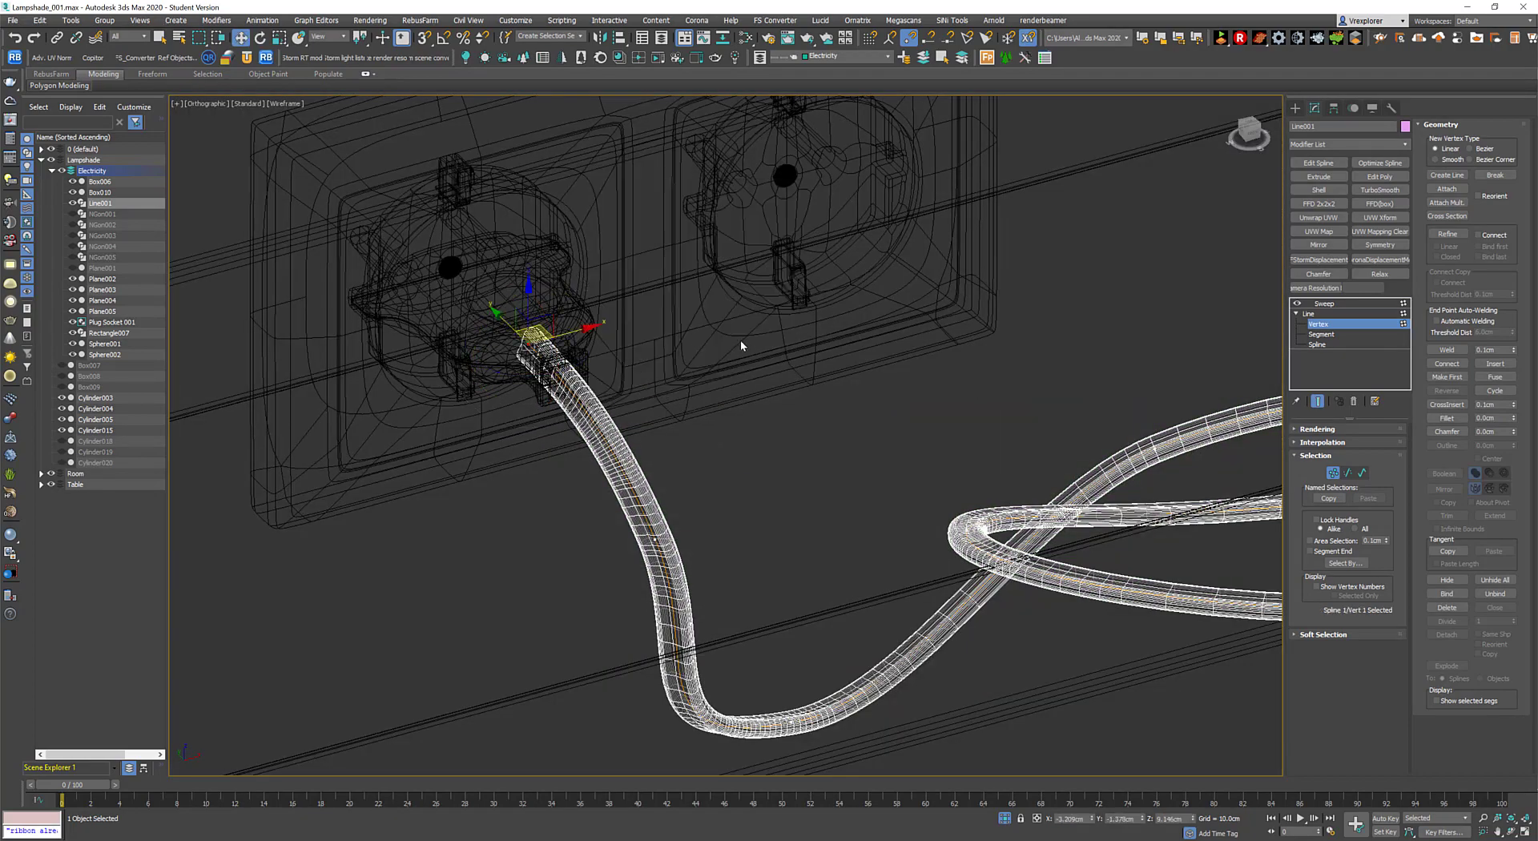
{"action": "scroll", "coordinate": [740, 339], "scroll_direction": "up", "scroll_amount": 3}
{"action": "scroll", "coordinate": [609, 360], "scroll_direction": "up", "scroll_amount": 3}
{"action": "left_click_drag", "start_coordinate": [609, 361], "coordinate": [599, 366]}
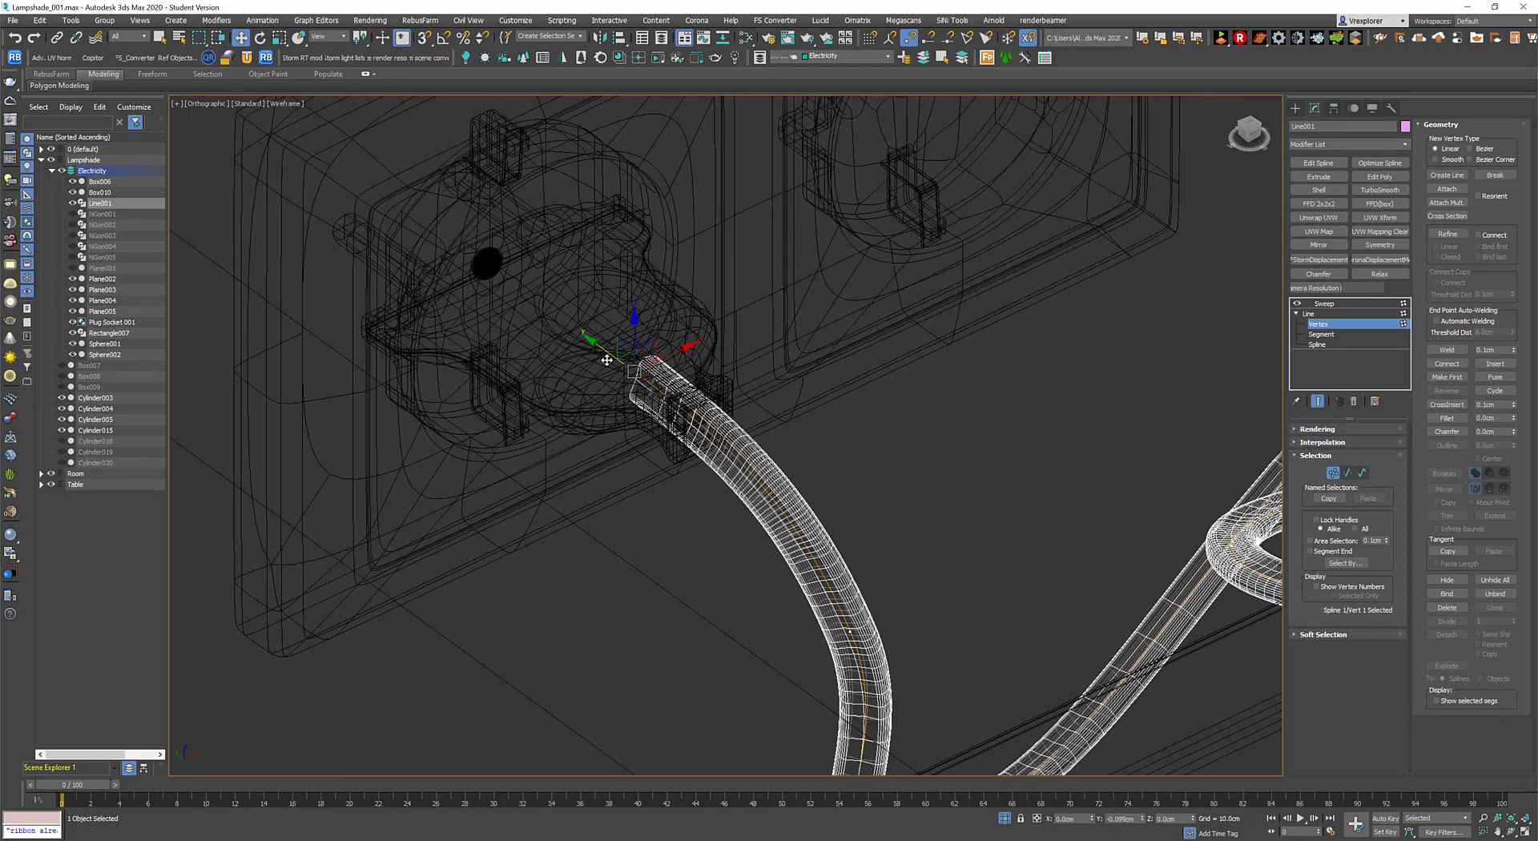
Rotate the end vertex to align with the plug, then return to shaded view.
{"action": "key", "text": "e"}
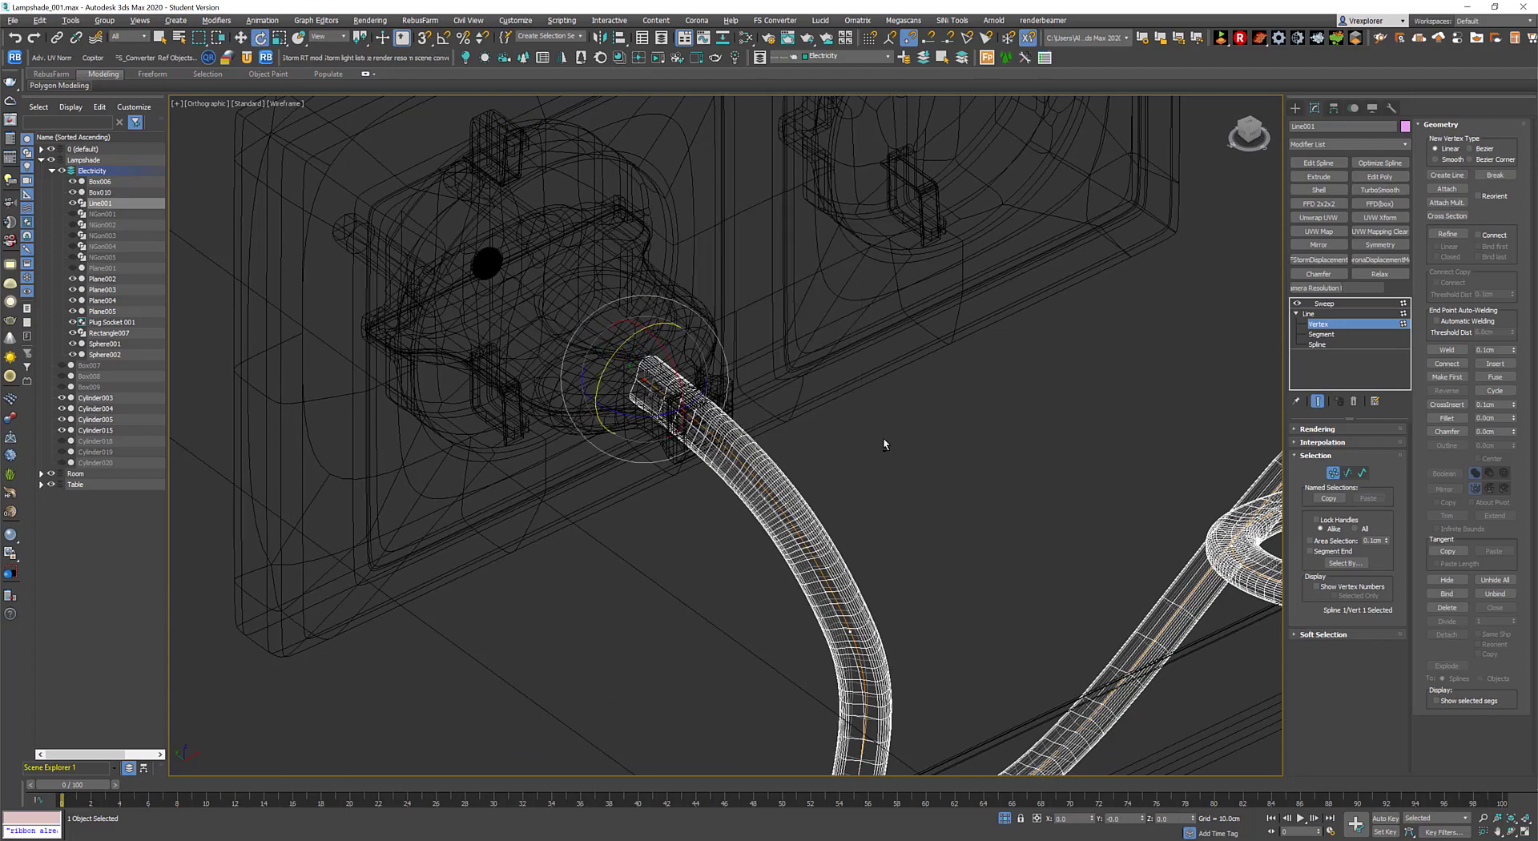
{"action": "mouse_move", "coordinate": [885, 443]}
{"action": "middle_mouse_down", "text": "alt"}
{"action": "mouse_move", "coordinate": [834, 432]}
{"action": "mouse_move", "coordinate": [862, 426]}
{"action": "middle_mouse_up", "text": "alt"}
{"action": "right_click", "coordinate": [830, 333]}
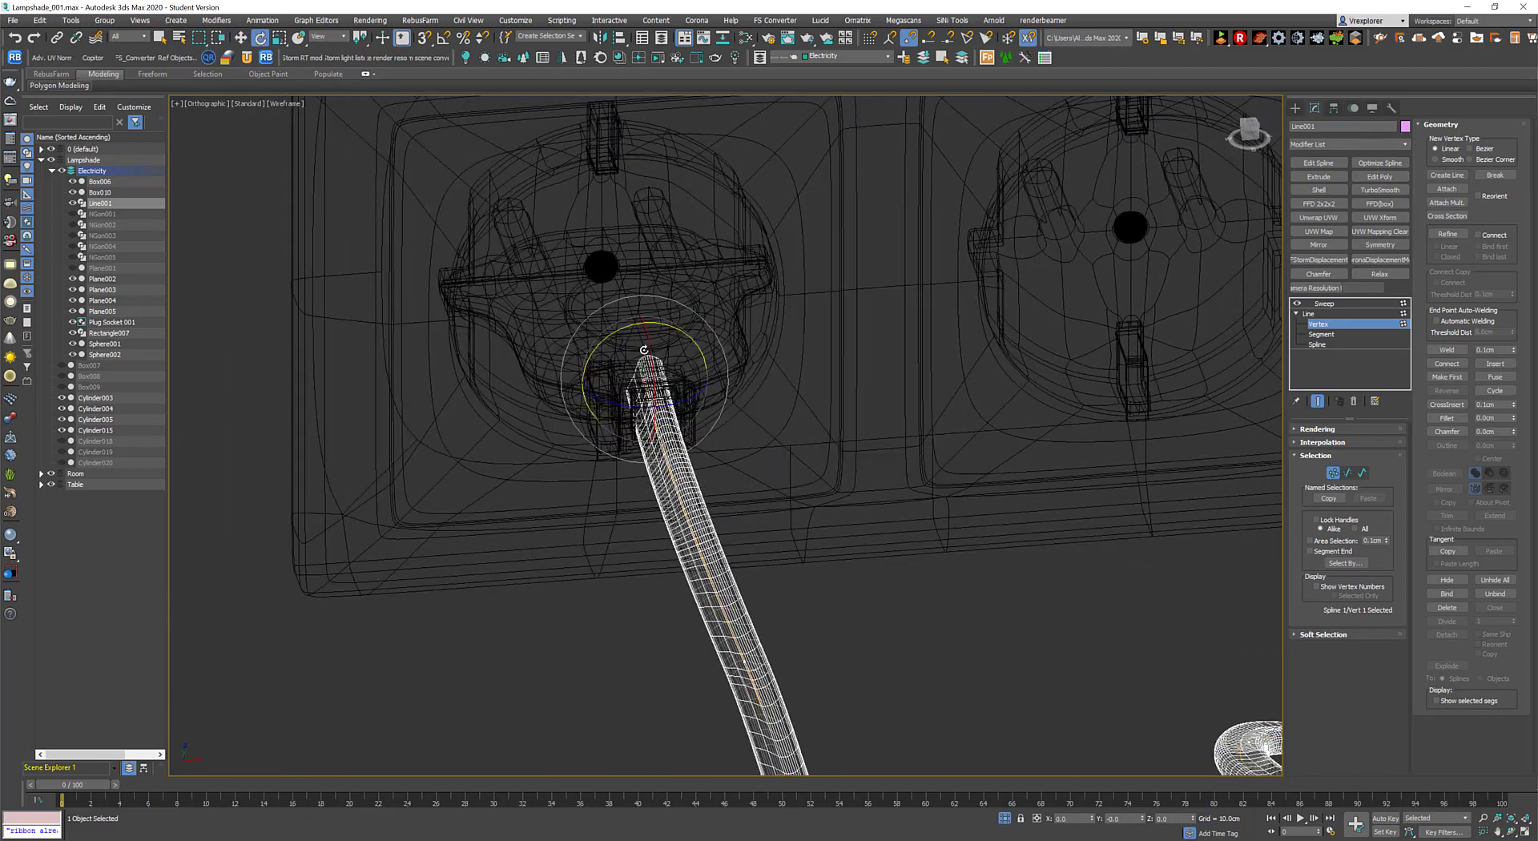
{"action": "left_click_drag", "start_coordinate": [613, 332], "coordinate": [705, 333]}
{"action": "key", "text": "F3"}
{"action": "mouse_move", "coordinate": [705, 332]}
{"action": "middle_mouse_down", "text": "alt"}
{"action": "mouse_move", "coordinate": [760, 429]}
{"action": "mouse_move", "coordinate": [603, 353]}
{"action": "mouse_move", "coordinate": [823, 518]}
{"action": "middle_mouse_up", "text": "alt"}
{"action": "scroll", "coordinate": [823, 518], "scroll_direction": "up", "scroll_amount": 2}
{"action": "scroll", "coordinate": [769, 480], "scroll_direction": "down", "scroll_amount": 4}
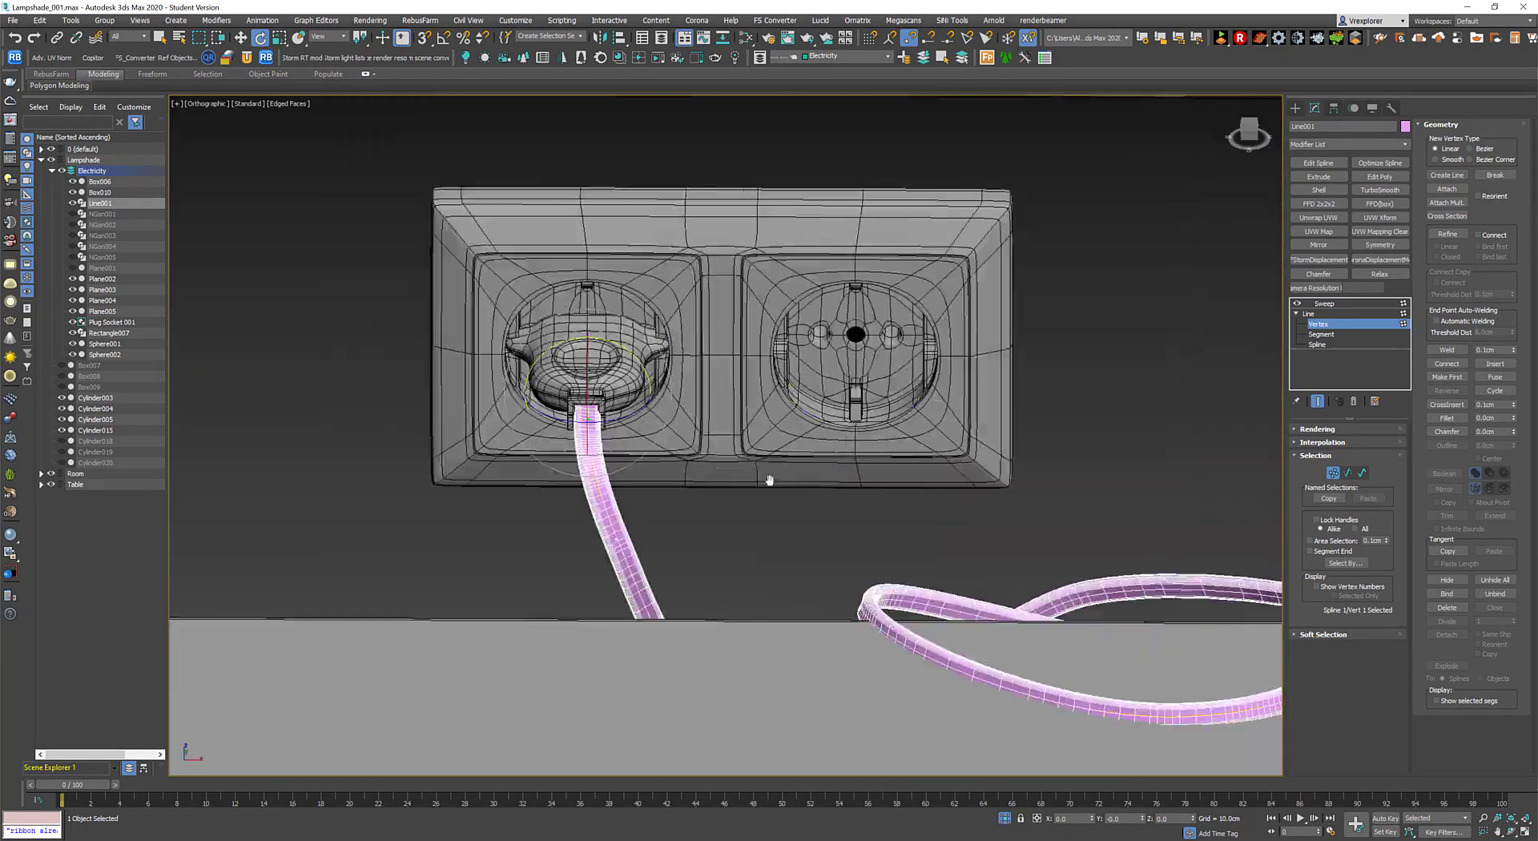
{"action": "key", "text": "w"}
{"action": "middle_click_drag", "start_coordinate": [1007, 539], "coordinate": [862, 515], "text": "alt"}
{"action": "scroll", "coordinate": [862, 516], "scroll_direction": "down", "scroll_amount": 6}
Scale Rectangle007's spline so the swept tube fits inside the plug's square cable entry.
{"action": "key", "text": "1"}
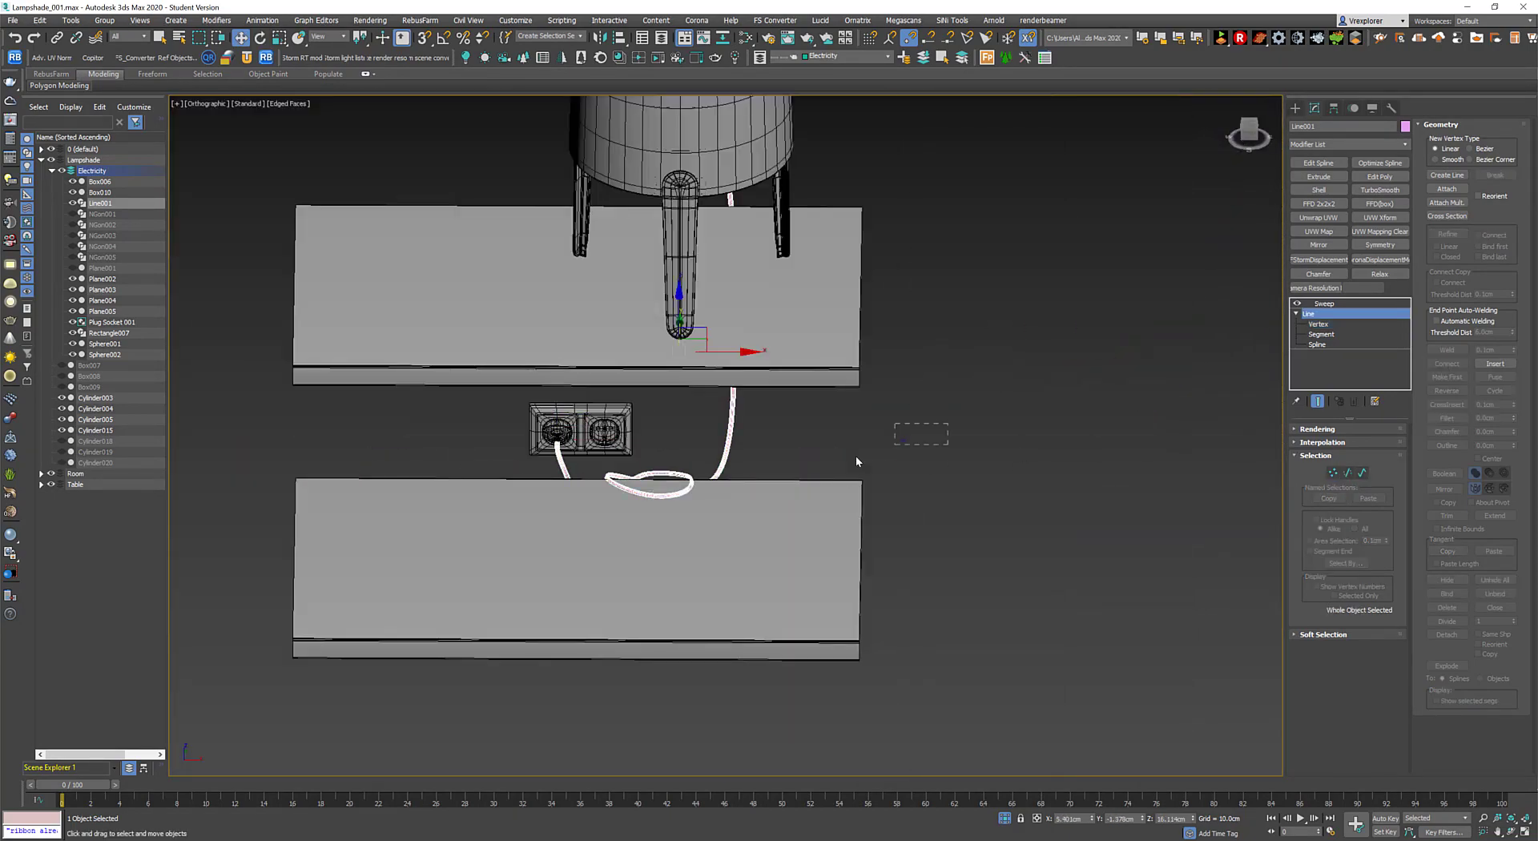
{"action": "left_click", "coordinate": [857, 457]}
{"action": "scroll", "coordinate": [395, 426], "scroll_direction": "up", "scroll_amount": 10}
{"action": "middle_click_drag", "start_coordinate": [754, 457], "coordinate": [834, 470]}
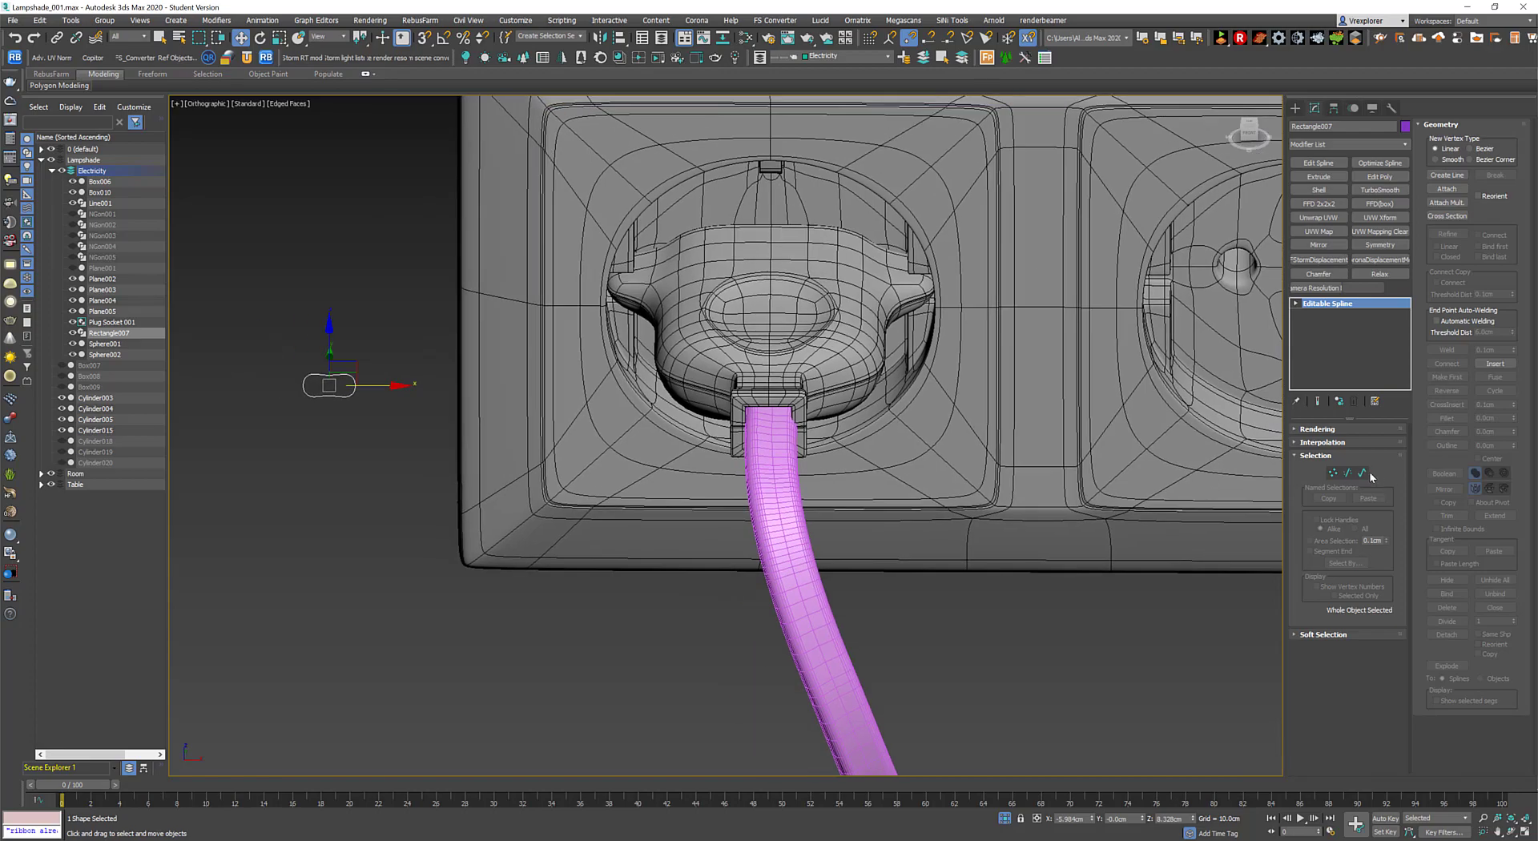
{"action": "key", "text": "3"}
{"action": "left_click", "coordinate": [307, 384]}
{"action": "key", "text": "r"}
{"action": "mouse_move", "coordinate": [340, 390]}
{"action": "middle_mouse_down", "text": "alt"}
{"action": "mouse_move", "coordinate": [350, 309]}
{"action": "mouse_move", "coordinate": [901, 373]}
{"action": "middle_mouse_up", "text": "alt"}
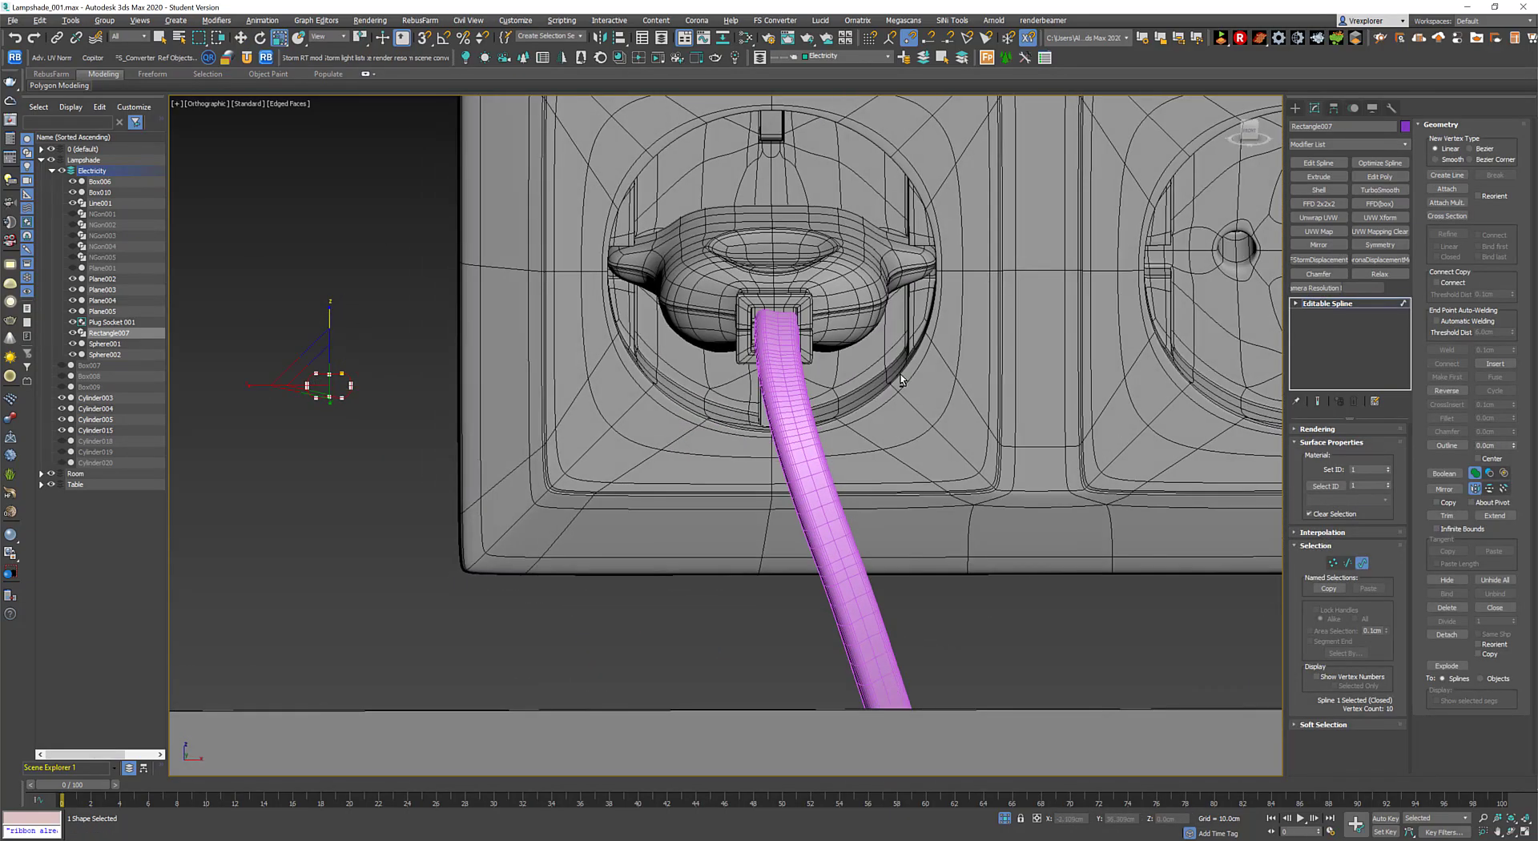
{"action": "scroll", "coordinate": [900, 373], "scroll_direction": "up", "scroll_amount": 3}
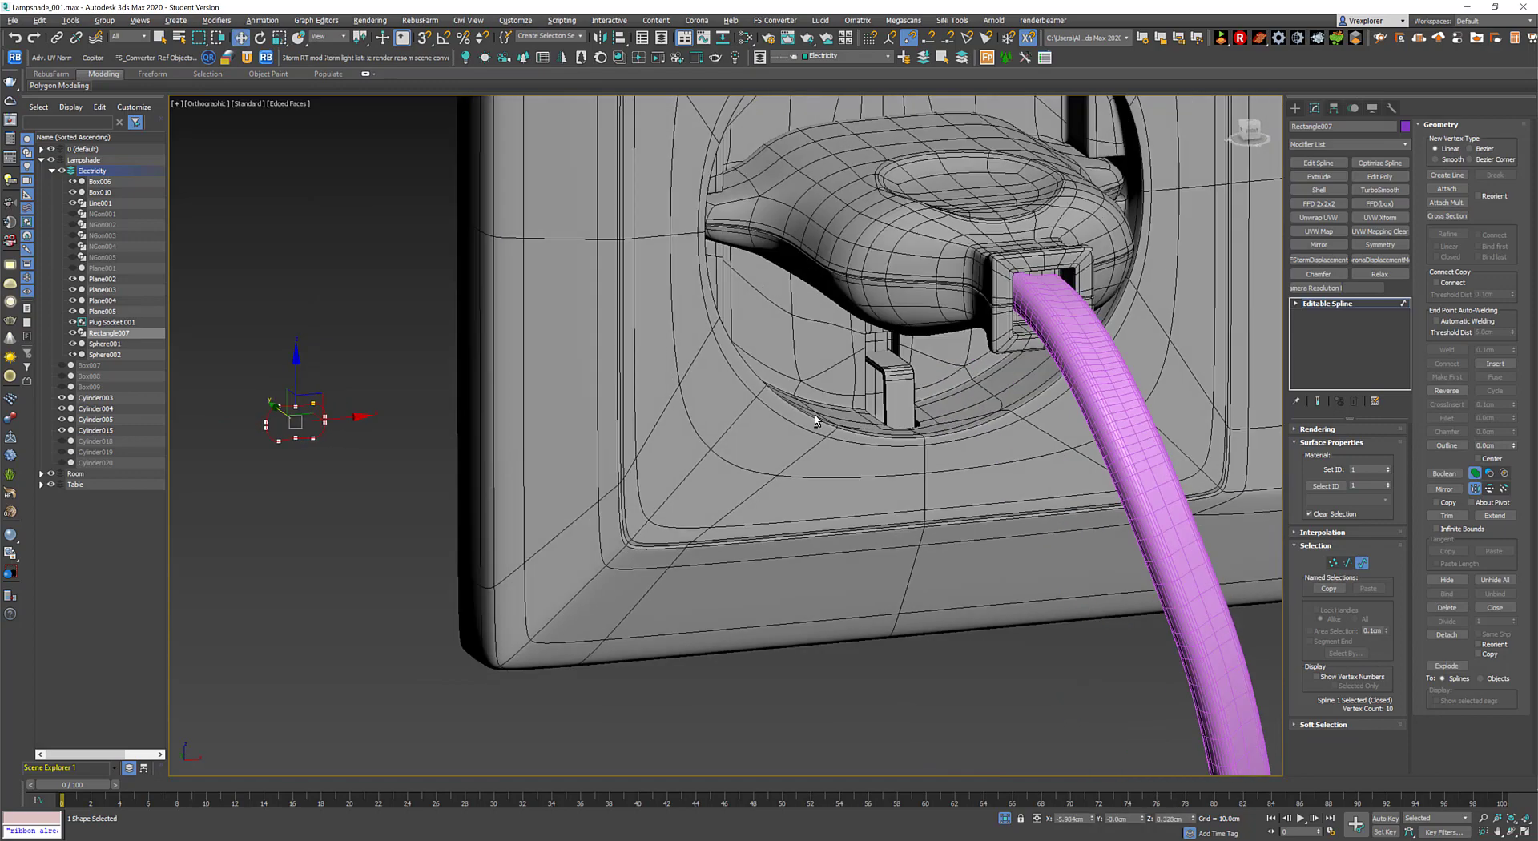
{"action": "mouse_move", "coordinate": [588, 398]}
{"action": "middle_mouse_down", "text": "alt"}
{"action": "mouse_move", "coordinate": [809, 417]}
{"action": "mouse_move", "coordinate": [805, 396]}
{"action": "middle_mouse_up", "text": "alt"}
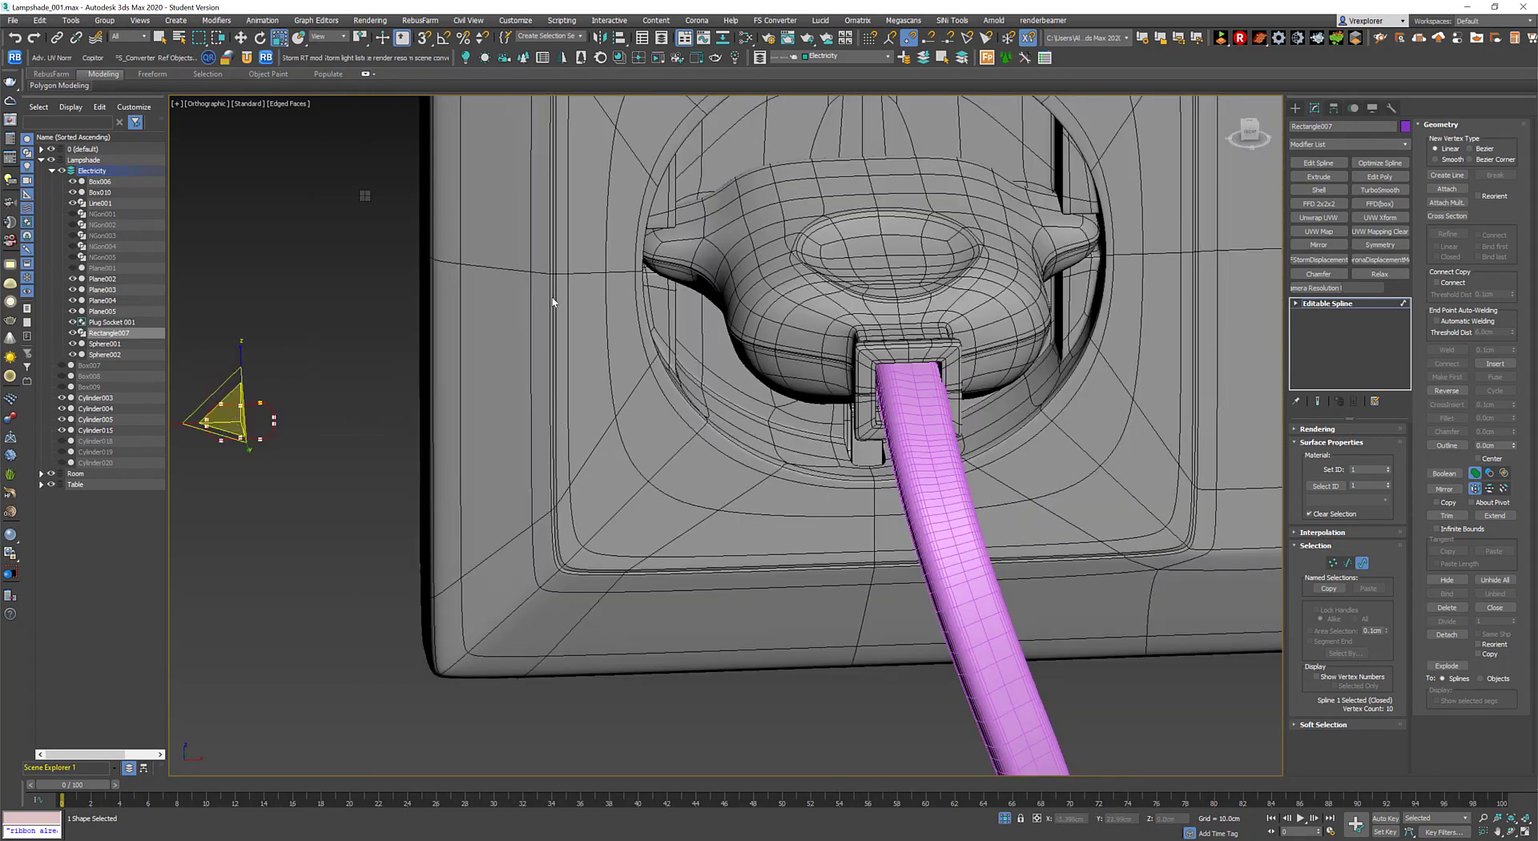
{"action": "left_click", "coordinate": [929, 449]}
Nudge the cable's end vertex sideways at the wall socket.
{"action": "key", "text": "1"}
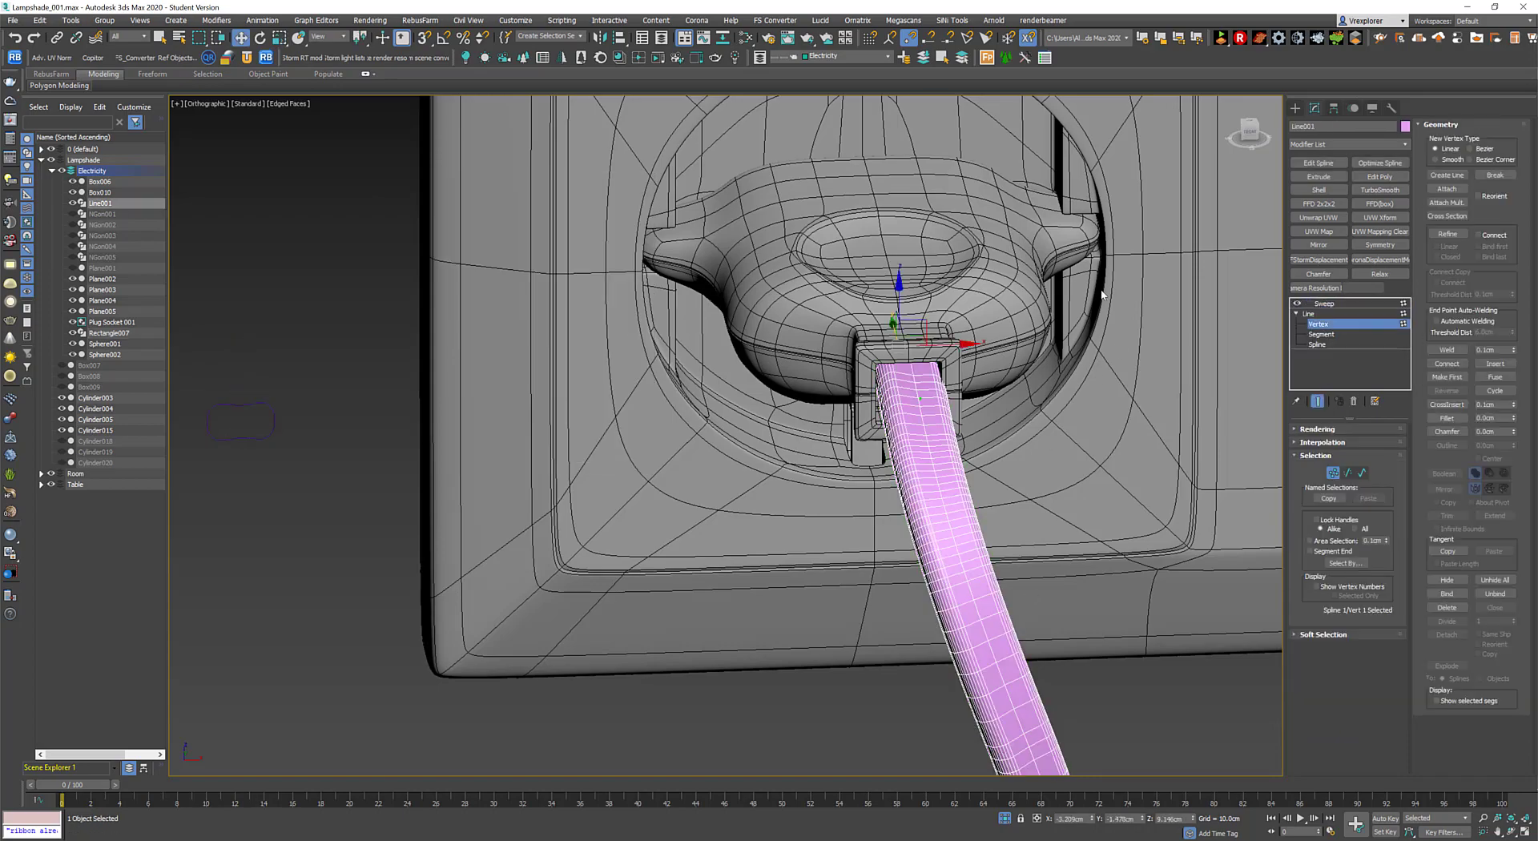
{"action": "scroll", "coordinate": [933, 384], "scroll_direction": "up", "scroll_amount": 2}
{"action": "middle_click_drag", "start_coordinate": [933, 384], "coordinate": [962, 349], "text": "alt"}
{"action": "left_click_drag", "start_coordinate": [963, 346], "coordinate": [961, 346]}
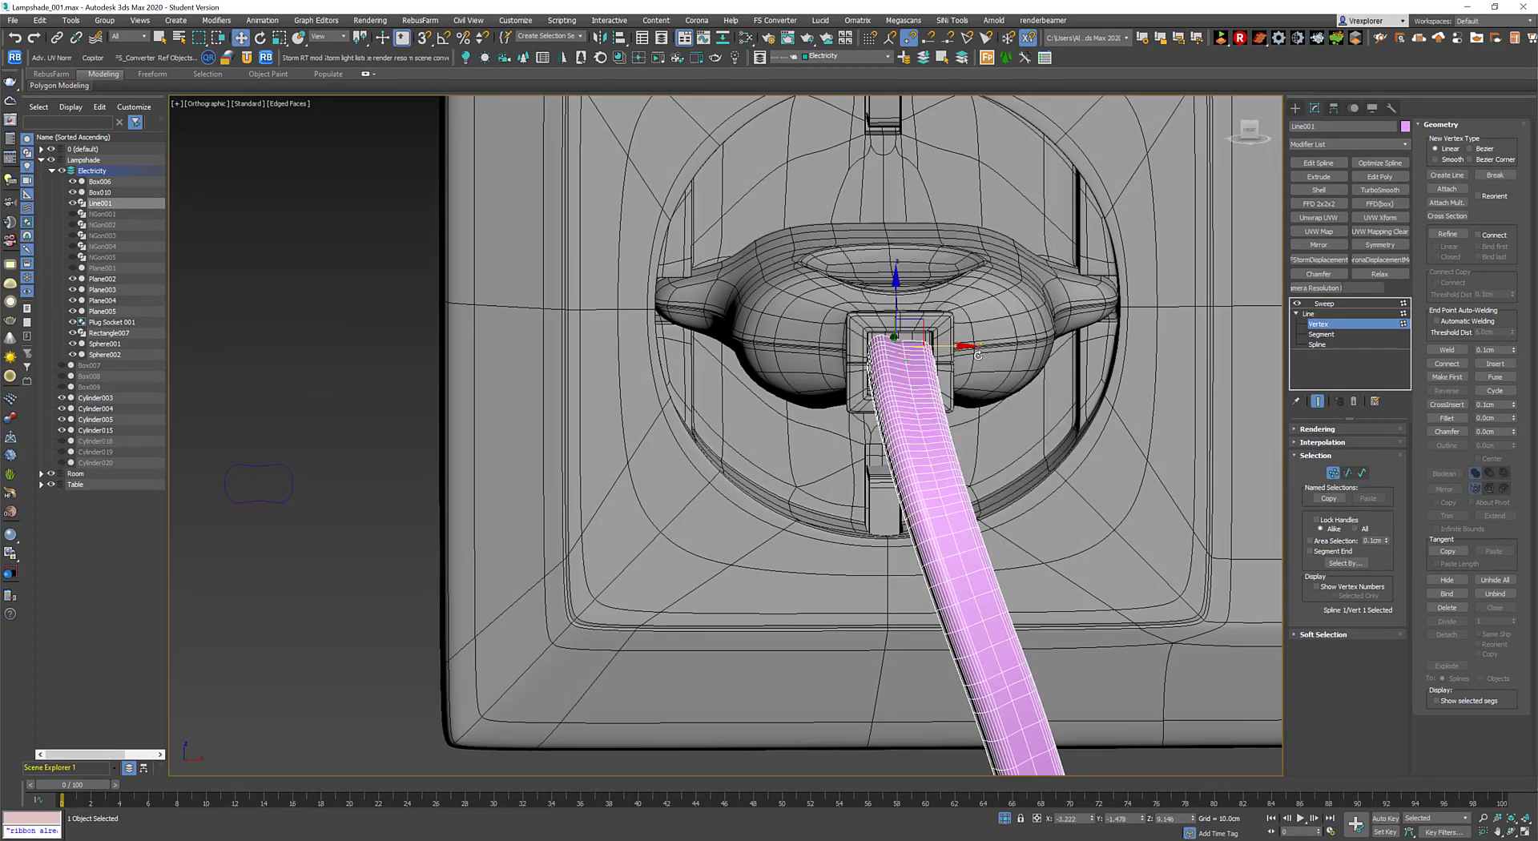
{"action": "middle_click_drag", "start_coordinate": [978, 355], "coordinate": [746, 246], "text": "alt"}
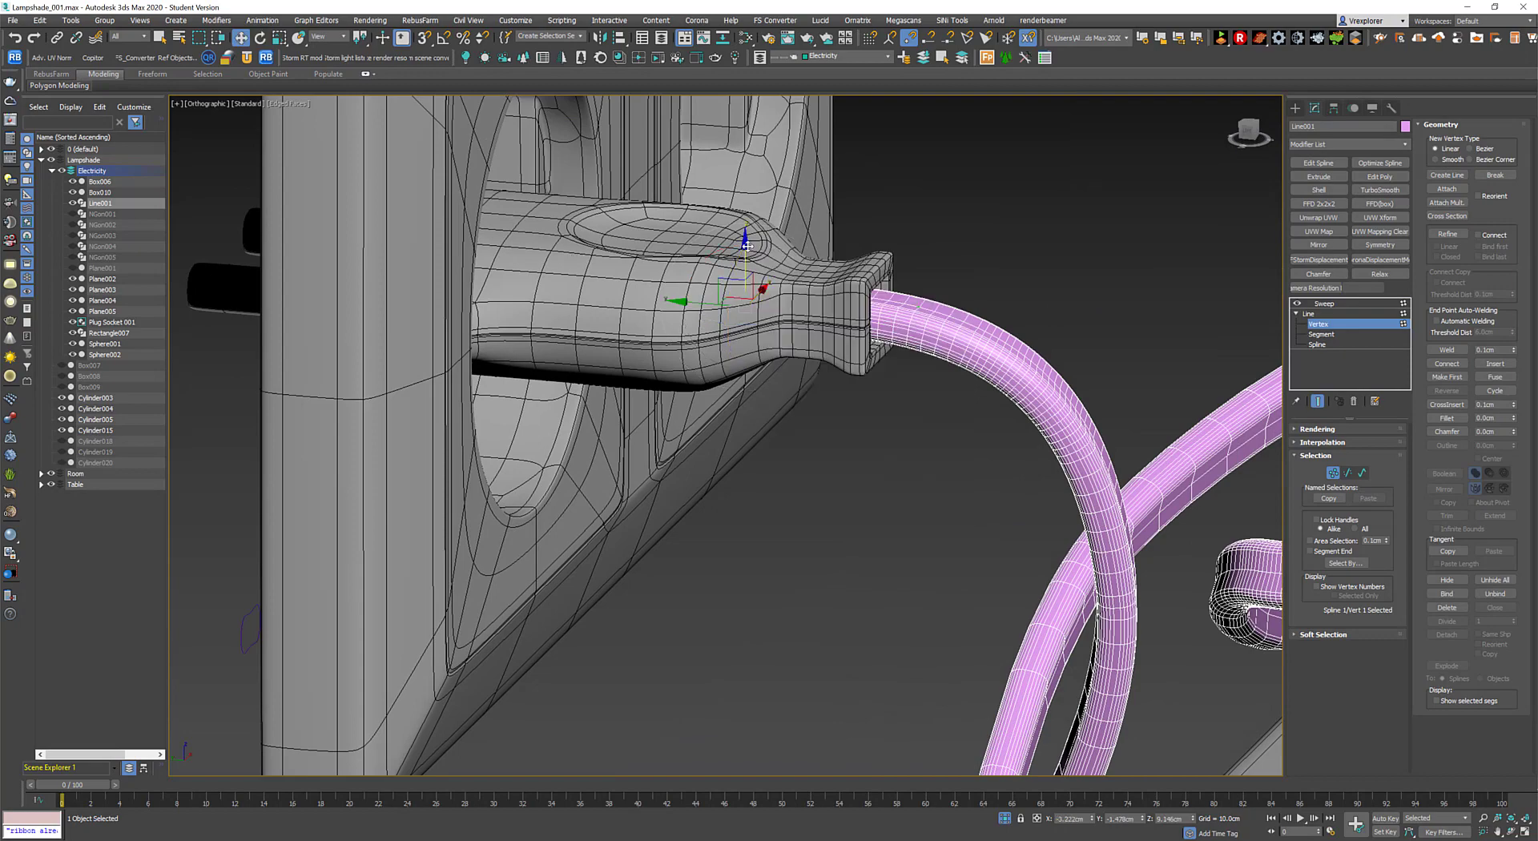
{"action": "scroll", "coordinate": [911, 447], "scroll_direction": "down", "scroll_amount": 4}
Raise two vertices of the cable loop slightly to reshape it.
{"action": "middle_click_drag", "start_coordinate": [951, 440], "coordinate": [1085, 474], "text": "alt"}
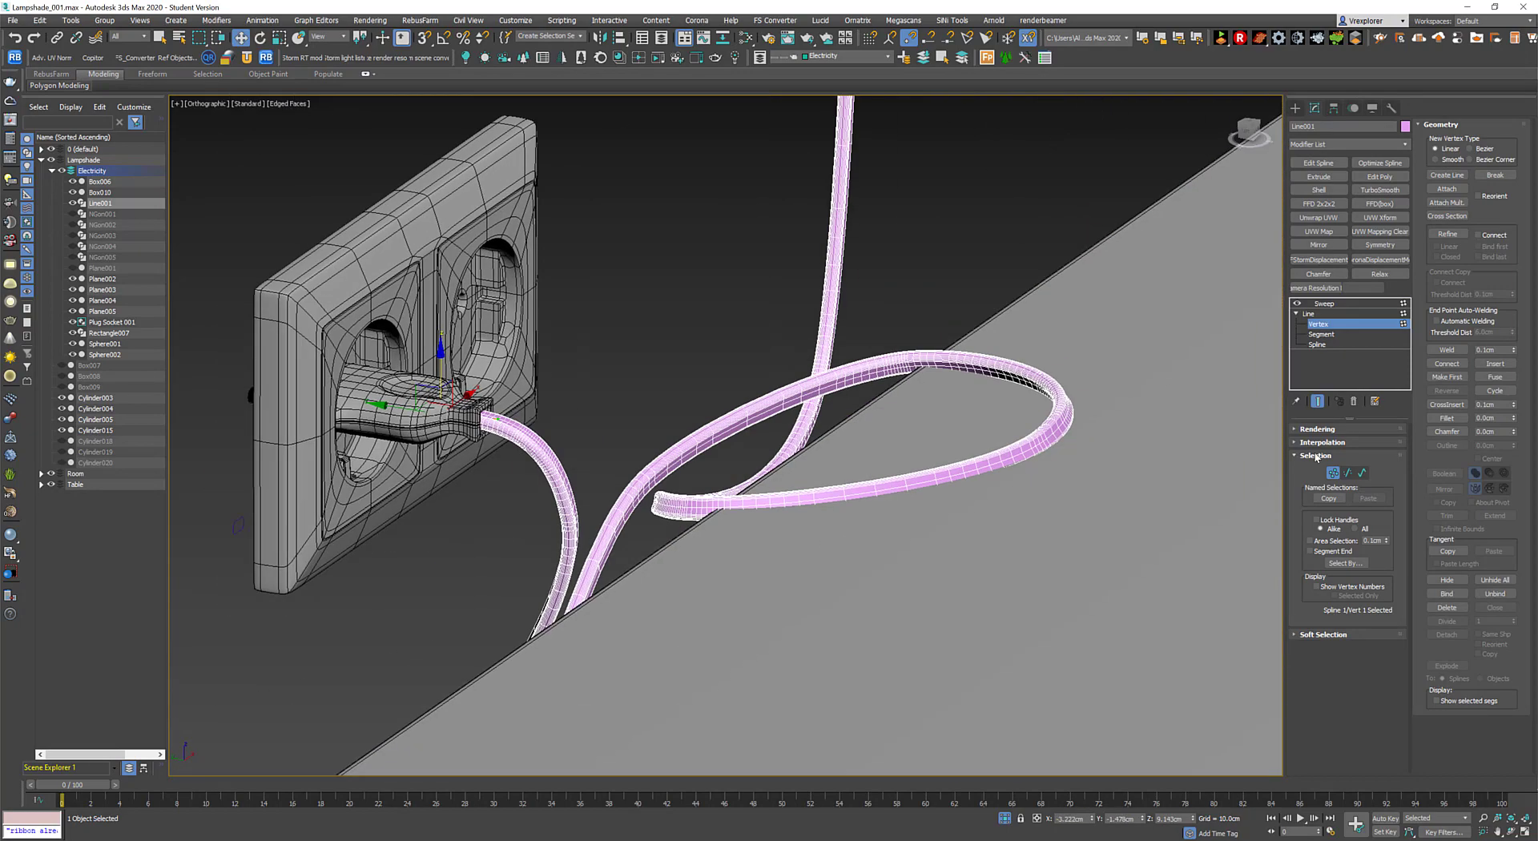
{"action": "left_click_drag", "start_coordinate": [910, 322], "coordinate": [909, 312]}
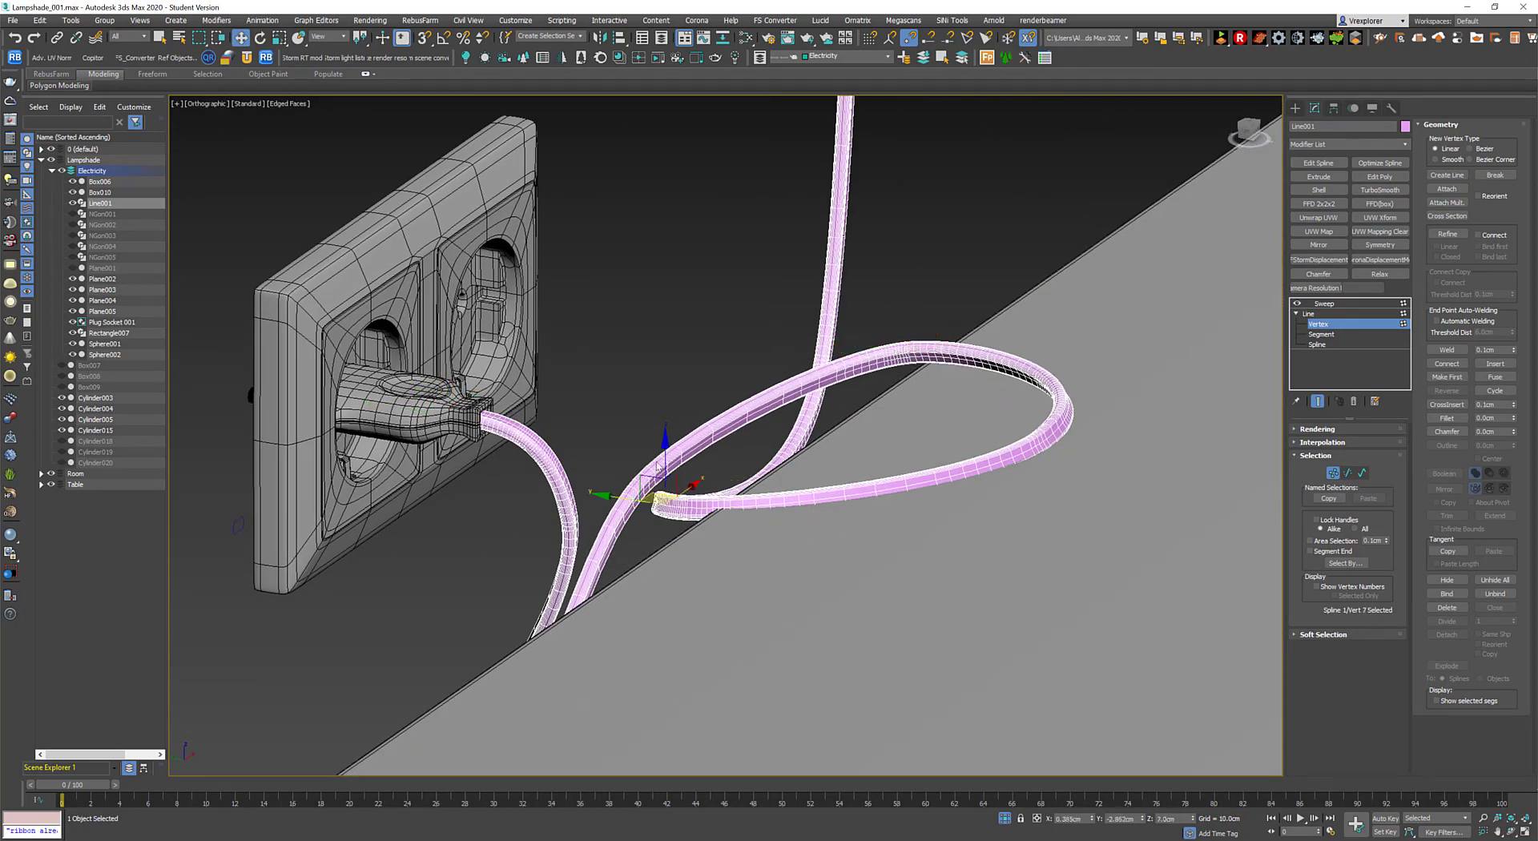
{"action": "left_click_drag", "start_coordinate": [657, 464], "coordinate": [654, 479]}
{"action": "middle_click_drag", "start_coordinate": [654, 479], "coordinate": [1079, 636], "text": "alt"}
{"action": "left_click_drag", "start_coordinate": [1051, 500], "coordinate": [1063, 465]}
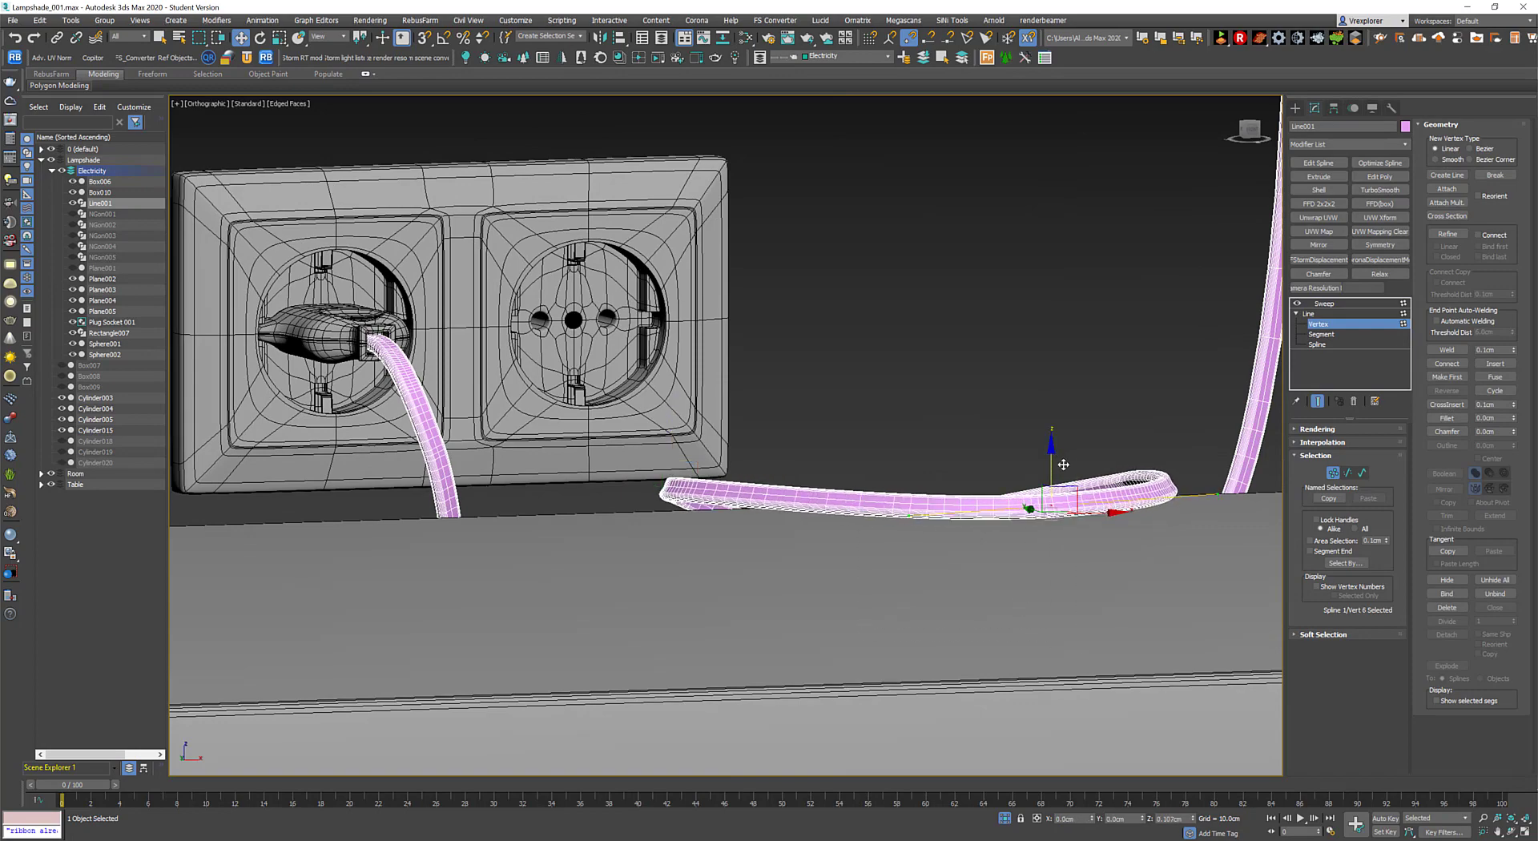
{"action": "middle_click_drag", "start_coordinate": [1063, 465], "coordinate": [680, 590], "text": "alt"}
{"action": "scroll", "coordinate": [790, 553], "scroll_direction": "up", "scroll_amount": 4}
Convert the loop-end vertex to a smooth Bezier vertex.
{"action": "left_click", "coordinate": [739, 439]}
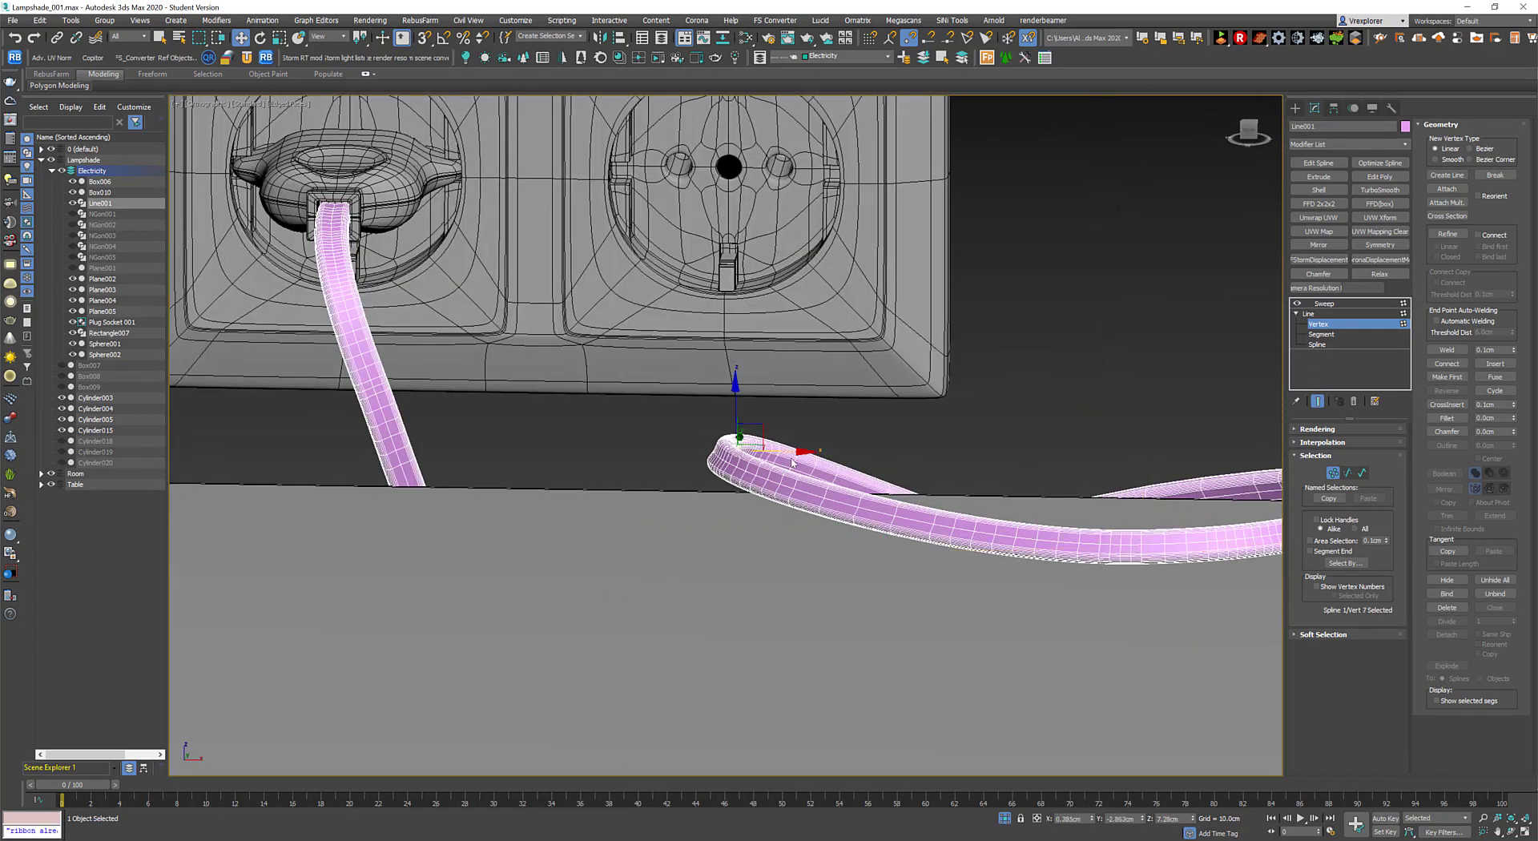
{"action": "right_click", "coordinate": [1030, 375]}
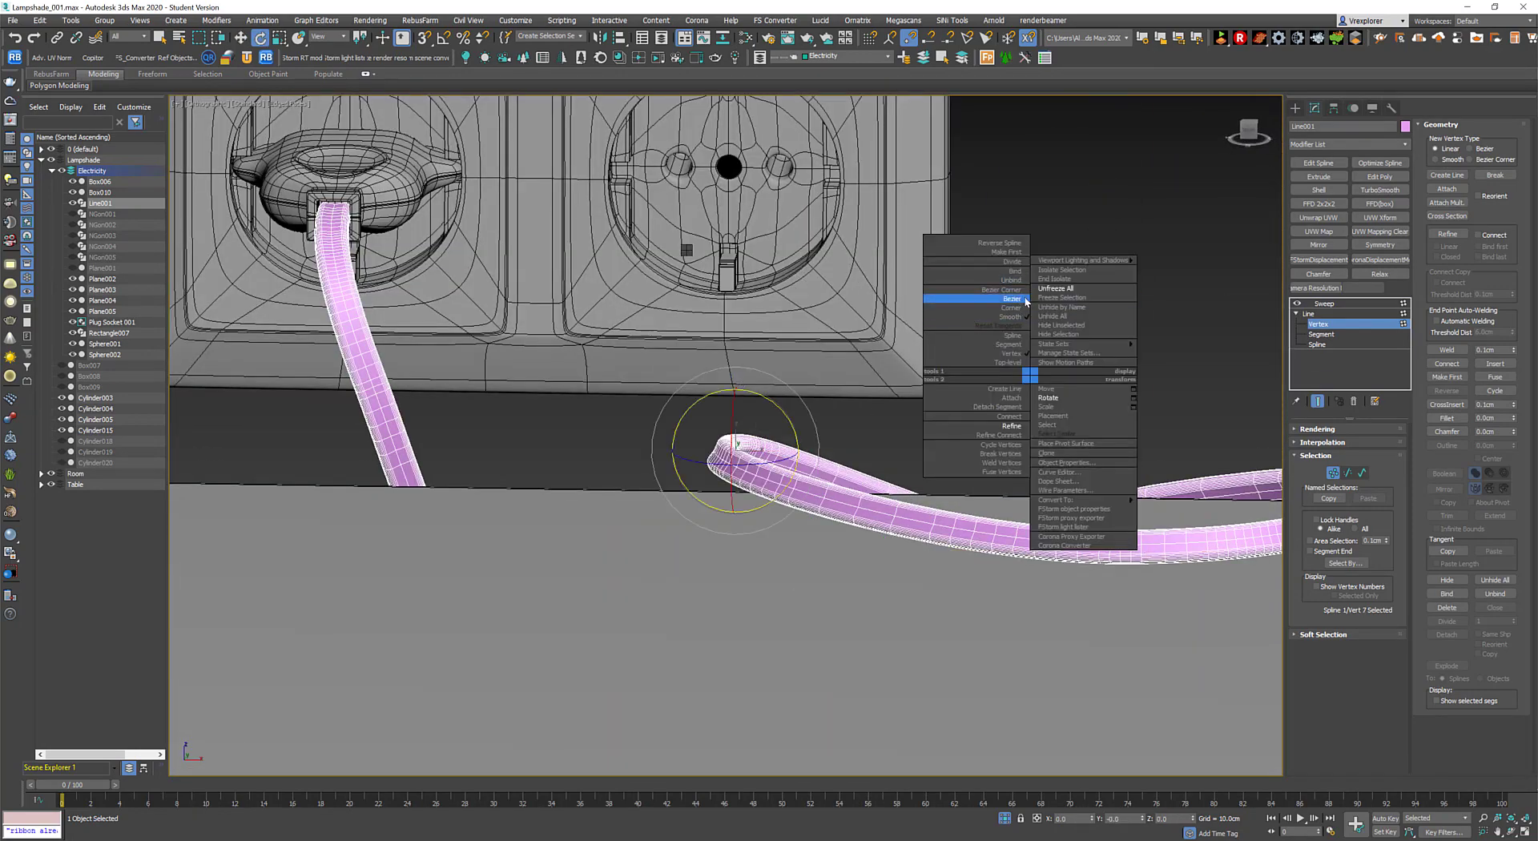
{"action": "left_click", "coordinate": [1012, 299]}
{"action": "middle_click_drag", "start_coordinate": [1012, 299], "coordinate": [830, 493], "text": "alt"}
{"action": "mouse_move", "coordinate": [779, 417]}
{"action": "middle_mouse_down", "text": "alt"}
{"action": "mouse_move", "coordinate": [896, 583]}
{"action": "mouse_move", "coordinate": [795, 624]}
{"action": "middle_mouse_up", "text": "alt"}
{"action": "left_click", "coordinate": [783, 544]}
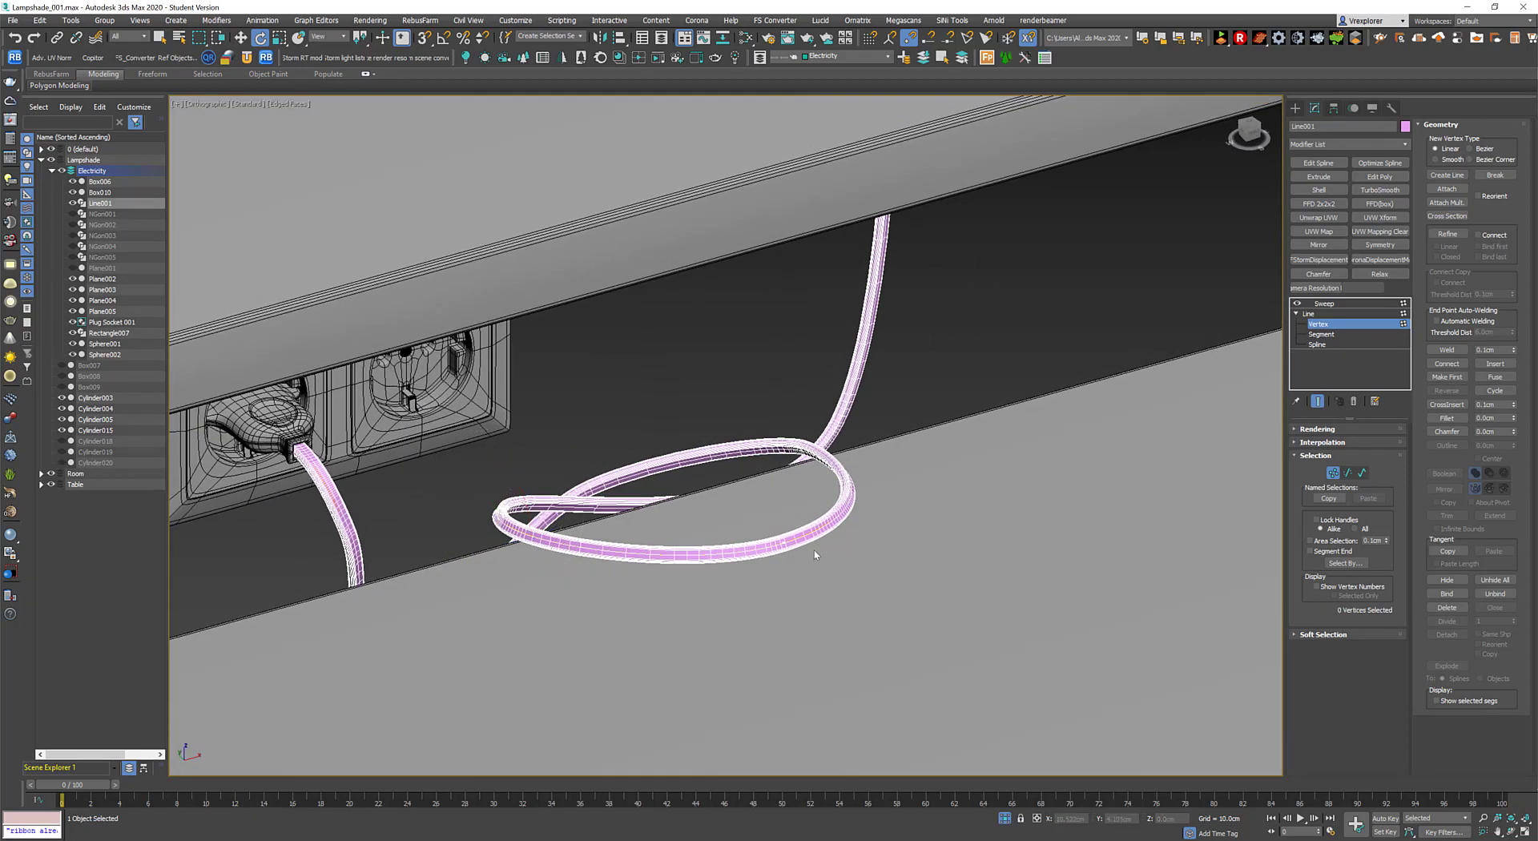
{"action": "right_click", "coordinate": [811, 490]}
{"action": "left_click", "coordinate": [841, 497]}
Move the next loop vertex to smooth the cable's curve beside the socket.
{"action": "right_click", "coordinate": [797, 545]}
{"action": "left_click", "coordinate": [821, 565]}
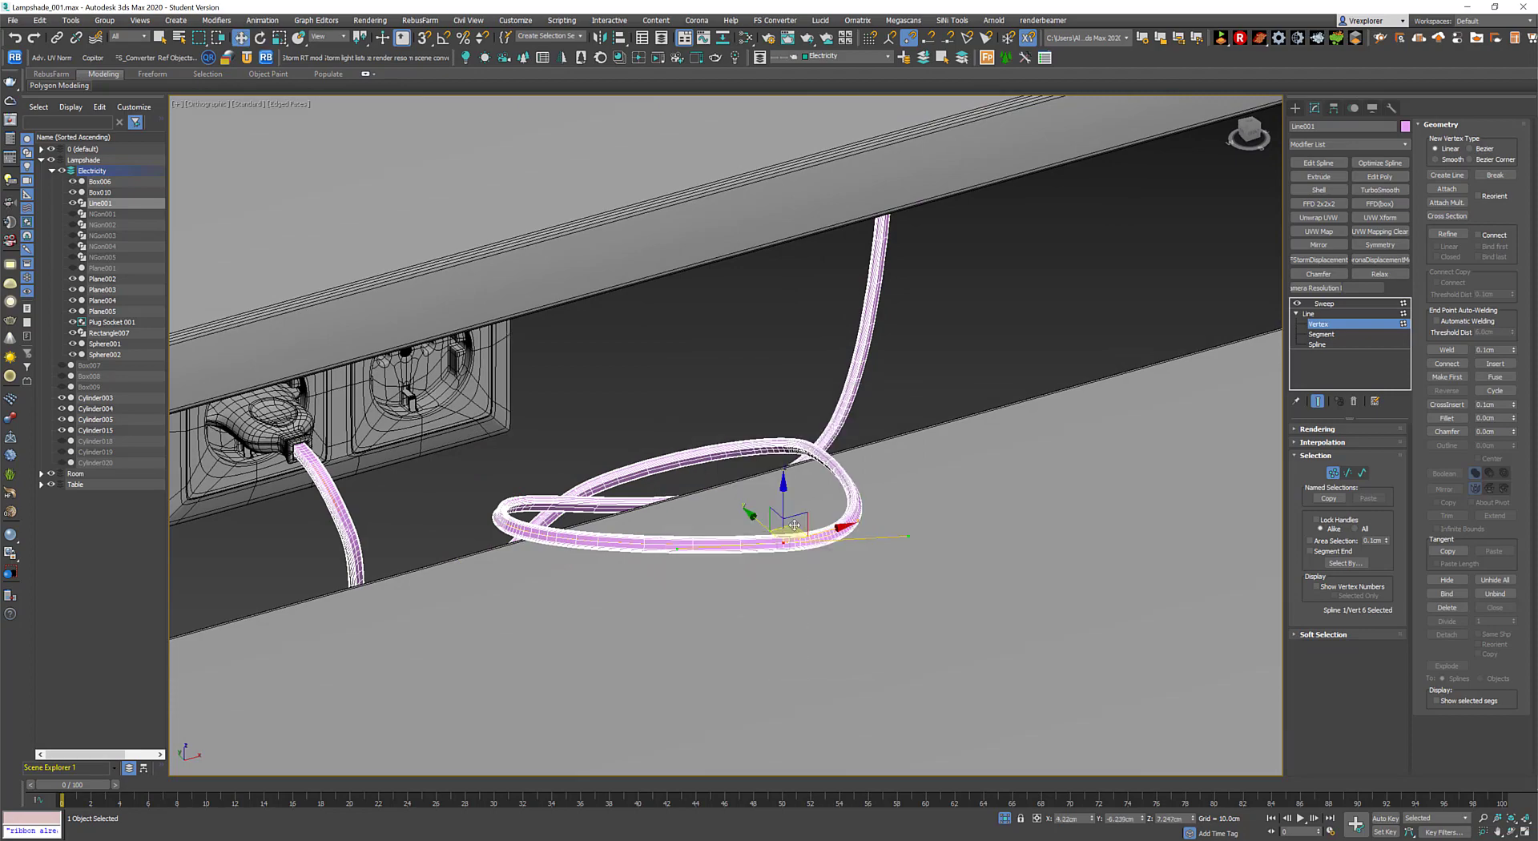
{"action": "left_click", "coordinate": [811, 533]}
{"action": "middle_click_drag", "start_coordinate": [811, 533], "coordinate": [843, 497], "text": "alt"}
{"action": "right_click", "coordinate": [843, 497]}
{"action": "left_click", "coordinate": [842, 359]}
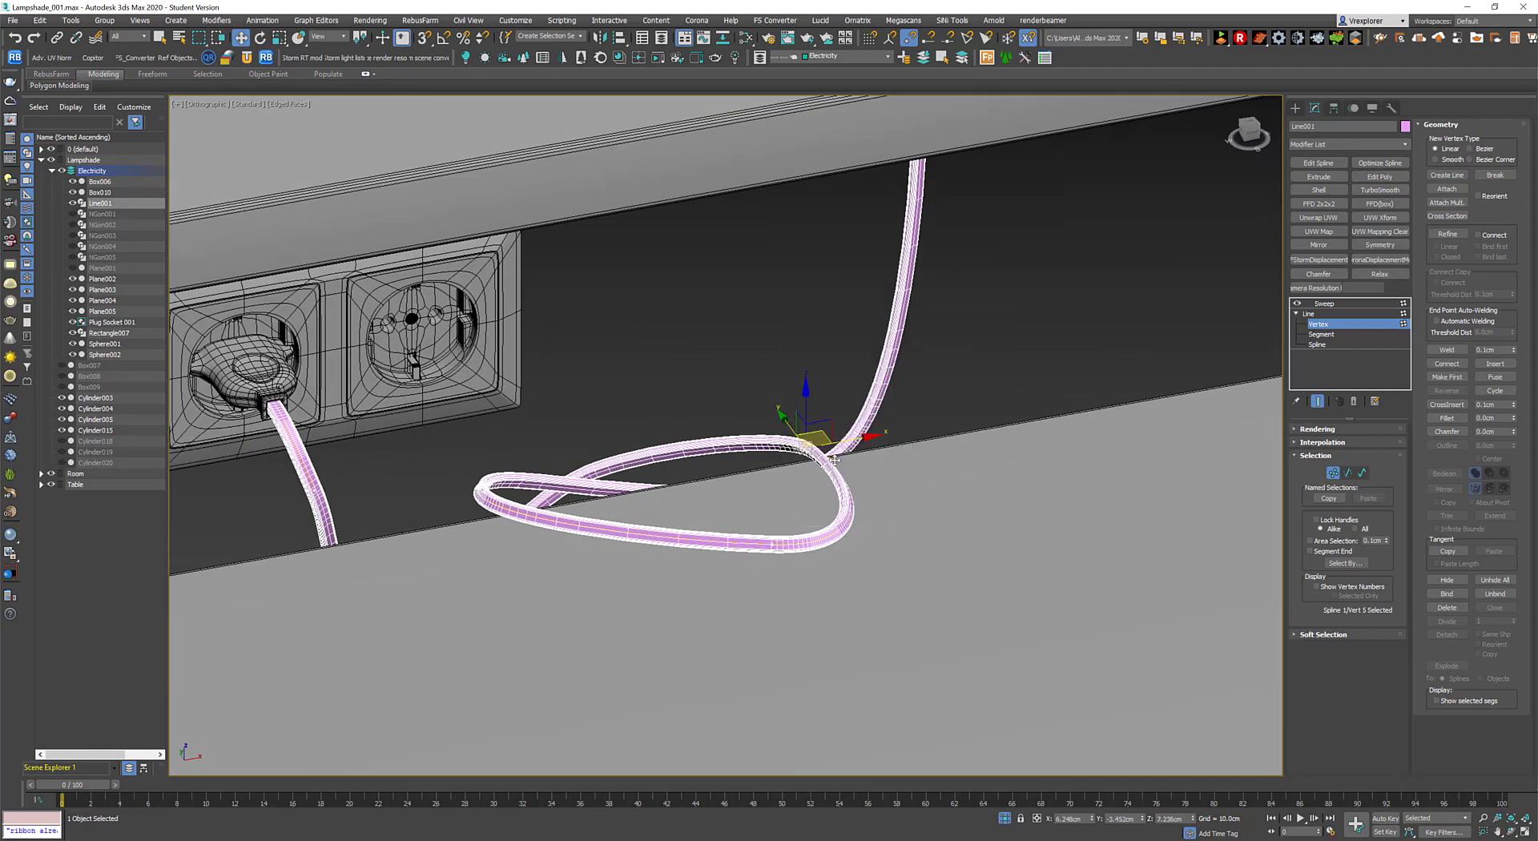
{"action": "left_click_drag", "start_coordinate": [834, 460], "coordinate": [887, 451]}
{"action": "mouse_move", "coordinate": [887, 451]}
{"action": "middle_mouse_down", "text": "alt"}
{"action": "mouse_move", "coordinate": [752, 454]}
{"action": "mouse_move", "coordinate": [828, 472]}
{"action": "middle_mouse_up", "text": "alt"}
{"action": "scroll", "coordinate": [834, 454], "scroll_direction": "up", "scroll_amount": 5}
{"action": "scroll", "coordinate": [828, 471], "scroll_direction": "down", "scroll_amount": 4}
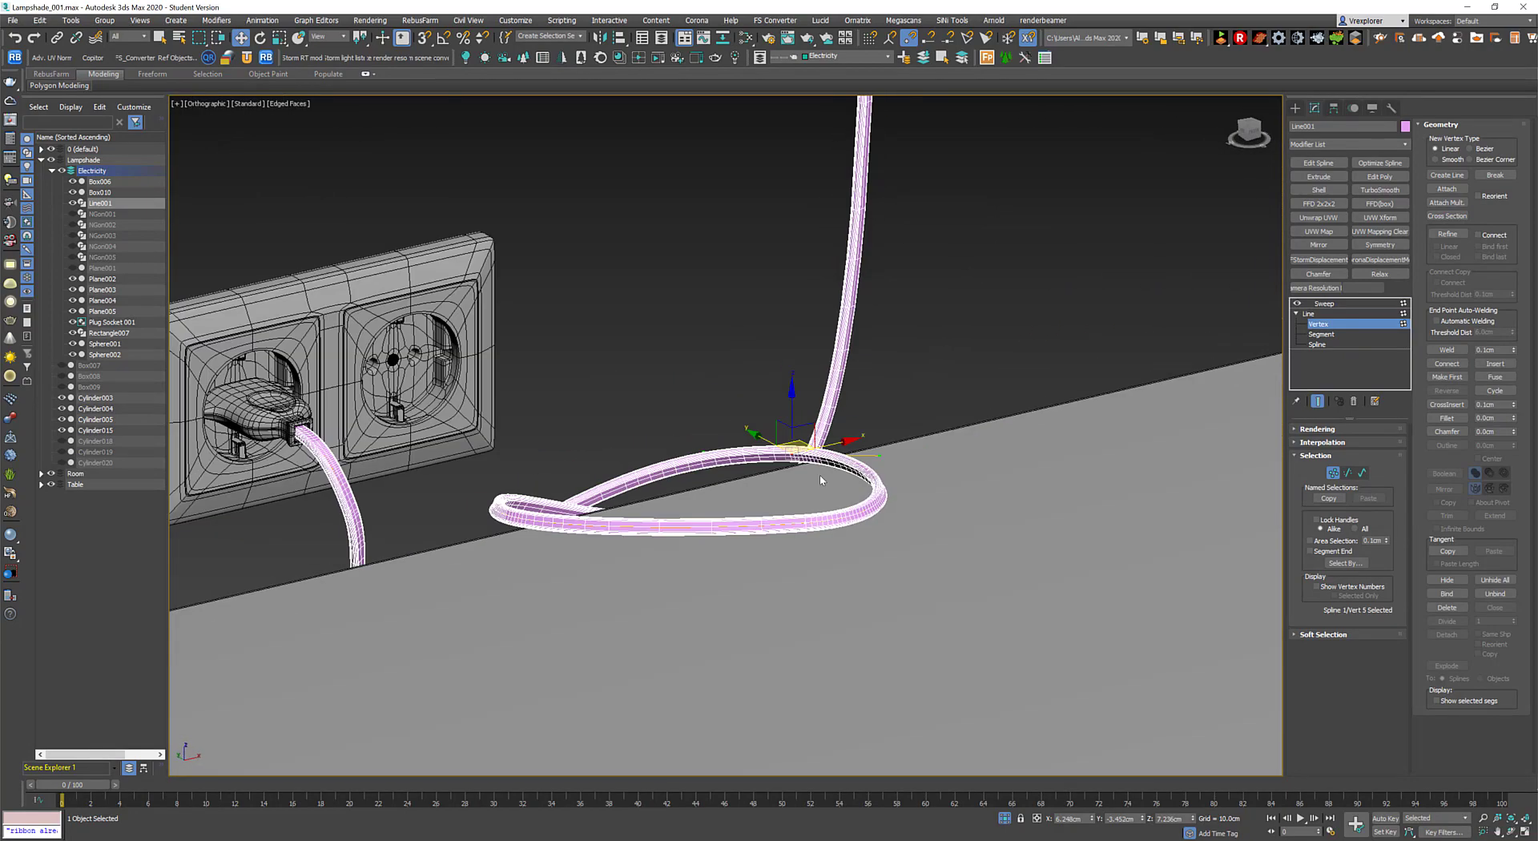
{"action": "scroll", "coordinate": [829, 472], "scroll_direction": "up", "scroll_amount": 4}
{"action": "scroll", "coordinate": [1098, 502], "scroll_direction": "down", "scroll_amount": 4}
{"action": "scroll", "coordinate": [1097, 503], "scroll_direction": "down", "scroll_amount": 3}
Move the cable's top vertex to the base of the lampshade.
{"action": "middle_click_drag", "start_coordinate": [996, 584], "coordinate": [919, 377], "text": "alt"}
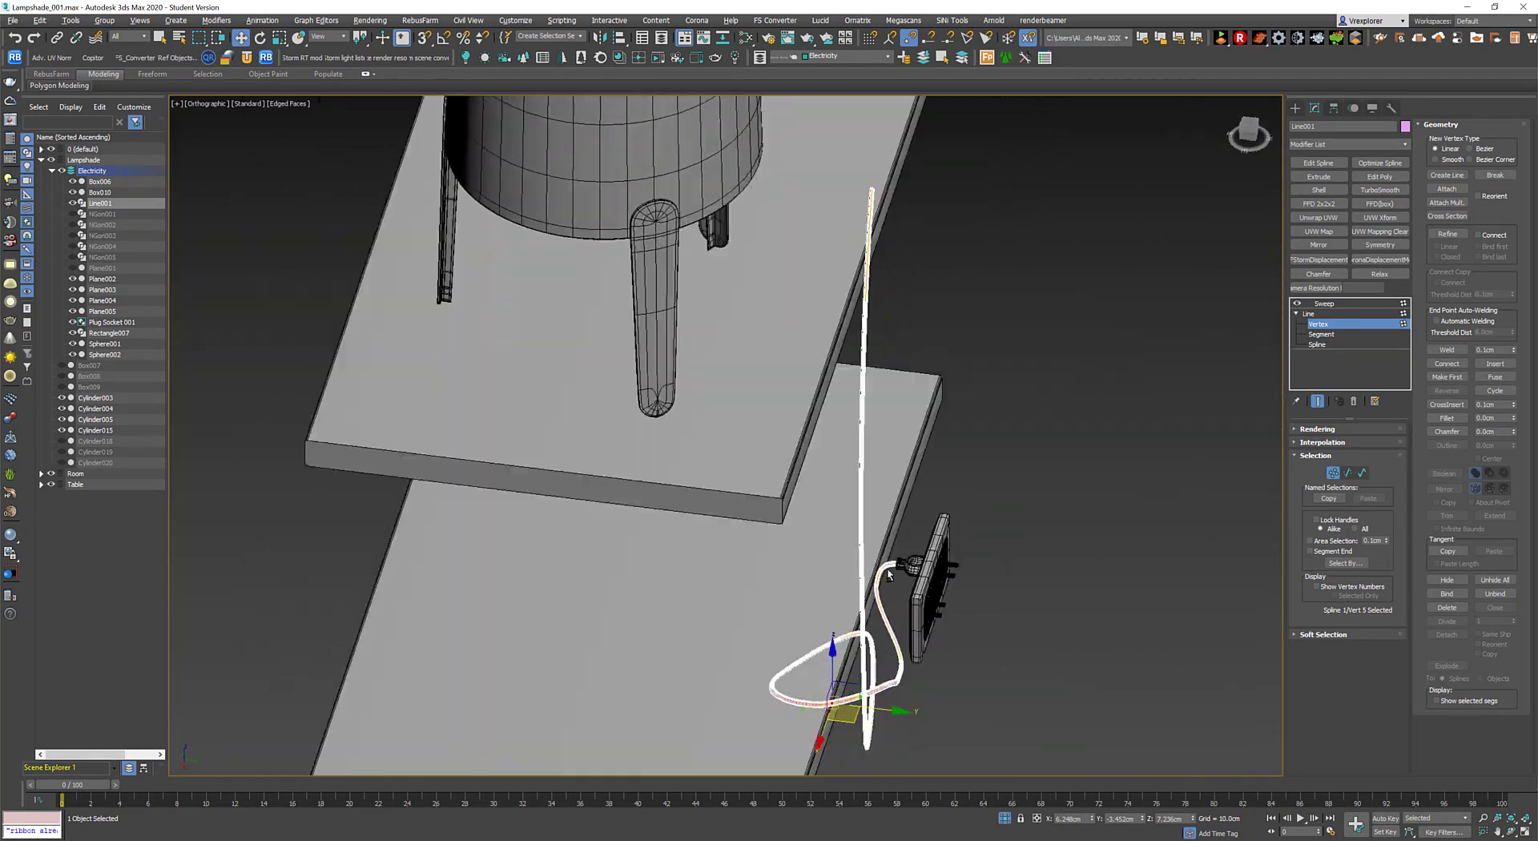
{"action": "left_click", "coordinate": [918, 333]}
{"action": "left_click_drag", "start_coordinate": [969, 327], "coordinate": [841, 328]}
{"action": "left_click", "coordinate": [911, 486]}
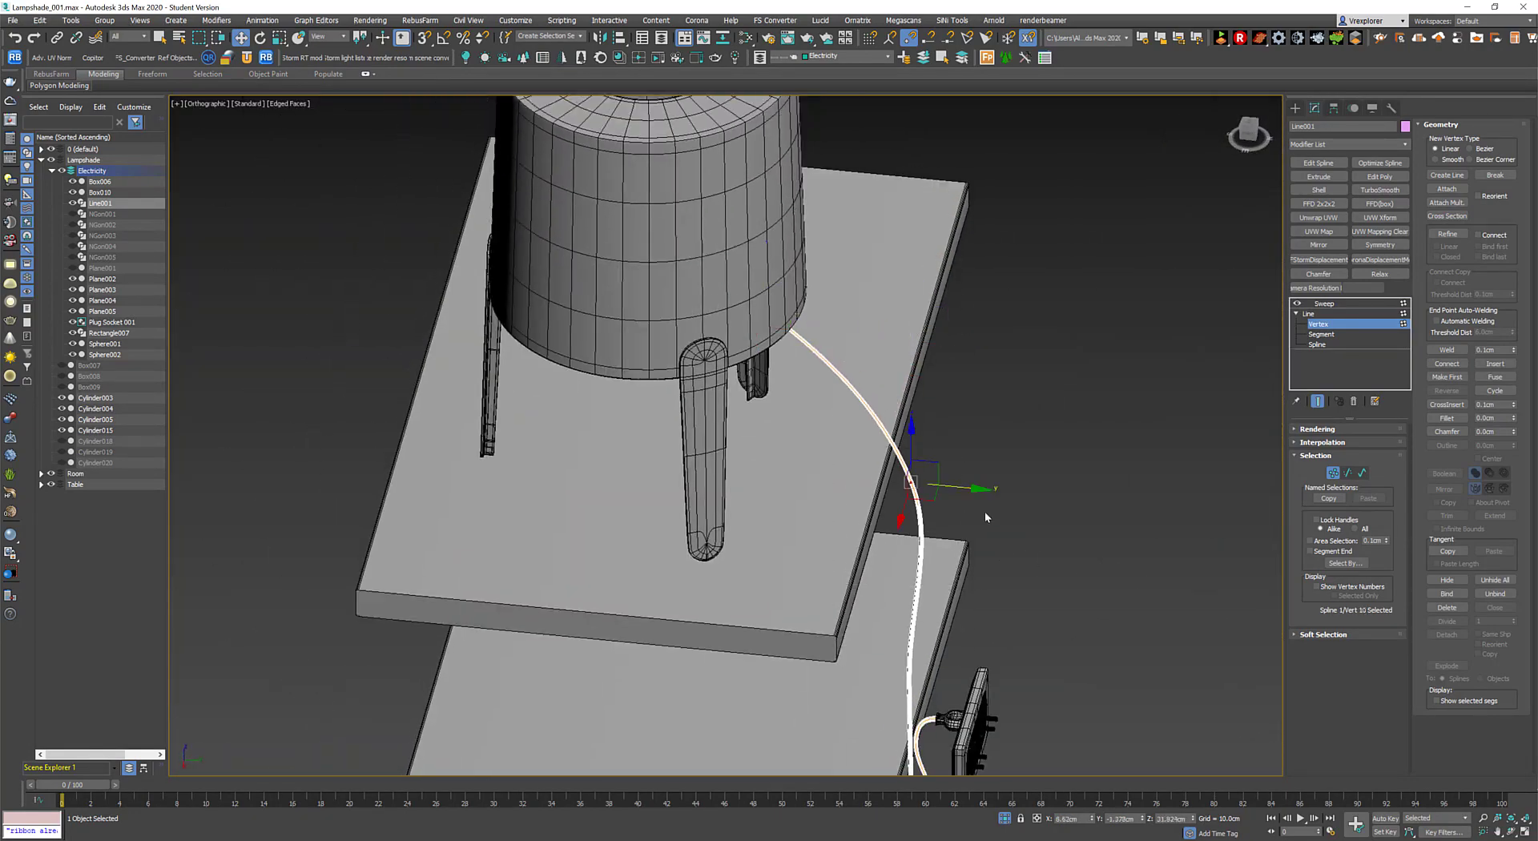
{"action": "scroll", "coordinate": [924, 488], "scroll_direction": "down", "scroll_amount": 3}
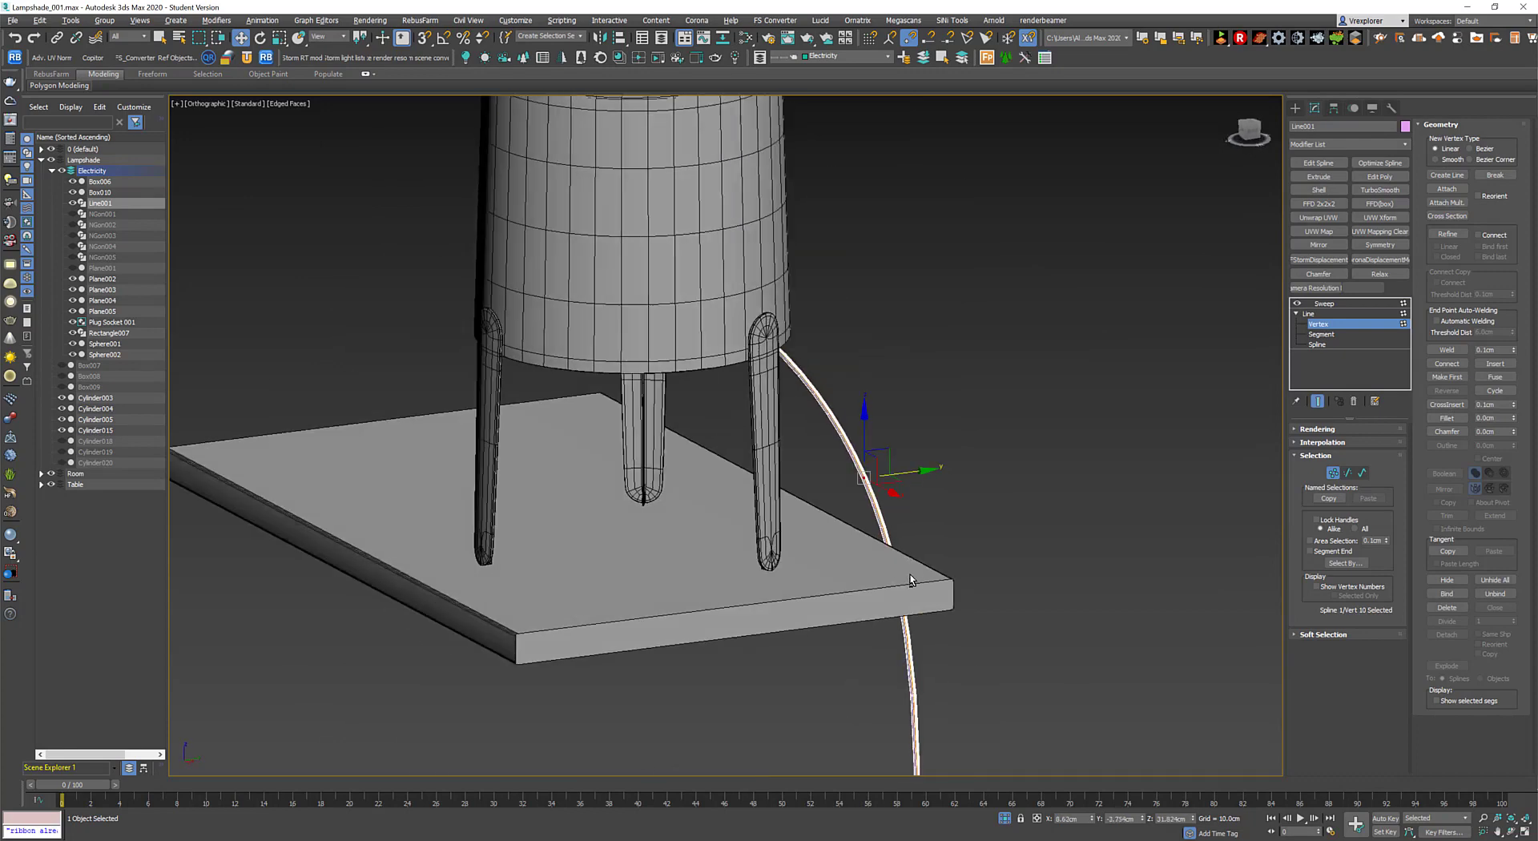
{"action": "scroll", "coordinate": [911, 585], "scroll_direction": "up", "scroll_amount": 4}
Rotate the cable's end vertex so the cable points up into the lampshade.
{"action": "middle_click_drag", "start_coordinate": [876, 577], "coordinate": [988, 522], "text": "alt"}
{"action": "scroll", "coordinate": [989, 521], "scroll_direction": "down", "scroll_amount": 2}
{"action": "scroll", "coordinate": [885, 516], "scroll_direction": "down", "scroll_amount": 2}
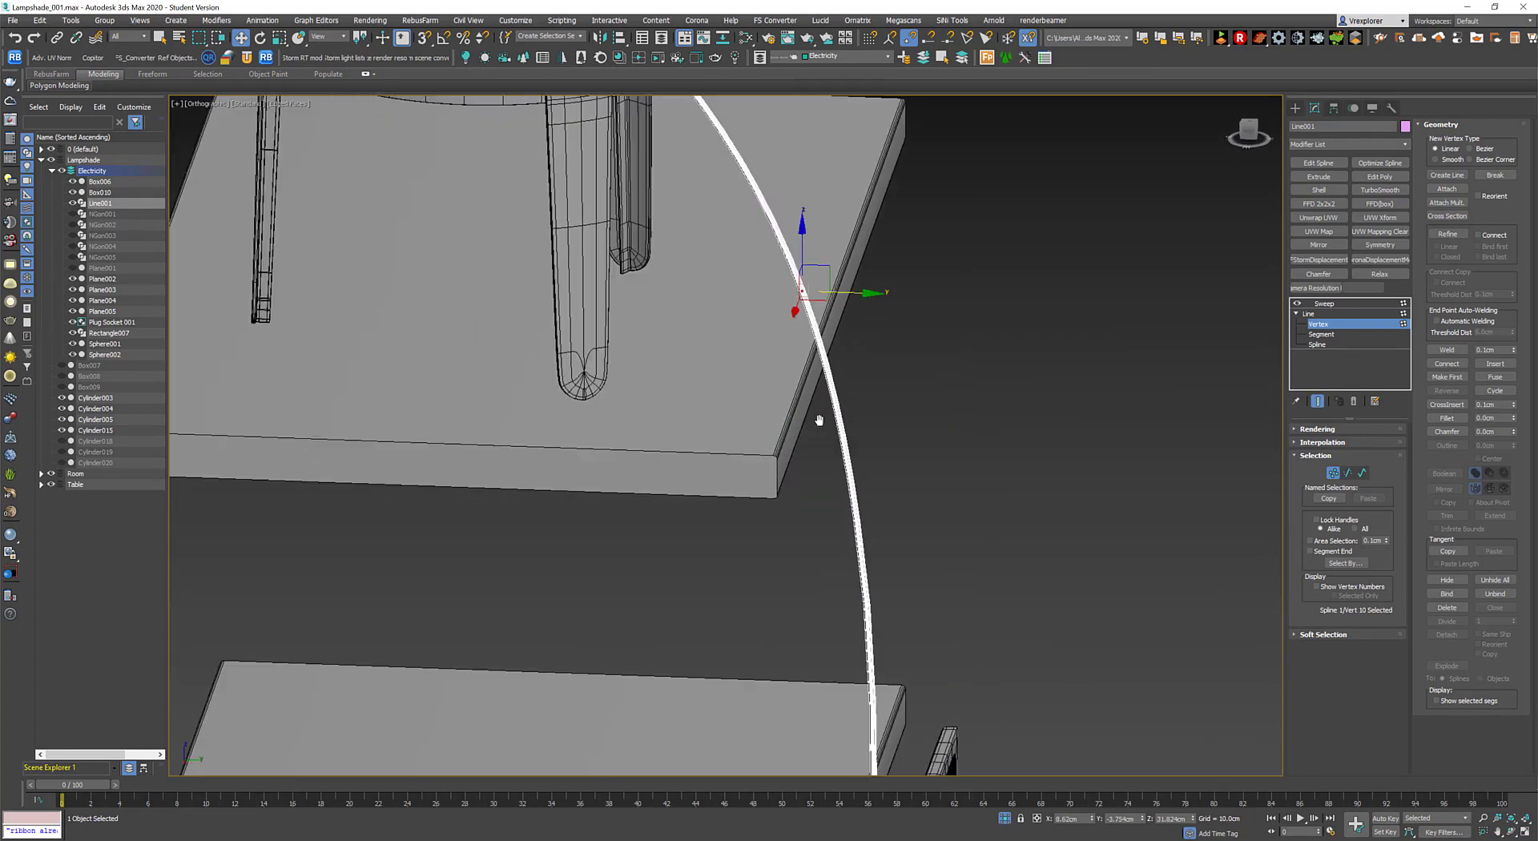
{"action": "mouse_move", "coordinate": [817, 419]}
{"action": "middle_mouse_down", "text": "alt"}
{"action": "mouse_move", "coordinate": [850, 520]}
{"action": "mouse_move", "coordinate": [834, 528]}
{"action": "mouse_move", "coordinate": [881, 320]}
{"action": "middle_mouse_up", "text": "alt"}
{"action": "left_click", "coordinate": [827, 564]}
{"action": "left_click_drag", "start_coordinate": [935, 225], "coordinate": [797, 431]}
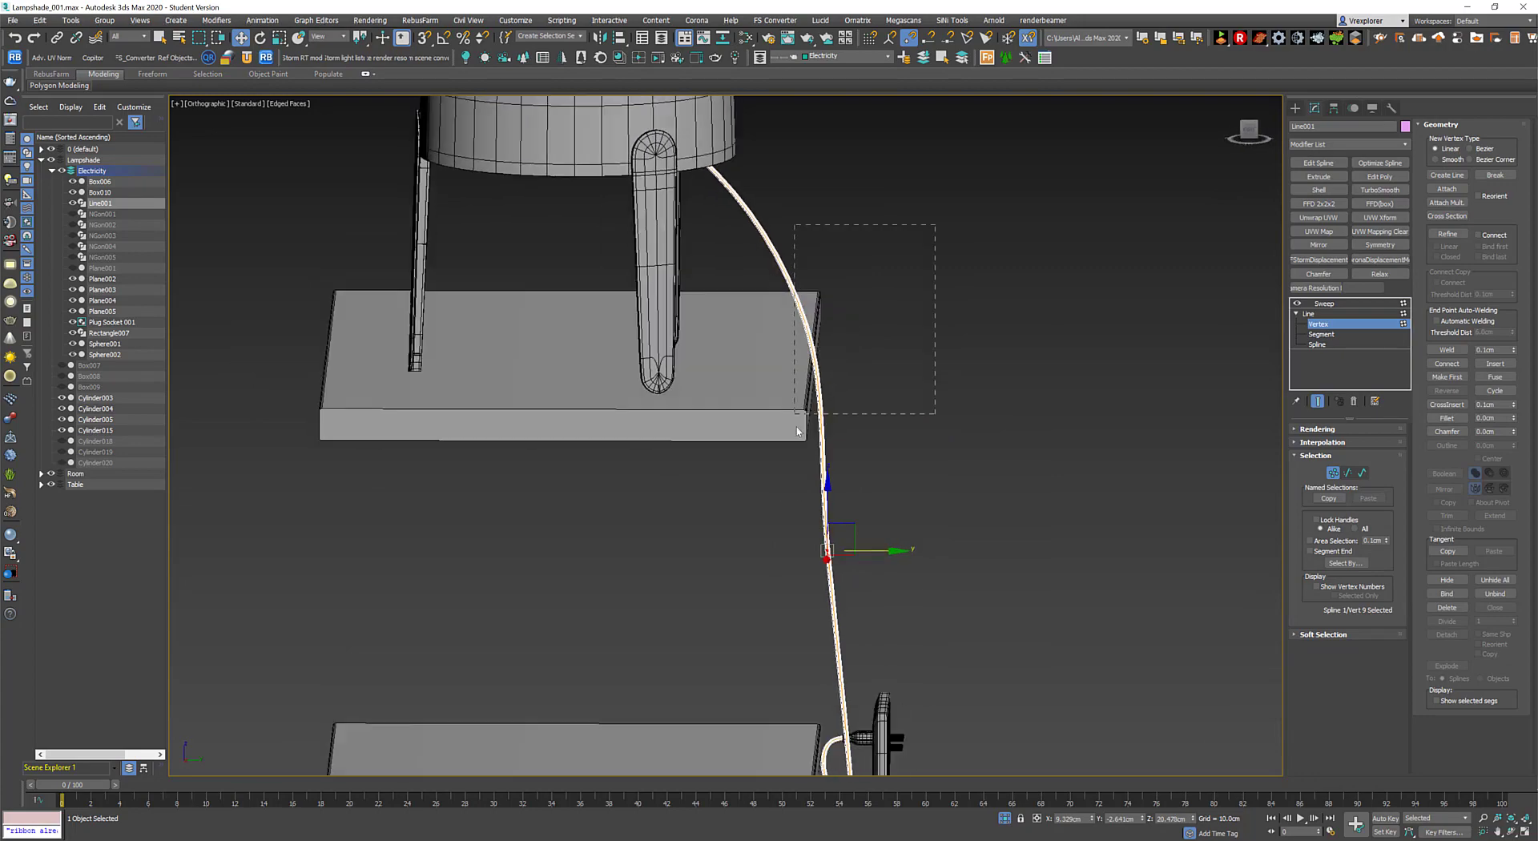
{"action": "middle_click_drag", "start_coordinate": [862, 323], "coordinate": [824, 345], "text": "alt"}
{"action": "scroll", "coordinate": [824, 345], "scroll_direction": "up", "scroll_amount": 5}
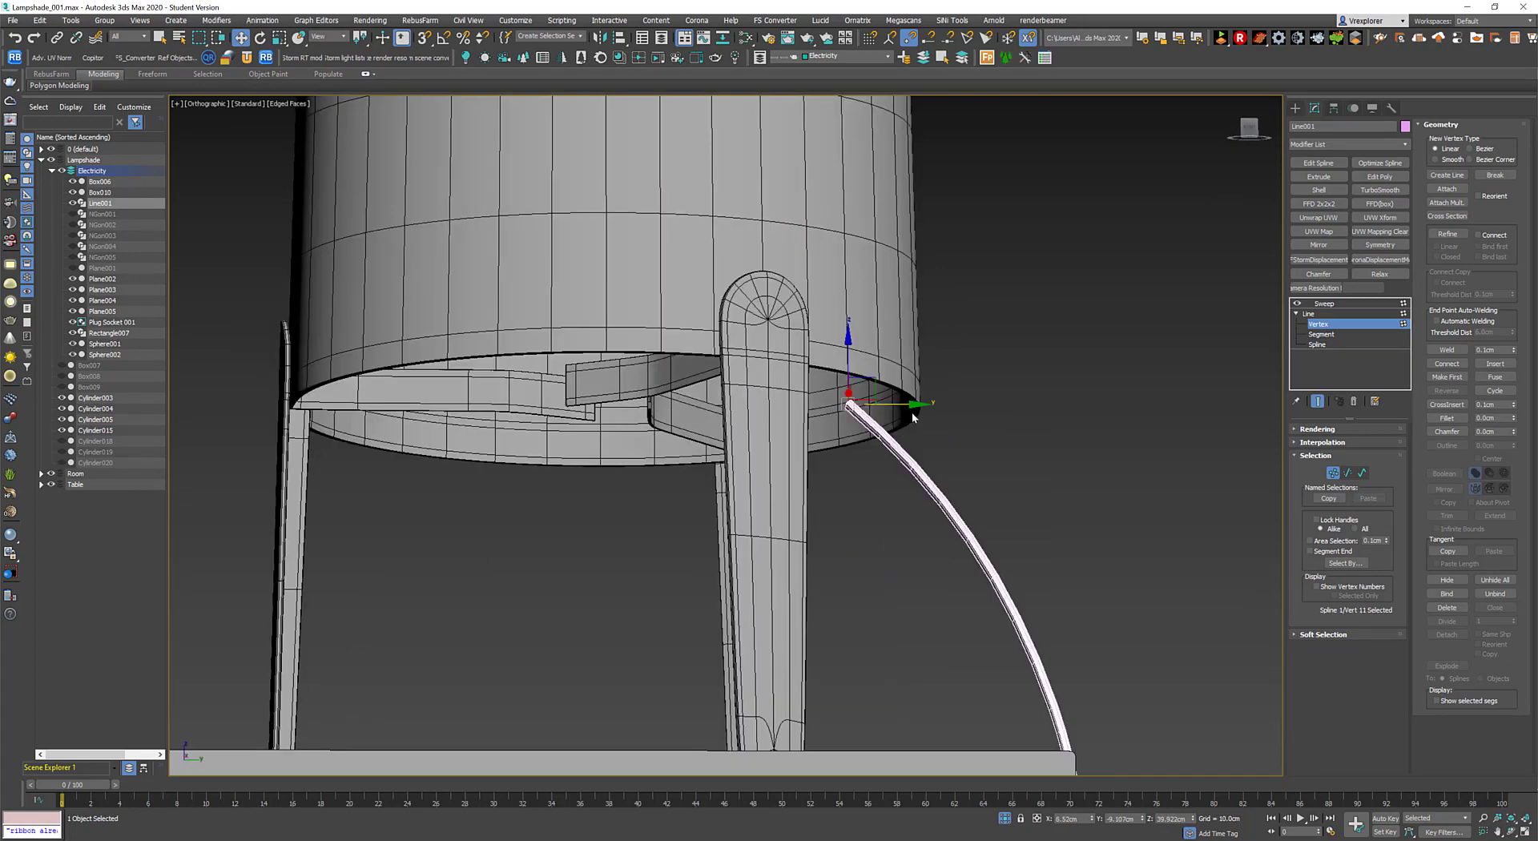
{"action": "scroll", "coordinate": [754, 421], "scroll_direction": "down", "scroll_amount": 3}
{"action": "mouse_move", "coordinate": [650, 468]}
{"action": "middle_mouse_down", "text": "alt"}
{"action": "mouse_move", "coordinate": [697, 531]}
{"action": "mouse_move", "coordinate": [729, 385]}
{"action": "middle_mouse_up", "text": "alt"}
{"action": "scroll", "coordinate": [731, 382], "scroll_direction": "up", "scroll_amount": 3}
{"action": "right_click", "coordinate": [732, 381]}
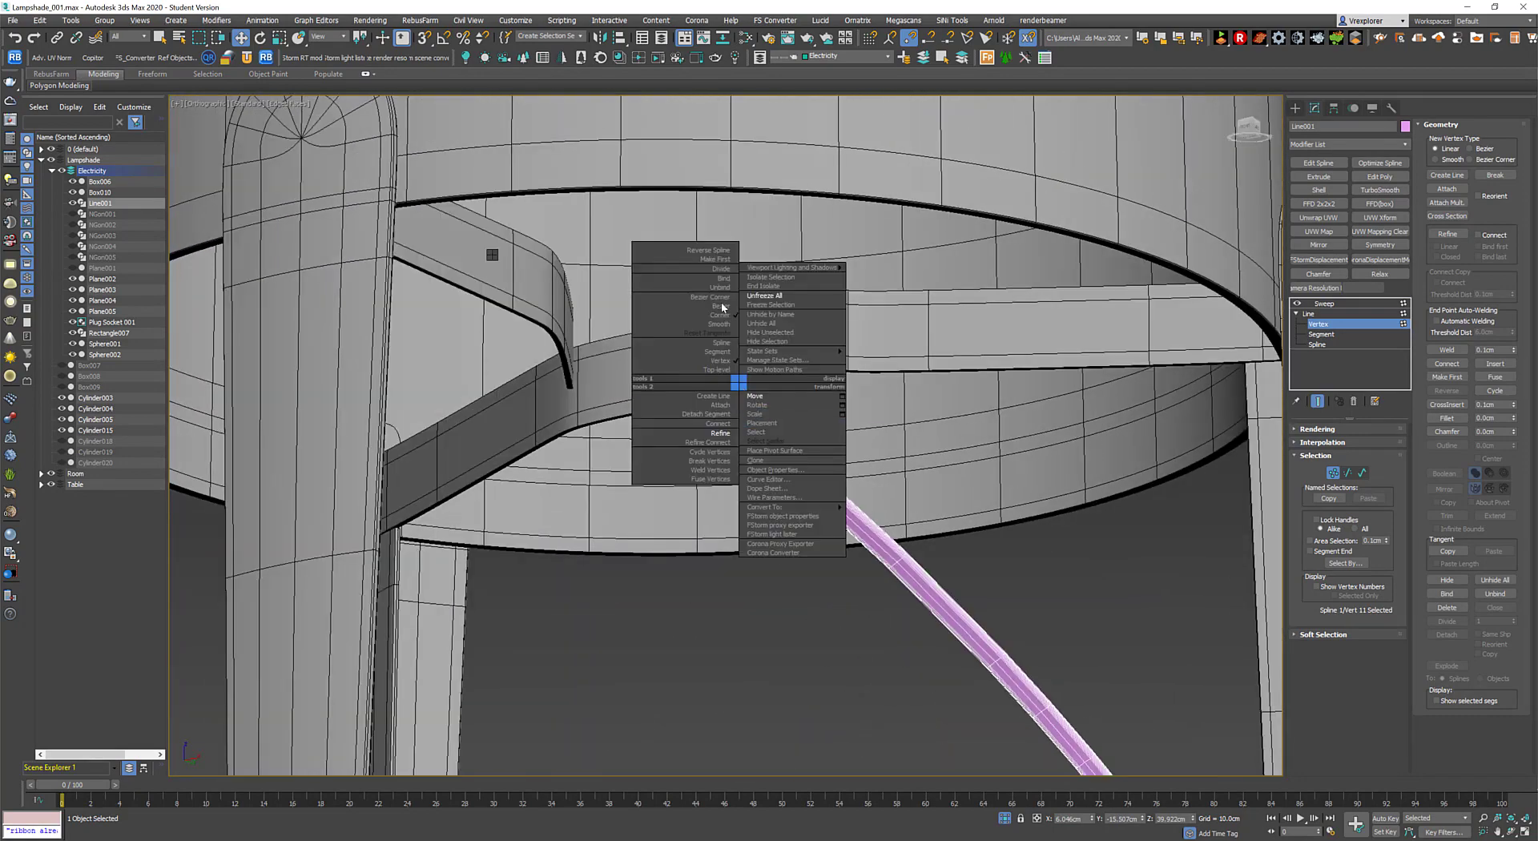
{"action": "right_click", "coordinate": [776, 306]}
{"action": "left_click", "coordinate": [805, 328]}
{"action": "mouse_move", "coordinate": [649, 353]}
{"action": "left_mouse_down"}
{"action": "mouse_move", "coordinate": [641, 339]}
{"action": "mouse_move", "coordinate": [677, 358]}
{"action": "mouse_move", "coordinate": [701, 345]}
{"action": "left_mouse_up"}
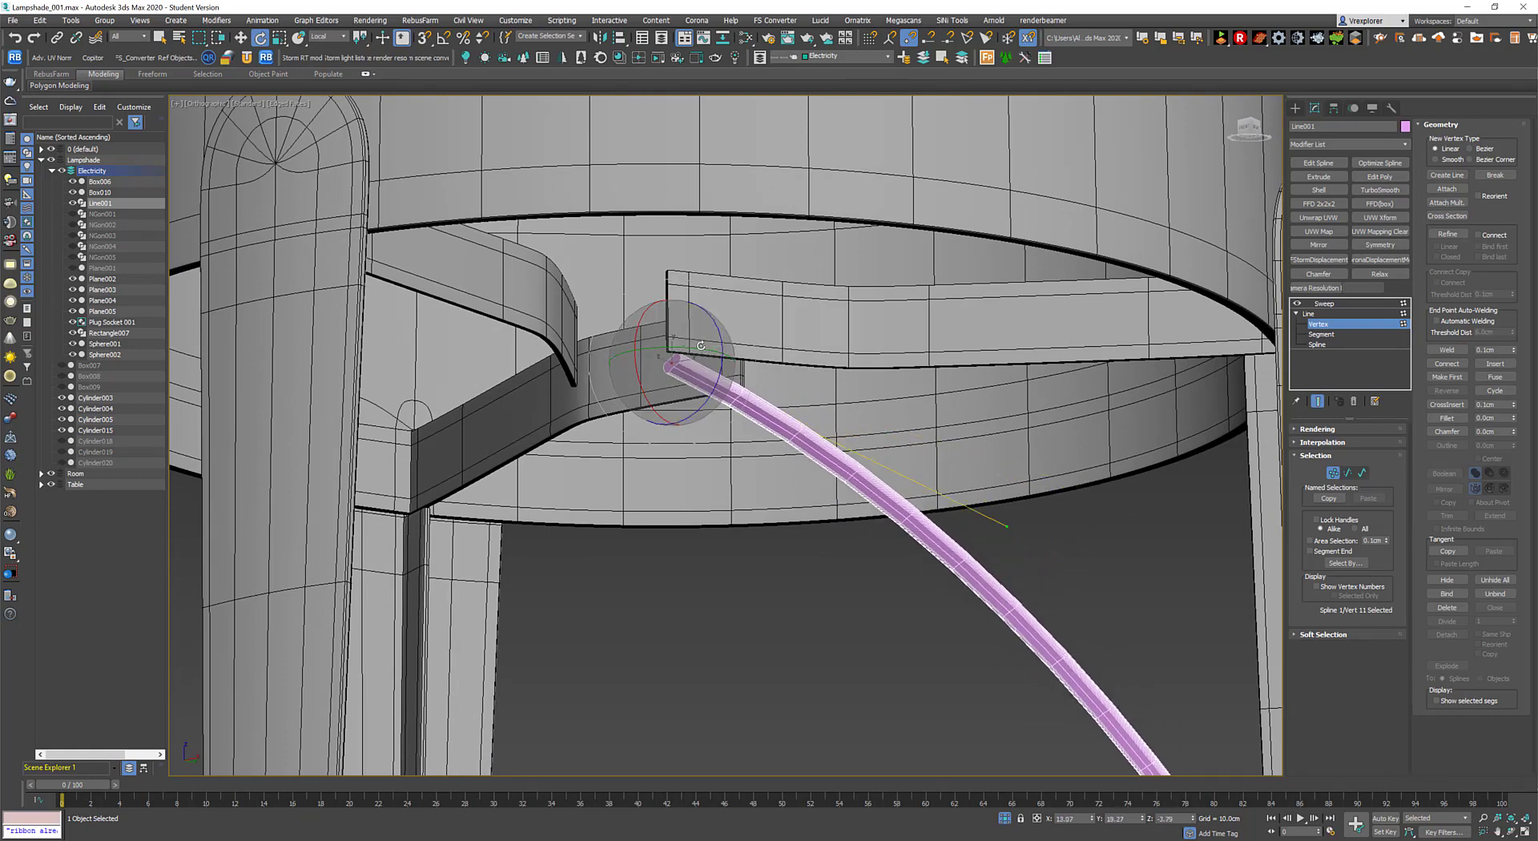
Select the cable vertex below the lampshade and review it in the four-view layout.
{"action": "scroll", "coordinate": [701, 346], "scroll_direction": "down", "scroll_amount": 10}
{"action": "mouse_move", "coordinate": [701, 345]}
{"action": "middle_mouse_down", "text": "alt"}
{"action": "mouse_move", "coordinate": [968, 630]}
{"action": "mouse_move", "coordinate": [1061, 585]}
{"action": "mouse_move", "coordinate": [922, 631]}
{"action": "middle_mouse_up", "text": "alt"}
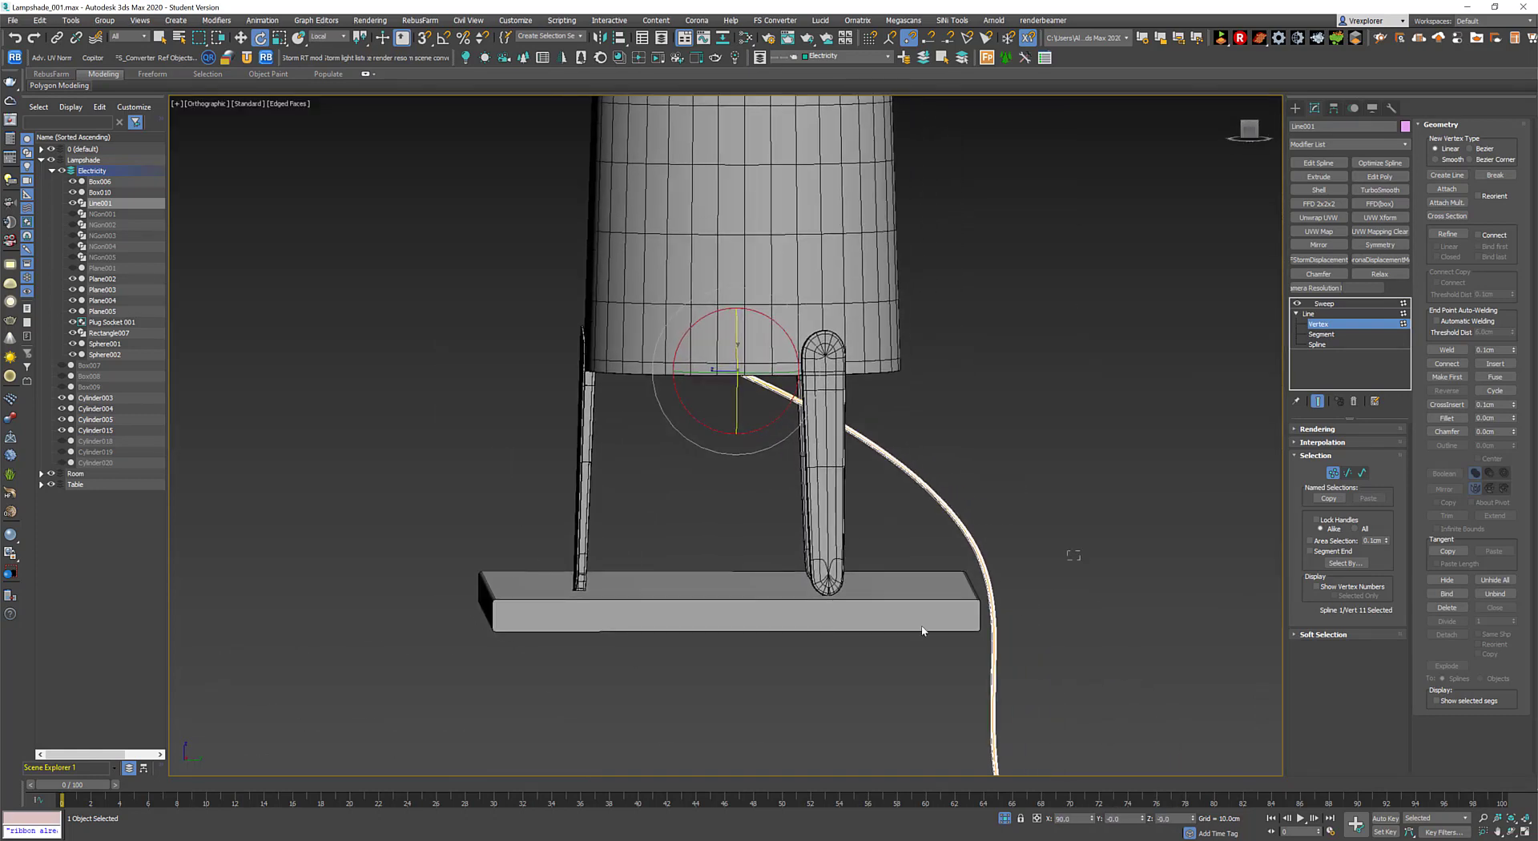
{"action": "key", "text": "w"}
{"action": "left_click_drag", "start_coordinate": [914, 665], "coordinate": [1101, 457]}
{"action": "scroll", "coordinate": [954, 481], "scroll_direction": "up", "scroll_amount": 5}
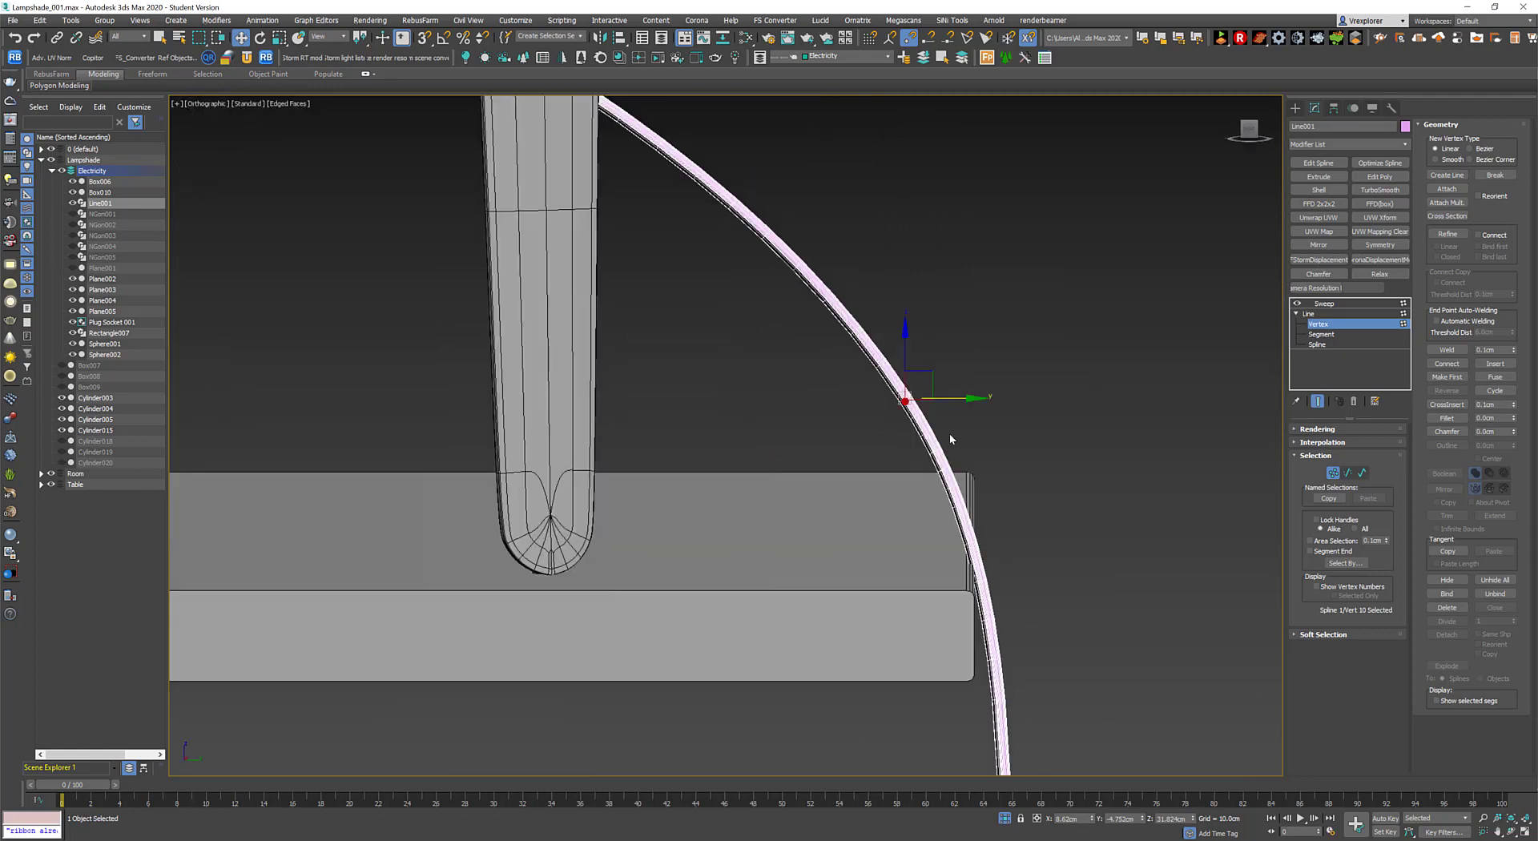
{"action": "middle_click_drag", "start_coordinate": [951, 439], "coordinate": [908, 514], "text": "alt"}
{"action": "scroll", "coordinate": [907, 514], "scroll_direction": "down", "scroll_amount": 3}
{"action": "key", "text": "alt+w"}
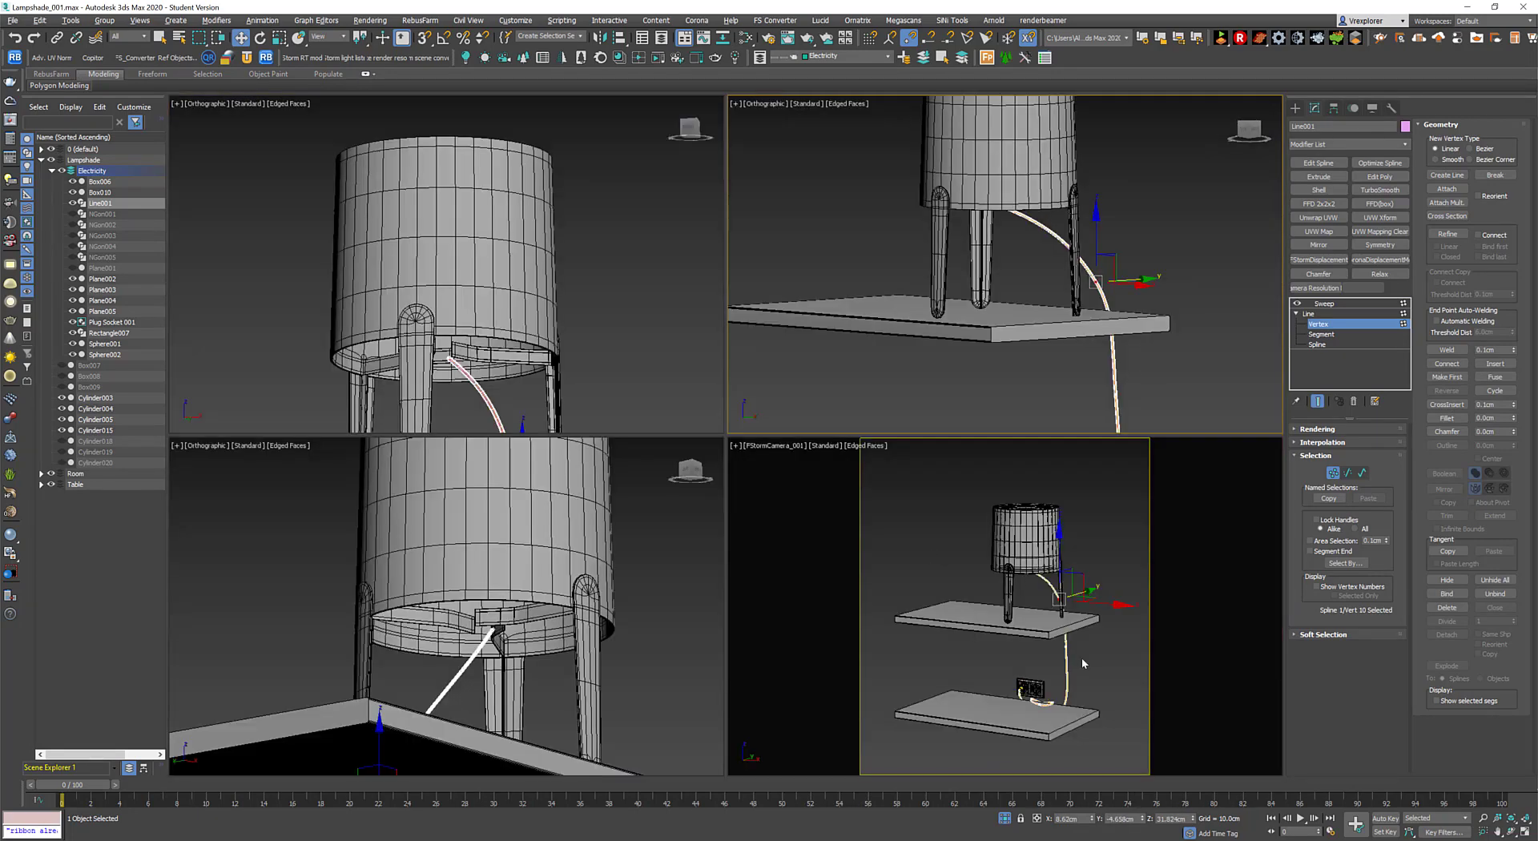
{"action": "key", "text": "alt+w"}
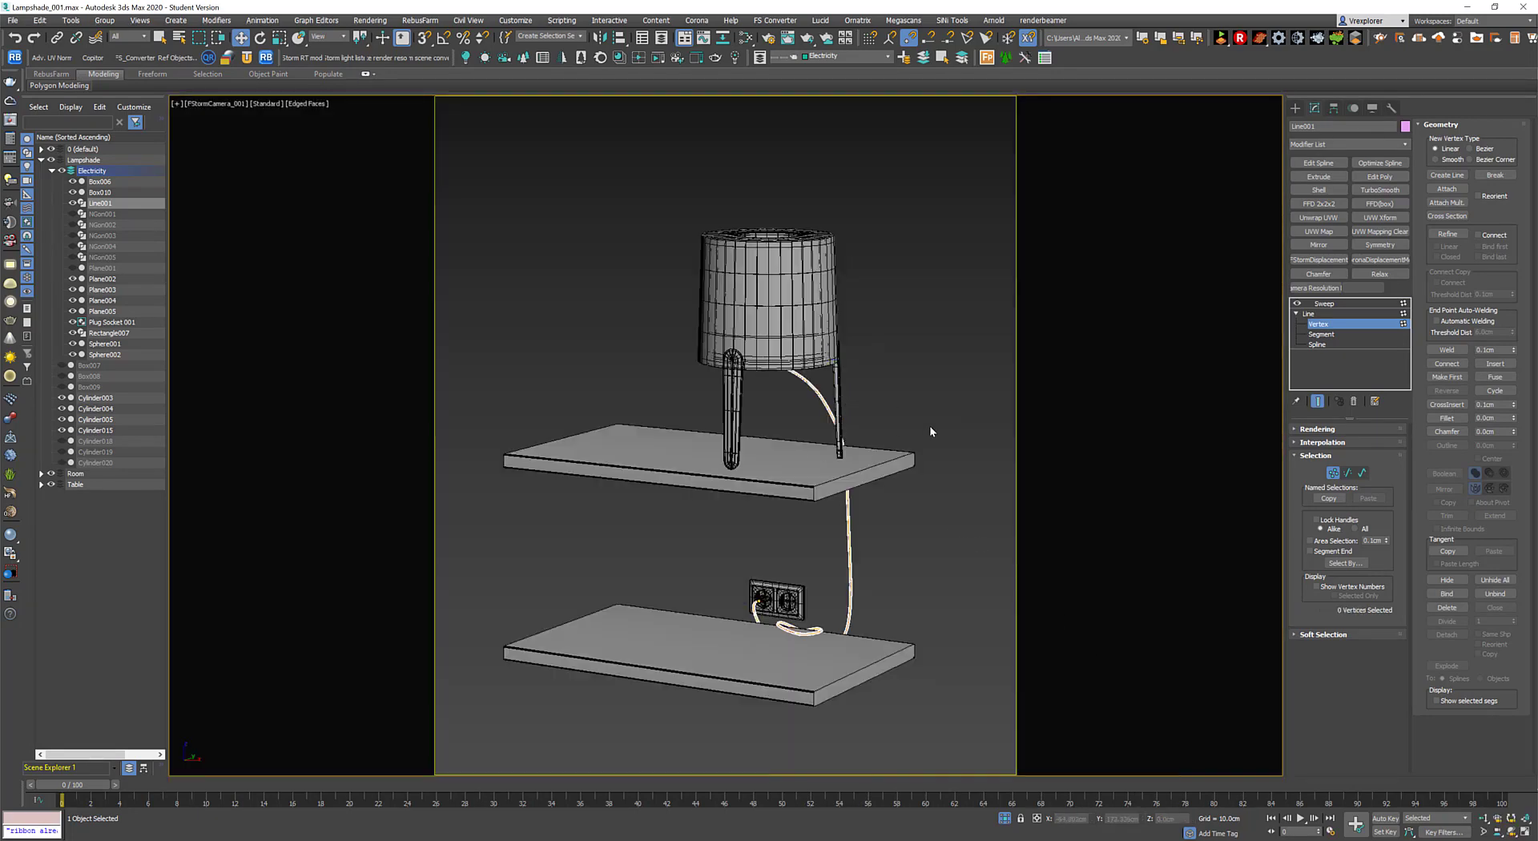
{"action": "key", "text": "alt+w"}
{"action": "key", "text": "alt+w"}
Reshape the cable's curve under the lampshade from its top vertex.
{"action": "middle_click_drag", "start_coordinate": [930, 425], "coordinate": [795, 427], "text": "alt"}
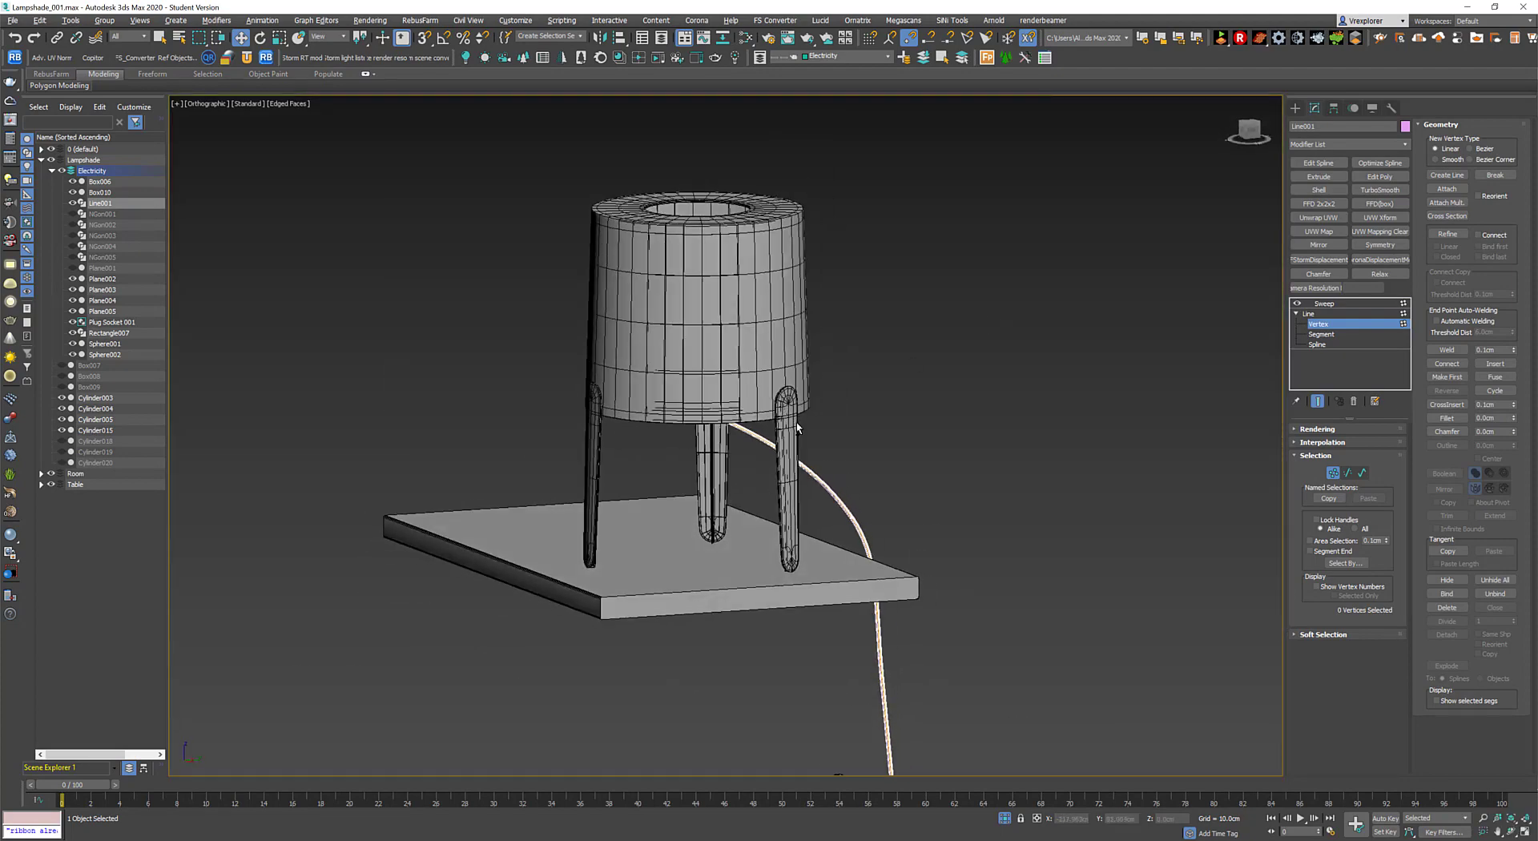
{"action": "left_click", "coordinate": [730, 424]}
{"action": "scroll", "coordinate": [767, 407], "scroll_direction": "up", "scroll_amount": 3}
{"action": "scroll", "coordinate": [767, 407], "scroll_direction": "up", "scroll_amount": 3}
{"action": "scroll", "coordinate": [960, 429], "scroll_direction": "up", "scroll_amount": 2}
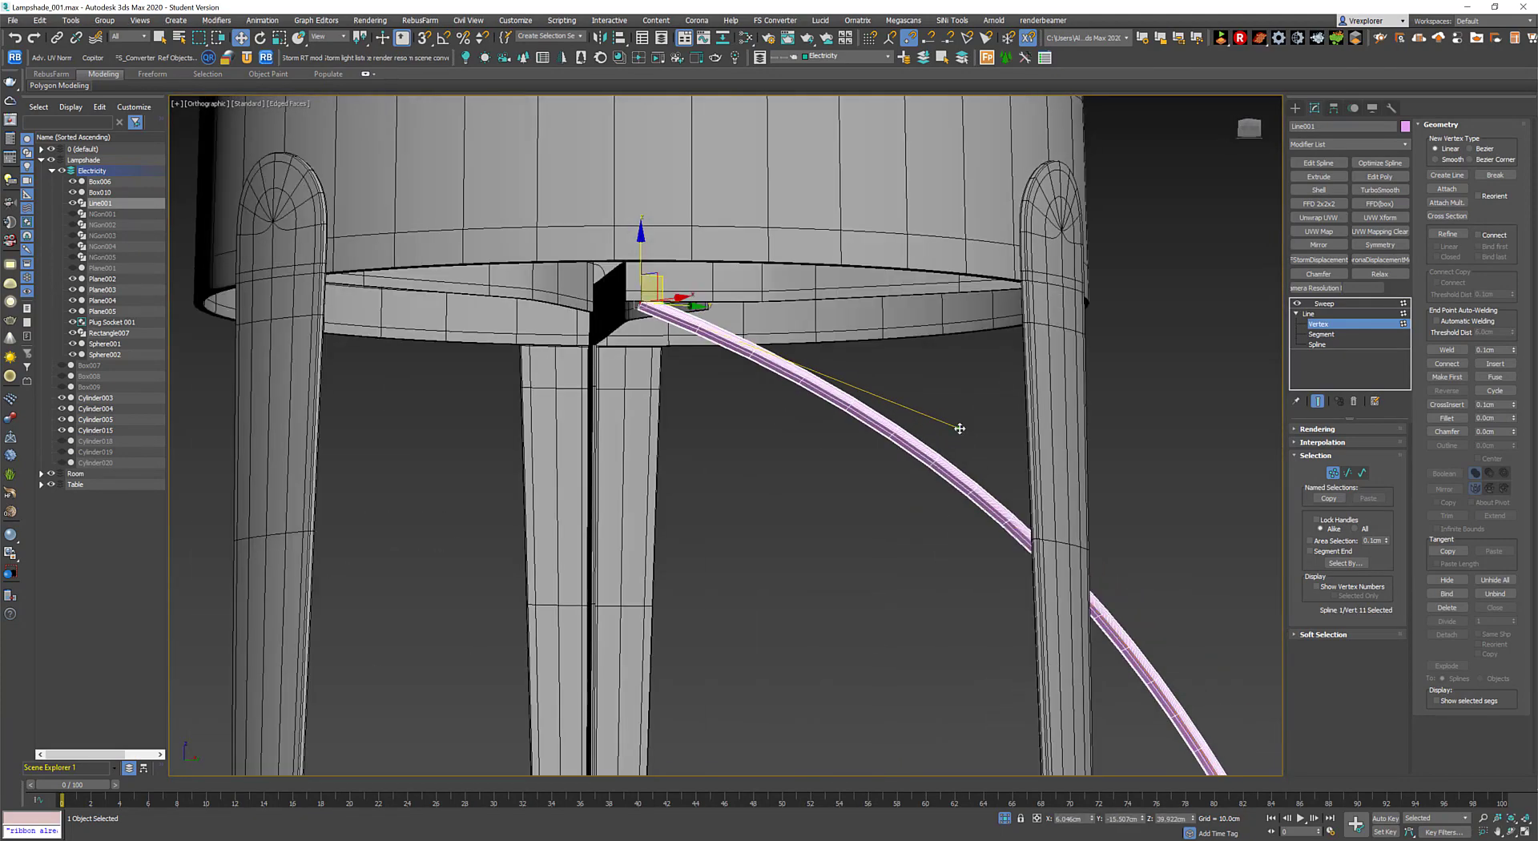
{"action": "left_click_drag", "start_coordinate": [960, 428], "coordinate": [807, 646]}
{"action": "scroll", "coordinate": [807, 641], "scroll_direction": "down", "scroll_amount": 3}
Set the lower cable vertex near the table edge to Corner.
{"action": "left_click", "coordinate": [927, 584]}
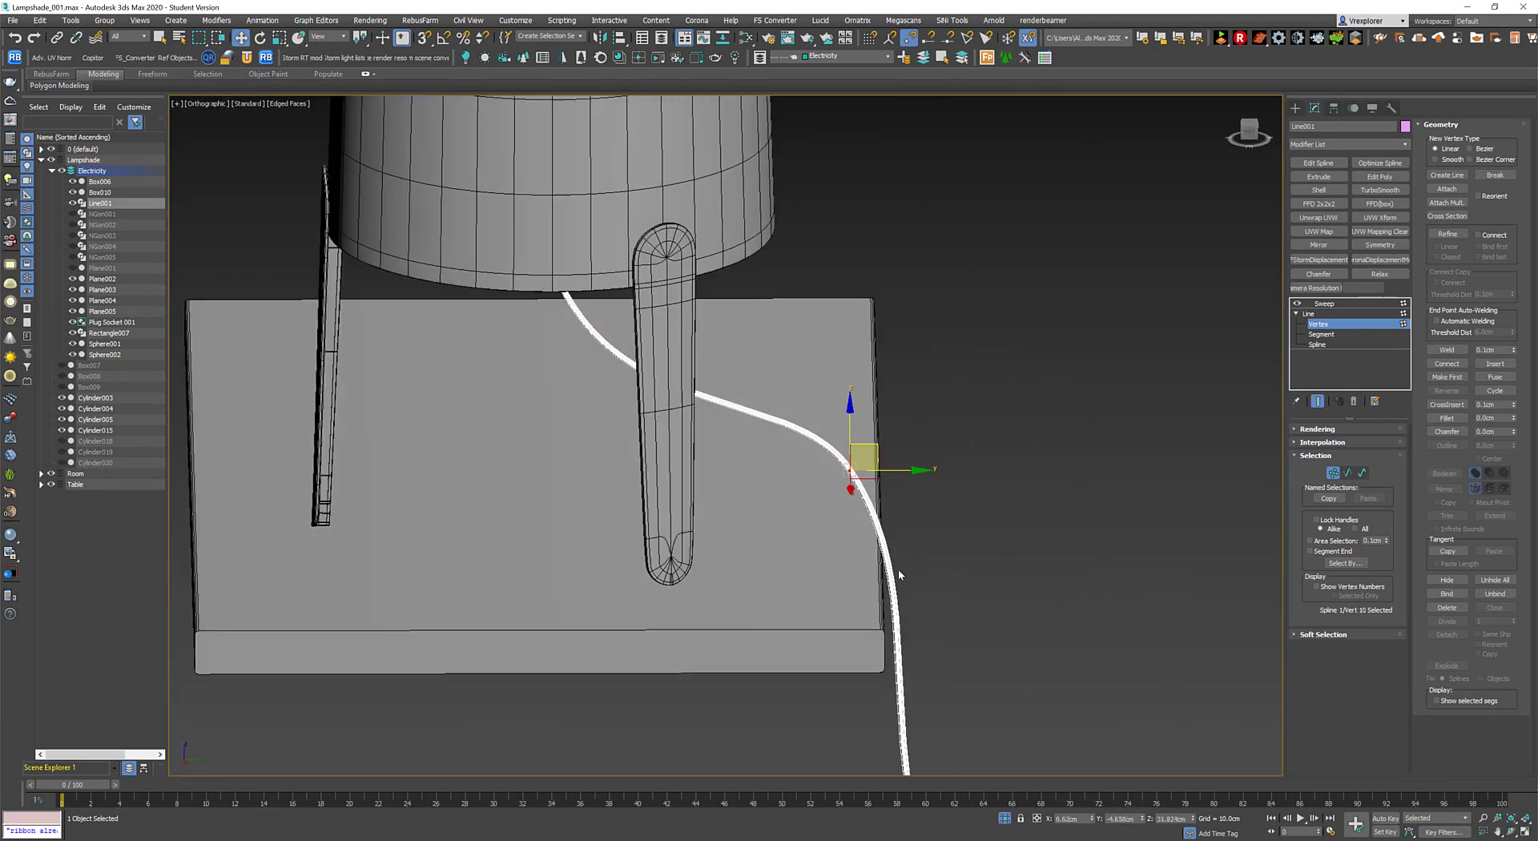
{"action": "left_click", "coordinate": [899, 568]}
{"action": "scroll", "coordinate": [902, 566], "scroll_direction": "down", "scroll_amount": 2}
{"action": "left_click_drag", "start_coordinate": [1023, 498], "coordinate": [759, 714]}
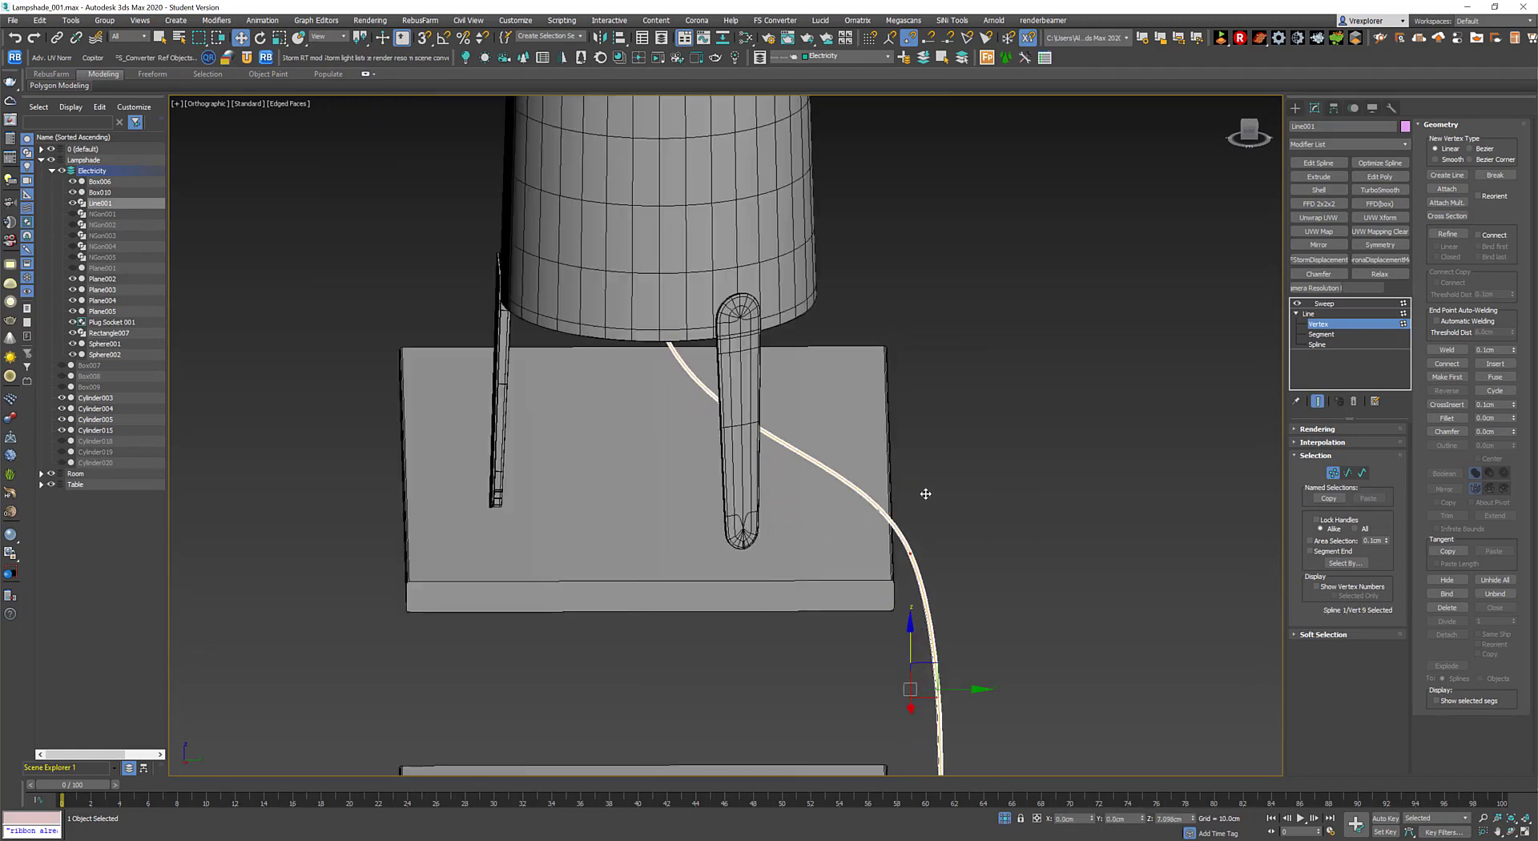
{"action": "scroll", "coordinate": [931, 496], "scroll_direction": "down", "scroll_amount": 5}
{"action": "mouse_move", "coordinate": [930, 496]}
{"action": "middle_mouse_down", "text": "alt"}
{"action": "mouse_move", "coordinate": [965, 584]}
{"action": "mouse_move", "coordinate": [967, 506]}
{"action": "mouse_move", "coordinate": [834, 584]}
{"action": "mouse_move", "coordinate": [1023, 515]}
{"action": "middle_mouse_up", "text": "alt"}
{"action": "scroll", "coordinate": [966, 506], "scroll_direction": "up", "scroll_amount": 5}
{"action": "scroll", "coordinate": [1002, 523], "scroll_direction": "up", "scroll_amount": 5}
{"action": "scroll", "coordinate": [1029, 503], "scroll_direction": "up", "scroll_amount": 3}
{"action": "key", "text": "e"}
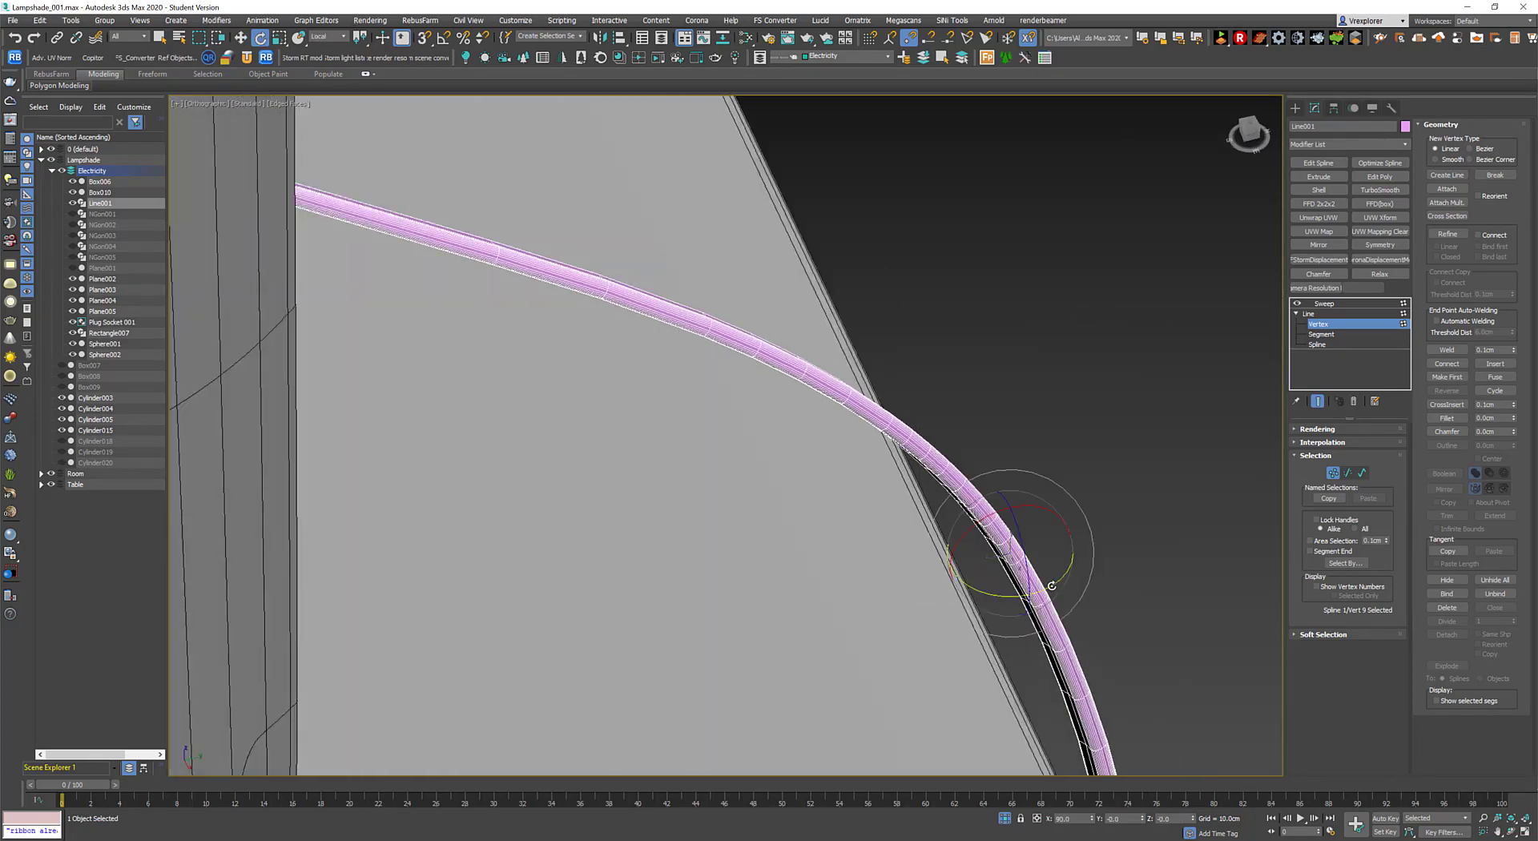
{"action": "right_click", "coordinate": [1025, 456]}
{"action": "left_click", "coordinate": [1002, 388]}
Tweak the lampshade and table-edge cable vertices, then return to the four-view layout.
{"action": "mouse_move", "coordinate": [962, 565]}
{"action": "middle_mouse_down", "text": "alt"}
{"action": "mouse_move", "coordinate": [968, 539]}
{"action": "mouse_move", "coordinate": [1054, 487]}
{"action": "mouse_move", "coordinate": [929, 422]}
{"action": "mouse_move", "coordinate": [850, 321]}
{"action": "mouse_move", "coordinate": [835, 331]}
{"action": "middle_mouse_up", "text": "alt"}
{"action": "key", "text": "w"}
{"action": "left_click", "coordinate": [844, 298]}
{"action": "middle_click_drag", "start_coordinate": [879, 285], "coordinate": [930, 417], "text": "alt"}
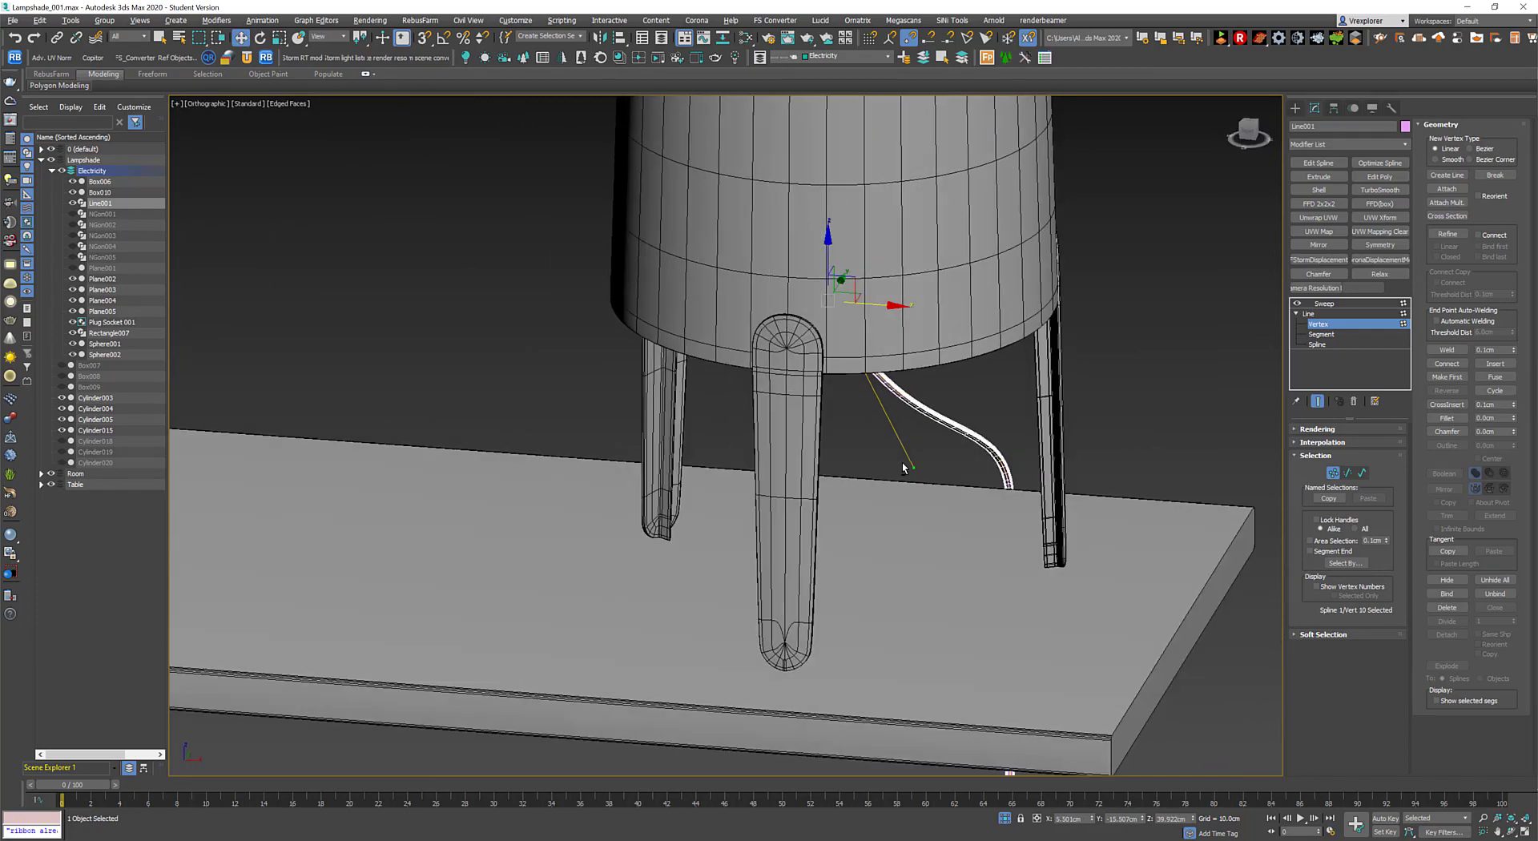
{"action": "left_click", "coordinate": [994, 575]}
{"action": "mouse_move", "coordinate": [1004, 567]}
{"action": "middle_mouse_down", "text": "alt"}
{"action": "mouse_move", "coordinate": [949, 590]}
{"action": "mouse_move", "coordinate": [888, 344]}
{"action": "middle_mouse_up", "text": "alt"}
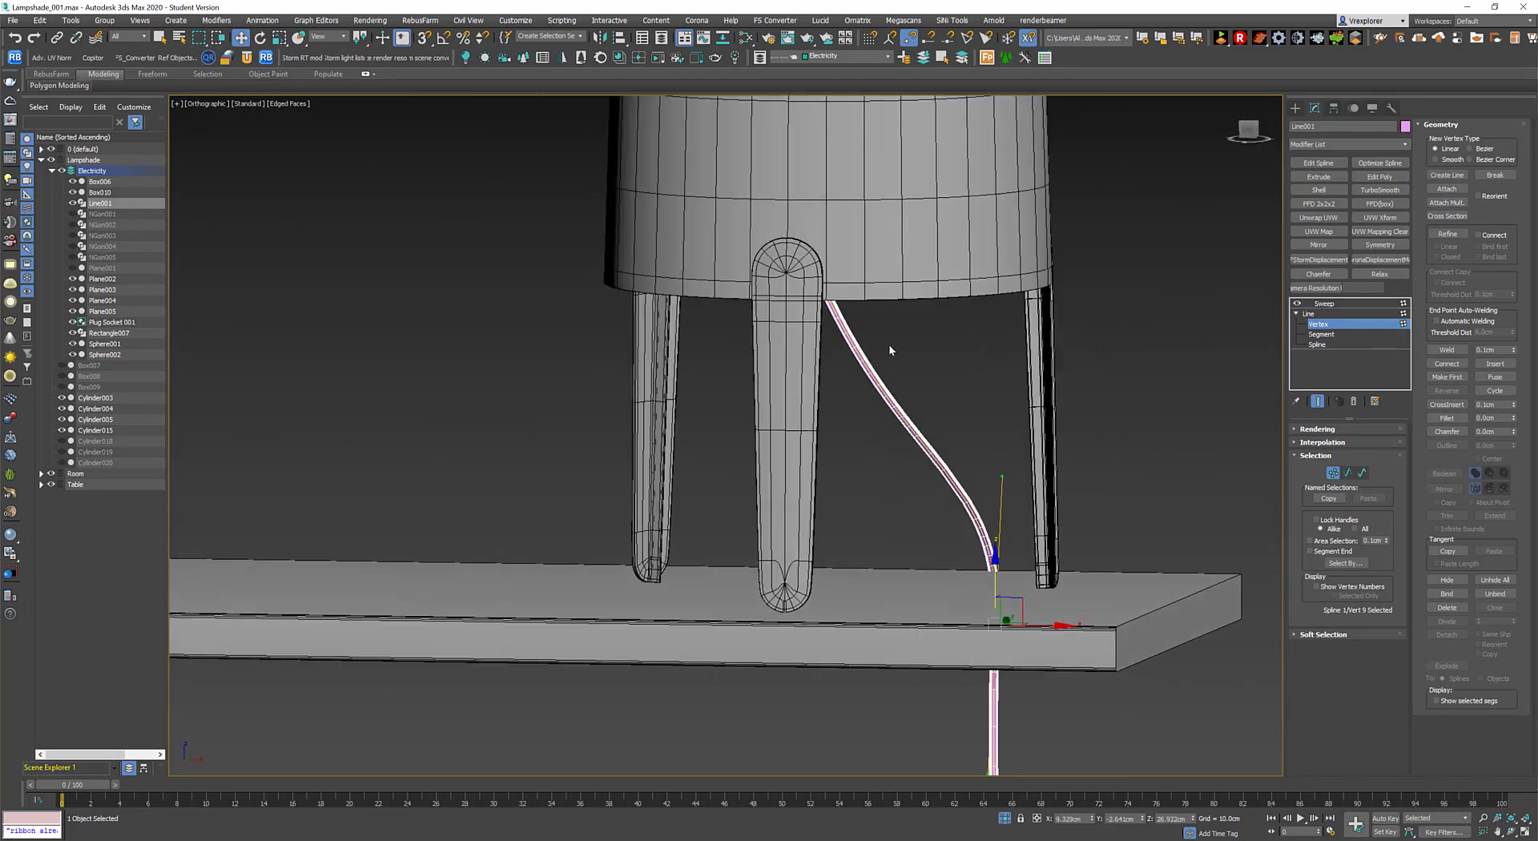
{"action": "left_click", "coordinate": [825, 297]}
{"action": "mouse_move", "coordinate": [825, 296]}
{"action": "middle_mouse_down", "text": "alt"}
{"action": "mouse_move", "coordinate": [831, 364]}
{"action": "mouse_move", "coordinate": [893, 436]}
{"action": "middle_mouse_up", "text": "alt"}
{"action": "key", "text": "shift+z"}
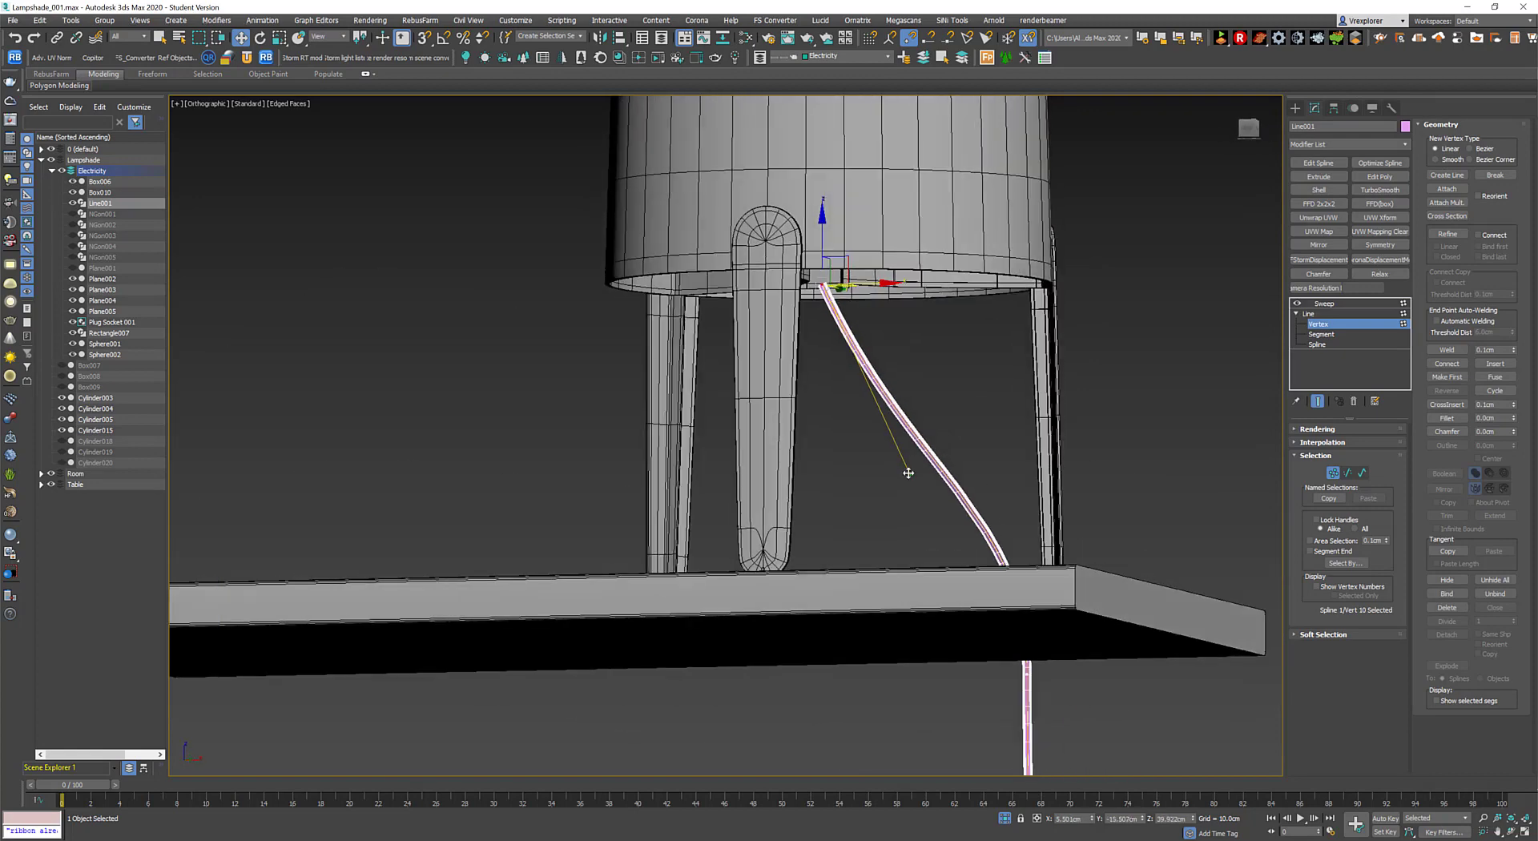
{"action": "key", "text": "alt+w"}
Clear the vertex selection and line up the camera and front views on table and lamp.
{"action": "left_click", "coordinate": [1102, 630]}
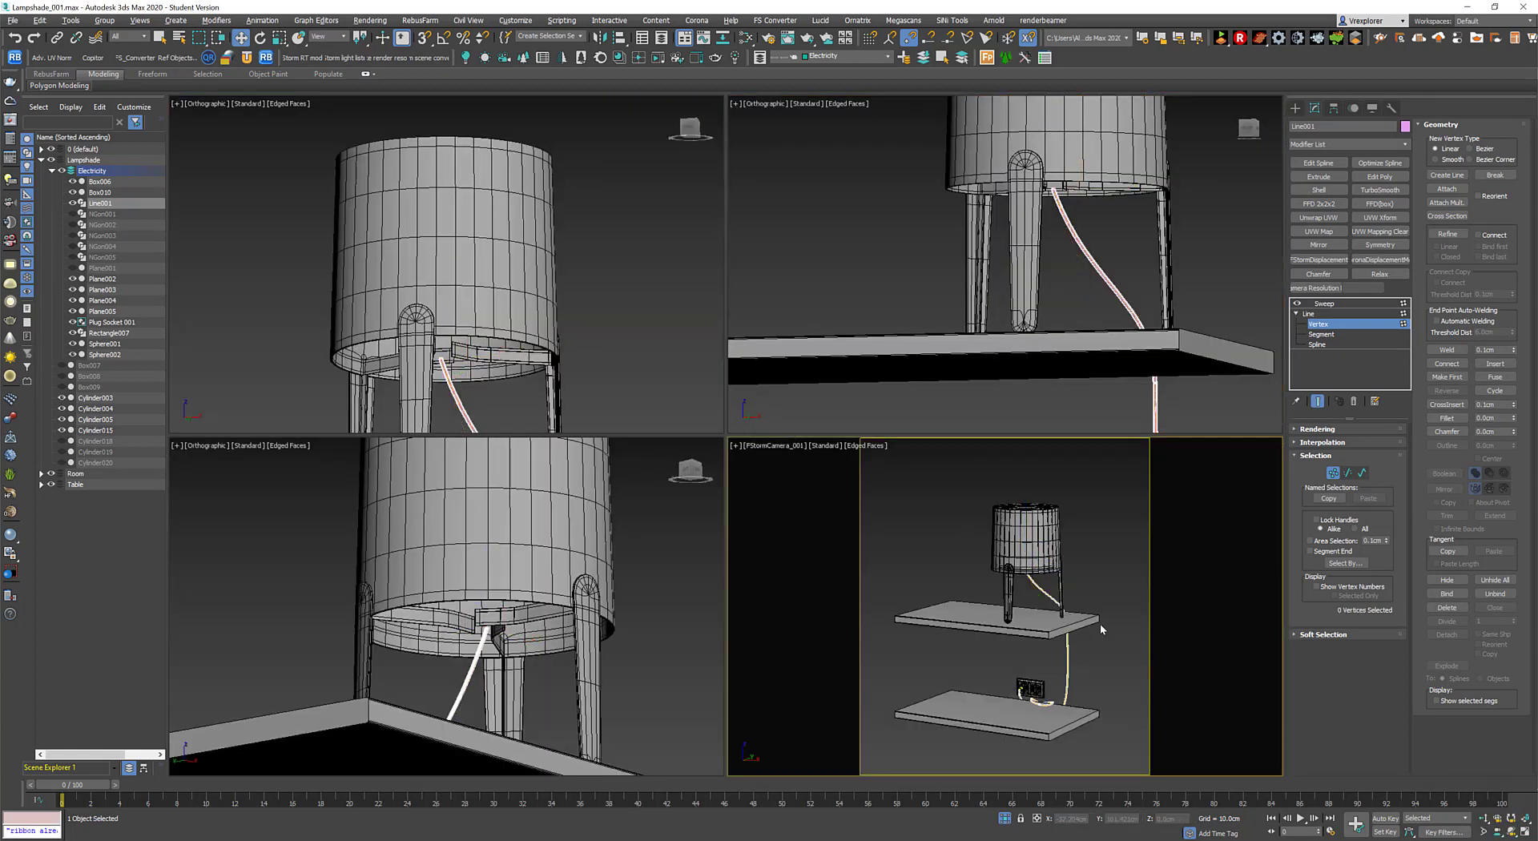
{"action": "left_click", "coordinate": [1085, 651]}
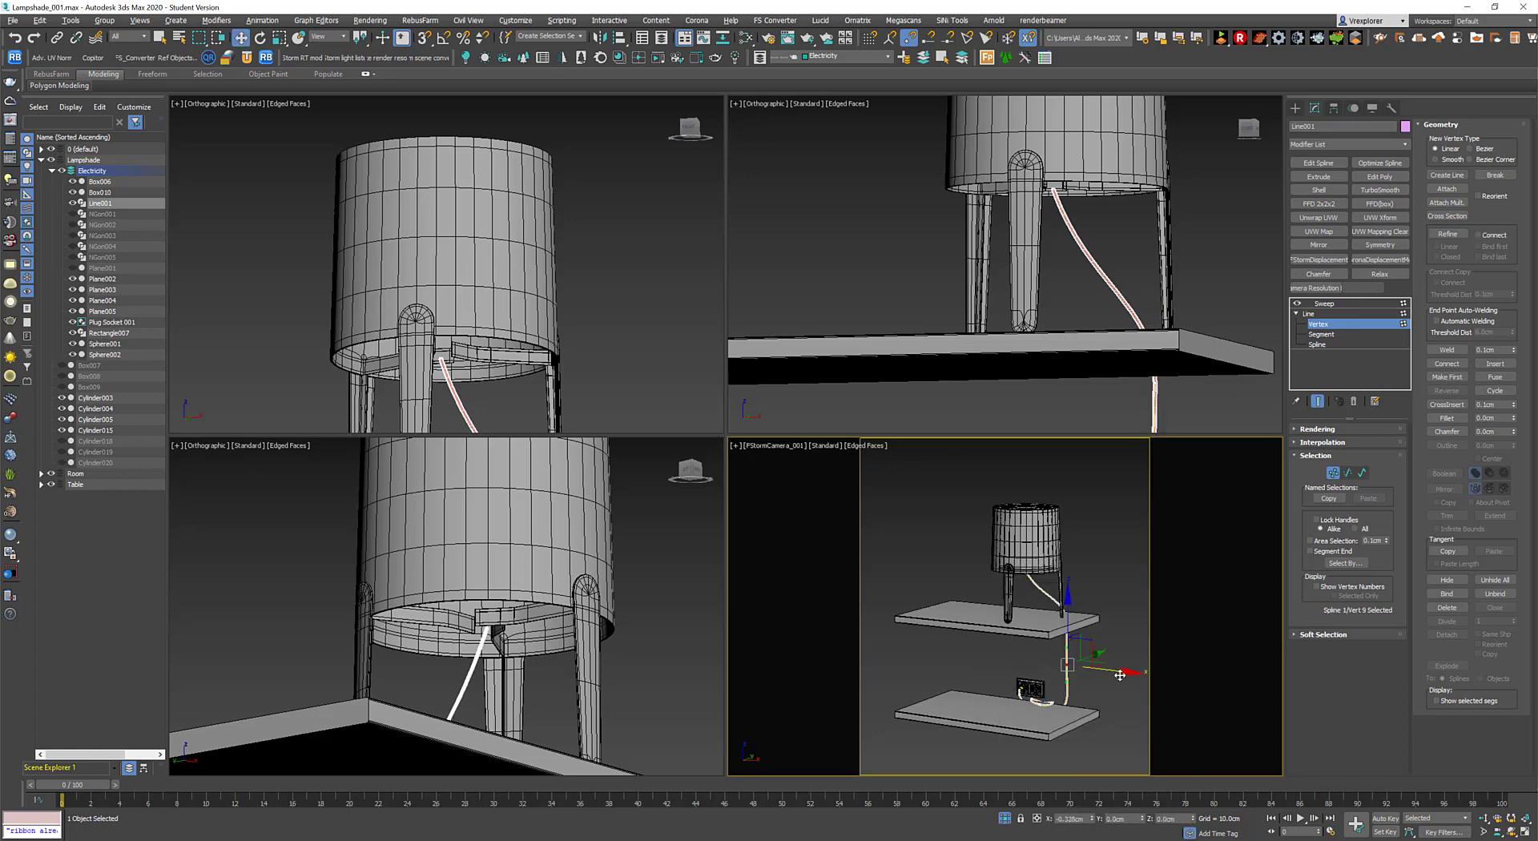
{"action": "key", "text": "alt+w"}
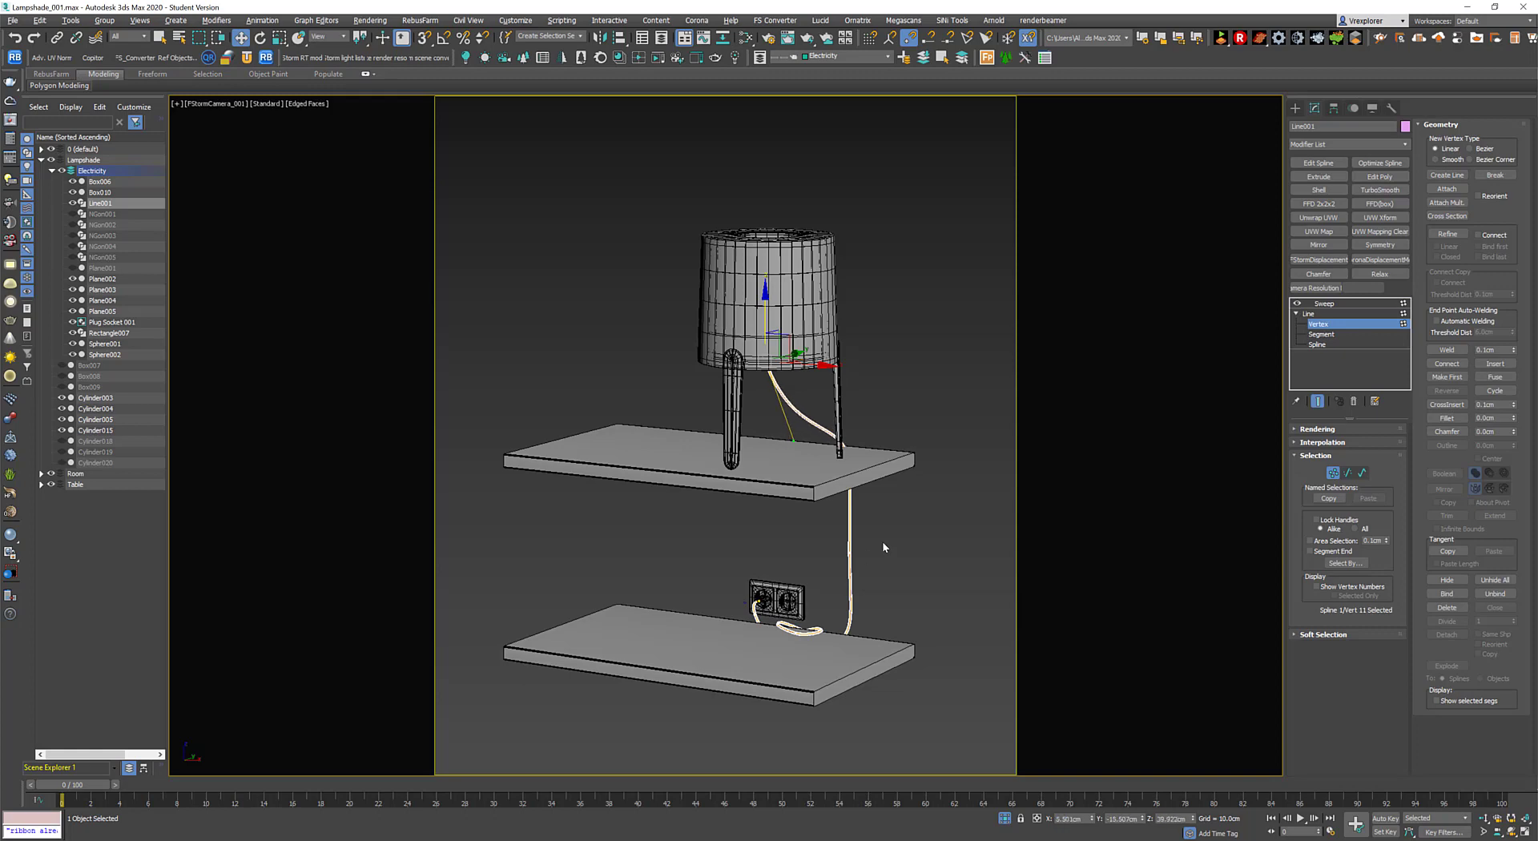
{"action": "left_click", "coordinate": [951, 477]}
{"action": "key", "text": "alt+w"}
{"action": "scroll", "coordinate": [1042, 281], "scroll_direction": "down", "scroll_amount": 3}
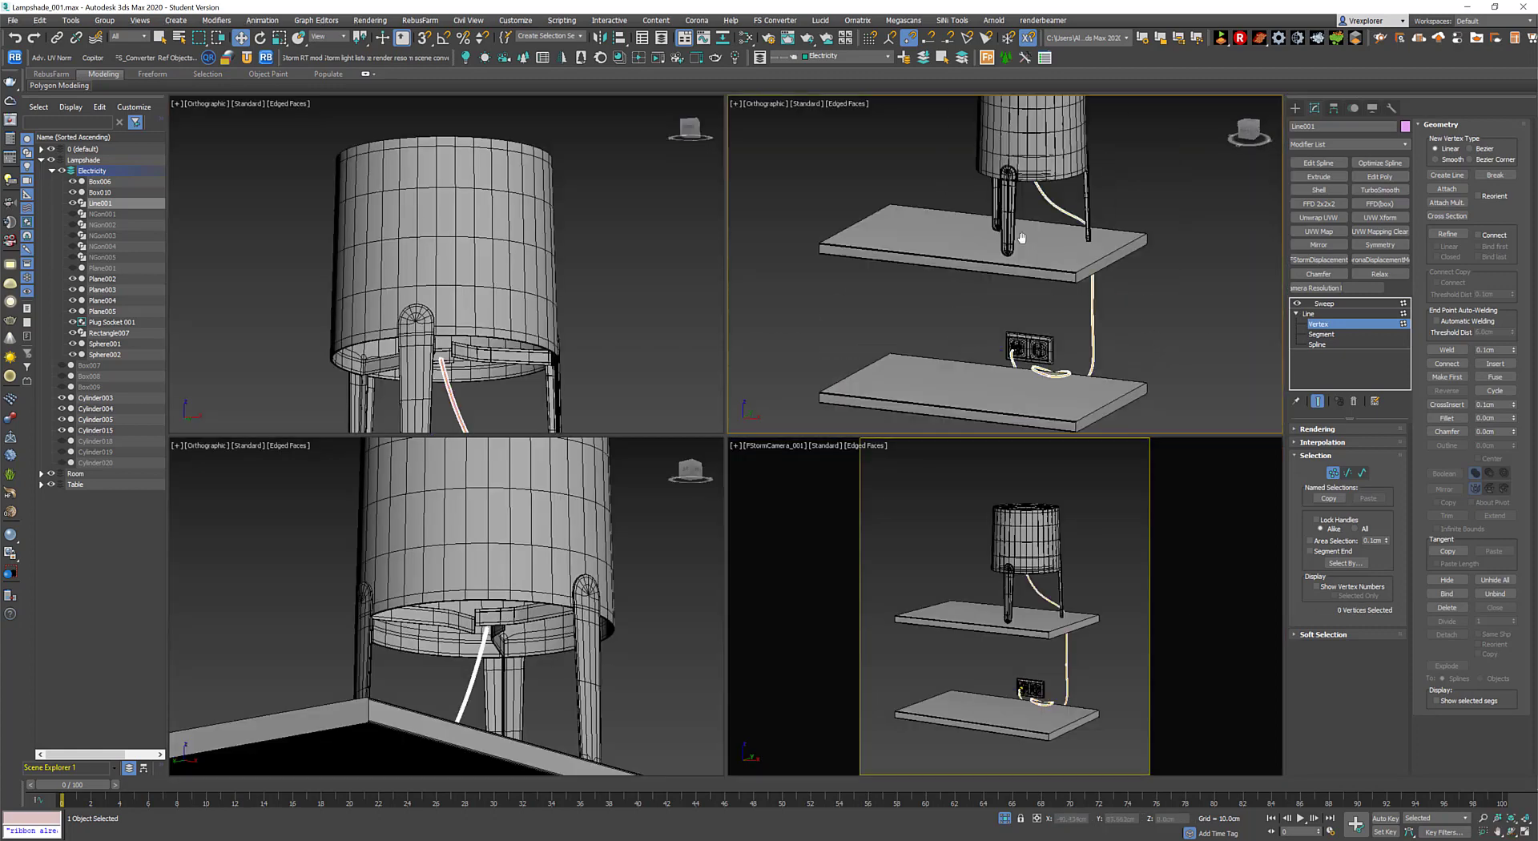
{"action": "scroll", "coordinate": [1042, 281], "scroll_direction": "up", "scroll_amount": 4}
{"action": "scroll", "coordinate": [1070, 292], "scroll_direction": "up", "scroll_amount": 3}
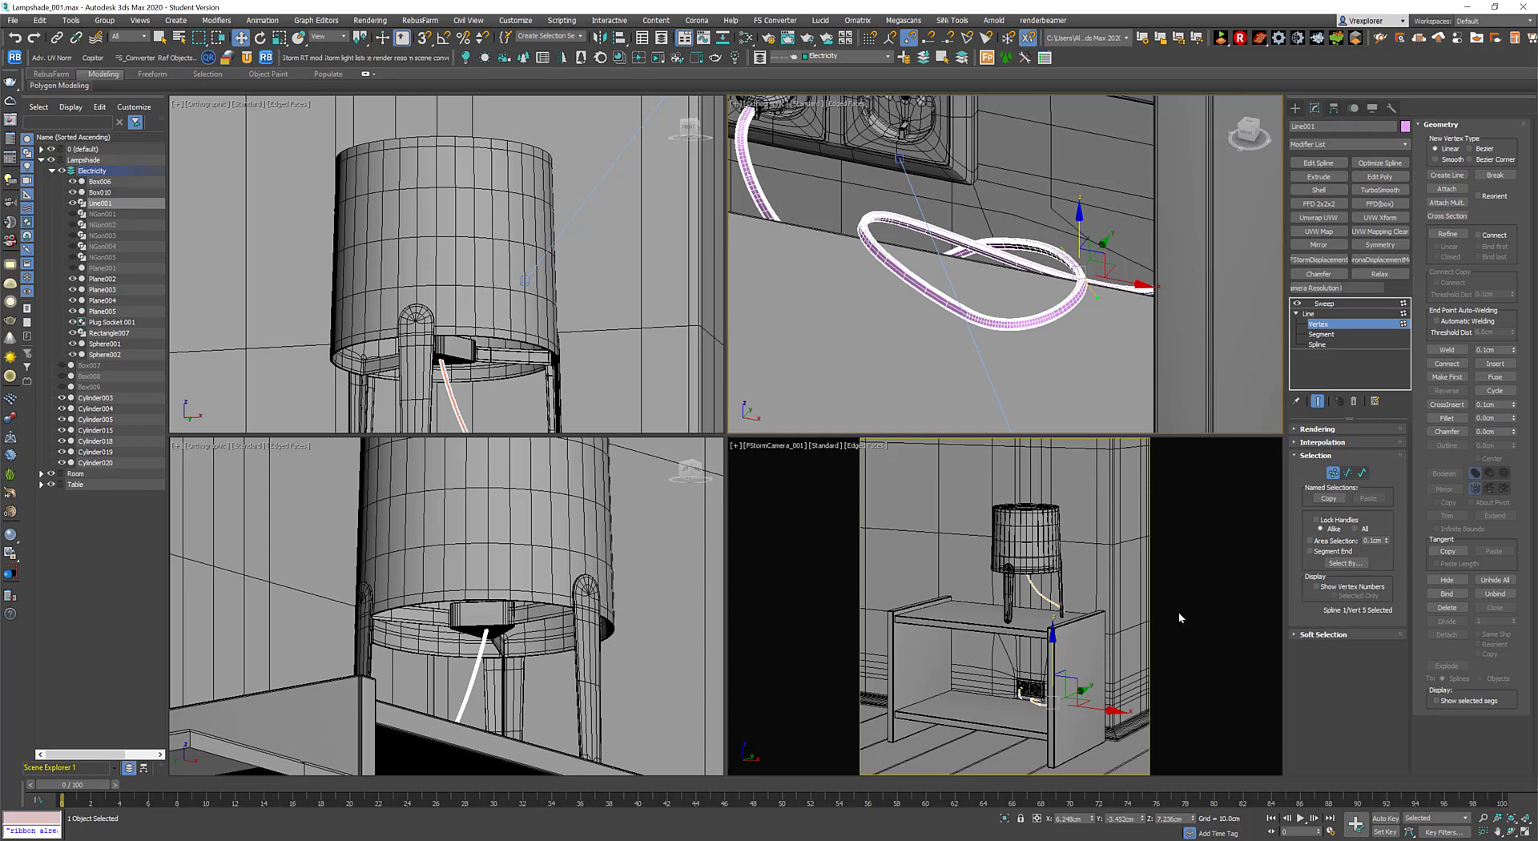
{"action": "right_click", "coordinate": [1180, 614]}
{"action": "left_click_drag", "start_coordinate": [1053, 633], "coordinate": [1079, 619]}
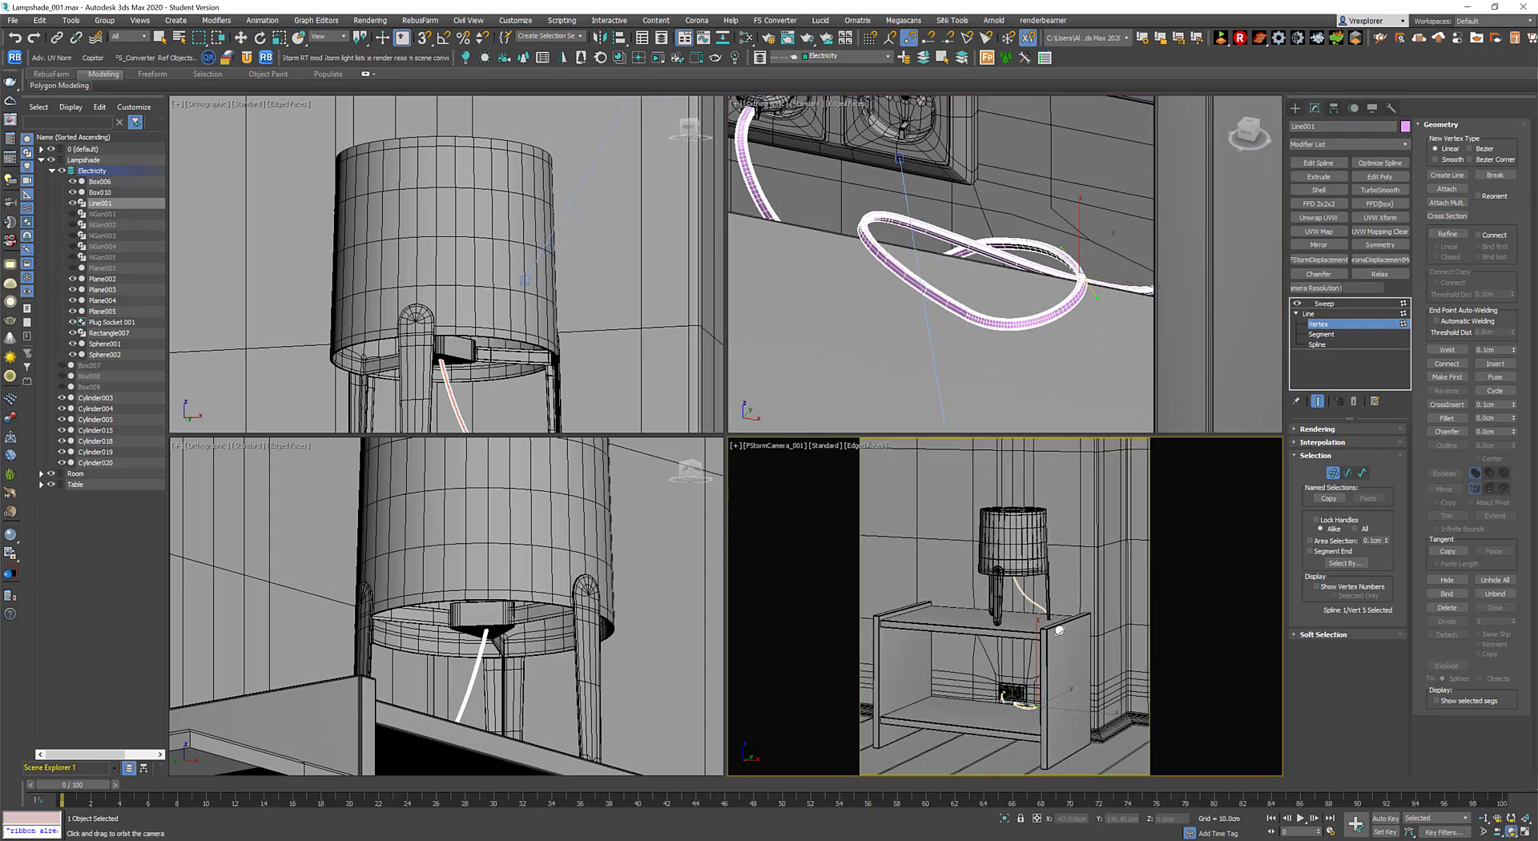
{"action": "left_click_drag", "start_coordinate": [1021, 163], "coordinate": [1029, 306]}
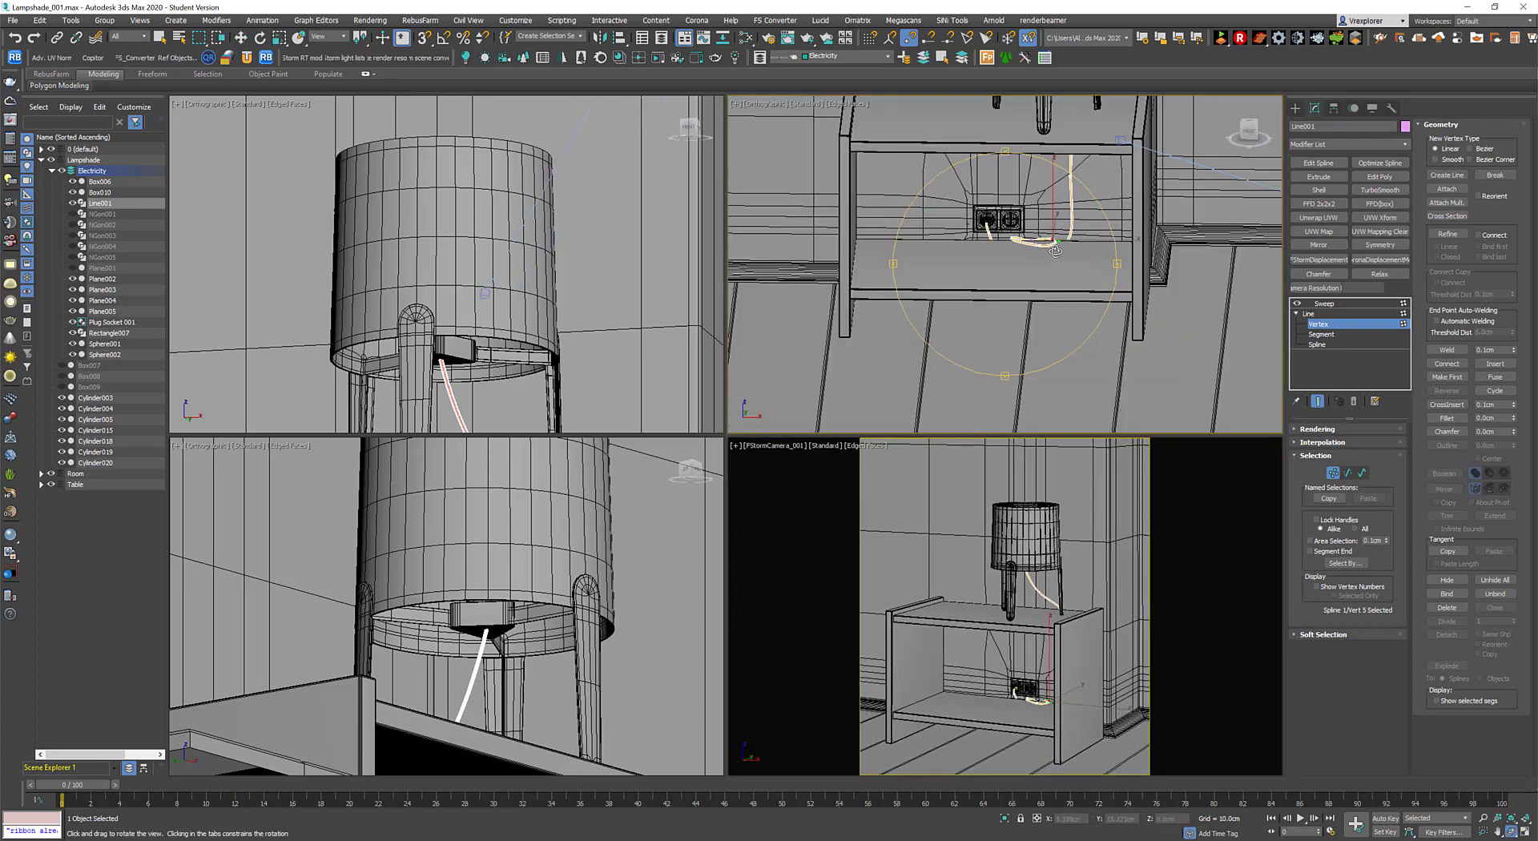
{"action": "mouse_move", "coordinate": [1082, 680]}
{"action": "left_mouse_down"}
{"action": "mouse_move", "coordinate": [1073, 656]}
{"action": "mouse_move", "coordinate": [1212, 732]}
{"action": "left_mouse_up"}
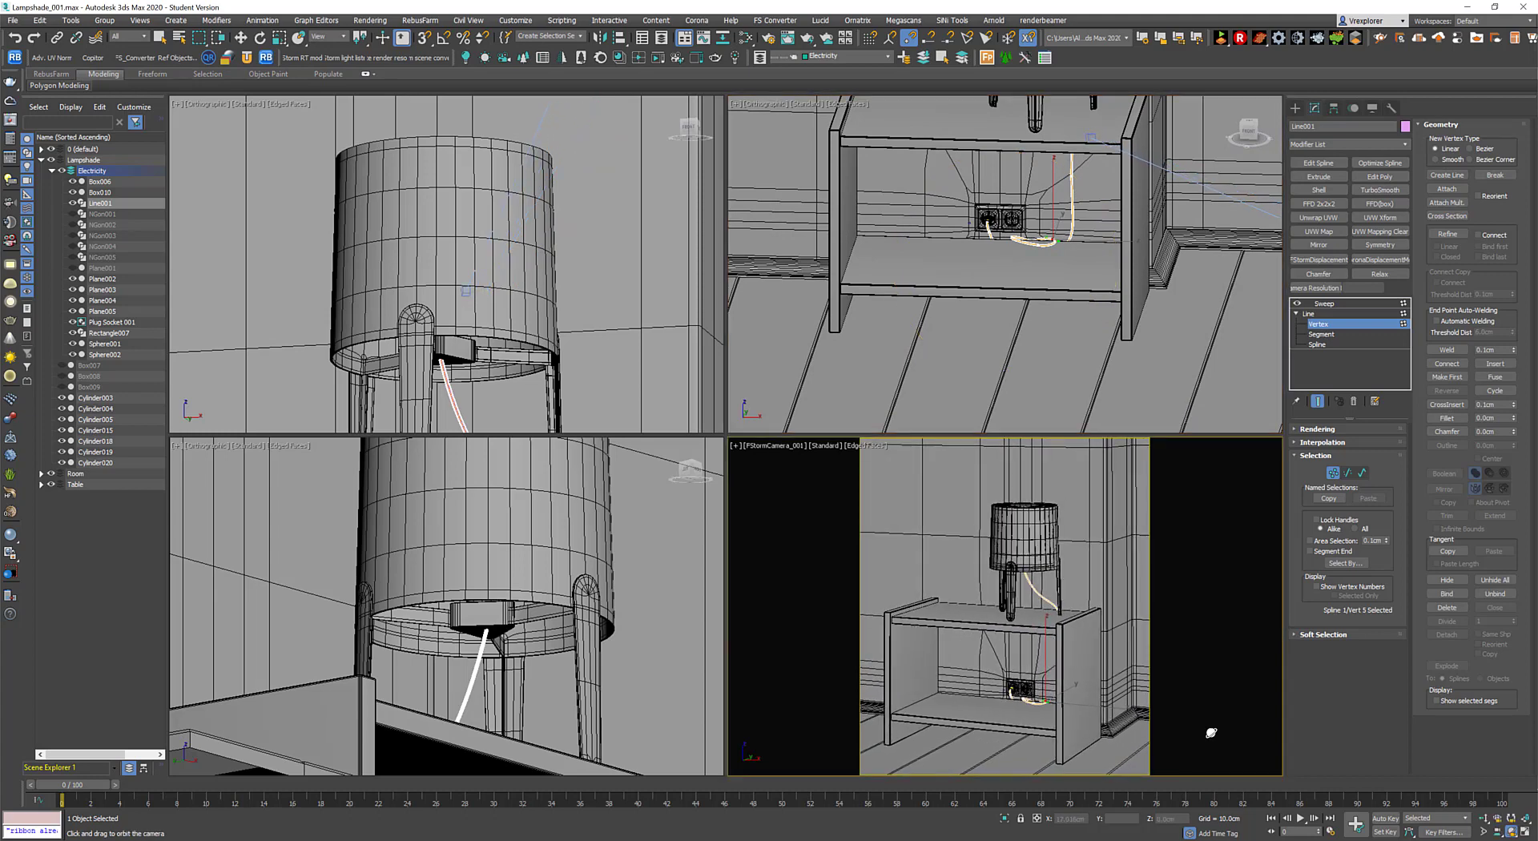
{"action": "left_click", "coordinate": [1056, 603]}
{"action": "key", "text": "alt+w"}
Bend the cable loop near the socket into a smoother curve from its end vertex.
{"action": "left_click", "coordinate": [822, 625]}
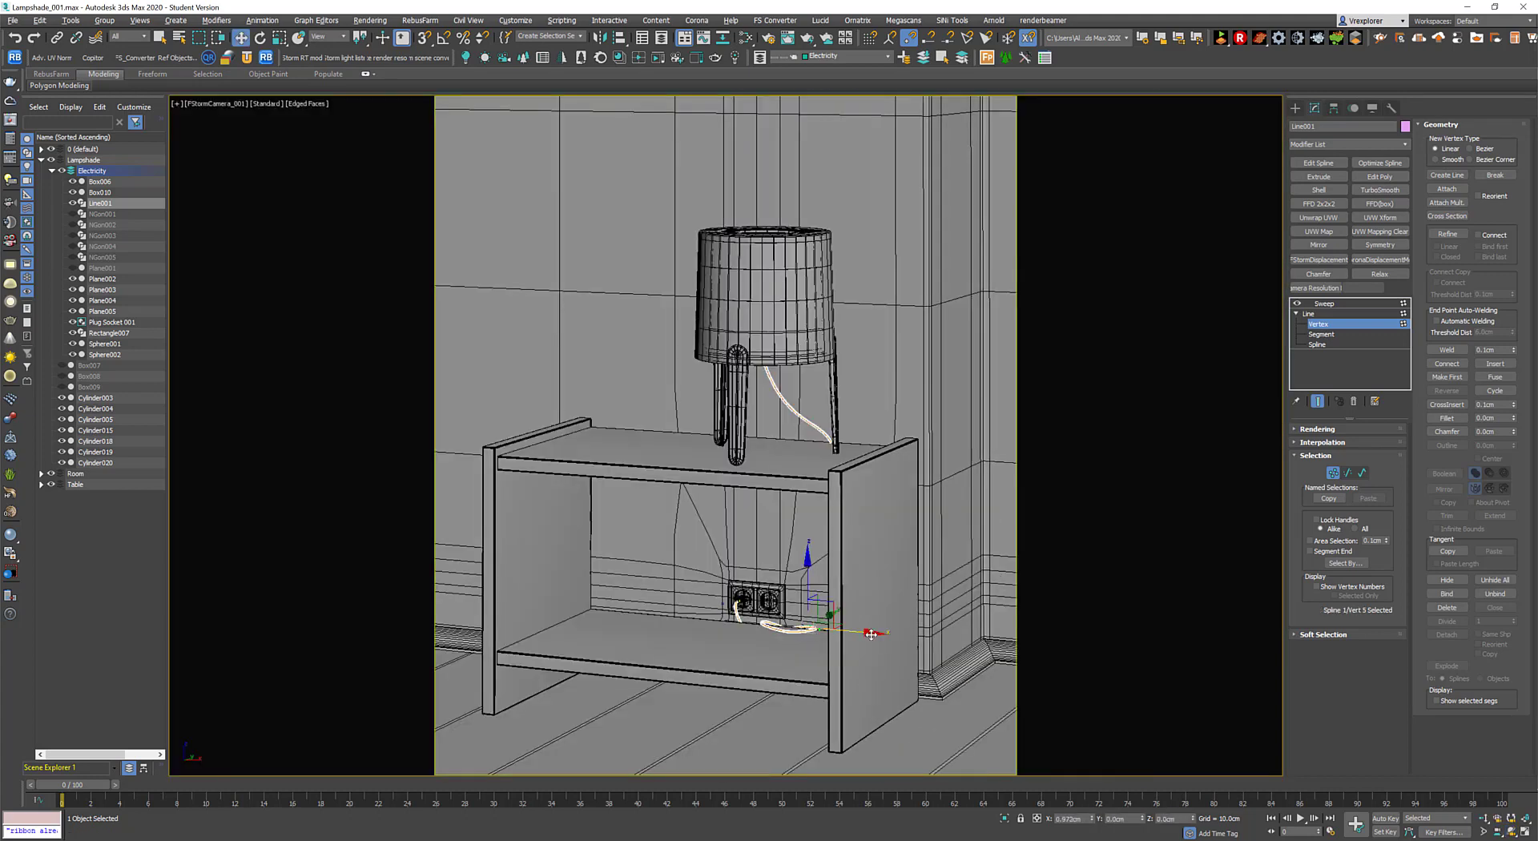
{"action": "key", "text": "alt+w"}
{"action": "scroll", "coordinate": [1129, 343], "scroll_direction": "up", "scroll_amount": 5}
{"action": "scroll", "coordinate": [1129, 342], "scroll_direction": "up", "scroll_amount": 2}
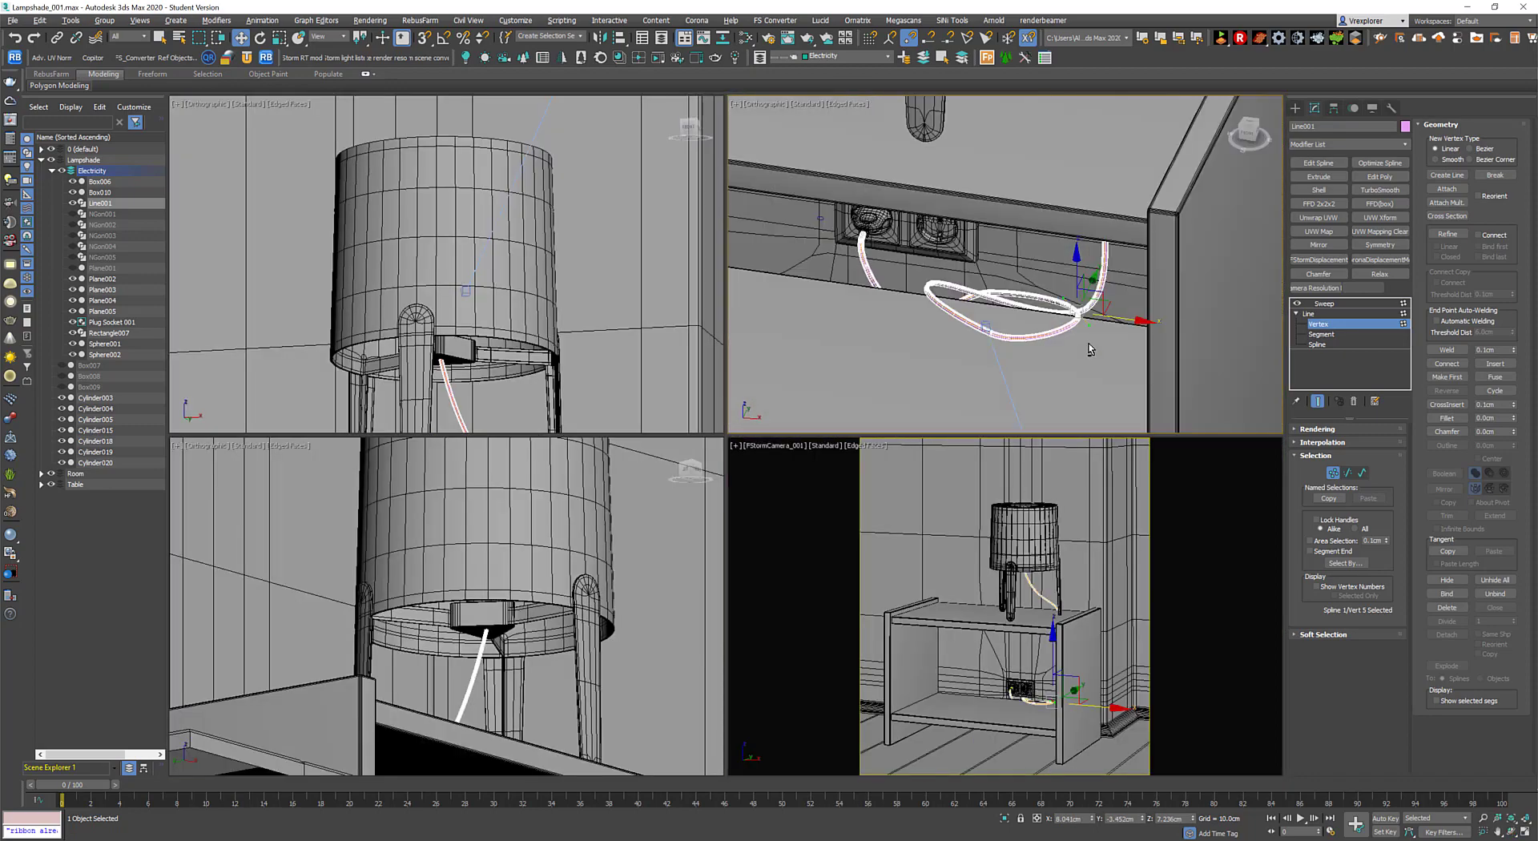
{"action": "scroll", "coordinate": [1129, 342], "scroll_direction": "up", "scroll_amount": 3}
{"action": "mouse_move", "coordinate": [1129, 342]}
{"action": "middle_mouse_down", "text": "alt"}
{"action": "mouse_move", "coordinate": [1032, 348]}
{"action": "mouse_move", "coordinate": [1032, 398]}
{"action": "middle_mouse_up", "text": "alt"}
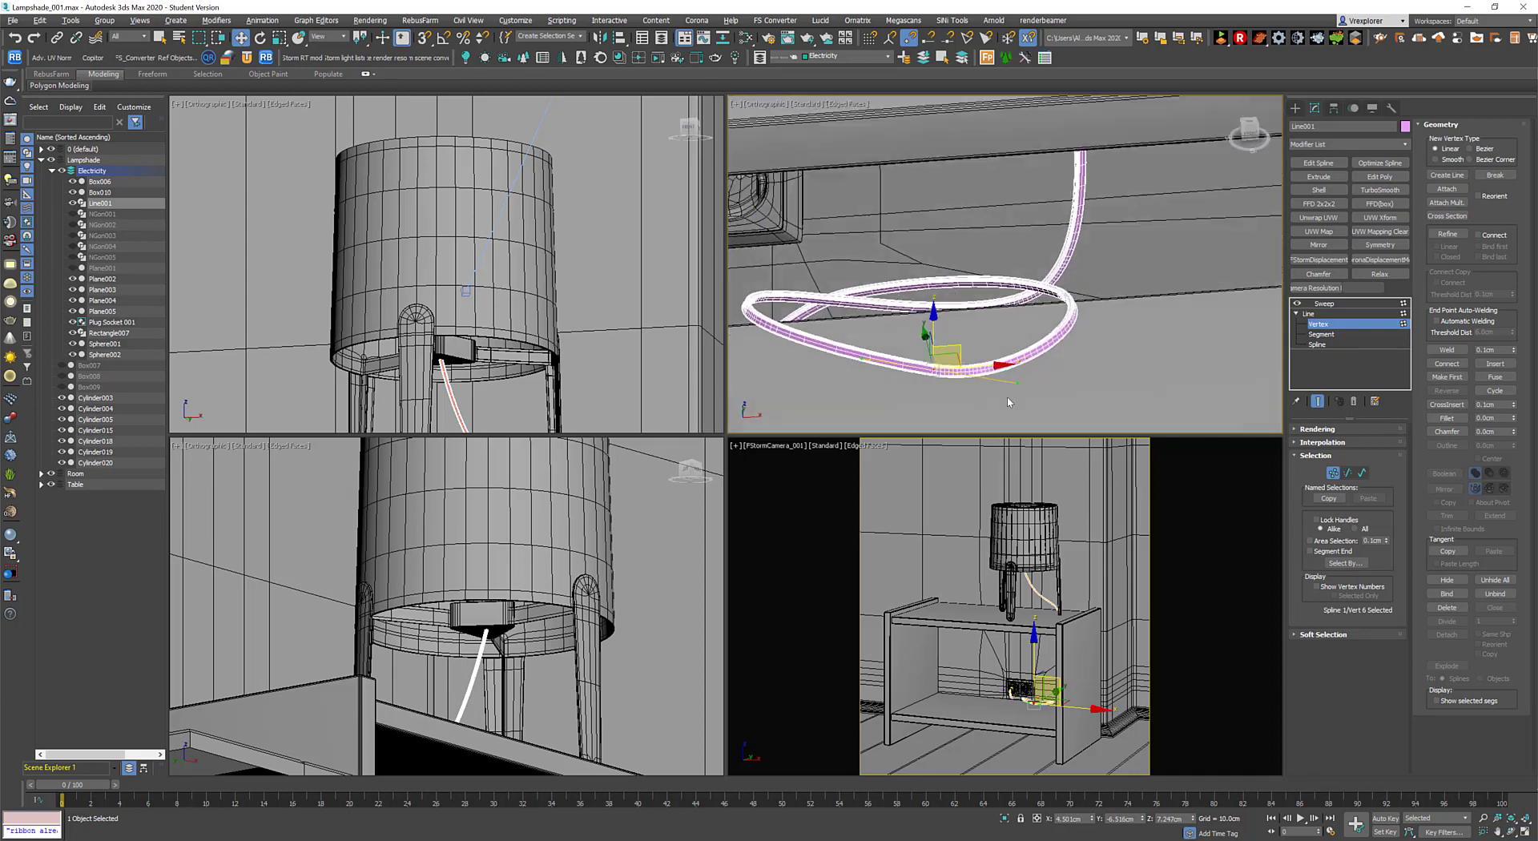
{"action": "scroll", "coordinate": [1231, 357], "scroll_direction": "up", "scroll_amount": 5}
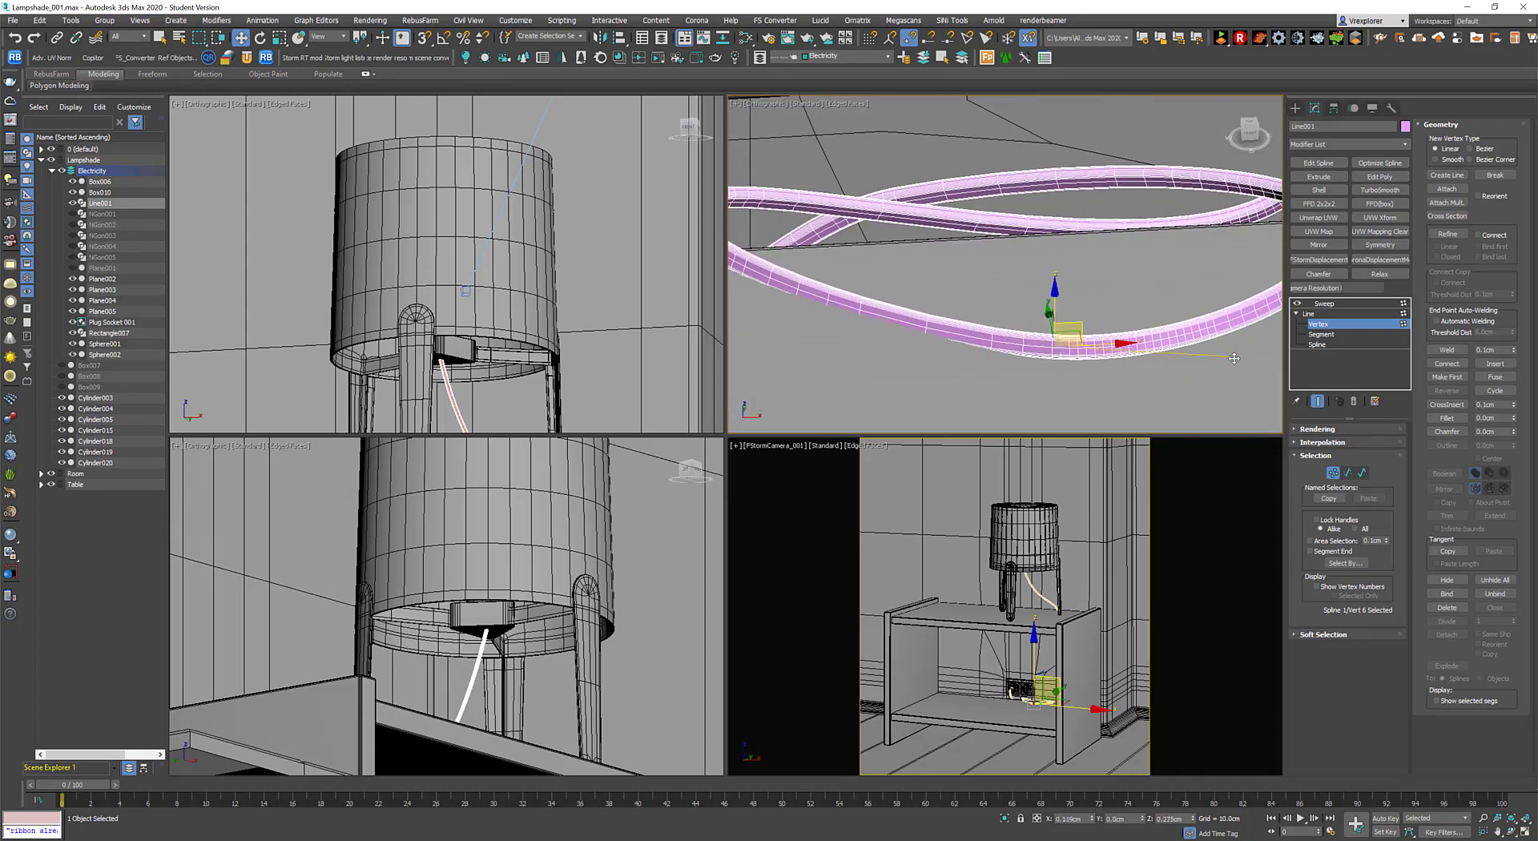
{"action": "scroll", "coordinate": [1232, 357], "scroll_direction": "down", "scroll_amount": 5}
{"action": "middle_click_drag", "start_coordinate": [1232, 358], "coordinate": [1077, 356], "text": "alt"}
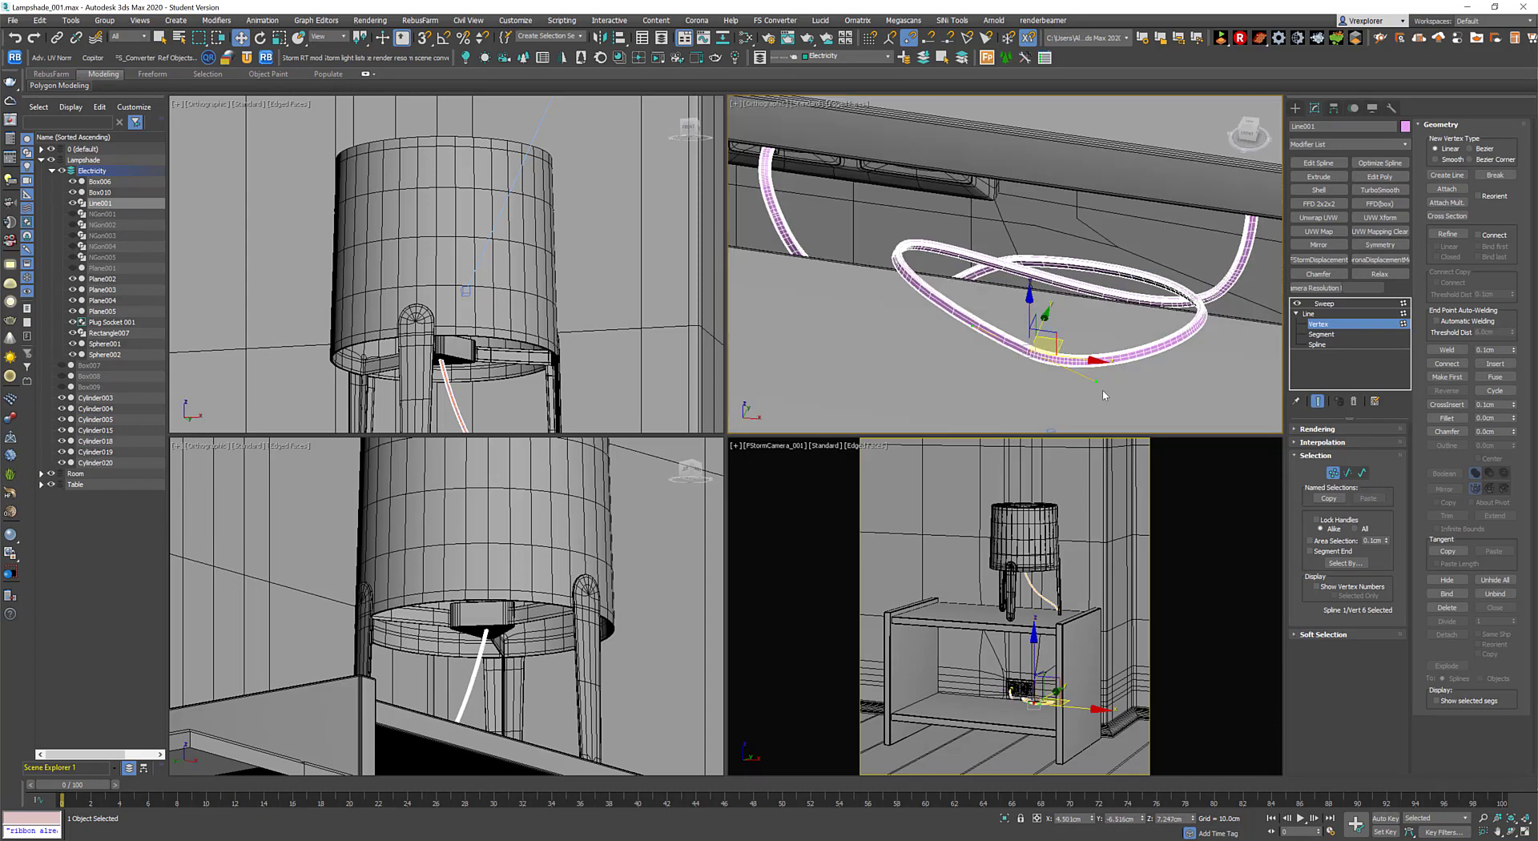
{"action": "left_click_drag", "start_coordinate": [1100, 382], "coordinate": [1121, 378]}
Select the cable vertex at the socket and check the loop in the camera view.
{"action": "key", "text": "alt+w"}
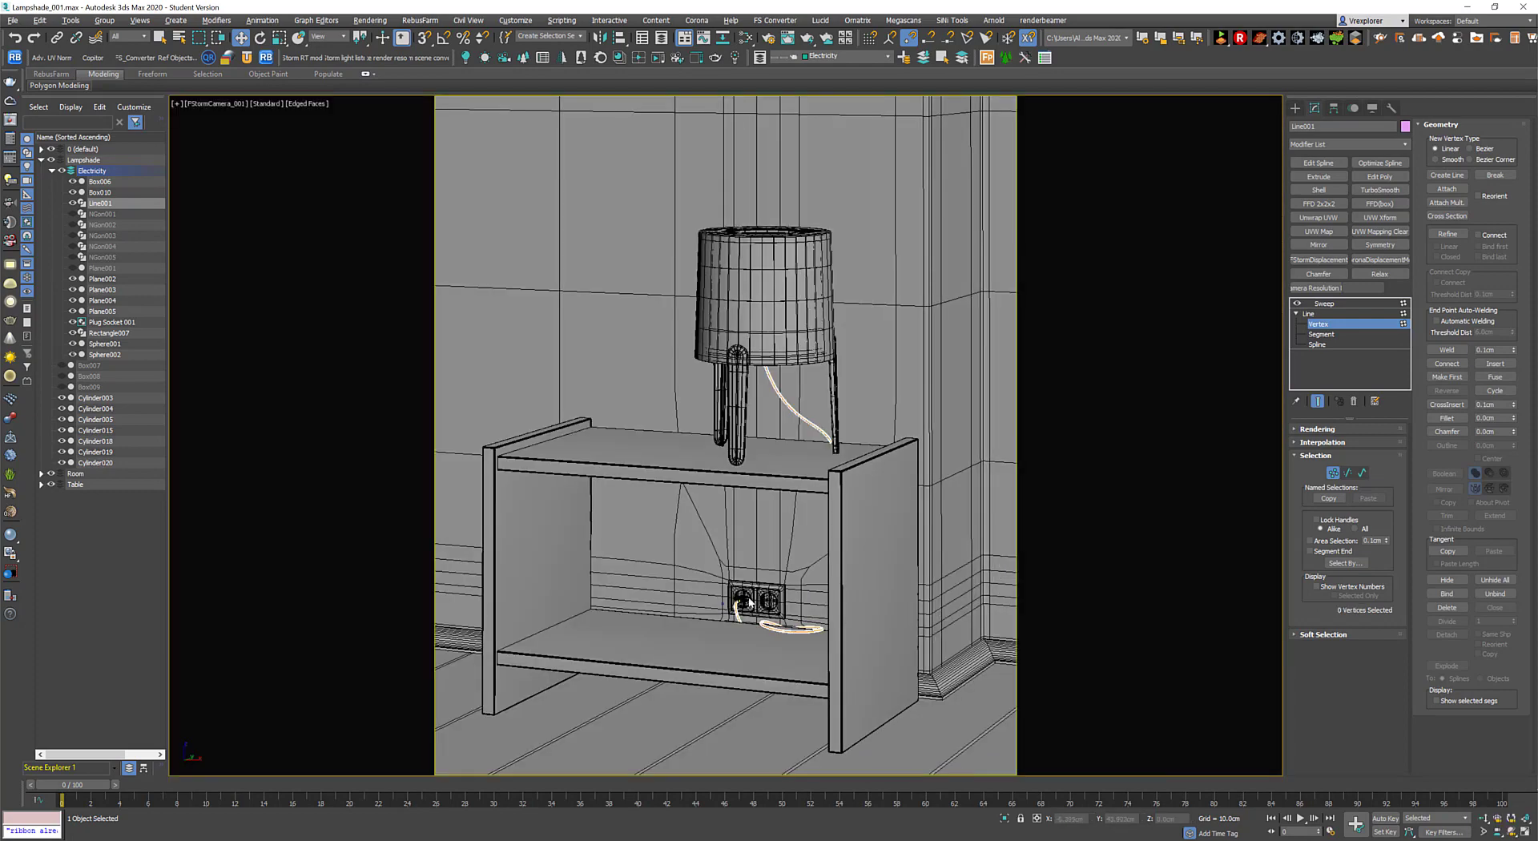
{"action": "key", "text": "alt+w"}
{"action": "left_click", "coordinate": [1016, 688]}
{"action": "mouse_move", "coordinate": [922, 241]}
{"action": "middle_mouse_down", "text": "alt"}
{"action": "mouse_move", "coordinate": [904, 191]}
{"action": "mouse_move", "coordinate": [875, 253]}
{"action": "middle_mouse_up", "text": "alt"}
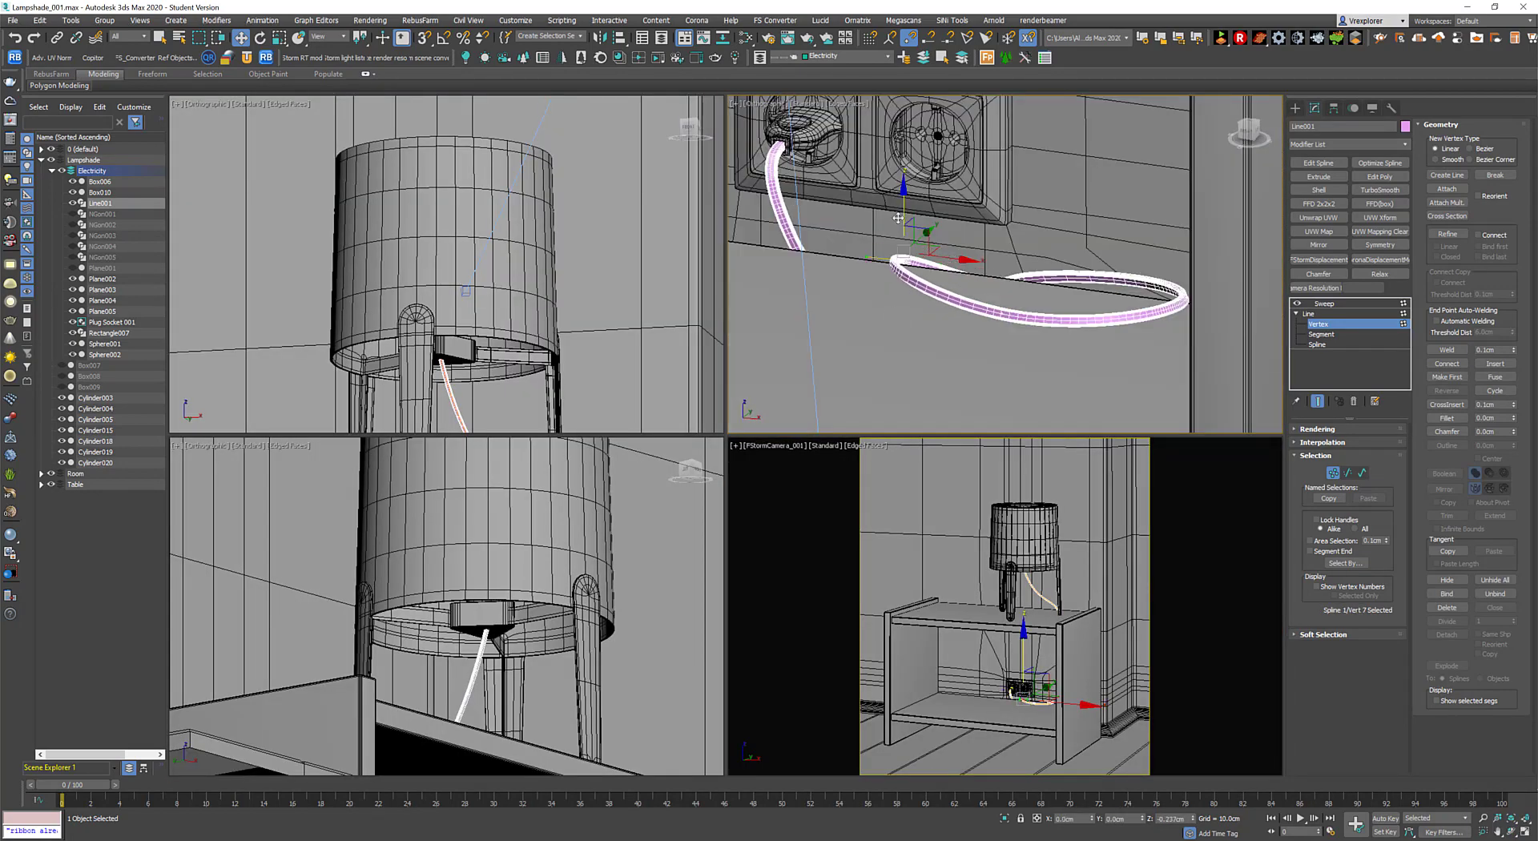
{"action": "middle_click_drag", "start_coordinate": [971, 377], "coordinate": [987, 364], "text": "alt"}
{"action": "key", "text": "alt+w"}
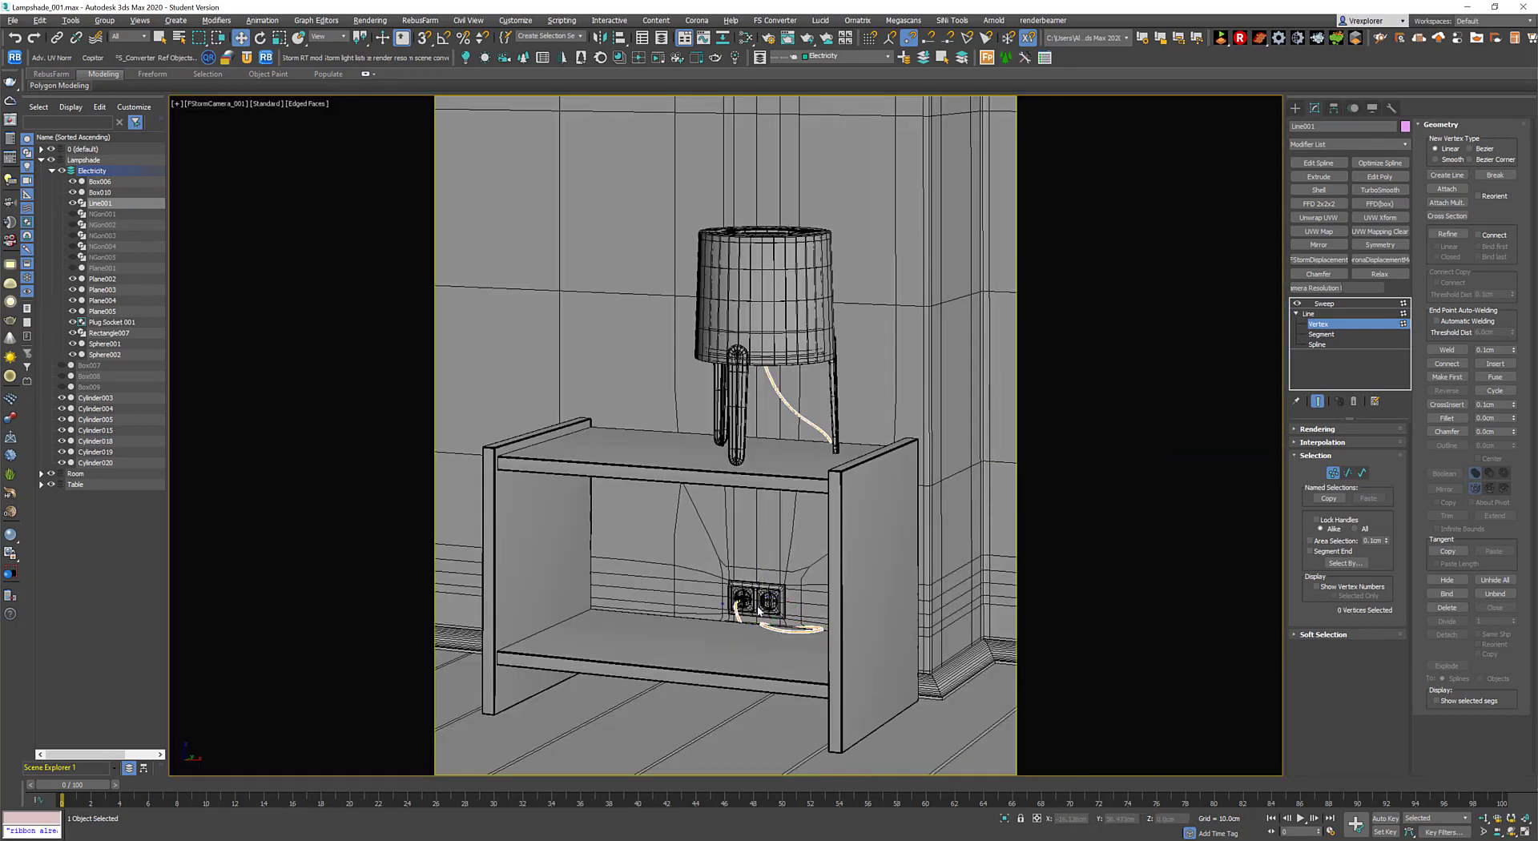
{"action": "key", "text": "alt+w"}
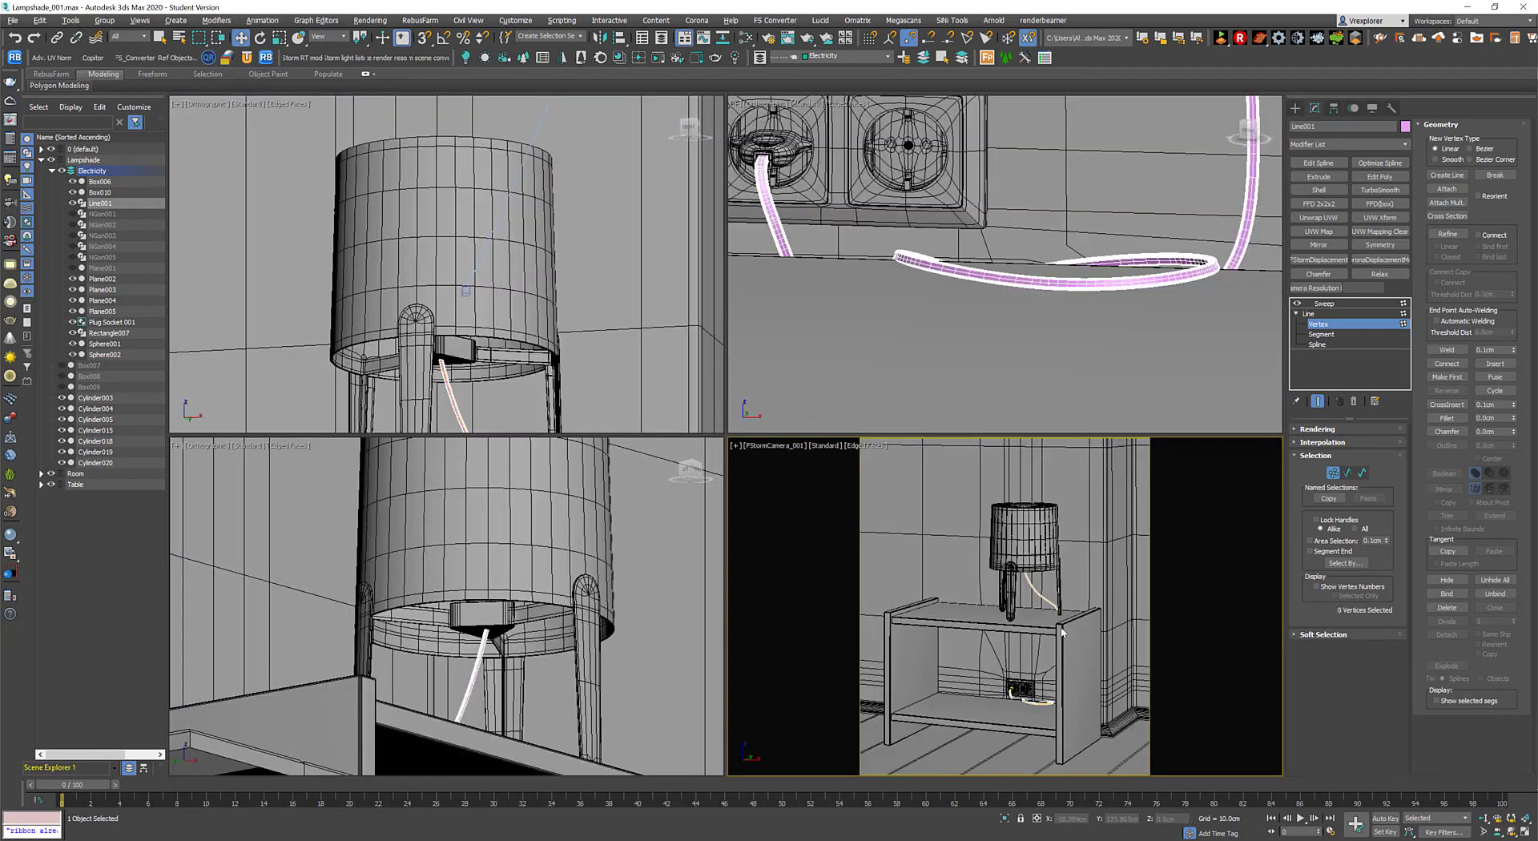
{"action": "scroll", "coordinate": [1094, 276], "scroll_direction": "down", "scroll_amount": 3}
Rotate the cable vertex at the table edge, then download the Indoor flowers in flower pots model.
{"action": "key", "text": "alt+w"}
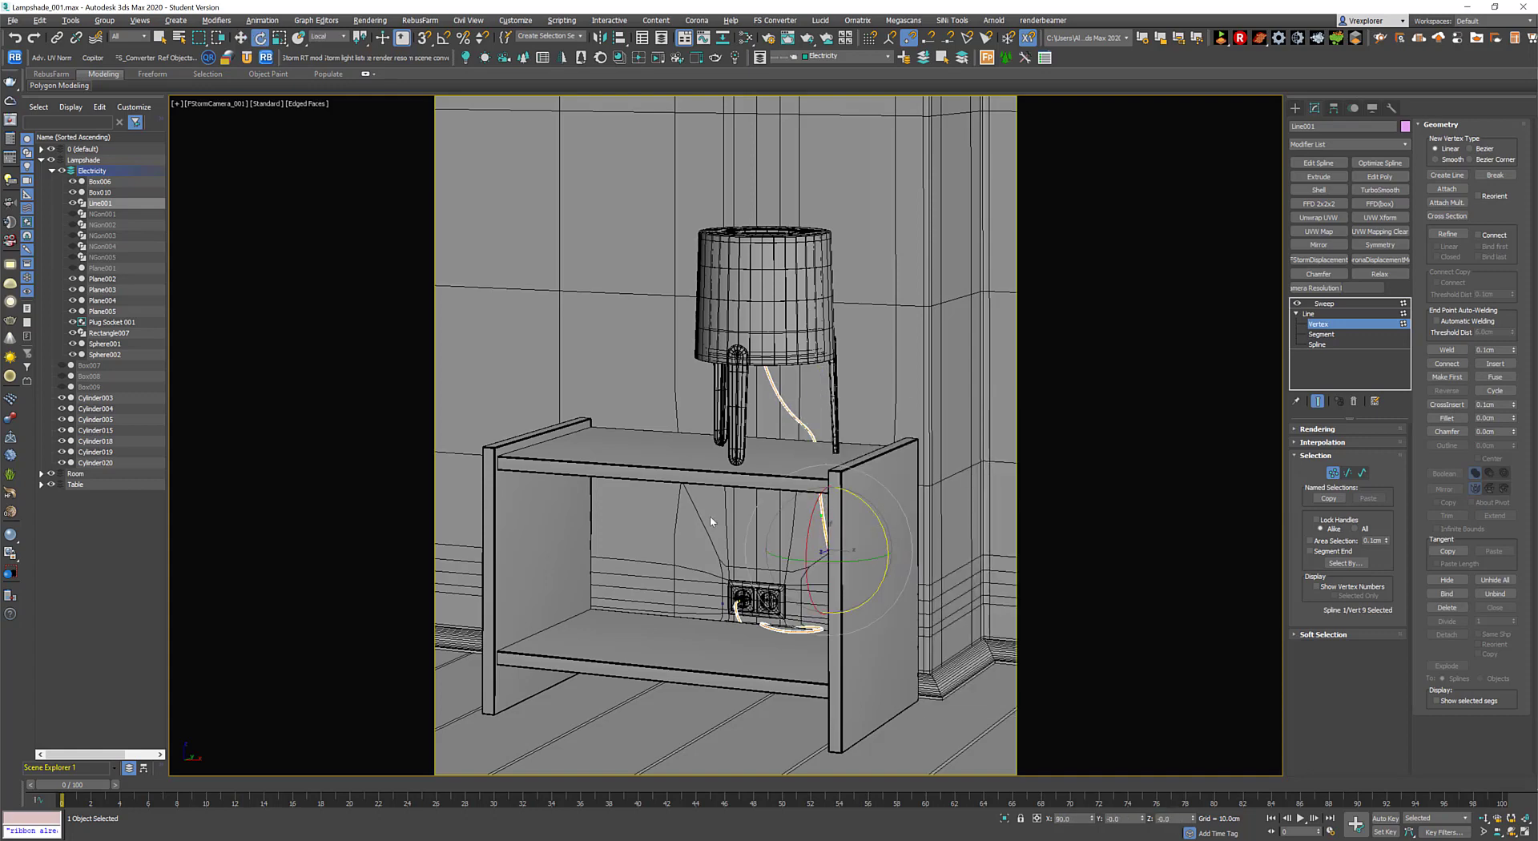
{"action": "key", "text": "e"}
{"action": "left_click", "coordinate": [837, 449]}
{"action": "right_click", "coordinate": [865, 451]}
{"action": "left_click", "coordinate": [882, 446]}
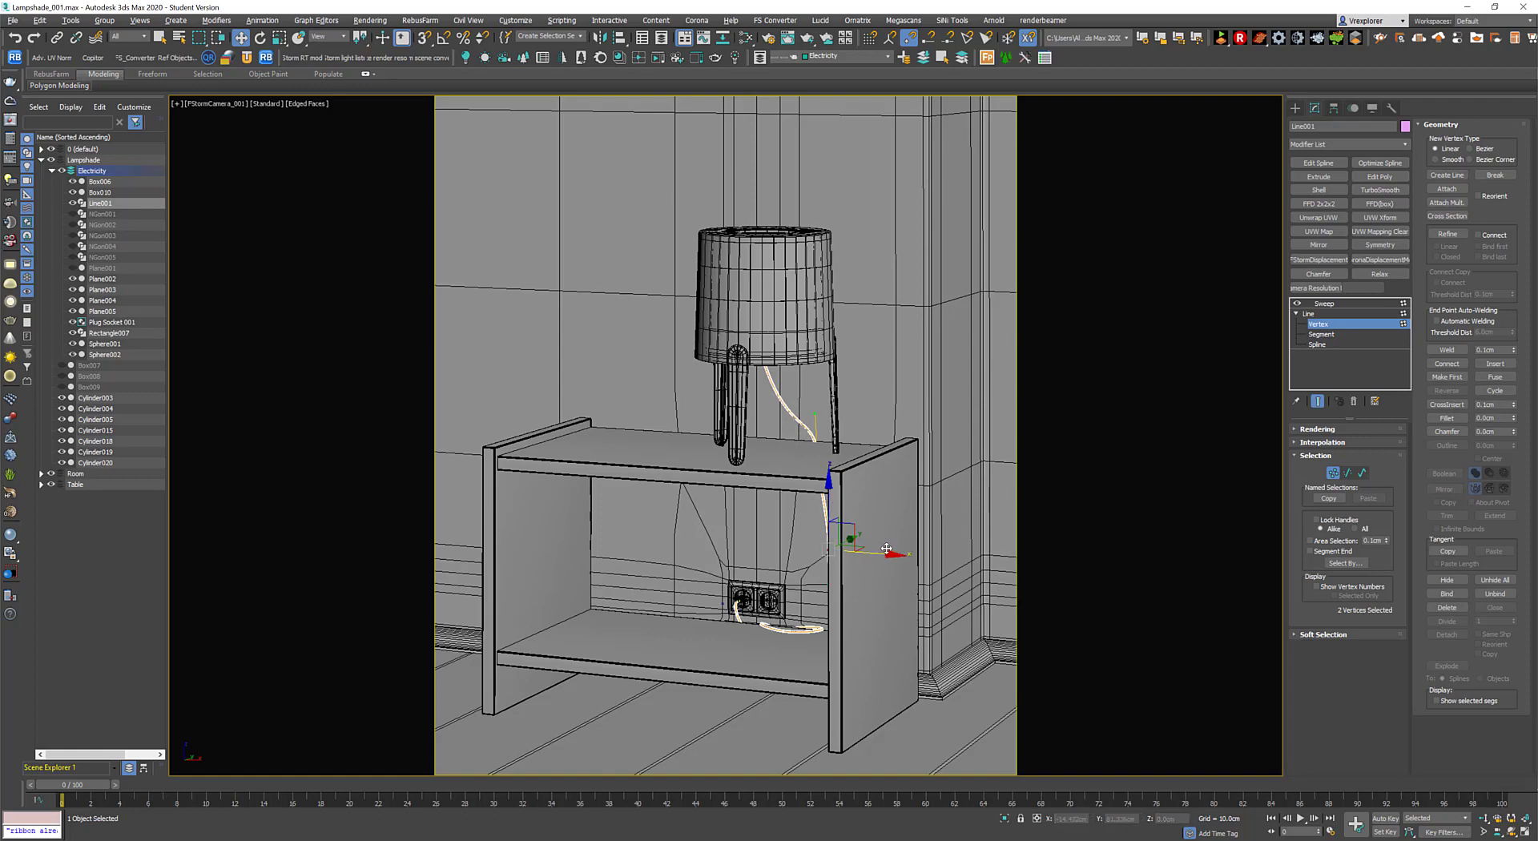
{"action": "left_click", "coordinate": [944, 537]}
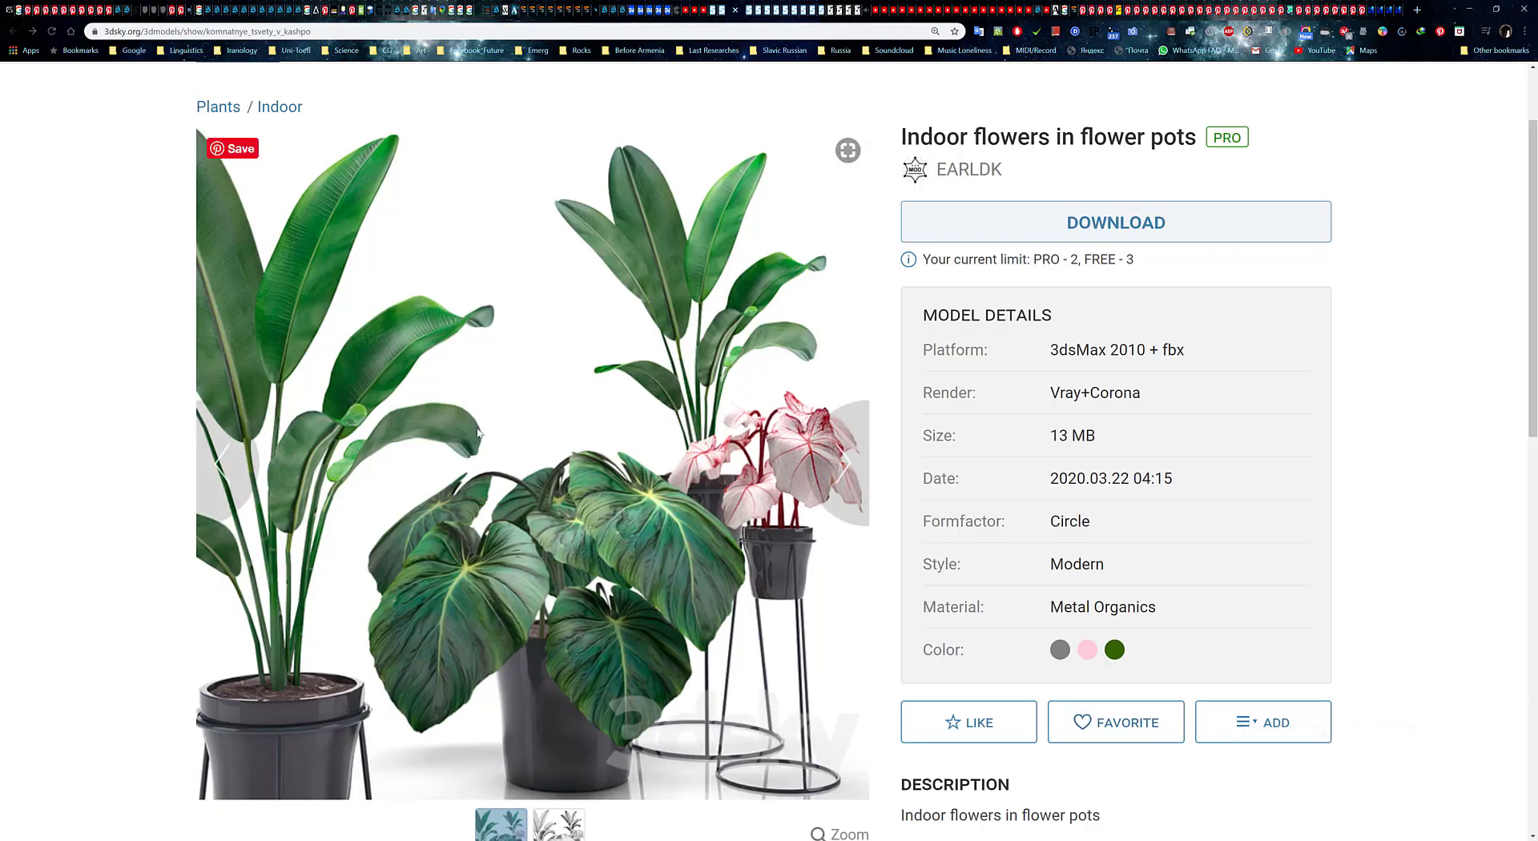
{"action": "left_click", "coordinate": [1122, 222]}
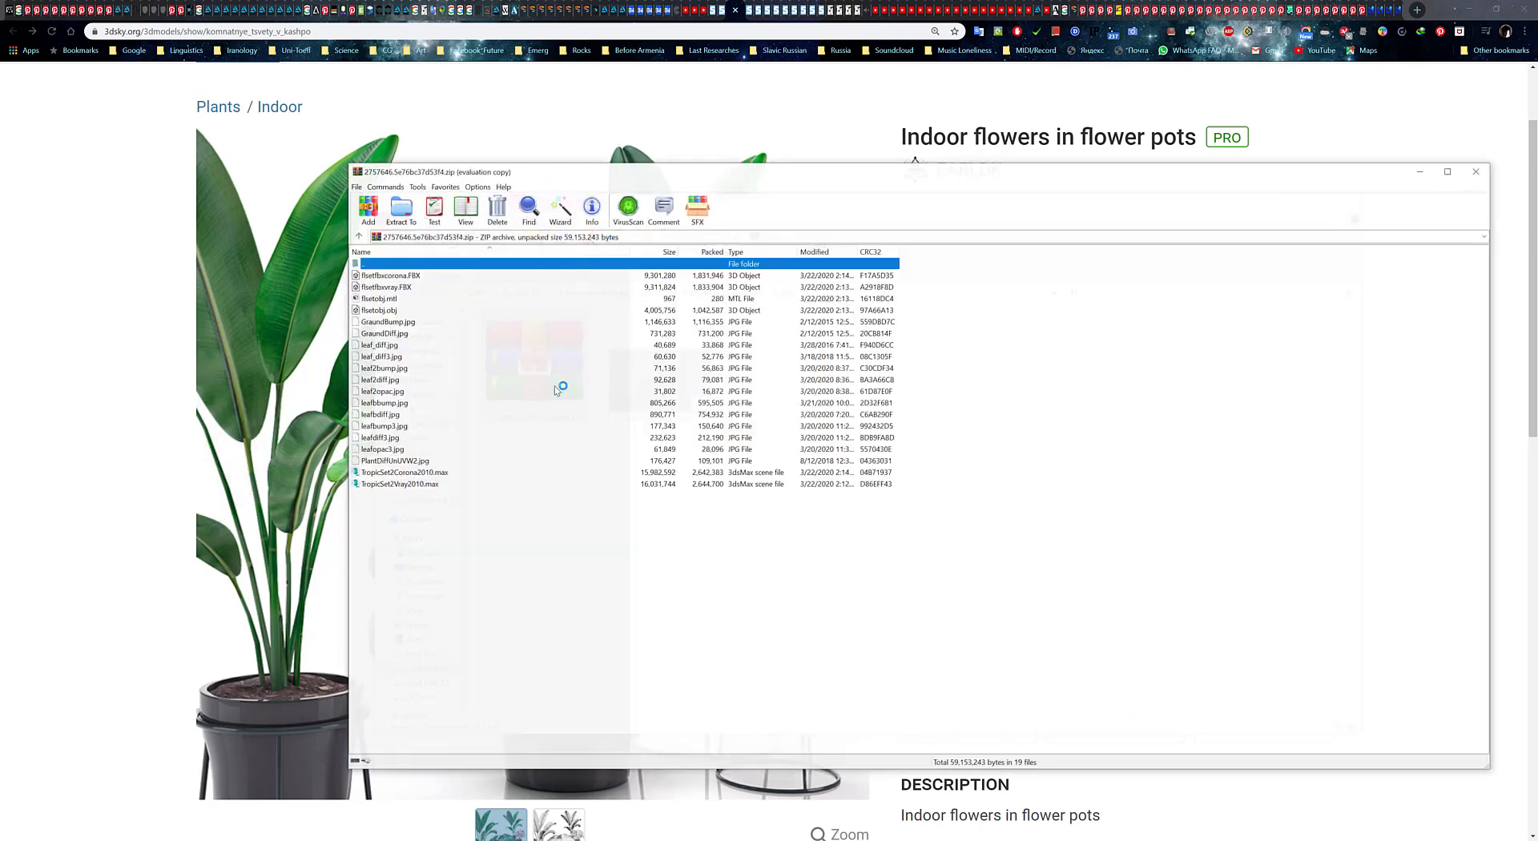
Extract the plant model zip into its own folder and open it.
{"action": "right_click", "coordinate": [561, 377]}
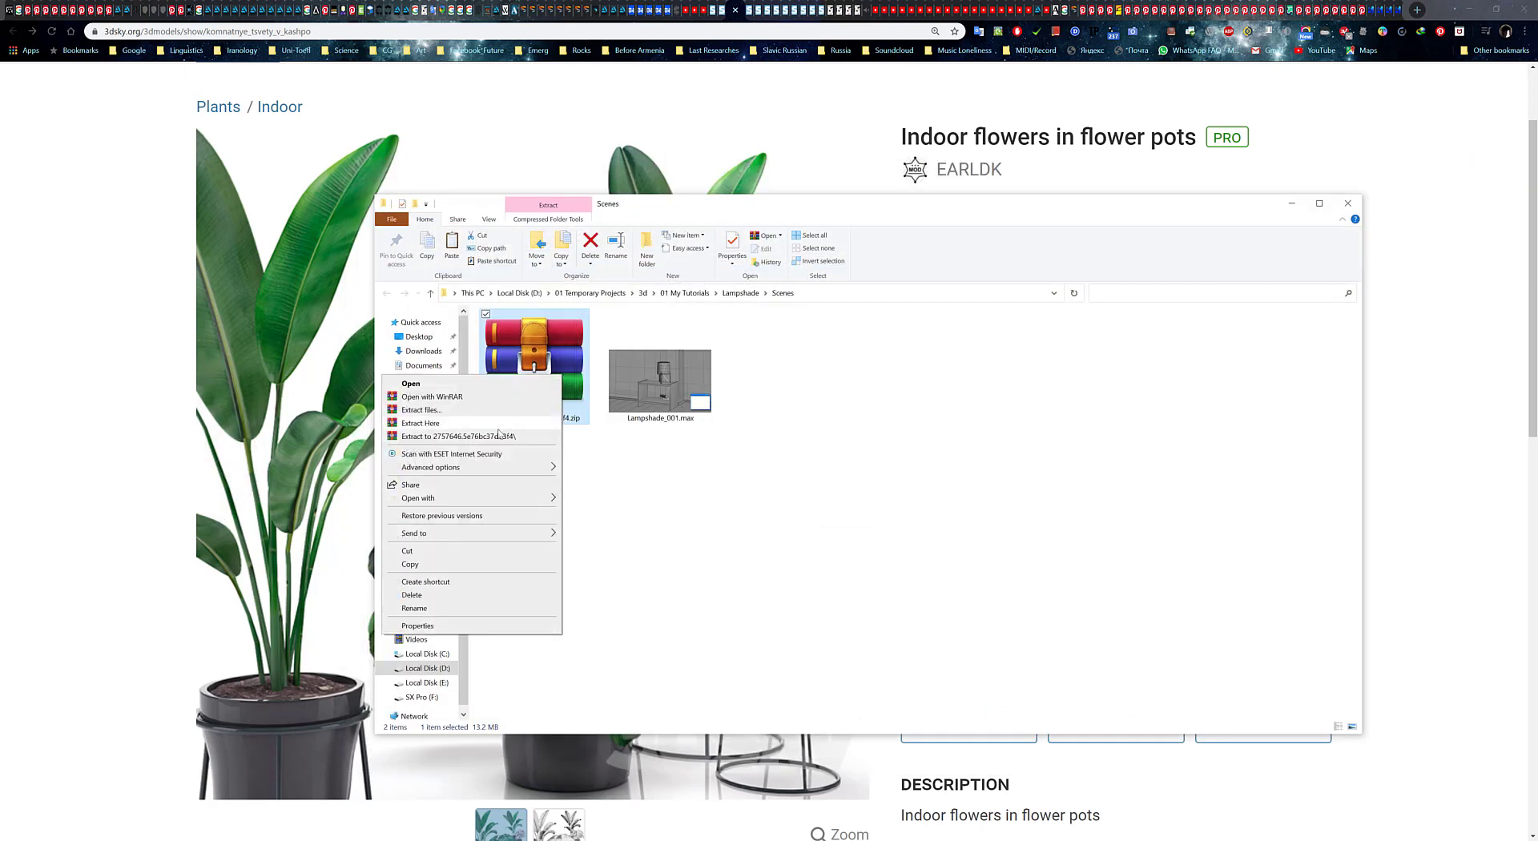
{"action": "left_click", "coordinate": [505, 437]}
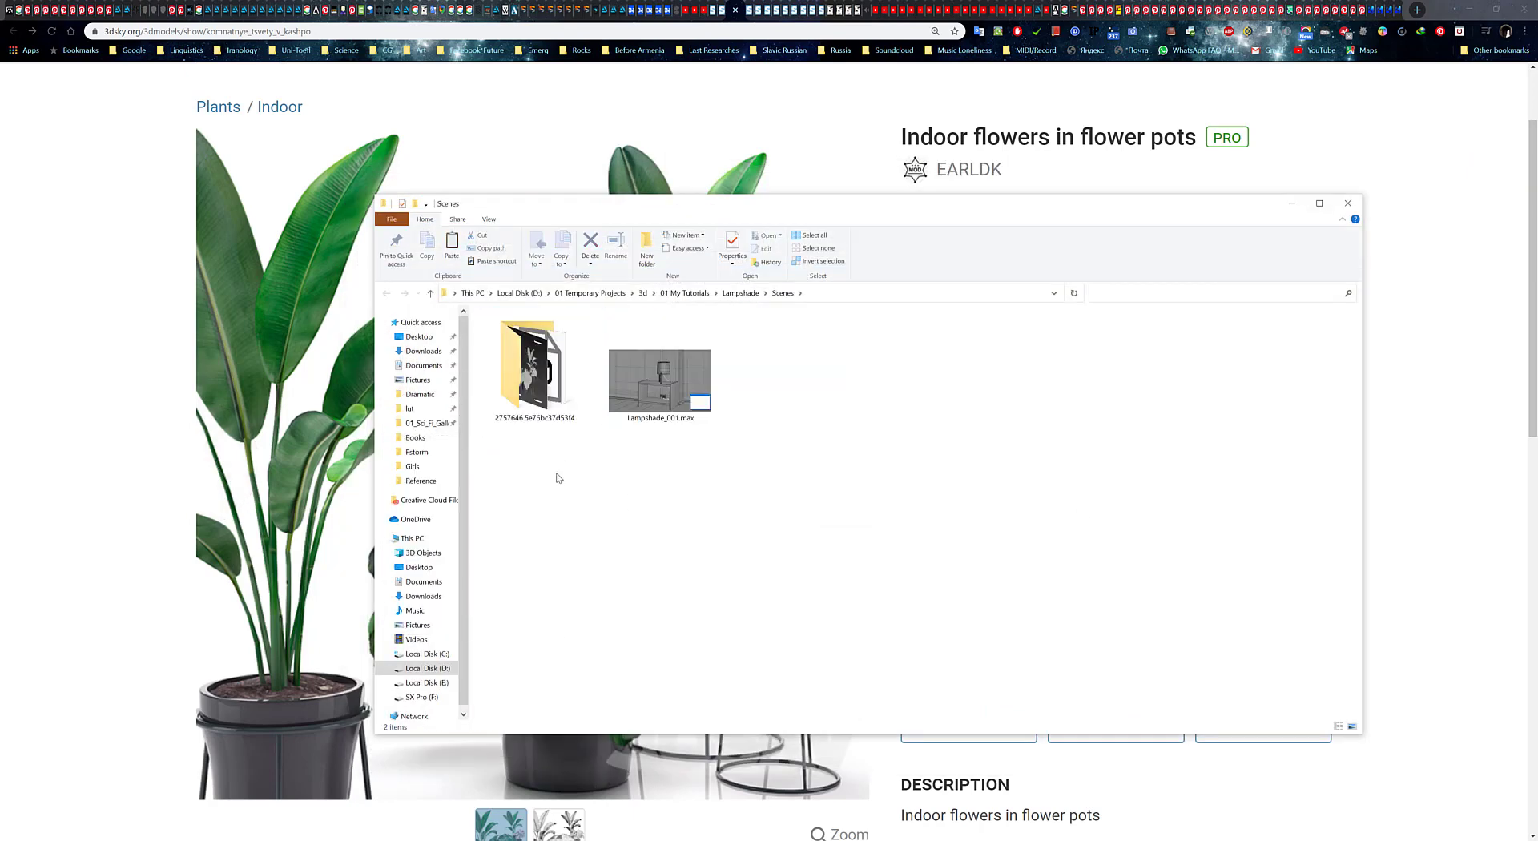
{"action": "double_click", "coordinate": [528, 388]}
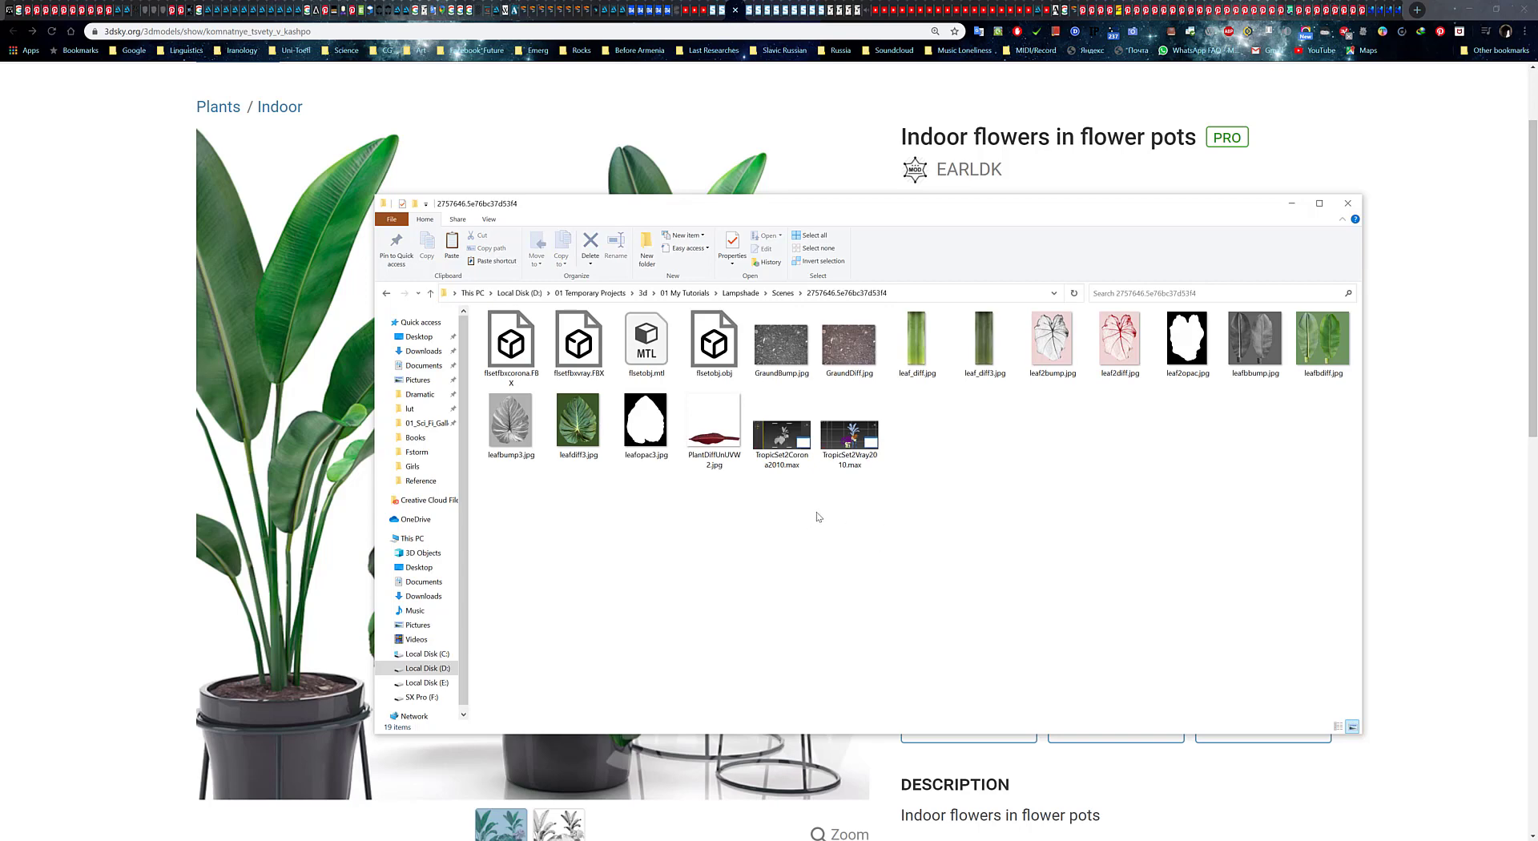
Merge TropicSet2Vray2010.max into the 3ds Max scene.
{"action": "scroll", "coordinate": [918, 533], "scroll_direction": "up", "scroll_amount": 1, "text": "ctrl"}
{"action": "scroll", "coordinate": [1157, 540], "scroll_direction": "up", "scroll_amount": 1, "text": "ctrl"}
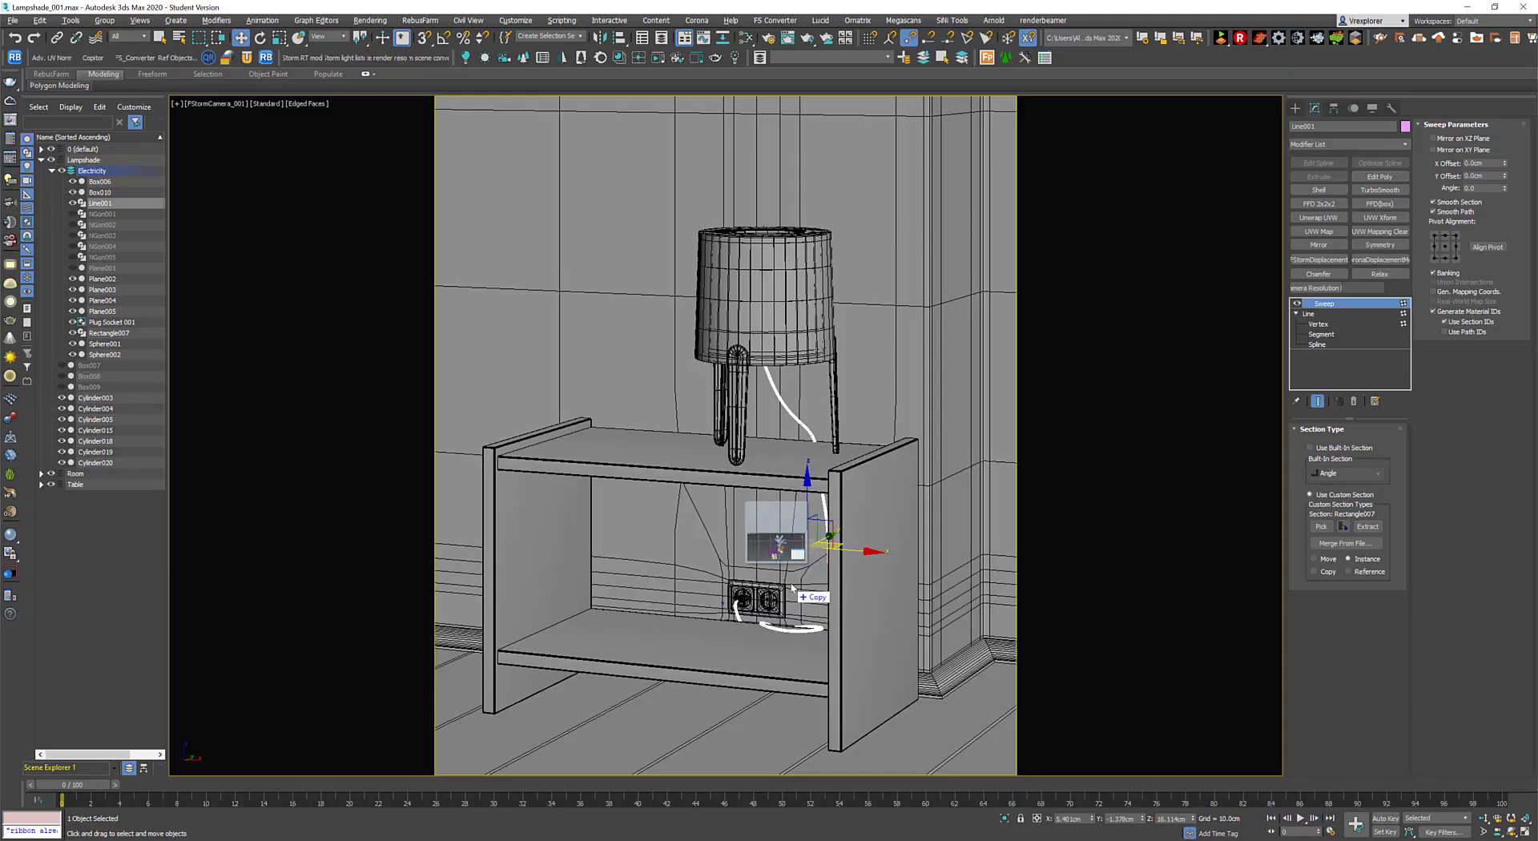
{"action": "left_click_drag", "start_coordinate": [1039, 627], "coordinate": [680, 692]}
{"action": "left_click", "coordinate": [677, 714]}
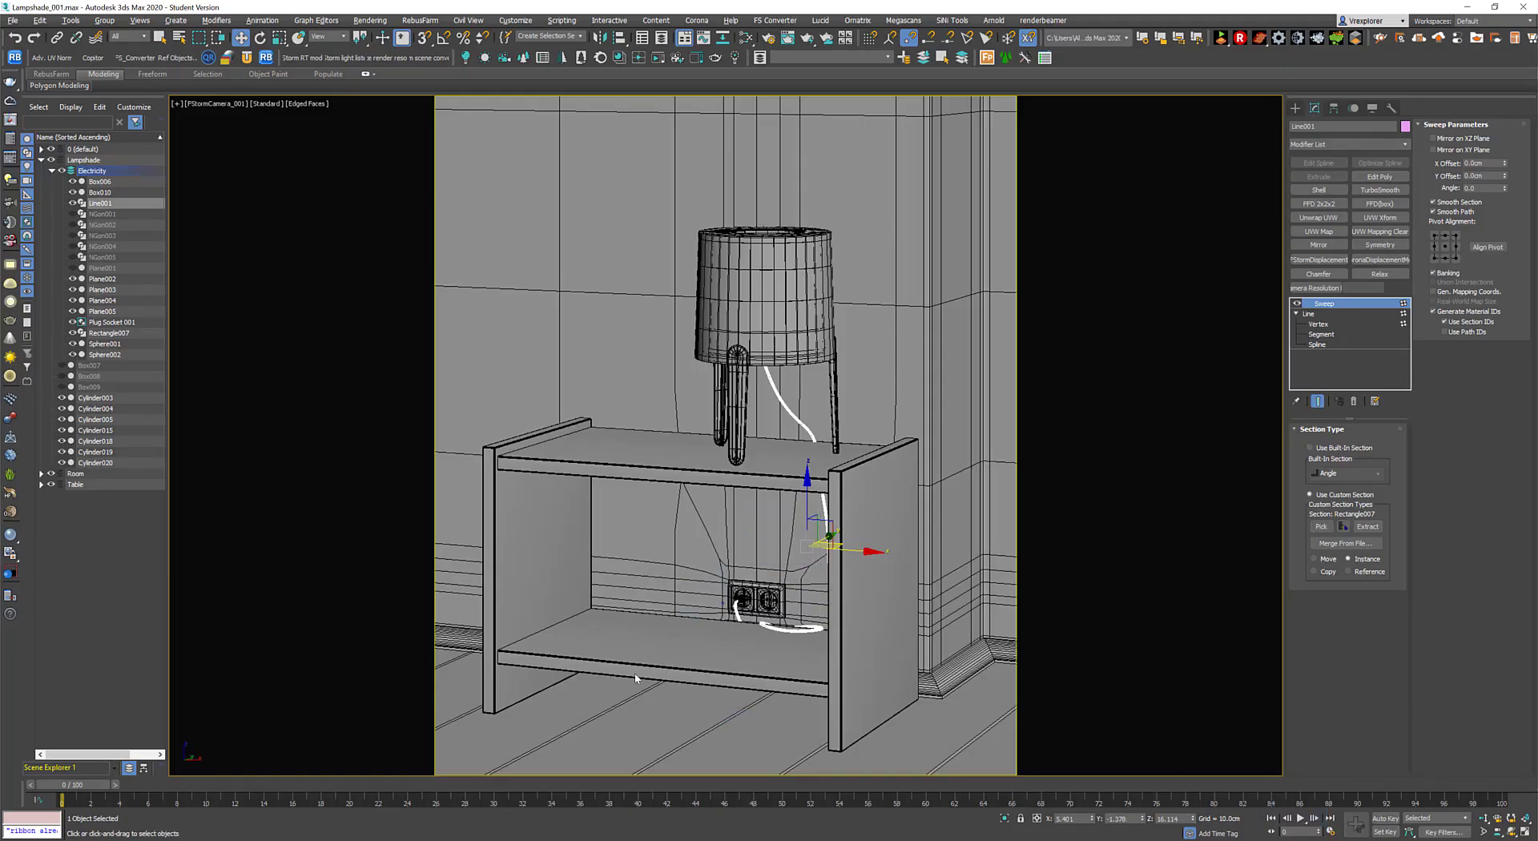
Create a new layer named Plants for the merged plants and frame them.
{"action": "left_click", "coordinate": [160, 123]}
{"action": "type", "text": "Plants"}
{"action": "key", "text": "Return"}
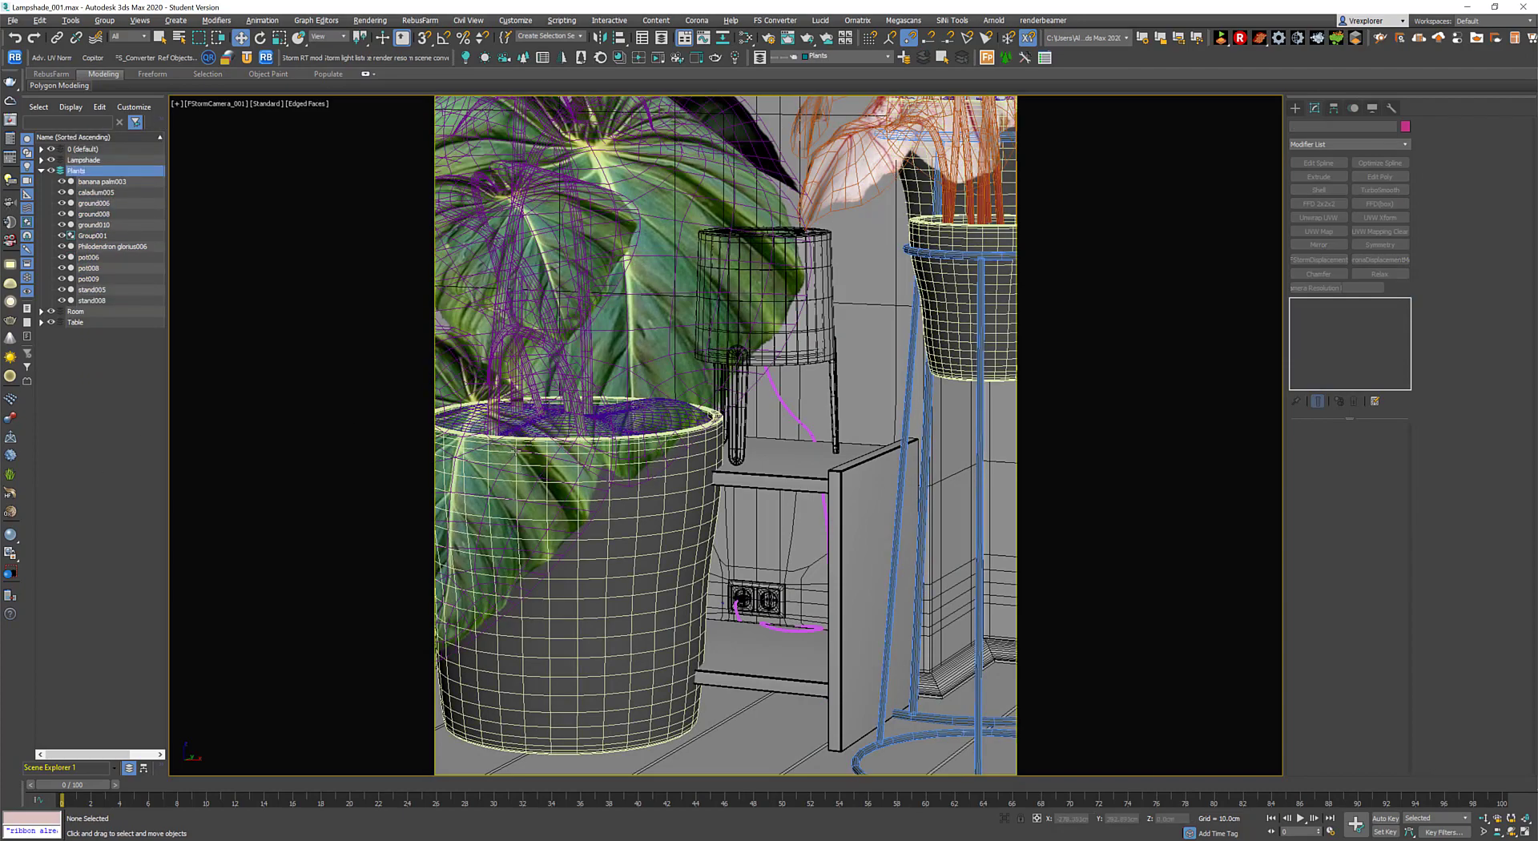
{"action": "double_click", "coordinate": [126, 175]}
{"action": "key", "text": "z"}
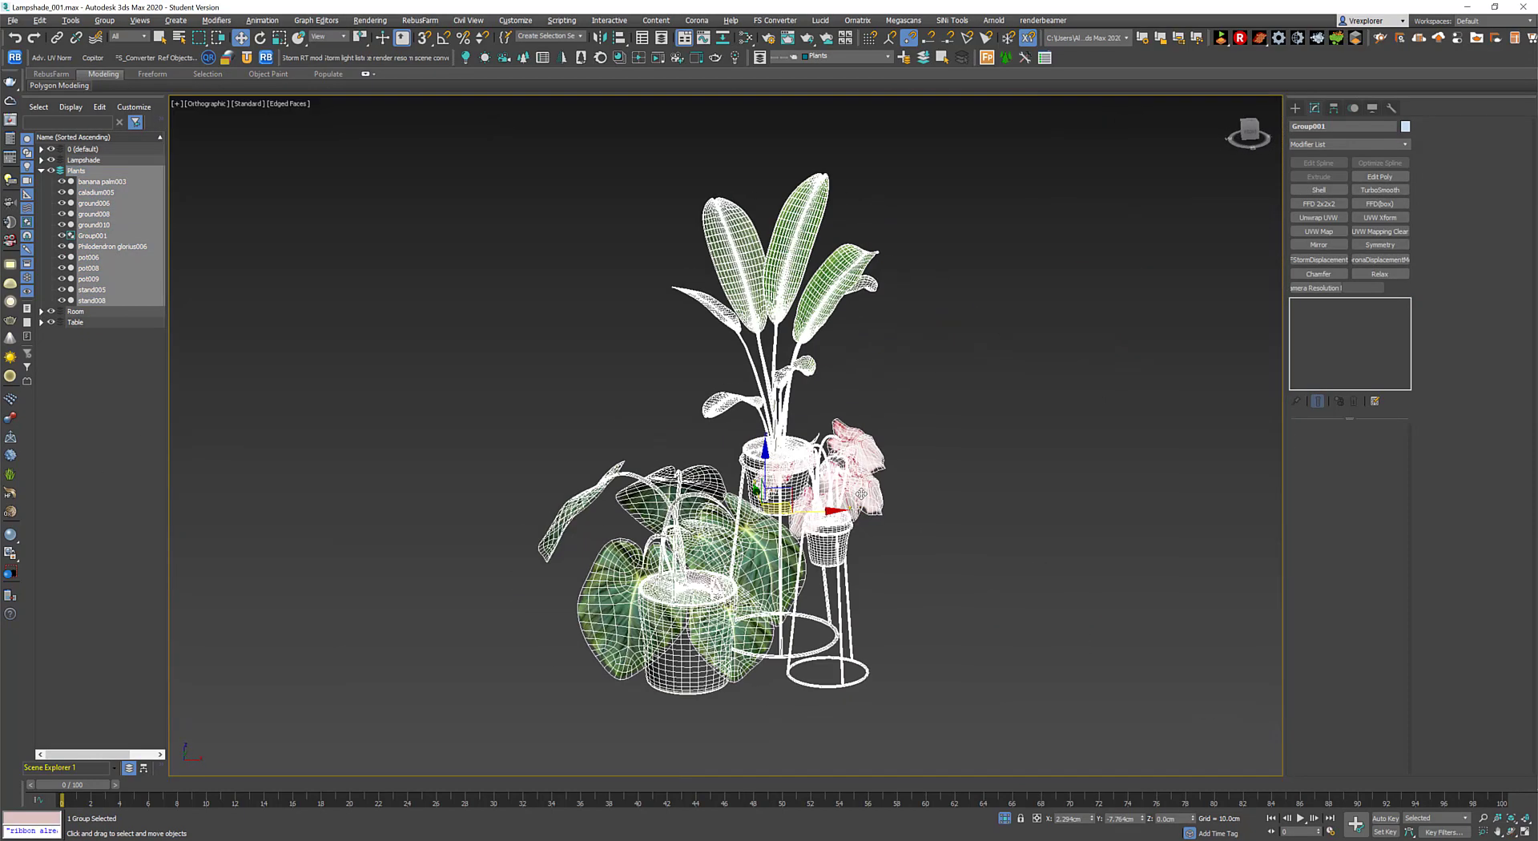
{"action": "left_click", "coordinate": [916, 335]}
{"action": "scroll", "coordinate": [860, 481], "scroll_direction": "up", "scroll_amount": 3}
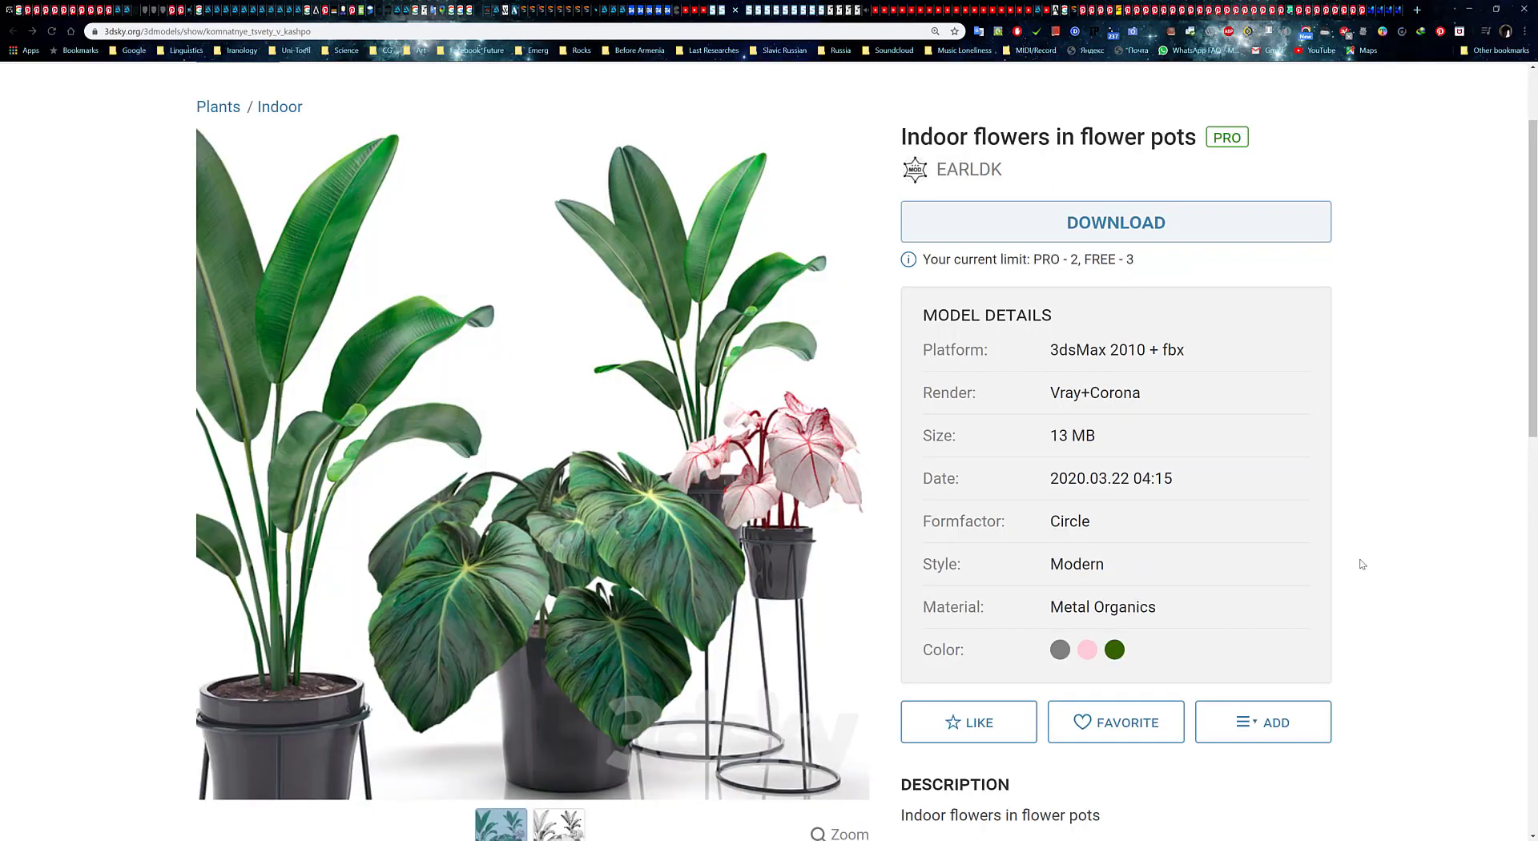
Open the plant group so its individual plants can be edited.
{"action": "key", "text": "alt+Tab"}
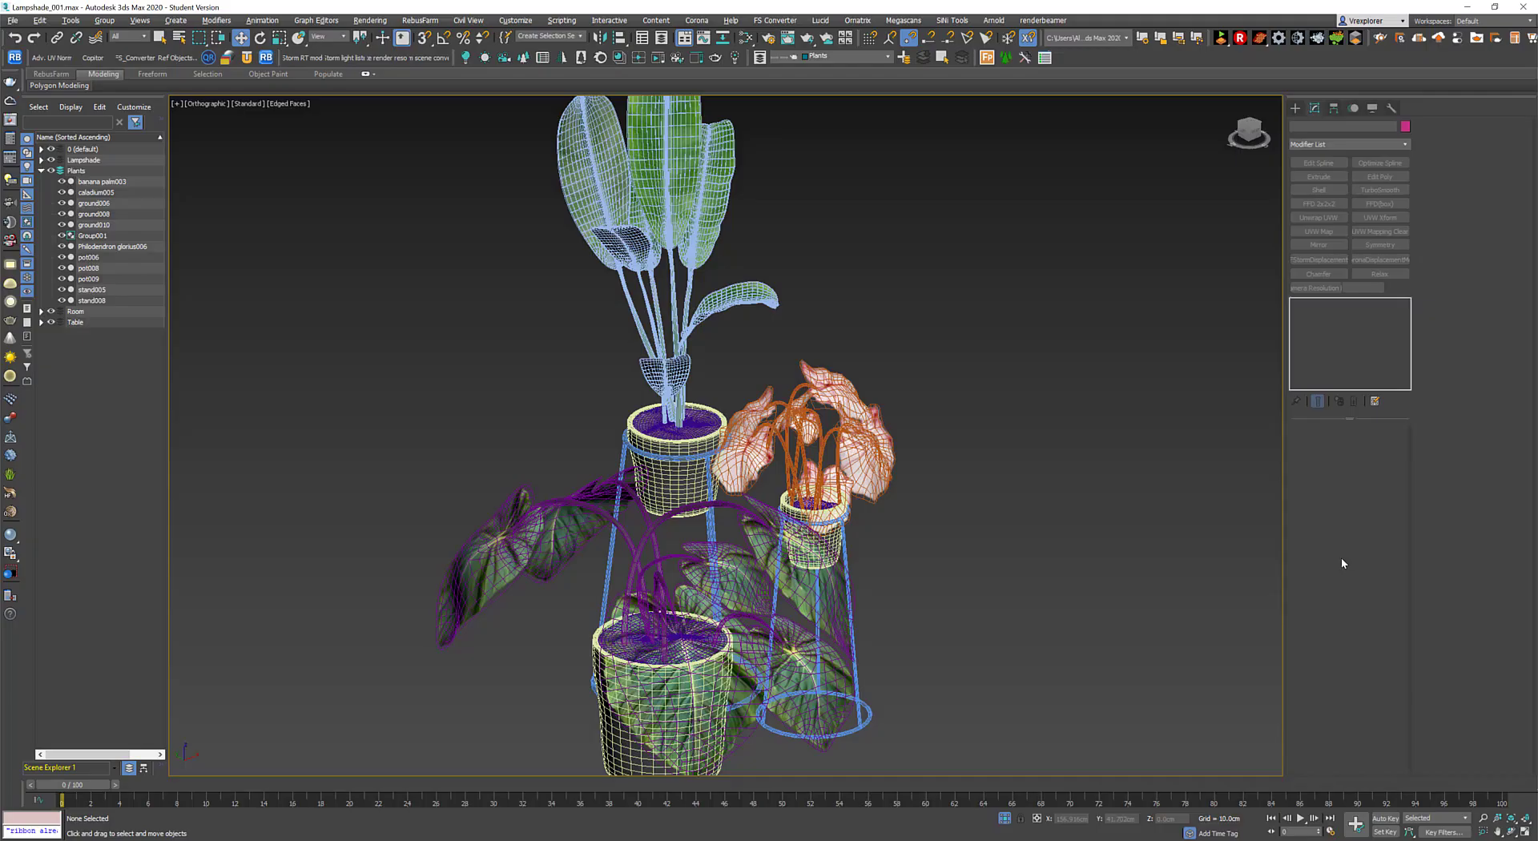
{"action": "left_click", "coordinate": [729, 553]}
{"action": "middle_click_drag", "start_coordinate": [705, 553], "coordinate": [729, 553], "text": "alt"}
{"action": "left_click", "coordinate": [116, 24]}
{"action": "left_click", "coordinate": [128, 73]}
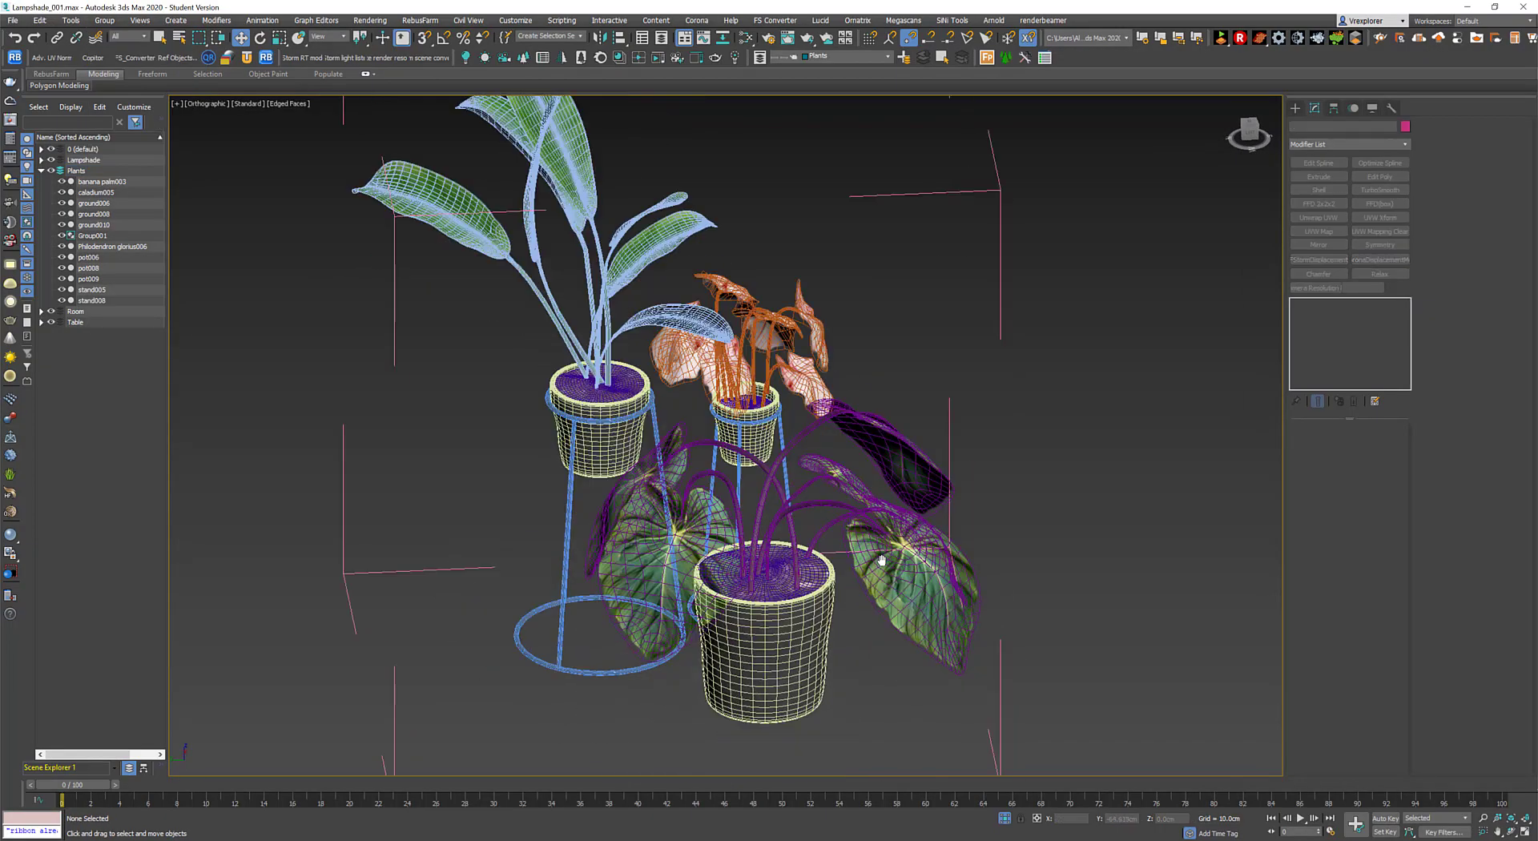
{"action": "middle_click_drag", "start_coordinate": [722, 481], "coordinate": [771, 545], "text": "alt"}
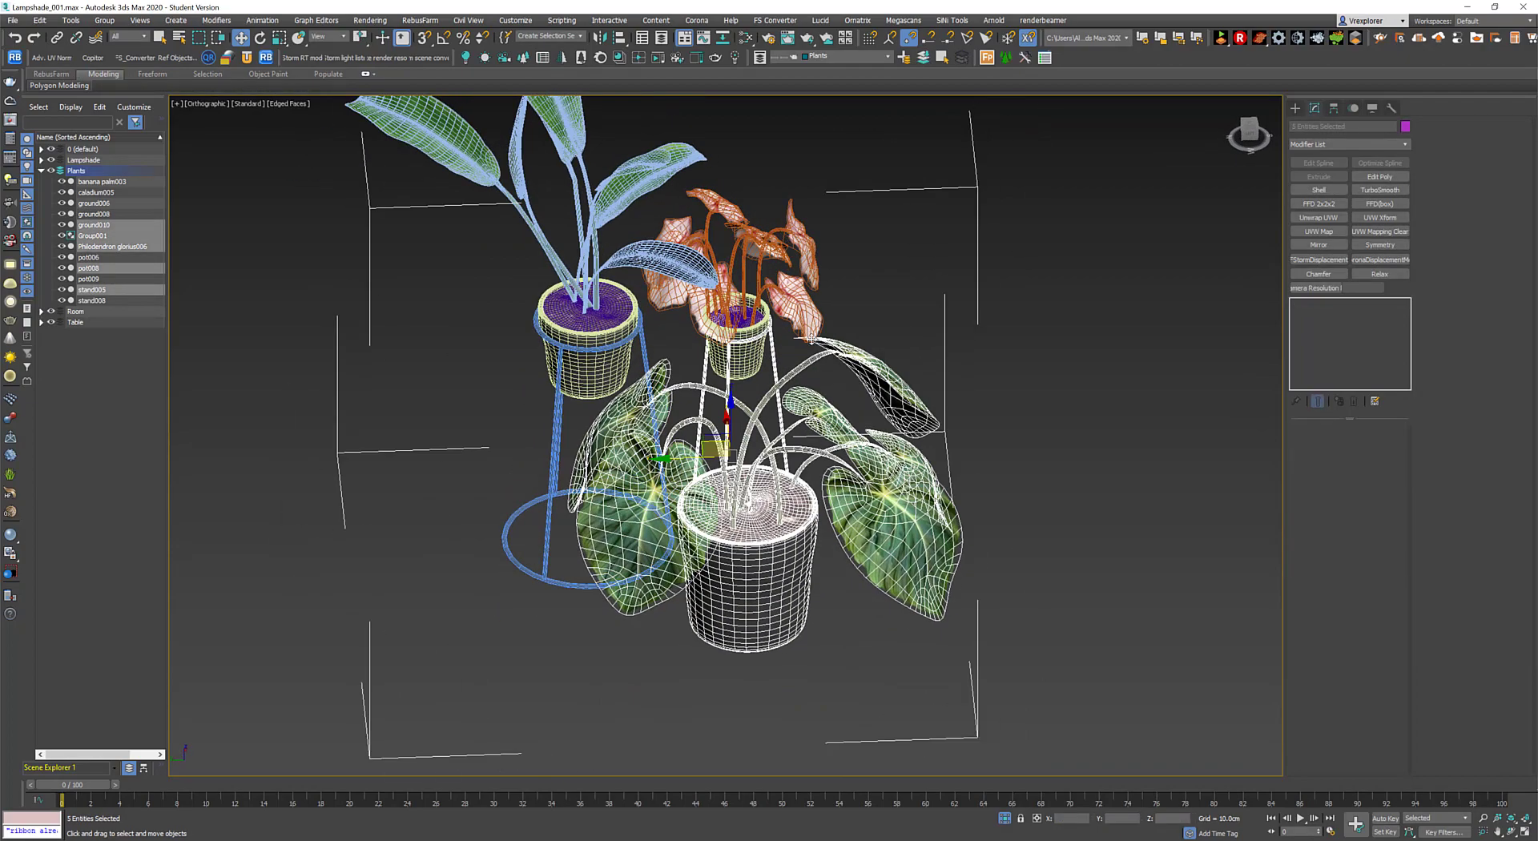
{"action": "middle_click_drag", "start_coordinate": [811, 340], "coordinate": [983, 324], "text": "alt"}
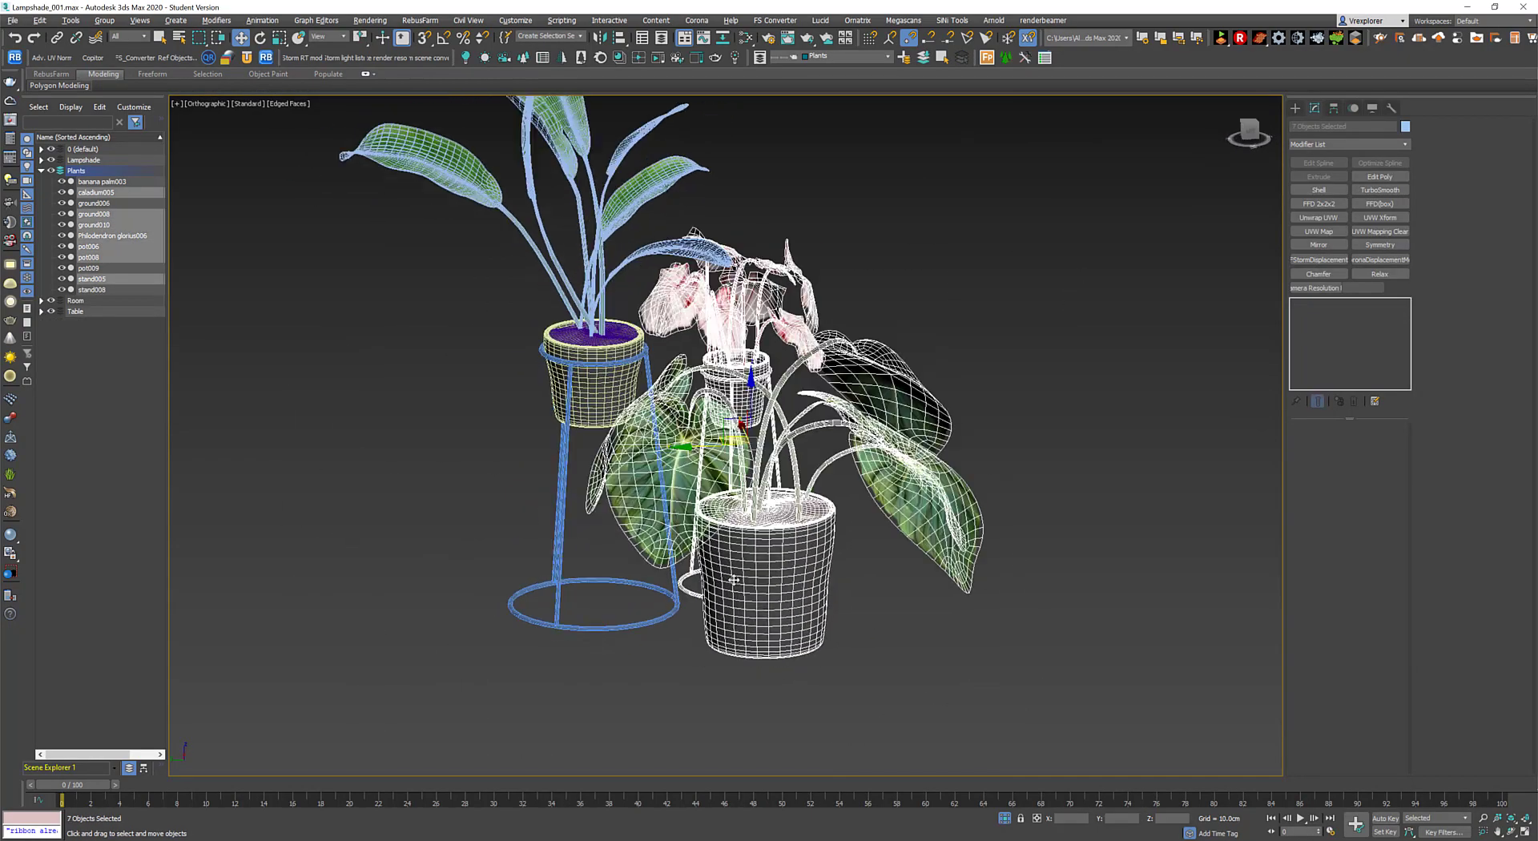
{"action": "middle_click_drag", "start_coordinate": [734, 579], "coordinate": [736, 580], "text": "alt"}
Hide the other plants and the palm's floor stand, keeping only the palm and pot.
{"action": "key", "text": "alt+h"}
{"action": "left_click_drag", "start_coordinate": [736, 580], "coordinate": [583, 697]}
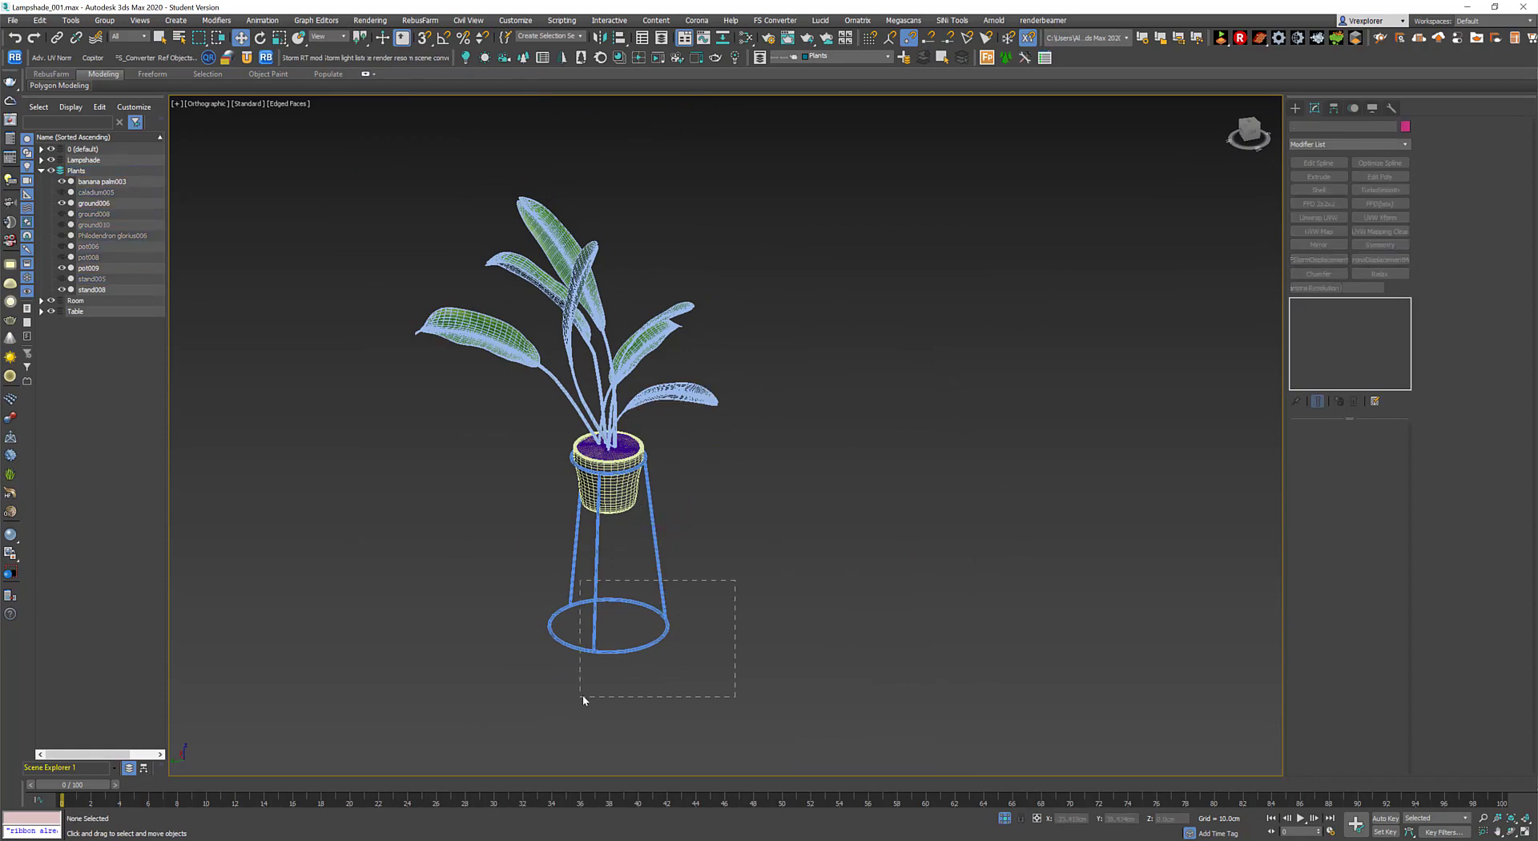
{"action": "key", "text": "alt+h"}
{"action": "key", "text": "ctrl+i"}
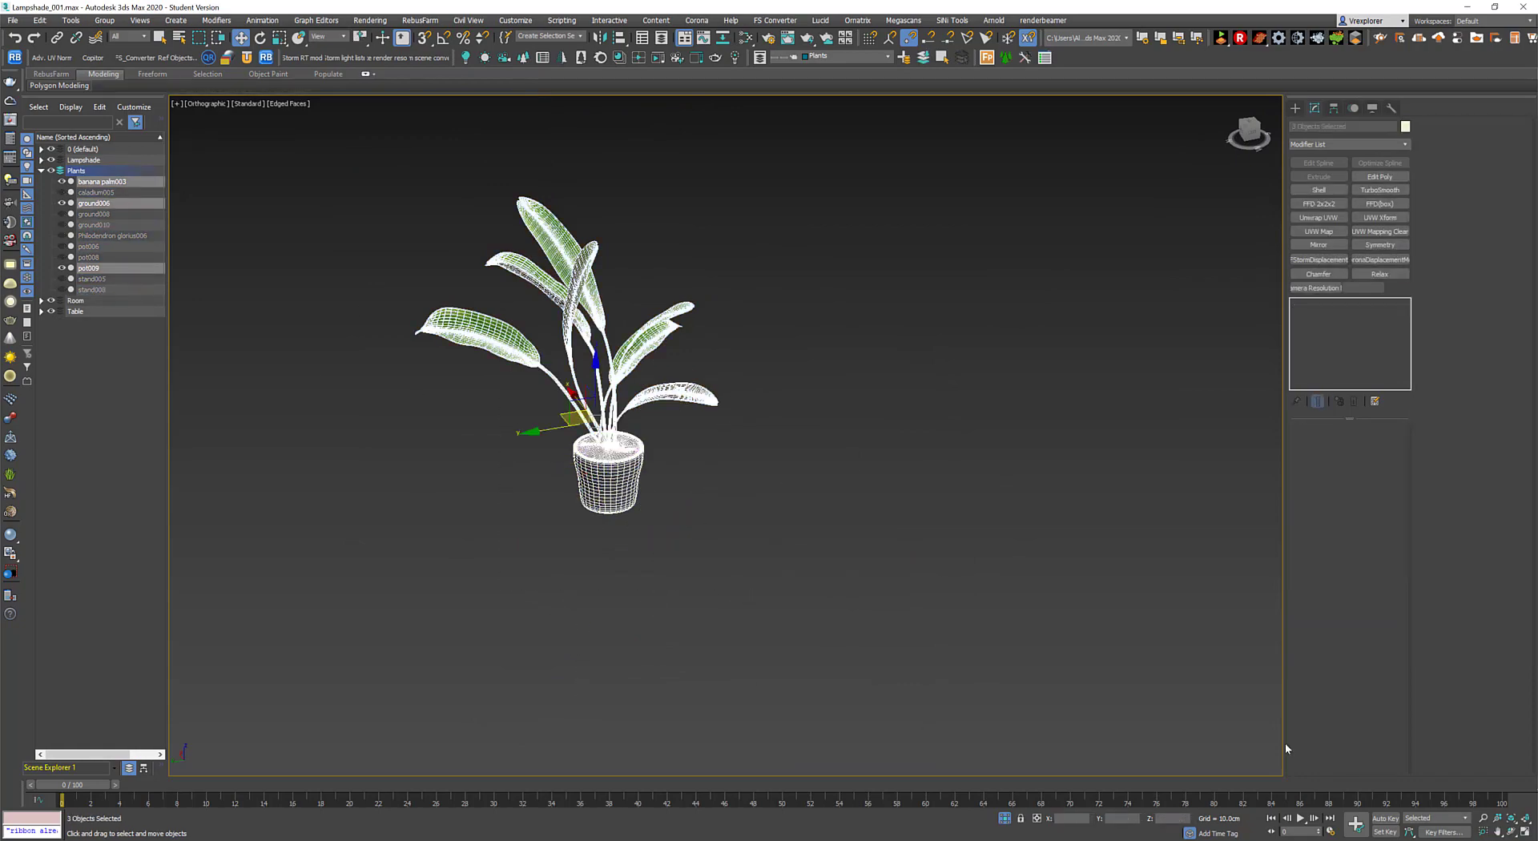
{"action": "key", "text": "alt+q"}
{"action": "scroll", "coordinate": [825, 362], "scroll_direction": "up", "scroll_amount": 3}
{"action": "right_click", "coordinate": [825, 363]}
Move the palm onto the bedside table and group it as Pot 01.
{"action": "key", "text": "Escape"}
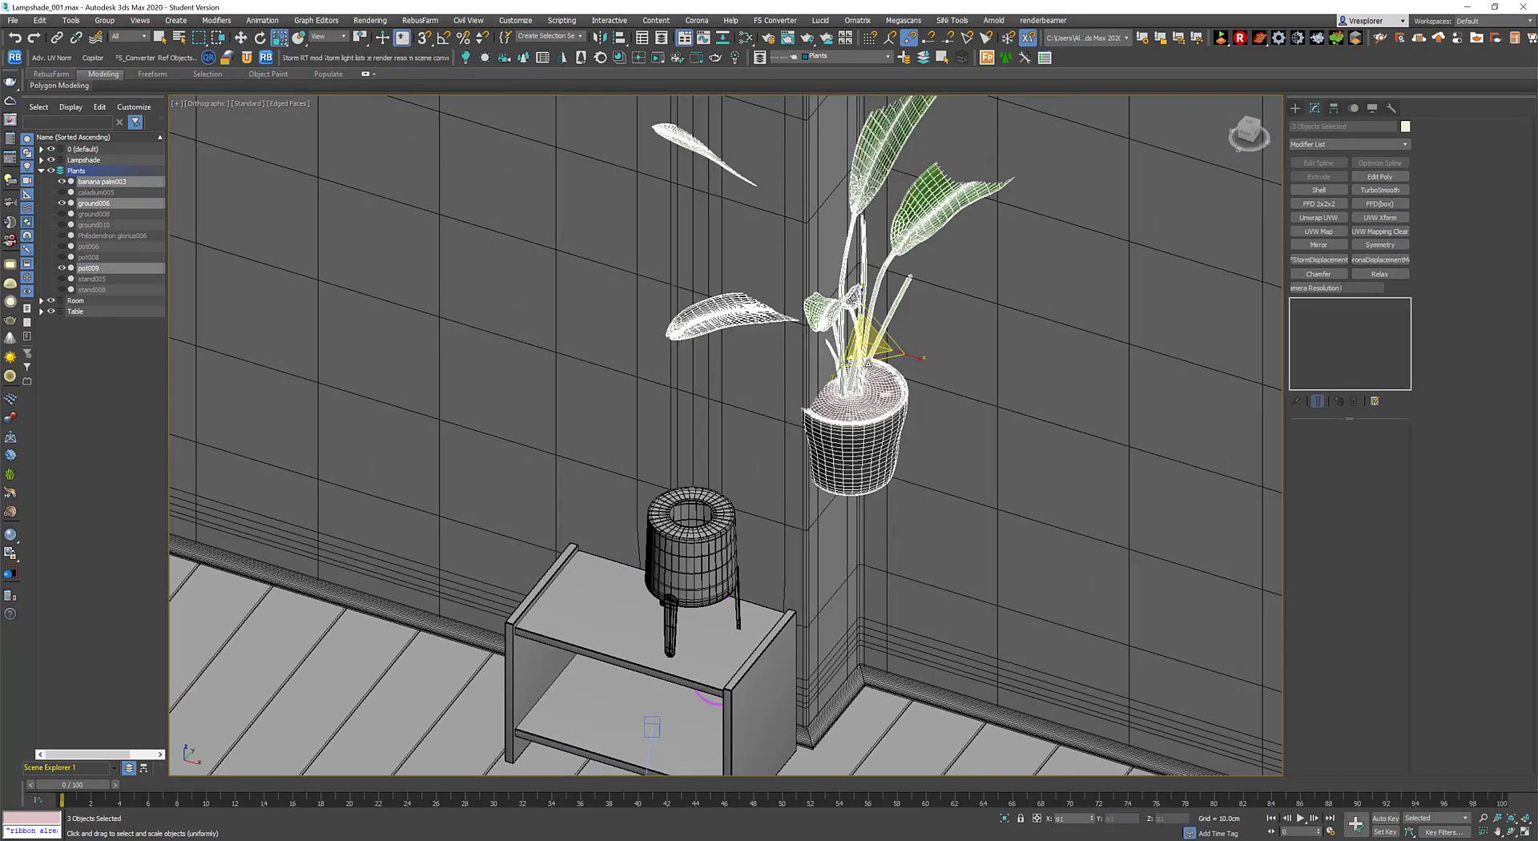
{"action": "right_click", "coordinate": [826, 362]}
{"action": "left_click", "coordinate": [856, 370]}
{"action": "left_click_drag", "start_coordinate": [856, 371], "coordinate": [568, 563]}
{"action": "left_click", "coordinate": [104, 20]}
{"action": "left_click", "coordinate": [121, 35]}
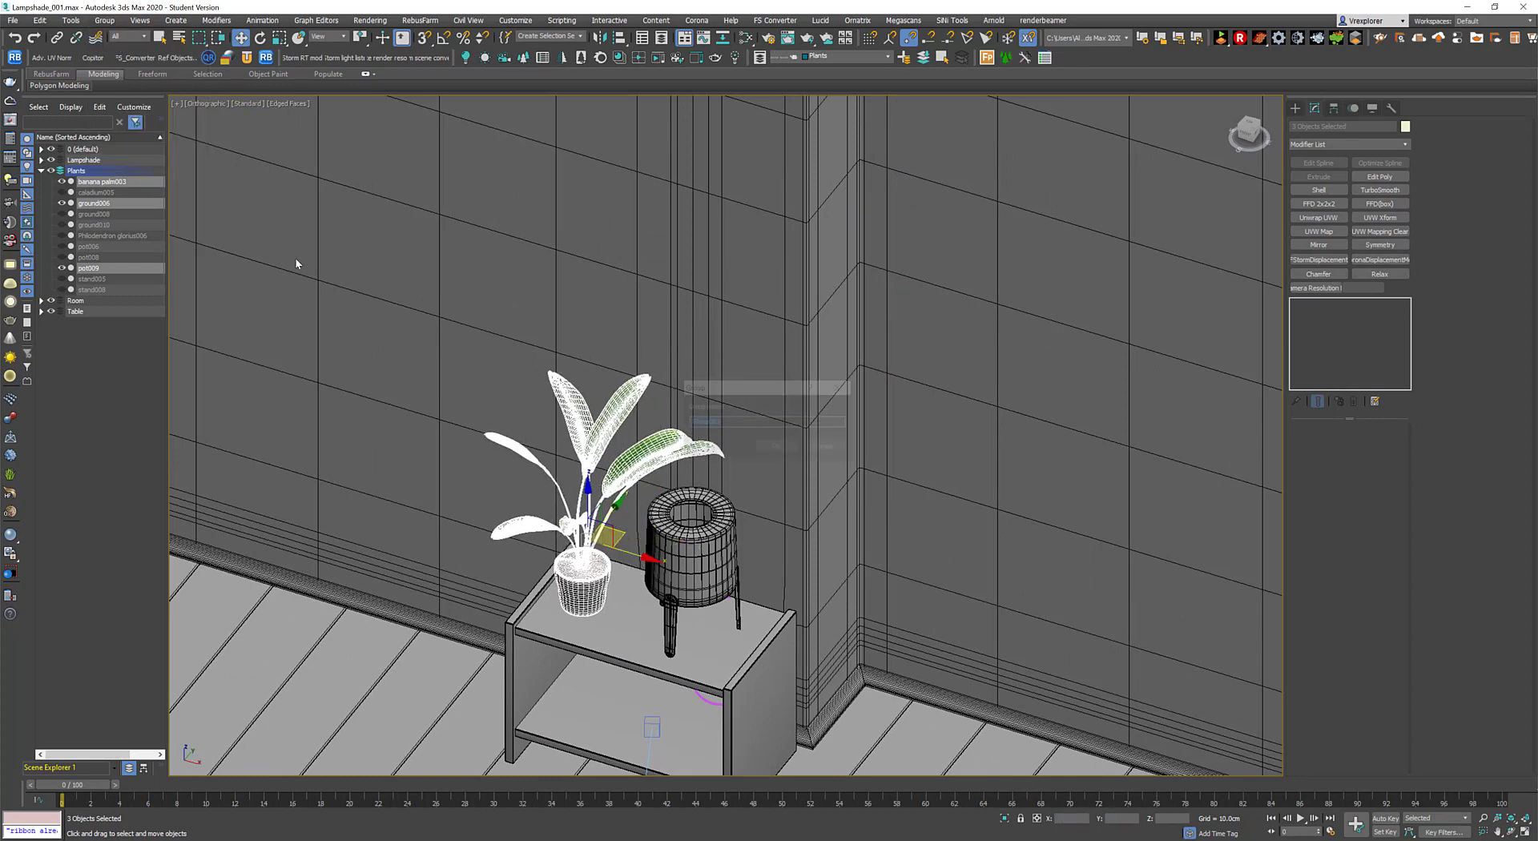
{"action": "type", "text": "Pot 01"}
{"action": "key", "text": "Return"}
Align Pot 01's minimum Z to the tabletop's maximum so it rests on the table.
{"action": "scroll", "coordinate": [673, 545], "scroll_direction": "up", "scroll_amount": 2}
{"action": "key", "text": "alt+a"}
{"action": "left_click", "coordinate": [625, 721]}
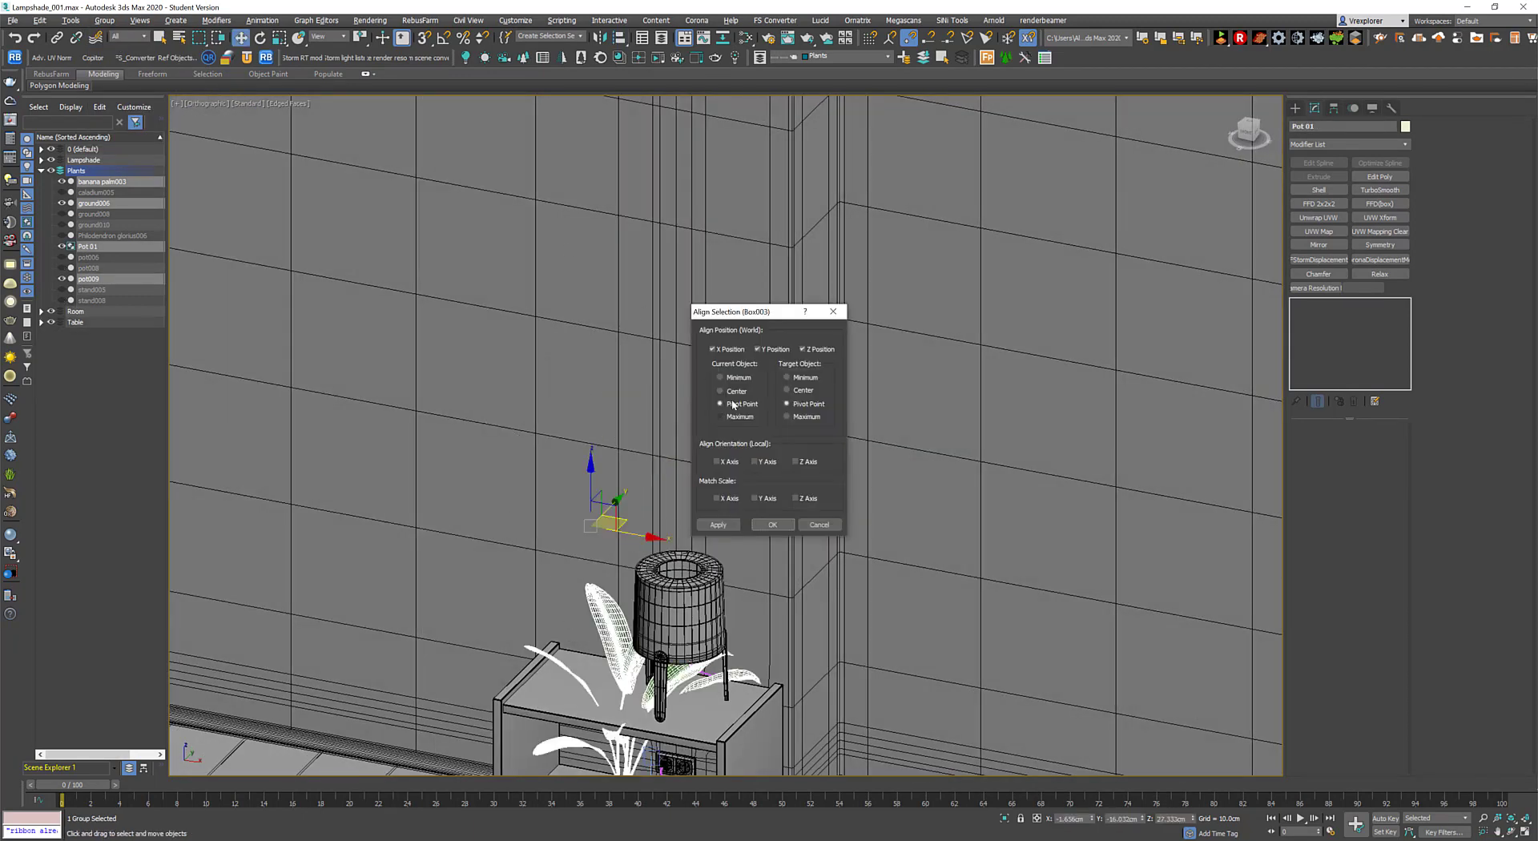
{"action": "left_click", "coordinate": [805, 418]}
{"action": "left_click", "coordinate": [740, 343]}
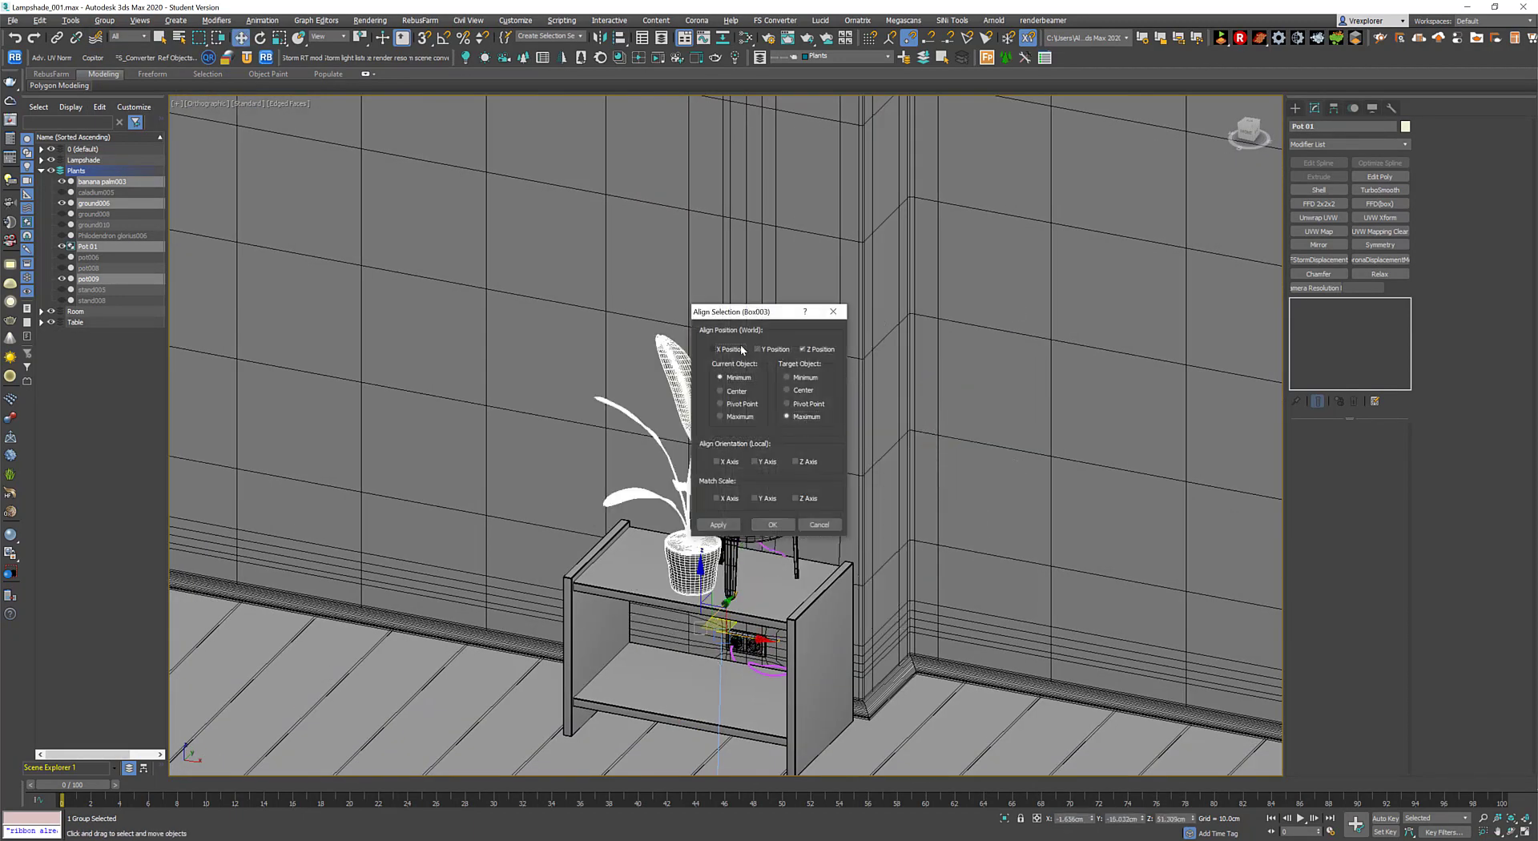
{"action": "key", "text": "Return"}
Rotate the plant about its vertical axis in the maximized camera view.
{"action": "scroll", "coordinate": [705, 513], "scroll_direction": "up", "scroll_amount": 3}
{"action": "scroll", "coordinate": [706, 513], "scroll_direction": "down", "scroll_amount": 3}
{"action": "key", "text": "p"}
{"action": "key", "text": "alt+w"}
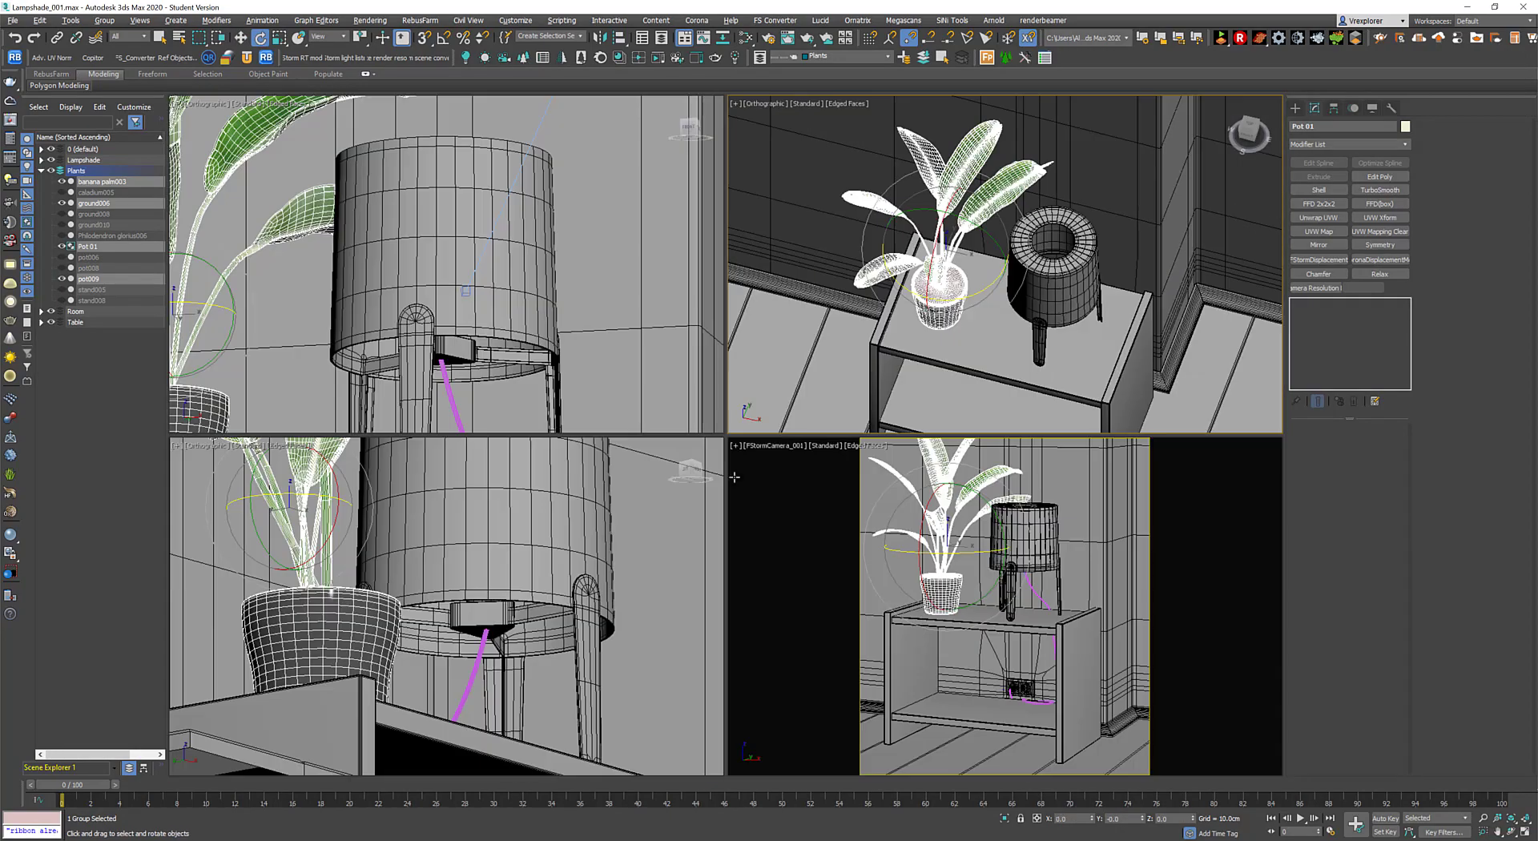
{"action": "key", "text": "alt+w"}
{"action": "key", "text": "e"}
{"action": "left_click_drag", "start_coordinate": [643, 319], "coordinate": [451, 268]}
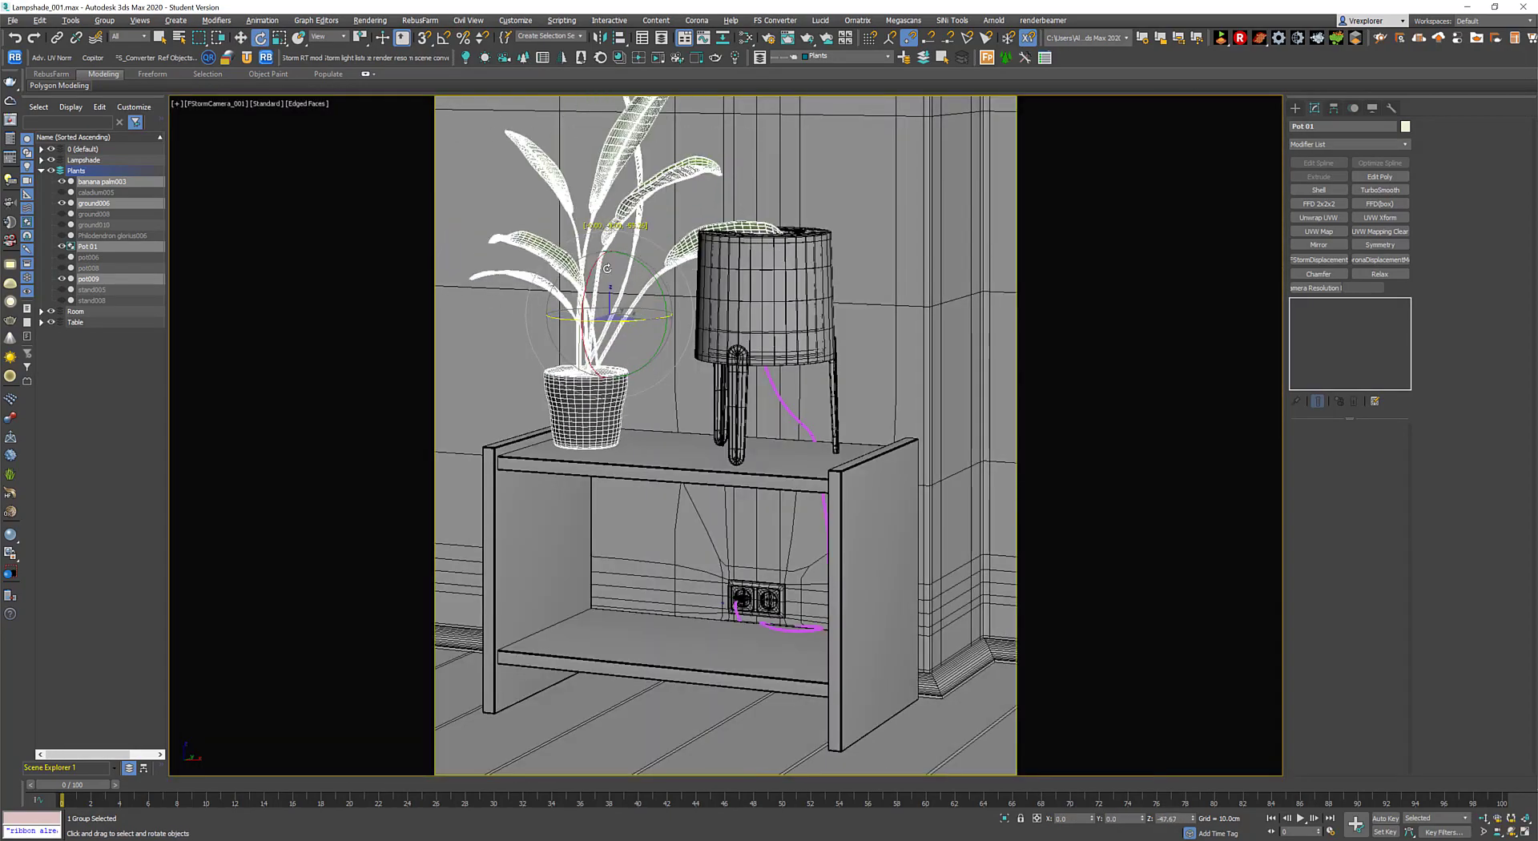
Turn the plant a little further around Z, viewed through the scene camera.
{"action": "right_click", "coordinate": [453, 269]}
{"action": "left_click", "coordinate": [505, 277]}
{"action": "key", "text": "alt+w"}
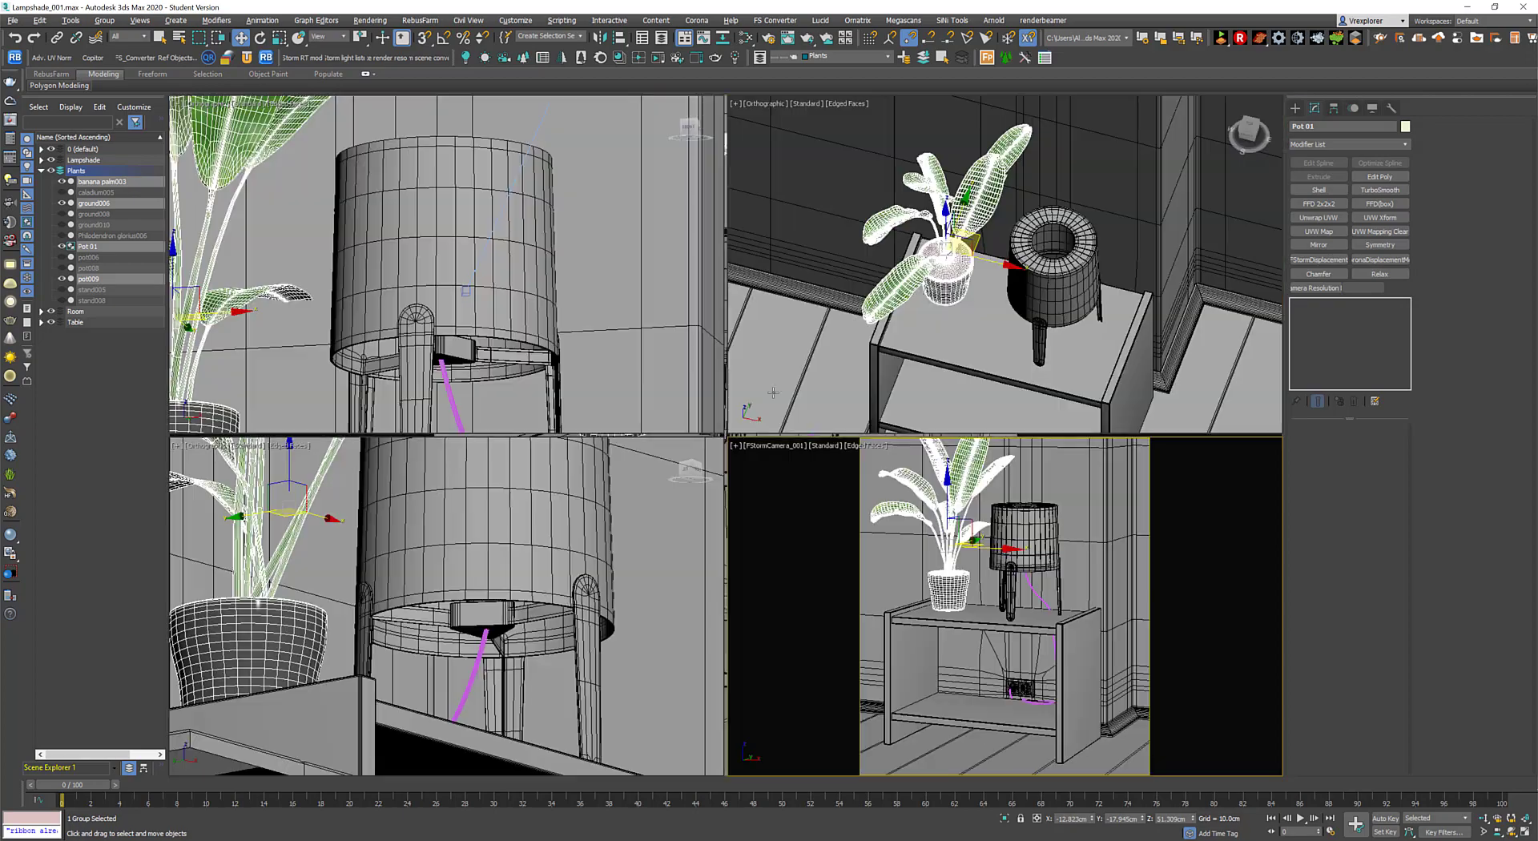
{"action": "key", "text": "alt+w"}
{"action": "key", "text": "c"}
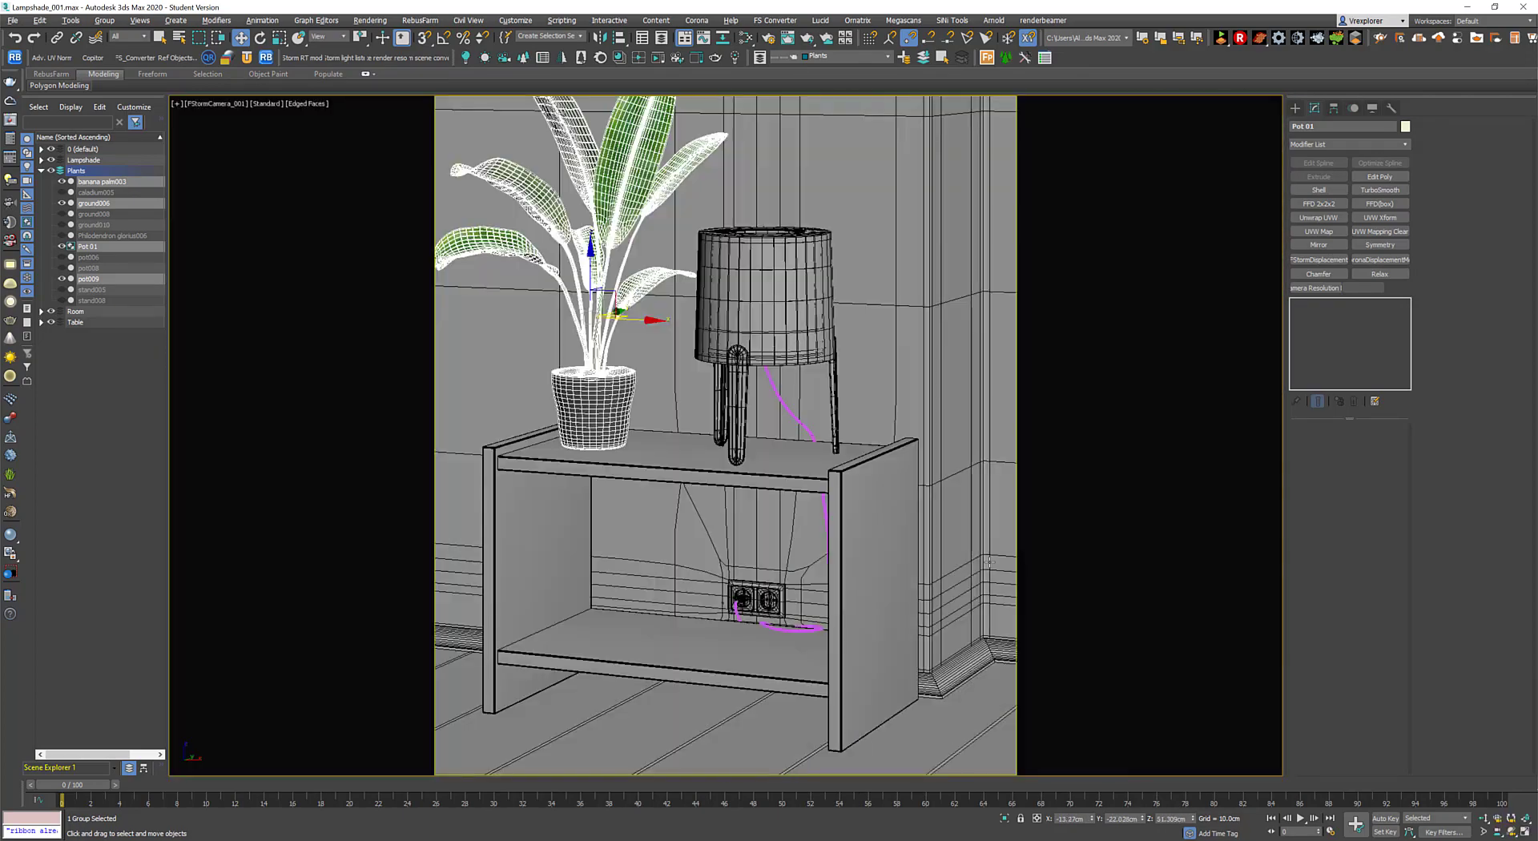
{"action": "key", "text": "e"}
{"action": "mouse_move", "coordinate": [633, 321]}
{"action": "left_mouse_down"}
{"action": "mouse_move", "coordinate": [654, 318]}
{"action": "mouse_move", "coordinate": [638, 297]}
{"action": "left_mouse_up"}
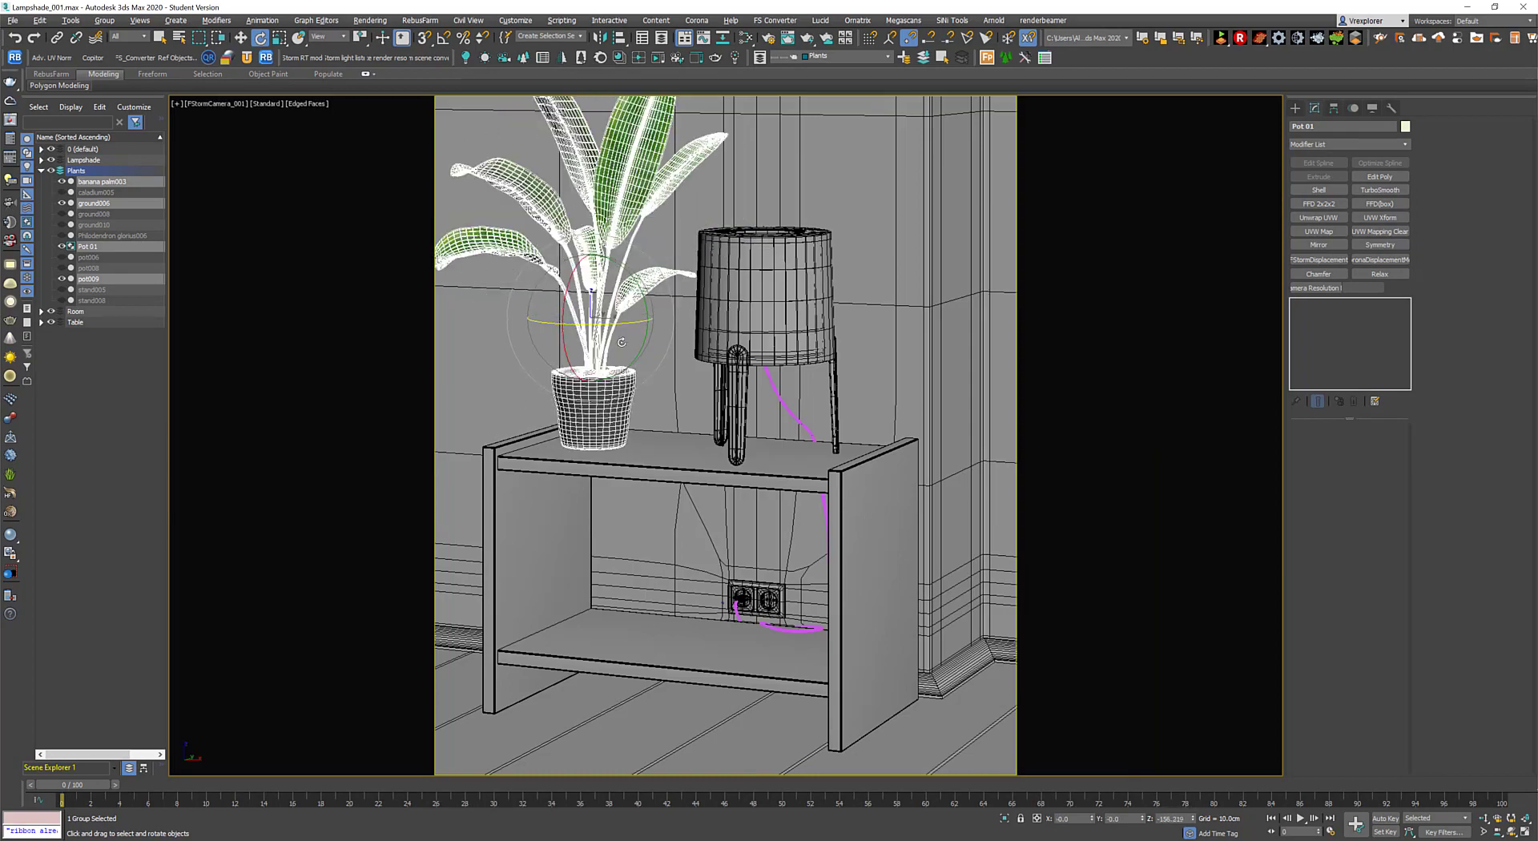
Orbit around the plant and lamp, return to the camera view, and select the lamp.
{"action": "right_click", "coordinate": [638, 296]}
{"action": "left_click", "coordinate": [652, 301]}
{"action": "key", "text": "u"}
{"action": "mouse_move", "coordinate": [652, 300]}
{"action": "middle_mouse_down", "text": "alt"}
{"action": "mouse_move", "coordinate": [676, 423]}
{"action": "mouse_move", "coordinate": [776, 435]}
{"action": "middle_mouse_up", "text": "alt"}
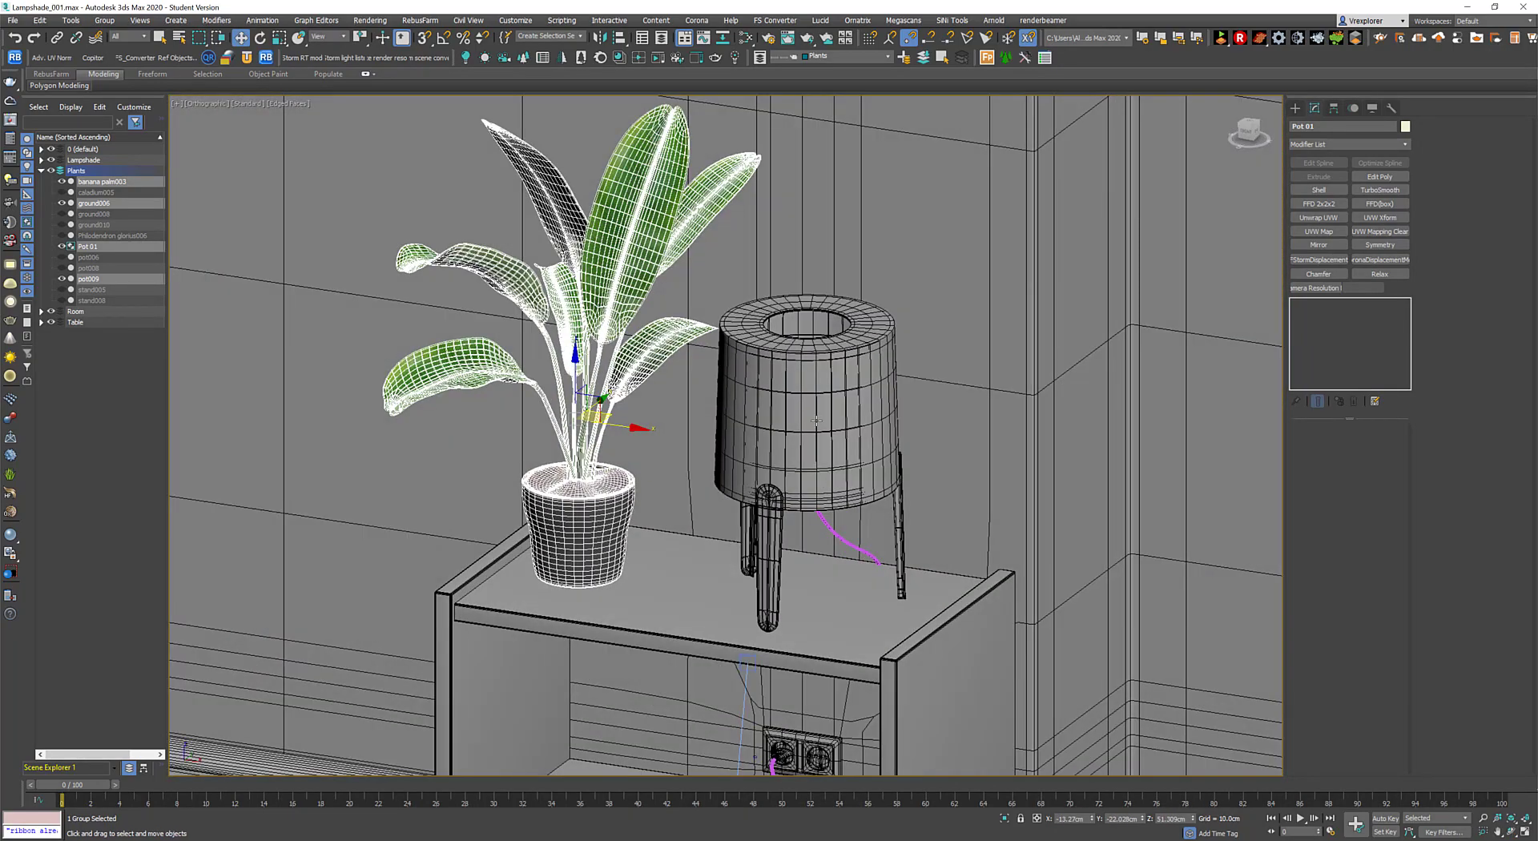
{"action": "key", "text": "alt+w"}
{"action": "right_click", "coordinate": [827, 631]}
{"action": "key", "text": "alt+w"}
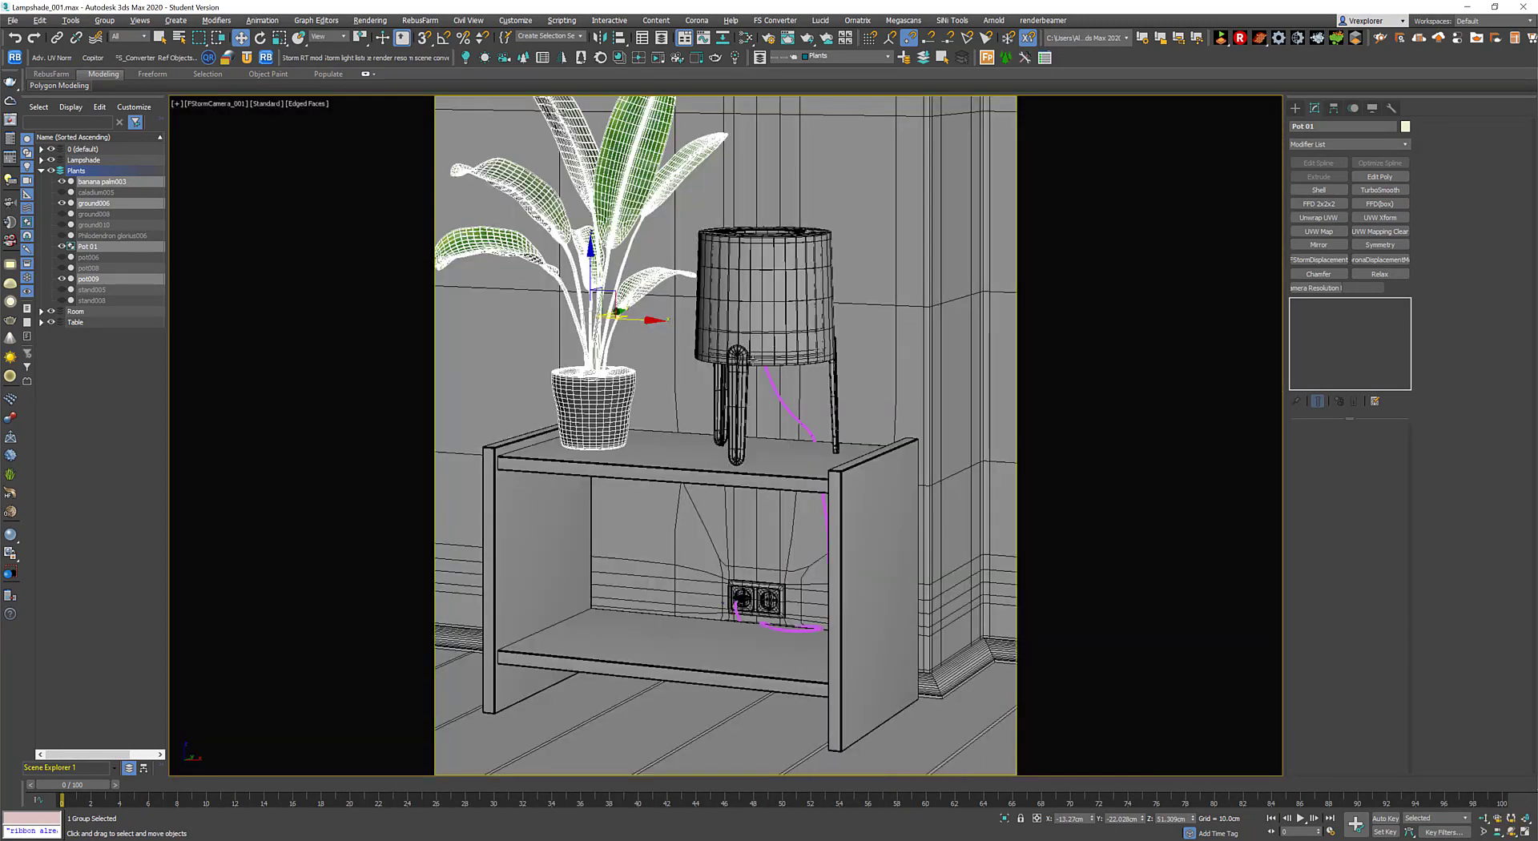
{"action": "left_click", "coordinate": [765, 296]}
Select and isolate the lamp's cylinder parts, then group them as Lampshade.
{"action": "left_click", "coordinate": [114, 279], "text": "shift"}
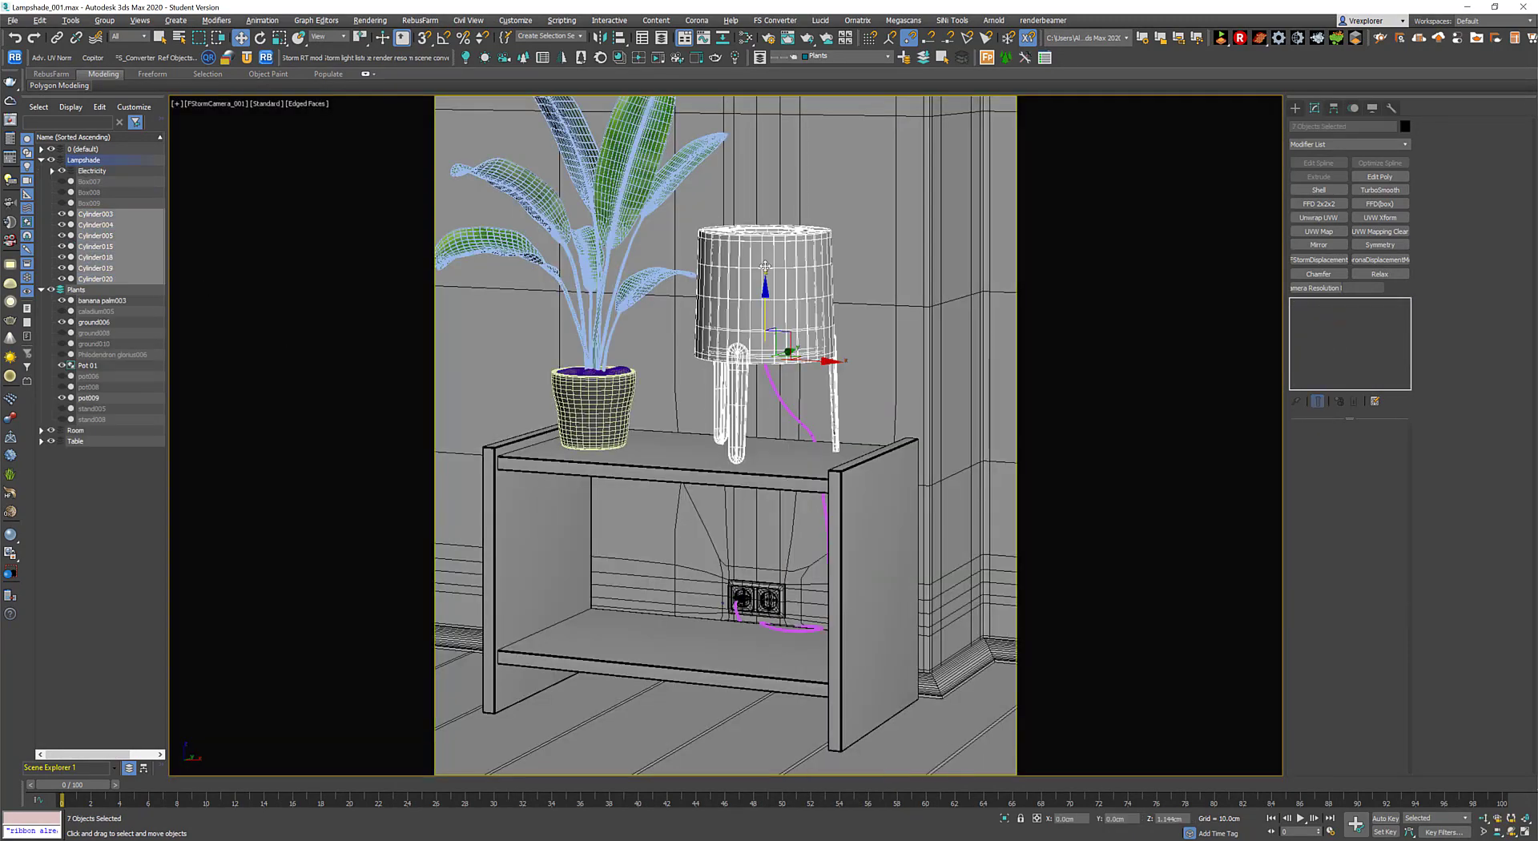
{"action": "key", "text": "alt+q"}
{"action": "key", "text": "alt+w"}
{"action": "key", "text": "alt+w"}
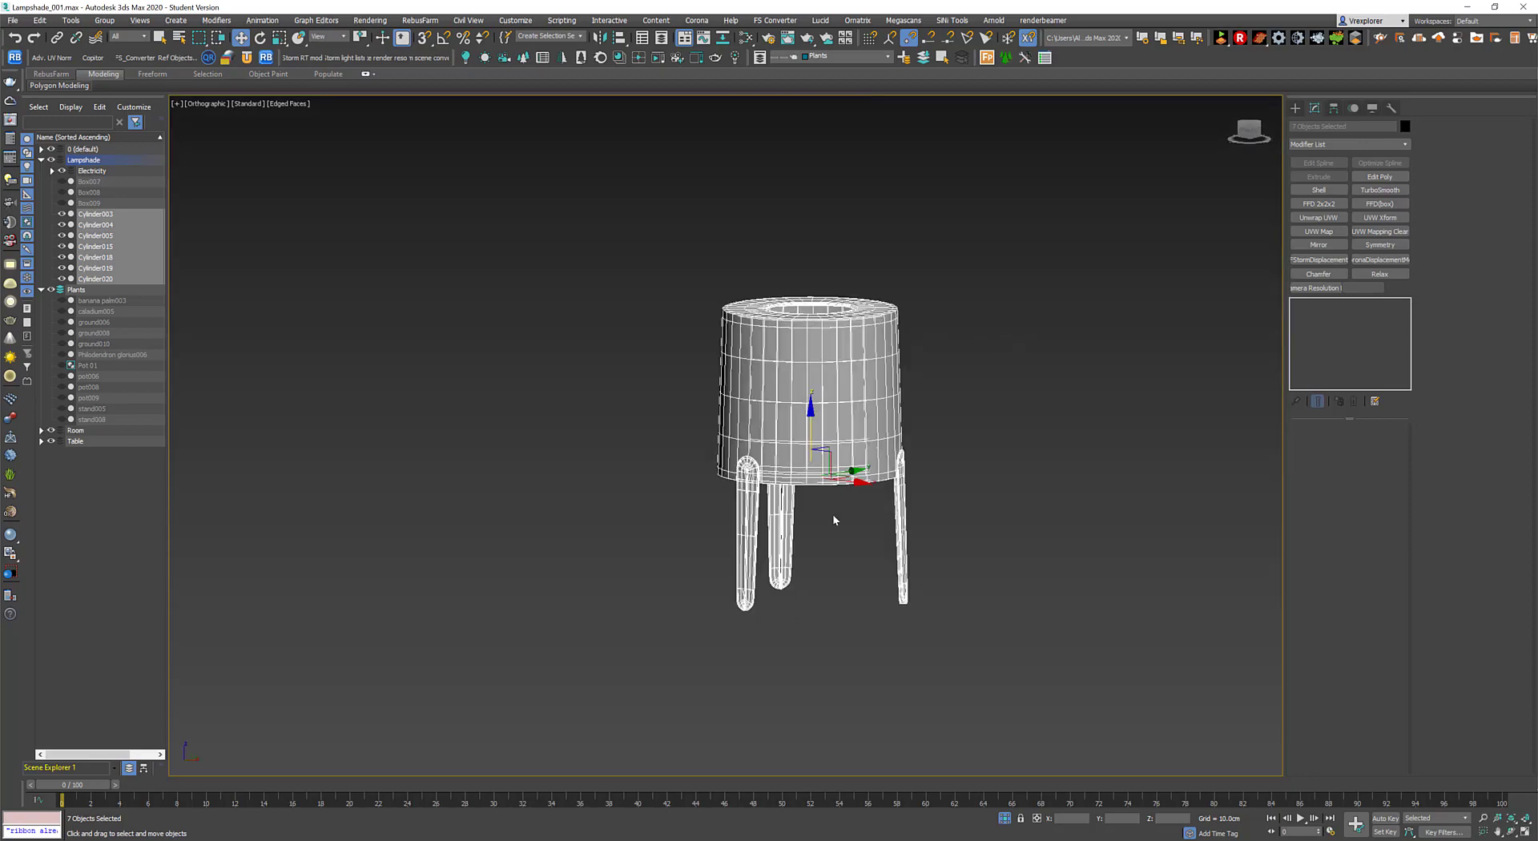
{"action": "key", "text": "z"}
{"action": "middle_click_drag", "start_coordinate": [891, 464], "coordinate": [430, 528], "text": "alt"}
{"action": "key", "text": "alt+g"}
{"action": "key", "text": "Return"}
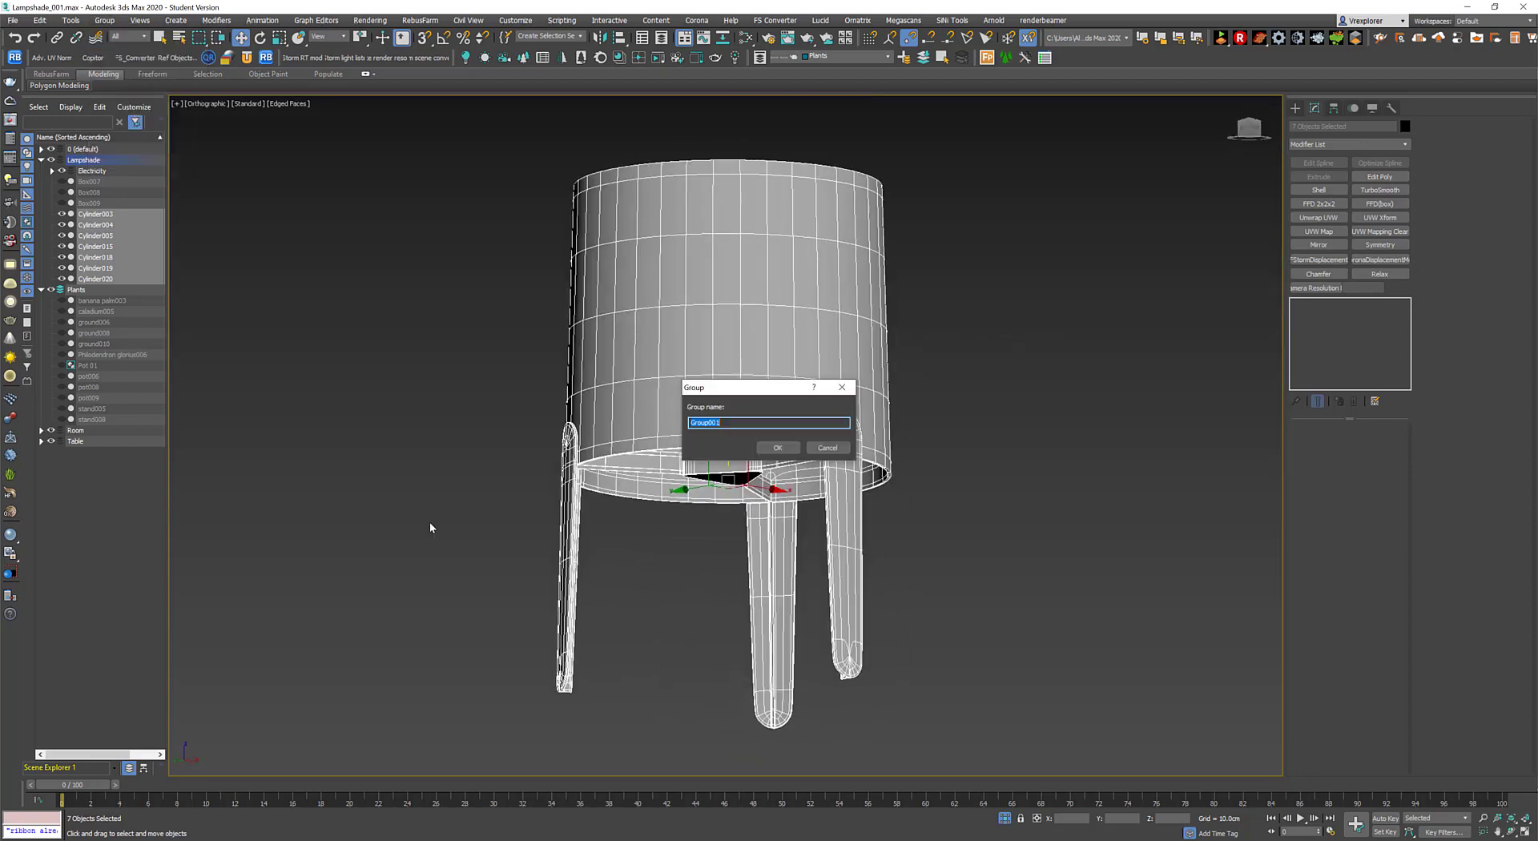
{"action": "type", "text": "shade"}
{"action": "key", "text": "Return"}
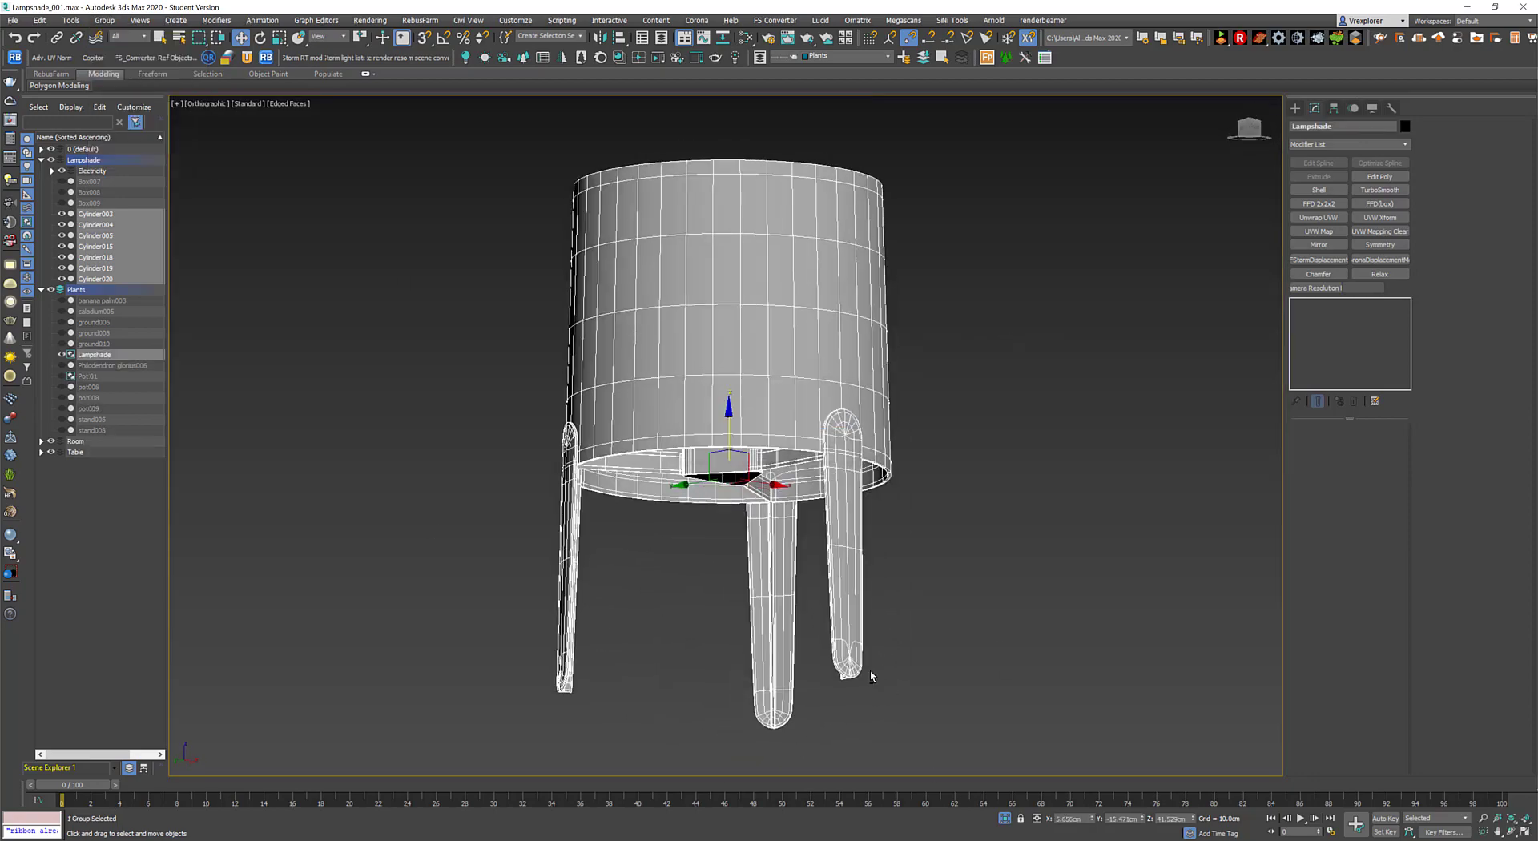
Exit isolation so the plant and table show again.
{"action": "middle_click_drag", "start_coordinate": [872, 677], "coordinate": [999, 735], "text": "alt"}
{"action": "key", "text": "alt+q"}
{"action": "right_click", "coordinate": [862, 449]}
{"action": "left_click", "coordinate": [898, 488]}
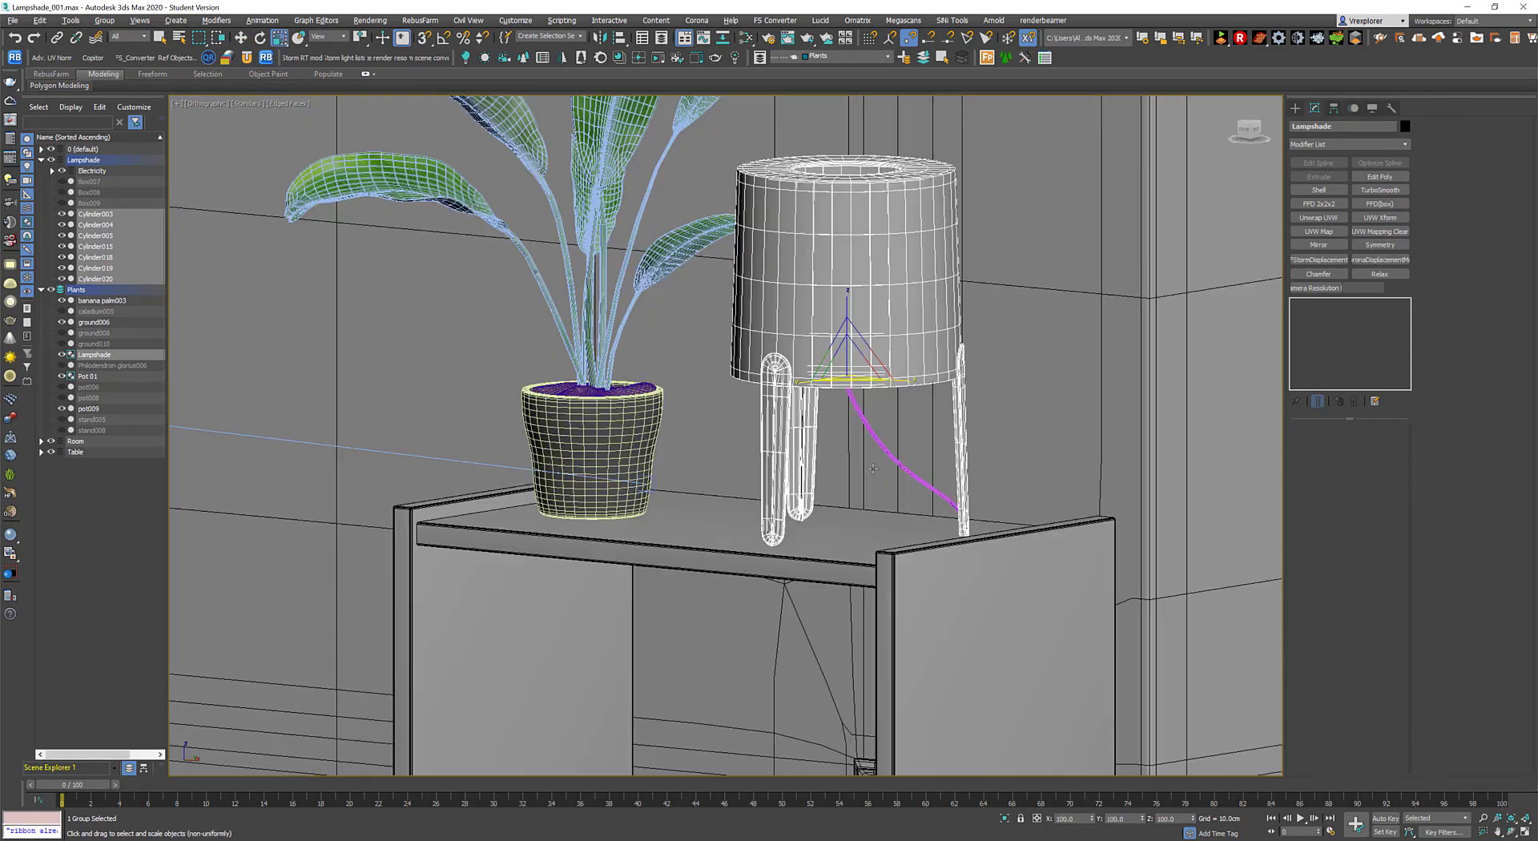
Set a two-pane layout with FStormCamera_001 on the left and Perspective on the right.
{"action": "key", "text": "w"}
{"action": "key", "text": "c"}
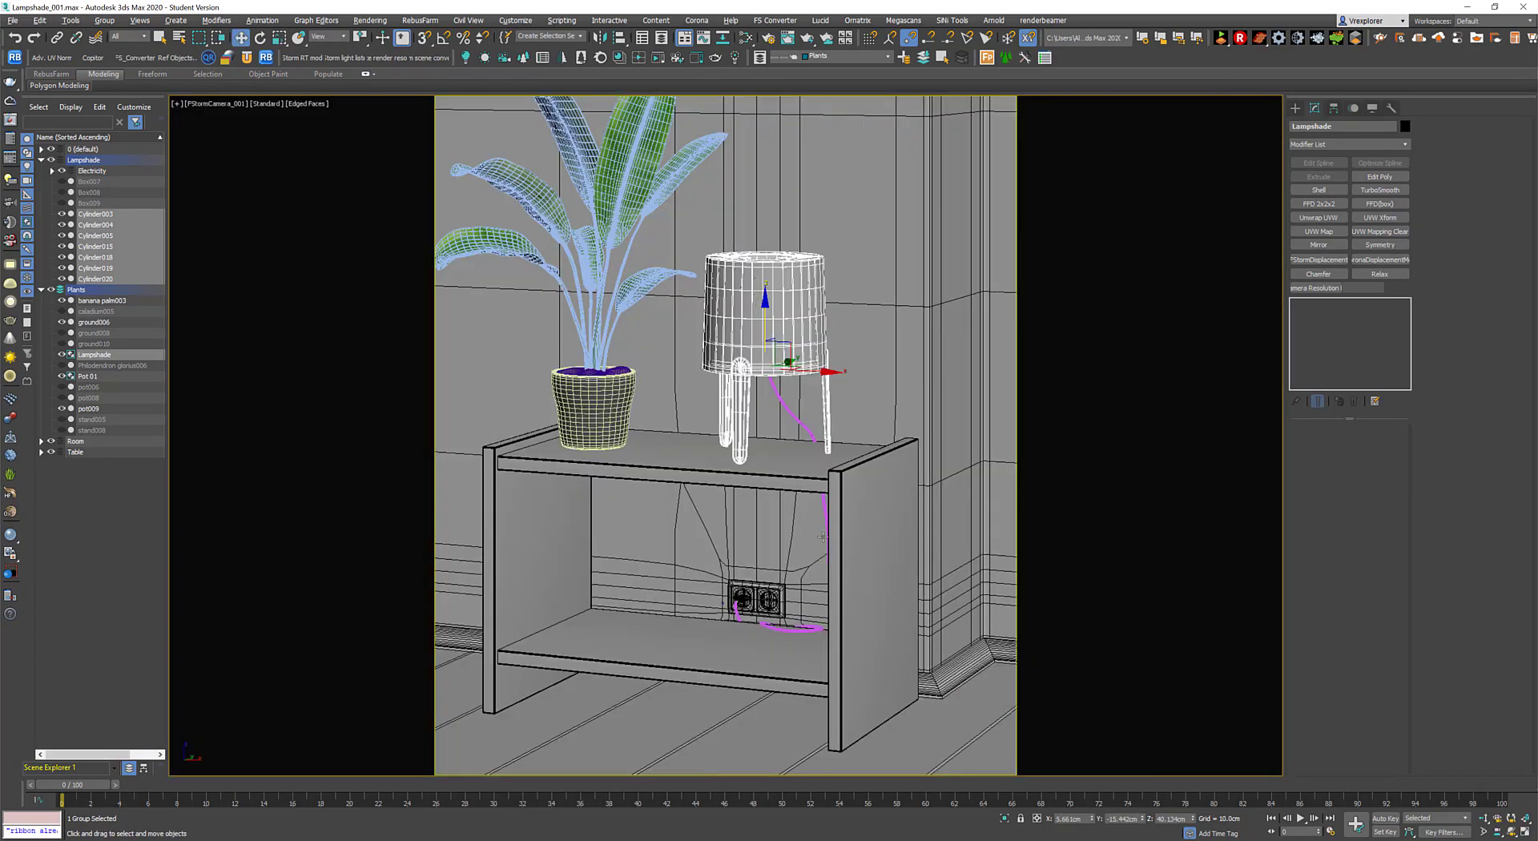
{"action": "key", "text": "alt+w"}
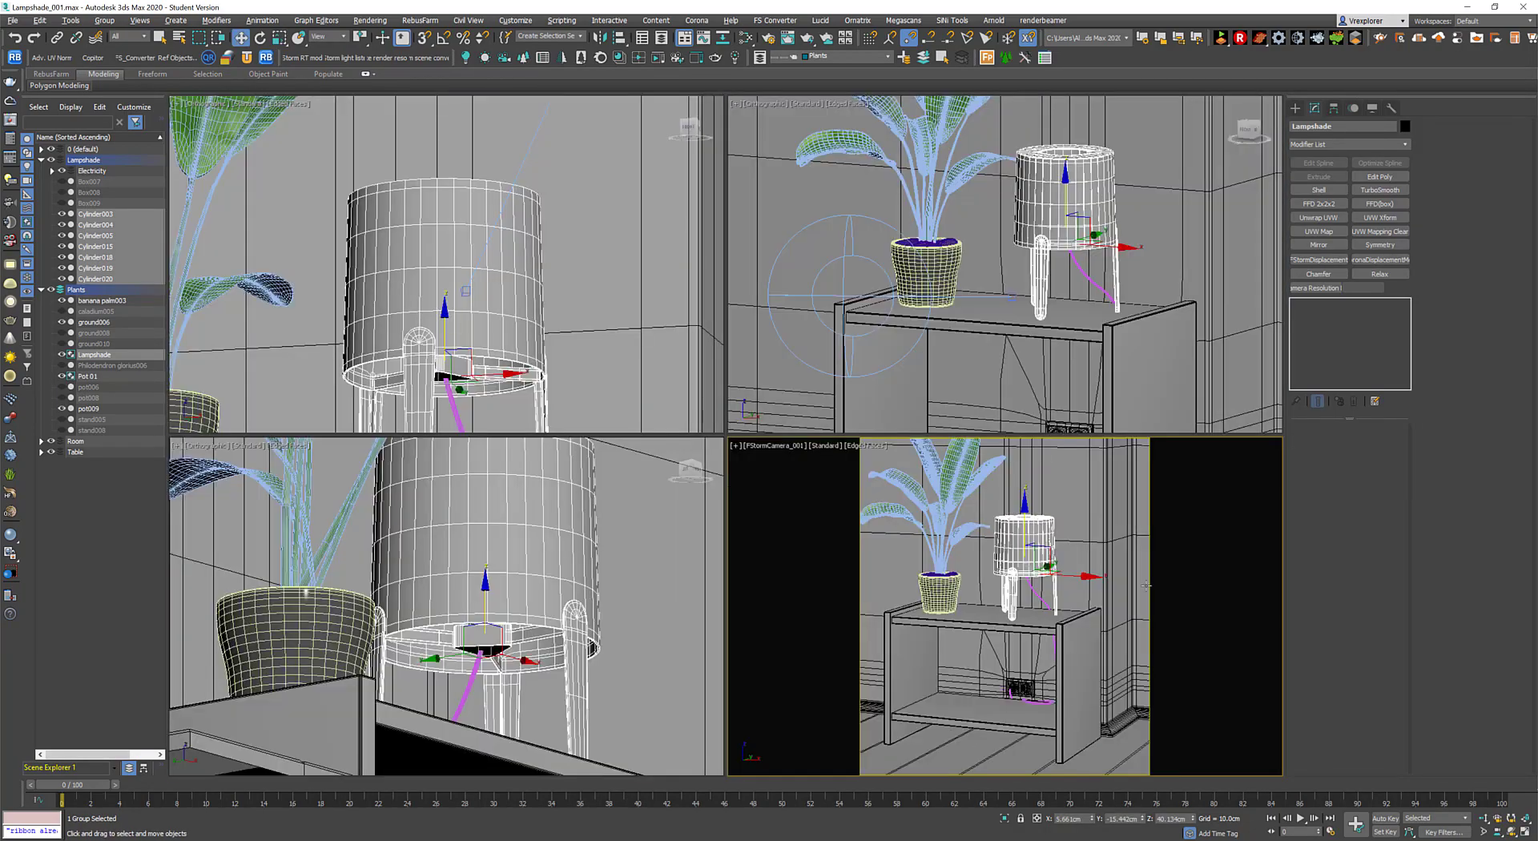
{"action": "right_click", "coordinate": [1495, 818]}
{"action": "left_click", "coordinate": [716, 282]}
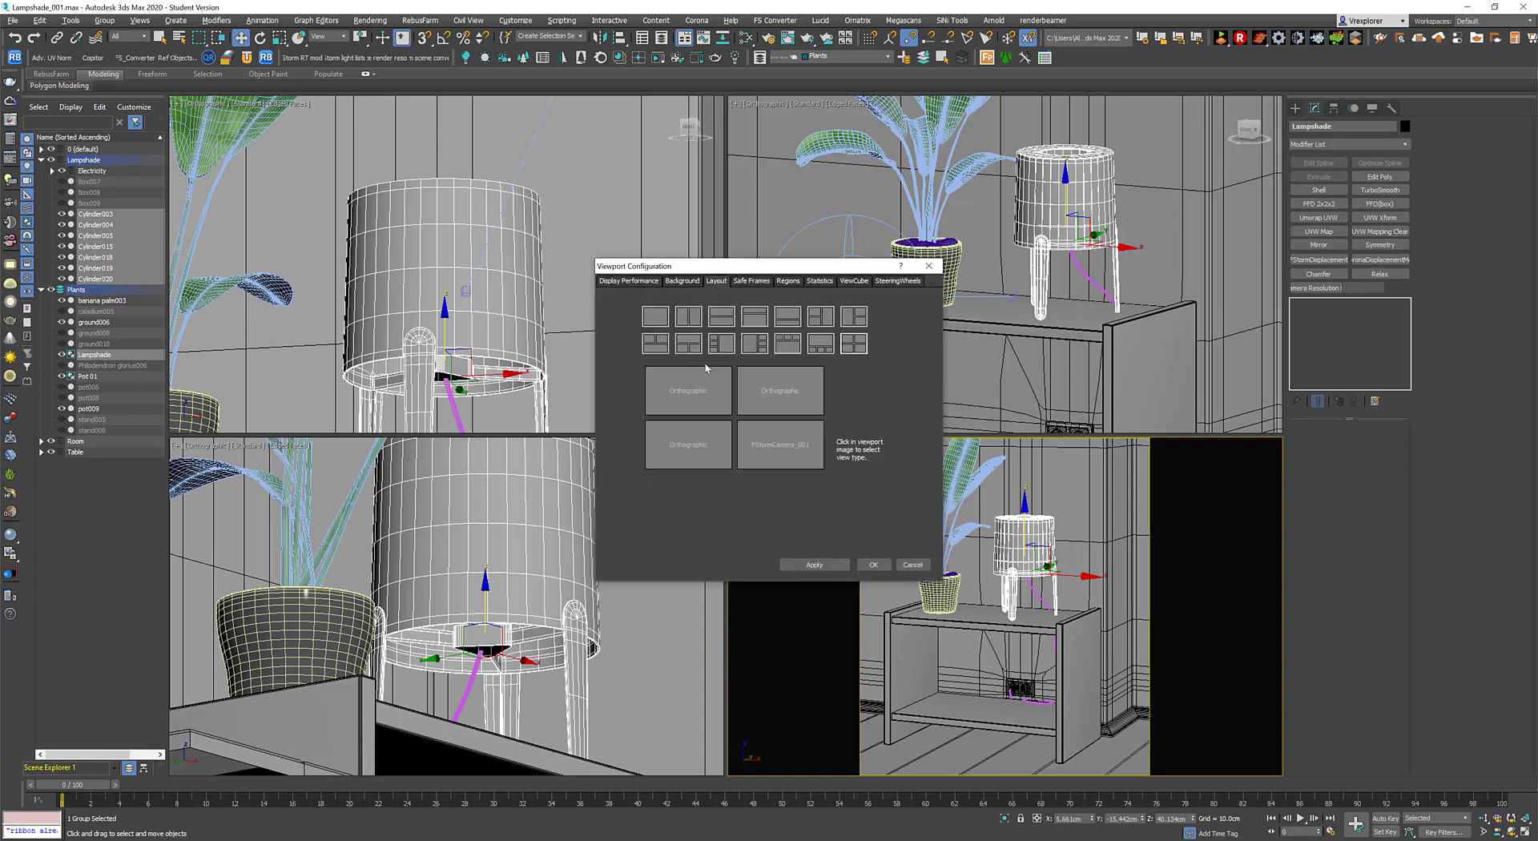
{"action": "left_click", "coordinate": [689, 317]}
{"action": "left_click", "coordinate": [693, 438]}
{"action": "left_click", "coordinate": [745, 449]}
{"action": "left_click", "coordinate": [802, 444]}
{"action": "left_click", "coordinate": [833, 473]}
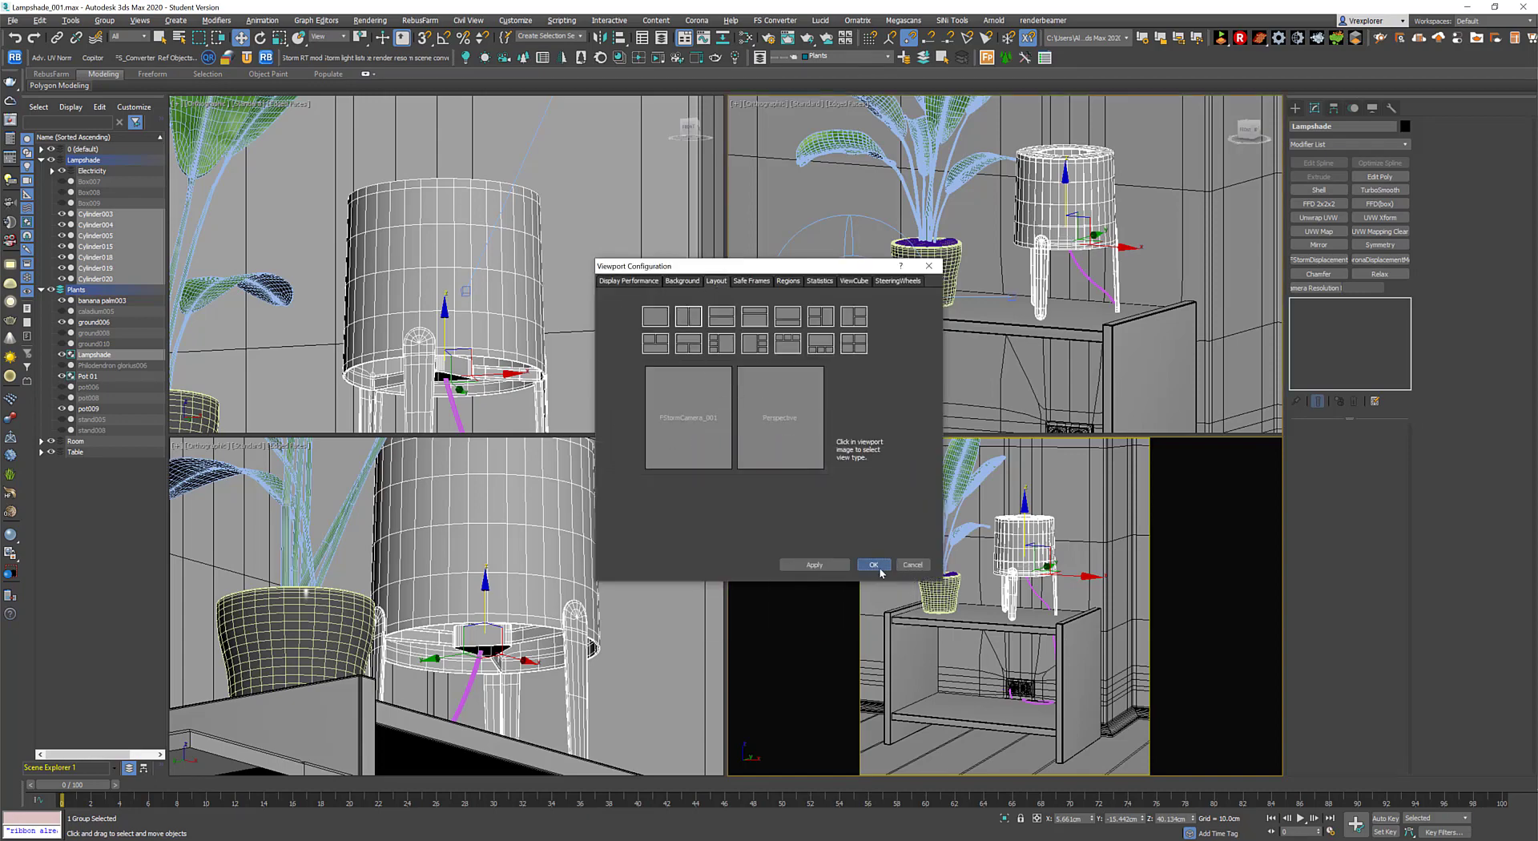
{"action": "left_click", "coordinate": [875, 565]}
Widen the perspective pane and dolly the scene camera closer to the table.
{"action": "key", "text": "alt+w"}
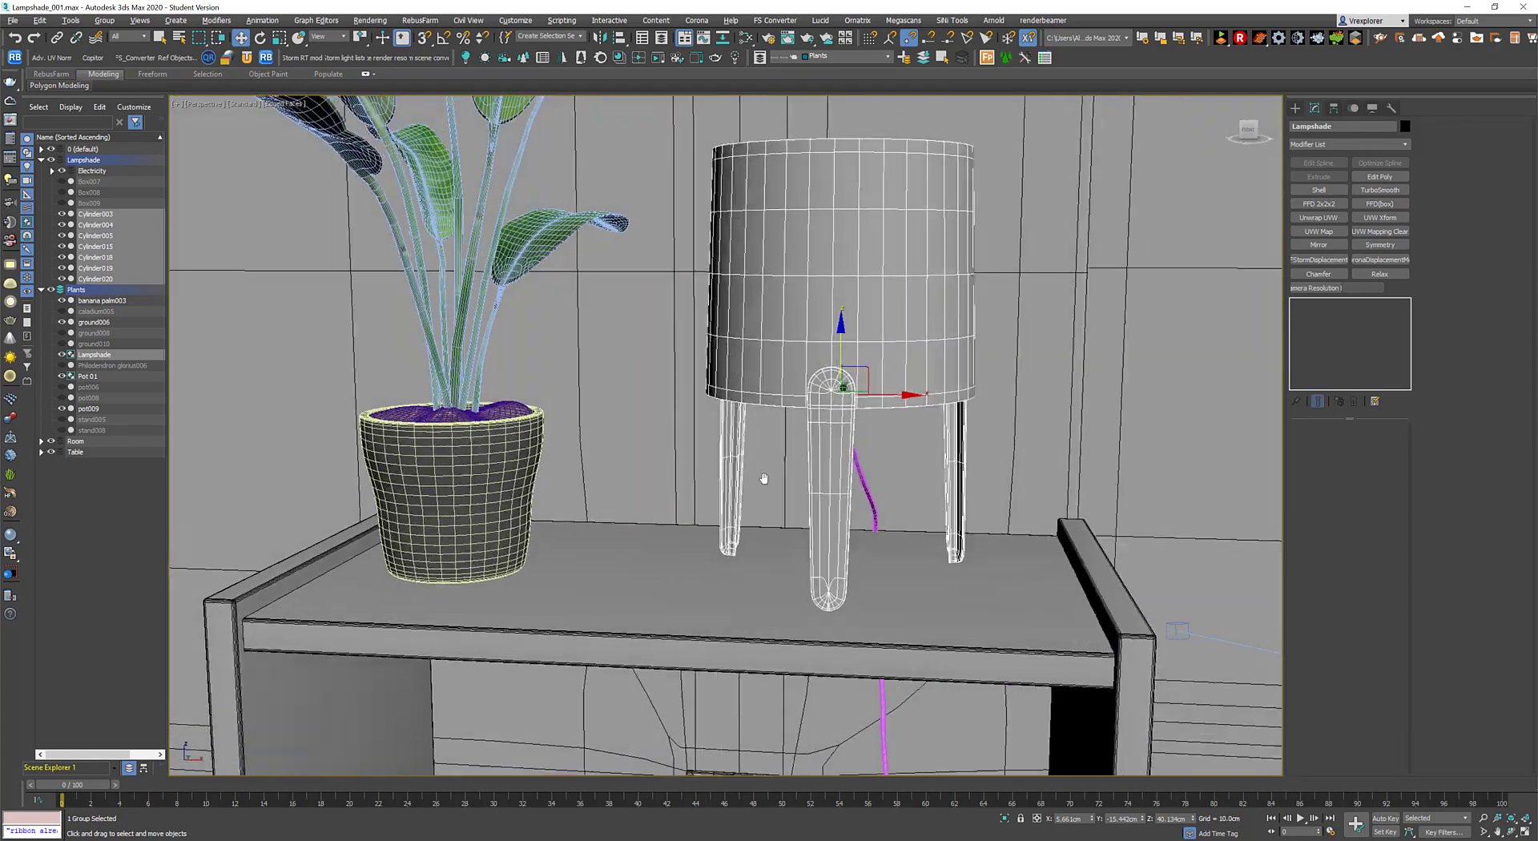
{"action": "key", "text": "alt+w"}
{"action": "mouse_move", "coordinate": [726, 498]}
{"action": "left_mouse_down"}
{"action": "mouse_move", "coordinate": [618, 561]}
{"action": "mouse_move", "coordinate": [571, 521]}
{"action": "left_mouse_up"}
{"action": "scroll", "coordinate": [1069, 527], "scroll_direction": "up", "scroll_amount": 2}
{"action": "scroll", "coordinate": [1069, 527], "scroll_direction": "up", "scroll_amount": 2}
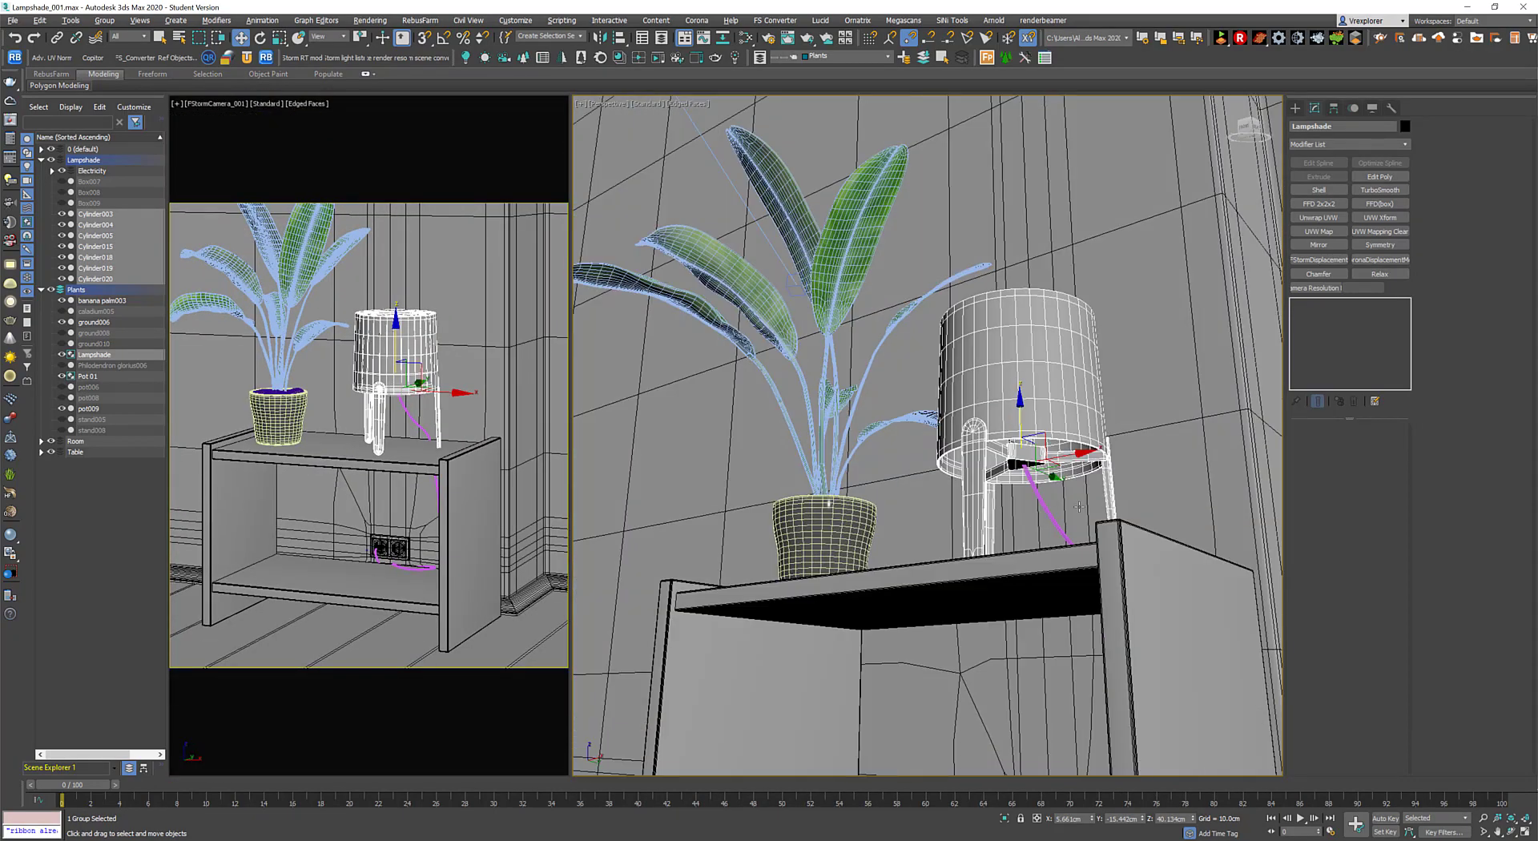
{"action": "scroll", "coordinate": [1069, 527], "scroll_direction": "up", "scroll_amount": 3}
{"action": "scroll", "coordinate": [864, 533], "scroll_direction": "down", "scroll_amount": 3}
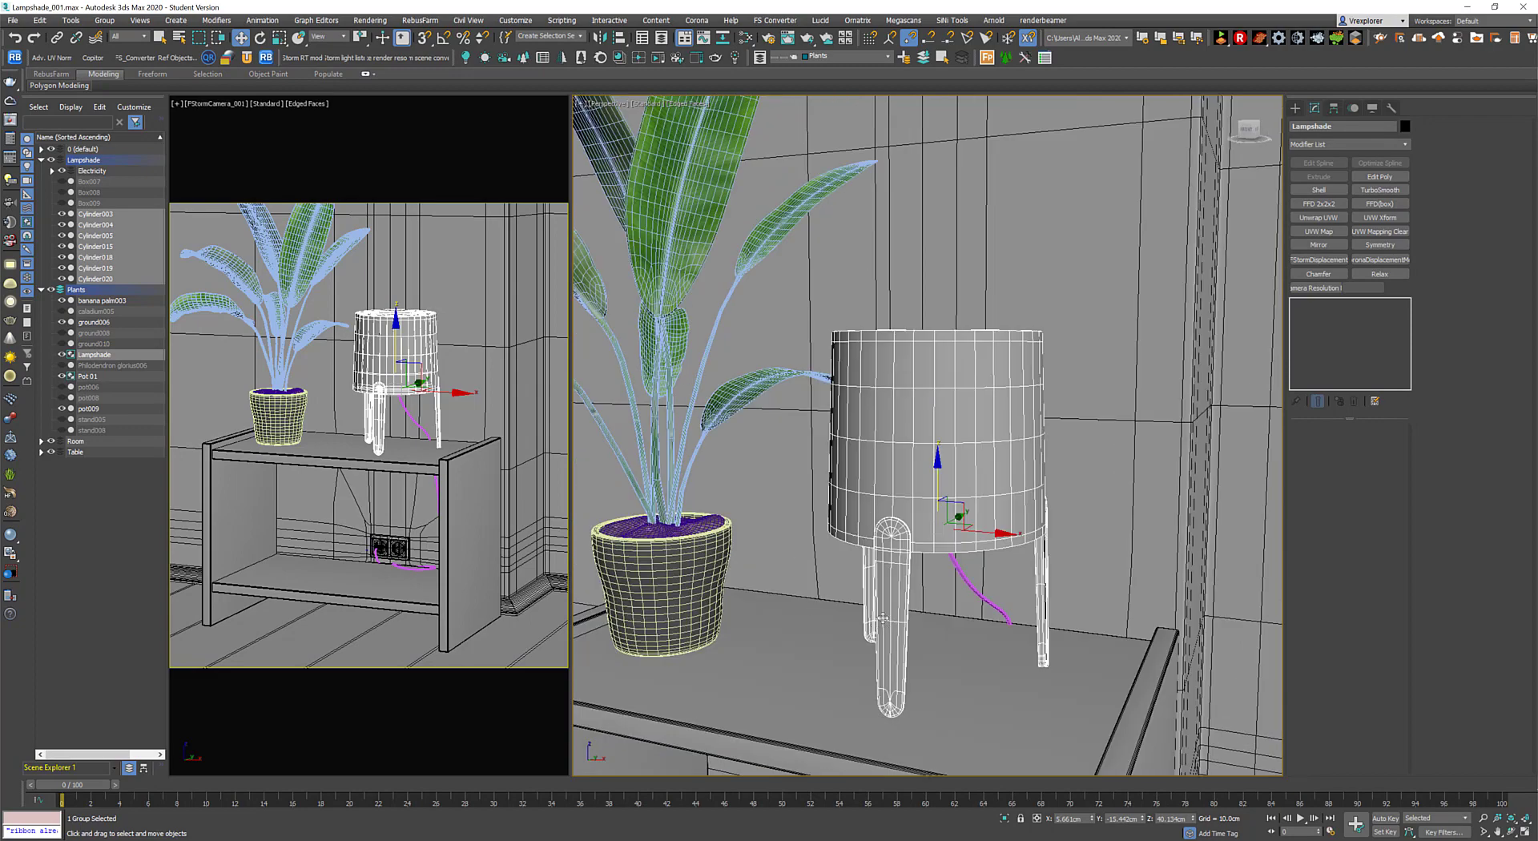
{"action": "scroll", "coordinate": [692, 622], "scroll_direction": "up", "scroll_amount": 1}
{"action": "left_click", "coordinate": [1483, 819]}
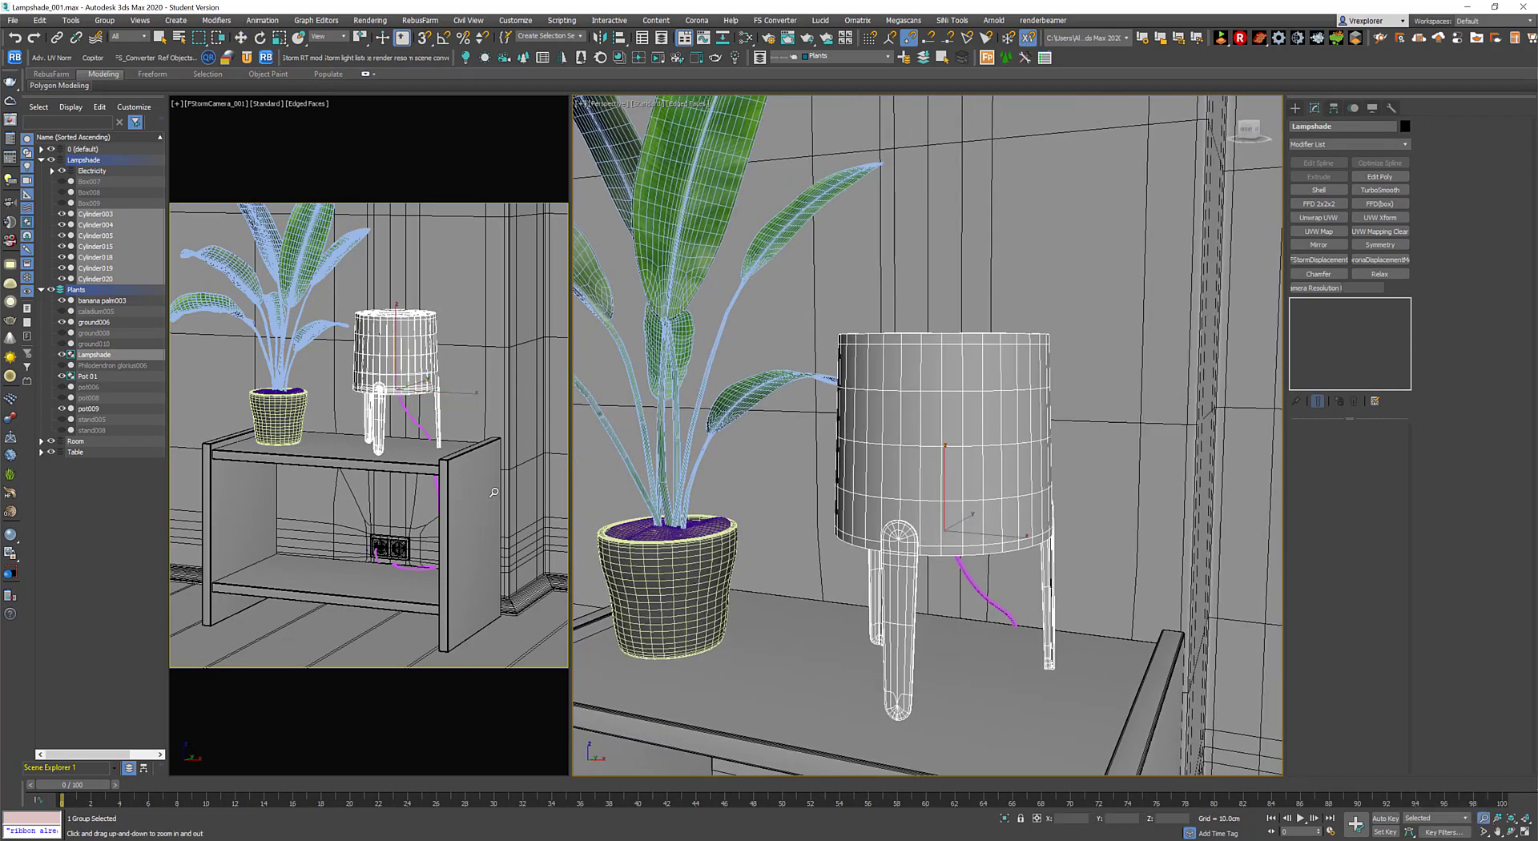
{"action": "mouse_move", "coordinate": [451, 561]}
{"action": "left_mouse_down"}
{"action": "mouse_move", "coordinate": [450, 518]}
{"action": "mouse_move", "coordinate": [439, 544]}
{"action": "left_mouse_up"}
{"action": "right_click", "coordinate": [439, 544]}
Set the camera's field of view to 8.0° and dolly back to frame the table.
{"action": "left_click", "coordinate": [215, 104]}
{"action": "left_click", "coordinate": [243, 330]}
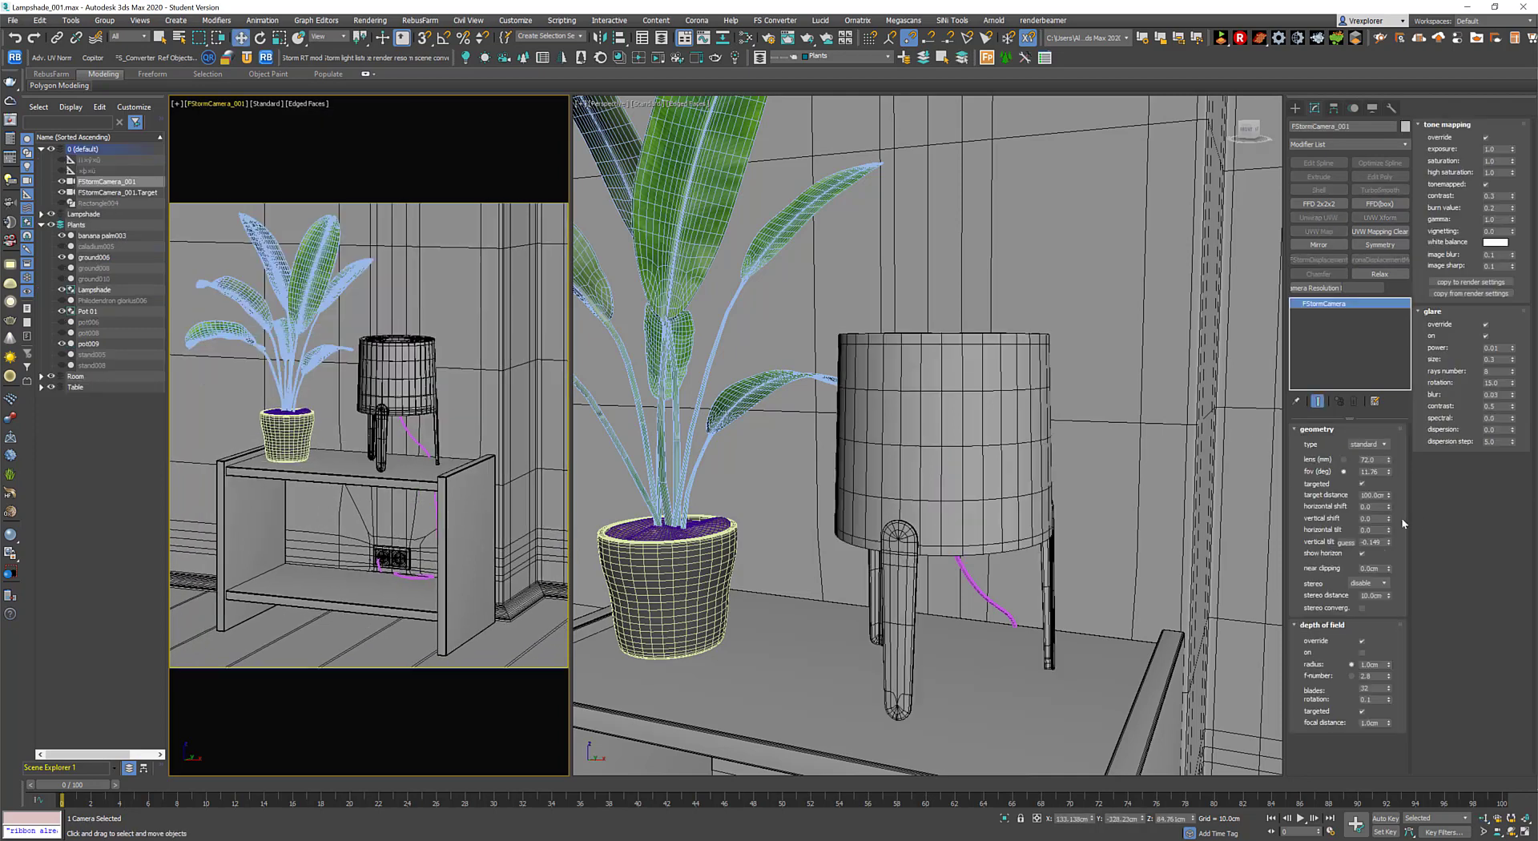
{"action": "key", "text": "Return"}
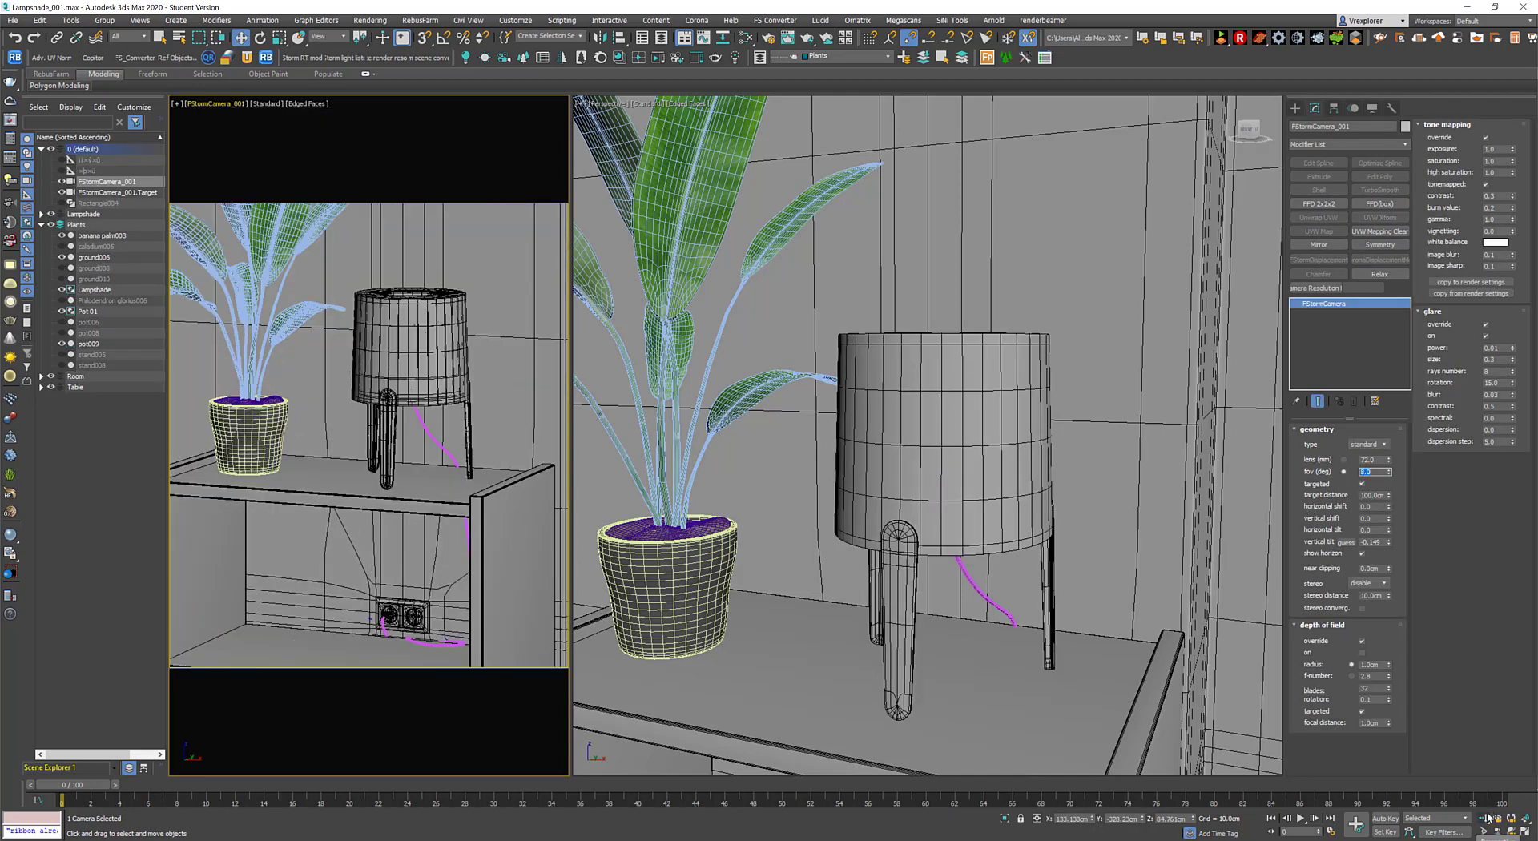
{"action": "left_click", "coordinate": [1483, 819]}
{"action": "left_click_drag", "start_coordinate": [383, 436], "coordinate": [383, 473]}
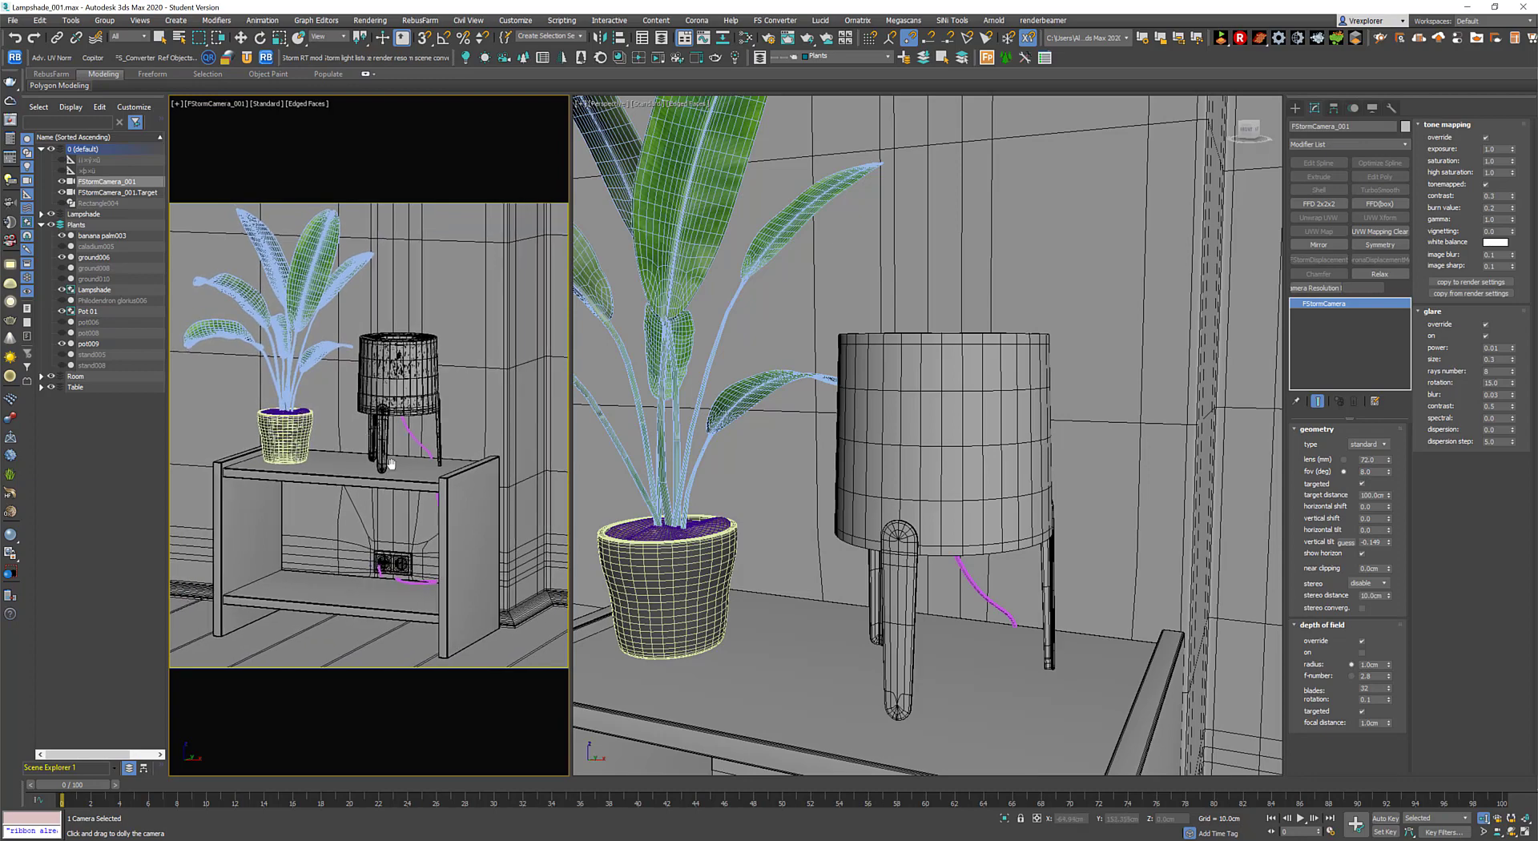
{"action": "right_click", "coordinate": [383, 473]}
{"action": "middle_click_drag", "start_coordinate": [833, 753], "coordinate": [855, 496]}
{"action": "scroll", "coordinate": [855, 496], "scroll_direction": "down", "scroll_amount": 3}
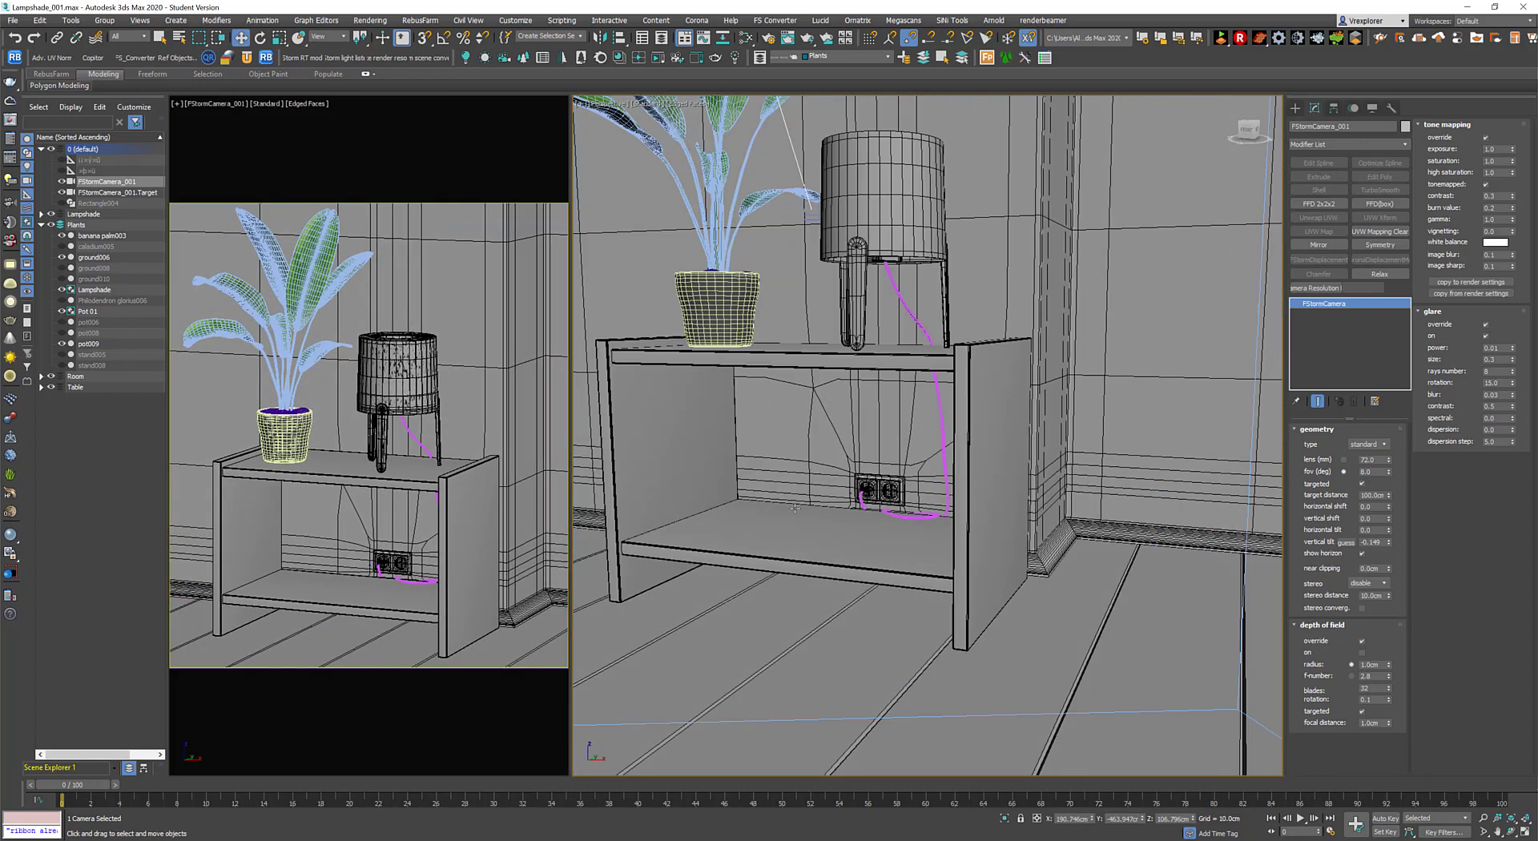
{"action": "scroll", "coordinate": [855, 495], "scroll_direction": "down", "scroll_amount": 2}
Merge all objects from cgaxis_models_53_06_vray.max, resolving the duplicate-name clash.
{"action": "left_click", "coordinate": [12, 20]}
{"action": "mouse_move", "coordinate": [72, 205]}
{"action": "left_click", "coordinate": [196, 204]}
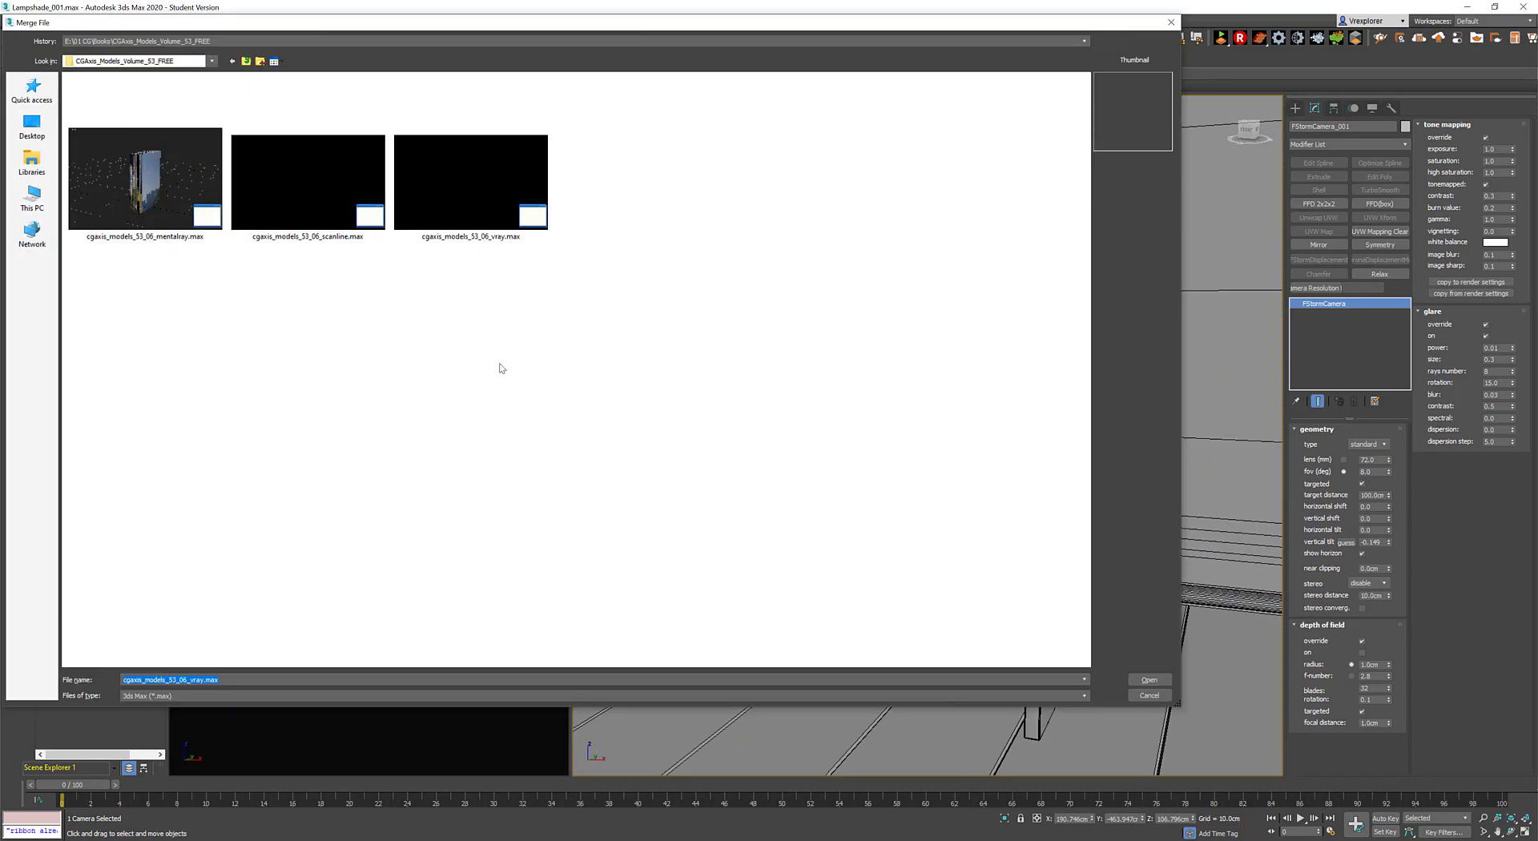
{"action": "left_click", "coordinate": [489, 225]}
{"action": "double_click", "coordinate": [533, 204]}
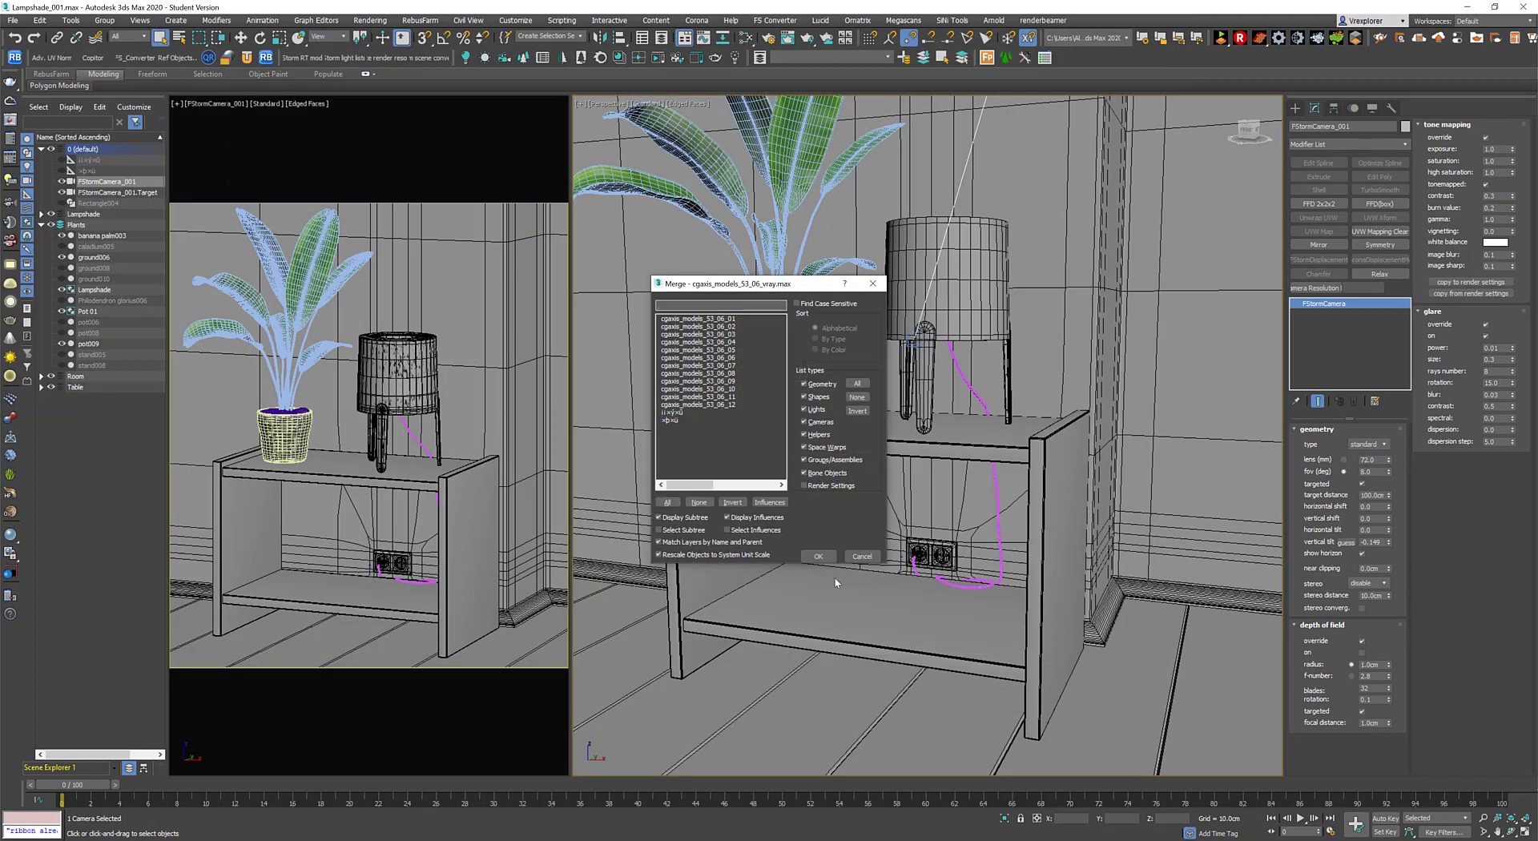
{"action": "left_click", "coordinate": [664, 502]}
{"action": "key", "text": "Return"}
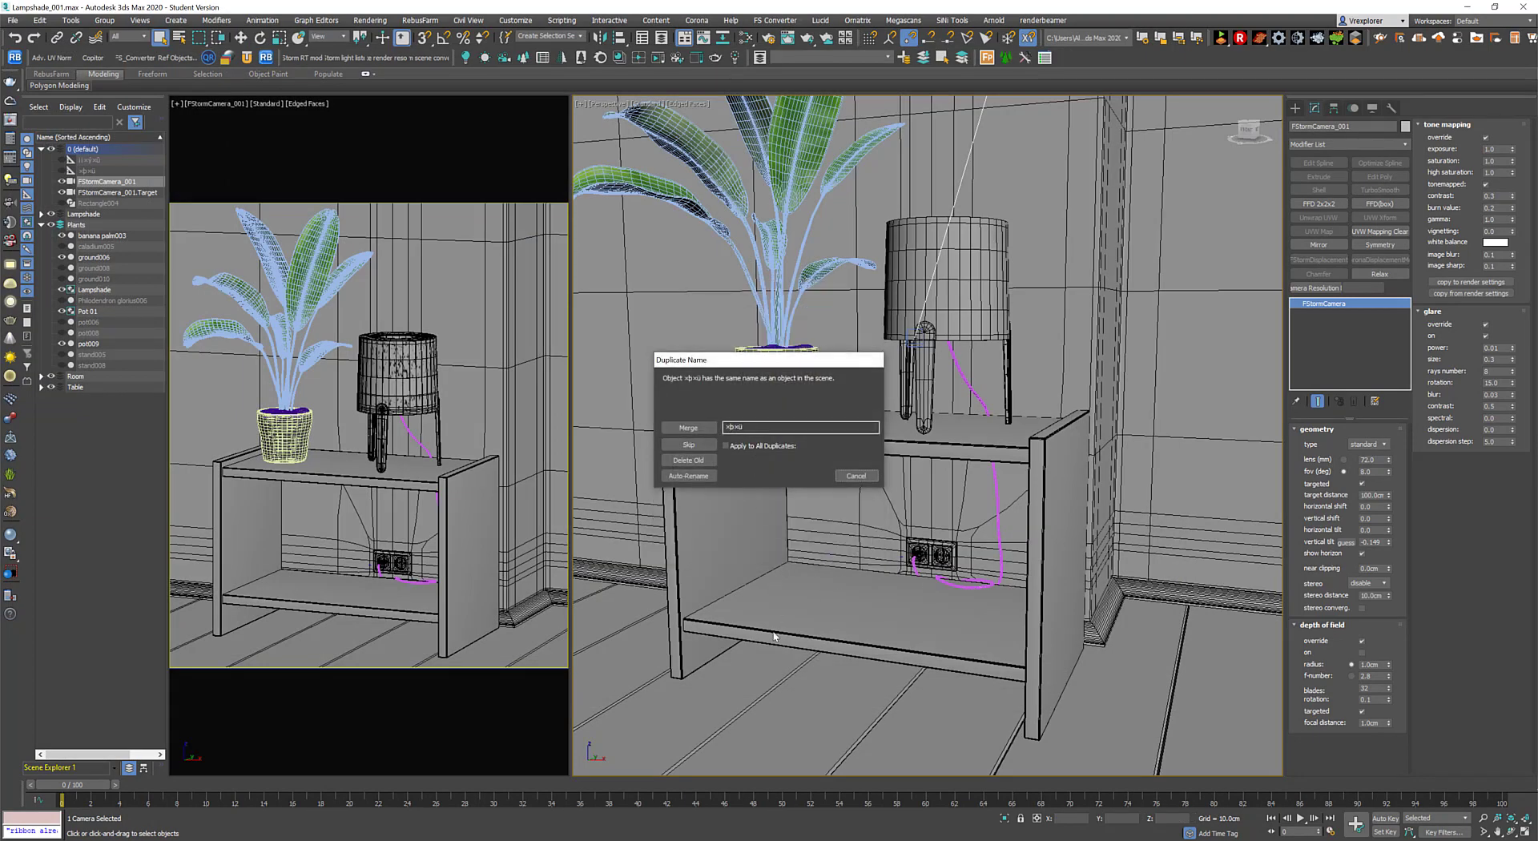
{"action": "left_click", "coordinate": [701, 431]}
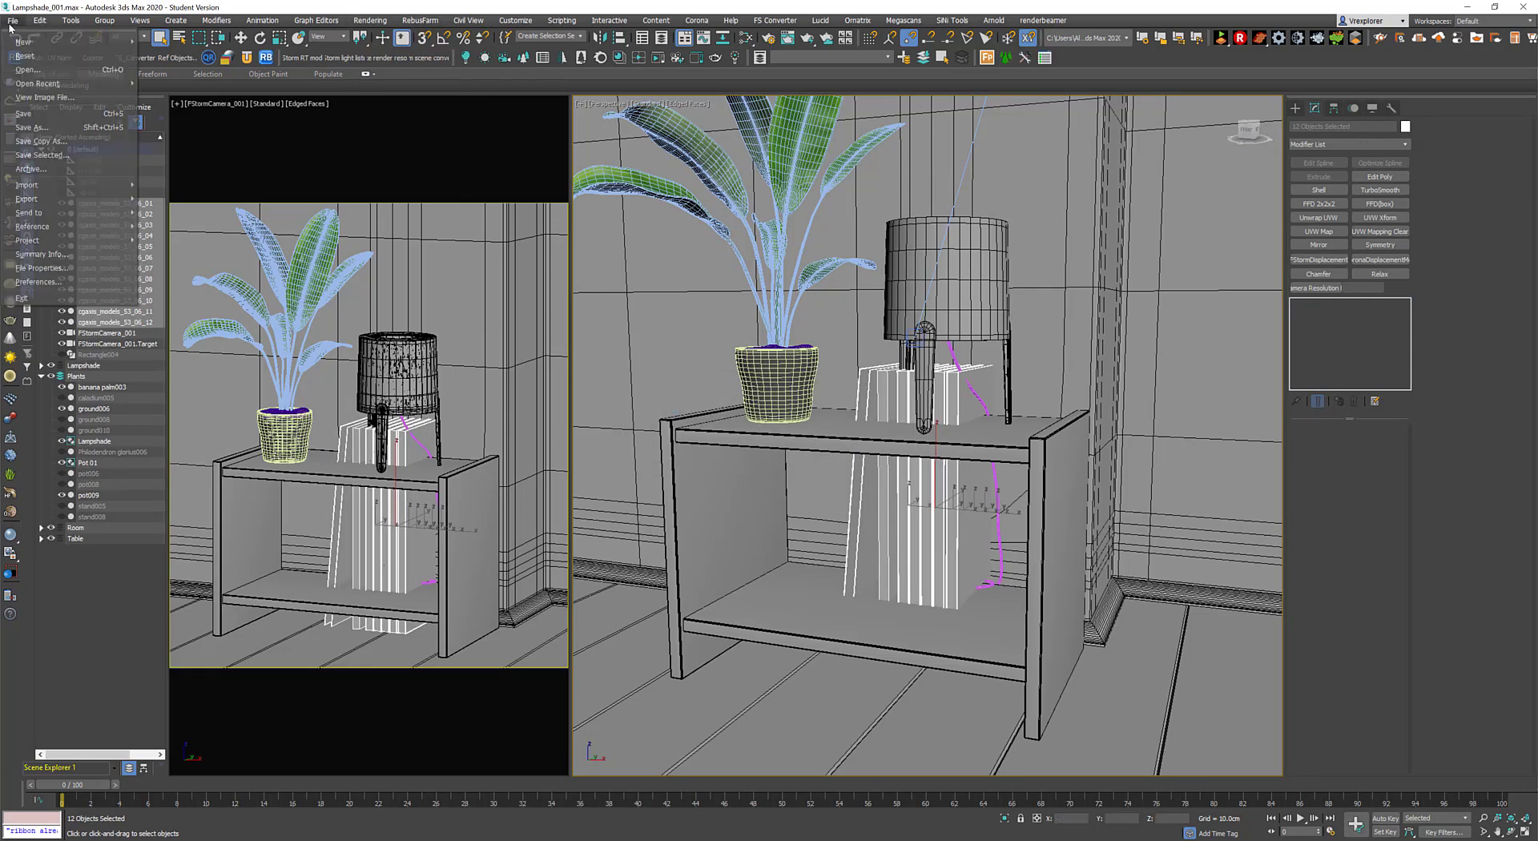
Save the scene as Lampshade_002.max and put the 12 merged books on a new Books layer.
{"action": "key", "text": "ctrl+shift+s"}
{"action": "left_click", "coordinate": [1115, 680]}
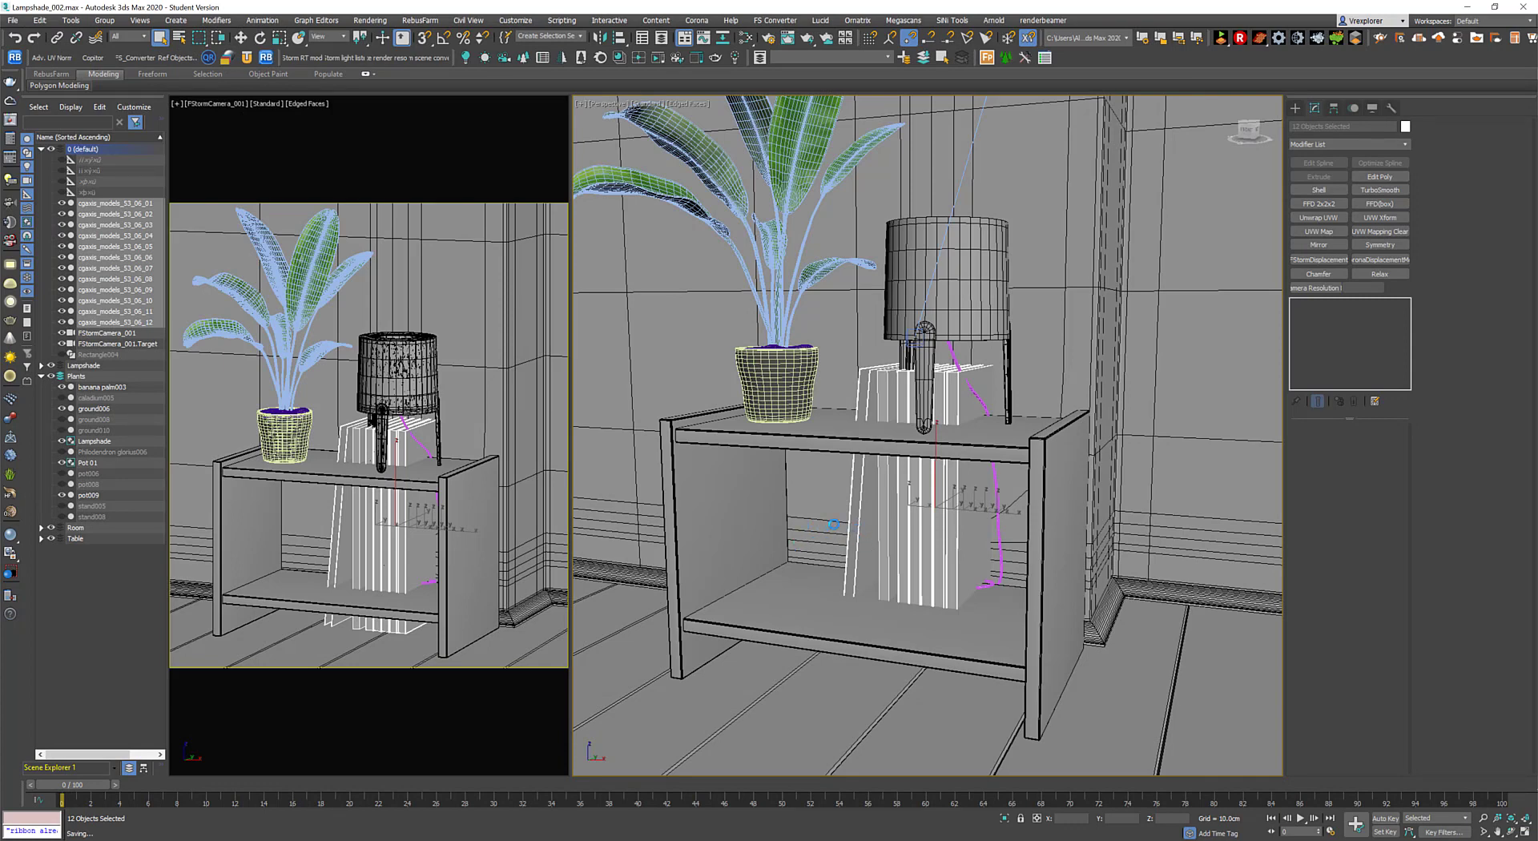
{"action": "right_click", "coordinate": [775, 371]}
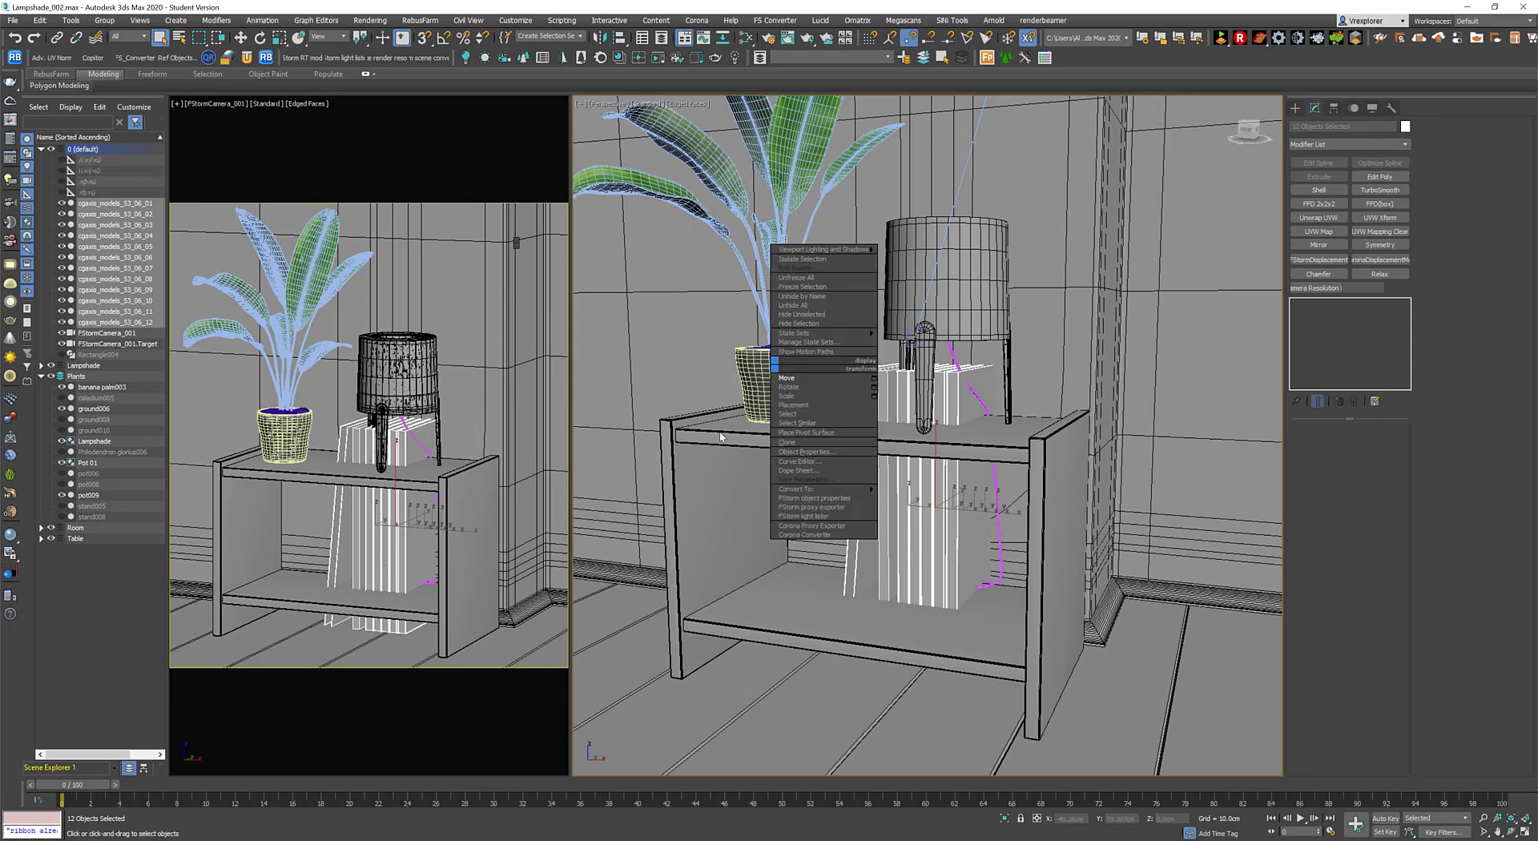
{"action": "left_click", "coordinate": [809, 401]}
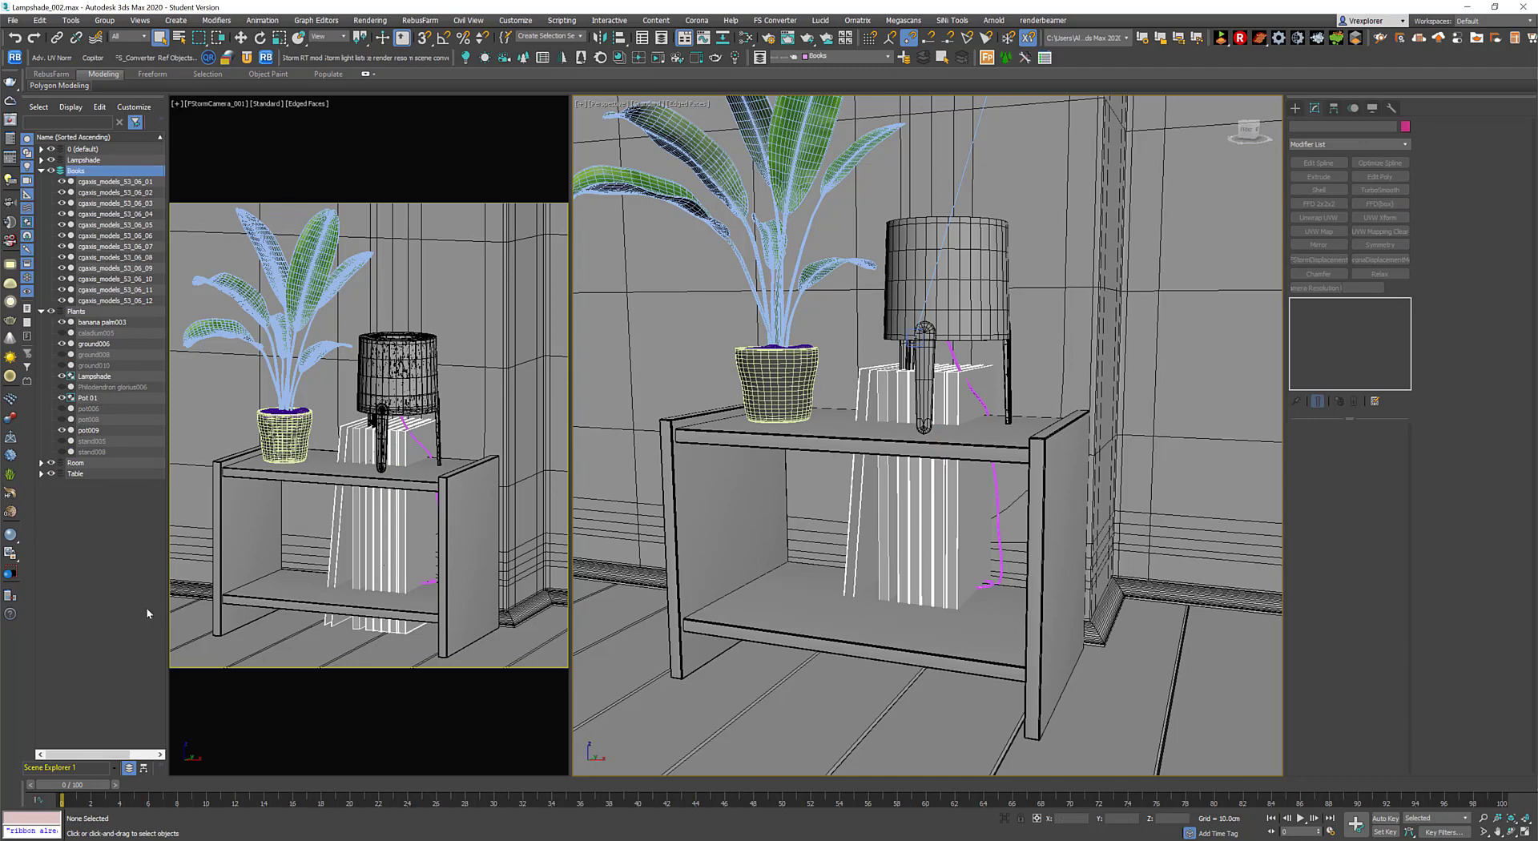
Select the 12 book objects and isolate them in the views.
{"action": "right_click", "coordinate": [883, 493]}
{"action": "left_click", "coordinate": [902, 505]}
{"action": "middle_click_drag", "start_coordinate": [901, 505], "coordinate": [937, 418], "text": "alt"}
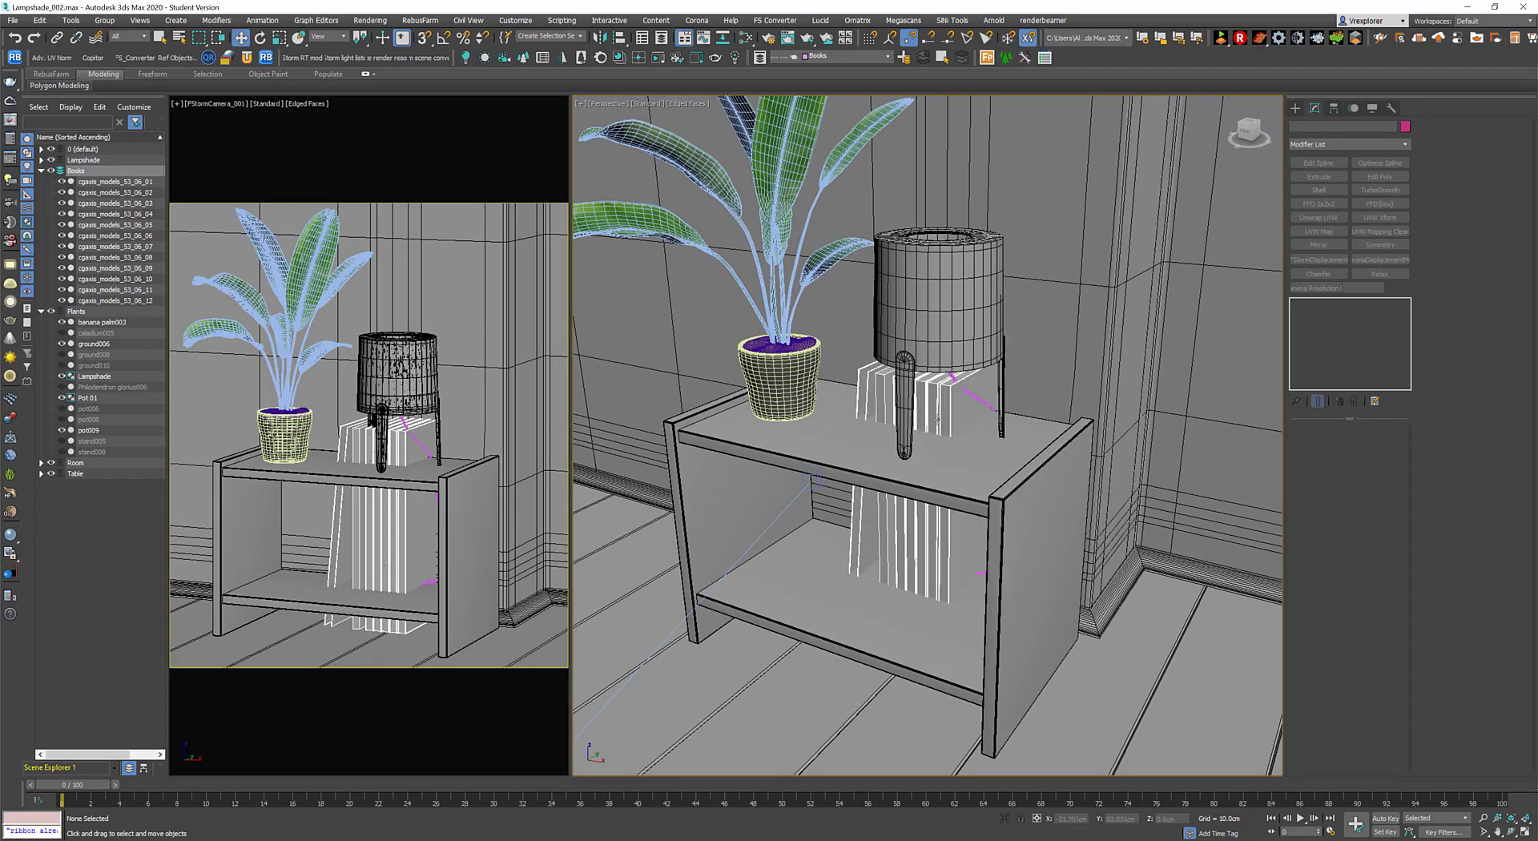
{"action": "left_click", "coordinate": [882, 481]}
{"action": "key", "text": "alt+q"}
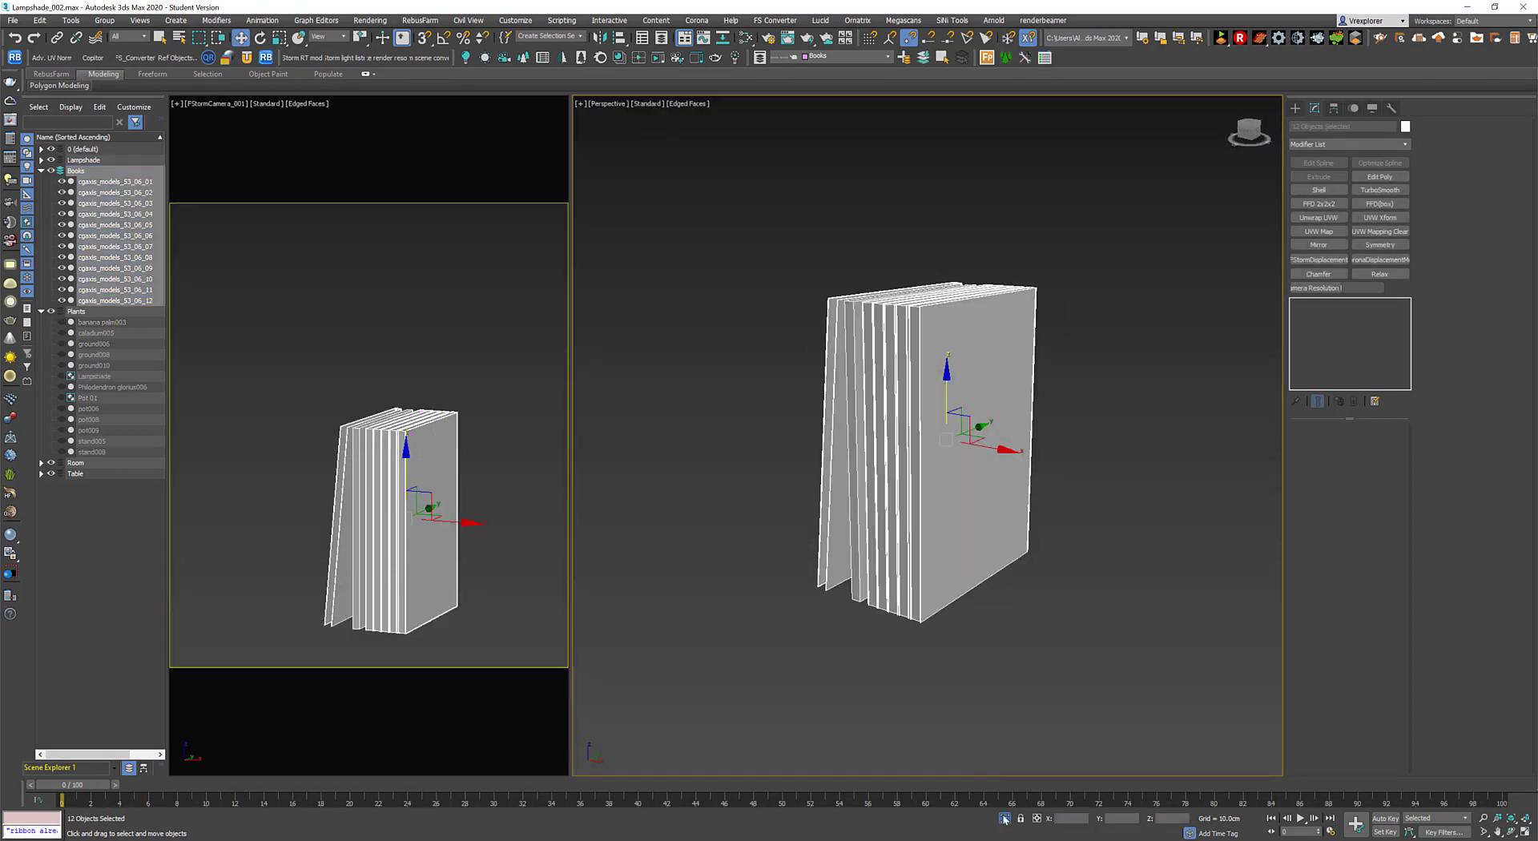
Relink the books' missing textures using the E:\01 CG and D:\01 Temporary Projects search paths.
{"action": "left_click", "coordinate": [1005, 819]}
{"action": "right_click", "coordinate": [846, 490]}
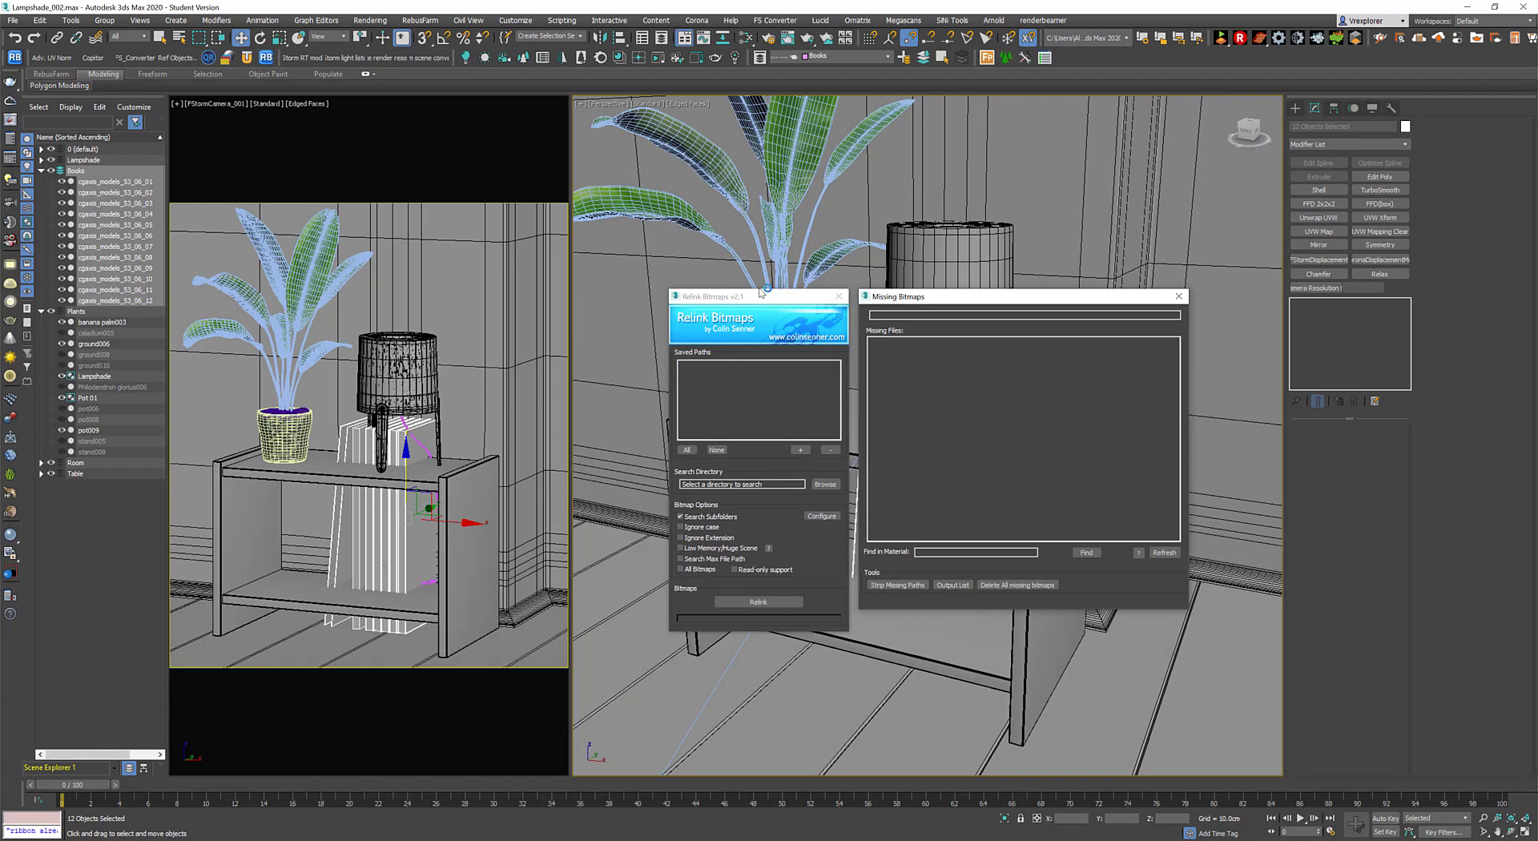
{"action": "left_click", "coordinate": [800, 451]}
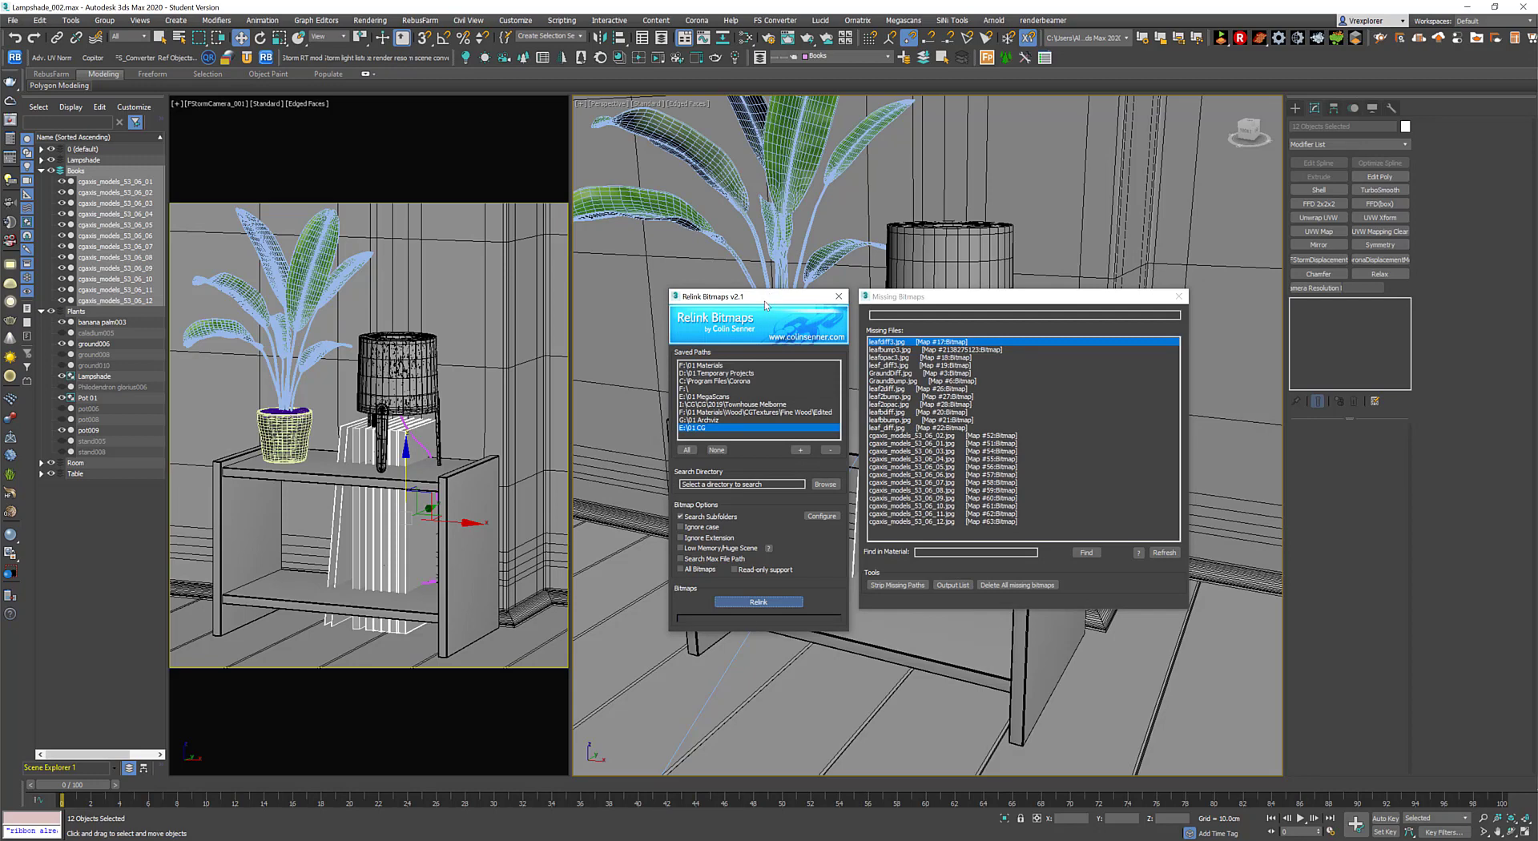
{"action": "left_click_drag", "start_coordinate": [765, 304], "coordinate": [896, 138]}
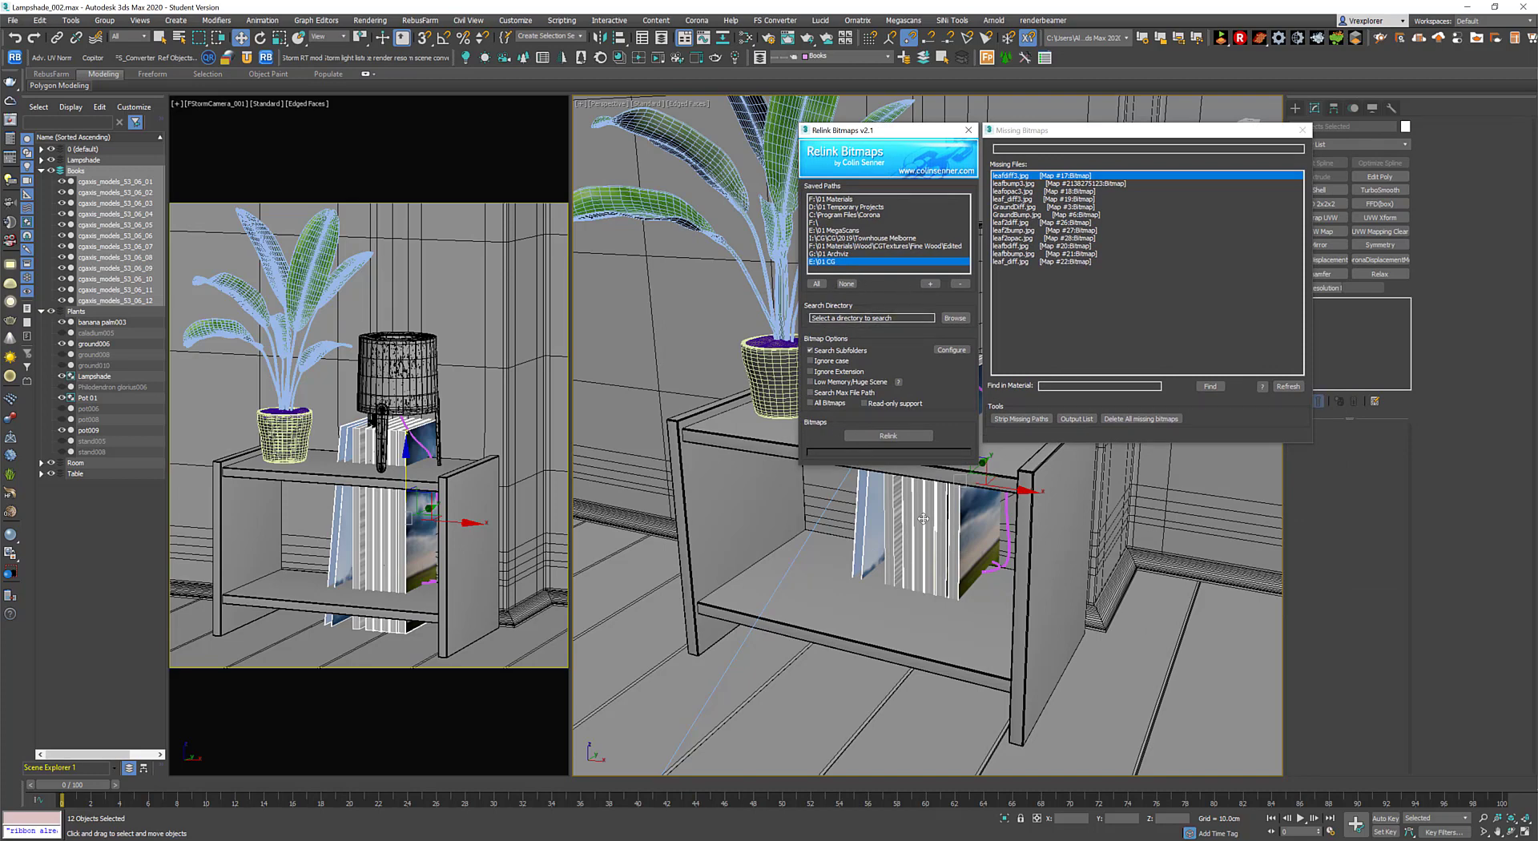
{"action": "left_click_drag", "start_coordinate": [879, 135], "coordinate": [848, 222]}
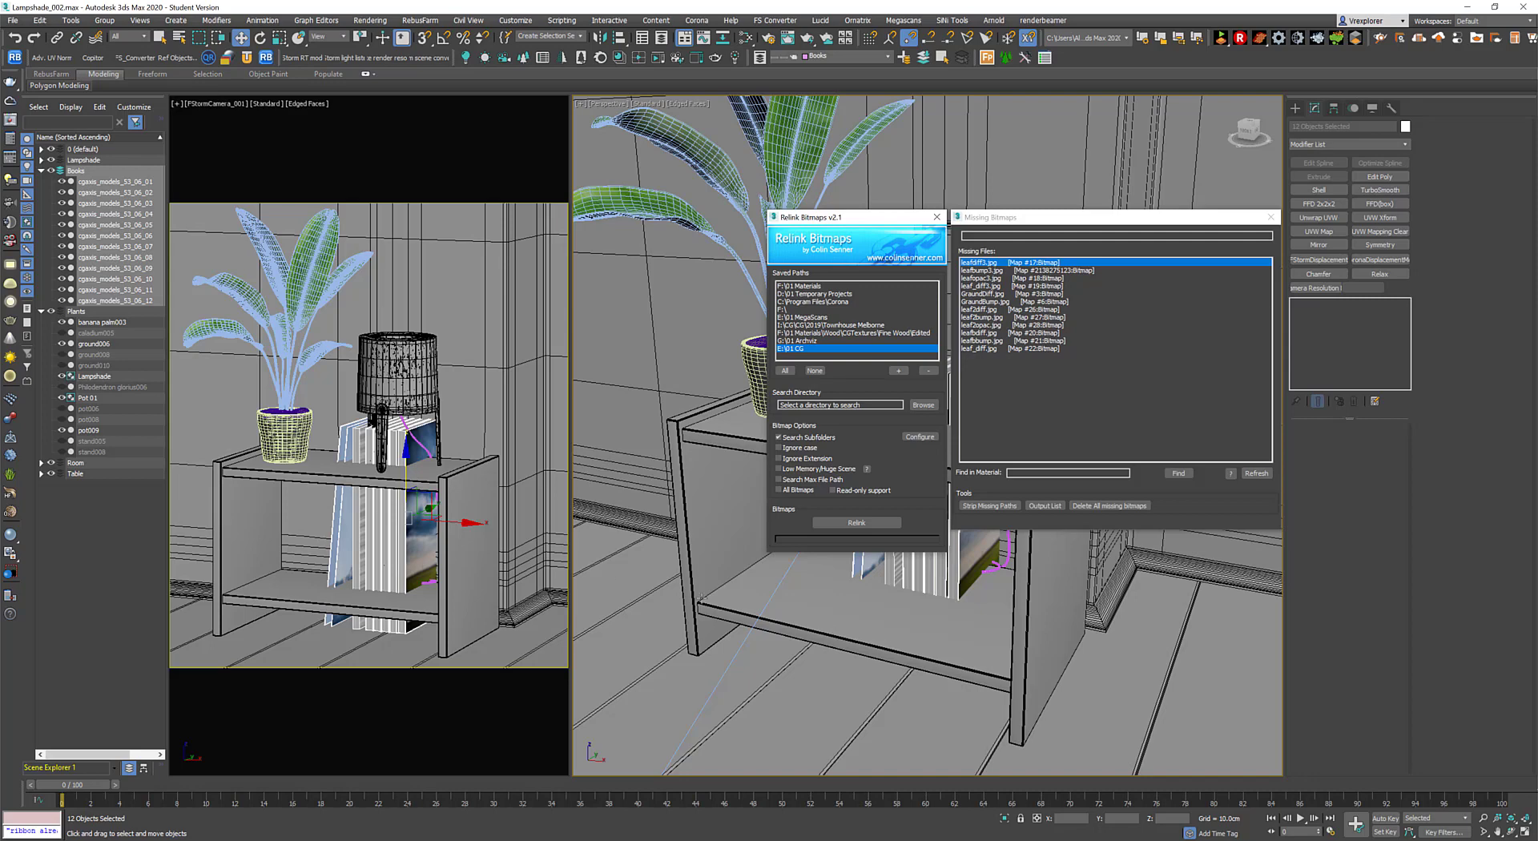
{"action": "left_click", "coordinate": [816, 294]}
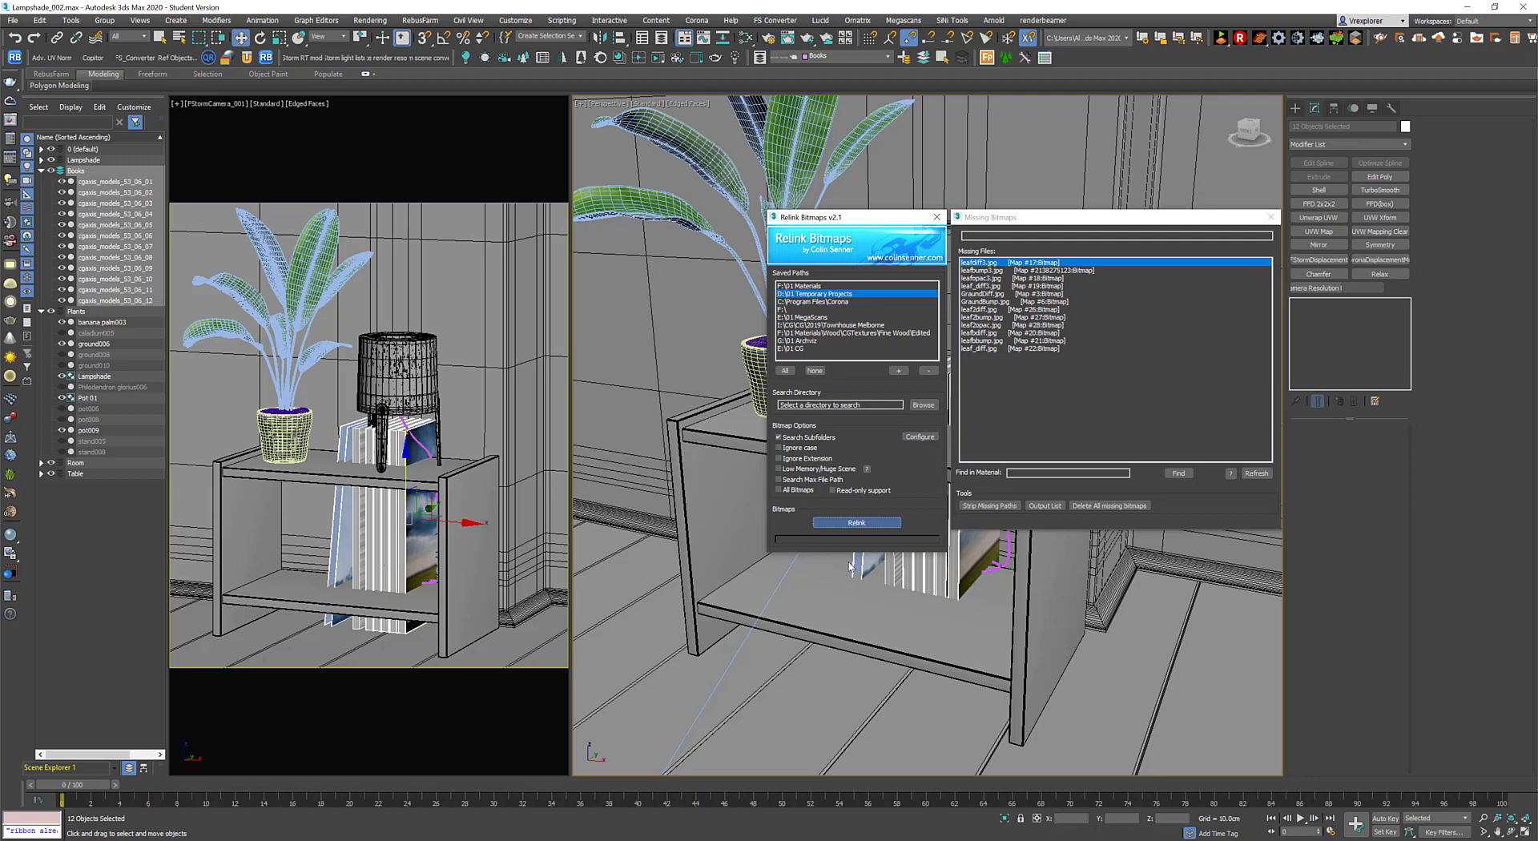
{"action": "left_click", "coordinate": [936, 217]}
Check the FStorm renderer's Tools section in Render Setup.
{"action": "key", "text": "F10"}
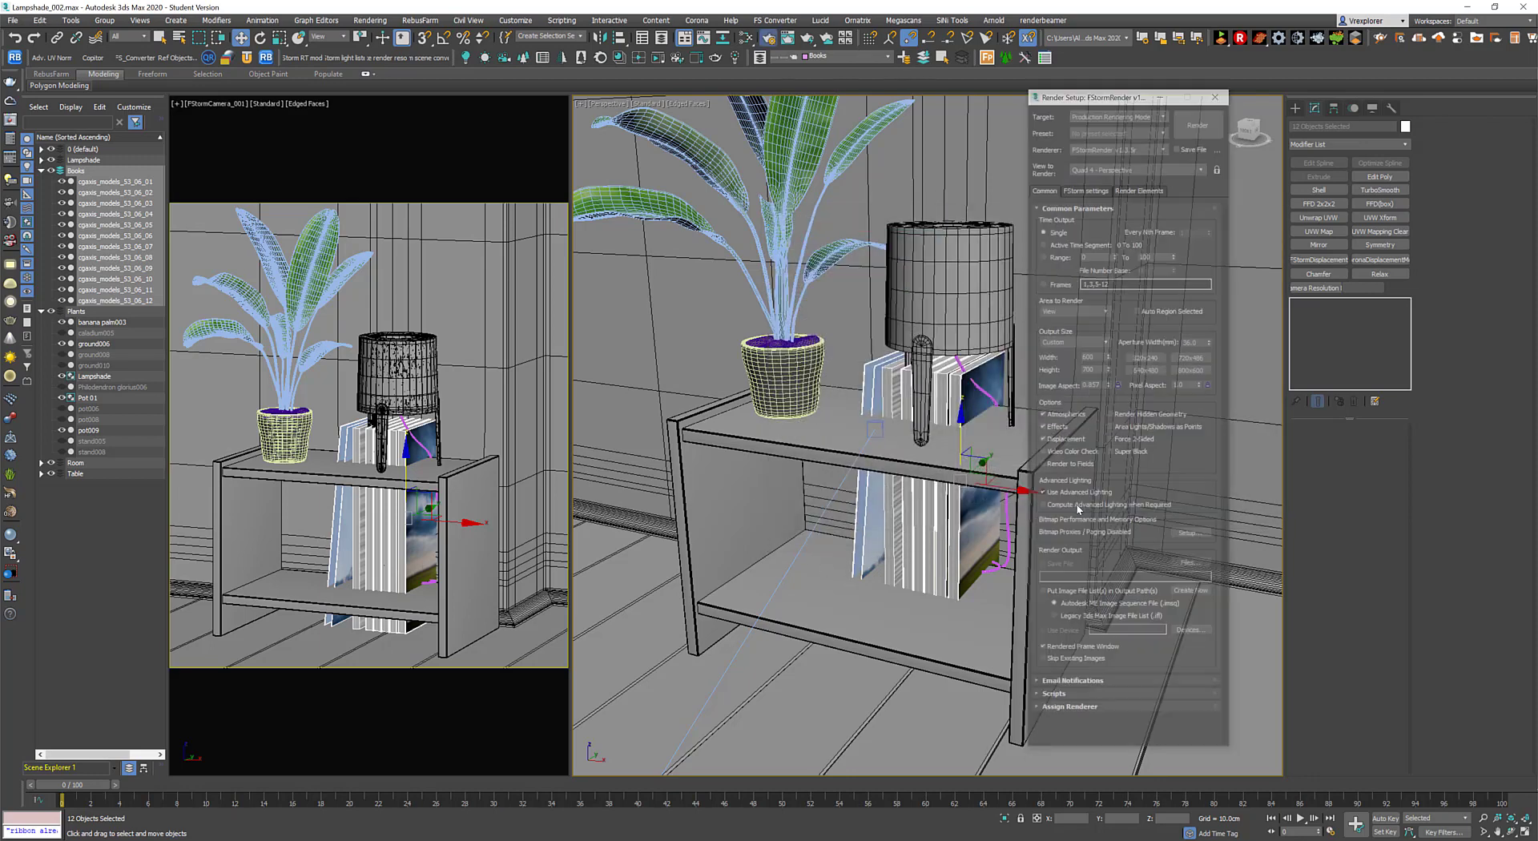
{"action": "left_click", "coordinate": [1085, 191]}
{"action": "left_click", "coordinate": [1051, 341]}
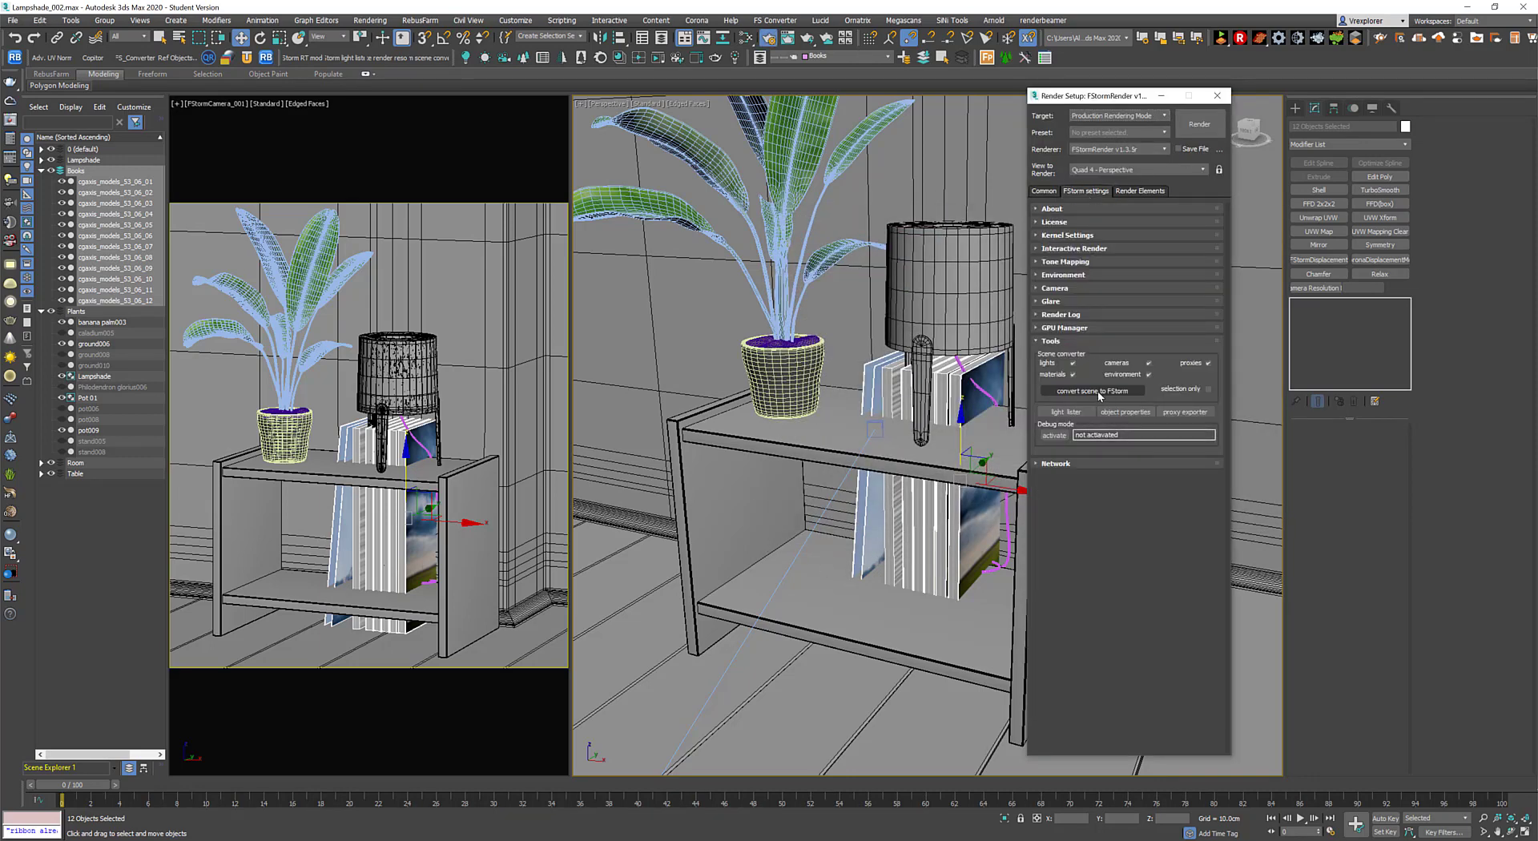
{"action": "left_click", "coordinate": [1221, 95]}
Scale up the merged books and isolate them in the viewport.
{"action": "key", "text": "r"}
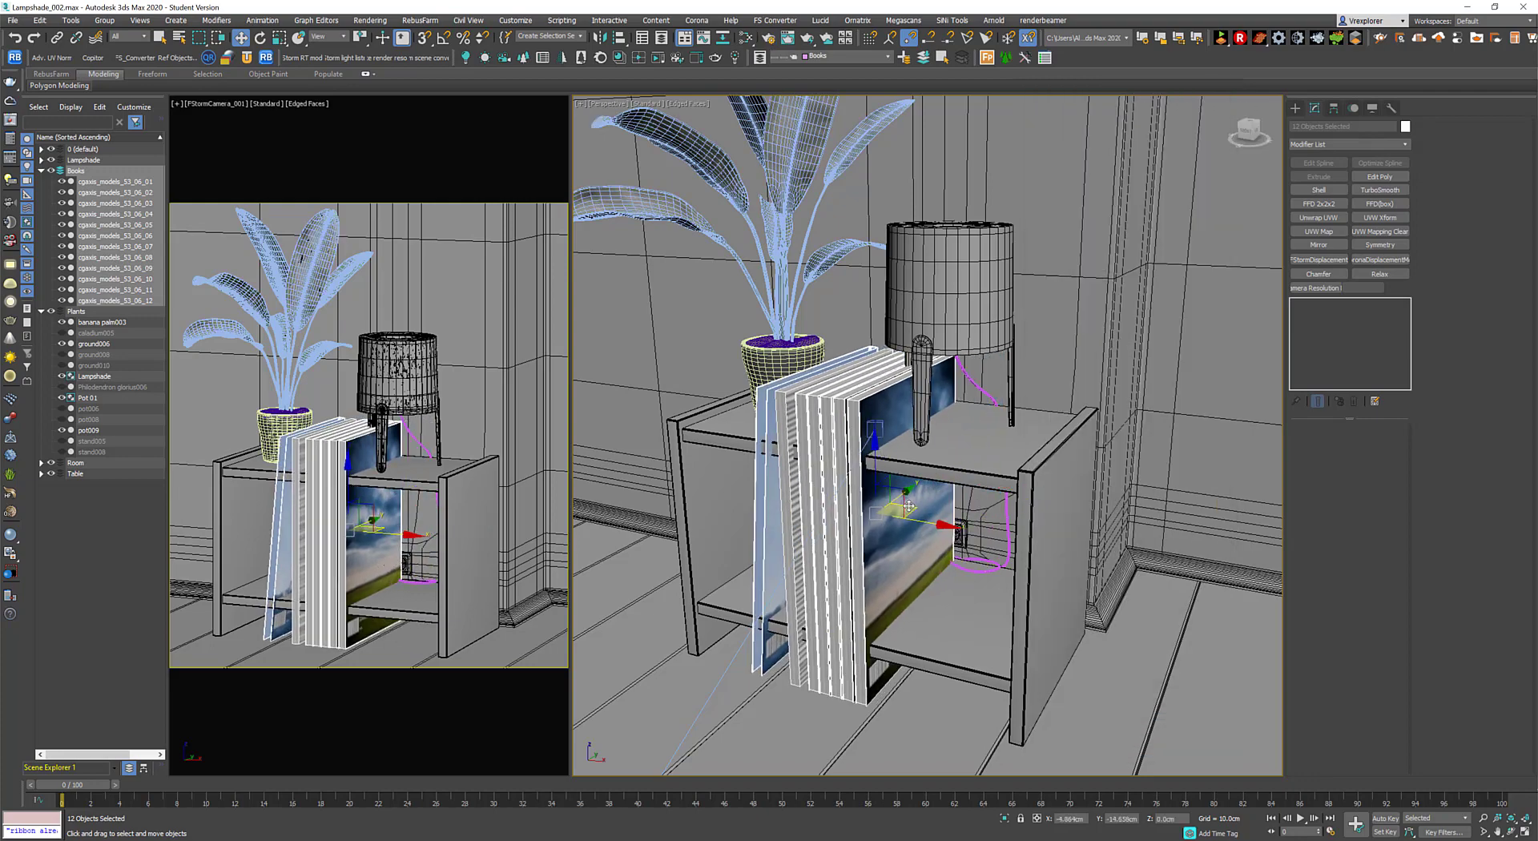
{"action": "left_click_drag", "start_coordinate": [882, 521], "coordinate": [881, 557]}
{"action": "key", "text": "e"}
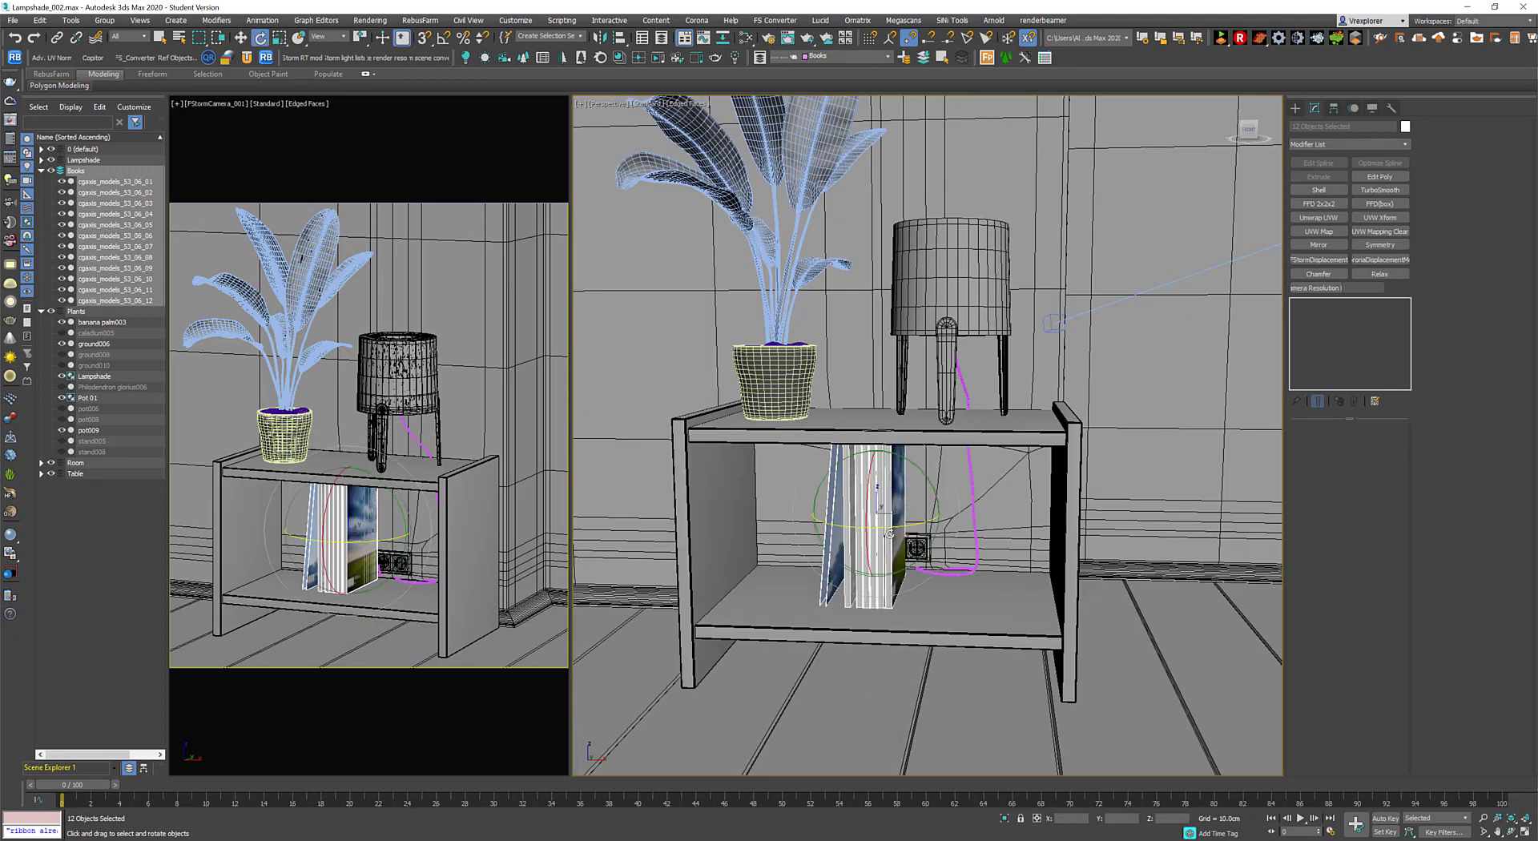
{"action": "key", "text": "alt+q"}
{"action": "middle_click_drag", "start_coordinate": [713, 548], "coordinate": [666, 536], "text": "alt"}
{"action": "scroll", "coordinate": [1029, 564], "scroll_direction": "up", "scroll_amount": 3}
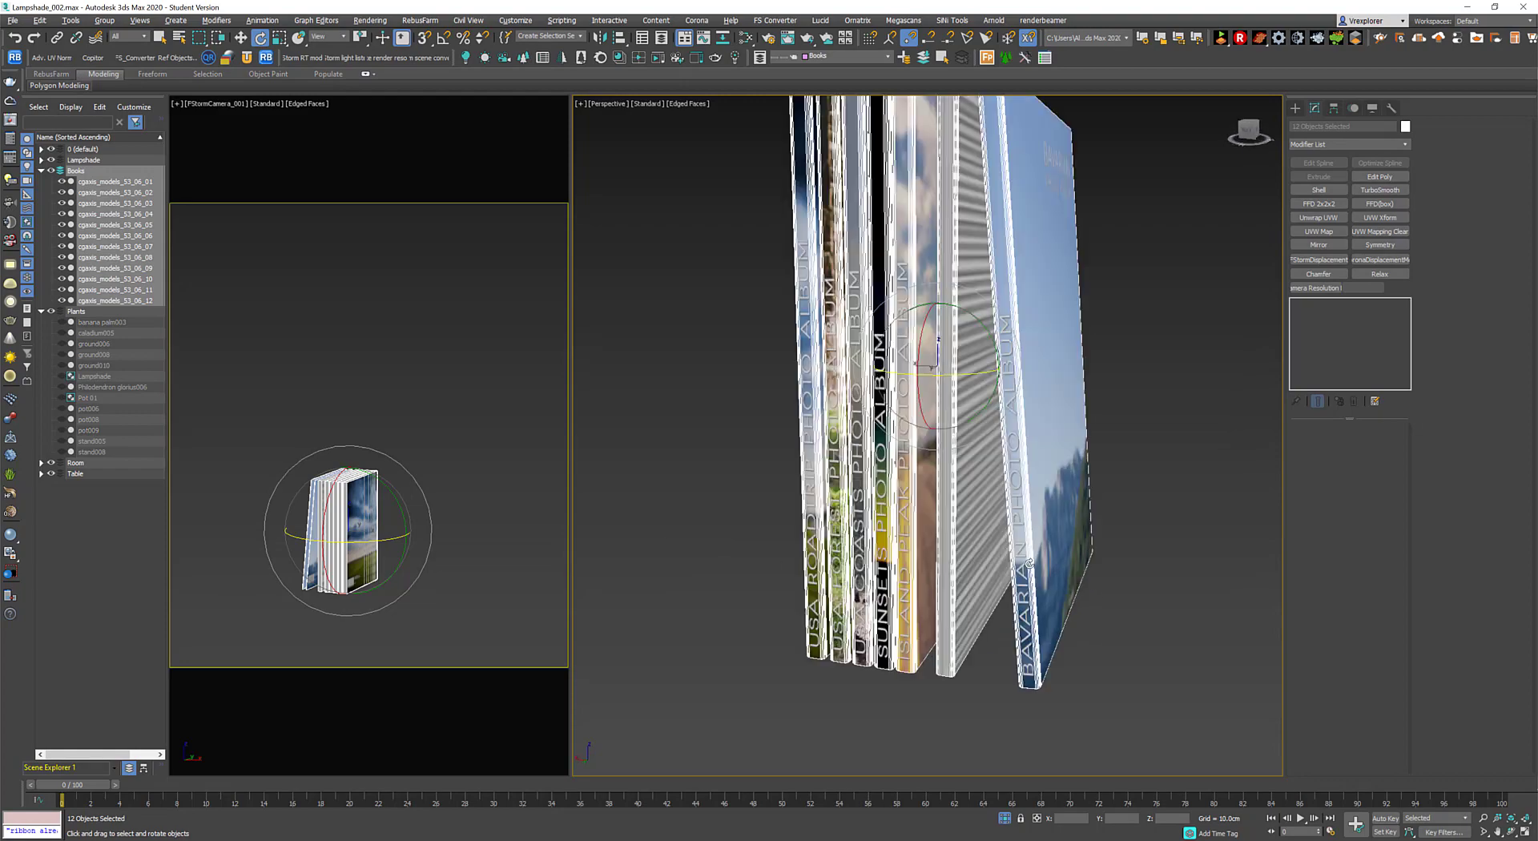
Rotate the books upright and move them to the left of the lower shelf.
{"action": "key", "text": "alt+q"}
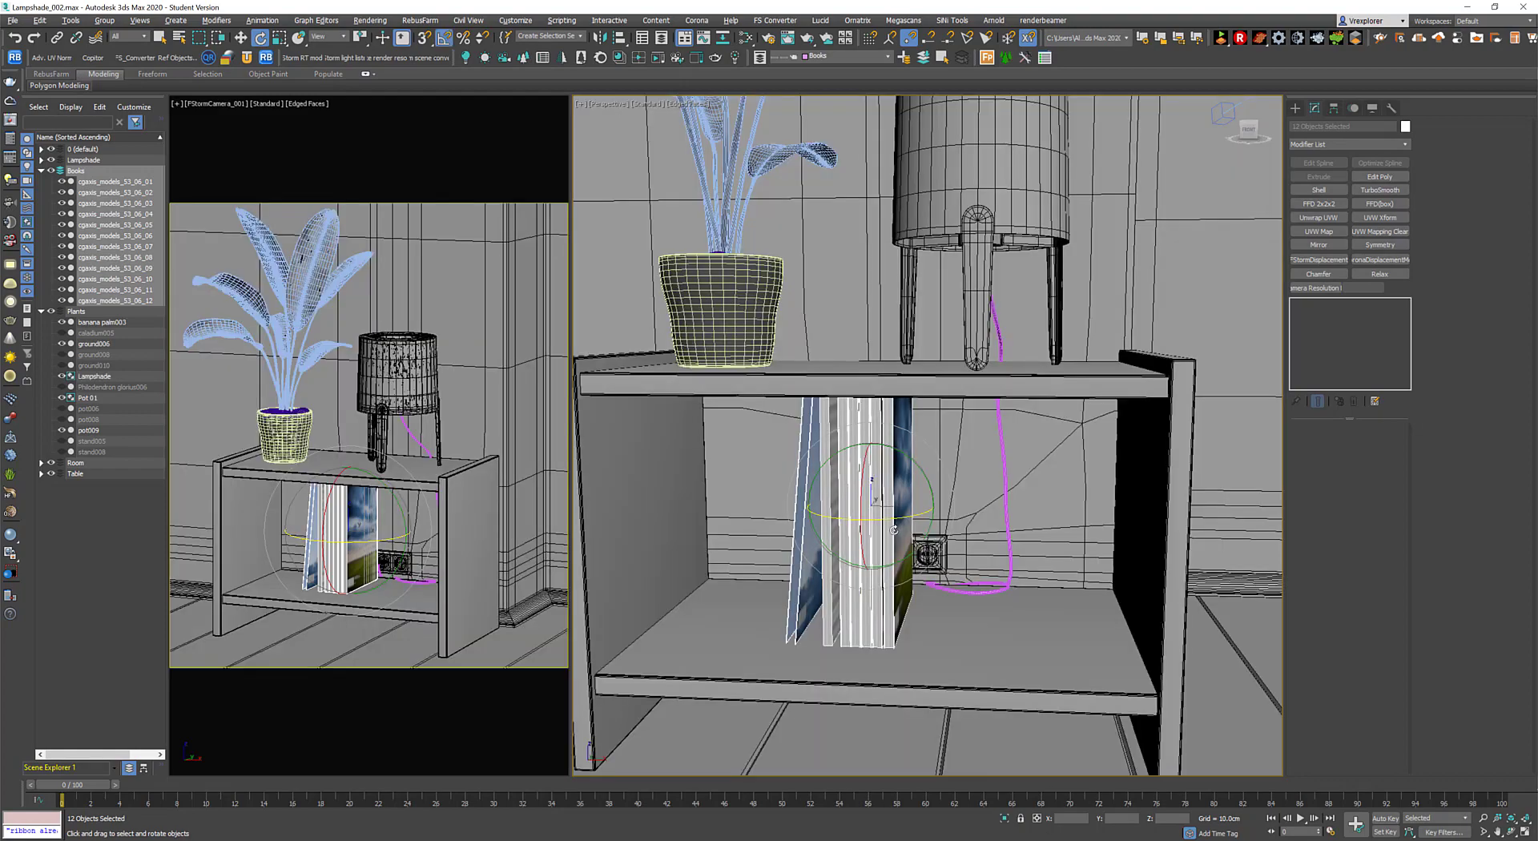
{"action": "left_click_drag", "start_coordinate": [894, 531], "coordinate": [896, 530]}
{"action": "middle_click_drag", "start_coordinate": [896, 531], "coordinate": [899, 531], "text": "alt"}
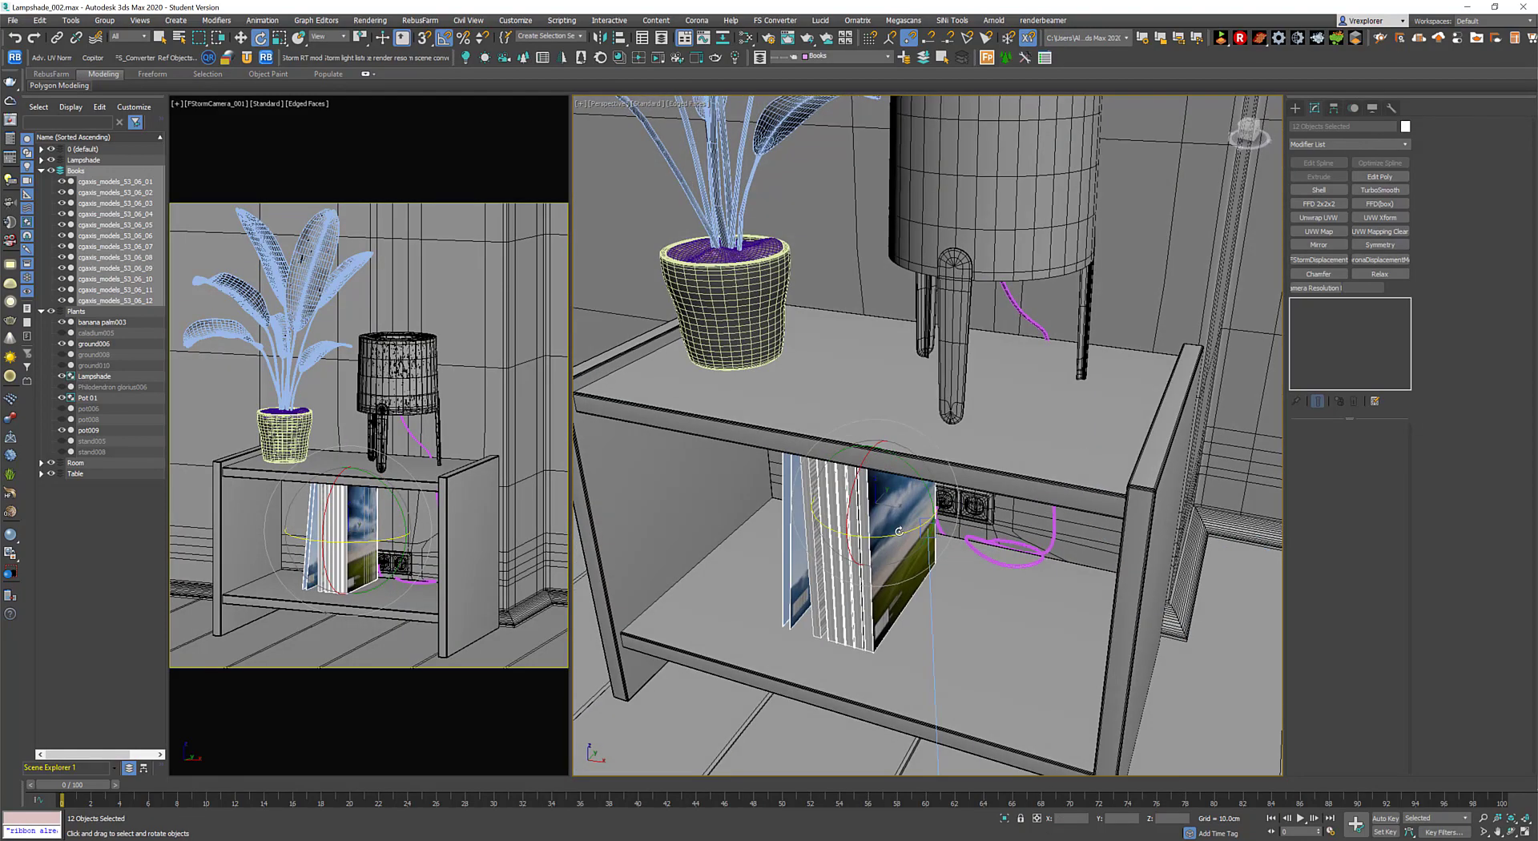
{"action": "left_click_drag", "start_coordinate": [899, 531], "coordinate": [890, 521]}
{"action": "key", "text": "w"}
{"action": "mouse_move", "coordinate": [890, 520]}
{"action": "middle_mouse_down", "text": "alt"}
{"action": "mouse_move", "coordinate": [846, 490]}
{"action": "mouse_move", "coordinate": [753, 498]}
{"action": "mouse_move", "coordinate": [958, 488]}
{"action": "middle_mouse_up", "text": "alt"}
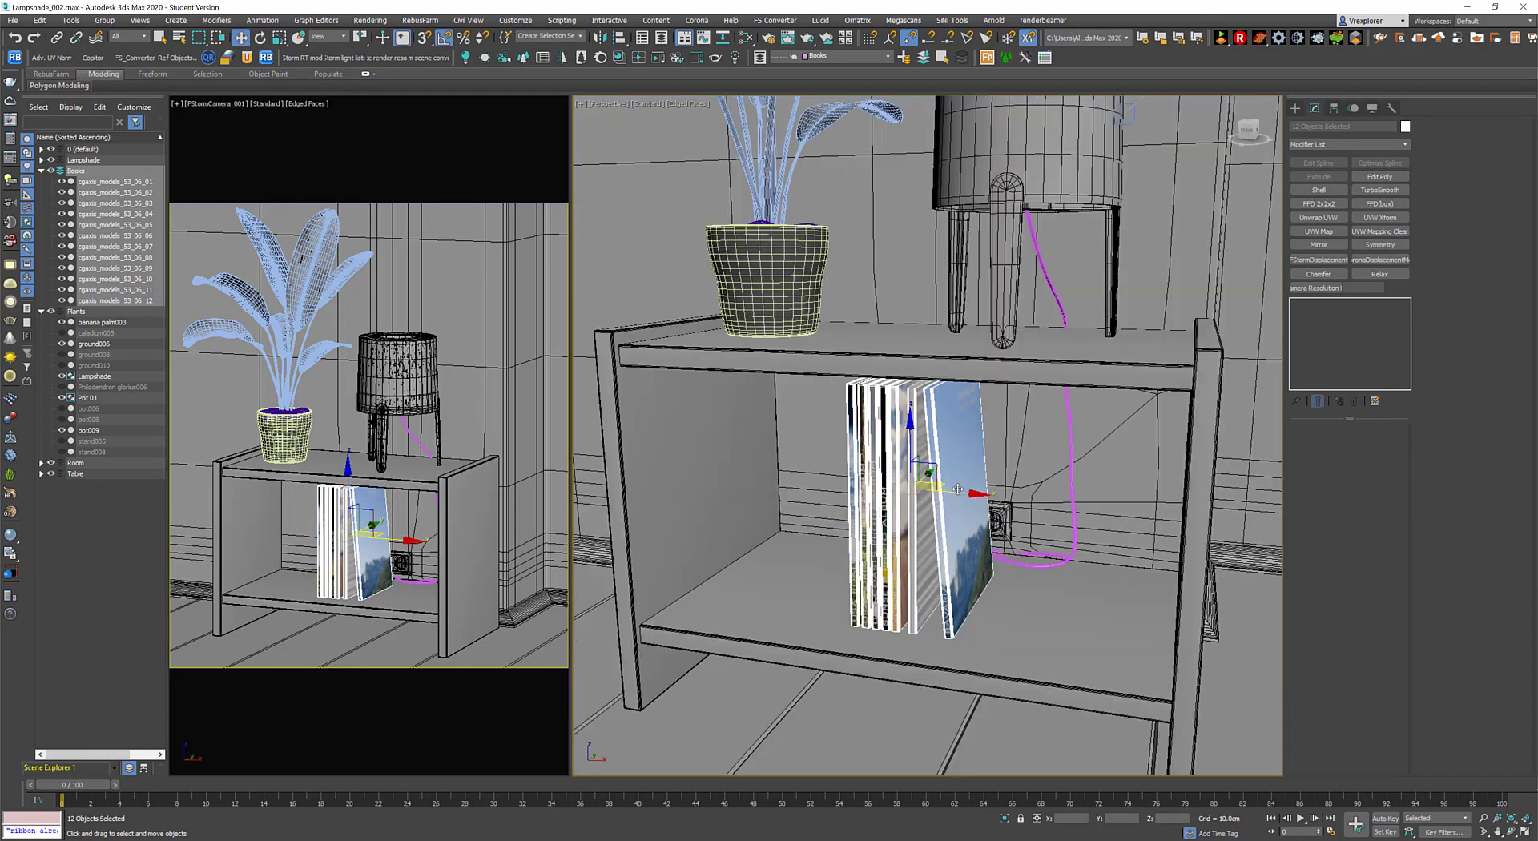
{"action": "left_click_drag", "start_coordinate": [957, 489], "coordinate": [775, 527]}
In Front view, tilt book cgaxis_models_53_06_02 about 2 degrees.
{"action": "key", "text": "f"}
{"action": "key", "text": "z"}
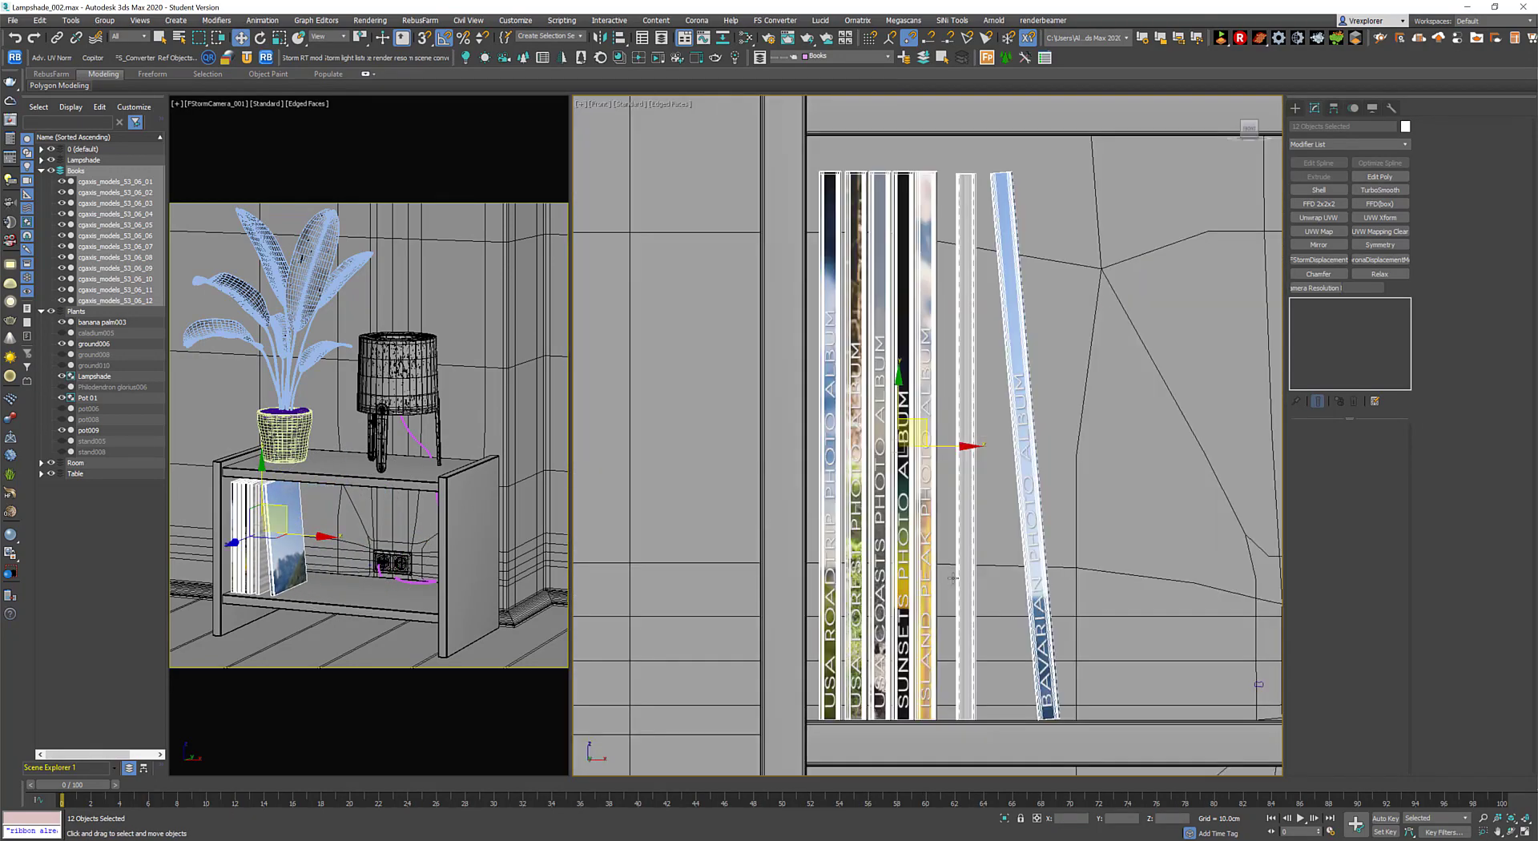
{"action": "middle_click_drag", "start_coordinate": [953, 578], "coordinate": [938, 558]}
{"action": "left_click", "coordinate": [948, 445]}
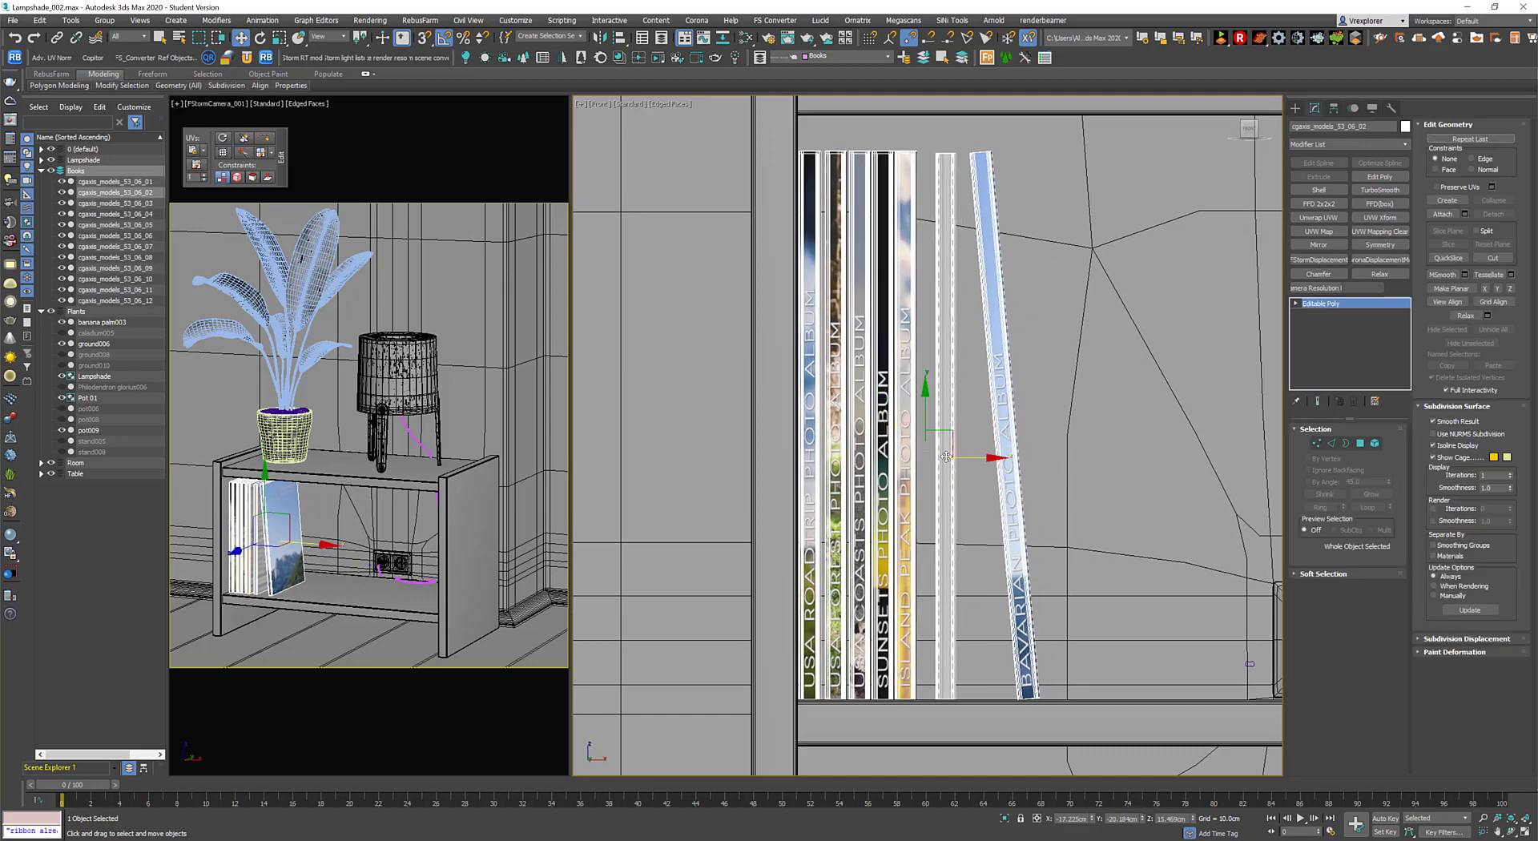
{"action": "right_click", "coordinate": [946, 456]}
{"action": "left_click", "coordinate": [966, 474]}
{"action": "left_click_drag", "start_coordinate": [982, 439], "coordinate": [971, 415]}
{"action": "right_click", "coordinate": [942, 424]}
{"action": "left_click", "coordinate": [962, 430]}
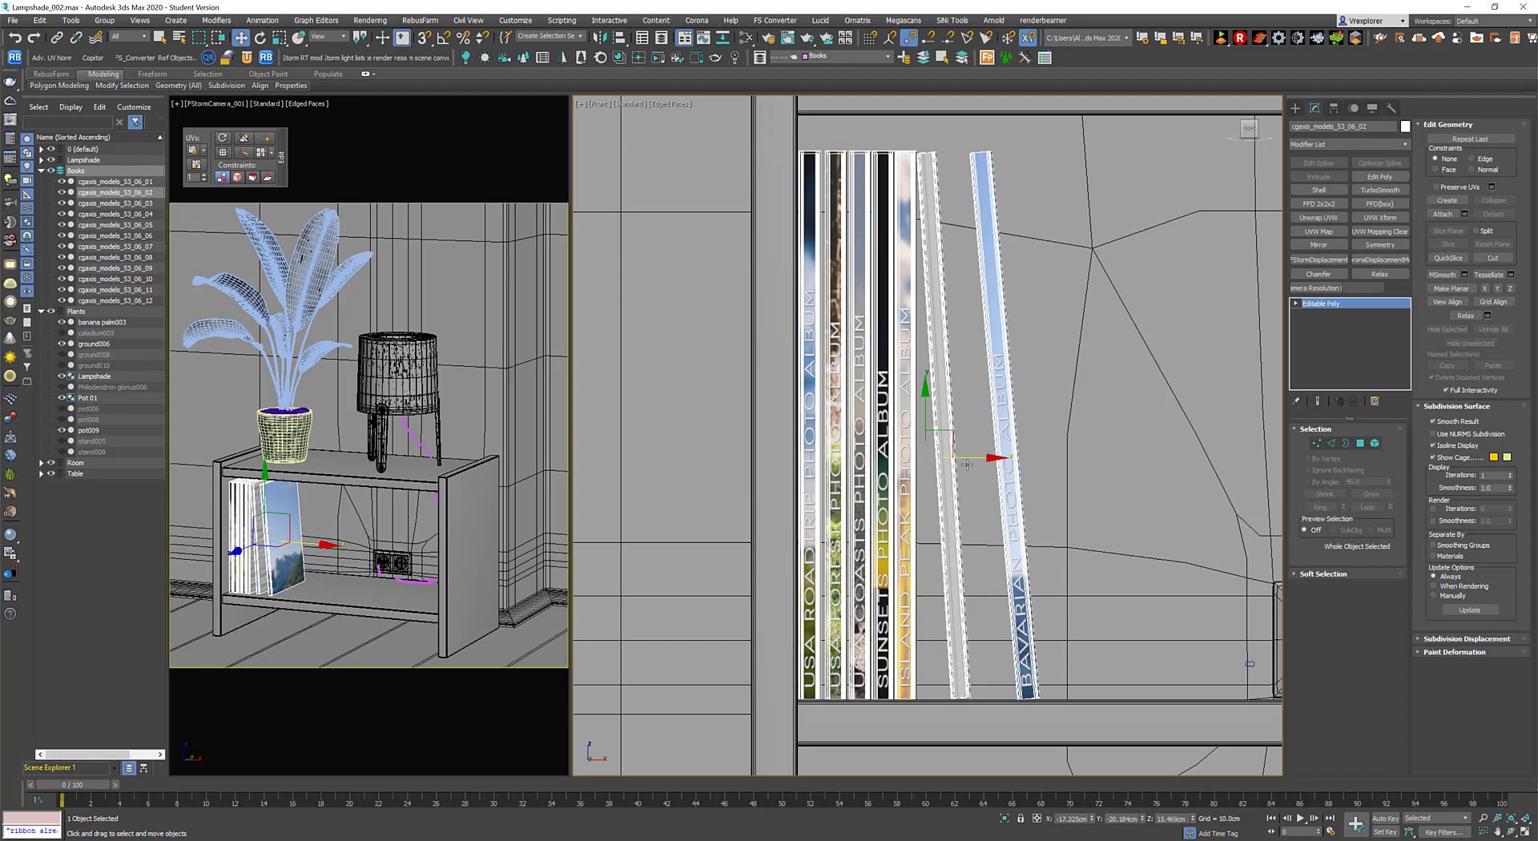
Tilt the two neighbouring books 2.5 degrees so they lean slightly.
{"action": "left_click", "coordinate": [915, 451]}
{"action": "middle_click_drag", "start_coordinate": [915, 451], "coordinate": [867, 518], "text": "alt"}
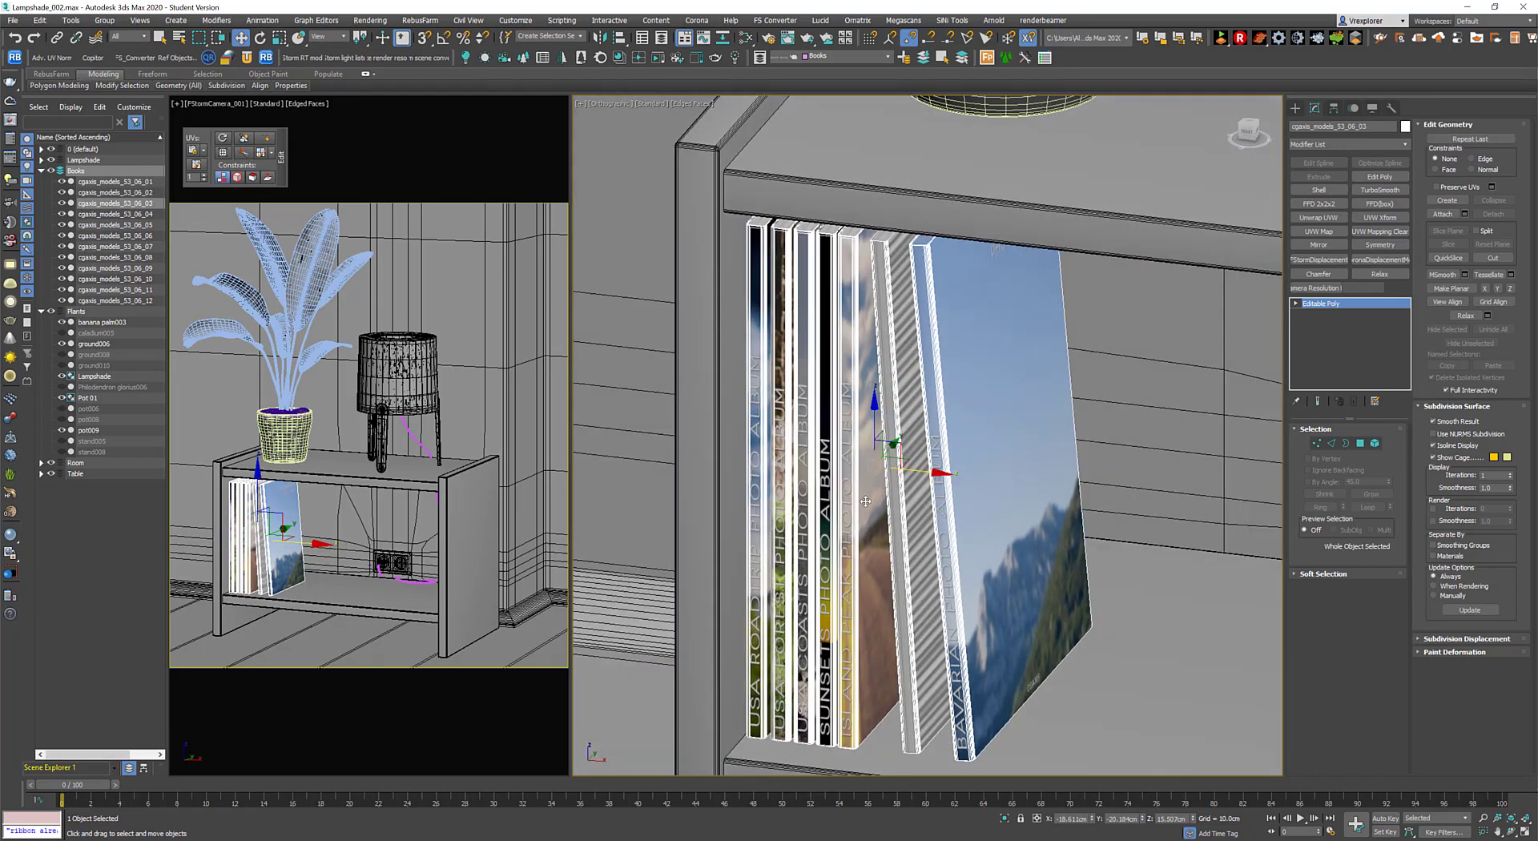
{"action": "key", "text": "f"}
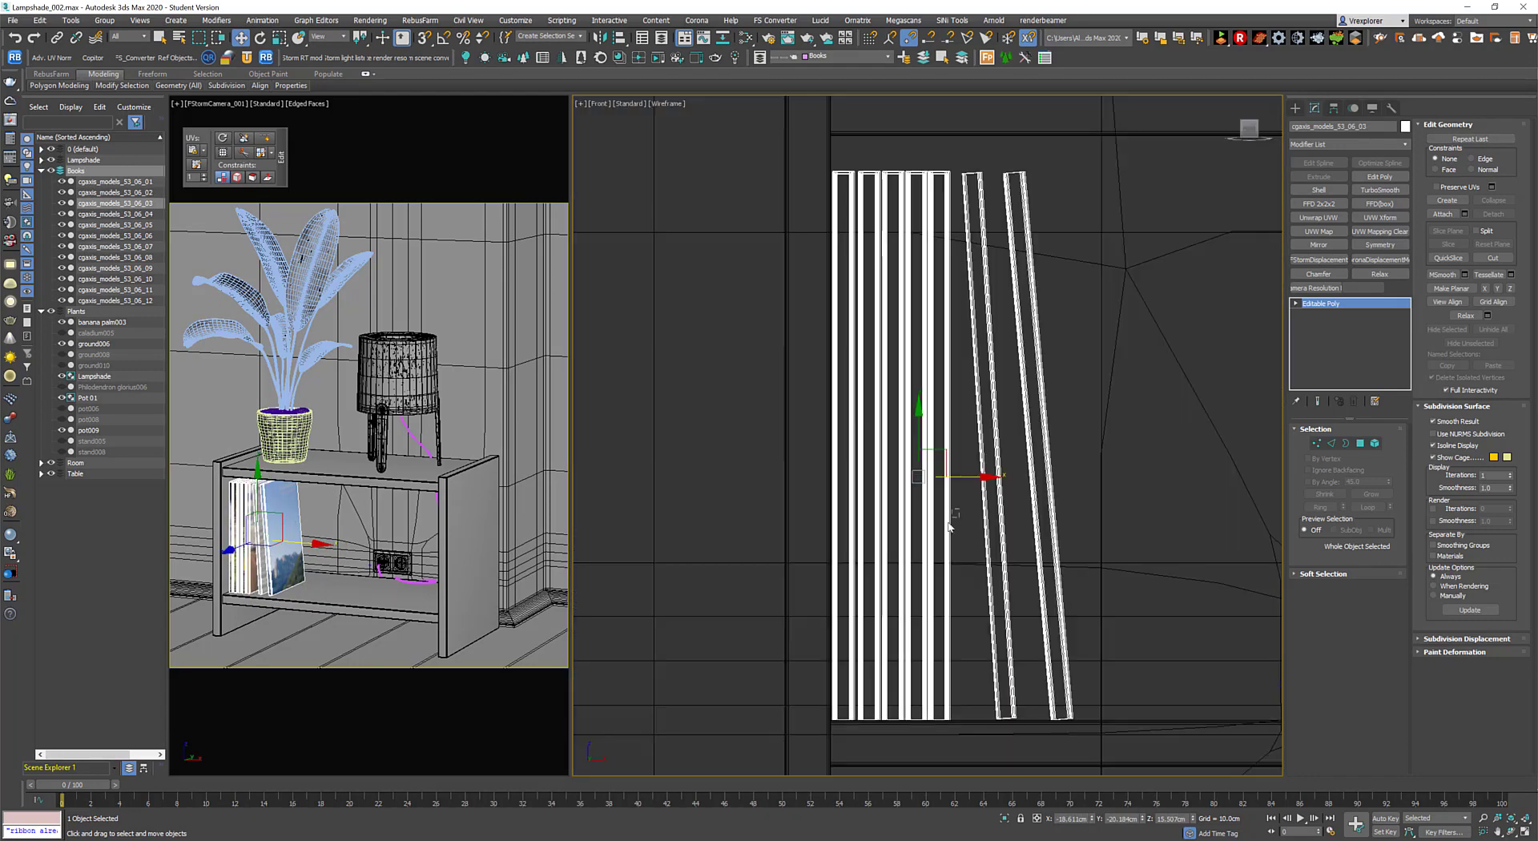
{"action": "left_click", "coordinate": [964, 484], "text": "ctrl"}
{"action": "key", "text": "e"}
{"action": "left_click_drag", "start_coordinate": [994, 413], "coordinate": [992, 406]}
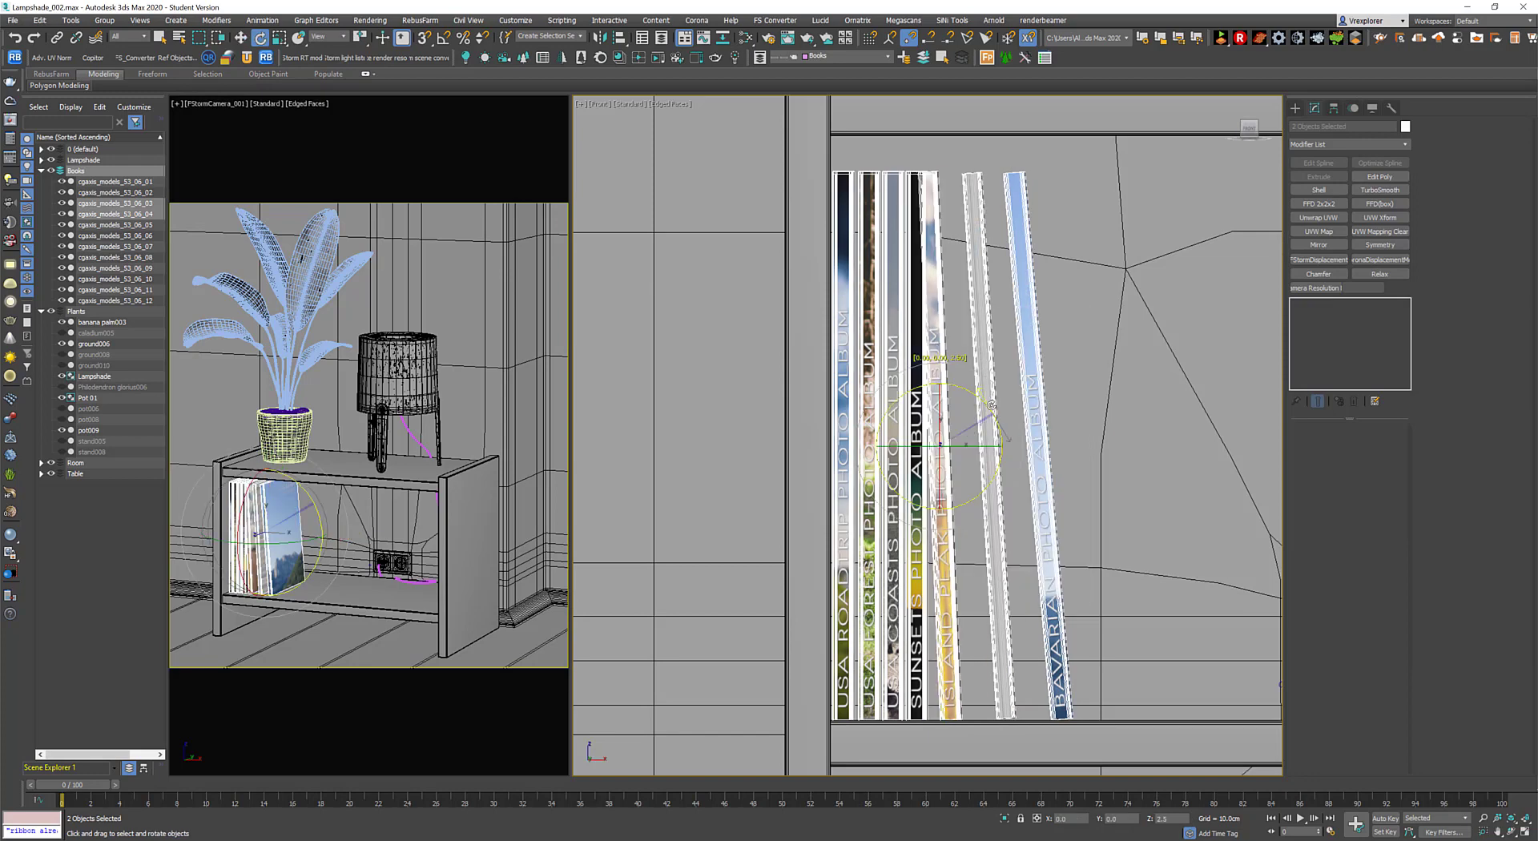
{"action": "right_click", "coordinate": [992, 405]}
{"action": "left_click", "coordinate": [1000, 410]}
Select the Bavaria photo album and inspect it from under the shelf.
{"action": "mouse_move", "coordinate": [930, 558]}
{"action": "middle_mouse_down"}
{"action": "mouse_move", "coordinate": [808, 470]}
{"action": "mouse_move", "coordinate": [876, 497]}
{"action": "middle_mouse_up"}
{"action": "scroll", "coordinate": [876, 497], "scroll_direction": "up", "scroll_amount": 3}
{"action": "scroll", "coordinate": [877, 496], "scroll_direction": "down", "scroll_amount": 5}
{"action": "scroll", "coordinate": [921, 497], "scroll_direction": "up", "scroll_amount": 2}
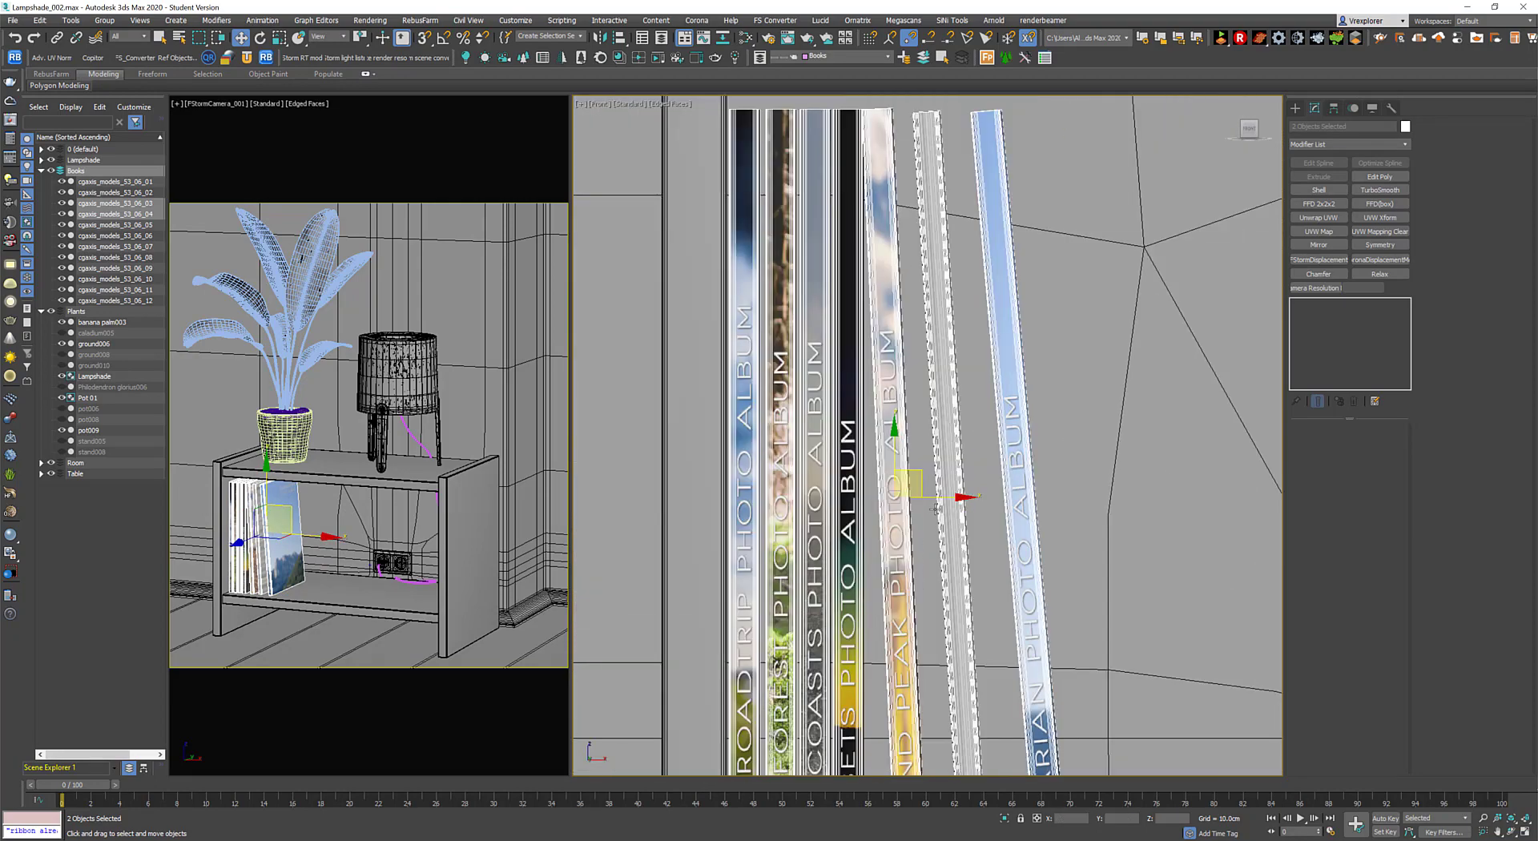
{"action": "scroll", "coordinate": [959, 503], "scroll_direction": "up", "scroll_amount": 1}
{"action": "left_click", "coordinate": [959, 503]}
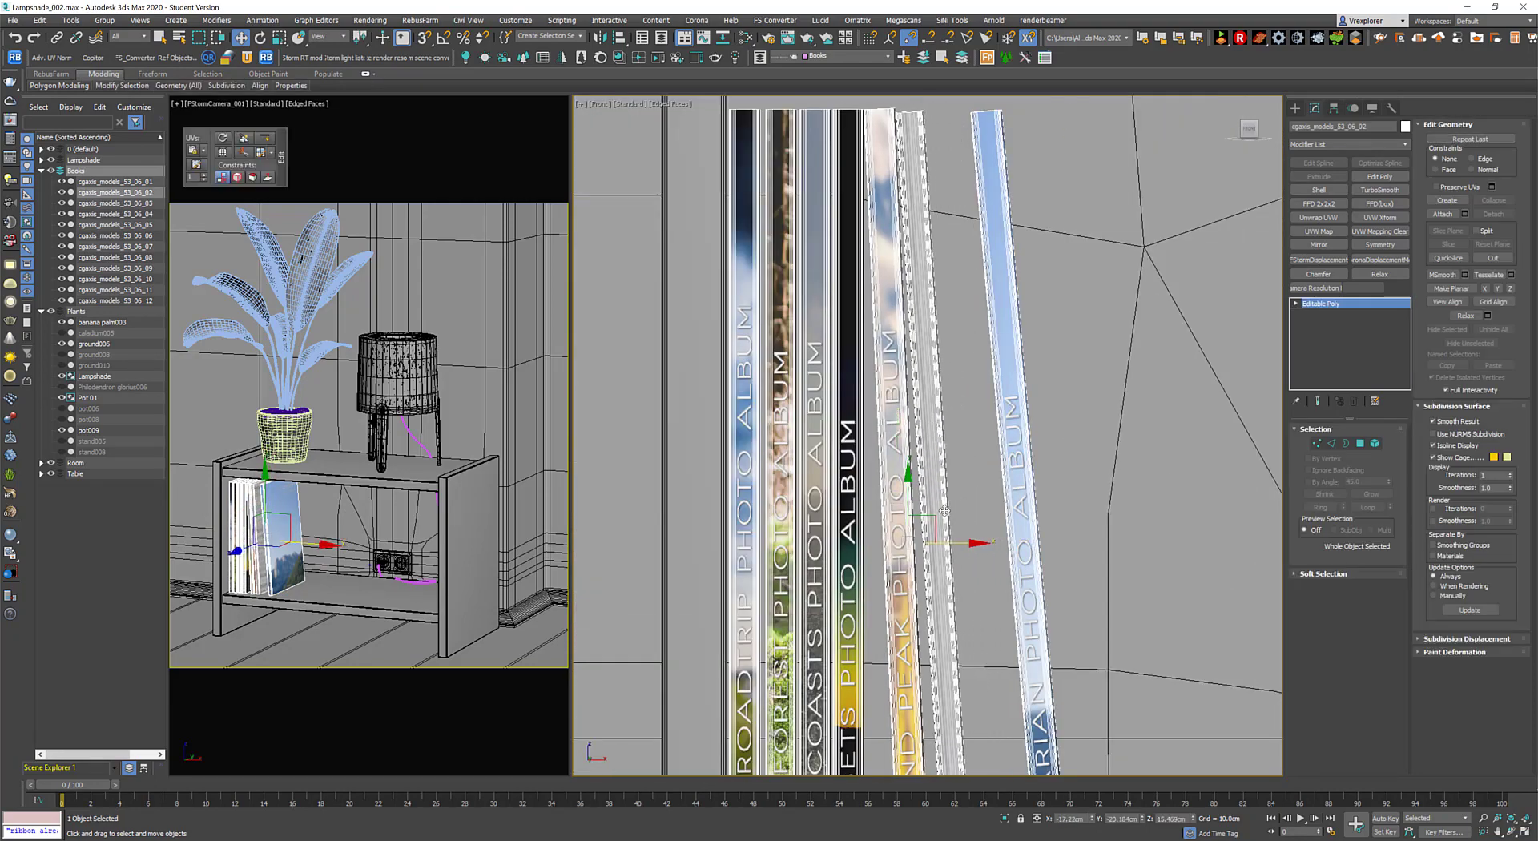
{"action": "scroll", "coordinate": [949, 390], "scroll_direction": "down", "scroll_amount": 2}
{"action": "left_click", "coordinate": [952, 390]}
{"action": "scroll", "coordinate": [949, 337], "scroll_direction": "up", "scroll_amount": 3}
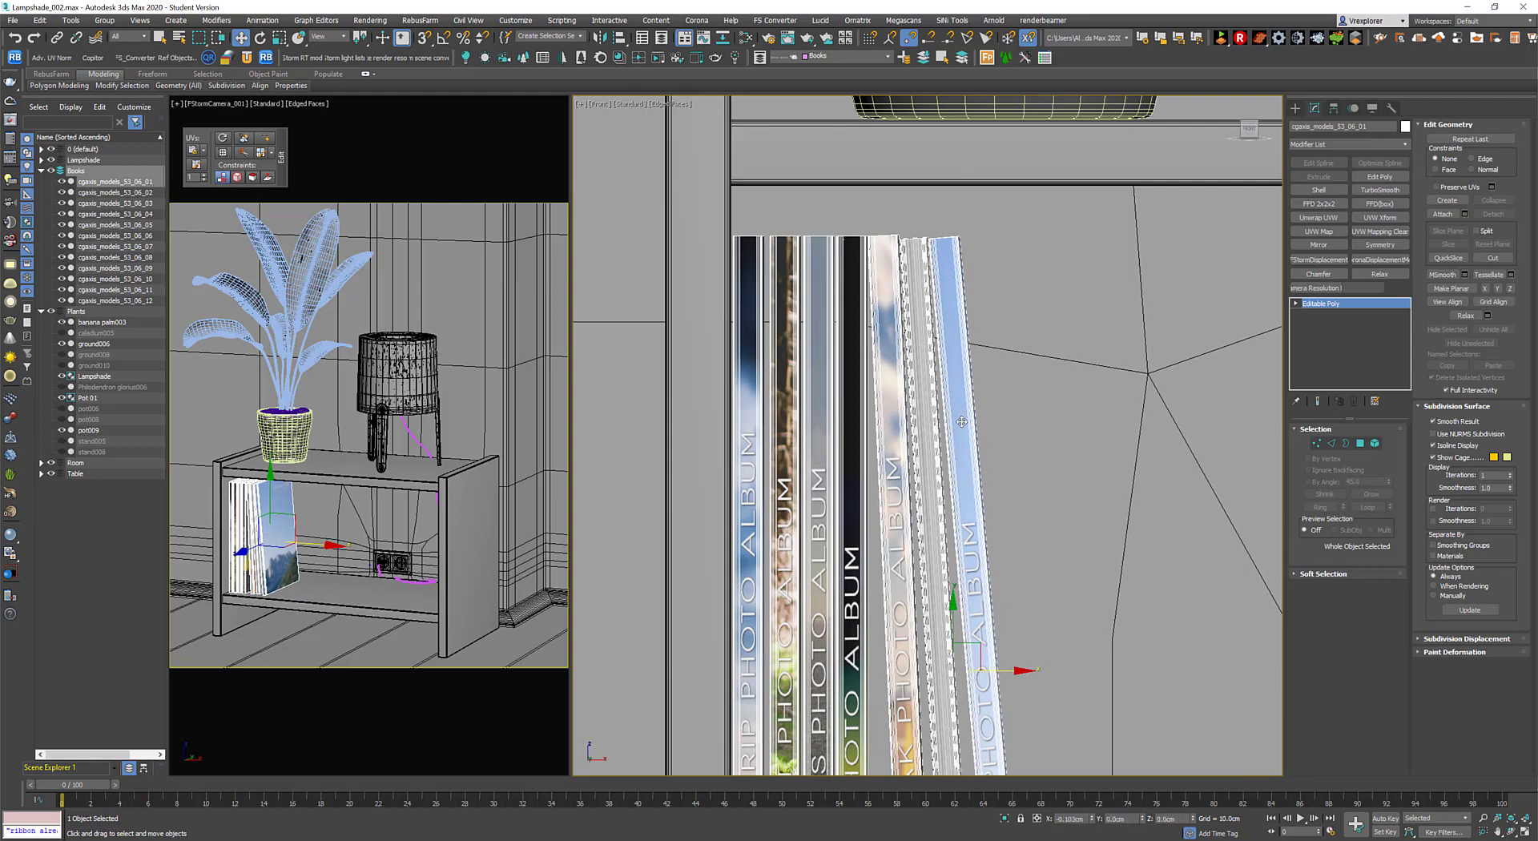
{"action": "scroll", "coordinate": [947, 258], "scroll_direction": "up", "scroll_amount": 2}
{"action": "scroll", "coordinate": [946, 258], "scroll_direction": "down", "scroll_amount": 1}
{"action": "mouse_move", "coordinate": [947, 258]}
{"action": "middle_mouse_down", "text": "alt"}
{"action": "mouse_move", "coordinate": [922, 449]}
{"action": "mouse_move", "coordinate": [1027, 517]}
{"action": "mouse_move", "coordinate": [995, 467]}
{"action": "middle_mouse_up", "text": "alt"}
{"action": "scroll", "coordinate": [921, 481], "scroll_direction": "up", "scroll_amount": 2}
{"action": "scroll", "coordinate": [920, 491], "scroll_direction": "up", "scroll_amount": 2}
{"action": "scroll", "coordinate": [1027, 516], "scroll_direction": "down", "scroll_amount": 2}
{"action": "scroll", "coordinate": [1027, 516], "scroll_direction": "down", "scroll_amount": 2}
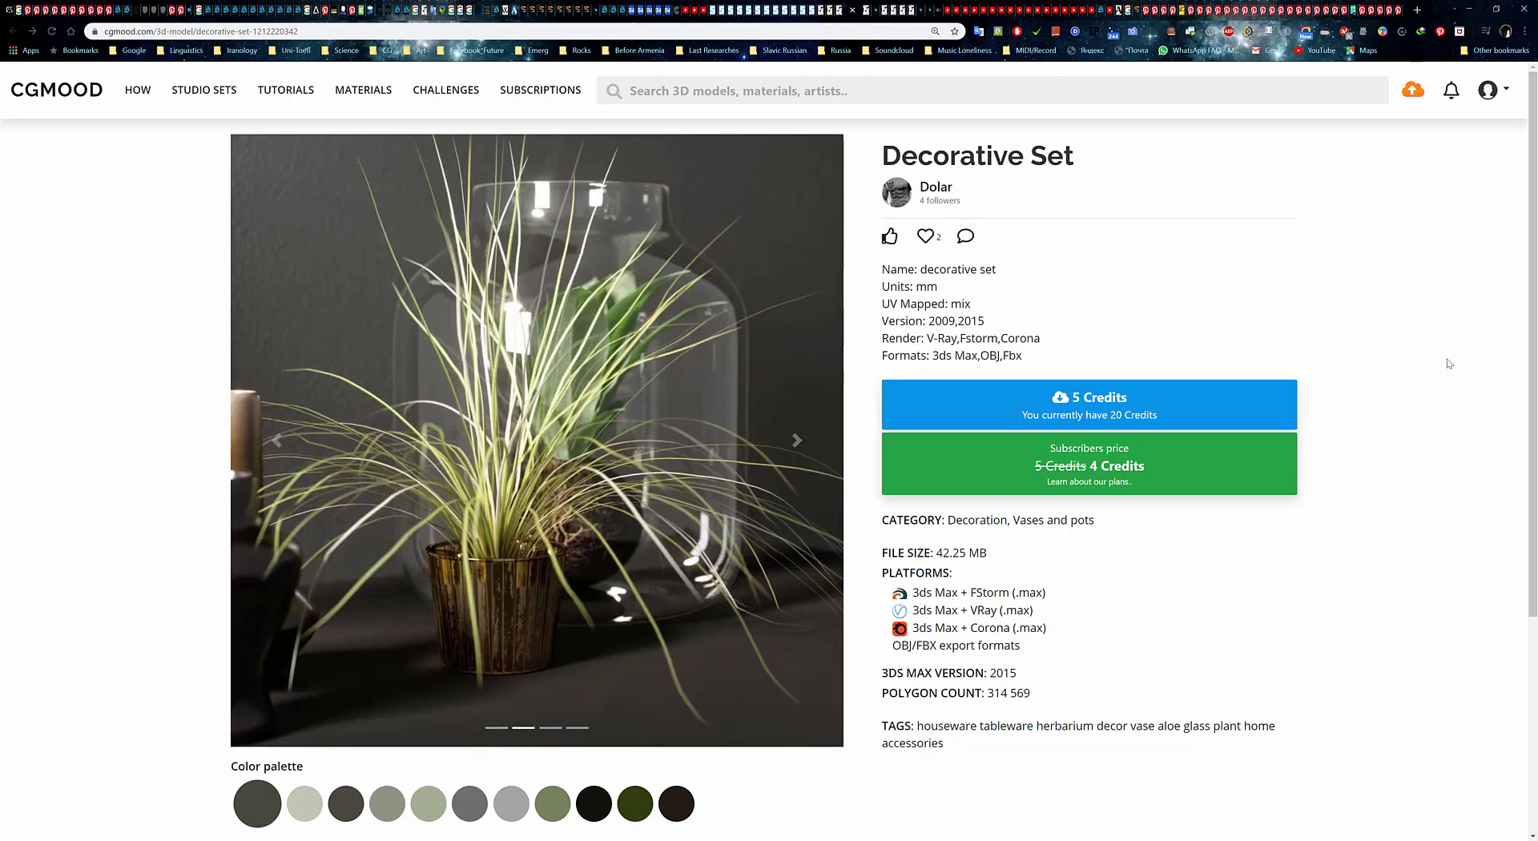
Merge decorative_set_fstorm.max from the downloaded decorative_set folder into the scene.
{"action": "key", "text": "alt+Tab"}
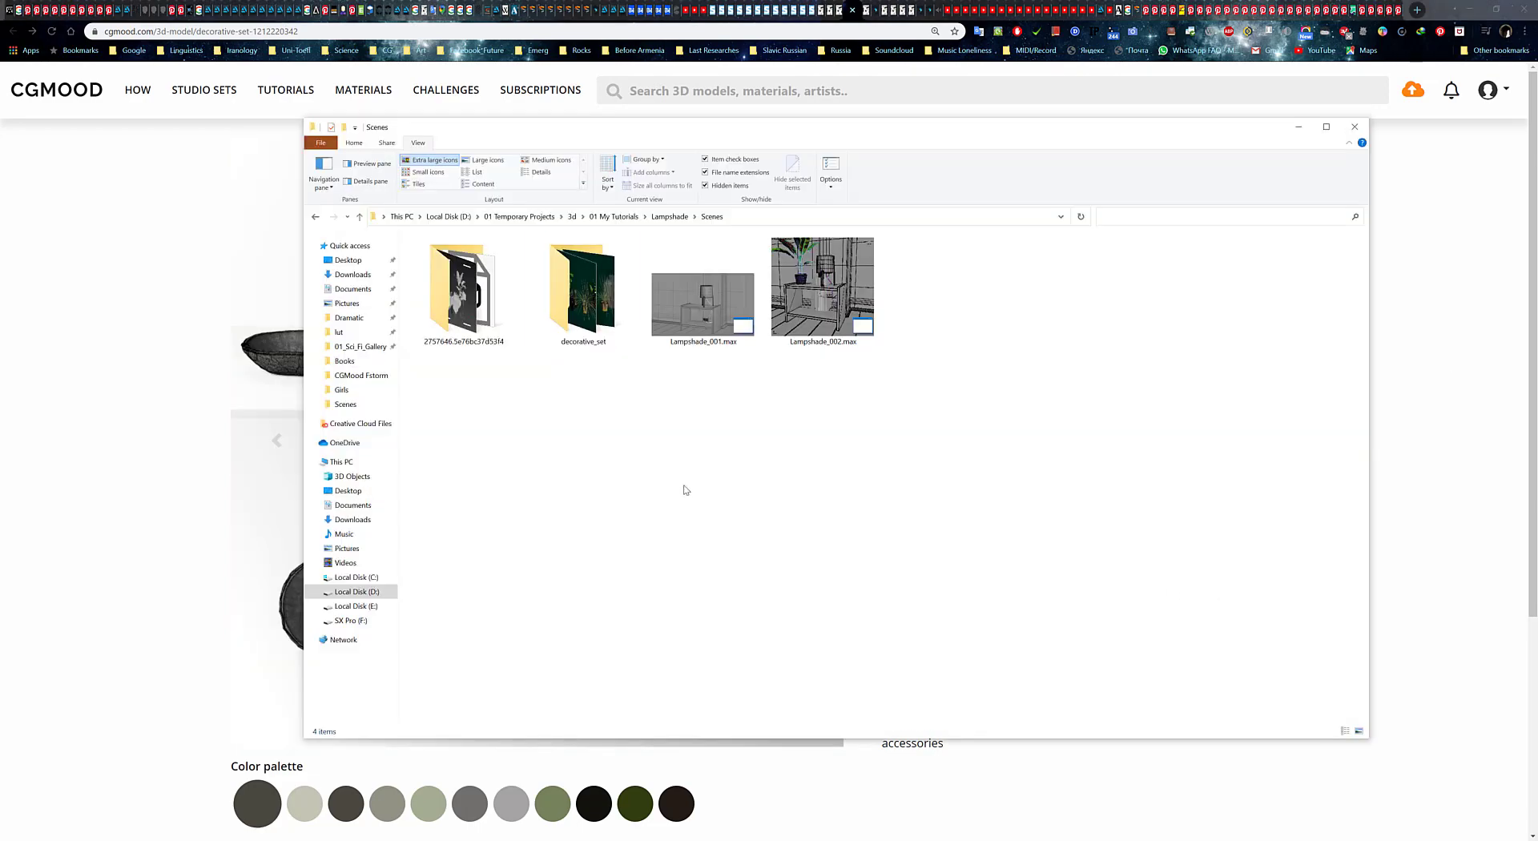
{"action": "left_click_drag", "start_coordinate": [463, 420], "coordinate": [900, 653]}
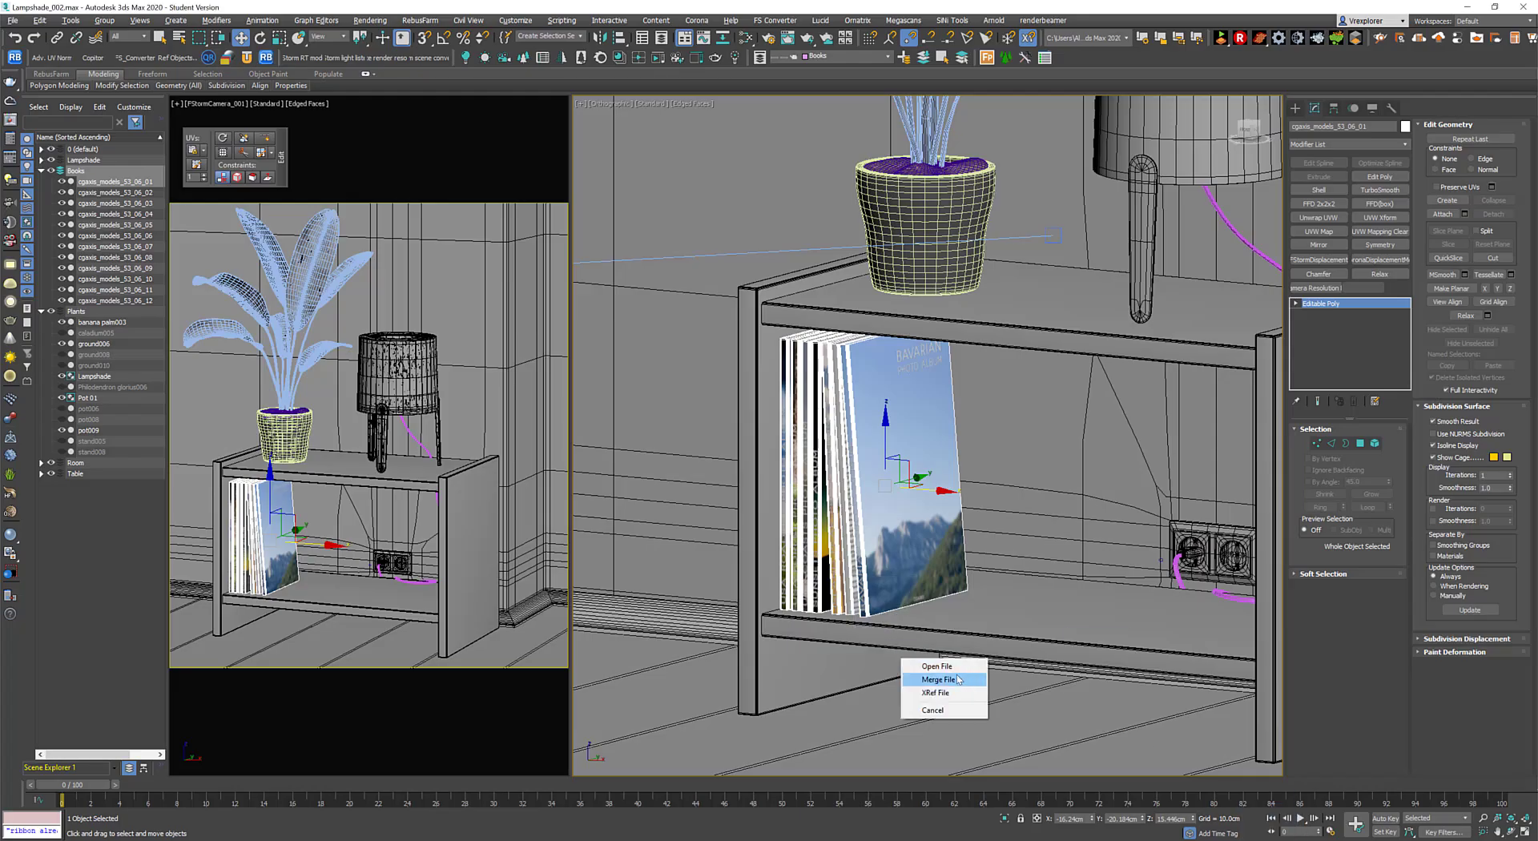
{"action": "left_click", "coordinate": [947, 670]}
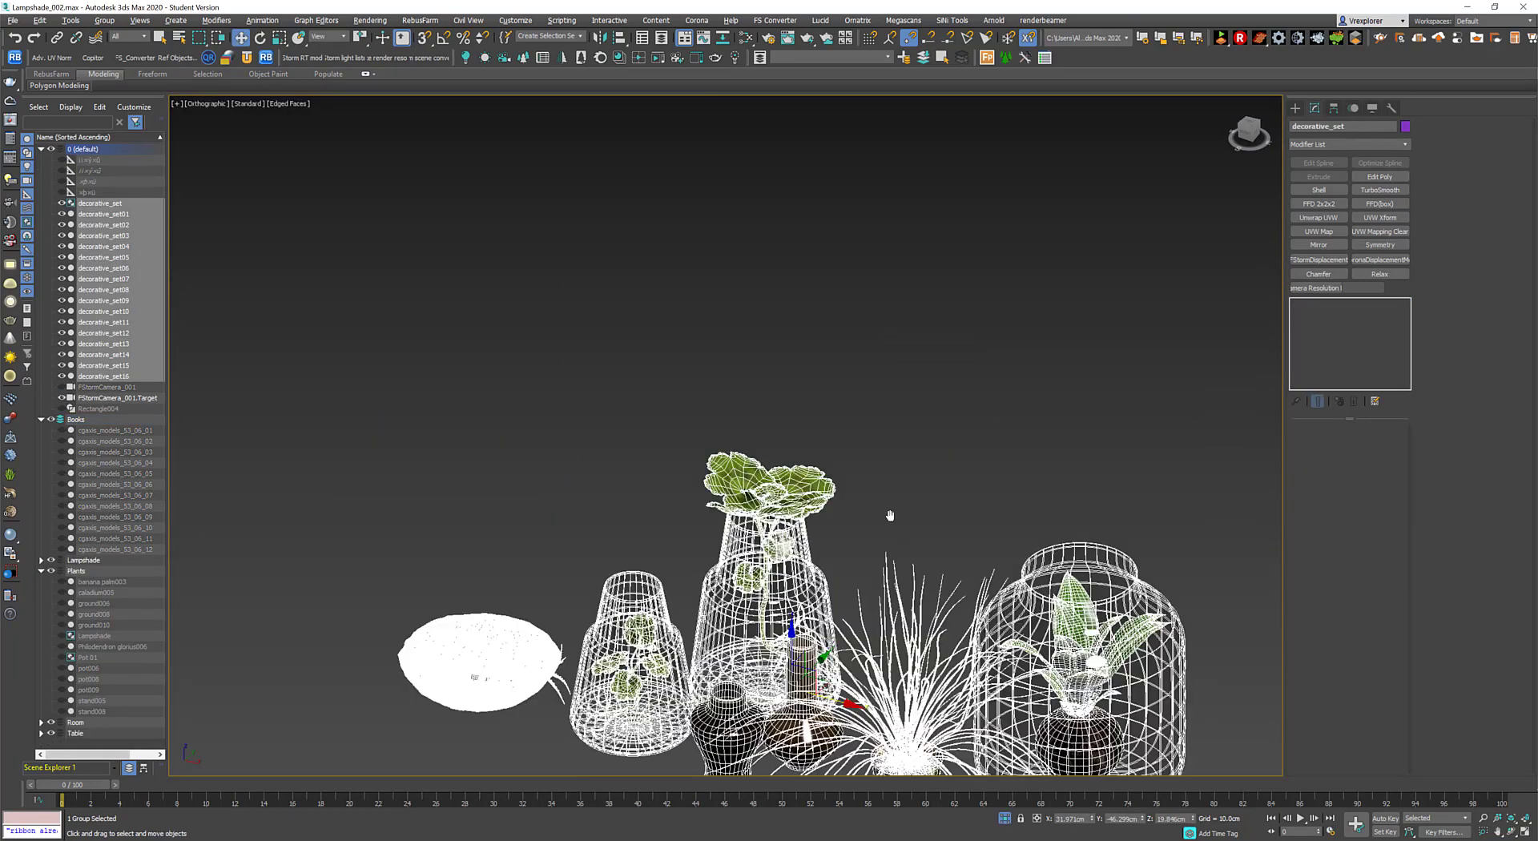
Create a new layer named Decorative Set for the merged objects.
{"action": "middle_click_drag", "start_coordinate": [890, 515], "coordinate": [1006, 547]}
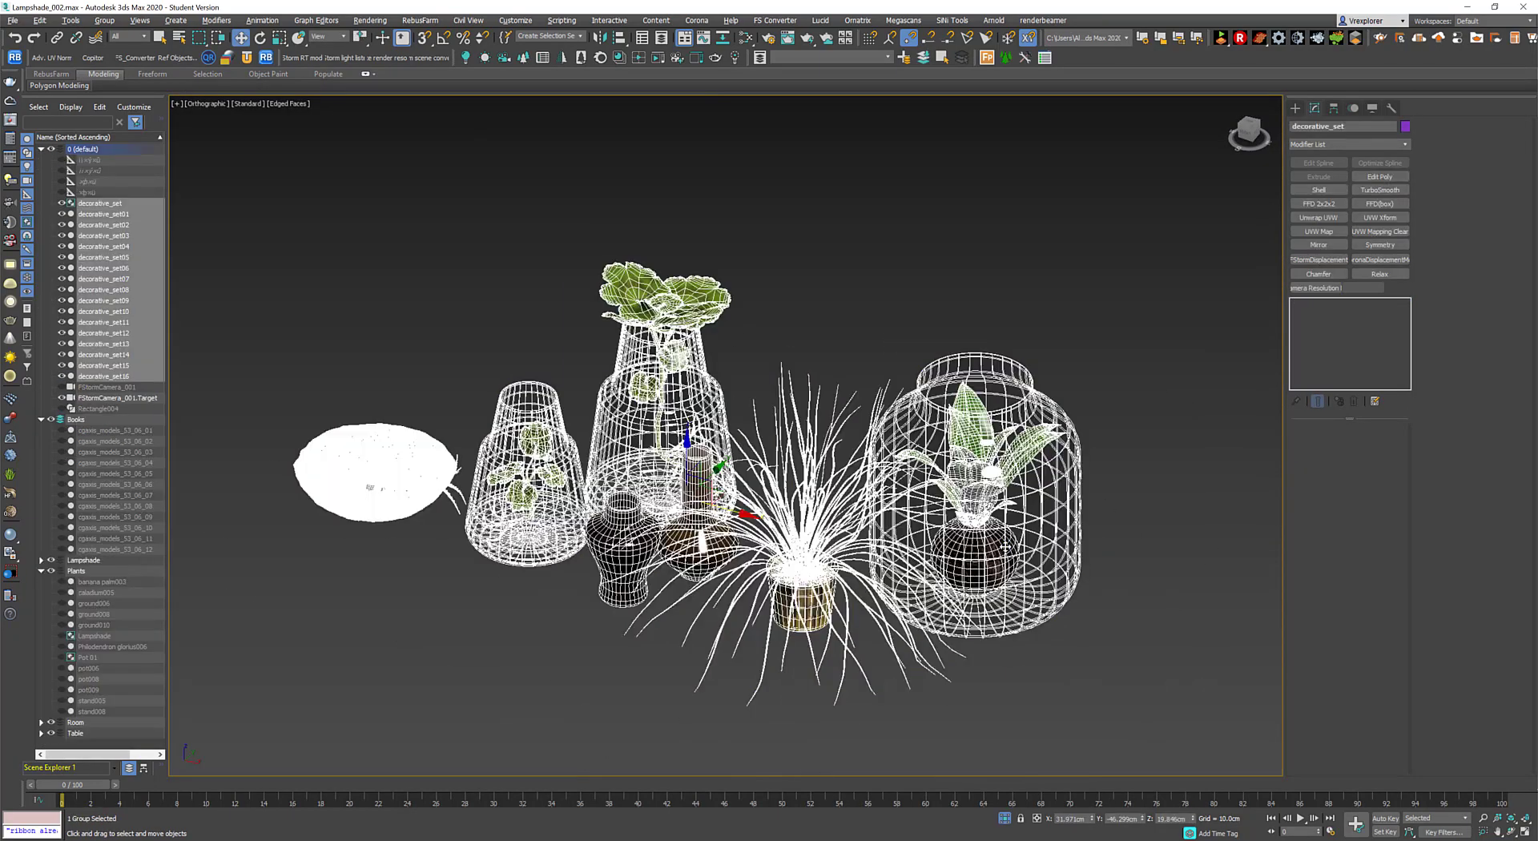
{"action": "left_click", "coordinate": [295, 309]}
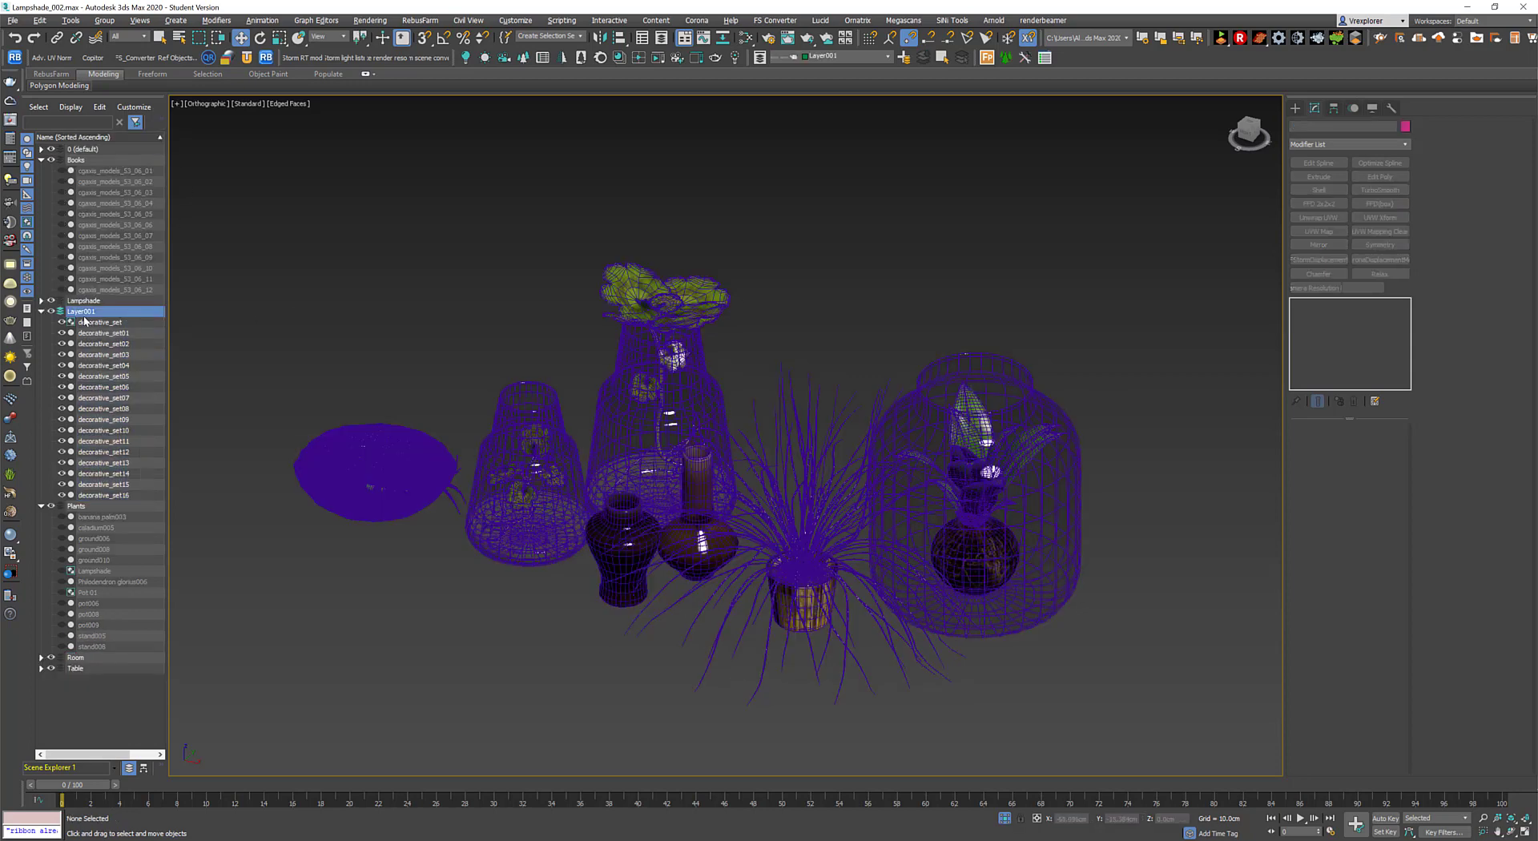
{"action": "type", "text": "ive Set"}
{"action": "key", "text": "Return"}
Select the whole decorative_set group, including its glass vases.
{"action": "left_click", "coordinate": [711, 376]}
{"action": "left_click", "coordinate": [713, 394]}
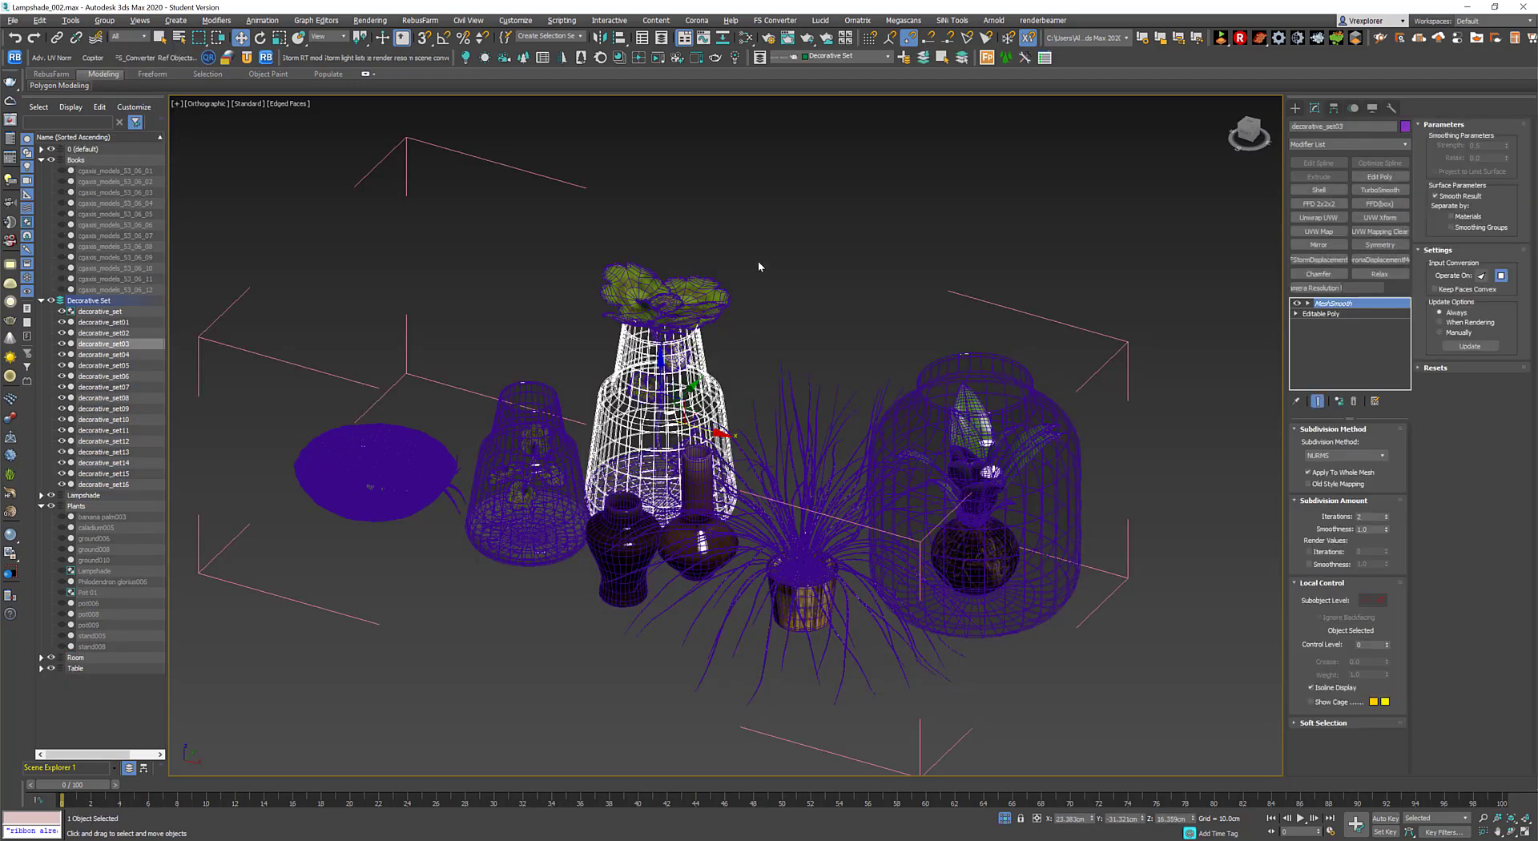
{"action": "mouse_move", "coordinate": [759, 265]}
{"action": "middle_mouse_down", "text": "alt"}
{"action": "mouse_move", "coordinate": [854, 308]}
{"action": "mouse_move", "coordinate": [705, 553]}
{"action": "middle_mouse_up", "text": "alt"}
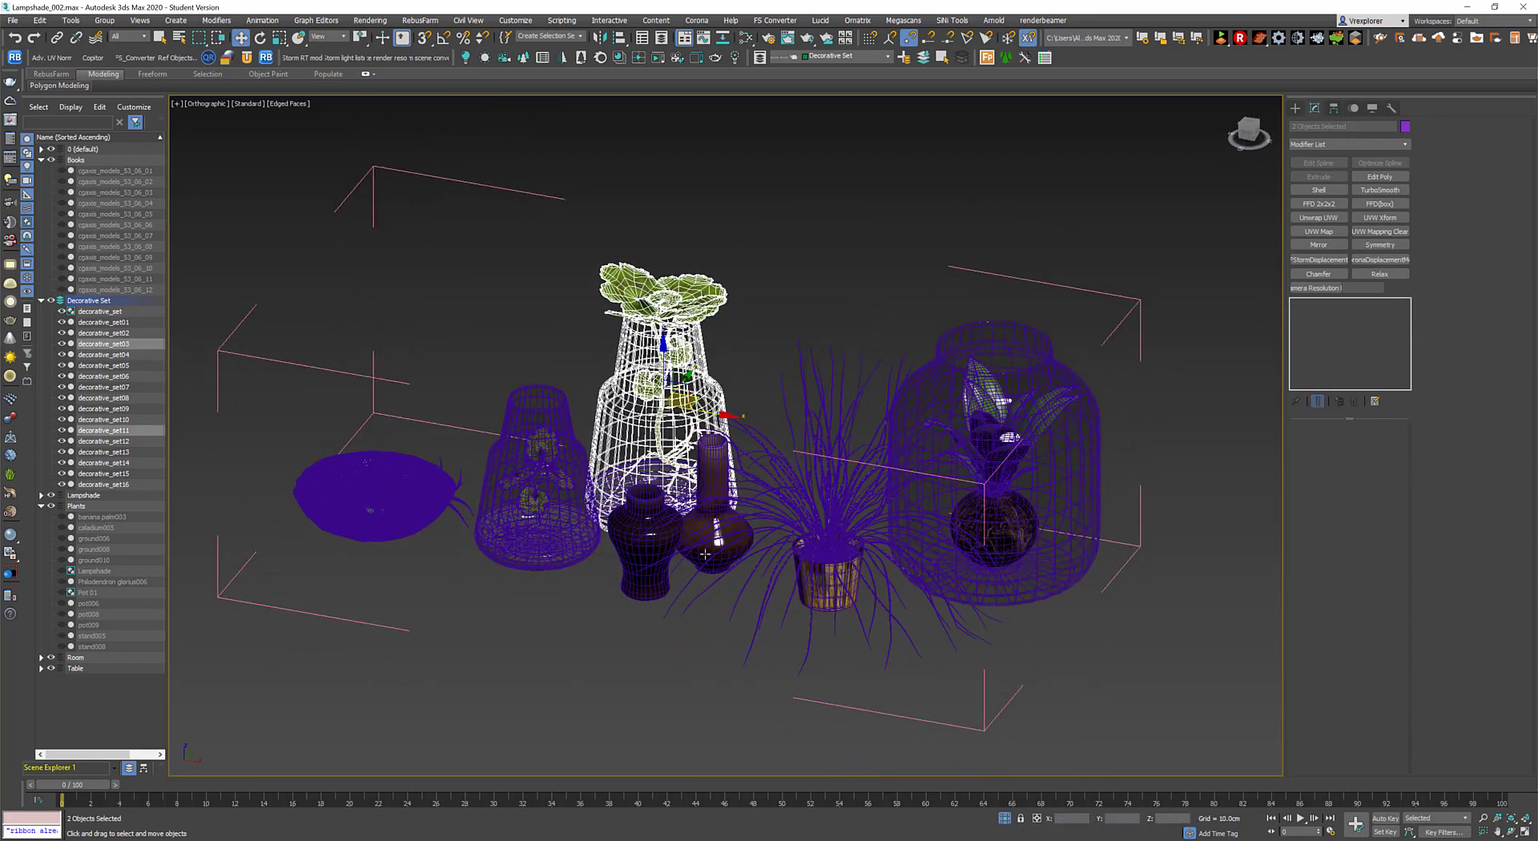
{"action": "left_click_drag", "start_coordinate": [503, 258], "coordinate": [503, 259]}
Scale the decorative set down to suit the bedside table.
{"action": "key", "text": "alt+q"}
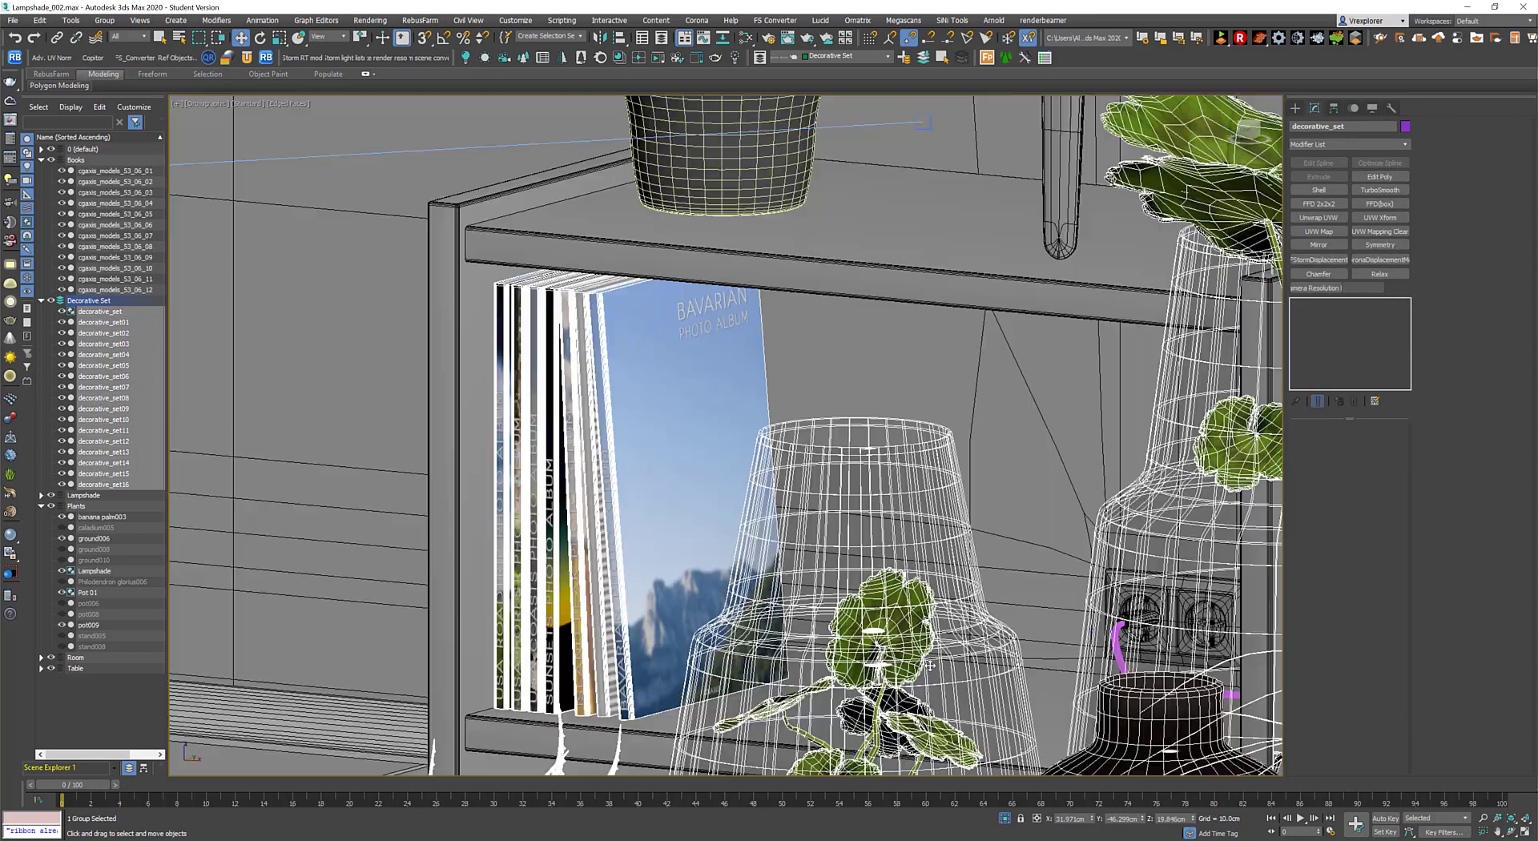
{"action": "key", "text": "r"}
{"action": "left_click_drag", "start_coordinate": [771, 514], "coordinate": [761, 625]}
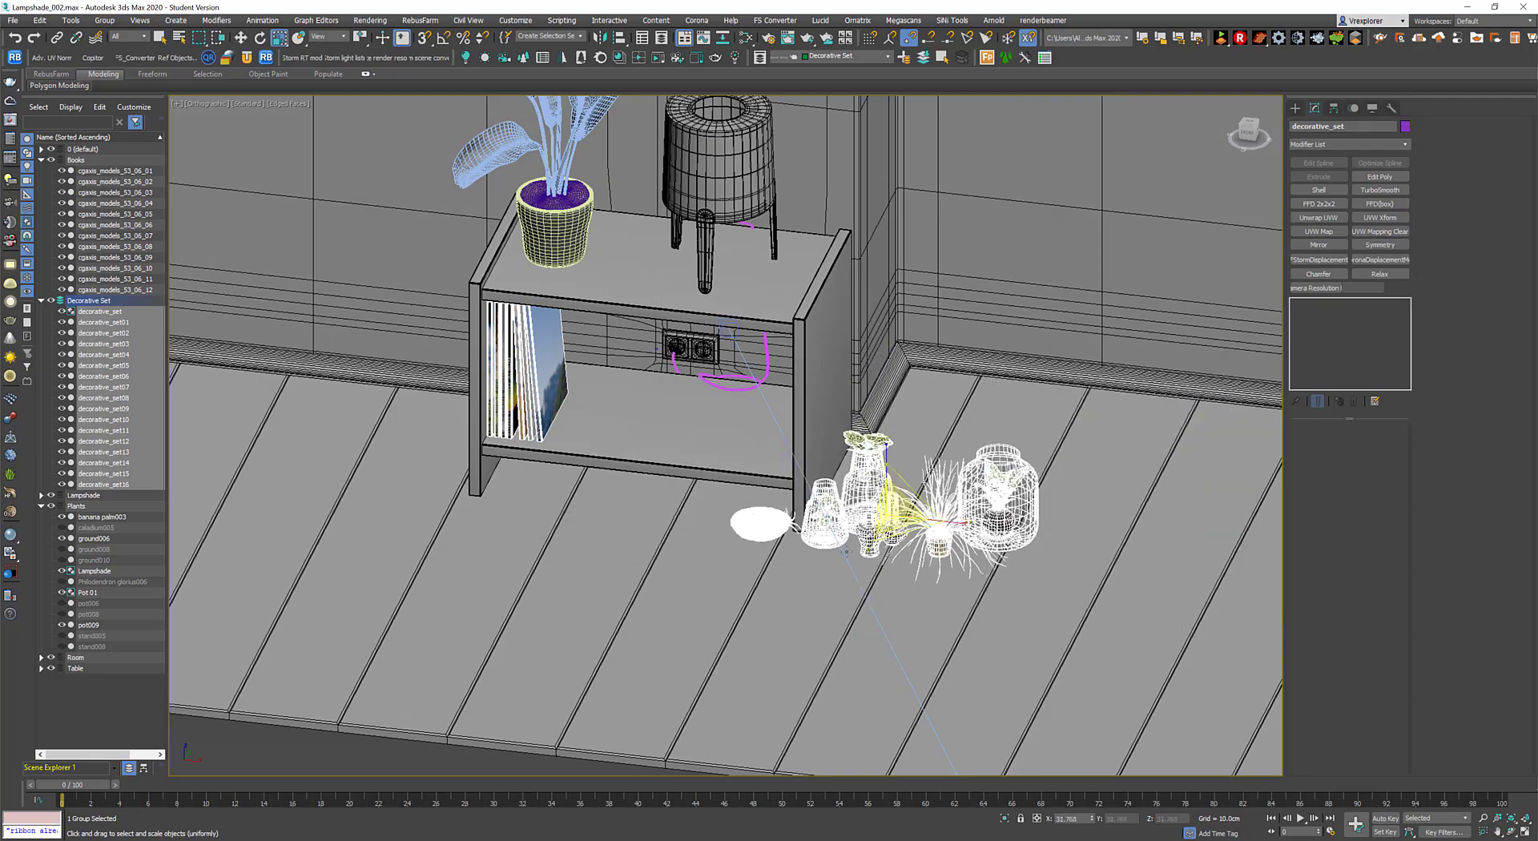
{"action": "scroll", "coordinate": [681, 400], "scroll_direction": "up", "scroll_amount": 3}
{"action": "middle_click_drag", "start_coordinate": [721, 401], "coordinate": [738, 473], "text": "alt"}
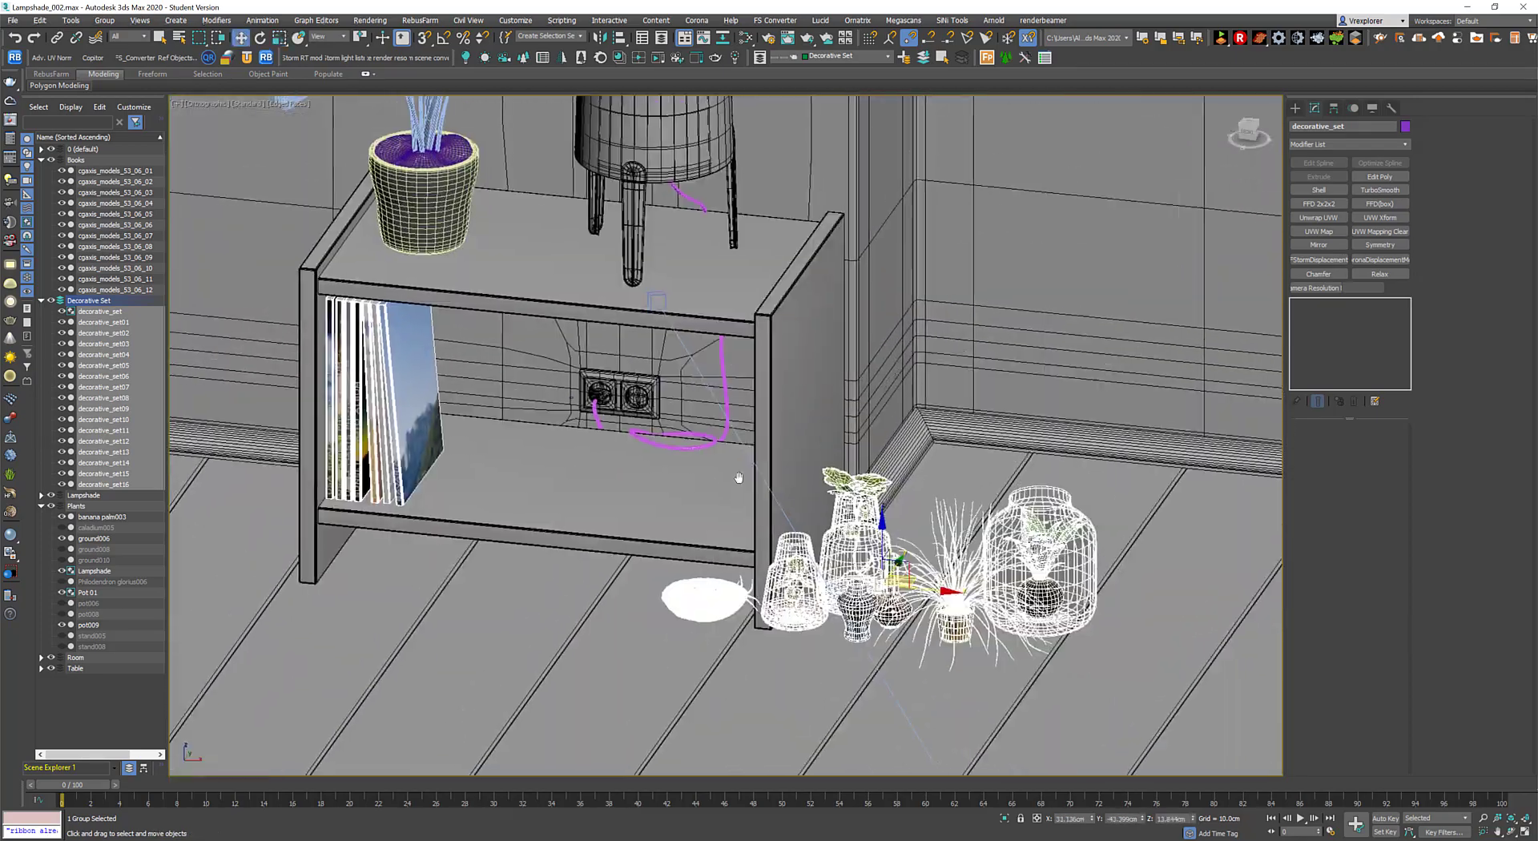
{"action": "key", "text": "w"}
{"action": "scroll", "coordinate": [805, 537], "scroll_direction": "up", "scroll_amount": 2}
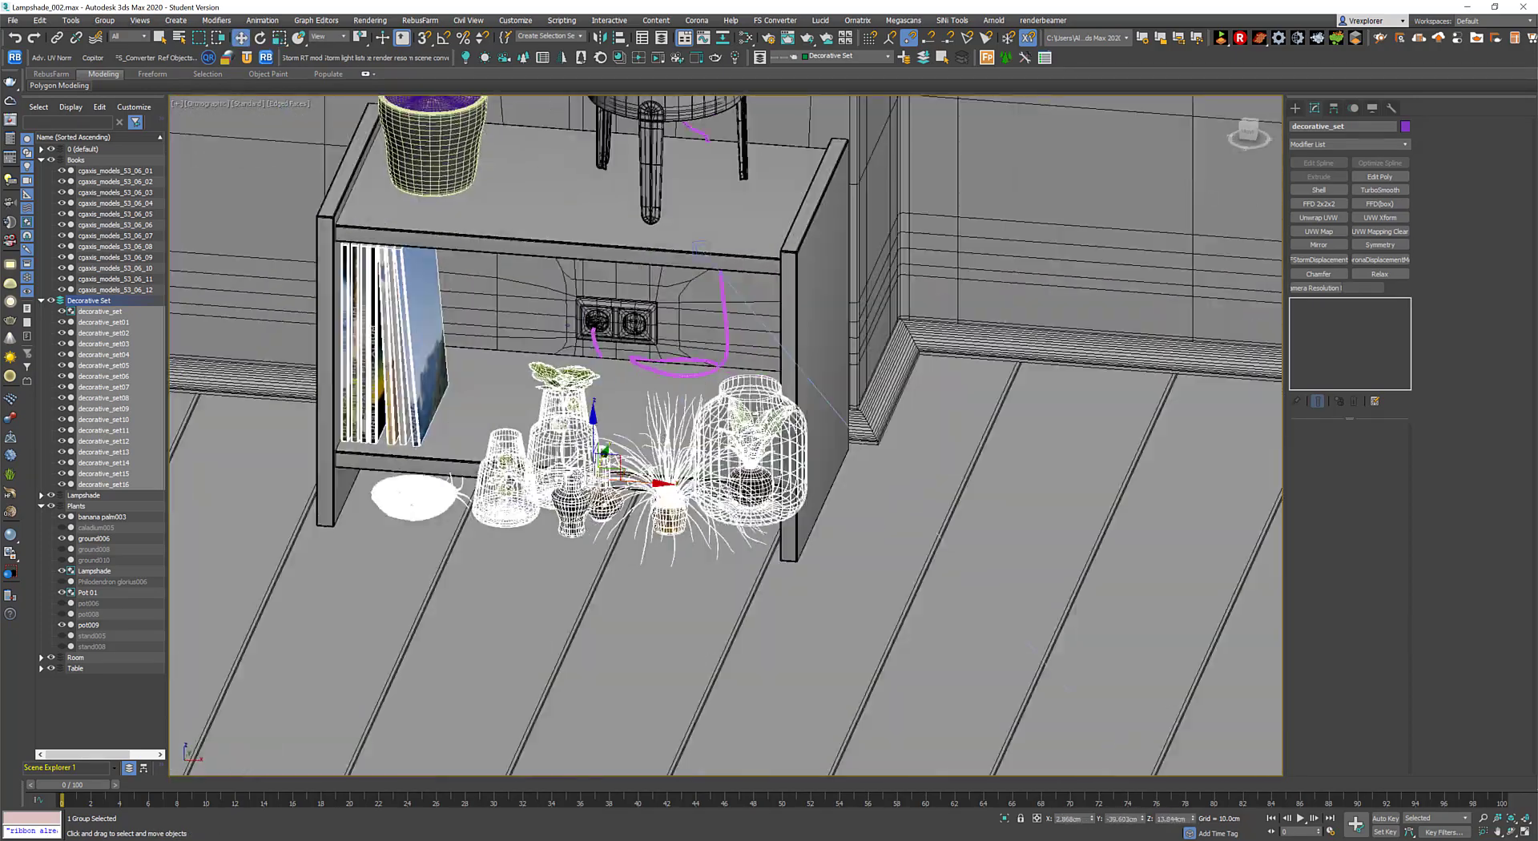
{"action": "scroll", "coordinate": [805, 537], "scroll_direction": "up", "scroll_amount": 2}
{"action": "scroll", "coordinate": [805, 537], "scroll_direction": "up", "scroll_amount": 2}
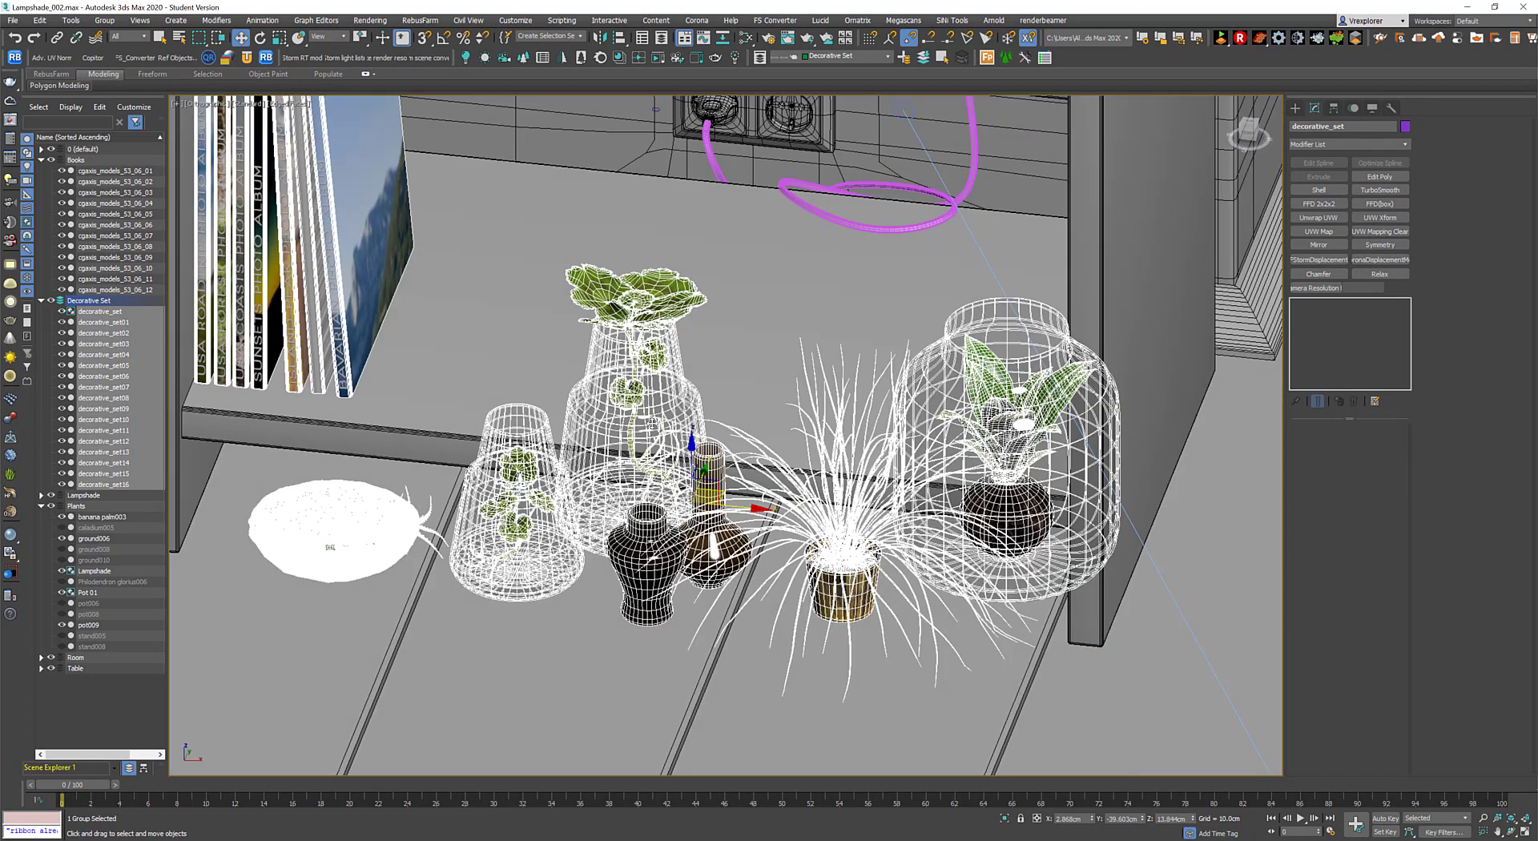
In Top view, spread apart the round dish, the two glass vases and the large jar.
{"action": "key", "text": "t"}
{"action": "key", "text": "z"}
{"action": "key", "text": "ctrl+d"}
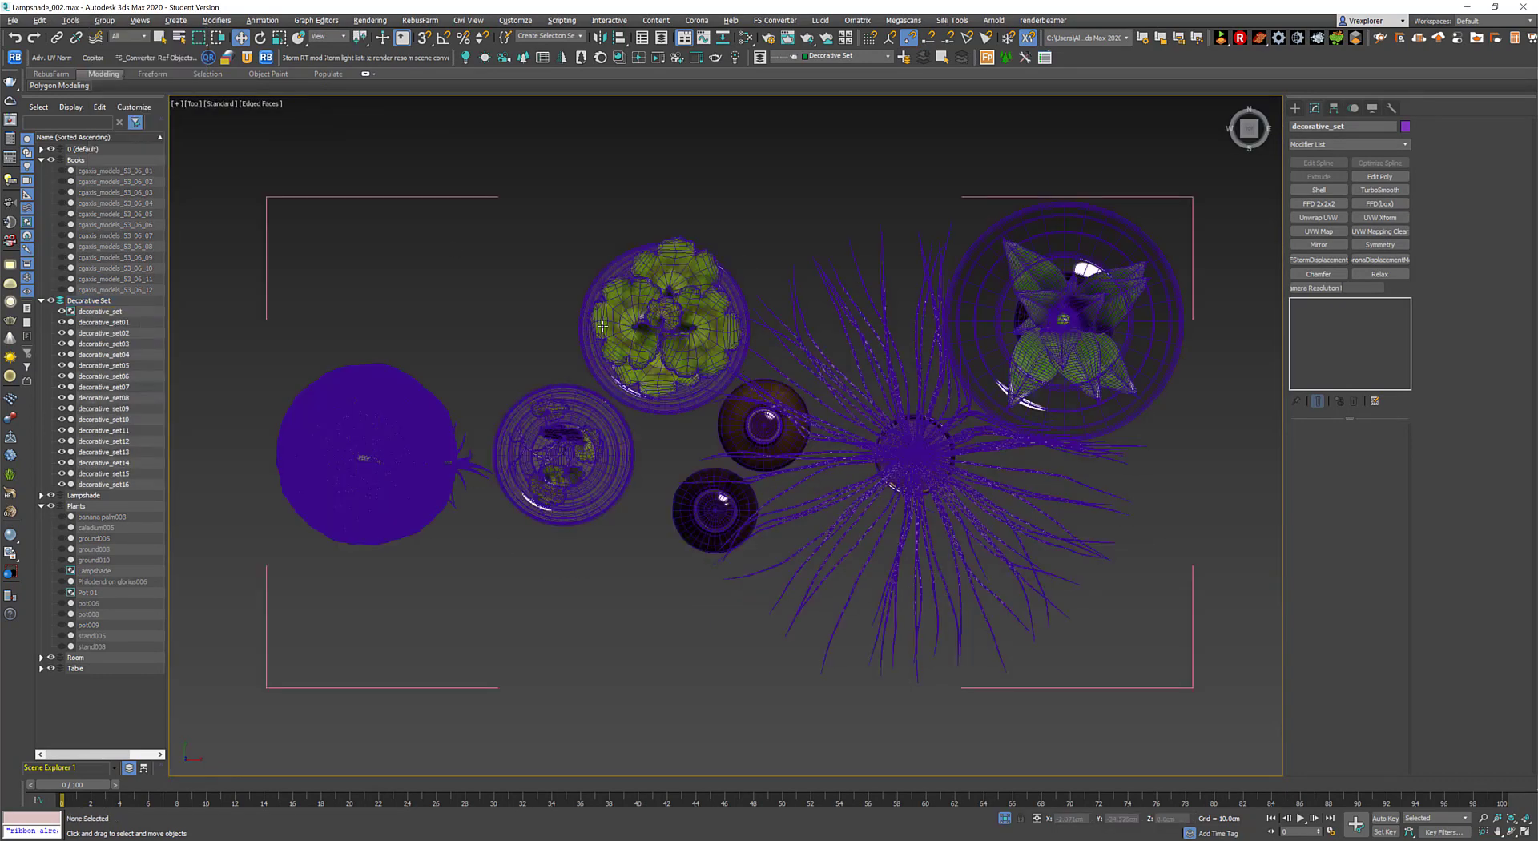
{"action": "left_click_drag", "start_coordinate": [333, 529], "coordinate": [233, 529]}
{"action": "left_click_drag", "start_coordinate": [481, 229], "coordinate": [757, 533]}
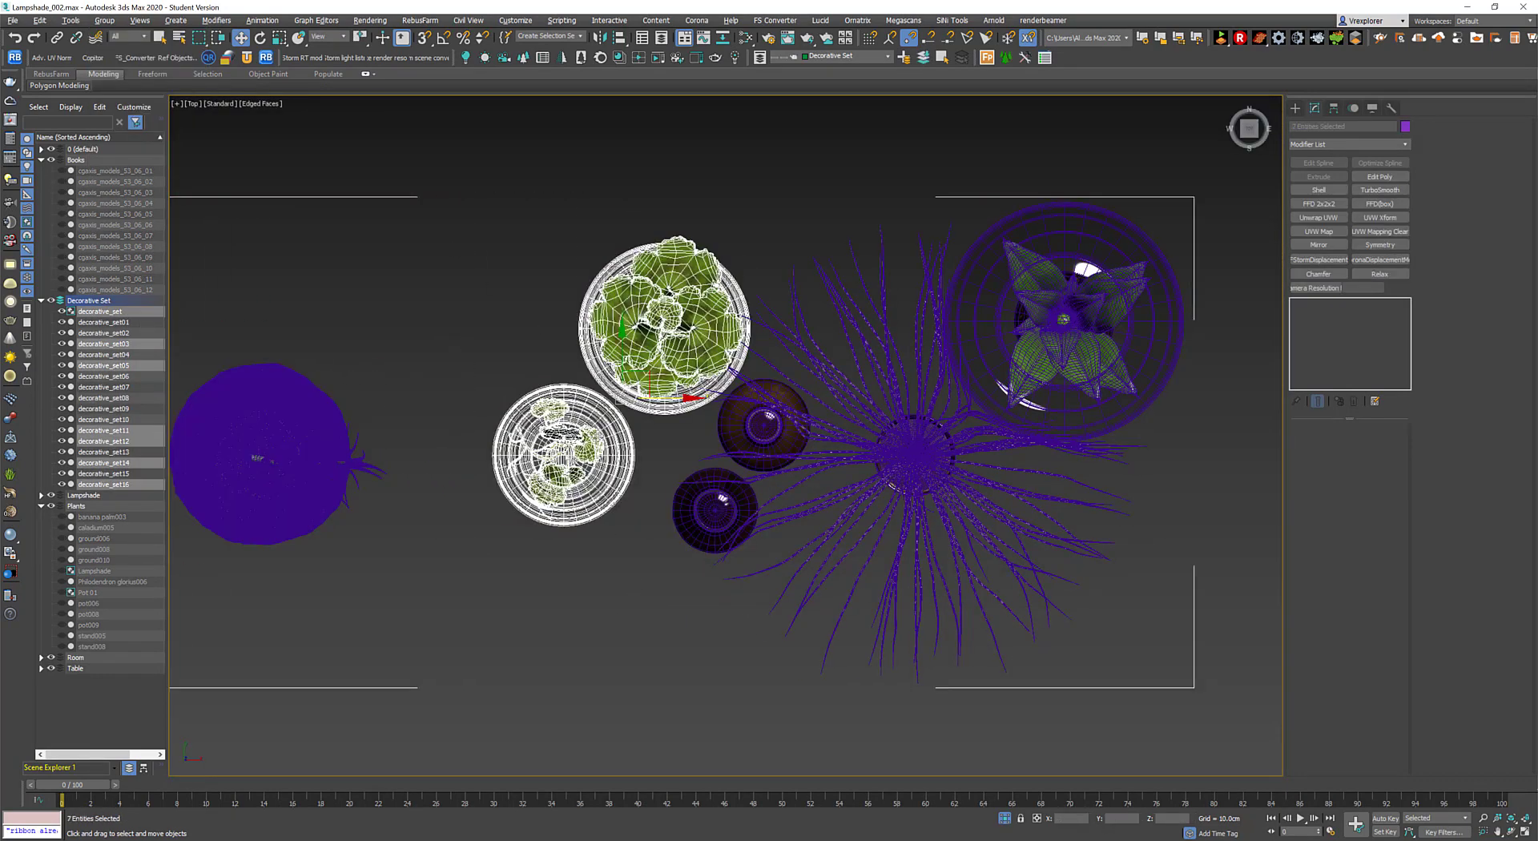
{"action": "mouse_move", "coordinate": [599, 435]}
{"action": "middle_mouse_down"}
{"action": "mouse_move", "coordinate": [505, 435]}
{"action": "mouse_move", "coordinate": [599, 436]}
{"action": "middle_mouse_up"}
{"action": "left_click_drag", "start_coordinate": [600, 435], "coordinate": [531, 442]}
{"action": "scroll", "coordinate": [819, 340], "scroll_direction": "down", "scroll_amount": 2}
{"action": "mouse_move", "coordinate": [1125, 225]}
{"action": "left_mouse_down"}
{"action": "mouse_move", "coordinate": [959, 349]}
{"action": "mouse_move", "coordinate": [1147, 360]}
{"action": "left_mouse_up"}
{"action": "left_click", "coordinate": [986, 367]}
{"action": "middle_click_drag", "start_coordinate": [985, 367], "coordinate": [939, 439], "text": "alt"}
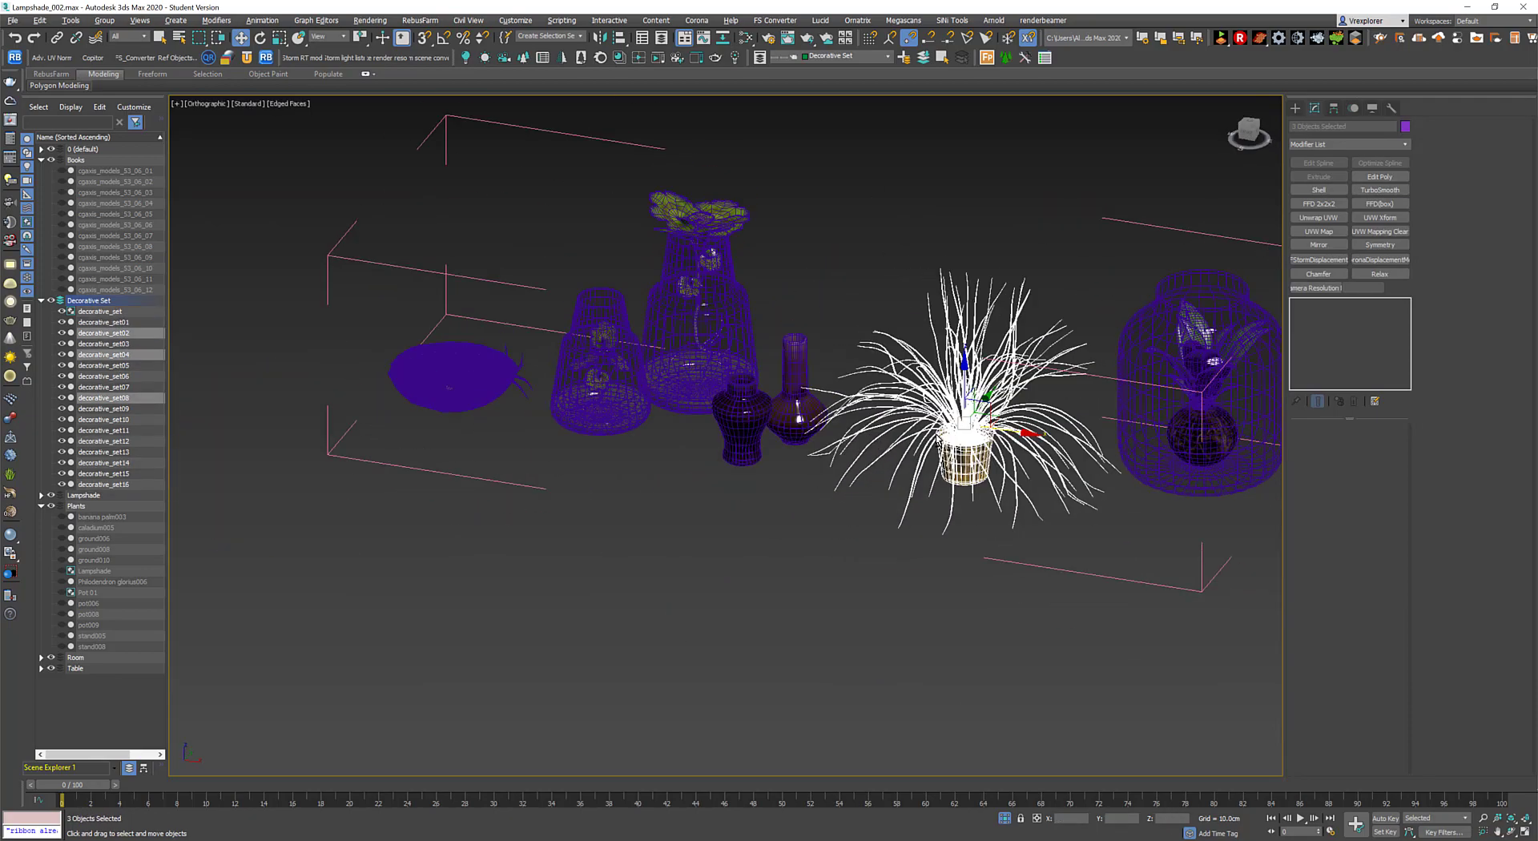
Unhide the room, restore the perspective layout, ungroup the set and select the vases.
{"action": "key", "text": "alt+q"}
{"action": "scroll", "coordinate": [1056, 734], "scroll_direction": "down", "scroll_amount": 3}
{"action": "key", "text": "alt+w"}
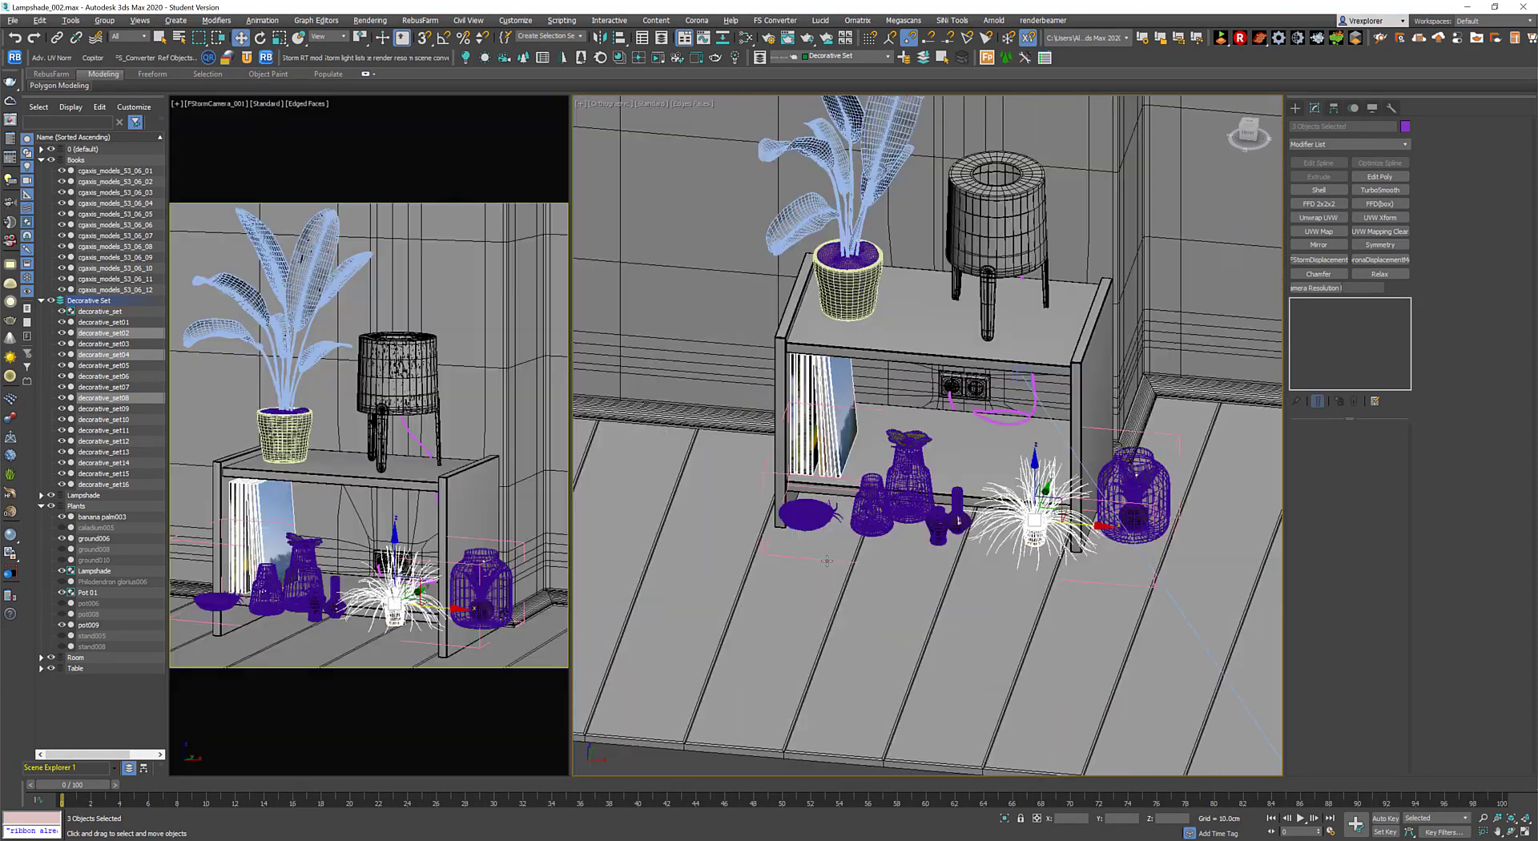
{"action": "key", "text": "alt+w"}
{"action": "scroll", "coordinate": [998, 565], "scroll_direction": "up", "scroll_amount": 2}
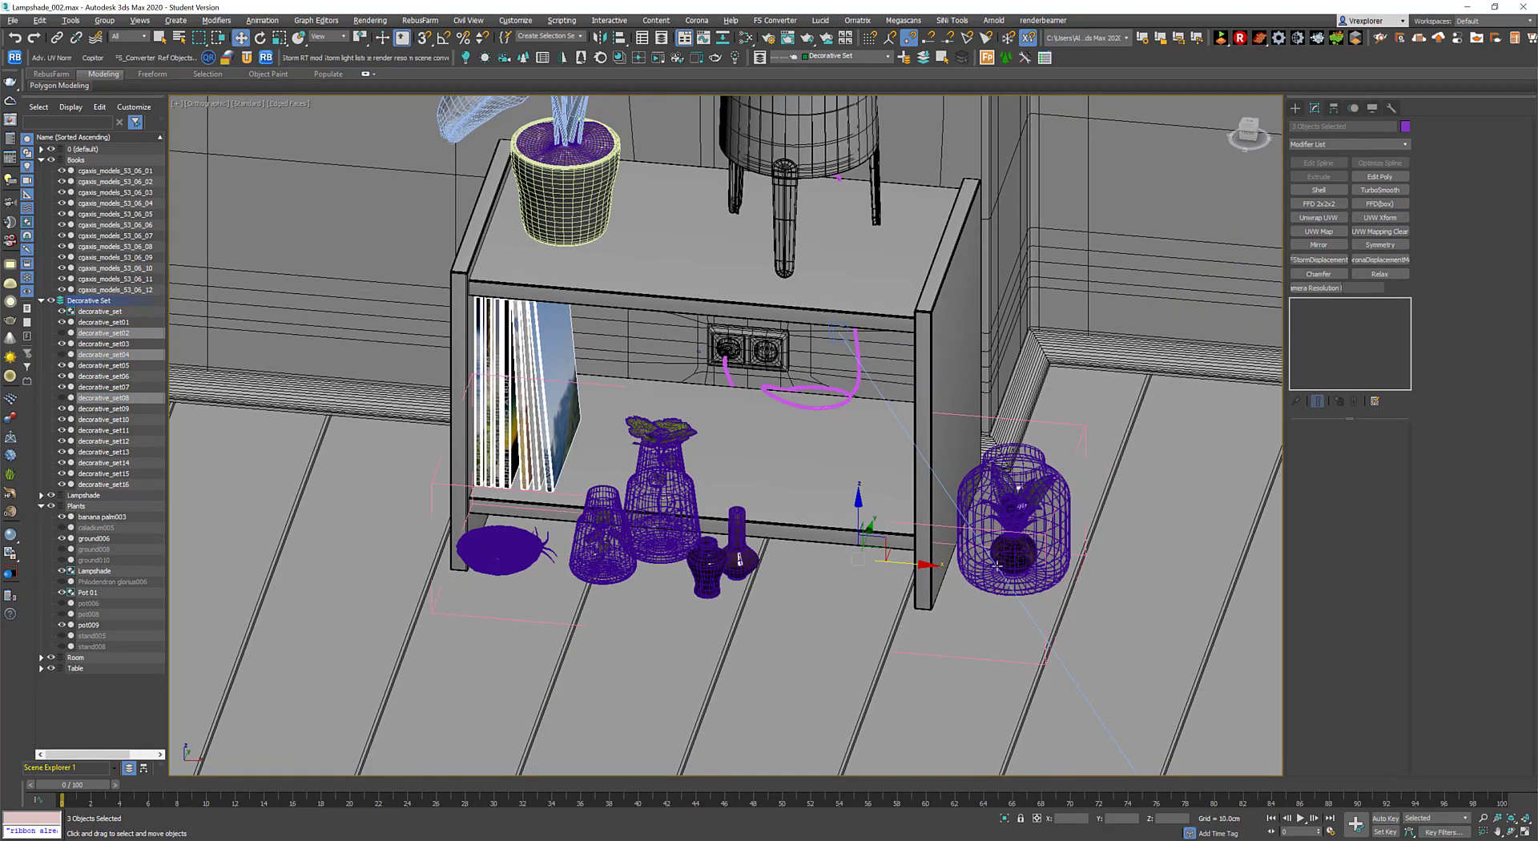
{"action": "key", "text": "Delete"}
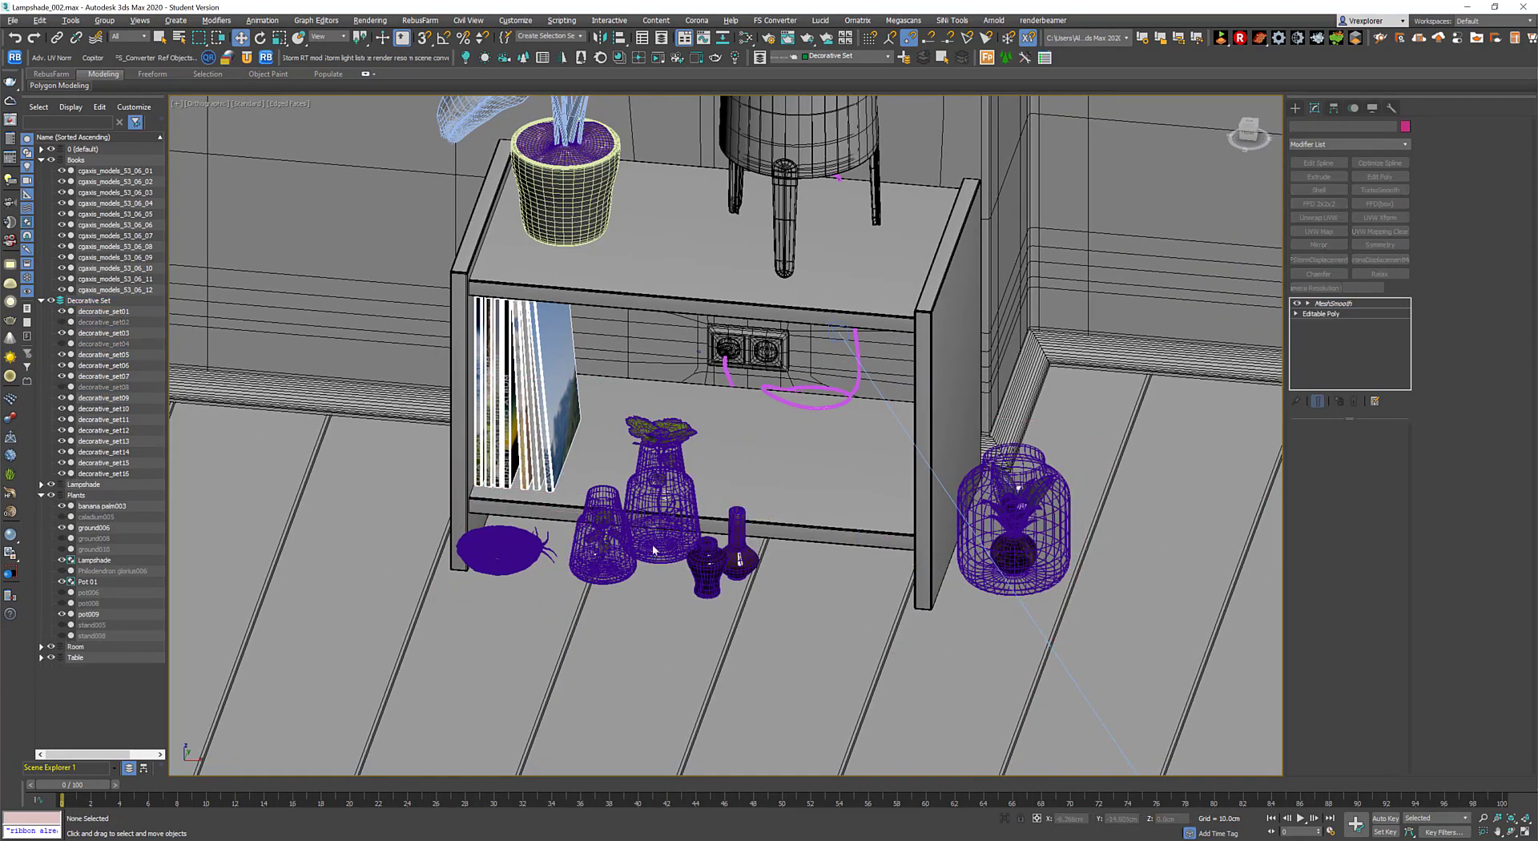
{"action": "left_click", "coordinate": [653, 550]}
{"action": "key", "text": "F3"}
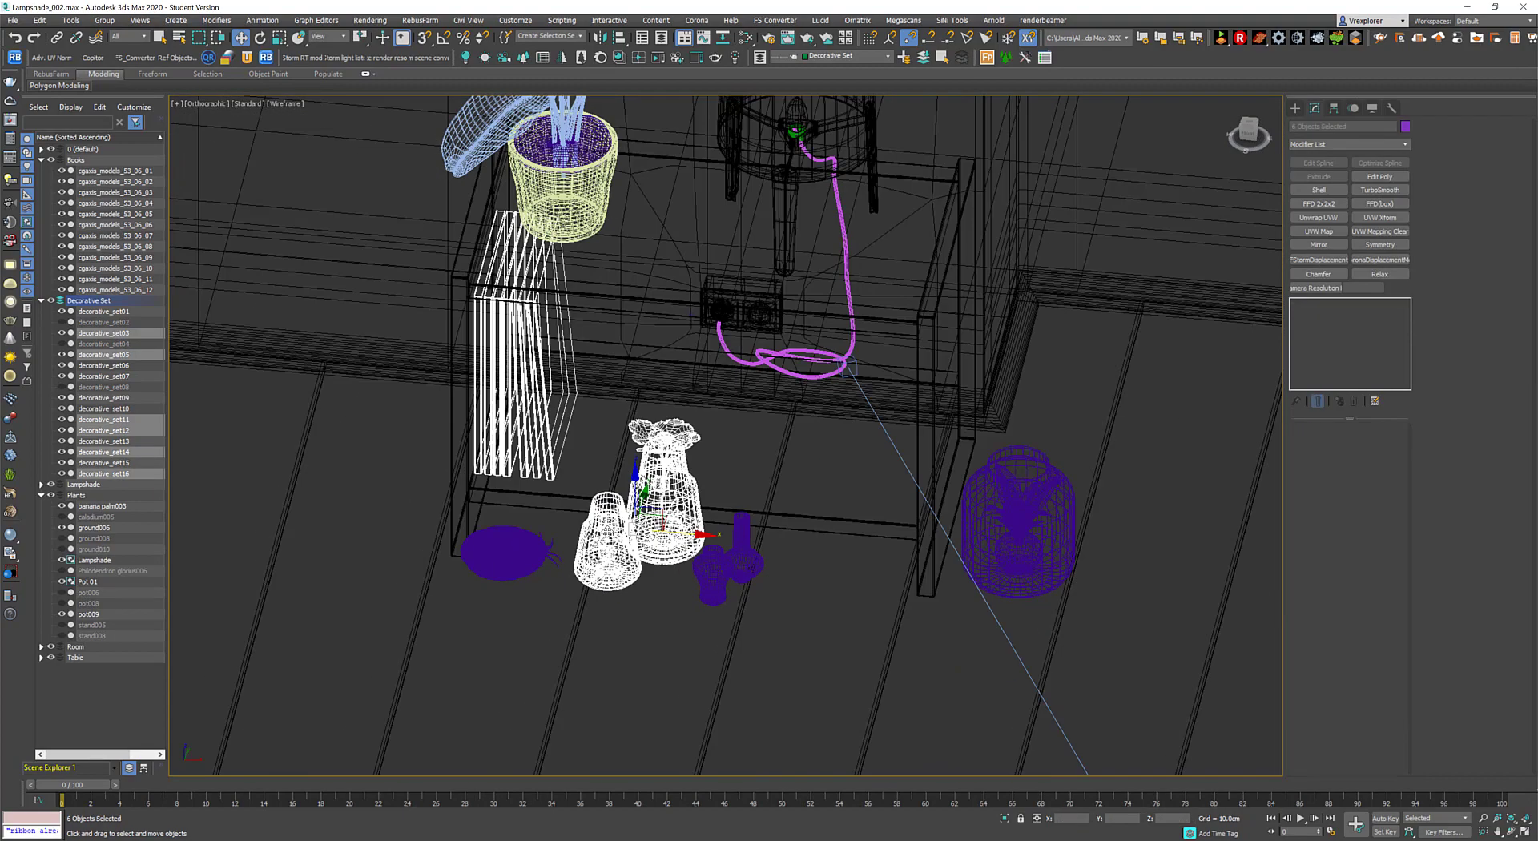
Group the two plant-filled glass vases as Group001.
{"action": "key", "text": "F3"}
{"action": "scroll", "coordinate": [649, 534], "scroll_direction": "up", "scroll_amount": 4}
{"action": "left_click_drag", "start_coordinate": [621, 513], "coordinate": [874, 401]}
{"action": "left_click", "coordinate": [104, 20]}
{"action": "left_click", "coordinate": [120, 33]}
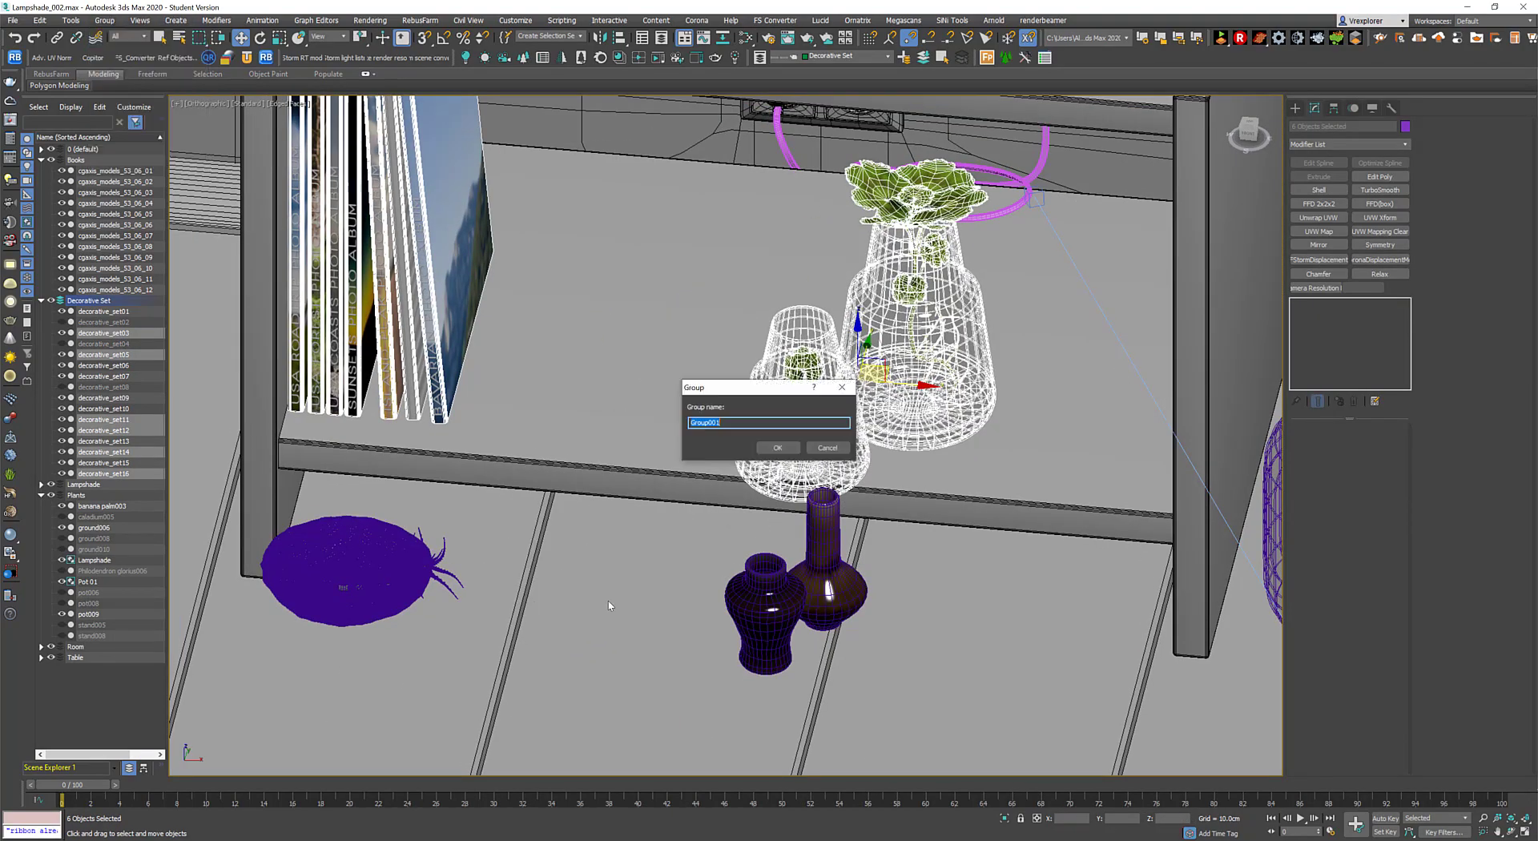
{"action": "key", "text": "Return"}
Align Group001 to the lower shelf's height and slide it along the shelf.
{"action": "key", "text": "alt+a"}
{"action": "left_click", "coordinate": [811, 502]}
{"action": "left_click", "coordinate": [772, 525]}
{"action": "key", "text": "alt+w"}
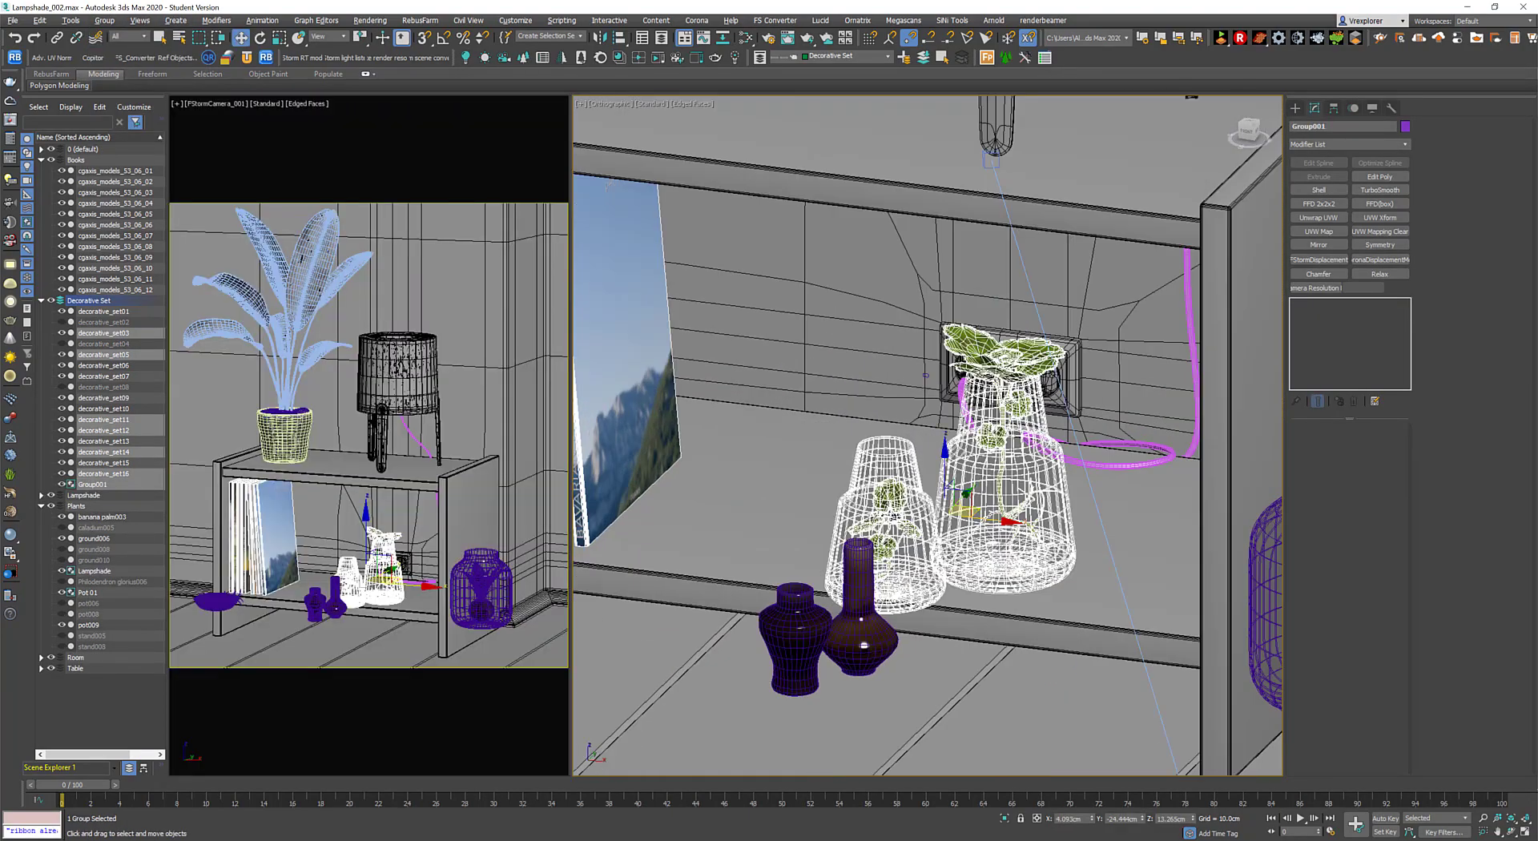
{"action": "right_click", "coordinate": [947, 503]}
{"action": "left_click", "coordinate": [966, 513]}
{"action": "left_click_drag", "start_coordinate": [974, 508], "coordinate": [1146, 517]}
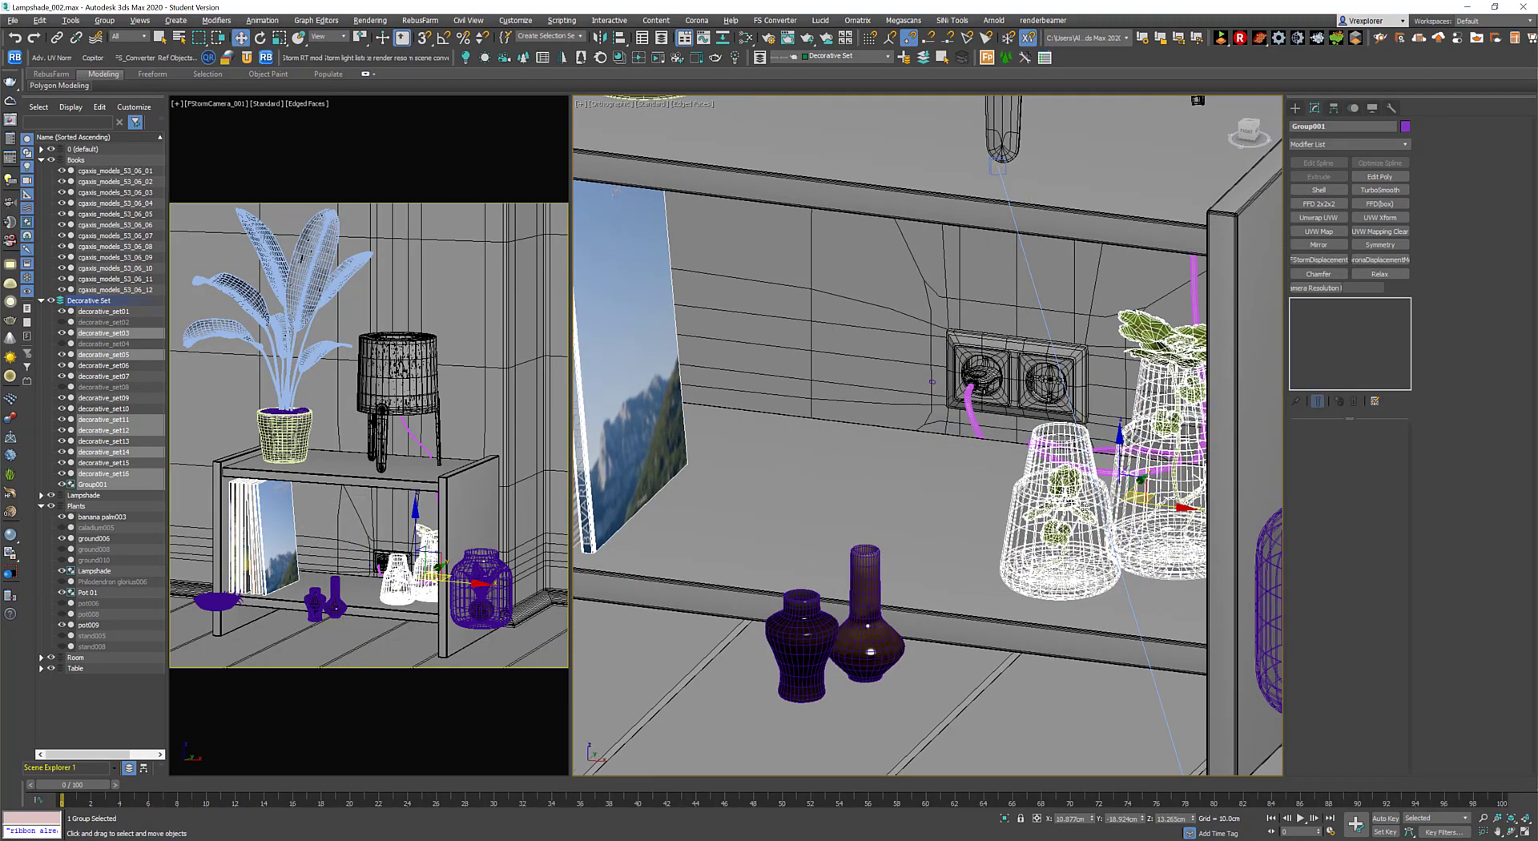
{"action": "middle_click_drag", "start_coordinate": [1146, 517], "coordinate": [964, 492], "text": "alt"}
{"action": "key", "text": "alt+a"}
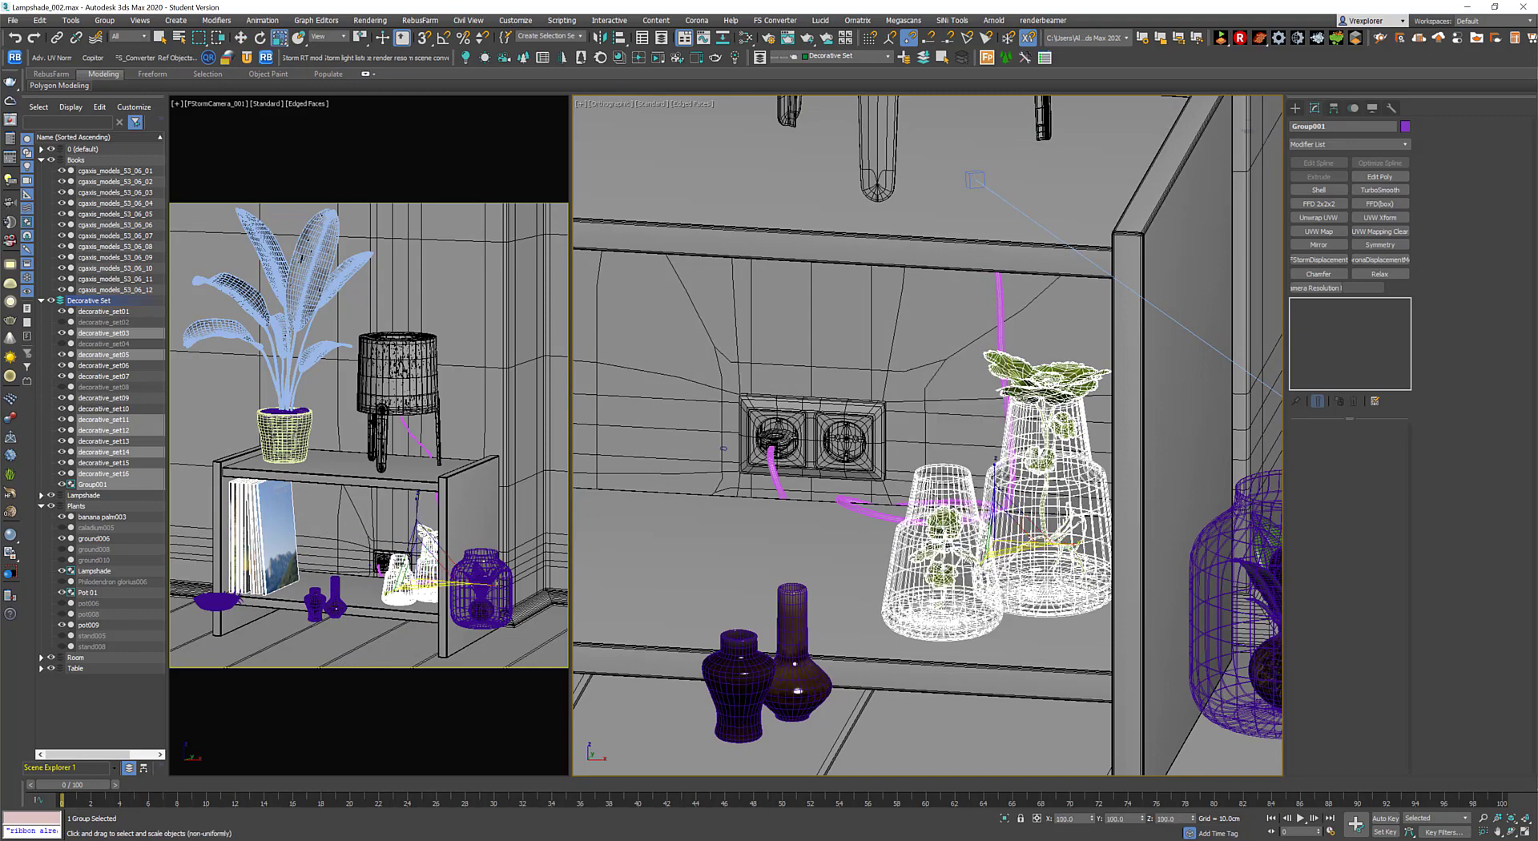
{"action": "left_click", "coordinate": [787, 522]}
{"action": "left_click", "coordinate": [773, 524]}
Look closer at the shelf, clear the selection and select the white dish.
{"action": "mouse_move", "coordinate": [789, 527]}
{"action": "middle_mouse_down", "text": "alt"}
{"action": "mouse_move", "coordinate": [1041, 545]}
{"action": "mouse_move", "coordinate": [842, 561]}
{"action": "middle_mouse_up", "text": "alt"}
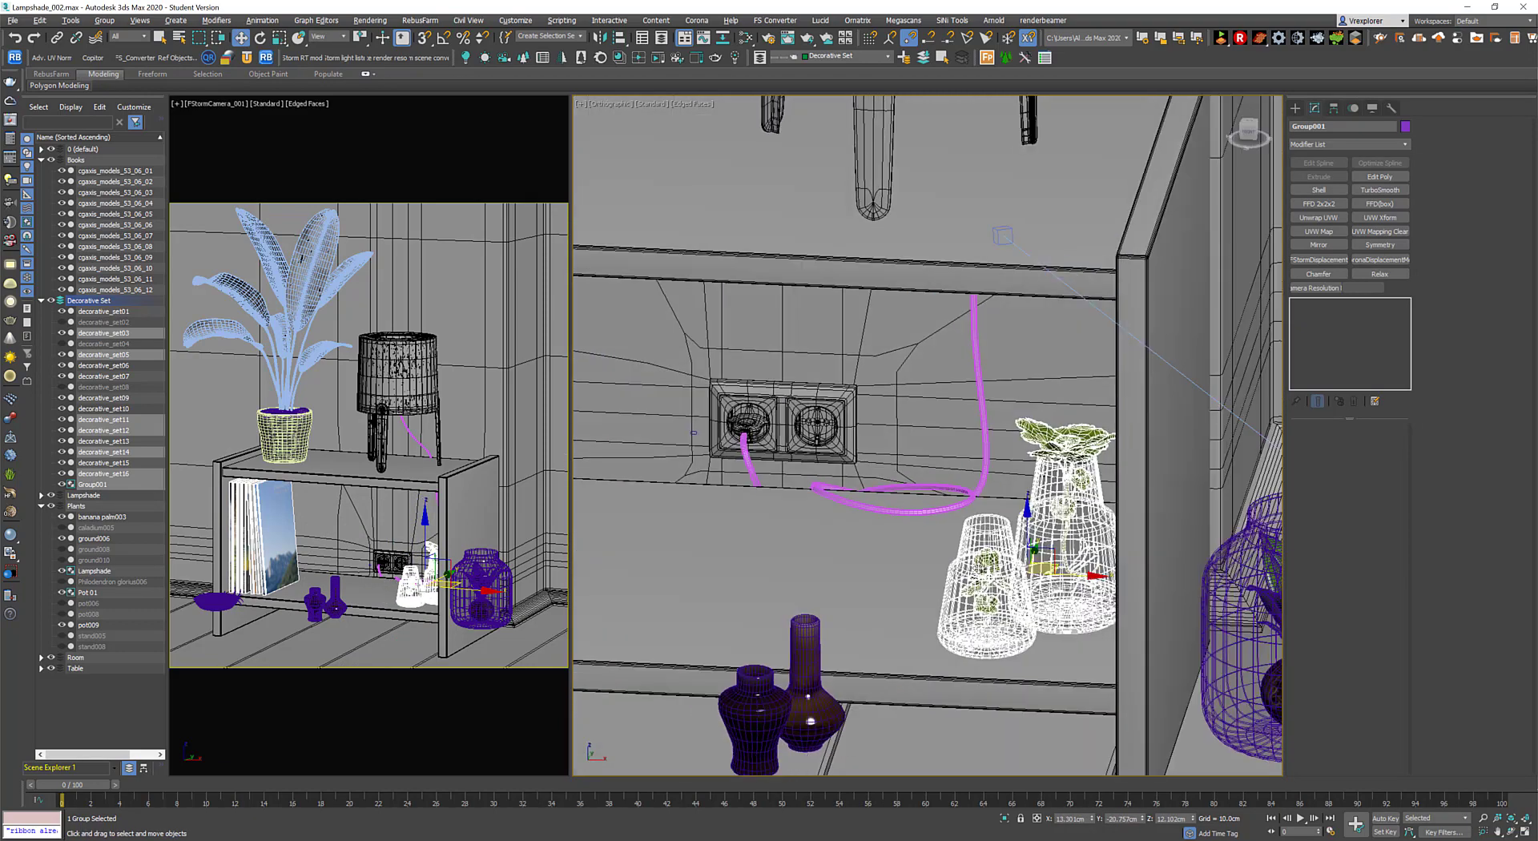
{"action": "left_click", "coordinate": [633, 686]}
{"action": "scroll", "coordinate": [798, 523], "scroll_direction": "down", "scroll_amount": 3}
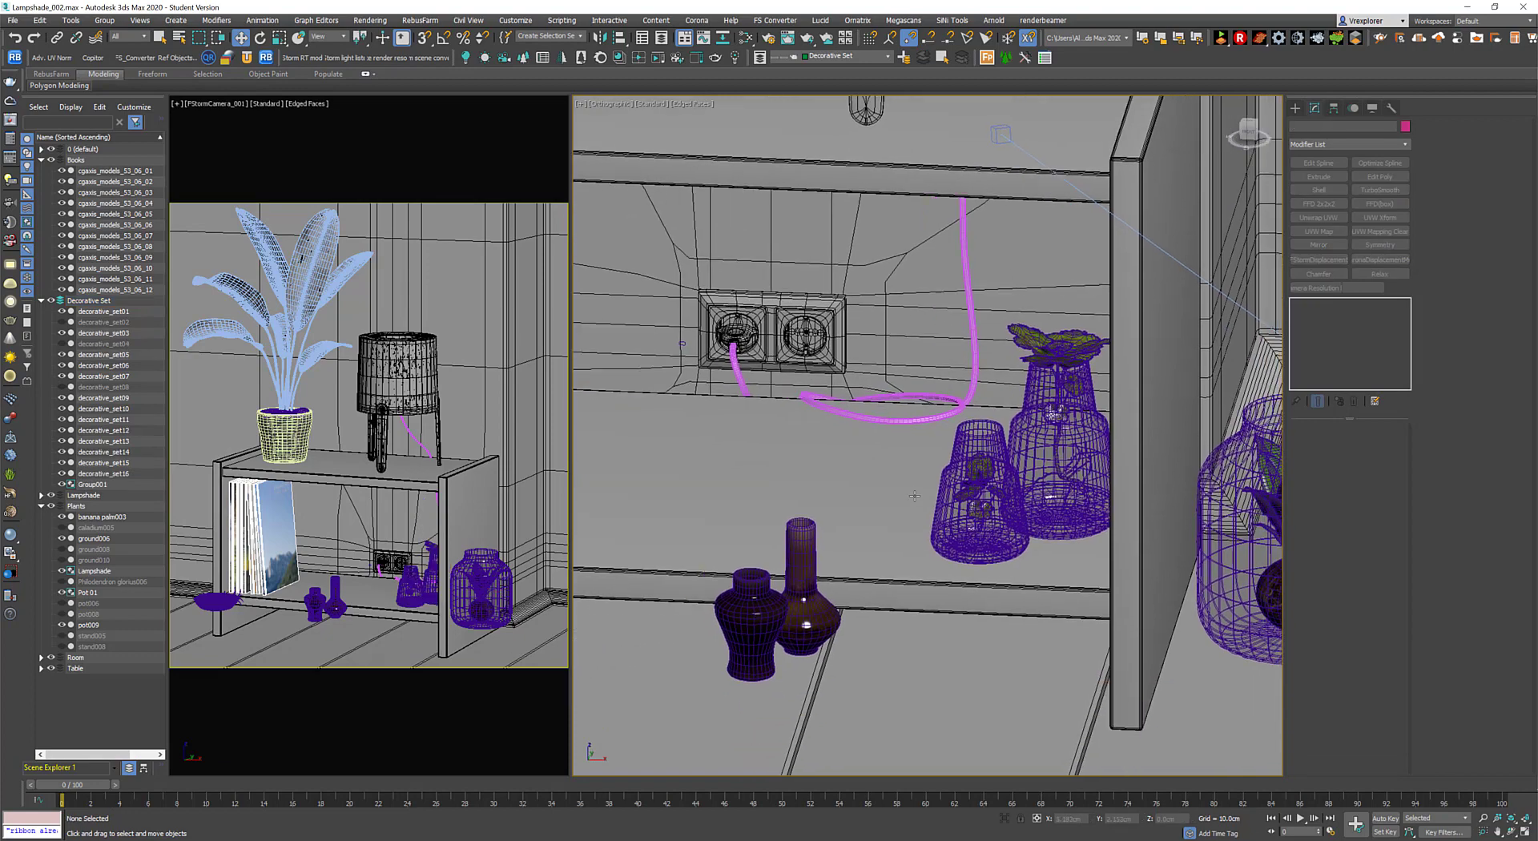
{"action": "scroll", "coordinate": [799, 523], "scroll_direction": "down", "scroll_amount": 2}
{"action": "scroll", "coordinate": [799, 523], "scroll_direction": "down", "scroll_amount": 1}
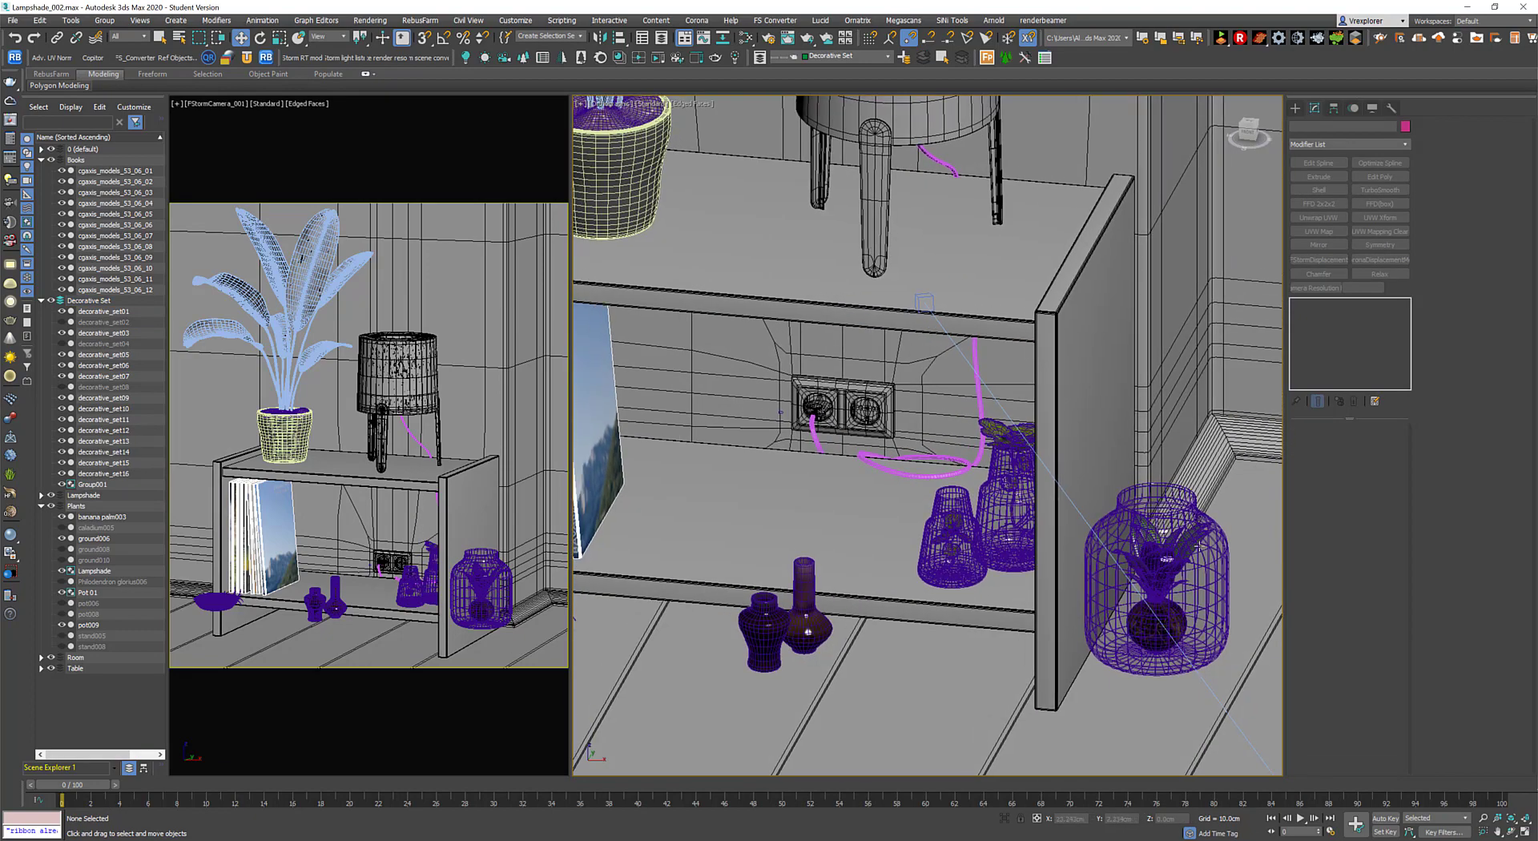
{"action": "scroll", "coordinate": [1015, 672], "scroll_direction": "down", "scroll_amount": 2}
{"action": "scroll", "coordinate": [1015, 672], "scroll_direction": "down", "scroll_amount": 1}
{"action": "left_click", "coordinate": [634, 626]}
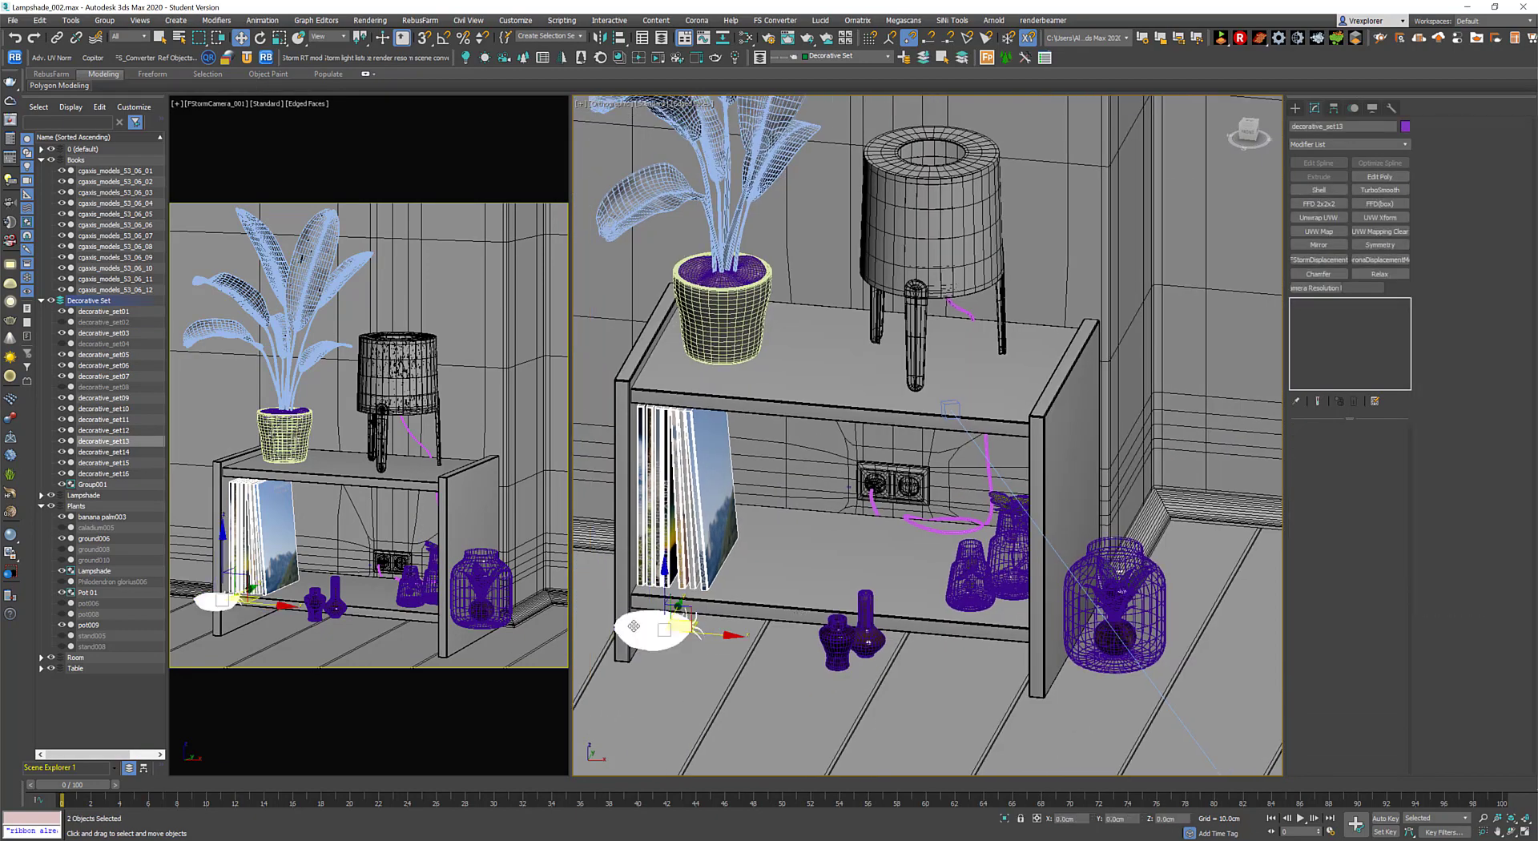
Group the dish pieces, move the bowl to the lower shelf and align it there.
{"action": "key", "text": "ctrl+g"}
{"action": "left_click_drag", "start_coordinate": [634, 626], "coordinate": [782, 558]}
{"action": "key", "text": "alt+a"}
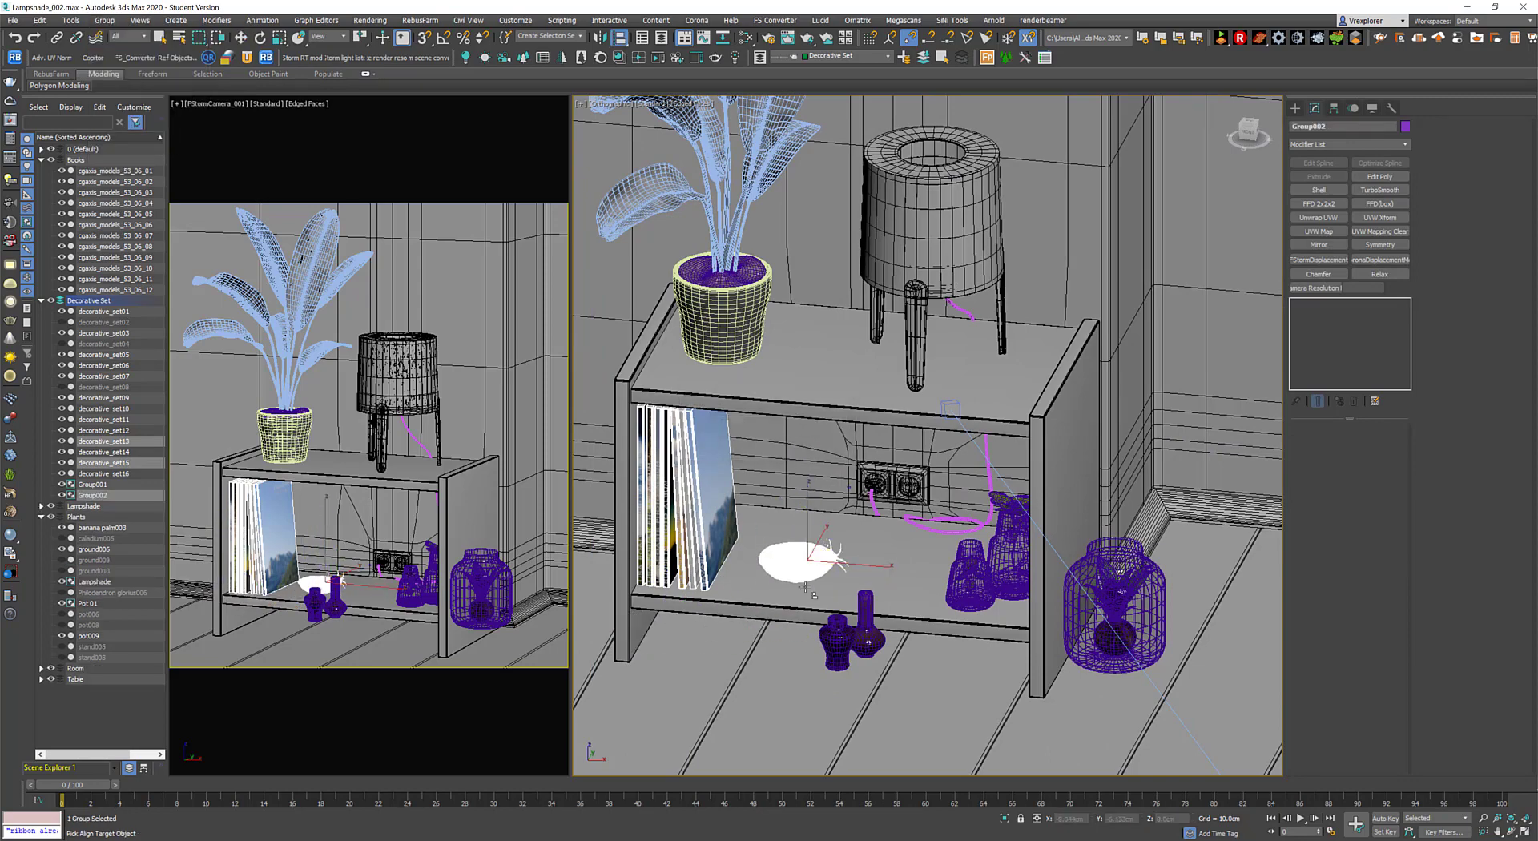
{"action": "left_click", "coordinate": [806, 589]}
{"action": "left_click", "coordinate": [721, 528]}
Show edged faces on the shaded objects and switch back to the Move tool.
{"action": "scroll", "coordinate": [809, 591], "scroll_direction": "up", "scroll_amount": 3}
{"action": "key", "text": "e"}
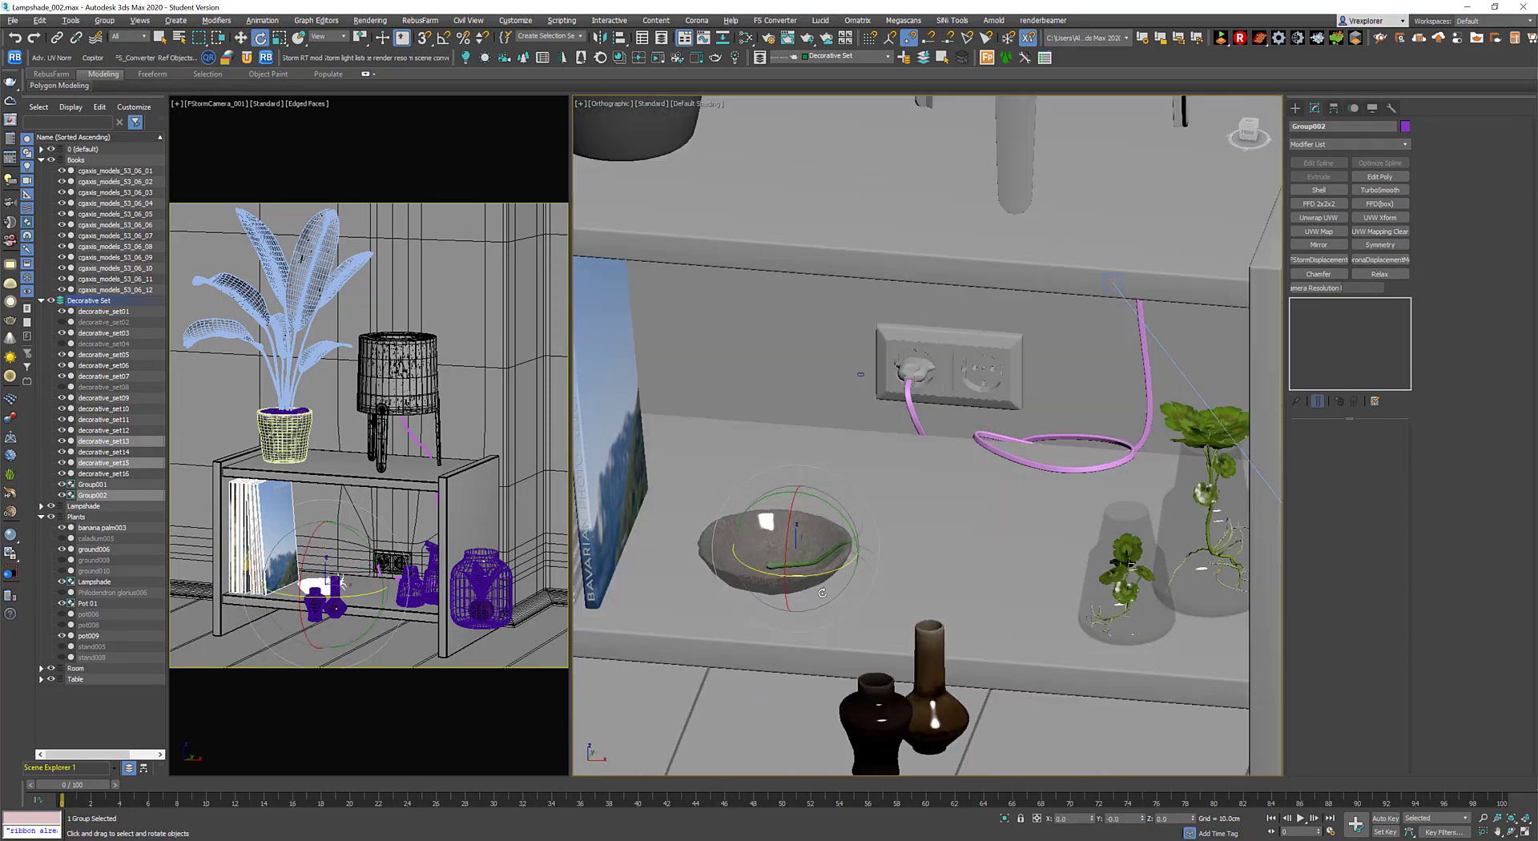
{"action": "key", "text": "F4"}
{"action": "scroll", "coordinate": [954, 513], "scroll_direction": "up", "scroll_amount": 5}
{"action": "scroll", "coordinate": [953, 514], "scroll_direction": "up", "scroll_amount": 4}
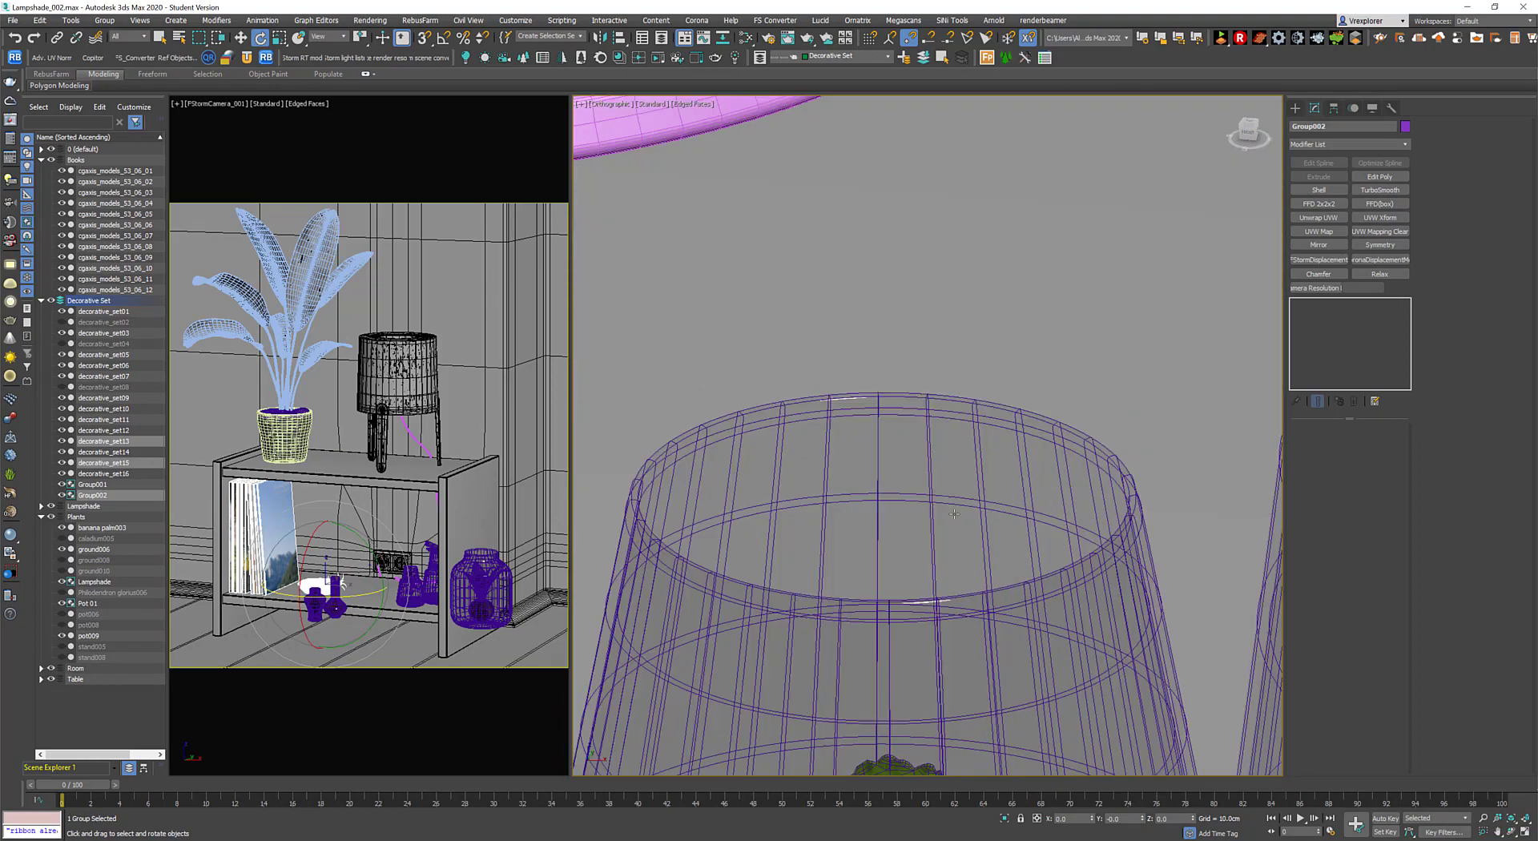
{"action": "scroll", "coordinate": [953, 514], "scroll_direction": "down", "scroll_amount": 5}
{"action": "scroll", "coordinate": [1001, 505], "scroll_direction": "down", "scroll_amount": 2}
{"action": "scroll", "coordinate": [1047, 492], "scroll_direction": "up", "scroll_amount": 1}
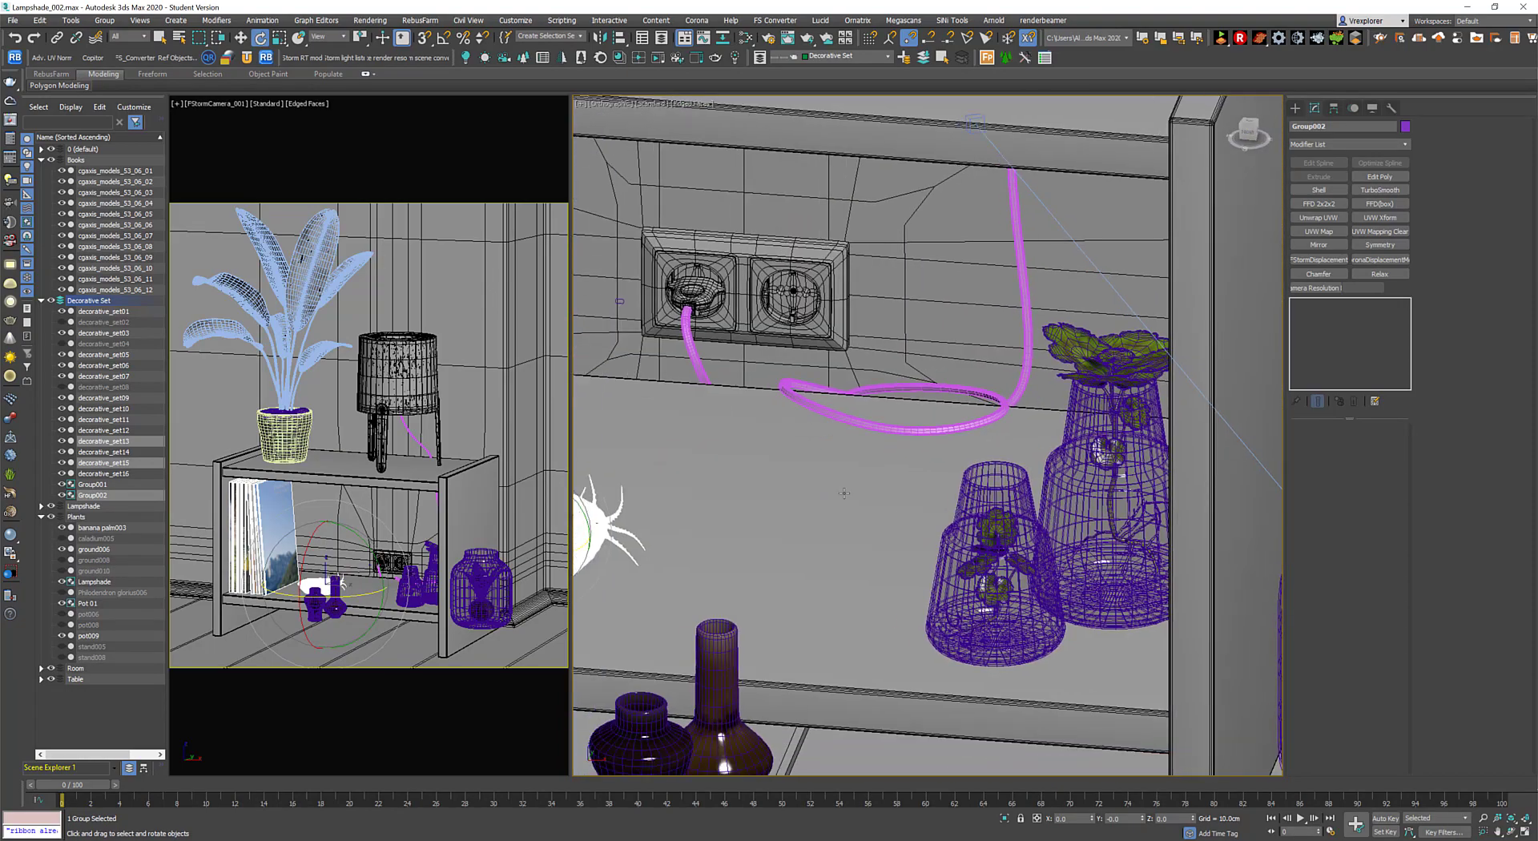
{"action": "scroll", "coordinate": [844, 493], "scroll_direction": "down", "scroll_amount": 4}
{"action": "right_click", "coordinate": [795, 520]}
{"action": "left_click", "coordinate": [802, 529]}
{"action": "scroll", "coordinate": [854, 503], "scroll_direction": "up", "scroll_amount": 1}
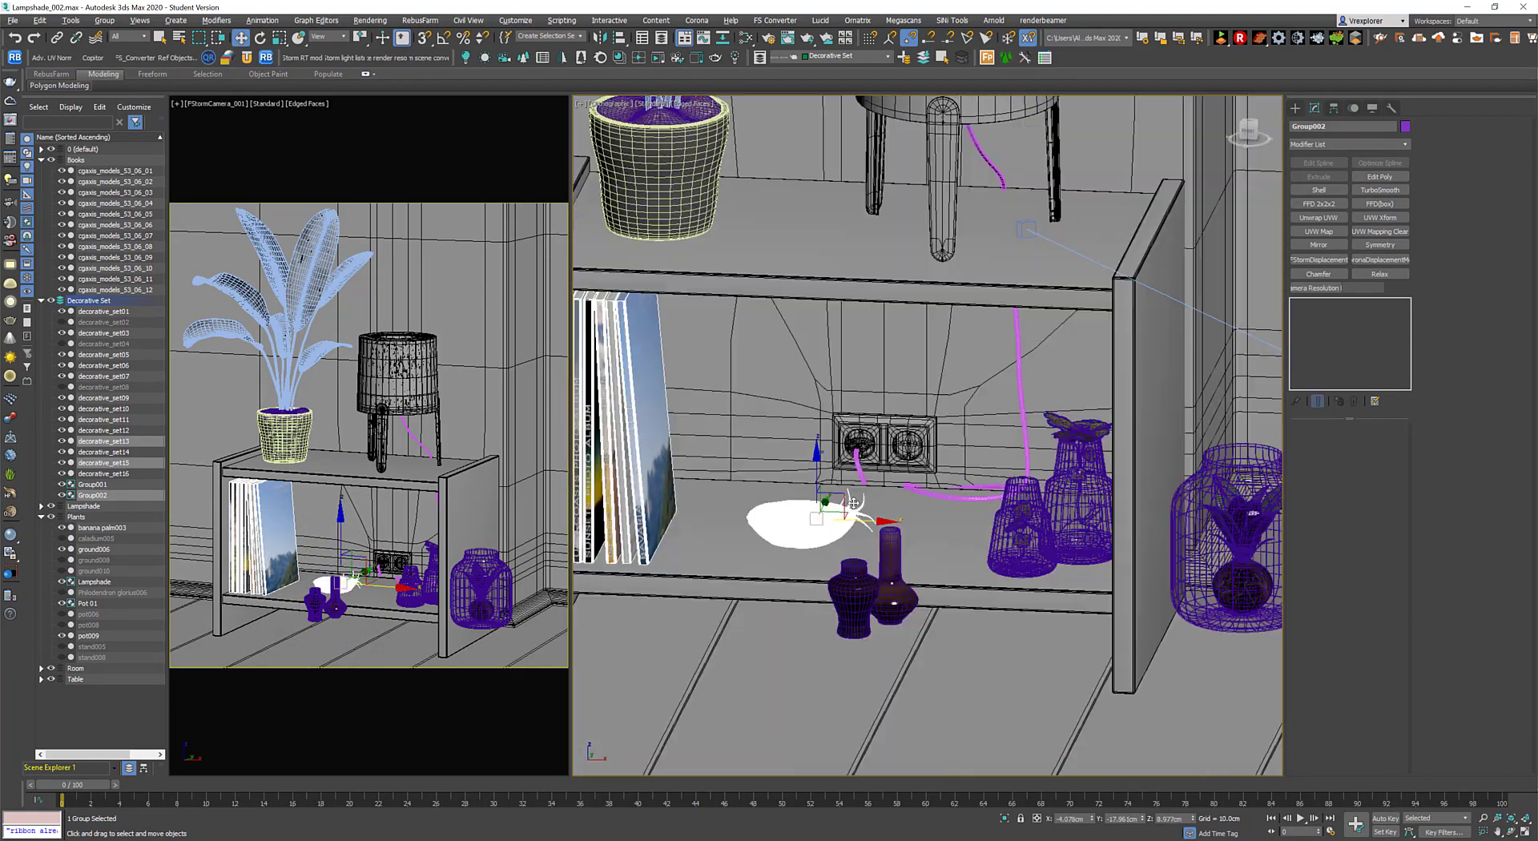
{"action": "scroll", "coordinate": [854, 503], "scroll_direction": "up", "scroll_amount": 2}
{"action": "scroll", "coordinate": [776, 603], "scroll_direction": "down", "scroll_amount": 2}
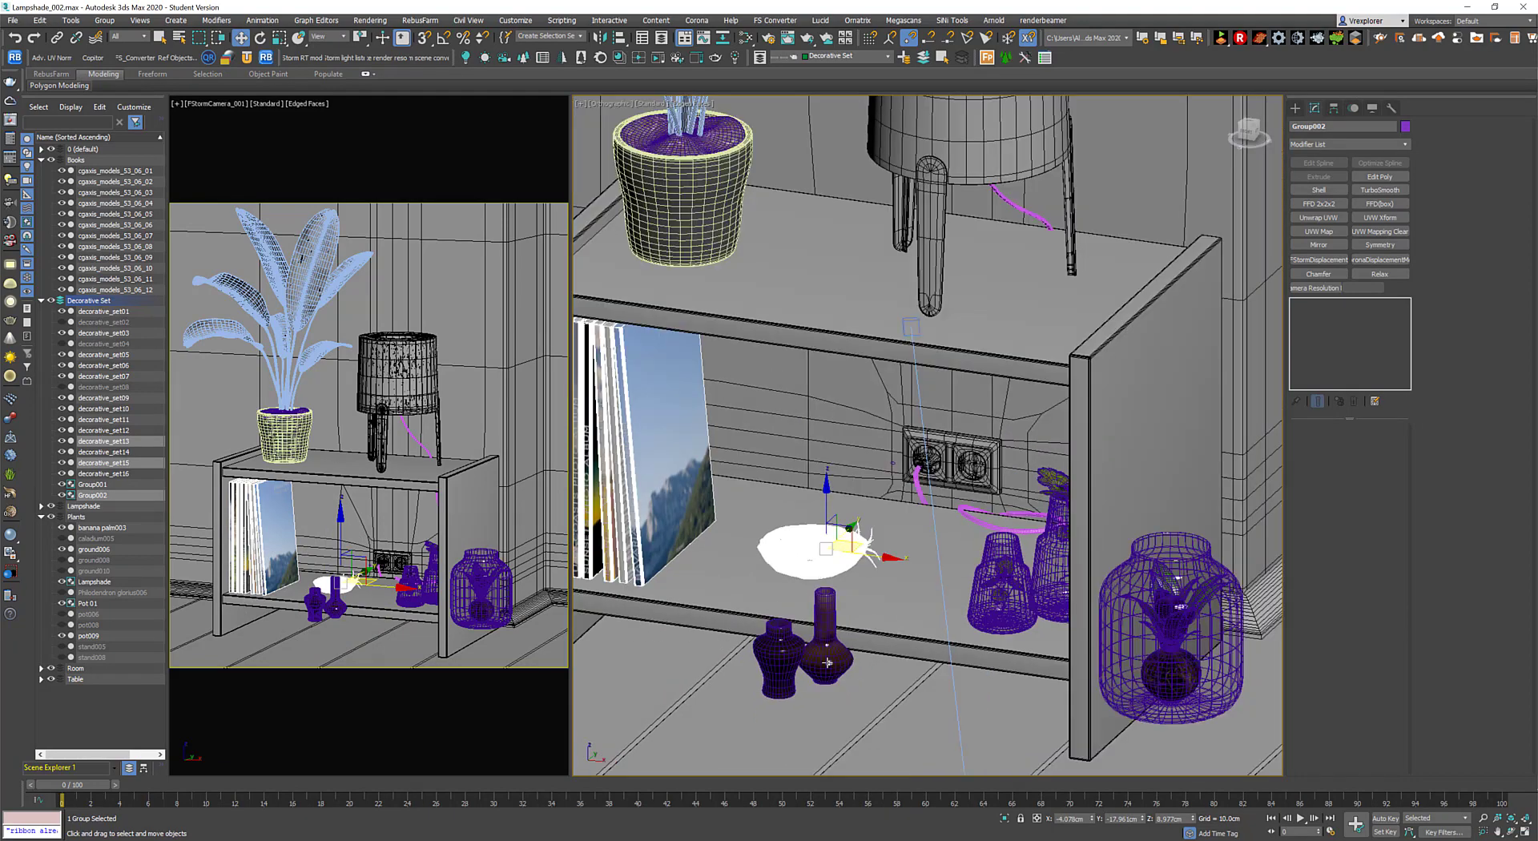
Lift the two small vases onto the tabletop beside the plant pot.
{"action": "left_click", "coordinate": [833, 641]}
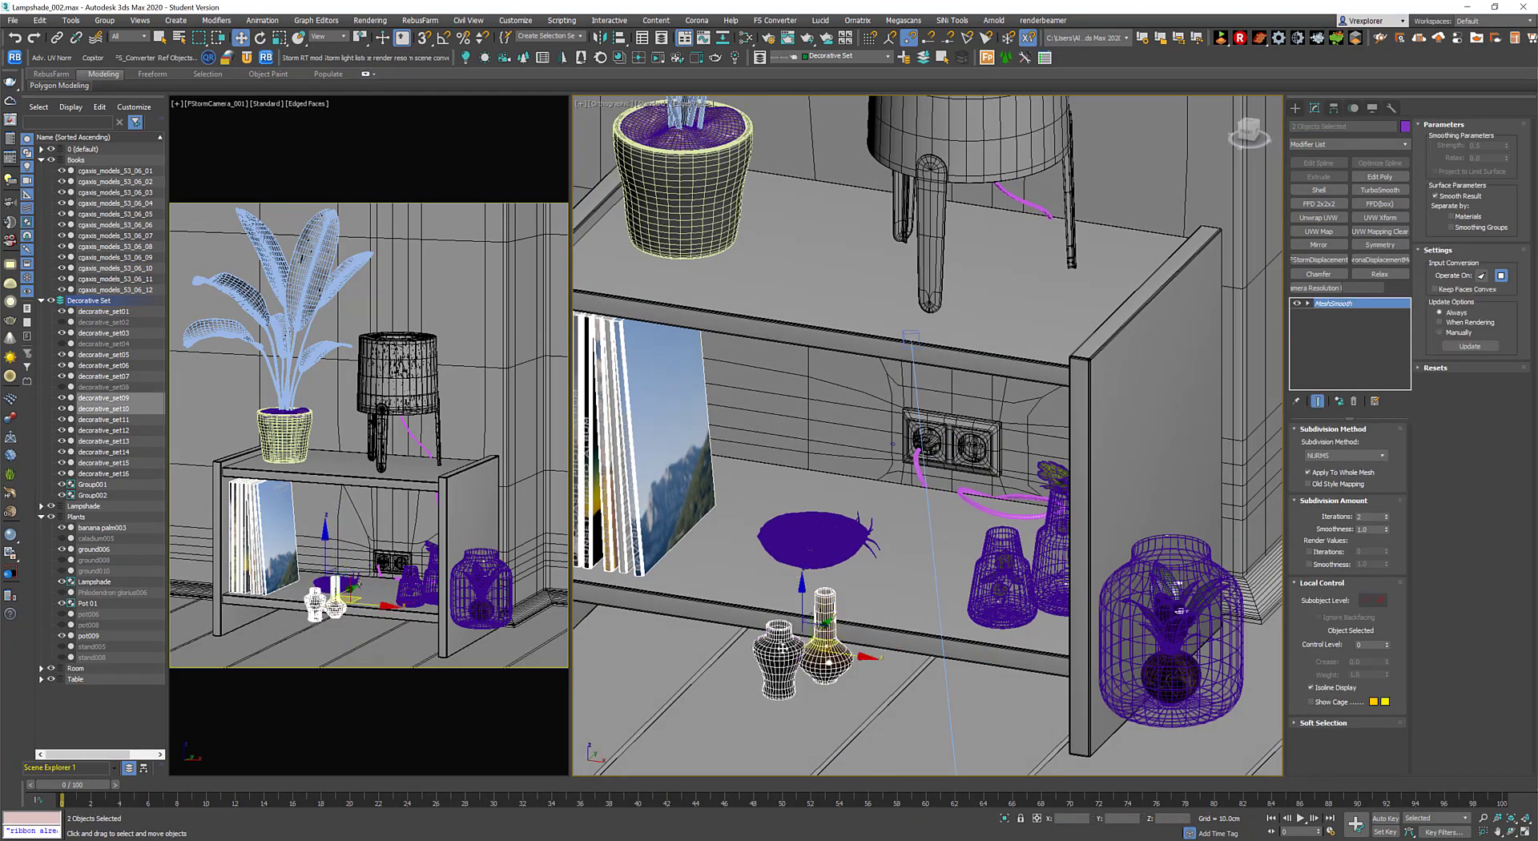
{"action": "left_click_drag", "start_coordinate": [827, 622], "coordinate": [1138, 730]}
{"action": "left_click", "coordinate": [836, 565]}
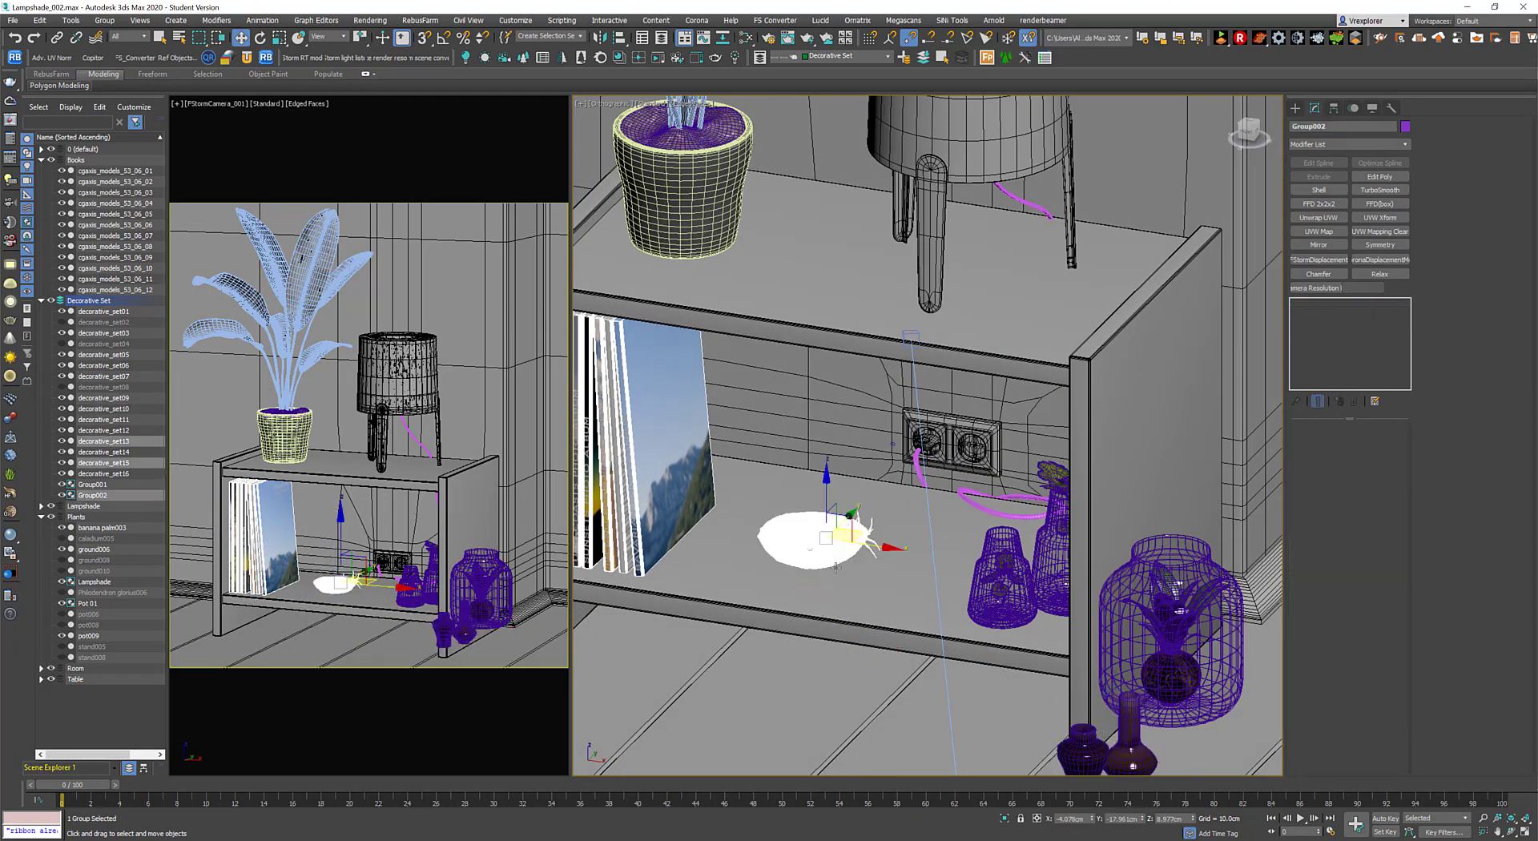
{"action": "left_click", "coordinate": [1084, 749]}
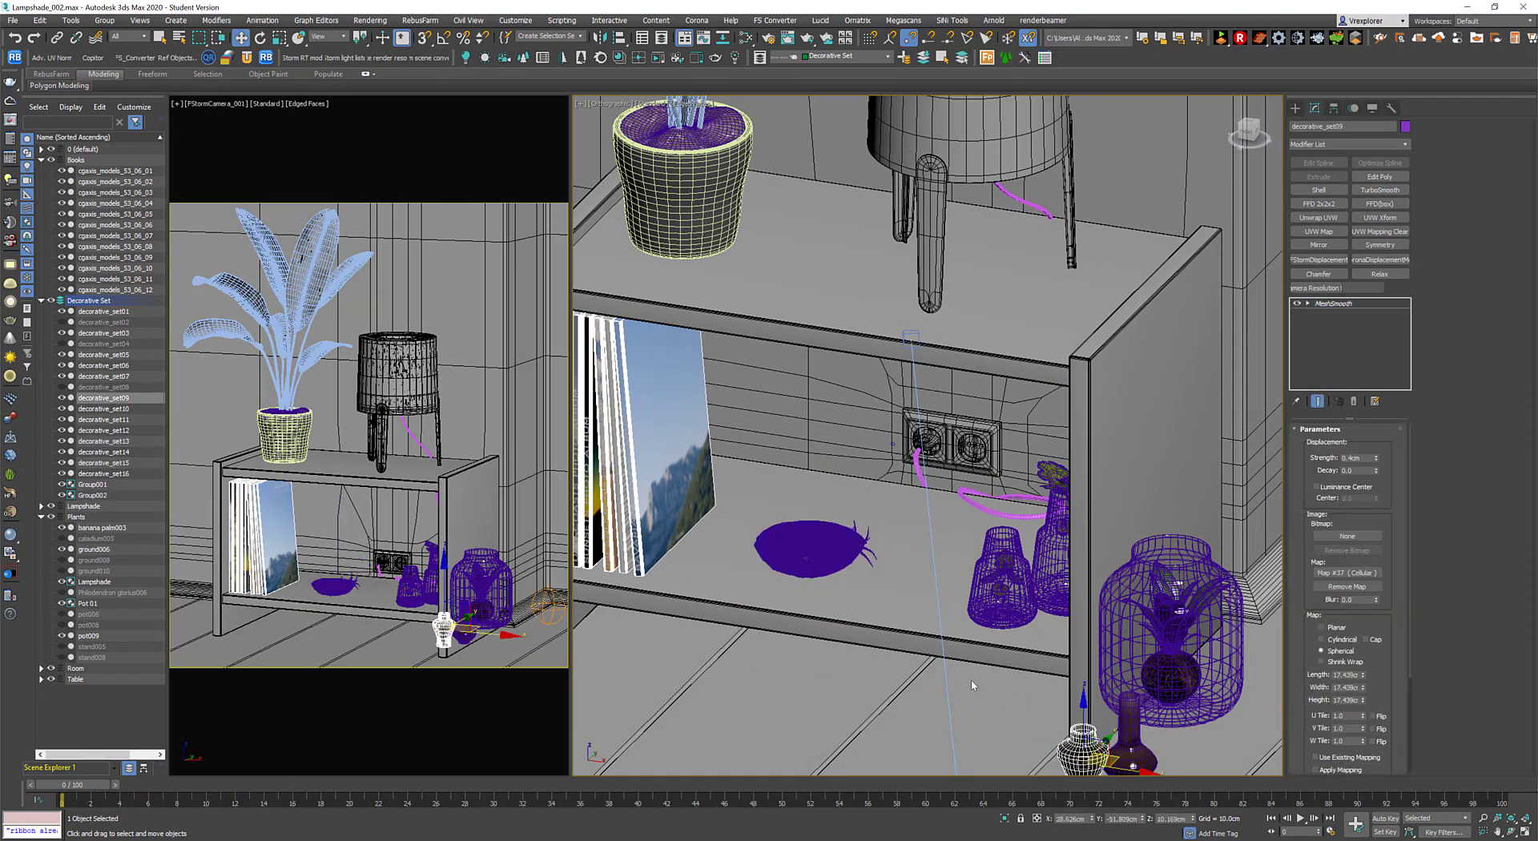
{"action": "left_click", "coordinate": [1129, 725], "text": "ctrl"}
{"action": "scroll", "coordinate": [1006, 691], "scroll_direction": "down", "scroll_amount": 4}
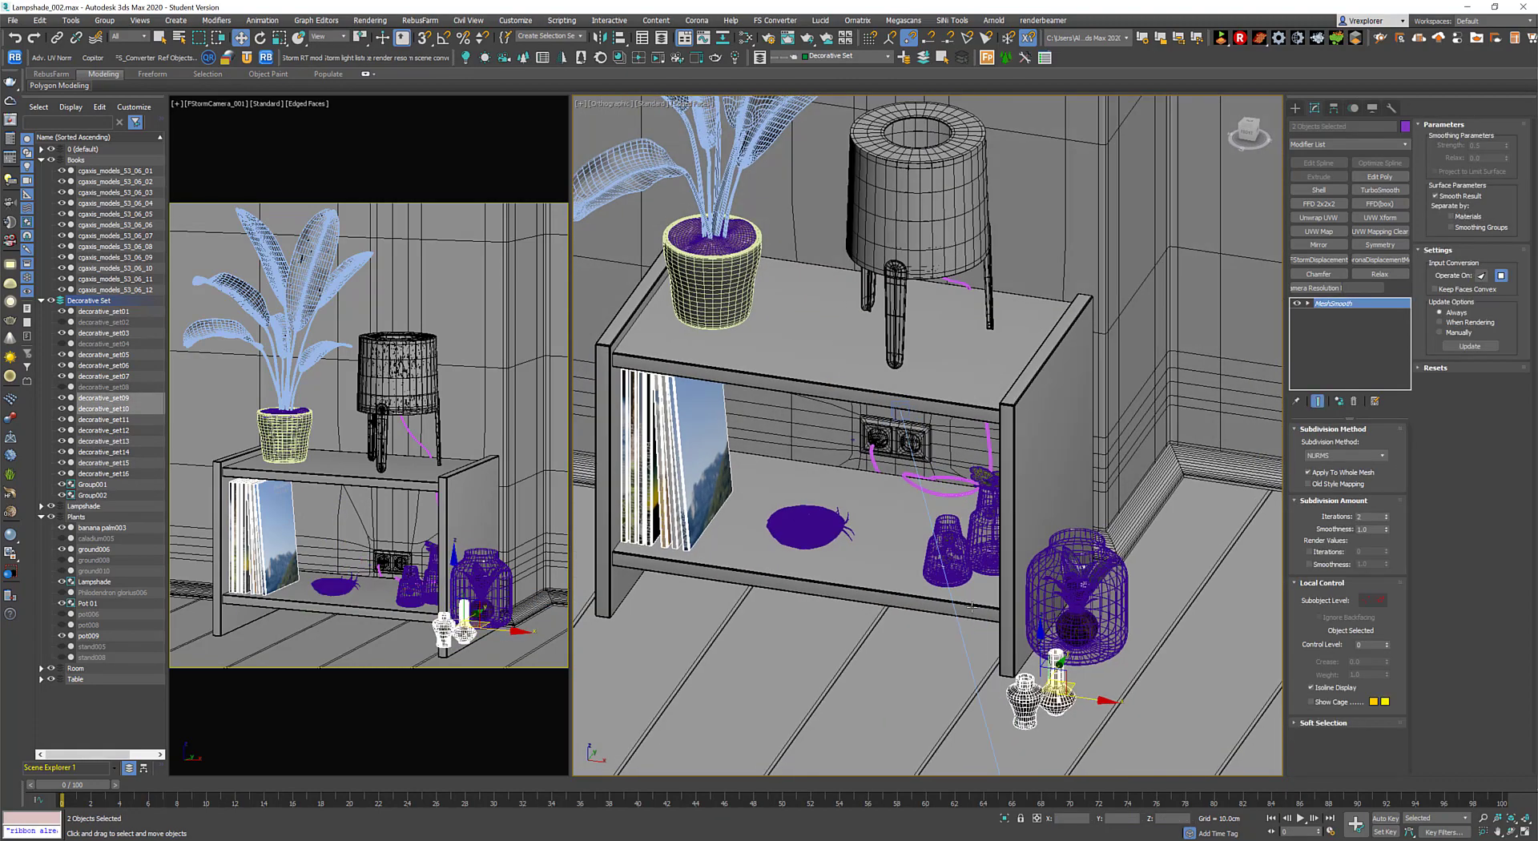
{"action": "left_click_drag", "start_coordinate": [1058, 689], "coordinate": [793, 328]}
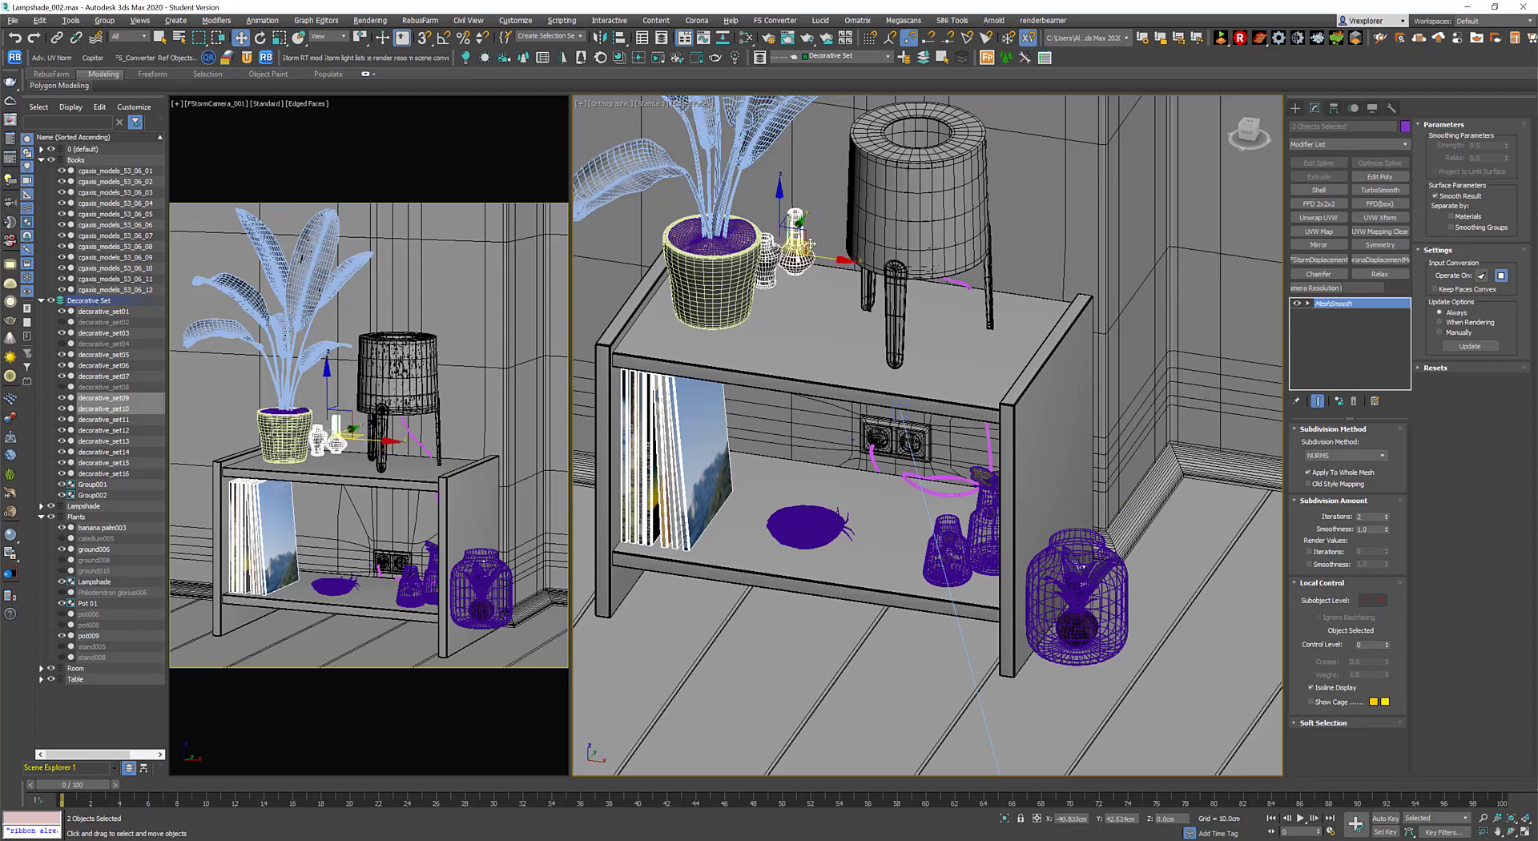
{"action": "middle_click_drag", "start_coordinate": [793, 329], "coordinate": [788, 317], "text": "alt"}
{"action": "scroll", "coordinate": [788, 316], "scroll_direction": "up", "scroll_amount": 3}
{"action": "scroll", "coordinate": [798, 270], "scroll_direction": "up", "scroll_amount": 3}
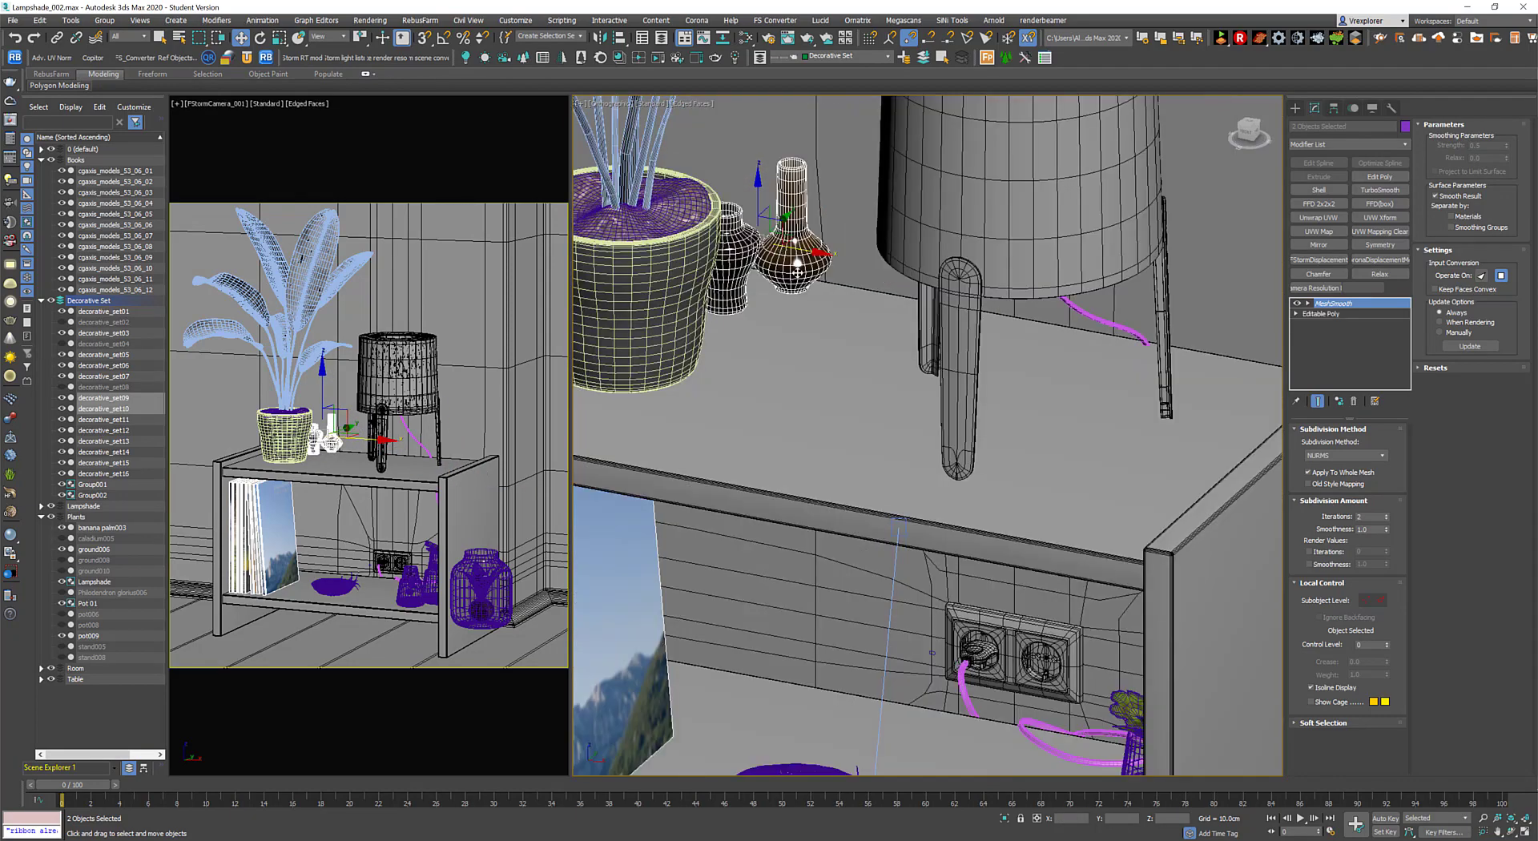
Nudge the bottle vase decorative_set10 beside the dark vase decorative_set09 on the tabletop.
{"action": "left_click", "coordinate": [786, 198]}
{"action": "middle_click_drag", "start_coordinate": [785, 198], "coordinate": [815, 254], "text": "alt"}
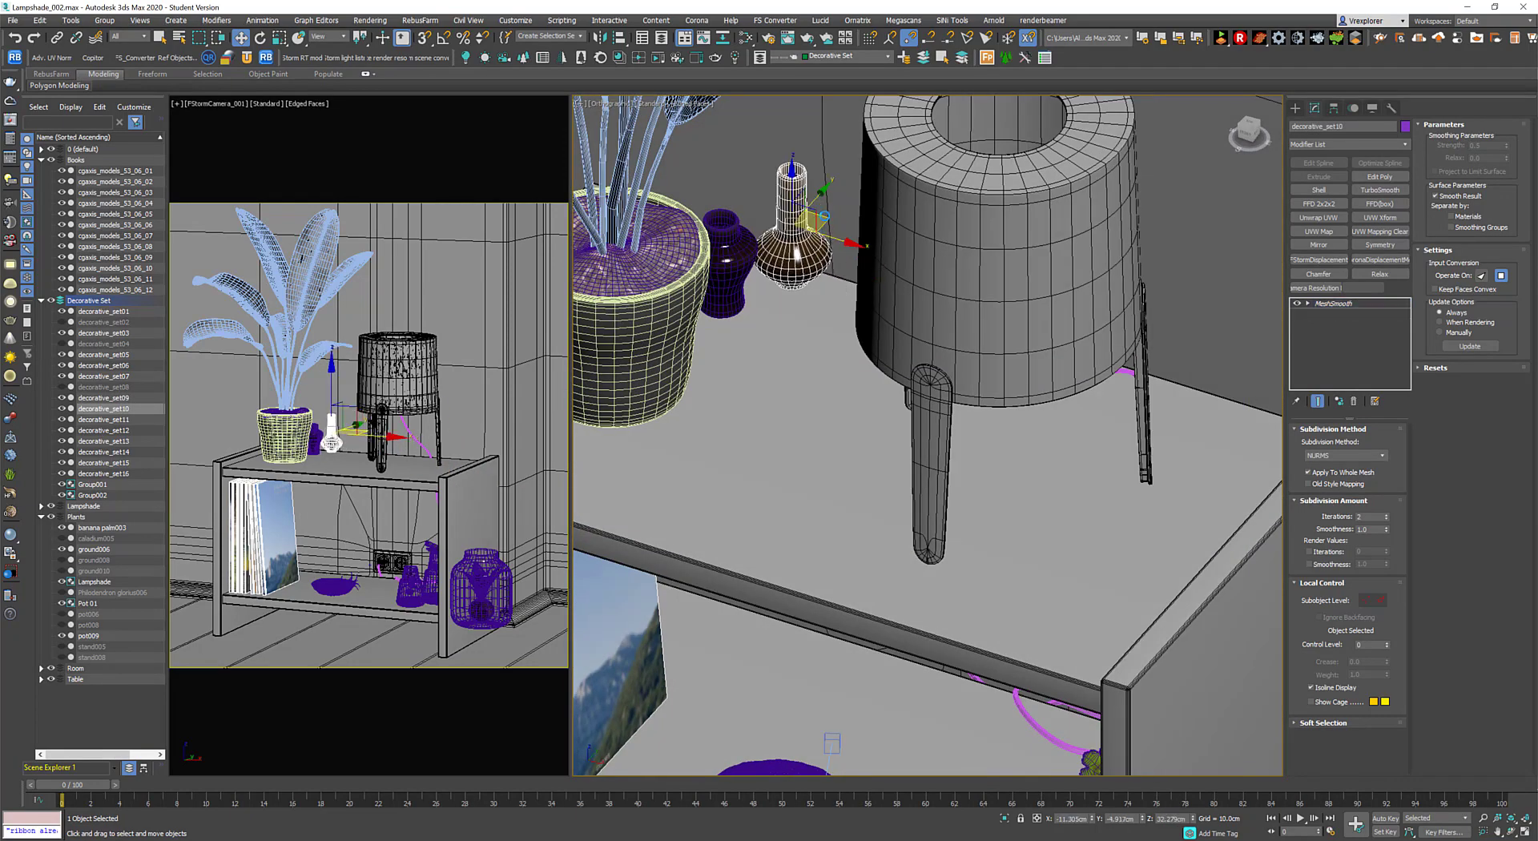
{"action": "left_click", "coordinate": [725, 264], "text": "ctrl"}
{"action": "middle_click_drag", "start_coordinate": [769, 353], "coordinate": [774, 423], "text": "alt"}
{"action": "left_click", "coordinate": [799, 247]}
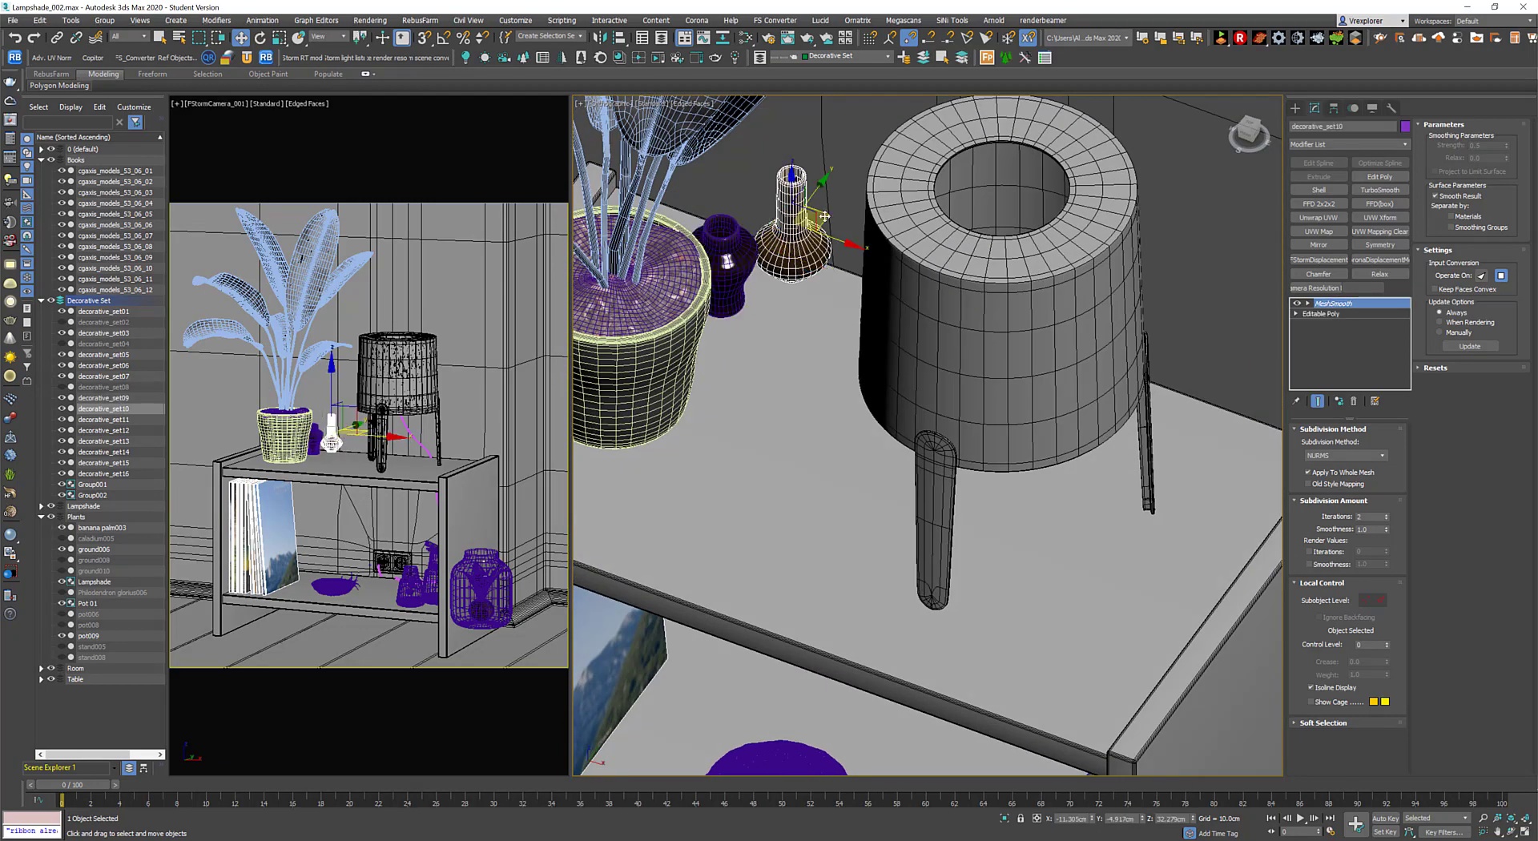
{"action": "left_click_drag", "start_coordinate": [825, 216], "coordinate": [826, 240]}
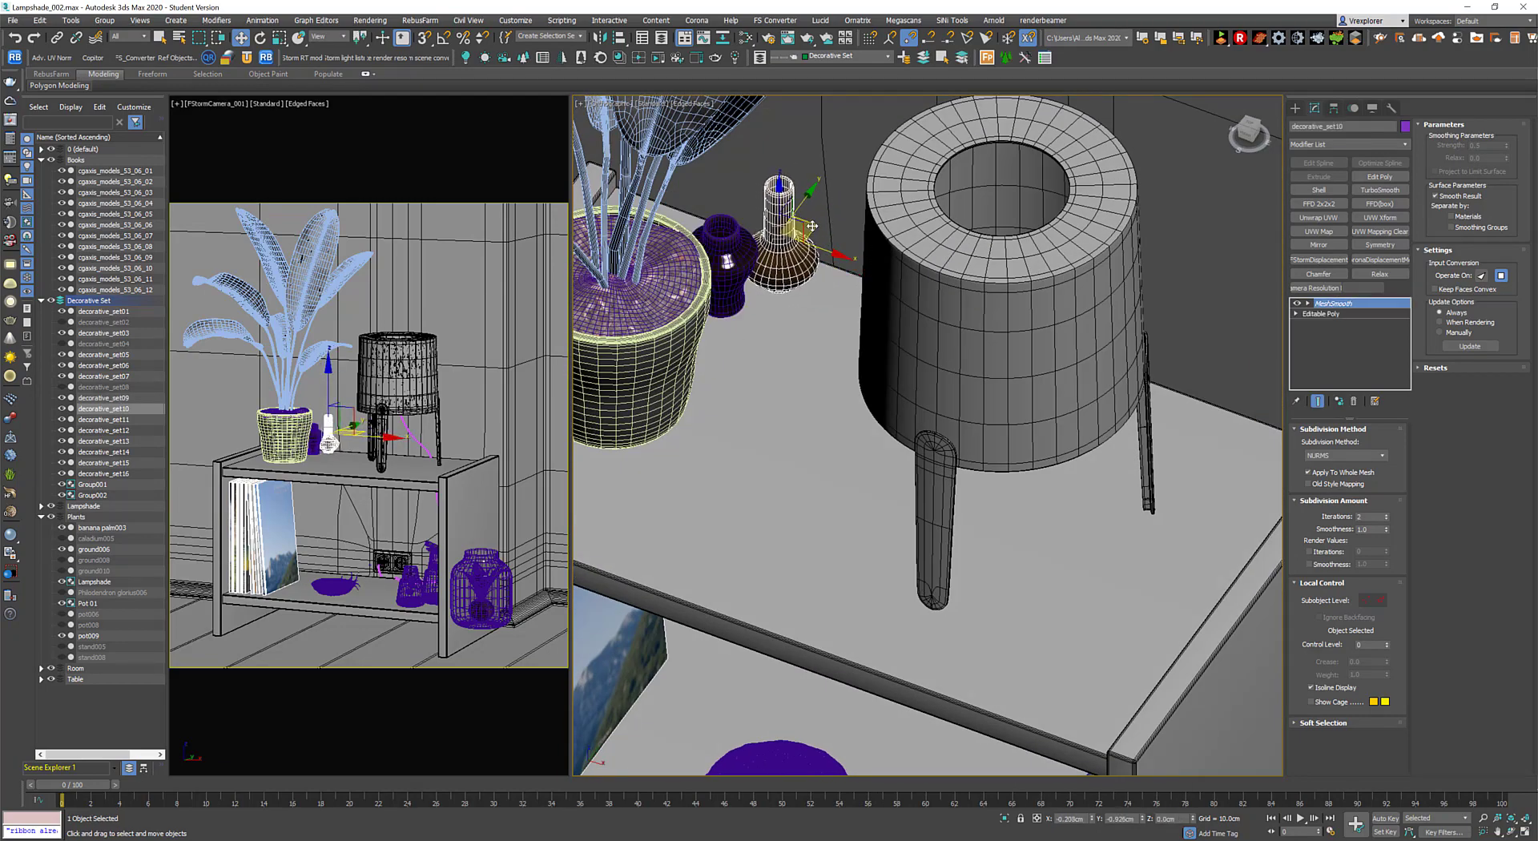
{"action": "left_click", "coordinate": [728, 261]}
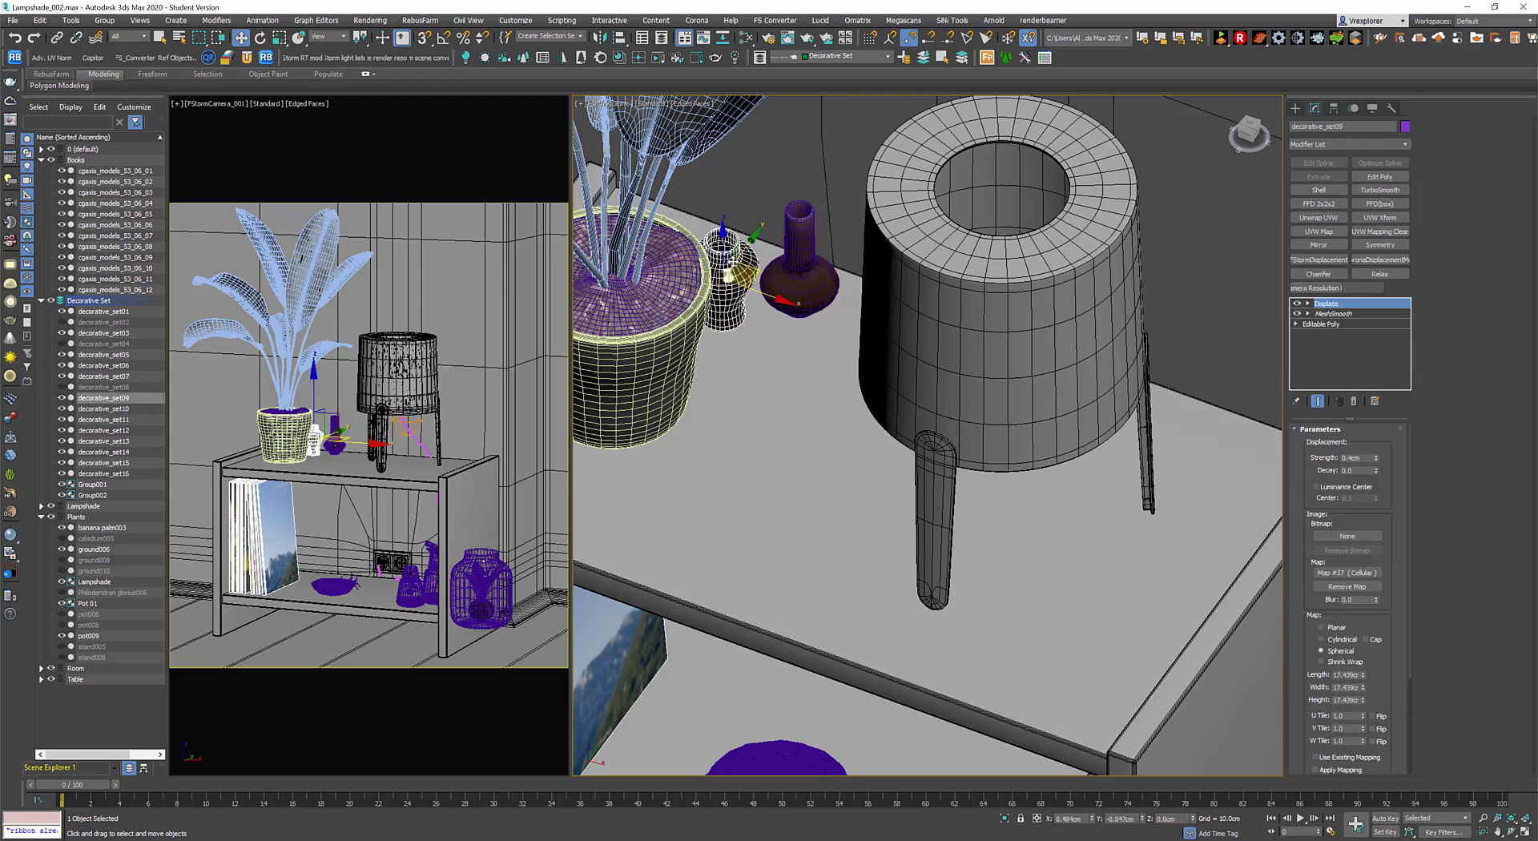
{"action": "left_click", "coordinate": [788, 261]}
{"action": "scroll", "coordinate": [788, 274], "scroll_direction": "down", "scroll_amount": 5}
{"action": "middle_click_drag", "start_coordinate": [788, 401], "coordinate": [788, 228]}
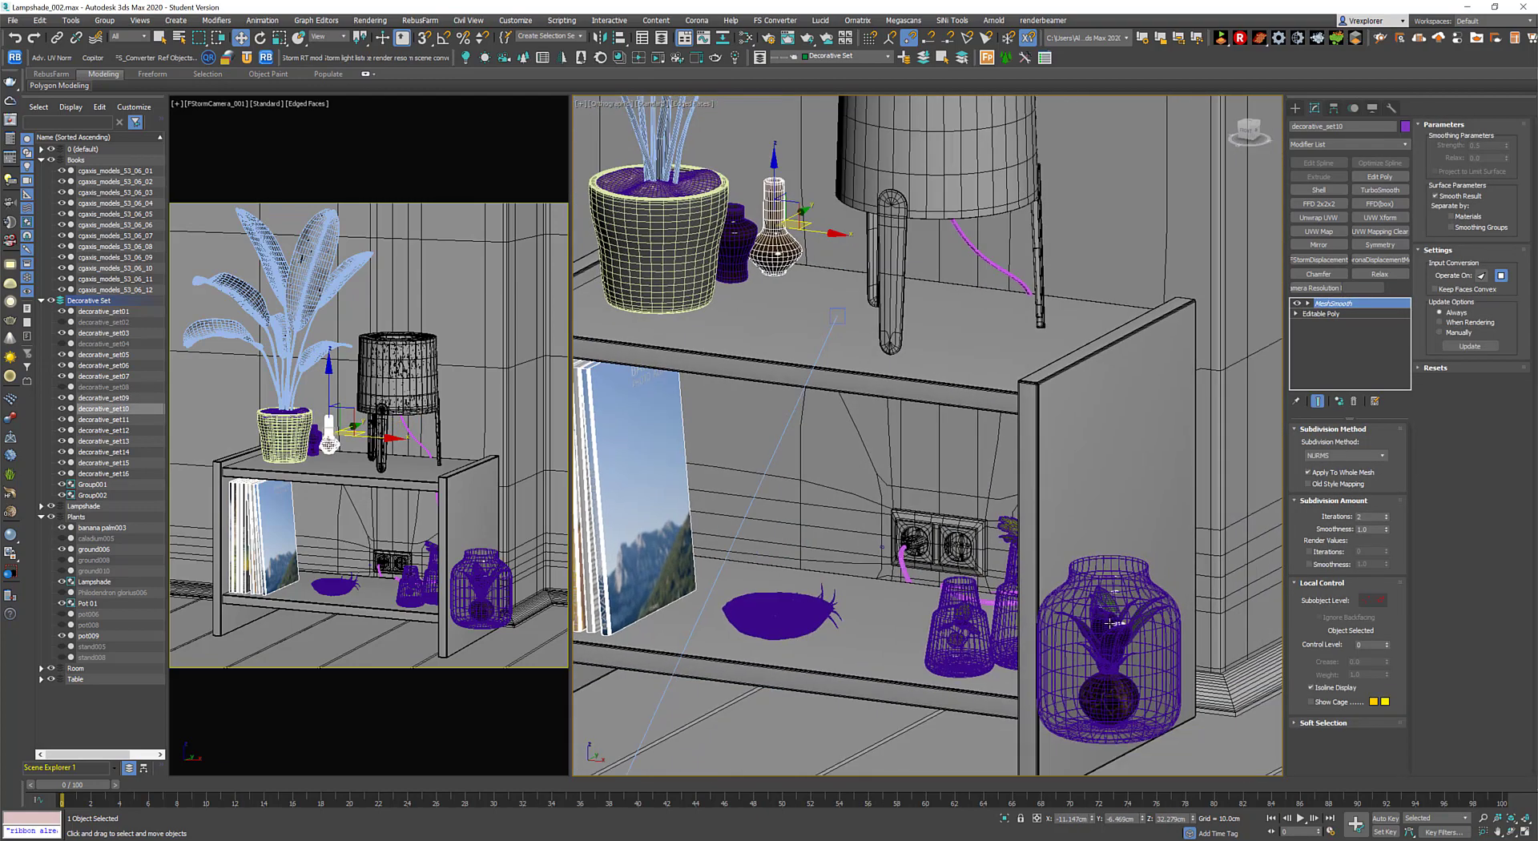
Hide the glass jar decorative_set01 and its plant, and collapse the Books entries.
{"action": "left_click", "coordinate": [64, 312]}
{"action": "left_click", "coordinate": [63, 313]}
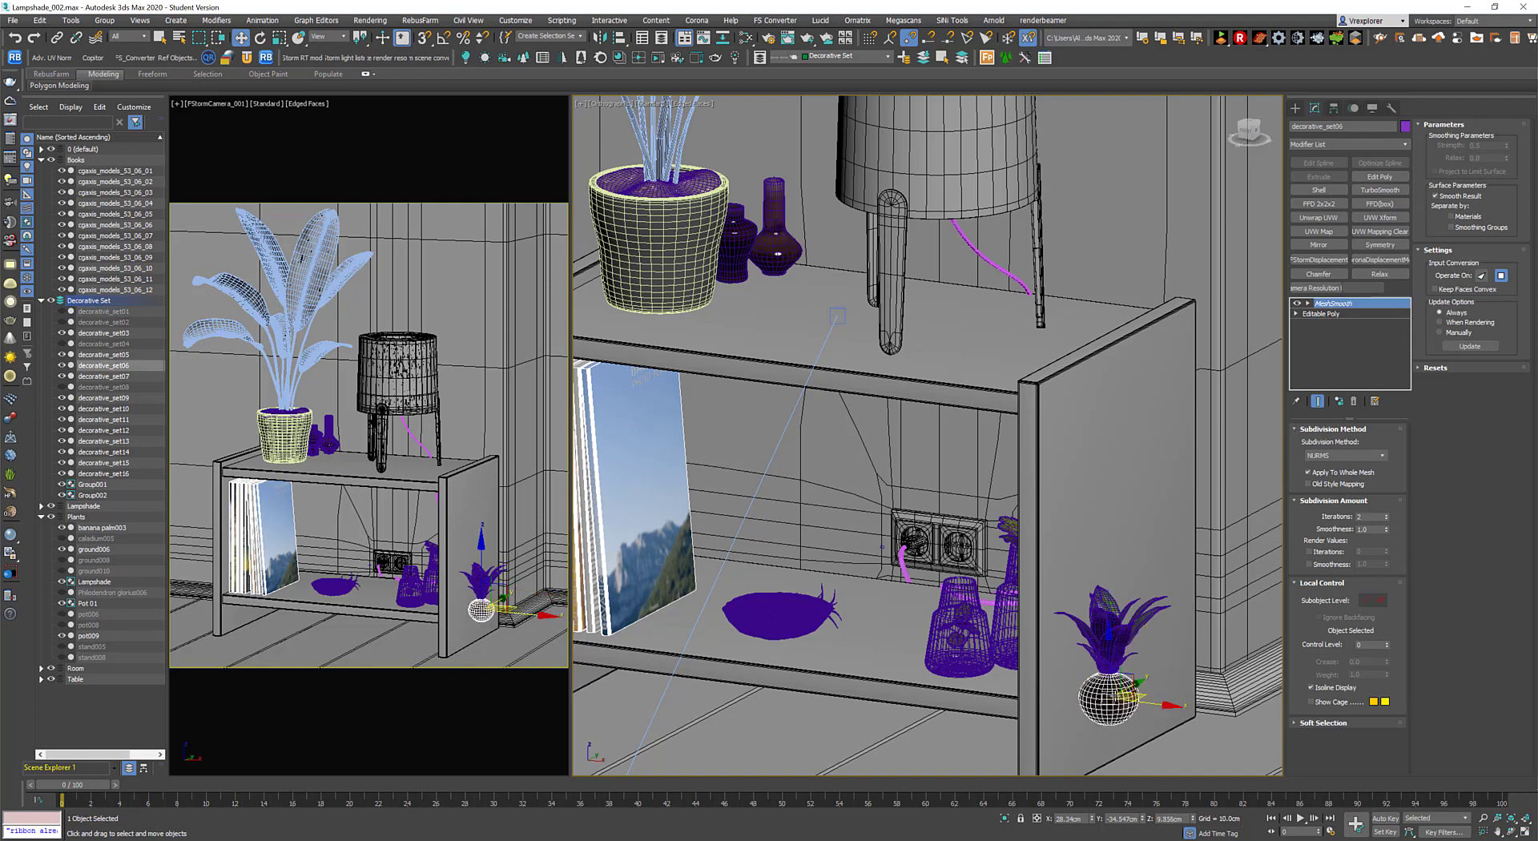
{"action": "key", "text": "alt+h"}
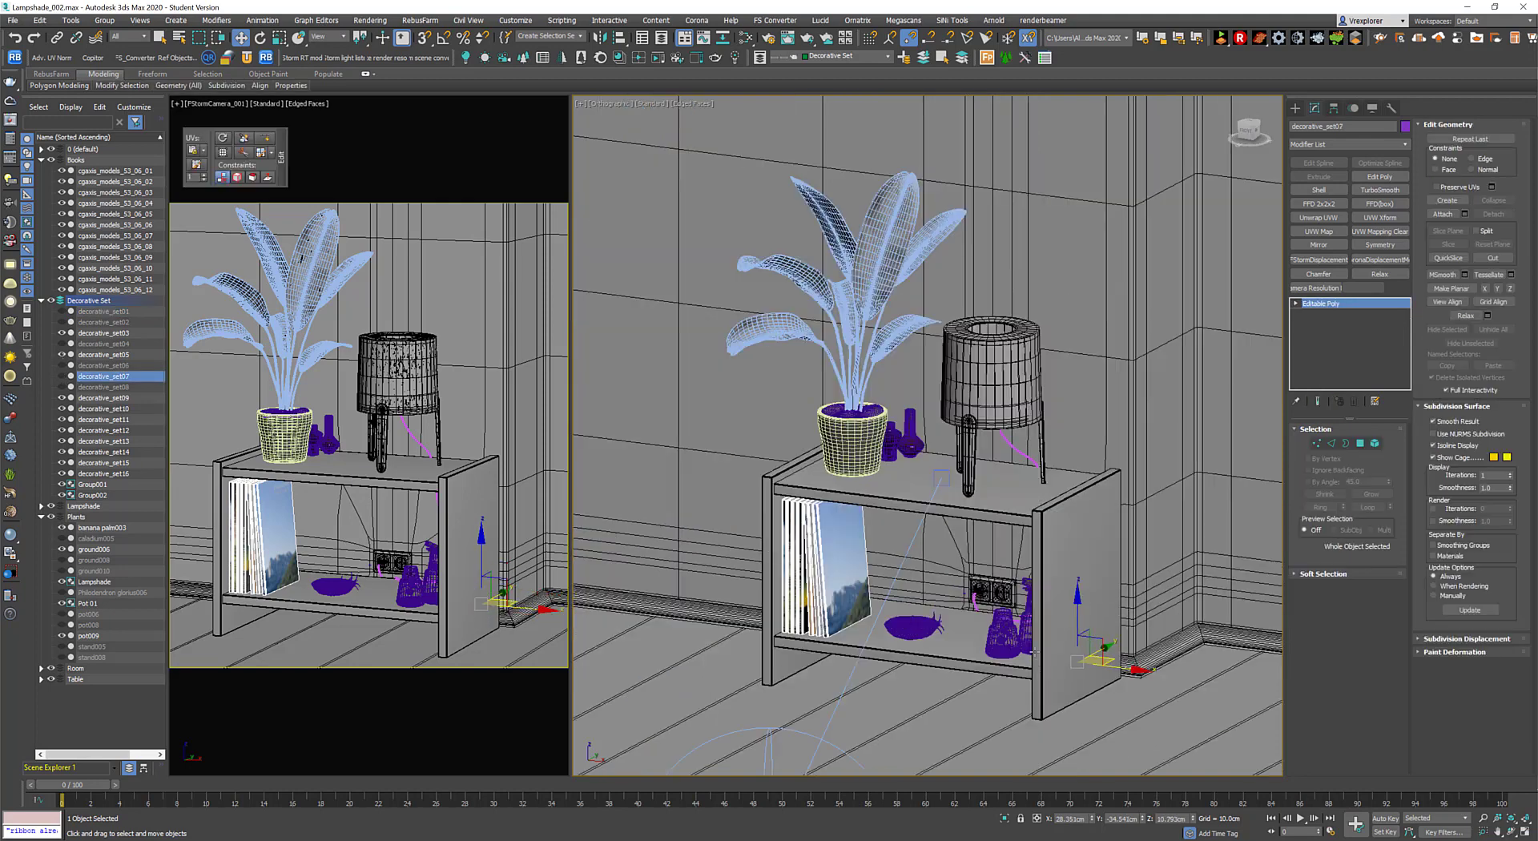
{"action": "scroll", "coordinate": [994, 558], "scroll_direction": "down", "scroll_amount": 4}
{"action": "left_click", "coordinate": [42, 159]}
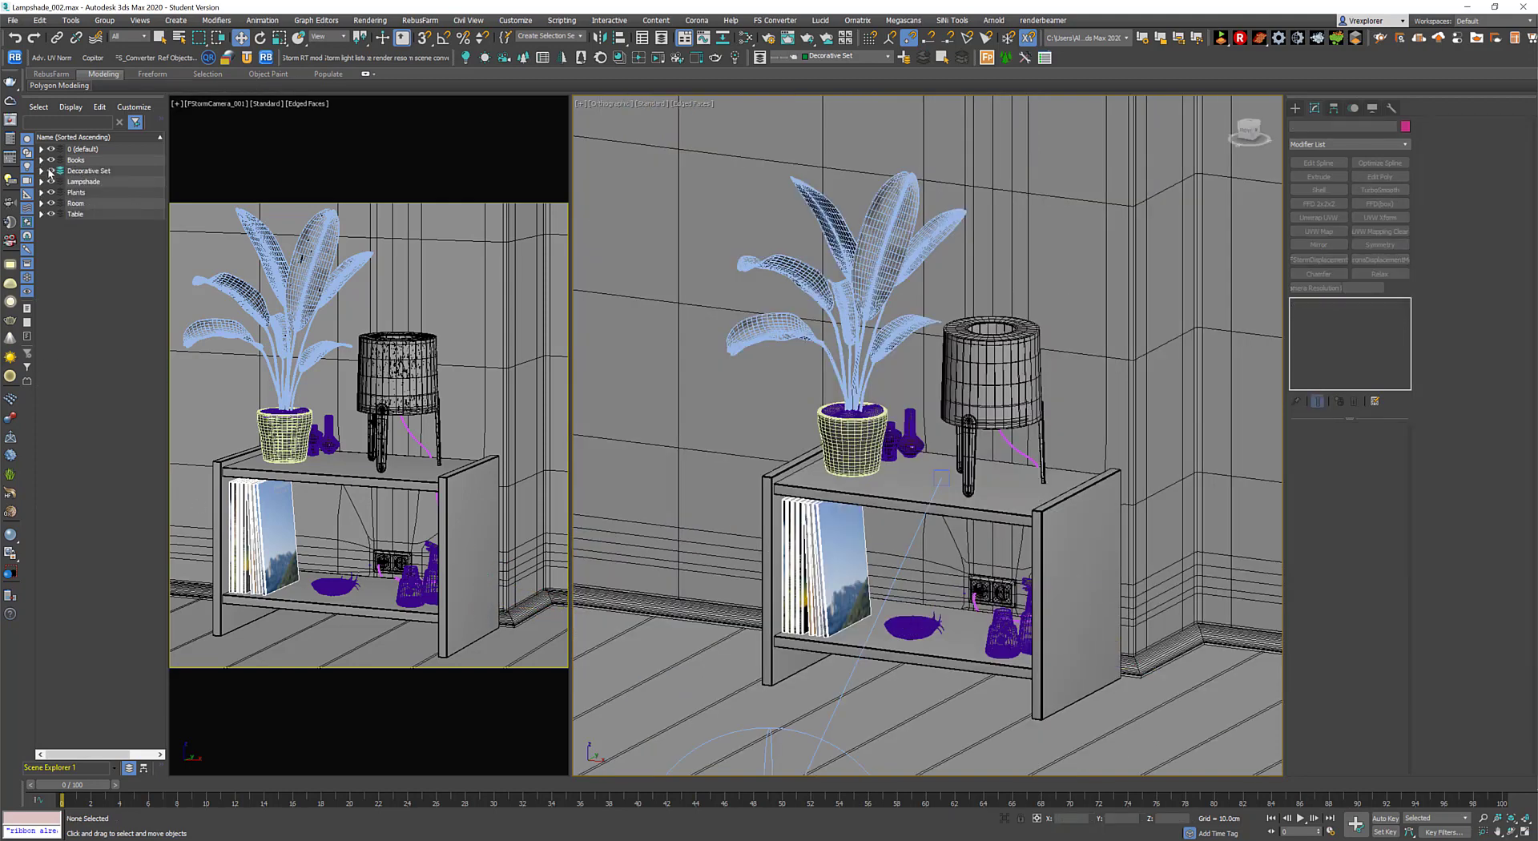
Nest the Plants group under Decorative Set in the Scene Explorer.
{"action": "left_click", "coordinate": [88, 474]}
{"action": "left_click_drag", "start_coordinate": [80, 387], "coordinate": [88, 171]}
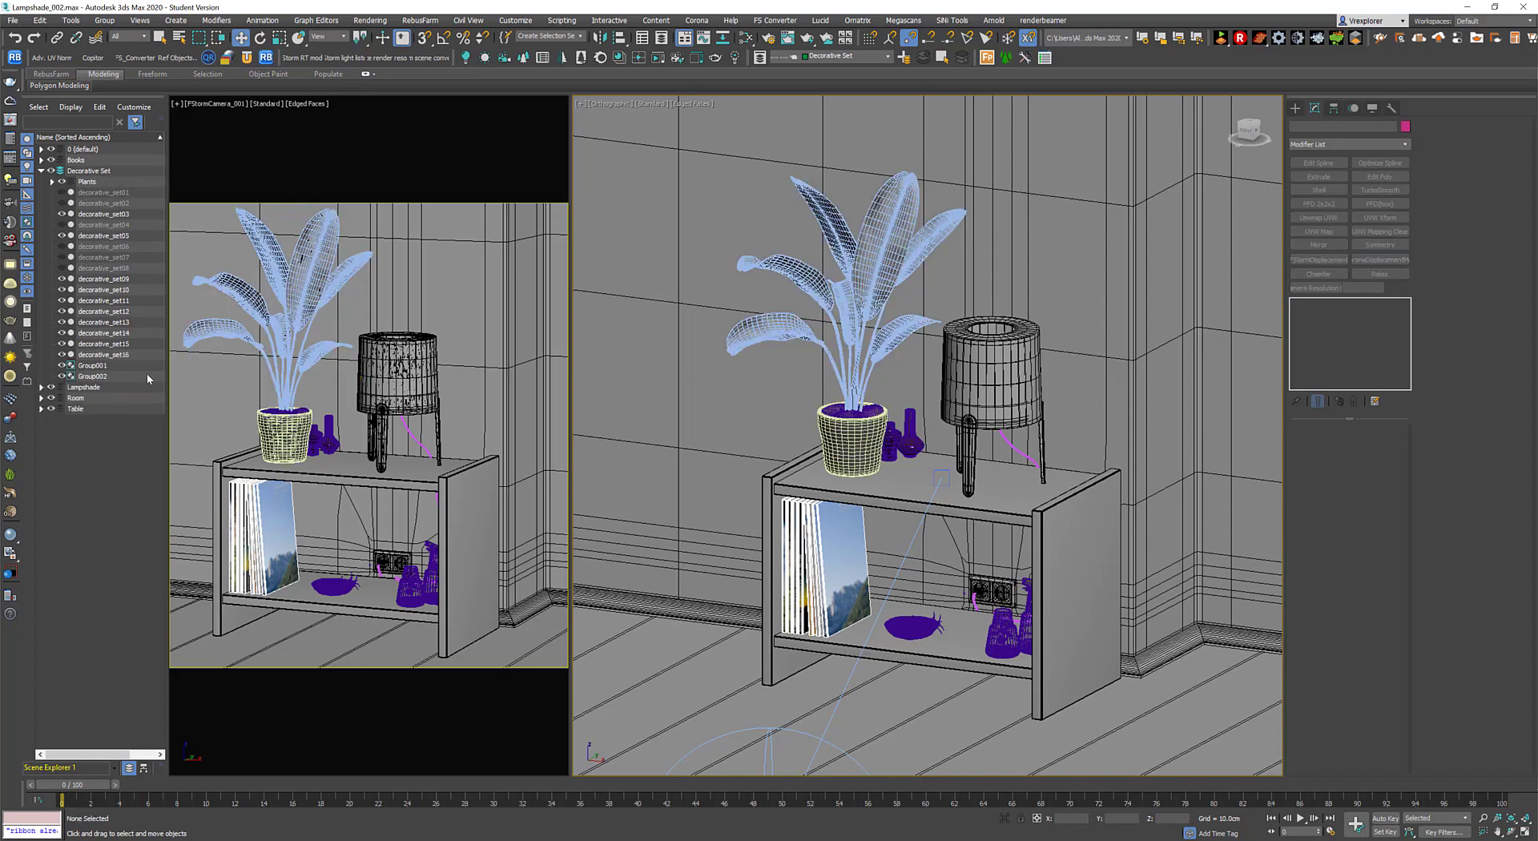
{"action": "mouse_move", "coordinate": [918, 624]}
{"action": "middle_mouse_down"}
{"action": "mouse_move", "coordinate": [897, 624]}
{"action": "mouse_move", "coordinate": [947, 604]}
{"action": "middle_mouse_up"}
{"action": "left_click_drag", "start_coordinate": [947, 604], "coordinate": [950, 607]}
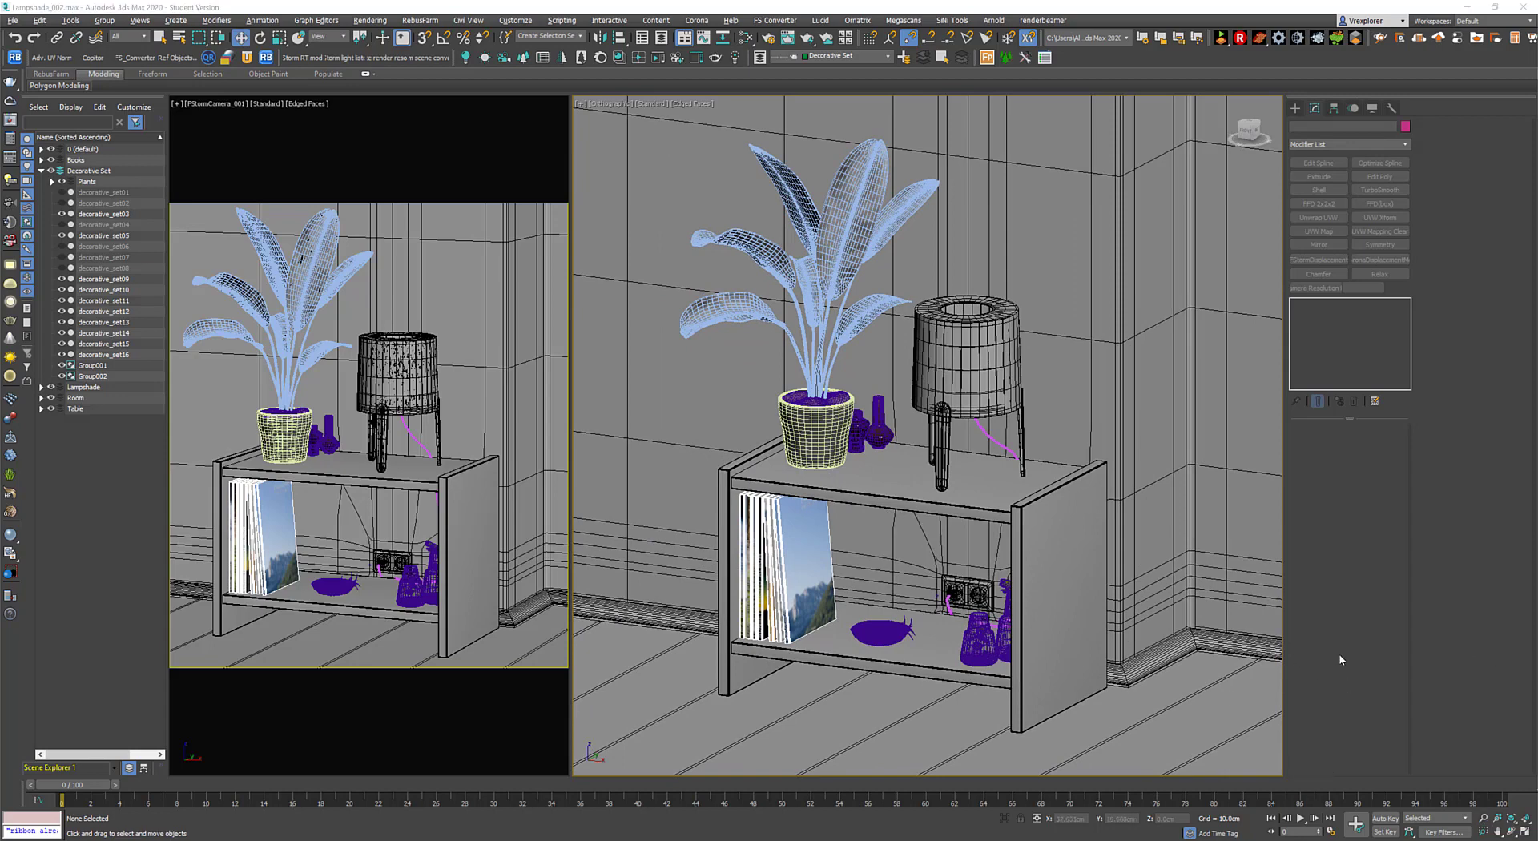
Isolate the tabletop and lamp cord with Alt+Q and view them from the top.
{"action": "scroll", "coordinate": [992, 443], "scroll_direction": "up", "scroll_amount": 3}
{"action": "left_click", "coordinate": [1001, 486]}
{"action": "scroll", "coordinate": [1000, 487], "scroll_direction": "up", "scroll_amount": 2}
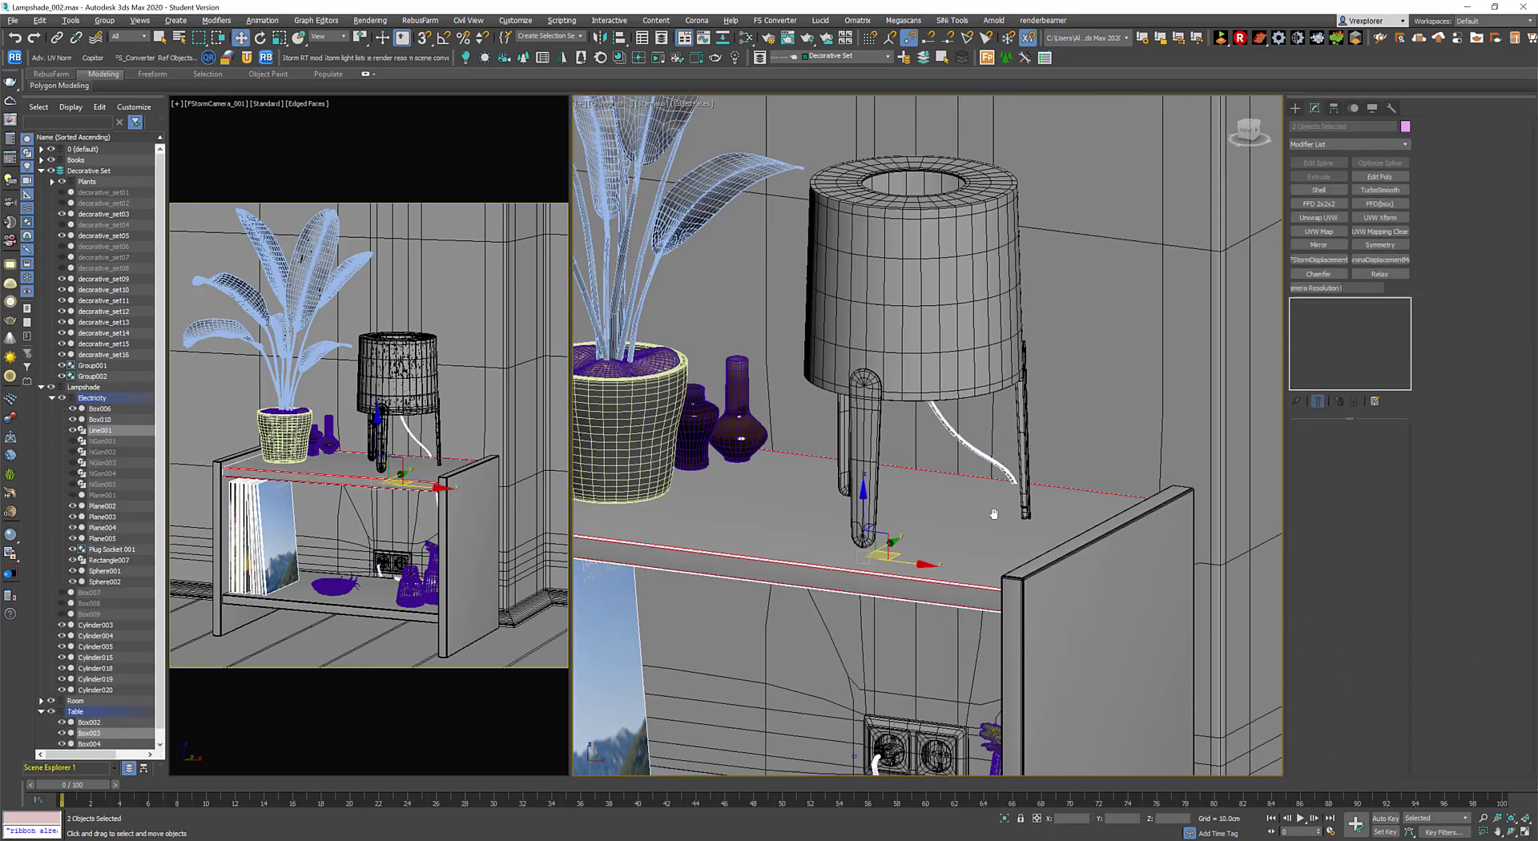
{"action": "scroll", "coordinate": [989, 541], "scroll_direction": "up", "scroll_amount": 1}
{"action": "key", "text": "alt+q"}
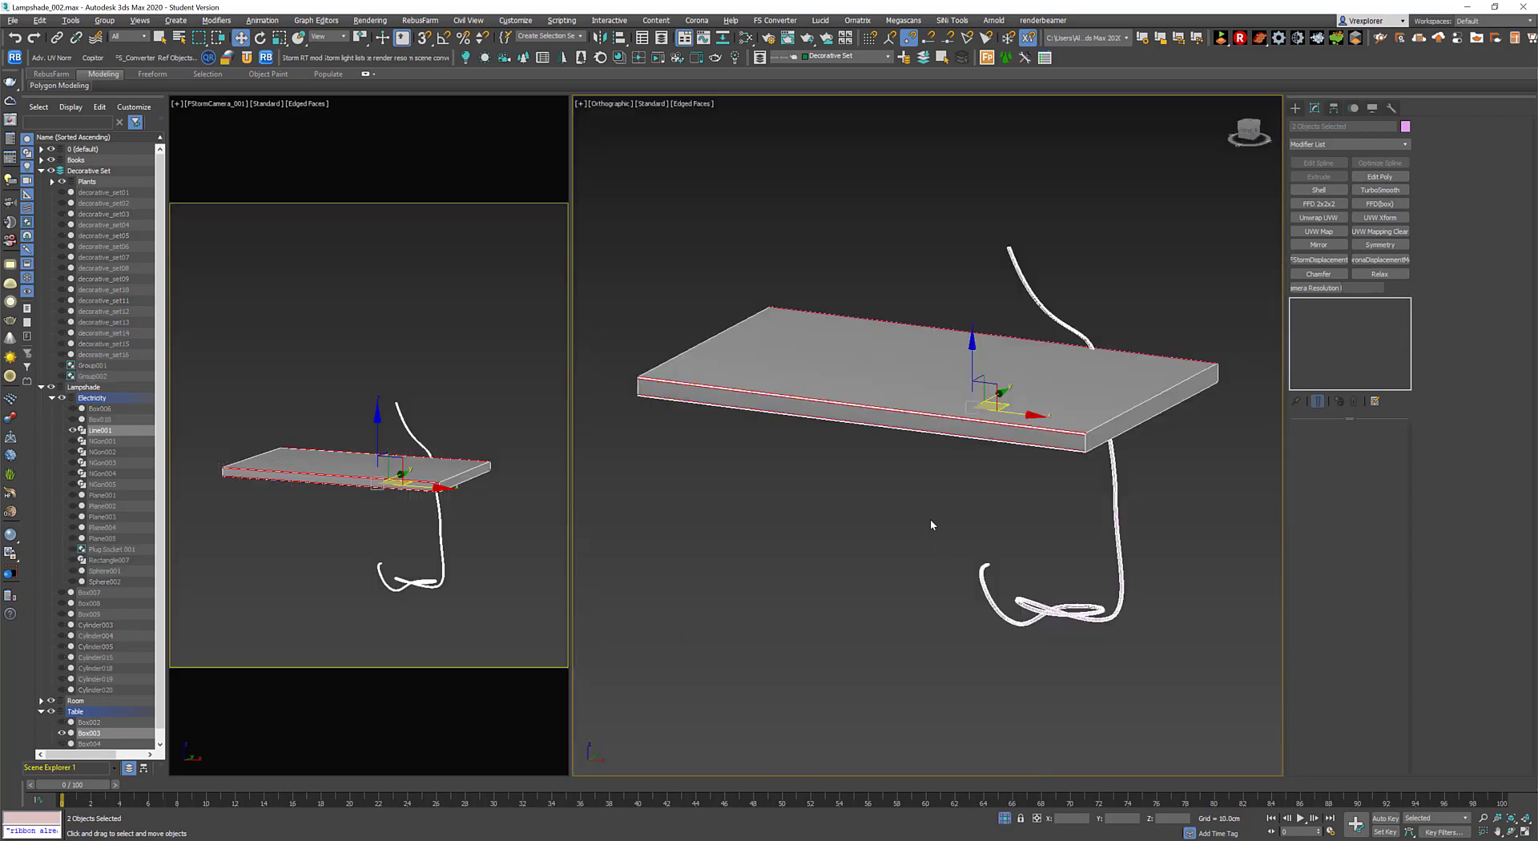
{"action": "key", "text": "t"}
Select the lamp cord's end vertex at the table edge in vertex mode.
{"action": "left_click", "coordinate": [1034, 281]}
{"action": "scroll", "coordinate": [952, 459], "scroll_direction": "up", "scroll_amount": 5}
{"action": "key", "text": "1"}
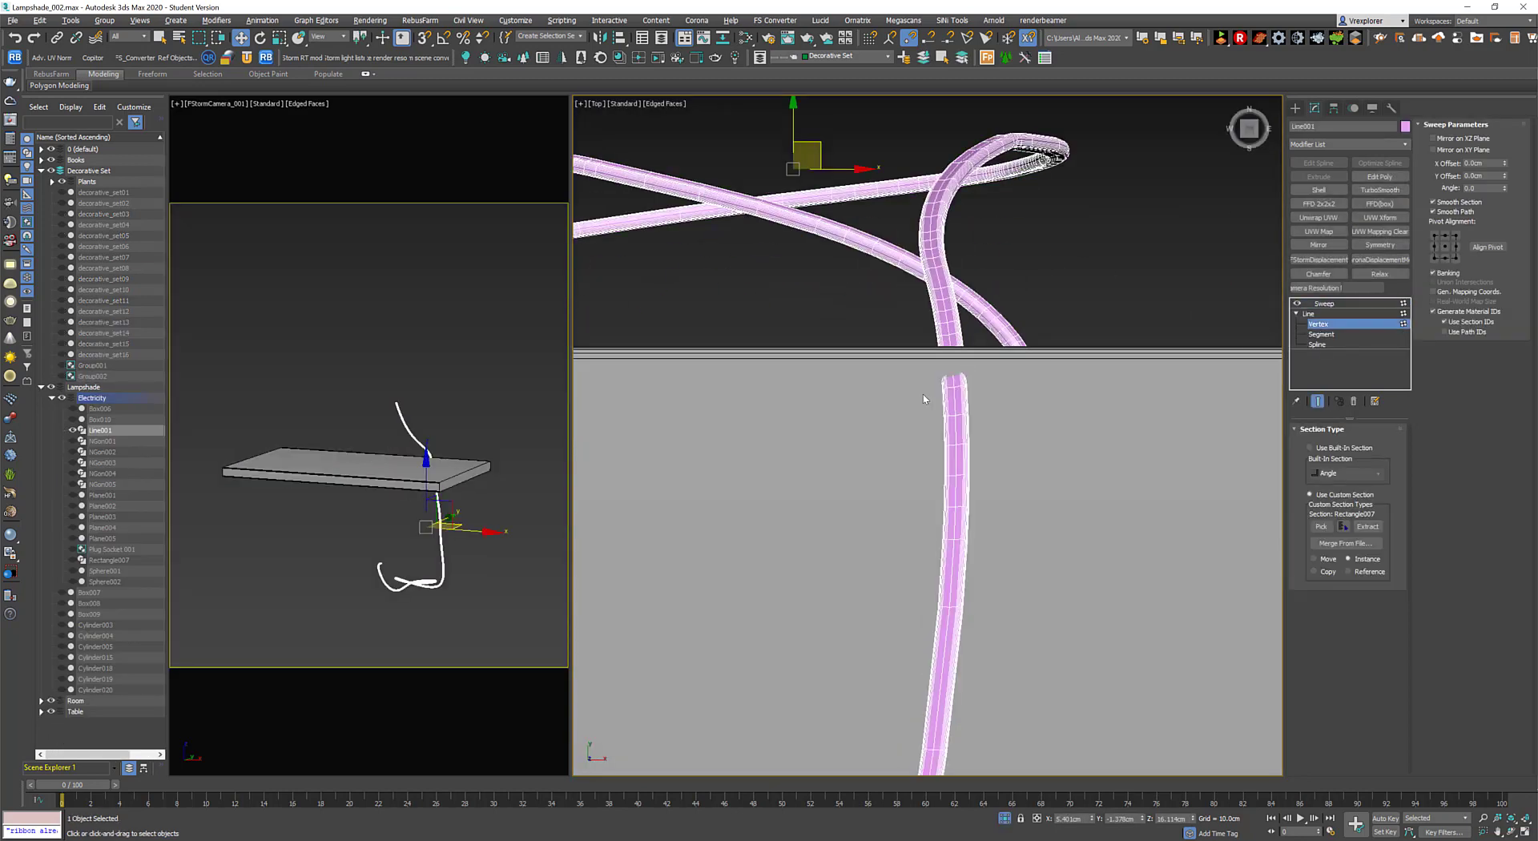
{"action": "scroll", "coordinate": [1031, 439], "scroll_direction": "down", "scroll_amount": 4}
{"action": "middle_click_drag", "start_coordinate": [1031, 440], "coordinate": [1021, 482], "text": "alt"}
{"action": "scroll", "coordinate": [1021, 483], "scroll_direction": "up", "scroll_amount": 3}
{"action": "left_click", "coordinate": [1026, 399]}
{"action": "scroll", "coordinate": [1041, 403], "scroll_direction": "up", "scroll_amount": 3}
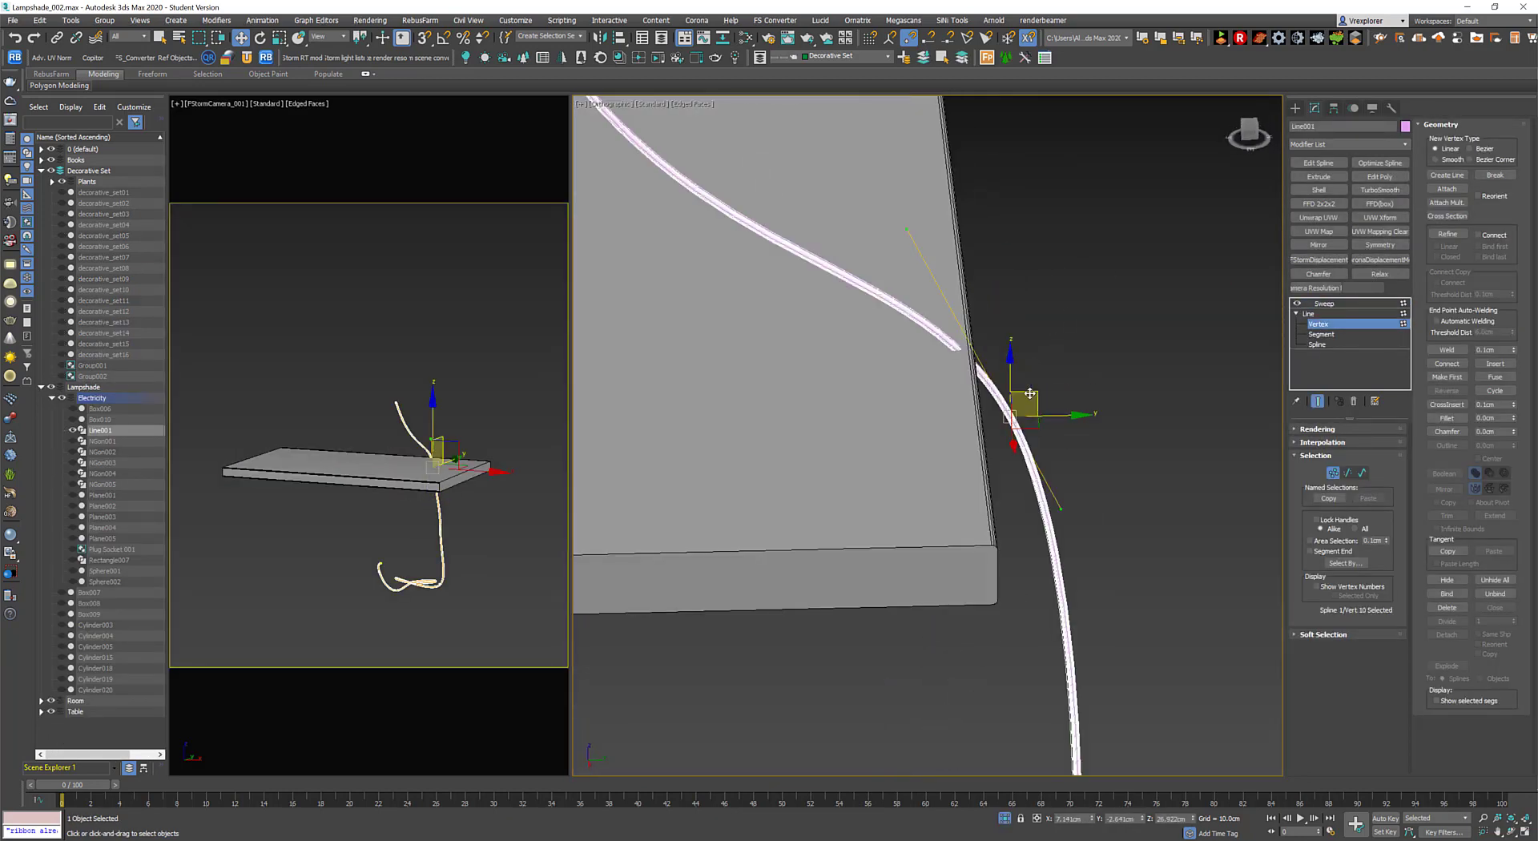
{"action": "scroll", "coordinate": [953, 357], "scroll_direction": "up", "scroll_amount": 2}
{"action": "scroll", "coordinate": [954, 357], "scroll_direction": "down", "scroll_amount": 5}
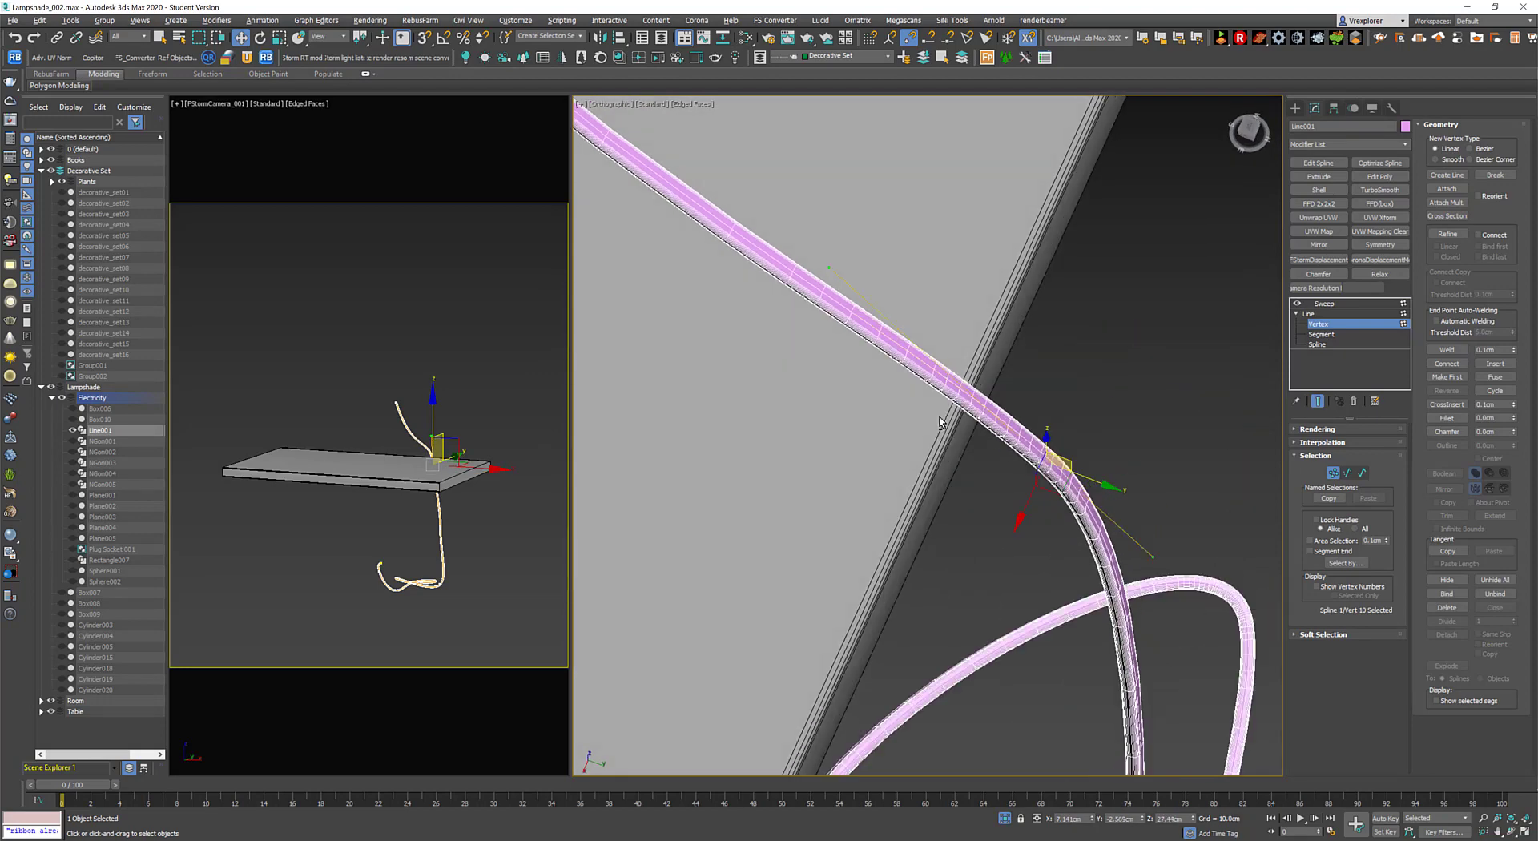
Leave vertex editing, return to the Top view and show the scene as wireframe.
{"action": "key", "text": "t"}
{"action": "key", "text": "1"}
{"action": "key", "text": "ctrl+d"}
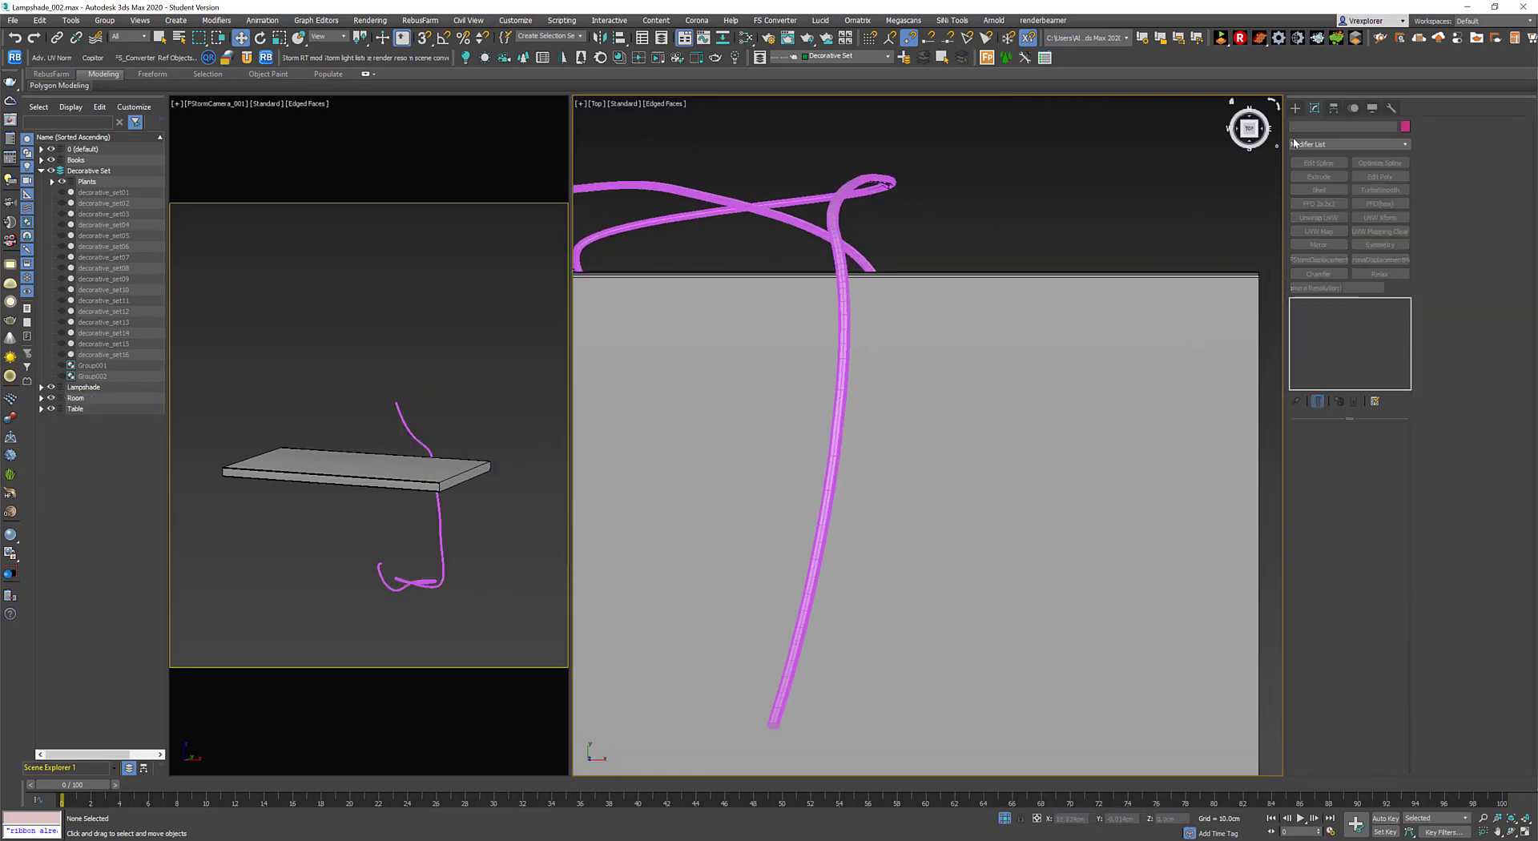
{"action": "key", "text": "F3"}
Create a small box near the cord end and zoom in on it with edged faces.
{"action": "left_click", "coordinate": [1323, 181]}
{"action": "left_click_drag", "start_coordinate": [943, 345], "coordinate": [989, 423]}
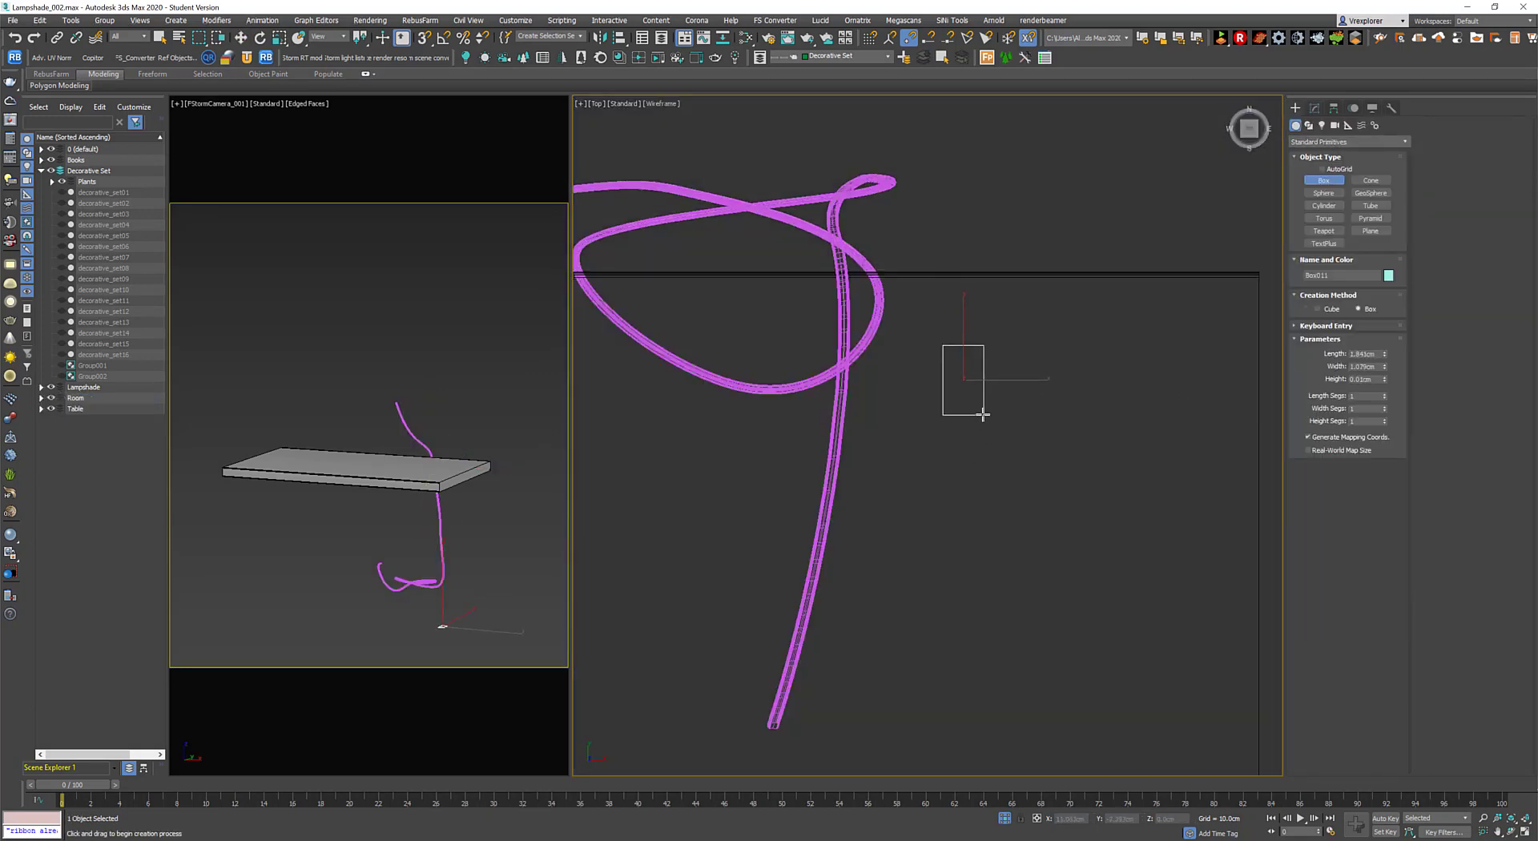
{"action": "left_click", "coordinate": [983, 415]}
{"action": "key", "text": "w"}
{"action": "mouse_move", "coordinate": [1057, 339]}
{"action": "middle_mouse_down", "text": "alt"}
{"action": "mouse_move", "coordinate": [1061, 468]}
{"action": "mouse_move", "coordinate": [943, 517]}
{"action": "middle_mouse_up", "text": "alt"}
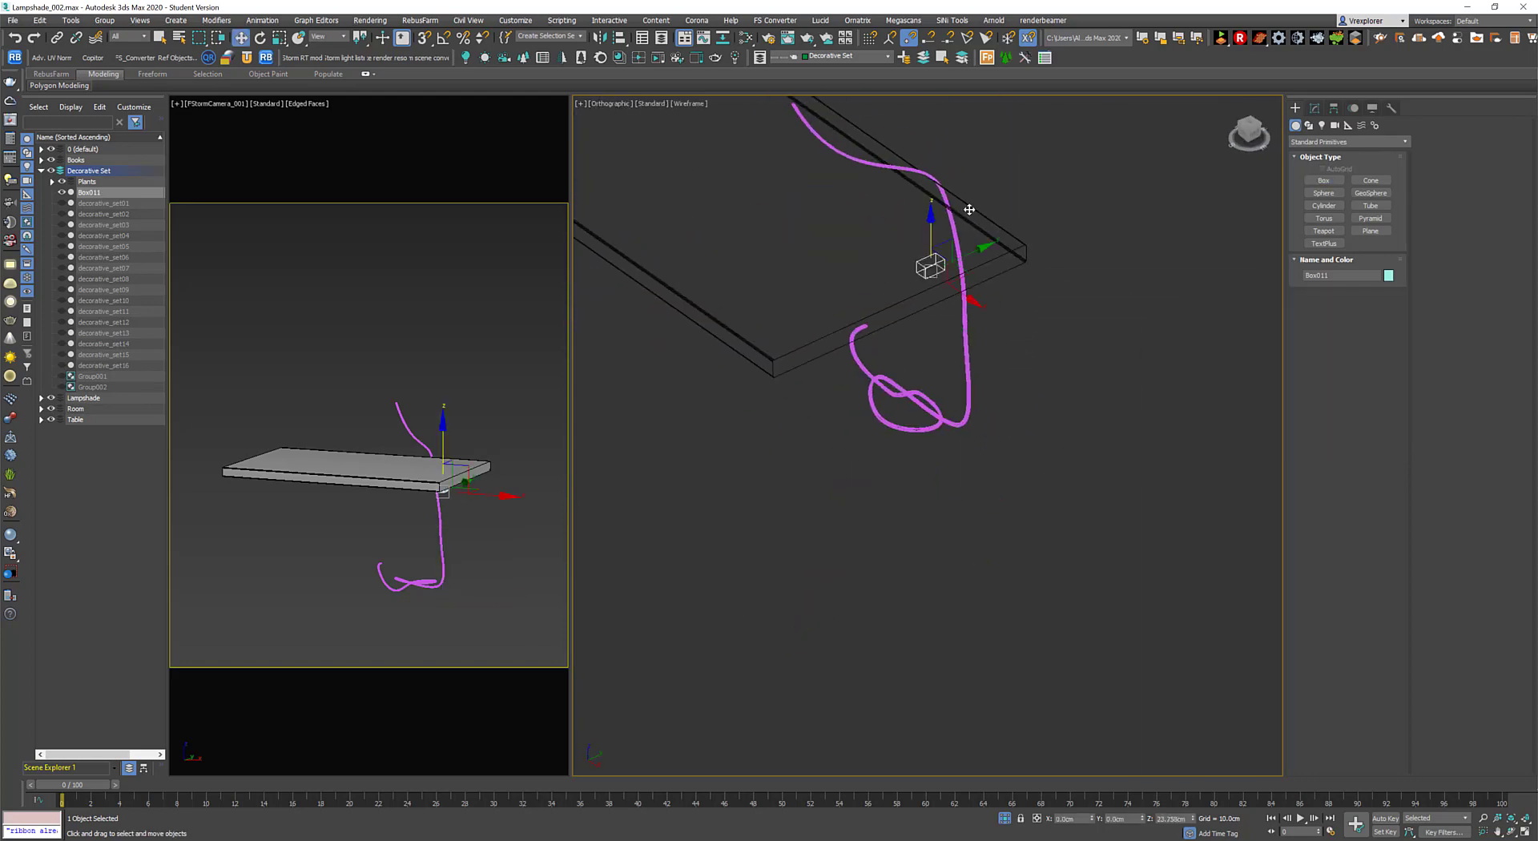
{"action": "key", "text": "f"}
{"action": "scroll", "coordinate": [1041, 390], "scroll_direction": "up", "scroll_amount": 5}
{"action": "left_click_drag", "start_coordinate": [897, 561], "coordinate": [1138, 345]}
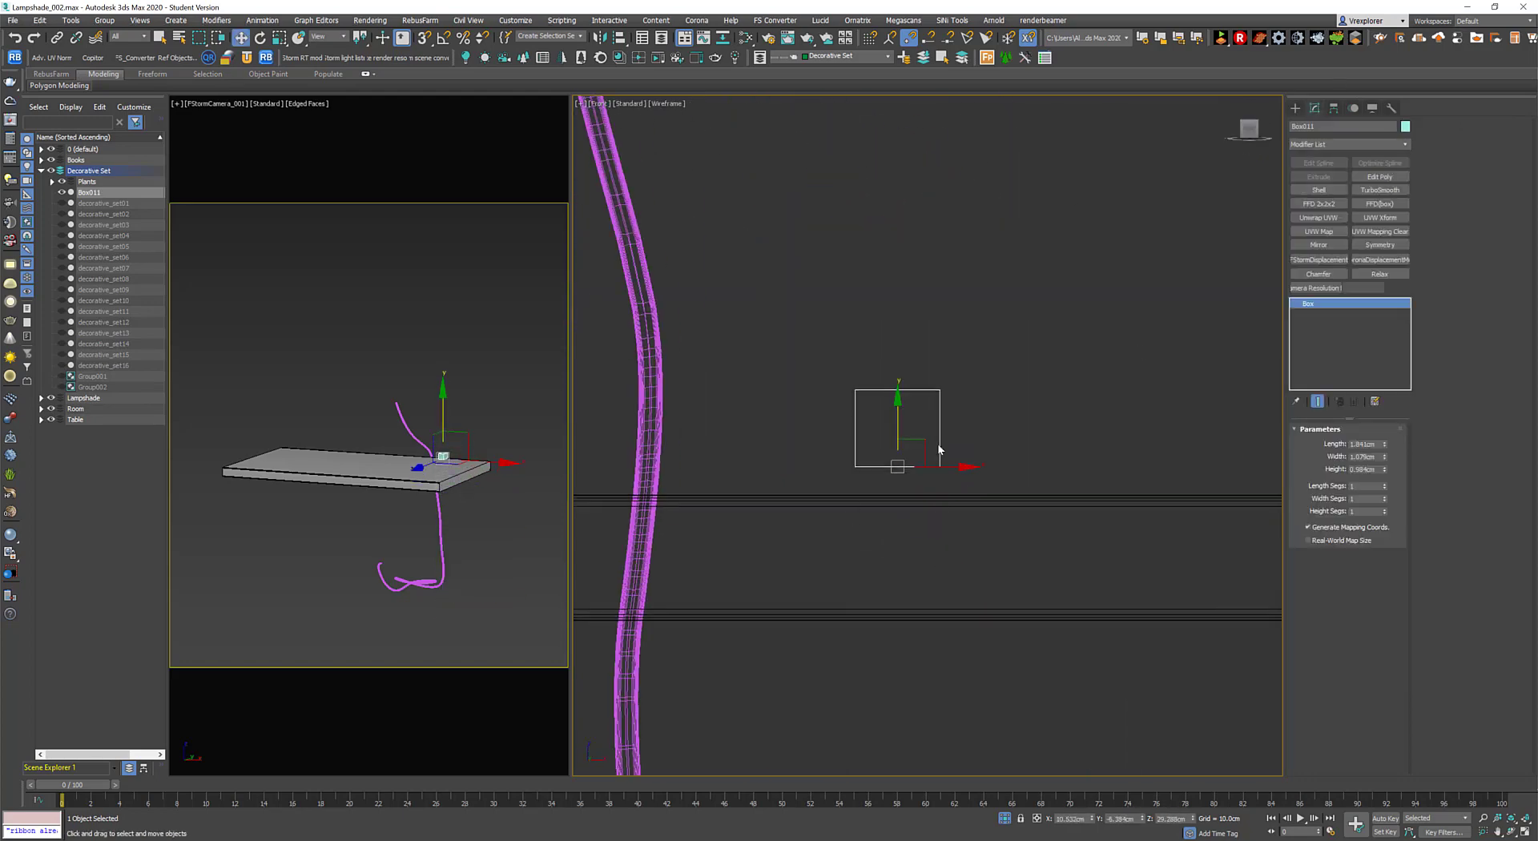
{"action": "middle_click_drag", "start_coordinate": [1050, 454], "coordinate": [960, 521], "text": "alt"}
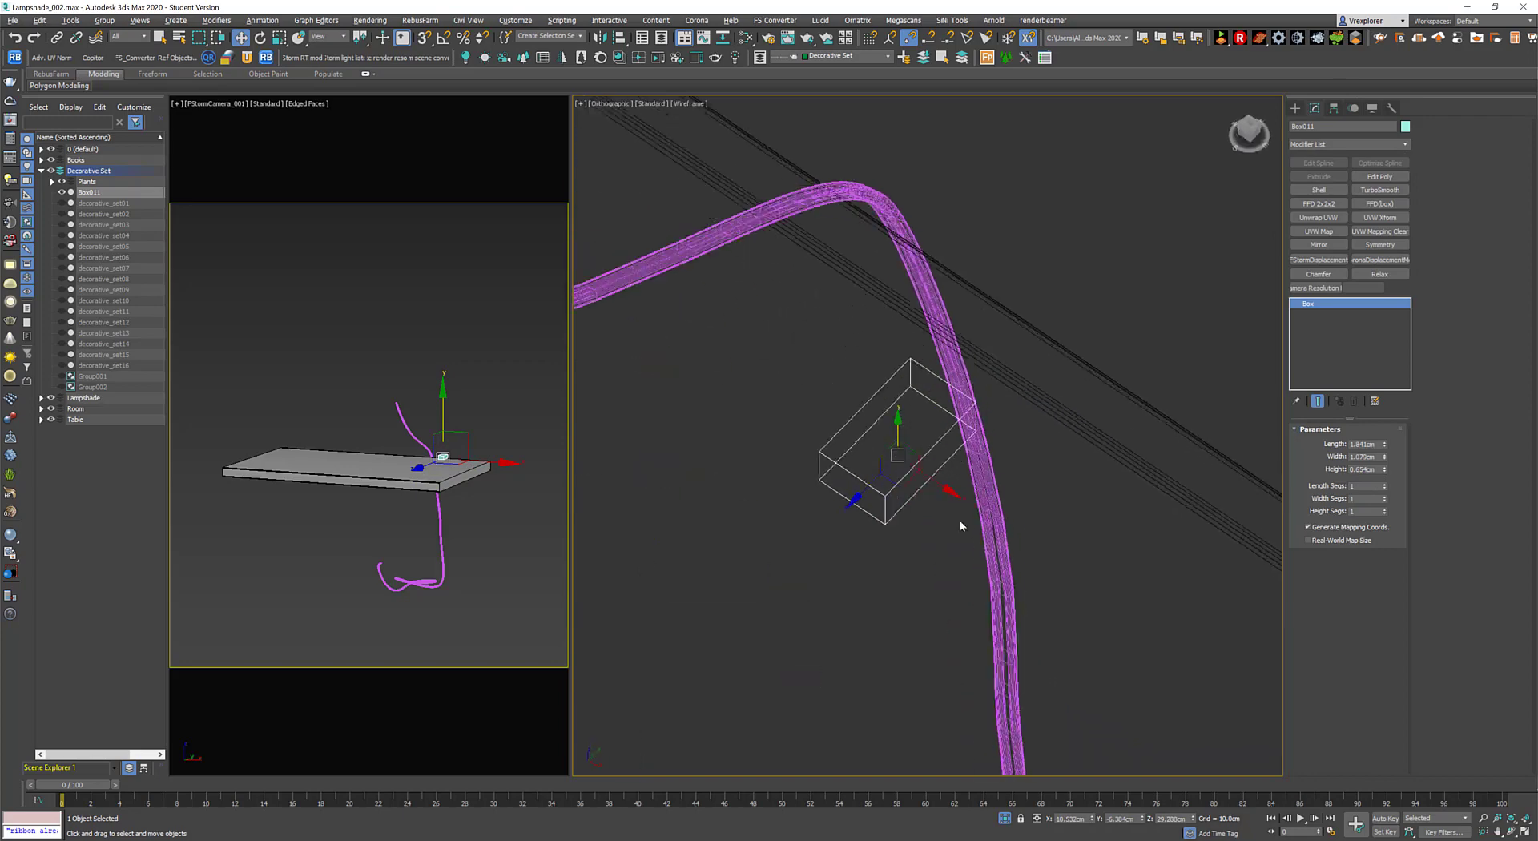
{"action": "key", "text": "F3"}
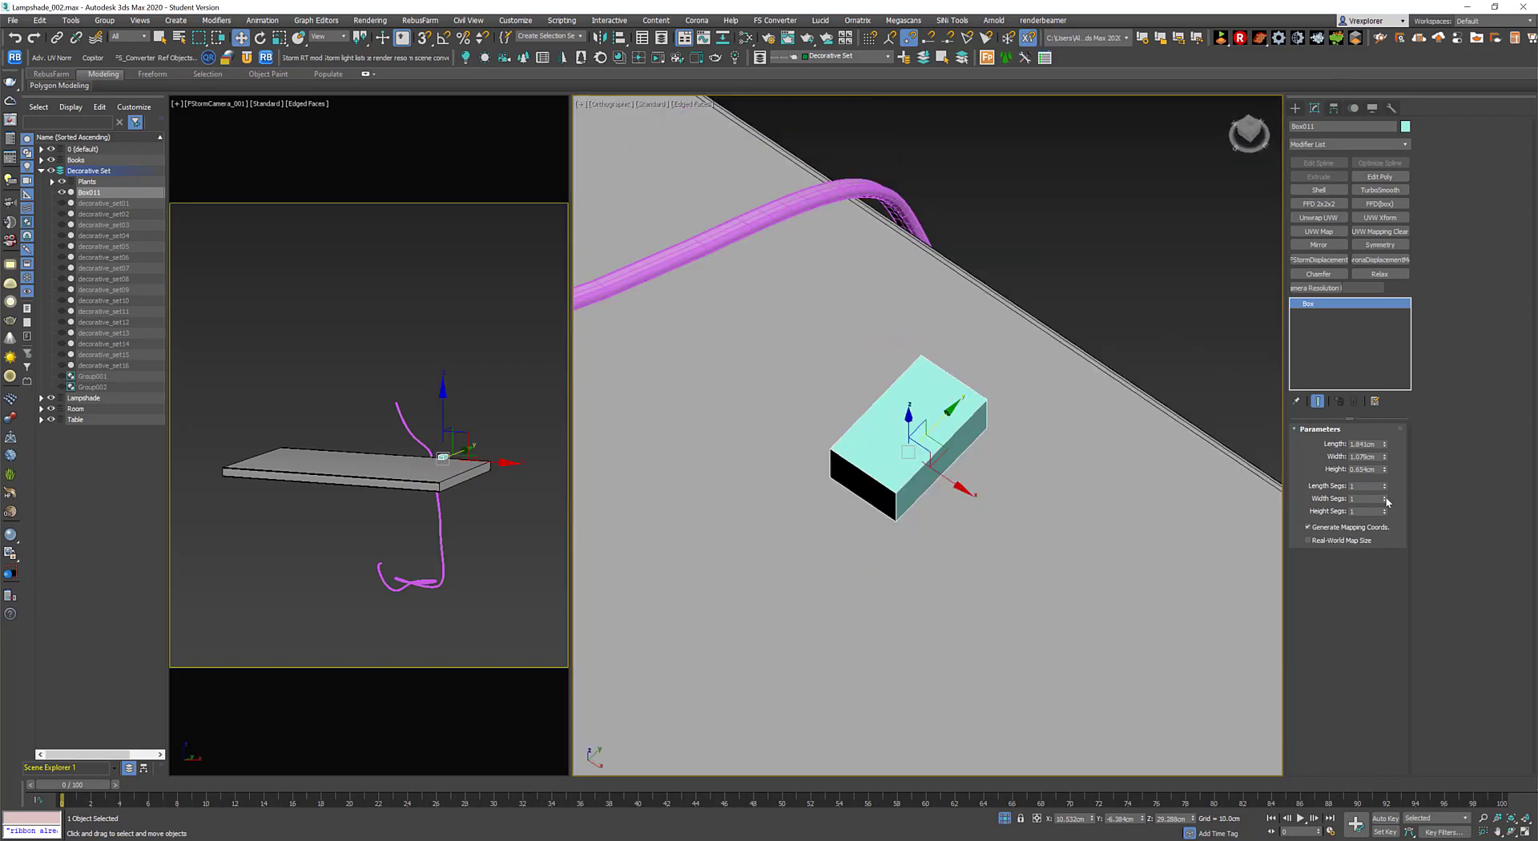
Set the box's Width Segs to 2 and Length Segs to 3.
{"action": "left_click", "coordinate": [1386, 498]}
{"action": "middle_click_drag", "start_coordinate": [1061, 450], "coordinate": [1354, 494], "text": "alt"}
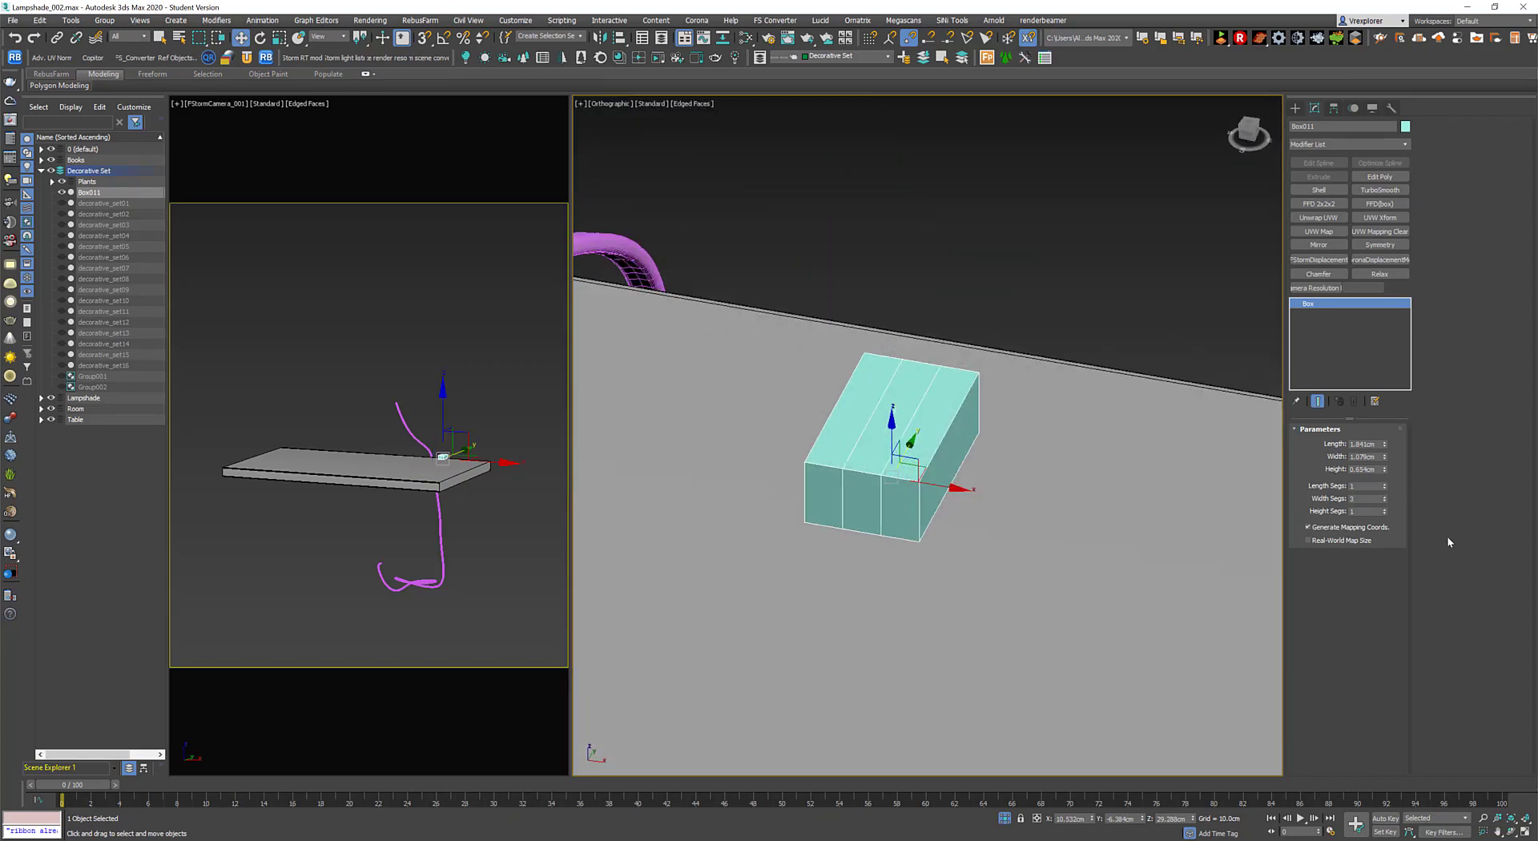
{"action": "double_click", "coordinate": [1386, 484]}
{"action": "mouse_move", "coordinate": [1041, 496]}
{"action": "middle_mouse_down", "text": "alt"}
{"action": "mouse_move", "coordinate": [959, 511]}
{"action": "mouse_move", "coordinate": [1390, 525]}
{"action": "middle_mouse_up", "text": "alt"}
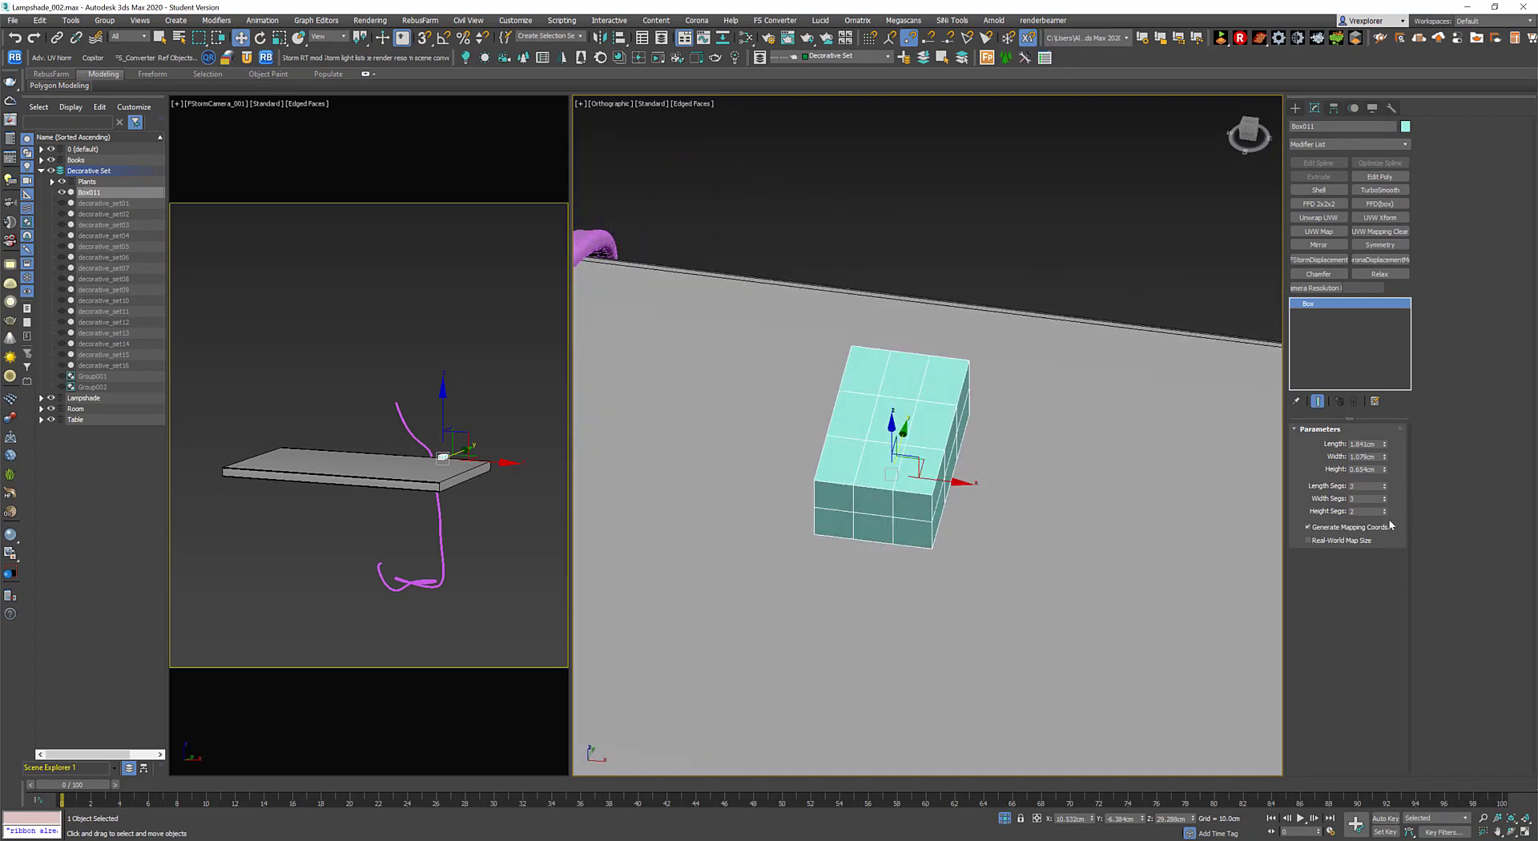
Set Height Segs to 1 and convert the box to an Editable Poly.
{"action": "left_click", "coordinate": [1384, 513]}
{"action": "middle_click_drag", "start_coordinate": [1202, 481], "coordinate": [1154, 445], "text": "alt"}
{"action": "right_click", "coordinate": [1154, 446]}
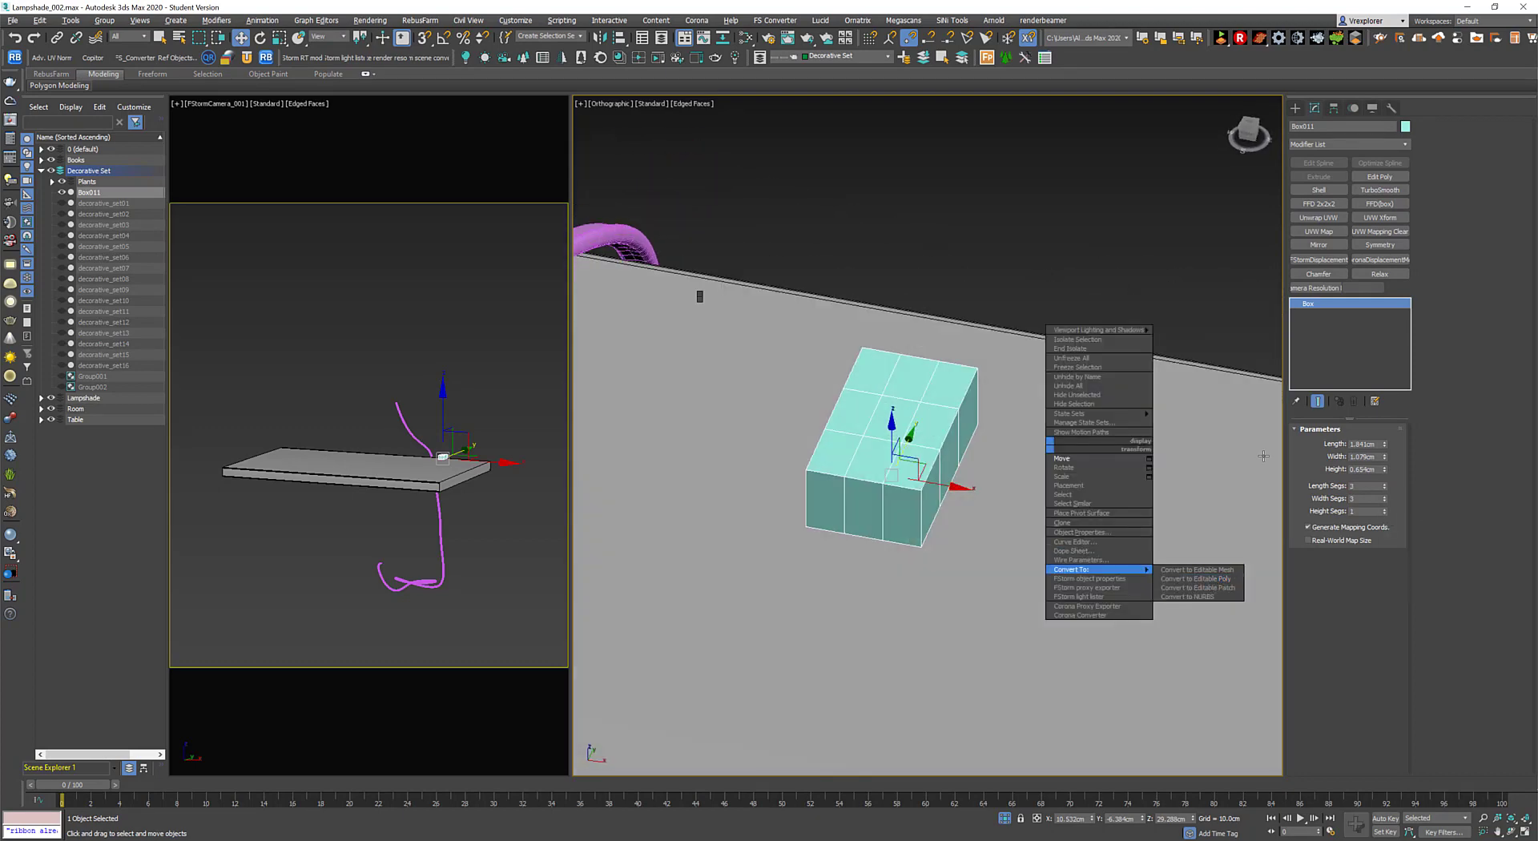
{"action": "middle_click_drag", "start_coordinate": [1264, 456], "coordinate": [1053, 493], "text": "alt"}
{"action": "right_click", "coordinate": [1053, 493]}
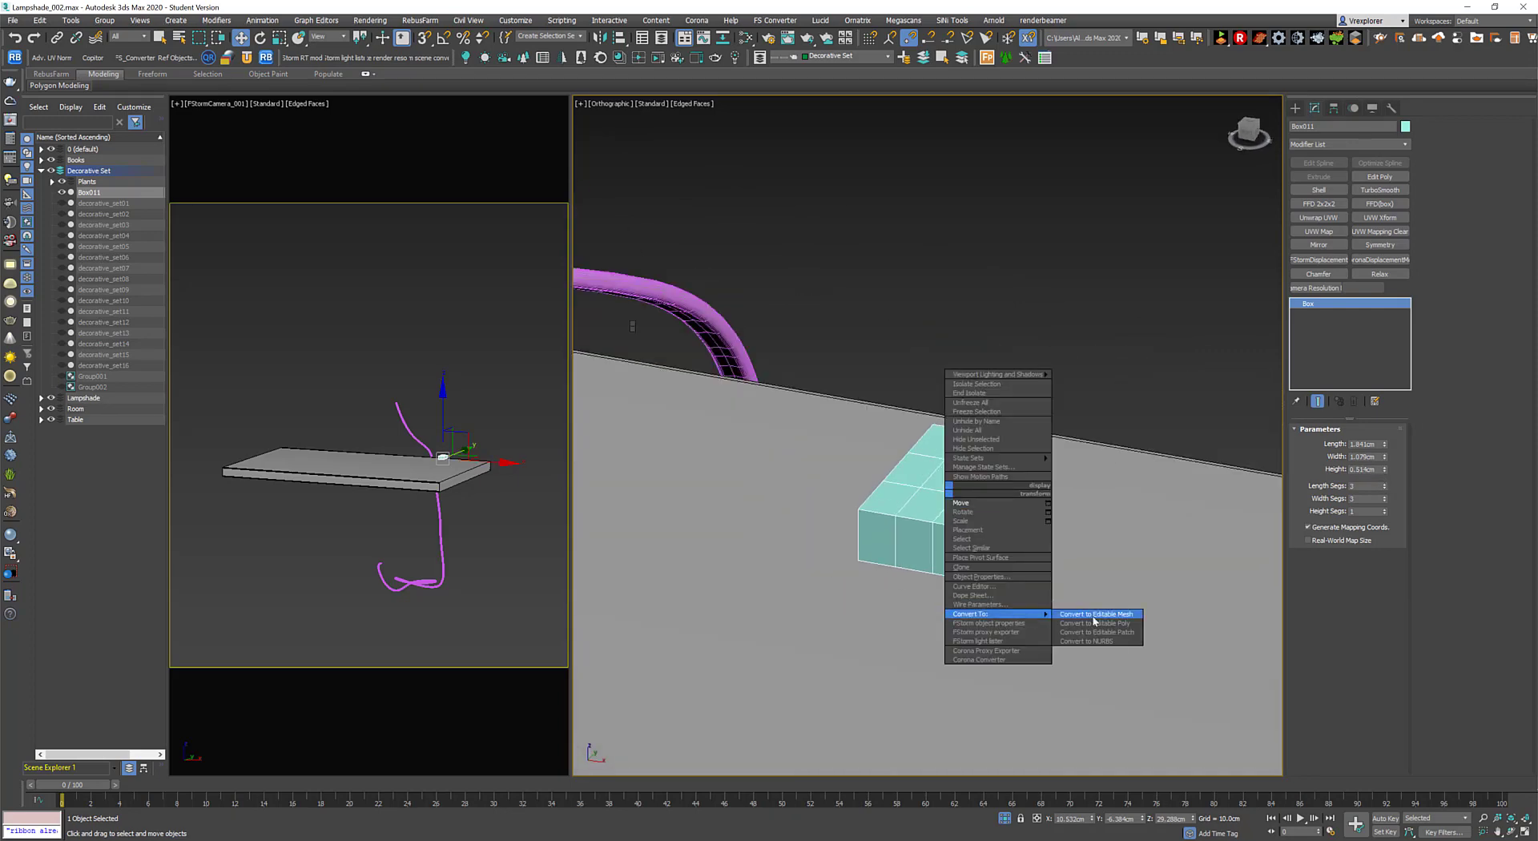
{"action": "left_click", "coordinate": [1095, 623]}
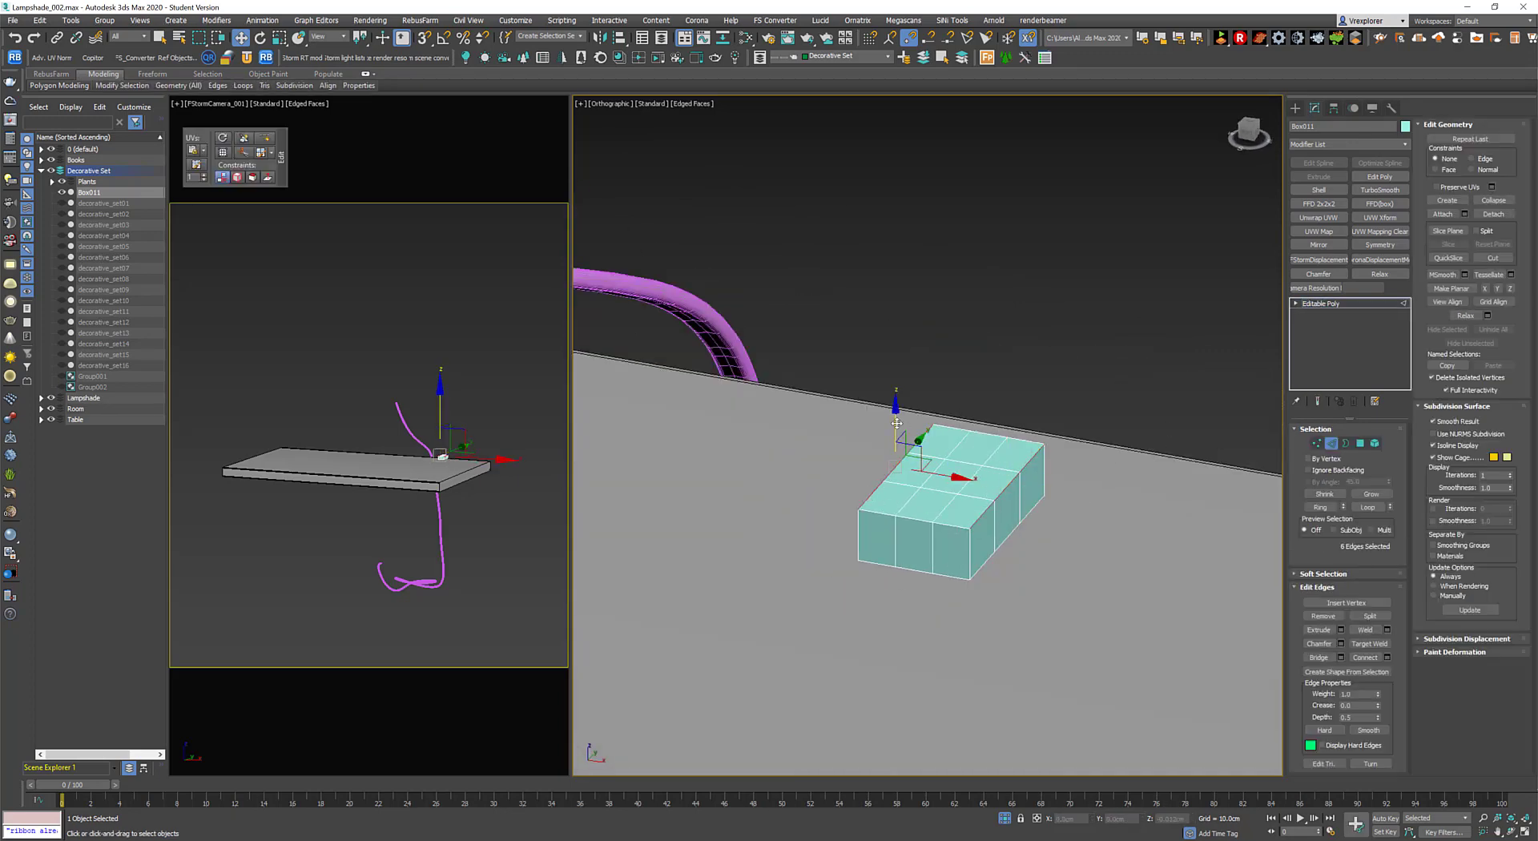
Connect a new edge loop around the box's sides and scale it to taper the ends.
{"action": "middle_click_drag", "start_coordinate": [1006, 536], "coordinate": [882, 552], "text": "alt"}
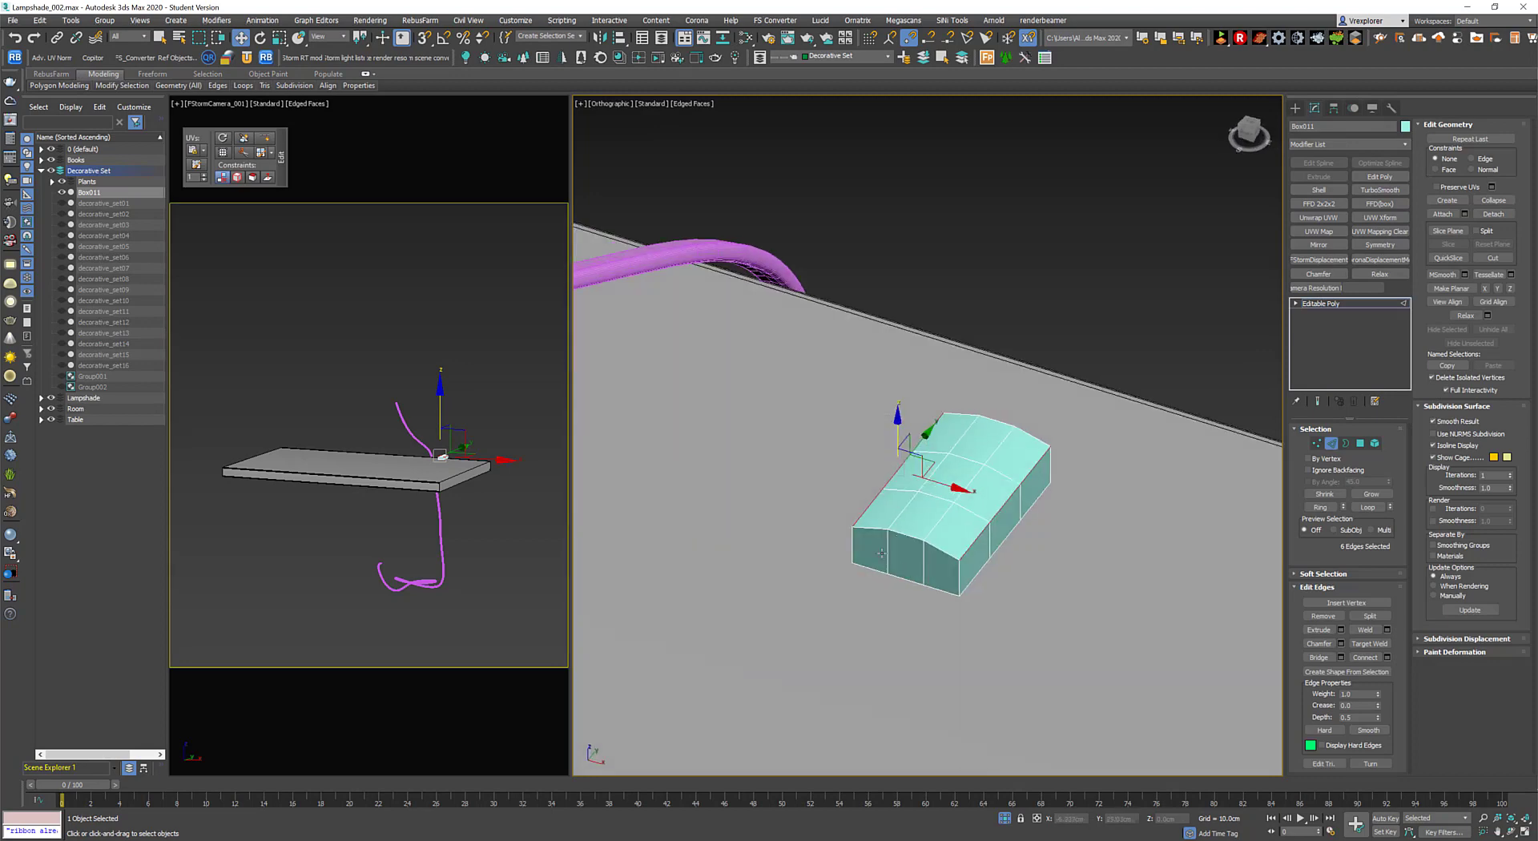
{"action": "middle_click_drag", "start_coordinate": [978, 517], "coordinate": [717, 477], "text": "alt"}
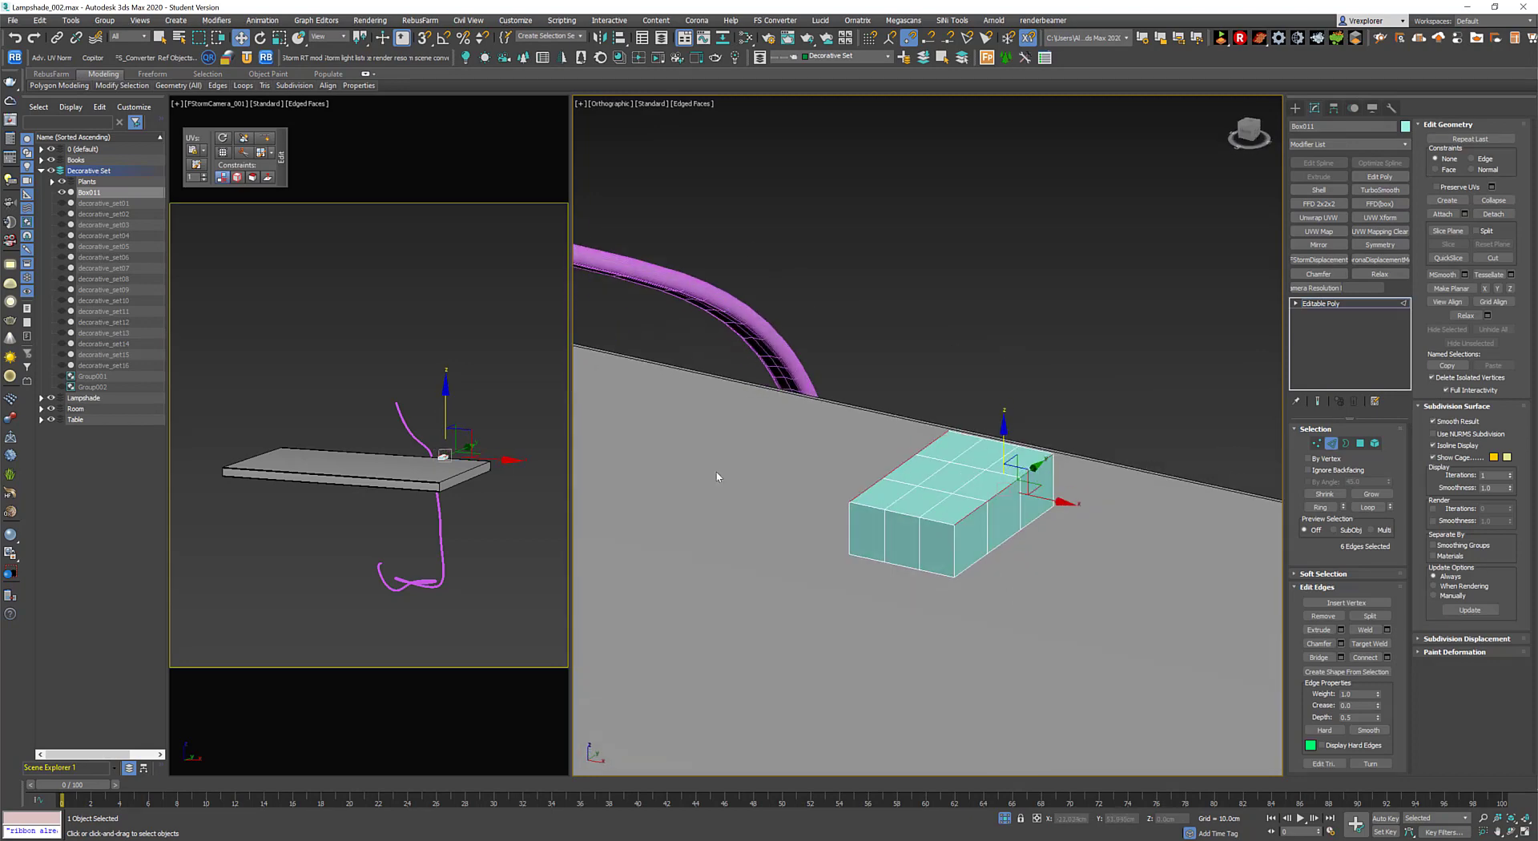
{"action": "right_click", "coordinate": [1111, 474]}
{"action": "left_click", "coordinate": [1042, 385]}
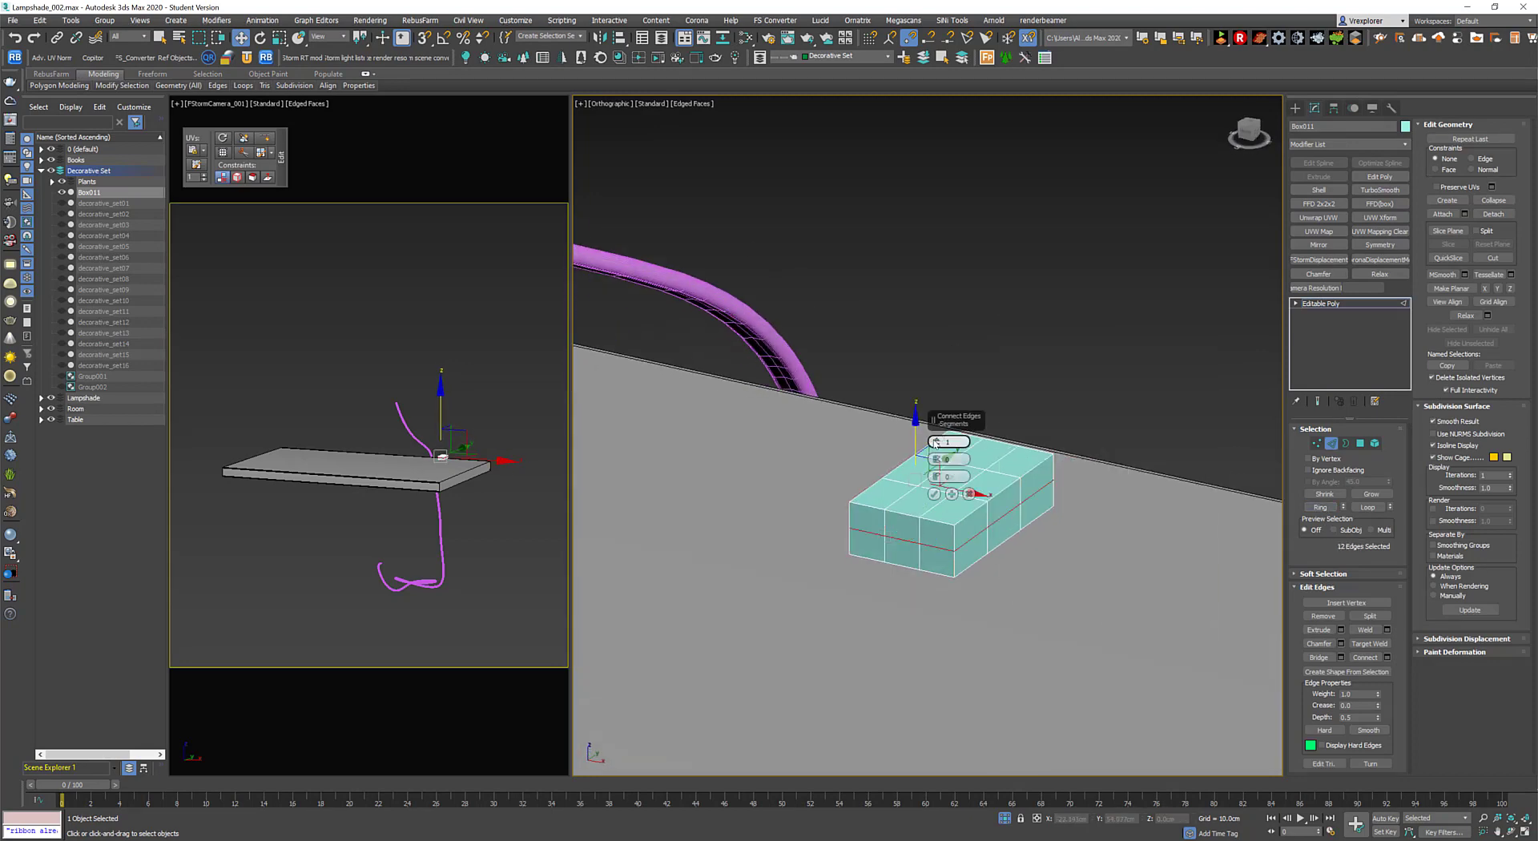
{"action": "mouse_move", "coordinate": [997, 546]}
{"action": "middle_mouse_down", "text": "alt"}
{"action": "mouse_move", "coordinate": [979, 508]}
{"action": "mouse_move", "coordinate": [1009, 578]}
{"action": "mouse_move", "coordinate": [1004, 521]}
{"action": "mouse_move", "coordinate": [753, 590]}
{"action": "middle_mouse_up", "text": "alt"}
{"action": "right_click", "coordinate": [979, 508]}
{"action": "left_click", "coordinate": [1011, 545]}
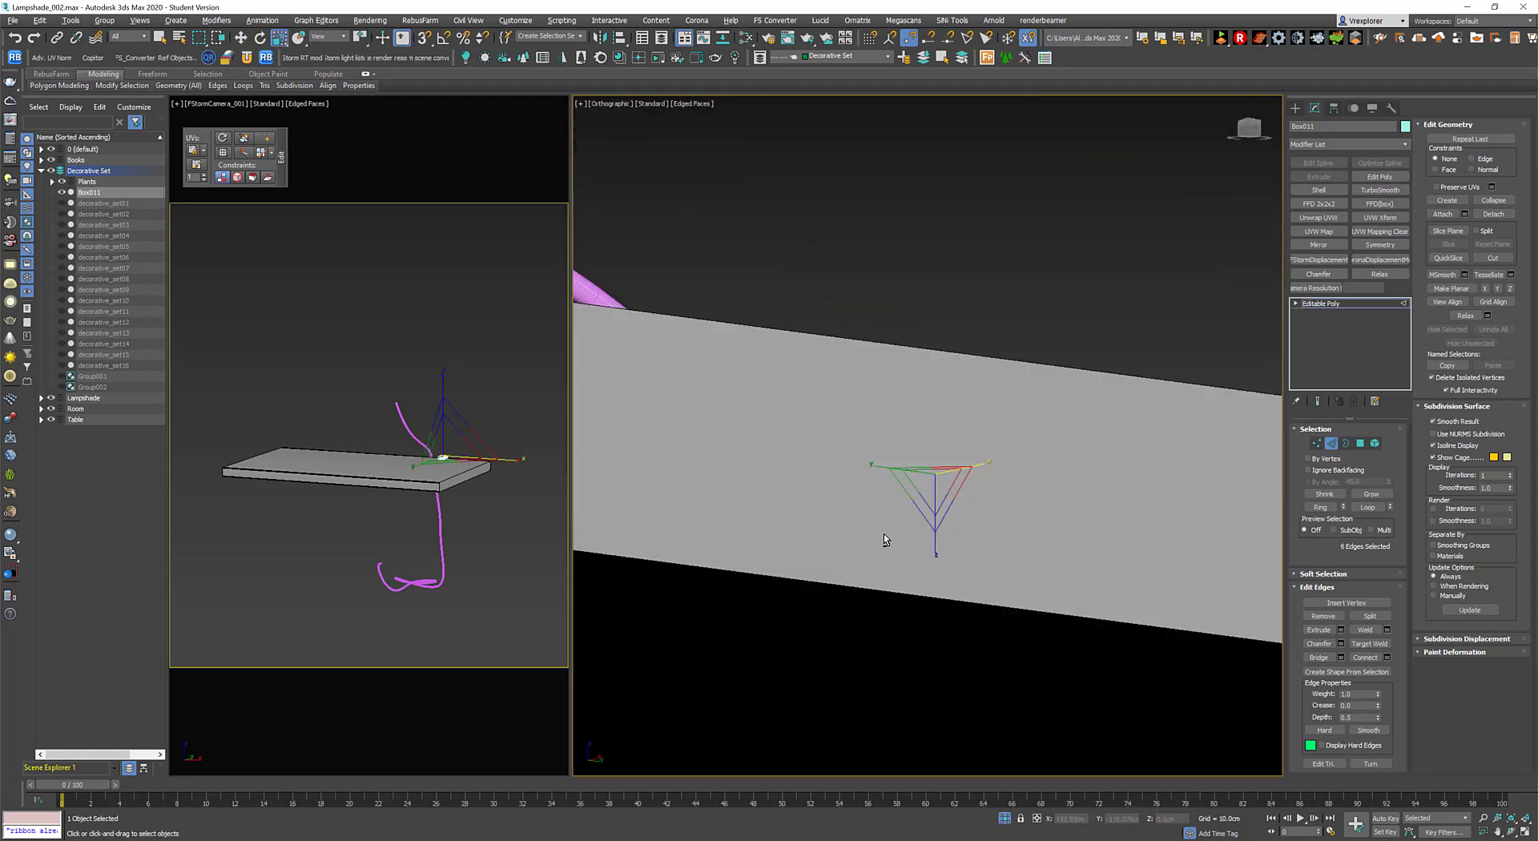
{"action": "mouse_move", "coordinate": [905, 521]}
{"action": "middle_mouse_down", "text": "alt"}
{"action": "mouse_move", "coordinate": [819, 578]}
{"action": "mouse_move", "coordinate": [1016, 620]}
{"action": "mouse_move", "coordinate": [854, 546]}
{"action": "mouse_move", "coordinate": [918, 637]}
{"action": "middle_mouse_up", "text": "alt"}
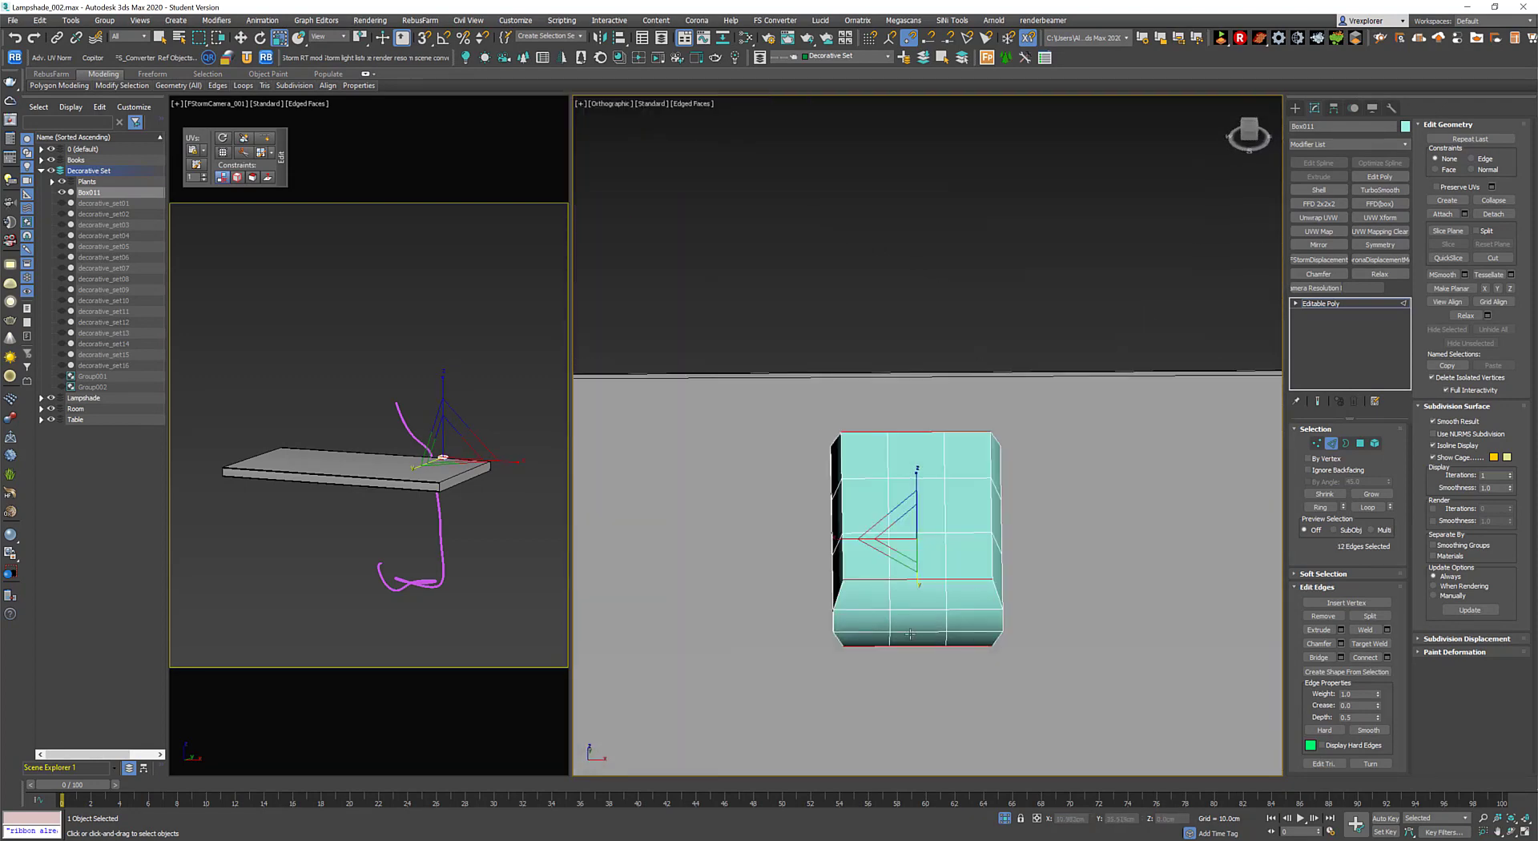
{"action": "left_click", "coordinate": [1359, 444]}
Select the box's corner vertices in the Top view to round the corners.
{"action": "mouse_move", "coordinate": [921, 561]}
{"action": "middle_mouse_down", "text": "alt"}
{"action": "mouse_move", "coordinate": [1000, 607]}
{"action": "mouse_move", "coordinate": [925, 613]}
{"action": "middle_mouse_up", "text": "alt"}
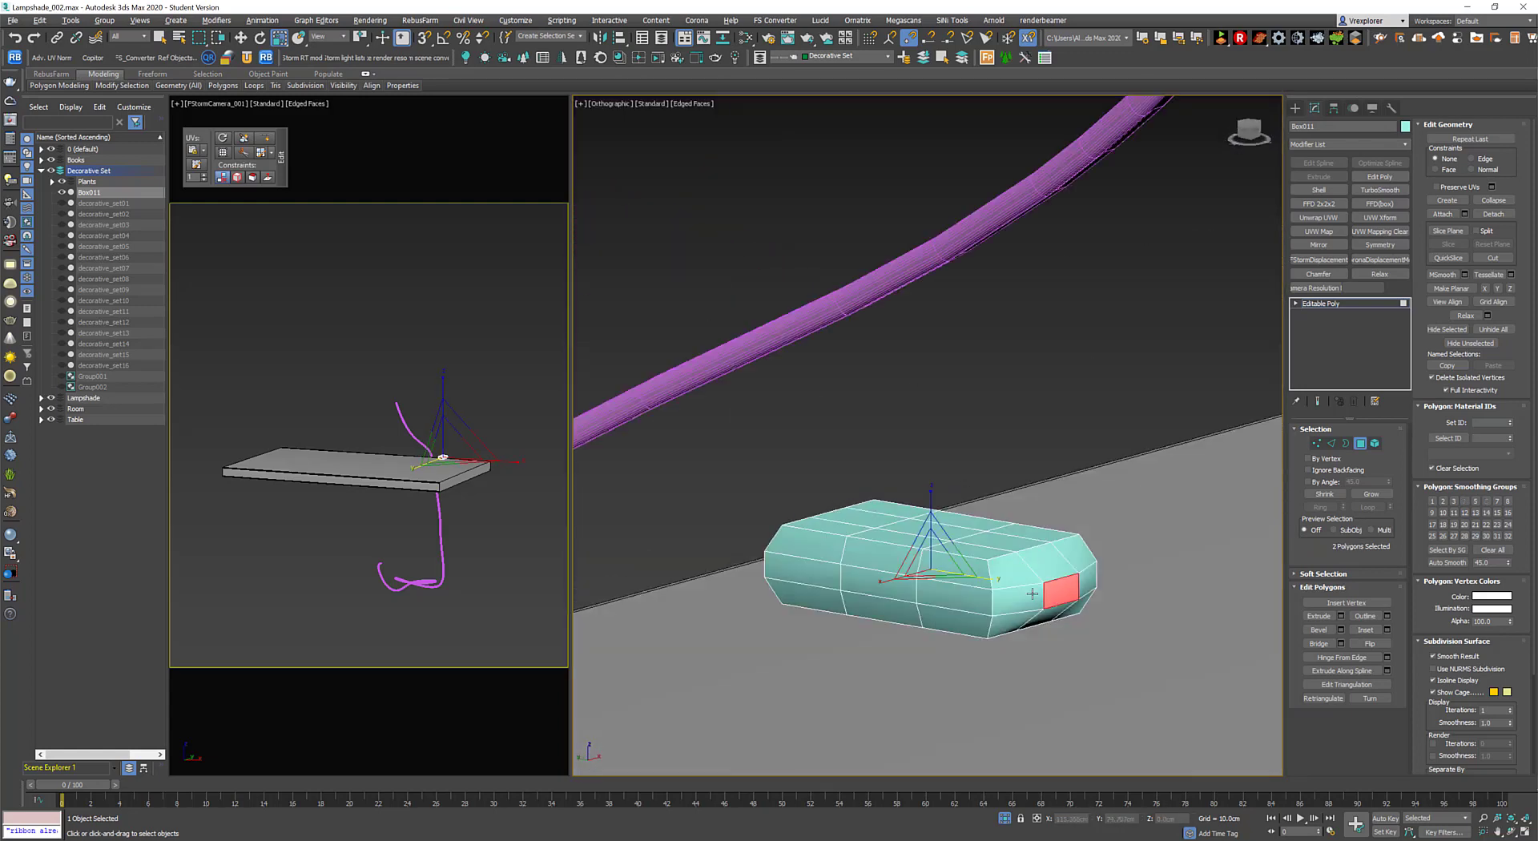
{"action": "left_click", "coordinate": [1318, 445]}
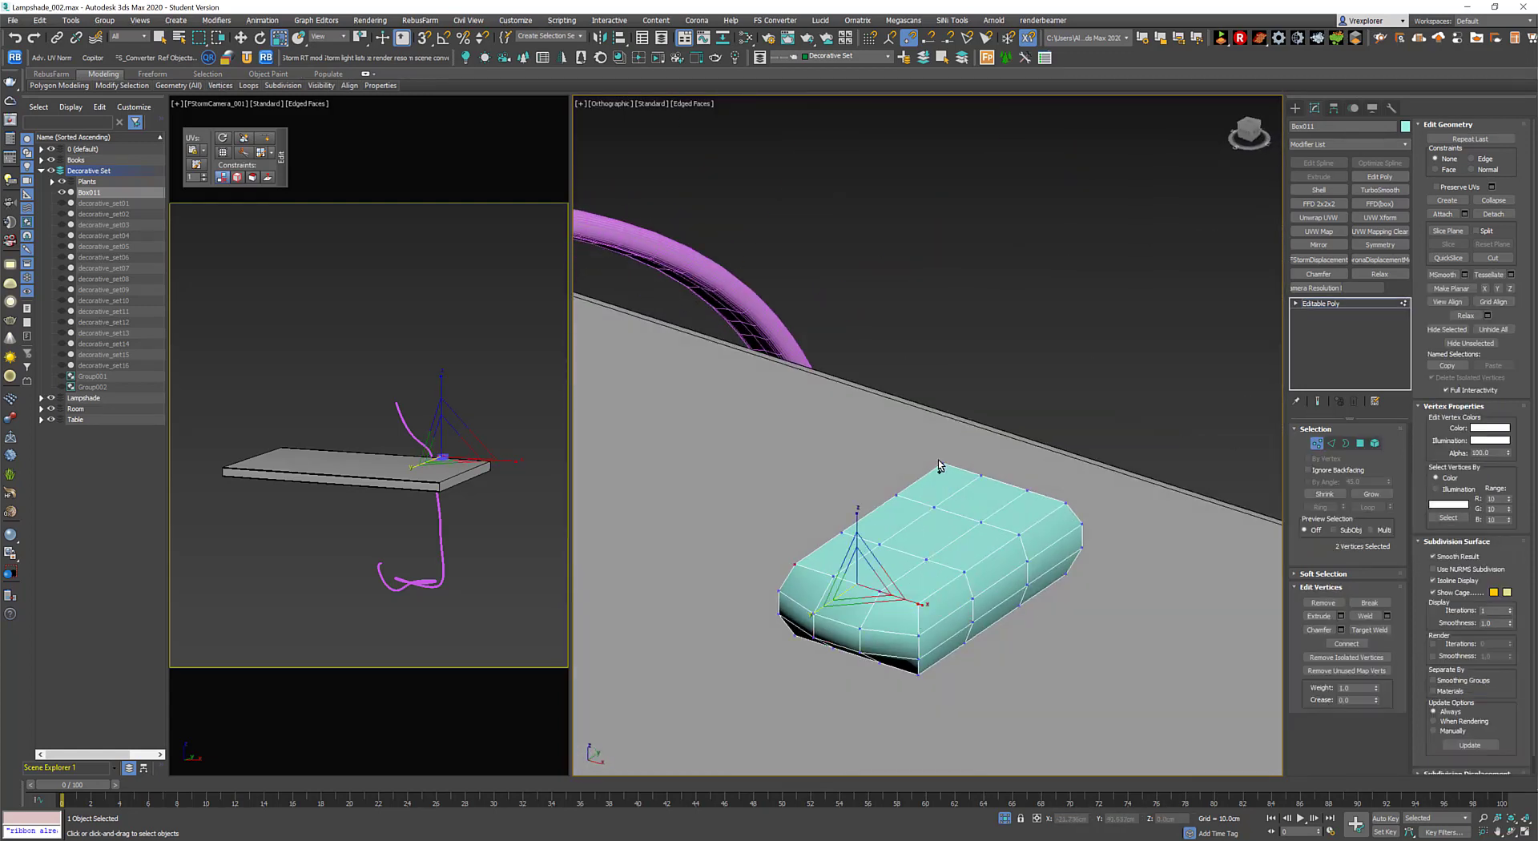
{"action": "middle_click_drag", "start_coordinate": [954, 638], "coordinate": [948, 634], "text": "alt"}
{"action": "mouse_move", "coordinate": [748, 622]}
{"action": "middle_mouse_down", "text": "alt"}
{"action": "mouse_move", "coordinate": [1009, 591]}
{"action": "mouse_move", "coordinate": [984, 653]}
{"action": "mouse_move", "coordinate": [1092, 617]}
{"action": "middle_mouse_up", "text": "alt"}
{"action": "key", "text": "t"}
{"action": "left_click", "coordinate": [1086, 202]}
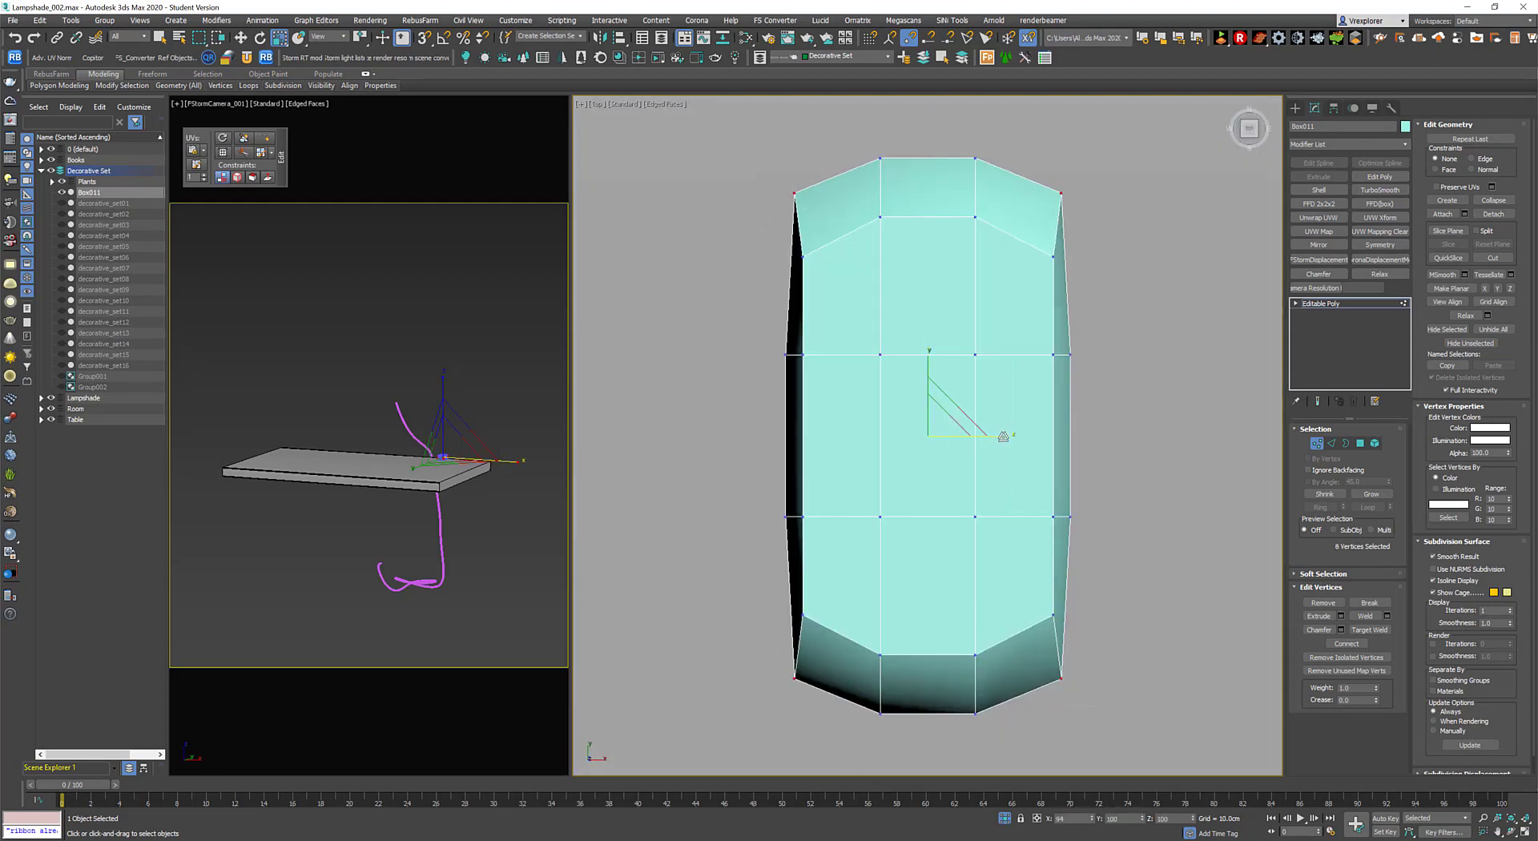
{"action": "middle_click_drag", "start_coordinate": [1098, 565], "coordinate": [977, 503], "text": "alt"}
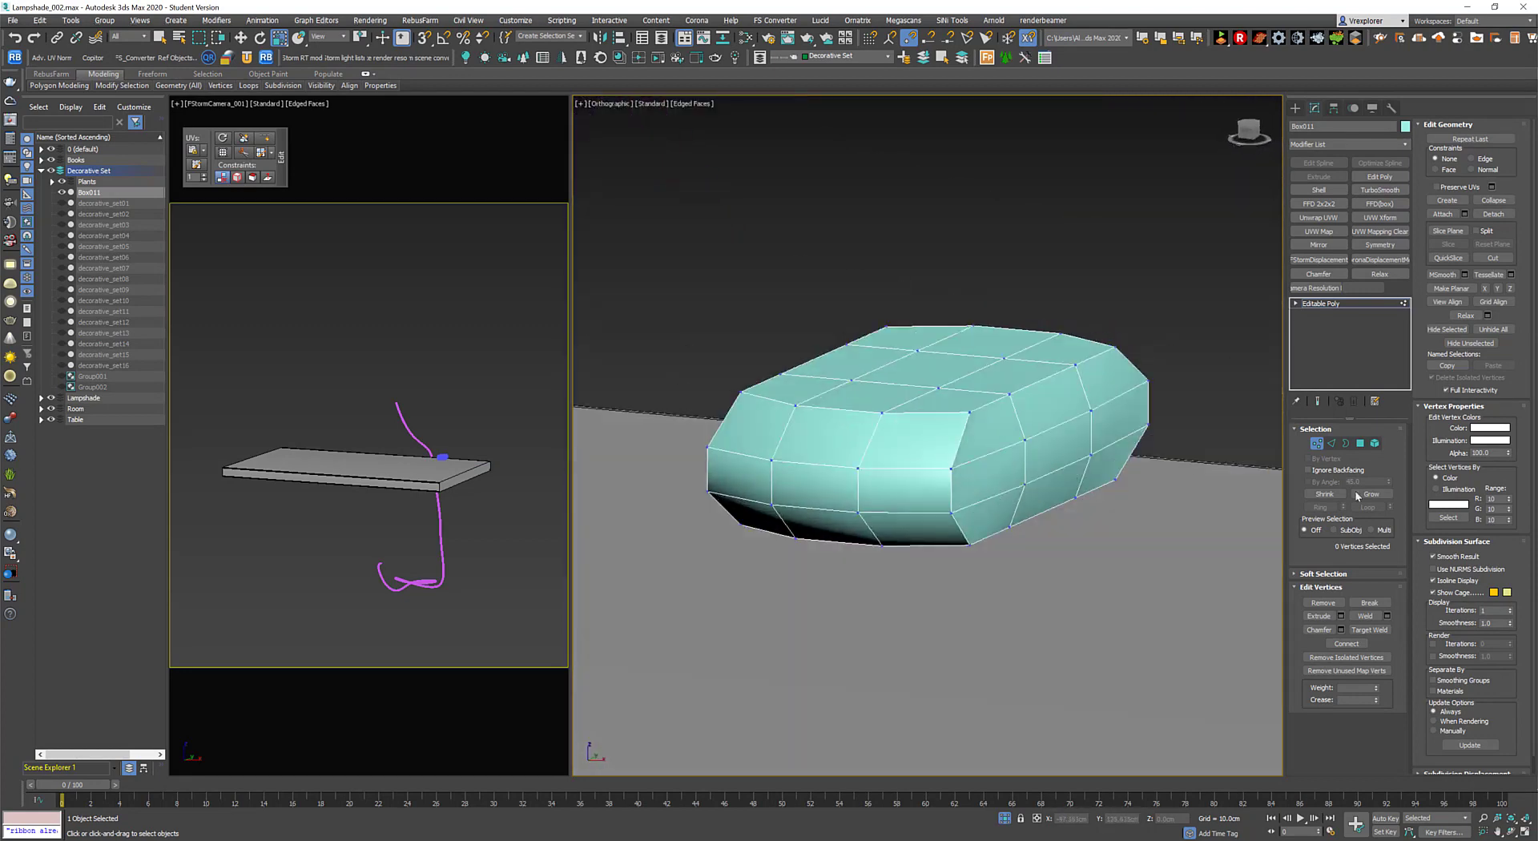
Select an edge loop around the box and add a TurboSmooth modifier.
{"action": "key", "text": "2"}
{"action": "double_click", "coordinate": [927, 519]}
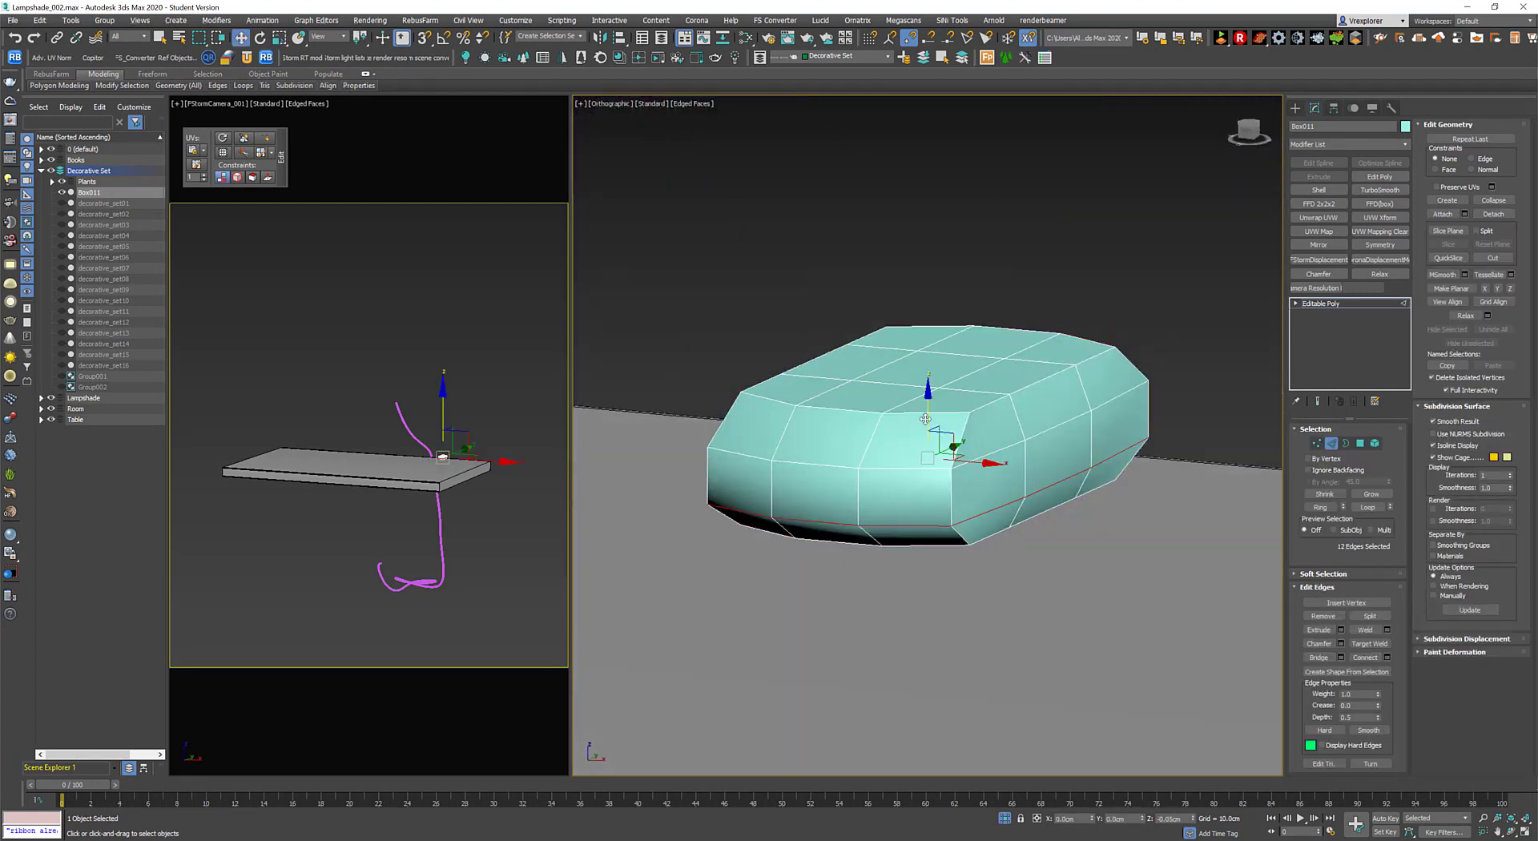
{"action": "mouse_move", "coordinate": [922, 404]}
{"action": "middle_mouse_down", "text": "alt"}
{"action": "mouse_move", "coordinate": [1008, 560]}
{"action": "mouse_move", "coordinate": [1042, 520]}
{"action": "middle_mouse_up", "text": "alt"}
{"action": "left_click", "coordinate": [1380, 190]}
At Polygon level of Box011's Editable Poly, select the two faces on one end.
{"action": "left_click", "coordinate": [1297, 314]}
{"action": "left_click", "coordinate": [1330, 354]}
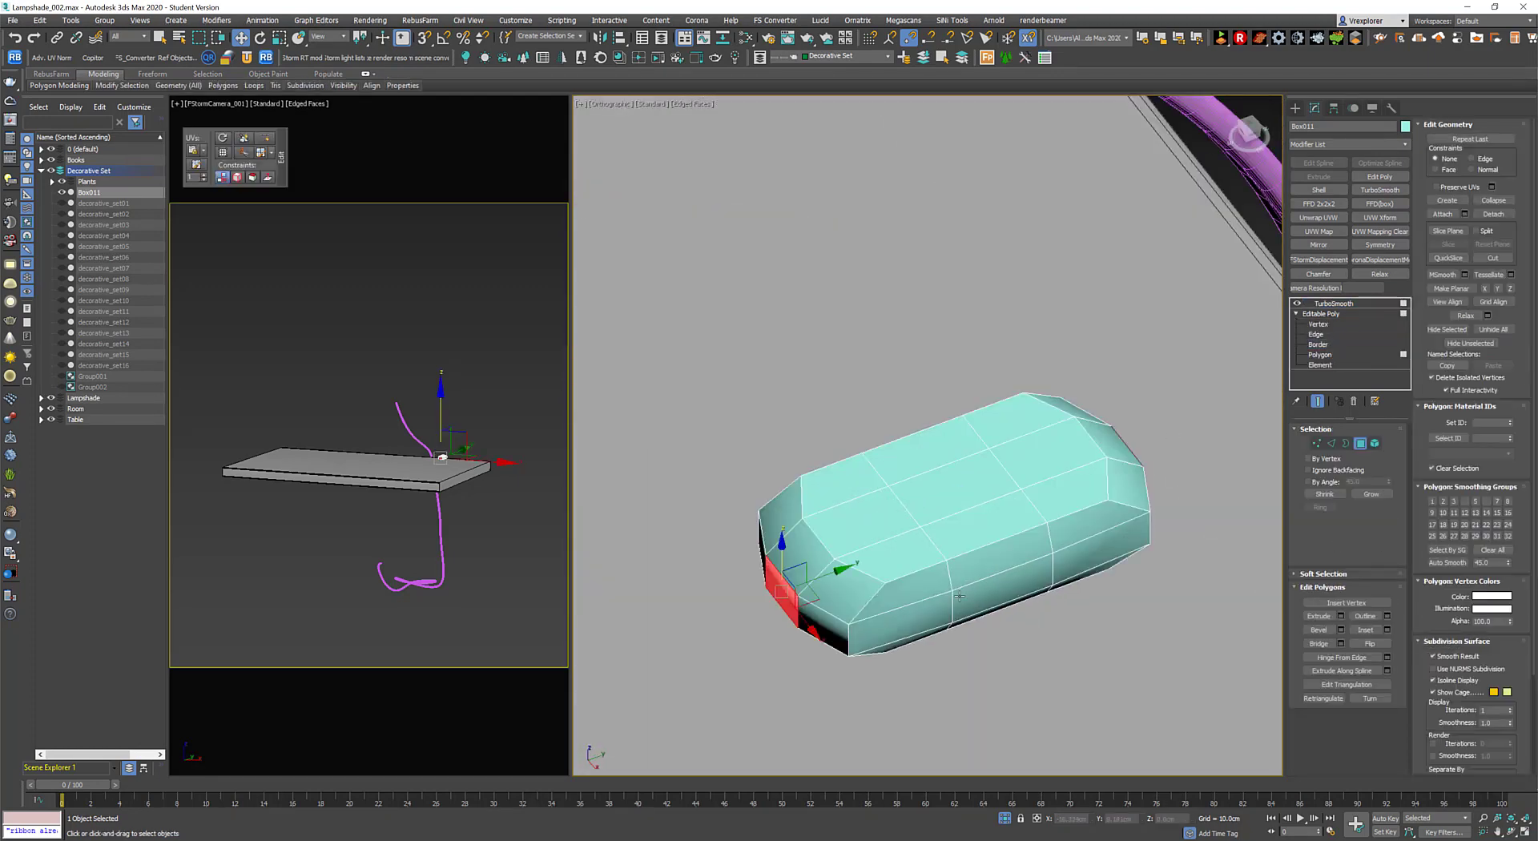
{"action": "middle_click_drag", "start_coordinate": [945, 561], "coordinate": [957, 582], "text": "alt"}
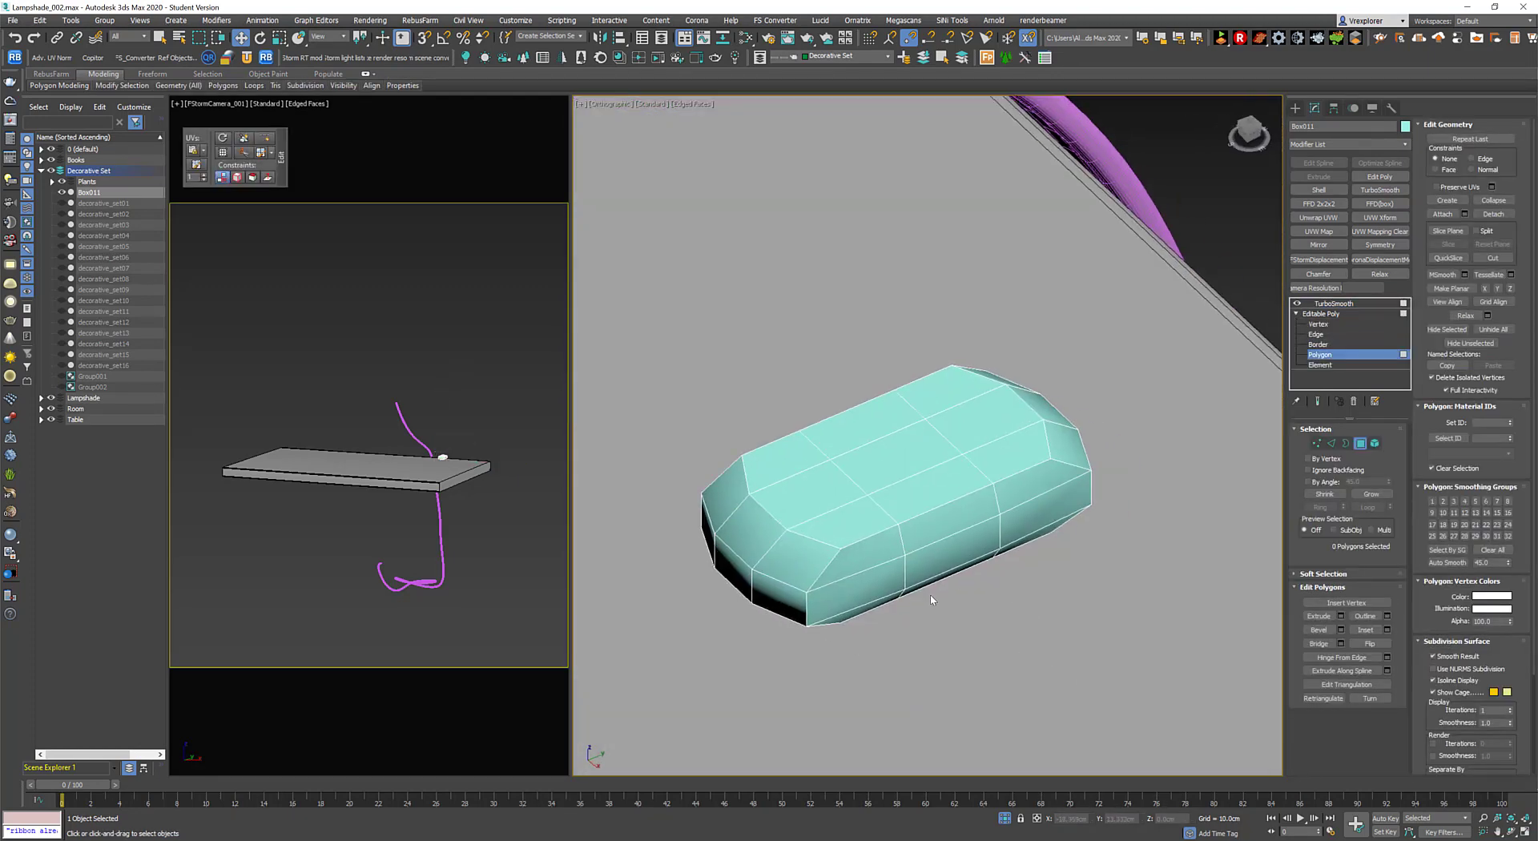
{"action": "middle_click_drag", "start_coordinate": [845, 596], "coordinate": [910, 573], "text": "alt"}
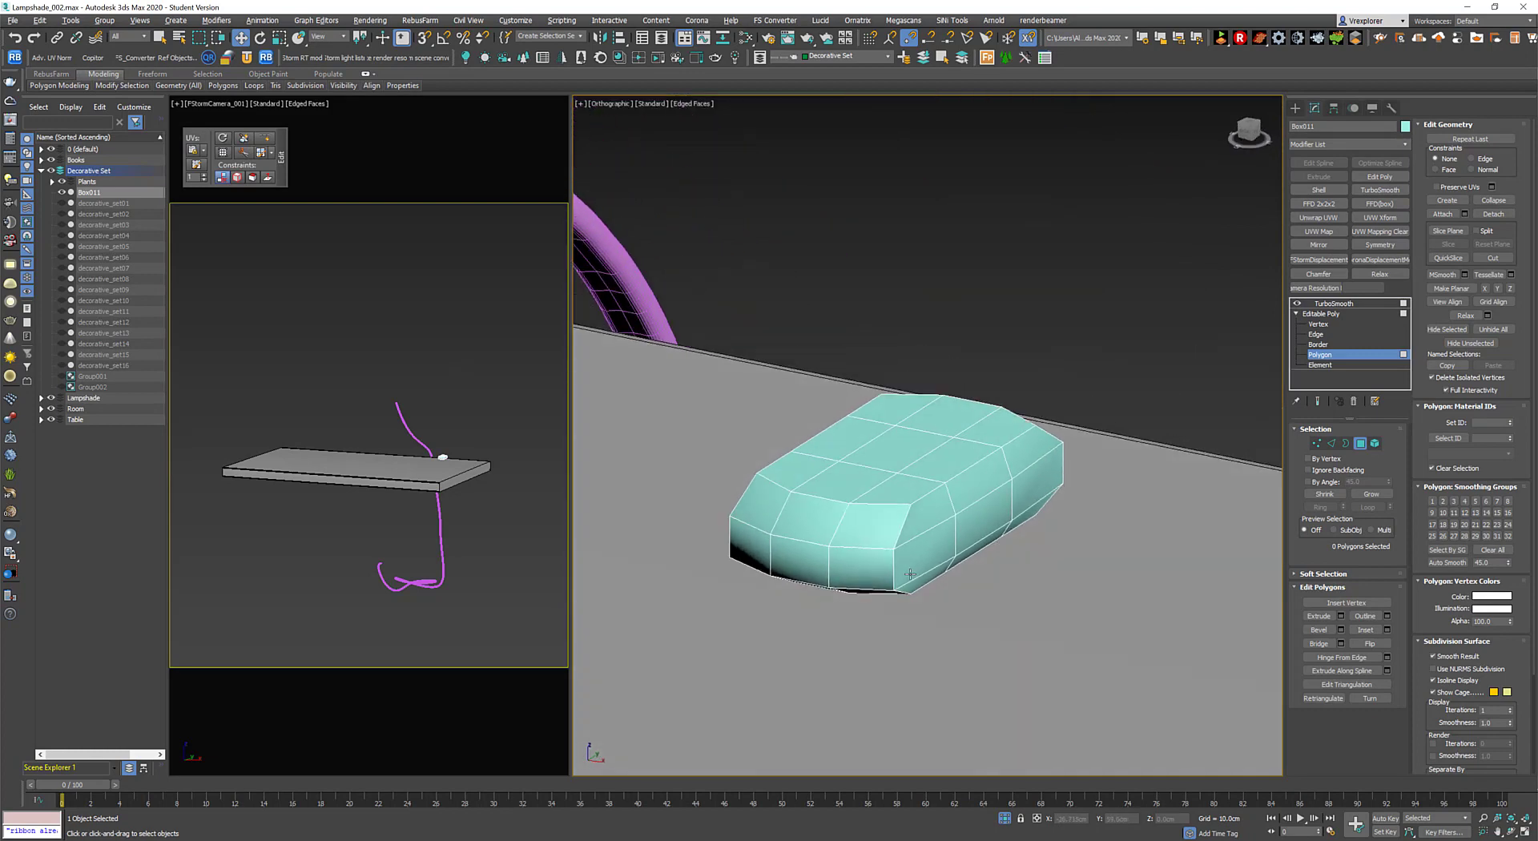
{"action": "middle_click_drag", "start_coordinate": [802, 551], "coordinate": [882, 529], "text": "alt"}
{"action": "left_click", "coordinate": [996, 549], "text": "ctrl"}
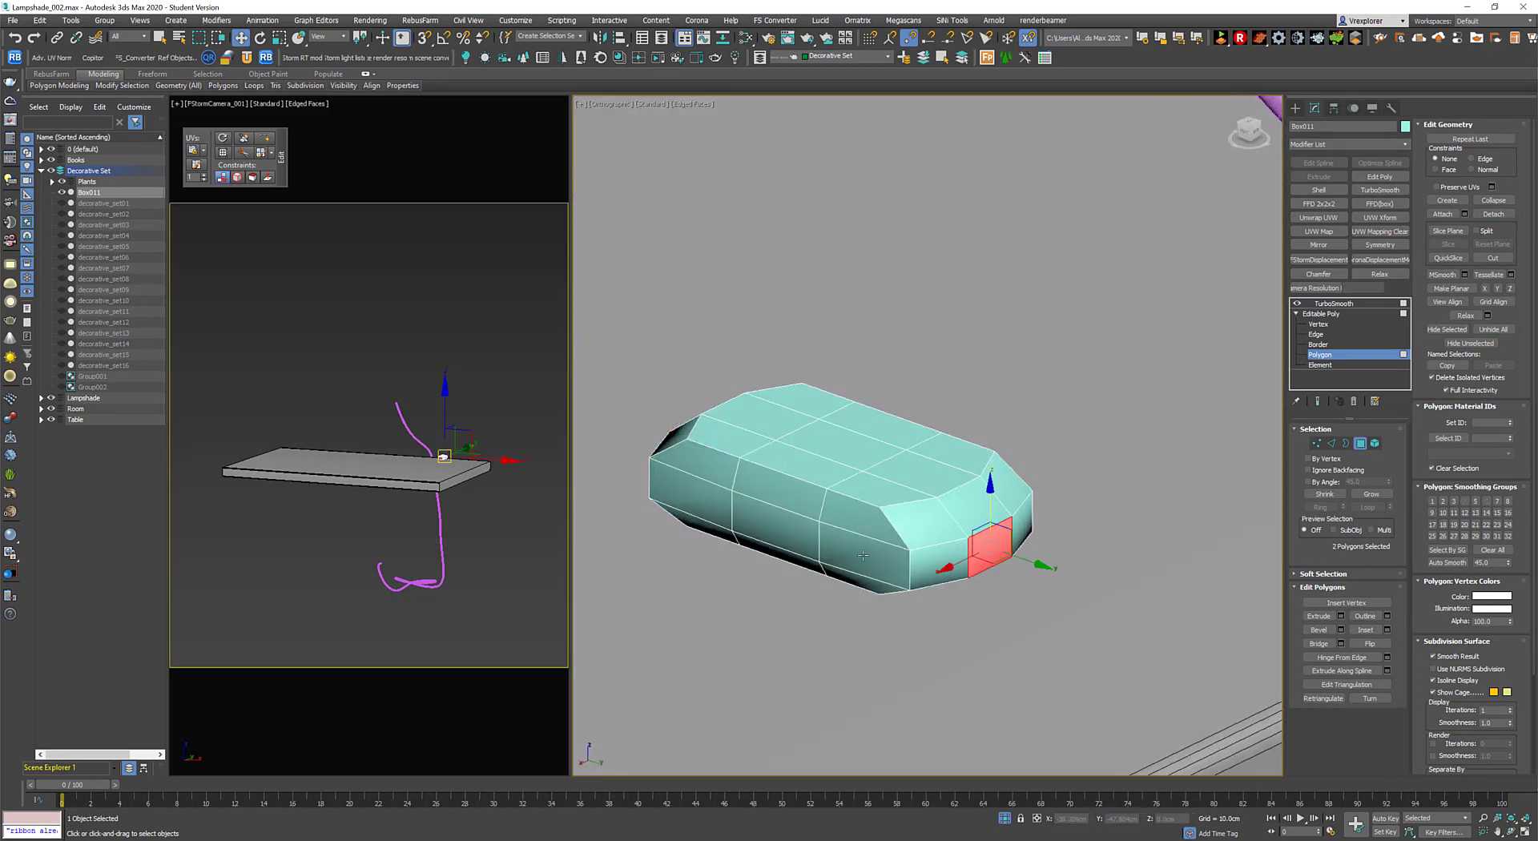
{"action": "mouse_move", "coordinate": [996, 550]}
{"action": "middle_mouse_down", "text": "alt"}
{"action": "mouse_move", "coordinate": [864, 516]}
{"action": "mouse_move", "coordinate": [962, 481]}
{"action": "middle_mouse_up", "text": "alt"}
{"action": "right_click", "coordinate": [962, 481]}
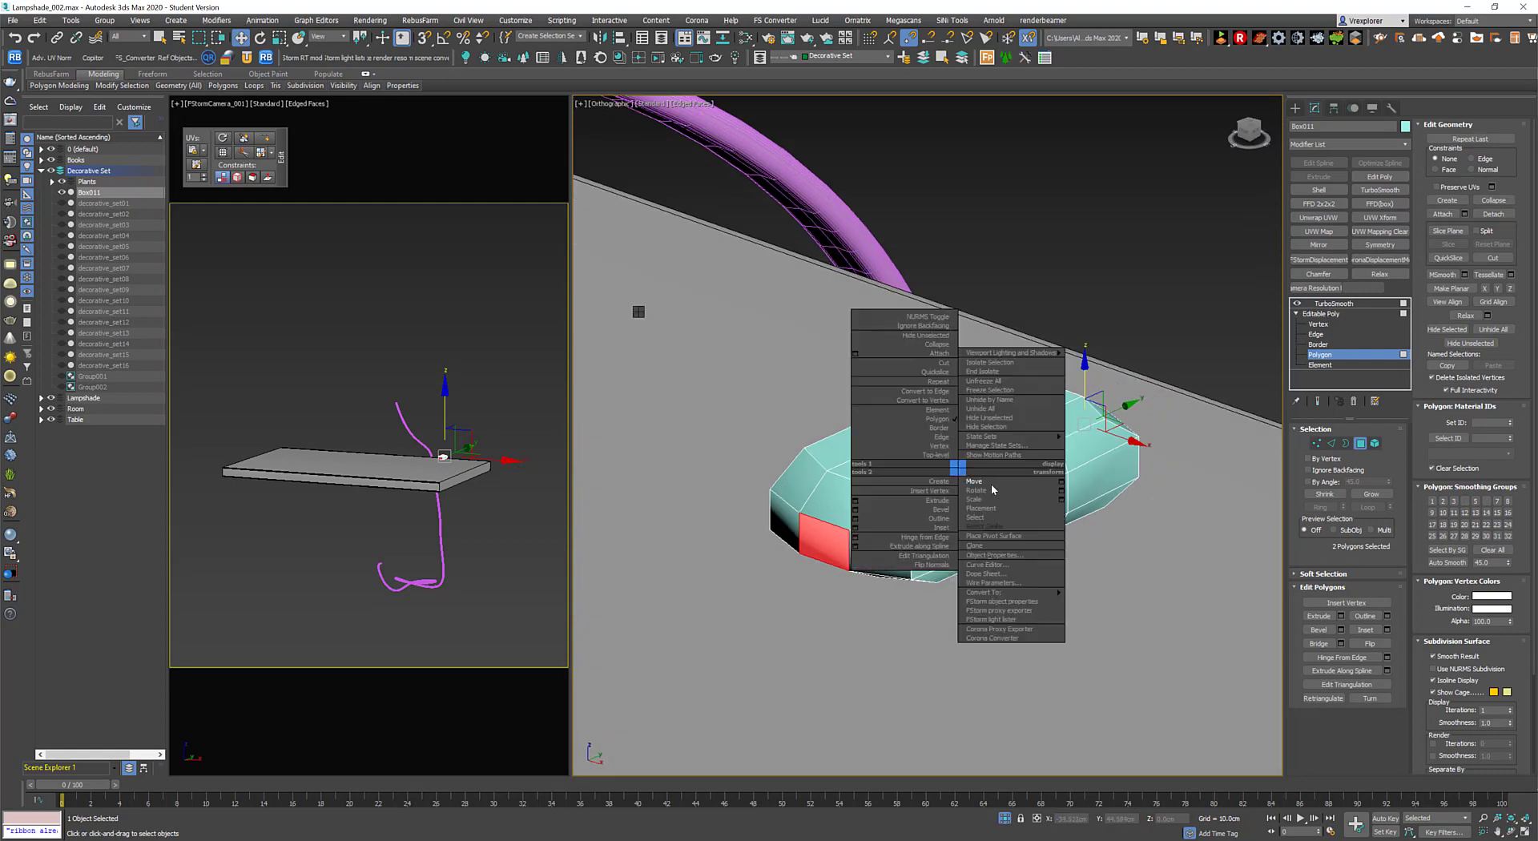
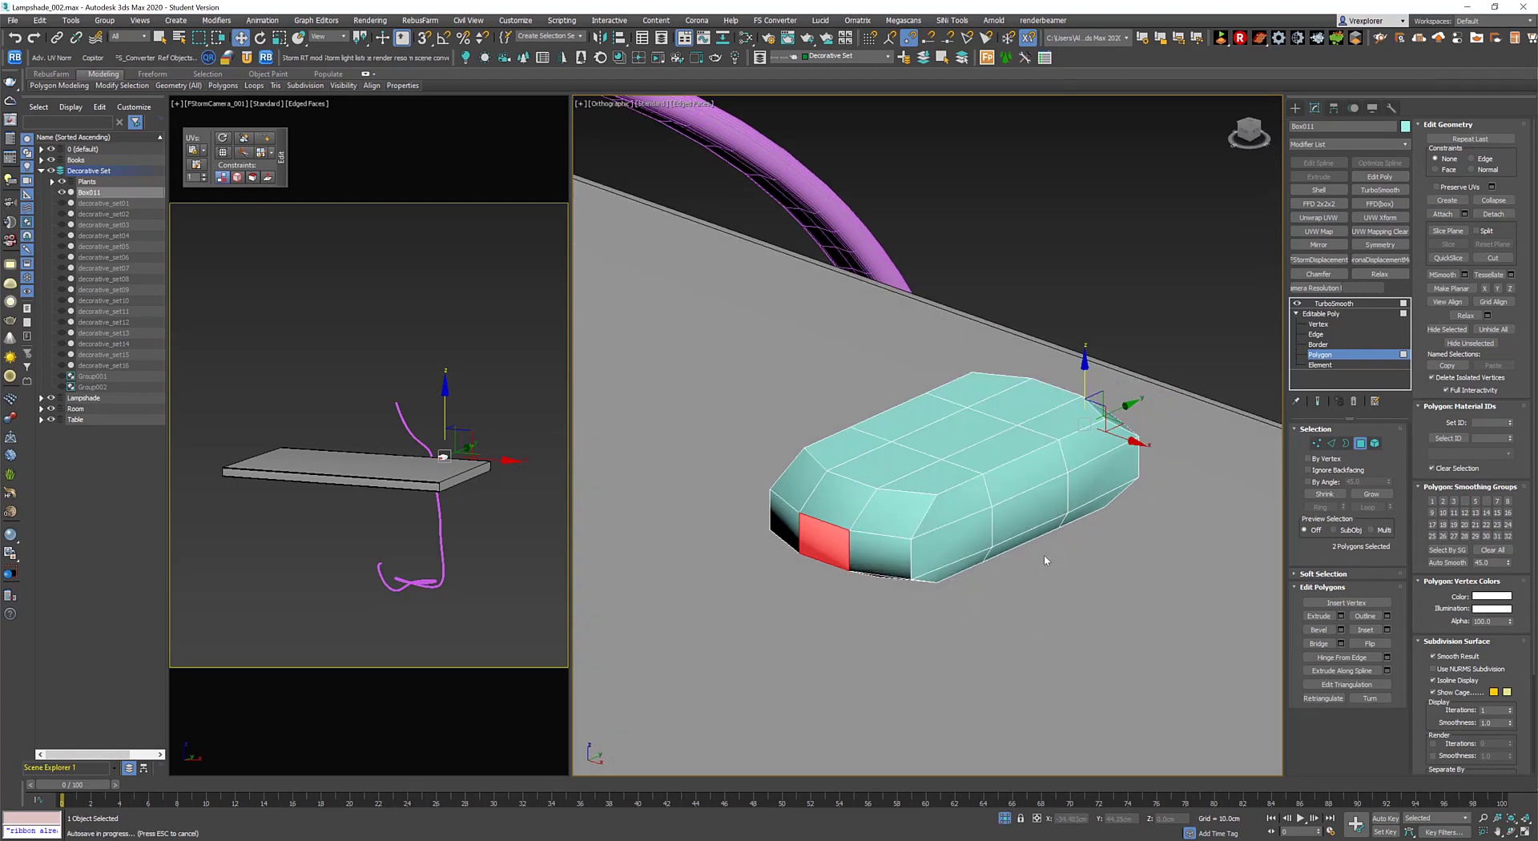
Reposition the turquoise box so it sits beside the purple tube.
{"action": "middle_click_drag", "start_coordinate": [882, 480], "coordinate": [934, 625], "text": "alt"}
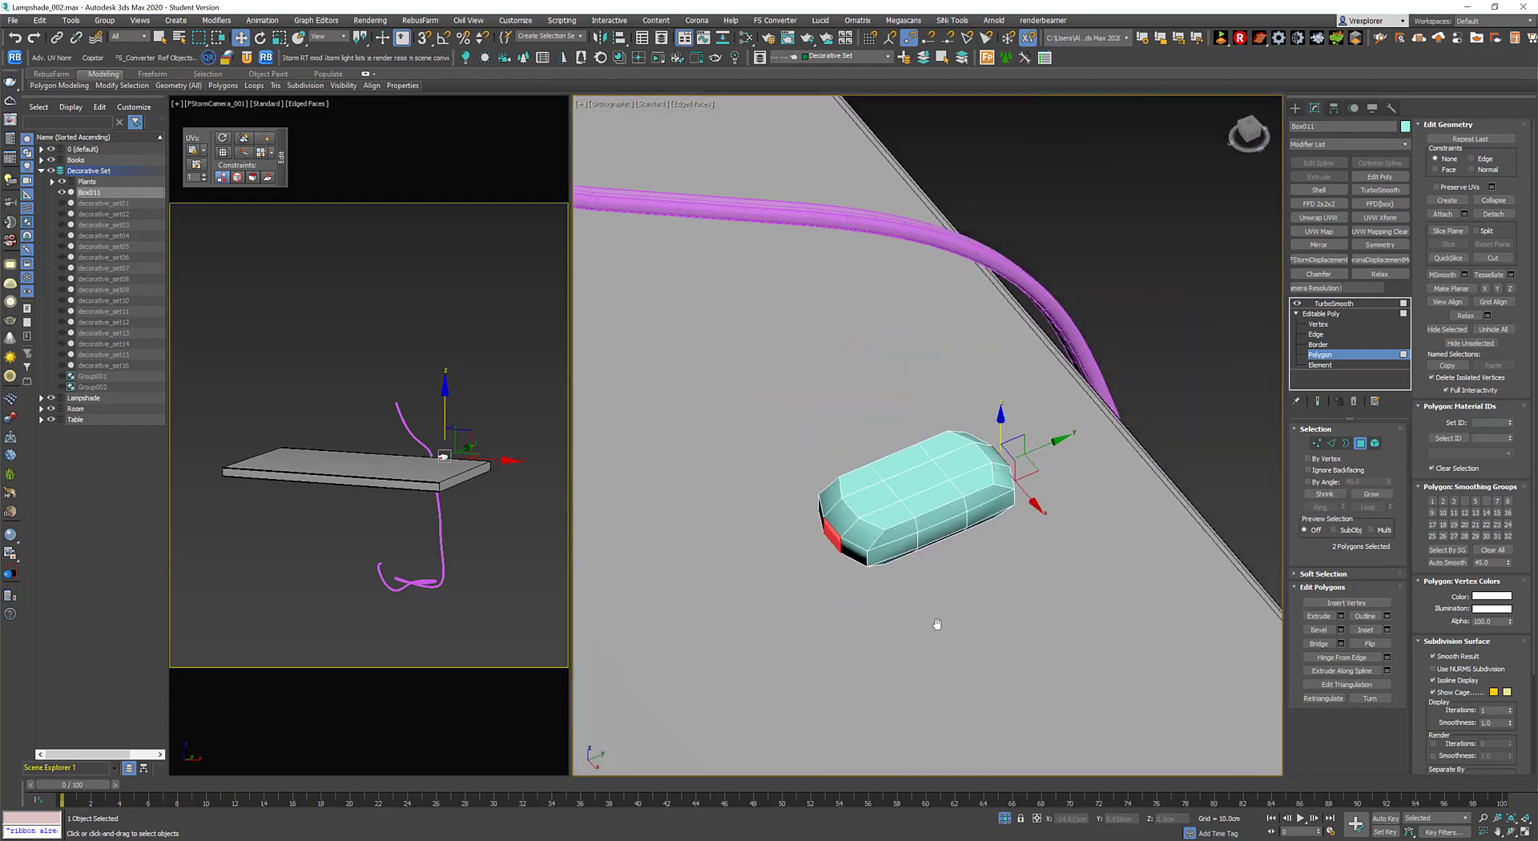
{"action": "left_click", "coordinate": [1360, 446]}
{"action": "scroll", "coordinate": [970, 477], "scroll_direction": "down", "scroll_amount": 3}
{"action": "scroll", "coordinate": [978, 525], "scroll_direction": "down", "scroll_amount": 2}
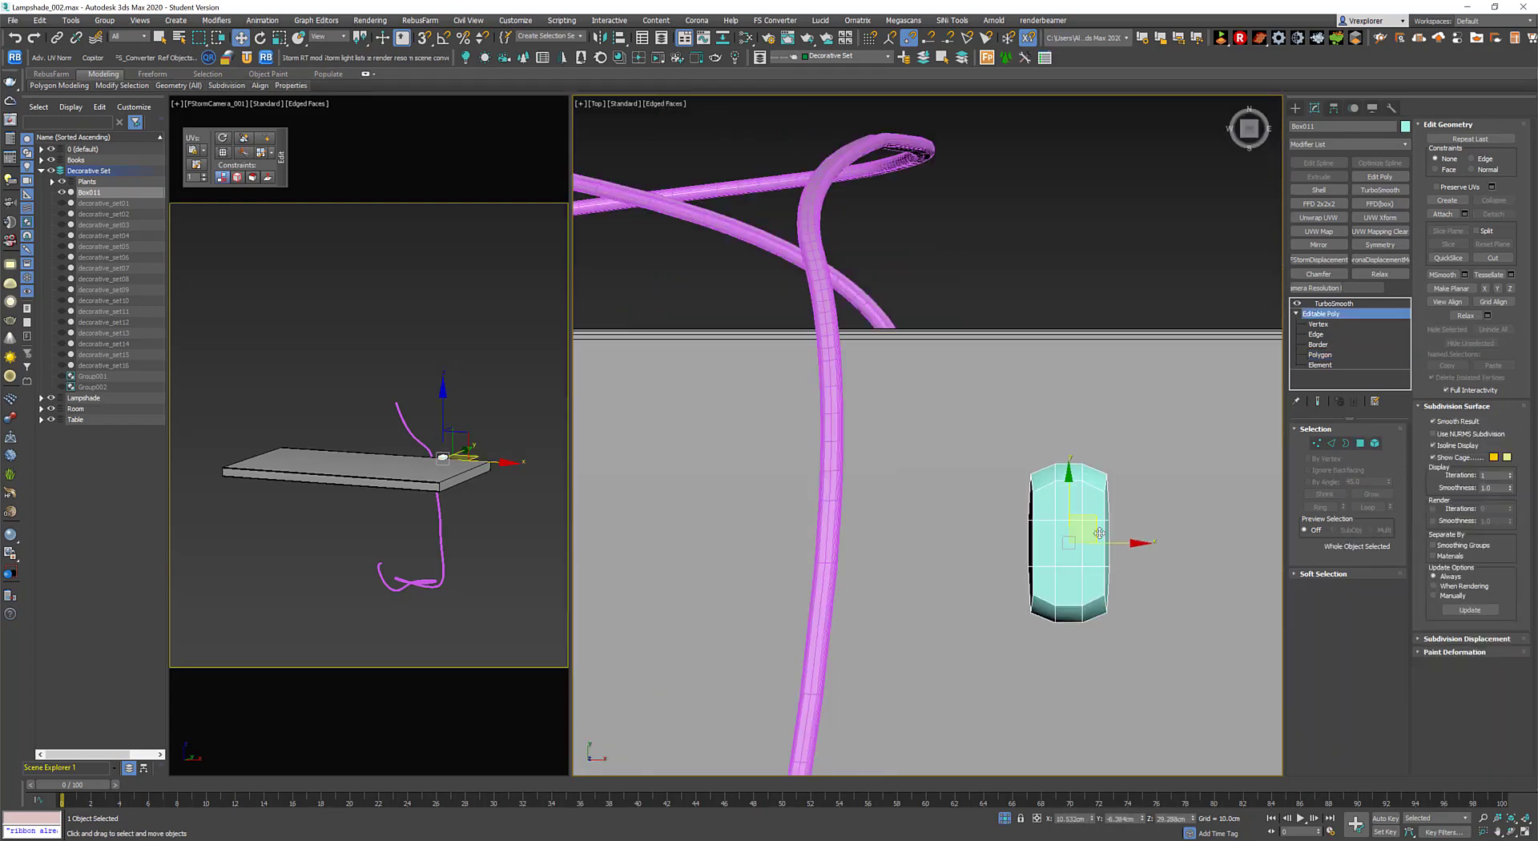
{"action": "left_click_drag", "start_coordinate": [1178, 553], "coordinate": [849, 553]}
{"action": "scroll", "coordinate": [839, 322], "scroll_direction": "up", "scroll_amount": 2}
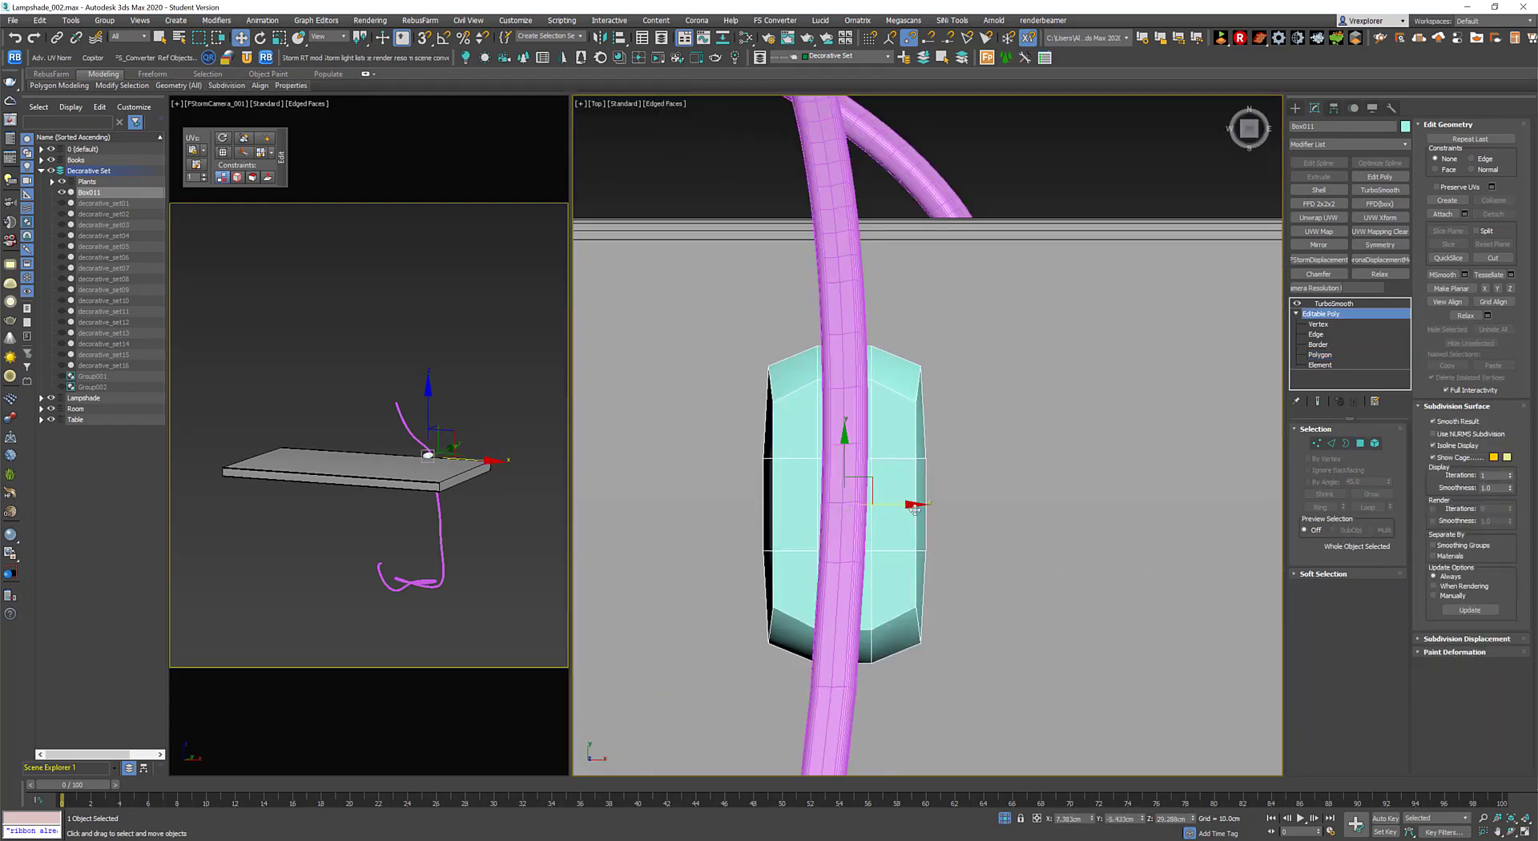
{"action": "scroll", "coordinate": [915, 509], "scroll_direction": "down", "scroll_amount": 2}
{"action": "left_click_drag", "start_coordinate": [968, 513], "coordinate": [1097, 525]}
{"action": "scroll", "coordinate": [1098, 525], "scroll_direction": "up", "scroll_amount": 2}
{"action": "left_click_drag", "start_coordinate": [929, 539], "coordinate": [1089, 537]}
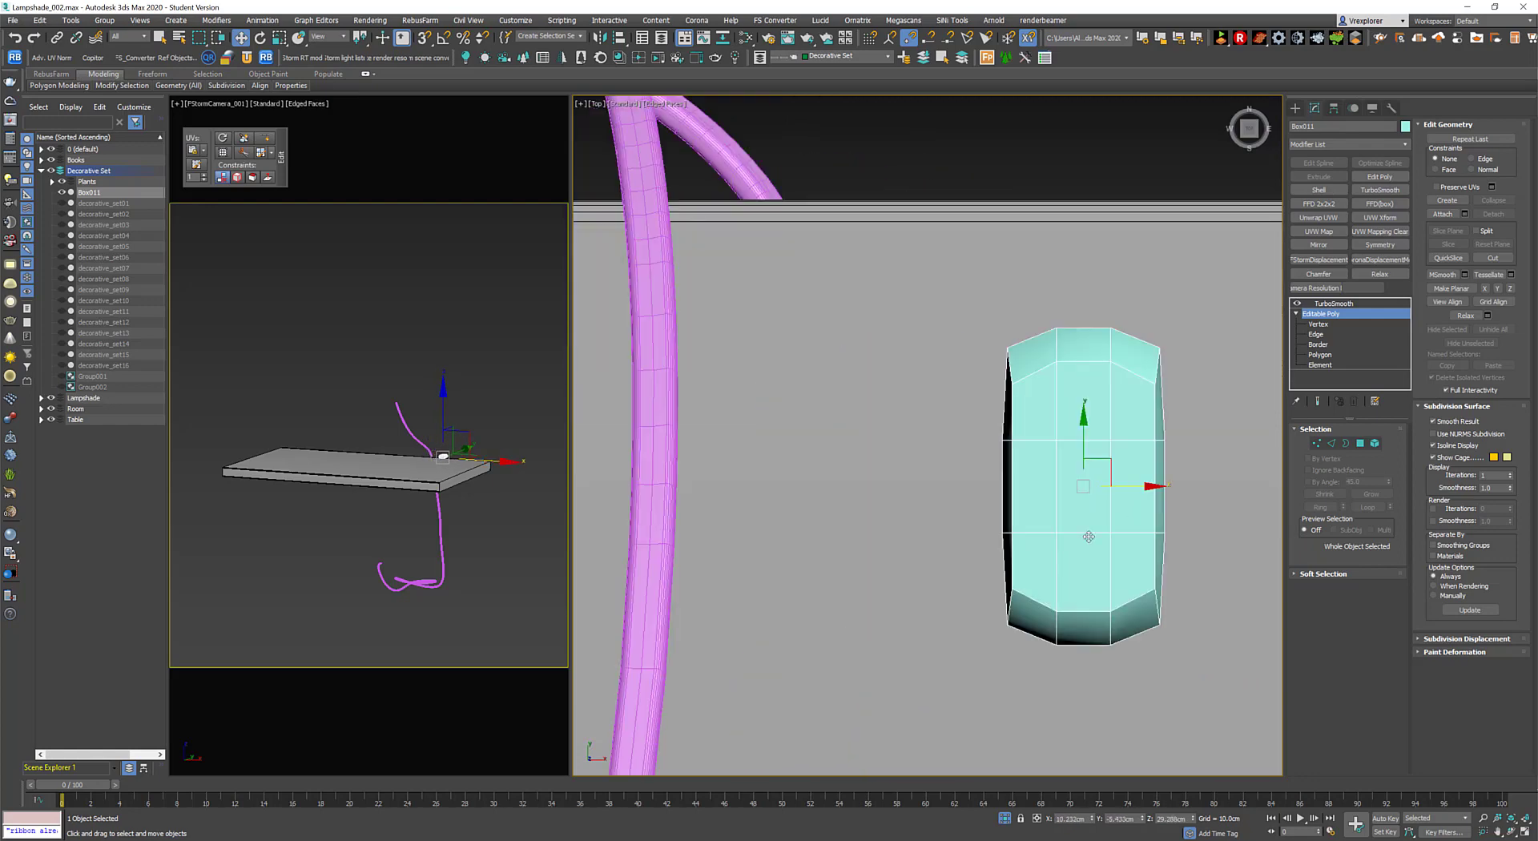
{"action": "mouse_move", "coordinate": [1089, 537]}
{"action": "middle_mouse_down", "text": "alt"}
{"action": "mouse_move", "coordinate": [962, 513]}
{"action": "mouse_move", "coordinate": [1014, 515]}
{"action": "mouse_move", "coordinate": [986, 513]}
{"action": "mouse_move", "coordinate": [1001, 508]}
{"action": "middle_mouse_up", "text": "alt"}
Inset the box's two end faces and delete them to open a hole.
{"action": "key", "text": "4"}
{"action": "scroll", "coordinate": [1001, 508], "scroll_direction": "up", "scroll_amount": 3}
{"action": "right_click", "coordinate": [980, 426]}
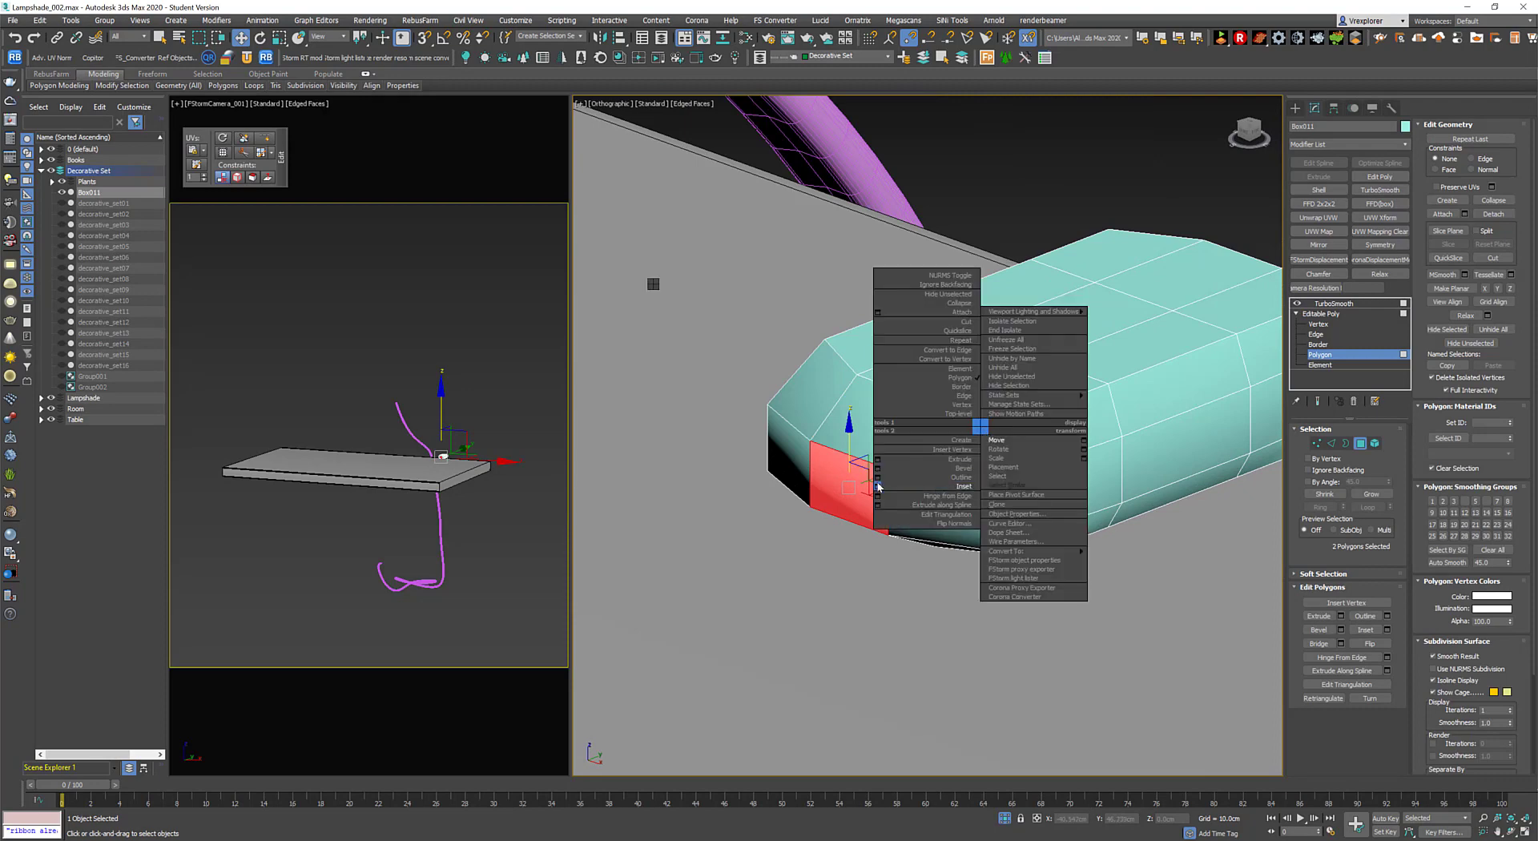
{"action": "left_click", "coordinate": [880, 487]}
{"action": "scroll", "coordinate": [934, 480], "scroll_direction": "up", "scroll_amount": 2}
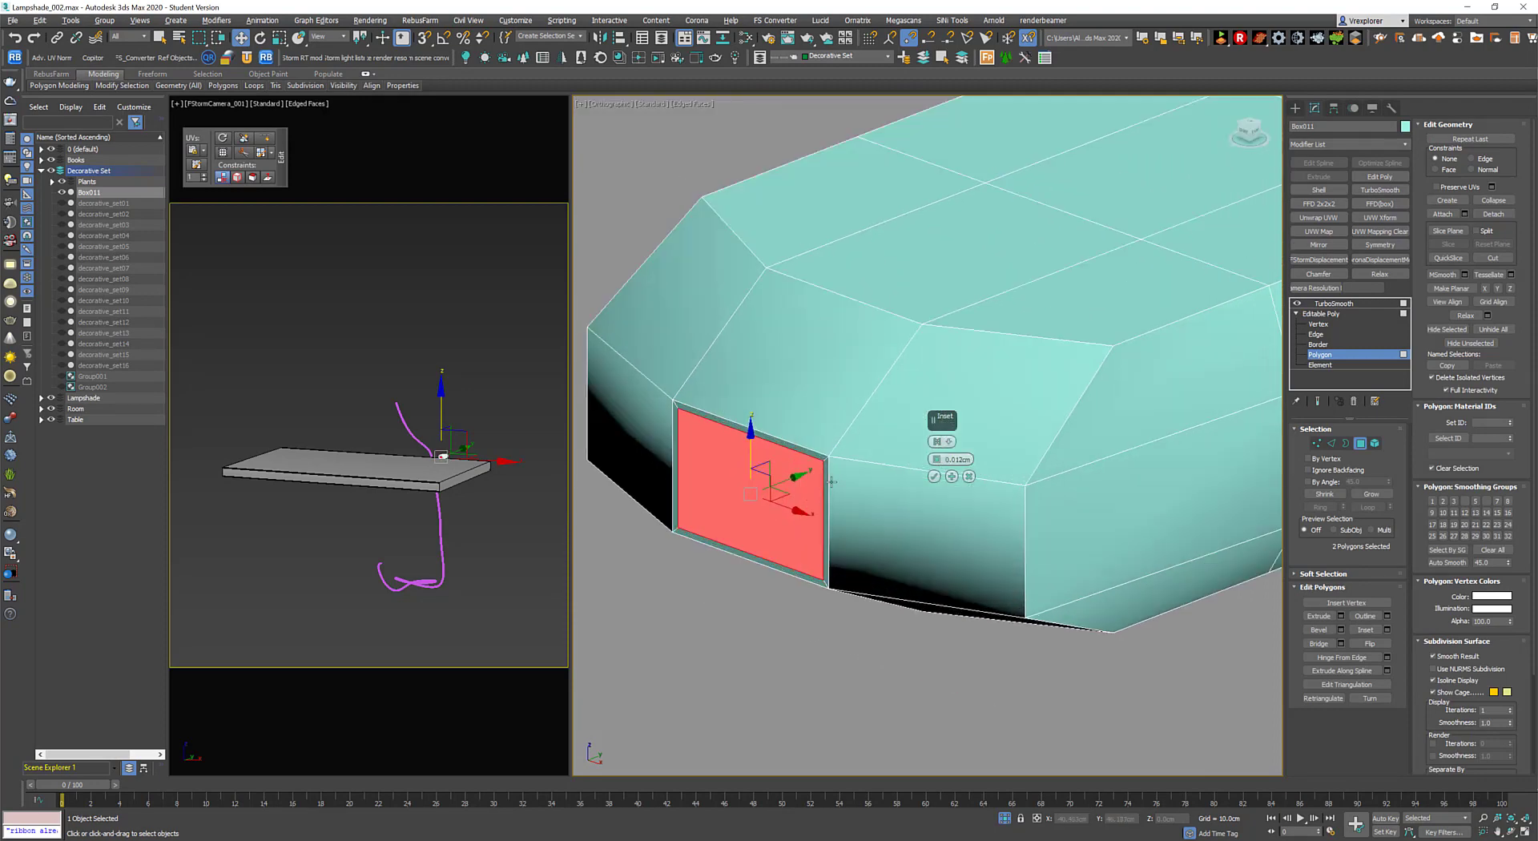
{"action": "scroll", "coordinate": [934, 486], "scroll_direction": "up", "scroll_amount": 1}
{"action": "scroll", "coordinate": [888, 527], "scroll_direction": "down", "scroll_amount": 2}
{"action": "key", "text": "Delete"}
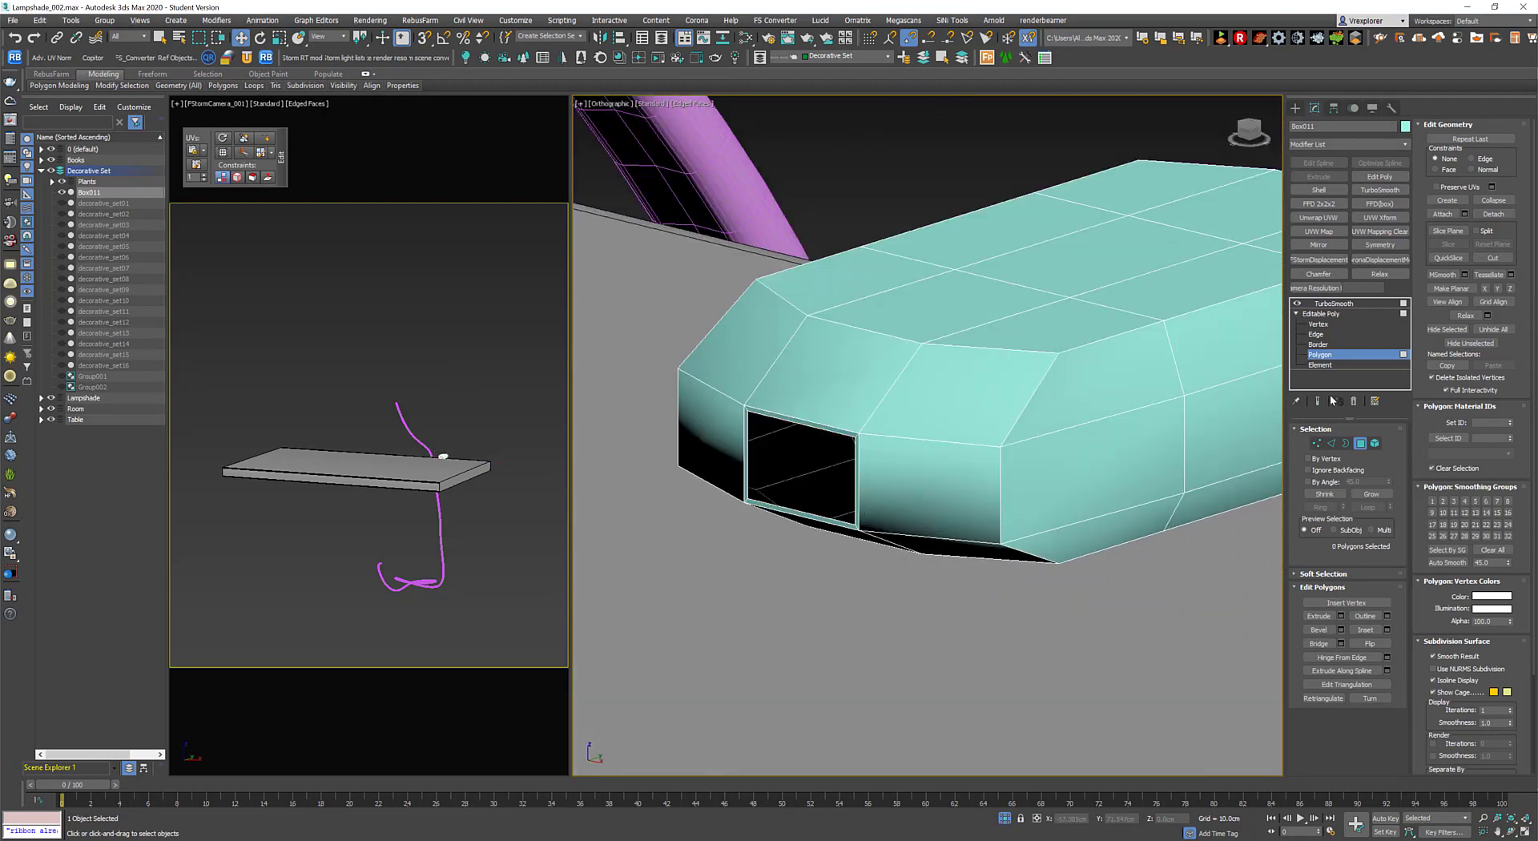
Select the border around the new hole and orbit to a front view of the box.
{"action": "left_click", "coordinate": [1346, 443]}
{"action": "left_click", "coordinate": [806, 435]}
{"action": "scroll", "coordinate": [806, 435], "scroll_direction": "down", "scroll_amount": 2}
{"action": "middle_click_drag", "start_coordinate": [806, 434], "coordinate": [1131, 589], "text": "alt"}
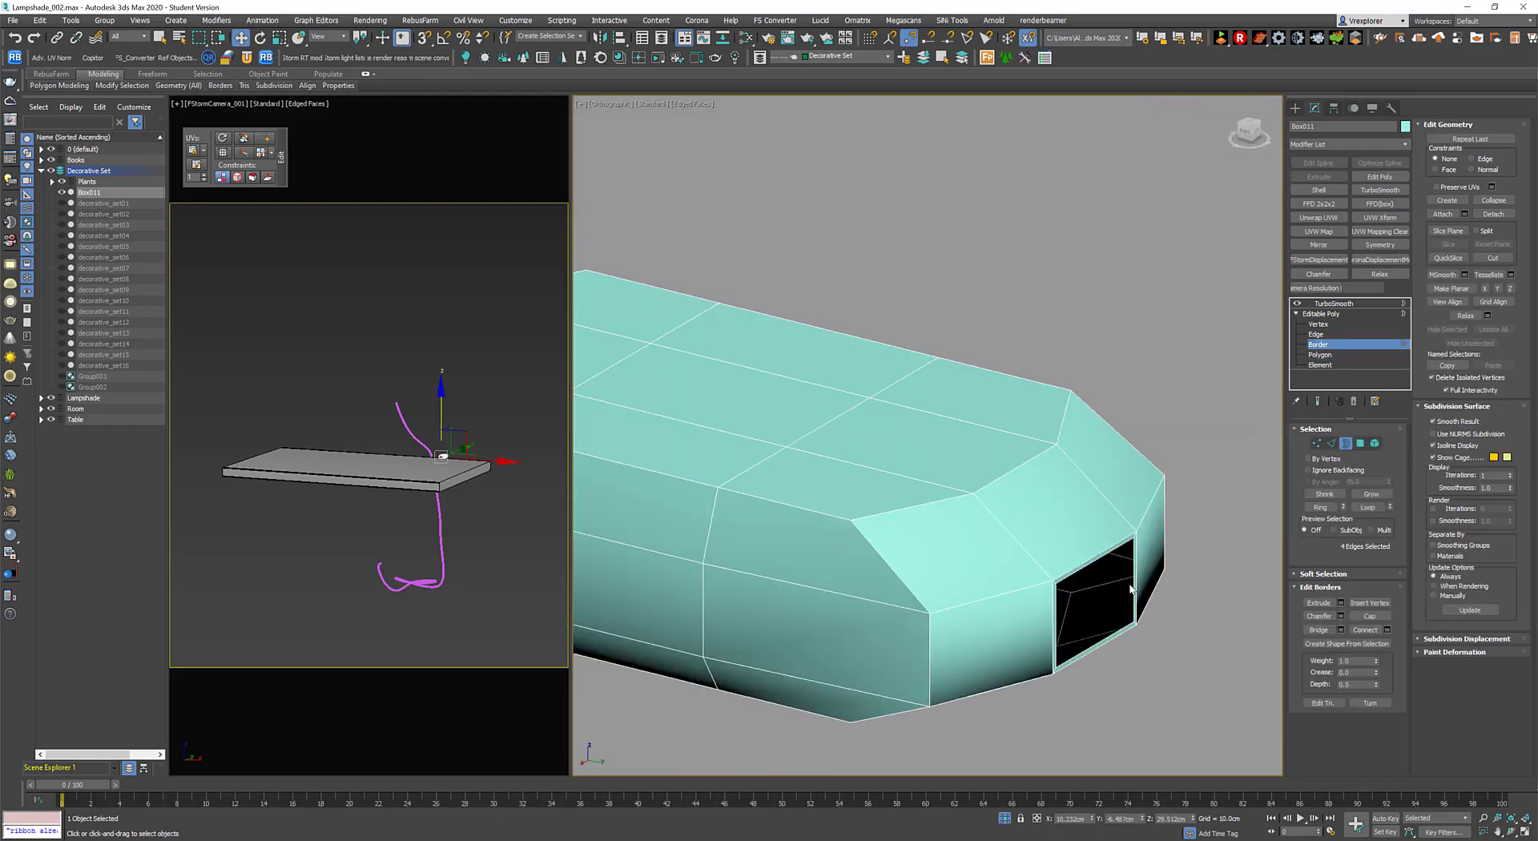
{"action": "scroll", "coordinate": [992, 532], "scroll_direction": "down", "scroll_amount": 3}
{"action": "middle_click_drag", "start_coordinate": [992, 532], "coordinate": [1274, 481], "text": "alt"}
{"action": "scroll", "coordinate": [786, 543], "scroll_direction": "up", "scroll_amount": 3}
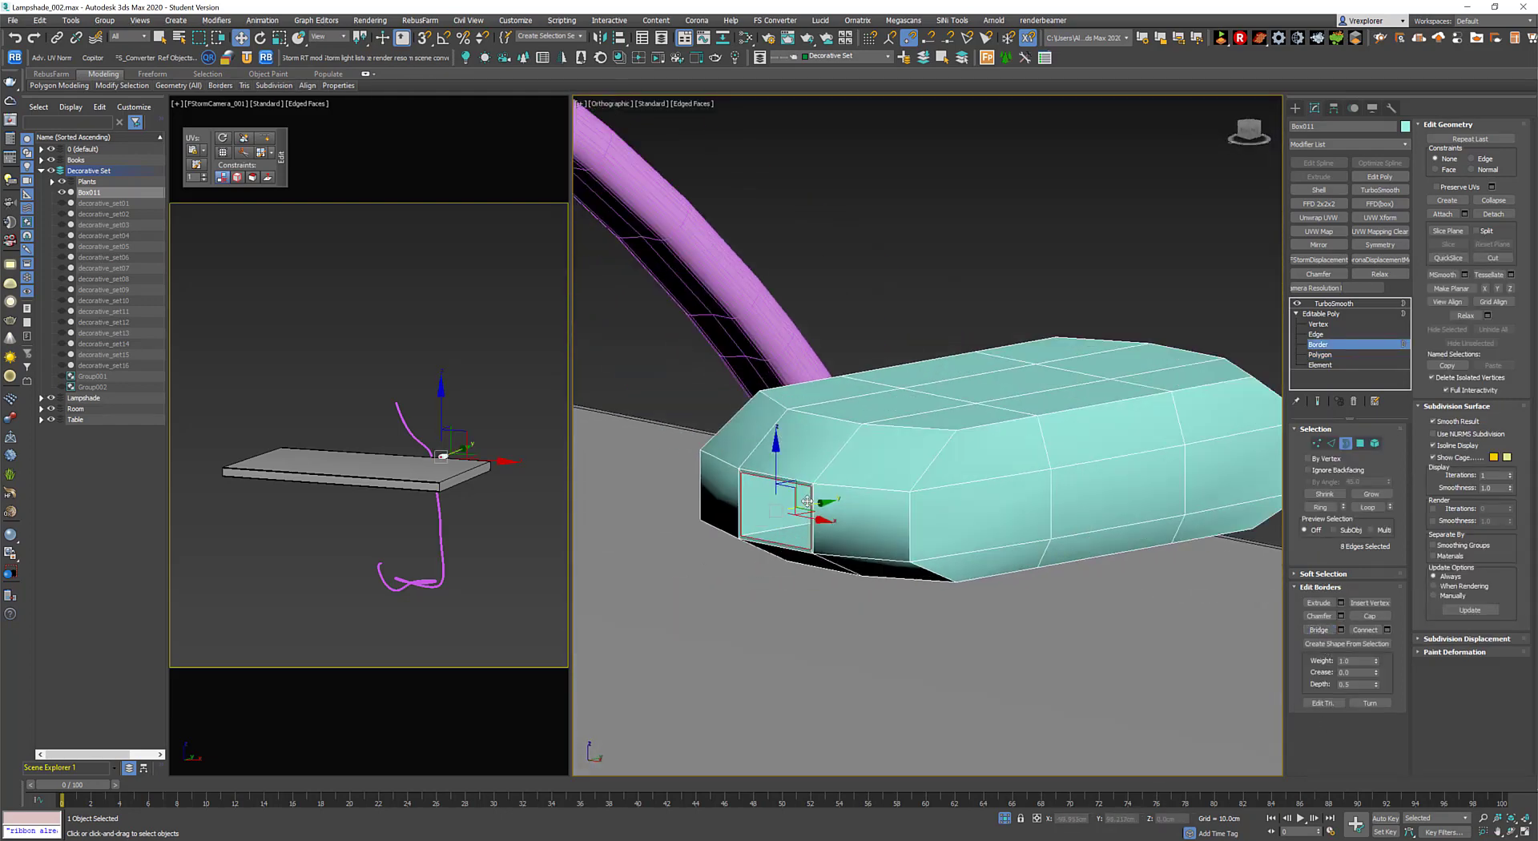
{"action": "middle_click_drag", "start_coordinate": [787, 542], "coordinate": [1042, 449], "text": "alt"}
{"action": "scroll", "coordinate": [843, 409], "scroll_direction": "down", "scroll_amount": 2}
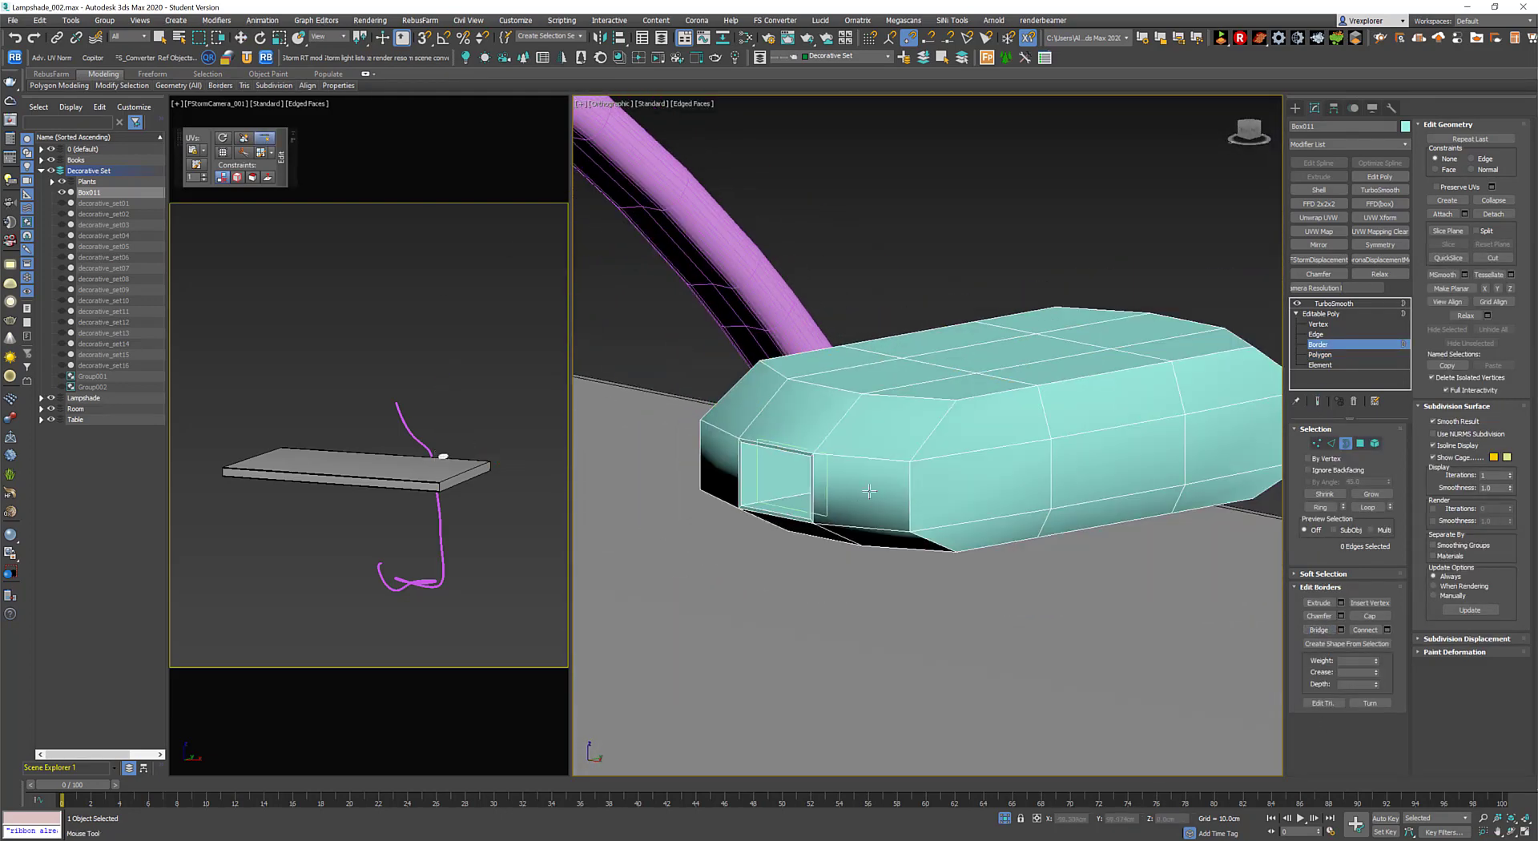
{"action": "mouse_move", "coordinate": [843, 409]}
{"action": "middle_mouse_down", "text": "alt"}
{"action": "mouse_move", "coordinate": [745, 449]}
{"action": "mouse_move", "coordinate": [816, 481]}
{"action": "middle_mouse_up", "text": "alt"}
Select the opening's border edges, turn Show End Result off, and work at Edge level.
{"action": "left_click", "coordinate": [745, 464]}
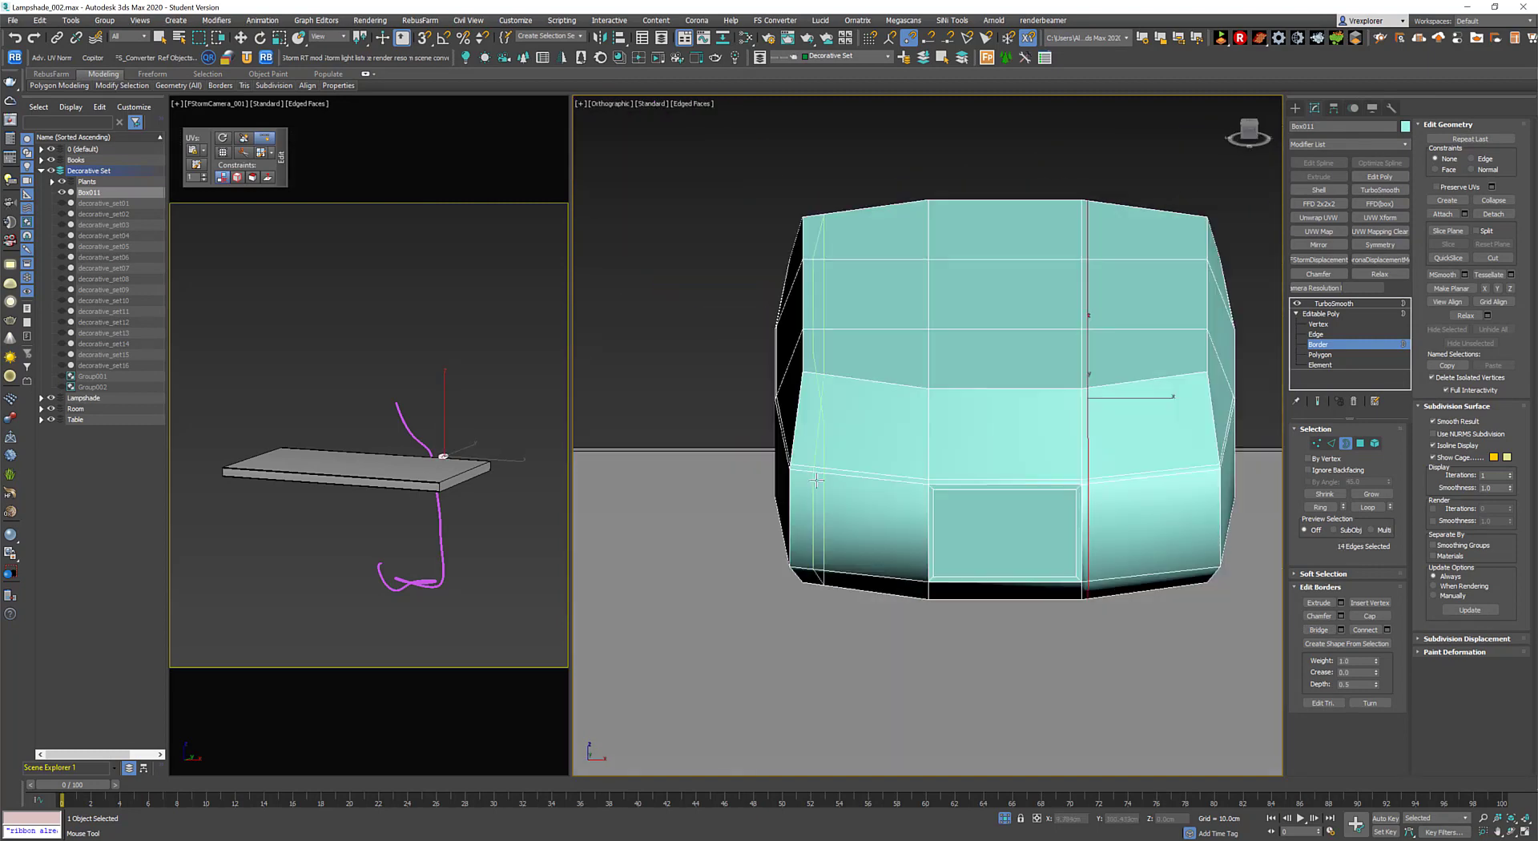
{"action": "left_click", "coordinate": [922, 484]}
{"action": "middle_click_drag", "start_coordinate": [922, 484], "coordinate": [1062, 542], "text": "alt"}
{"action": "left_click", "coordinate": [1317, 401]}
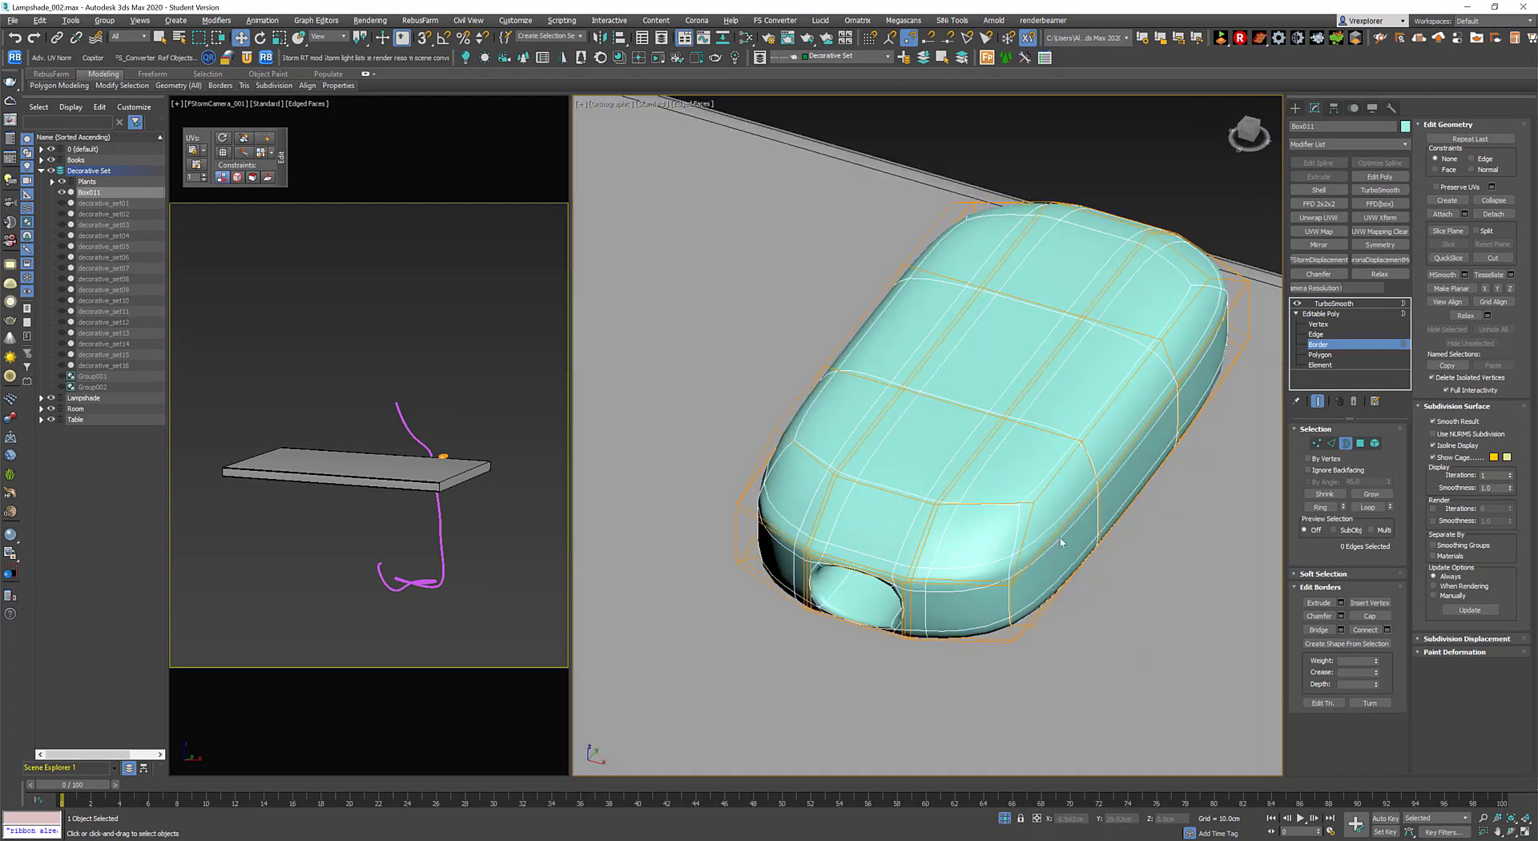
{"action": "left_click", "coordinate": [1321, 402]}
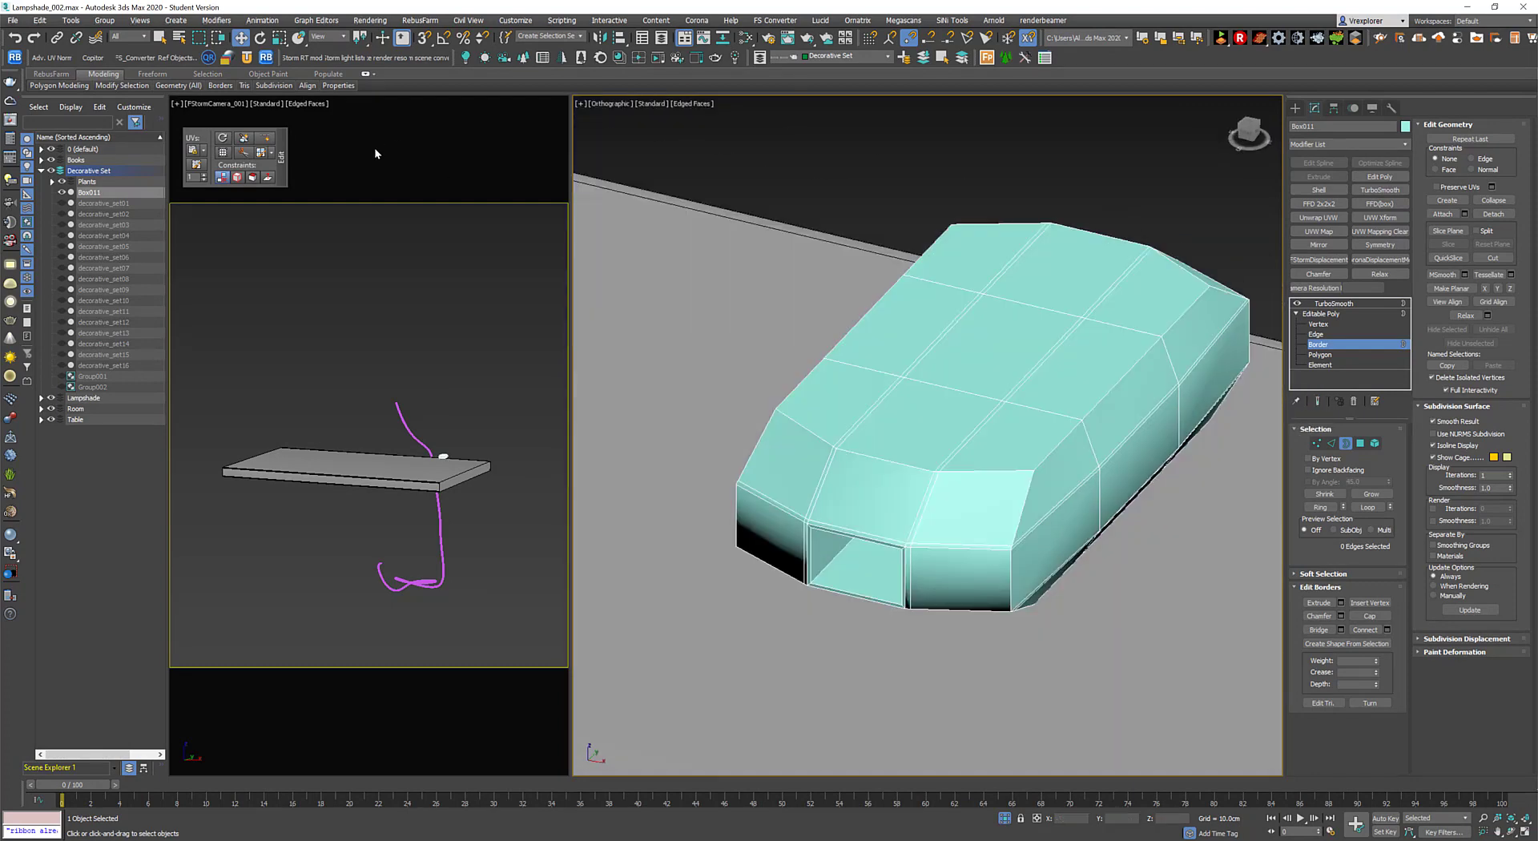
{"action": "left_click", "coordinate": [1331, 444]}
Connect the edge ring across the box with new edge loops pinched together.
{"action": "left_click", "coordinate": [1320, 507]}
{"action": "right_click", "coordinate": [935, 520]}
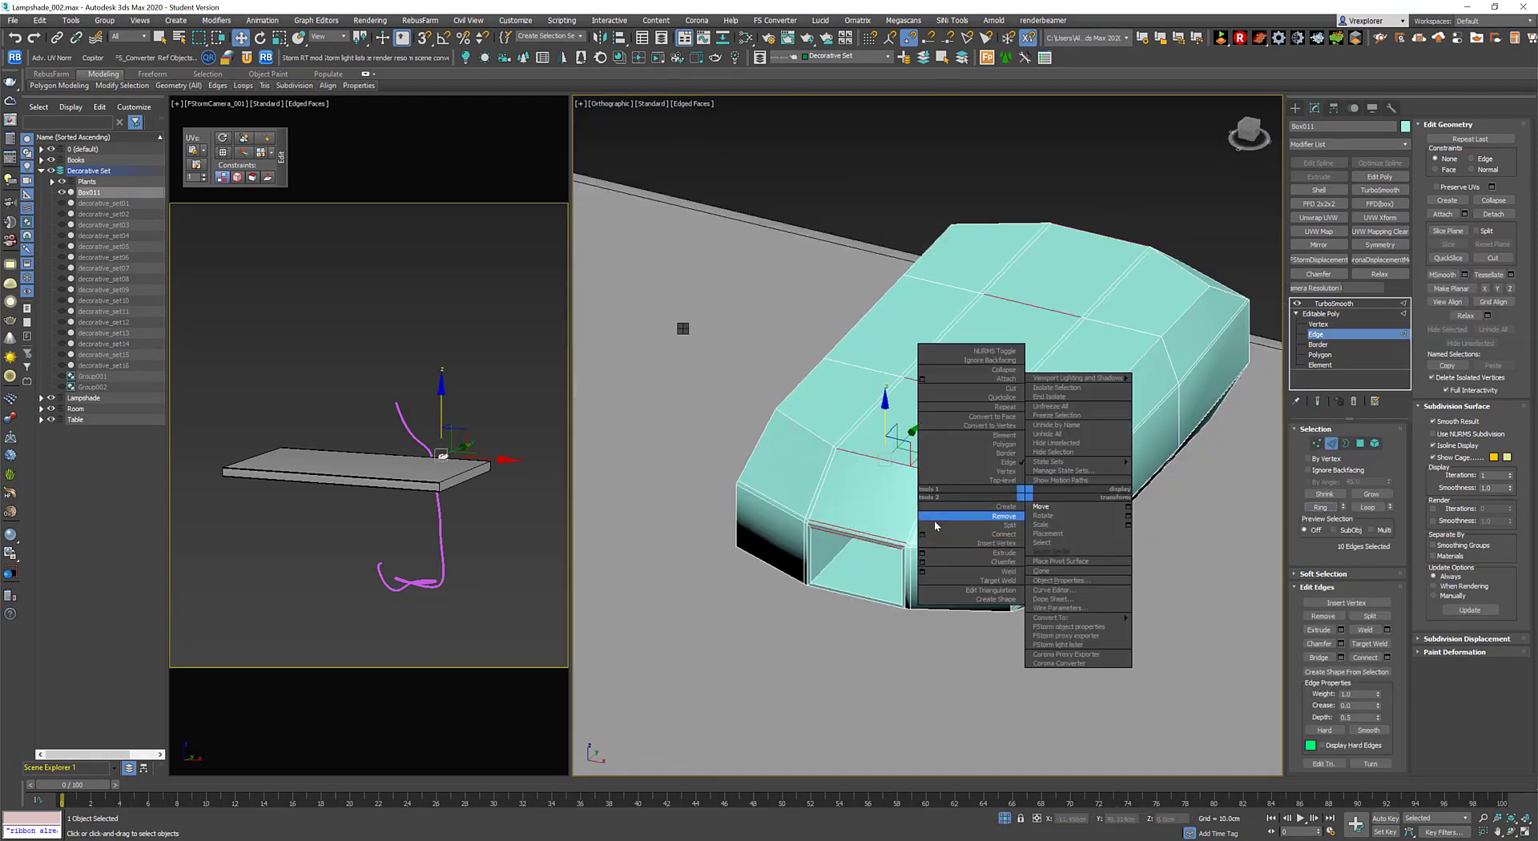
{"action": "left_click", "coordinate": [962, 432]}
{"action": "scroll", "coordinate": [922, 448], "scroll_direction": "up", "scroll_amount": 3}
{"action": "middle_click_drag", "start_coordinate": [921, 449], "coordinate": [905, 468], "text": "alt"}
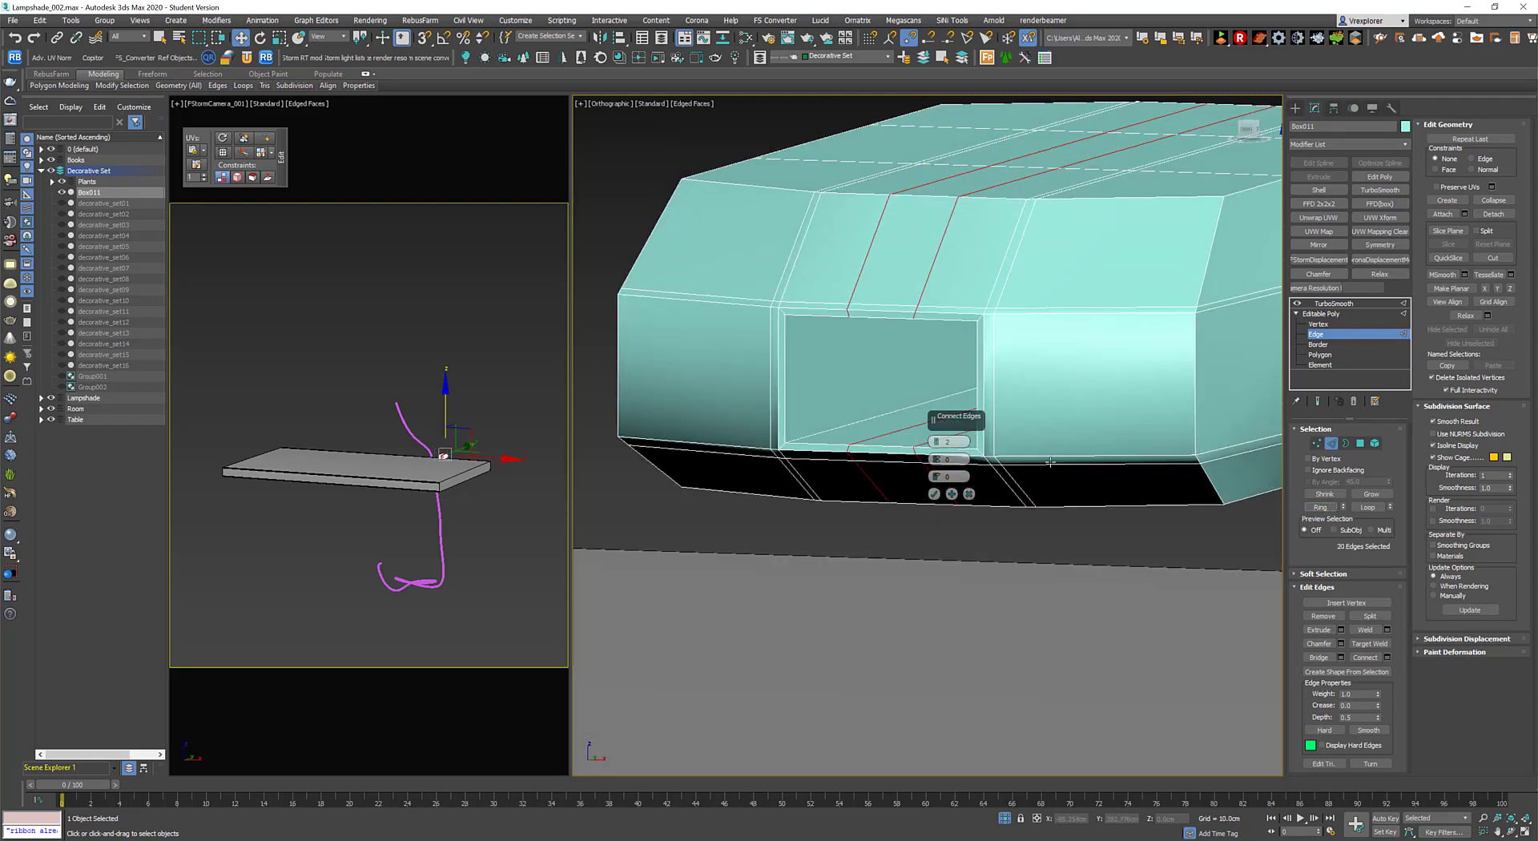
{"action": "scroll", "coordinate": [873, 384], "scroll_direction": "up", "scroll_amount": 2}
{"action": "left_click_drag", "start_coordinate": [950, 459], "coordinate": [967, 309]}
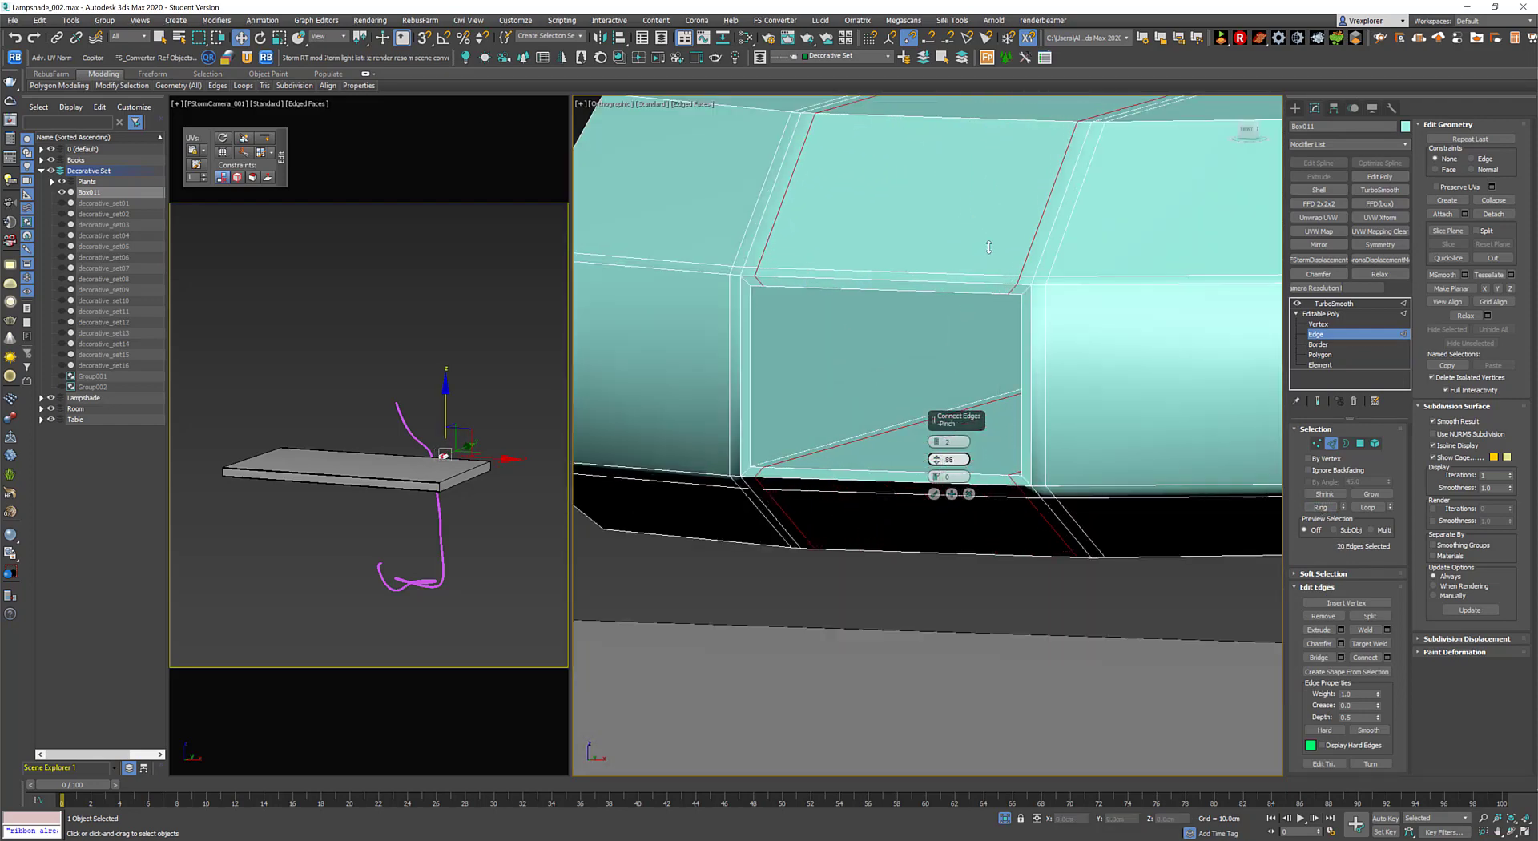
{"action": "scroll", "coordinate": [1083, 373], "scroll_direction": "down", "scroll_amount": 5}
{"action": "left_click", "coordinate": [934, 494]}
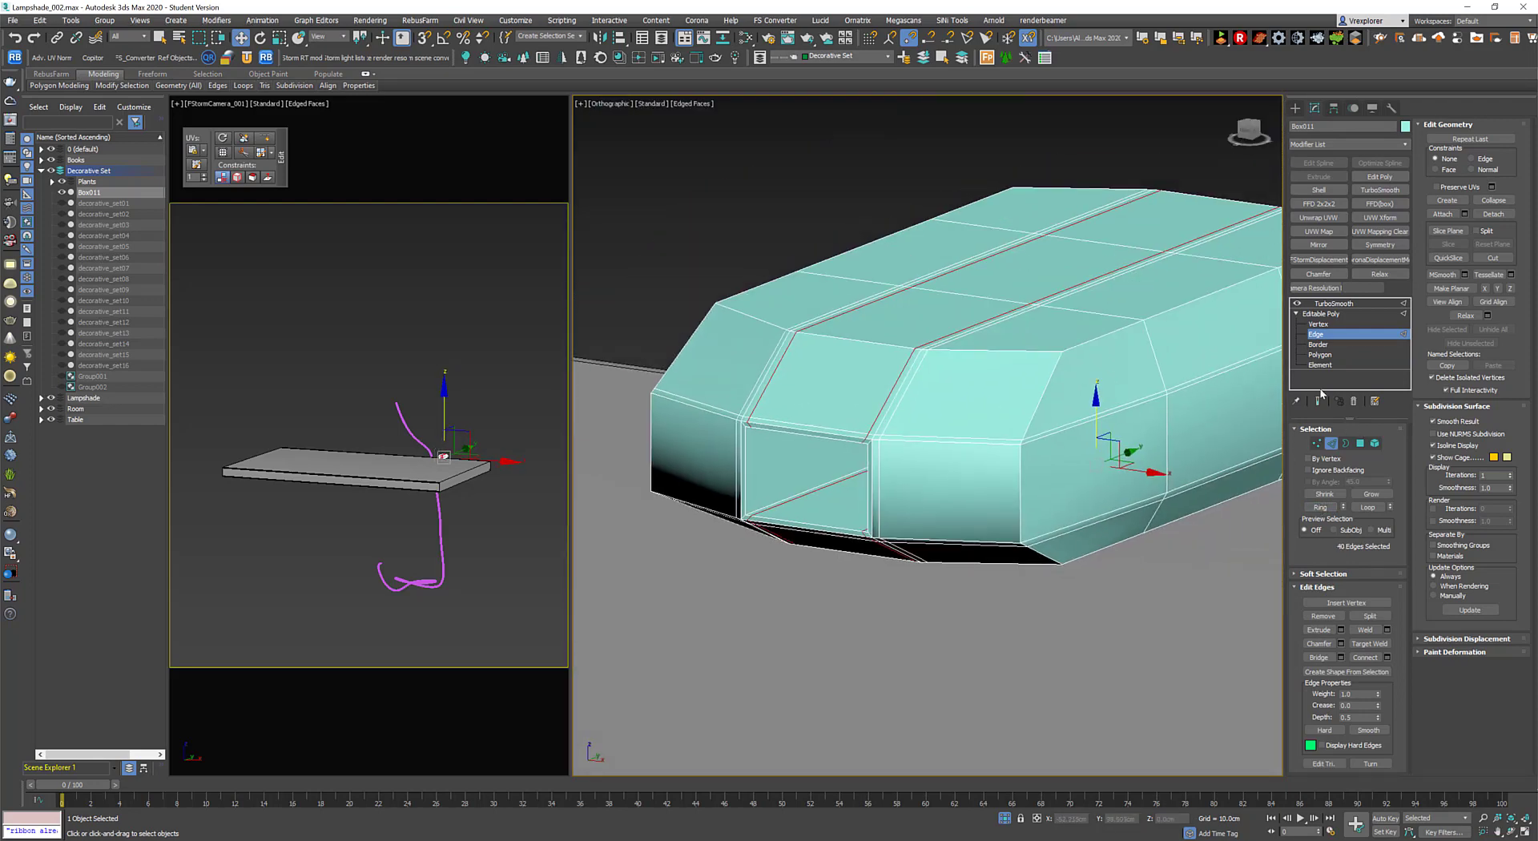
Check the TurboSmooth result of the box, then return to the base cage.
{"action": "left_click", "coordinate": [1318, 400]}
{"action": "scroll", "coordinate": [1001, 449], "scroll_direction": "down", "scroll_amount": 3}
{"action": "mouse_move", "coordinate": [1002, 449]}
{"action": "middle_mouse_down", "text": "alt"}
{"action": "mouse_move", "coordinate": [1019, 496]}
{"action": "mouse_move", "coordinate": [974, 510]}
{"action": "middle_mouse_up", "text": "alt"}
{"action": "scroll", "coordinate": [974, 510], "scroll_direction": "up", "scroll_amount": 3}
{"action": "key", "text": "ctrl+e"}
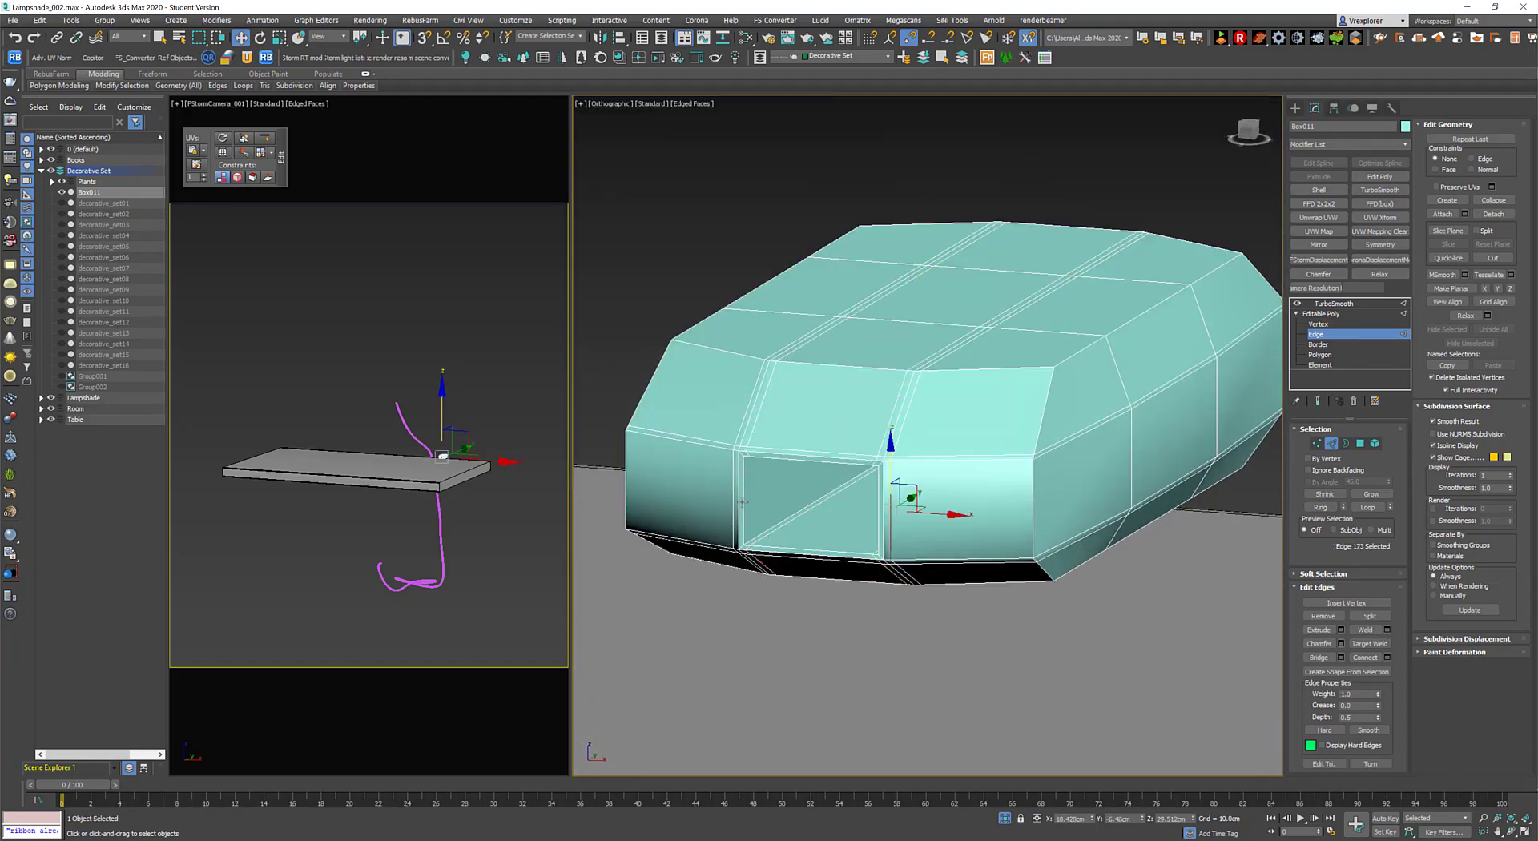
Connect a second edge ring around the box and inspect the smoothed result.
{"action": "left_click", "coordinate": [1320, 507]}
{"action": "right_click", "coordinate": [1078, 473]}
{"action": "scroll", "coordinate": [1041, 449], "scroll_direction": "up", "scroll_amount": 3}
{"action": "scroll", "coordinate": [1041, 449], "scroll_direction": "down", "scroll_amount": 3}
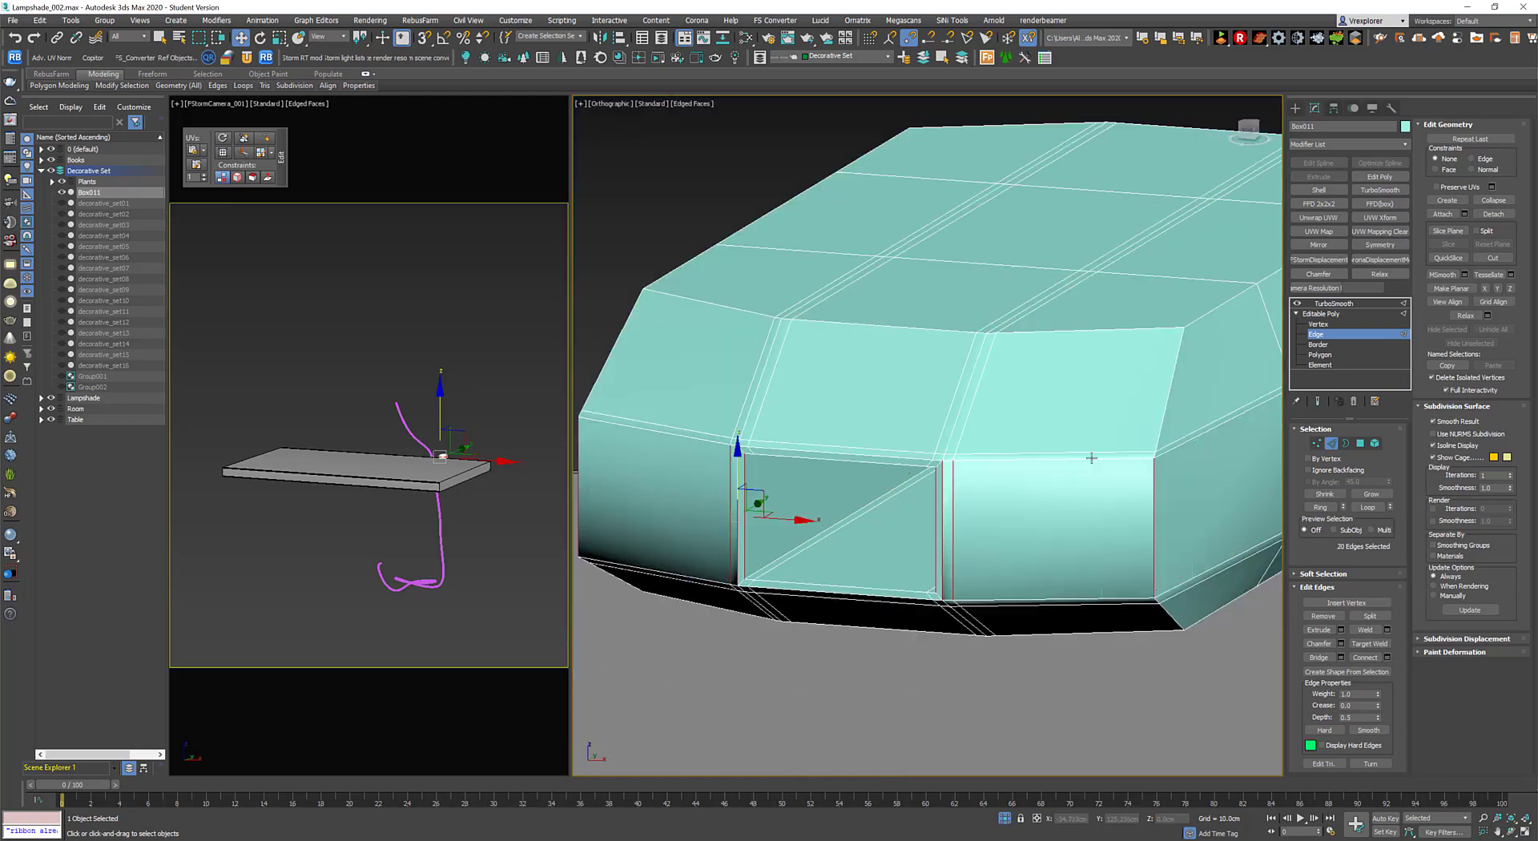
{"action": "right_click", "coordinate": [1102, 442]}
{"action": "left_click", "coordinate": [1014, 486]}
{"action": "left_click", "coordinate": [935, 494]}
{"action": "key", "text": "ctrl+e"}
{"action": "scroll", "coordinate": [934, 494], "scroll_direction": "down", "scroll_amount": 3}
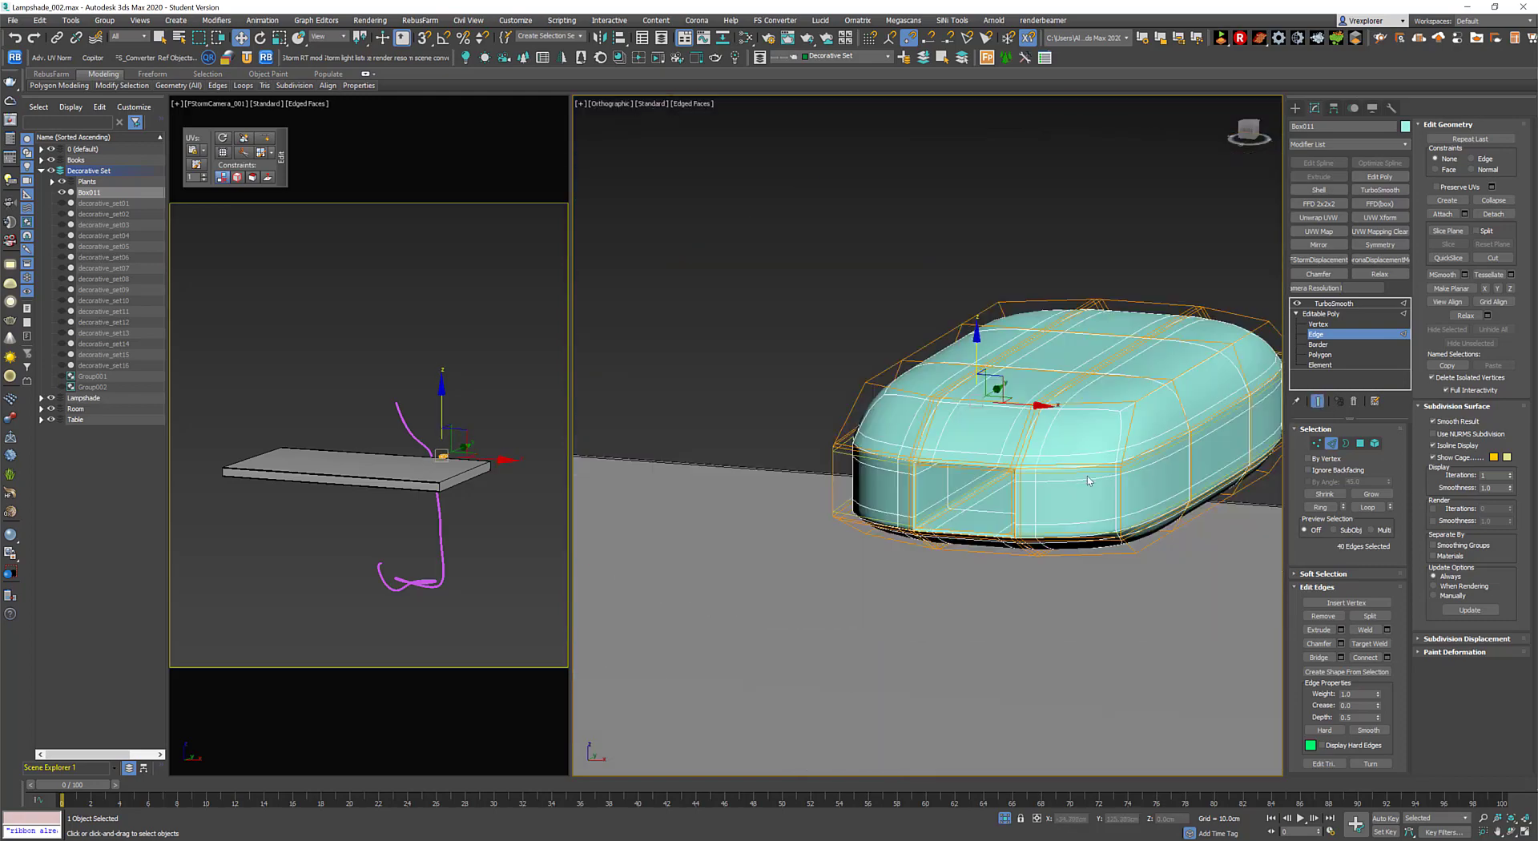
{"action": "middle_click_drag", "start_coordinate": [935, 494], "coordinate": [1041, 545], "text": "alt"}
{"action": "scroll", "coordinate": [1042, 545], "scroll_direction": "up", "scroll_amount": 2}
{"action": "scroll", "coordinate": [1128, 611], "scroll_direction": "up", "scroll_amount": 2}
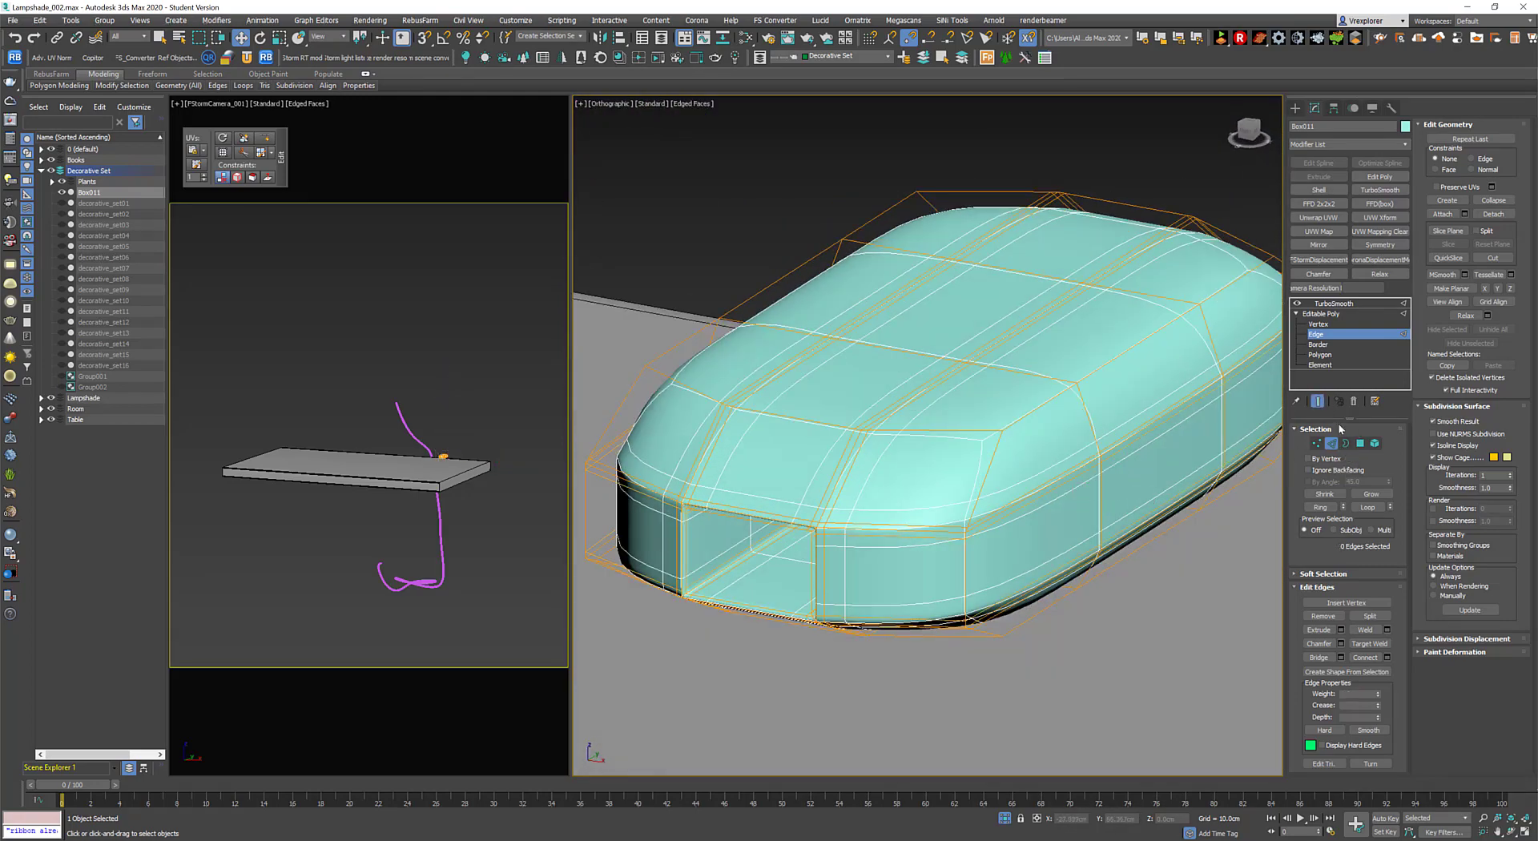
{"action": "key", "text": "ctrl+e"}
Extend a single edge into a ring and connect it with a new loop.
{"action": "left_click", "coordinate": [824, 574]}
{"action": "left_click", "coordinate": [1320, 507]}
{"action": "right_click", "coordinate": [1046, 513]}
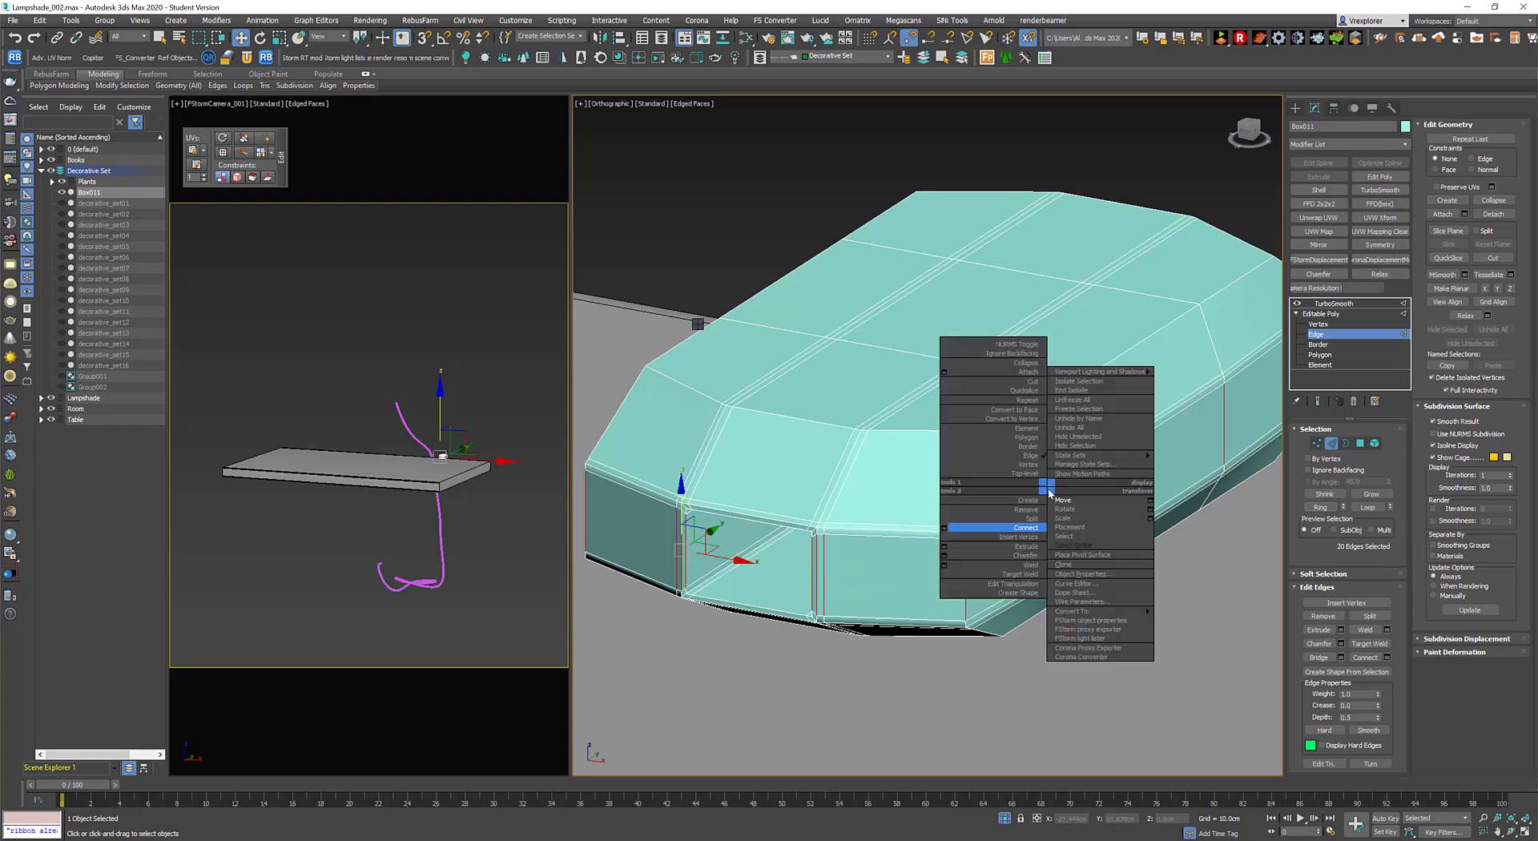
{"action": "left_click", "coordinate": [994, 529]}
{"action": "left_click", "coordinate": [934, 494]}
Extrude the new loop's edges into a groove with adjusted depth and width.
{"action": "right_click", "coordinate": [1041, 512]}
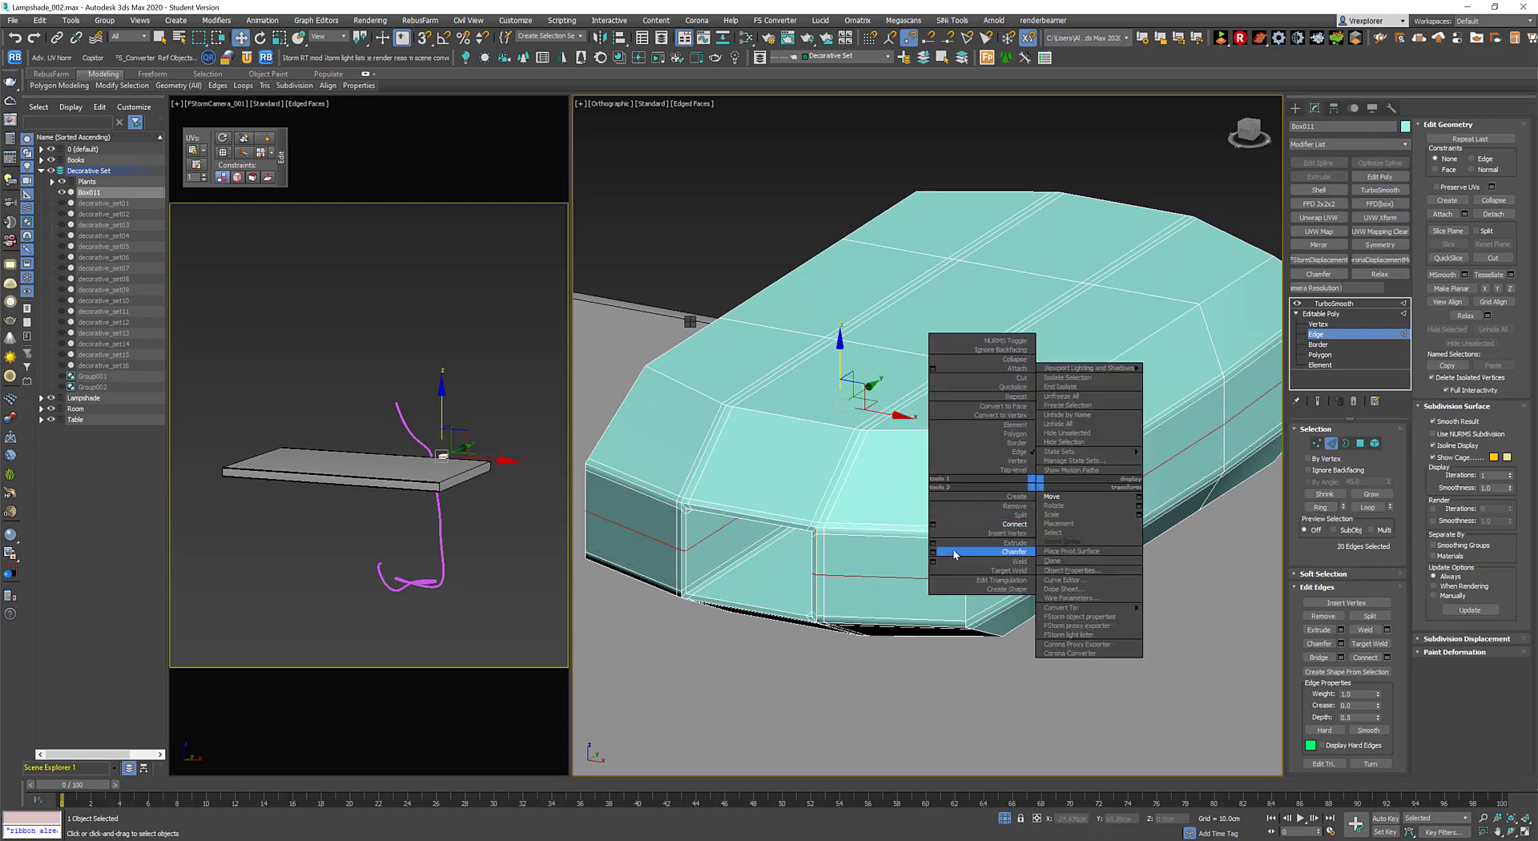
{"action": "left_click", "coordinate": [982, 549]}
{"action": "left_click_drag", "start_coordinate": [936, 442], "coordinate": [941, 425]}
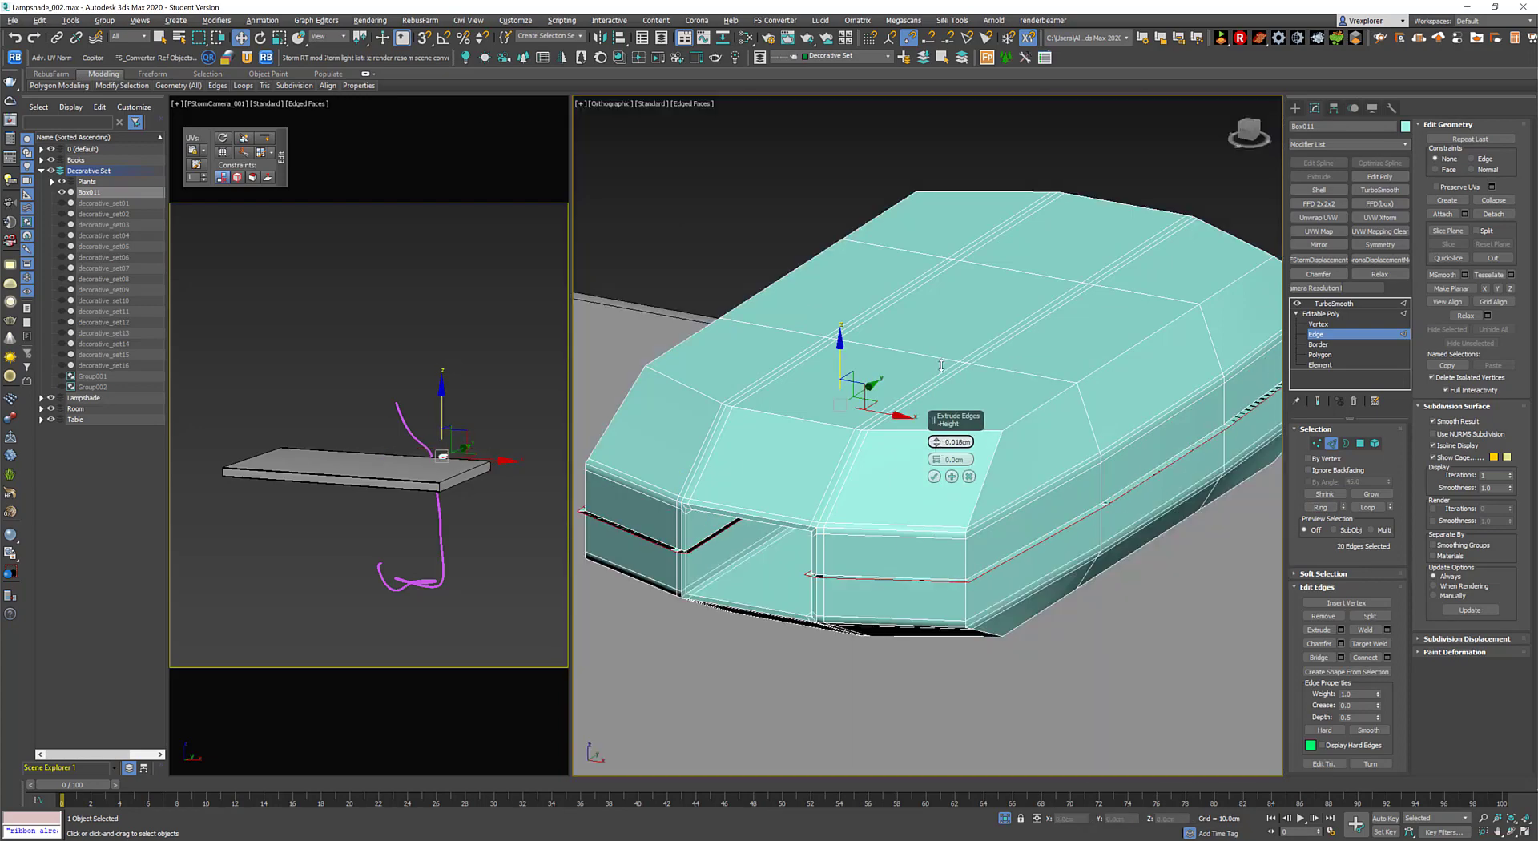
{"action": "scroll", "coordinate": [939, 514], "scroll_direction": "up", "scroll_amount": 2}
{"action": "middle_click_drag", "start_coordinate": [939, 515], "coordinate": [992, 685]}
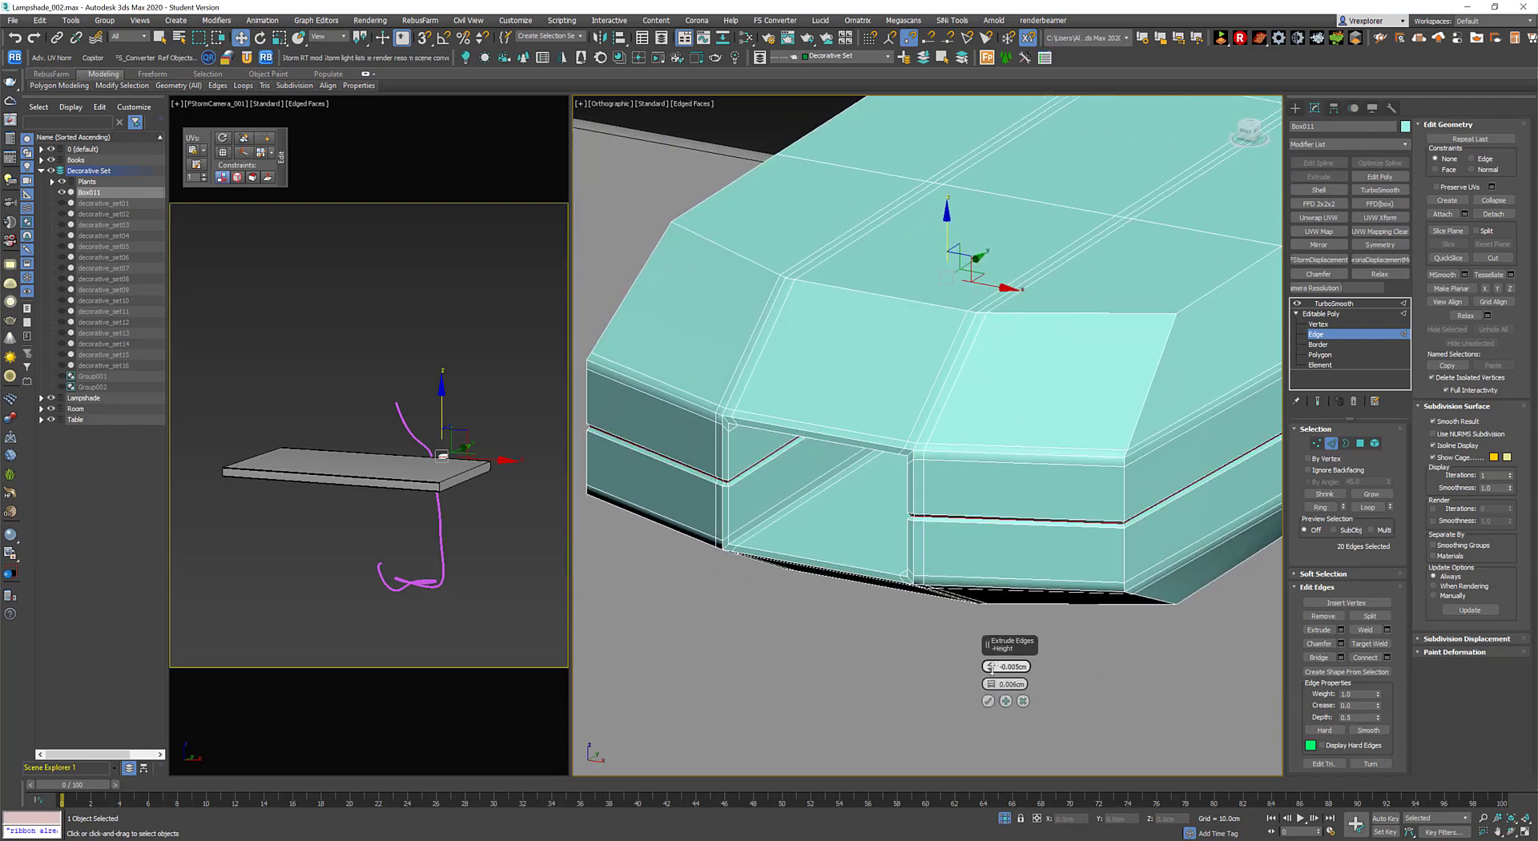
{"action": "scroll", "coordinate": [927, 552], "scroll_direction": "down", "scroll_amount": 3}
{"action": "mouse_move", "coordinate": [927, 551]}
{"action": "middle_mouse_down", "text": "alt"}
{"action": "mouse_move", "coordinate": [882, 551]}
{"action": "mouse_move", "coordinate": [927, 551]}
{"action": "middle_mouse_up", "text": "alt"}
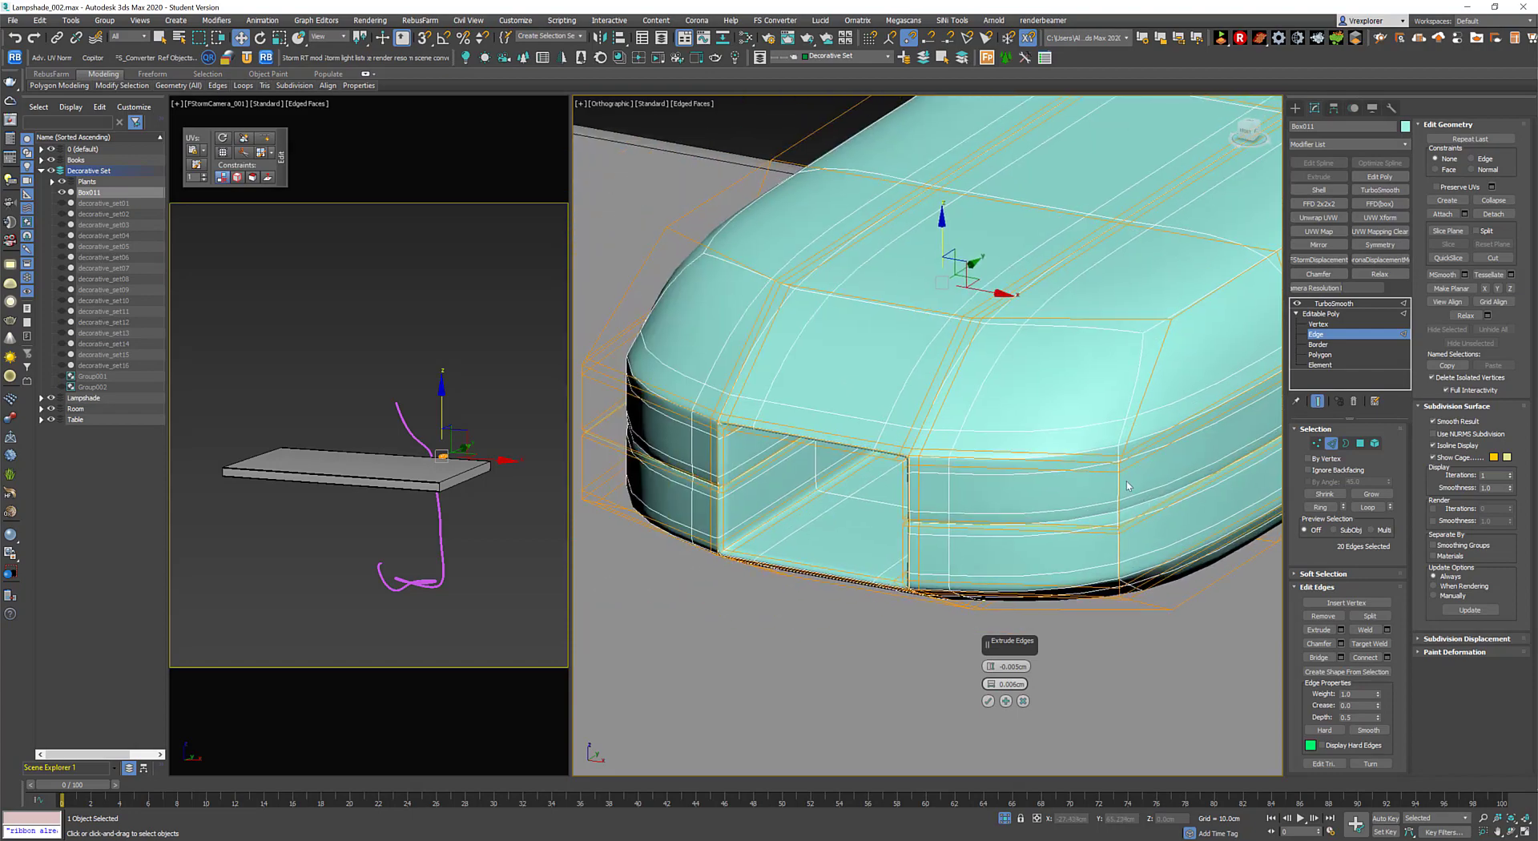
{"action": "scroll", "coordinate": [927, 552], "scroll_direction": "up", "scroll_amount": 4}
Inspect the grooves around the box corner, then deselect everything.
{"action": "left_click", "coordinate": [264, 137]}
{"action": "scroll", "coordinate": [719, 478], "scroll_direction": "up", "scroll_amount": 2}
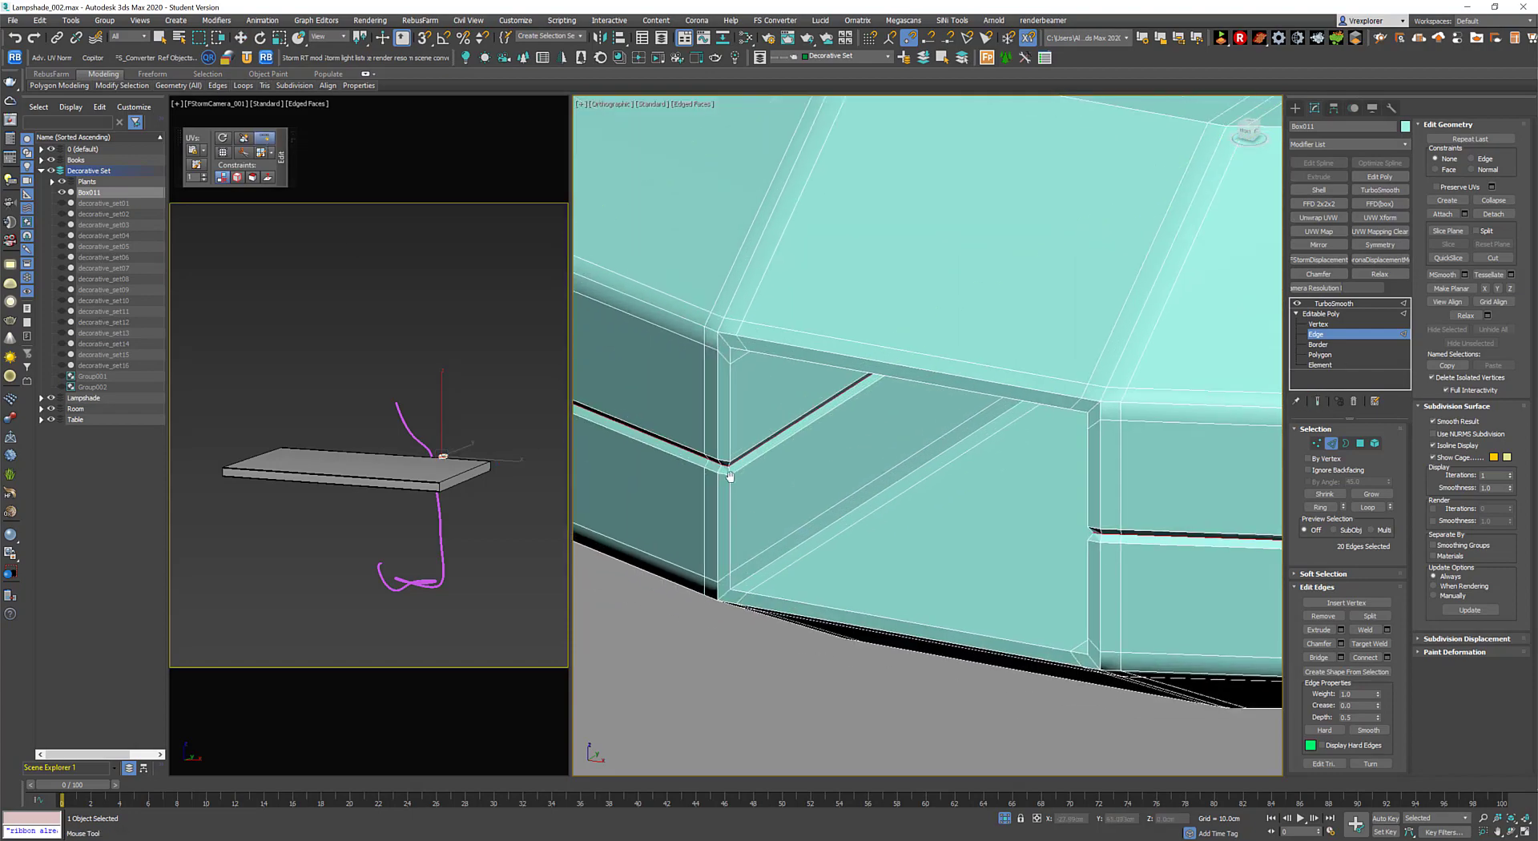
{"action": "middle_click_drag", "start_coordinate": [721, 480], "coordinate": [889, 520], "text": "alt"}
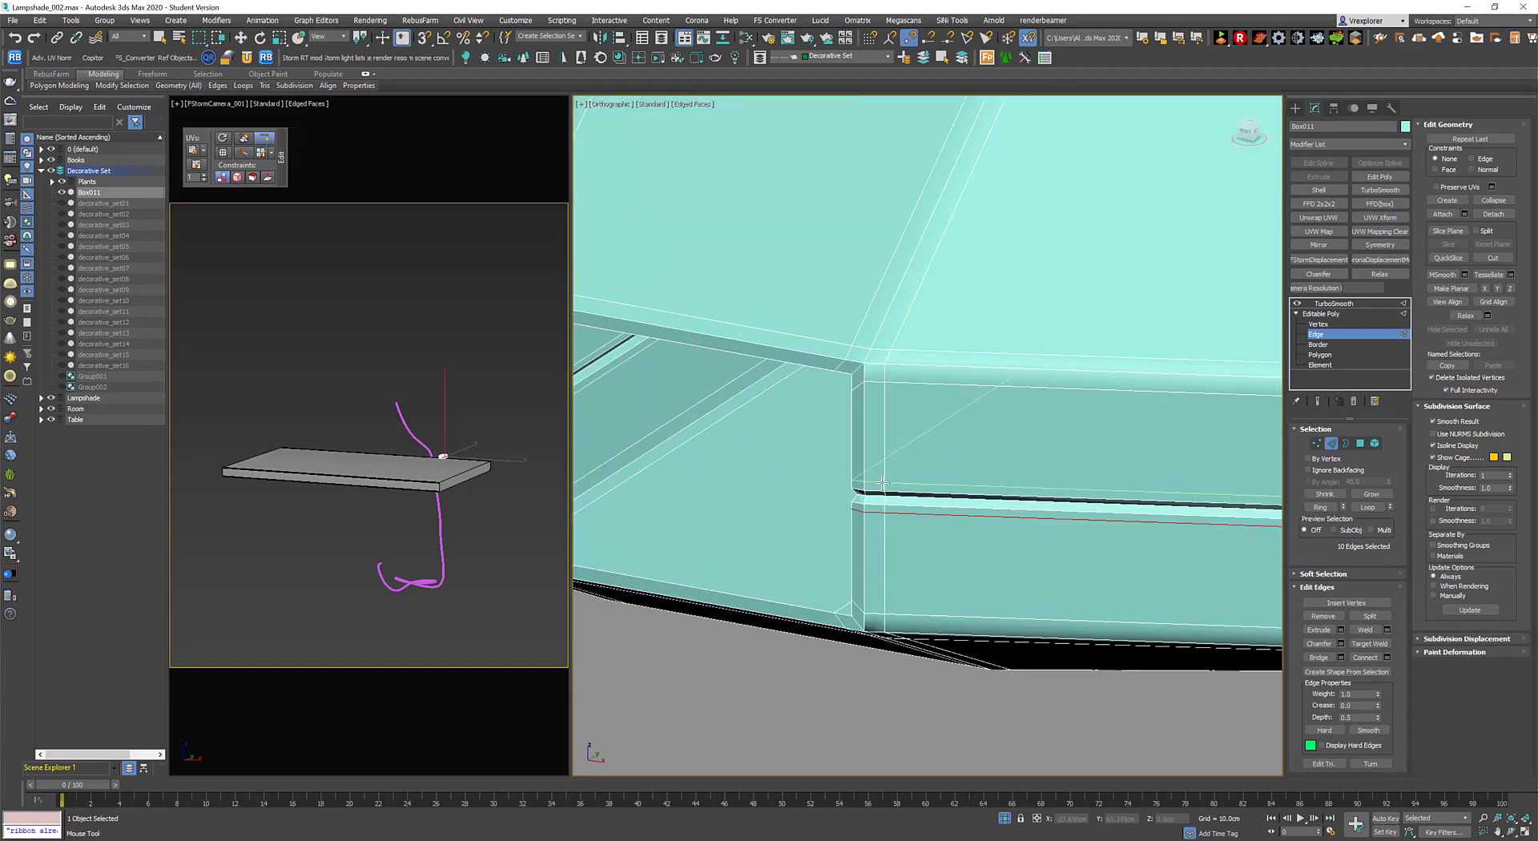
{"action": "scroll", "coordinate": [882, 483], "scroll_direction": "down", "scroll_amount": 5}
{"action": "scroll", "coordinate": [882, 483], "scroll_direction": "down", "scroll_amount": 3}
{"action": "key", "text": "ctrl+d"}
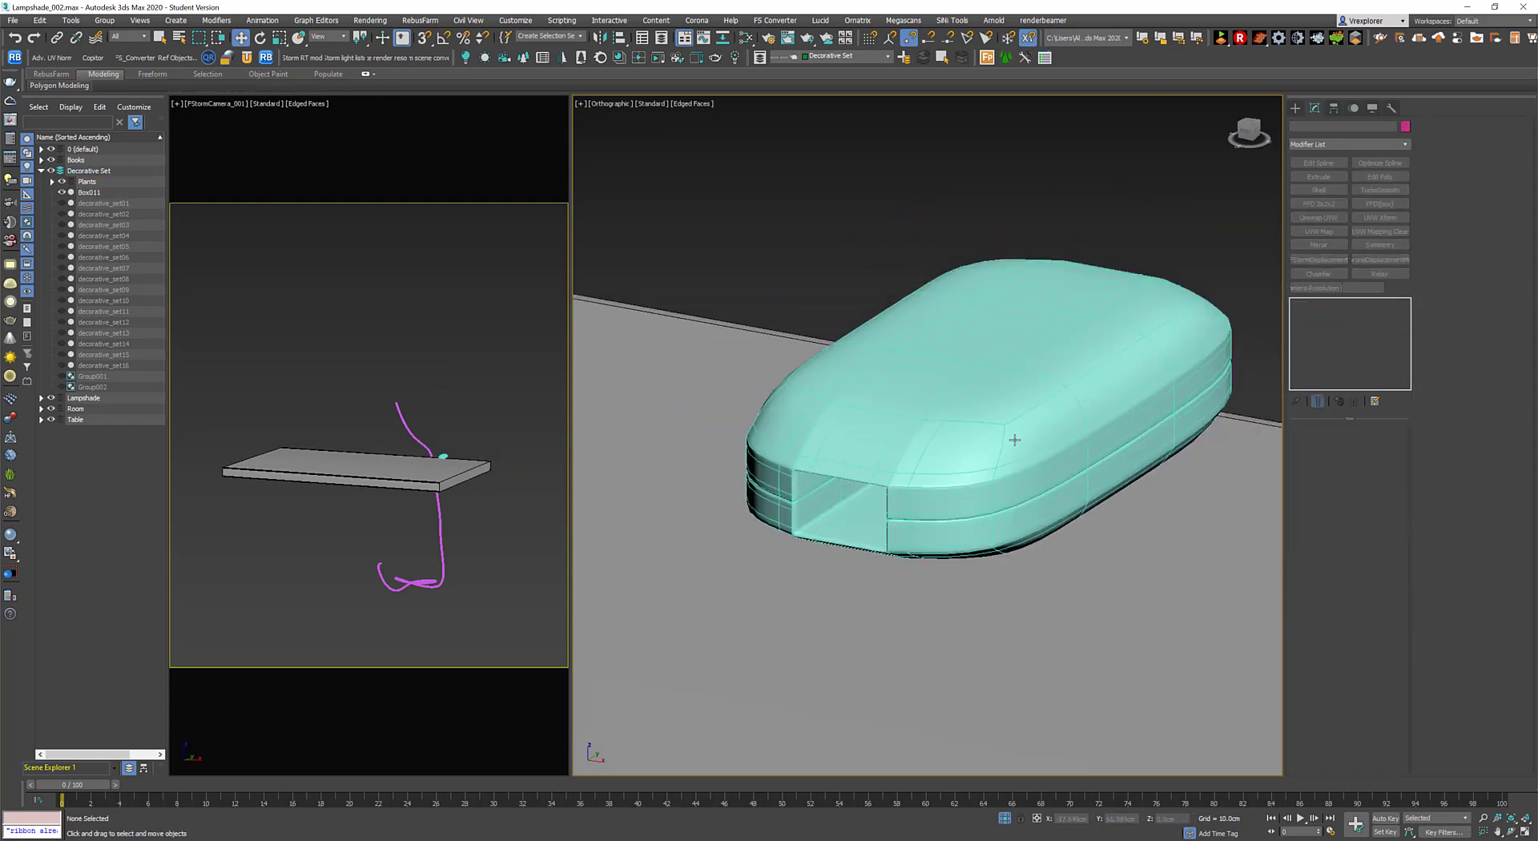
{"action": "scroll", "coordinate": [1015, 440], "scroll_direction": "up", "scroll_amount": 3}
On Box011's unsmoothed mesh, connect the selected edges with another edge ring.
{"action": "left_click", "coordinate": [1014, 440]}
{"action": "left_click", "coordinate": [1317, 334]}
{"action": "left_click", "coordinate": [1318, 401]}
{"action": "scroll", "coordinate": [854, 461], "scroll_direction": "up", "scroll_amount": 3}
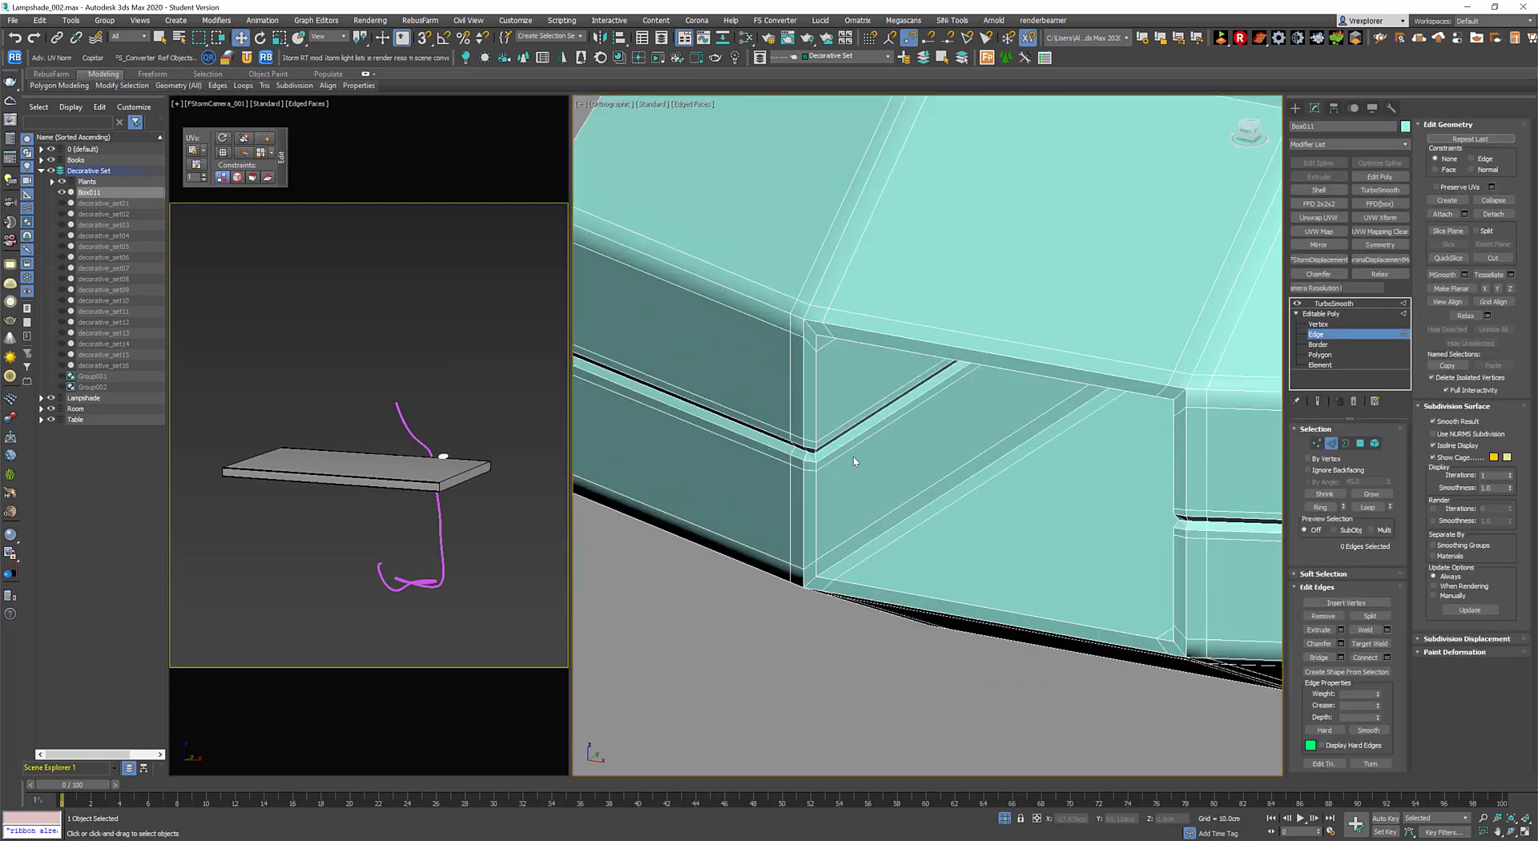
{"action": "middle_click_drag", "start_coordinate": [812, 483], "coordinate": [850, 488], "text": "alt"}
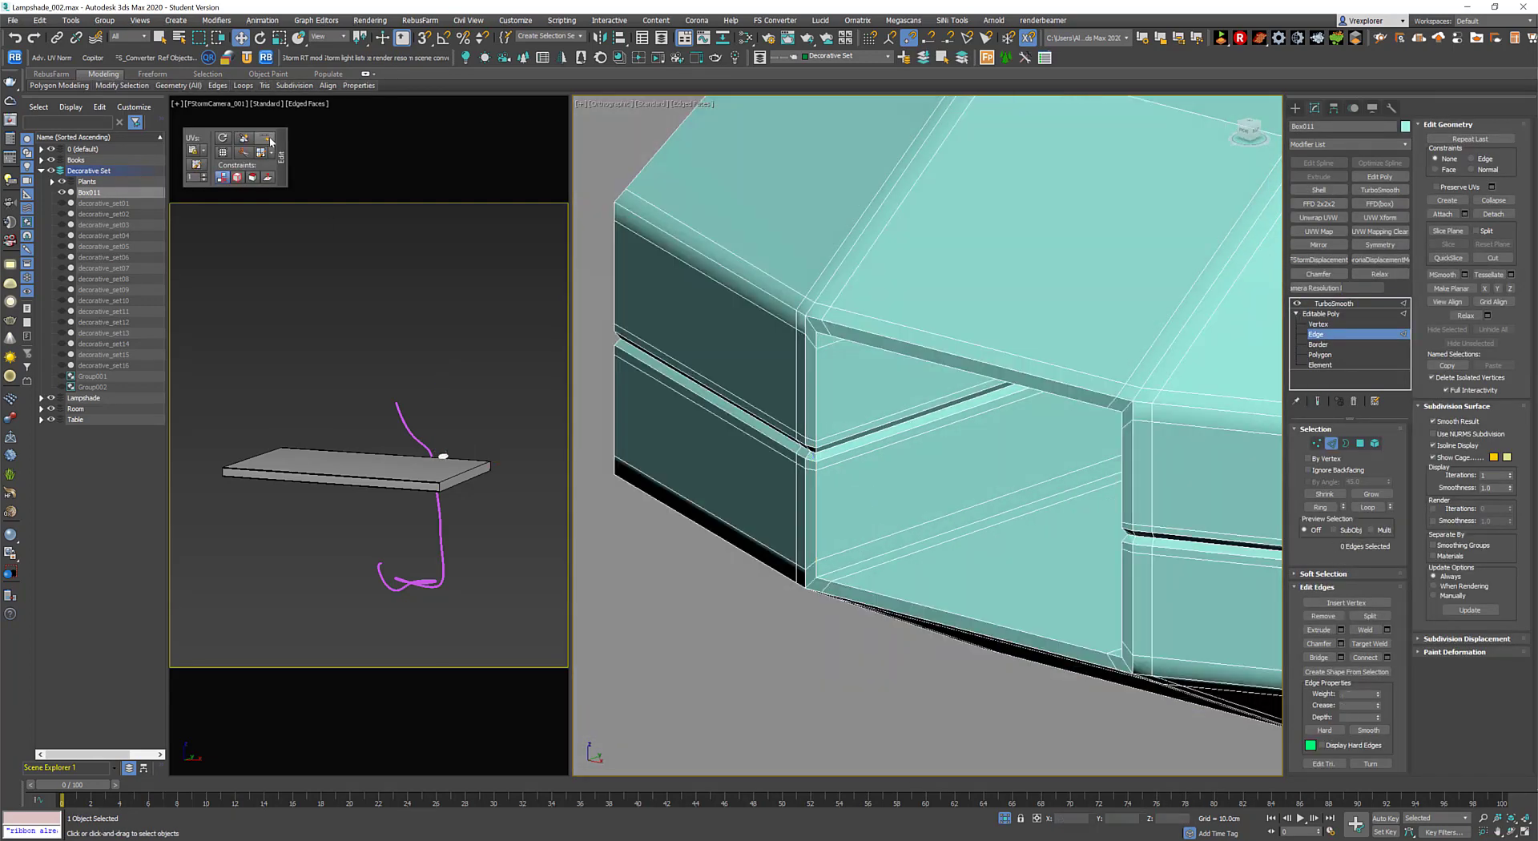
{"action": "right_click", "coordinate": [1002, 436]}
{"action": "left_click", "coordinate": [993, 481]}
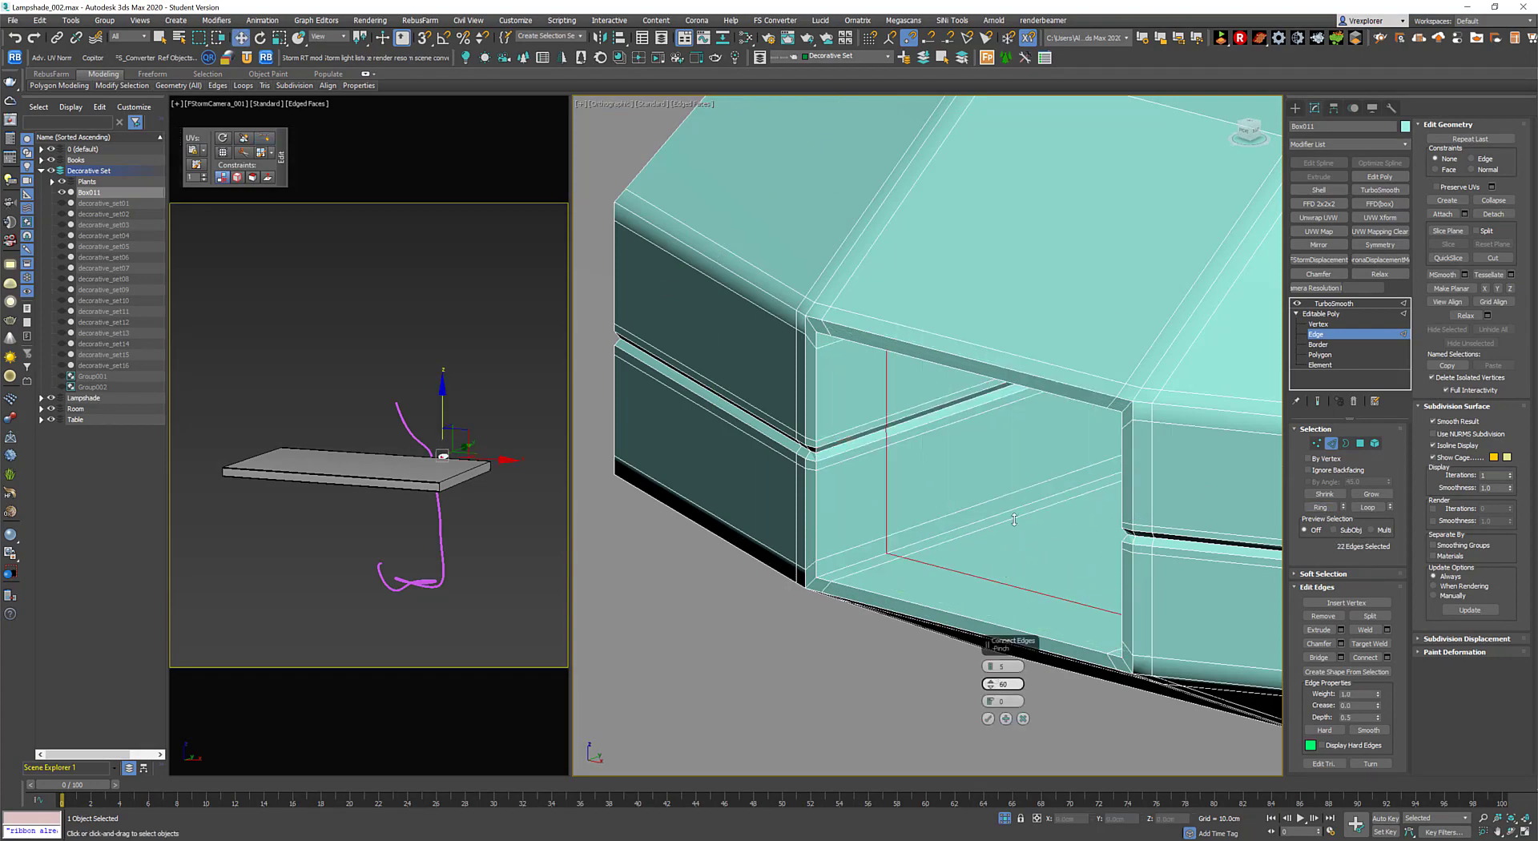
{"action": "scroll", "coordinate": [1008, 455], "scroll_direction": "down", "scroll_amount": 3}
{"action": "scroll", "coordinate": [962, 448], "scroll_direction": "down", "scroll_amount": 3}
{"action": "scroll", "coordinate": [962, 449], "scroll_direction": "up", "scroll_amount": 1}
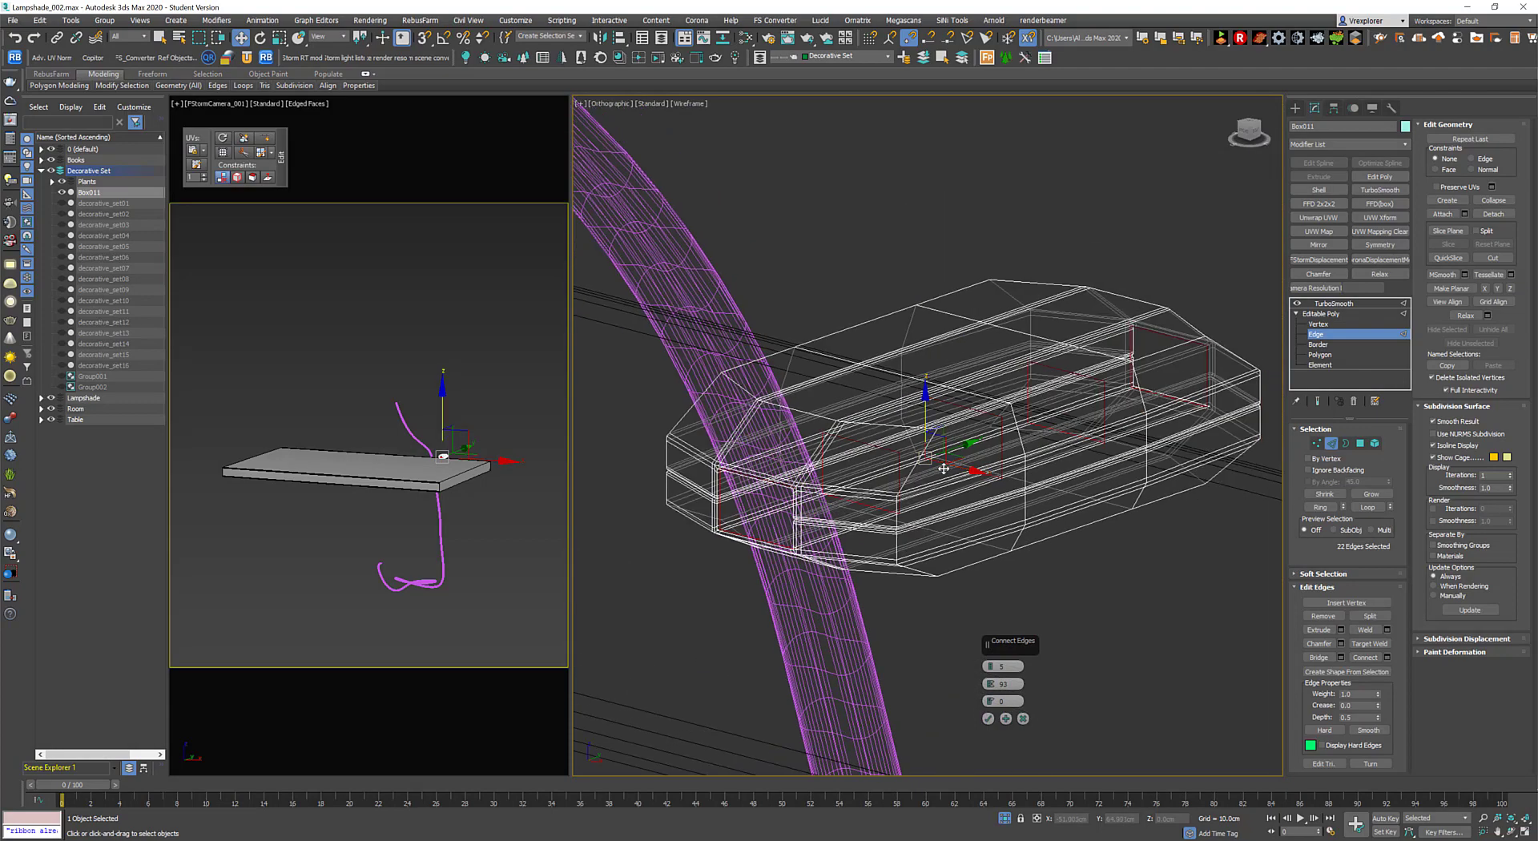
{"action": "left_click", "coordinate": [1317, 443]}
Turn the TurboSmooth result back on and select Box011's top polygon panel.
{"action": "left_click", "coordinate": [1334, 303]}
{"action": "scroll", "coordinate": [1105, 563], "scroll_direction": "down", "scroll_amount": 3}
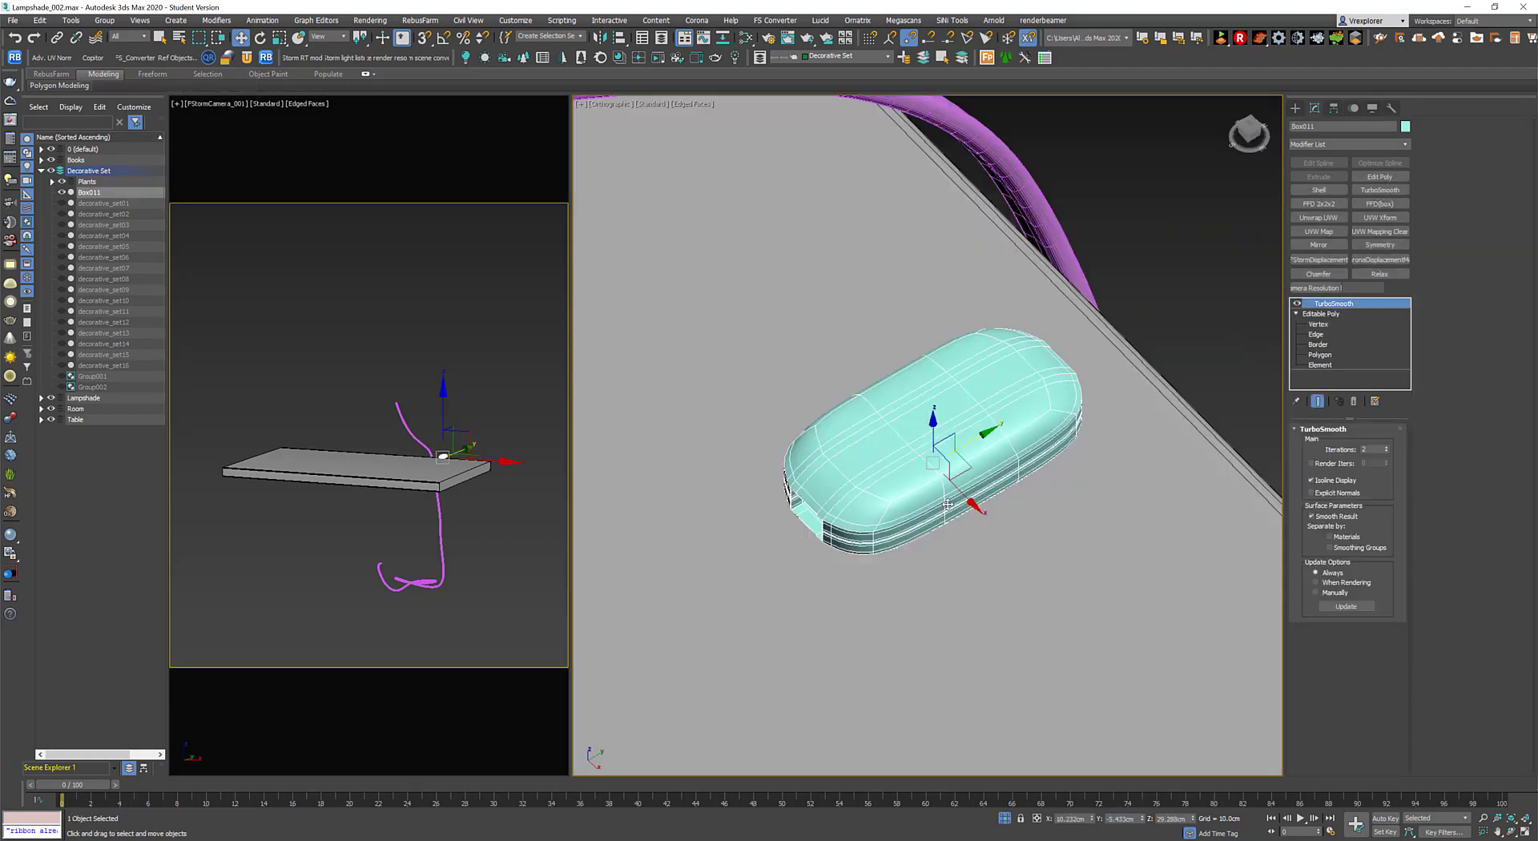
{"action": "scroll", "coordinate": [1104, 562], "scroll_direction": "up", "scroll_amount": 4}
{"action": "left_click", "coordinate": [1319, 354]}
{"action": "left_click", "coordinate": [826, 432]}
{"action": "scroll", "coordinate": [826, 432], "scroll_direction": "up", "scroll_amount": 3}
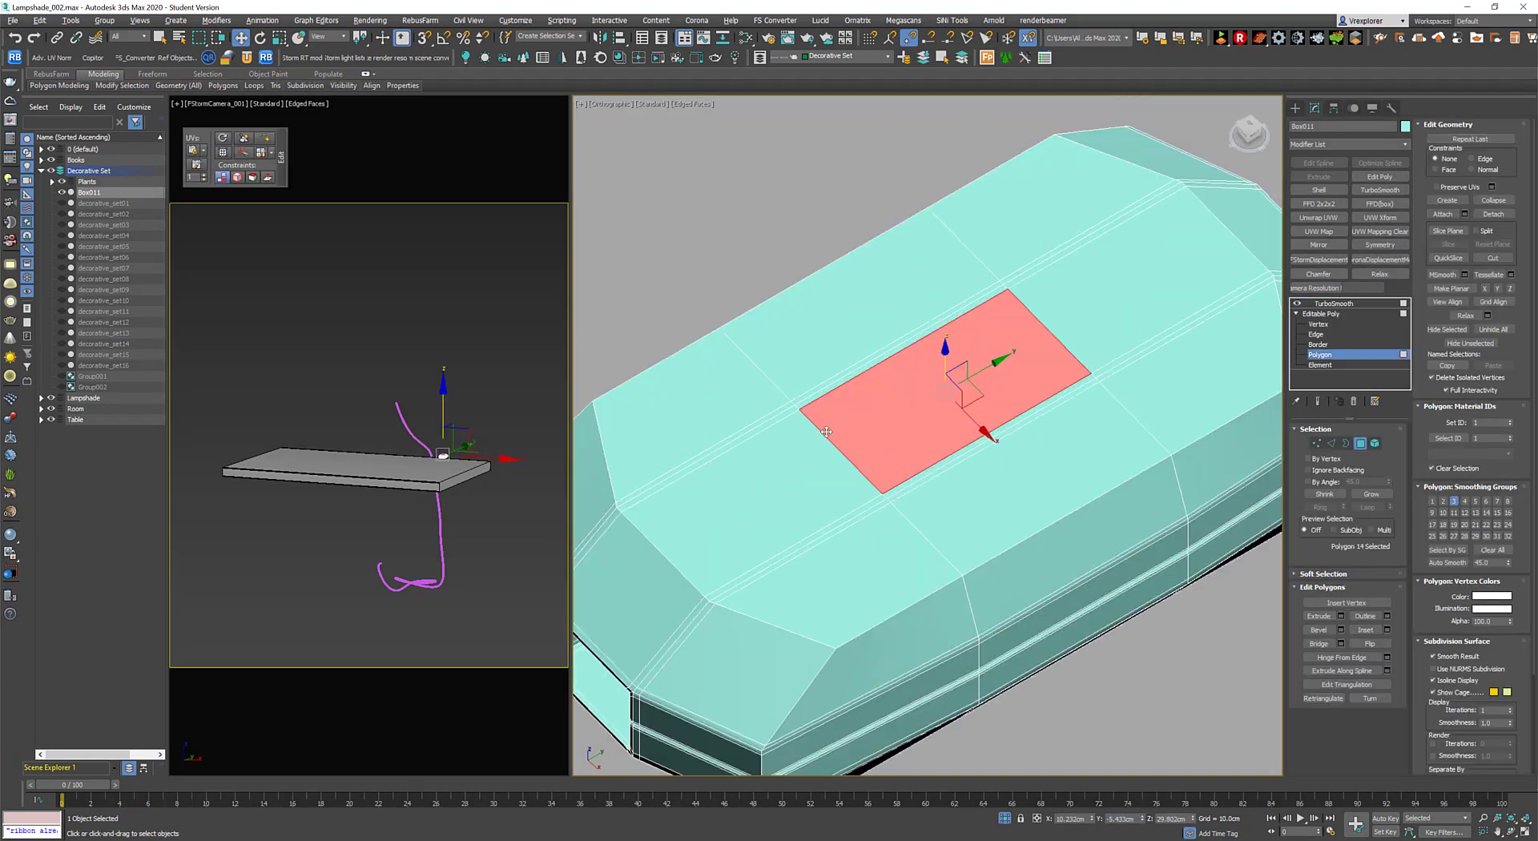
{"action": "mouse_move", "coordinate": [872, 436]}
{"action": "middle_mouse_down"}
{"action": "mouse_move", "coordinate": [880, 403]}
{"action": "mouse_move", "coordinate": [962, 457]}
{"action": "mouse_move", "coordinate": [986, 417]}
{"action": "middle_mouse_up"}
In Top view, give Box011 plain grey shading and a black object colour.
{"action": "key", "text": "2"}
{"action": "key", "text": "t"}
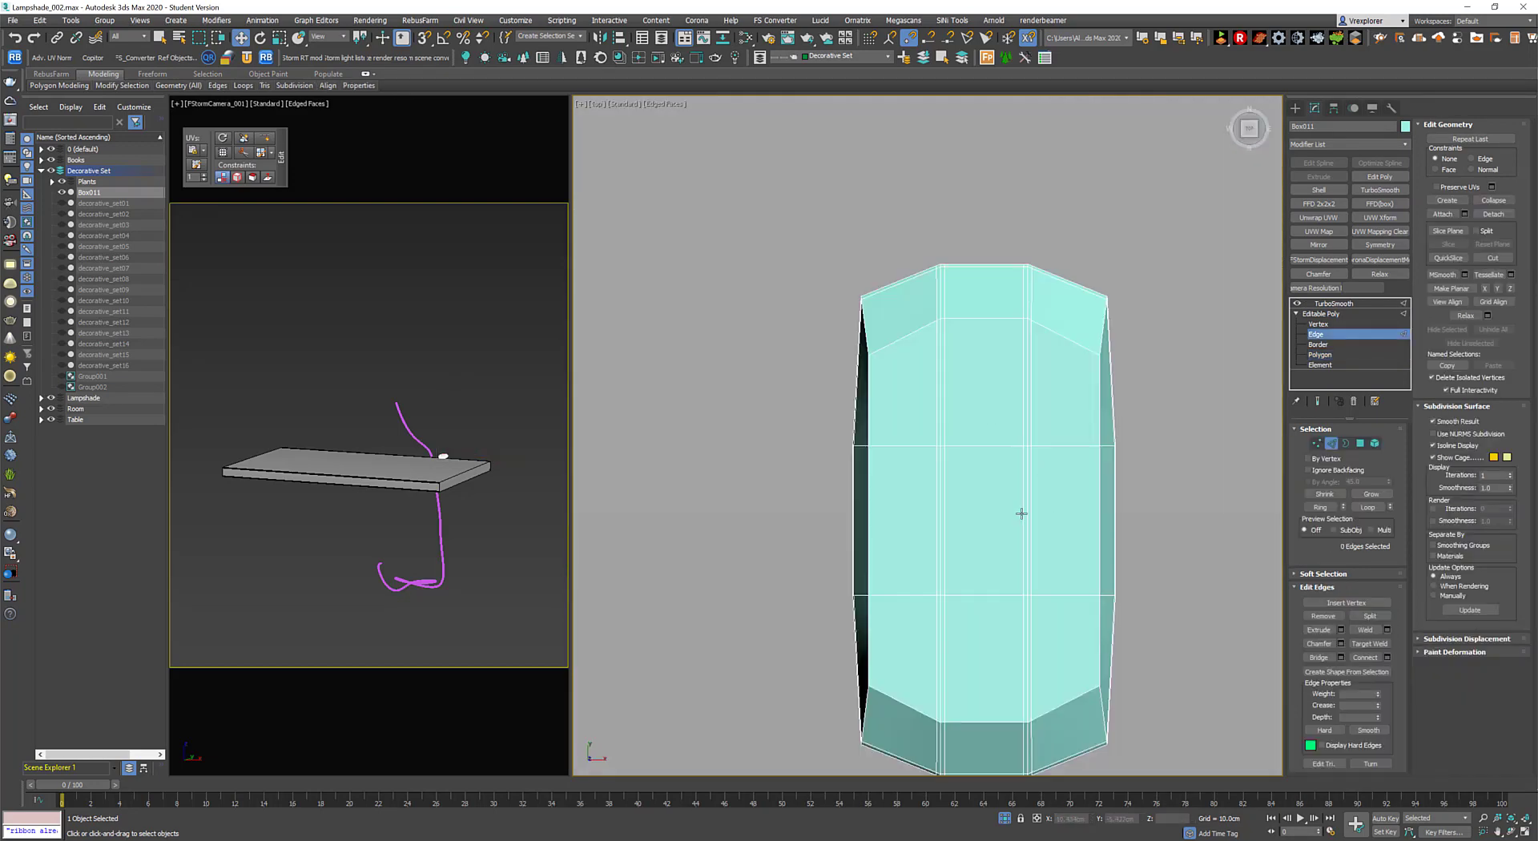
{"action": "key", "text": "m"}
{"action": "right_click", "coordinate": [1009, 411]}
{"action": "left_click", "coordinate": [1034, 301]}
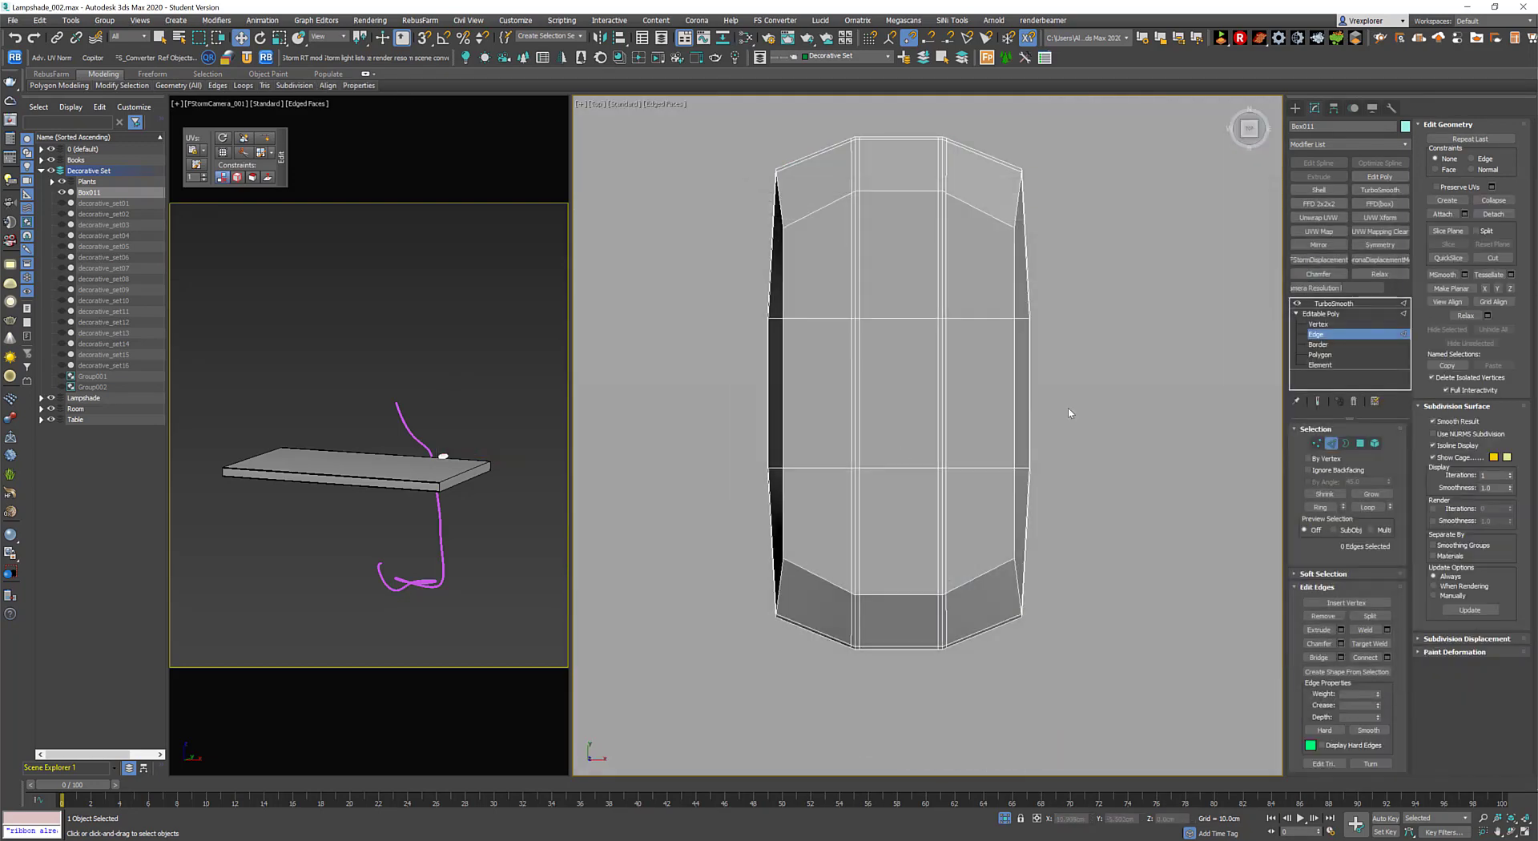
{"action": "left_click", "coordinate": [1403, 127]}
{"action": "left_click", "coordinate": [799, 493]}
Scale Box011's middle vertex rows apart vertically.
{"action": "key", "text": "1"}
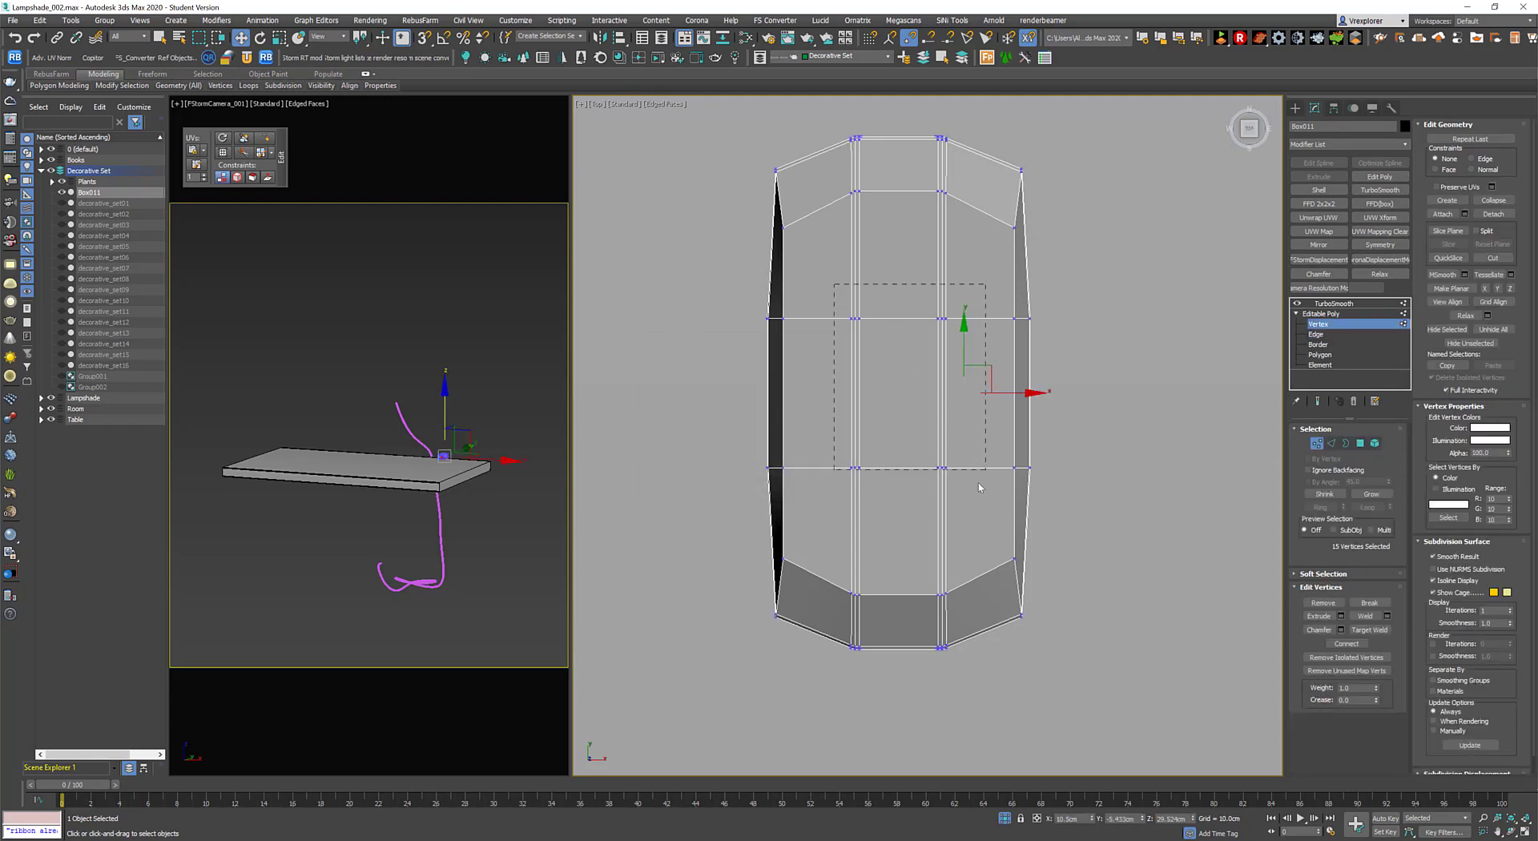
{"action": "right_click", "coordinate": [911, 397]}
{"action": "left_click", "coordinate": [970, 419]}
{"action": "left_click_drag", "start_coordinate": [922, 361], "coordinate": [911, 291]}
{"action": "left_click", "coordinate": [918, 290]}
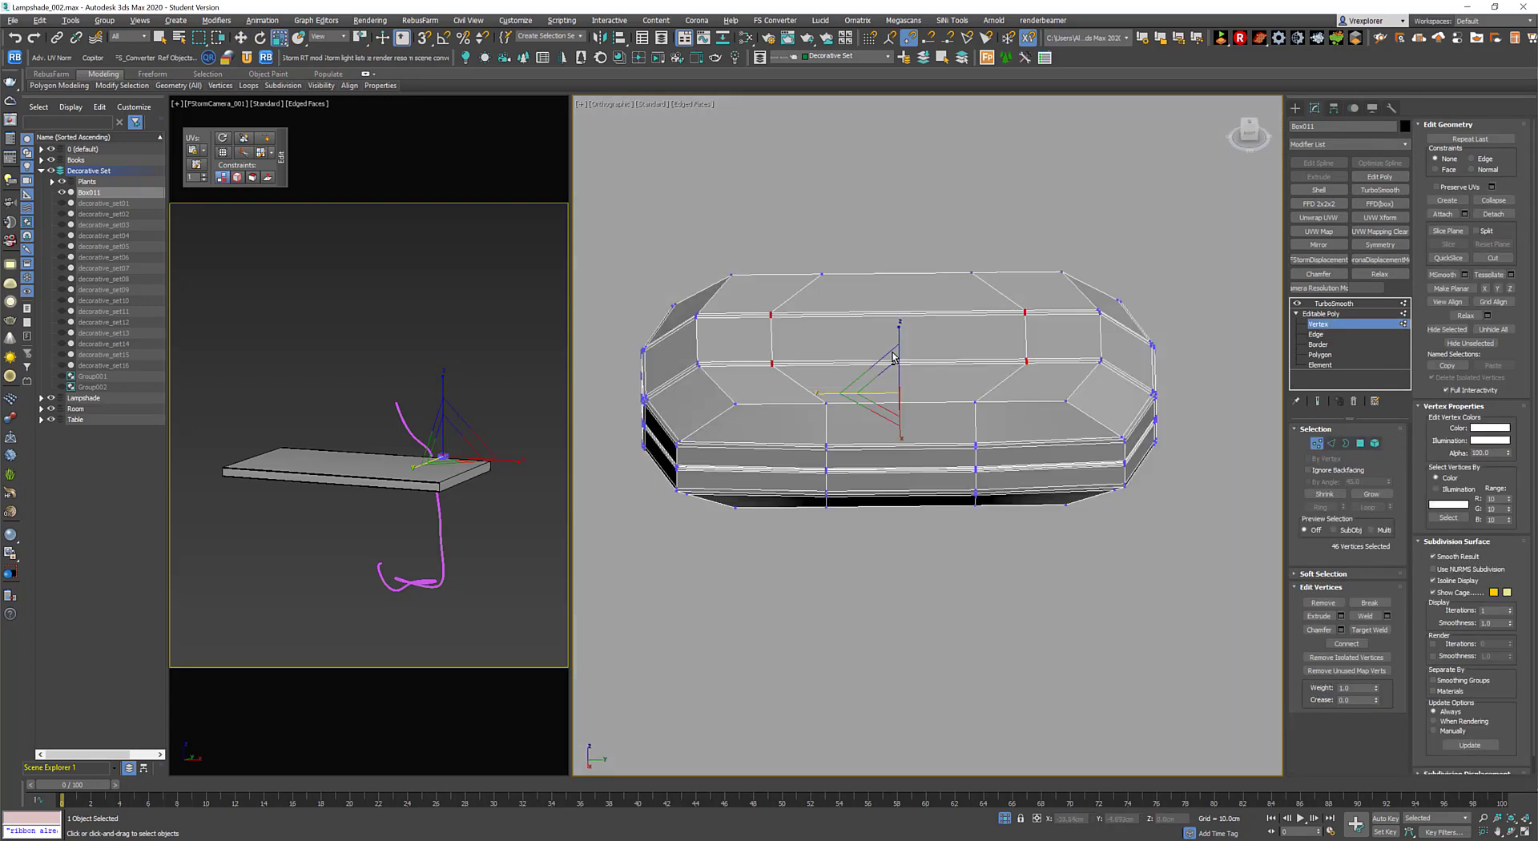
{"action": "middle_click_drag", "start_coordinate": [917, 290], "coordinate": [962, 361], "text": "alt"}
{"action": "scroll", "coordinate": [972, 395], "scroll_direction": "up", "scroll_amount": 5}
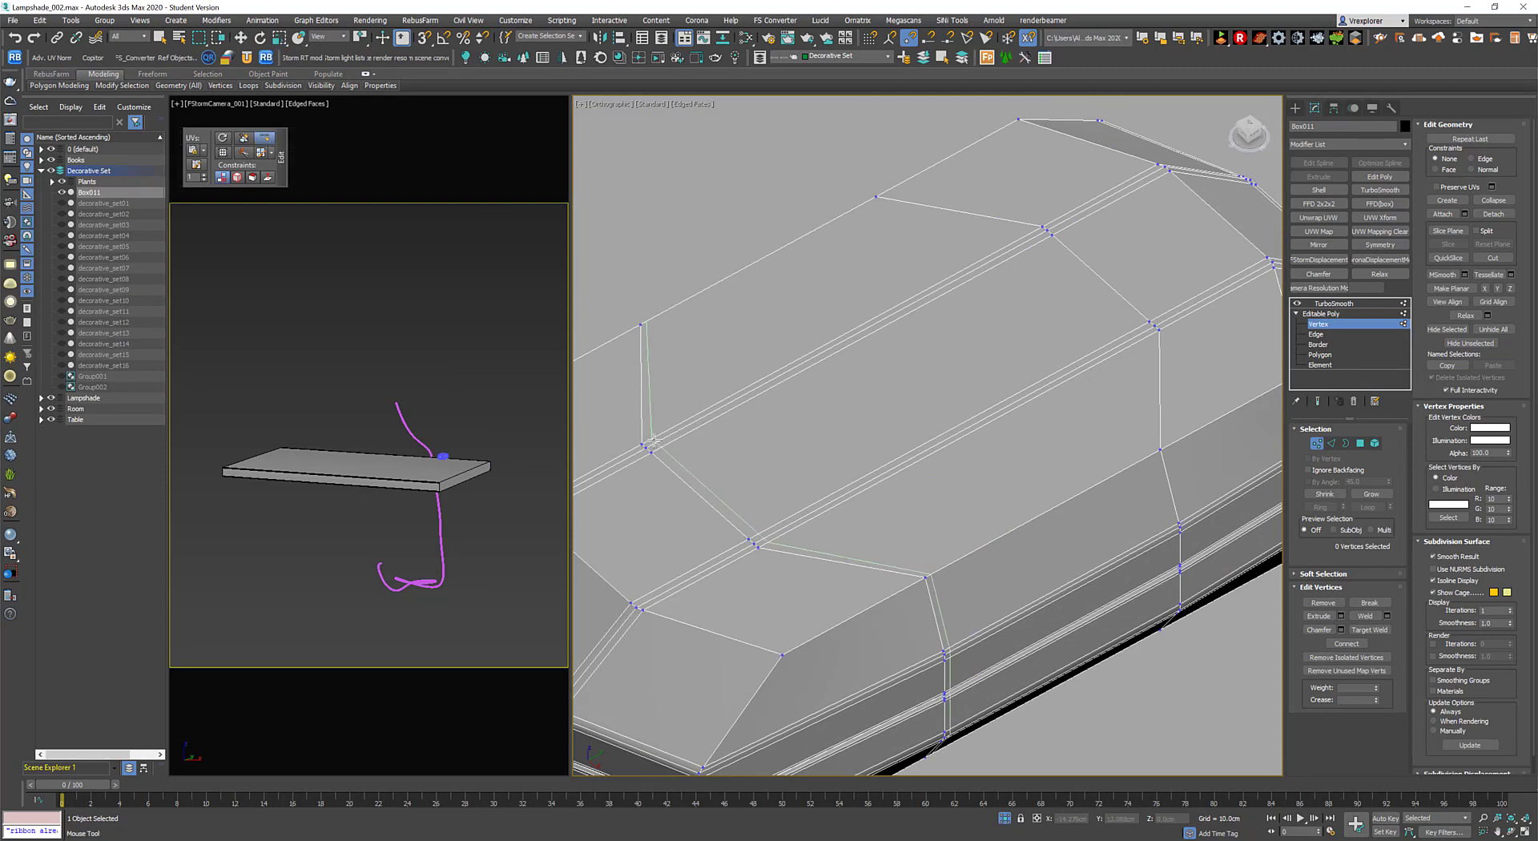
Extrude the top panel slightly down, inset it, and delete the inner face to open the slot.
{"action": "left_click", "coordinate": [1361, 443]}
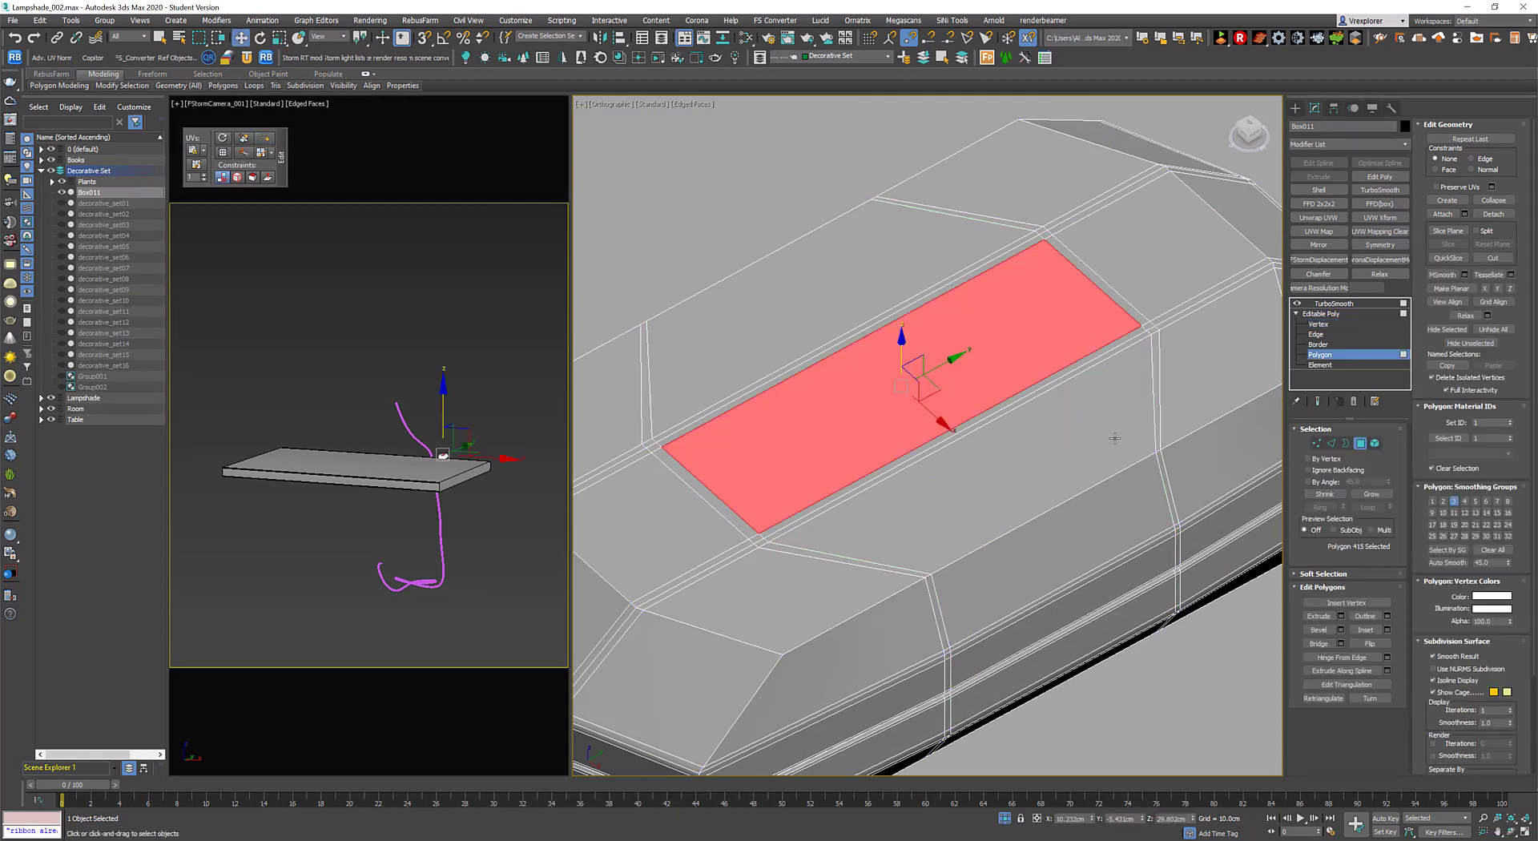
{"action": "right_click", "coordinate": [1083, 376]}
{"action": "left_click", "coordinate": [979, 412]}
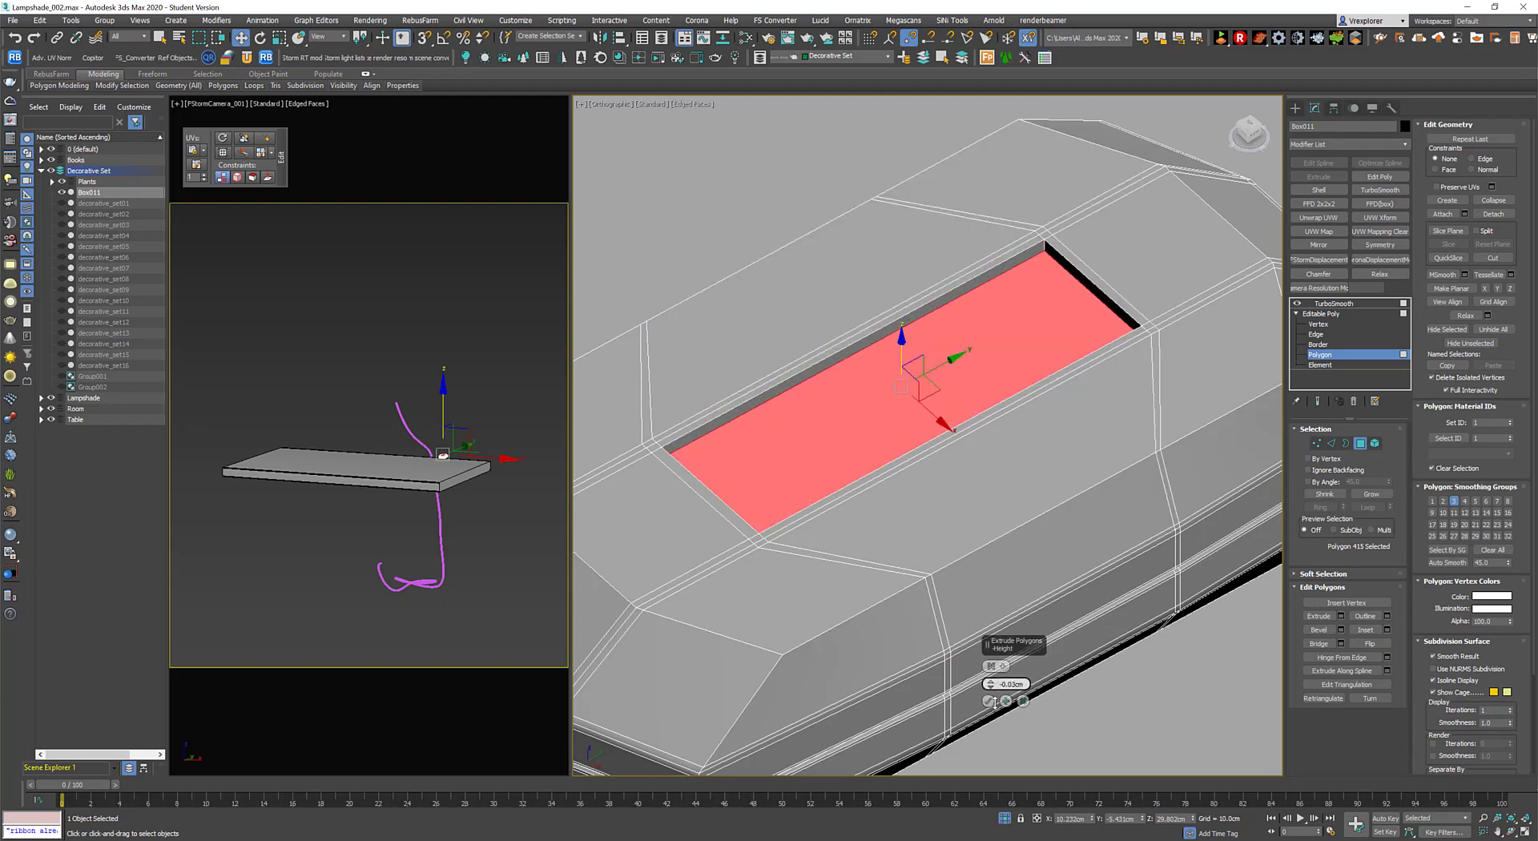
{"action": "middle_click_drag", "start_coordinate": [869, 473], "coordinate": [1015, 411], "text": "alt"}
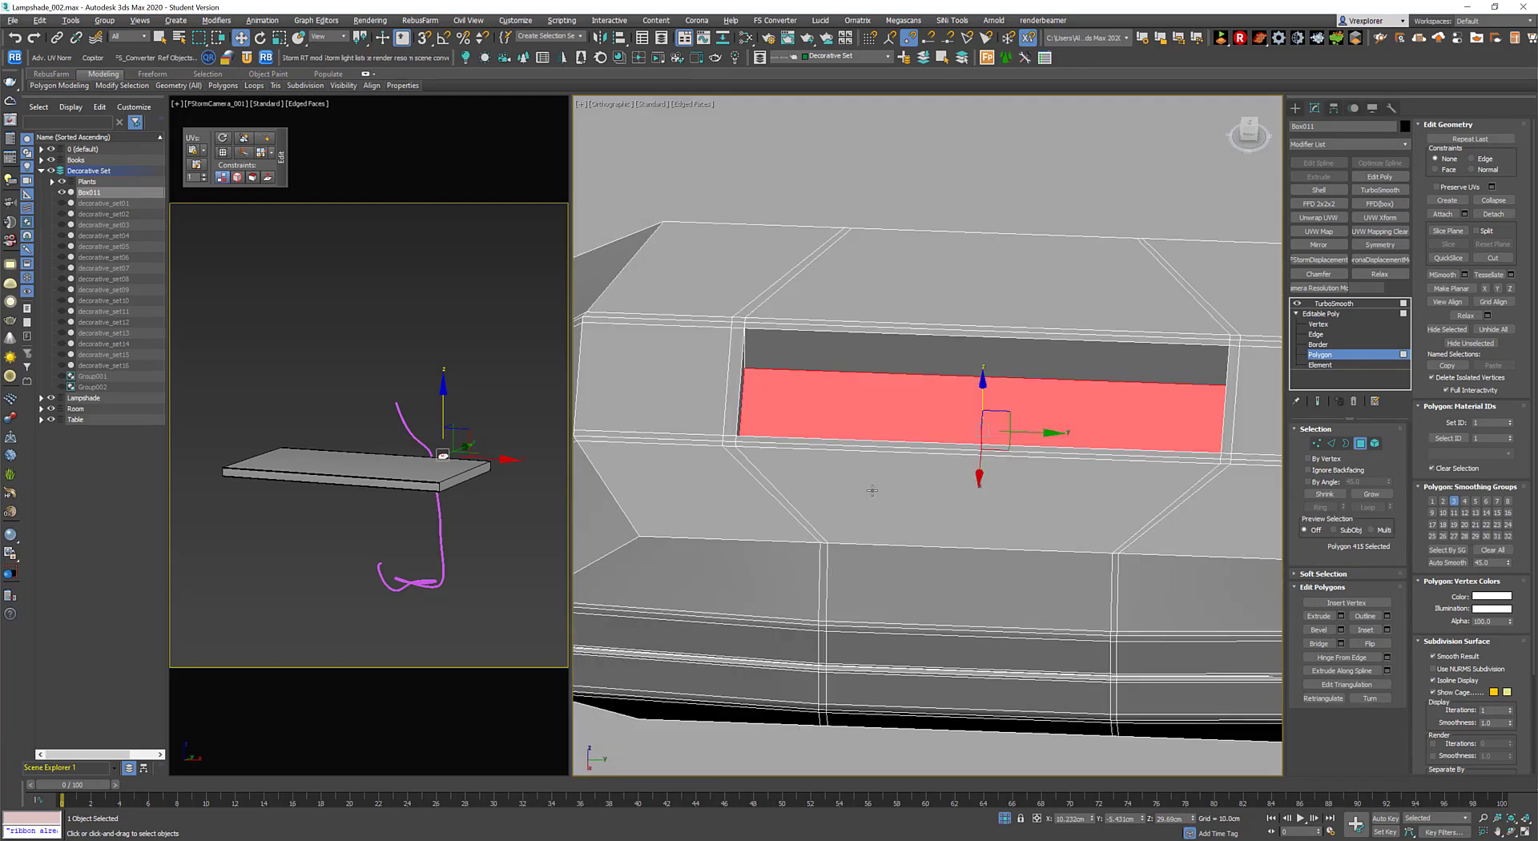
{"action": "right_click", "coordinate": [1014, 411]}
{"action": "left_click", "coordinate": [945, 440]}
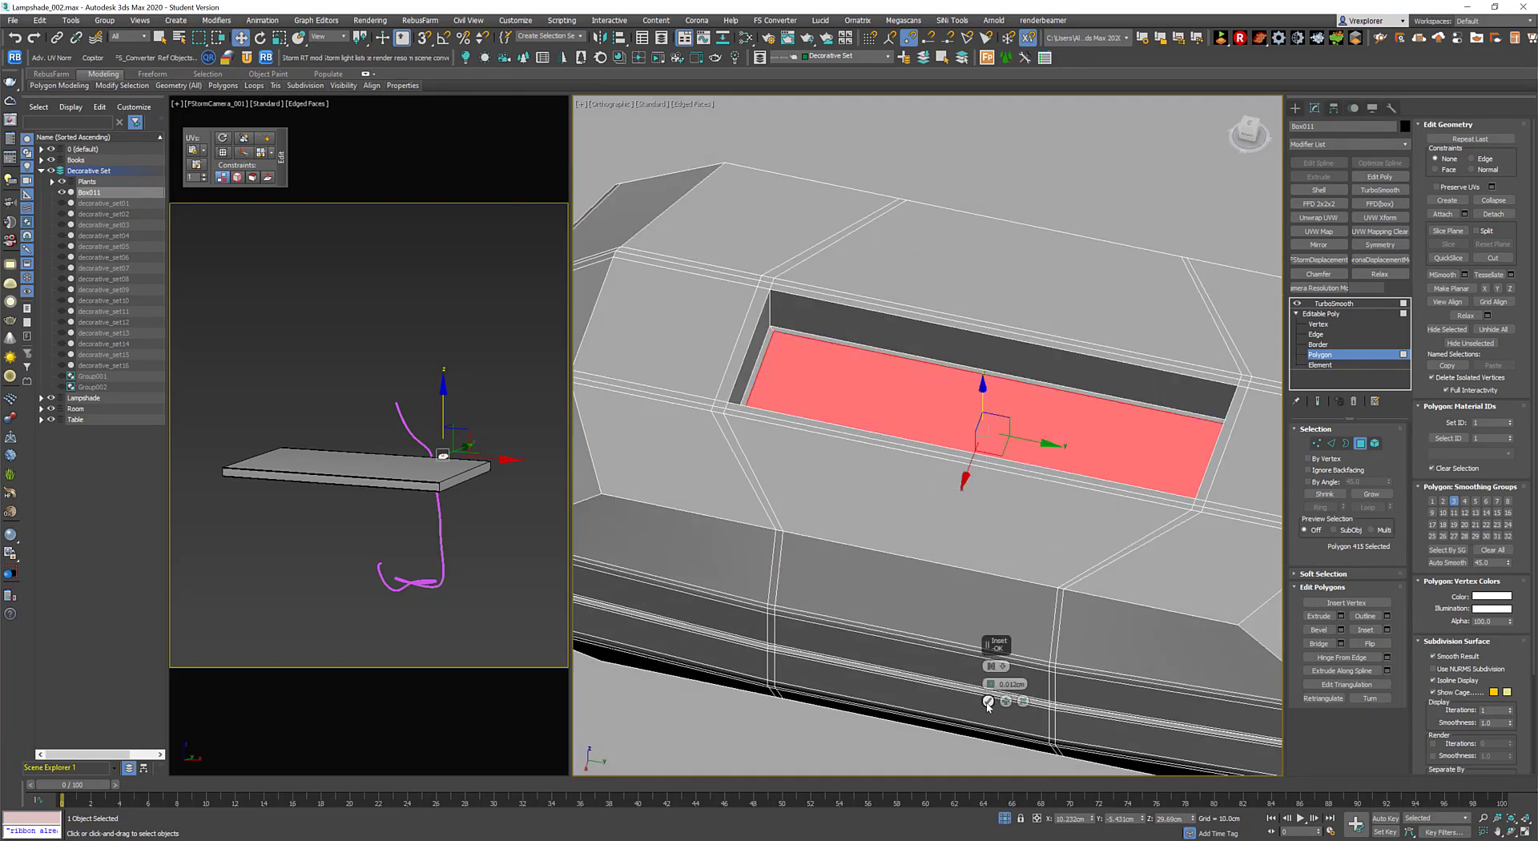
{"action": "key", "text": "ctrl+d"}
{"action": "scroll", "coordinate": [914, 333], "scroll_direction": "down", "scroll_amount": 2}
{"action": "scroll", "coordinate": [786, 311], "scroll_direction": "up", "scroll_amount": 4}
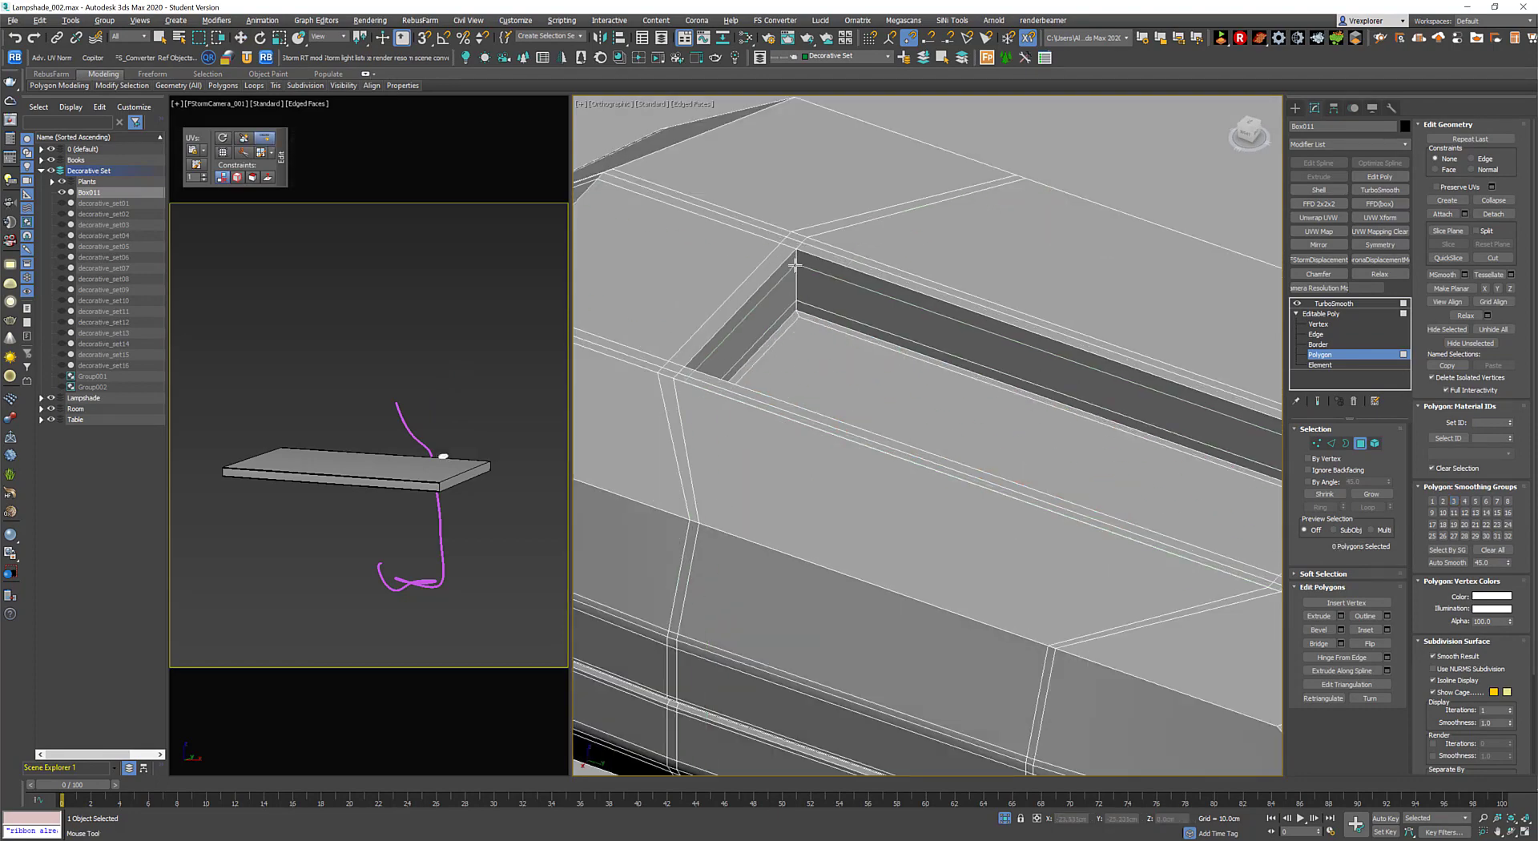
{"action": "scroll", "coordinate": [795, 264], "scroll_direction": "down", "scroll_amount": 5}
{"action": "middle_click_drag", "start_coordinate": [986, 406], "coordinate": [1032, 389], "text": "alt"}
Check the TurboSmooth result, then select the edge loop running along the slot.
{"action": "left_click", "coordinate": [1334, 303]}
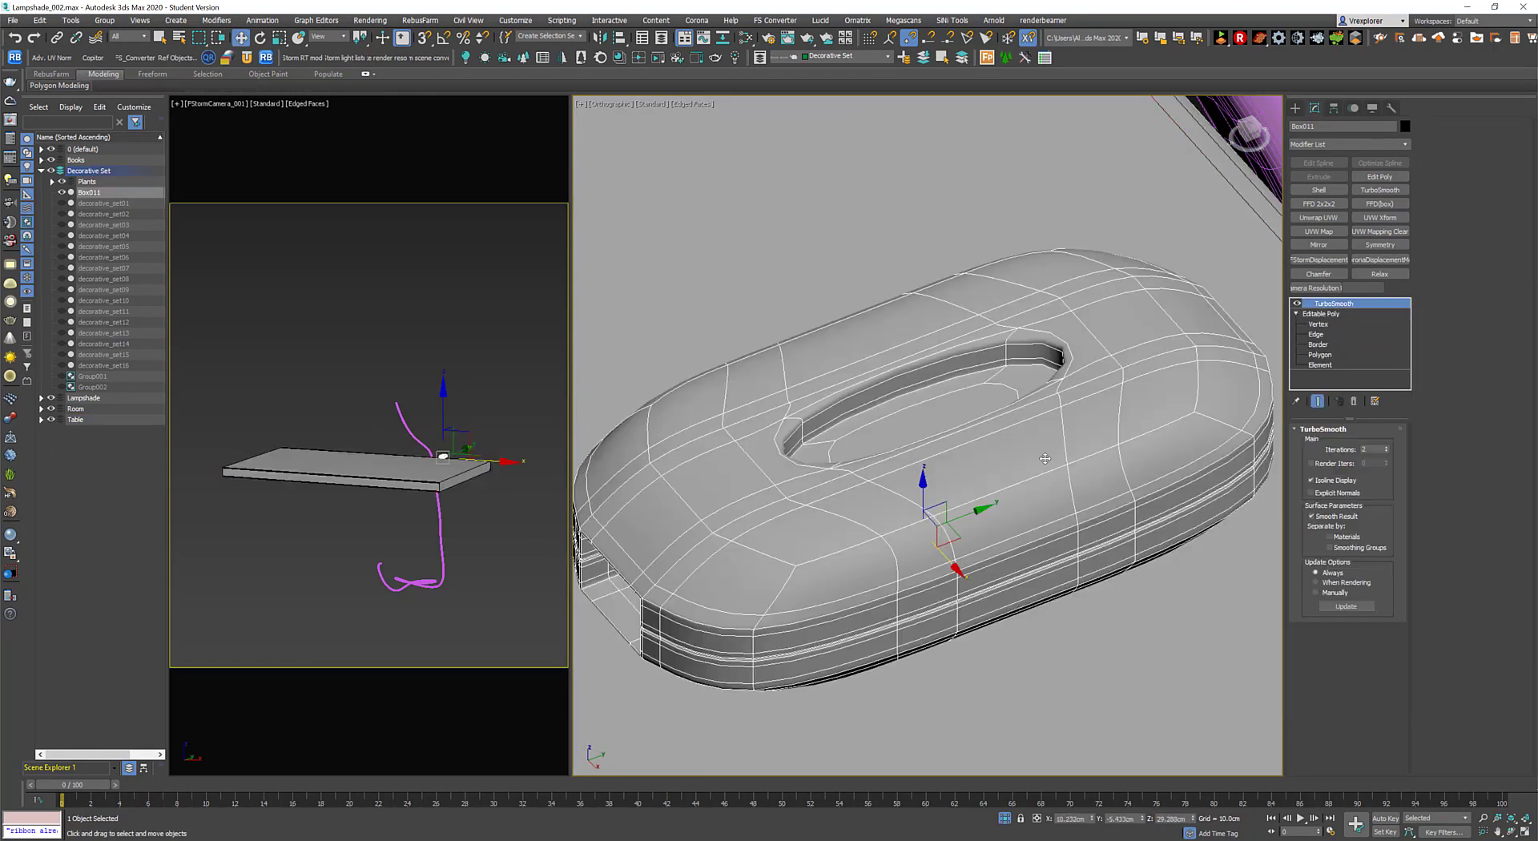
{"action": "left_click", "coordinate": [1316, 333]}
{"action": "scroll", "coordinate": [808, 549], "scroll_direction": "up", "scroll_amount": 3}
{"action": "scroll", "coordinate": [809, 550], "scroll_direction": "up", "scroll_amount": 2}
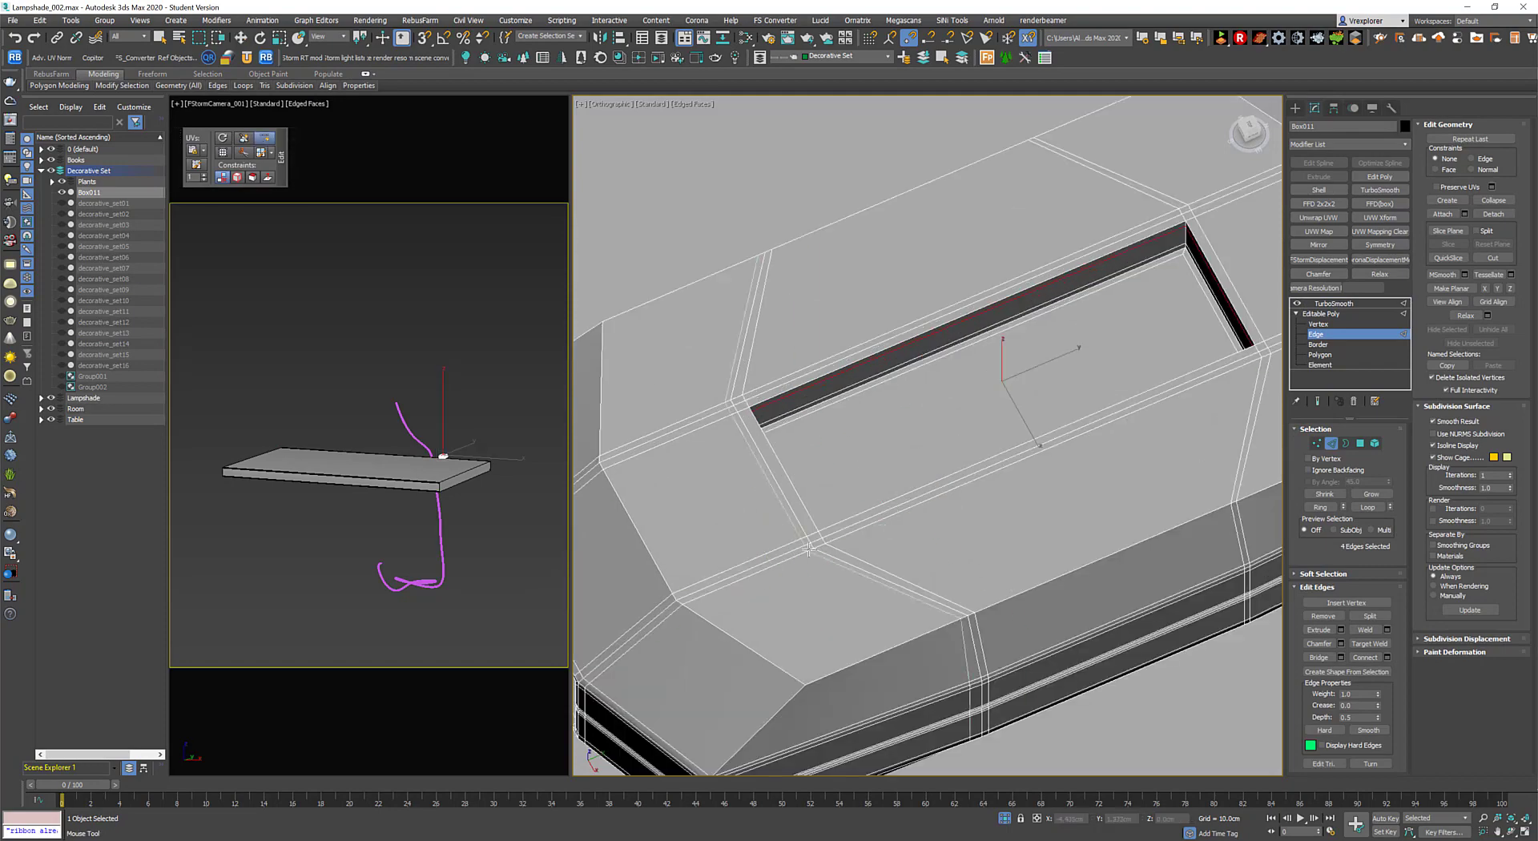
{"action": "scroll", "coordinate": [750, 424], "scroll_direction": "down", "scroll_amount": 3}
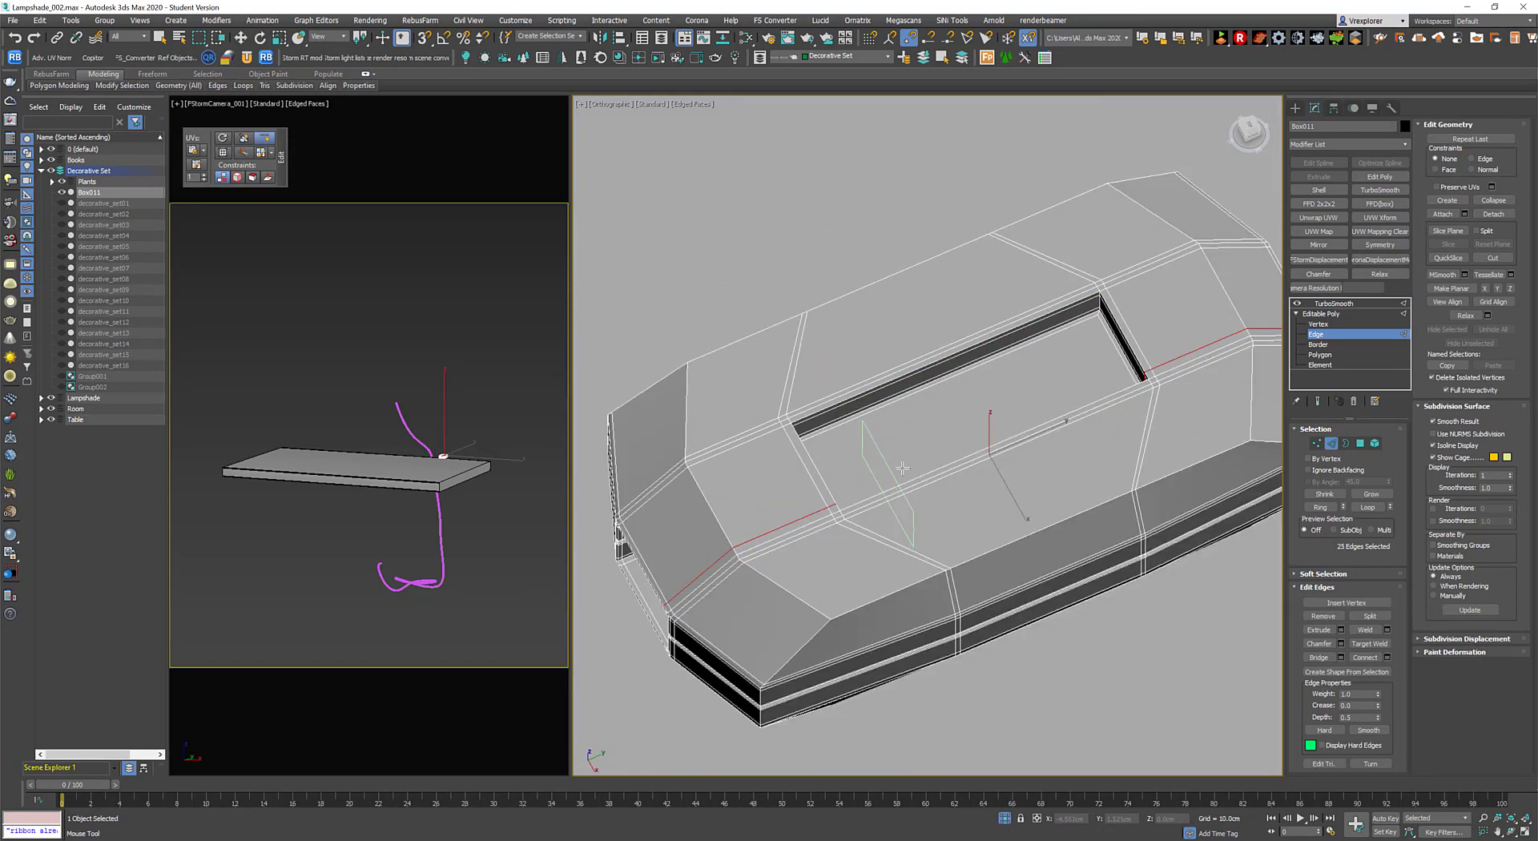
{"action": "middle_click_drag", "start_coordinate": [749, 424], "coordinate": [799, 406], "text": "alt"}
{"action": "double_click", "coordinate": [800, 405]}
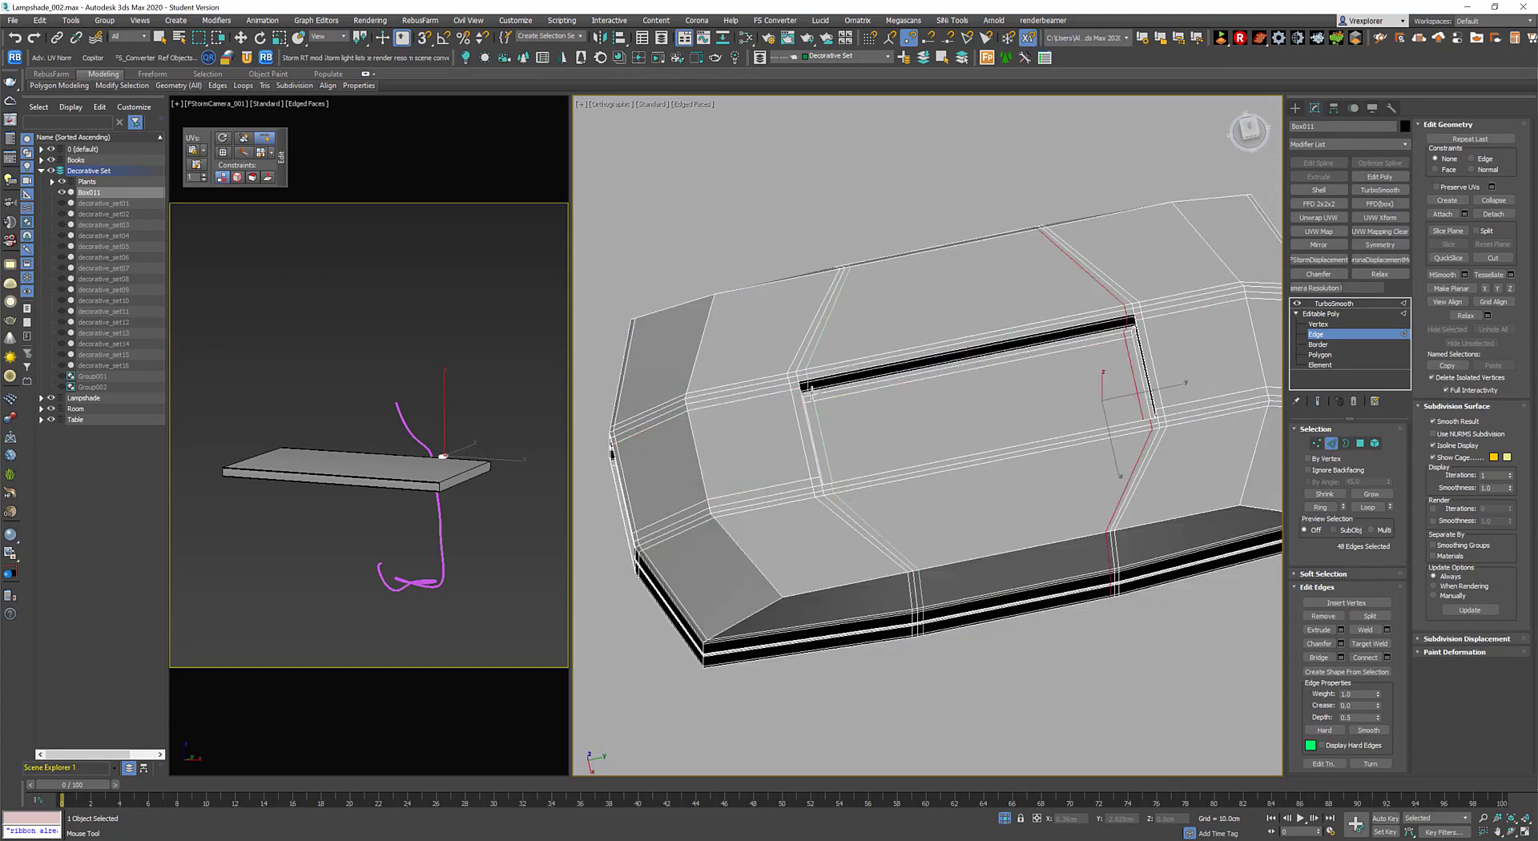
{"action": "key", "text": "w"}
{"action": "scroll", "coordinate": [1079, 510], "scroll_direction": "down", "scroll_amount": 3}
{"action": "mouse_move", "coordinate": [1079, 510]}
{"action": "middle_mouse_down", "text": "alt"}
{"action": "mouse_move", "coordinate": [1002, 481]}
{"action": "mouse_move", "coordinate": [999, 502]}
{"action": "middle_mouse_up", "text": "alt"}
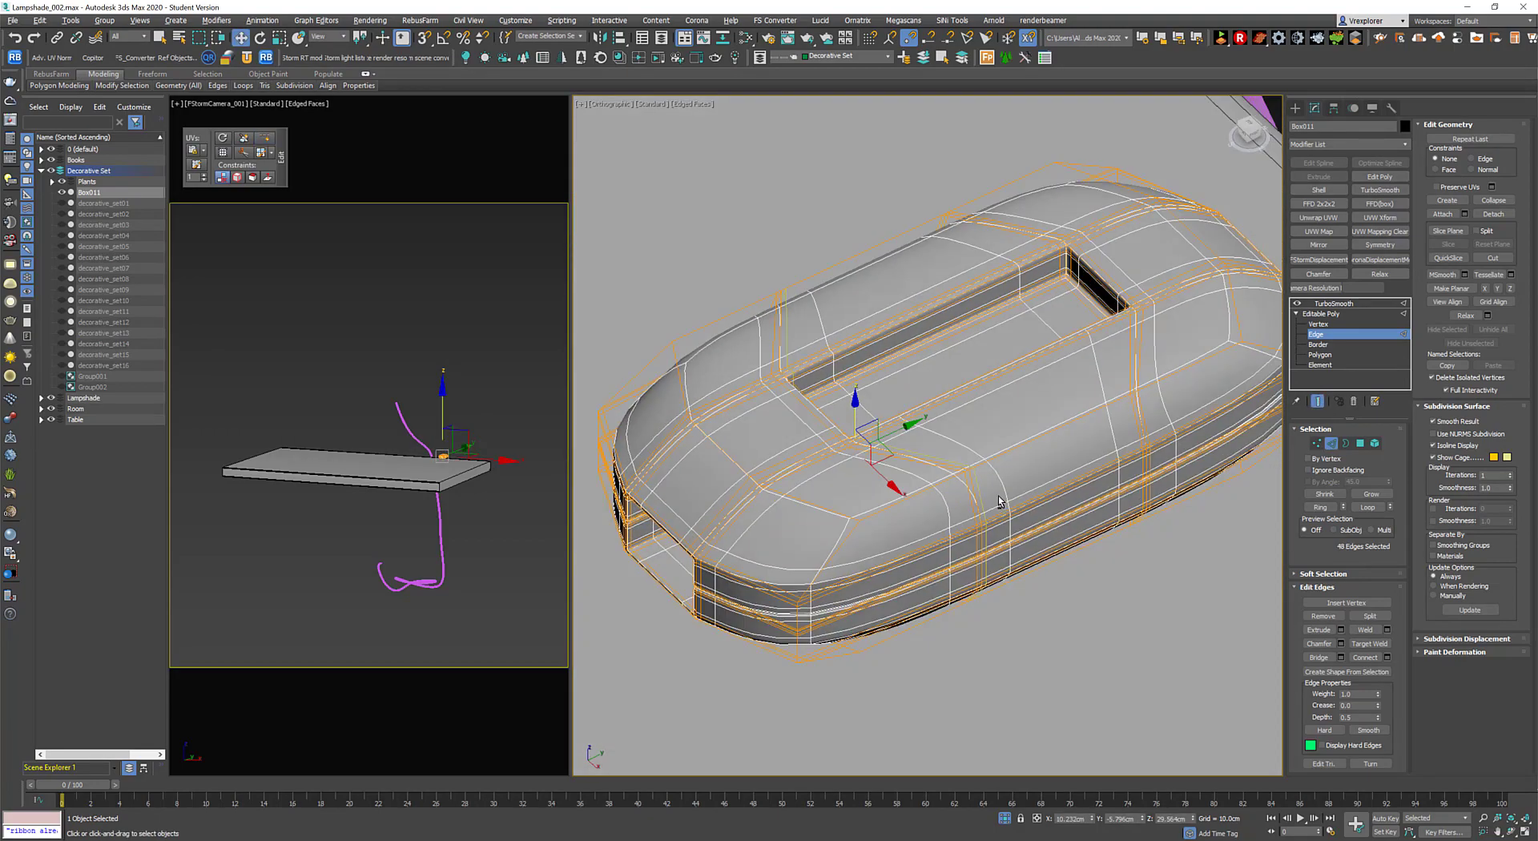
Deselect Box011, then reselect it and view it from the Left view.
{"action": "left_click", "coordinate": [1242, 481]}
{"action": "left_click", "coordinate": [1331, 443]}
{"action": "middle_click_drag", "start_coordinate": [1001, 449], "coordinate": [1034, 505], "text": "alt"}
{"action": "scroll", "coordinate": [1009, 455], "scroll_direction": "up", "scroll_amount": 2}
{"action": "key", "text": "ctrl+d"}
{"action": "scroll", "coordinate": [1021, 432], "scroll_direction": "up", "scroll_amount": 2}
{"action": "left_click", "coordinate": [1022, 432]}
{"action": "scroll", "coordinate": [1021, 433], "scroll_direction": "down", "scroll_amount": 2}
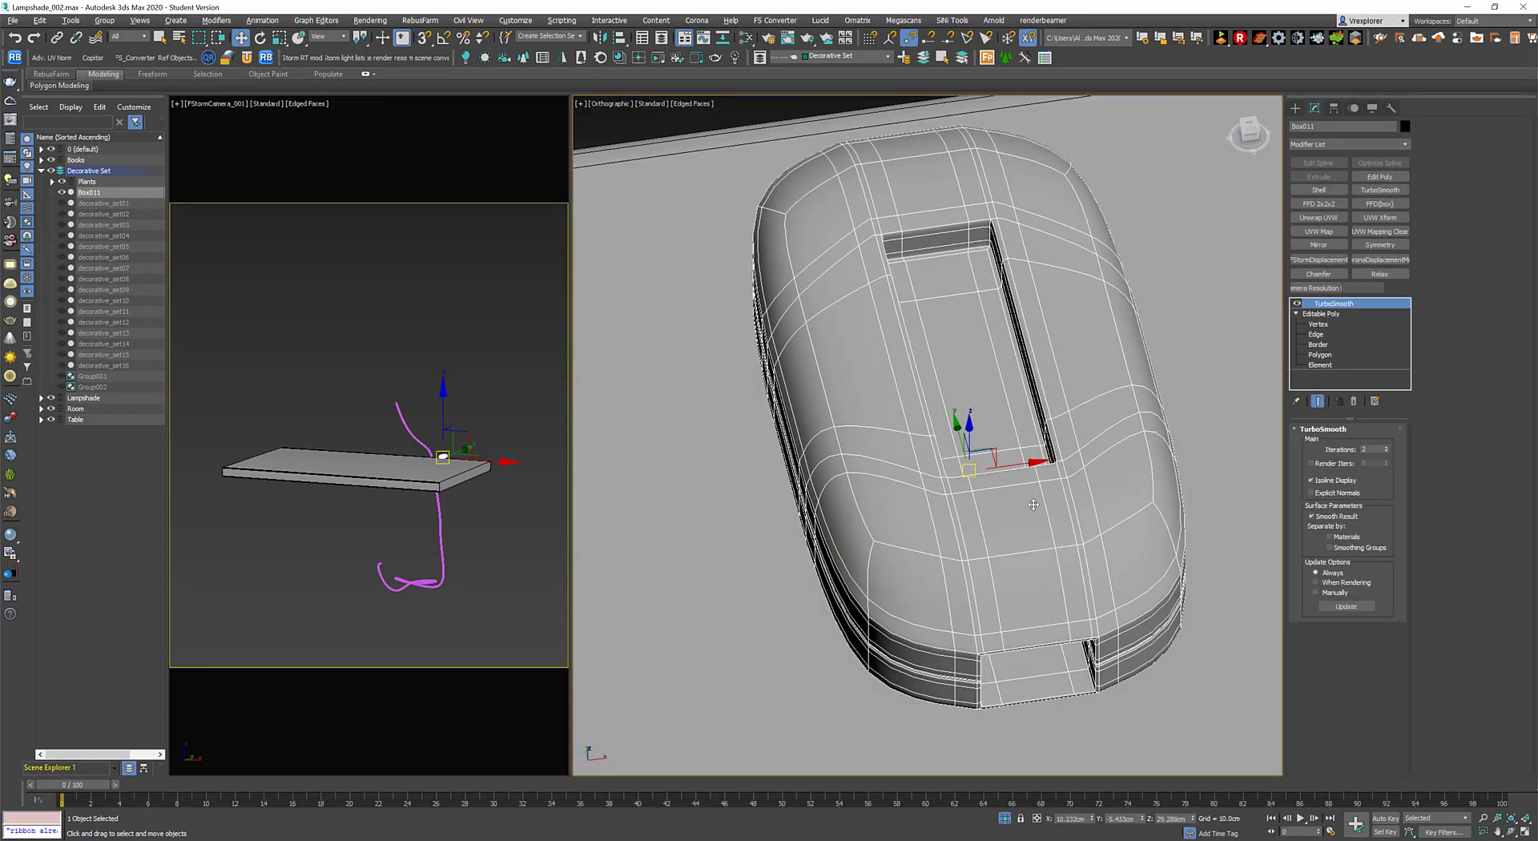
{"action": "key", "text": "l"}
{"action": "scroll", "coordinate": [1071, 436], "scroll_direction": "down", "scroll_amount": 2}
{"action": "key", "text": "ctrl+d"}
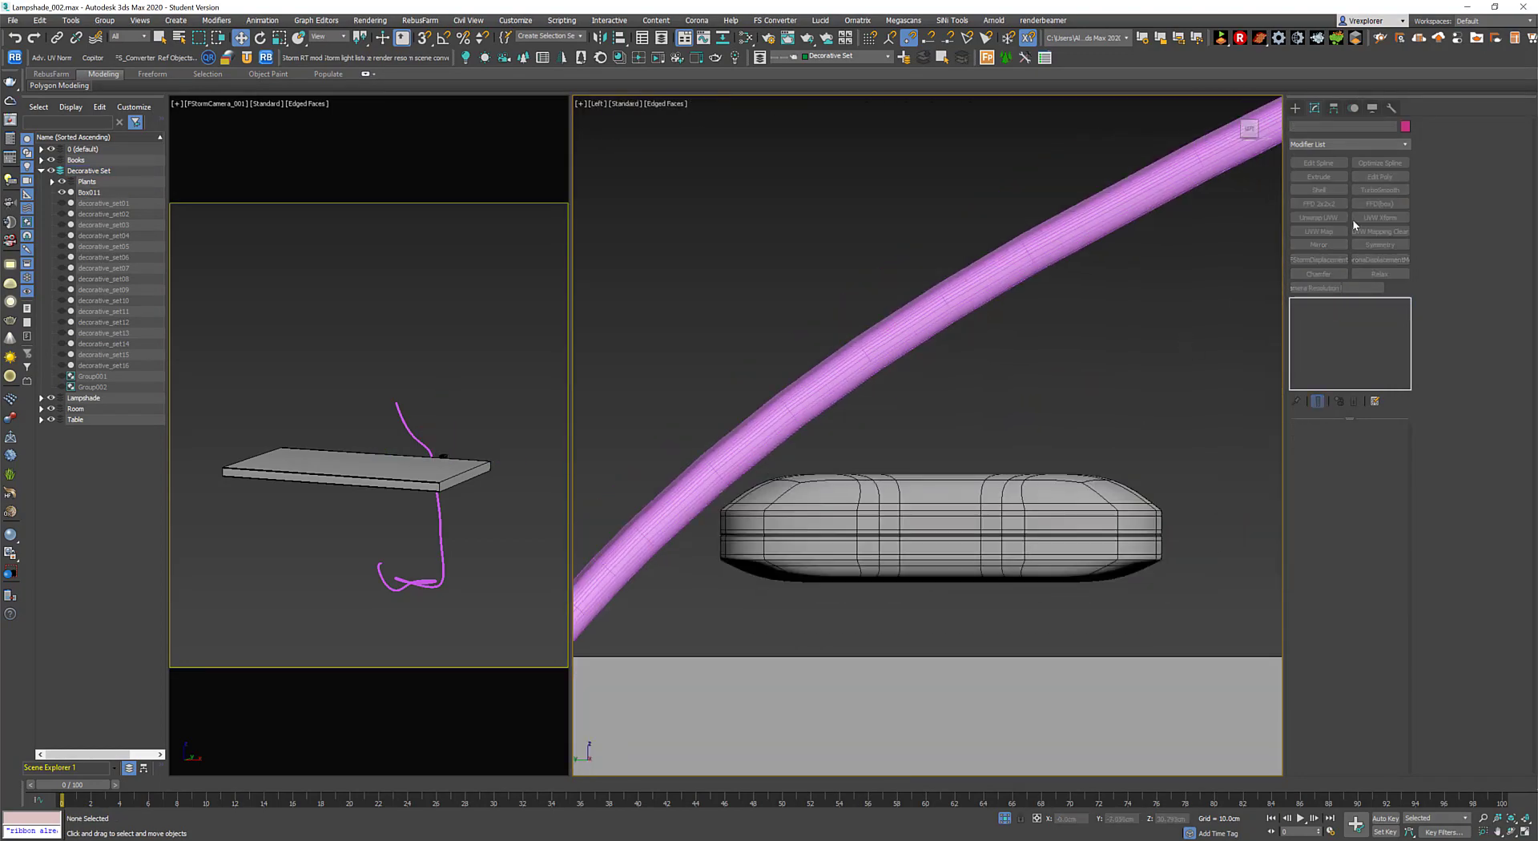
{"action": "left_click", "coordinate": [1296, 108]}
{"action": "left_click", "coordinate": [1063, 510]}
In Top wireframe view, draw a new box, Box012, over Box011's slot opening.
{"action": "key", "text": "t"}
{"action": "key", "text": "z"}
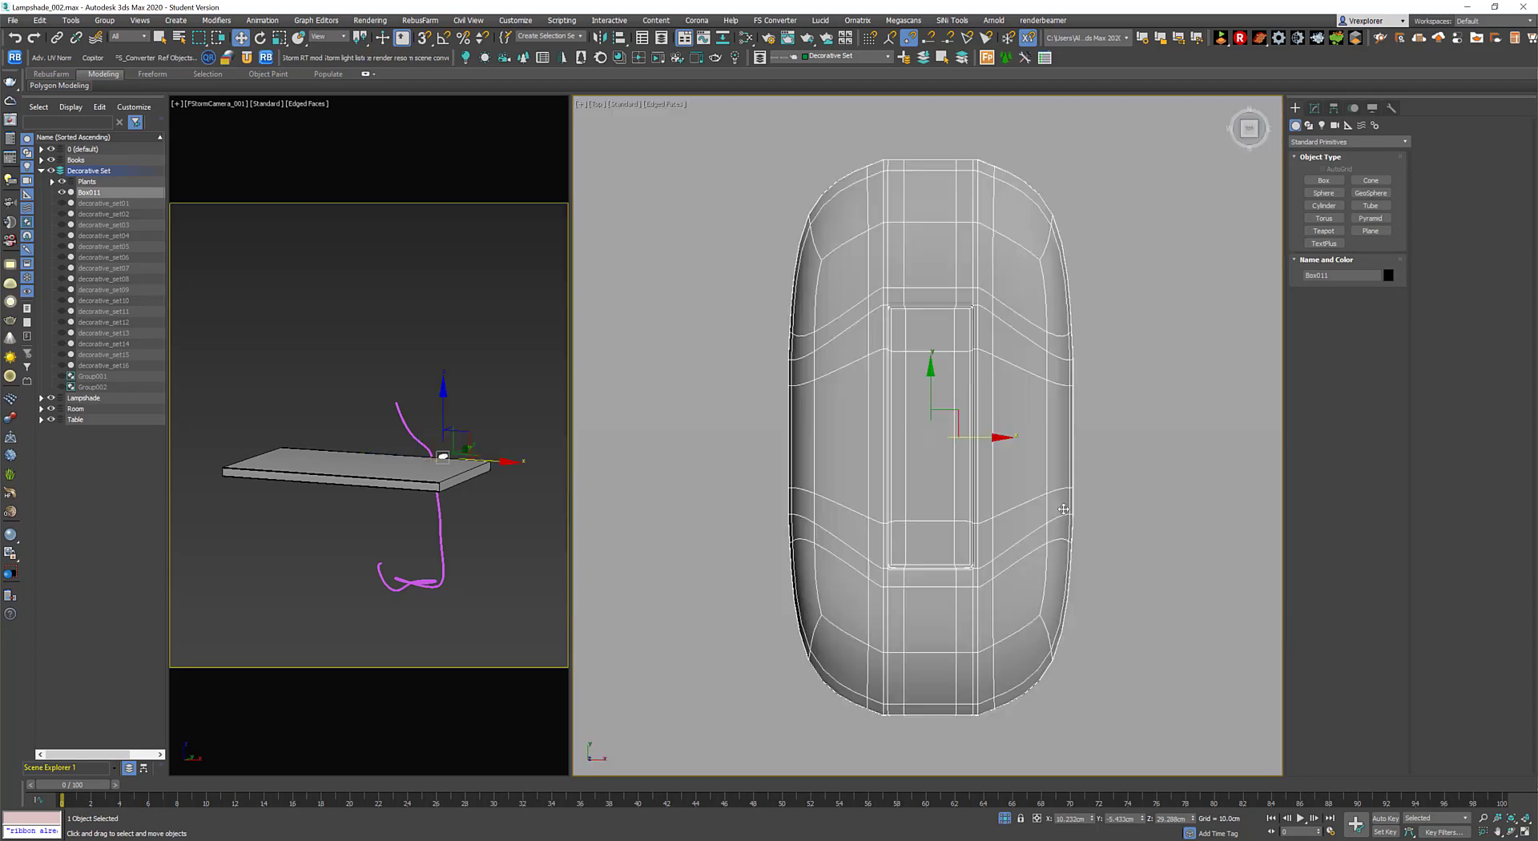
{"action": "left_click", "coordinate": [1322, 181]}
{"action": "key", "text": "F3"}
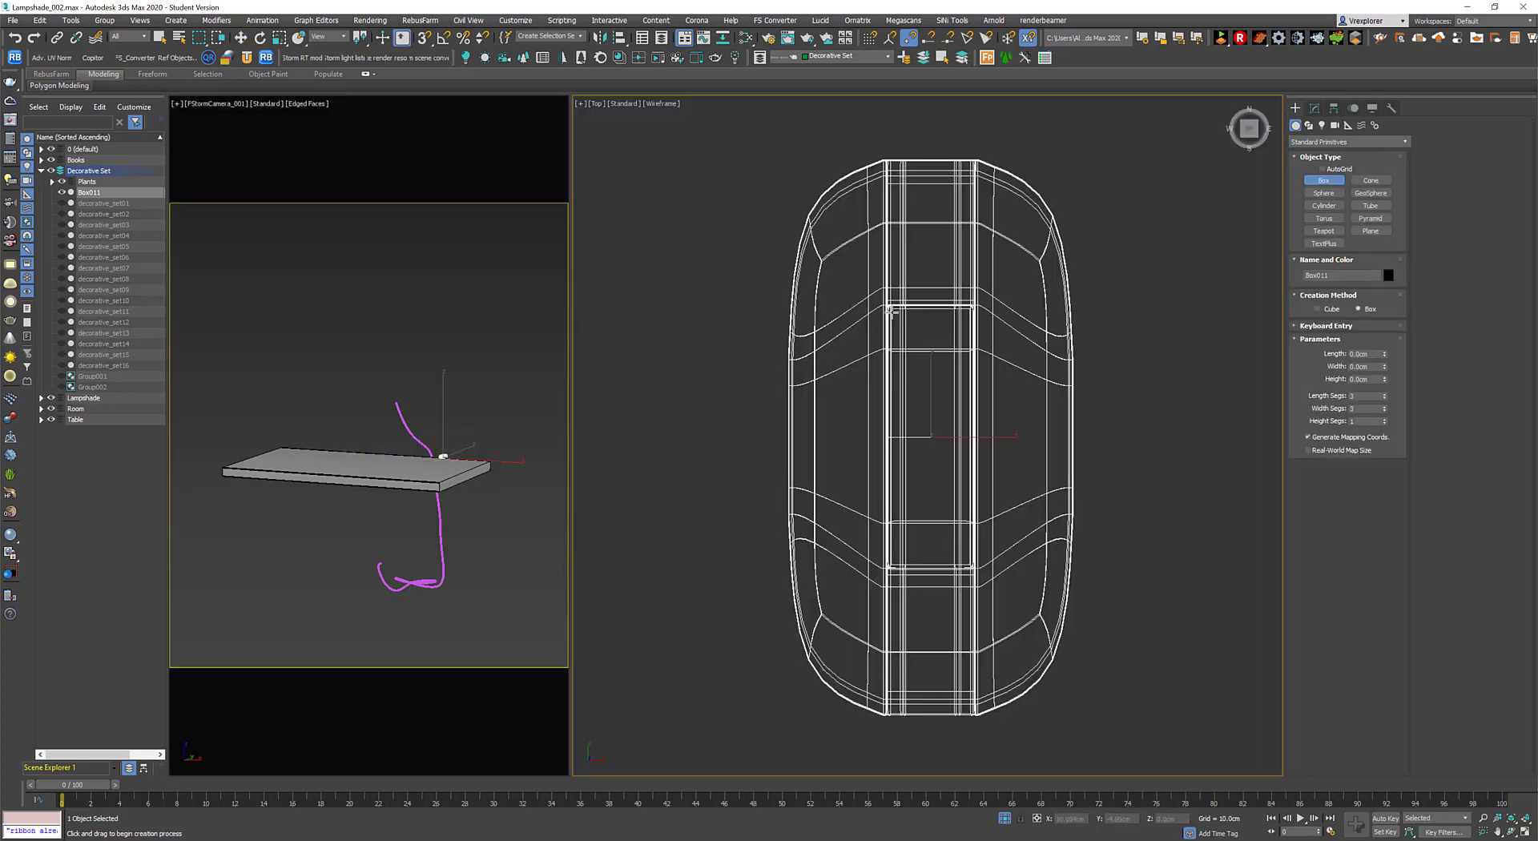
{"action": "left_click_drag", "start_coordinate": [892, 310], "coordinate": [966, 557]}
{"action": "key", "text": "w"}
{"action": "scroll", "coordinate": [1034, 537], "scroll_direction": "down", "scroll_amount": 2}
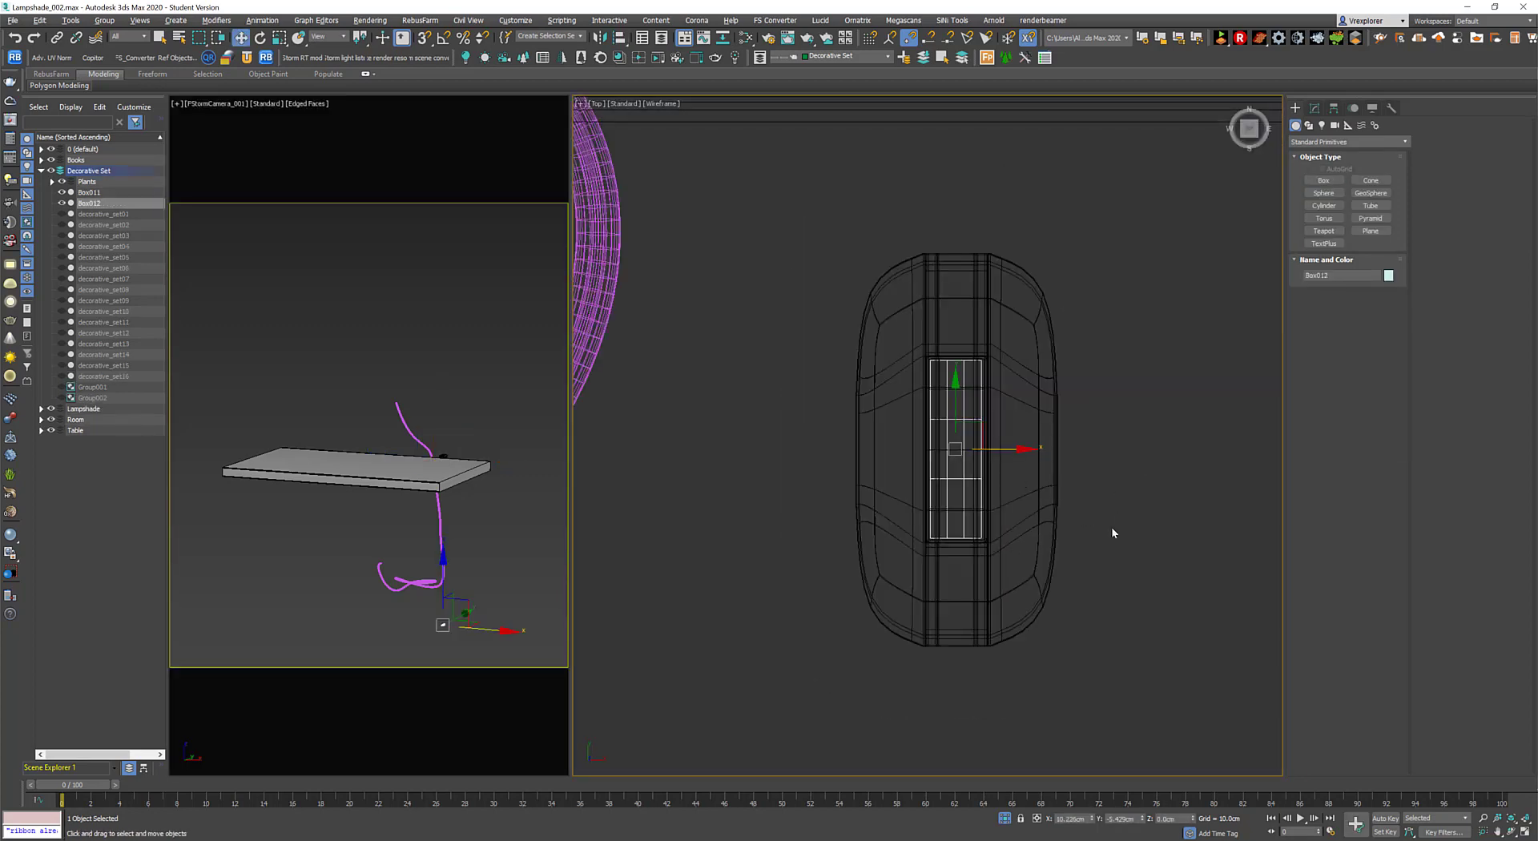
{"action": "middle_click_drag", "start_coordinate": [1112, 529], "coordinate": [920, 569], "text": "alt"}
{"action": "key", "text": "F3"}
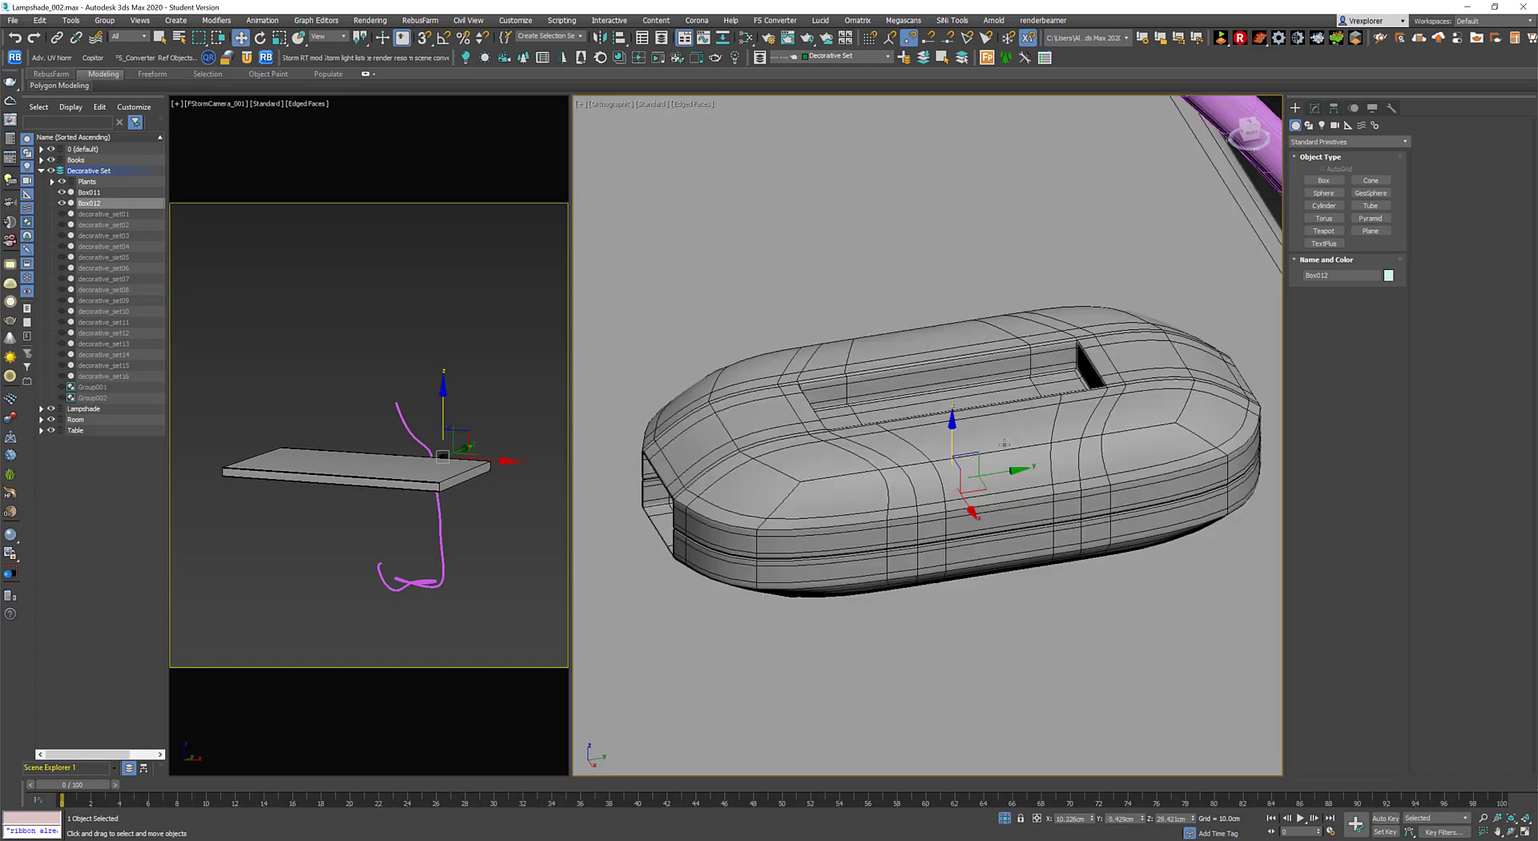
{"action": "middle_click_drag", "start_coordinate": [1002, 361], "coordinate": [1162, 240], "text": "alt"}
{"action": "left_click", "coordinate": [1314, 111]}
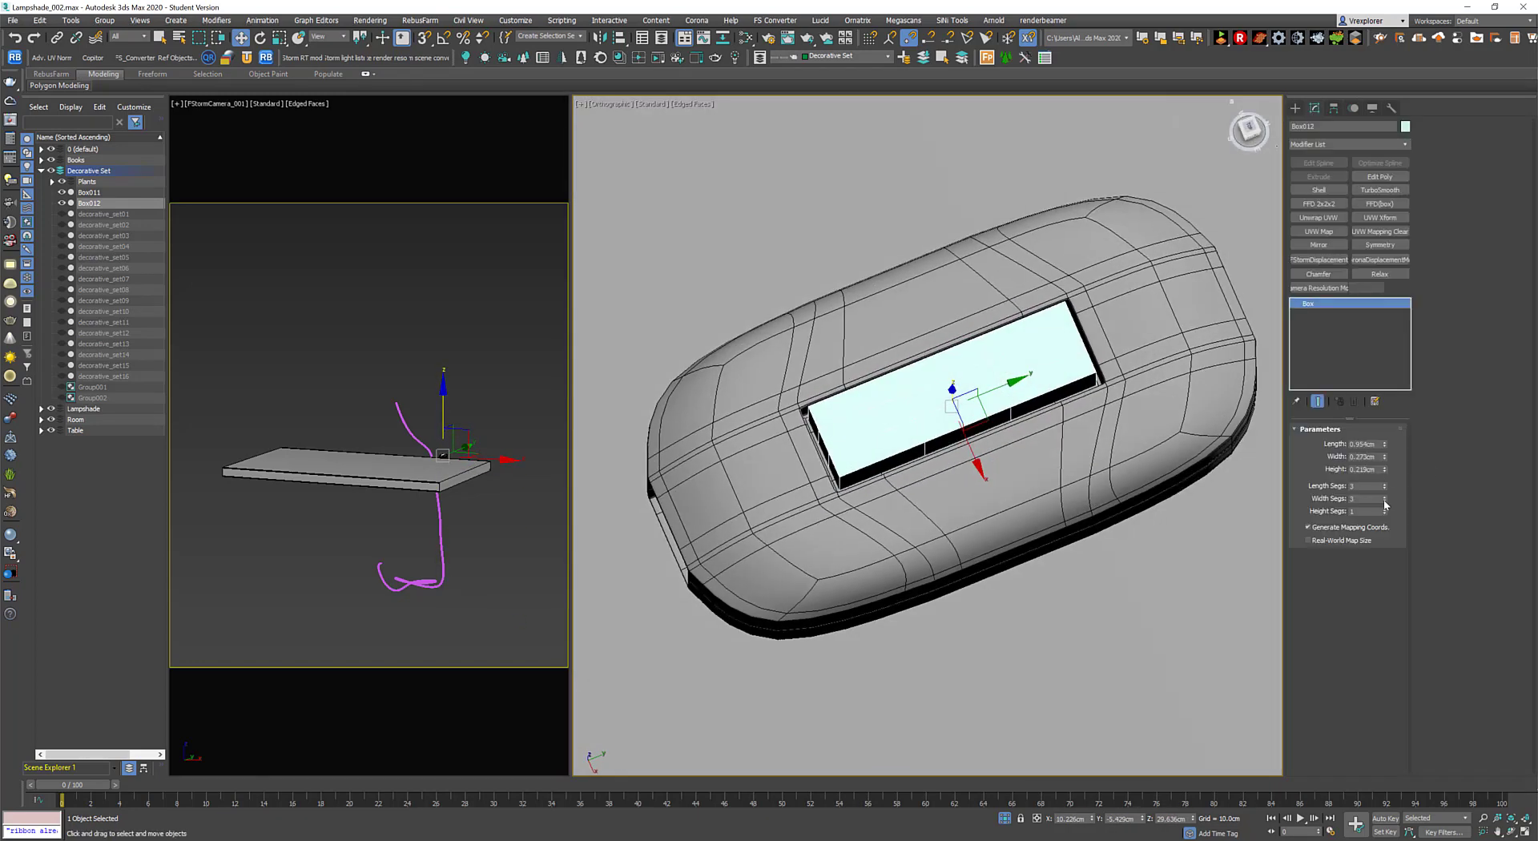
{"action": "middle_click_drag", "start_coordinate": [962, 400], "coordinate": [1002, 361], "text": "alt"}
Set Box012's object colour to black.
{"action": "key", "text": "m"}
{"action": "right_click", "coordinate": [906, 319]}
{"action": "left_click", "coordinate": [935, 337]}
{"action": "left_click", "coordinate": [1397, 191]}
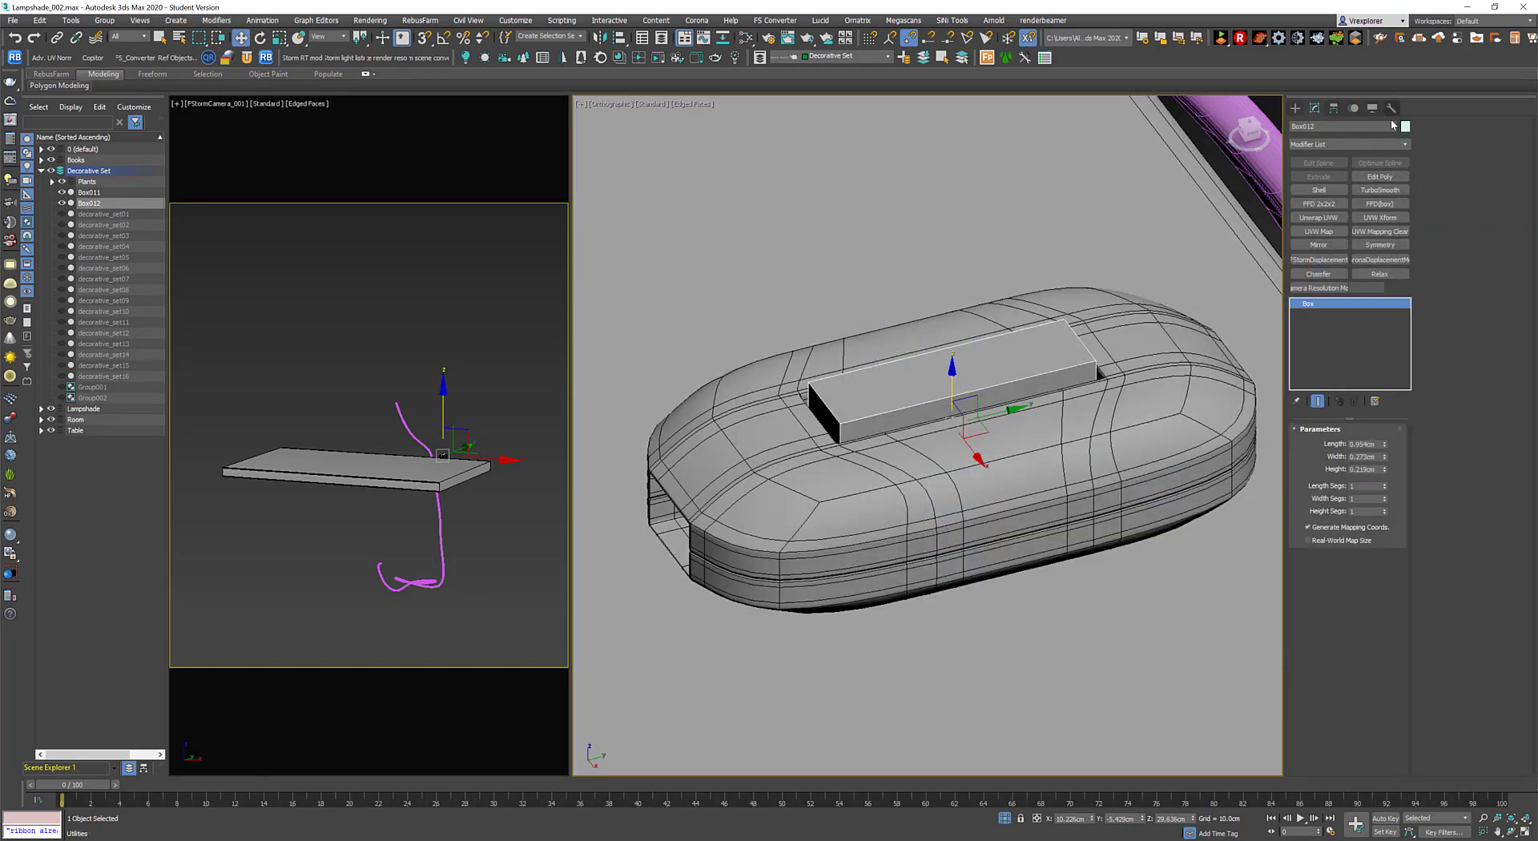
{"action": "left_click", "coordinate": [1405, 126]}
{"action": "left_click", "coordinate": [832, 495]}
{"action": "scroll", "coordinate": [951, 415], "scroll_direction": "up", "scroll_amount": 5}
{"action": "middle_click_drag", "start_coordinate": [951, 415], "coordinate": [921, 384], "text": "alt"}
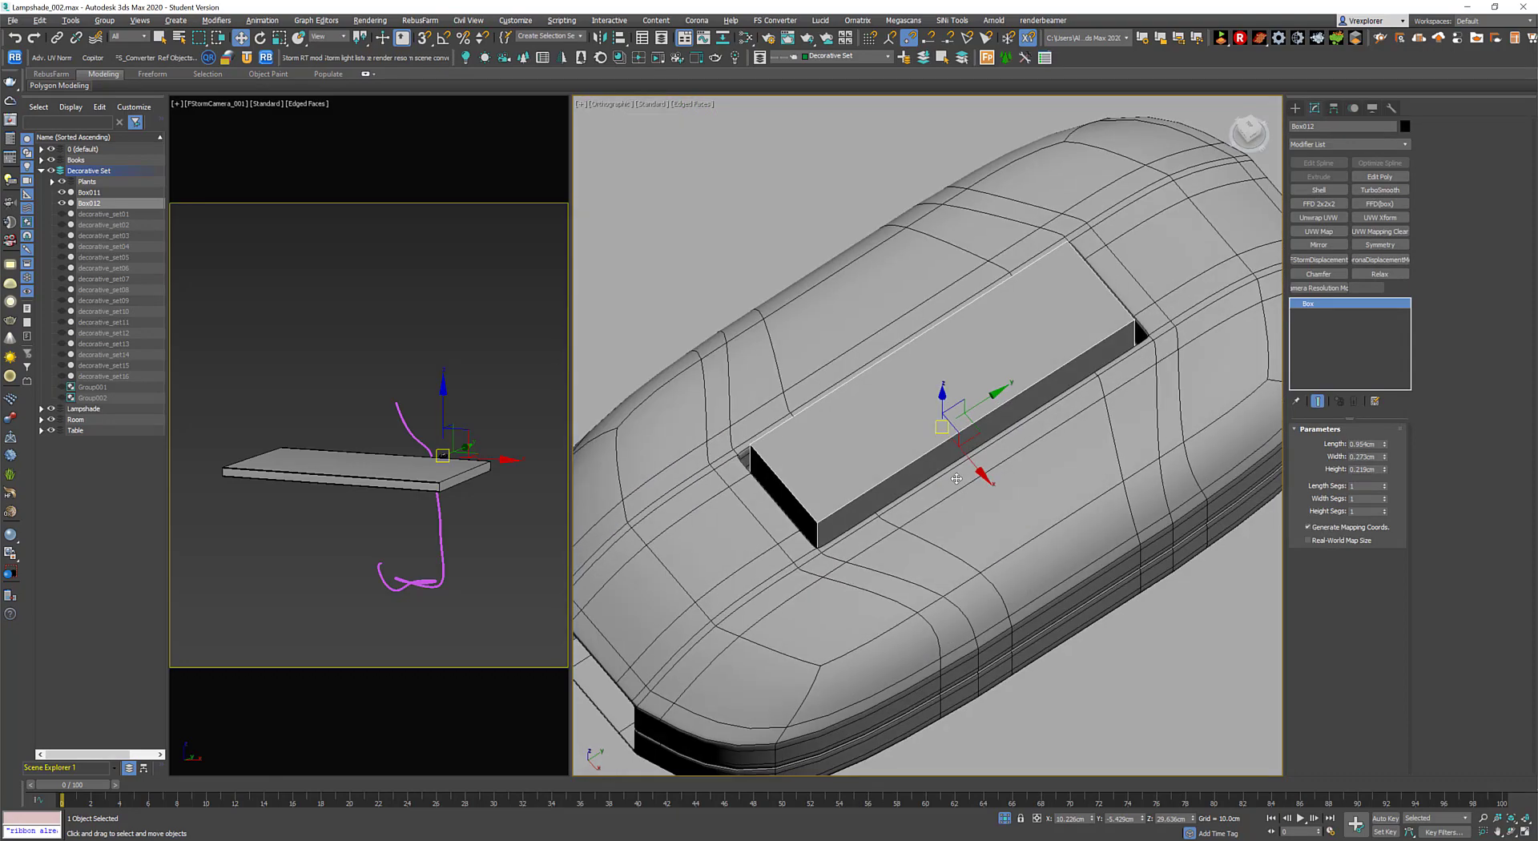
Align Box012 into the pod's recess and convert it to Editable Poly.
{"action": "key", "text": "alt+a"}
{"action": "left_click", "coordinate": [881, 377]}
{"action": "left_click", "coordinate": [772, 350]}
{"action": "left_click", "coordinate": [793, 524]}
{"action": "scroll", "coordinate": [882, 481], "scroll_direction": "down", "scroll_amount": 3}
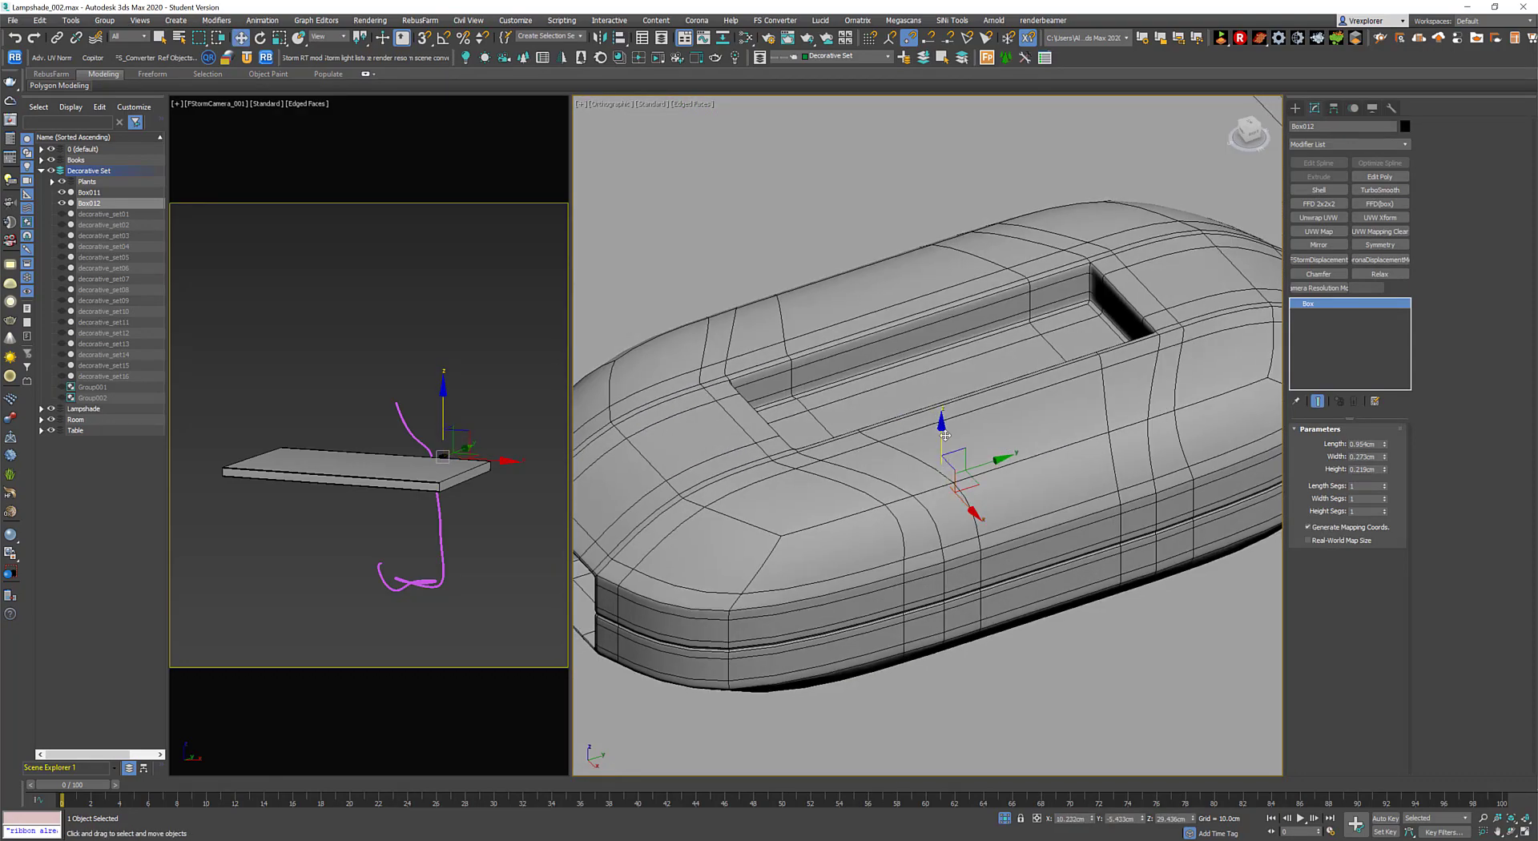
{"action": "key", "text": "ctrl+z"}
{"action": "scroll", "coordinate": [887, 518], "scroll_direction": "up", "scroll_amount": 5}
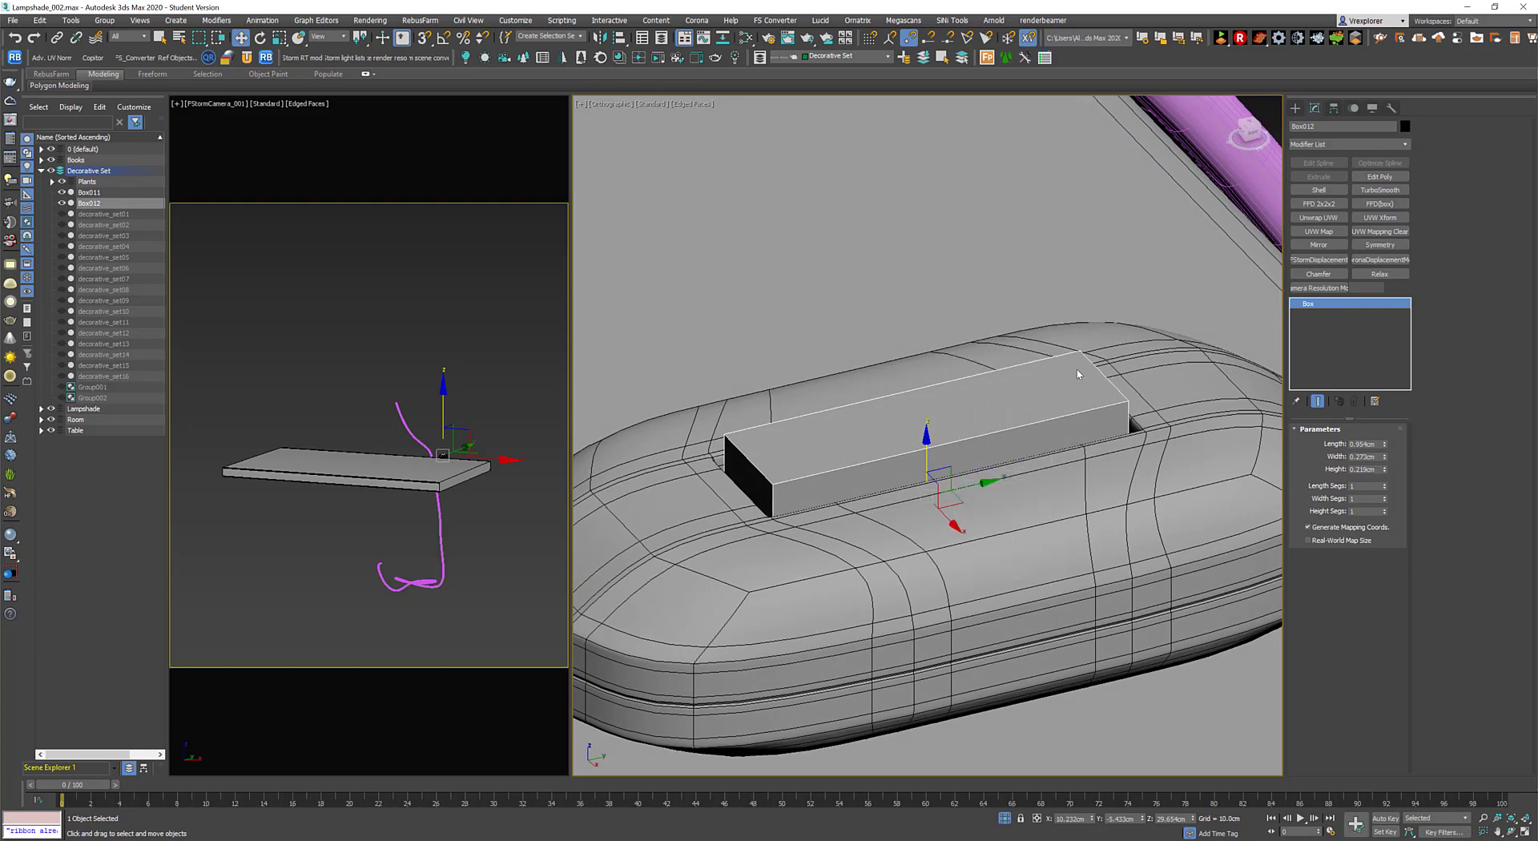
{"action": "right_click", "coordinate": [1132, 376]}
{"action": "left_click", "coordinate": [1218, 517]}
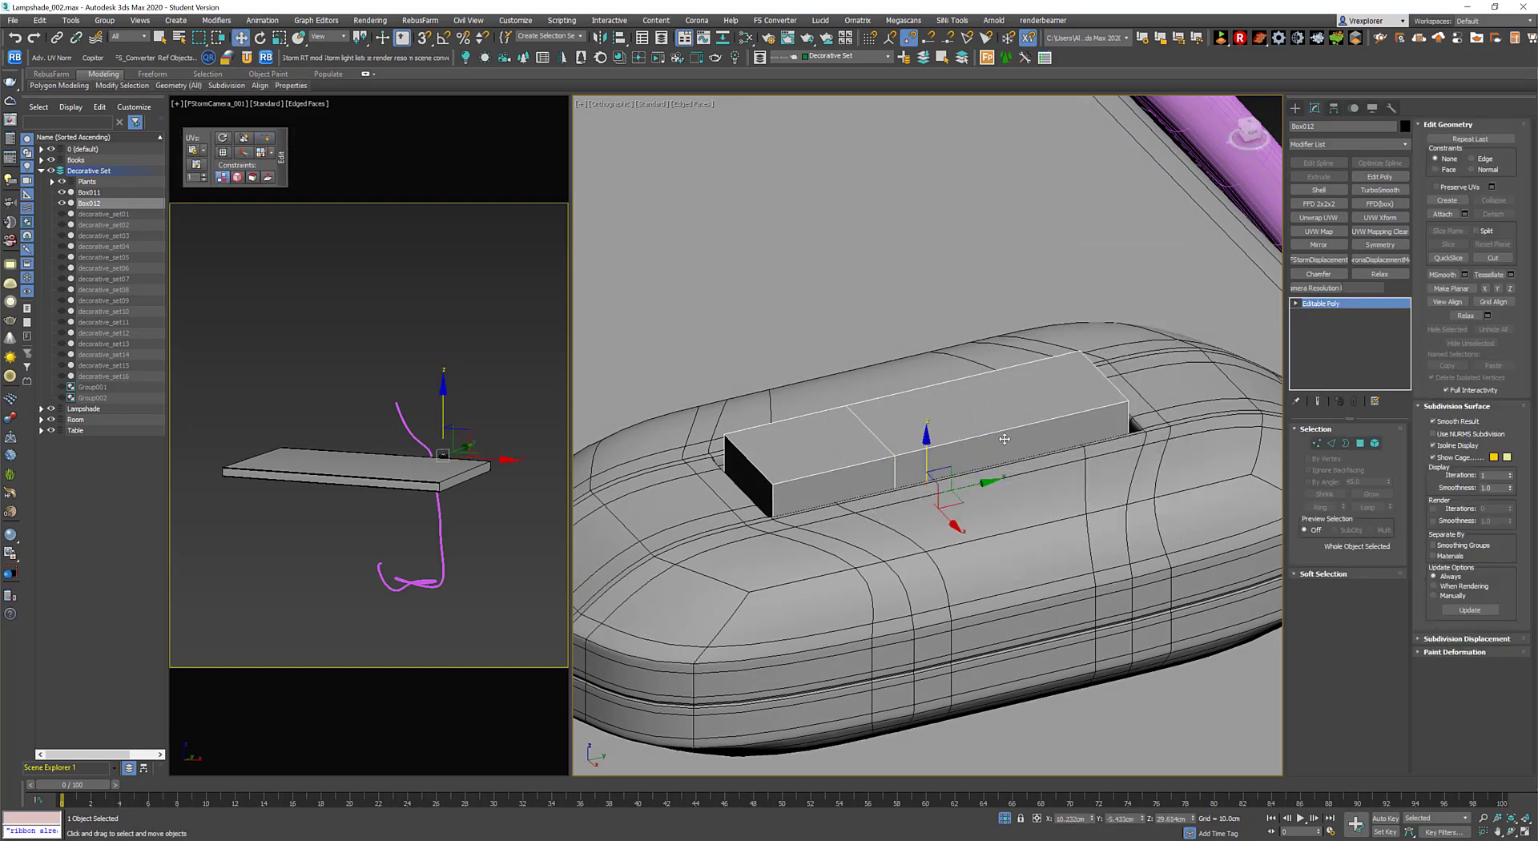
In Top view, scale Box012 along its X and Y axes to fit the pod.
{"action": "middle_click_drag", "start_coordinate": [1021, 526], "coordinate": [996, 531], "text": "alt"}
{"action": "key", "text": "t"}
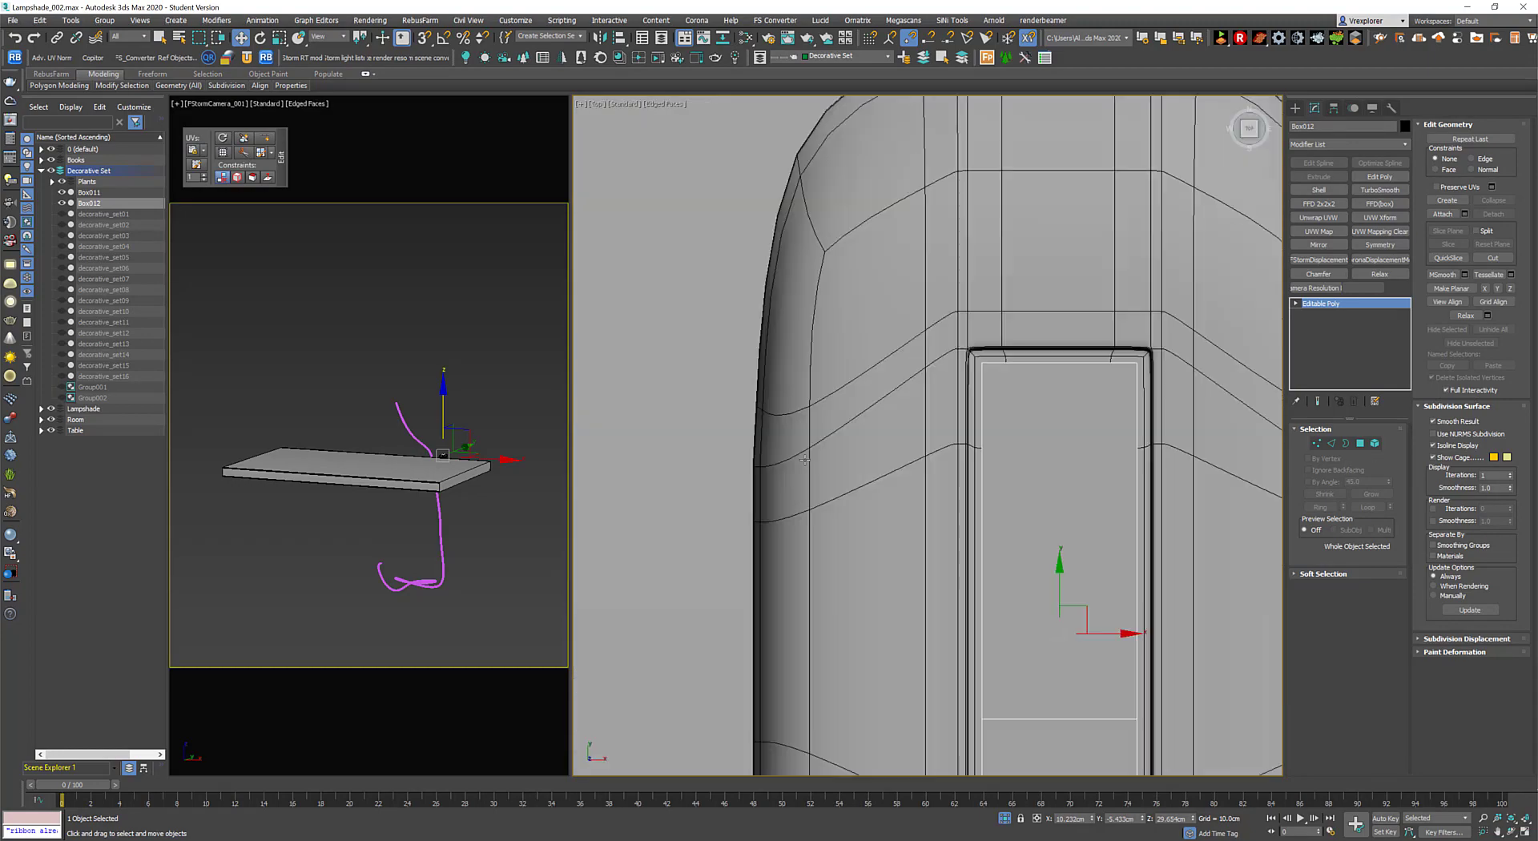
{"action": "scroll", "coordinate": [930, 377], "scroll_direction": "down", "scroll_amount": 3}
{"action": "key", "text": "r"}
{"action": "scroll", "coordinate": [1007, 380], "scroll_direction": "up", "scroll_amount": 3}
{"action": "left_click_drag", "start_coordinate": [998, 380], "coordinate": [1007, 379]}
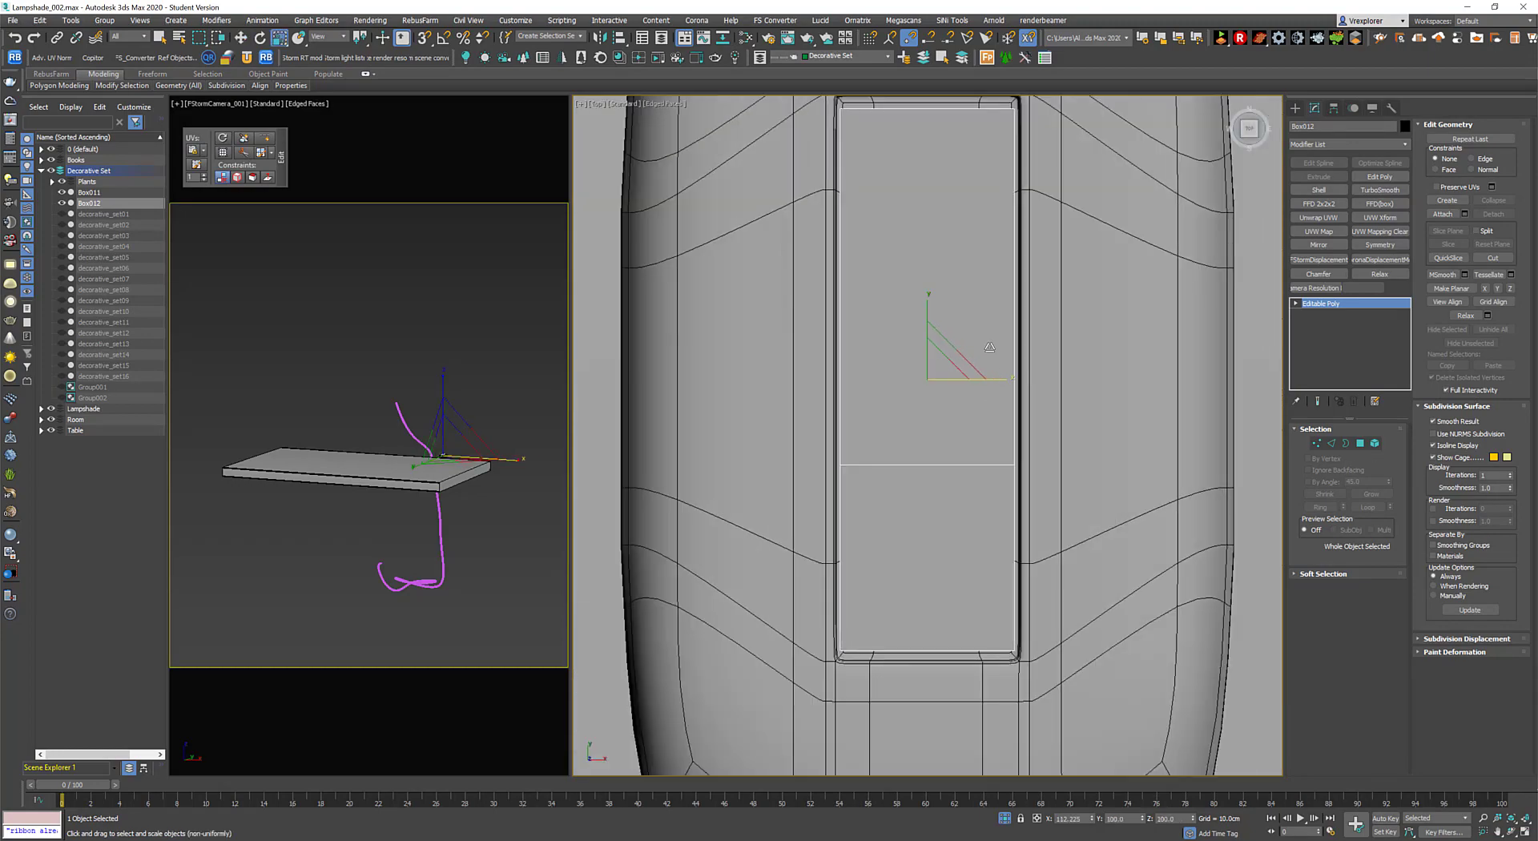
{"action": "scroll", "coordinate": [961, 345], "scroll_direction": "down", "scroll_amount": 2}
{"action": "left_click_drag", "start_coordinate": [937, 346], "coordinate": [936, 339]}
{"action": "key", "text": "w"}
{"action": "middle_click_drag", "start_coordinate": [937, 340], "coordinate": [1127, 519], "text": "alt"}
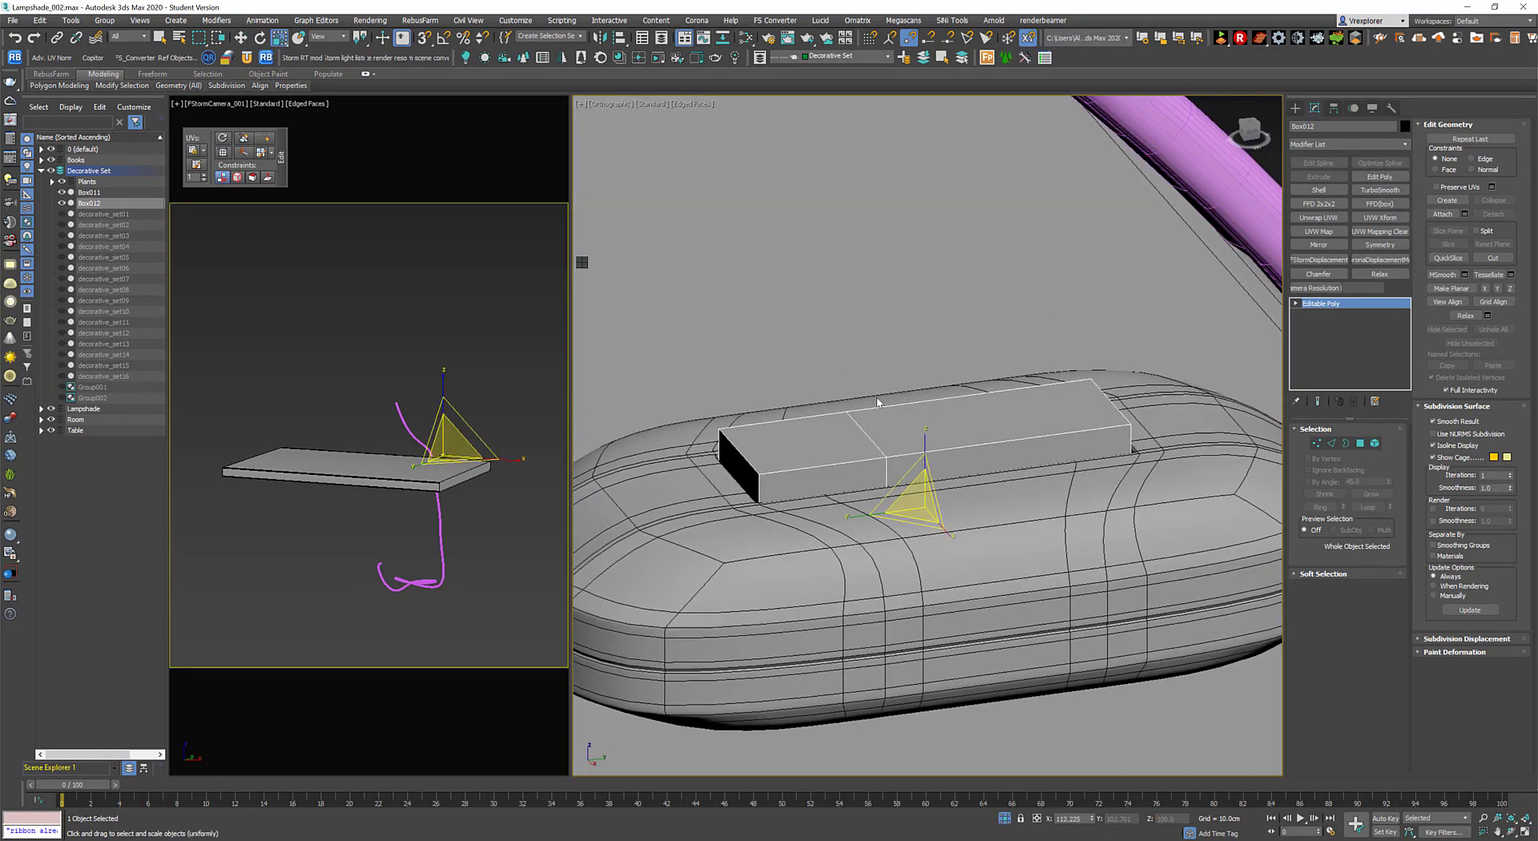
Shape Box012's sloped front end by editing its top face, edges and vertices.
{"action": "left_click", "coordinate": [1361, 443]}
{"action": "left_click", "coordinate": [1065, 448]}
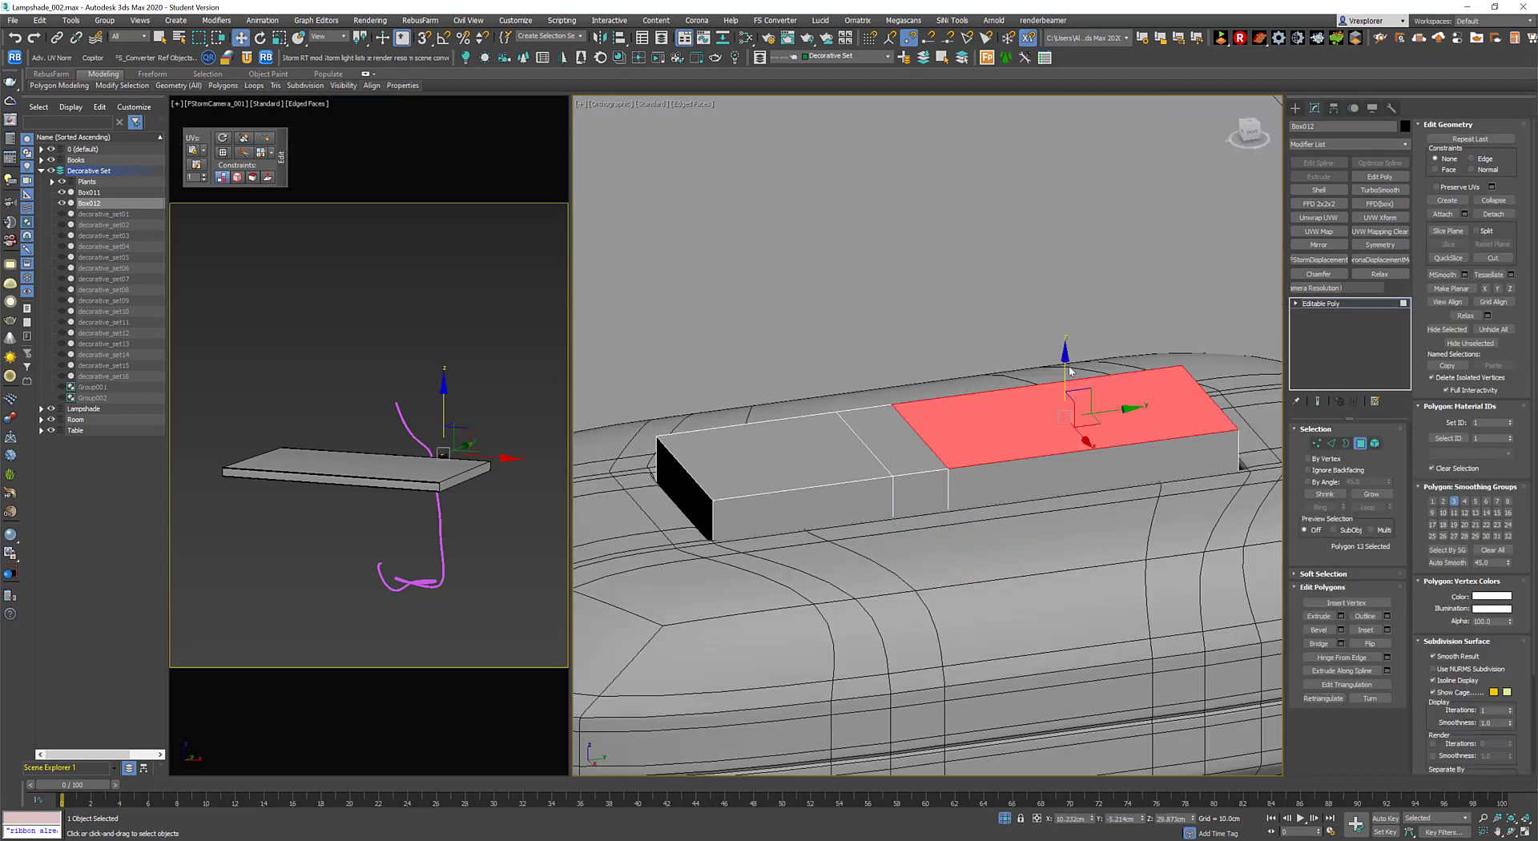
{"action": "left_click", "coordinate": [1330, 444]}
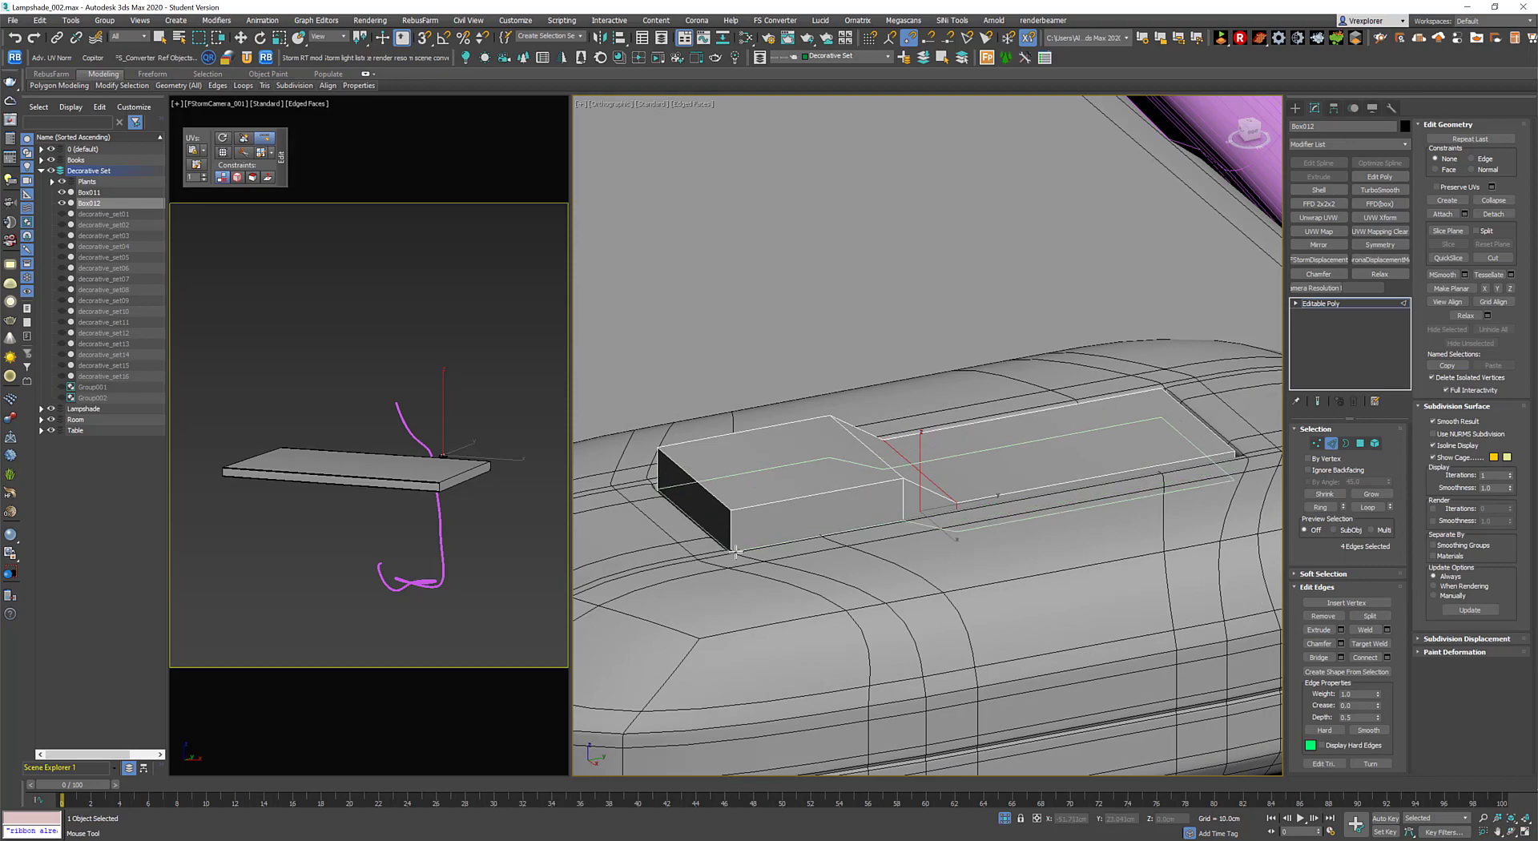
{"action": "scroll", "coordinate": [774, 487], "scroll_direction": "down", "scroll_amount": 5}
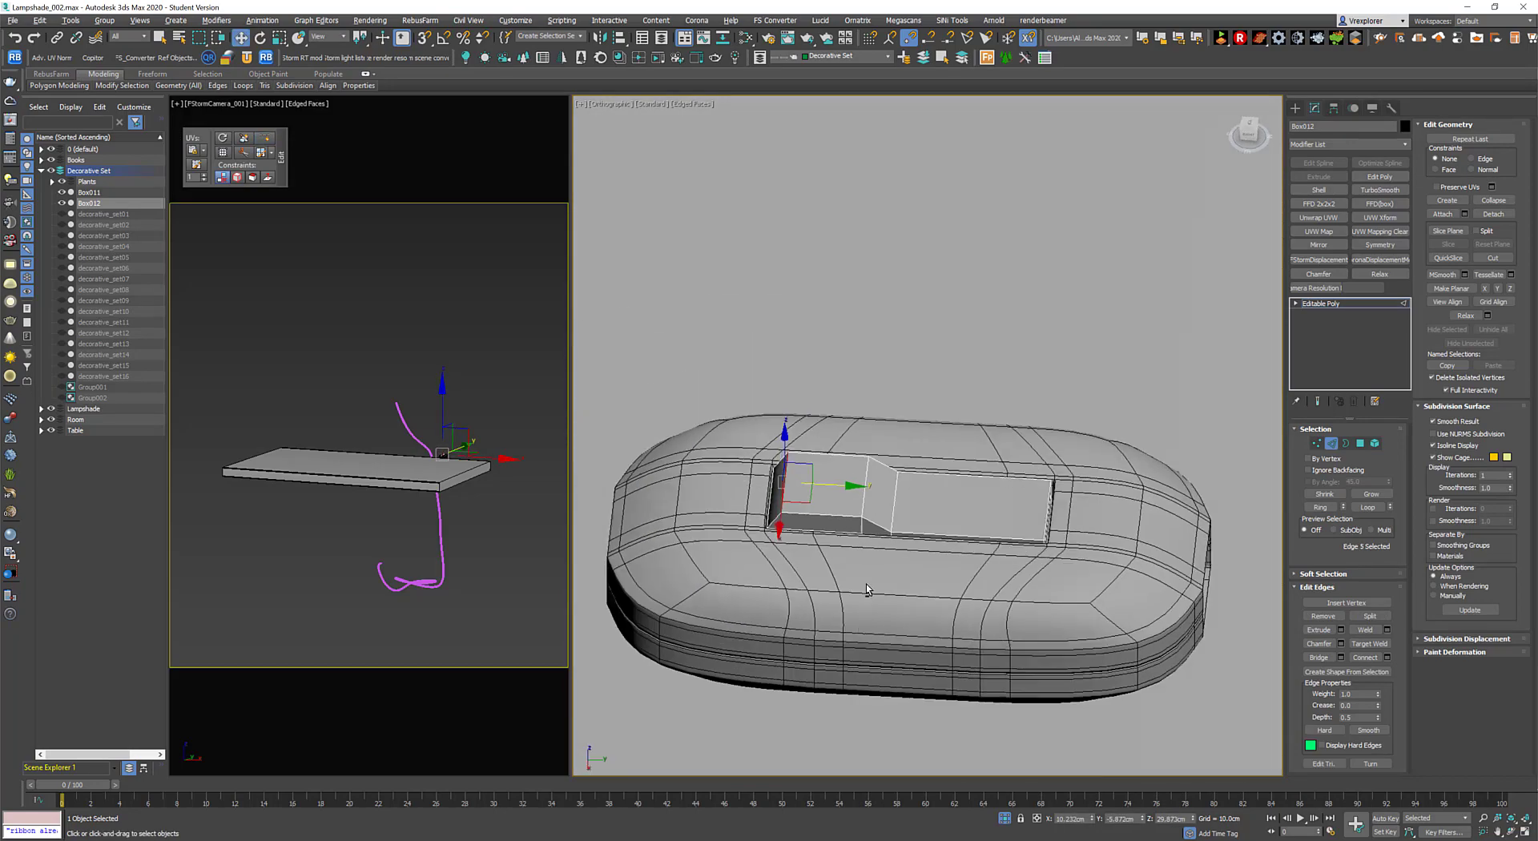
{"action": "middle_click_drag", "start_coordinate": [867, 585], "coordinate": [1032, 613], "text": "alt"}
{"action": "scroll", "coordinate": [1032, 614], "scroll_direction": "up", "scroll_amount": 4}
{"action": "key", "text": "t"}
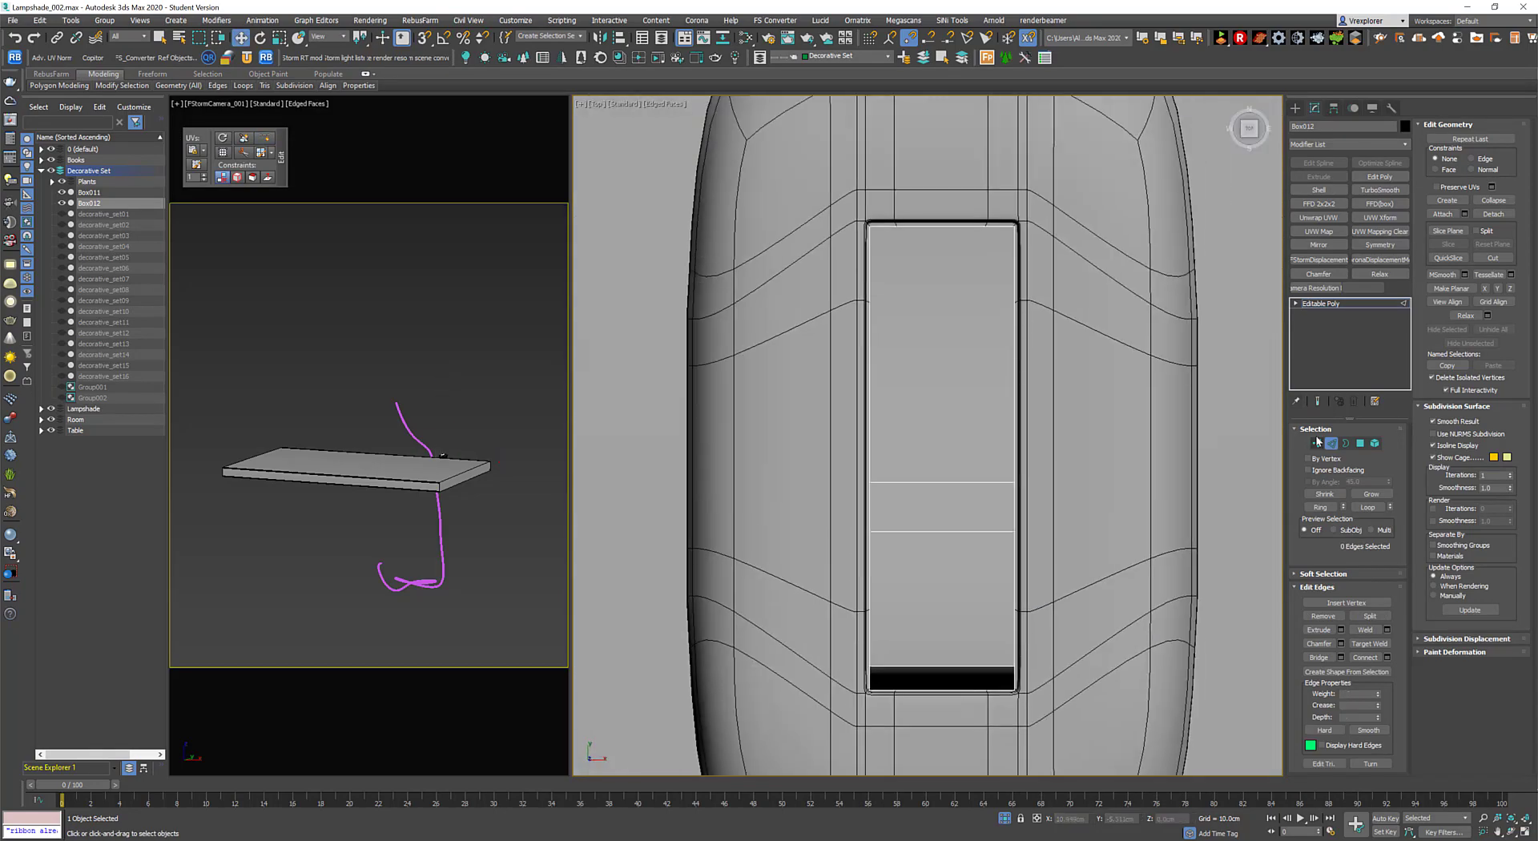
{"action": "key", "text": "1"}
{"action": "scroll", "coordinate": [925, 220], "scroll_direction": "up", "scroll_amount": 3}
{"action": "scroll", "coordinate": [925, 219], "scroll_direction": "down", "scroll_amount": 4}
{"action": "middle_click_drag", "start_coordinate": [921, 240], "coordinate": [1042, 361], "text": "alt"}
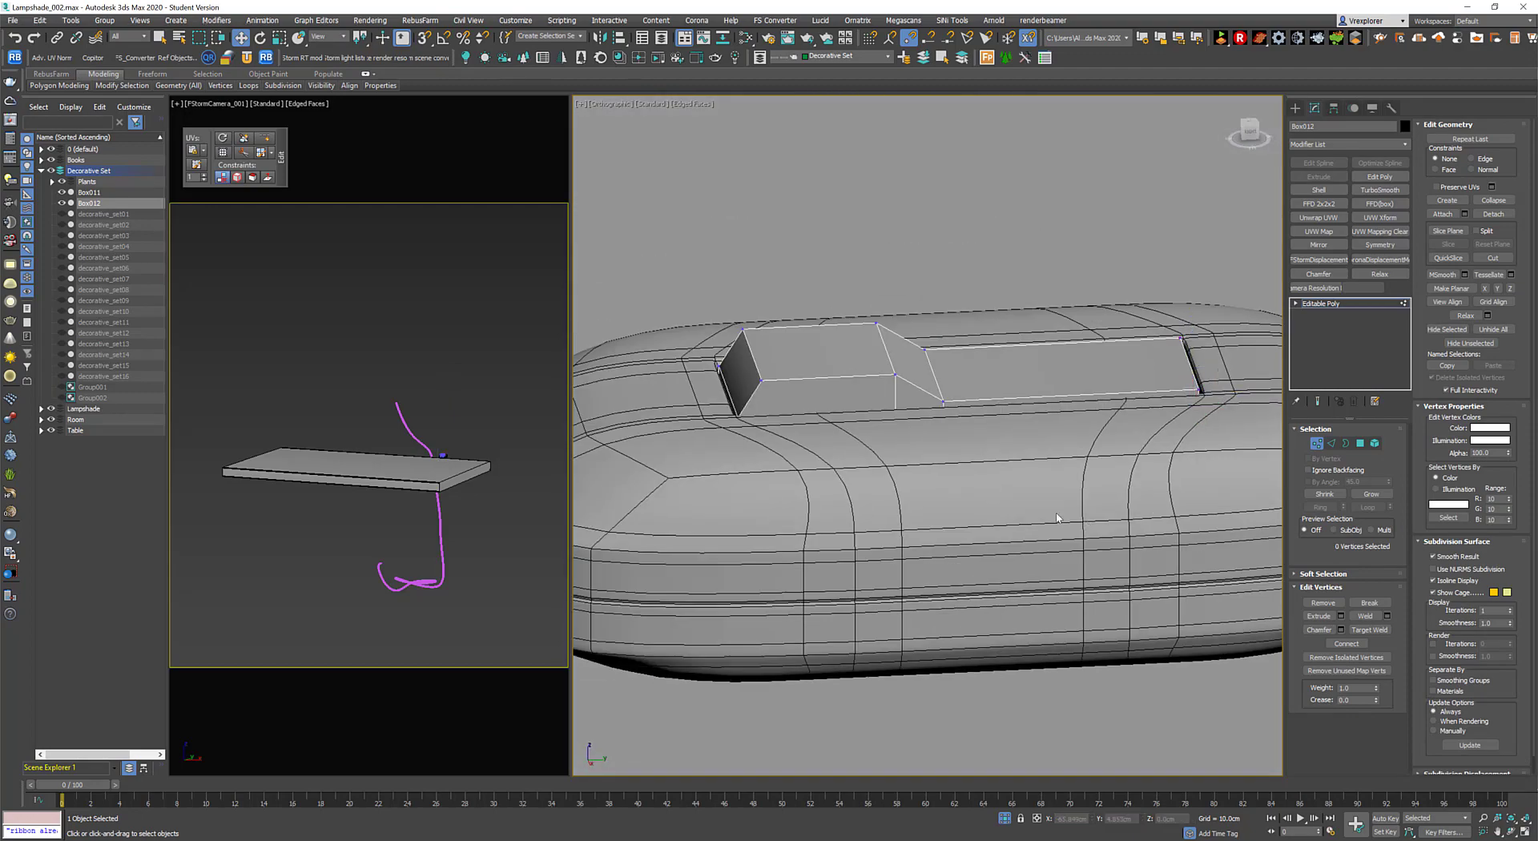
Add a Chamfer modifier to Box012 with Amount 2 and 2 segments.
{"action": "left_click", "coordinate": [1319, 275]}
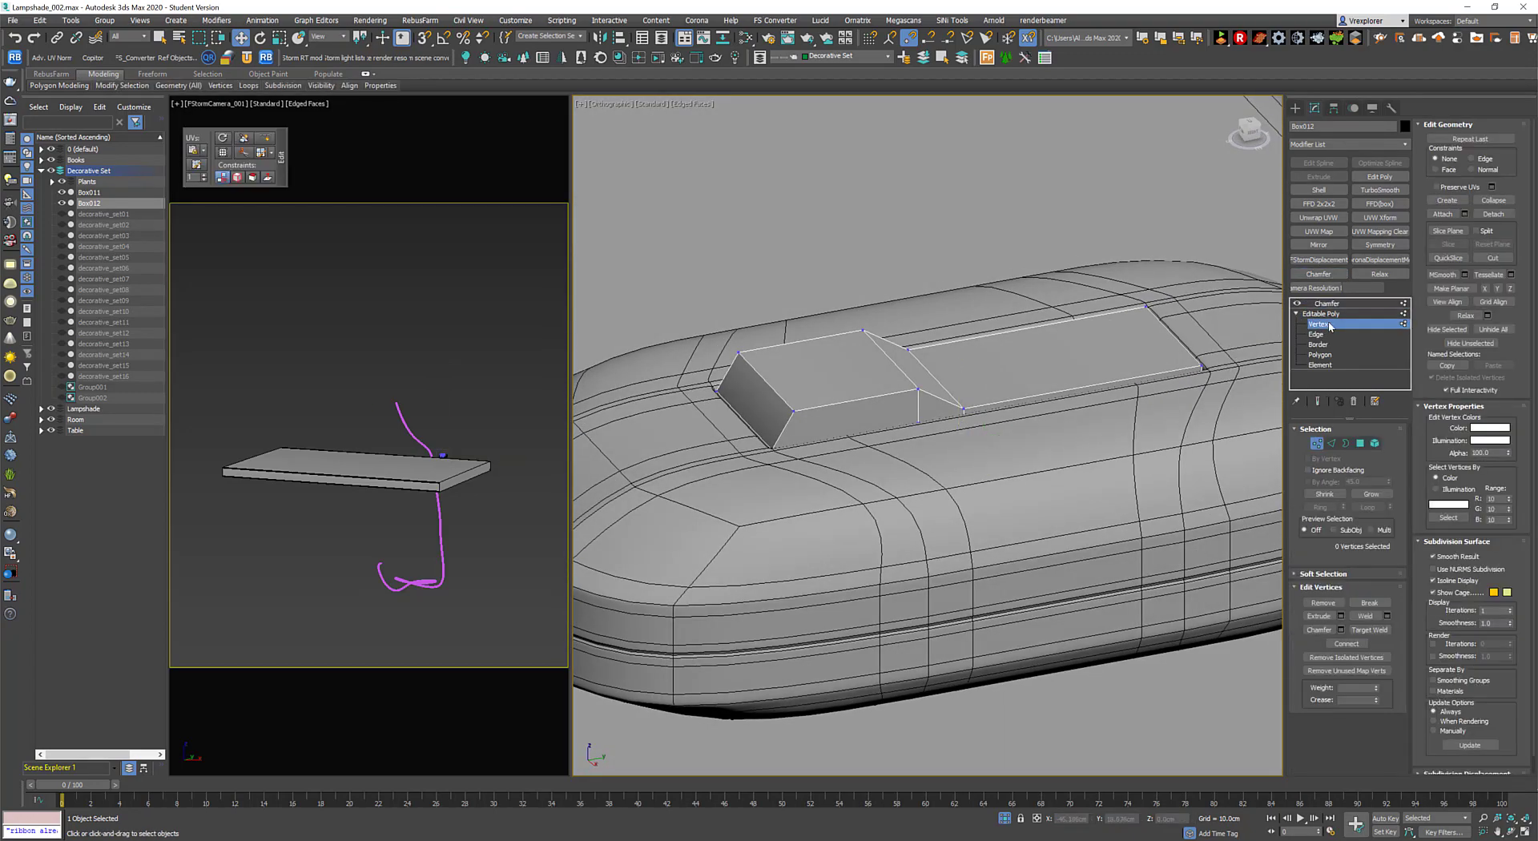
{"action": "left_click_drag", "start_coordinate": [1393, 543], "coordinate": [1398, 519]}
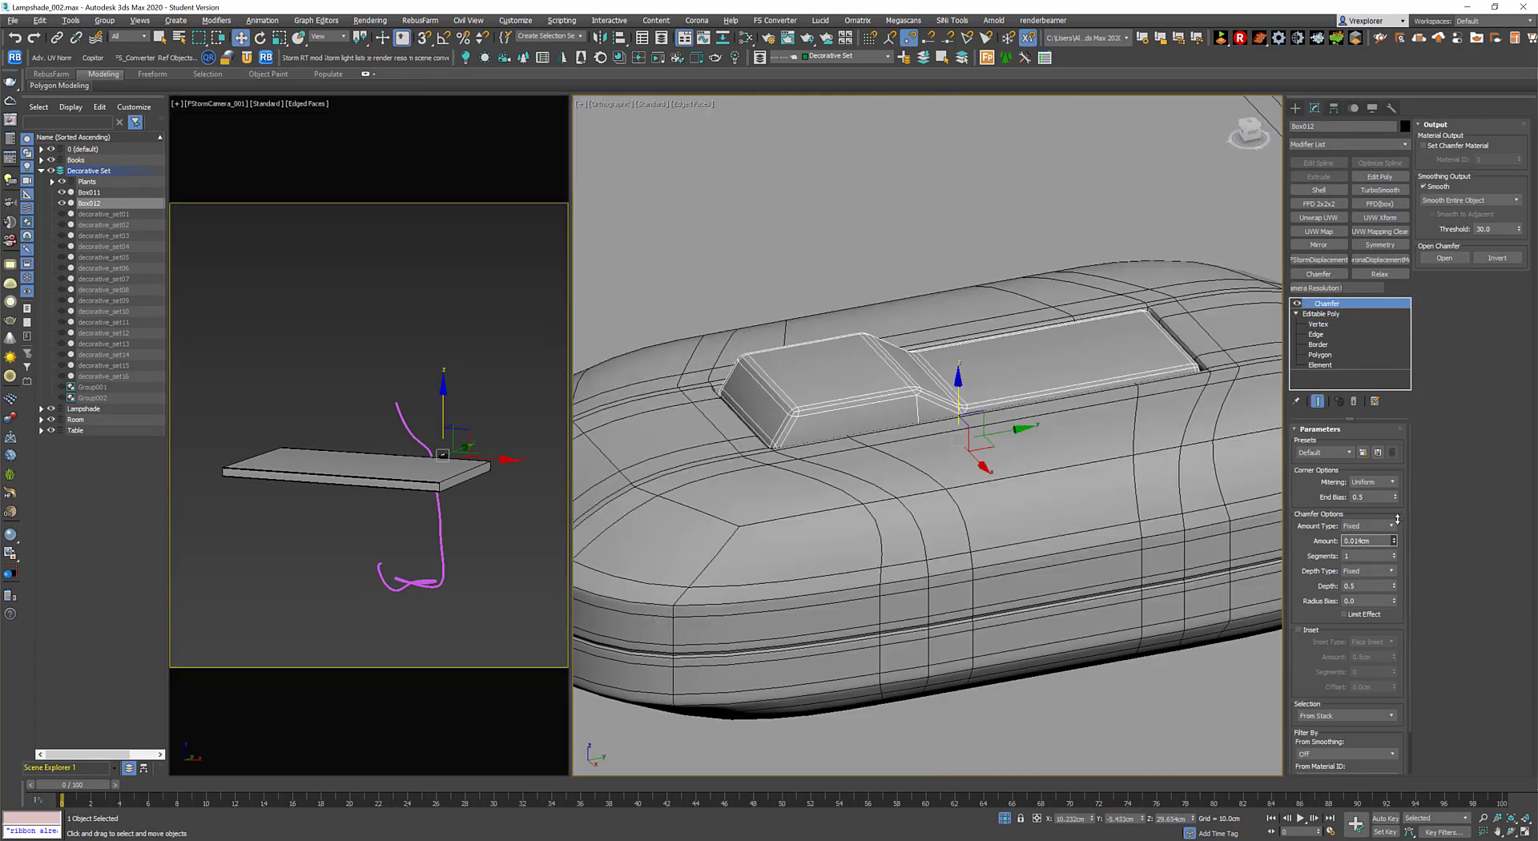
{"action": "scroll", "coordinate": [1054, 455], "scroll_direction": "up", "scroll_amount": 2}
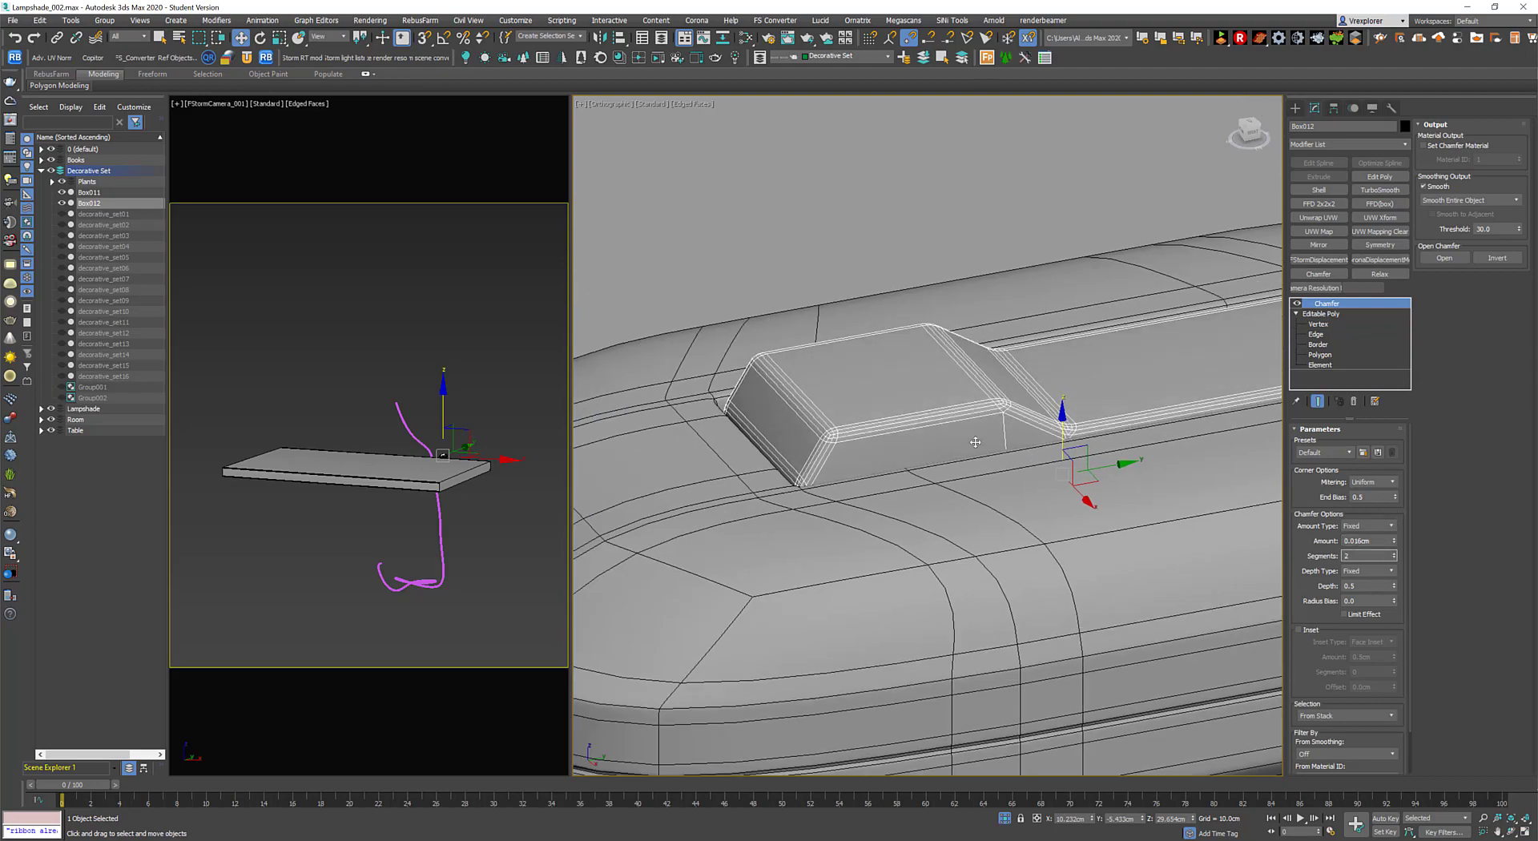
{"action": "middle_click_drag", "start_coordinate": [975, 443], "coordinate": [903, 550], "text": "alt"}
{"action": "scroll", "coordinate": [903, 549], "scroll_direction": "down", "scroll_amount": 5}
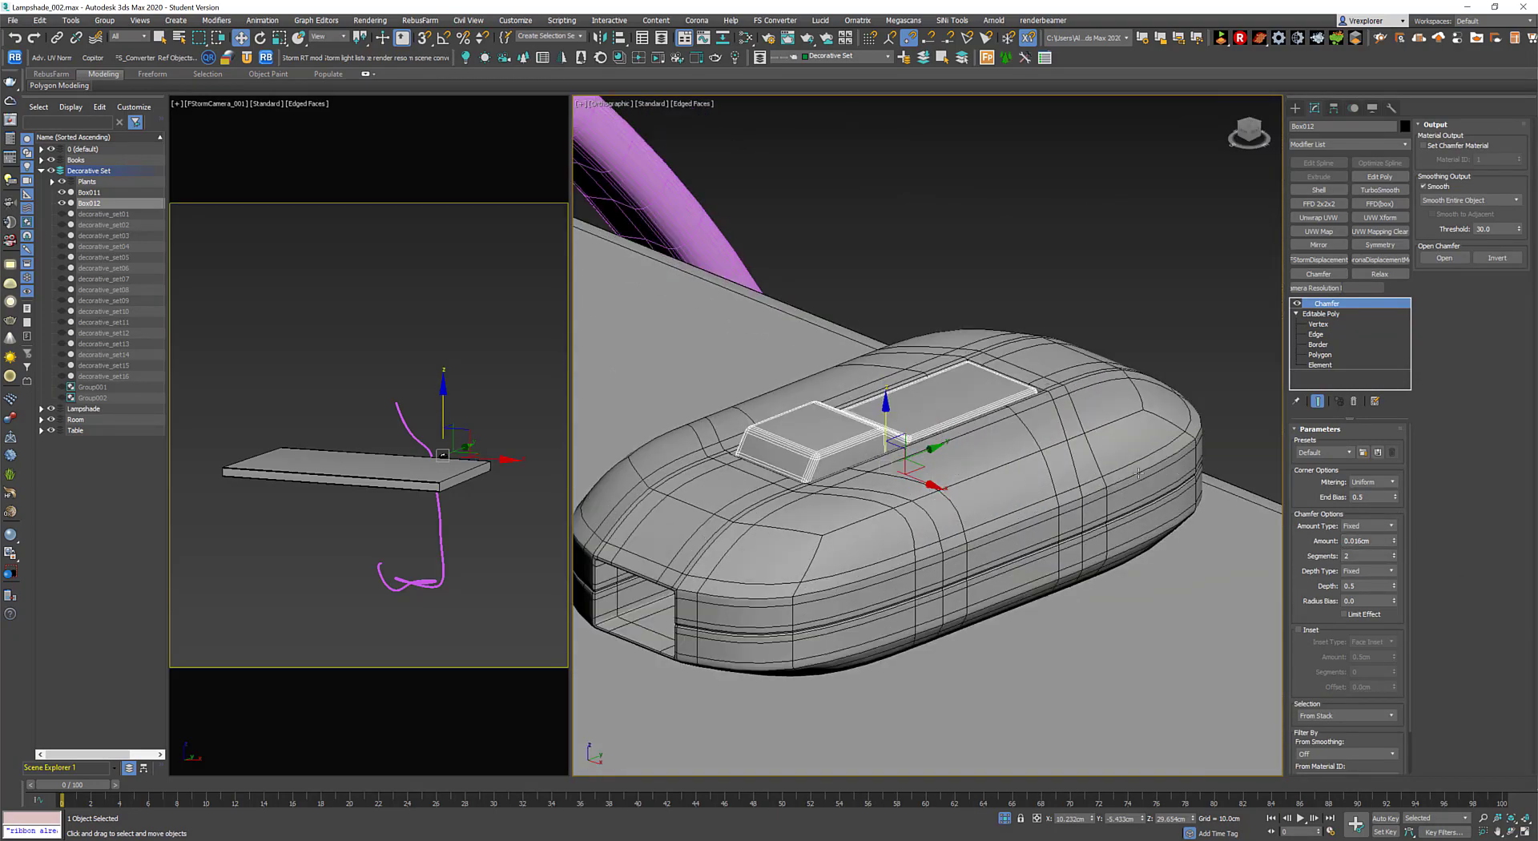
{"action": "scroll", "coordinate": [1138, 473], "scroll_direction": "down", "scroll_amount": 3}
{"action": "left_click_drag", "start_coordinate": [954, 241], "coordinate": [895, 302]}
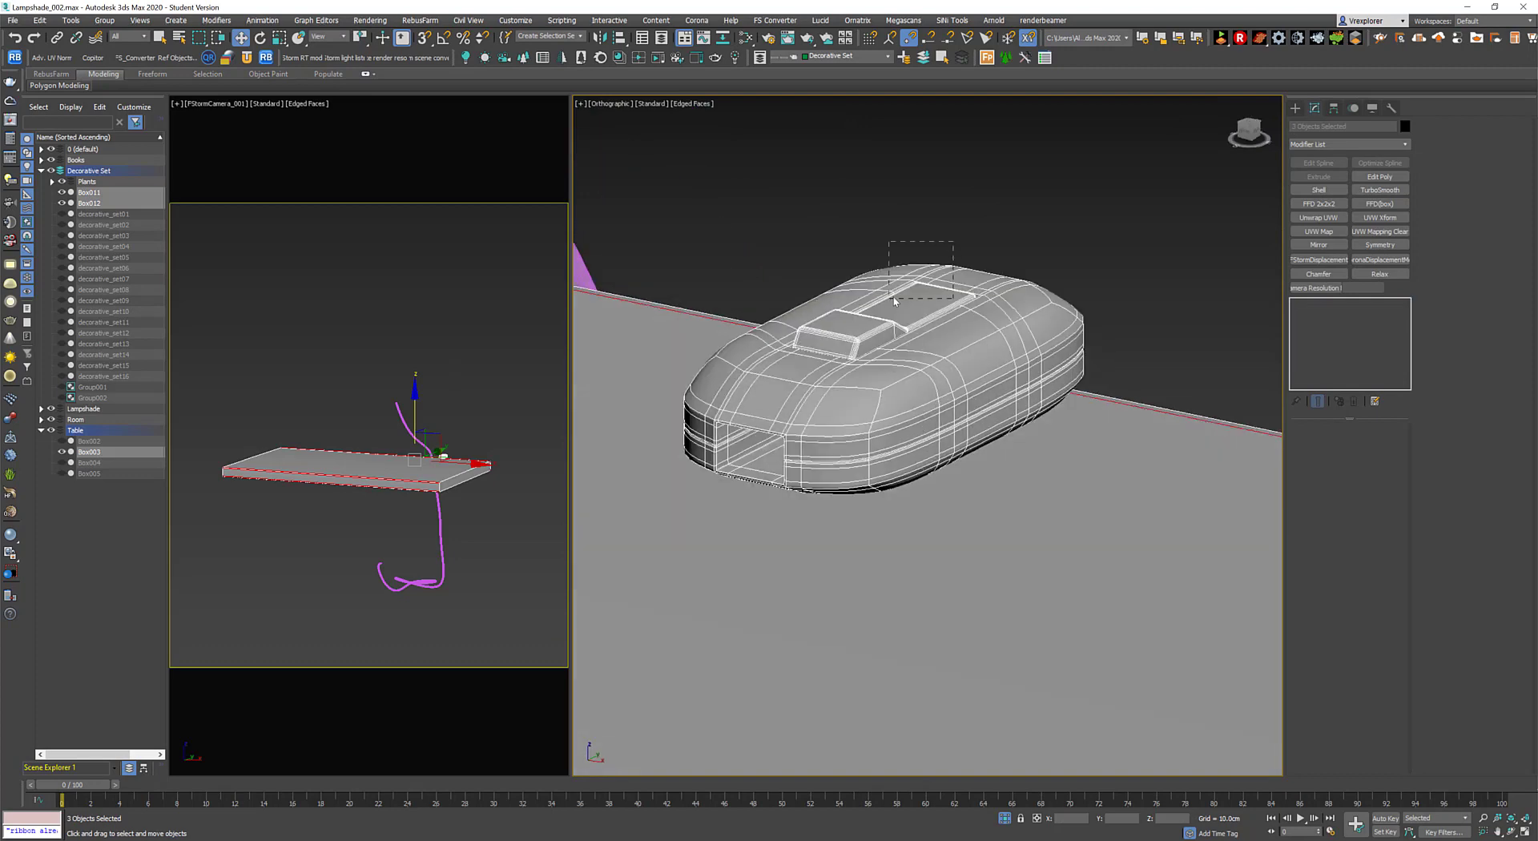
With Angle Snap on, tilt the pod and box about 20 degrees in Left view.
{"action": "scroll", "coordinate": [895, 301], "scroll_direction": "down", "scroll_amount": 3}
{"action": "middle_click_drag", "start_coordinate": [896, 301], "coordinate": [814, 456], "text": "alt"}
{"action": "key", "text": "l"}
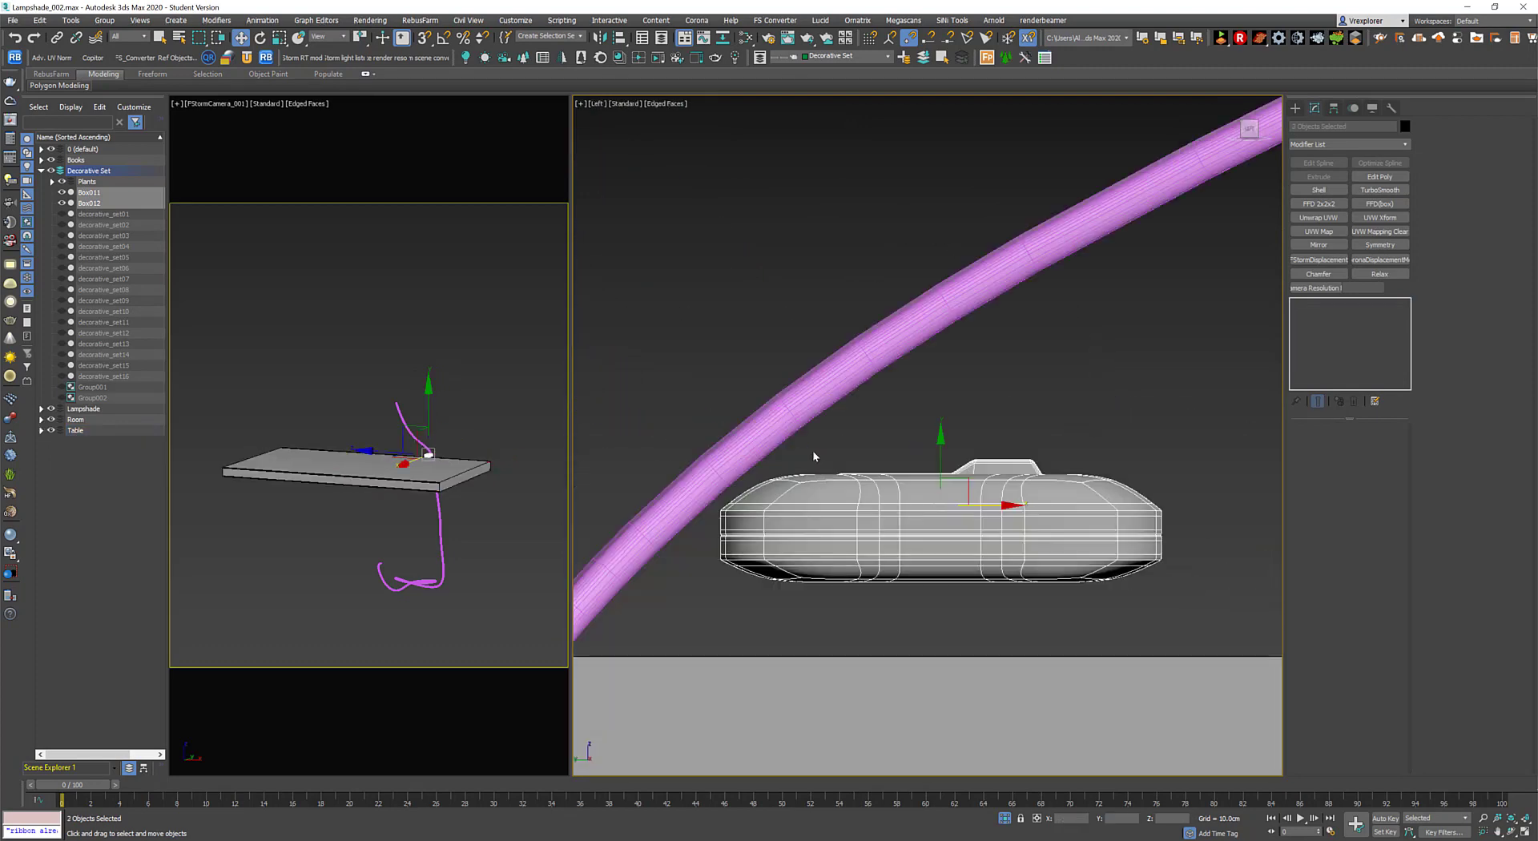
{"action": "scroll", "coordinate": [815, 457], "scroll_direction": "down", "scroll_amount": 3}
{"action": "right_click", "coordinate": [902, 473]}
{"action": "left_click", "coordinate": [929, 501]}
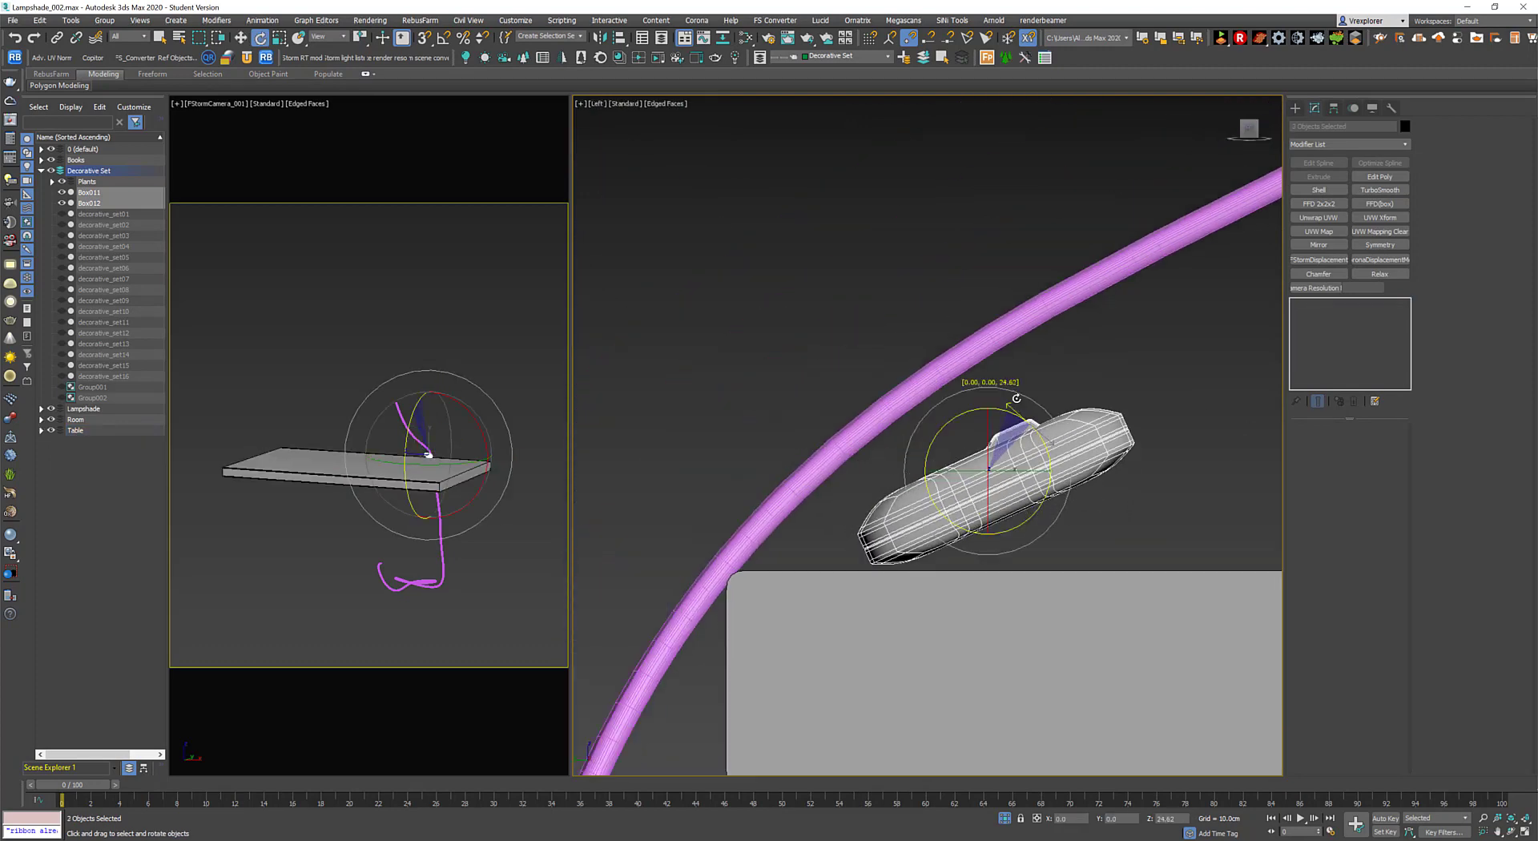
{"action": "key", "text": "a"}
{"action": "mouse_move", "coordinate": [1015, 395]}
{"action": "left_mouse_down"}
{"action": "mouse_move", "coordinate": [1016, 415]}
{"action": "mouse_move", "coordinate": [773, 485]}
{"action": "left_mouse_up"}
Try rotating the pod in Top view, then revert the rotation.
{"action": "key", "text": "t"}
{"action": "right_click", "coordinate": [876, 473]}
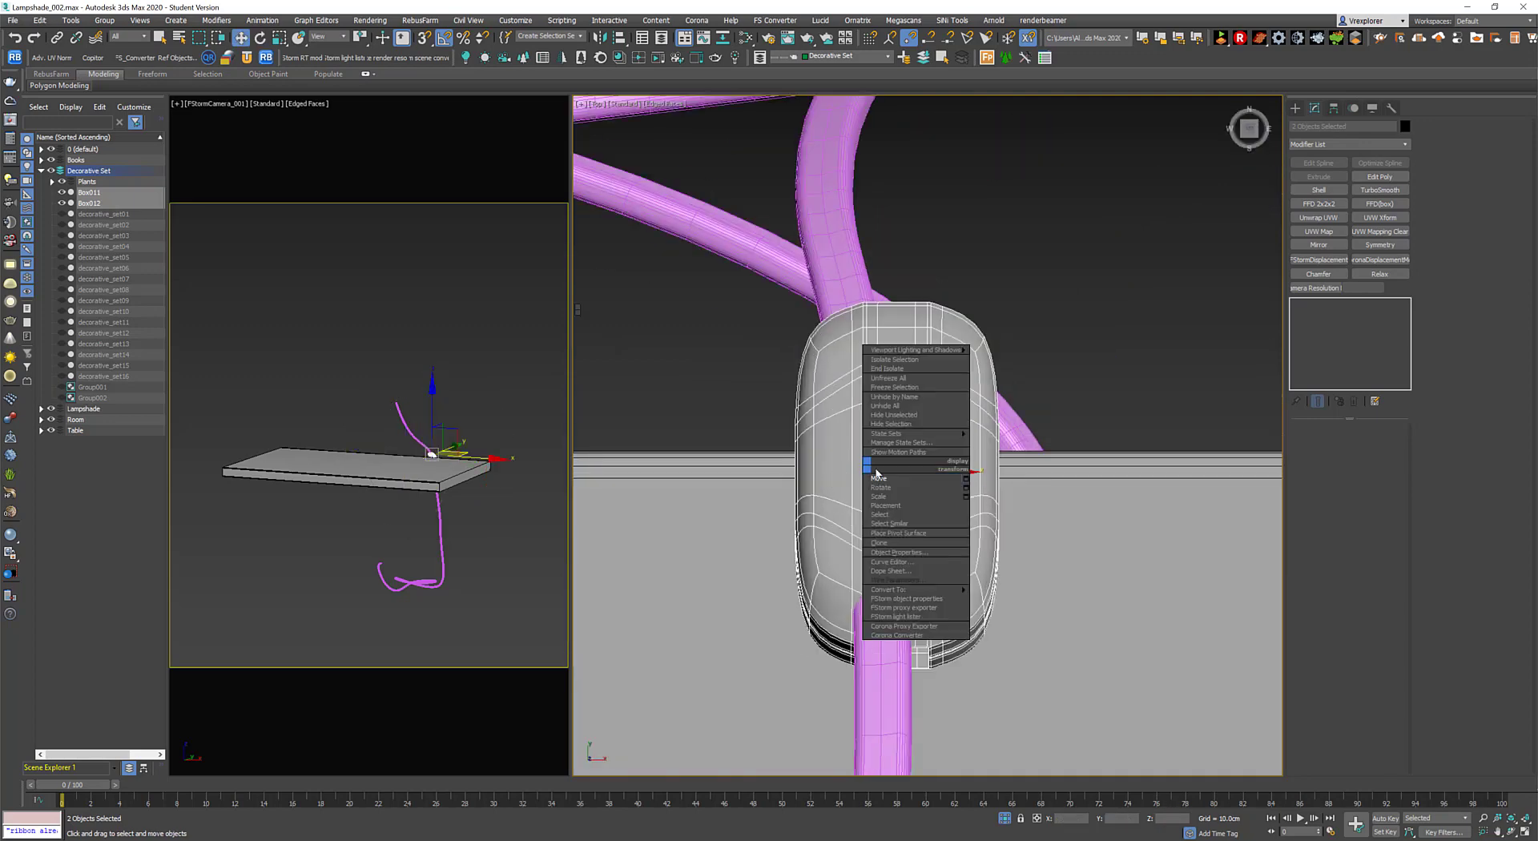
{"action": "left_click", "coordinate": [882, 487]}
{"action": "right_click", "coordinate": [934, 477]}
{"action": "left_click", "coordinate": [941, 498]}
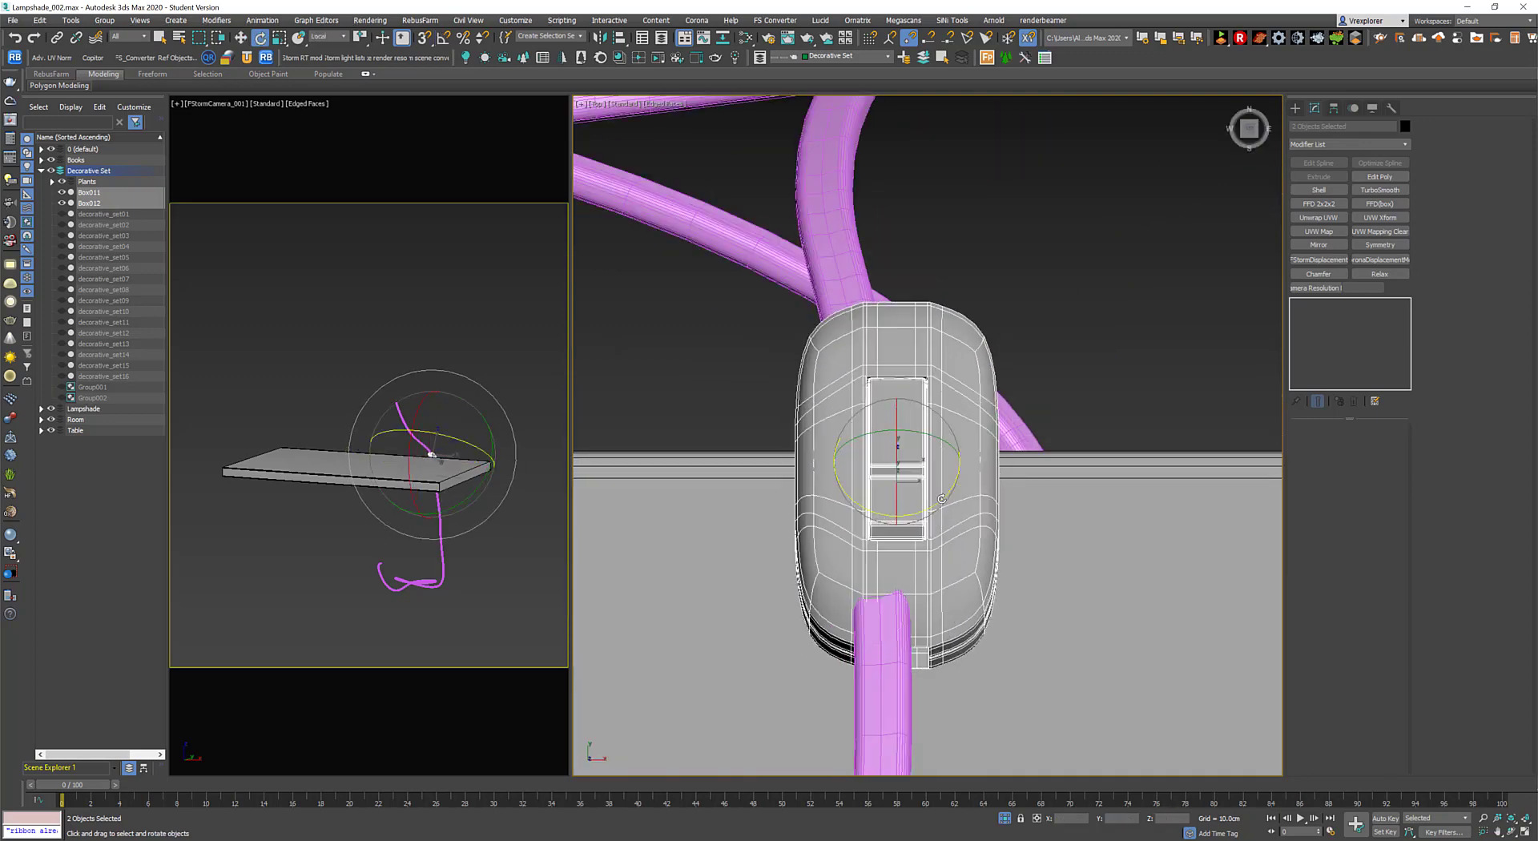
{"action": "mouse_move", "coordinate": [942, 499]}
{"action": "left_mouse_down"}
{"action": "mouse_move", "coordinate": [953, 513]}
{"action": "mouse_move", "coordinate": [949, 483]}
{"action": "left_mouse_up"}
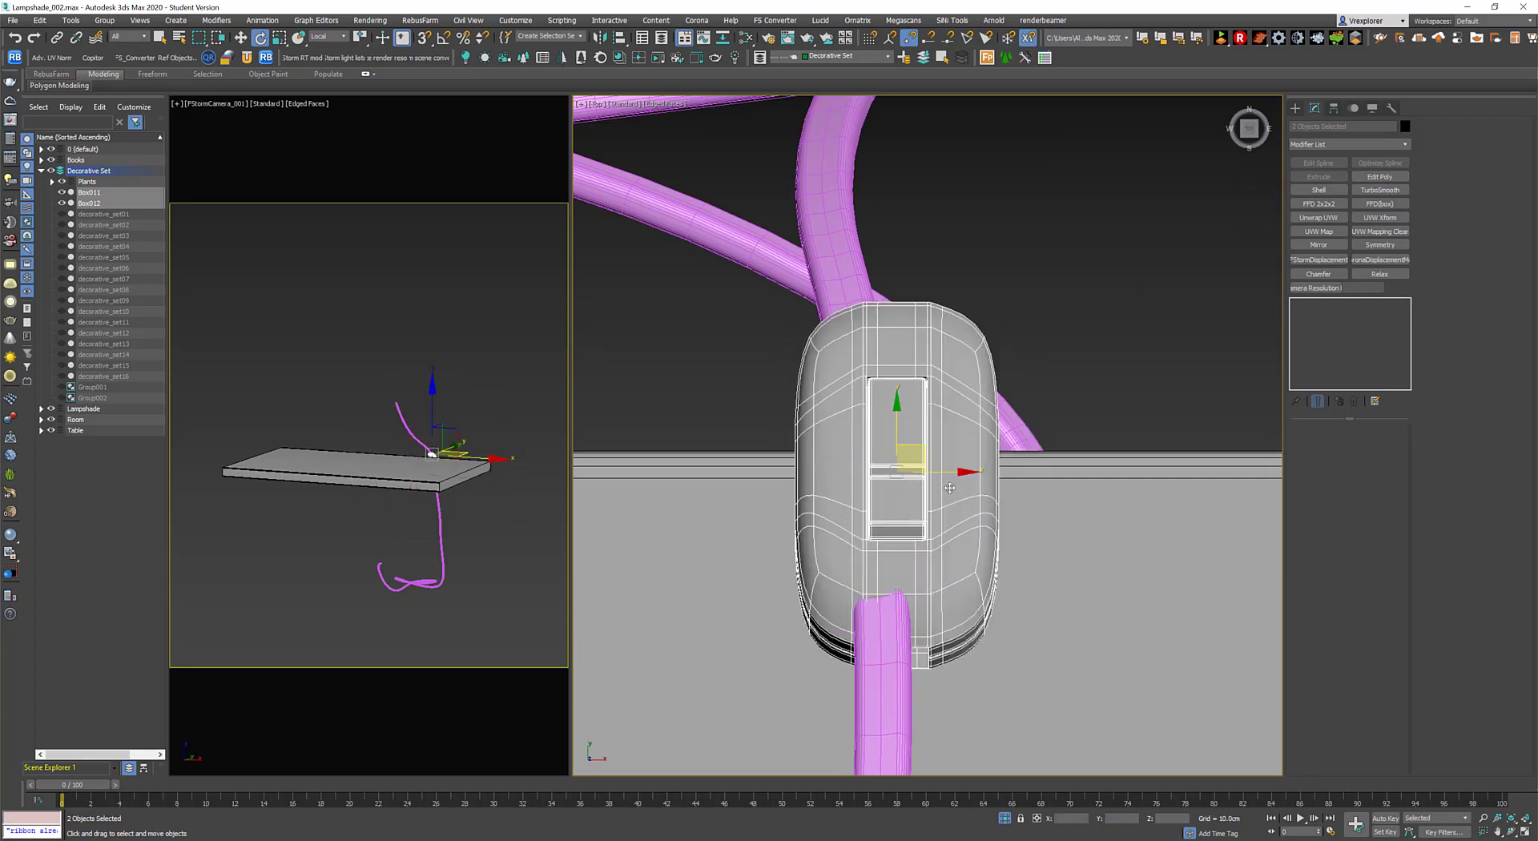
{"action": "key", "text": "w"}
In Left view, tilt the pod steeper so it follows the pink cable.
{"action": "key", "text": "l"}
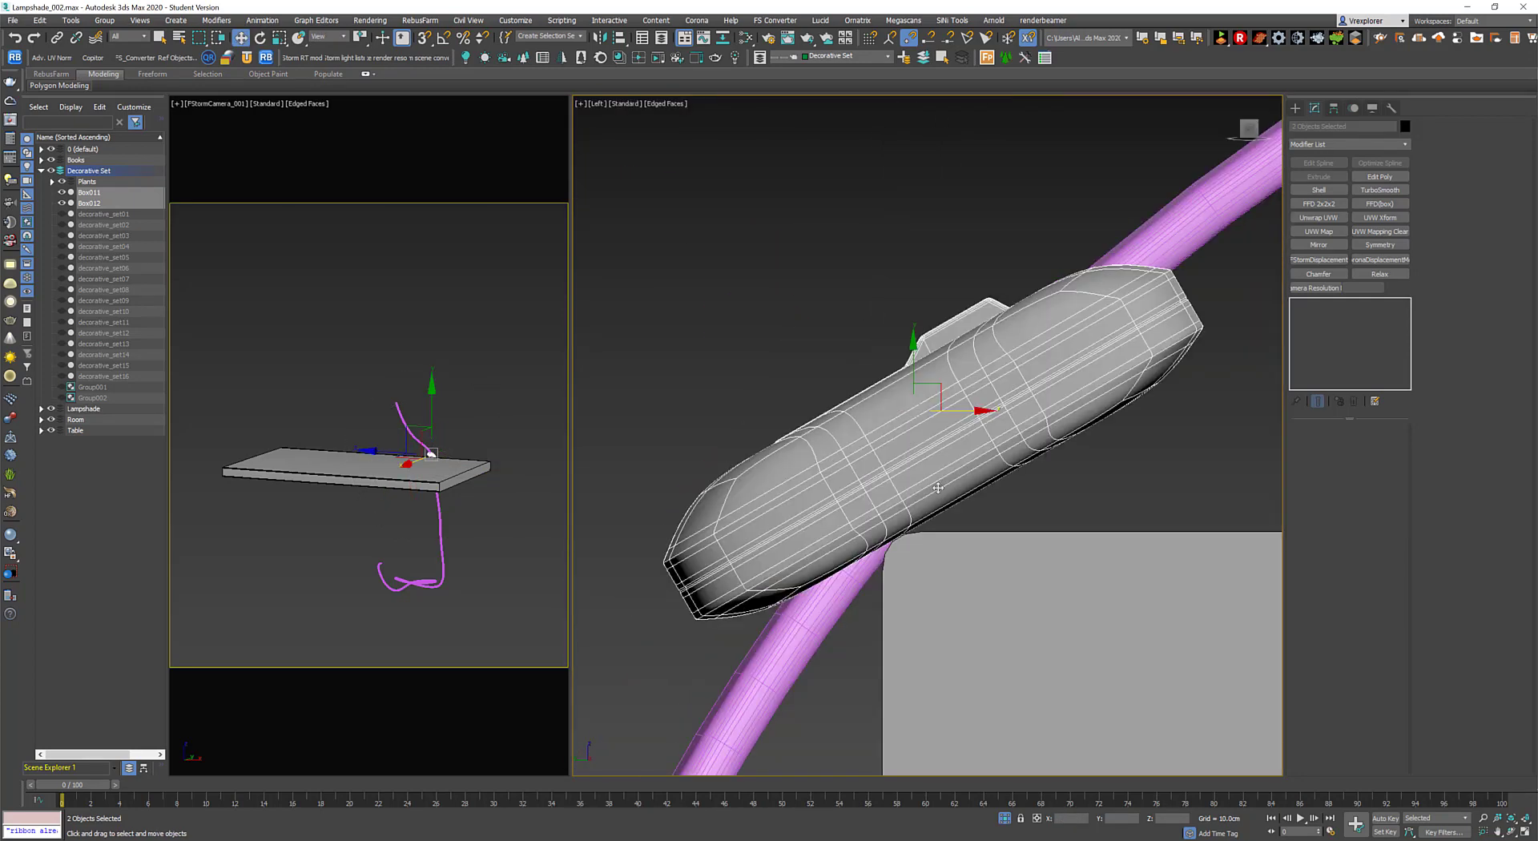
{"action": "key", "text": "e"}
{"action": "left_click_drag", "start_coordinate": [937, 487], "coordinate": [944, 398]}
{"action": "key", "text": "w"}
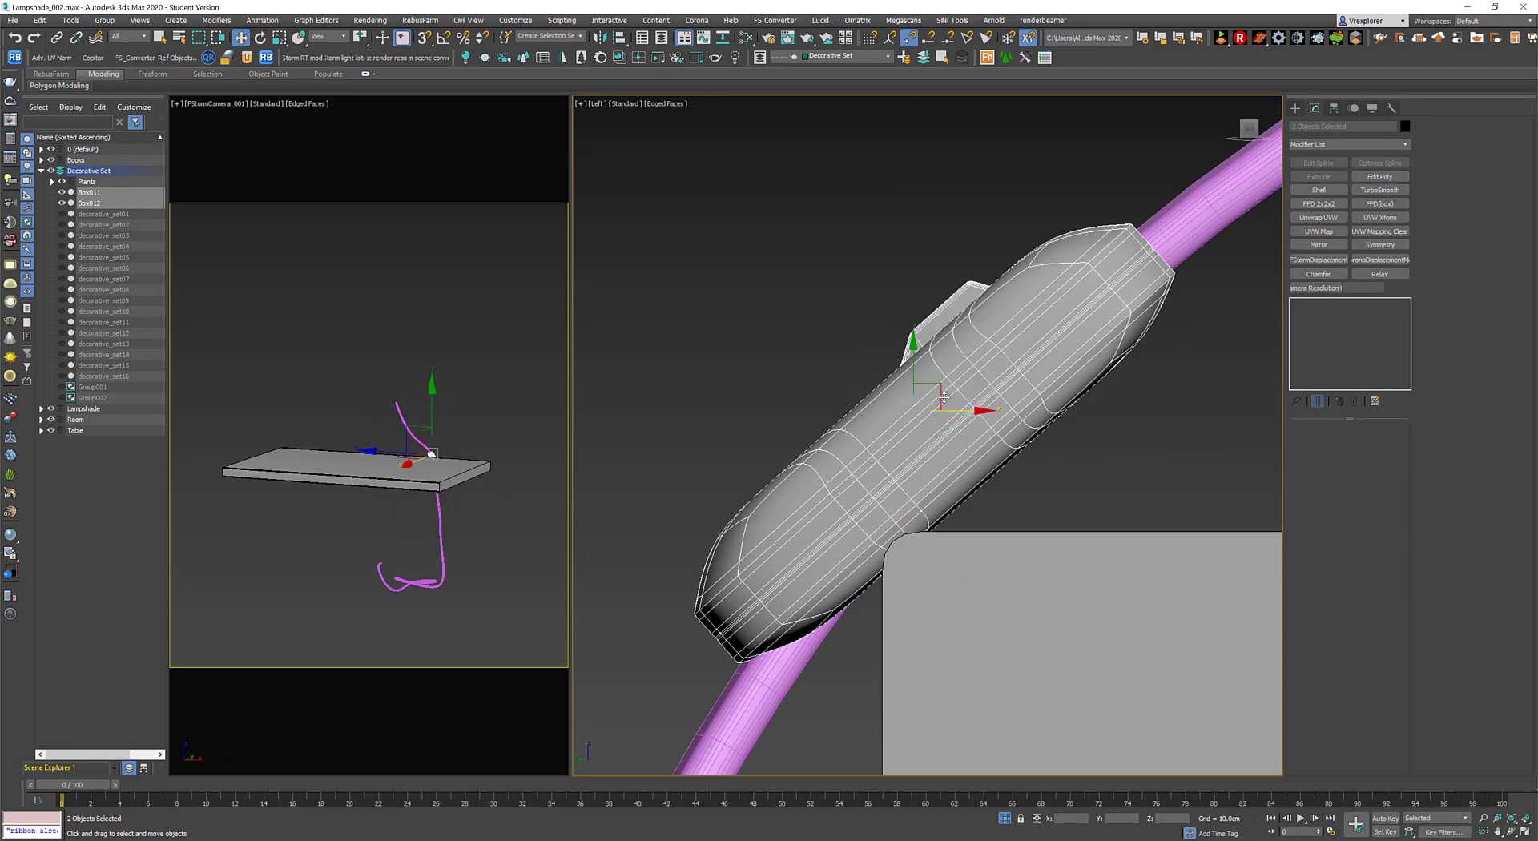
{"action": "scroll", "coordinate": [945, 401], "scroll_direction": "up", "scroll_amount": 5}
{"action": "scroll", "coordinate": [943, 465], "scroll_direction": "up", "scroll_amount": 2}
{"action": "scroll", "coordinate": [942, 488], "scroll_direction": "up", "scroll_amount": 1}
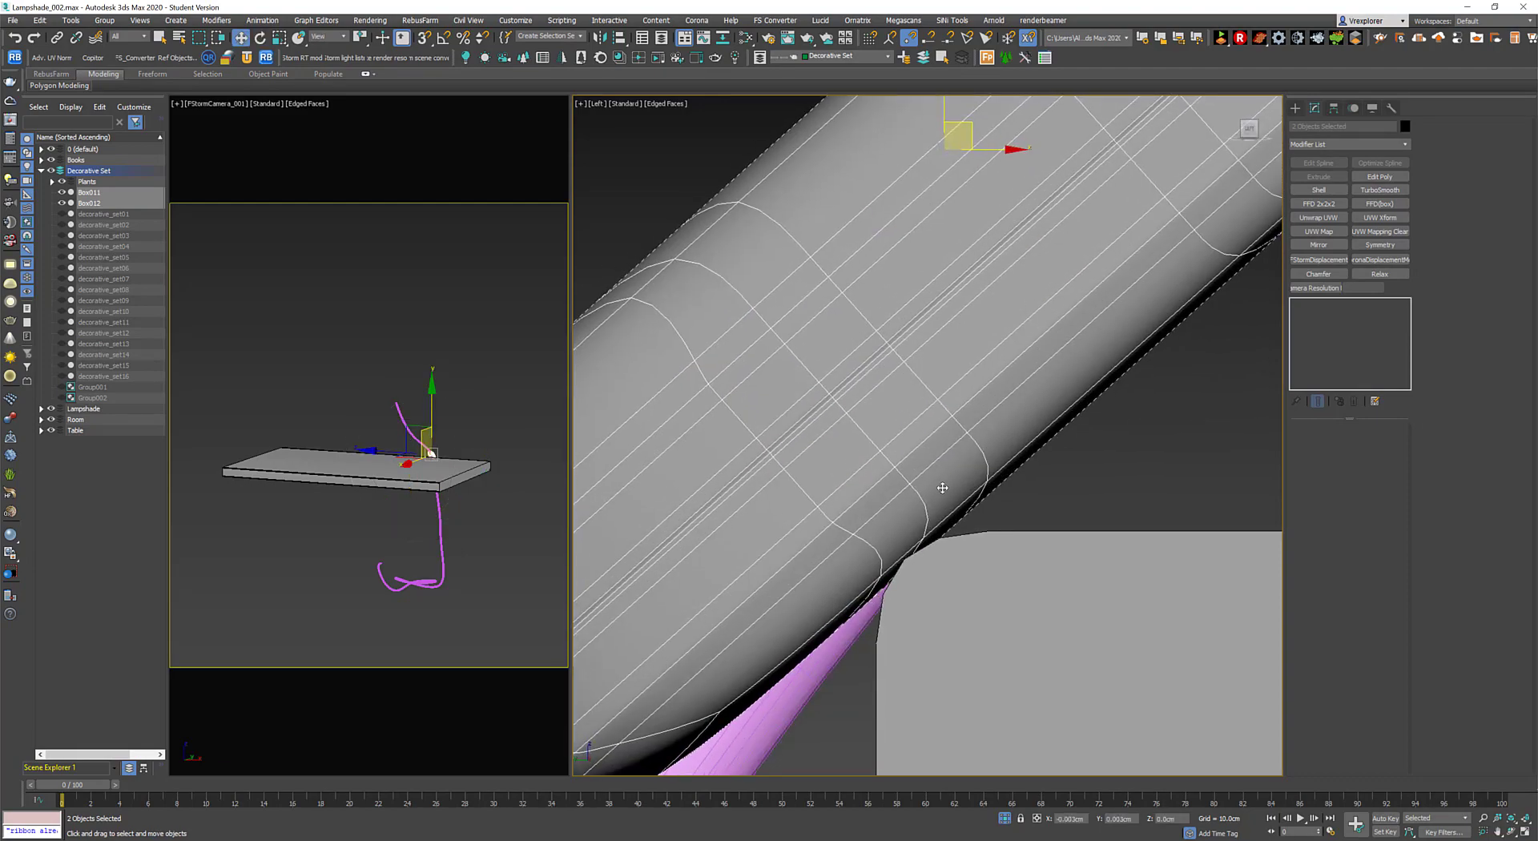
{"action": "scroll", "coordinate": [937, 493], "scroll_direction": "down", "scroll_amount": 2}
{"action": "scroll", "coordinate": [934, 497], "scroll_direction": "down", "scroll_amount": 5}
{"action": "mouse_move", "coordinate": [934, 497]}
{"action": "middle_mouse_down", "text": "alt"}
{"action": "mouse_move", "coordinate": [889, 563]}
{"action": "mouse_move", "coordinate": [952, 506]}
{"action": "mouse_move", "coordinate": [910, 437]}
{"action": "mouse_move", "coordinate": [911, 523]}
{"action": "middle_mouse_up", "text": "alt"}
Reshape the cable loop by adjusting a vertex and its tangent on the cable line.
{"action": "left_click", "coordinate": [952, 506]}
{"action": "key", "text": "z"}
{"action": "key", "text": "1"}
{"action": "mouse_move", "coordinate": [997, 625]}
{"action": "left_mouse_down"}
{"action": "mouse_move", "coordinate": [1103, 645]}
{"action": "mouse_move", "coordinate": [1042, 679]}
{"action": "mouse_move", "coordinate": [1045, 665]}
{"action": "left_mouse_up"}
{"action": "mouse_move", "coordinate": [1046, 665]}
{"action": "middle_mouse_down", "text": "alt"}
{"action": "mouse_move", "coordinate": [1044, 440]}
{"action": "mouse_move", "coordinate": [993, 464]}
{"action": "middle_mouse_up", "text": "alt"}
{"action": "left_click_drag", "start_coordinate": [887, 500], "coordinate": [888, 500]}
{"action": "mouse_move", "coordinate": [1128, 369]}
{"action": "middle_mouse_down", "text": "alt"}
{"action": "mouse_move", "coordinate": [972, 481]}
{"action": "mouse_move", "coordinate": [1147, 440]}
{"action": "mouse_move", "coordinate": [965, 491]}
{"action": "mouse_move", "coordinate": [1047, 446]}
{"action": "mouse_move", "coordinate": [920, 483]}
{"action": "mouse_move", "coordinate": [1025, 473]}
{"action": "mouse_move", "coordinate": [998, 493]}
{"action": "mouse_move", "coordinate": [962, 481]}
{"action": "middle_mouse_up", "text": "alt"}
Start adding vertices to the cable and box-select the cable vertices near the plug.
{"action": "left_click", "coordinate": [1448, 233]}
{"action": "scroll", "coordinate": [1012, 609], "scroll_direction": "up", "scroll_amount": 3}
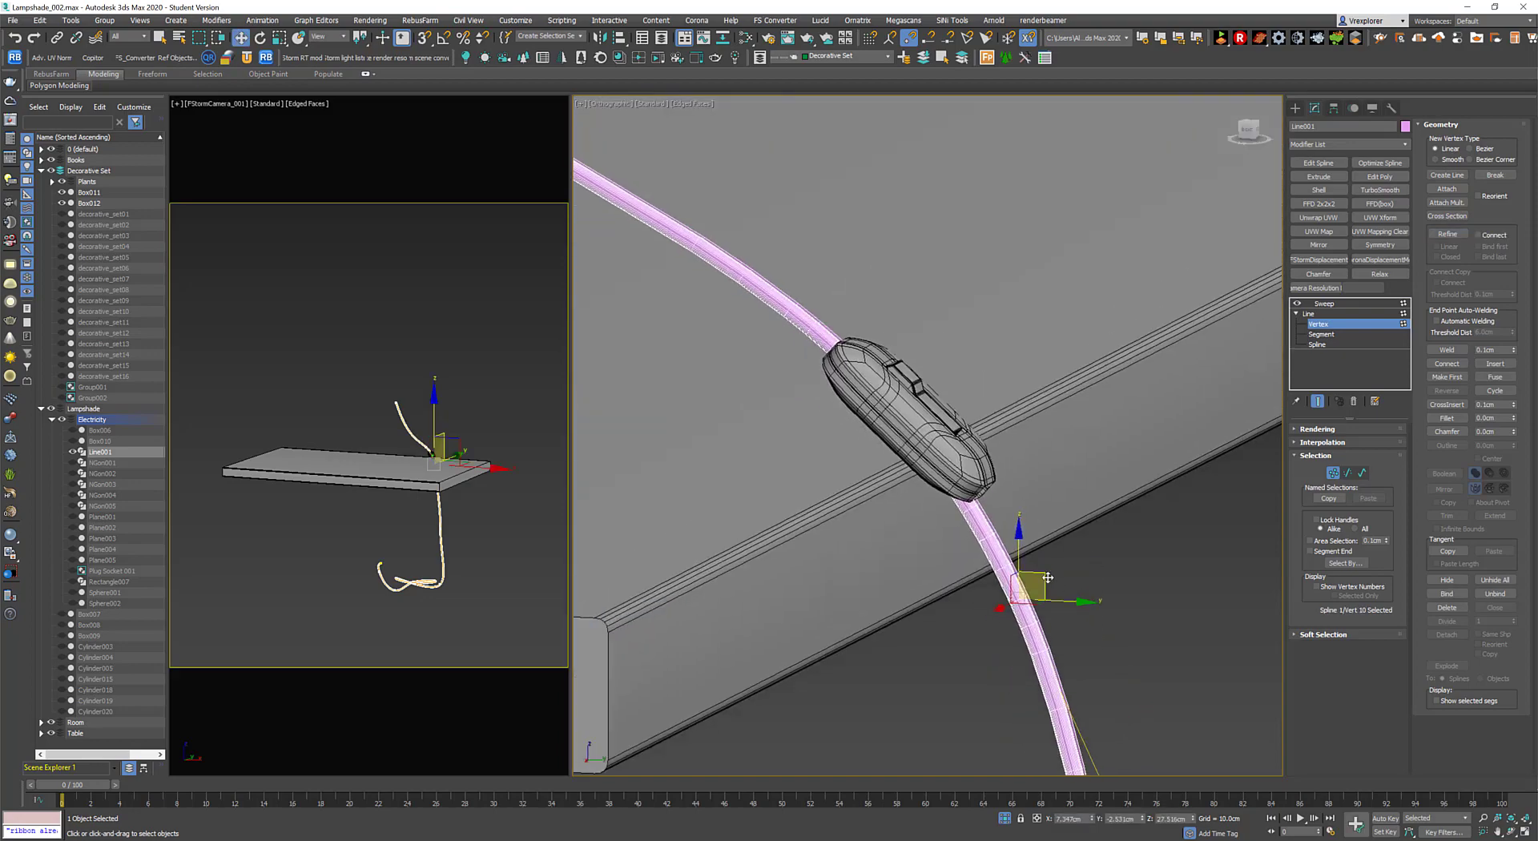
{"action": "mouse_move", "coordinate": [1058, 560]}
{"action": "middle_mouse_down", "text": "alt"}
{"action": "mouse_move", "coordinate": [1040, 591]}
{"action": "mouse_move", "coordinate": [1001, 497]}
{"action": "mouse_move", "coordinate": [994, 512]}
{"action": "mouse_move", "coordinate": [1001, 527]}
{"action": "mouse_move", "coordinate": [962, 400]}
{"action": "middle_mouse_up", "text": "alt"}
{"action": "left_click_drag", "start_coordinate": [896, 210], "coordinate": [633, 442]}
{"action": "mouse_move", "coordinate": [634, 442]}
{"action": "middle_mouse_down", "text": "alt"}
{"action": "mouse_move", "coordinate": [944, 468]}
{"action": "mouse_move", "coordinate": [1006, 501]}
{"action": "mouse_move", "coordinate": [929, 484]}
{"action": "mouse_move", "coordinate": [1125, 314]}
{"action": "middle_mouse_up", "text": "alt"}
{"action": "scroll", "coordinate": [929, 484], "scroll_direction": "up", "scroll_amount": 3}
{"action": "scroll", "coordinate": [924, 463], "scroll_direction": "up", "scroll_amount": 3}
{"action": "scroll", "coordinate": [924, 463], "scroll_direction": "down", "scroll_amount": 4}
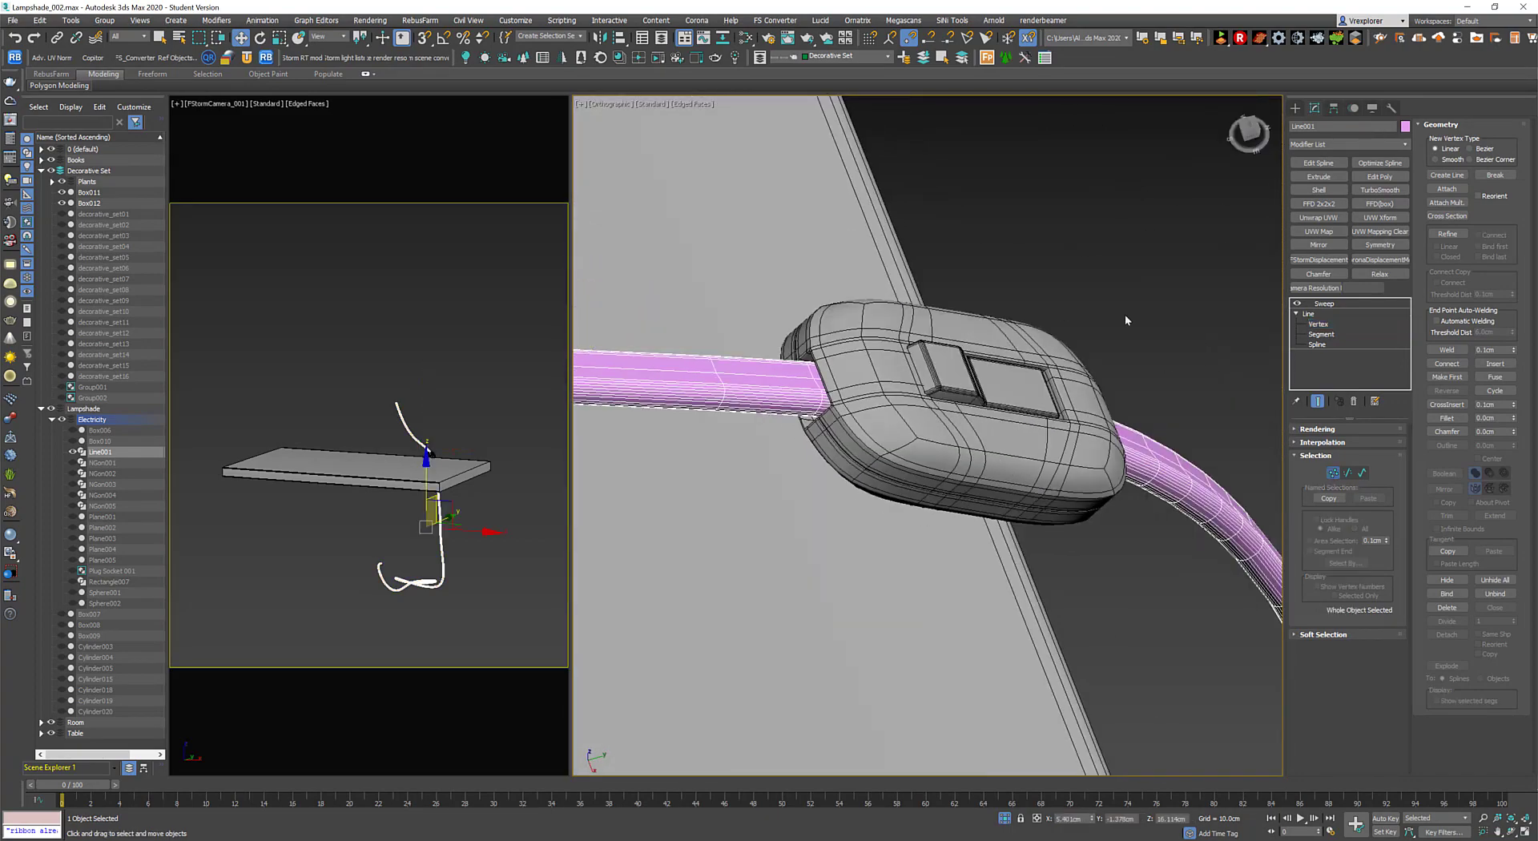
Scale the plug uniformly, then select the cable strap and edit its underlying line.
{"action": "left_click", "coordinate": [1125, 314]}
{"action": "key", "text": "r"}
{"action": "mouse_move", "coordinate": [1034, 392]}
{"action": "middle_mouse_down", "text": "alt"}
{"action": "mouse_move", "coordinate": [1010, 406]}
{"action": "mouse_move", "coordinate": [918, 589]}
{"action": "mouse_move", "coordinate": [1028, 310]}
{"action": "middle_mouse_up", "text": "alt"}
{"action": "key", "text": "ctrl+d"}
{"action": "left_click", "coordinate": [1028, 310]}
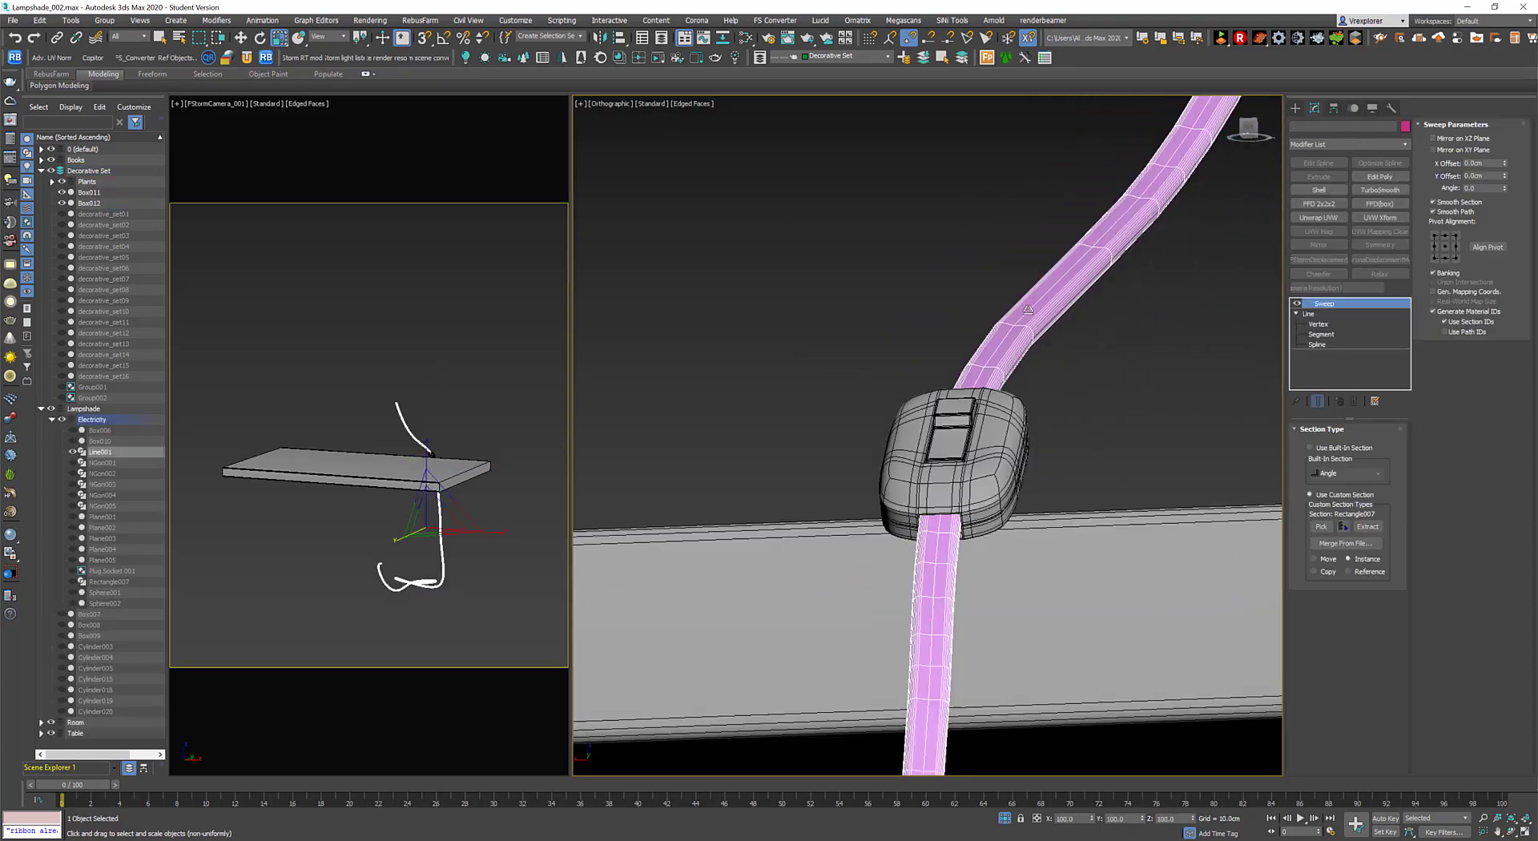
{"action": "left_click", "coordinate": [1318, 316]}
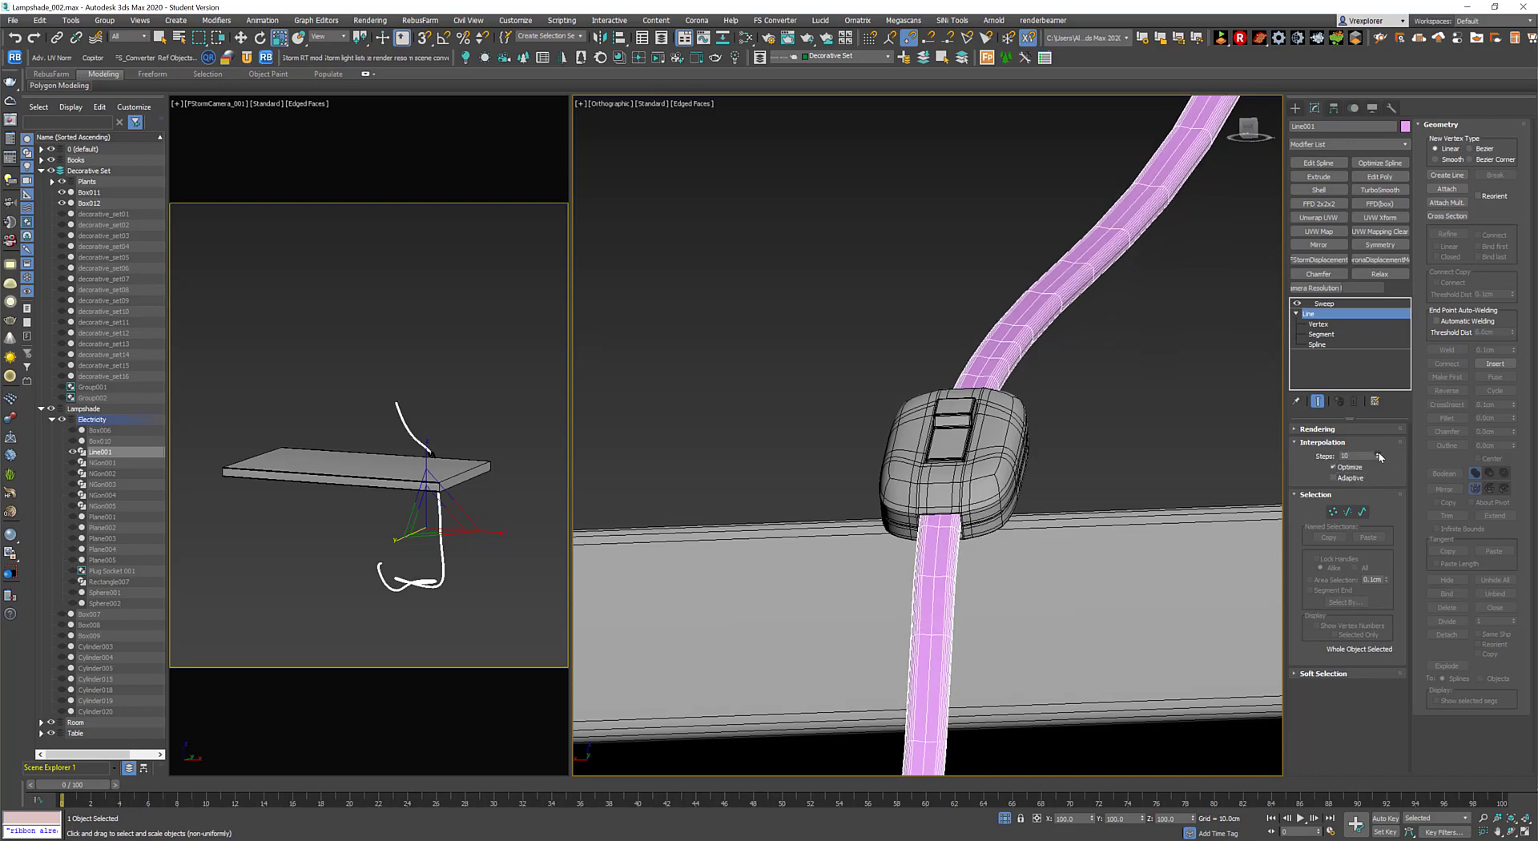
Inspect the whole power cable from another angle, reselecting it.
{"action": "left_click", "coordinate": [902, 416]}
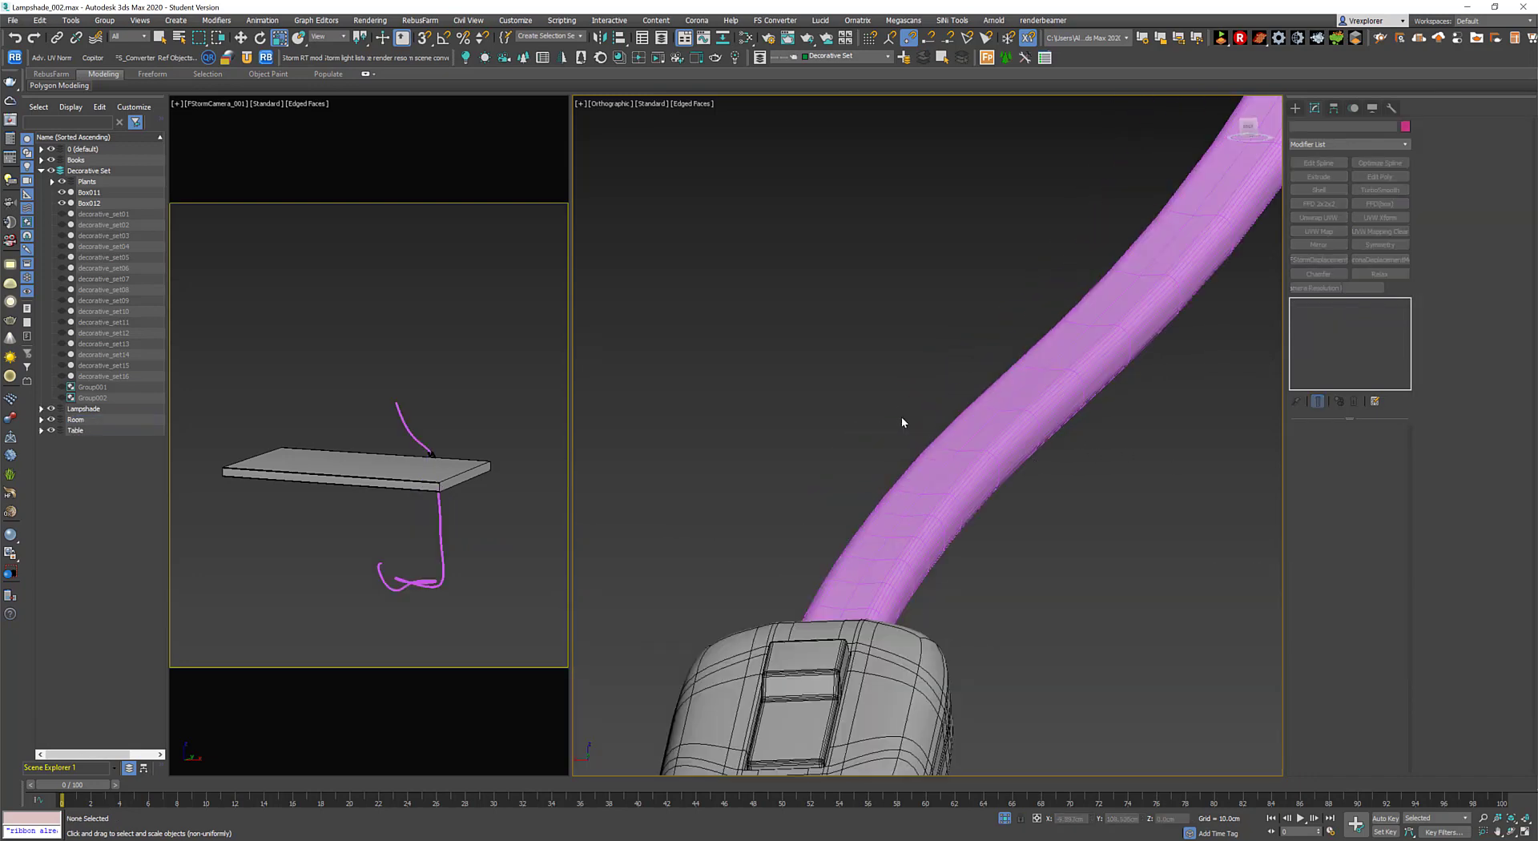
{"action": "scroll", "coordinate": [1035, 468], "scroll_direction": "down", "scroll_amount": 5}
{"action": "middle_click_drag", "start_coordinate": [1035, 468], "coordinate": [882, 474], "text": "alt"}
{"action": "scroll", "coordinate": [981, 596], "scroll_direction": "up", "scroll_amount": 10}
{"action": "left_click", "coordinate": [981, 601]}
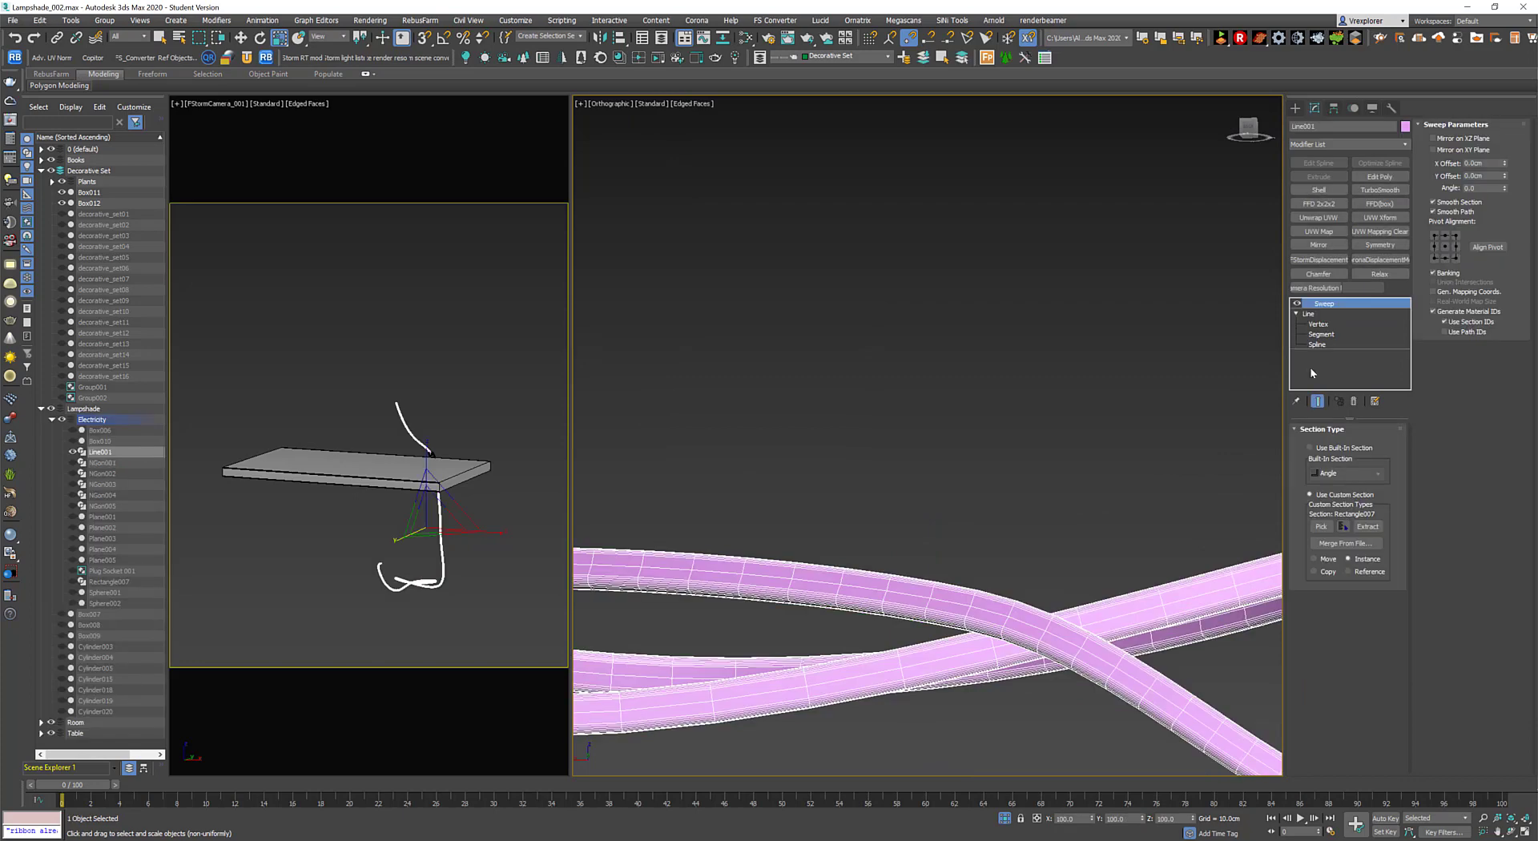
{"action": "scroll", "coordinate": [1177, 508], "scroll_direction": "down", "scroll_amount": 8}
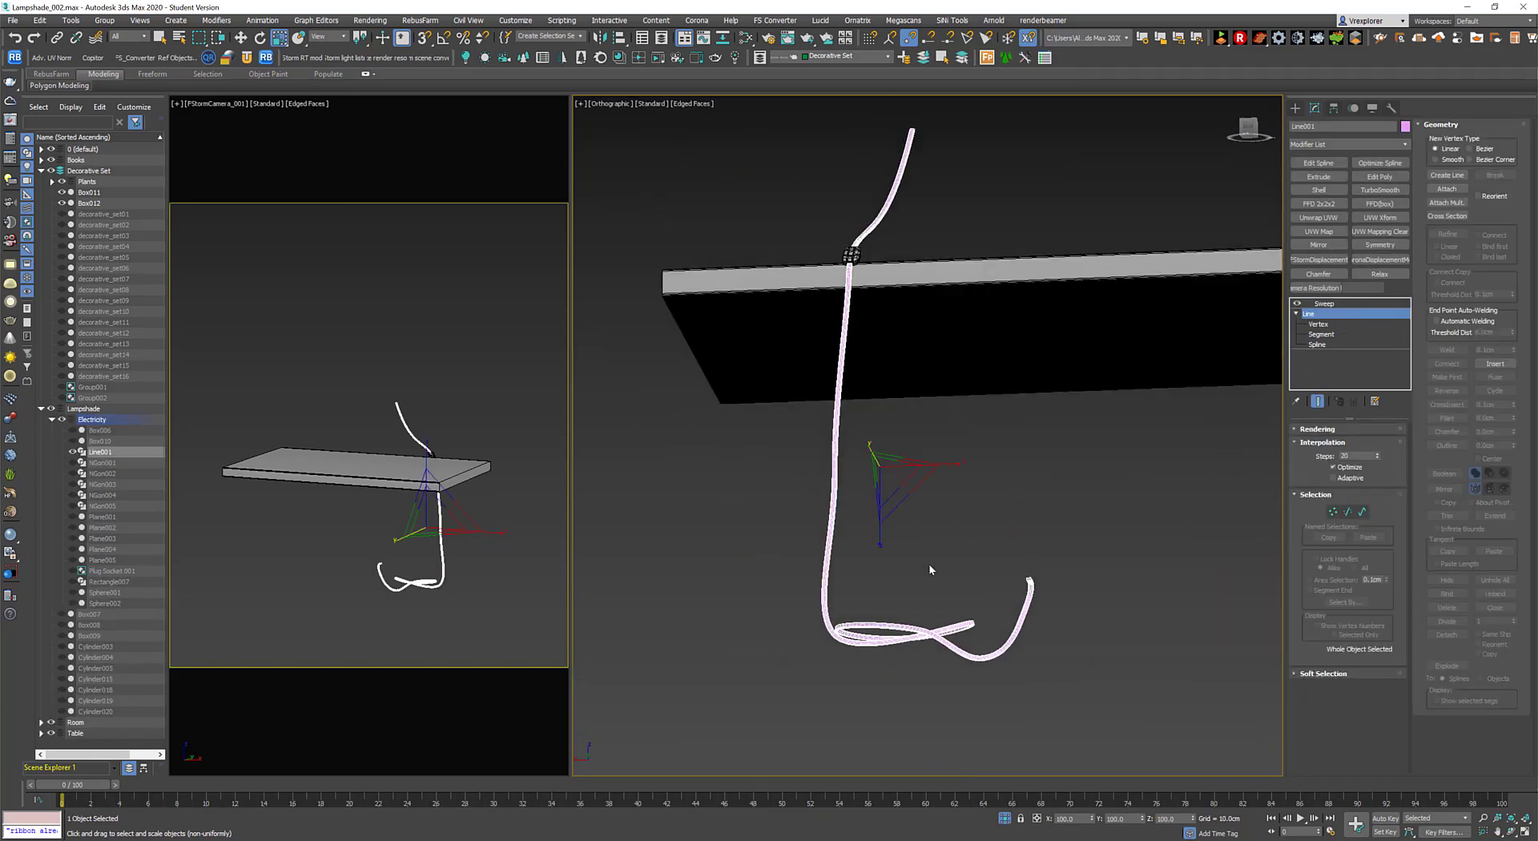
{"action": "scroll", "coordinate": [930, 564], "scroll_direction": "up", "scroll_amount": 2}
Check the cable around the table, deselect it and exit Isolate Selection.
{"action": "scroll", "coordinate": [939, 626], "scroll_direction": "down", "scroll_amount": 2}
{"action": "mouse_move", "coordinate": [940, 627]}
{"action": "middle_mouse_down", "text": "alt"}
{"action": "mouse_move", "coordinate": [816, 313]}
{"action": "mouse_move", "coordinate": [930, 431]}
{"action": "middle_mouse_up", "text": "alt"}
{"action": "scroll", "coordinate": [816, 312], "scroll_direction": "up", "scroll_amount": 3}
{"action": "scroll", "coordinate": [816, 312], "scroll_direction": "up", "scroll_amount": 2}
{"action": "scroll", "coordinate": [816, 313], "scroll_direction": "down", "scroll_amount": 5}
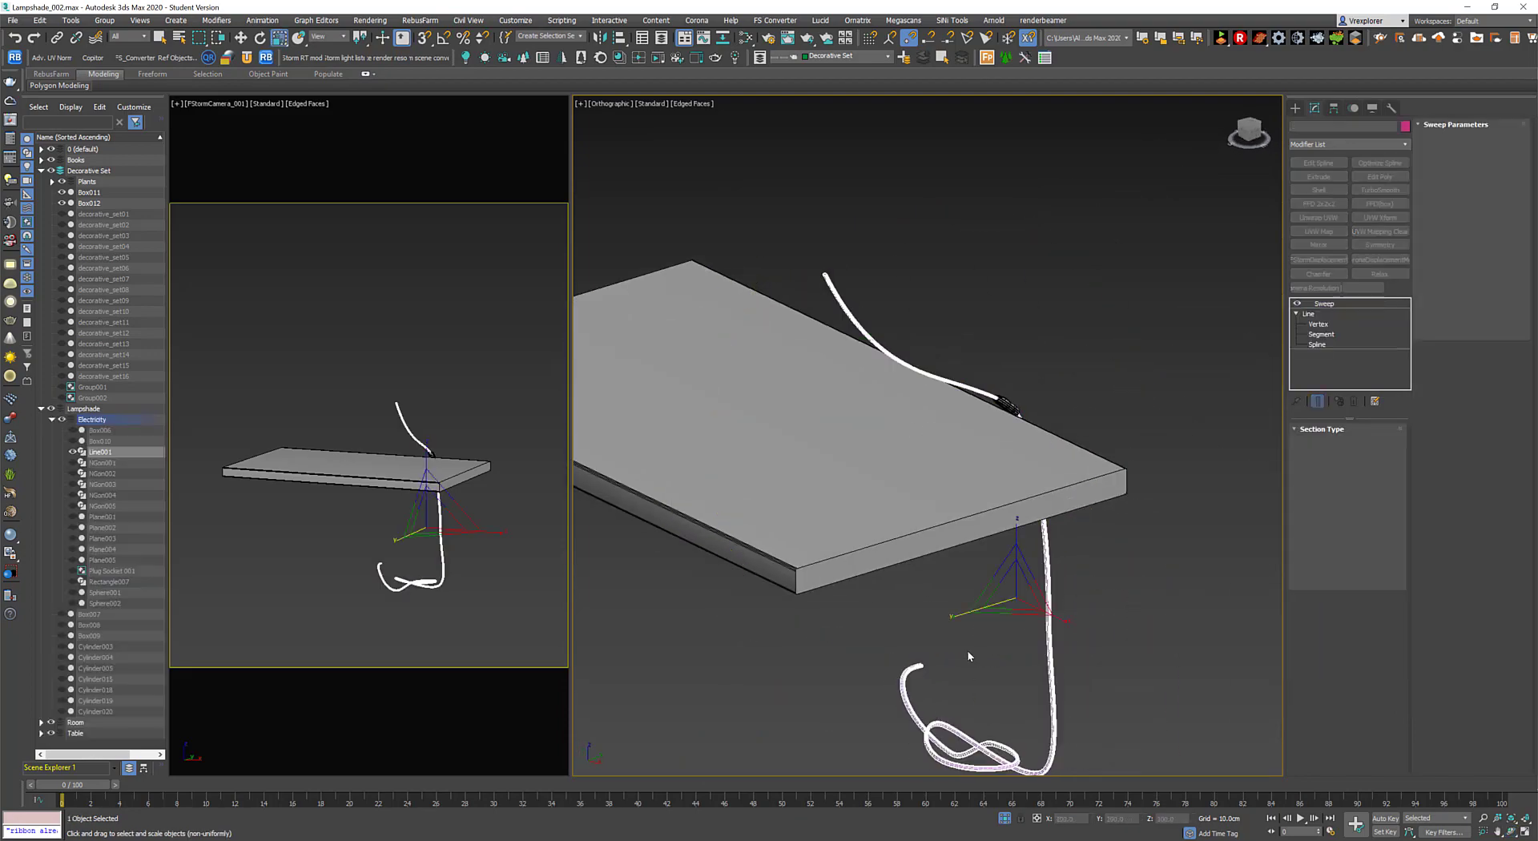
{"action": "left_click", "coordinate": [968, 651]}
{"action": "key", "text": "alt+q"}
Orbit to a higher view, then set the right viewport to Top view.
{"action": "key", "text": "p"}
{"action": "key", "text": "w"}
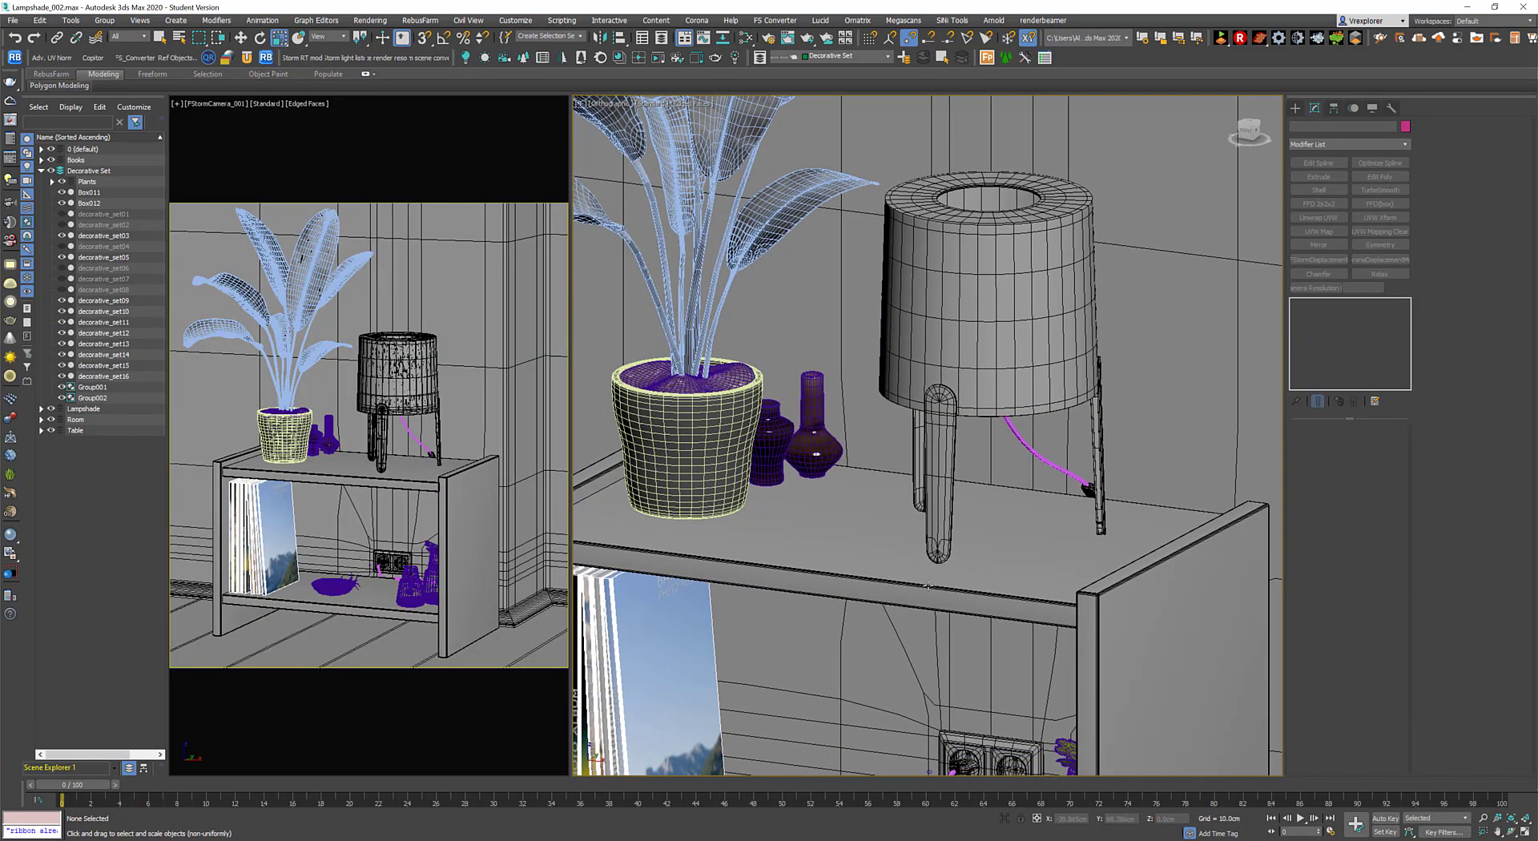
{"action": "scroll", "coordinate": [864, 613], "scroll_direction": "down", "scroll_amount": 5}
{"action": "scroll", "coordinate": [864, 613], "scroll_direction": "down", "scroll_amount": 4}
{"action": "middle_click_drag", "start_coordinate": [863, 613], "coordinate": [948, 545], "text": "alt"}
{"action": "key", "text": "t"}
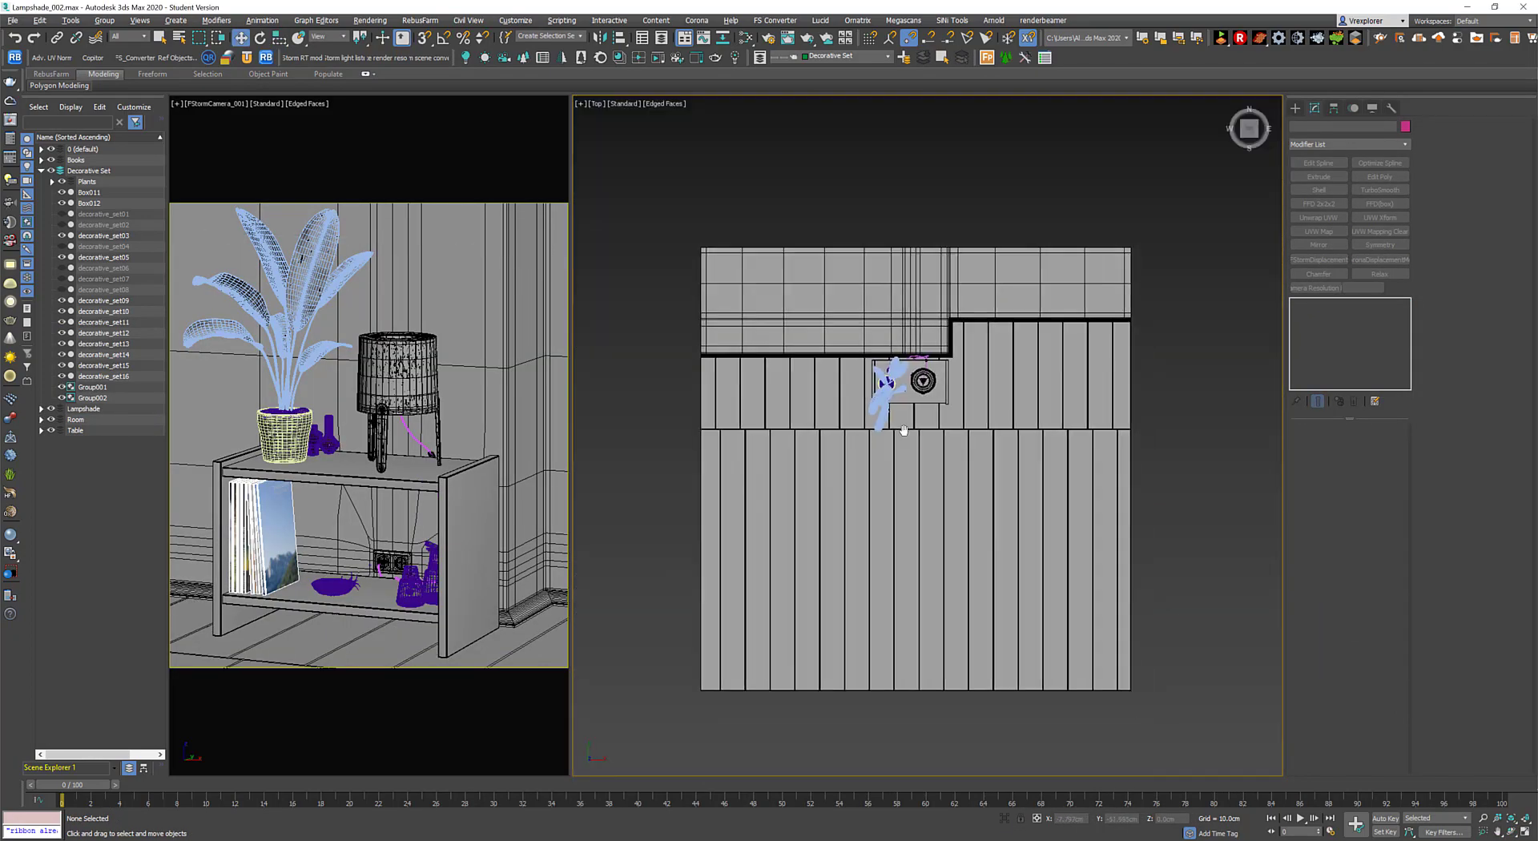
Draw a rough plane across the floor, then delete it.
{"action": "key", "text": "p"}
{"action": "left_click_drag", "start_coordinate": [749, 310], "coordinate": [1146, 682]}
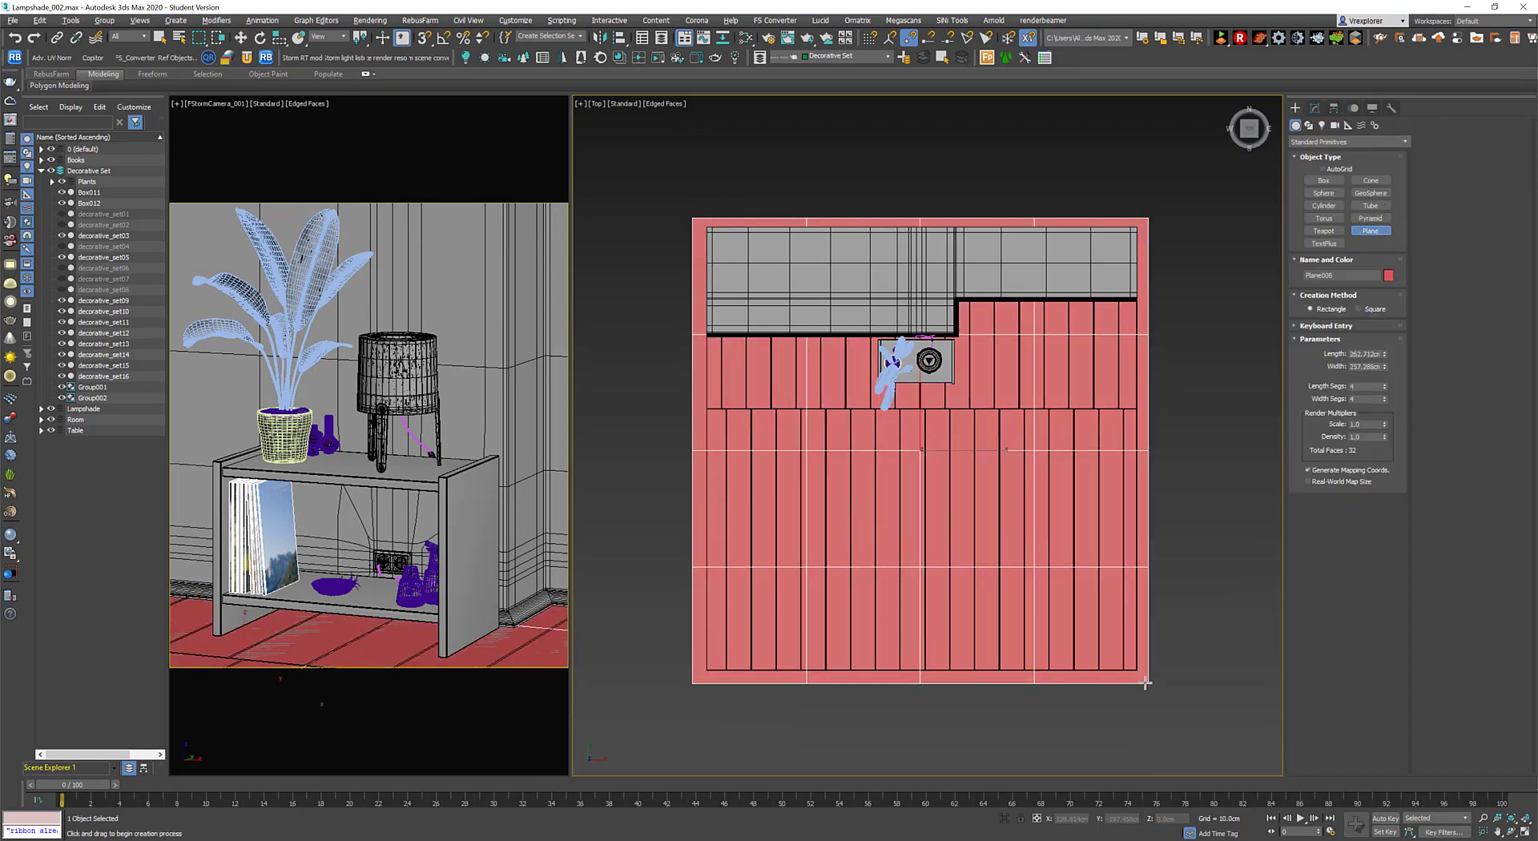
{"action": "left_click", "coordinate": [1314, 108]}
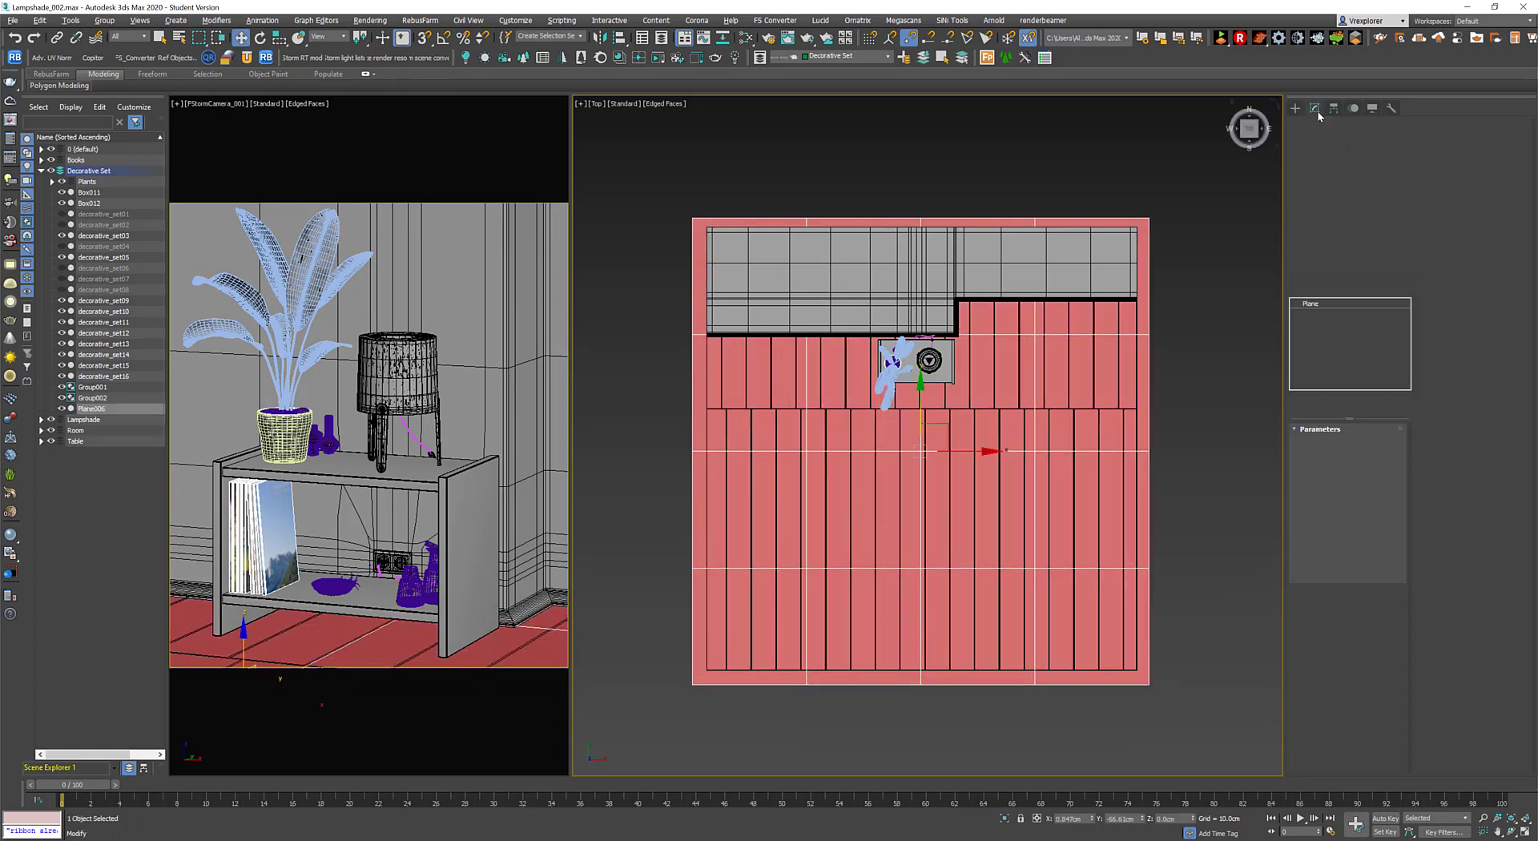
{"action": "key", "text": "Delete"}
Hide the floor boards and draw a vertex-snapped plane on the floor outline corners.
{"action": "left_click", "coordinate": [1218, 429]}
{"action": "left_click", "coordinate": [1296, 304]}
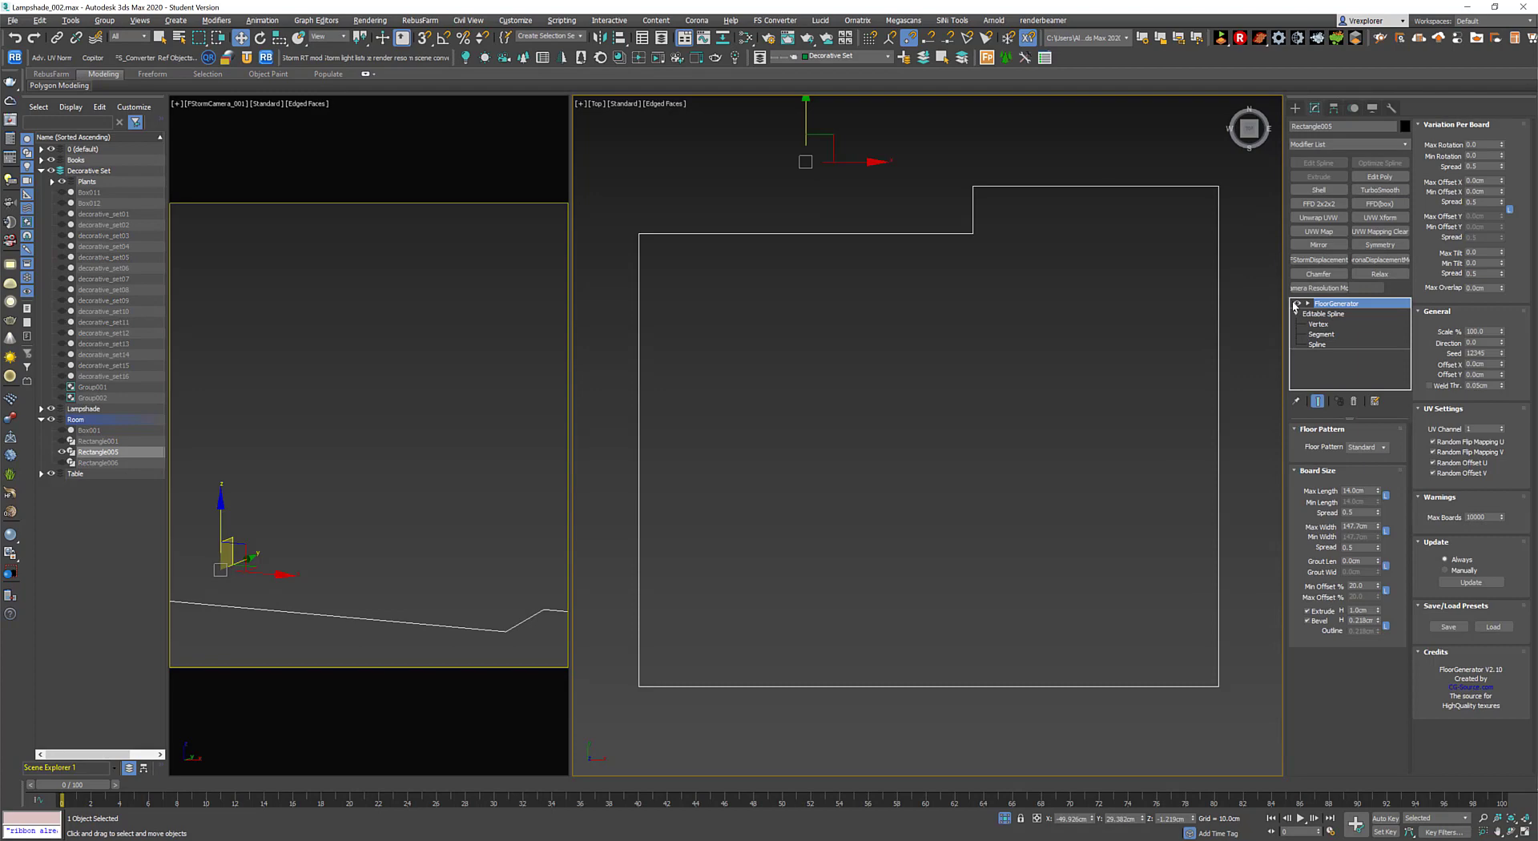
{"action": "left_click", "coordinate": [1333, 217]}
{"action": "left_click", "coordinate": [1362, 234]}
{"action": "key", "text": "s"}
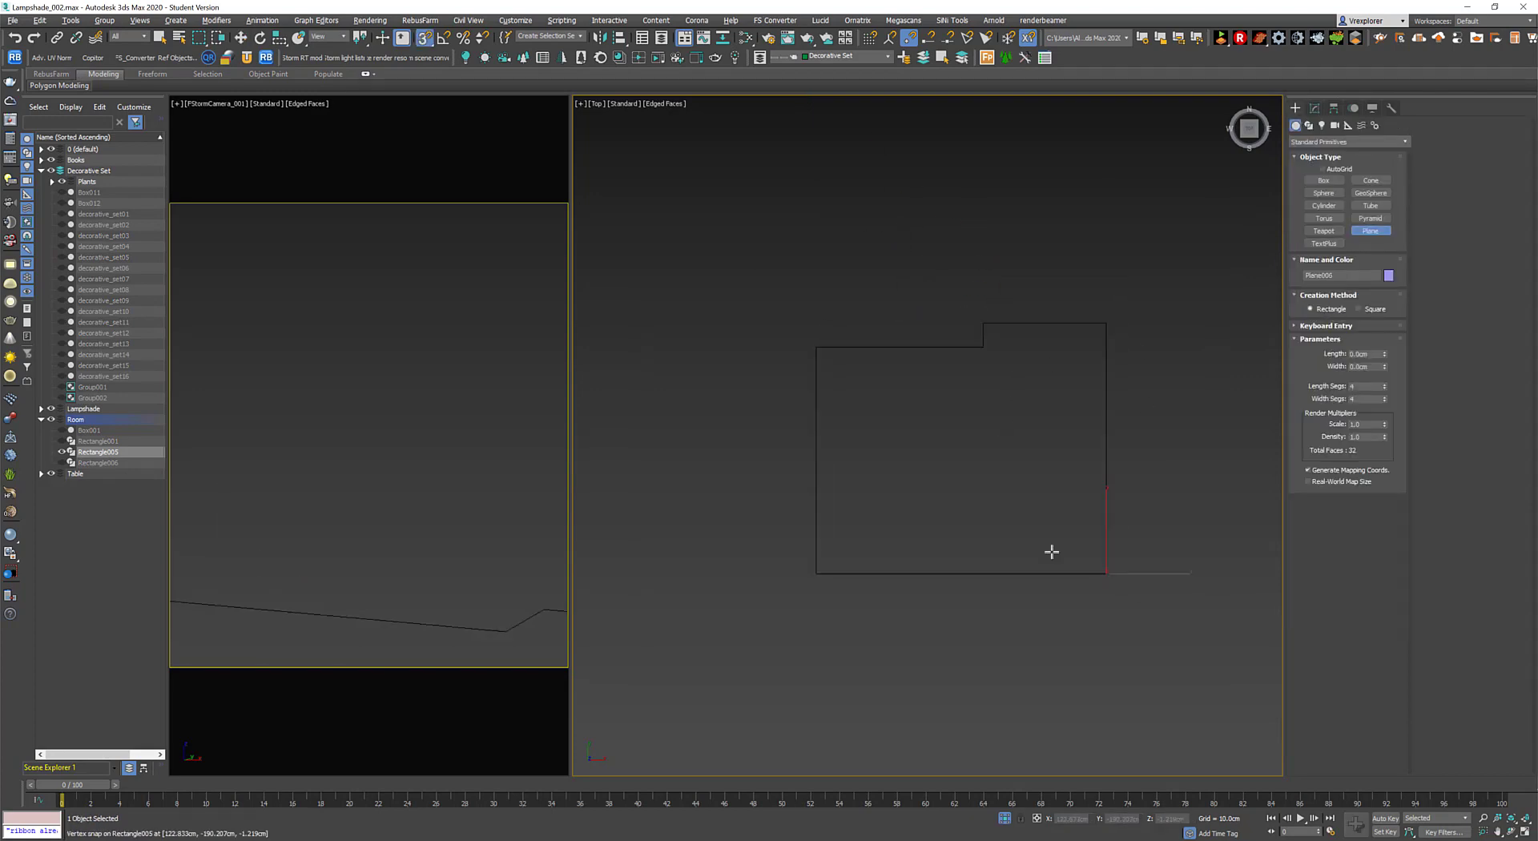
{"action": "left_click_drag", "start_coordinate": [1107, 573], "coordinate": [816, 323]}
Show the full scene and floor boards again, then select the new plane Plane006.
{"action": "key", "text": "w"}
{"action": "key", "text": "alt+q"}
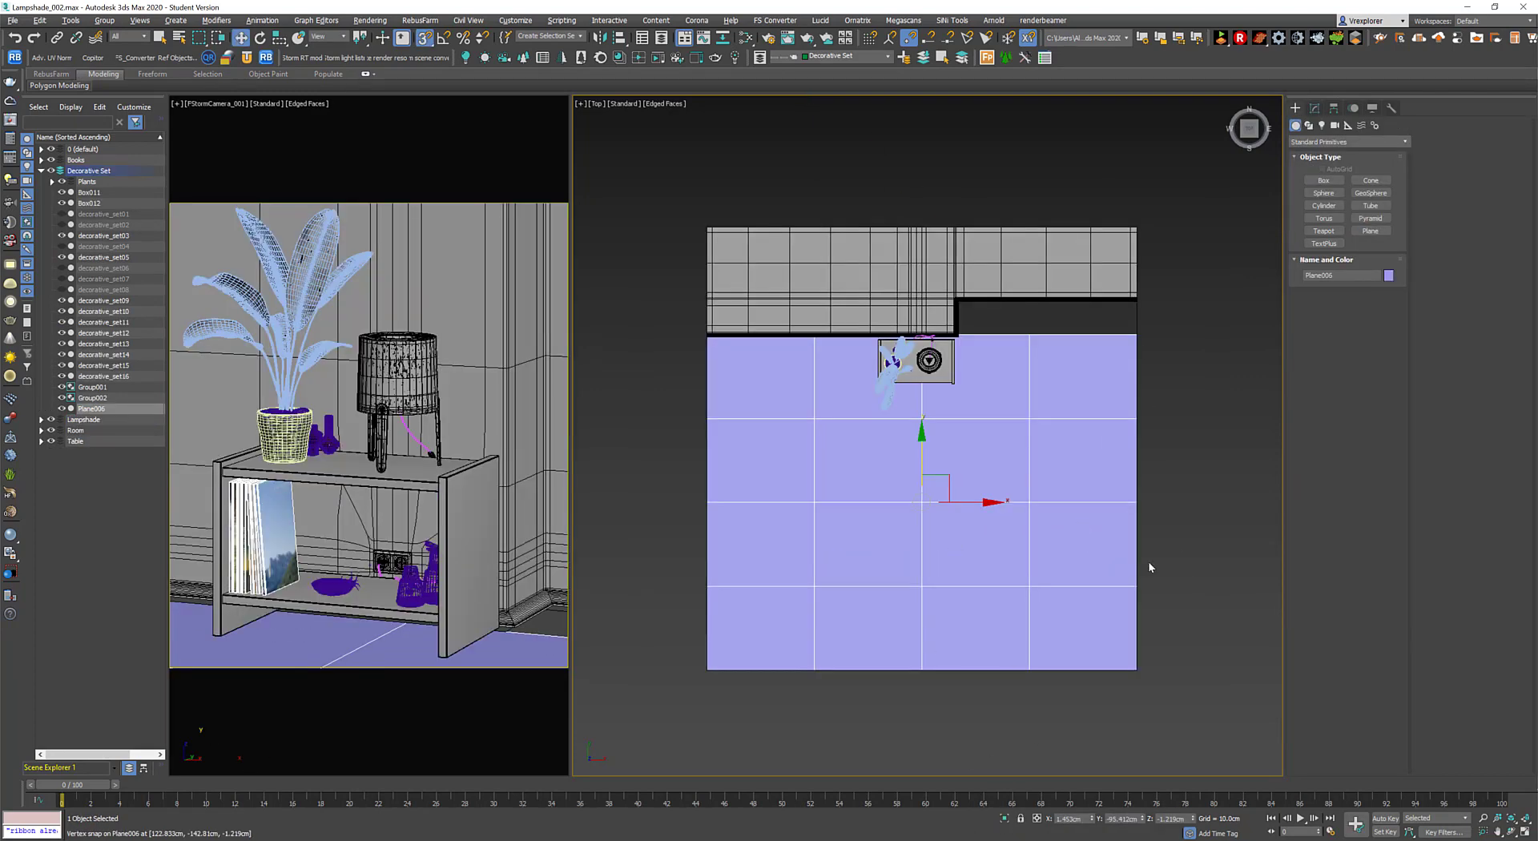
{"action": "key", "text": "F3"}
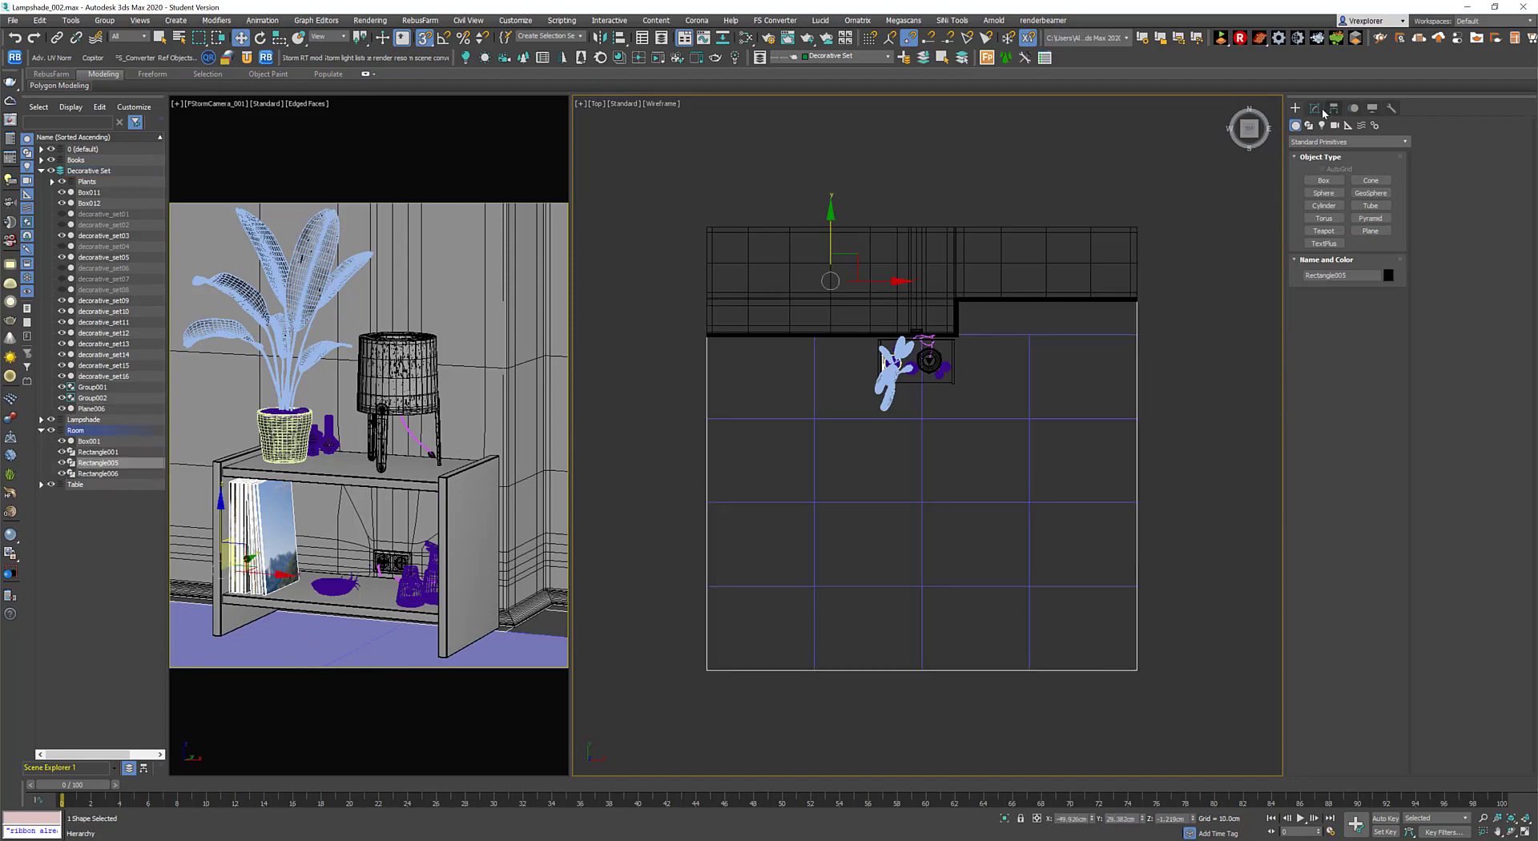
{"action": "left_click", "coordinate": [1321, 109]}
{"action": "left_click", "coordinate": [1298, 304]}
{"action": "left_click", "coordinate": [937, 503]}
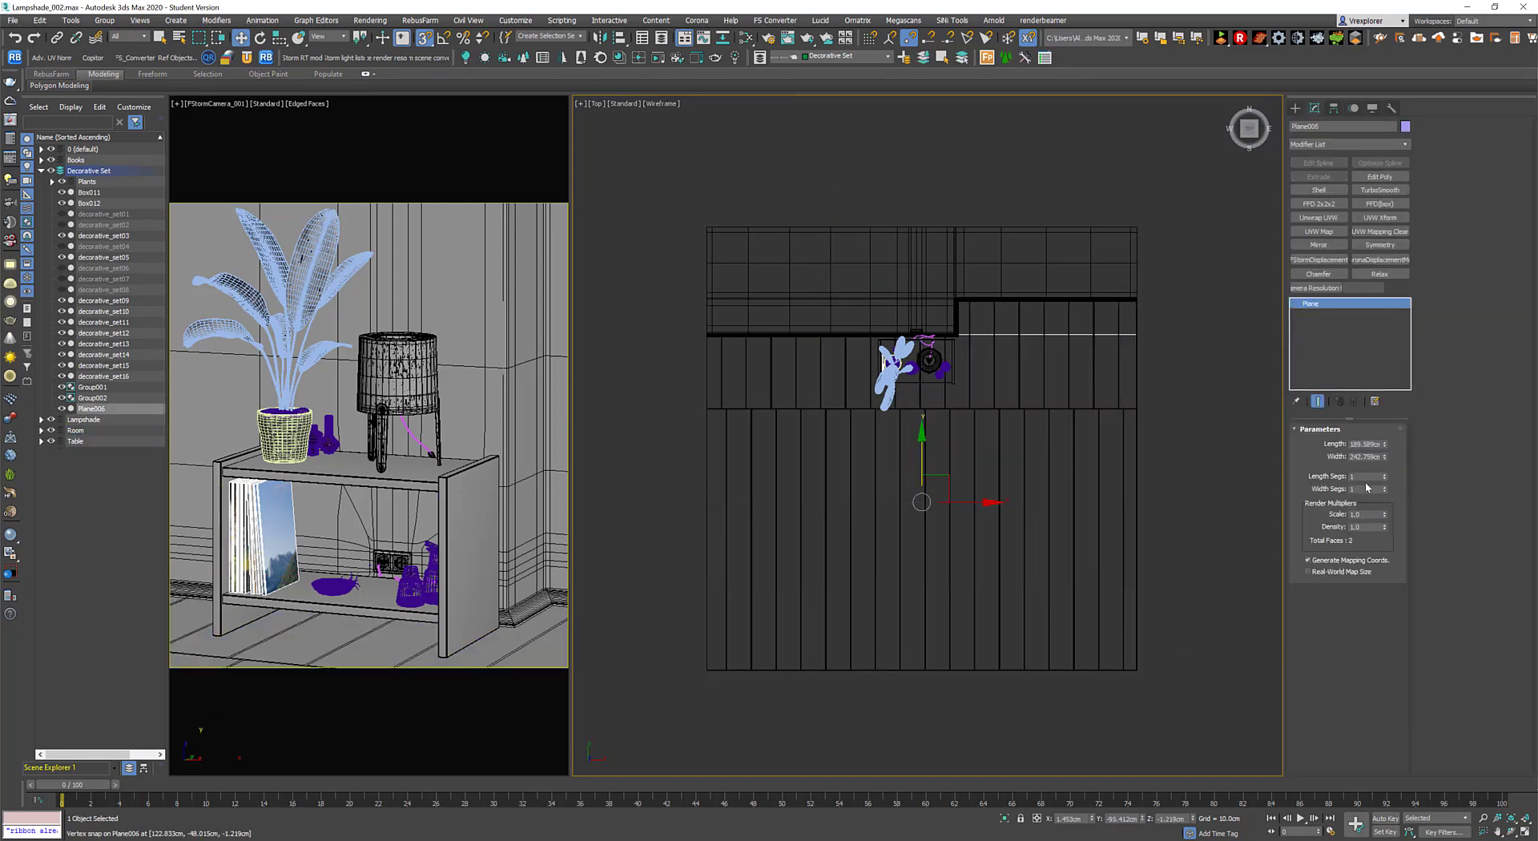
{"action": "key", "text": "F3"}
{"action": "right_click", "coordinate": [1028, 397]}
Convert the plane to Editable Poly and select two of its vertices.
{"action": "left_click", "coordinate": [1170, 535]}
{"action": "left_click", "coordinate": [1317, 443]}
{"action": "left_click_drag", "start_coordinate": [689, 317], "coordinate": [1154, 352]}
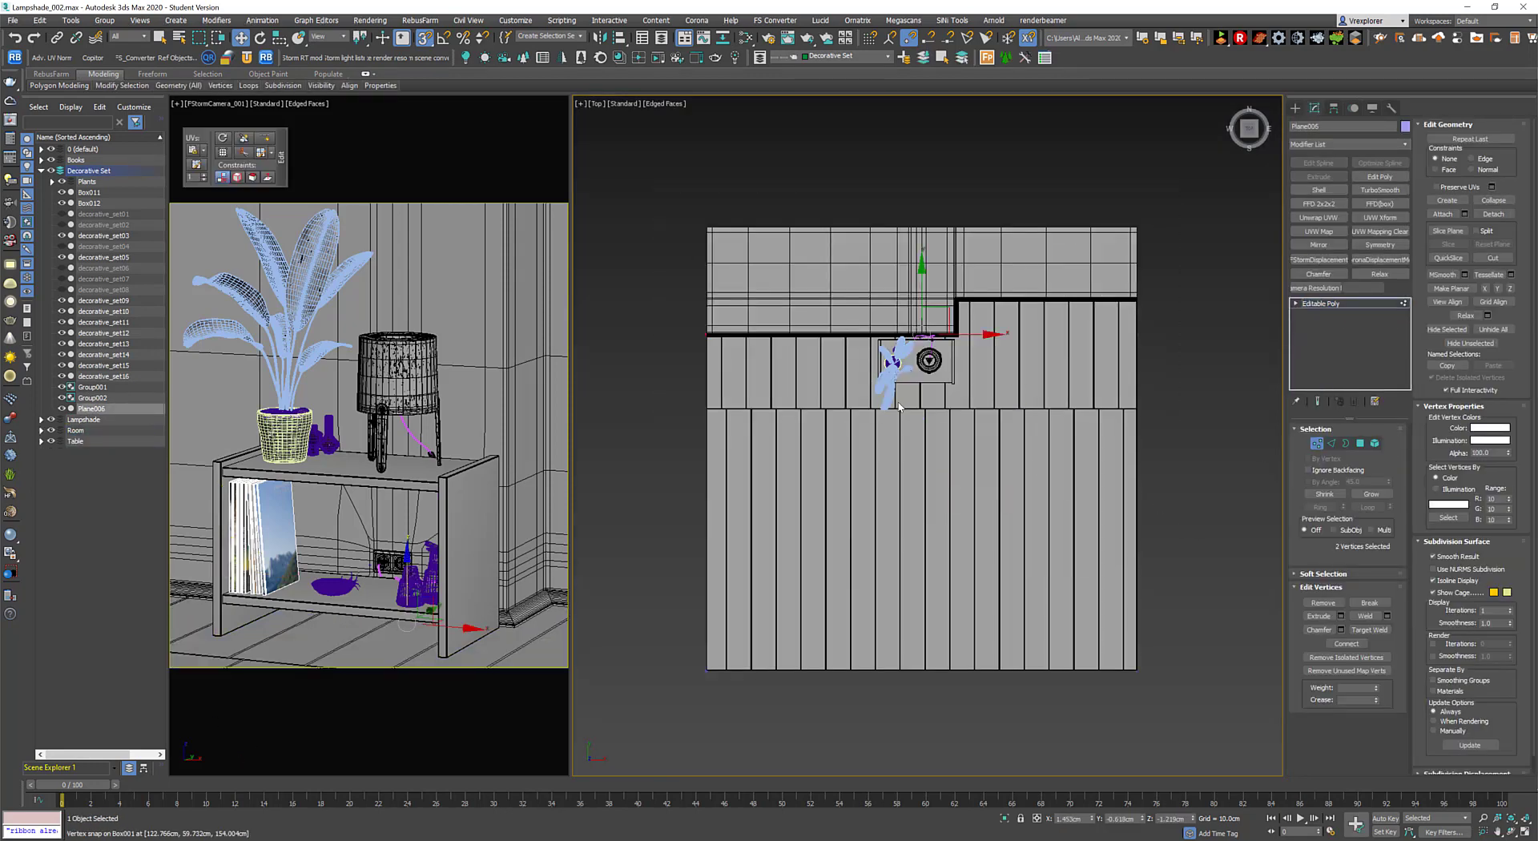
{"action": "middle_click_drag", "start_coordinate": [899, 407], "coordinate": [896, 491]}
{"action": "scroll", "coordinate": [1118, 320], "scroll_direction": "up", "scroll_amount": 5}
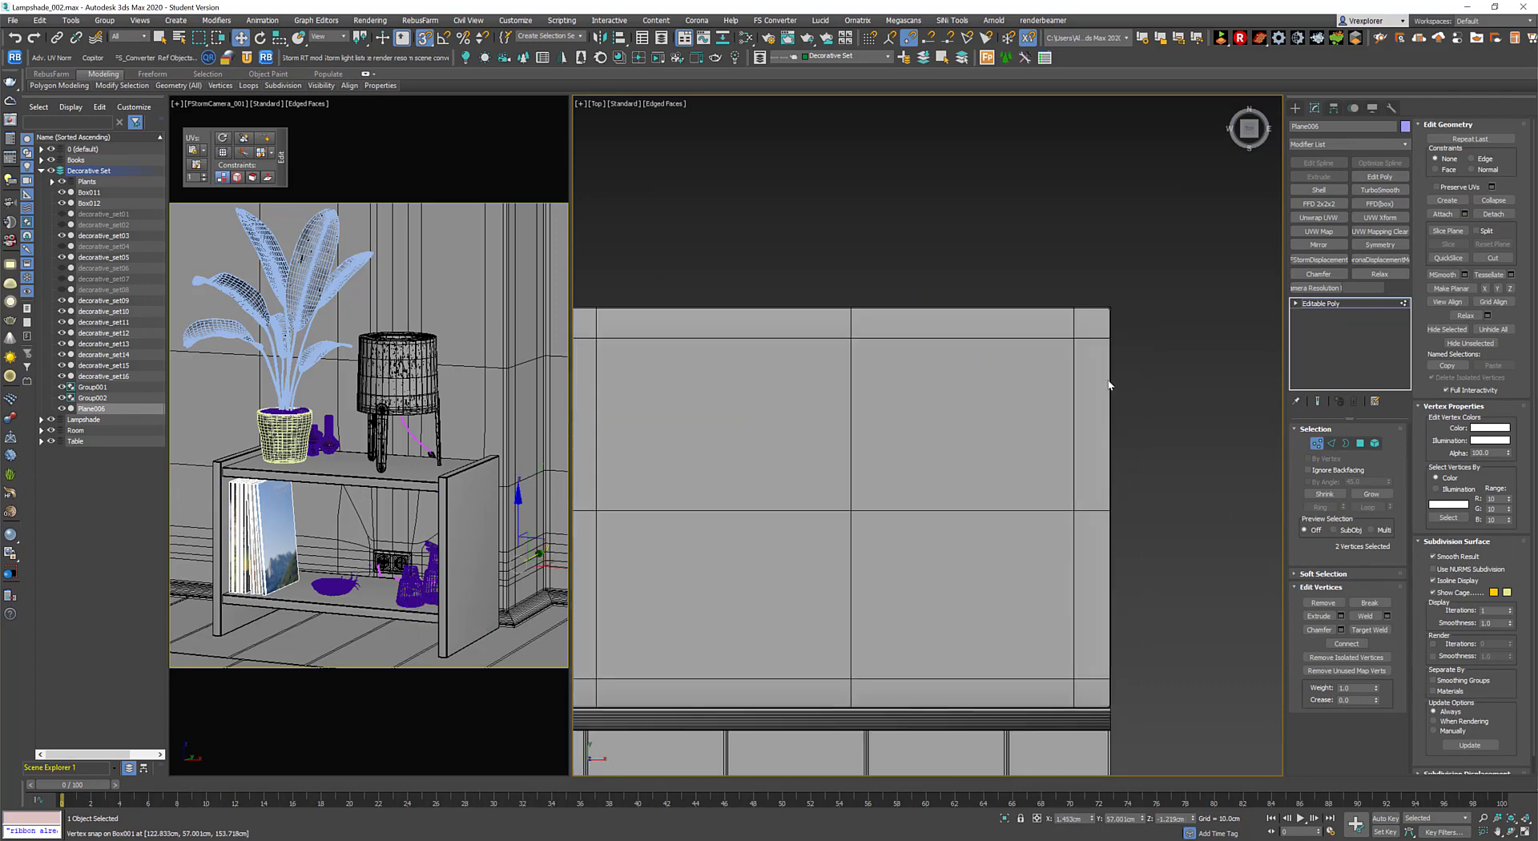
{"action": "key", "text": "F3"}
{"action": "scroll", "coordinate": [1115, 313], "scroll_direction": "down", "scroll_amount": 5}
{"action": "scroll", "coordinate": [1090, 594], "scroll_direction": "down", "scroll_amount": 3}
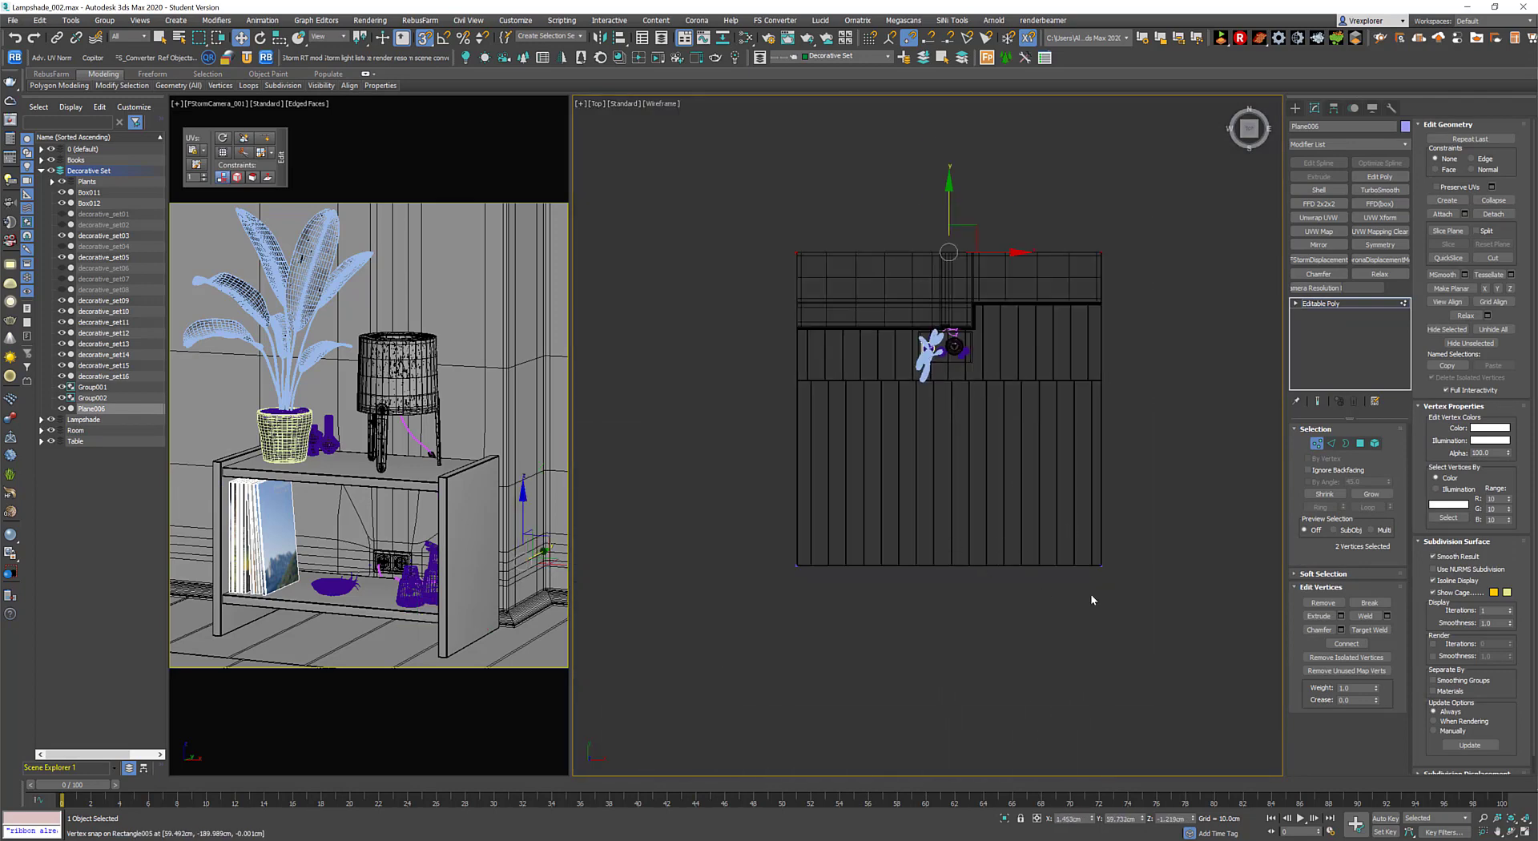
{"action": "middle_click_drag", "start_coordinate": [1089, 594], "coordinate": [1046, 488], "text": "alt"}
Check the plane's border from an angled view and switch to polygon level.
{"action": "key", "text": "3"}
{"action": "key", "text": "F3"}
{"action": "scroll", "coordinate": [1016, 487], "scroll_direction": "up", "scroll_amount": 3}
{"action": "key", "text": "q"}
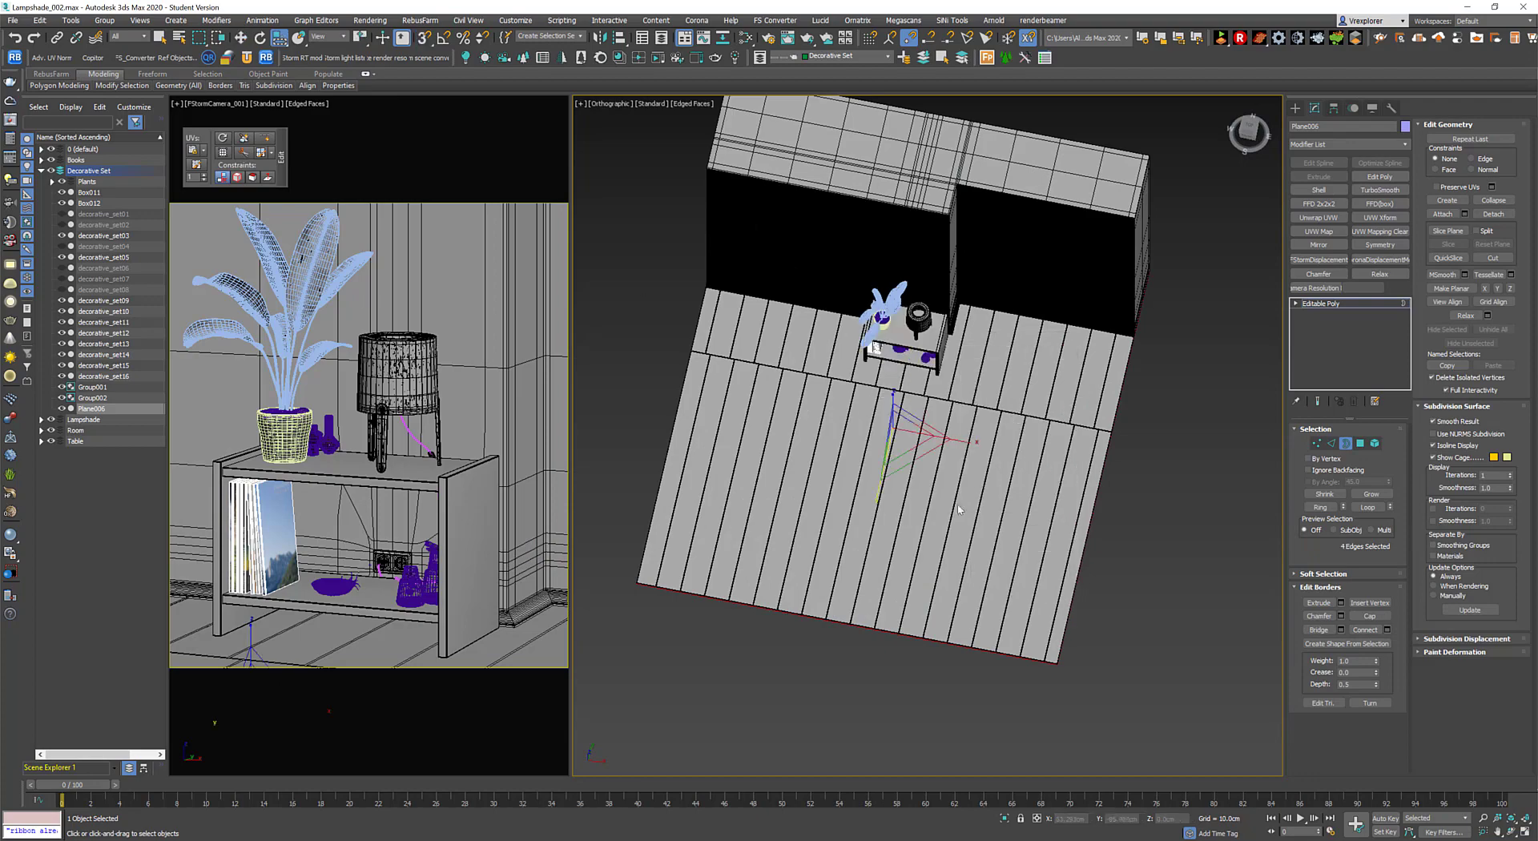
{"action": "middle_click_drag", "start_coordinate": [902, 430], "coordinate": [897, 401], "text": "alt"}
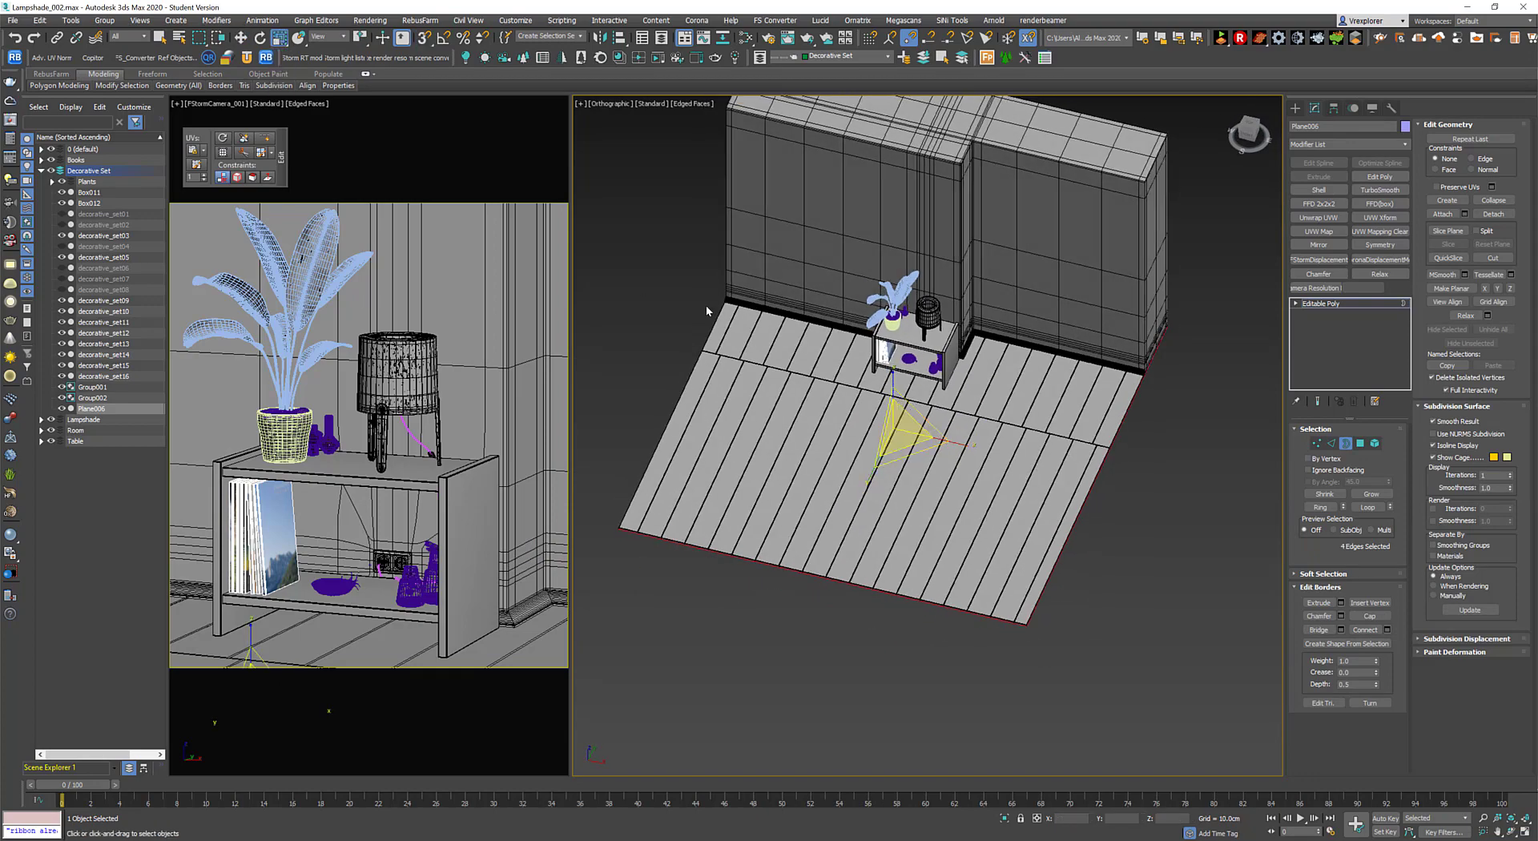
{"action": "scroll", "coordinate": [907, 430], "scroll_direction": "down", "scroll_amount": 3}
{"action": "middle_click_drag", "start_coordinate": [908, 429], "coordinate": [1011, 459], "text": "alt"}
{"action": "left_click", "coordinate": [1361, 443]}
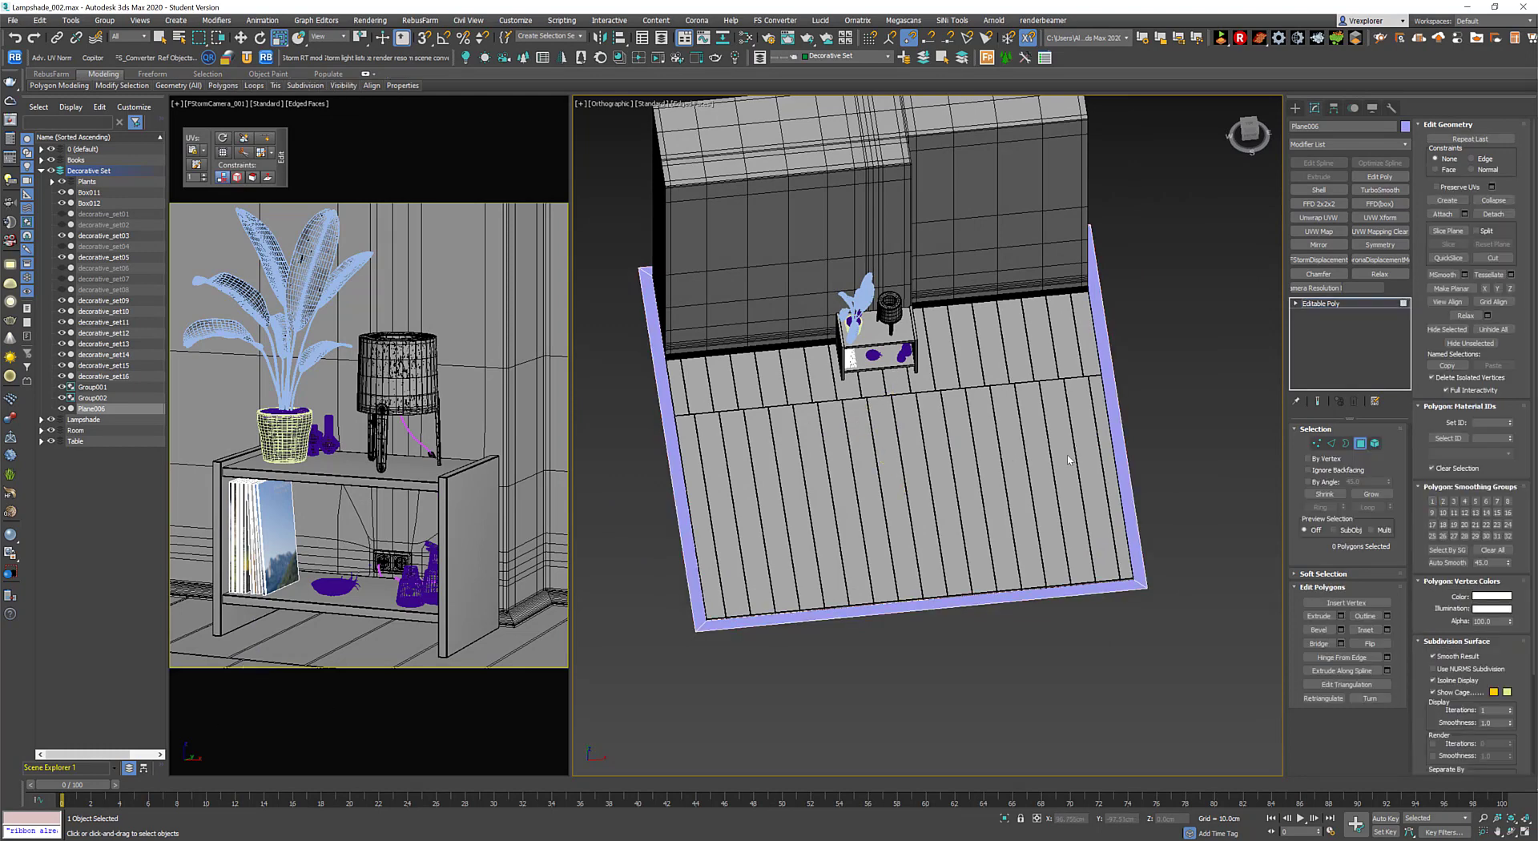
Add a Shell modifier with Outer Amount 300 cm, then reduce it to 200 cm.
{"action": "left_click", "coordinate": [1319, 190]}
{"action": "type", "text": "300"}
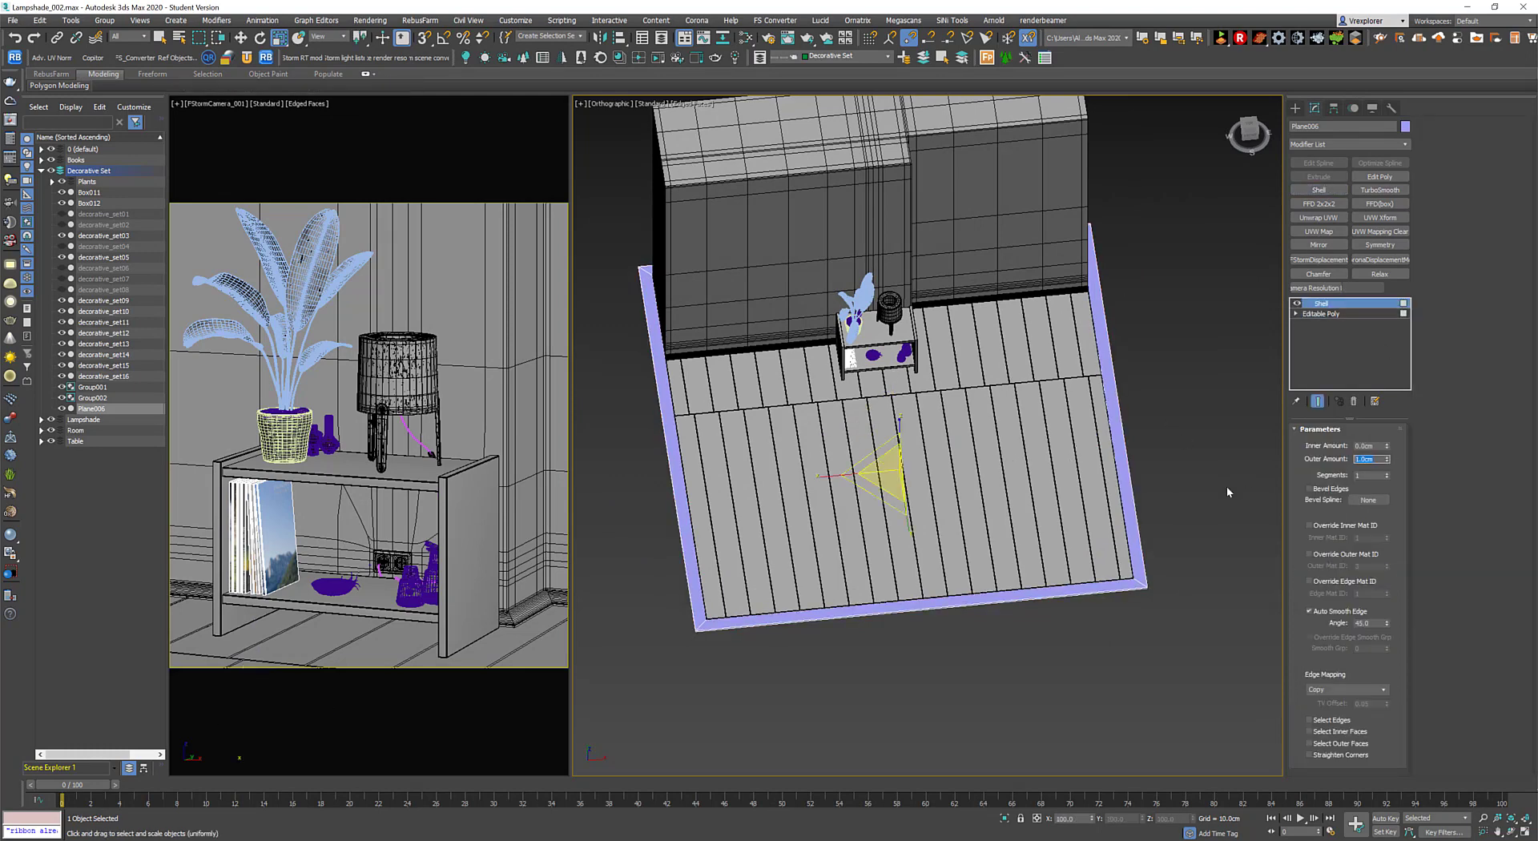
{"action": "key", "text": "Return"}
{"action": "key", "text": "w"}
{"action": "mouse_move", "coordinate": [1023, 359]}
{"action": "middle_mouse_down"}
{"action": "mouse_move", "coordinate": [974, 472]}
{"action": "mouse_move", "coordinate": [1389, 517]}
{"action": "middle_mouse_up"}
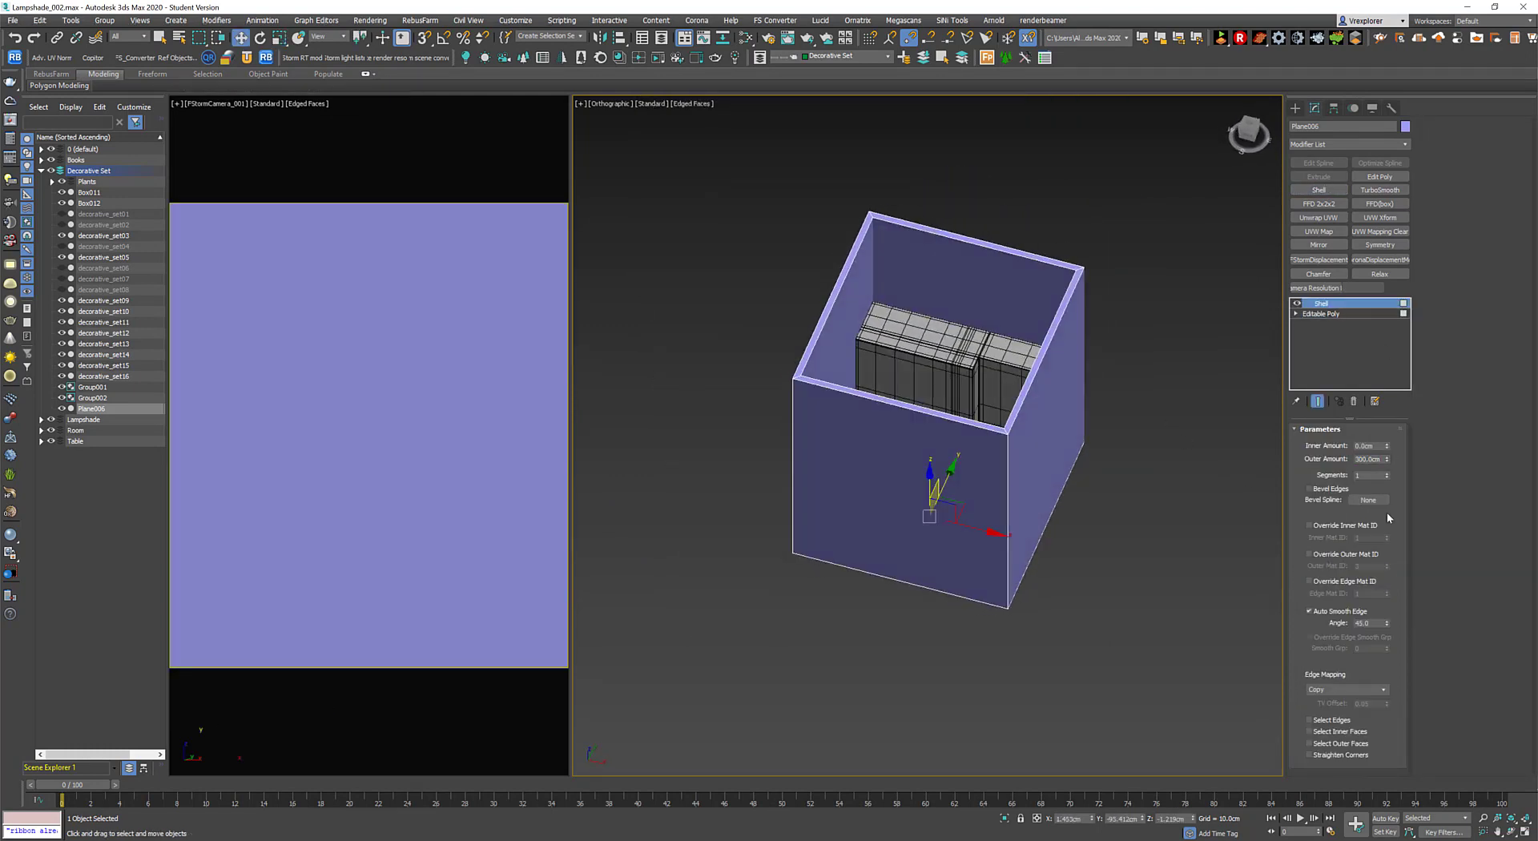
{"action": "type", "text": "200"}
{"action": "key", "text": "Return"}
{"action": "middle_click_drag", "start_coordinate": [755, 473], "coordinate": [903, 435], "text": "alt"}
{"action": "scroll", "coordinate": [903, 435], "scroll_direction": "up", "scroll_amount": 3}
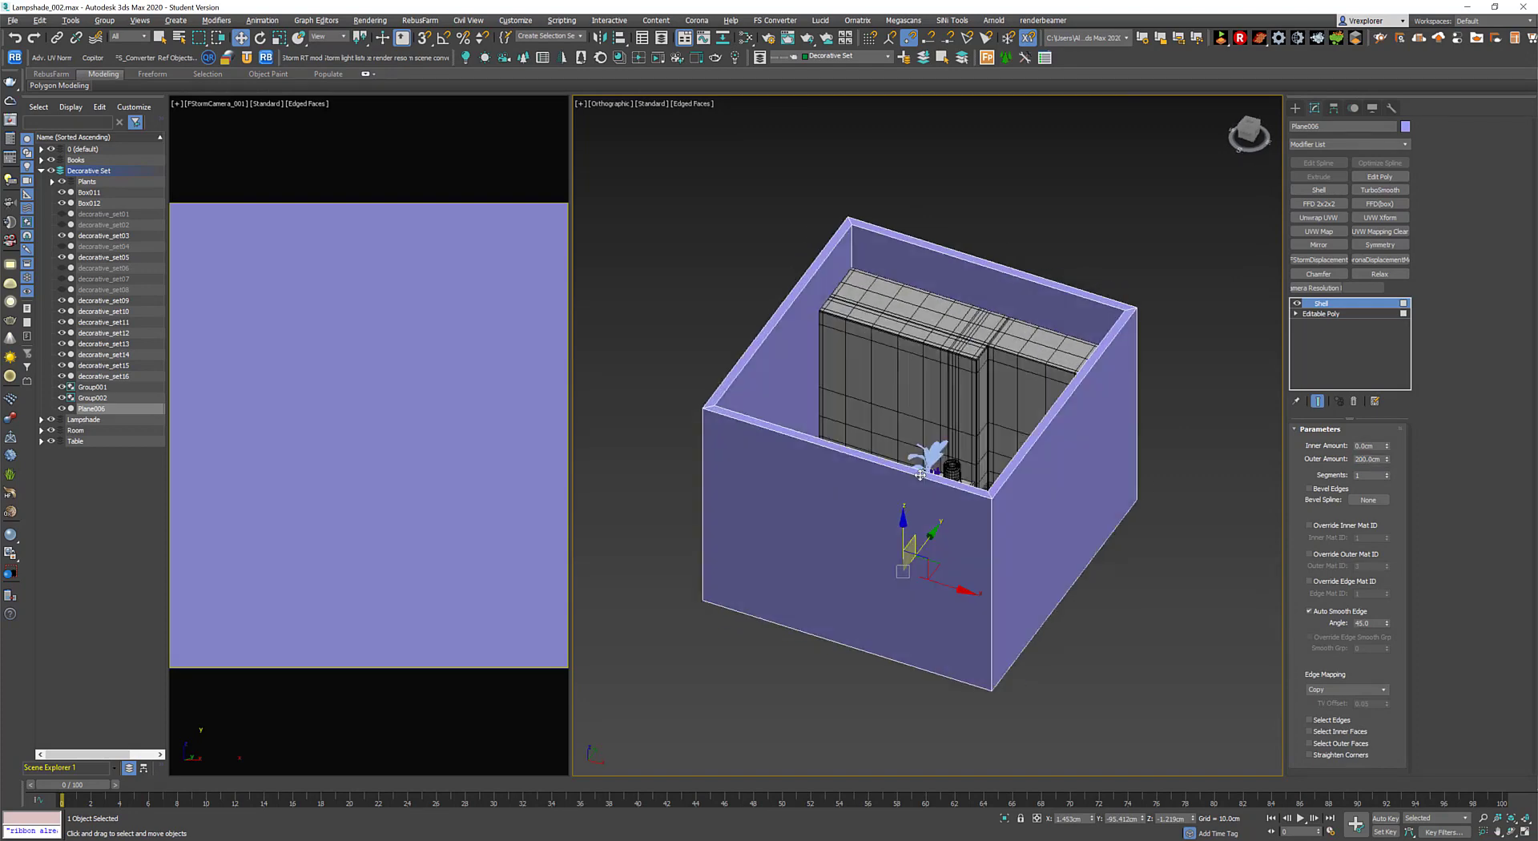
{"action": "right_click", "coordinate": [1088, 294]}
Convert the box to Editable Poly and connect a ring of four edges.
{"action": "left_click", "coordinate": [1256, 430]}
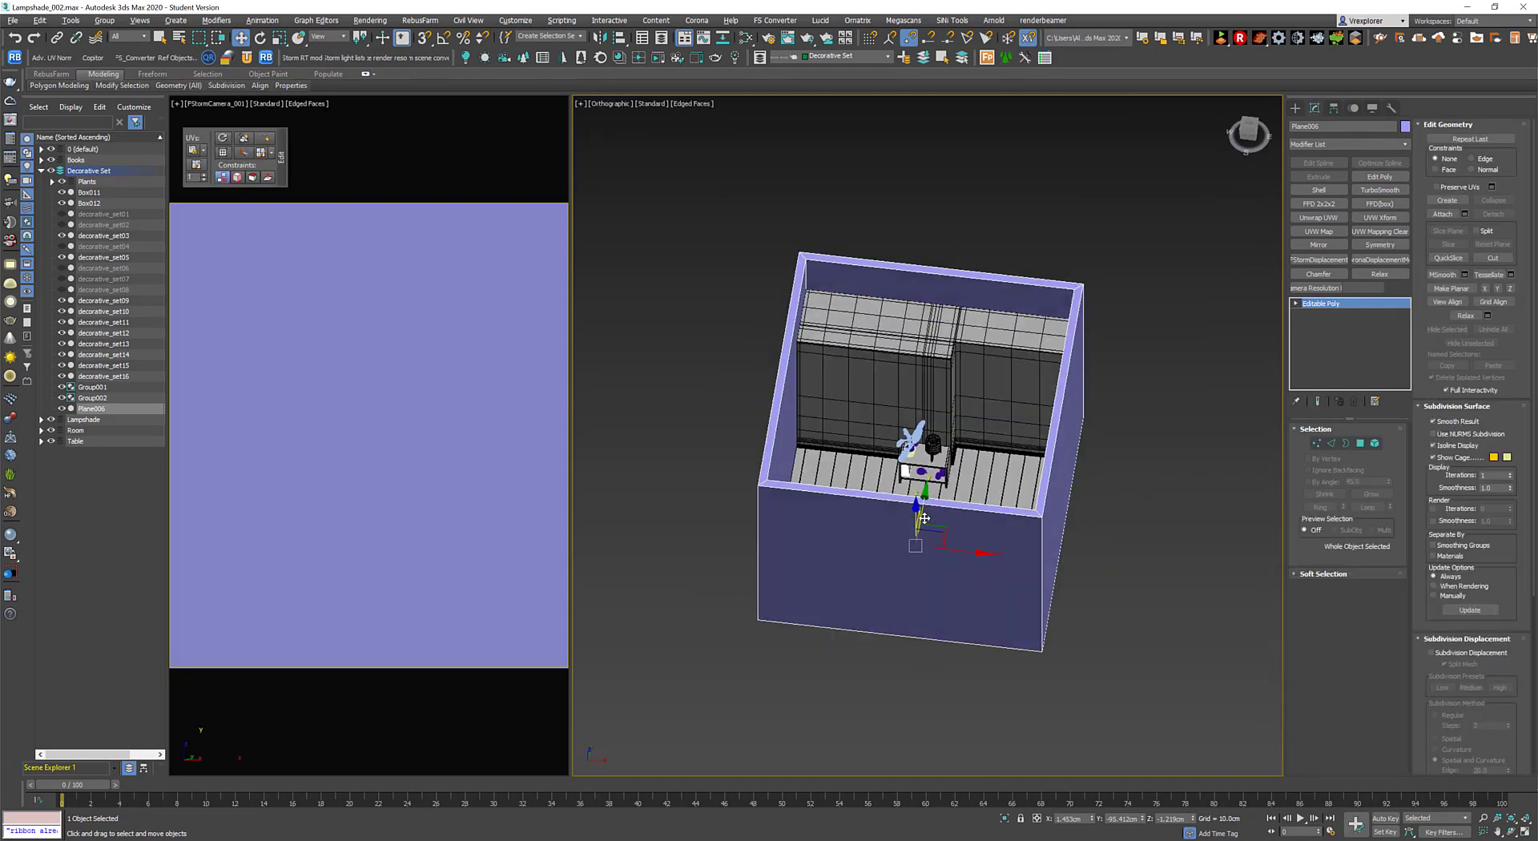
{"action": "mouse_move", "coordinate": [1256, 430]}
{"action": "middle_mouse_down", "text": "alt"}
{"action": "mouse_move", "coordinate": [971, 681]}
{"action": "mouse_move", "coordinate": [878, 711]}
{"action": "mouse_move", "coordinate": [1042, 564]}
{"action": "mouse_move", "coordinate": [950, 580]}
{"action": "mouse_move", "coordinate": [1085, 543]}
{"action": "mouse_move", "coordinate": [1069, 548]}
{"action": "middle_mouse_up", "text": "alt"}
{"action": "key", "text": "2"}
{"action": "double_click", "coordinate": [1041, 564]}
{"action": "right_click", "coordinate": [1069, 549]}
{"action": "left_click", "coordinate": [1078, 534]}
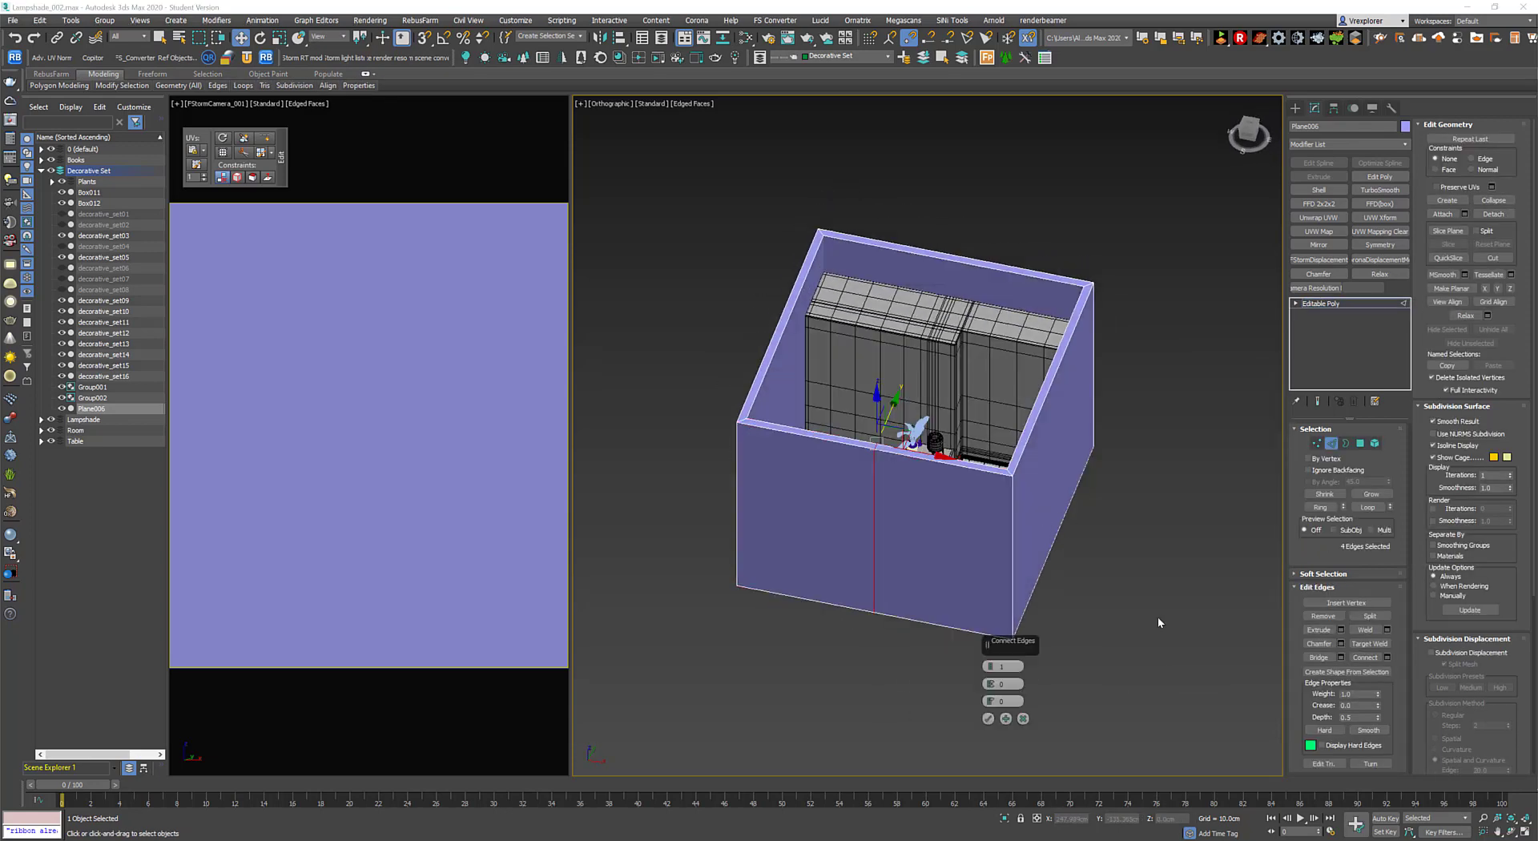
{"action": "left_click", "coordinate": [989, 718]}
Add vertical edges across the front wall with Connect.
{"action": "mouse_move", "coordinate": [989, 719]}
{"action": "middle_mouse_down", "text": "alt"}
{"action": "mouse_move", "coordinate": [1007, 645]}
{"action": "mouse_move", "coordinate": [950, 621]}
{"action": "middle_mouse_up", "text": "alt"}
{"action": "left_click", "coordinate": [948, 617]}
{"action": "key", "text": "ctrl+shift+e"}
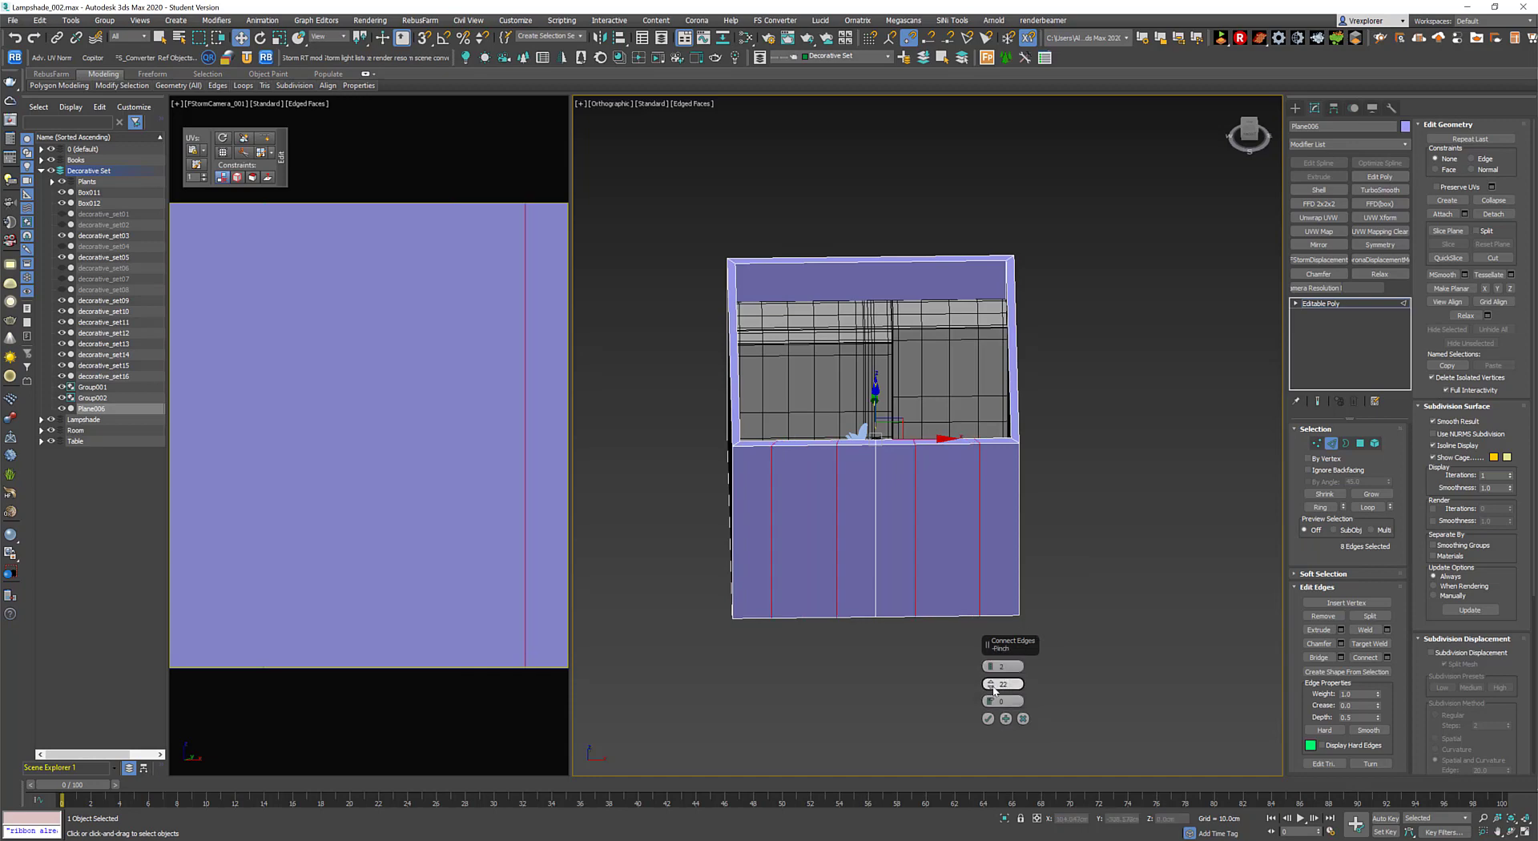
{"action": "left_click", "coordinate": [989, 718]}
{"action": "middle_click_drag", "start_coordinate": [989, 718], "coordinate": [965, 594], "text": "alt"}
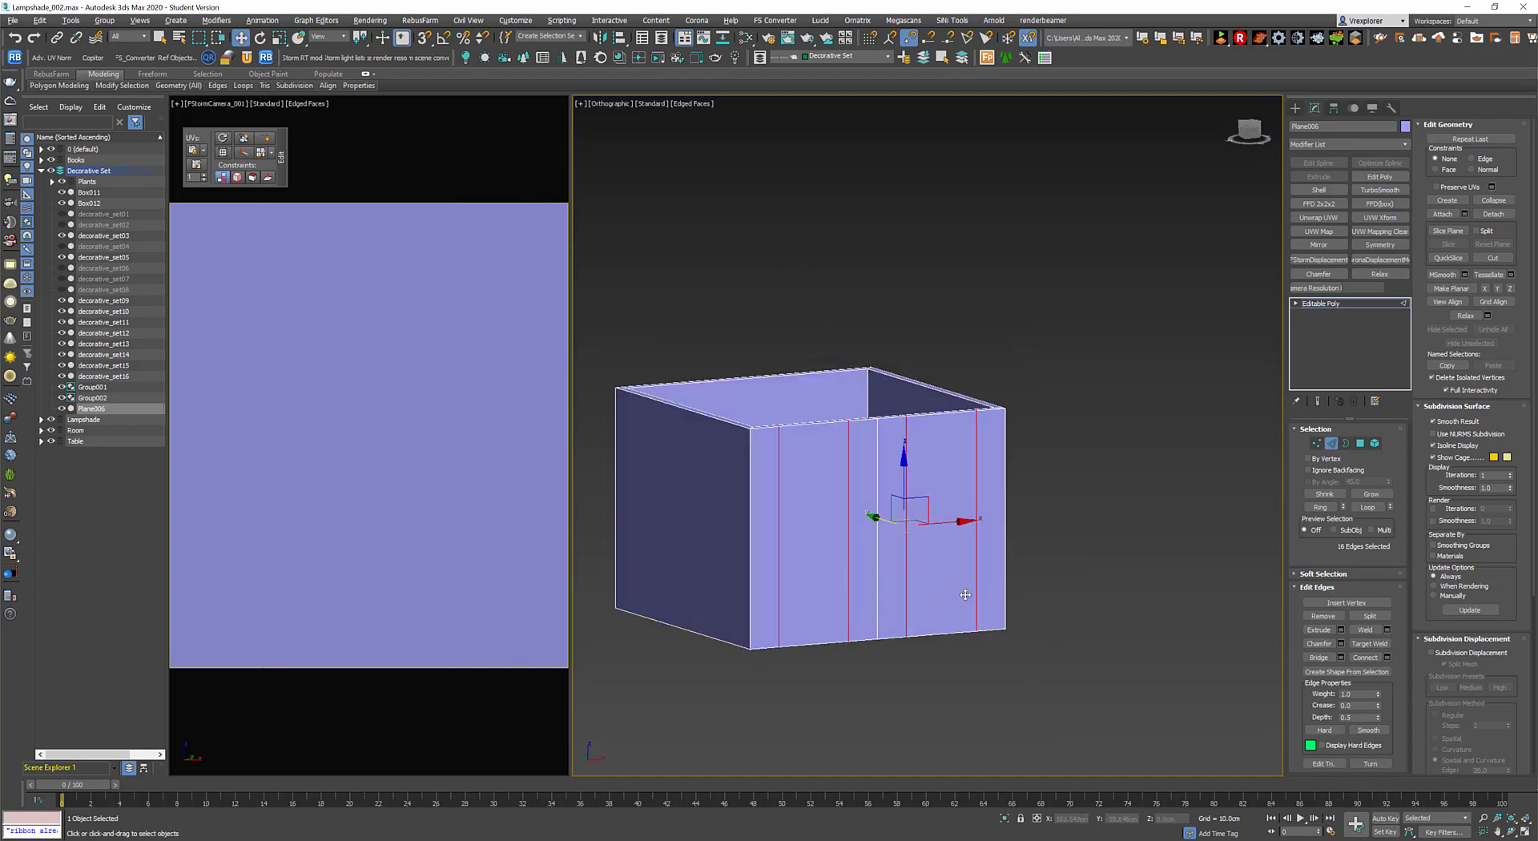
Add two horizontal edge loops, then select the two window polygons.
{"action": "right_click", "coordinate": [1024, 565]}
{"action": "left_click", "coordinate": [1121, 565]}
{"action": "middle_click_drag", "start_coordinate": [1122, 565], "coordinate": [914, 593], "text": "alt"}
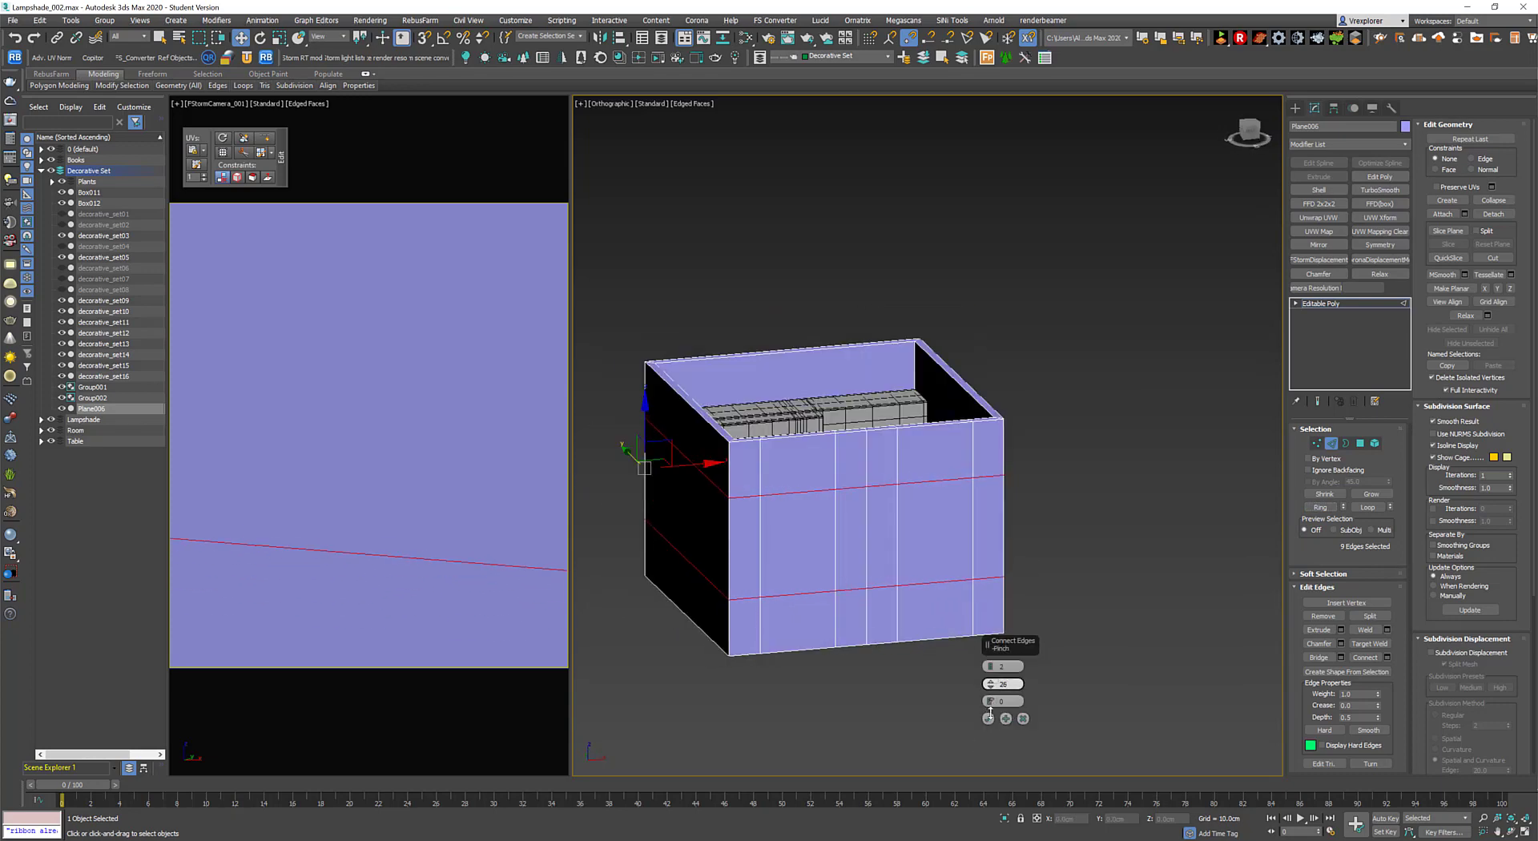
{"action": "left_click", "coordinate": [1360, 443]}
{"action": "left_click", "coordinate": [935, 529]}
{"action": "left_click", "coordinate": [797, 545], "text": "ctrl"}
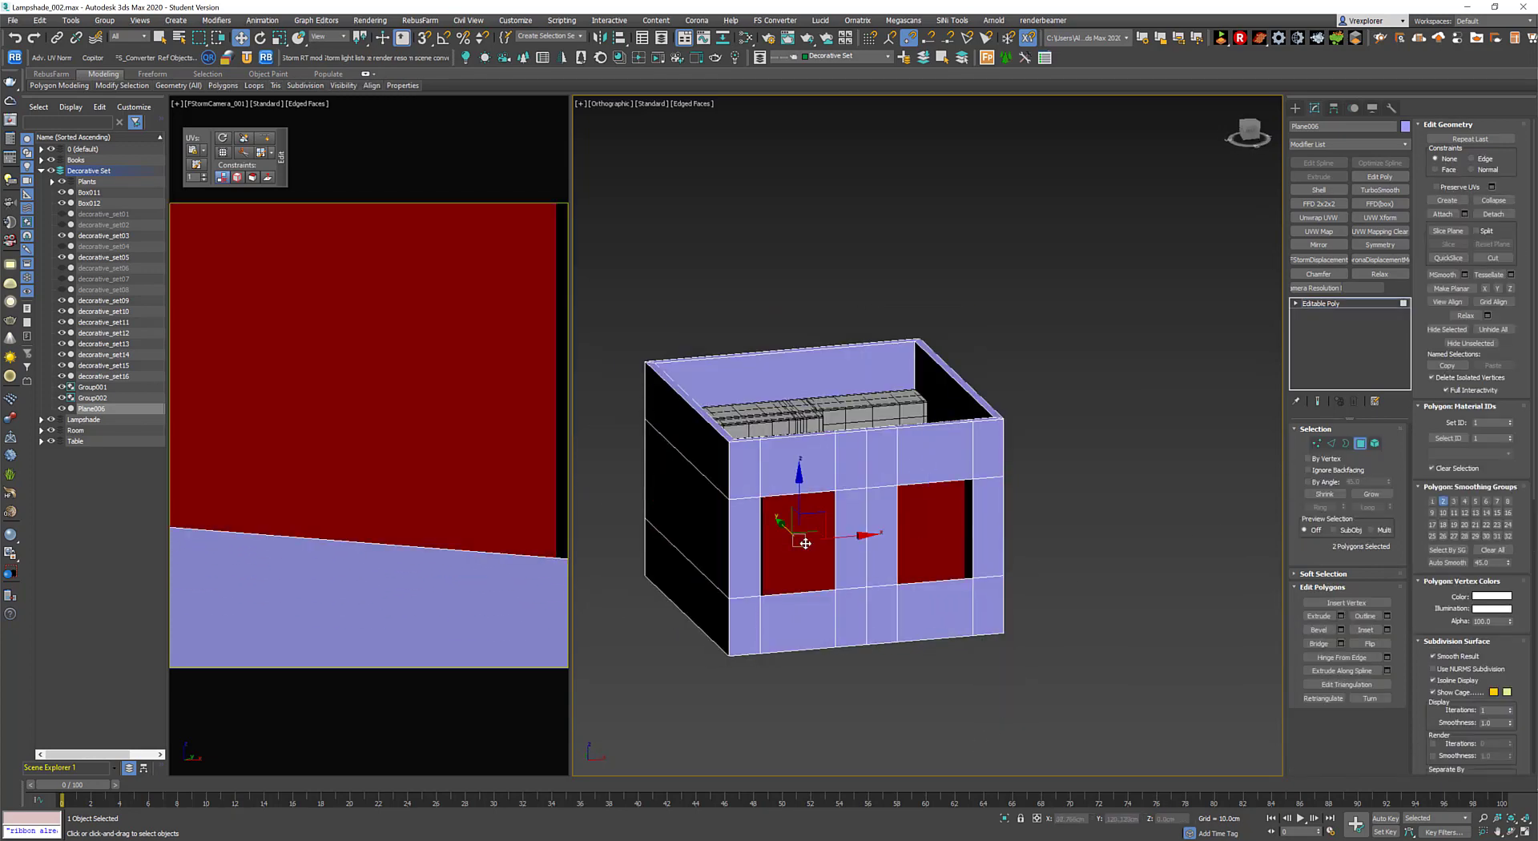
Delete the two front wall polygons to open the window holes.
{"action": "key", "text": "Delete"}
{"action": "middle_click_drag", "start_coordinate": [954, 623], "coordinate": [1053, 626], "text": "alt"}
{"action": "key", "text": "ctrl+z"}
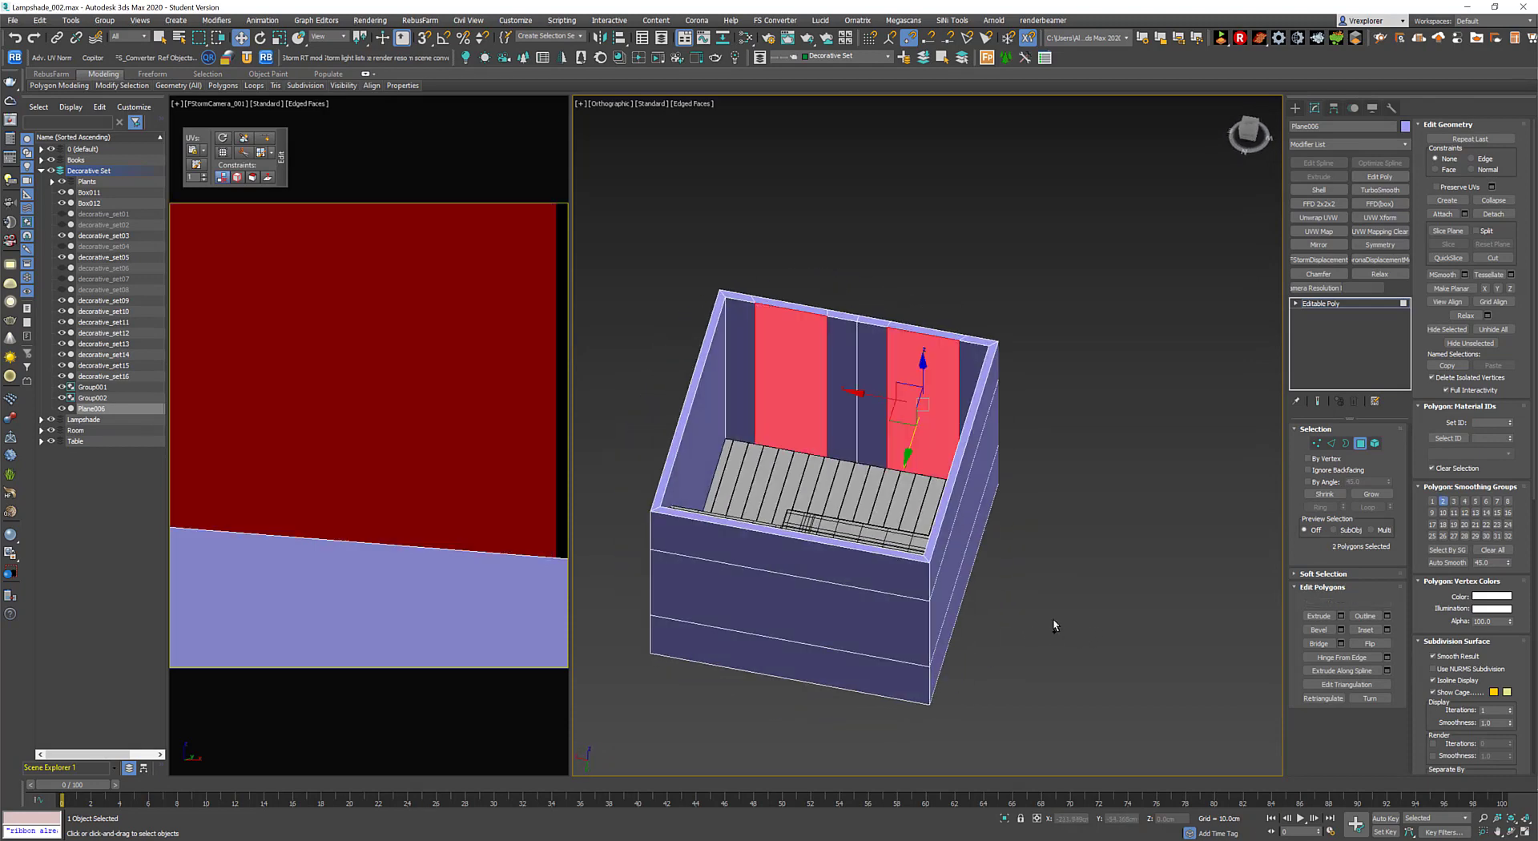
{"action": "key", "text": "2"}
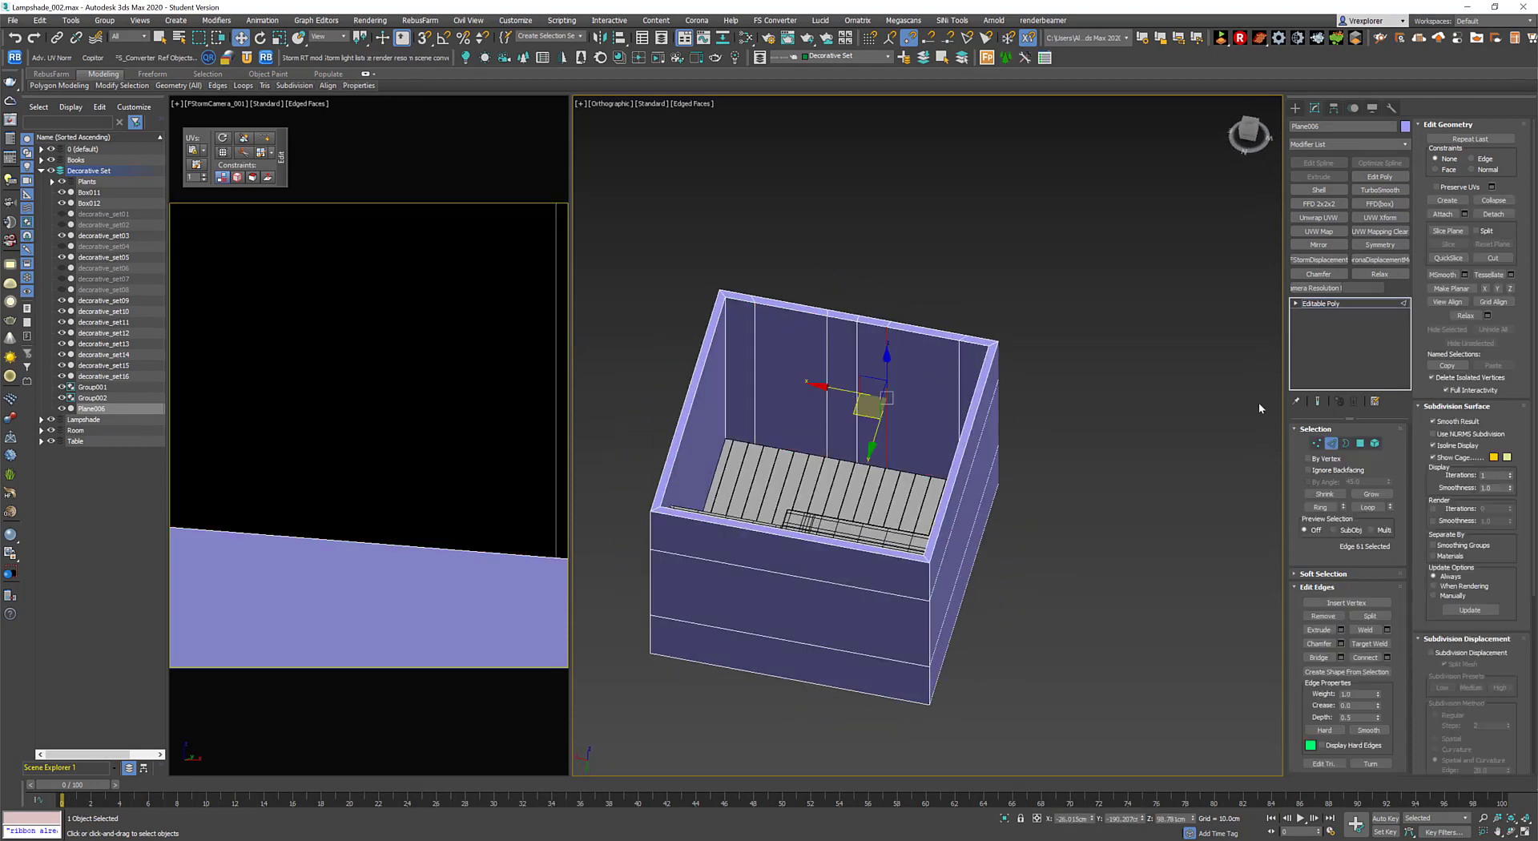
{"action": "right_click", "coordinate": [1178, 475]}
{"action": "left_click", "coordinate": [1210, 433]}
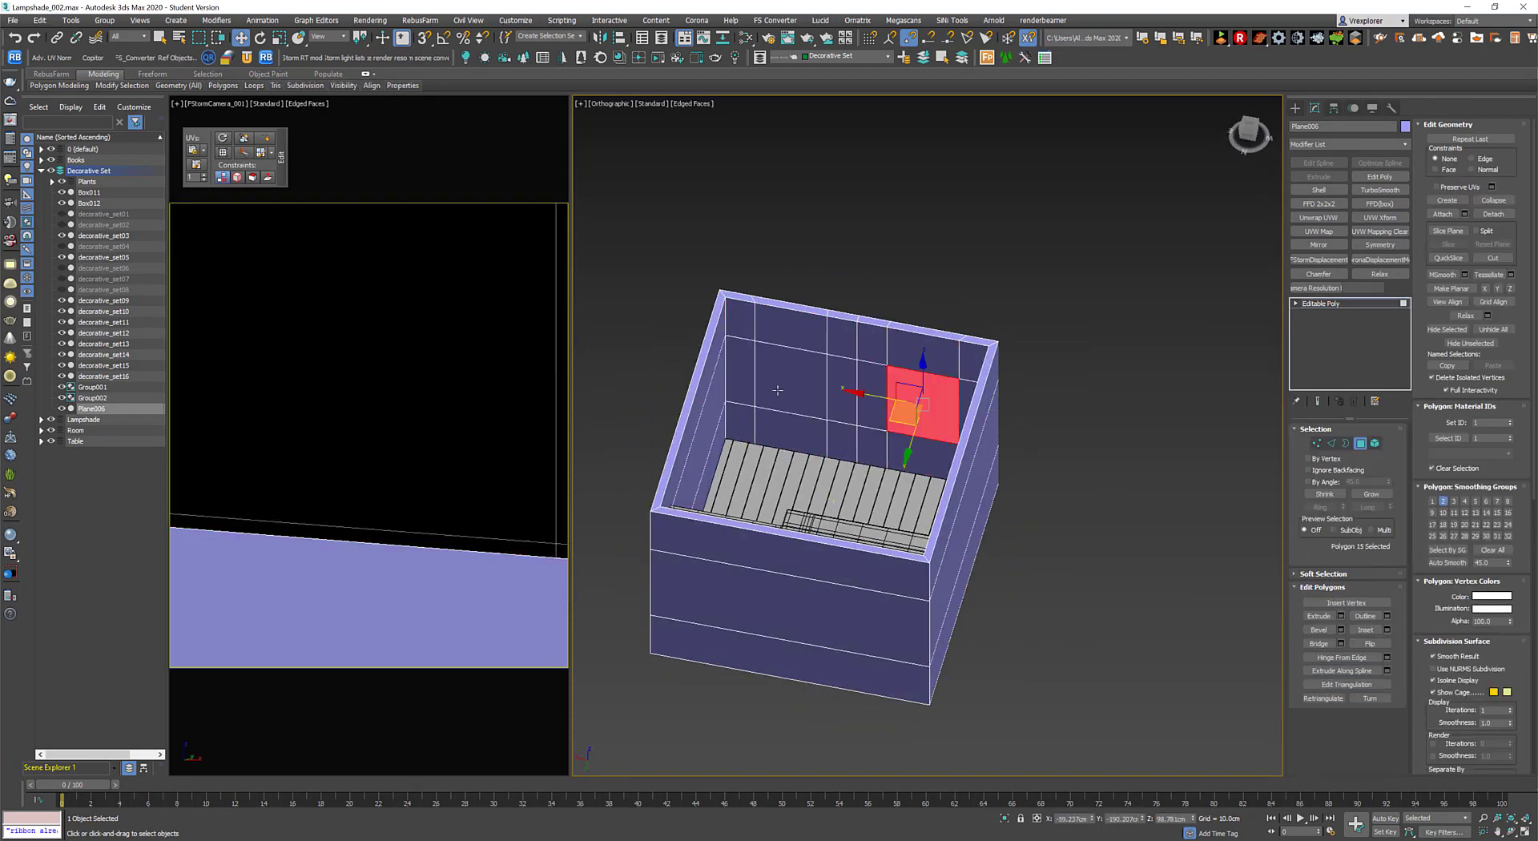
{"action": "key", "text": "Delete"}
Bridge the right window hole's border through the wall thickness.
{"action": "key", "text": "3"}
{"action": "left_click", "coordinate": [889, 401]}
{"action": "scroll", "coordinate": [854, 356], "scroll_direction": "up", "scroll_amount": 3}
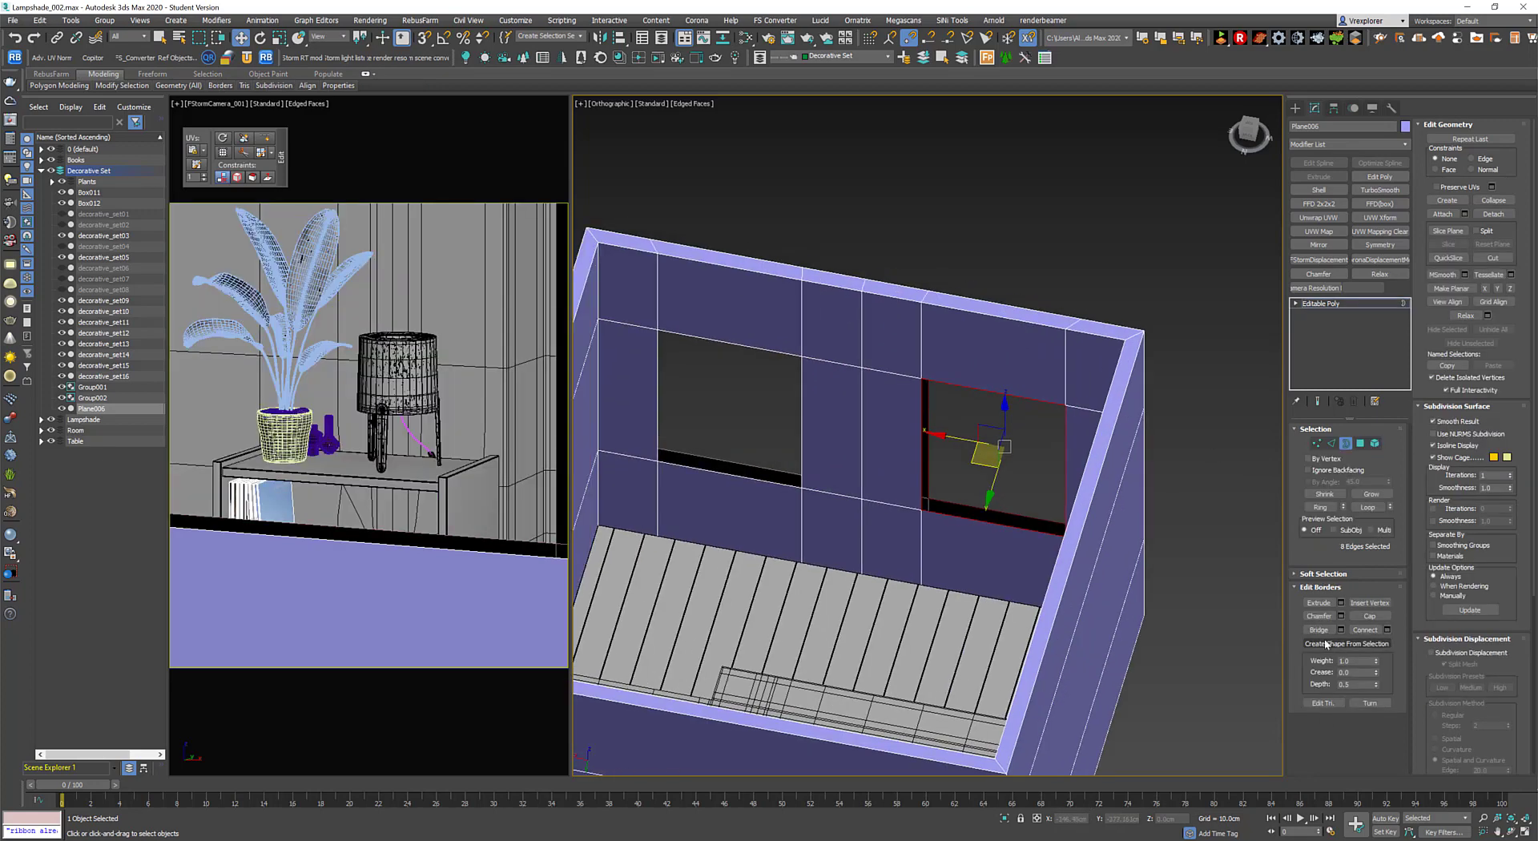
{"action": "left_click", "coordinate": [1314, 630]}
{"action": "scroll", "coordinate": [882, 441], "scroll_direction": "down", "scroll_amount": 3}
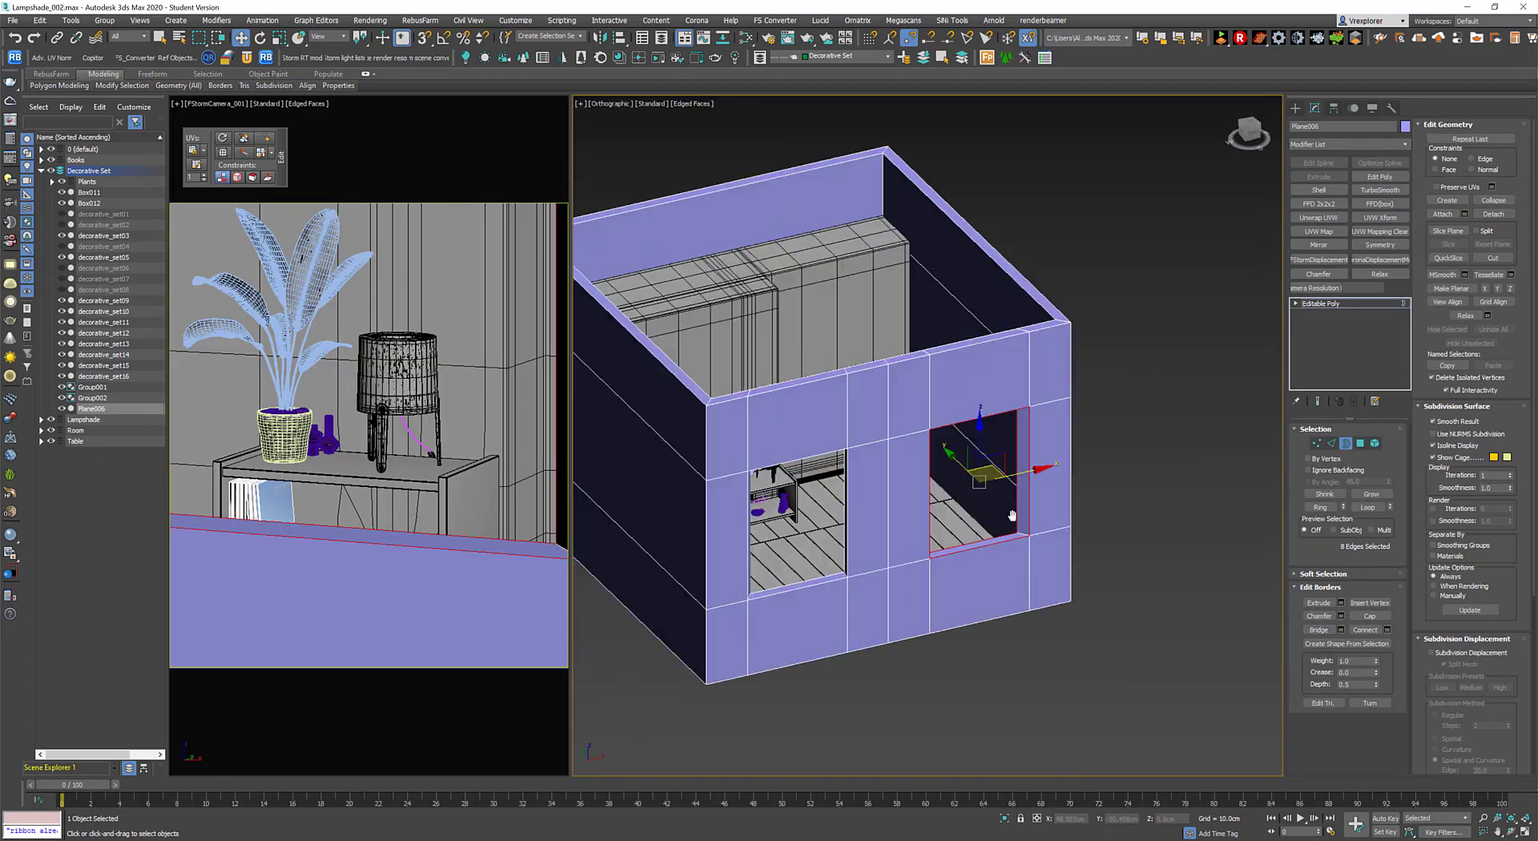
{"action": "middle_click_drag", "start_coordinate": [882, 441], "coordinate": [1002, 416], "text": "alt"}
Select the vertices along the front wall's right edge.
{"action": "left_click", "coordinate": [1317, 443]}
{"action": "scroll", "coordinate": [964, 542], "scroll_direction": "up", "scroll_amount": 2}
{"action": "middle_click_drag", "start_coordinate": [964, 541], "coordinate": [1095, 410], "text": "alt"}
{"action": "left_click_drag", "start_coordinate": [1095, 410], "coordinate": [921, 511]}
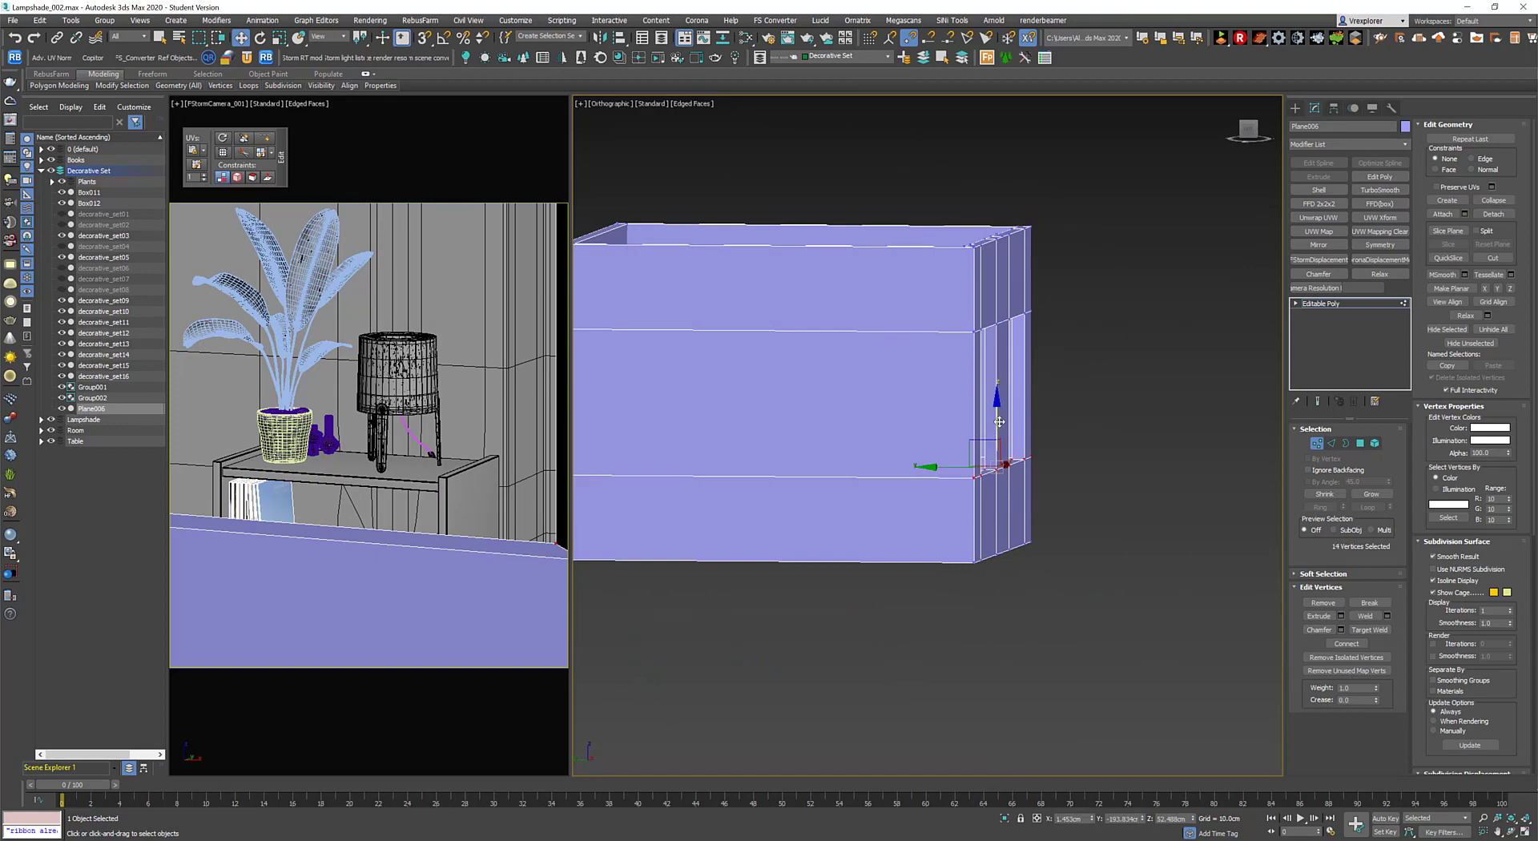
{"action": "mouse_move", "coordinate": [999, 421]}
{"action": "middle_mouse_down"}
{"action": "mouse_move", "coordinate": [1016, 479]}
{"action": "mouse_move", "coordinate": [1066, 433]}
{"action": "mouse_move", "coordinate": [1046, 448]}
{"action": "mouse_move", "coordinate": [1034, 408]}
{"action": "mouse_move", "coordinate": [1529, 327]}
{"action": "middle_mouse_up"}
Select a window polygon and a window jamb polygon to check the opening.
{"action": "key", "text": "4"}
{"action": "left_click", "coordinate": [1142, 401]}
{"action": "scroll", "coordinate": [1068, 474], "scroll_direction": "up", "scroll_amount": 2}
{"action": "scroll", "coordinate": [1034, 401], "scroll_direction": "up", "scroll_amount": 3}
{"action": "left_click", "coordinate": [1052, 403]}
{"action": "scroll", "coordinate": [930, 385], "scroll_direction": "down", "scroll_amount": 3}
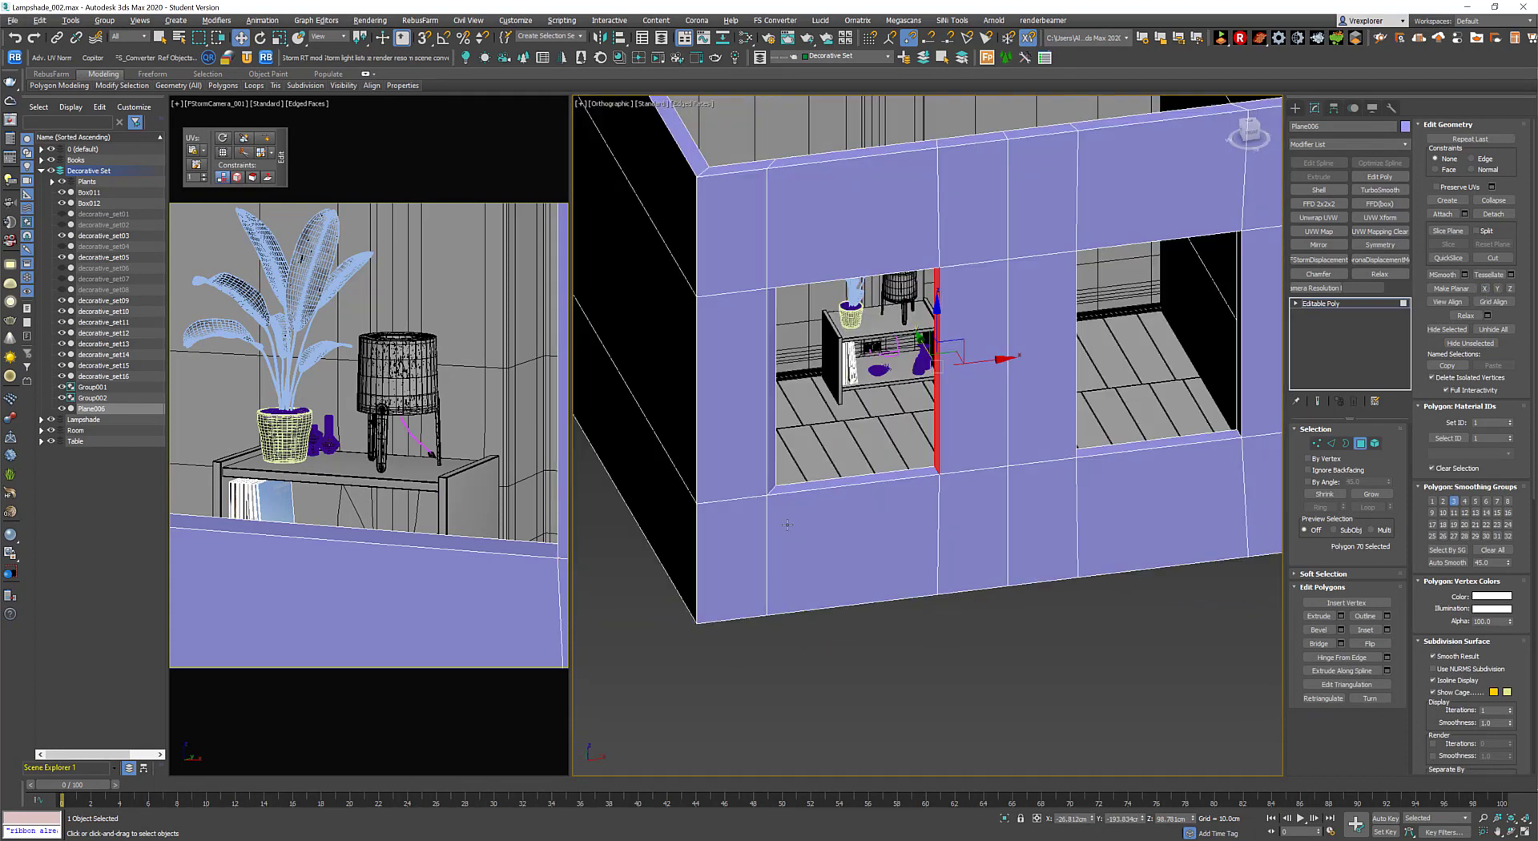
Inspect the left window jamb, then clear the polygon selection.
{"action": "middle_click_drag", "start_coordinate": [930, 385], "coordinate": [801, 368], "text": "alt"}
{"action": "left_click", "coordinate": [781, 361]}
{"action": "scroll", "coordinate": [782, 361], "scroll_direction": "up", "scroll_amount": 3}
{"action": "middle_click_drag", "start_coordinate": [882, 481], "coordinate": [994, 589]}
{"action": "scroll", "coordinate": [936, 518], "scroll_direction": "down", "scroll_amount": 3}
{"action": "scroll", "coordinate": [936, 518], "scroll_direction": "down", "scroll_amount": 2}
{"action": "key", "text": "ctrl+d"}
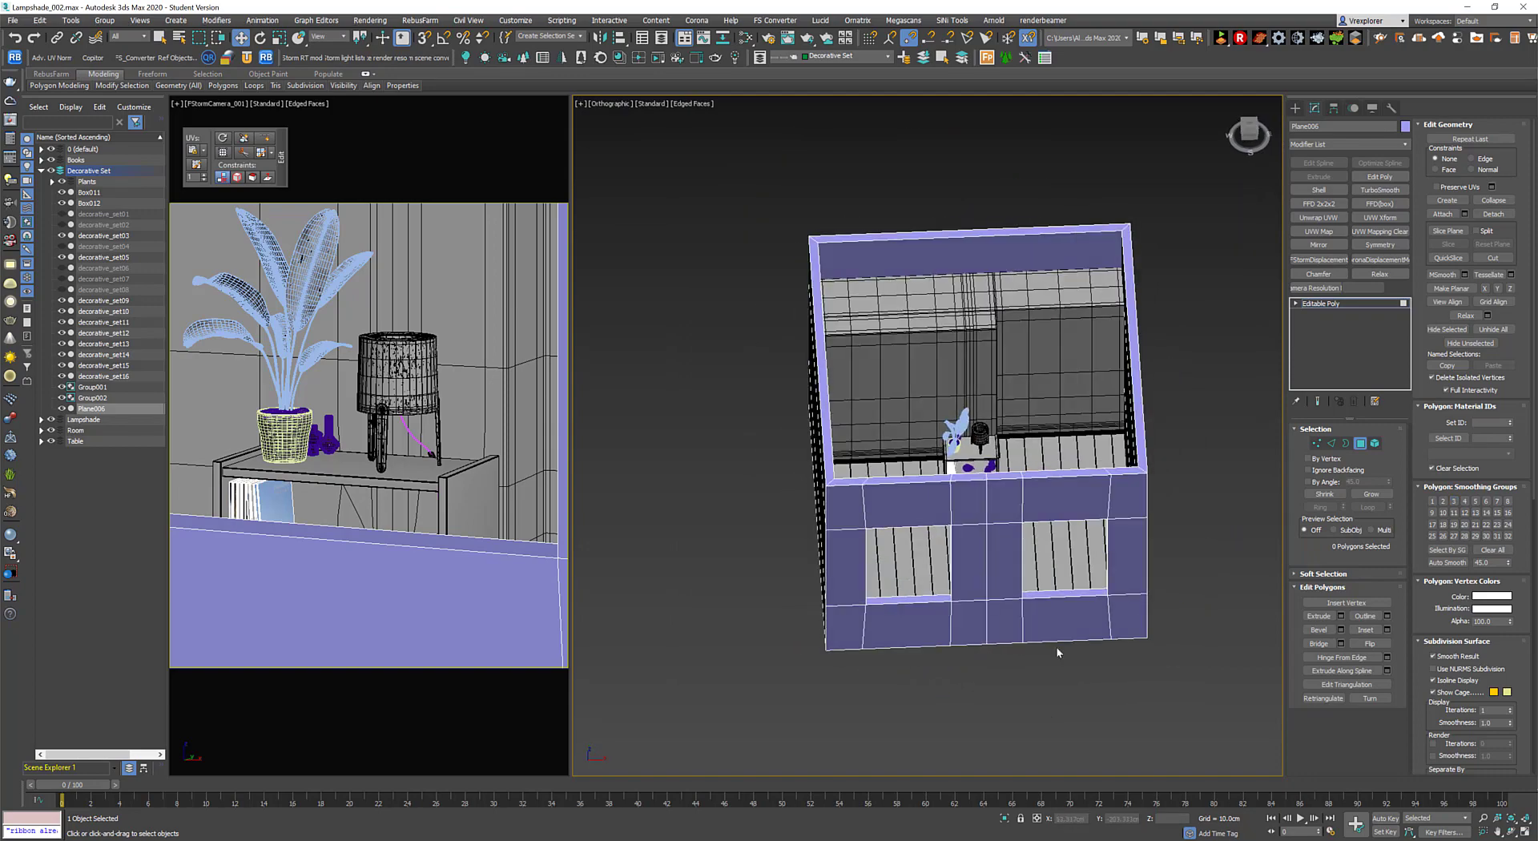
Reposition the right vertex column and lower the horizontal vertex row to size the windows.
{"action": "middle_click_drag", "start_coordinate": [1087, 600], "coordinate": [1008, 611], "text": "alt"}
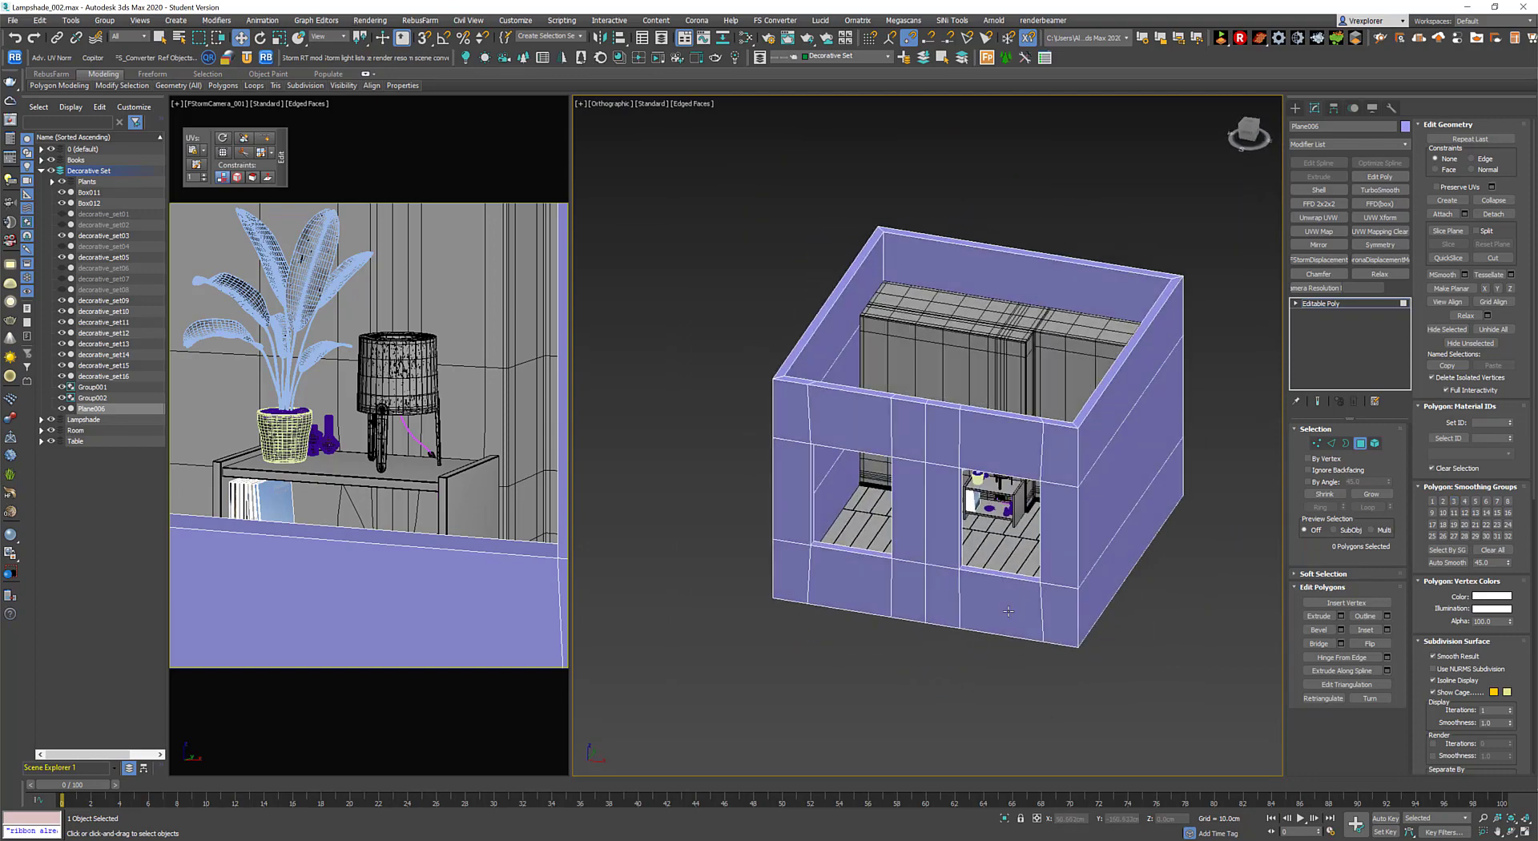
{"action": "key", "text": "1"}
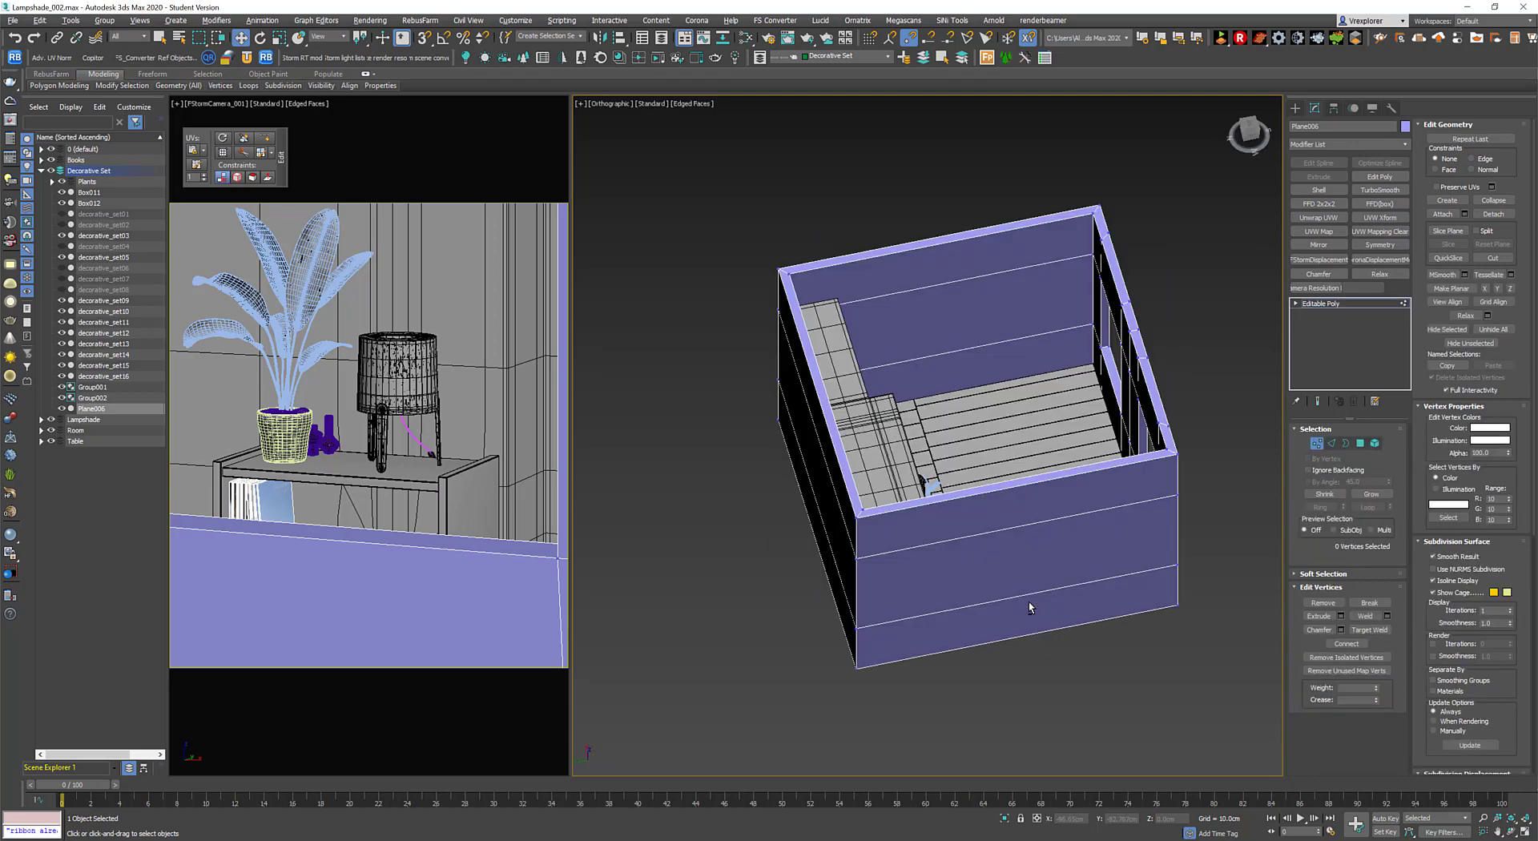
{"action": "middle_click_drag", "start_coordinate": [1042, 481], "coordinate": [1061, 539], "text": "alt"}
{"action": "left_click_drag", "start_coordinate": [1105, 673], "coordinate": [1050, 225]}
{"action": "left_click_drag", "start_coordinate": [1009, 488], "coordinate": [987, 488]}
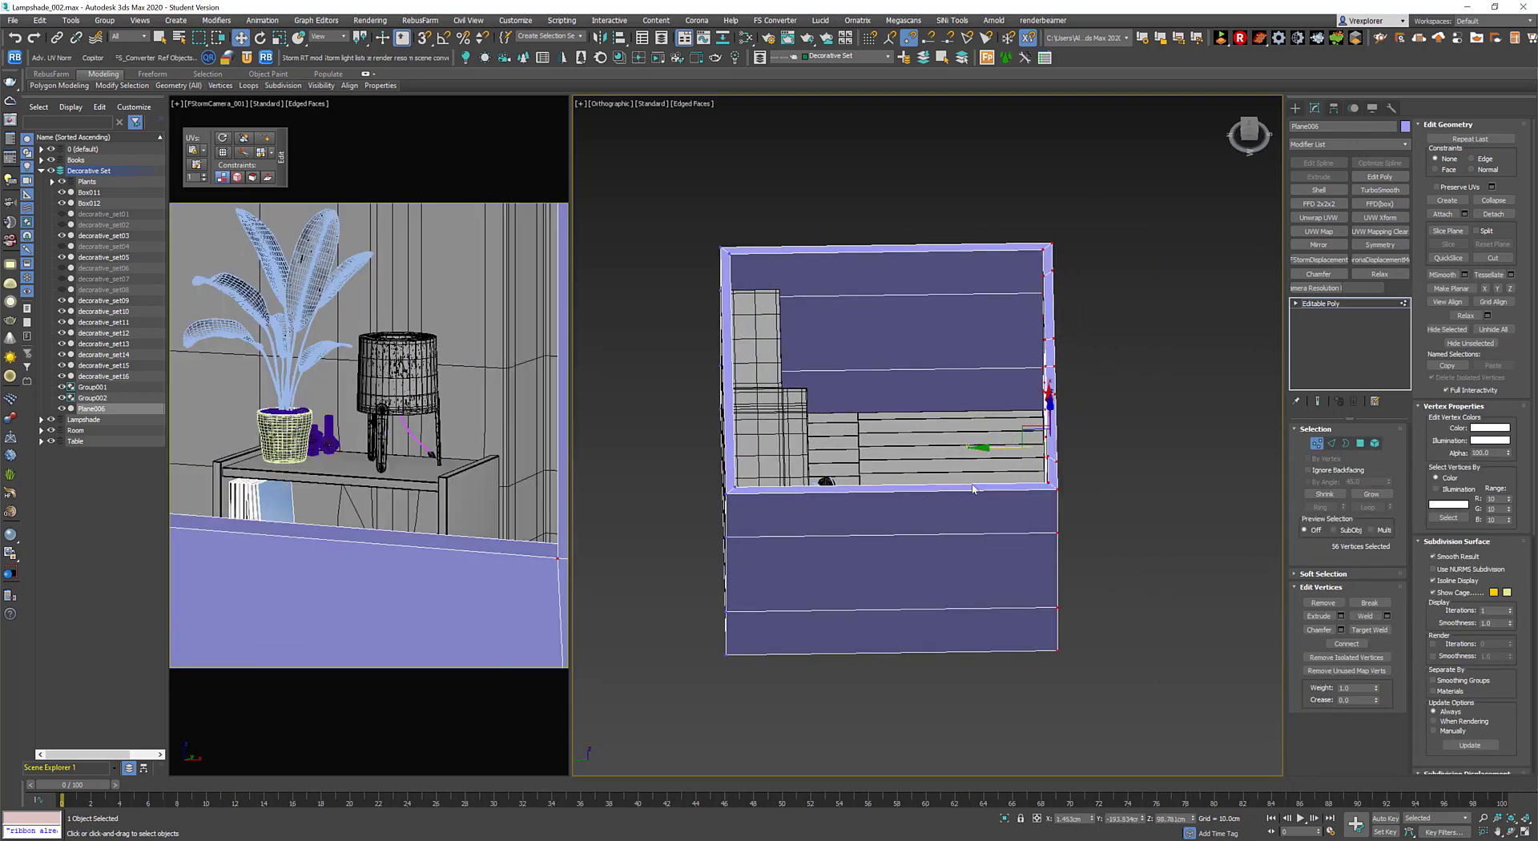
{"action": "middle_click_drag", "start_coordinate": [987, 484], "coordinate": [976, 449], "text": "alt"}
{"action": "left_click_drag", "start_coordinate": [979, 451], "coordinate": [978, 468]}
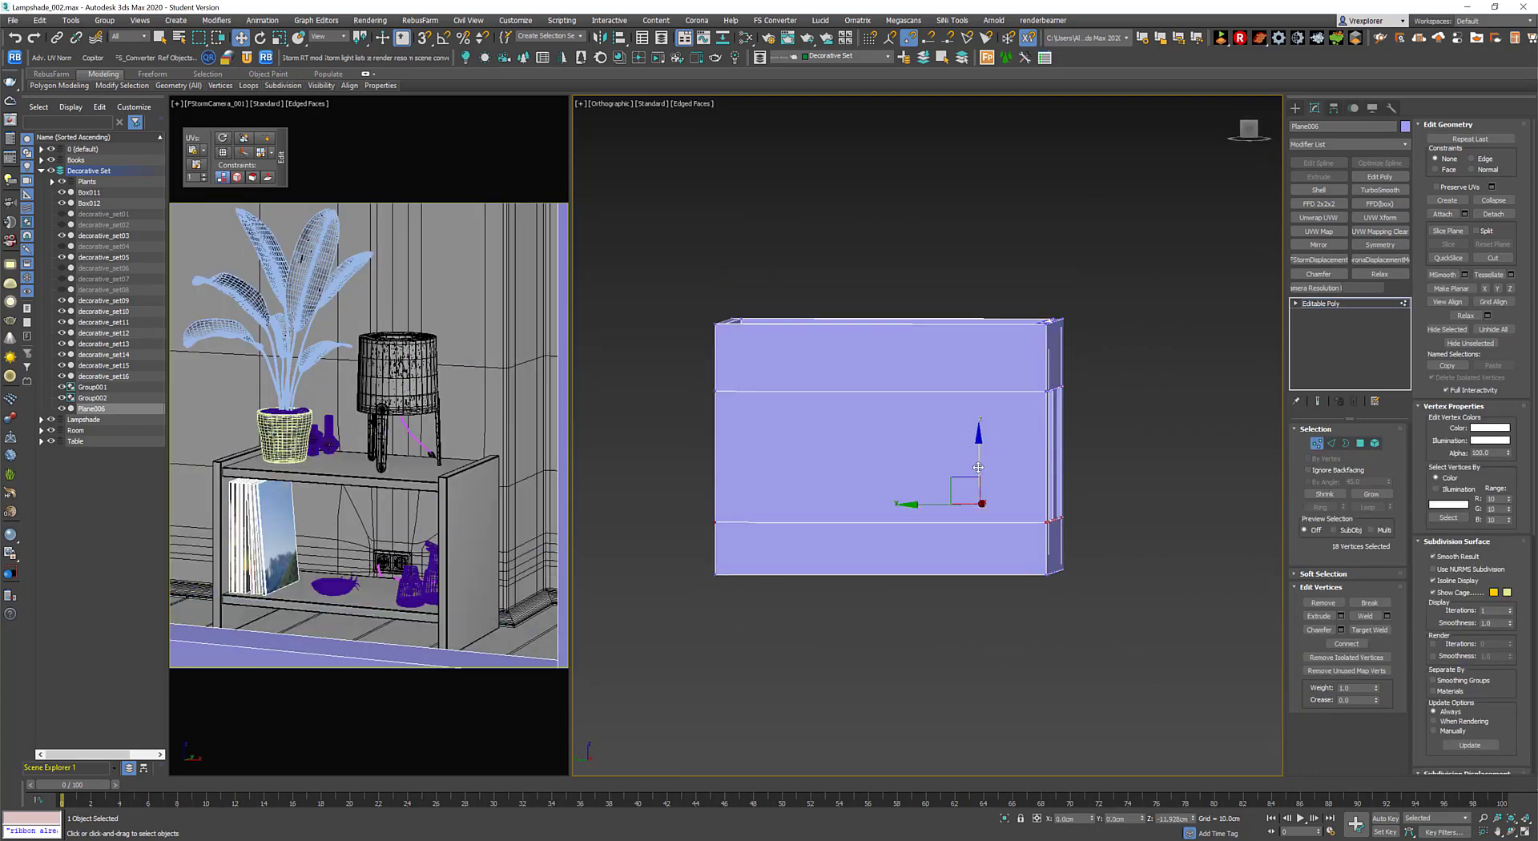
{"action": "middle_click_drag", "start_coordinate": [981, 474], "coordinate": [1027, 584], "text": "alt"}
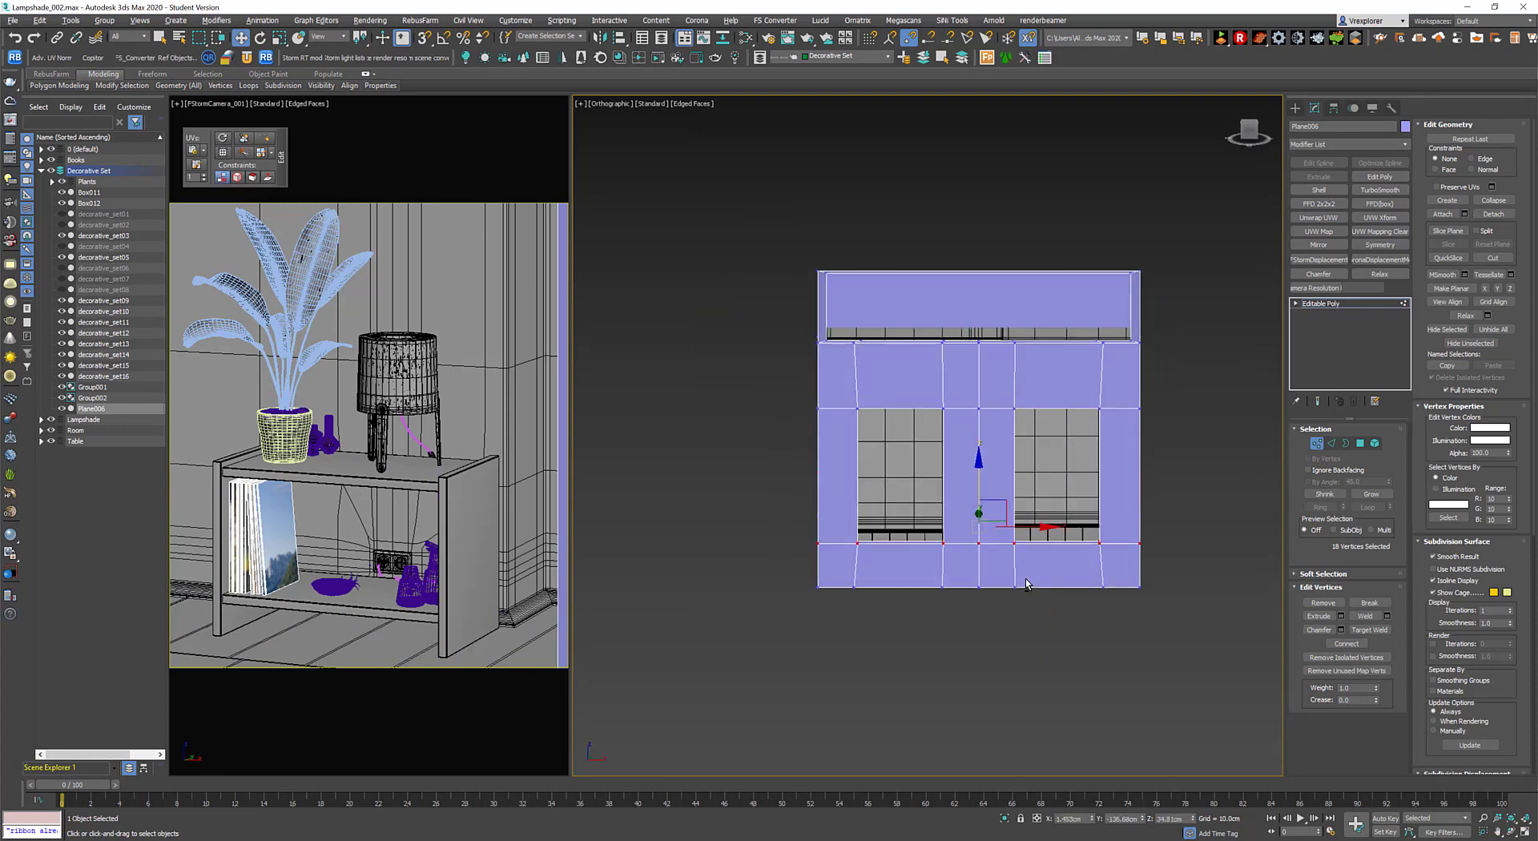
Scale the eight vertices around the windows to adjust the openings, then deselect the room.
{"action": "middle_click_drag", "start_coordinate": [1034, 509], "coordinate": [1074, 553], "text": "alt"}
{"action": "left_click_drag", "start_coordinate": [1073, 553], "coordinate": [1116, 618]}
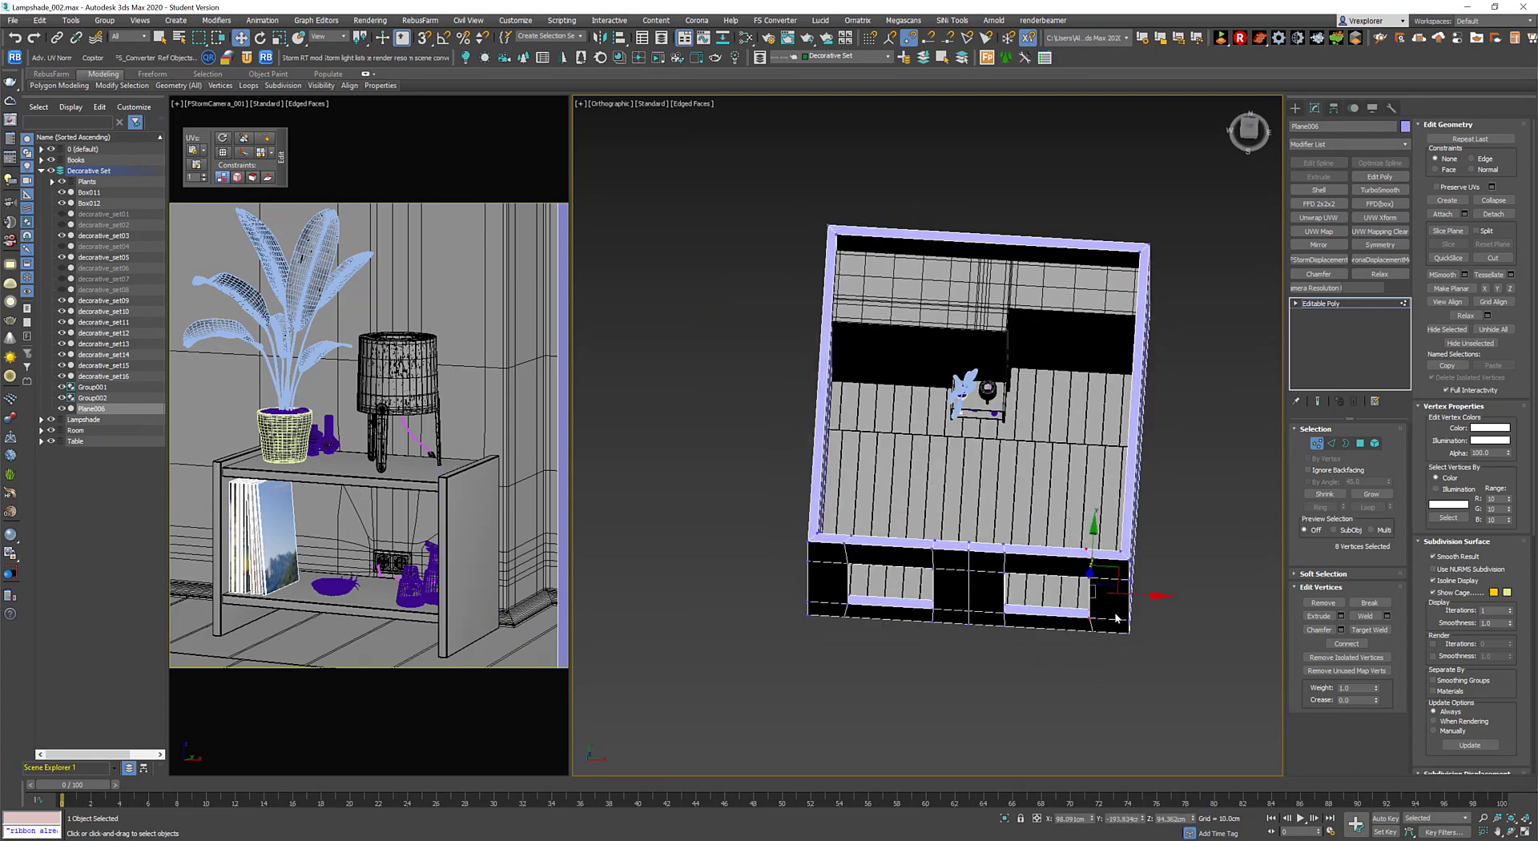
{"action": "middle_click_drag", "start_coordinate": [1142, 596], "coordinate": [1130, 593], "text": "alt"}
{"action": "key", "text": "r"}
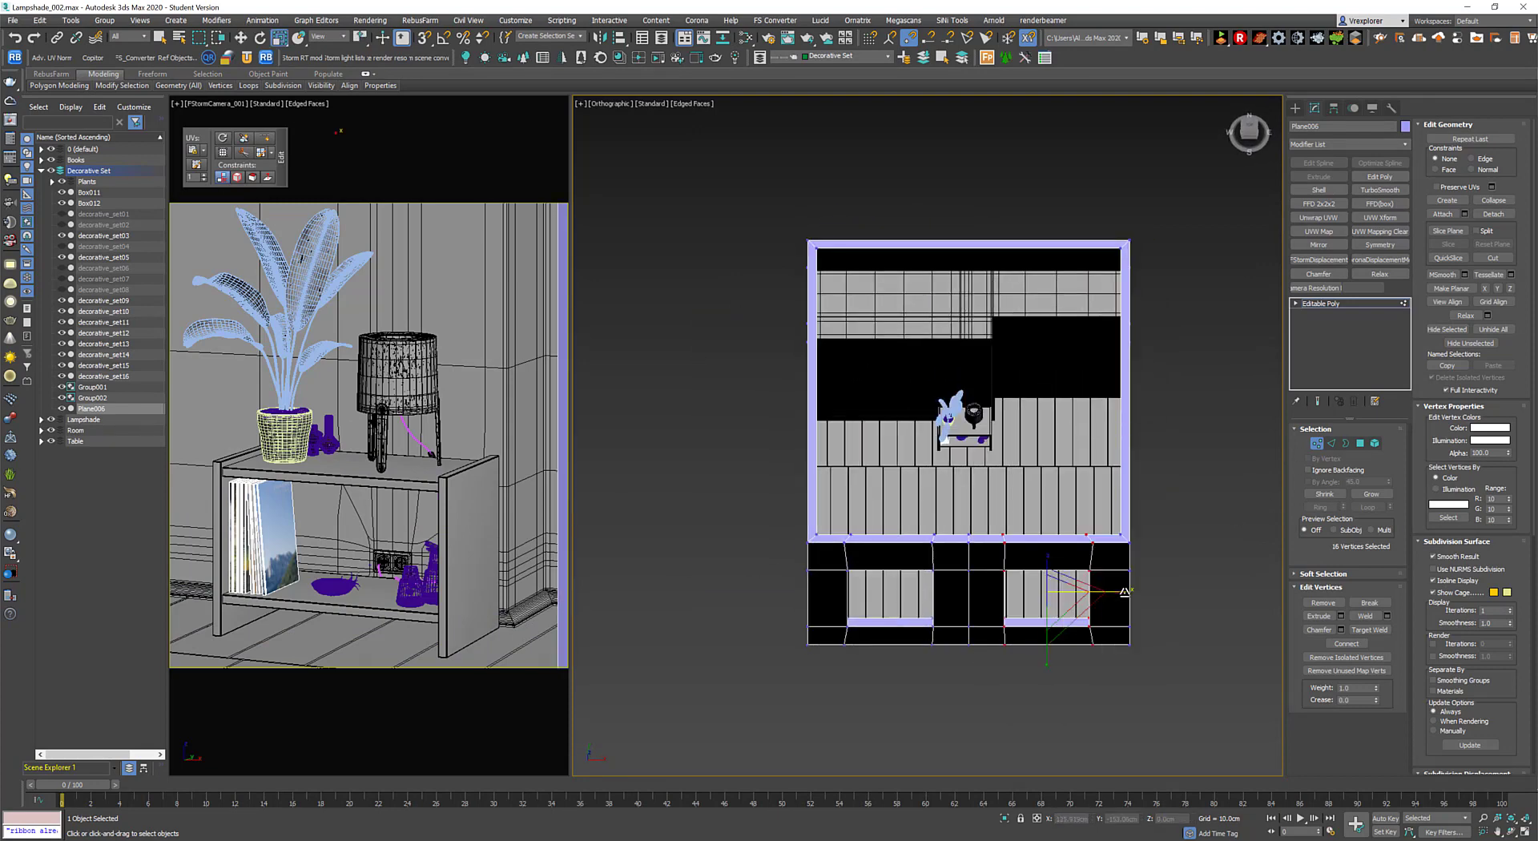
{"action": "middle_click_drag", "start_coordinate": [973, 593], "coordinate": [929, 547], "text": "alt"}
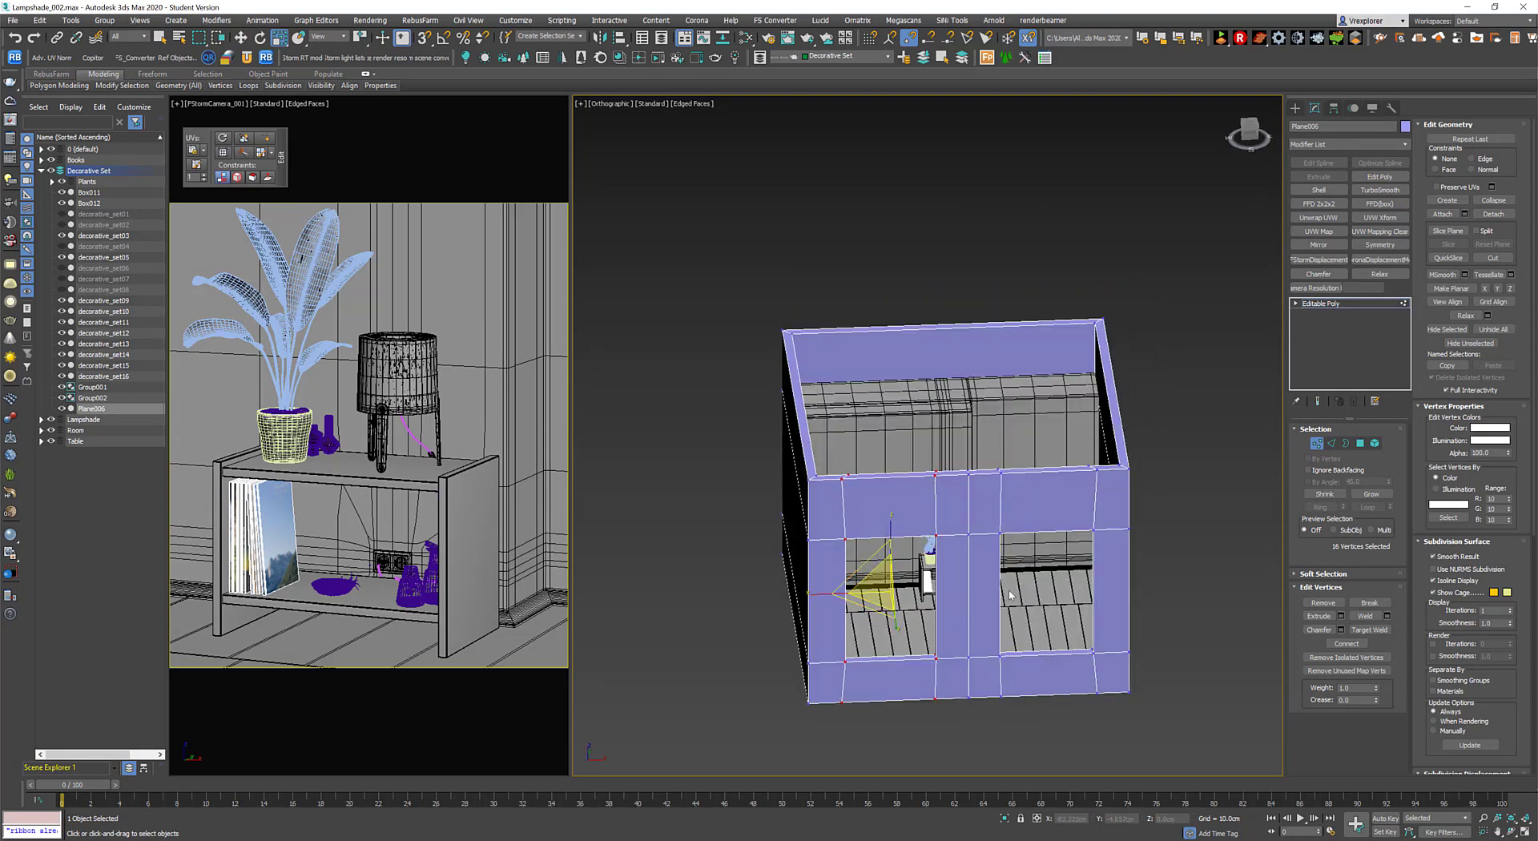
{"action": "middle_click_drag", "start_coordinate": [1011, 596], "coordinate": [1042, 520], "text": "alt"}
{"action": "key", "text": "w"}
{"action": "left_click", "coordinate": [1170, 395]}
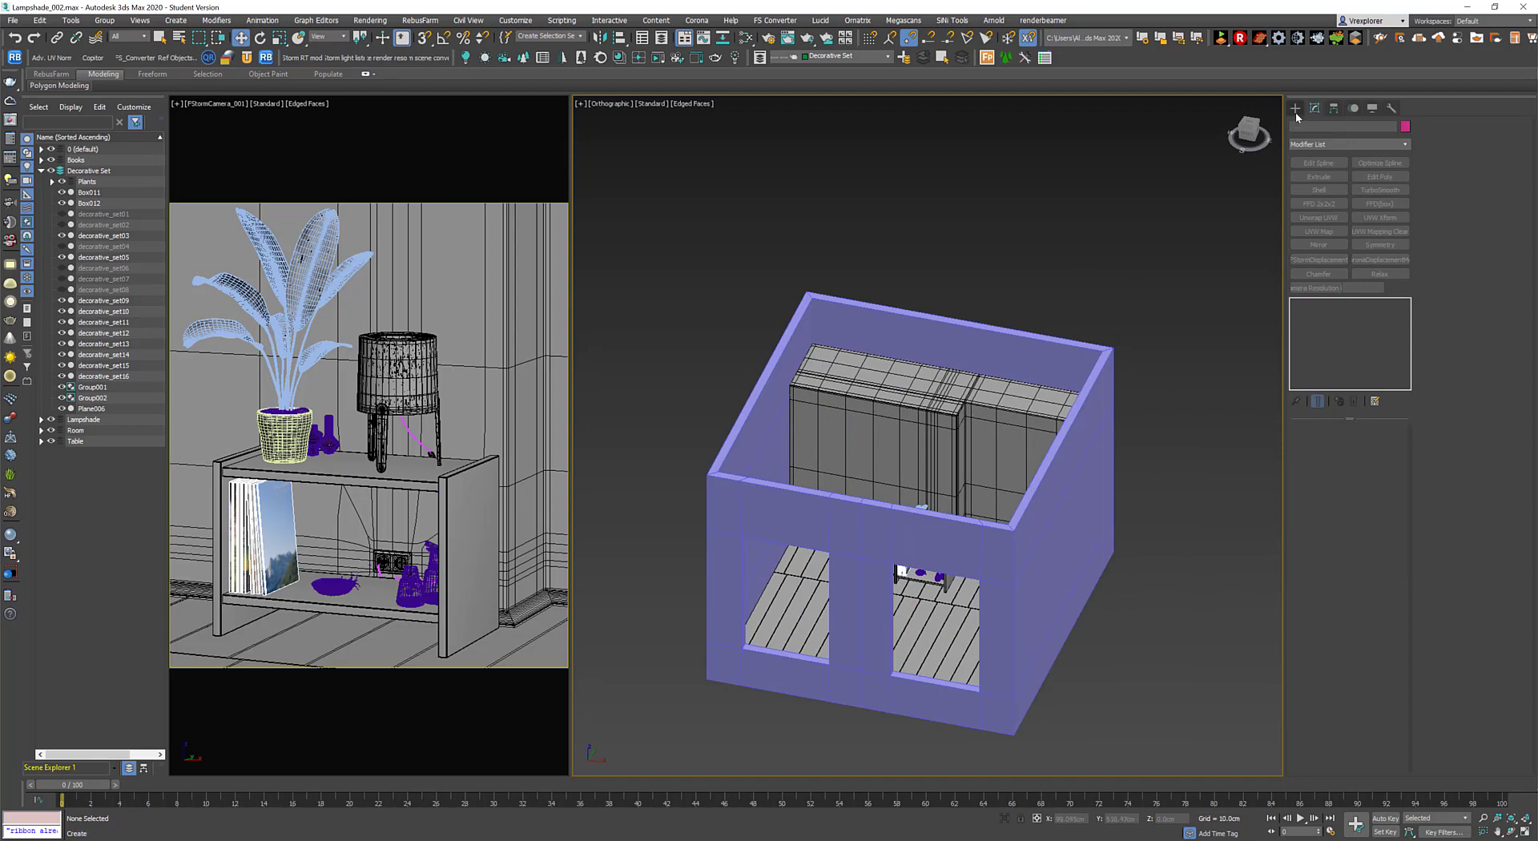
Draw a box over the room's top and set its thickness to 6 cm as the ceiling.
{"action": "left_click_drag", "start_coordinate": [978, 492], "coordinate": [1013, 527]}
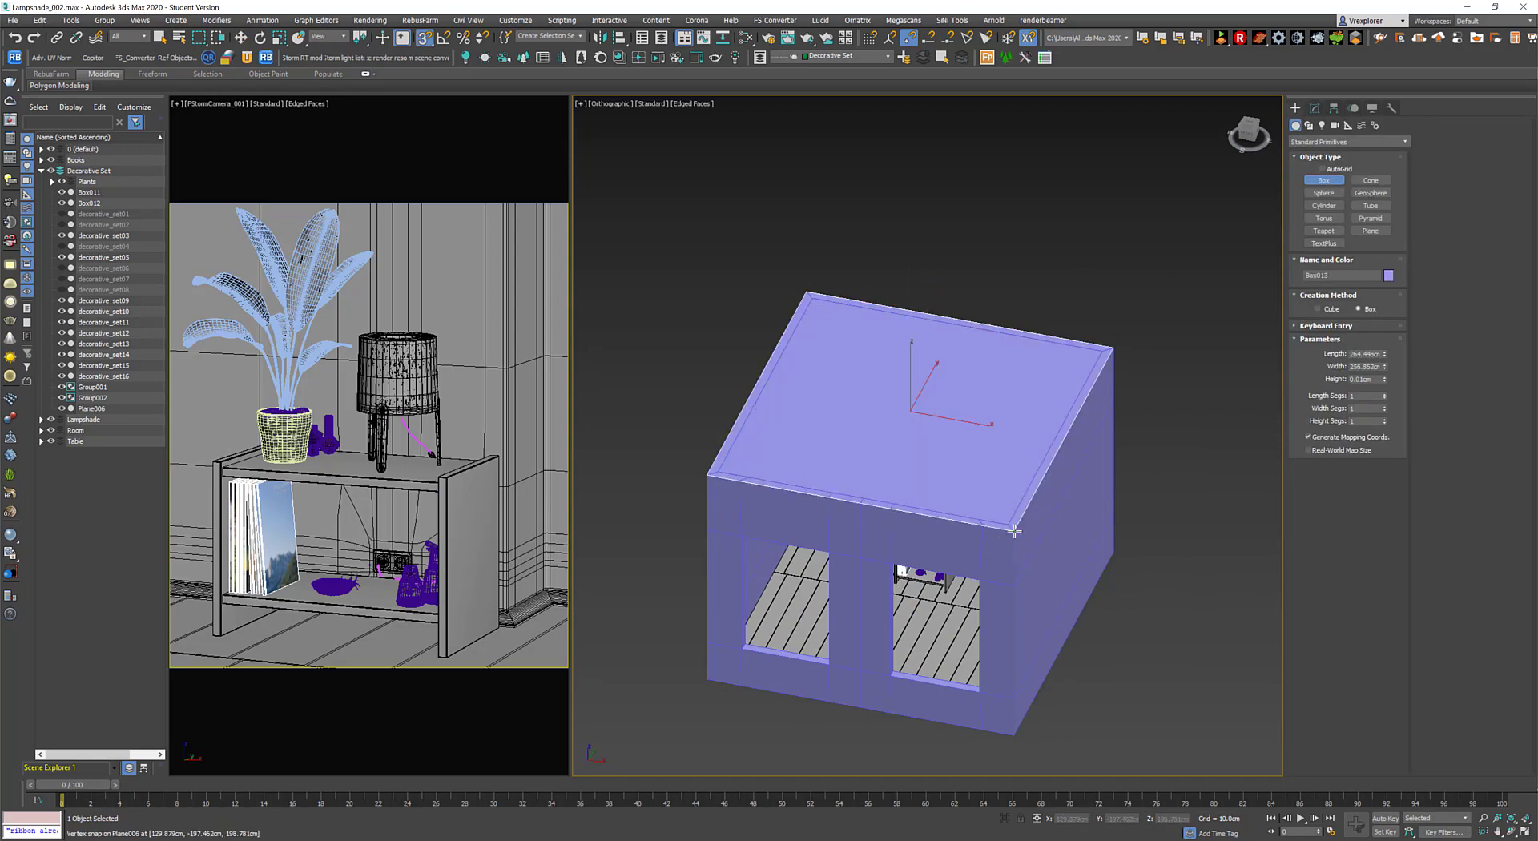
{"action": "type", "text": "w"}
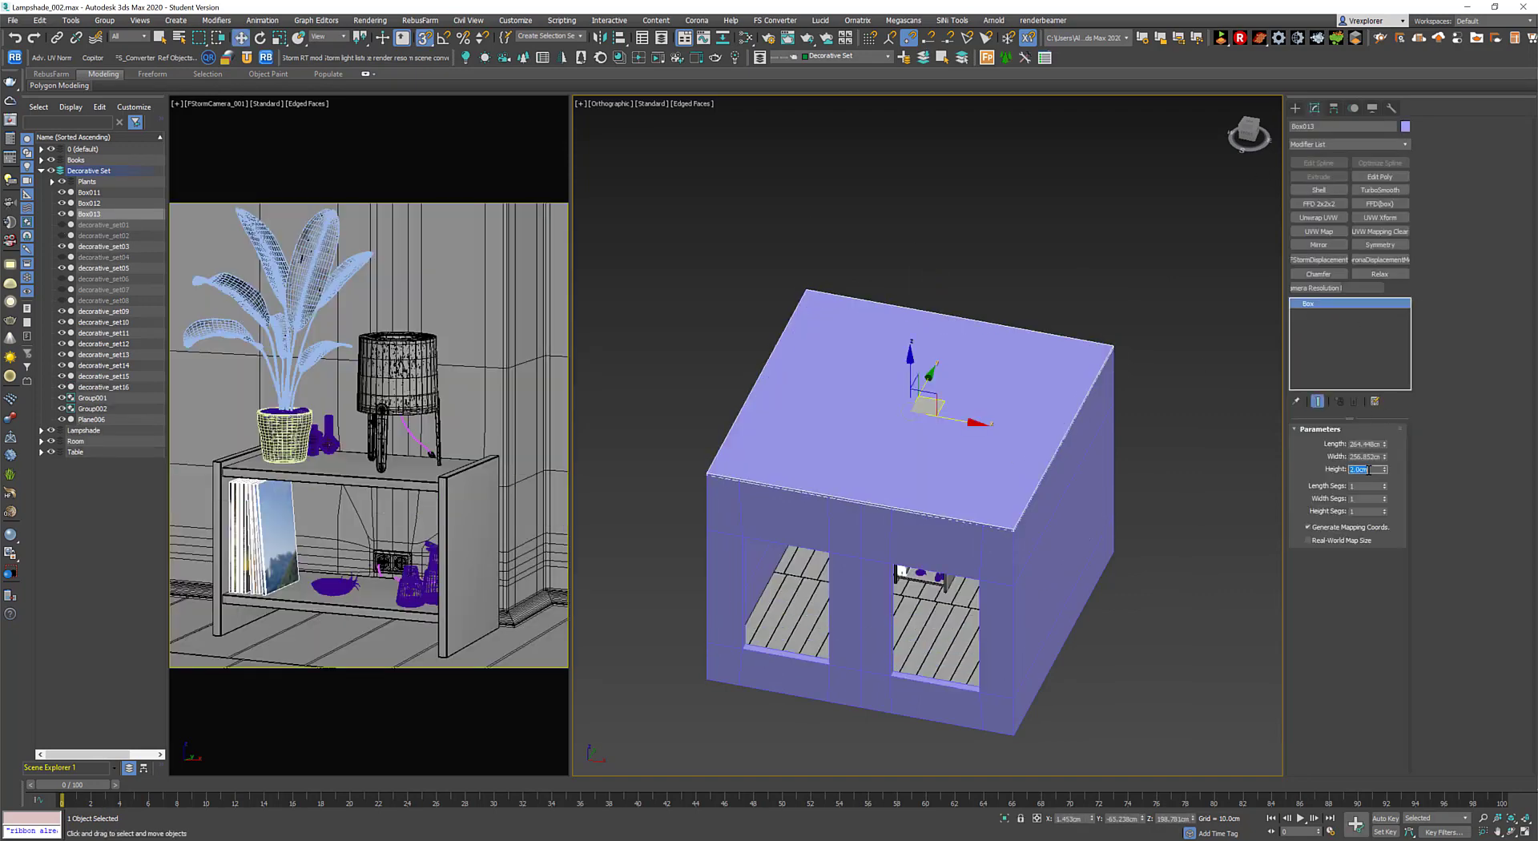
{"action": "type", "text": "6"}
{"action": "key", "text": "Return"}
{"action": "middle_click_drag", "start_coordinate": [1194, 545], "coordinate": [1165, 654], "text": "alt"}
{"action": "scroll", "coordinate": [907, 609], "scroll_direction": "up", "scroll_amount": 2}
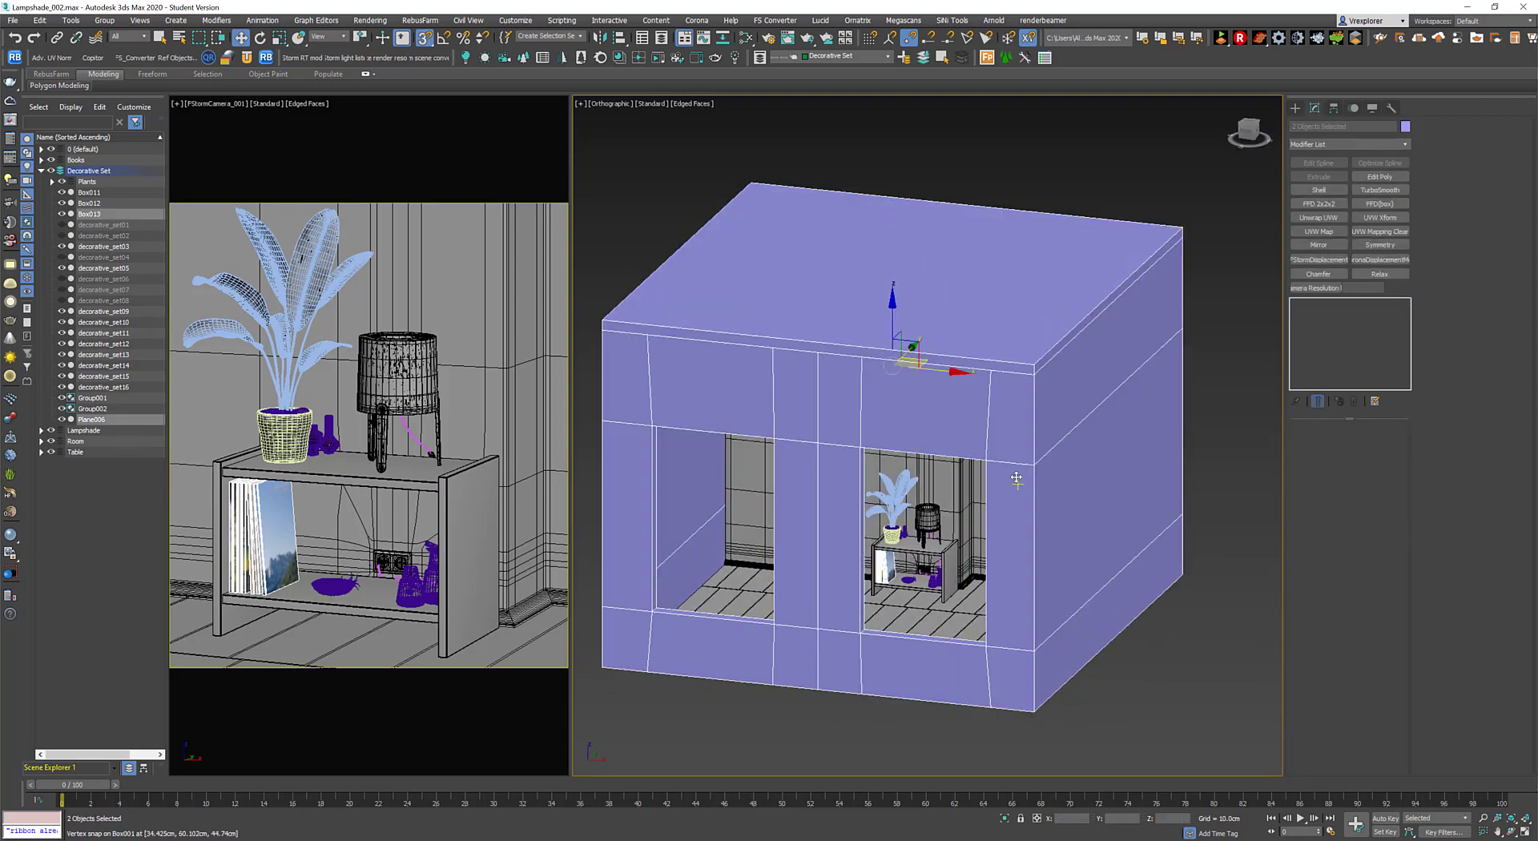
Turn on Display as Box in Object Properties for the walls and ceiling.
{"action": "key", "text": "m"}
{"action": "key", "text": "e"}
{"action": "right_click", "coordinate": [972, 468]}
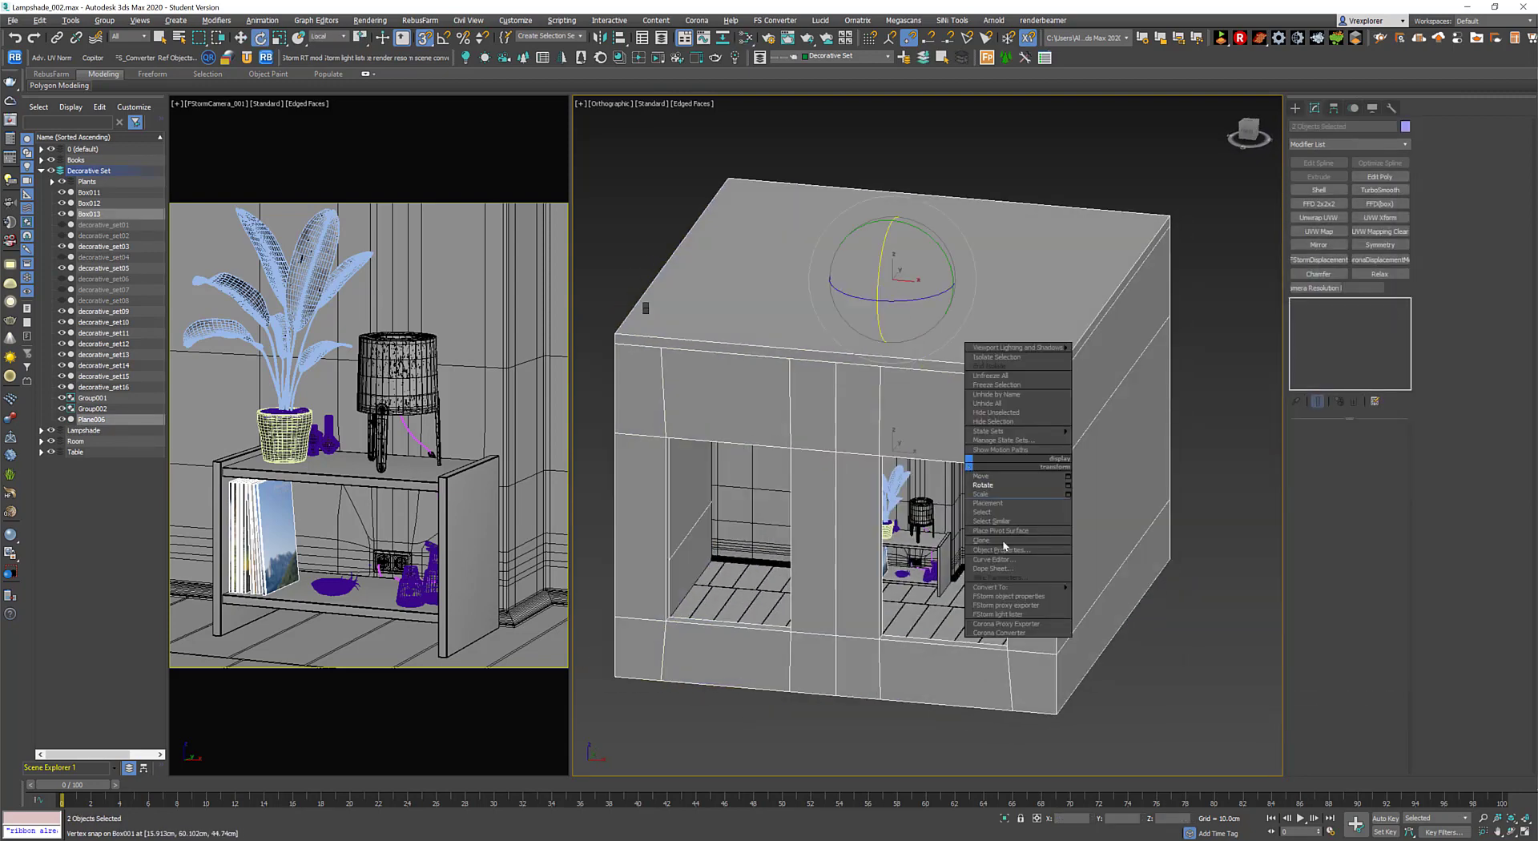
{"action": "left_click", "coordinate": [1010, 545]}
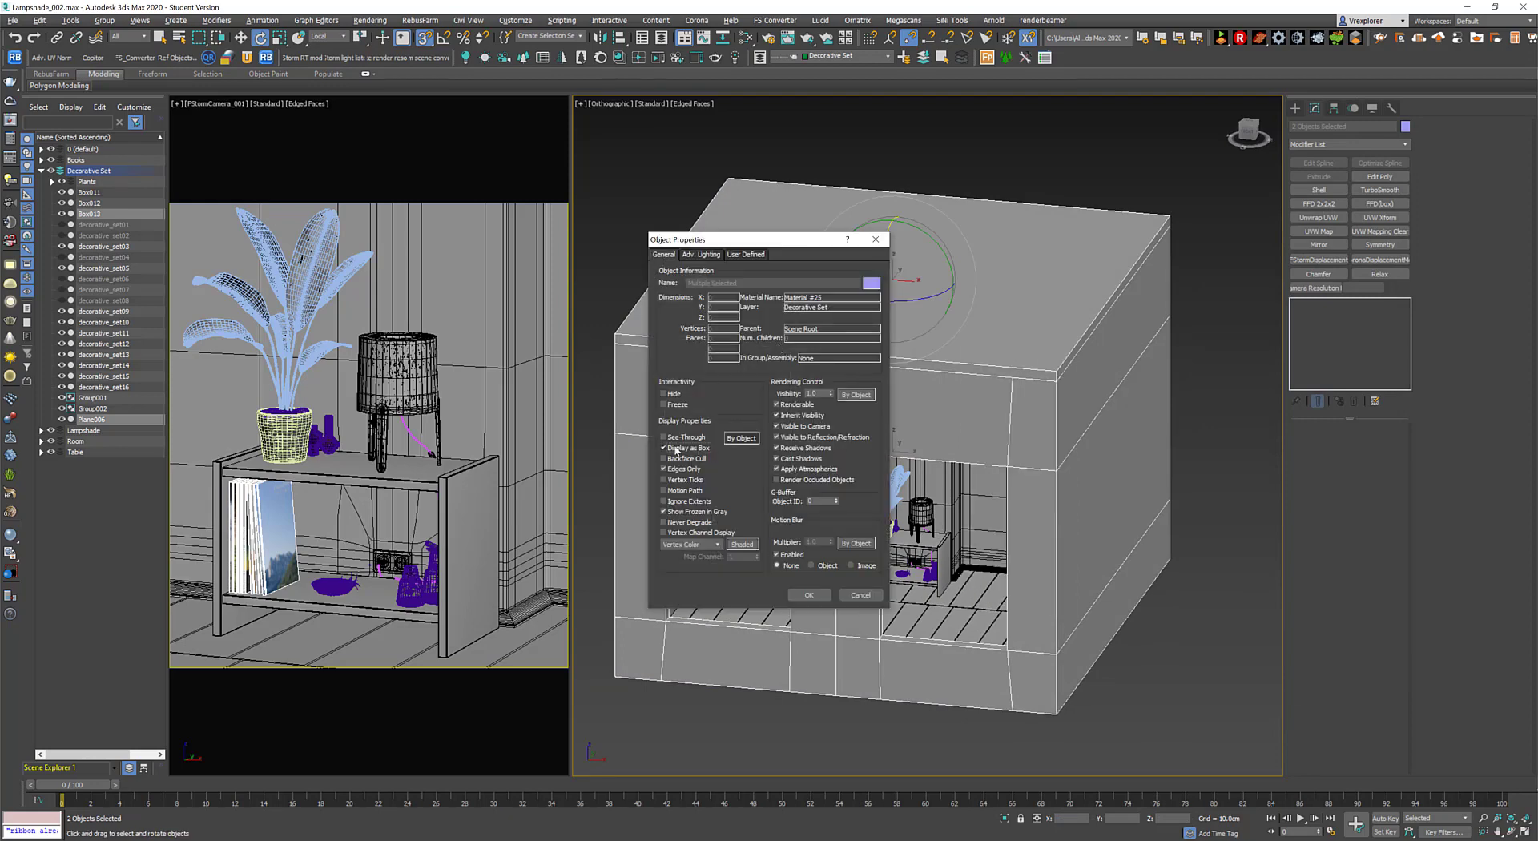
{"action": "left_click", "coordinate": [809, 595]}
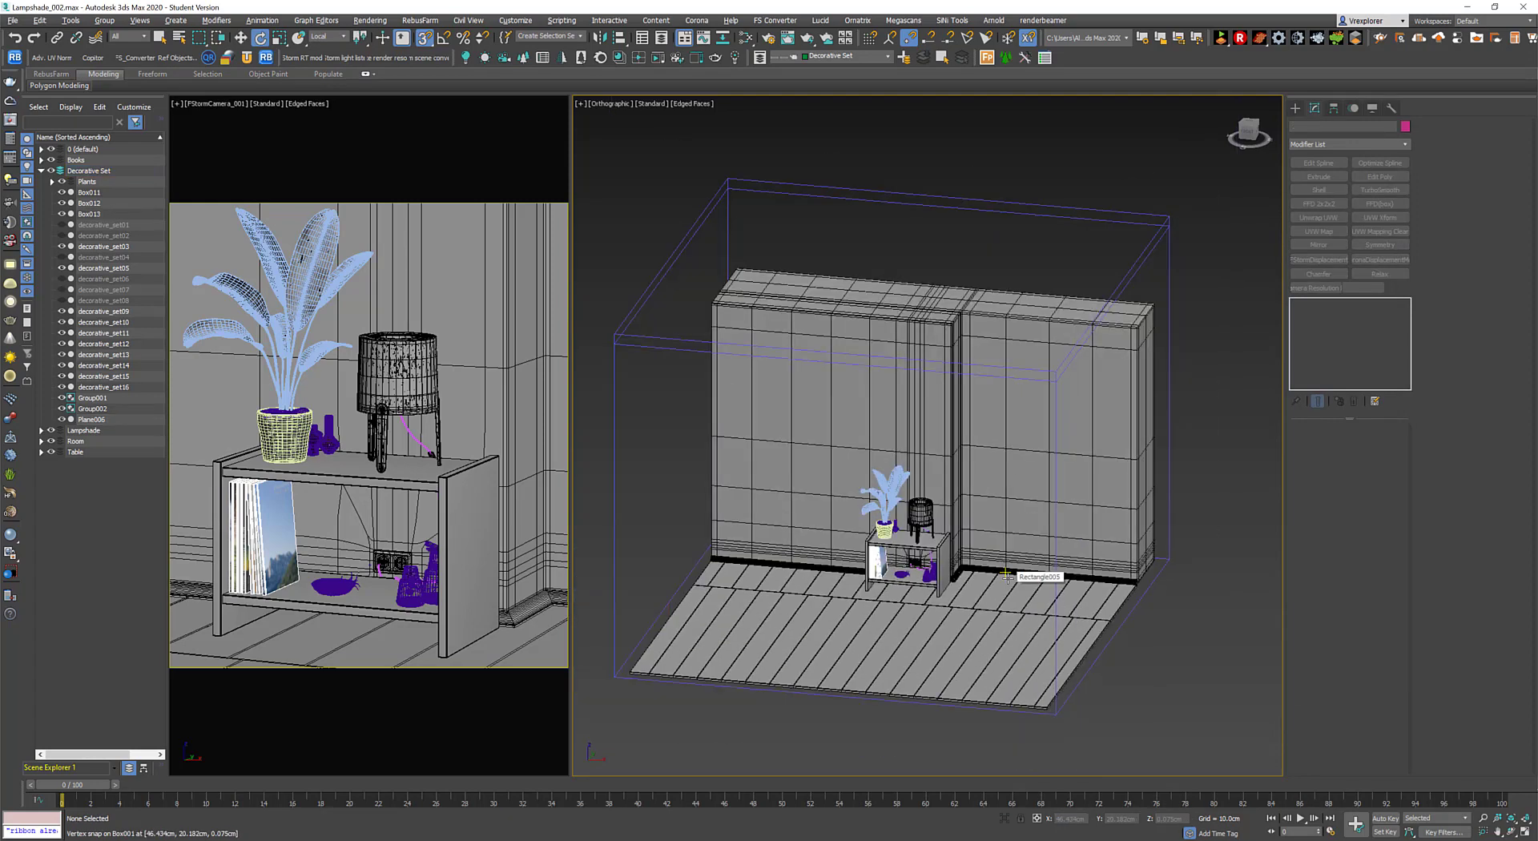
{"action": "left_click", "coordinate": [984, 611]}
Switch to Perspective view and select the table top inside the room.
{"action": "key", "text": "p"}
{"action": "middle_click_drag", "start_coordinate": [984, 611], "coordinate": [983, 667], "text": "alt"}
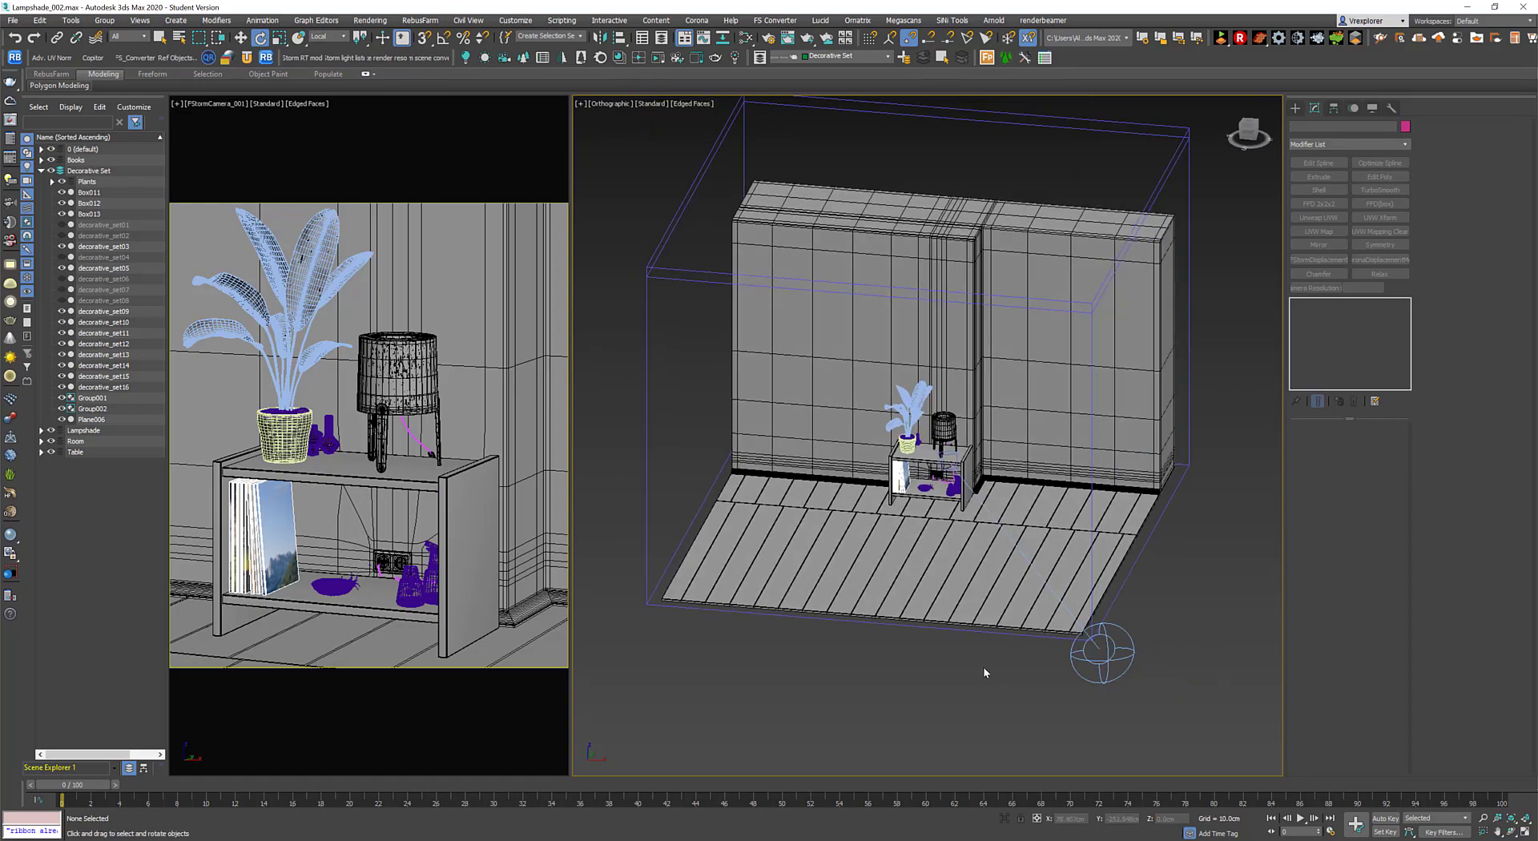
{"action": "left_click", "coordinate": [917, 429]}
{"action": "scroll", "coordinate": [918, 429], "scroll_direction": "up", "scroll_amount": 5}
{"action": "mouse_move", "coordinate": [918, 429]}
{"action": "middle_mouse_down", "text": "alt"}
{"action": "mouse_move", "coordinate": [918, 593]}
{"action": "mouse_move", "coordinate": [1031, 612]}
{"action": "middle_mouse_up", "text": "alt"}
{"action": "key", "text": "w"}
{"action": "scroll", "coordinate": [1031, 611], "scroll_direction": "down", "scroll_amount": 4}
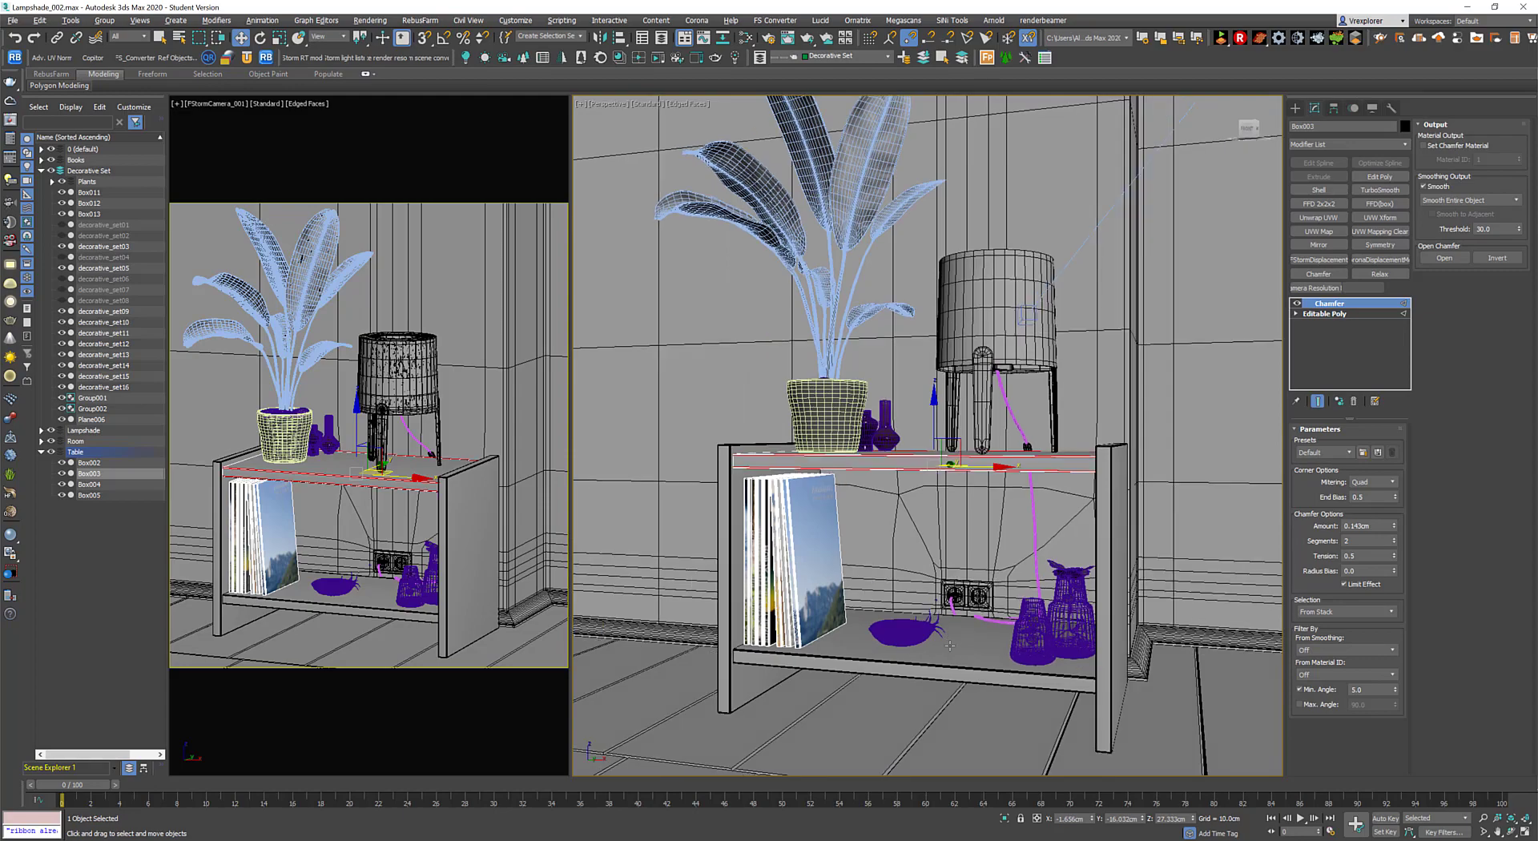
{"action": "middle_click_drag", "start_coordinate": [988, 304], "coordinate": [1004, 529], "text": "alt"}
{"action": "key", "text": "alt+z"}
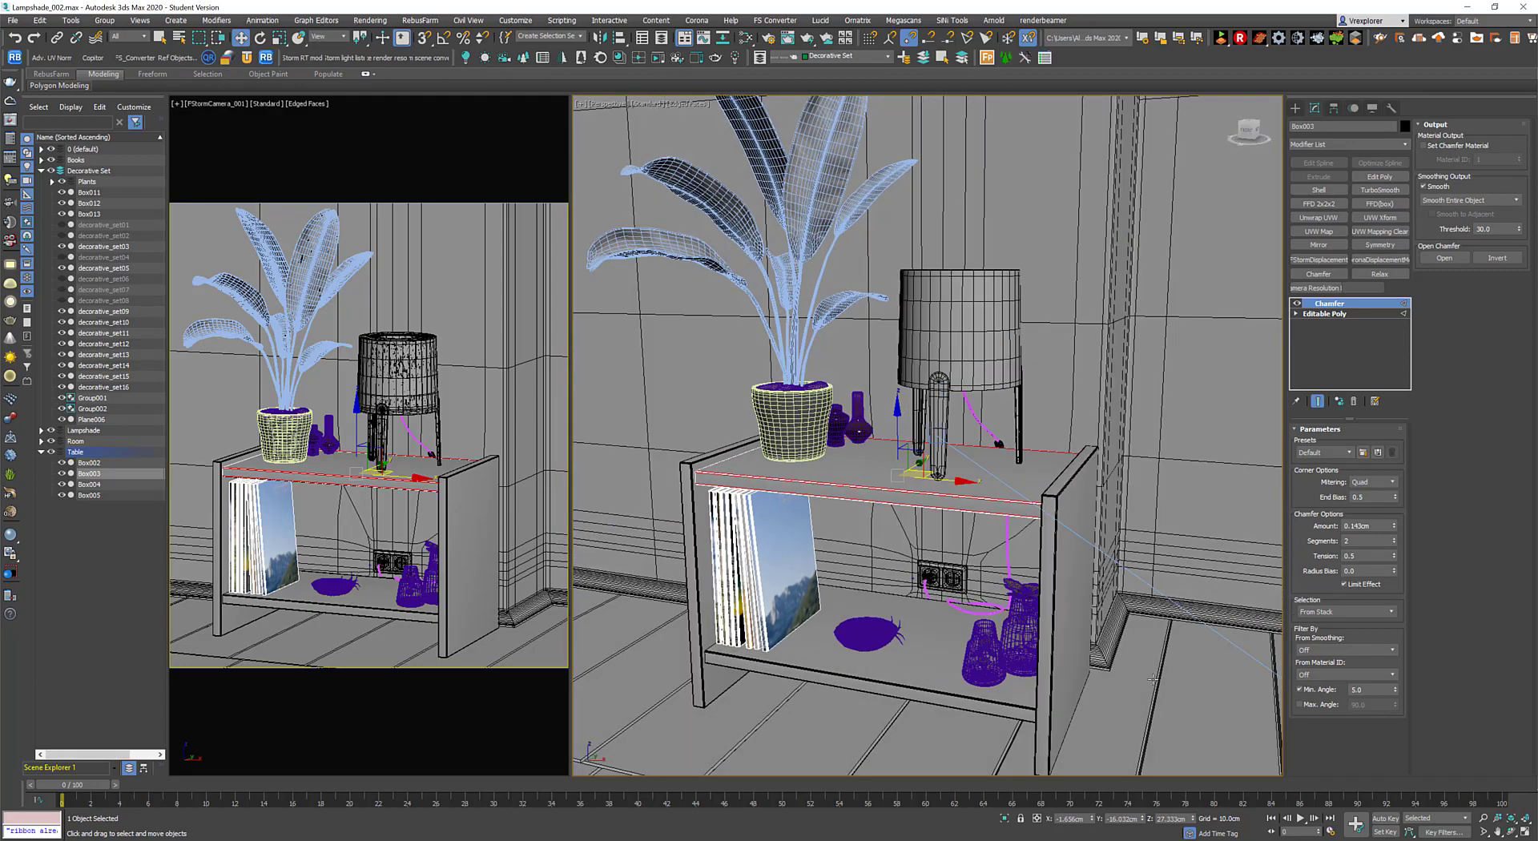